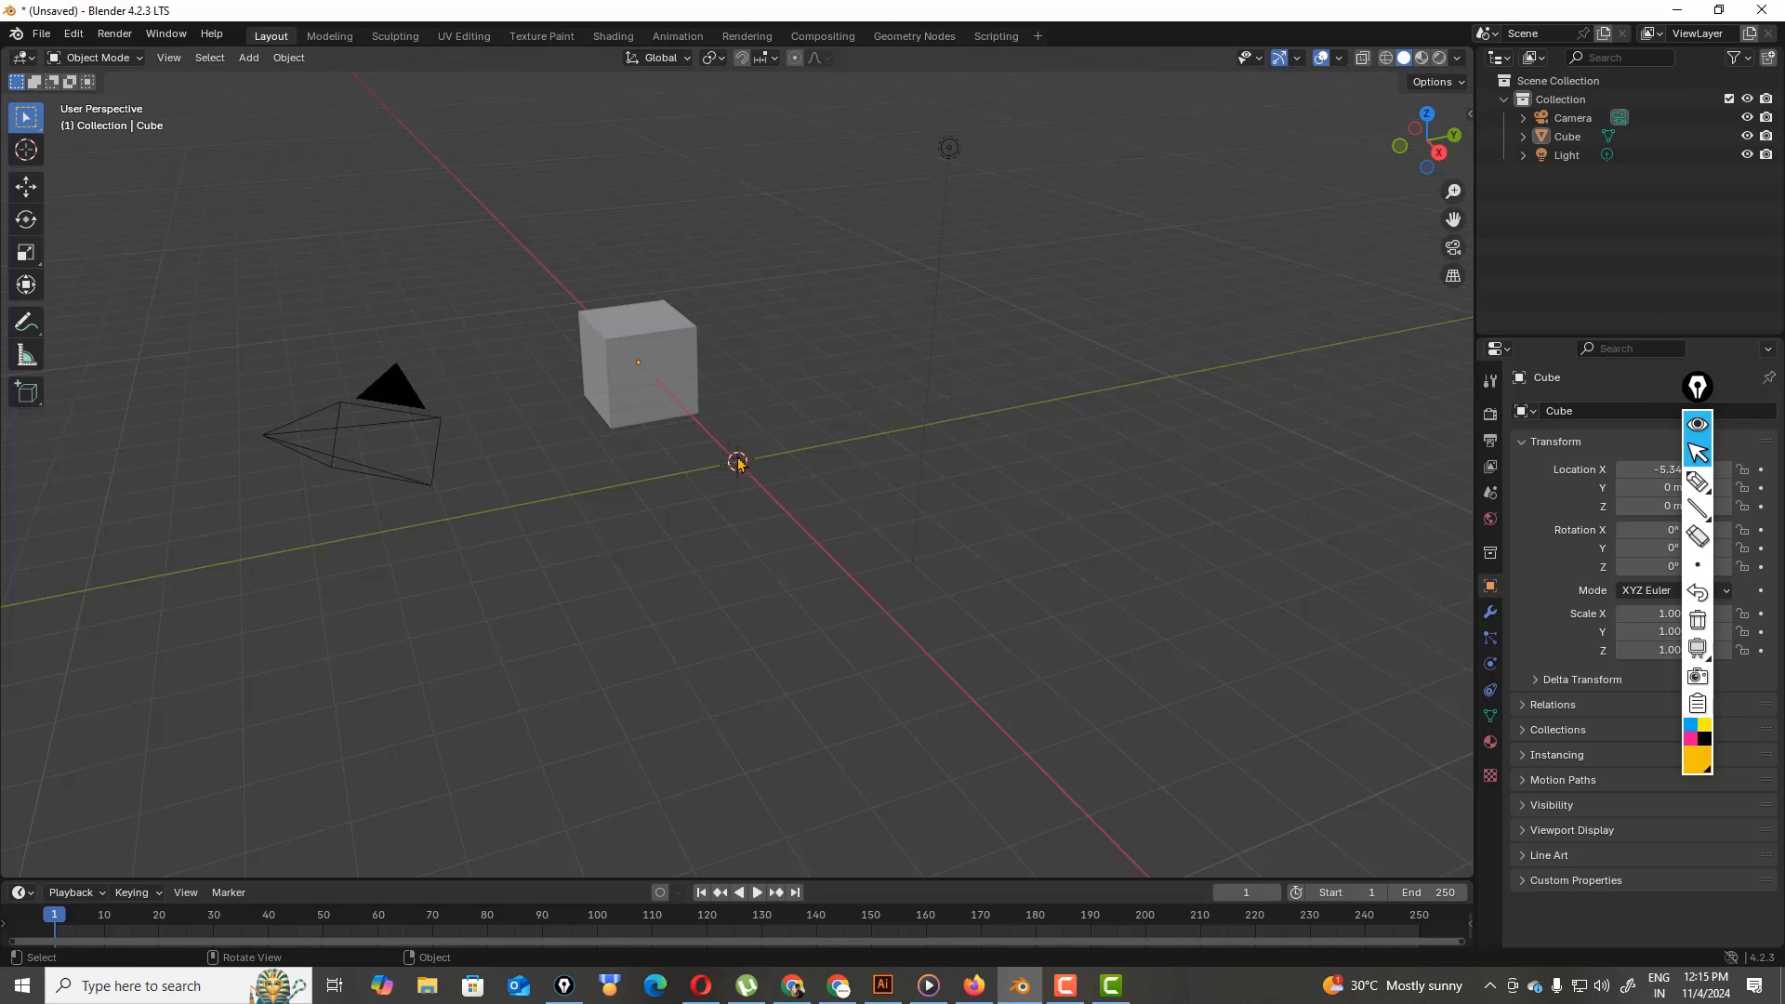
- Circle the 3D cursor at the world origin with the screen pen and clear the drawing
{"action": "scroll", "coordinate": [744, 473], "scroll_direction": "up", "scroll_amount": 4}
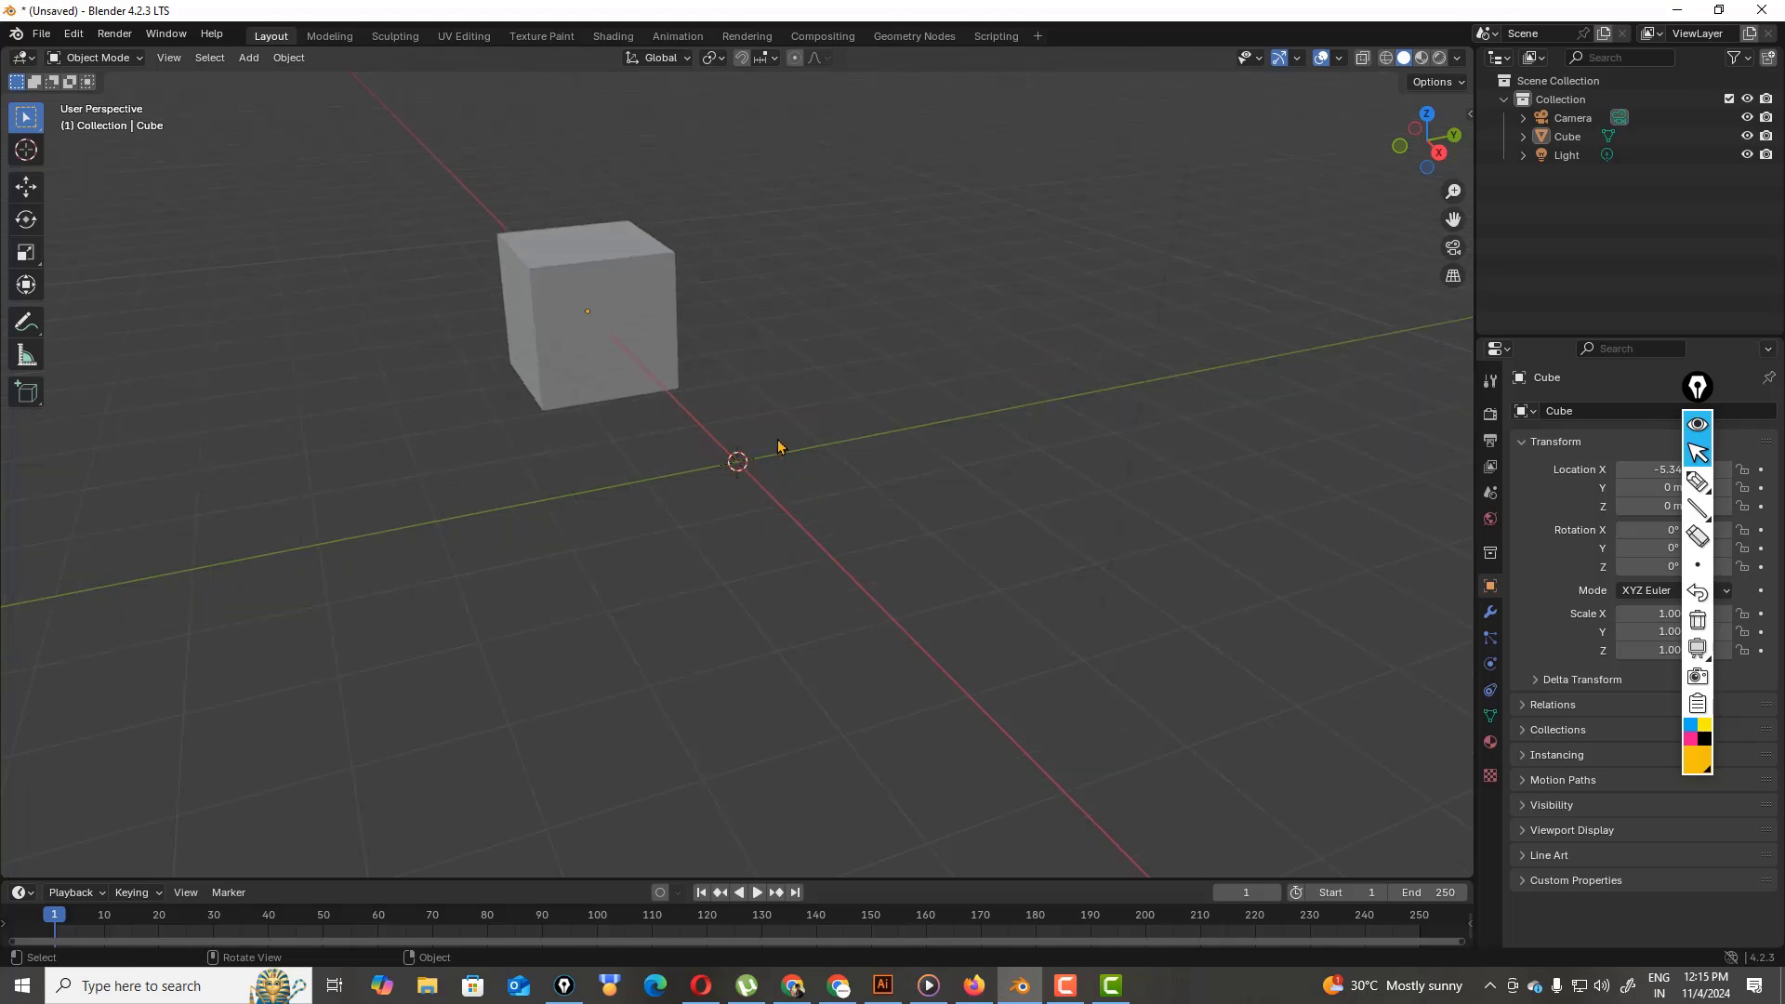
{"action": "left_click", "coordinate": [1698, 480]}
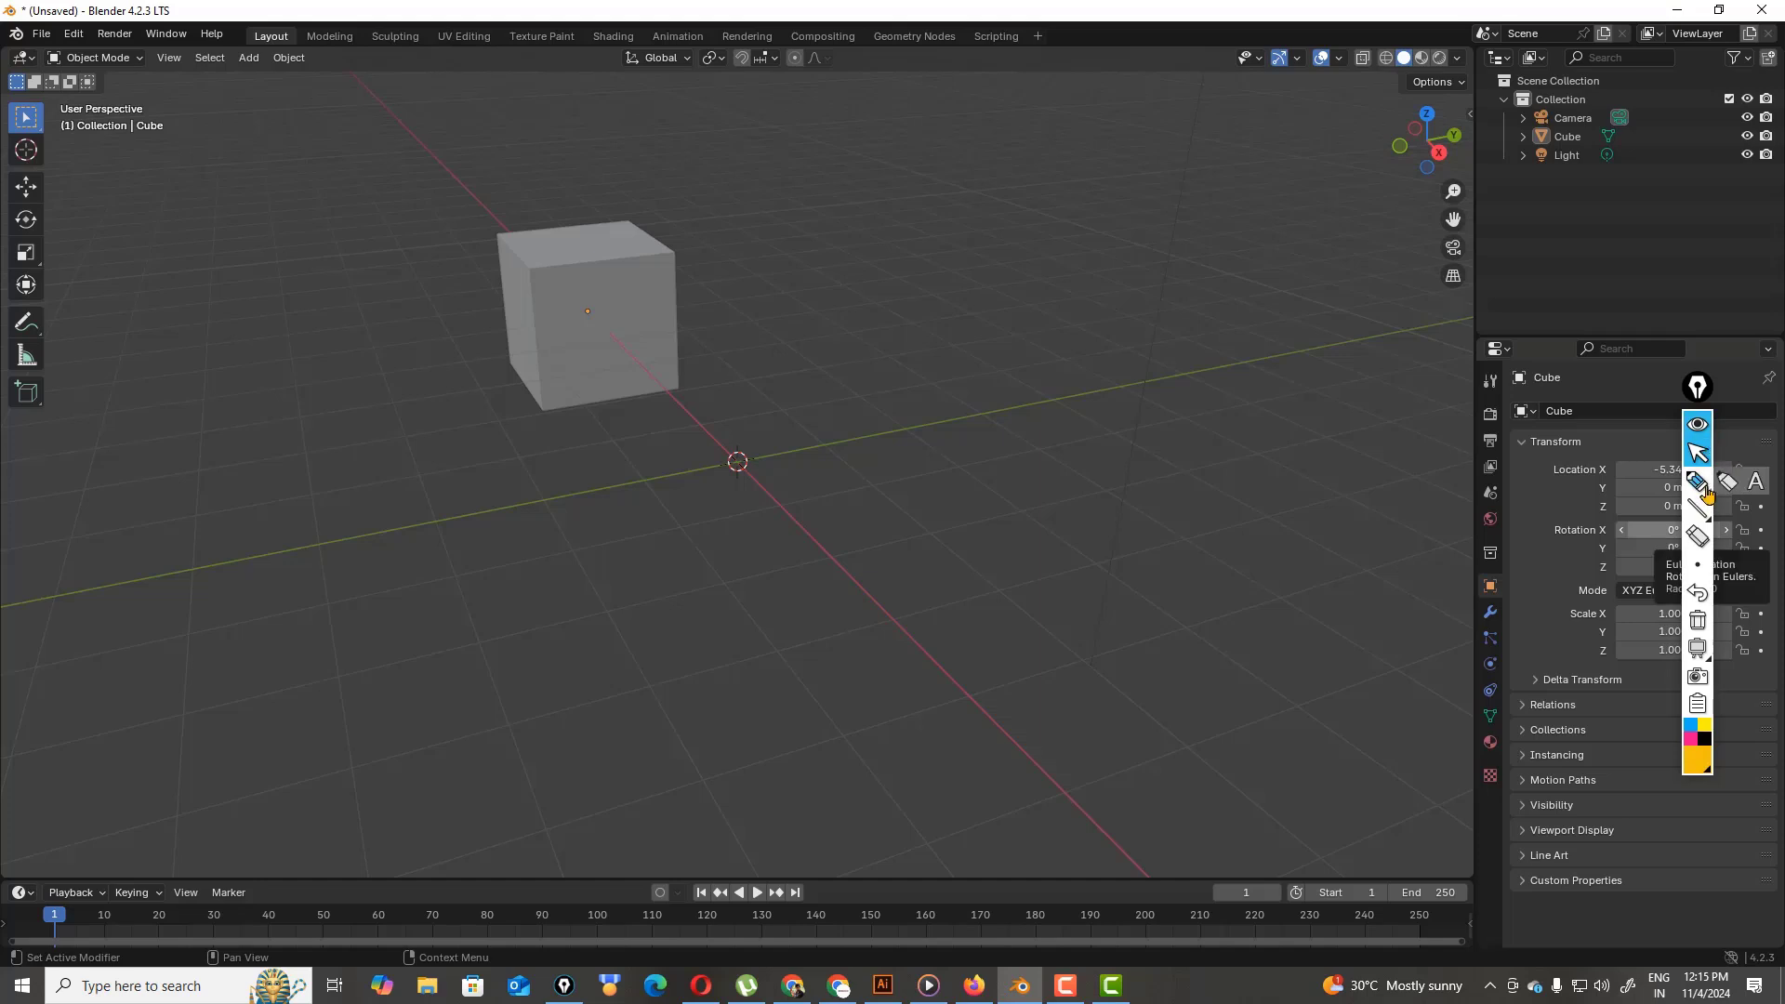
{"action": "mouse_move", "coordinate": [763, 445]}
{"action": "left_mouse_down"}
{"action": "mouse_move", "coordinate": [698, 450]}
{"action": "mouse_move", "coordinate": [785, 498]}
{"action": "mouse_move", "coordinate": [765, 431]}
{"action": "mouse_move", "coordinate": [751, 445]}
{"action": "left_mouse_up"}
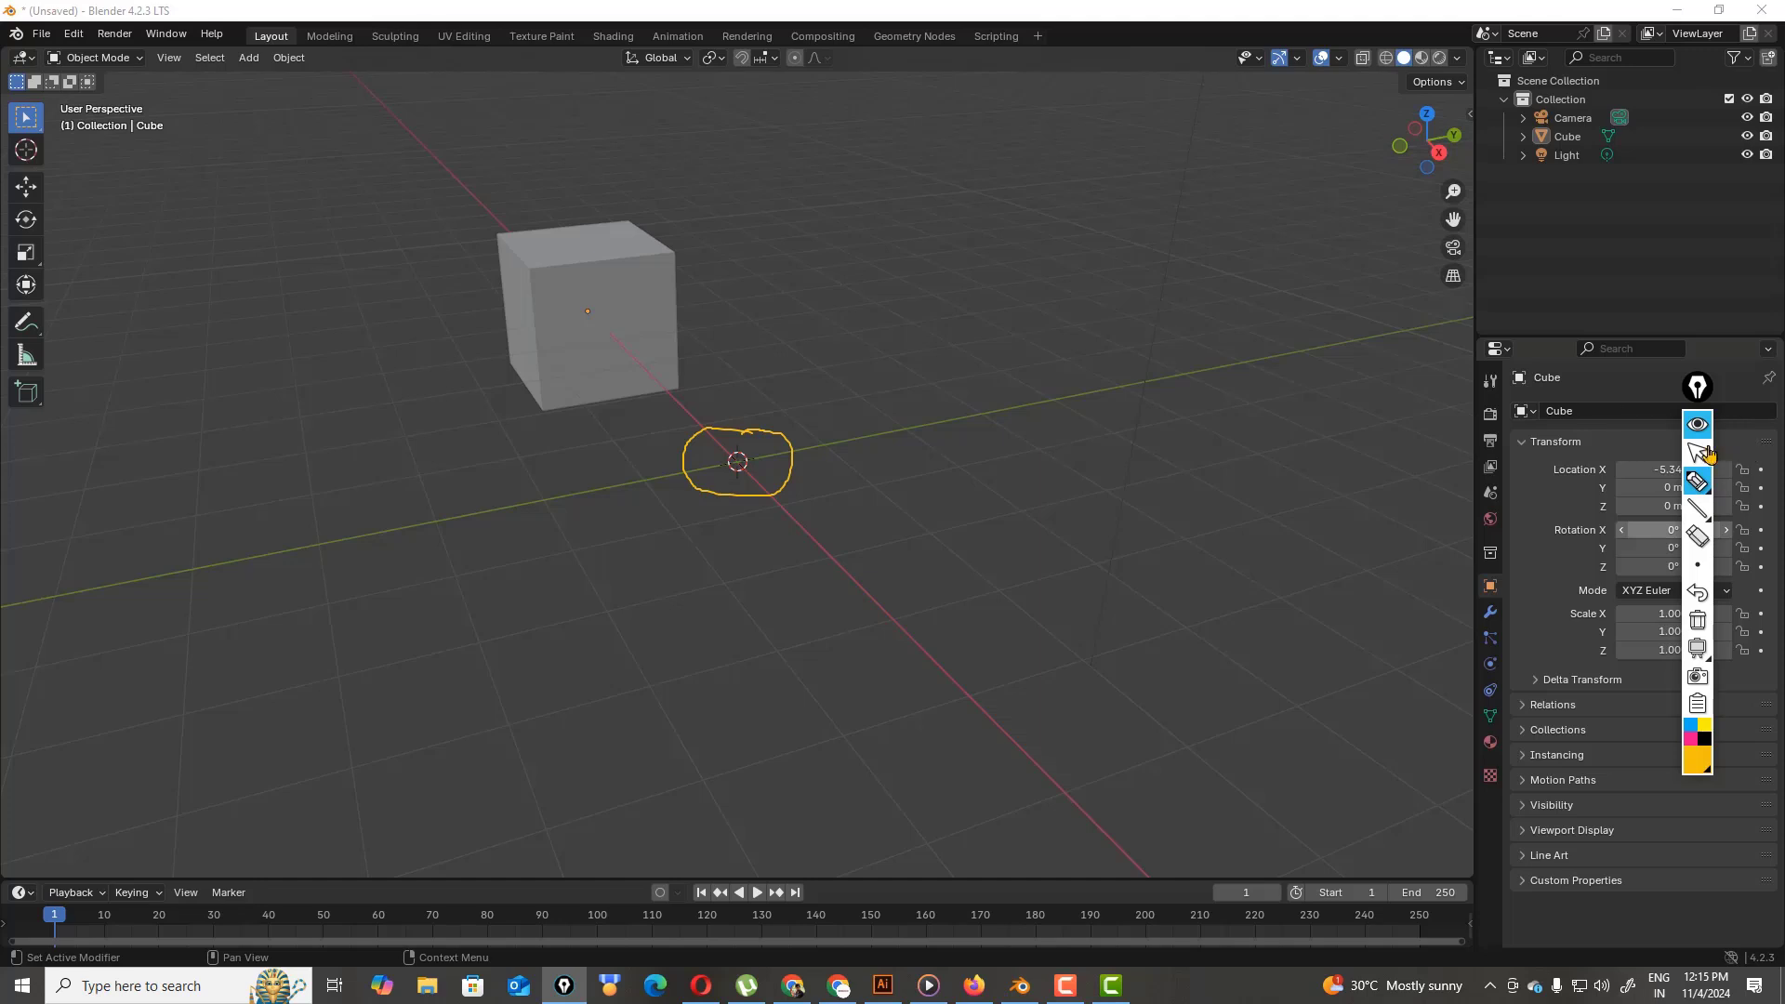
{"action": "left_click", "coordinate": [1698, 452]}
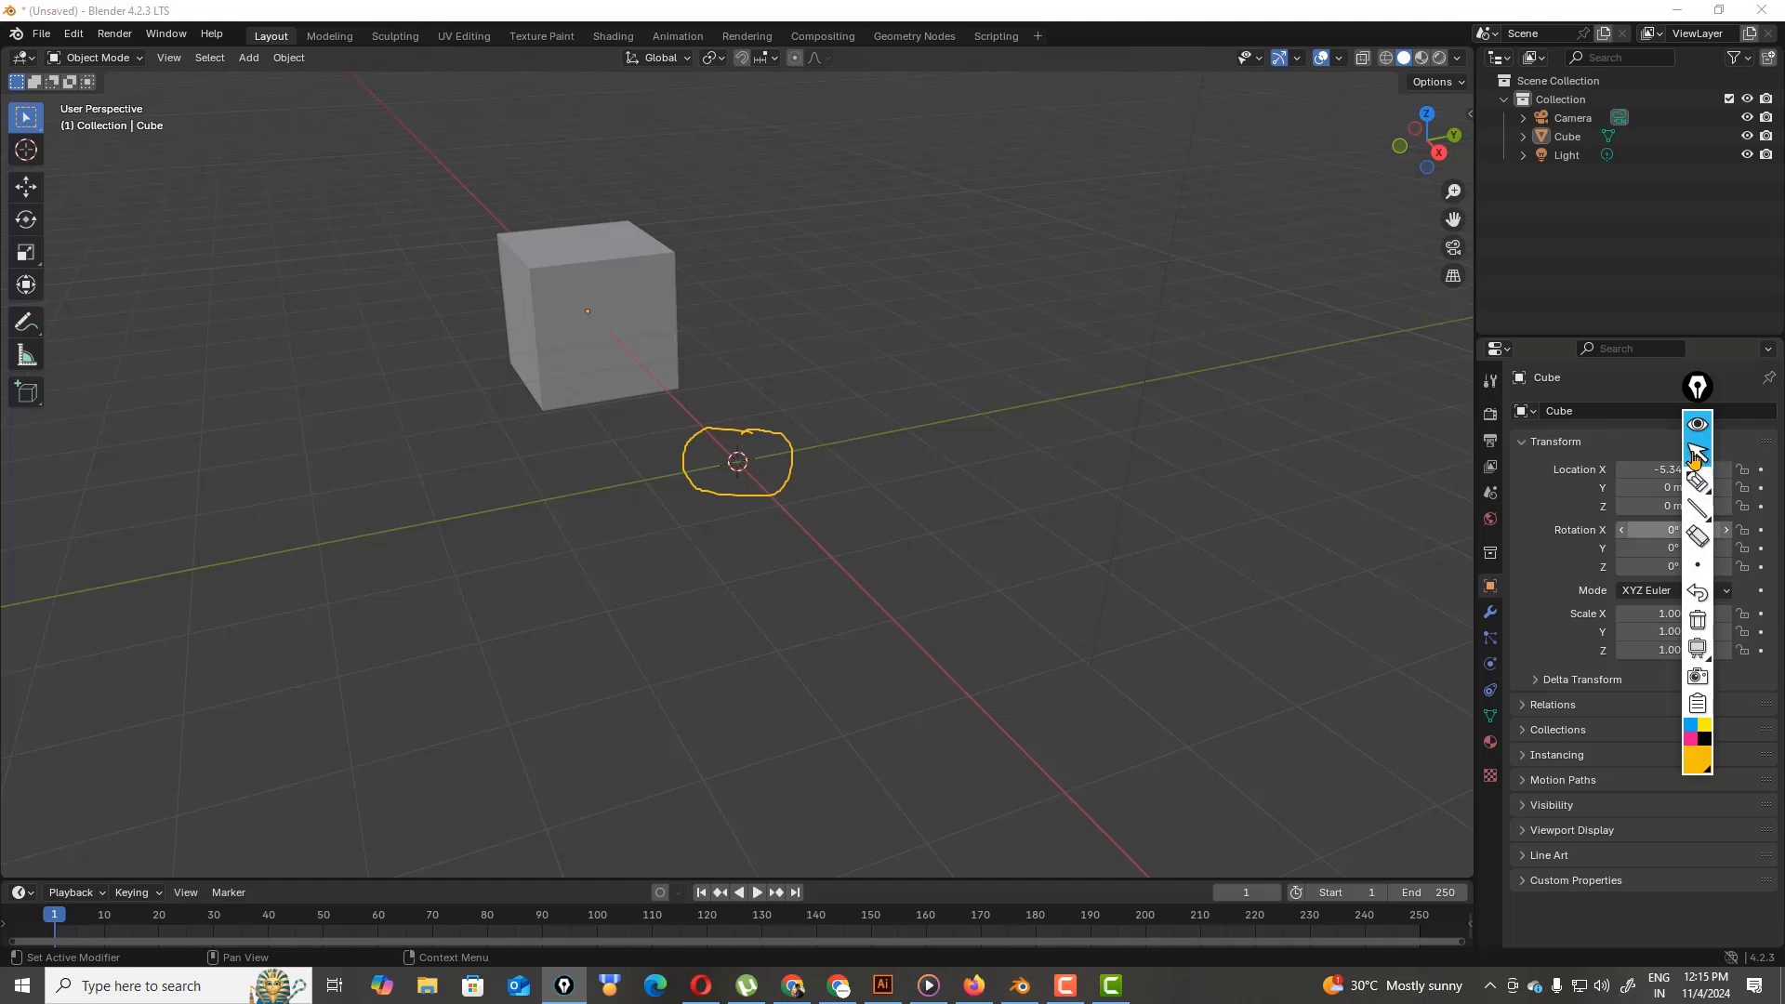
{"action": "left_click", "coordinate": [1696, 626]}
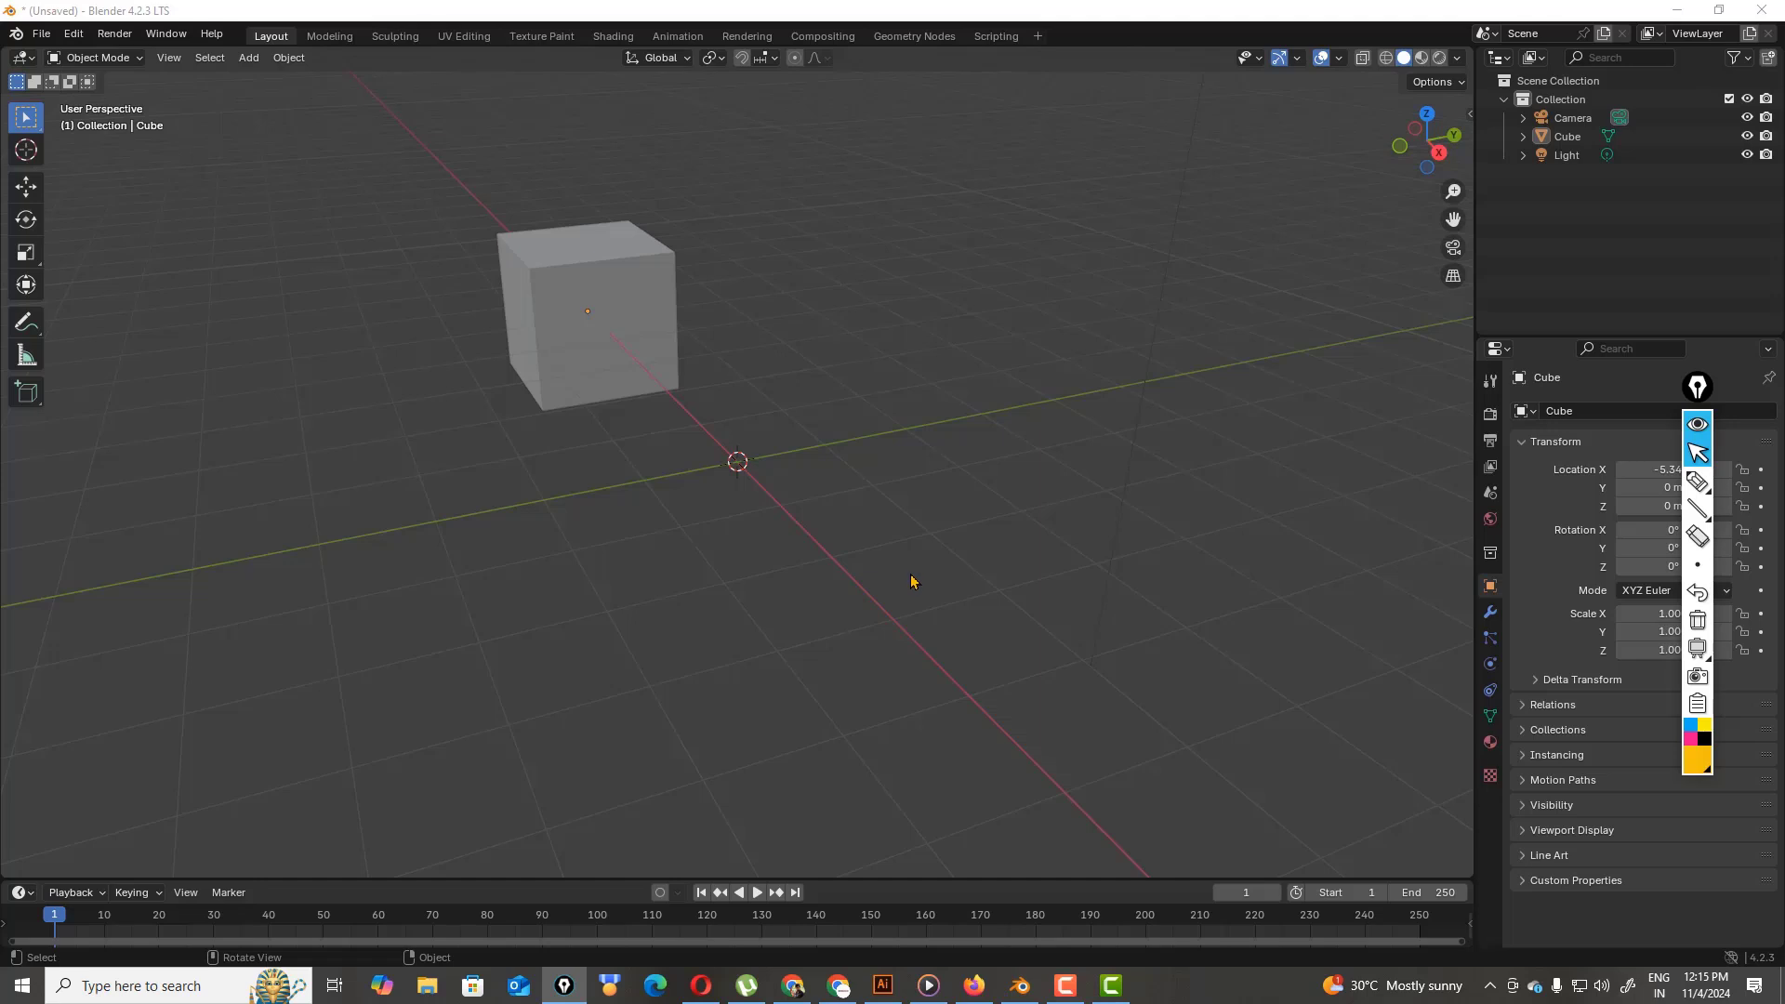
- Show the 3D cursor's settings in the viewport sidebar and set its X location to 90 m
{"action": "left_click", "coordinate": [1229, 451]}
{"action": "key", "text": "n"}
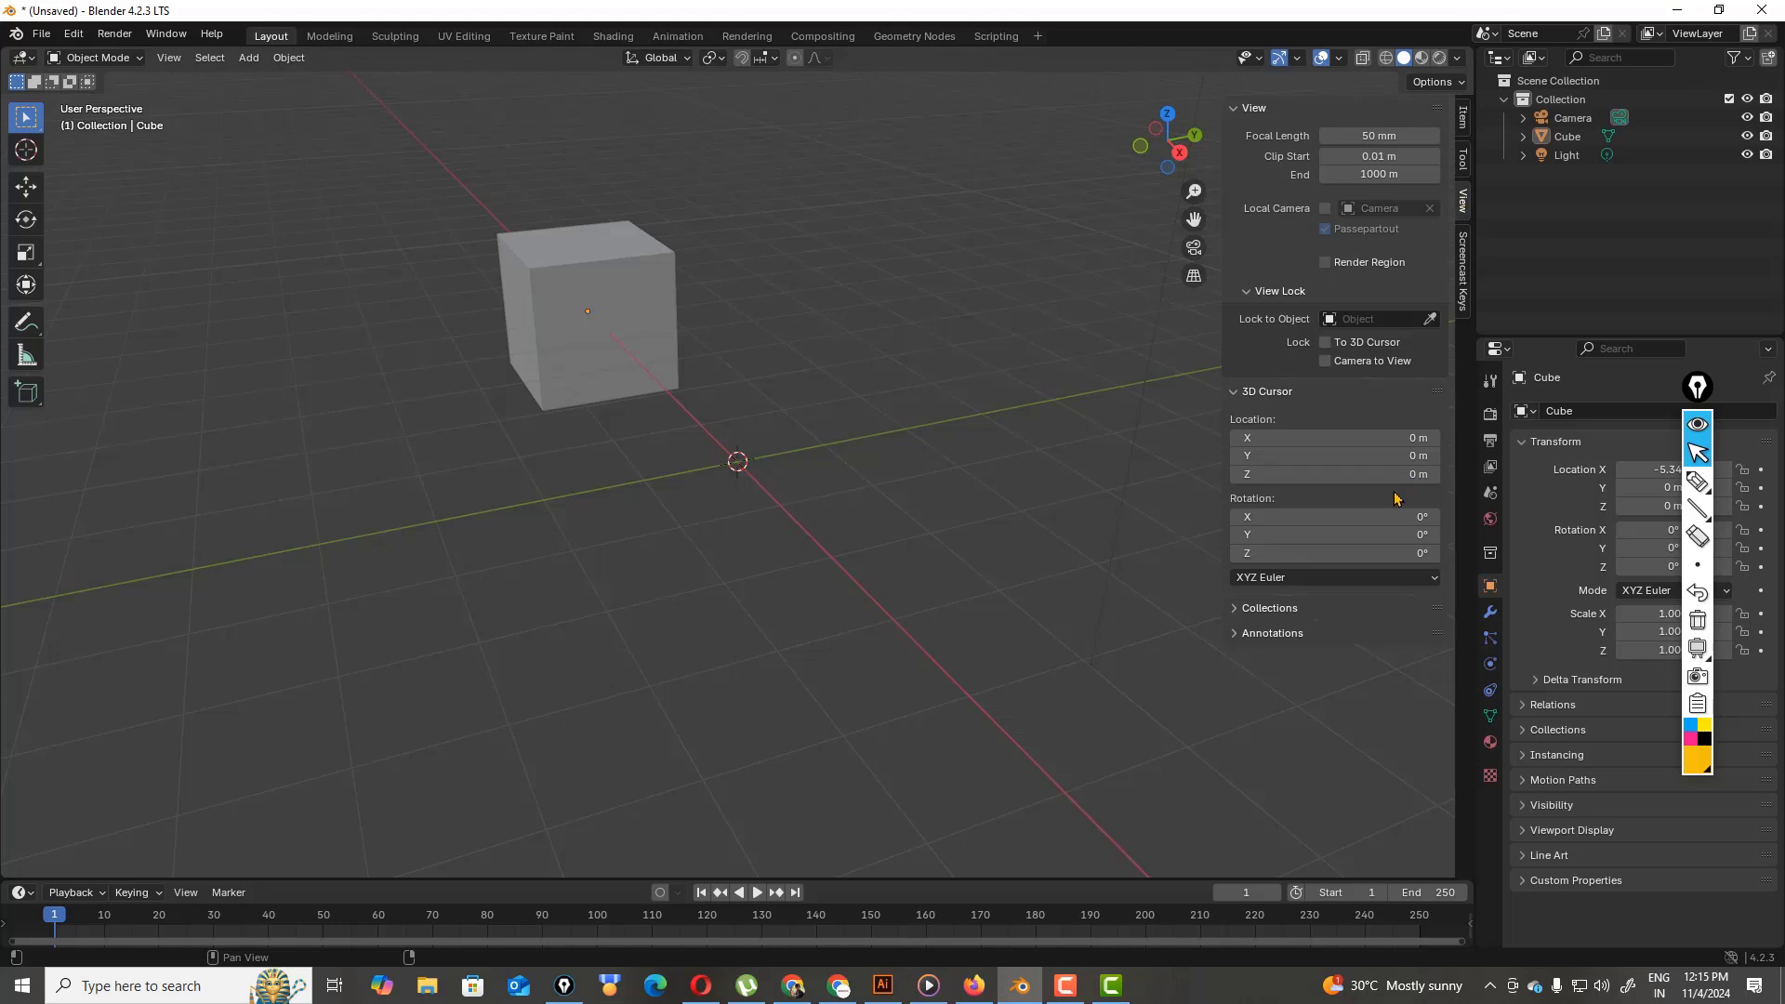
{"action": "left_click", "coordinate": [1412, 438]}
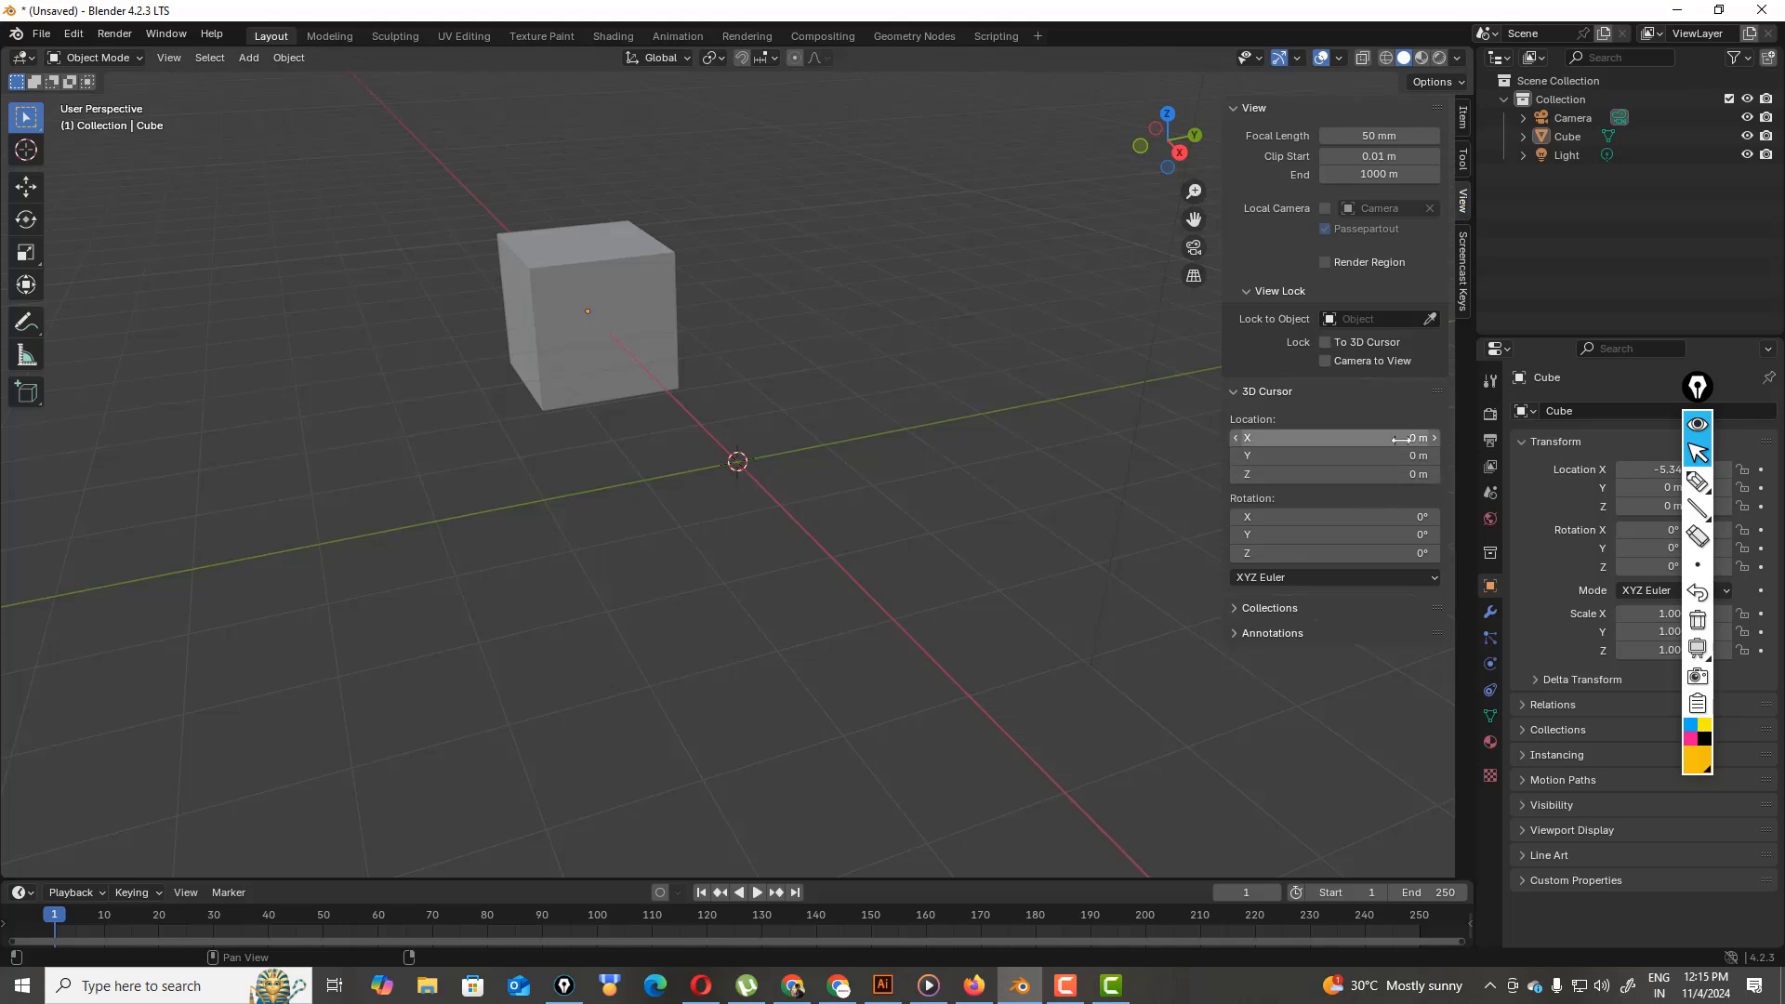
{"action": "left_click", "coordinate": [1246, 443]}
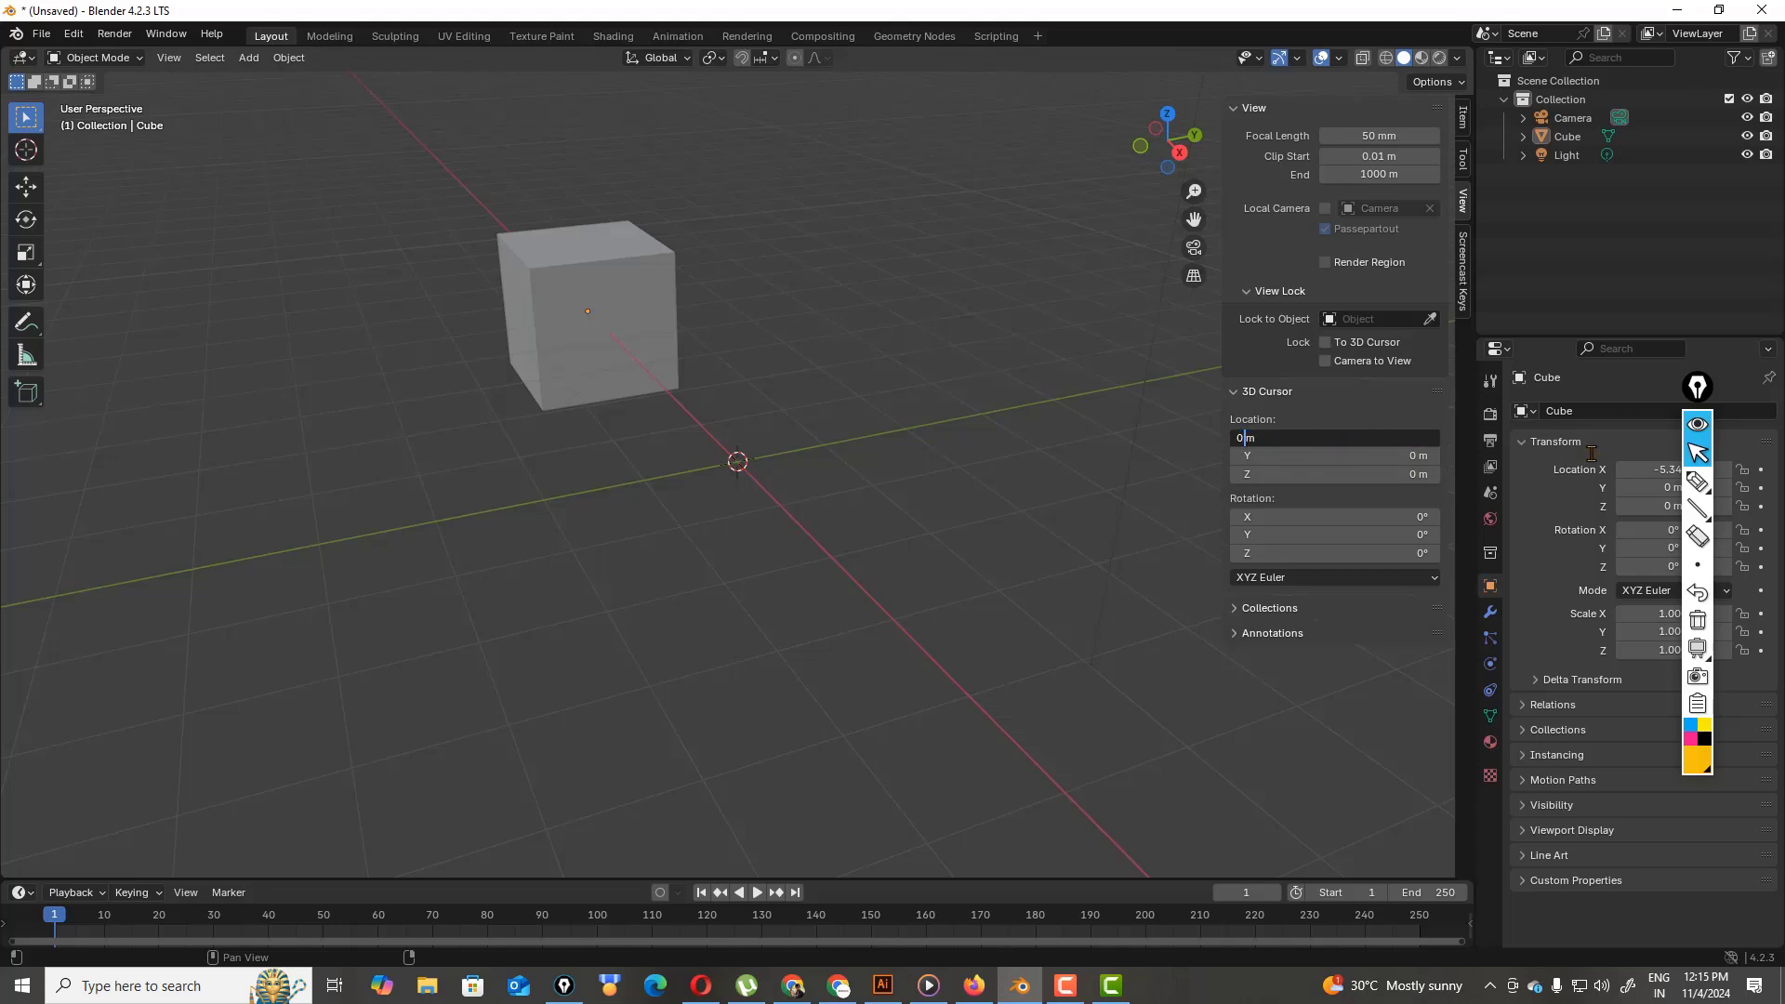
{"action": "key", "text": "BackSpace"}
{"action": "type", "text": "90"}
{"action": "key", "text": "BackSpace"}
{"action": "key", "text": "BackSpace"}
{"action": "key", "text": "BackSpace"}
{"action": "type", "text": "90"}
{"action": "key", "text": "Return"}
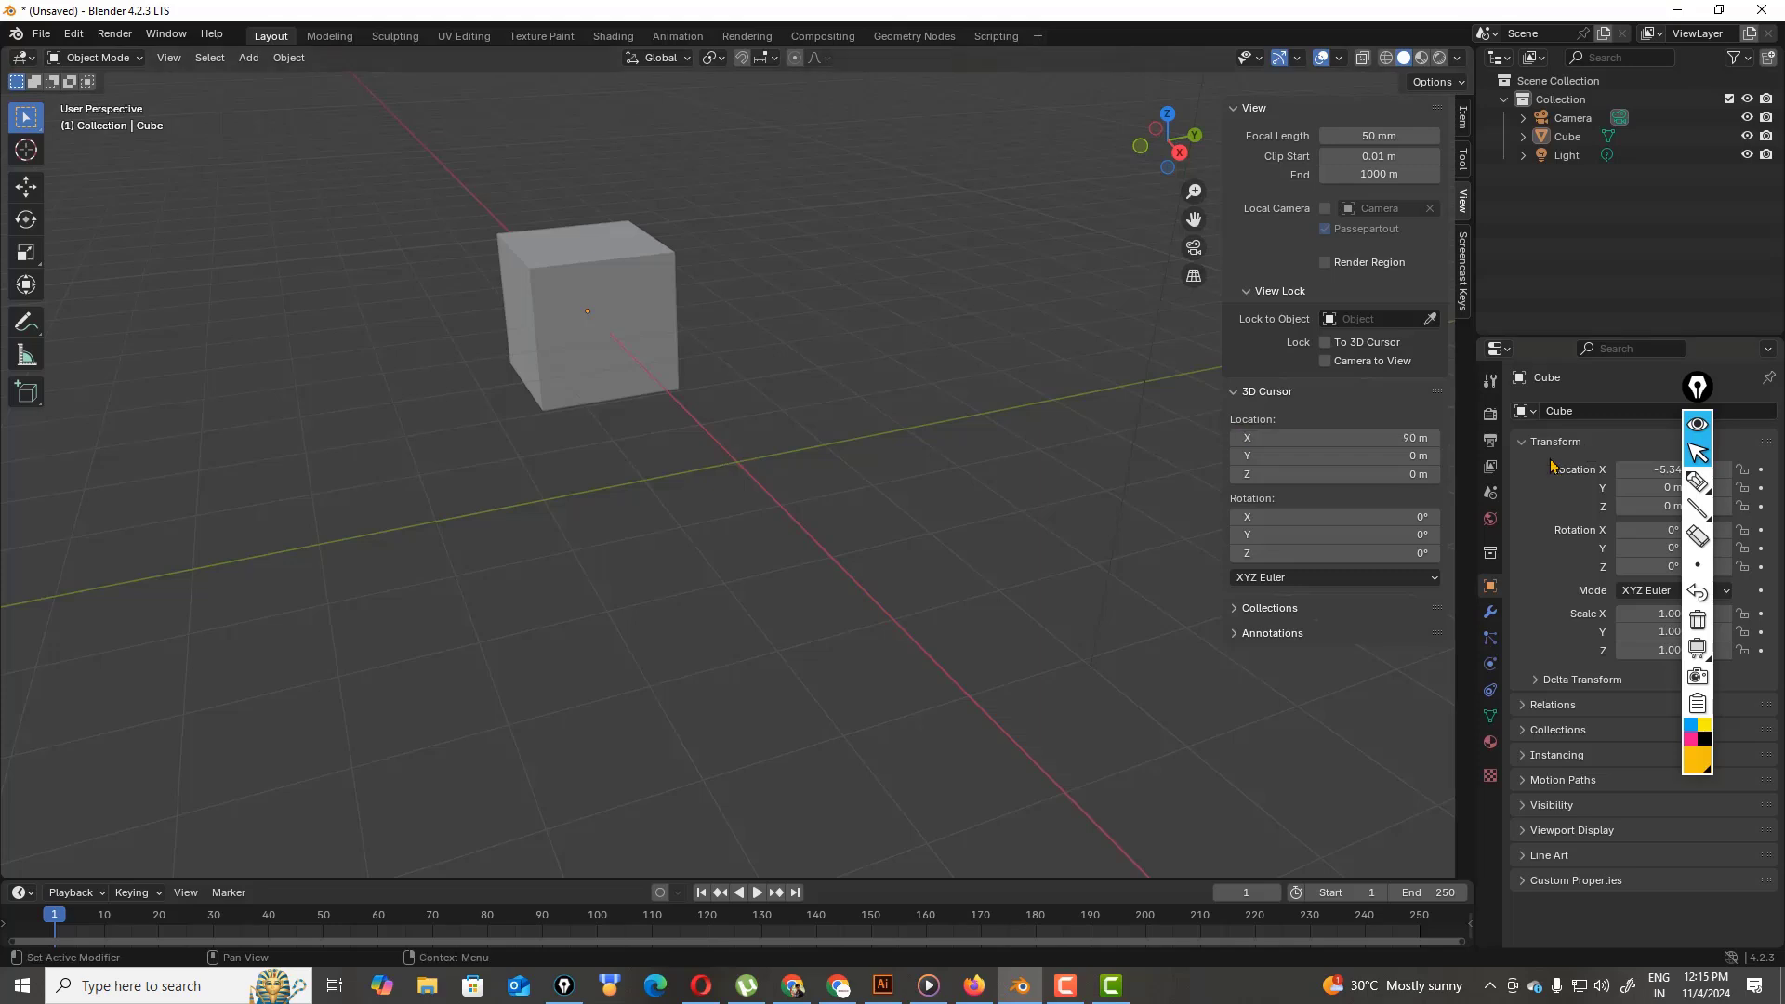
- Reset the 3D cursor's X location to 0 m
{"action": "left_click", "coordinate": [1399, 439]}
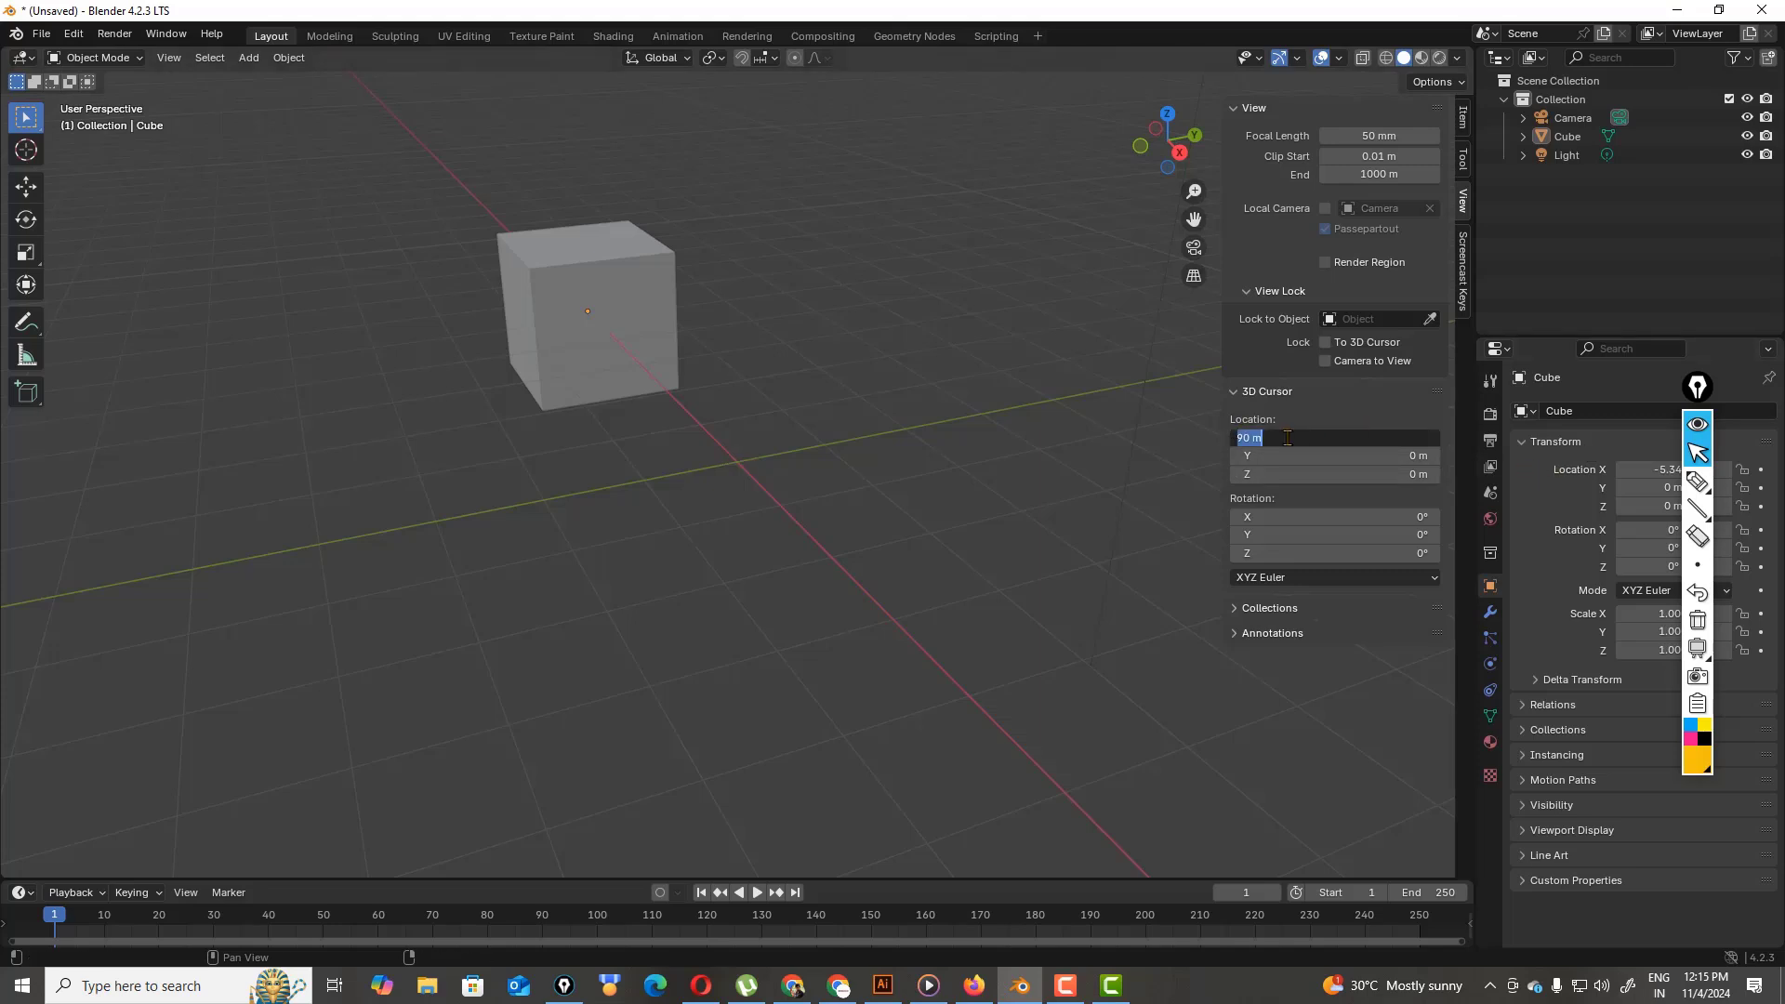
{"action": "left_click", "coordinate": [1248, 437]}
{"action": "left_click", "coordinate": [1240, 438]}
{"action": "key", "text": "BackSpace"}
{"action": "key", "text": "Return"}
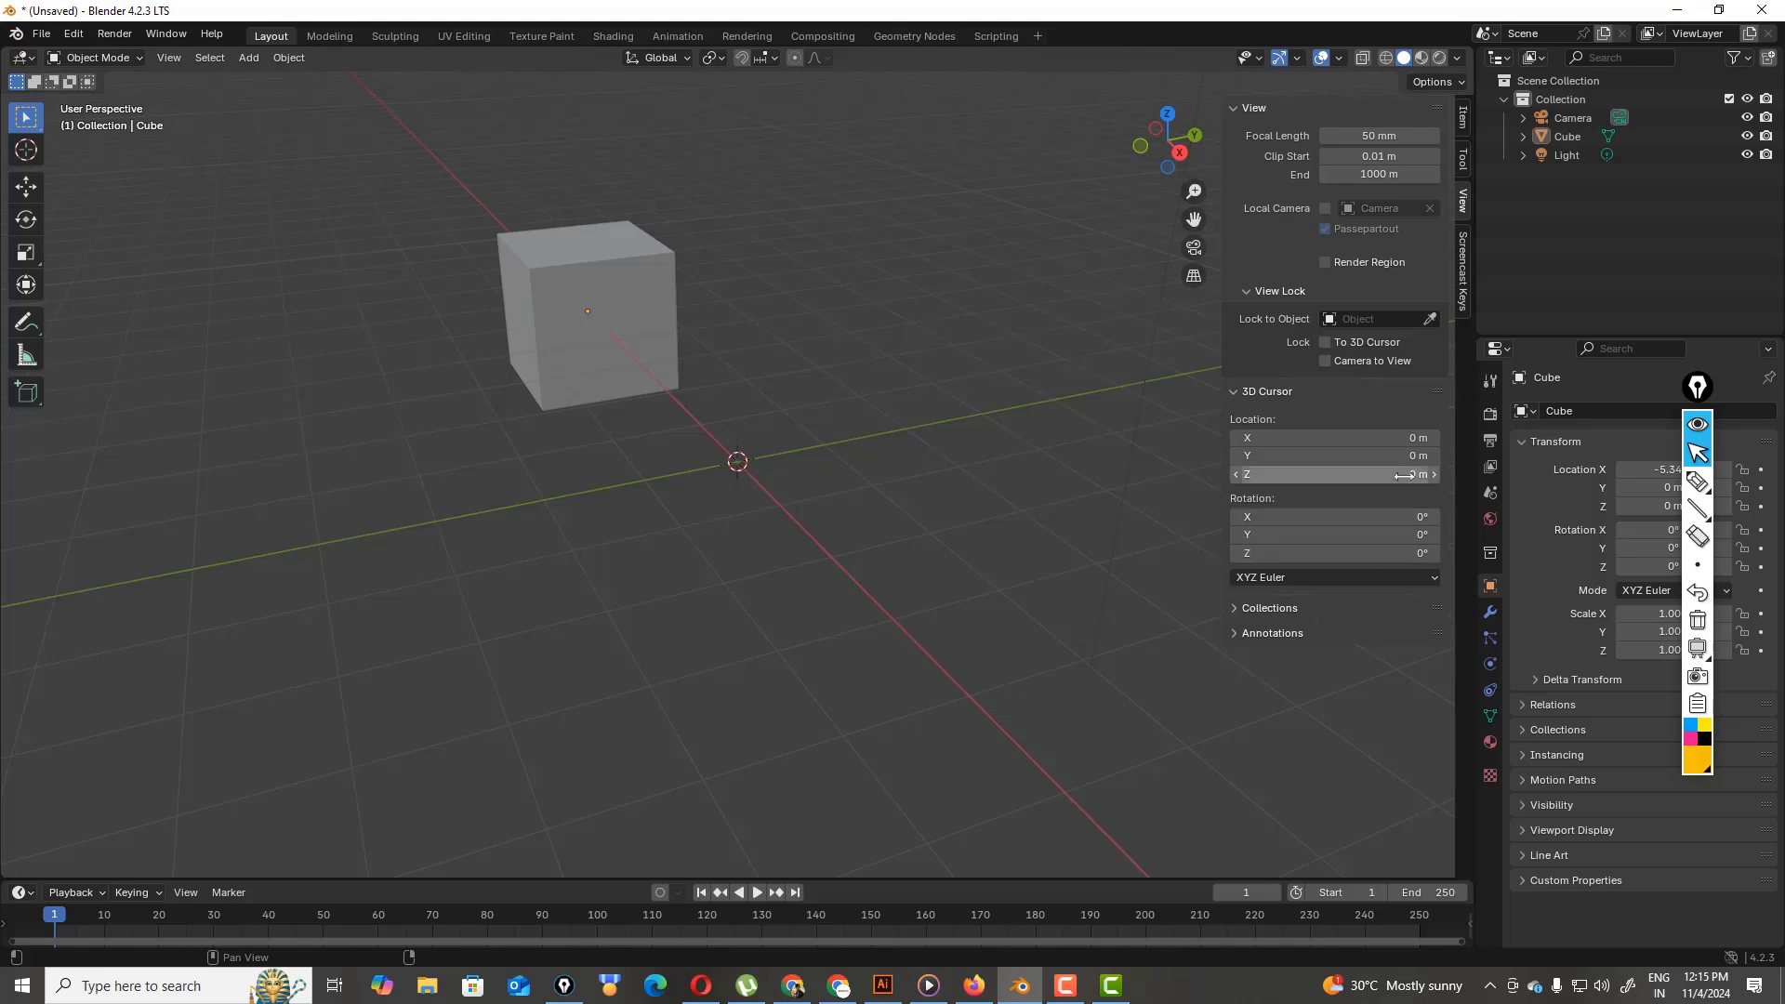
- Nudge the 3D cursor to X 0.9 m and Y 0.1 m, and reset both locations to 0 m
{"action": "mouse_move", "coordinate": [1381, 438]}
{"action": "left_mouse_down"}
{"action": "mouse_move", "coordinate": [1433, 438]}
{"action": "mouse_move", "coordinate": [1367, 456]}
{"action": "mouse_move", "coordinate": [1410, 455]}
{"action": "left_mouse_up"}
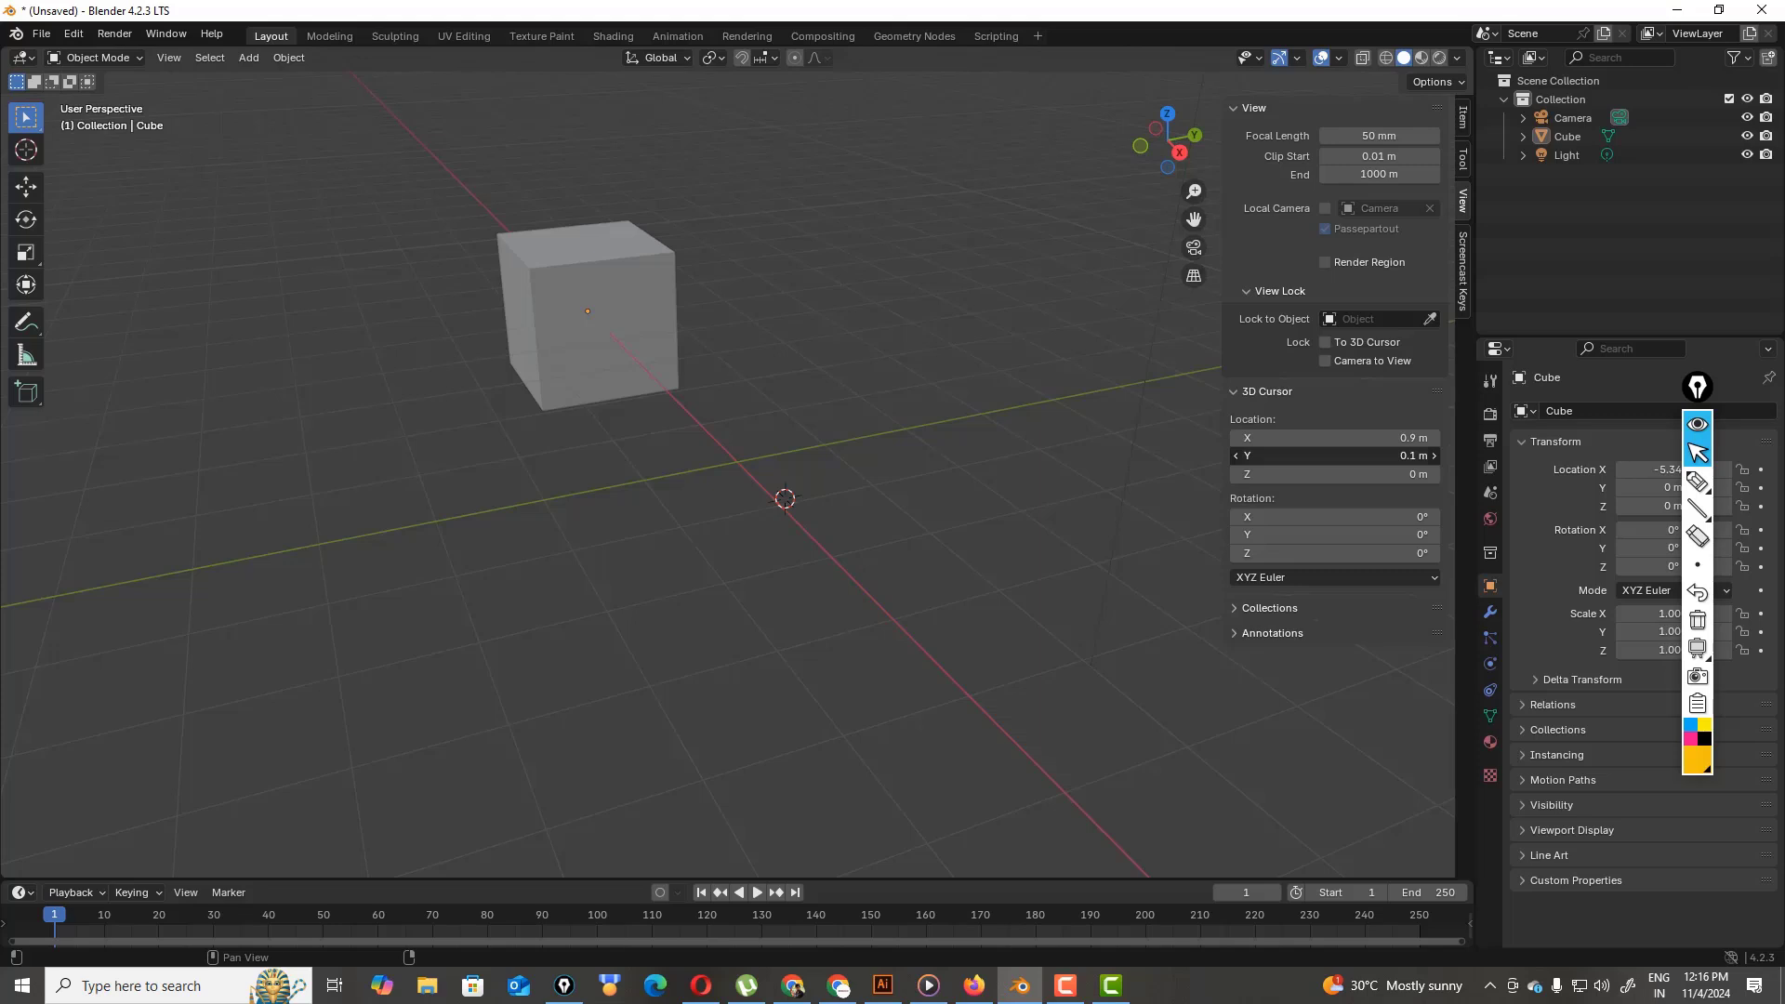
{"action": "left_click", "coordinate": [1404, 439]}
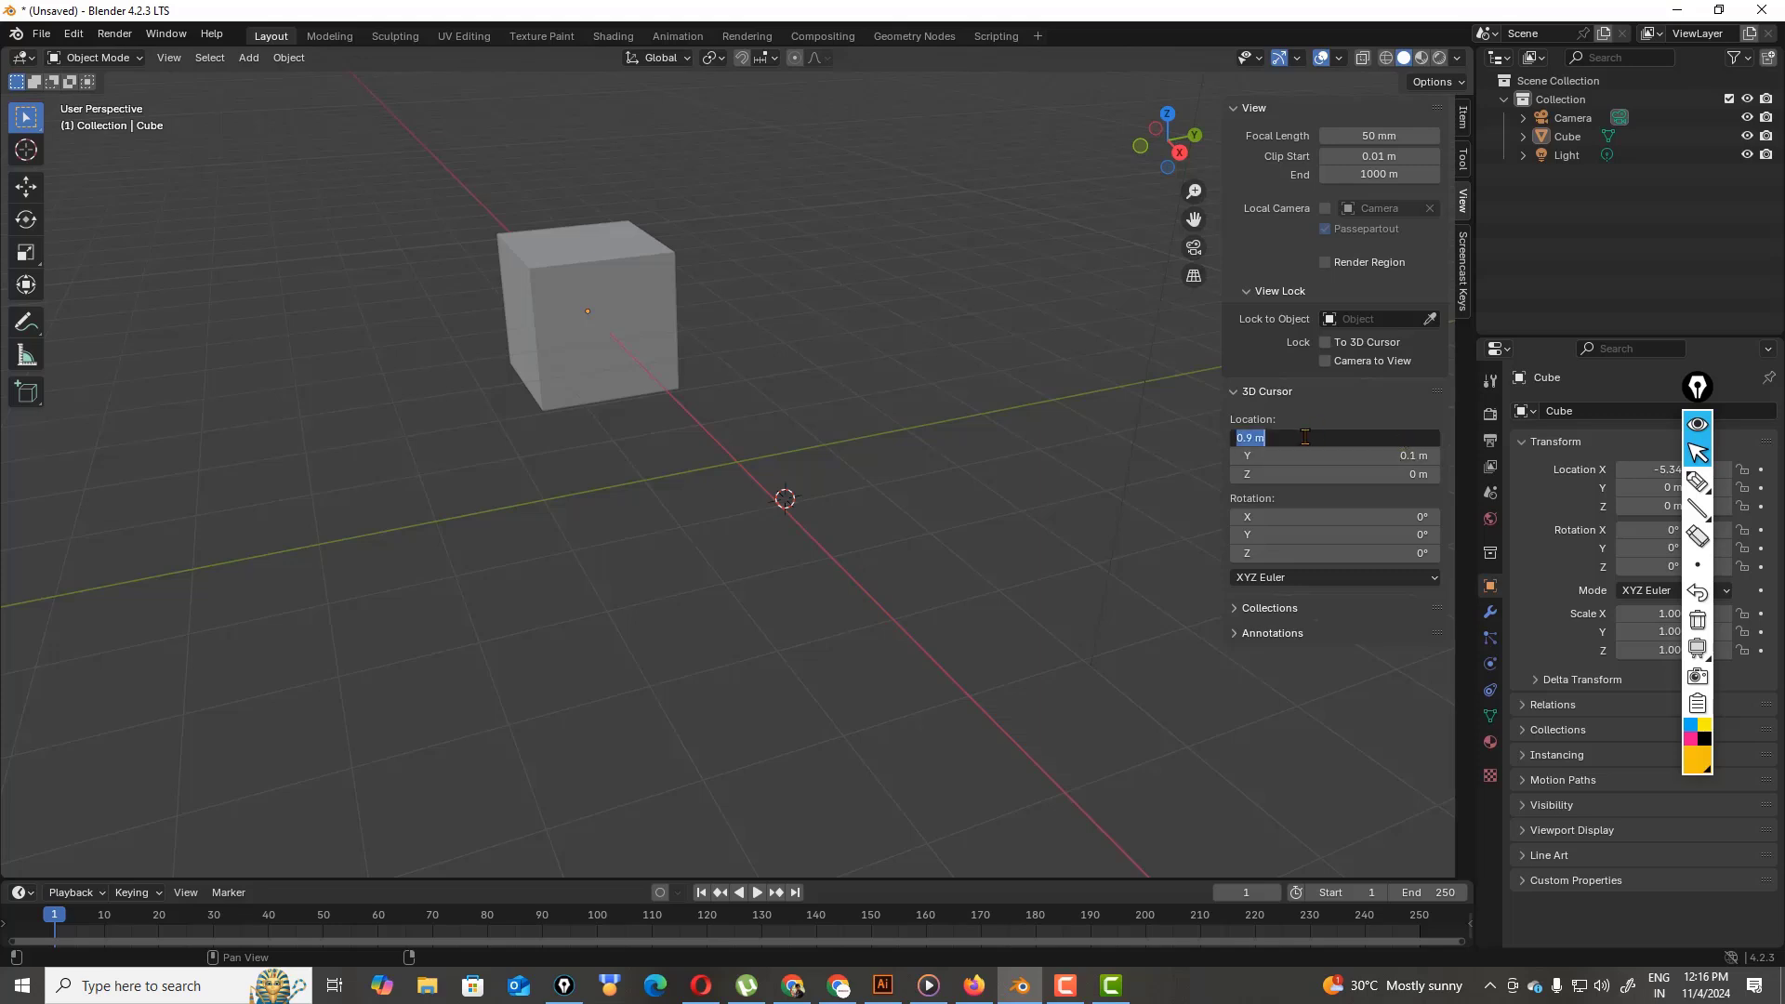
{"action": "key", "text": "BackSpace"}
{"action": "type", "text": "0"}
{"action": "key", "text": "Return"}
{"action": "left_click", "coordinate": [1357, 456]}
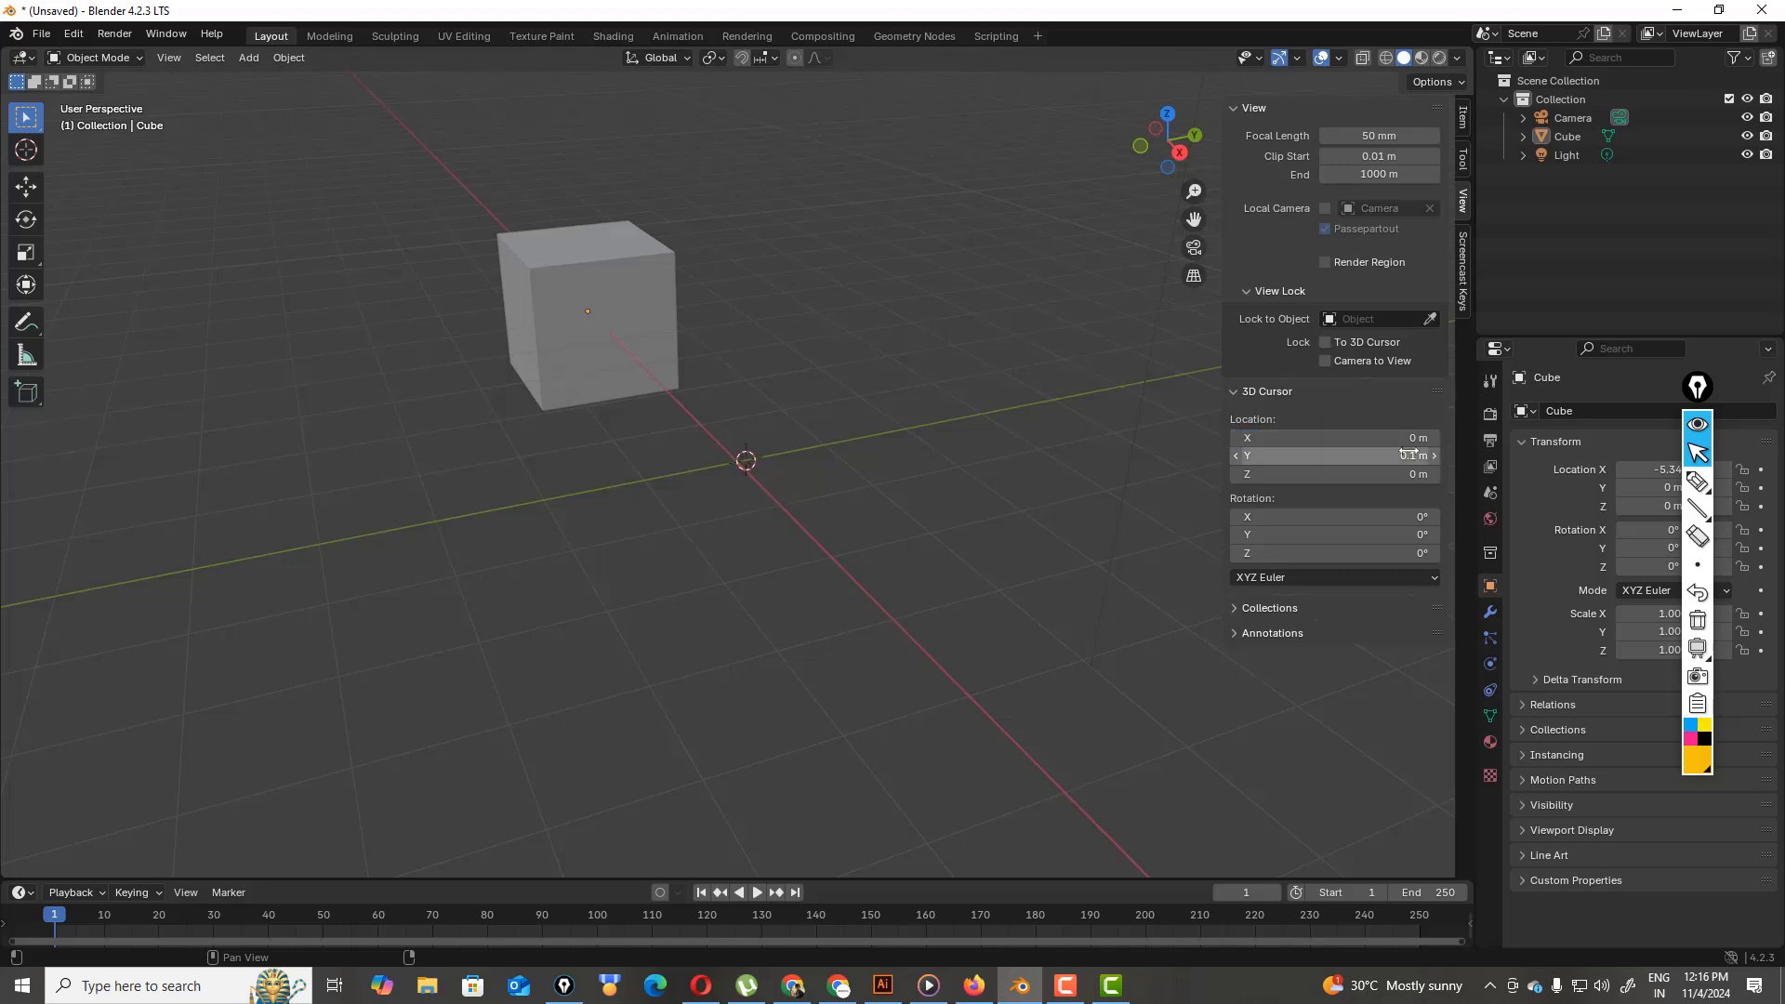
{"action": "key", "text": "BackSpace"}
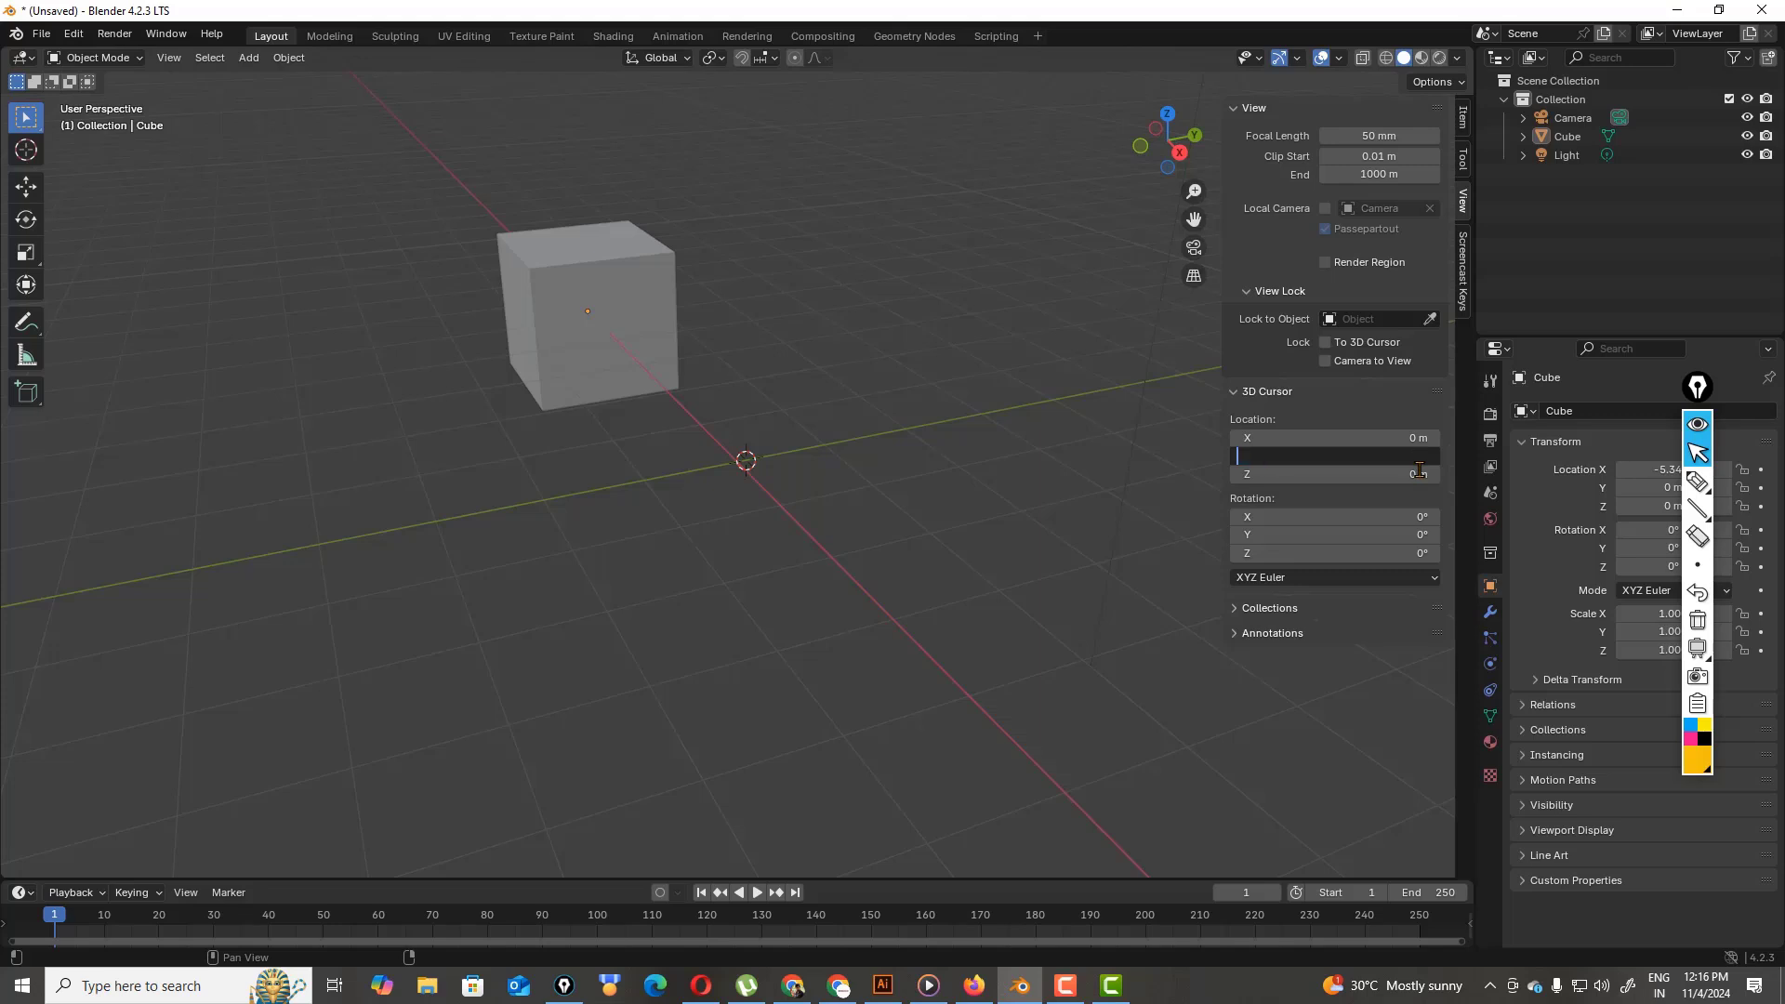
{"action": "type", "text": "0"}
{"action": "key", "text": "Return"}
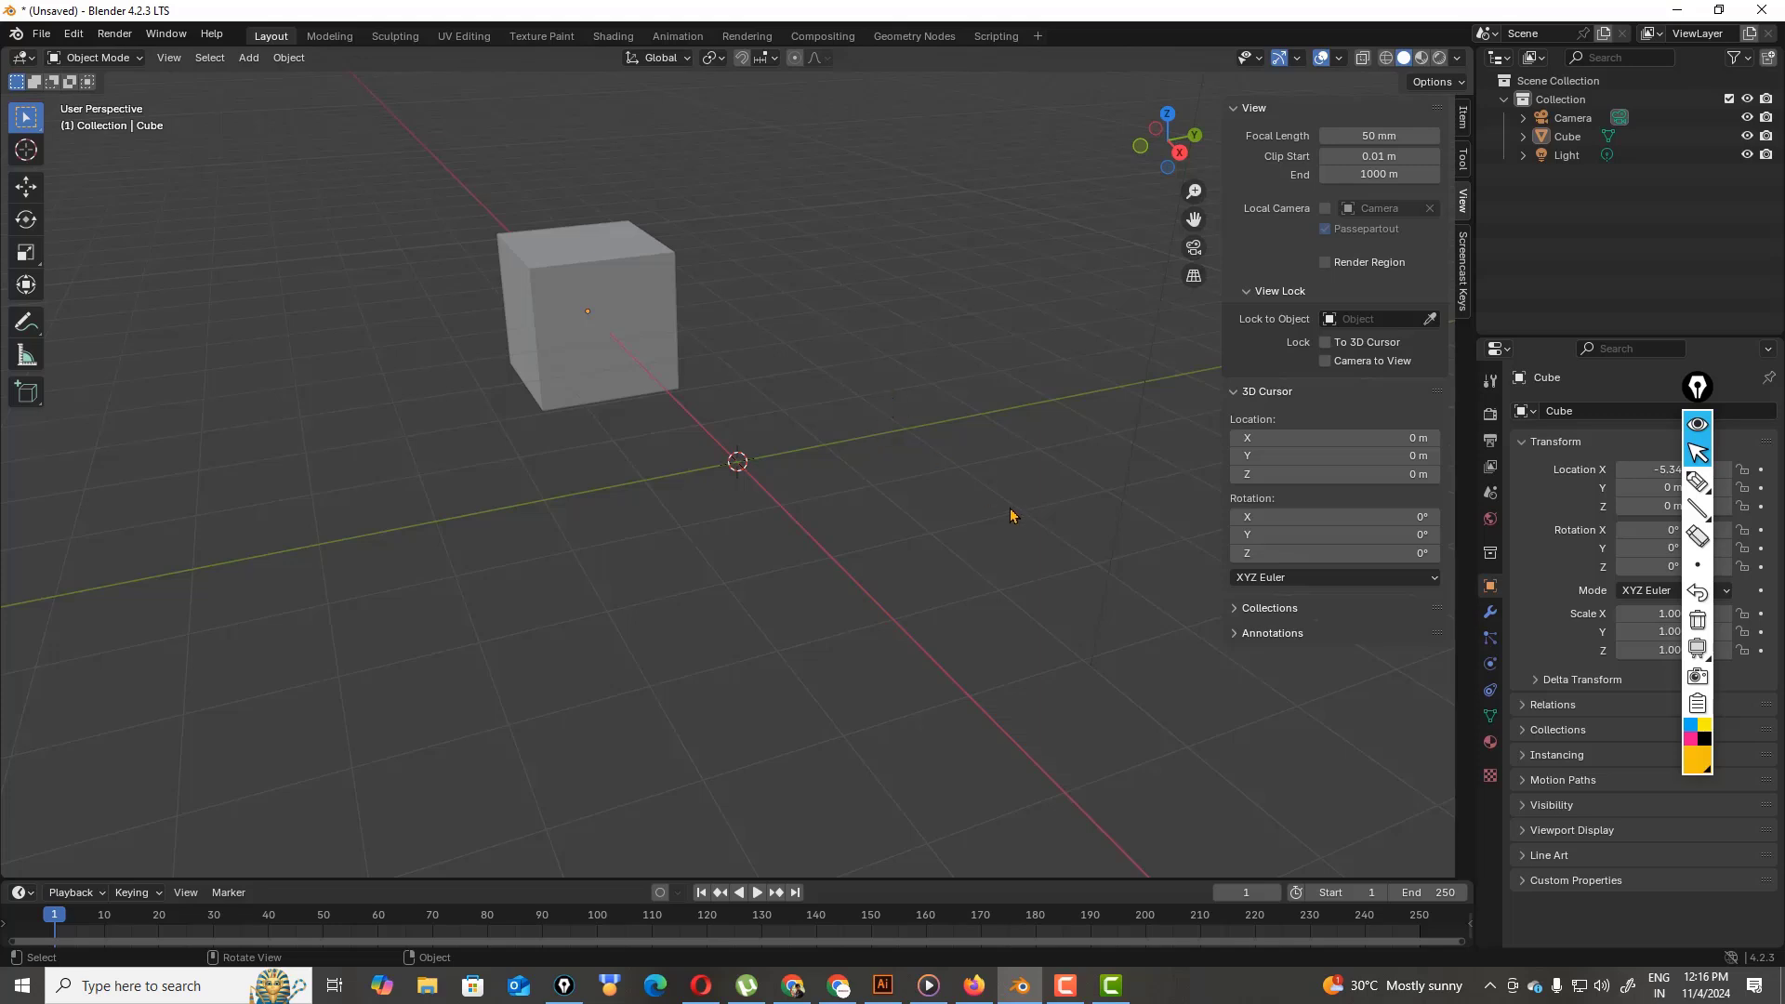
- Add a UV sphere at the 3D cursor on the world origin and deselect it
{"action": "left_click", "coordinate": [249, 58]}
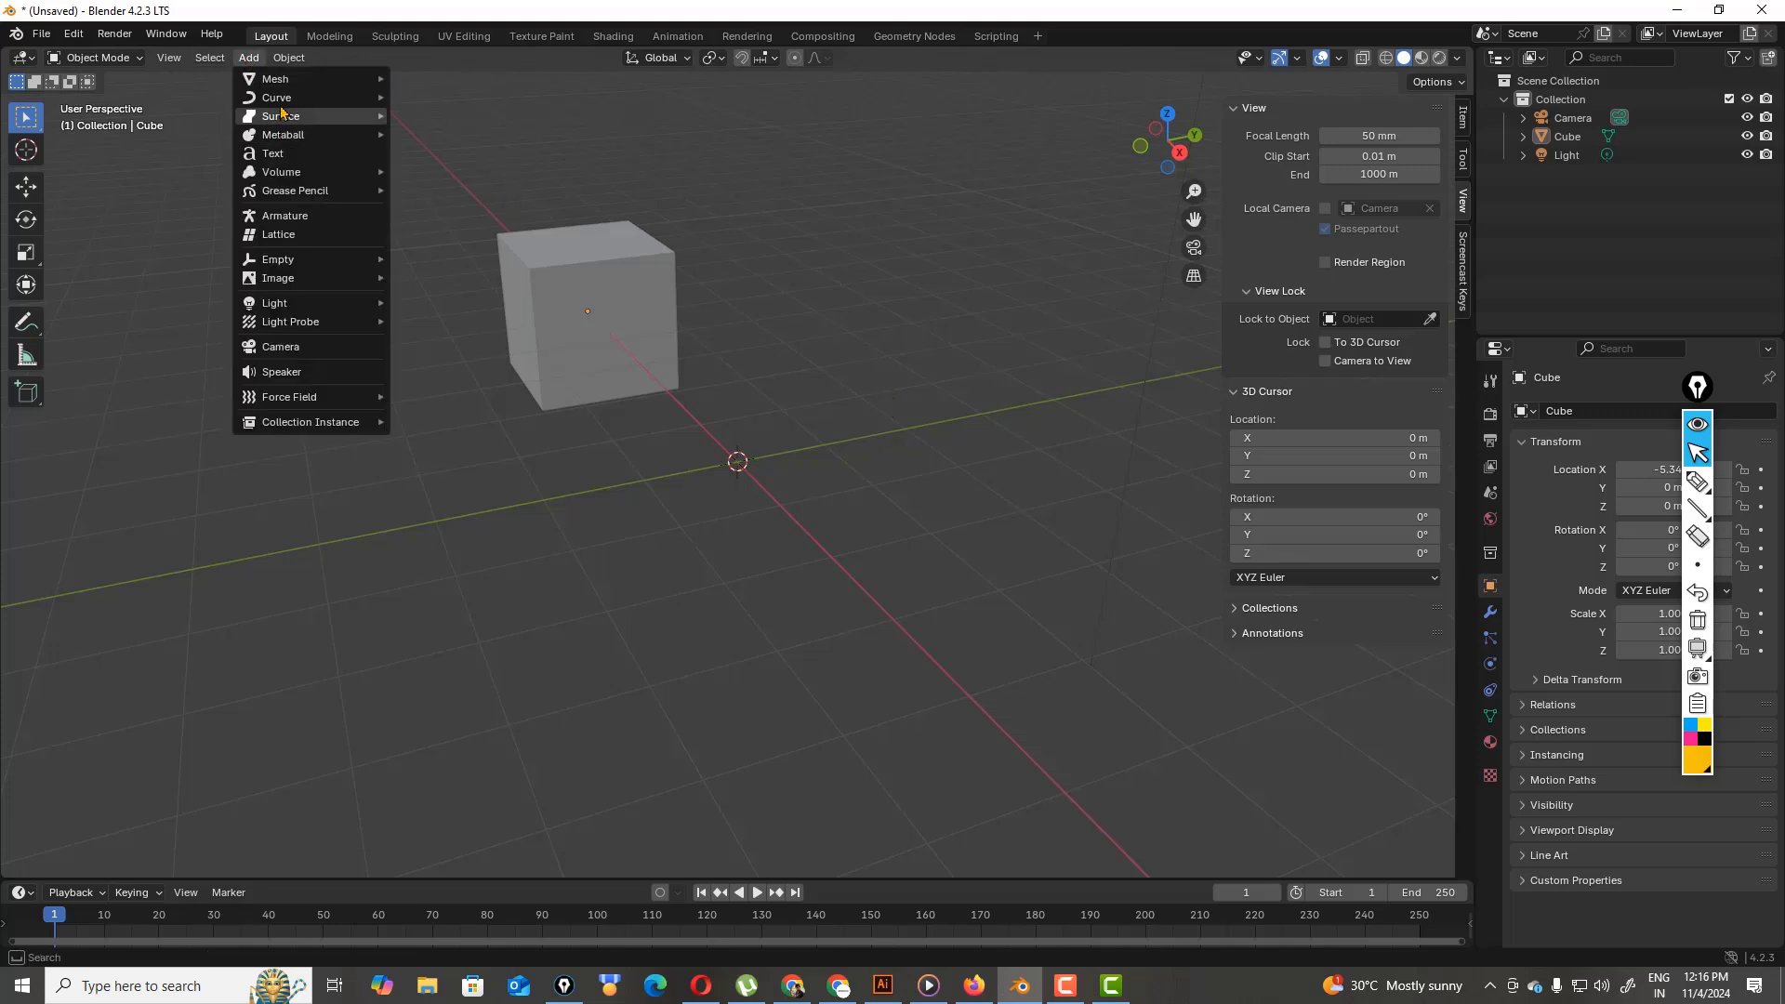
{"action": "mouse_move", "coordinate": [290, 87]}
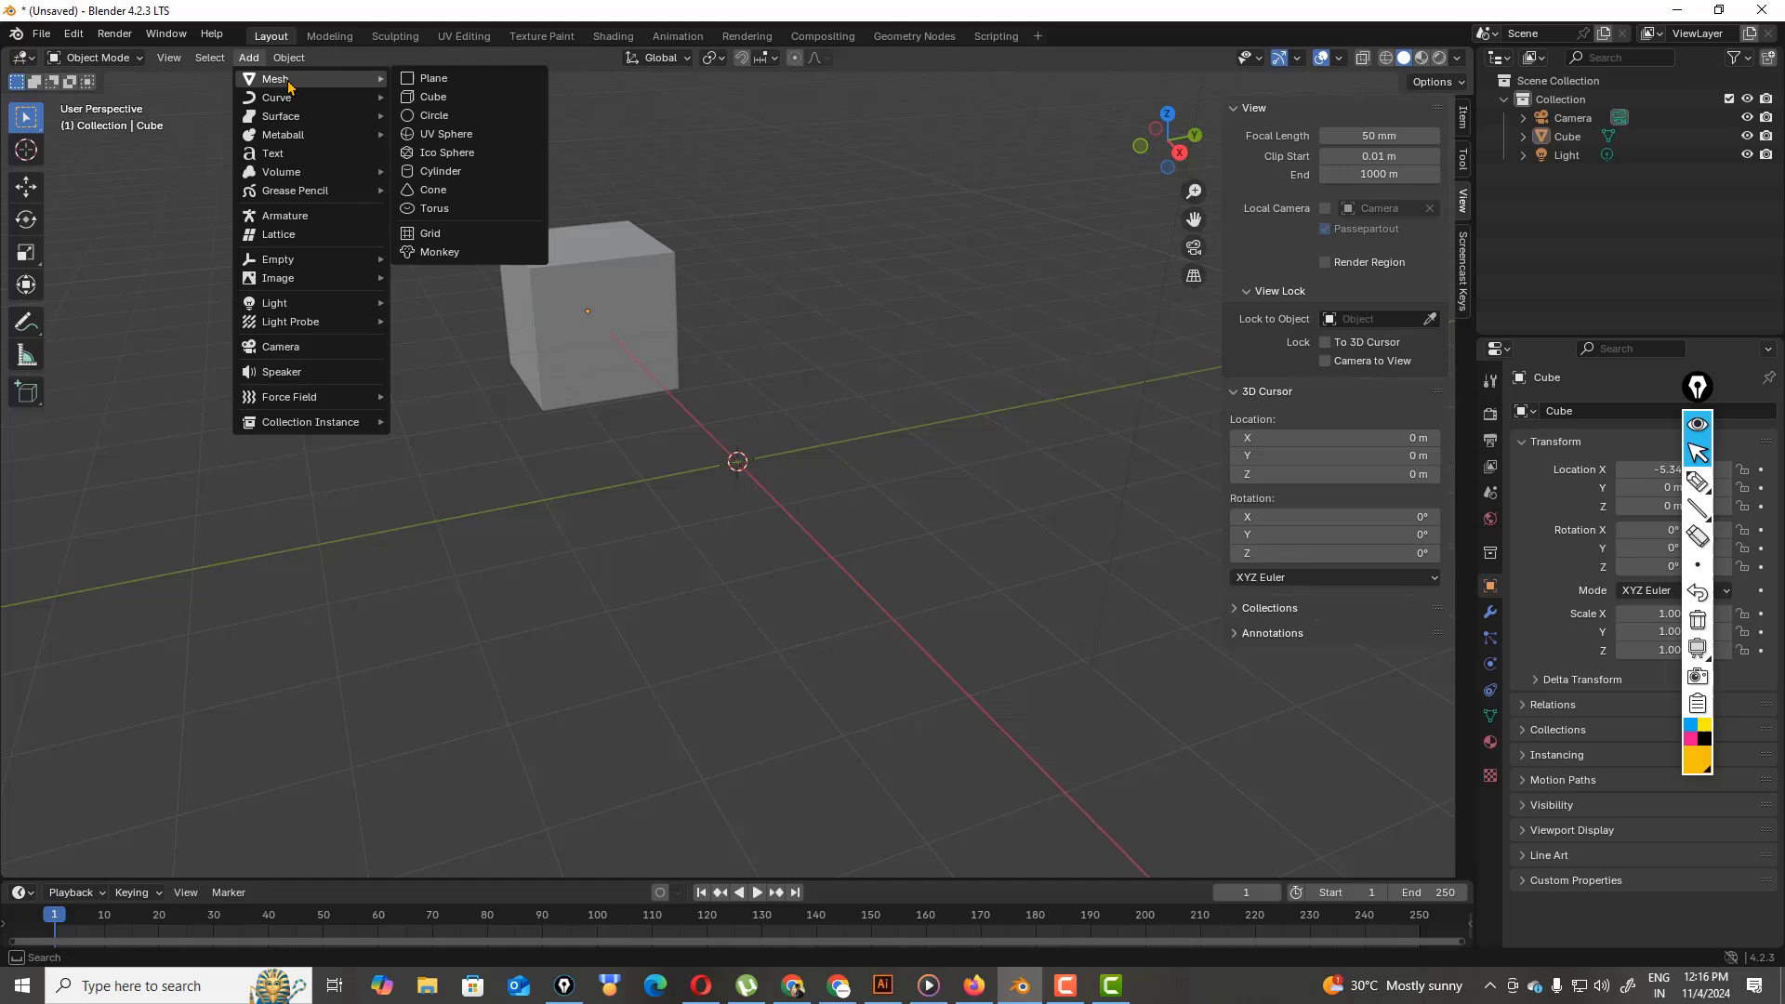
{"action": "left_click", "coordinate": [446, 134]}
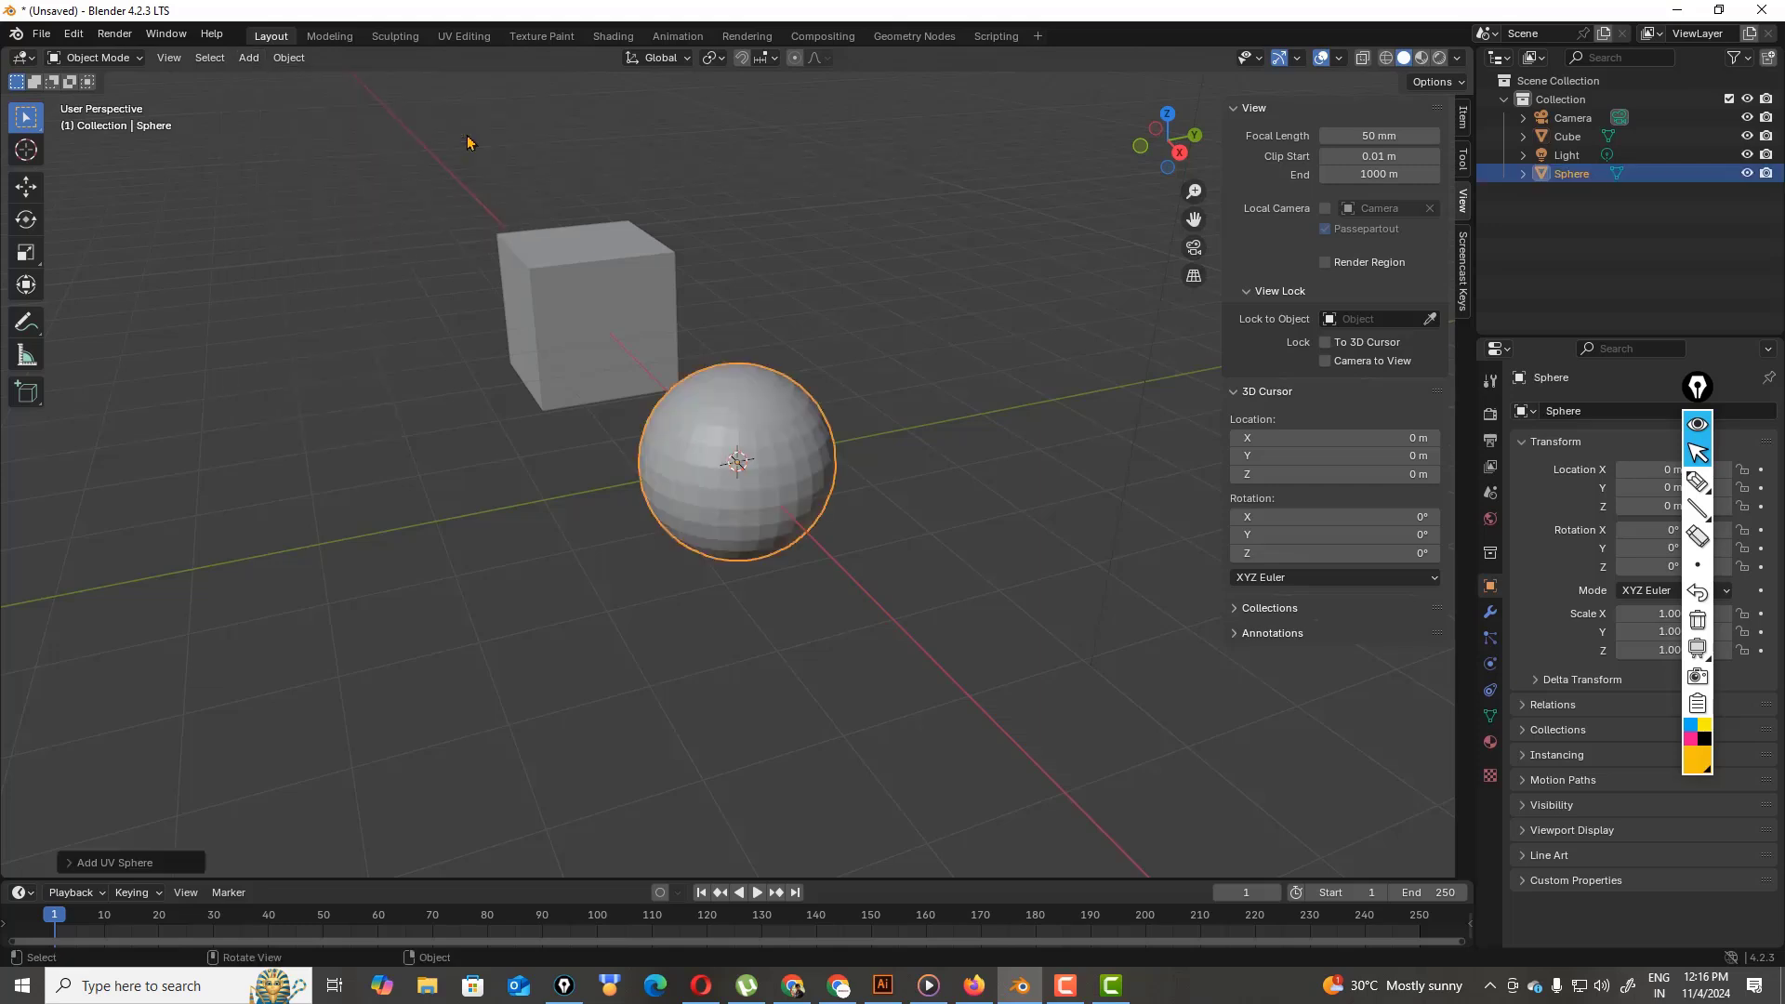
{"action": "left_click", "coordinate": [803, 488]}
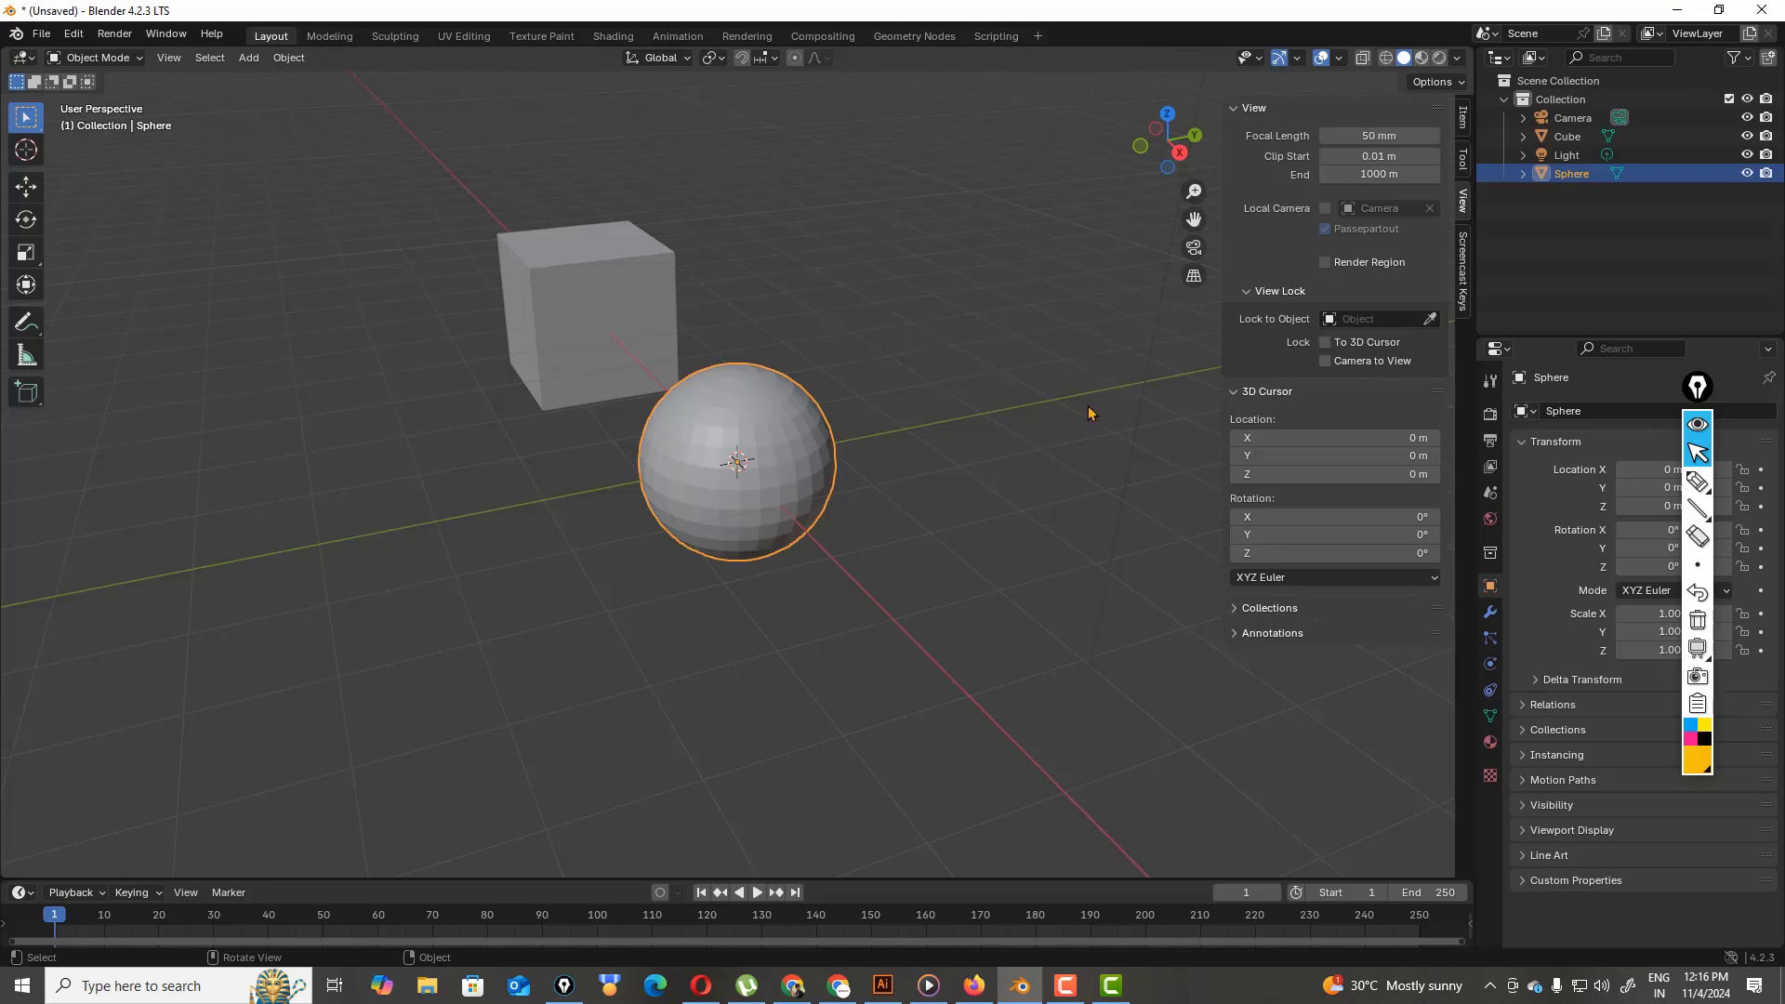
{"action": "left_click", "coordinate": [1105, 294]}
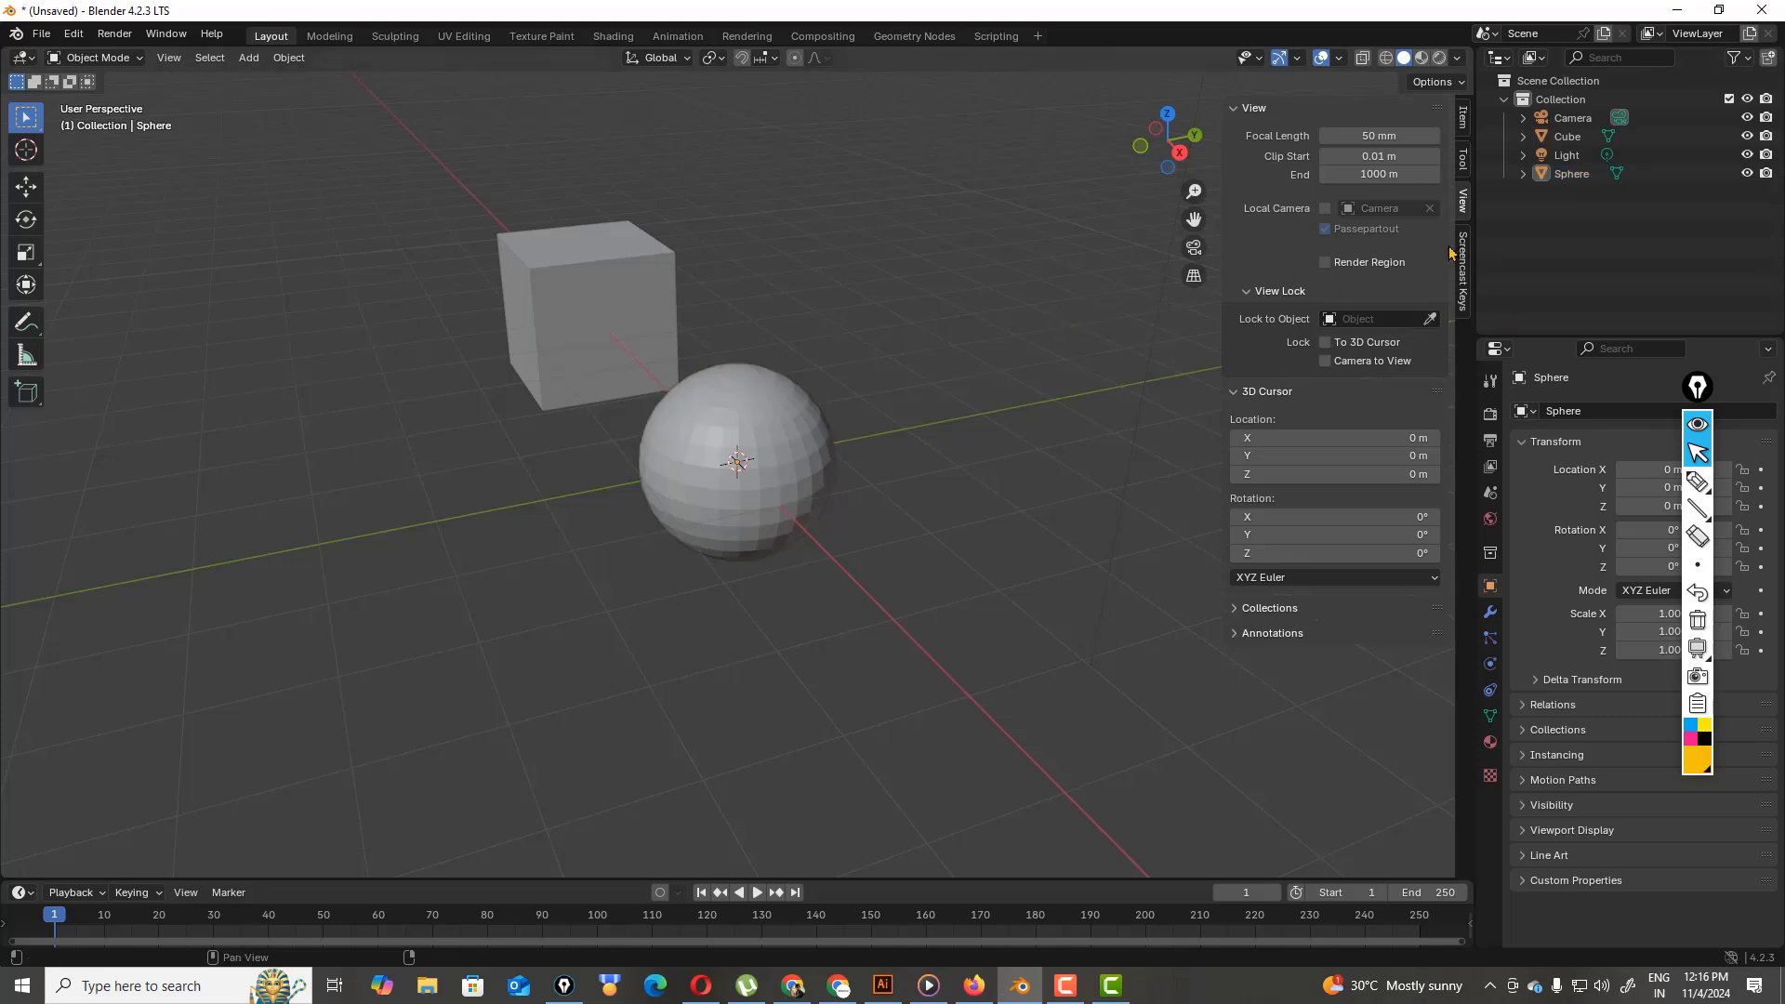
- Move the 3D cursor to X 2.5 m and Y -2.6 m through its location values
{"action": "left_click", "coordinate": [1464, 163]}
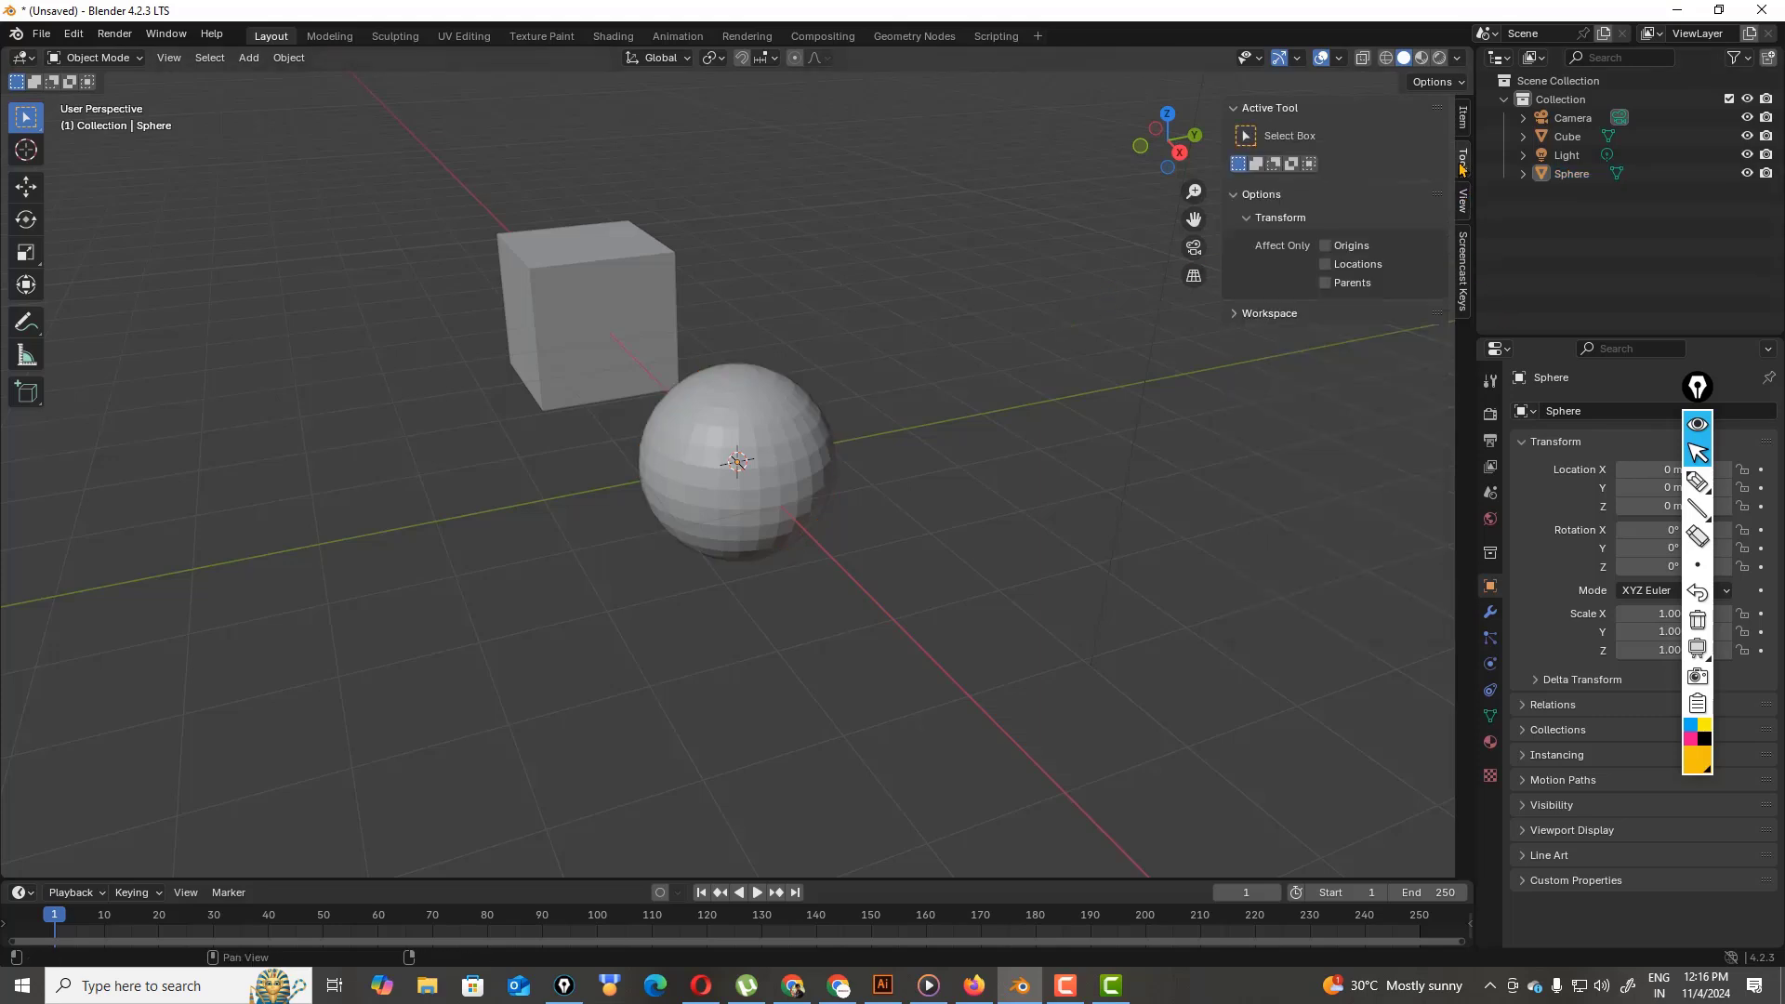
{"action": "left_click", "coordinate": [1464, 200]}
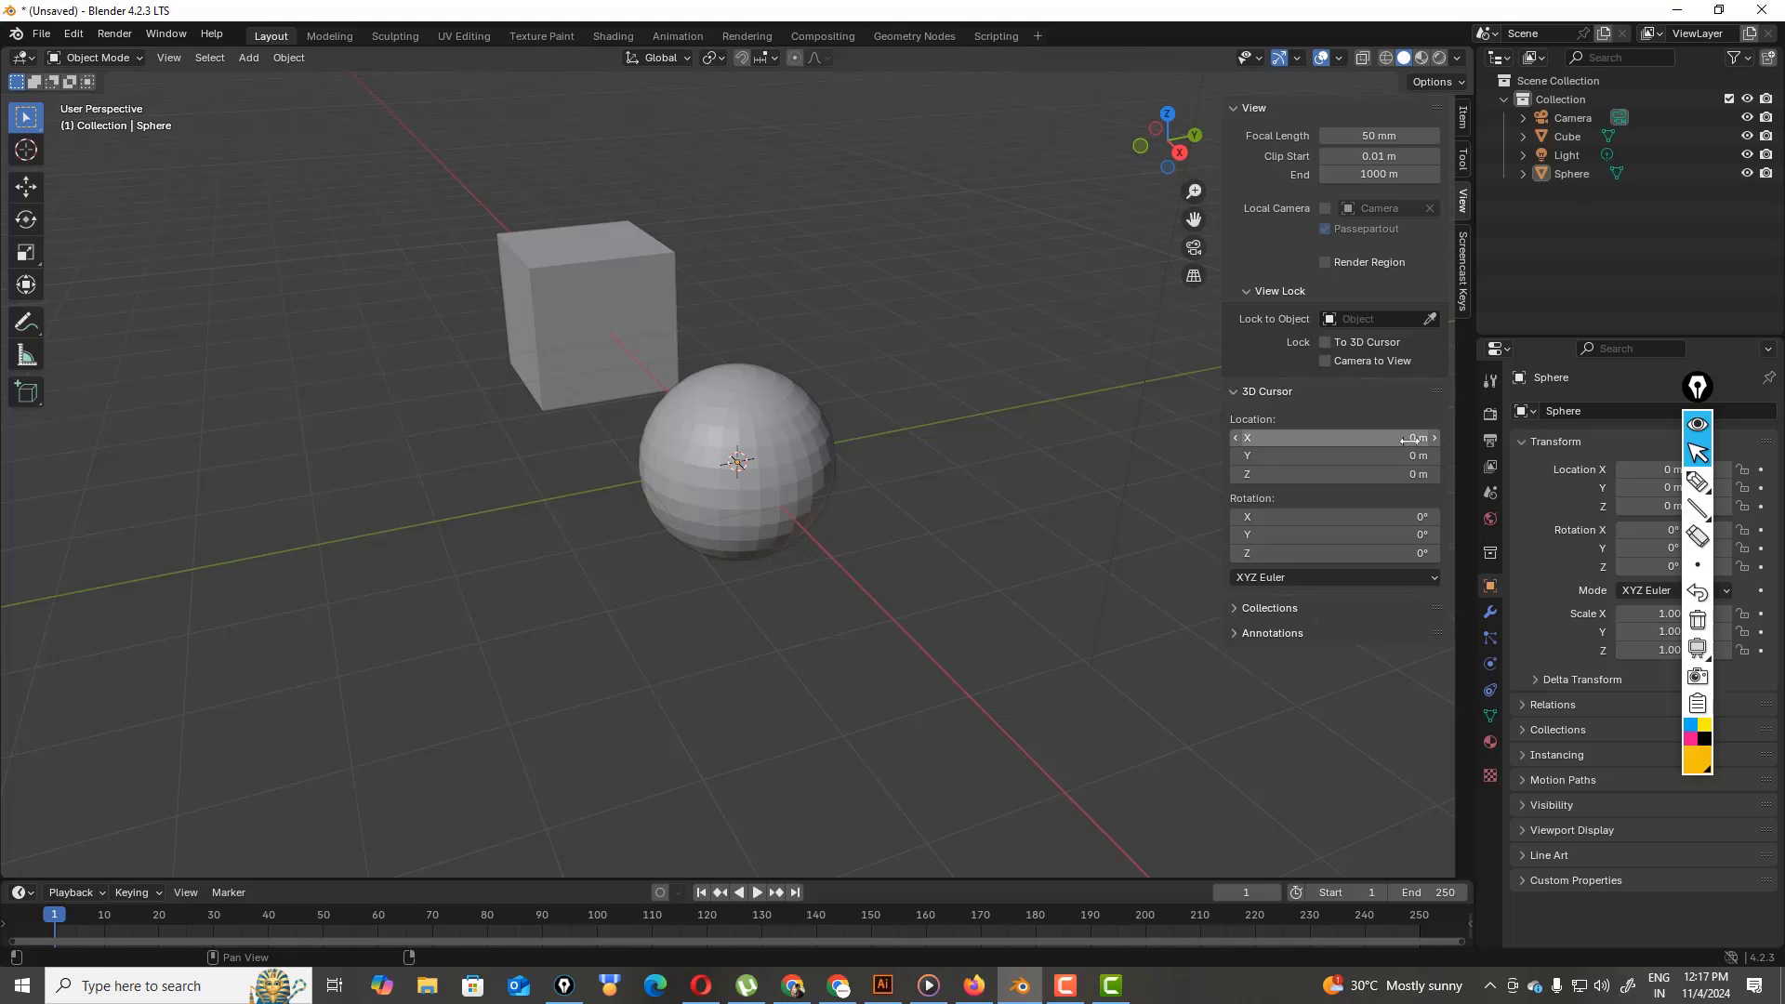
{"action": "left_click_drag", "start_coordinate": [1409, 440], "coordinate": [1638, 440]}
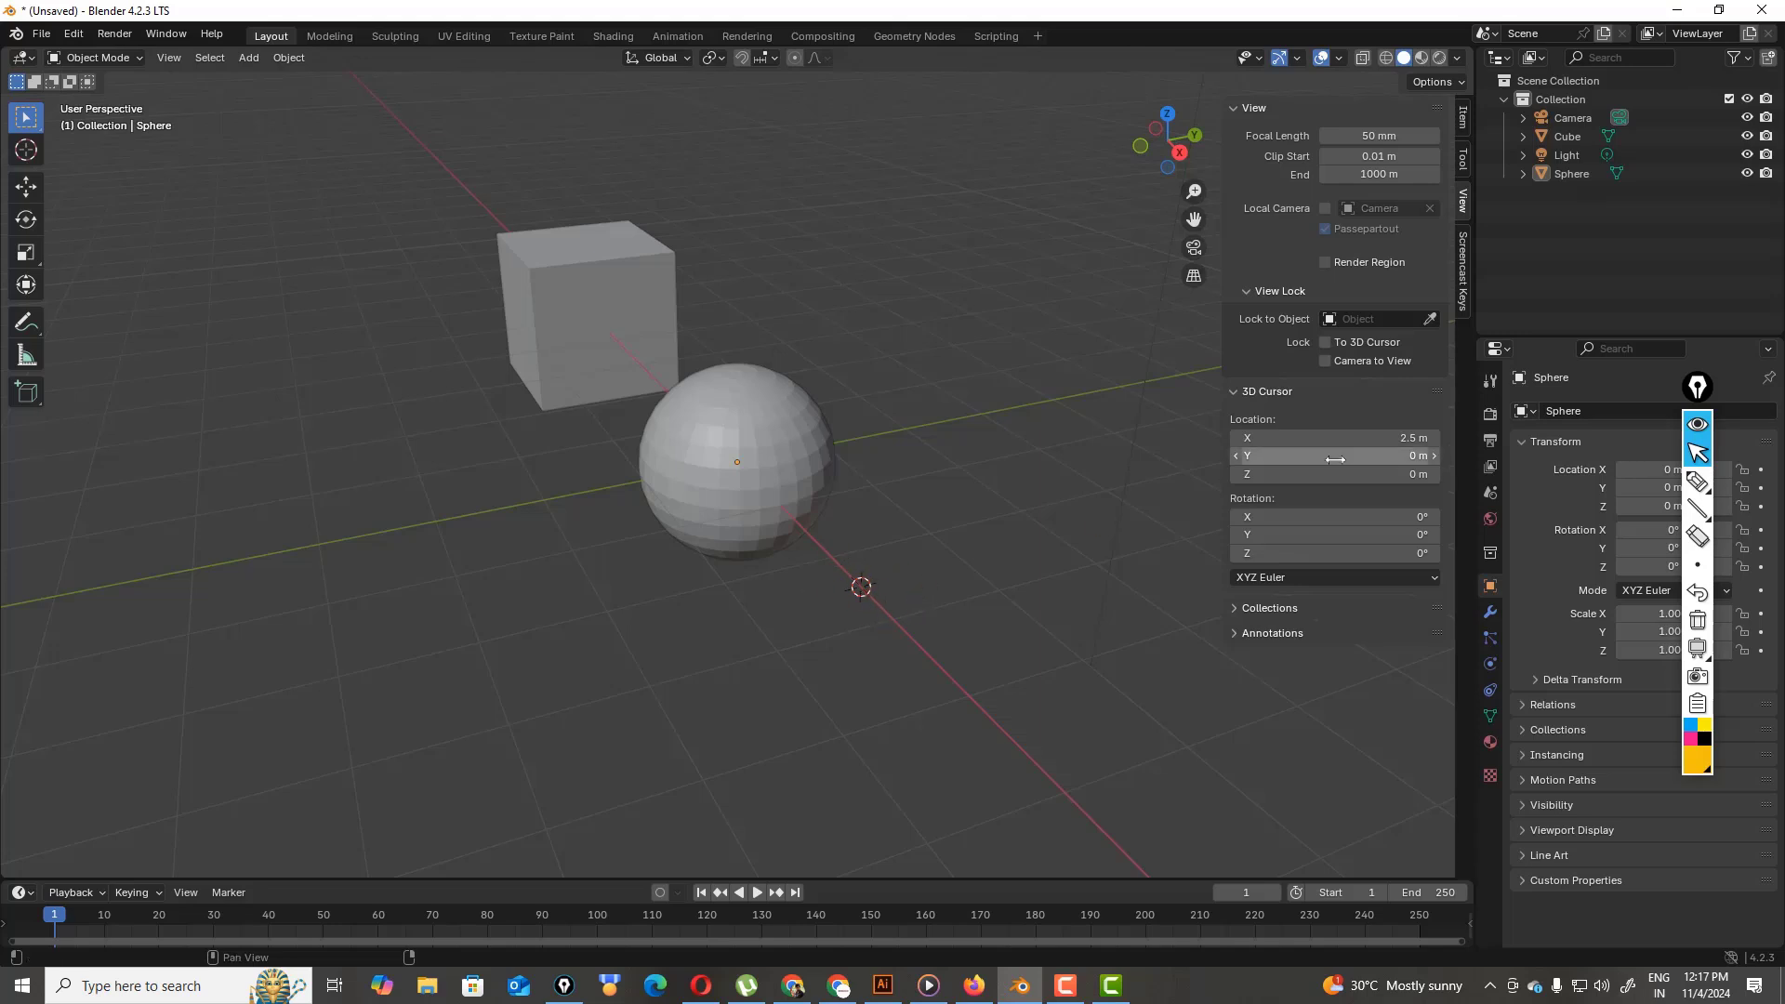
{"action": "left_click_drag", "start_coordinate": [1407, 457], "coordinate": [1286, 458]}
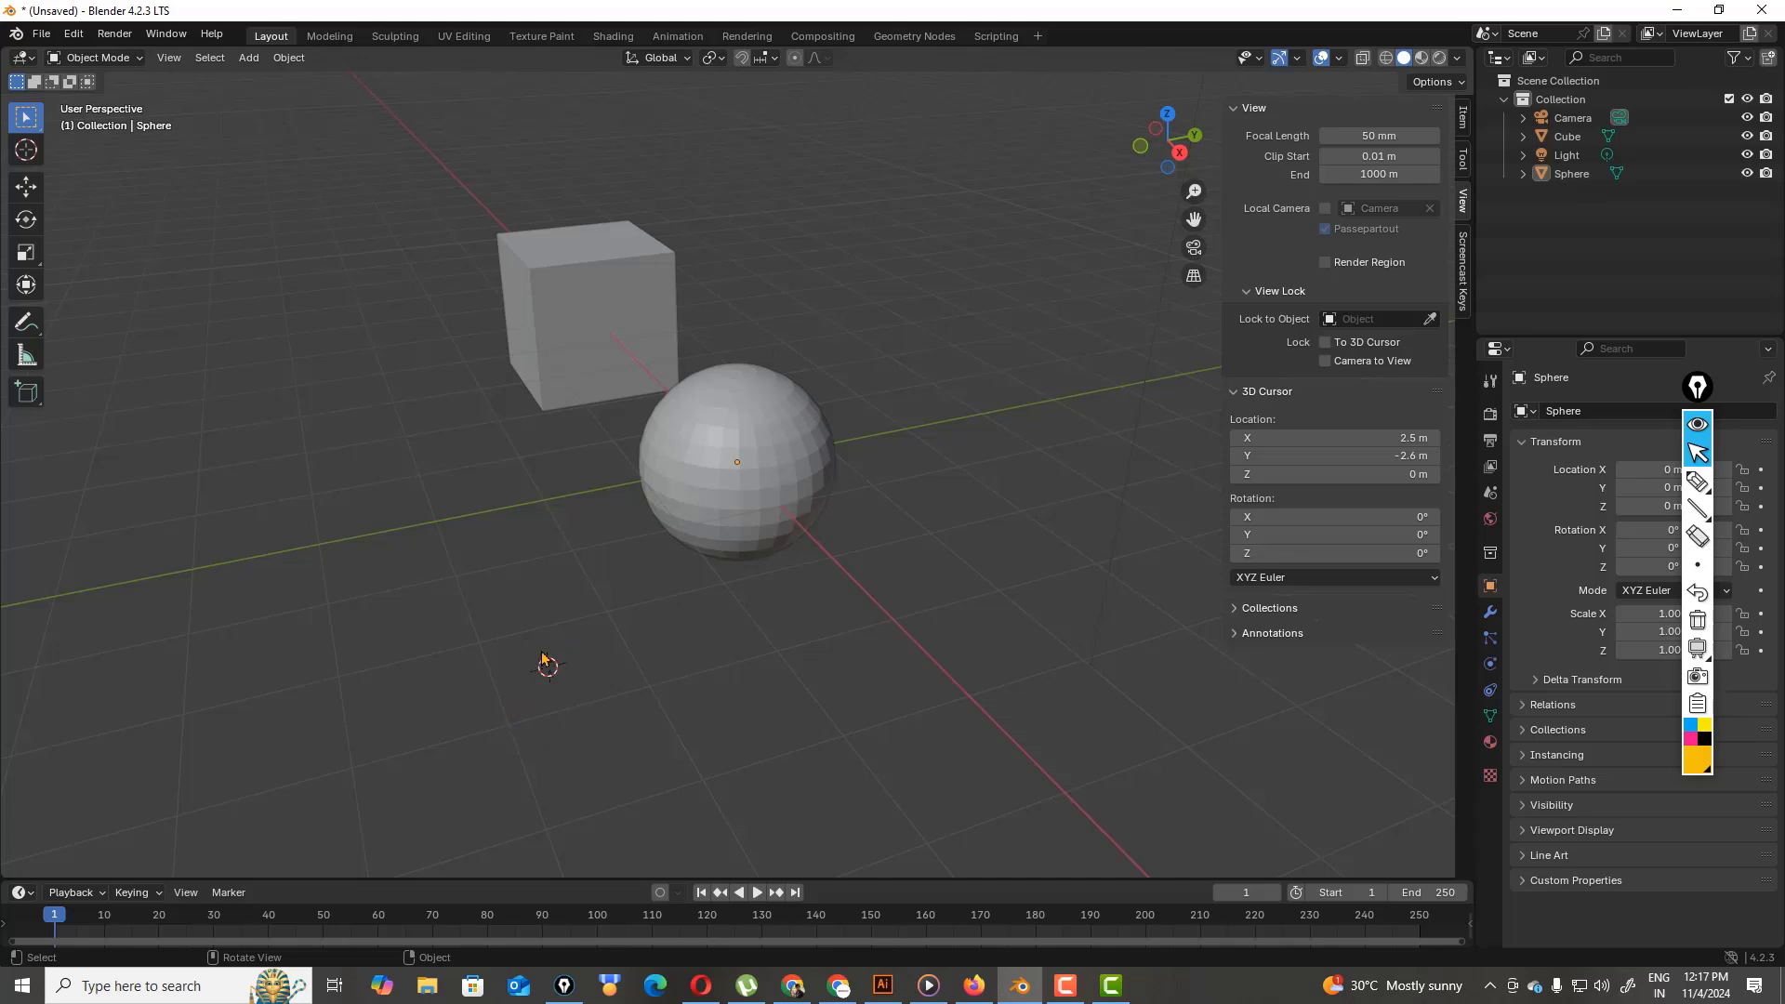
- Add a cube mesh at the 3D cursor's new location in front of the sphere
{"action": "left_click", "coordinate": [248, 58]}
{"action": "mouse_move", "coordinate": [296, 79]}
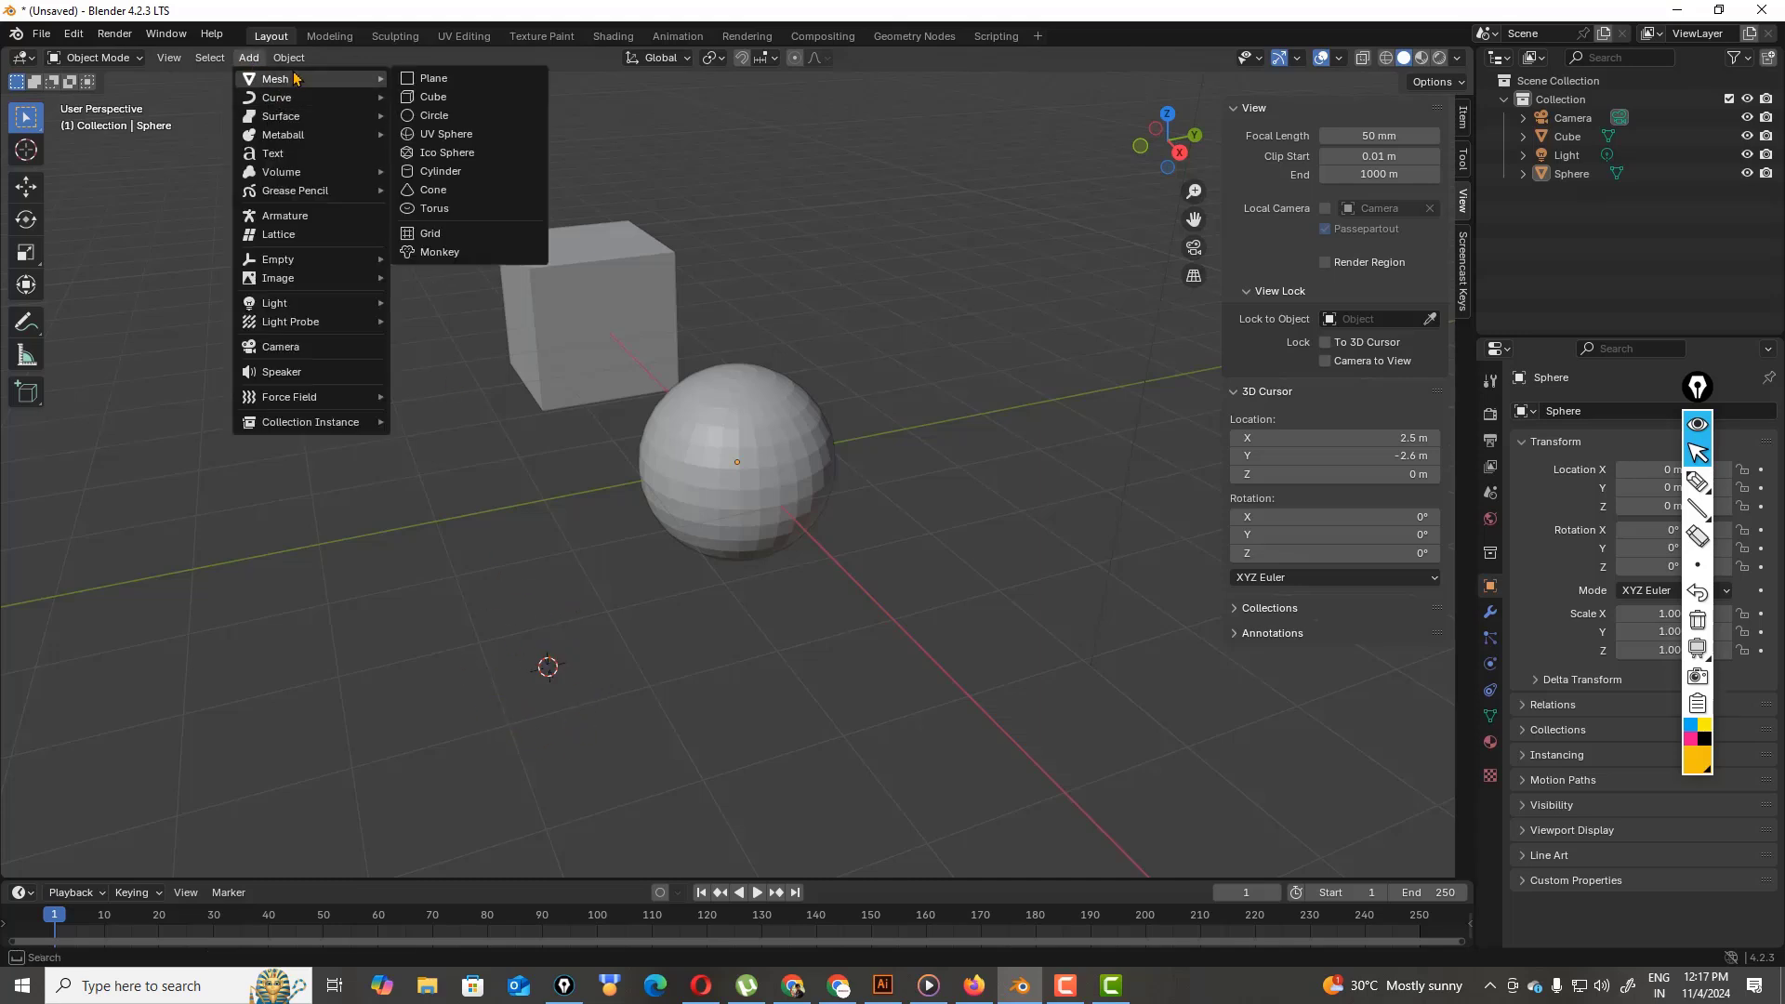
{"action": "left_click", "coordinate": [459, 101]}
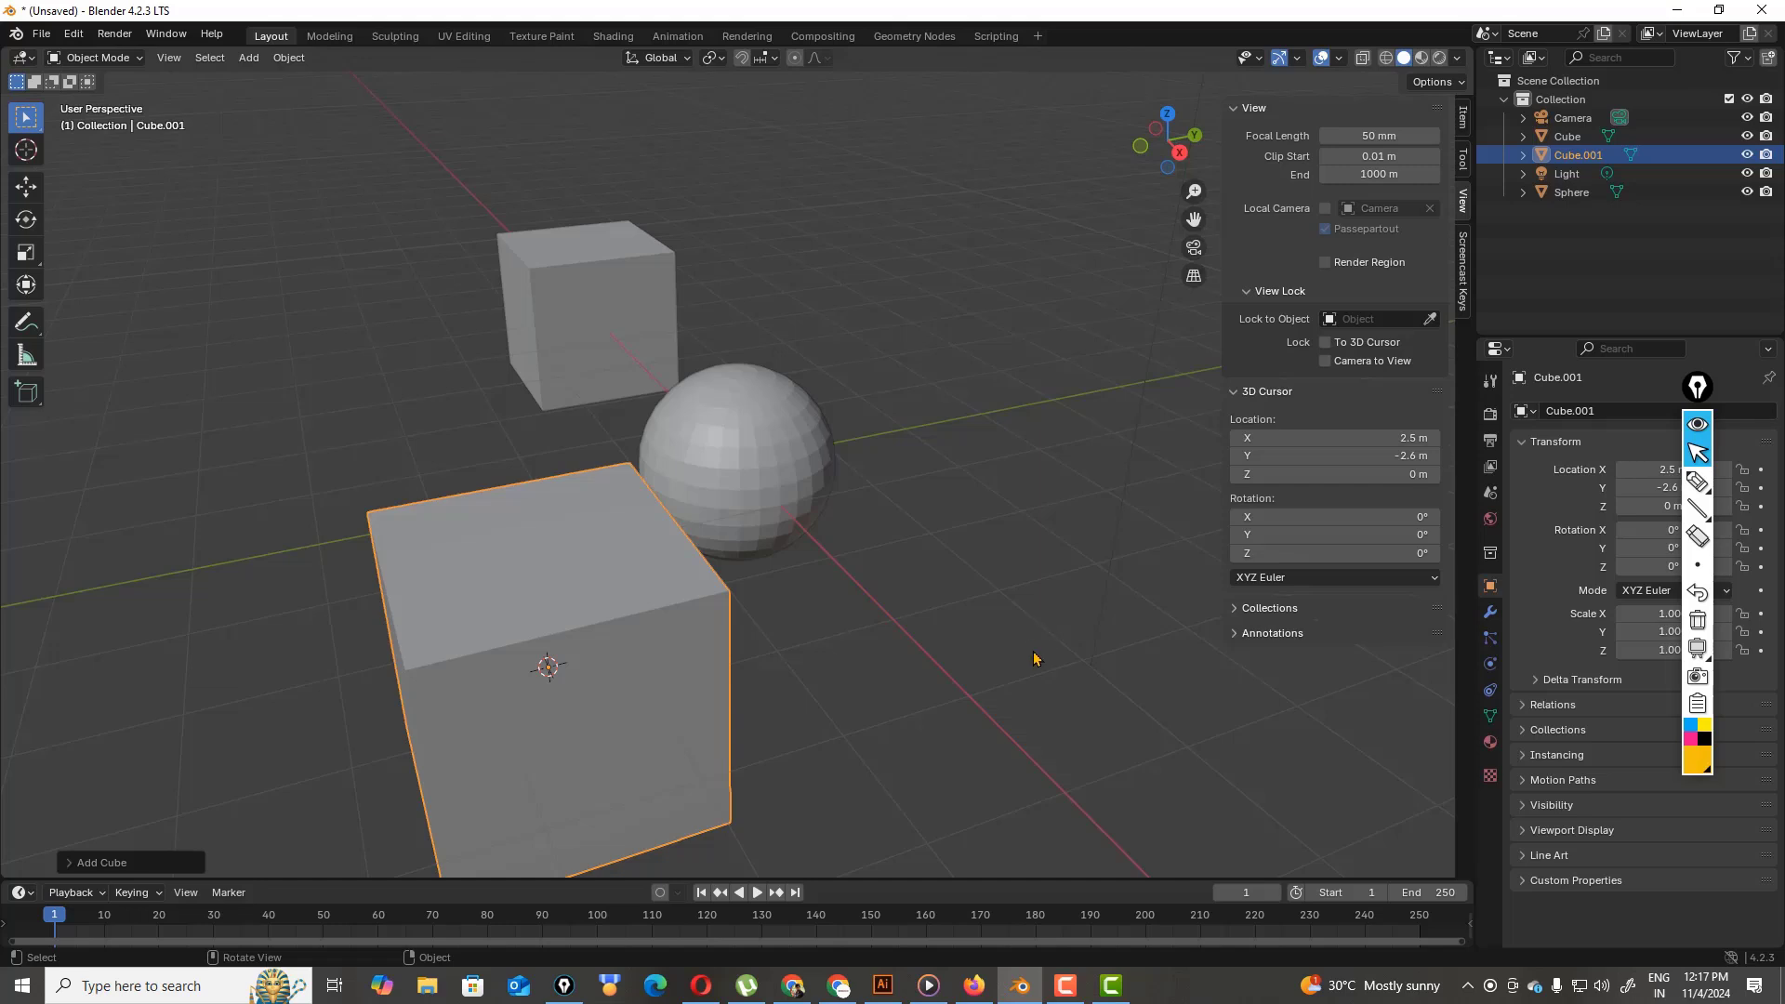
- Mark the new cube's centre with a pen arrow and an underlined "pivot point" note, and clear the drawing
{"action": "left_click", "coordinate": [1698, 483]}
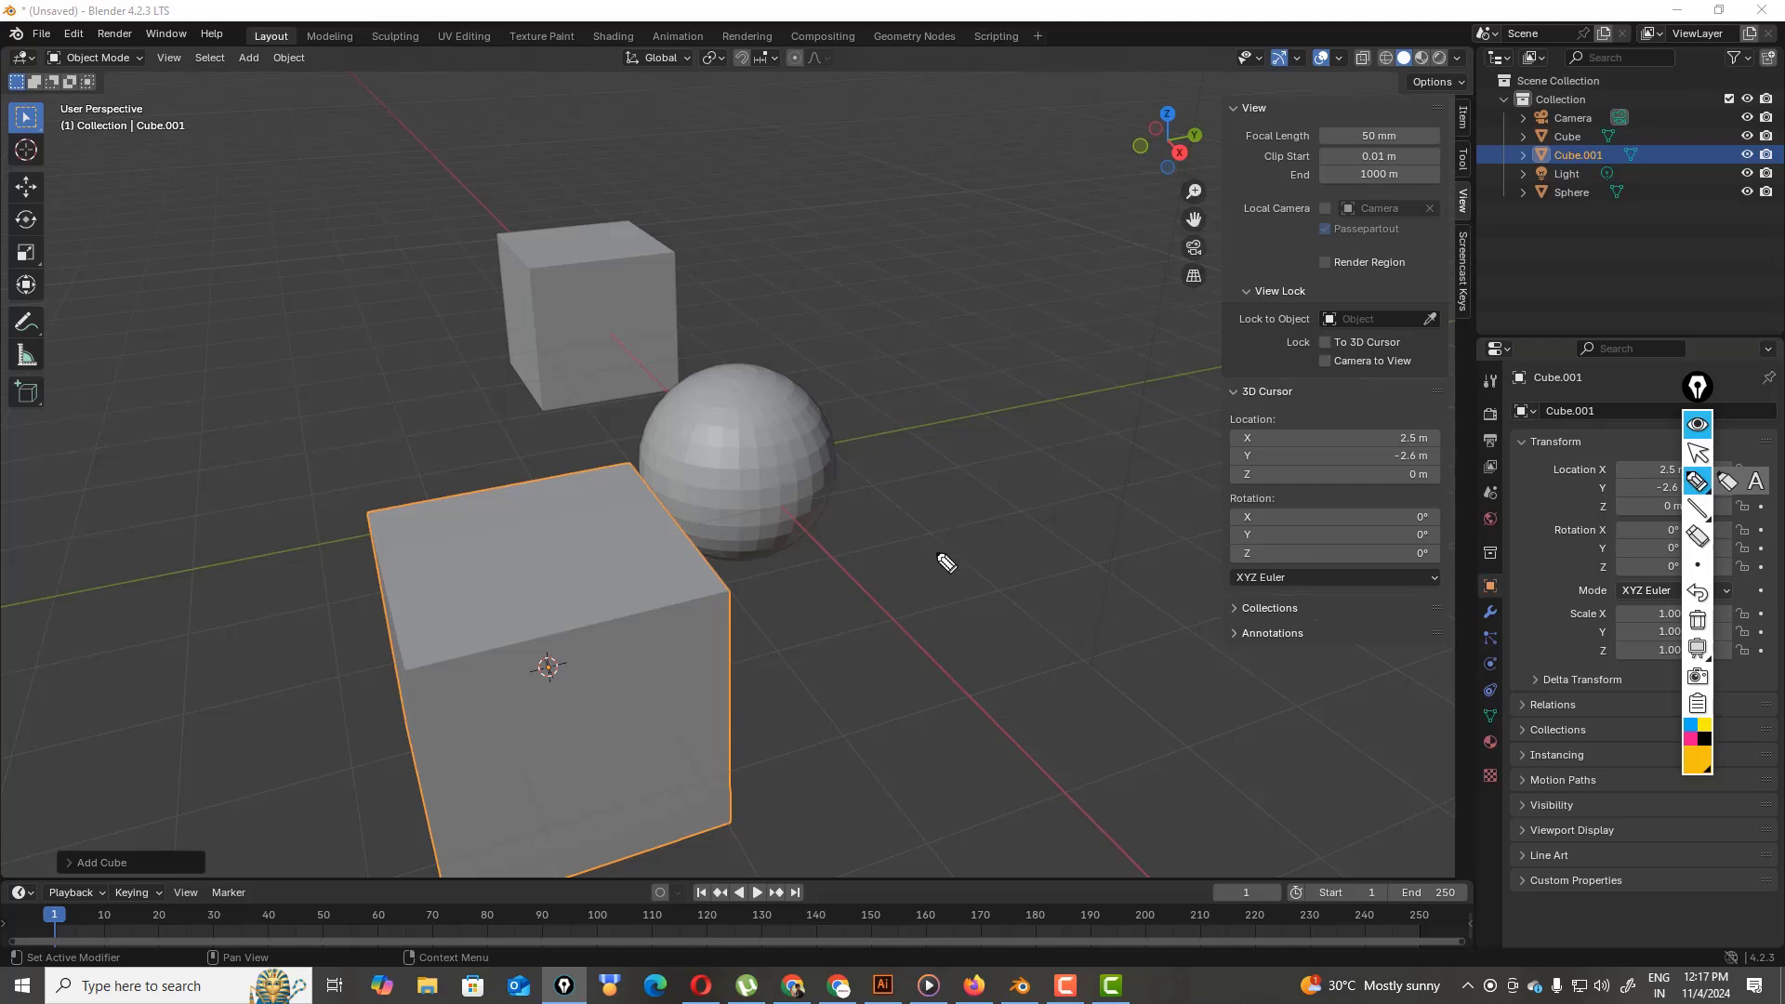
{"action": "mouse_move", "coordinate": [550, 666]}
{"action": "left_mouse_down"}
{"action": "mouse_move", "coordinate": [716, 535]}
{"action": "mouse_move", "coordinate": [707, 518]}
{"action": "left_mouse_up"}
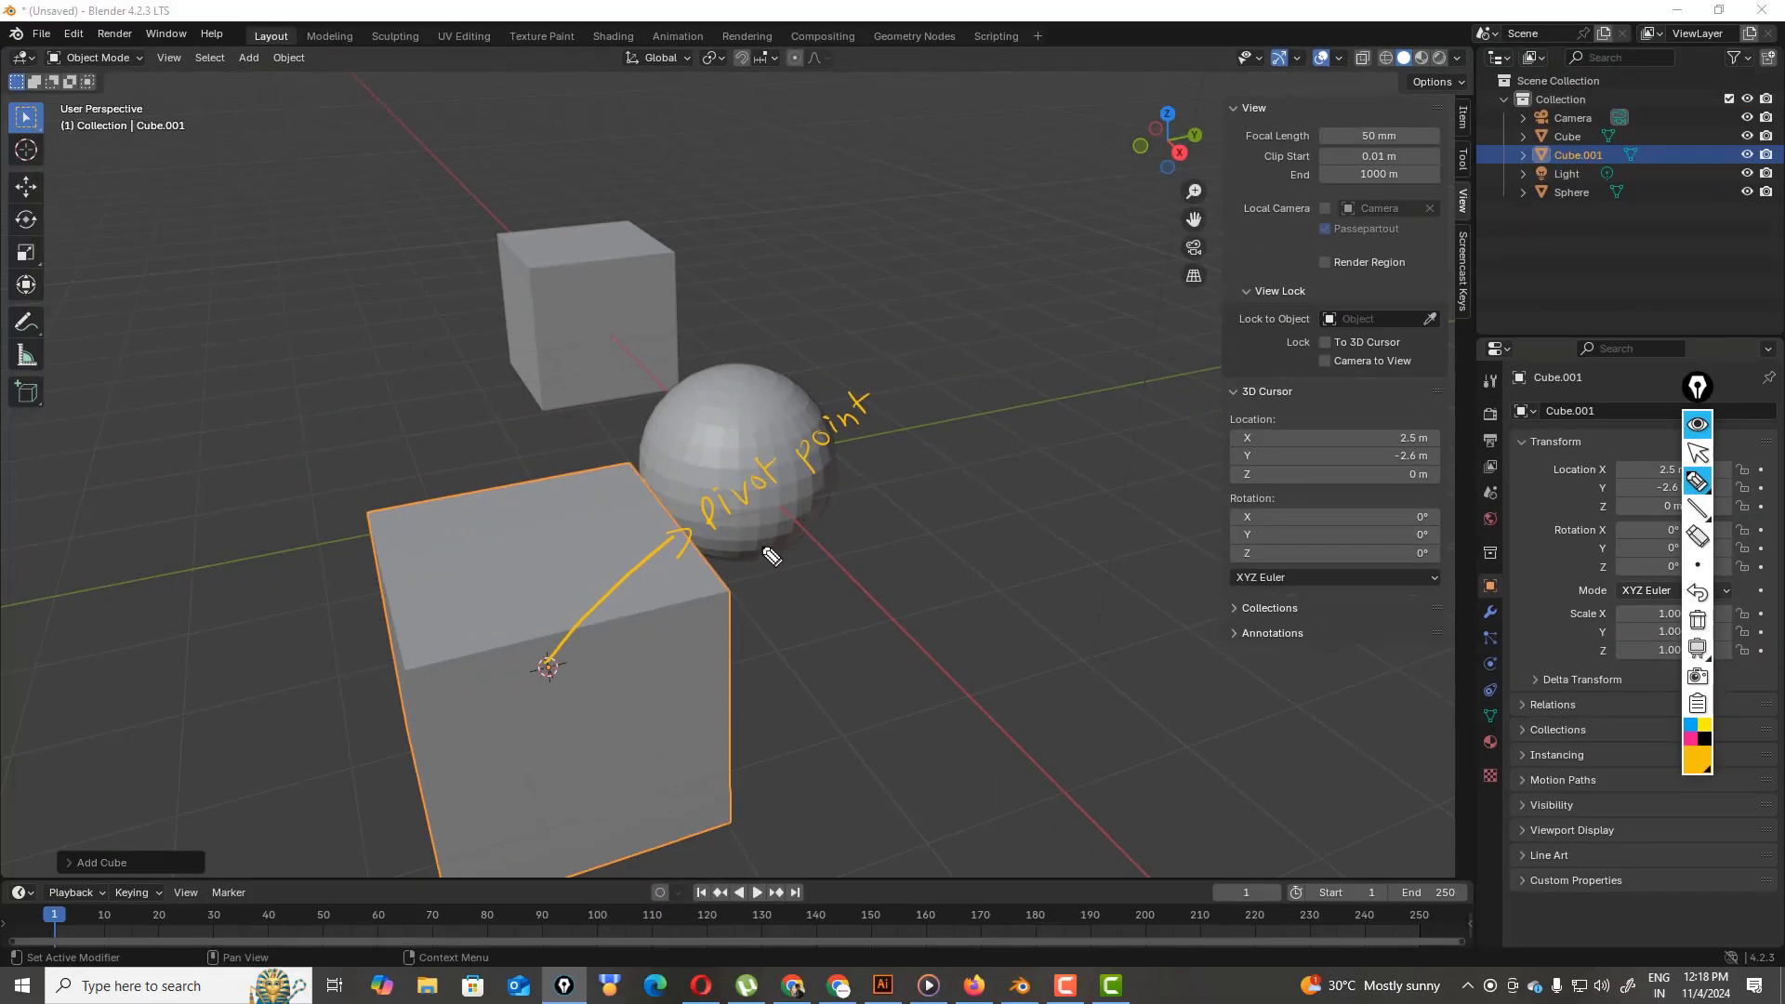
{"action": "left_click_drag", "start_coordinate": [714, 537], "coordinate": [938, 395]}
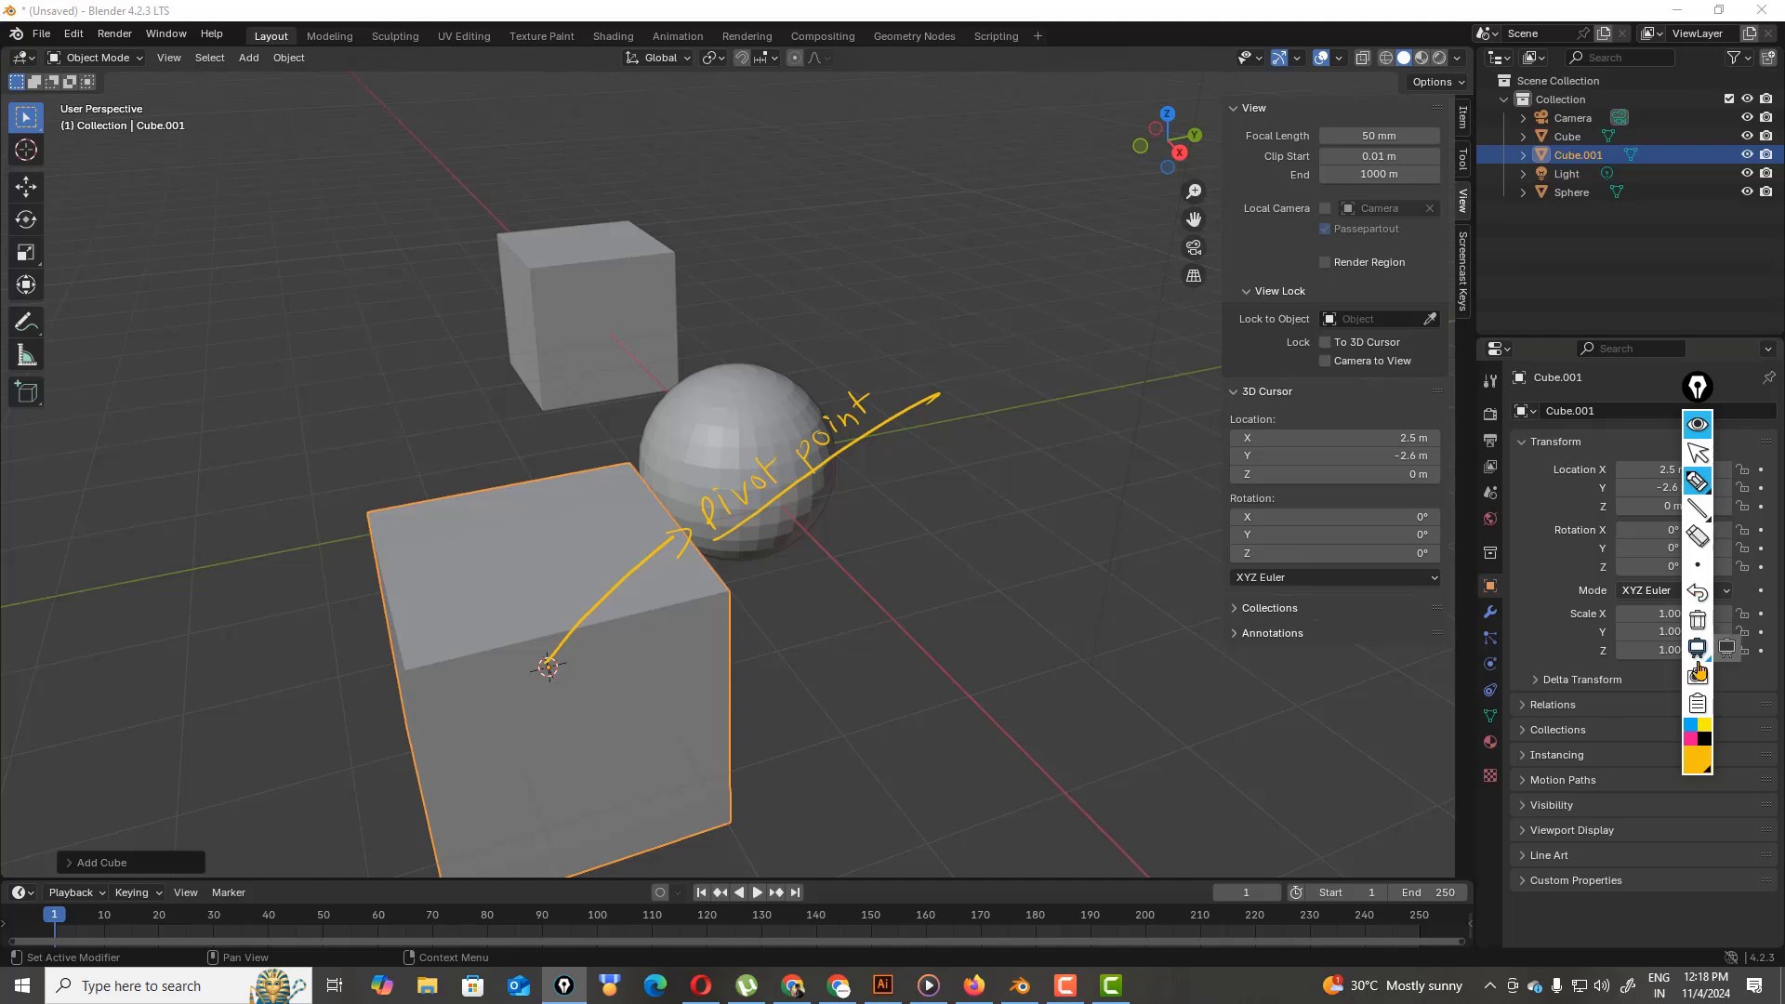
{"action": "left_click", "coordinate": [1698, 620]}
{"action": "left_click", "coordinate": [1698, 481]}
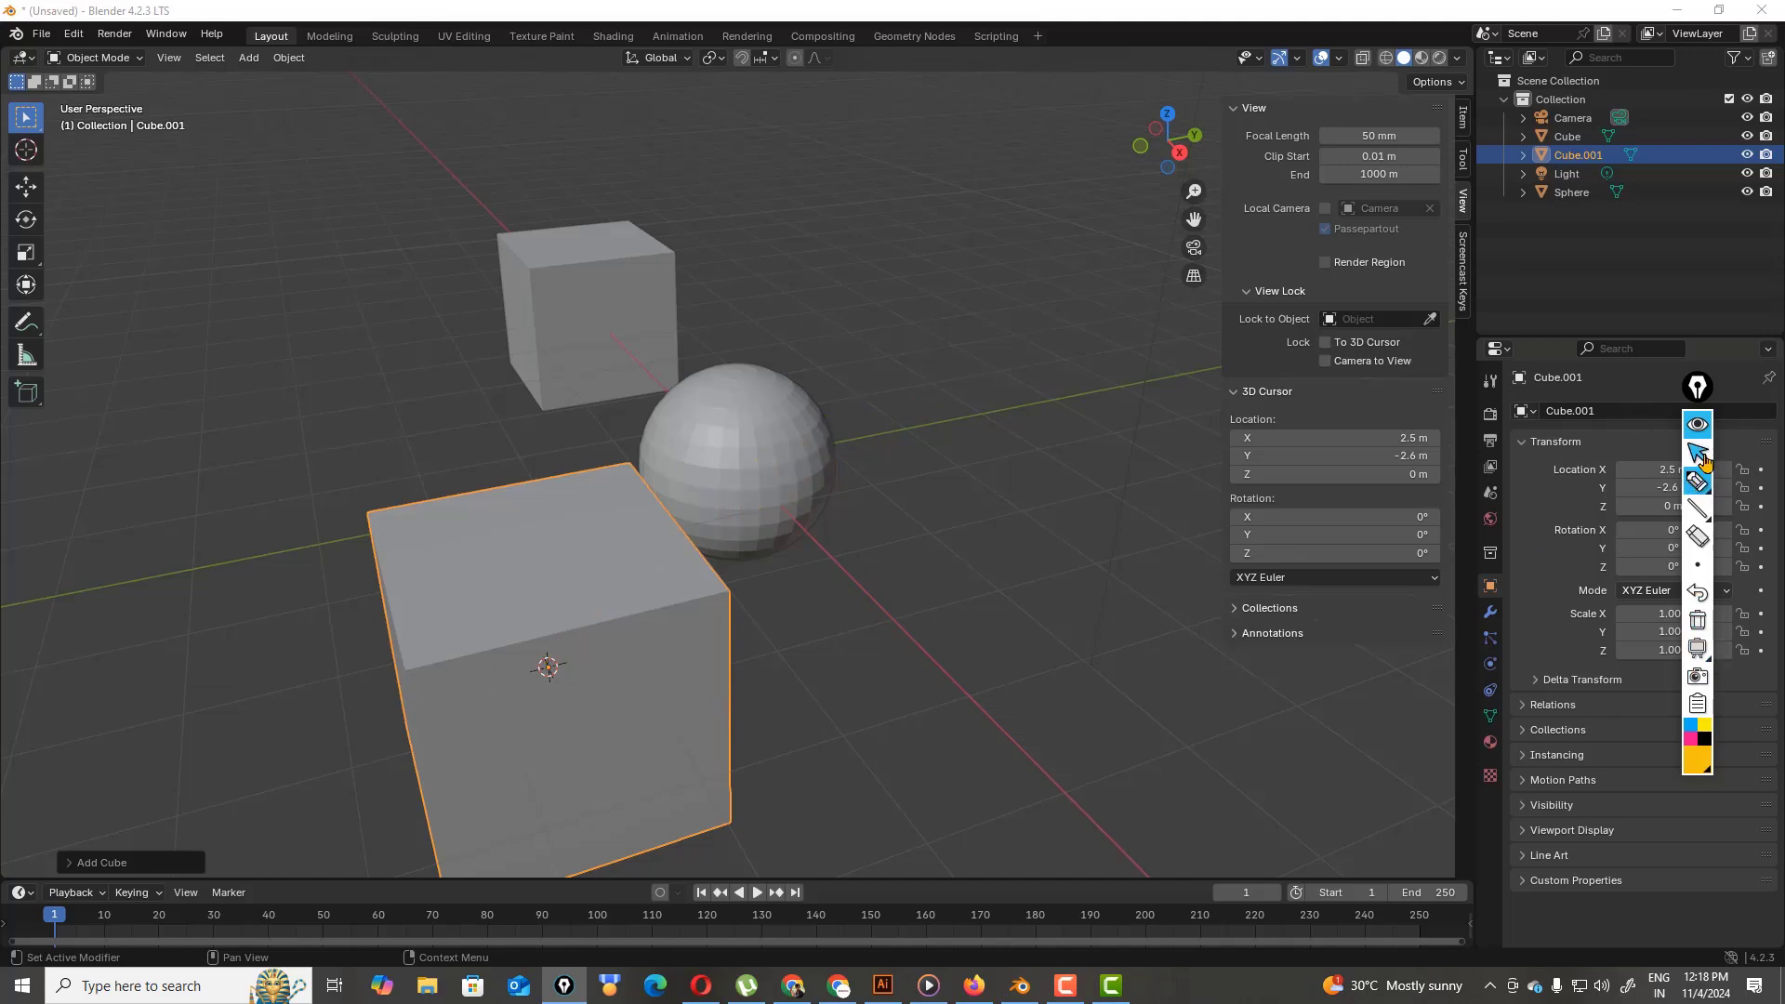
{"action": "left_click", "coordinate": [1698, 453]}
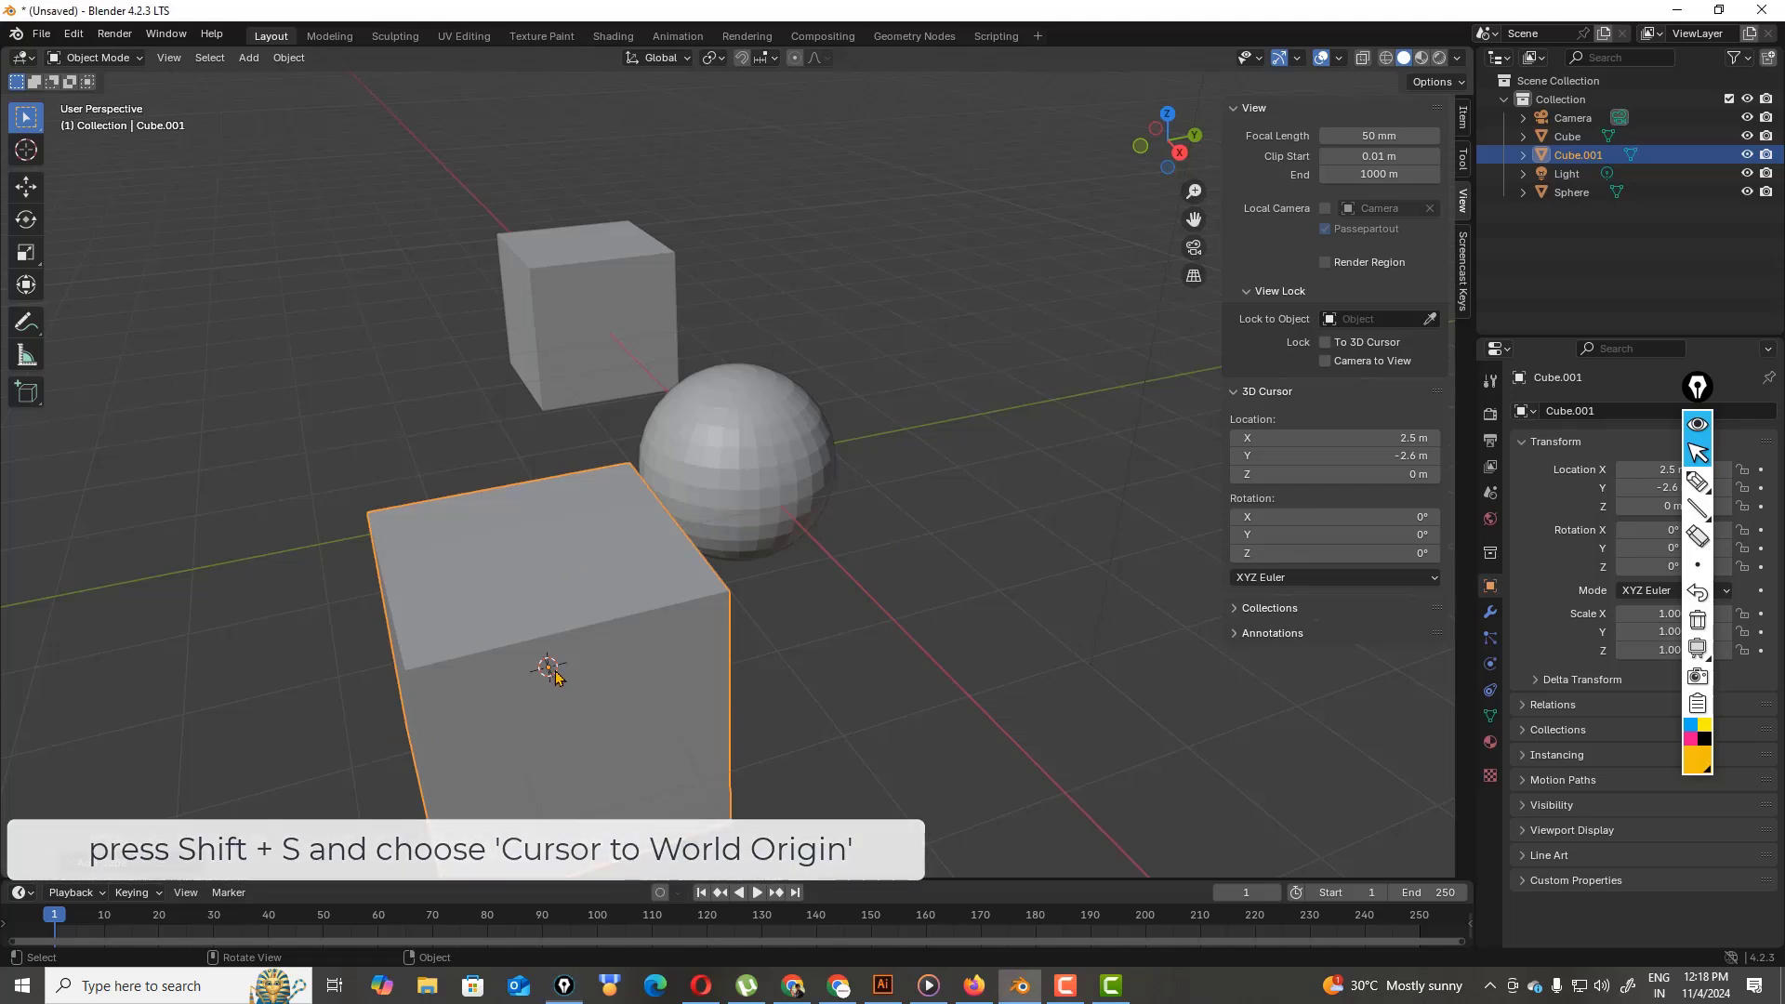
- Snap the 3D cursor to the nearest grid division, and snap it back to the active cube
{"action": "key", "text": "shift+s"}
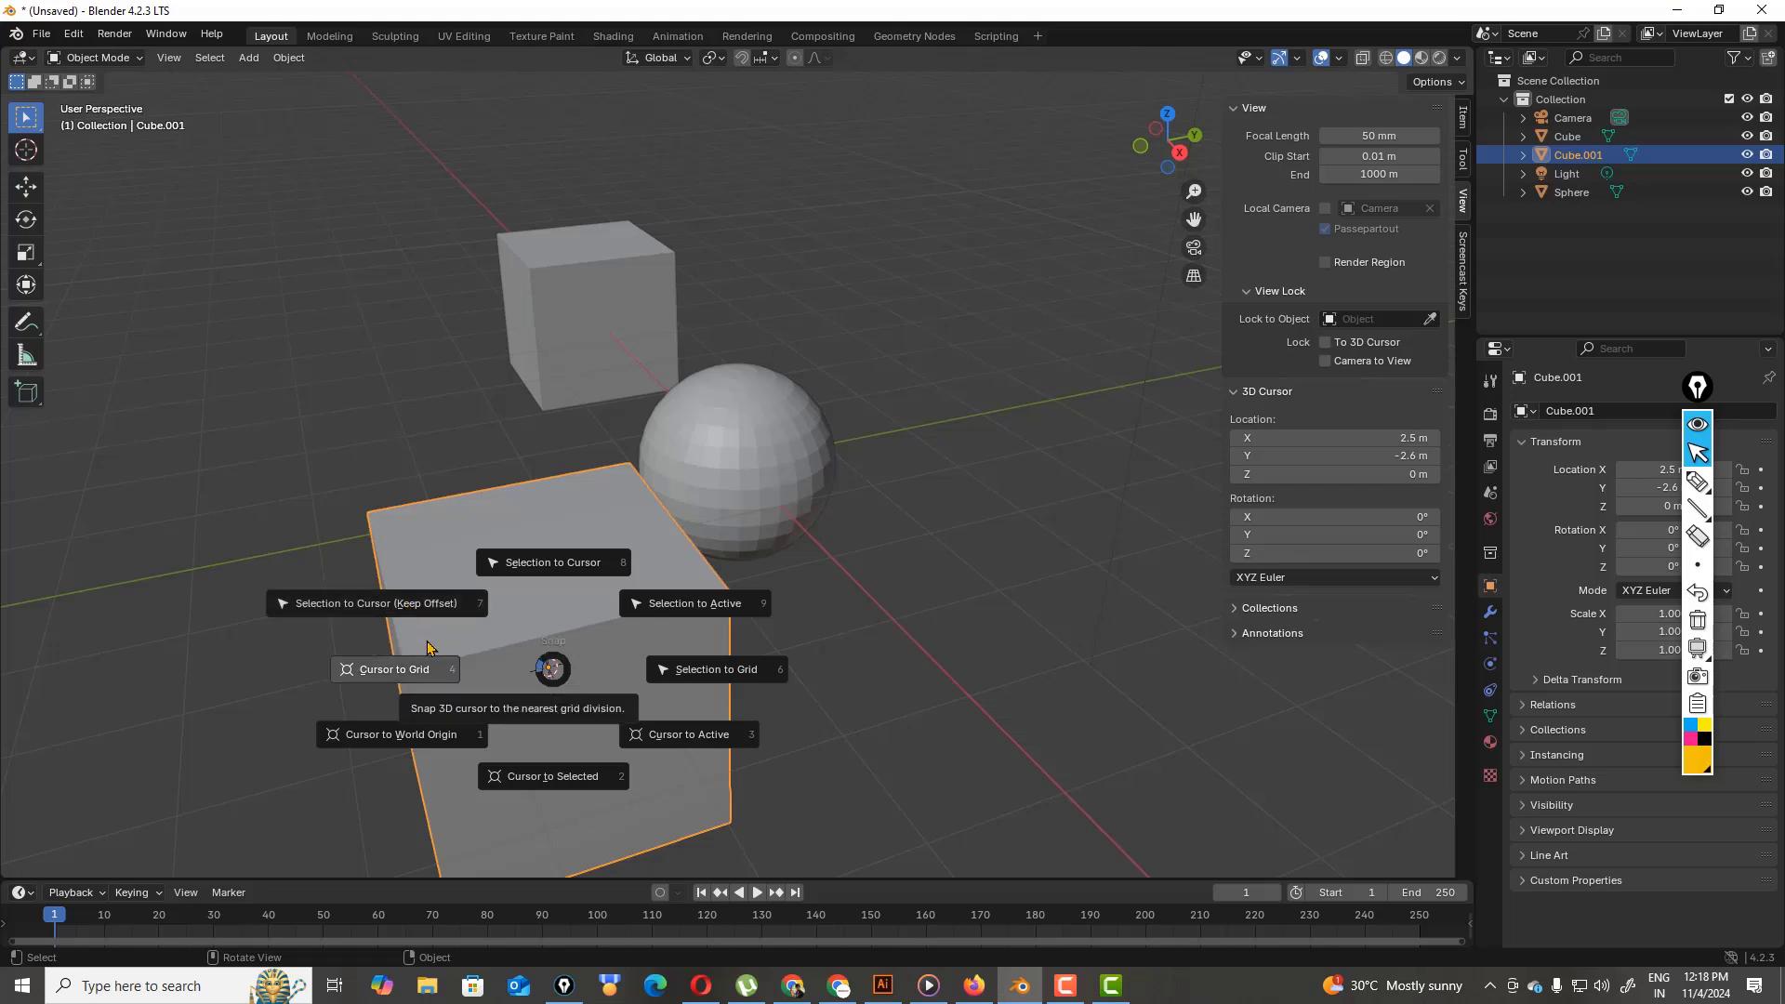
{"action": "left_click", "coordinate": [592, 566]}
{"action": "left_click", "coordinate": [546, 668]}
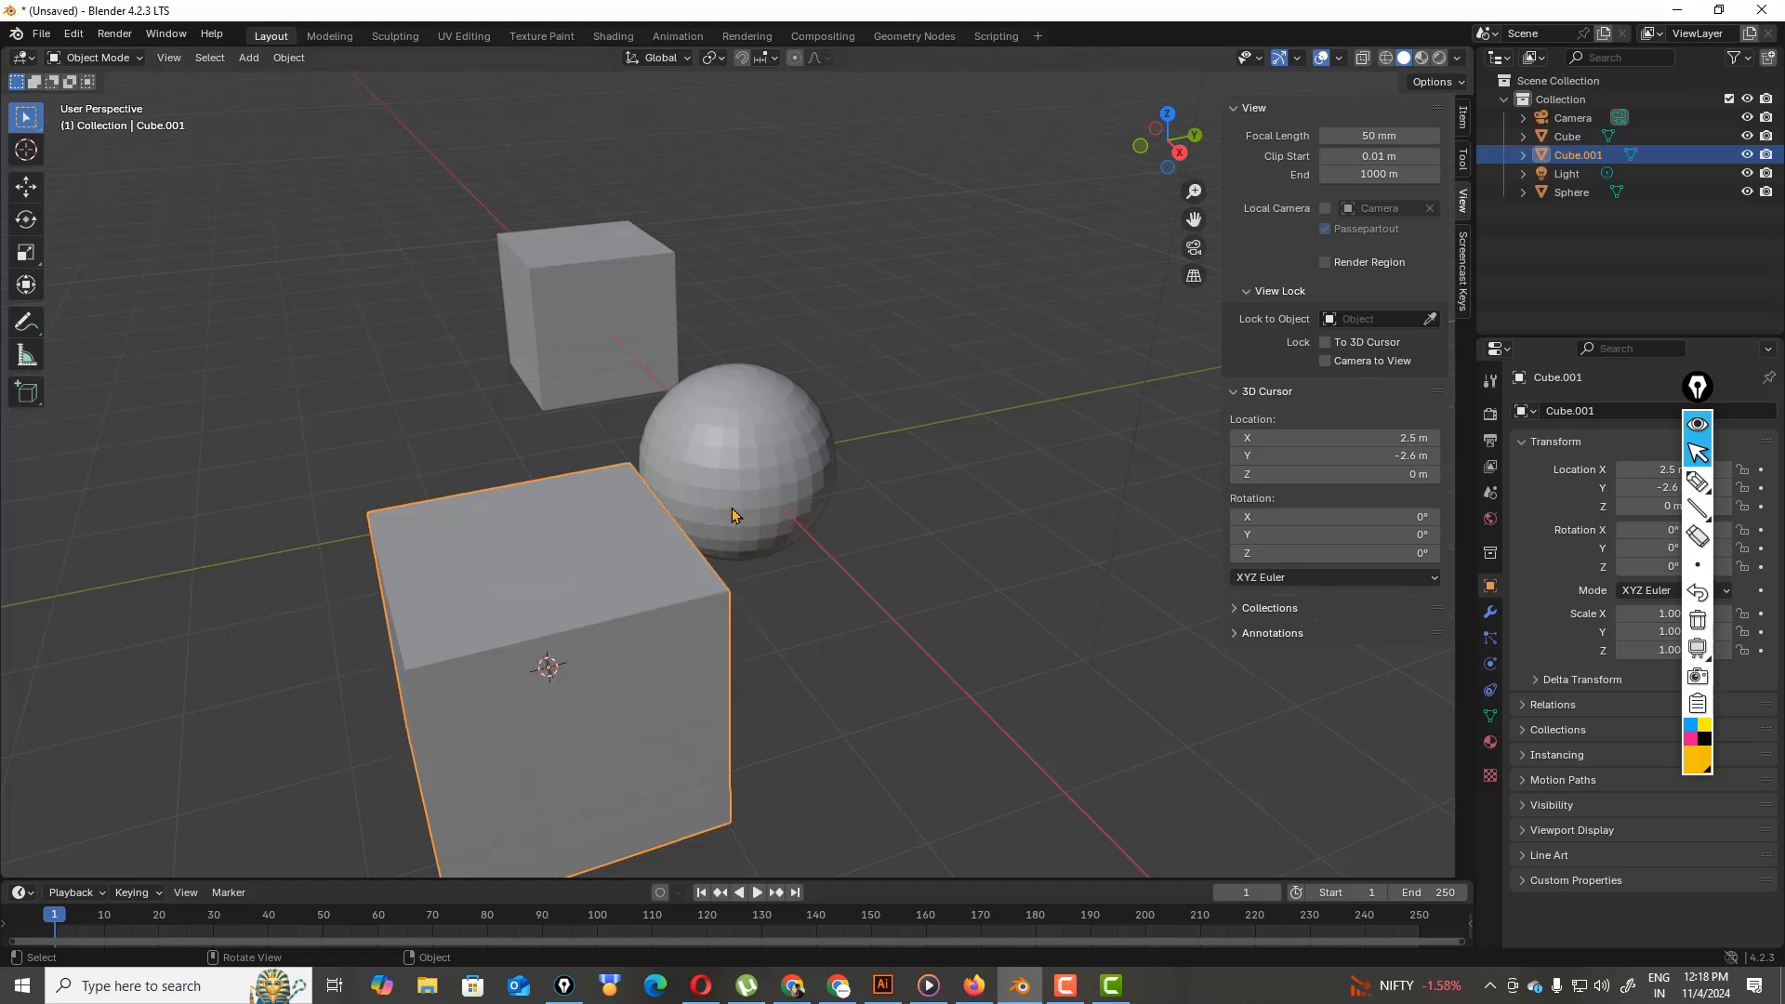
{"action": "key", "text": "shift+s"}
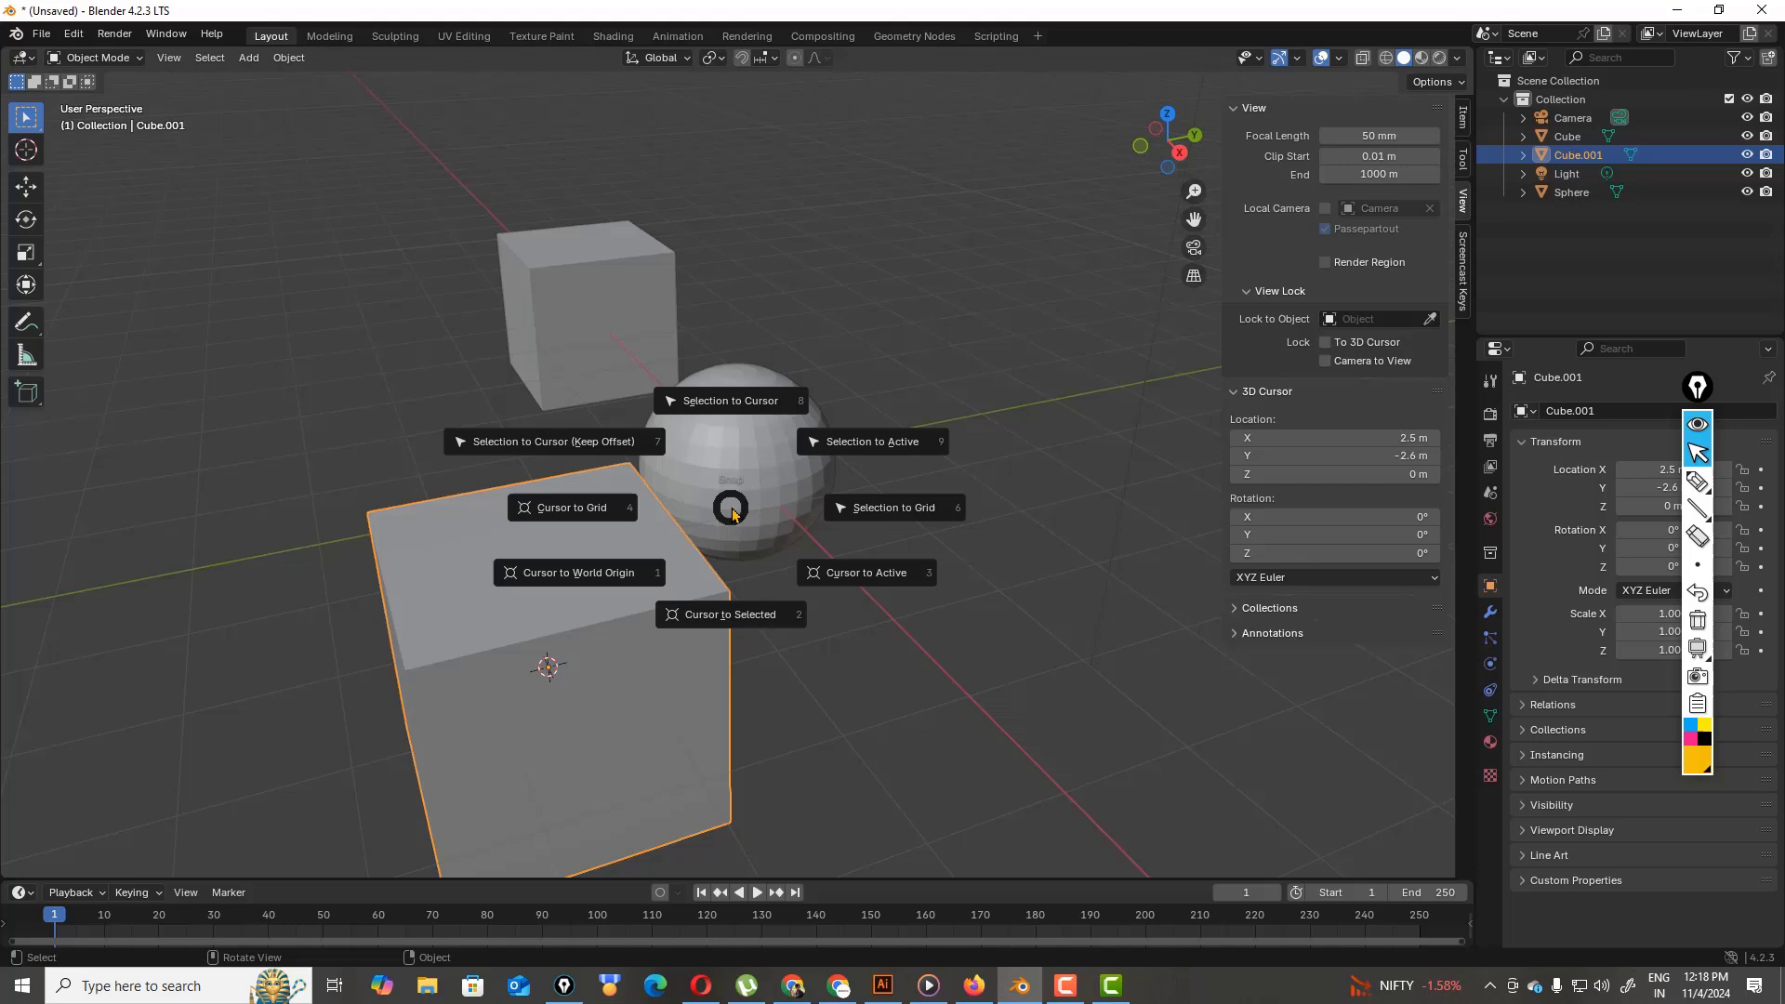
{"action": "left_click", "coordinate": [564, 512]}
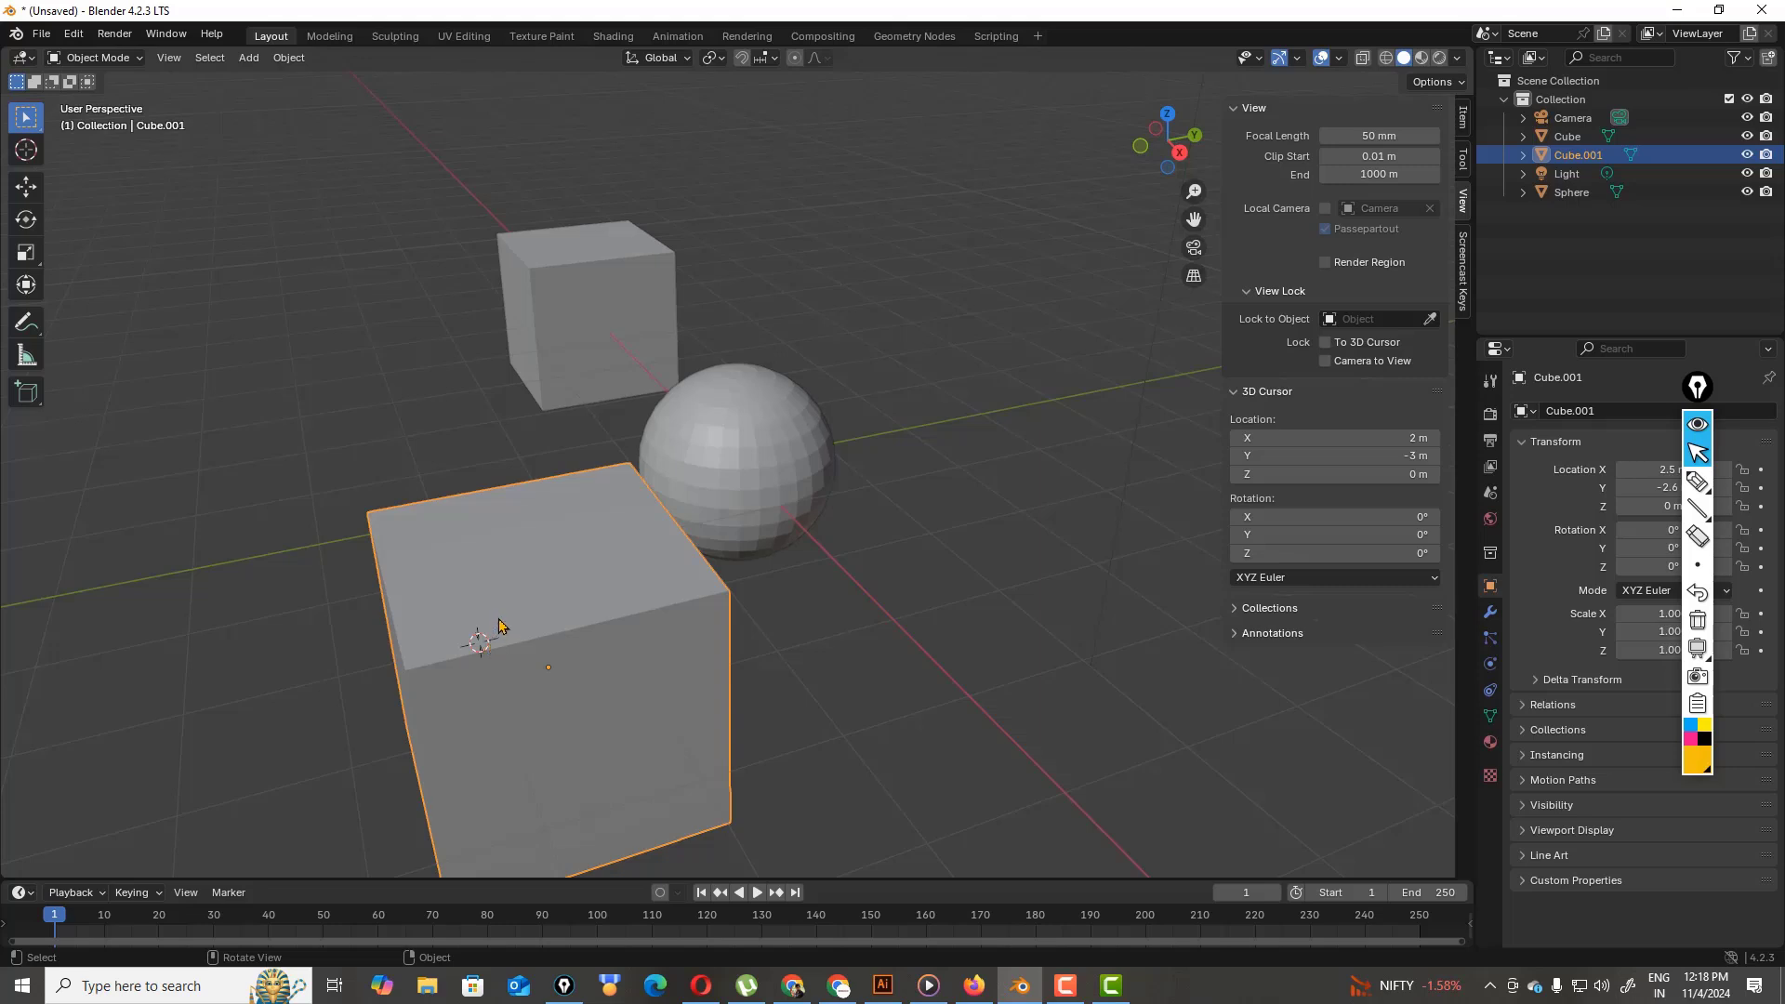
{"action": "key", "text": "shift+s"}
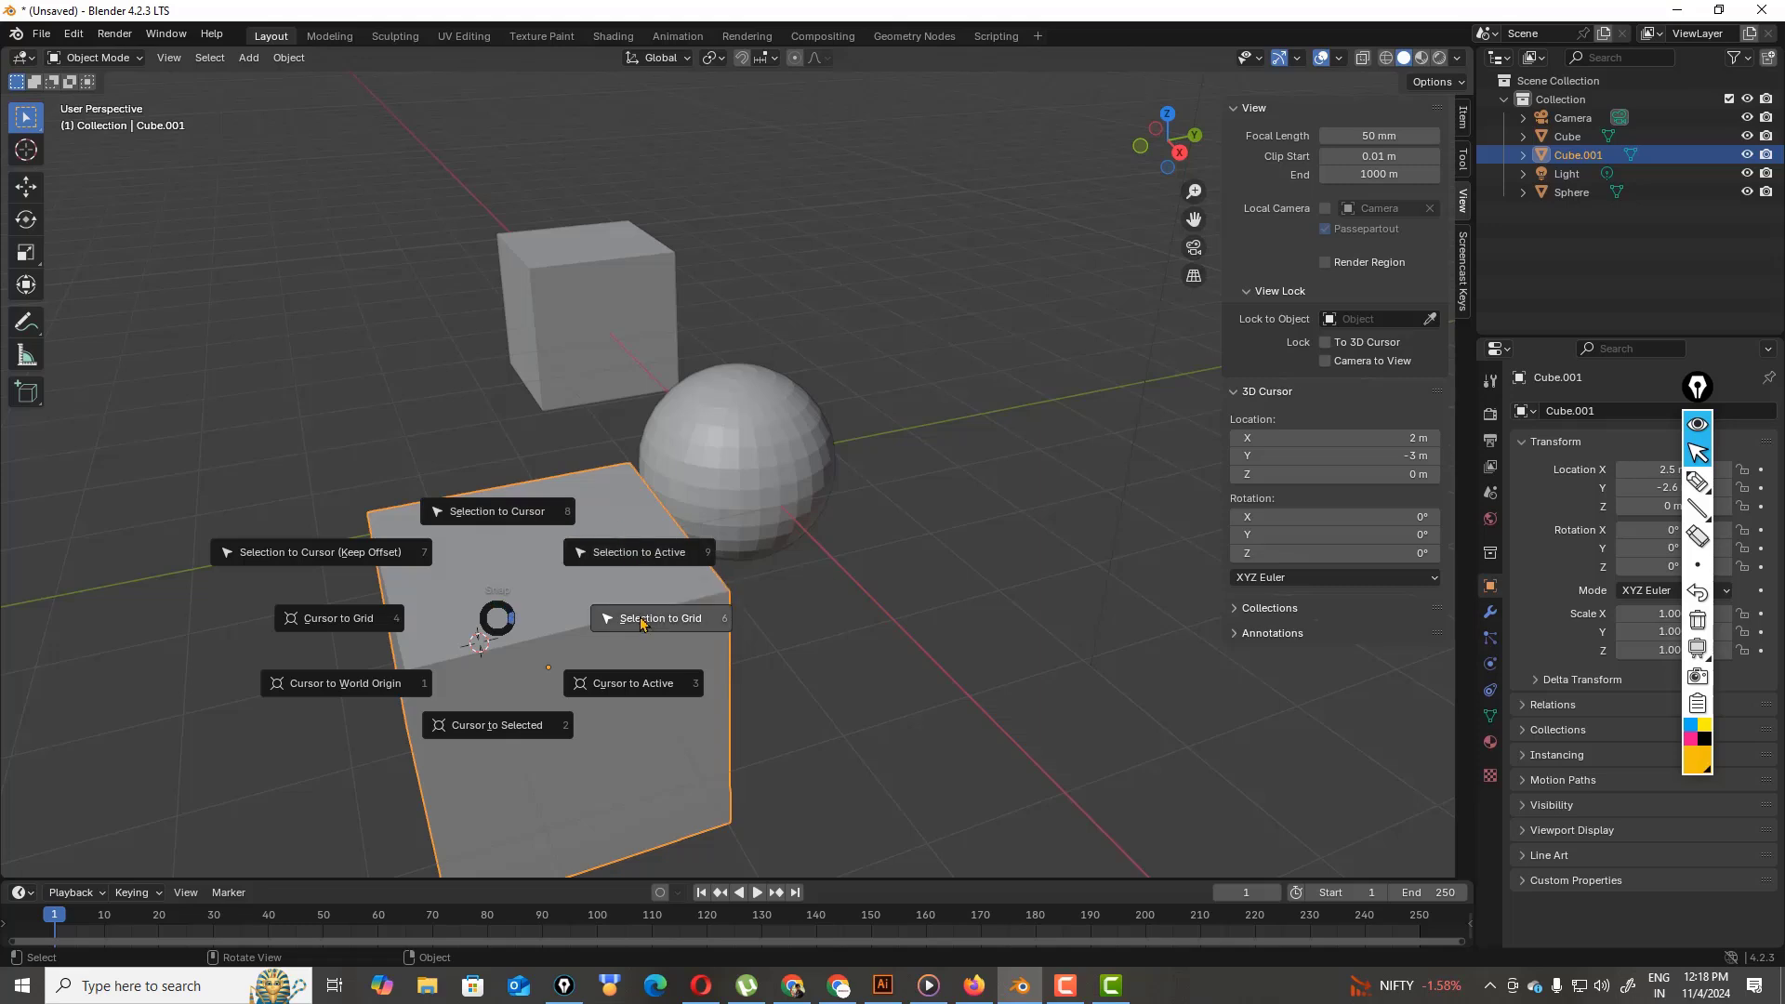
{"action": "left_click", "coordinate": [631, 685]}
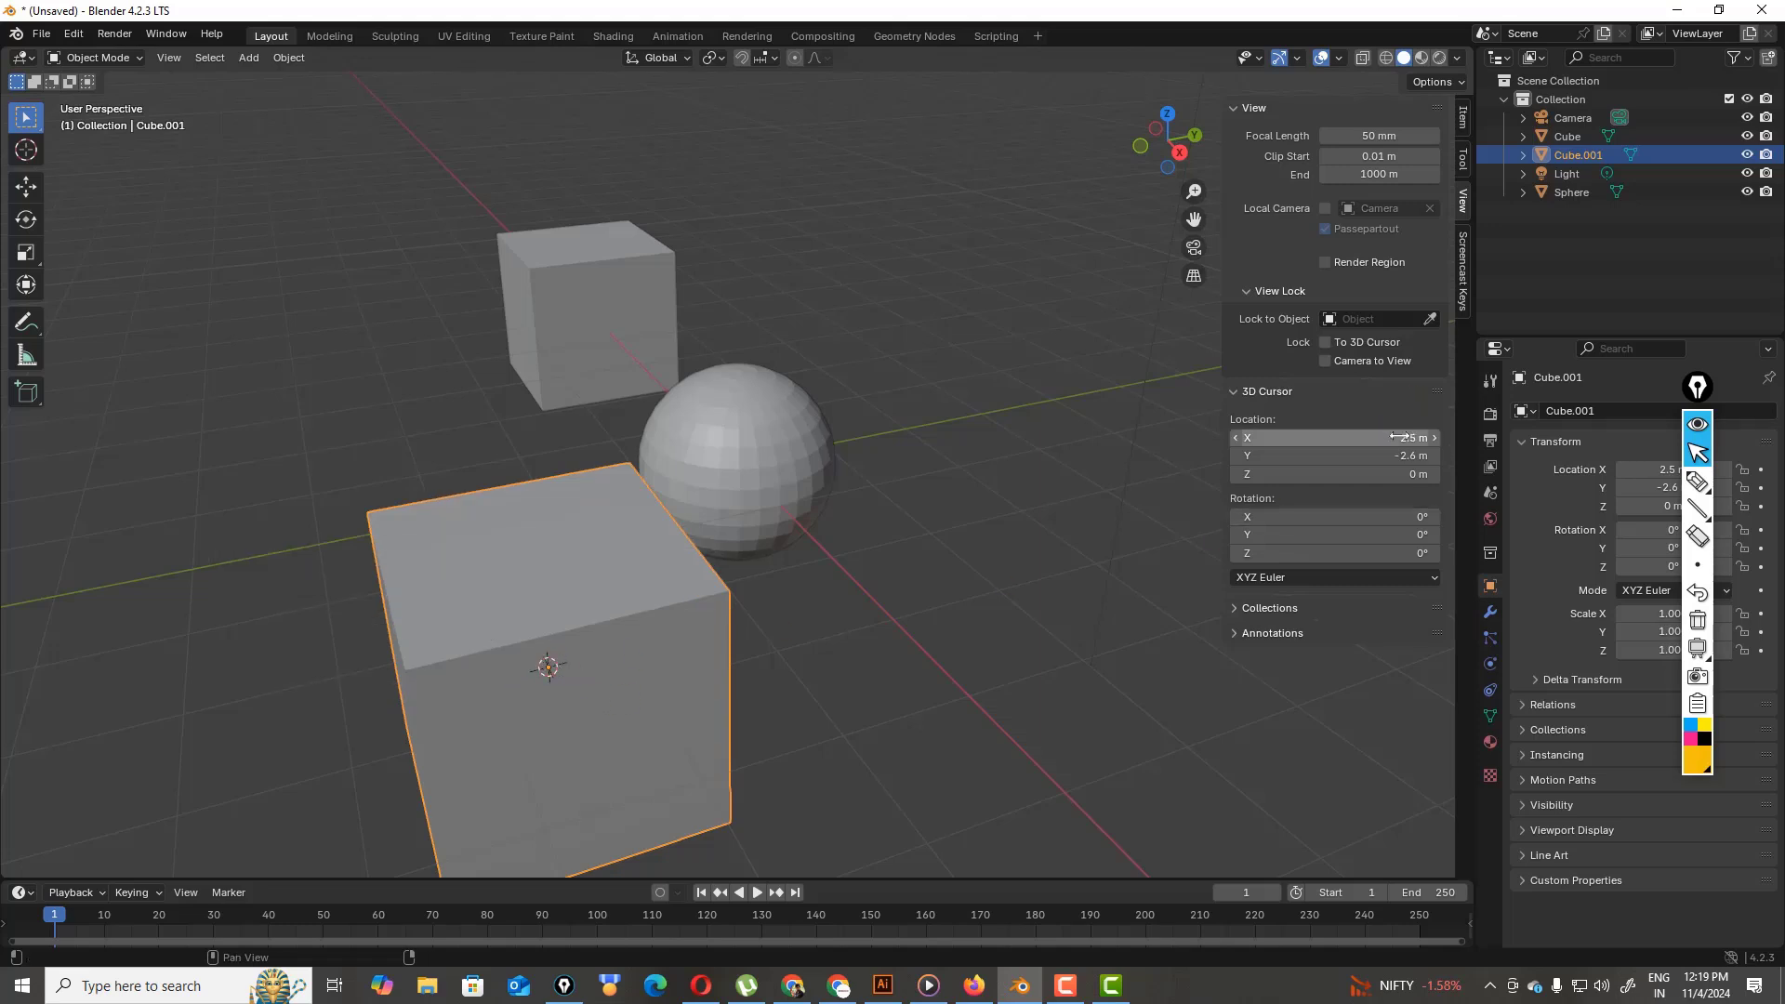
- Reset the 3D cursor to the world origin by setting its X and Y location values to 0 m
{"action": "mouse_move", "coordinate": [1398, 437]}
{"action": "left_mouse_down"}
{"action": "mouse_move", "coordinate": [1469, 437]}
{"action": "mouse_move", "coordinate": [1380, 437]}
{"action": "mouse_move", "coordinate": [1395, 437]}
{"action": "left_mouse_up"}
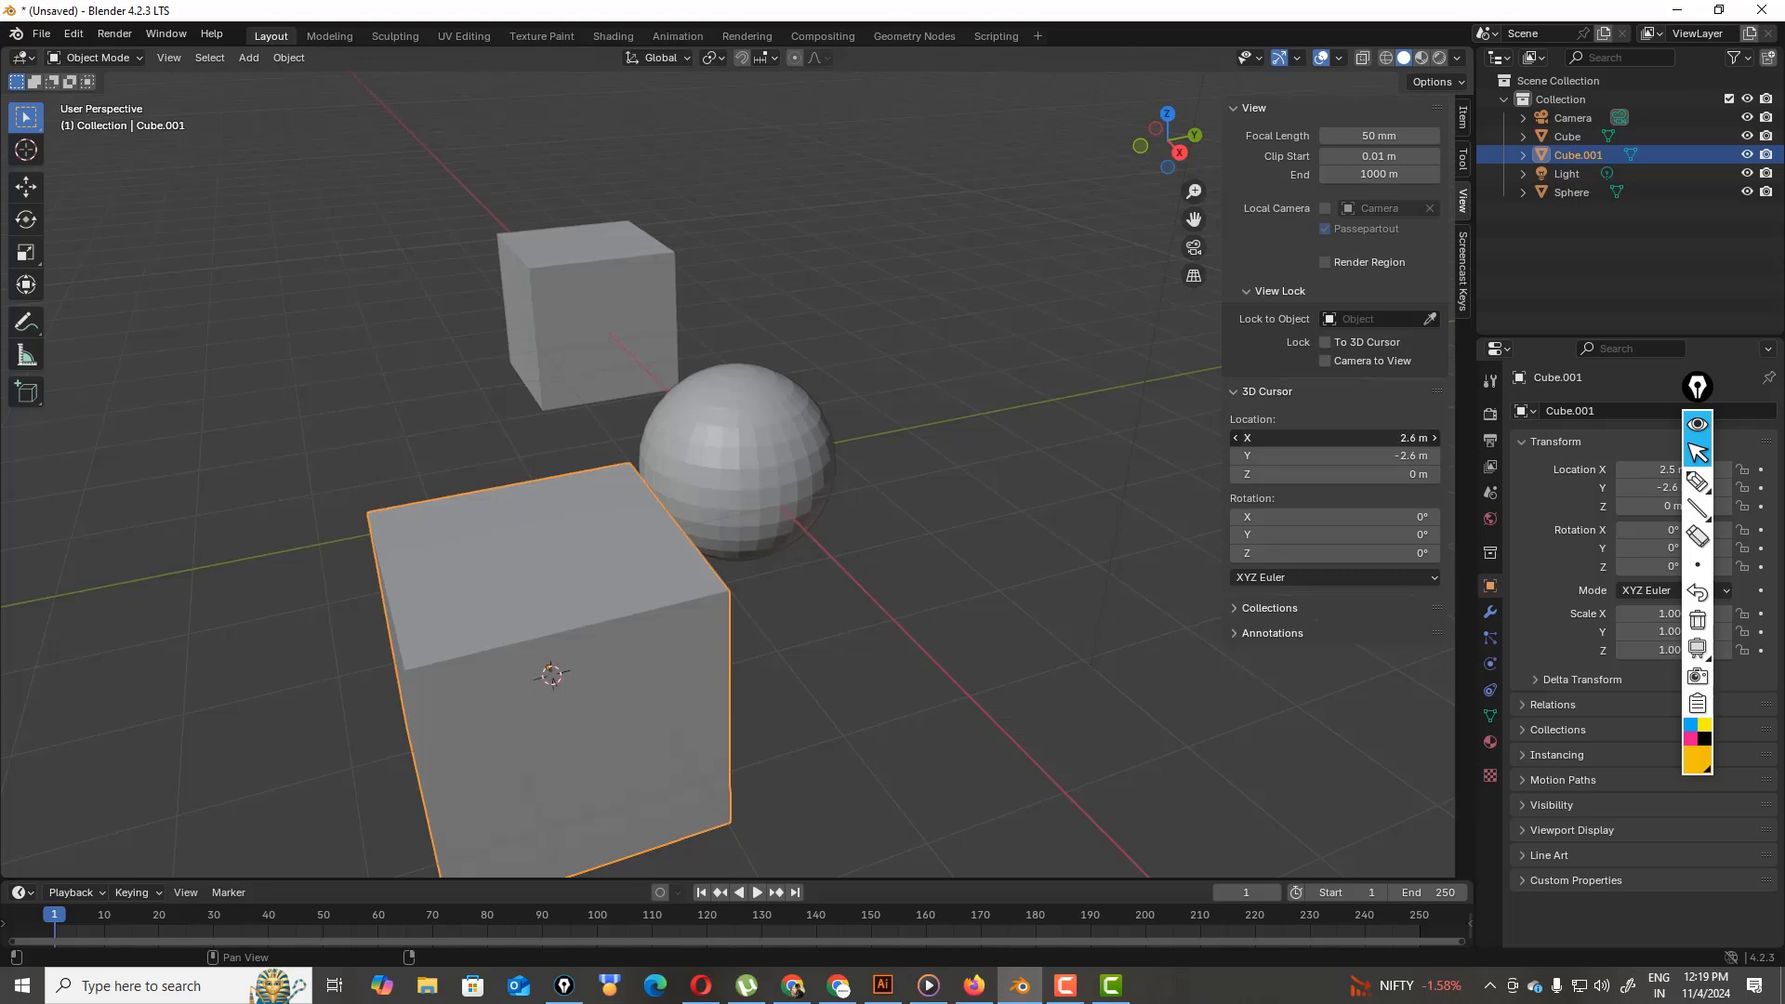
{"action": "left_click", "coordinate": [1395, 437]}
{"action": "type", "text": "0"}
{"action": "key", "text": "Return"}
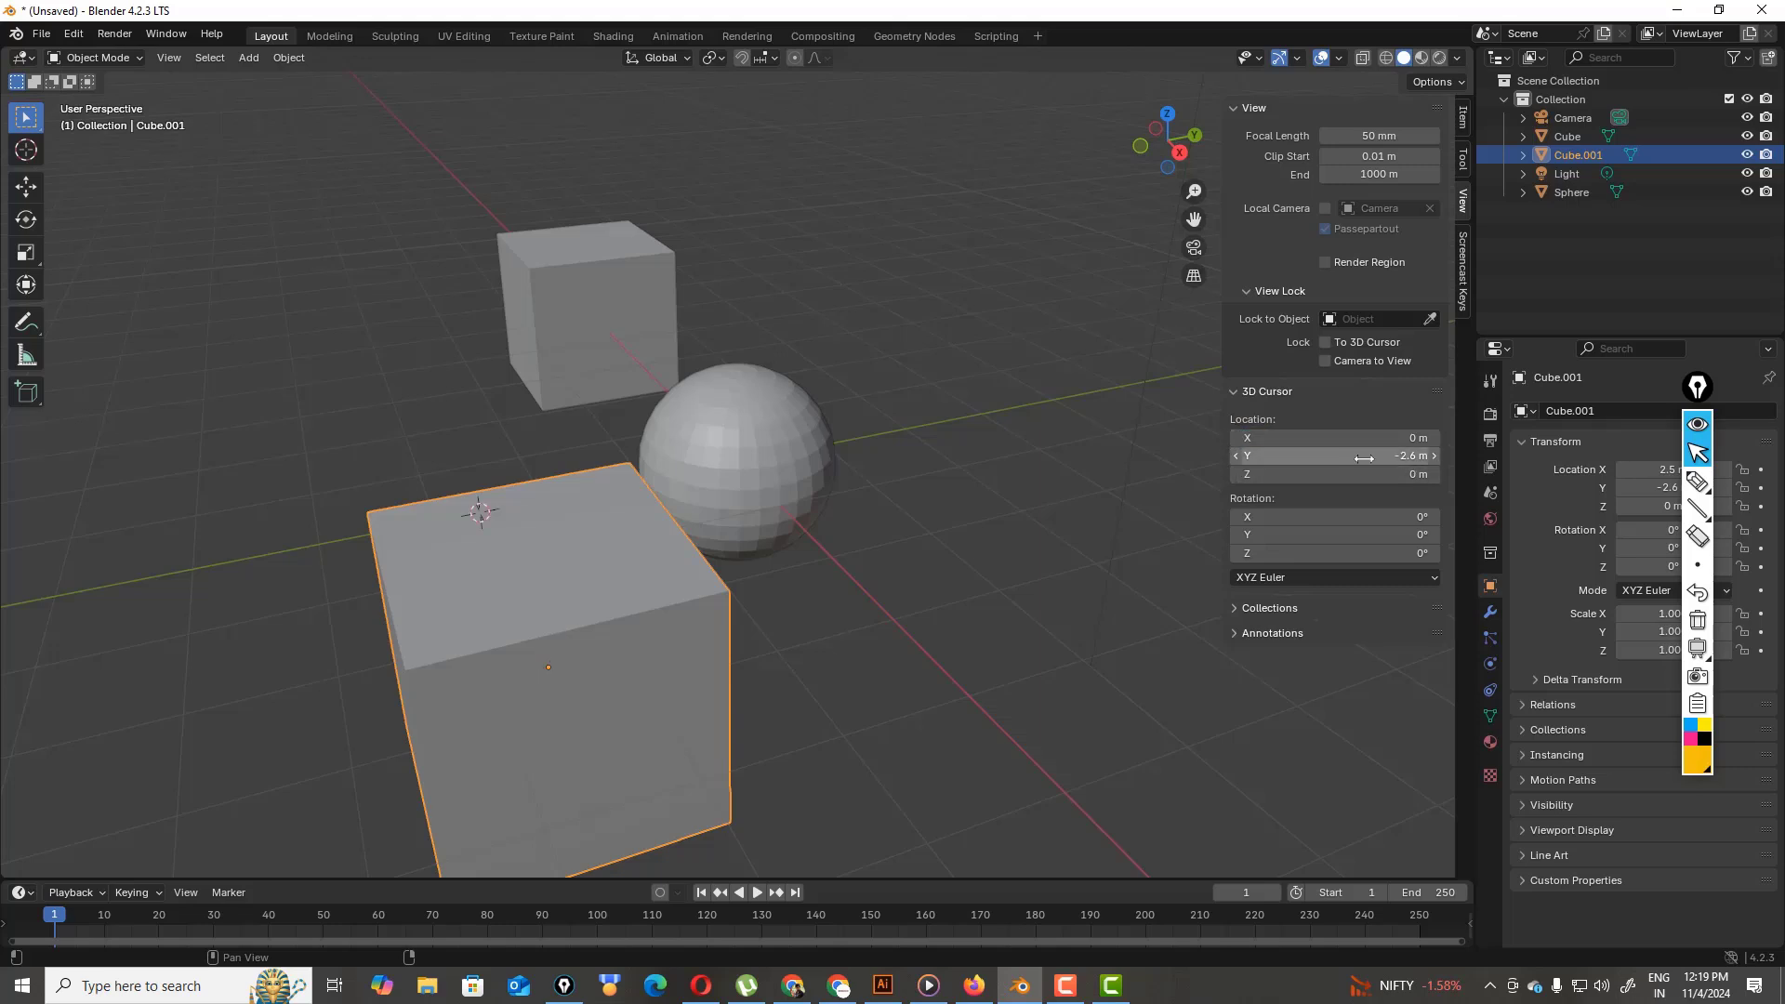
{"action": "left_click", "coordinate": [1434, 456]}
{"action": "left_click", "coordinate": [1416, 458]}
{"action": "key", "text": "BackSpace"}
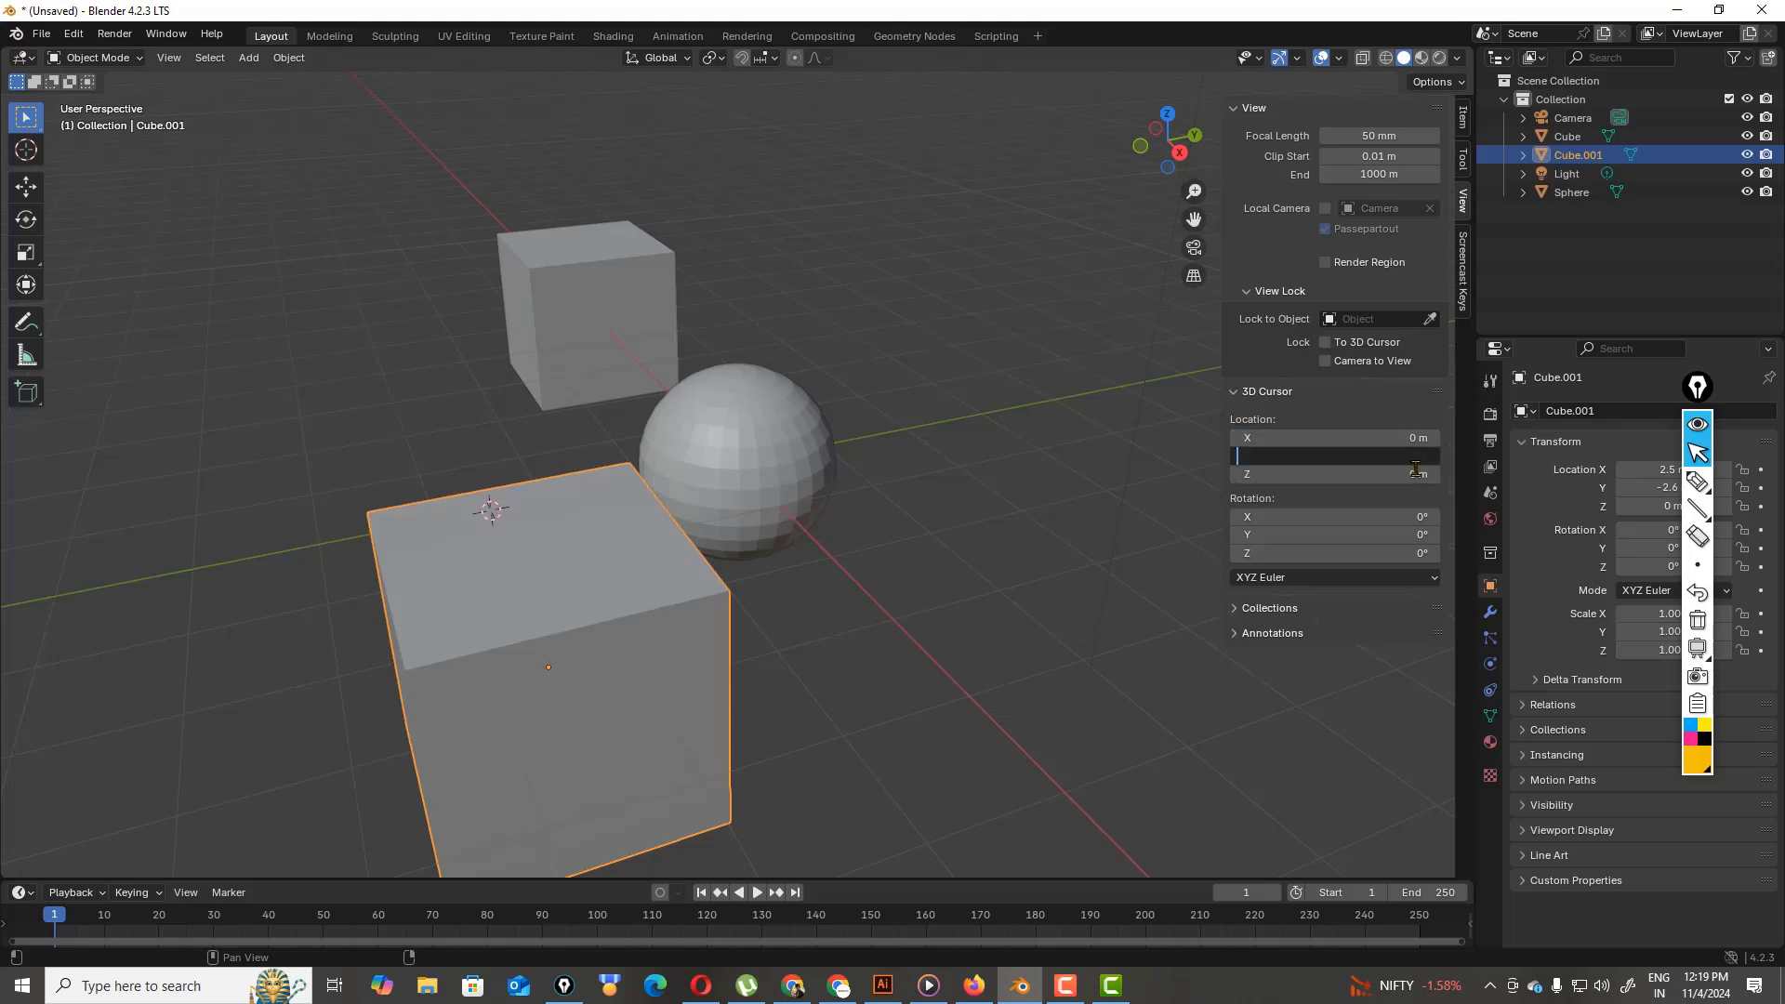
{"action": "type", "text": "0"}
{"action": "key", "text": "Return"}
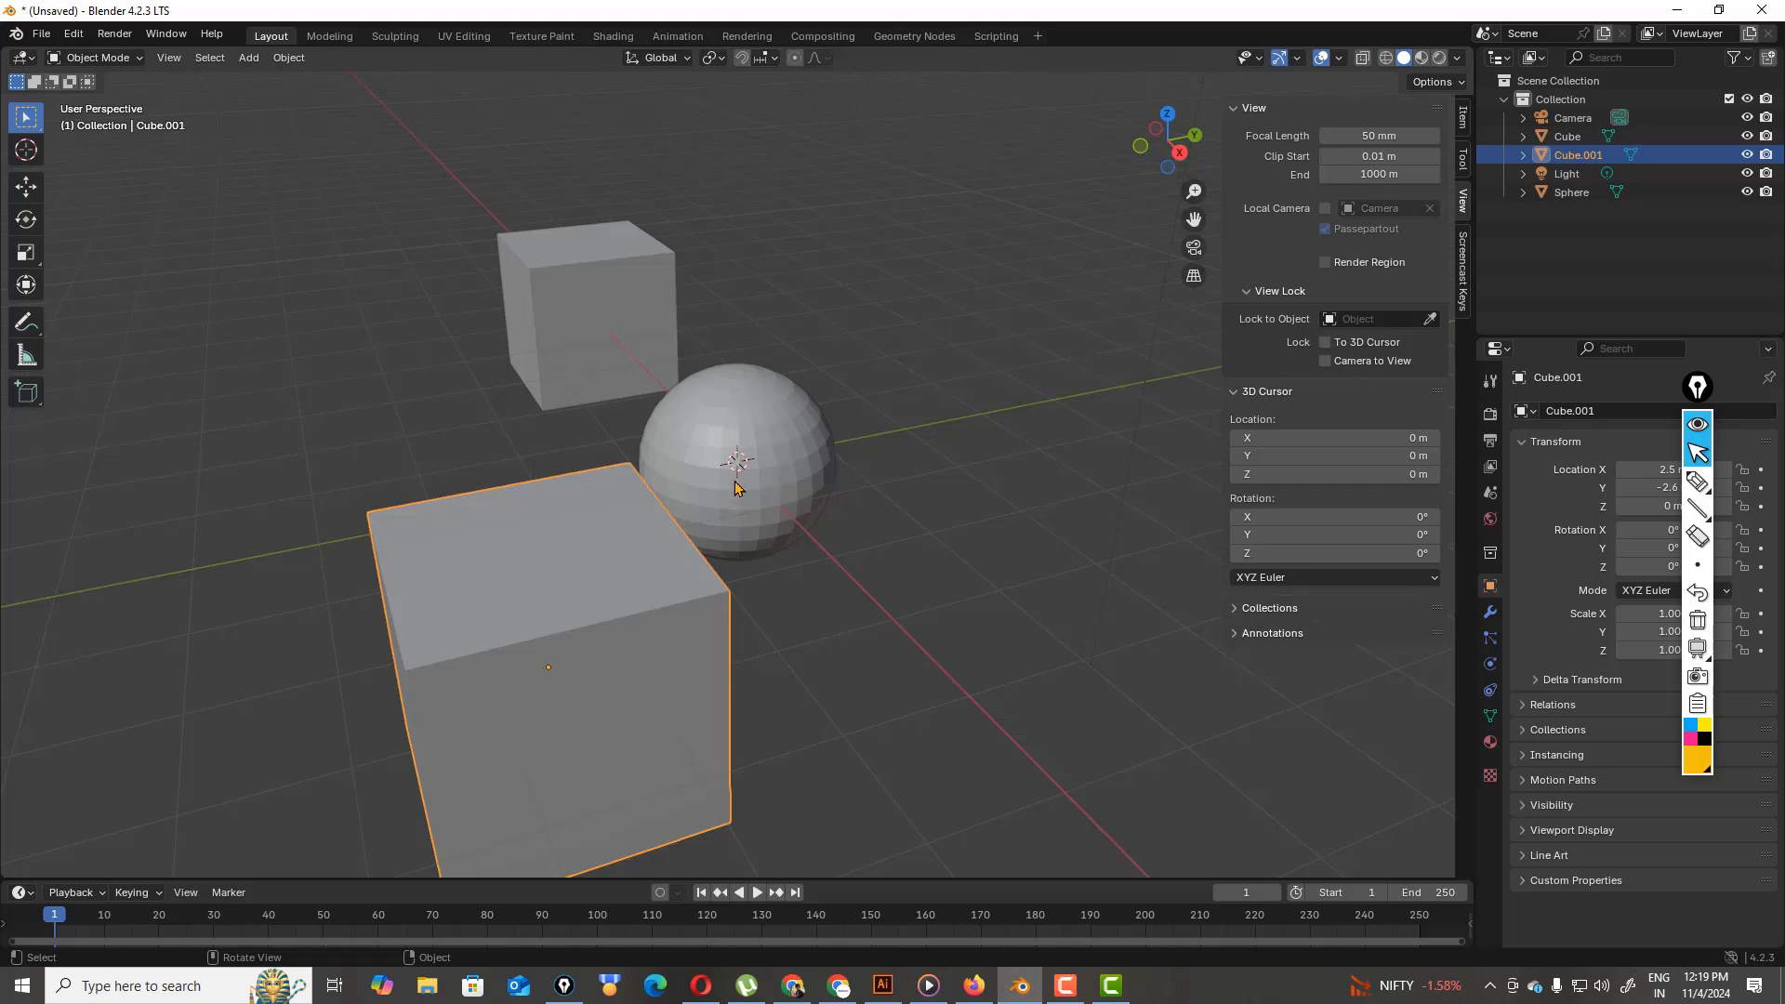
{"action": "key", "text": "shift+s"}
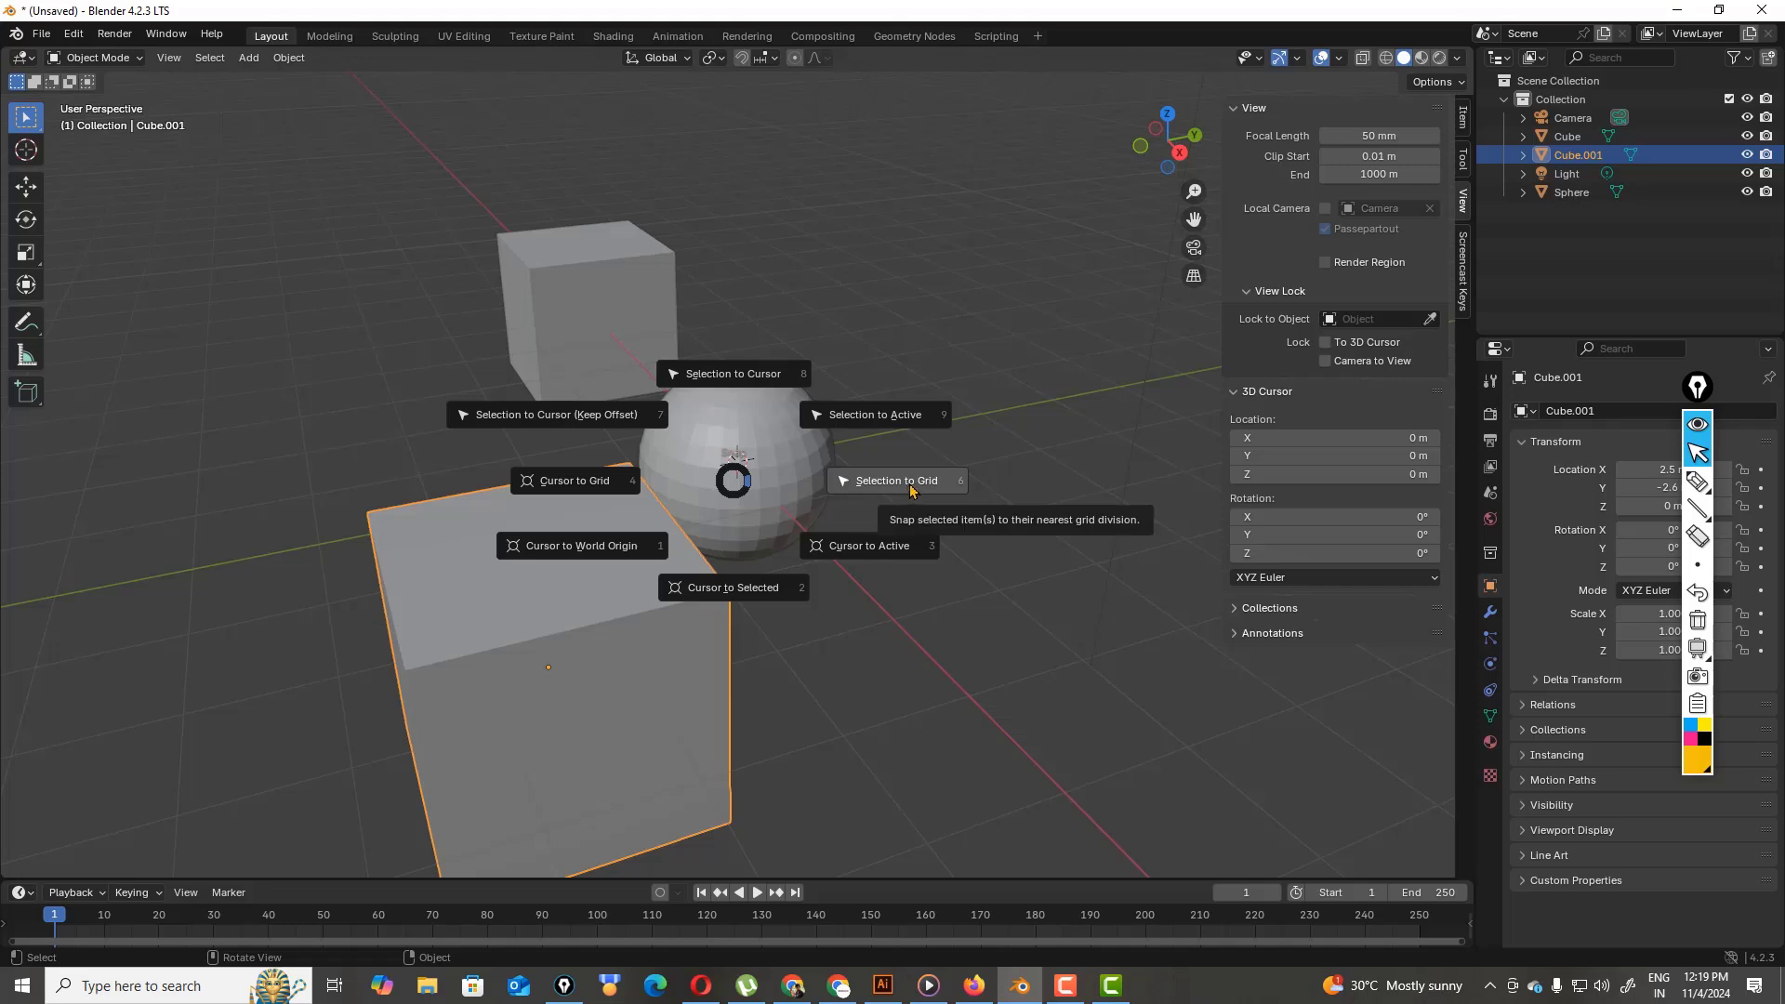
{"action": "left_click", "coordinate": [888, 416]}
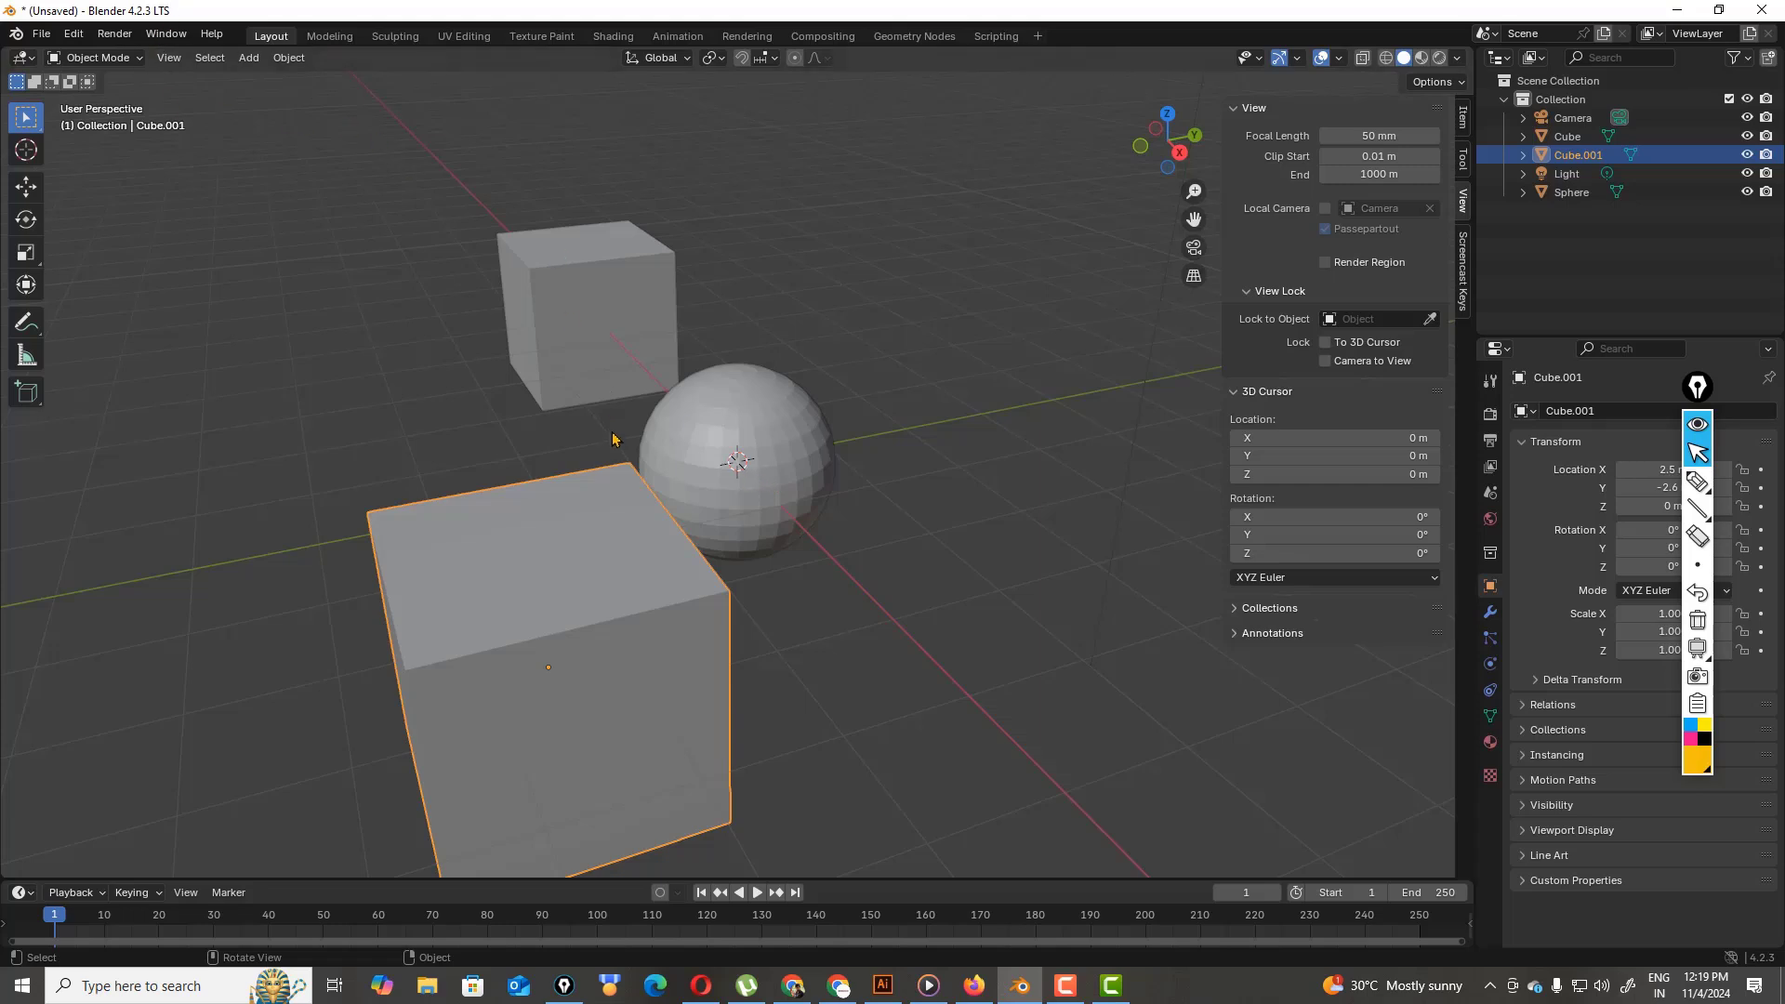
- Move the 3D cursor along the X axis to 3.2 m and add a UV sphere there
{"action": "left_click_drag", "start_coordinate": [1356, 438], "coordinate": [1545, 438]}
{"action": "left_click", "coordinate": [248, 57]}
{"action": "mouse_move", "coordinate": [279, 80]}
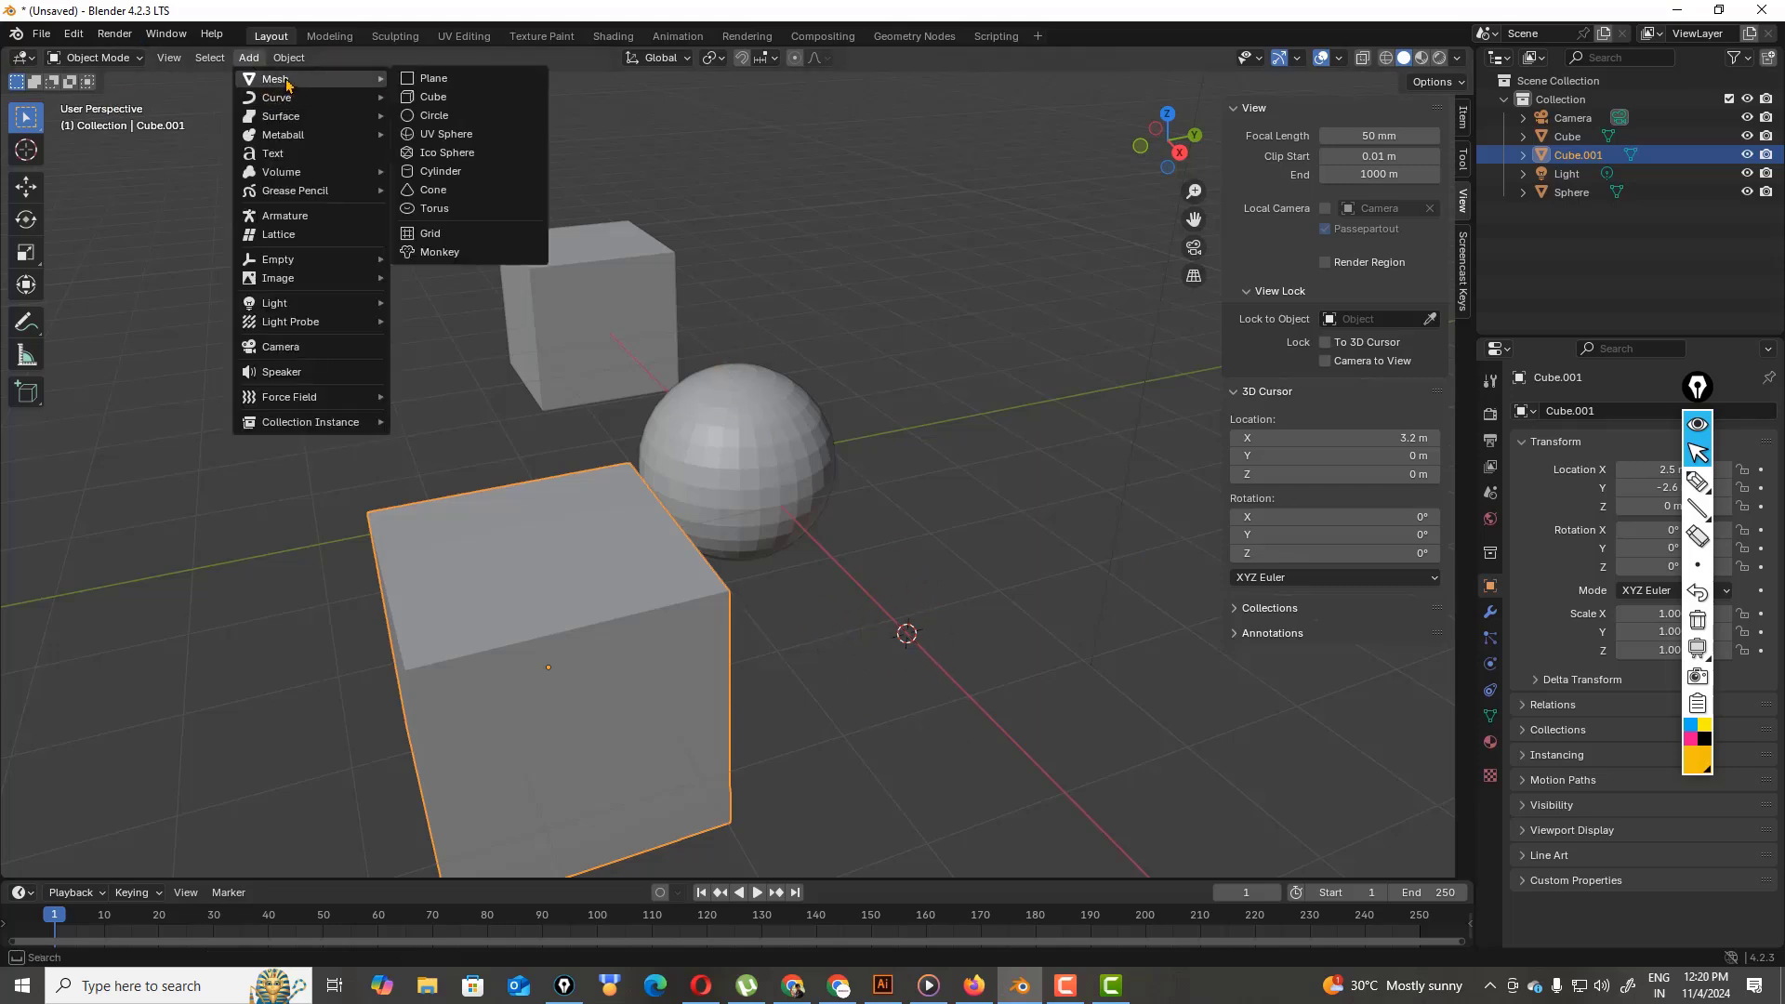
{"action": "left_click", "coordinate": [471, 138]}
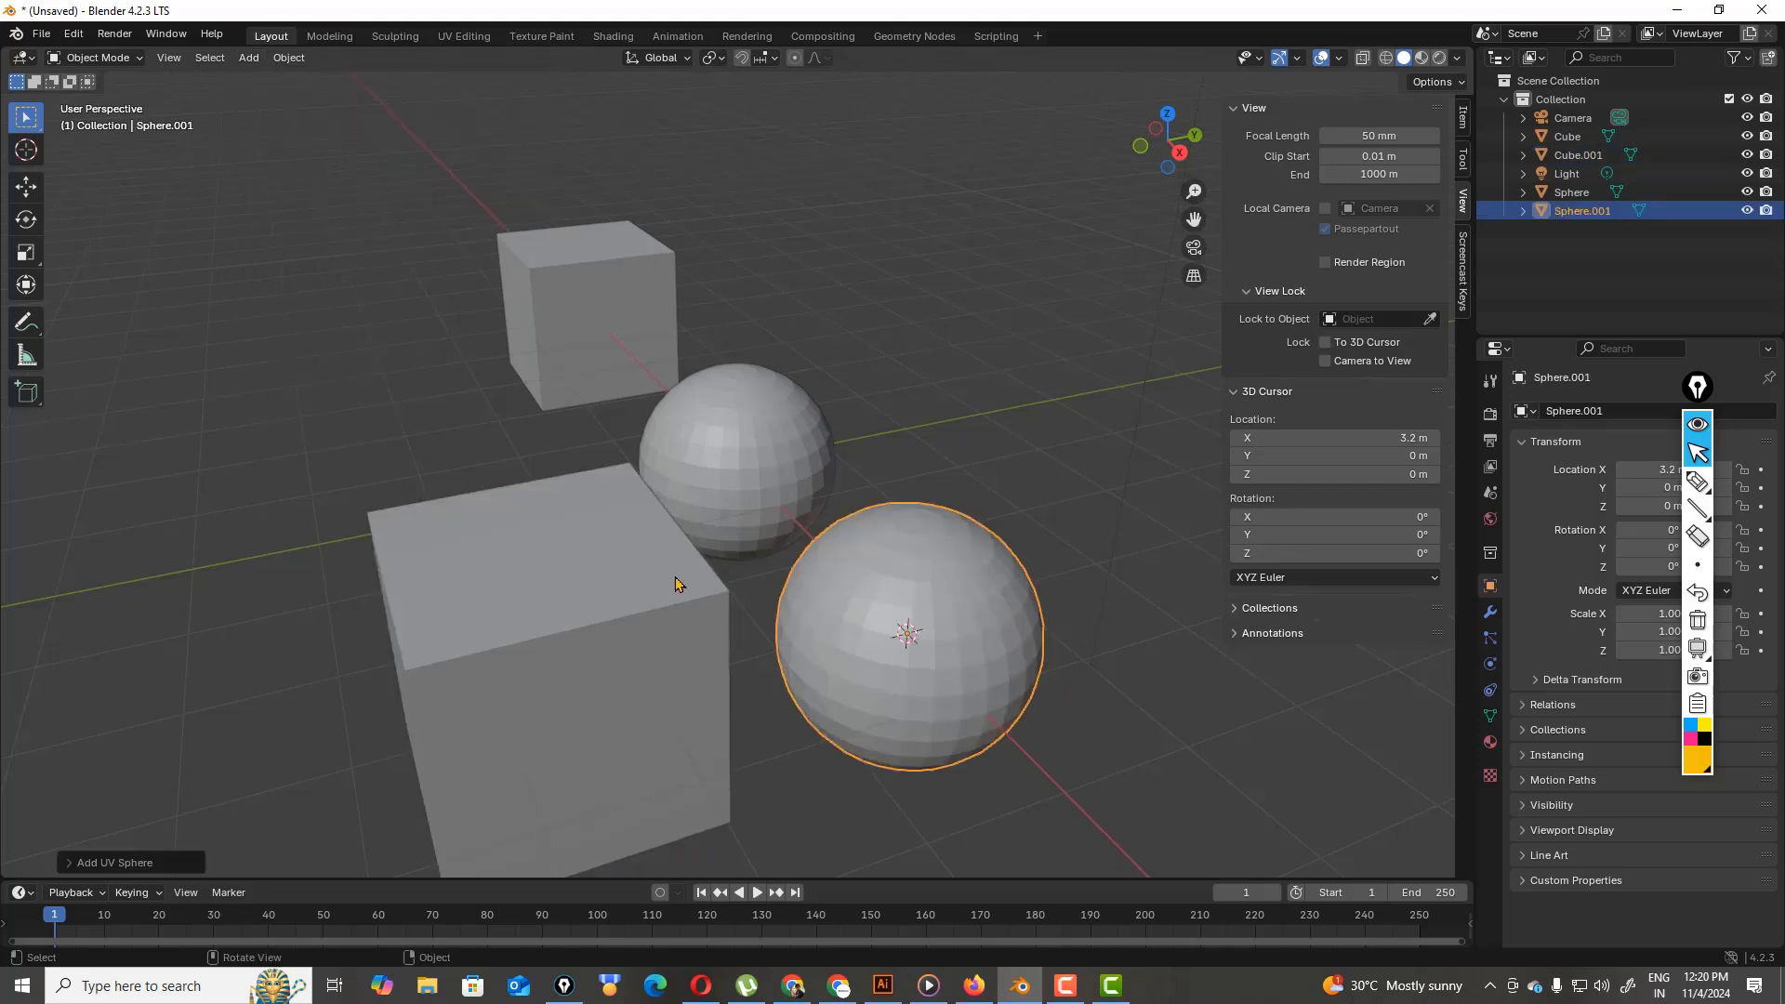
- With the Move tool active on the new sphere, mark its gizmo axes with pen arrows and letters, and clear the drawing
{"action": "scroll", "coordinate": [676, 586], "scroll_direction": "down", "scroll_amount": 2}
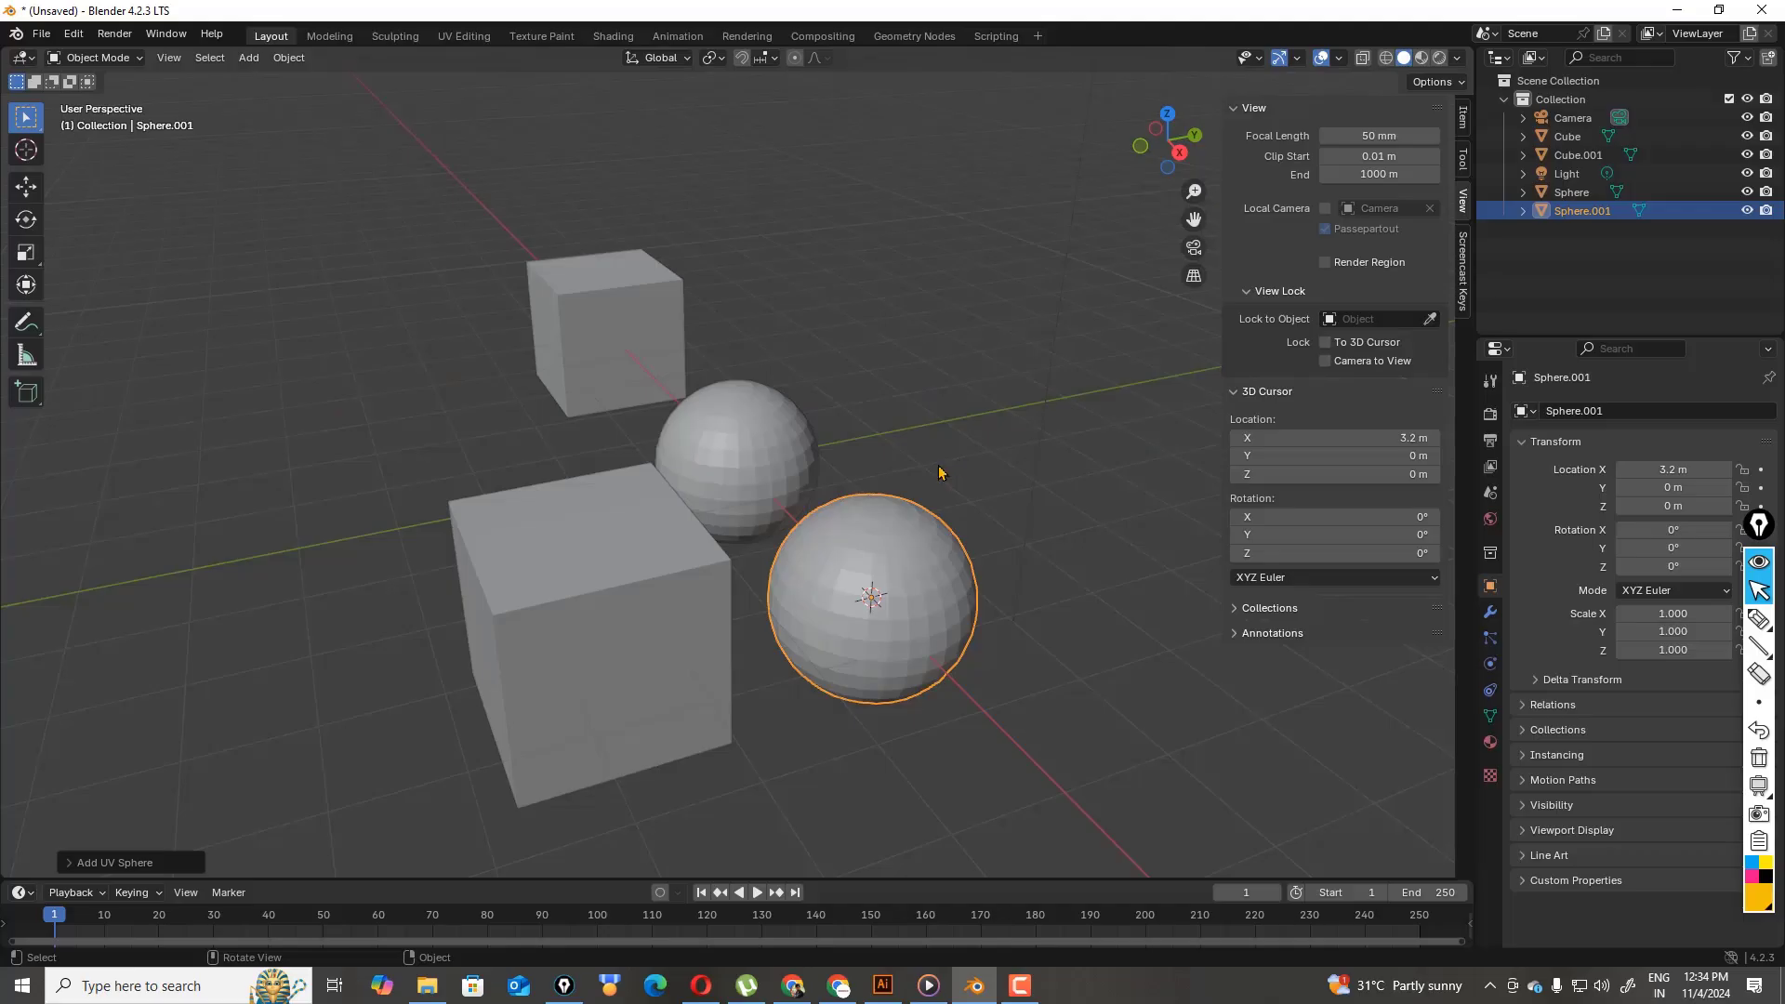
{"action": "left_click", "coordinate": [26, 189]}
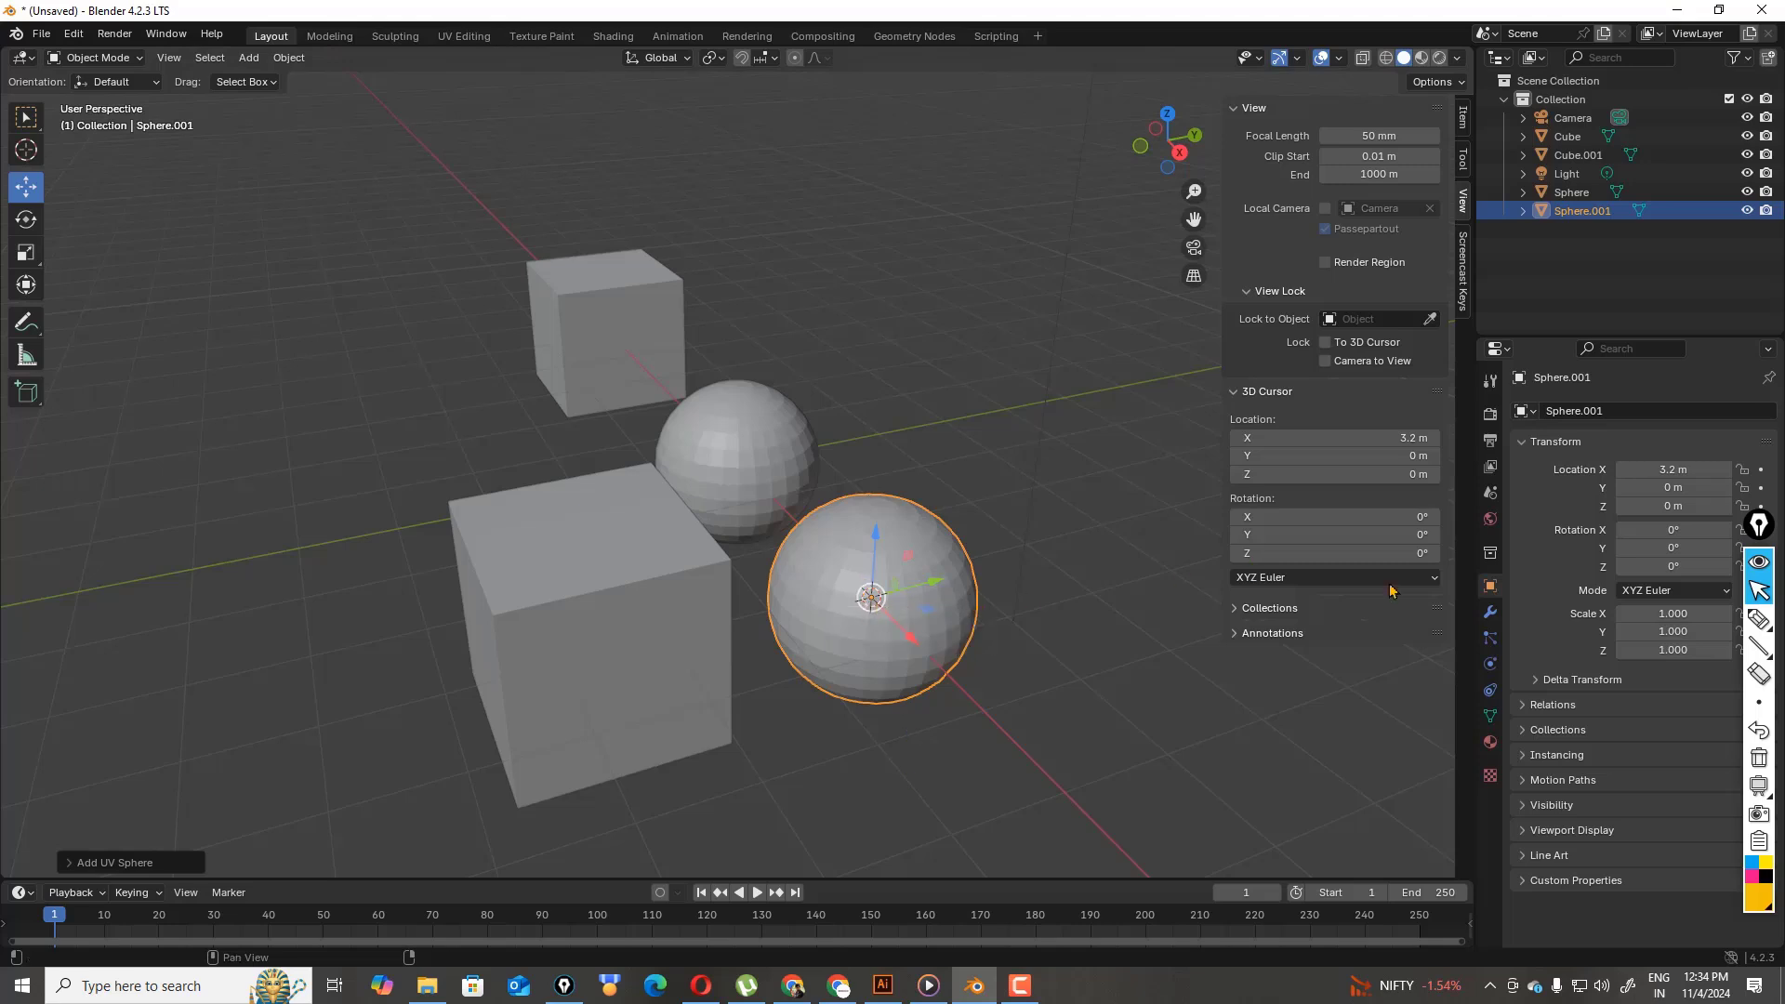
{"action": "left_click", "coordinate": [1763, 628]}
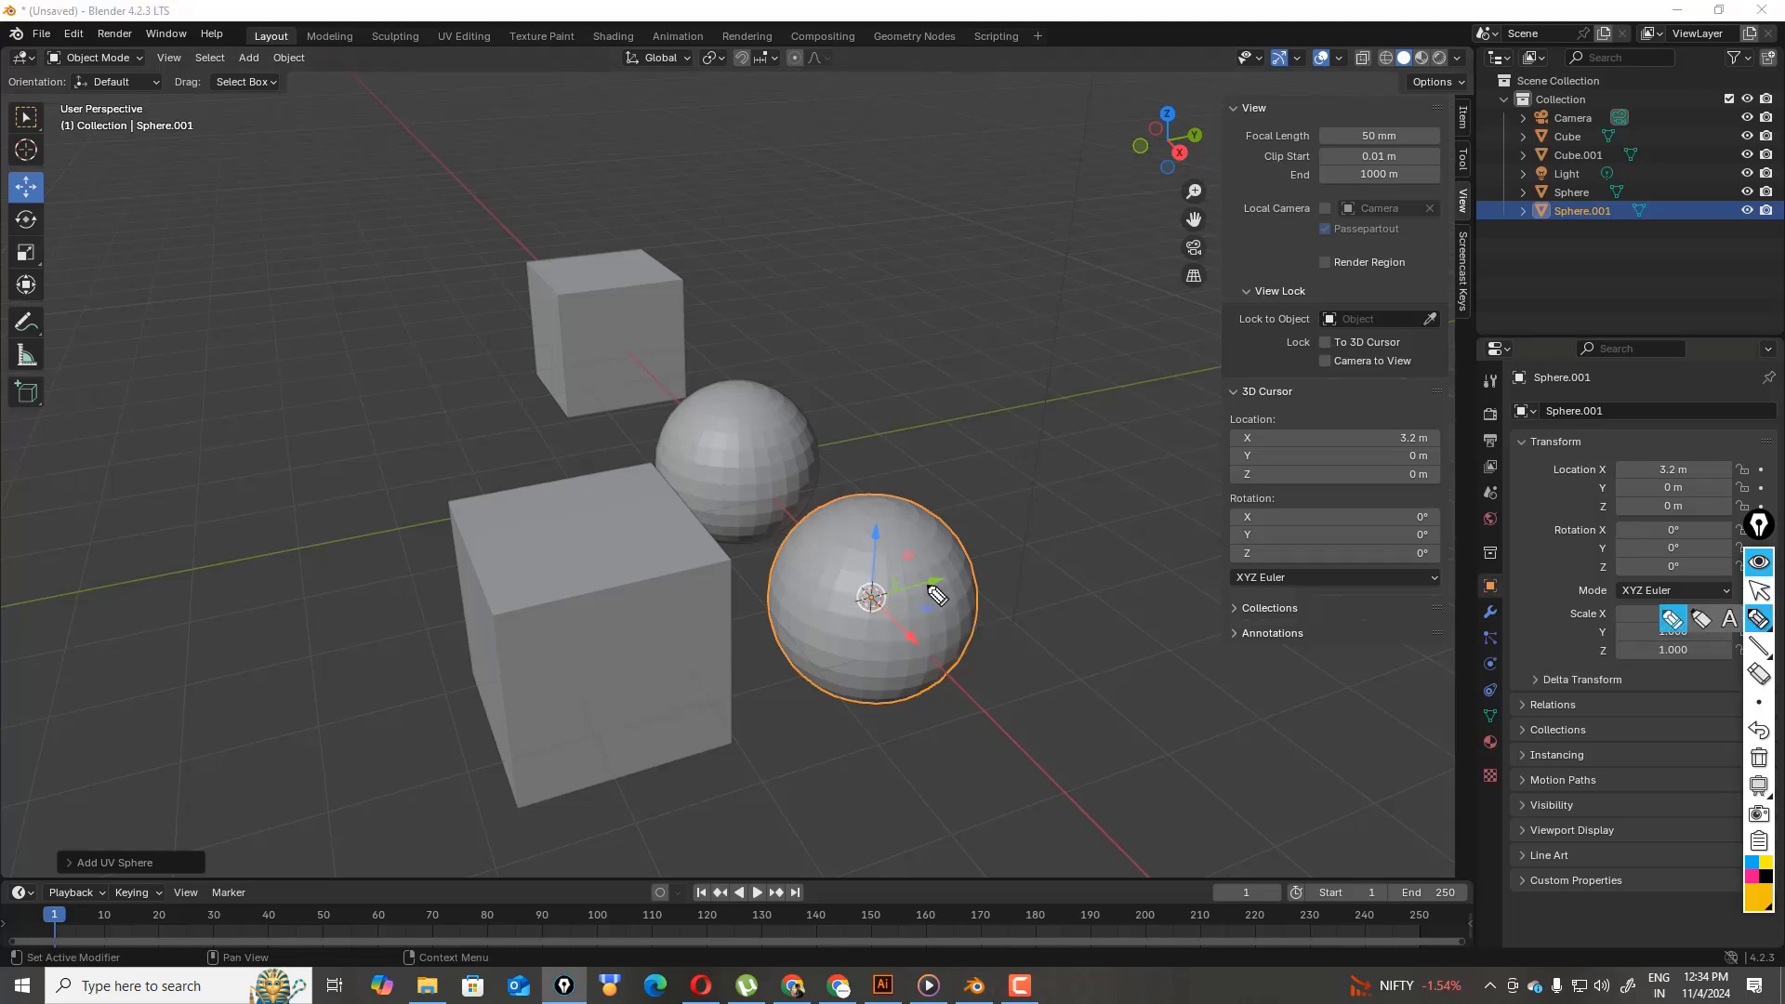
{"action": "left_click_drag", "start_coordinate": [928, 595], "coordinate": [1016, 584]}
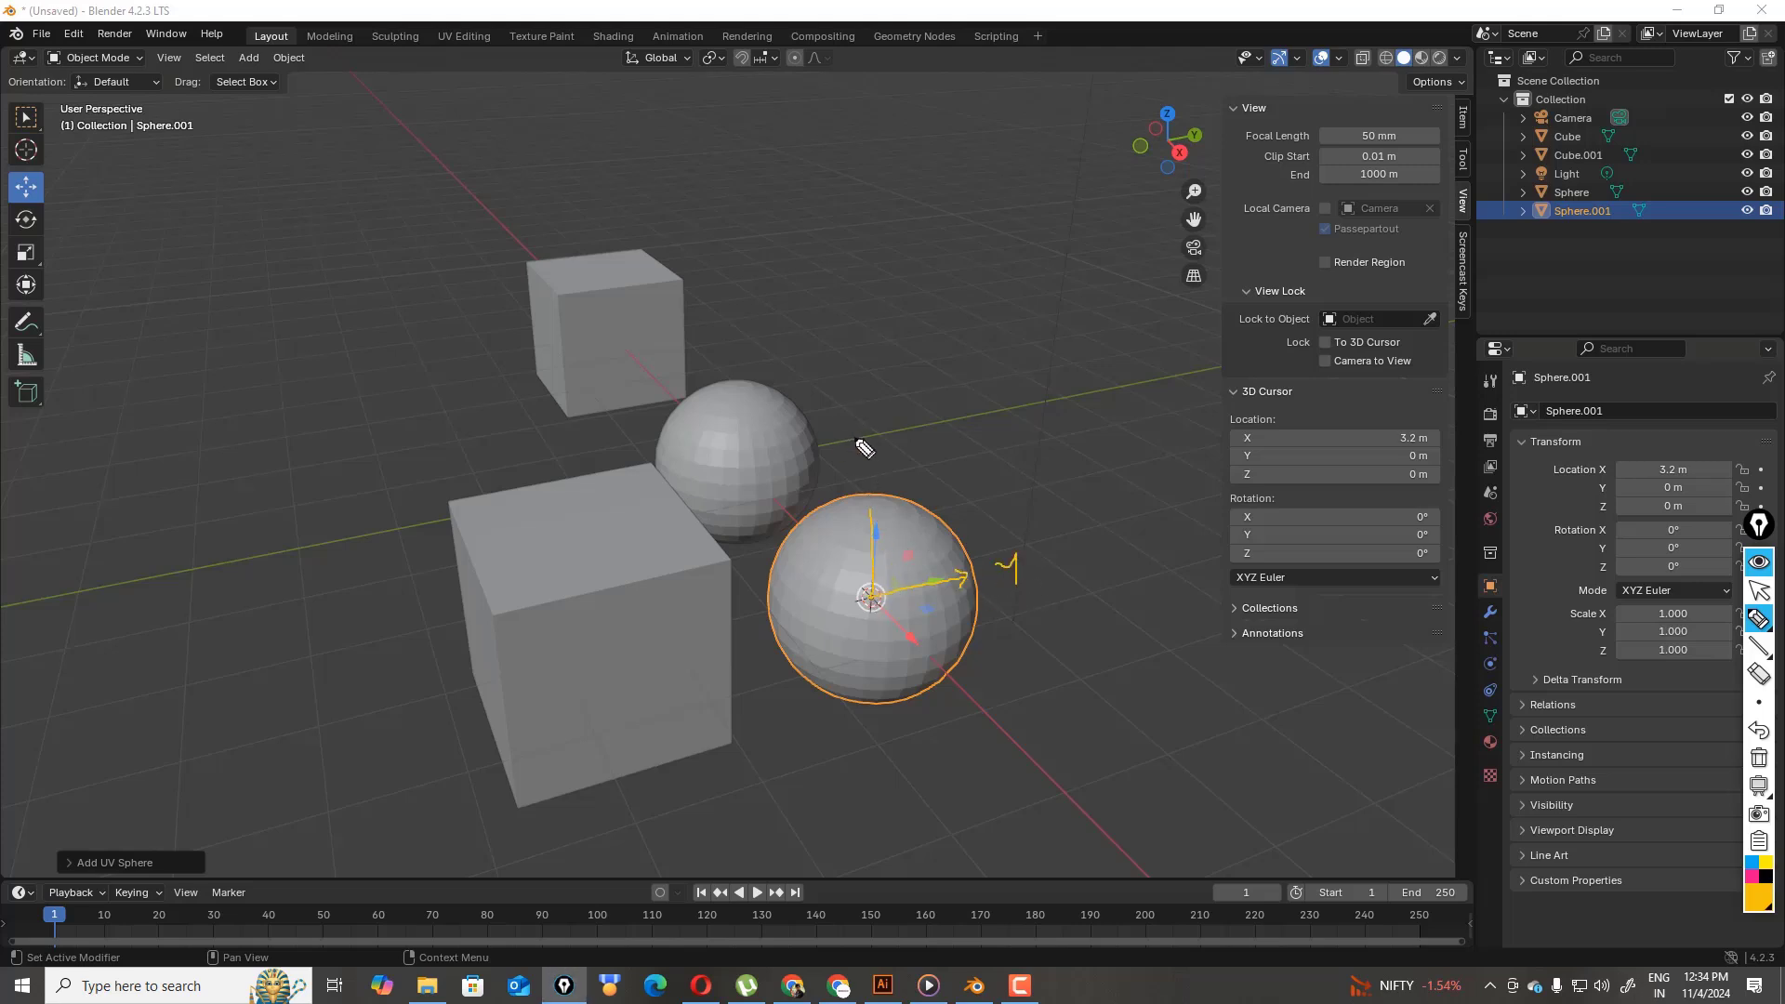
{"action": "left_click_drag", "start_coordinate": [855, 435], "coordinate": [877, 455]}
{"action": "left_click_drag", "start_coordinate": [872, 601], "coordinate": [919, 651]}
{"action": "mouse_move", "coordinate": [937, 668]}
{"action": "left_mouse_down"}
{"action": "mouse_move", "coordinate": [925, 684]}
{"action": "mouse_move", "coordinate": [942, 684]}
{"action": "left_mouse_up"}
{"action": "left_click", "coordinate": [1761, 758]}
{"action": "left_click", "coordinate": [1759, 591]}
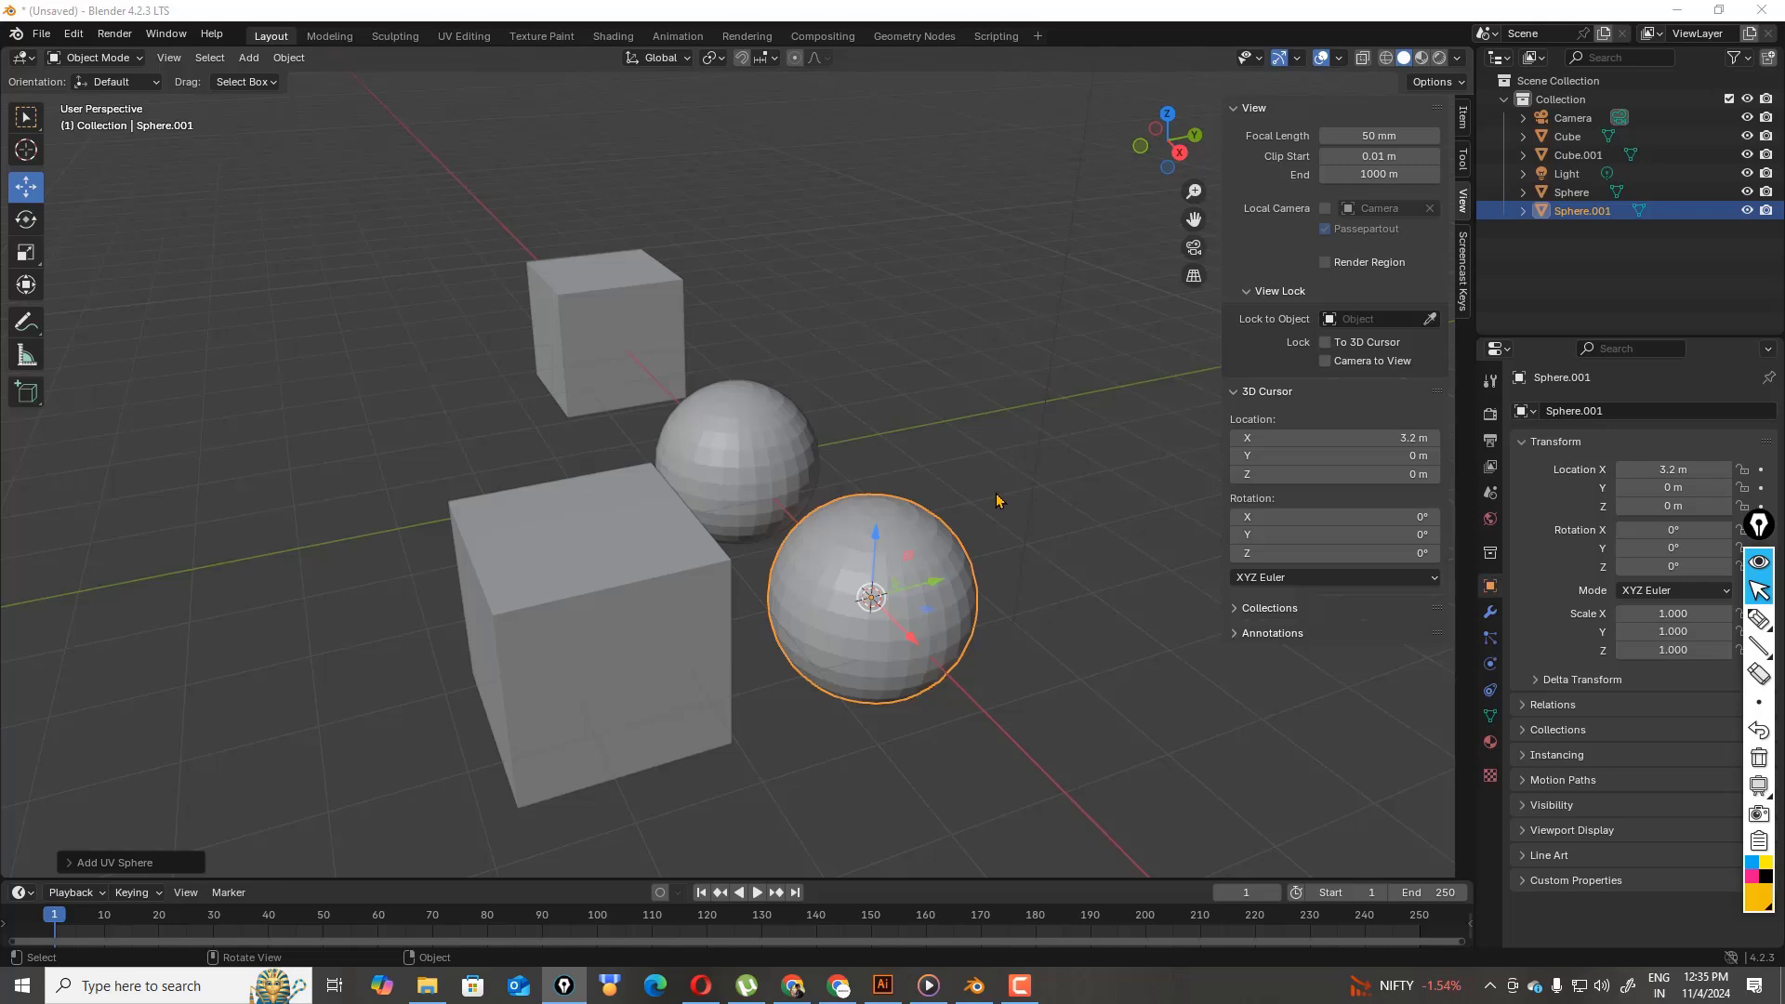
- Move the new sphere freely with the gizmo's centre circle, ending at about X 3.16 m, Y 0.1 m, Z 0.16 m
{"action": "left_click", "coordinate": [963, 586]}
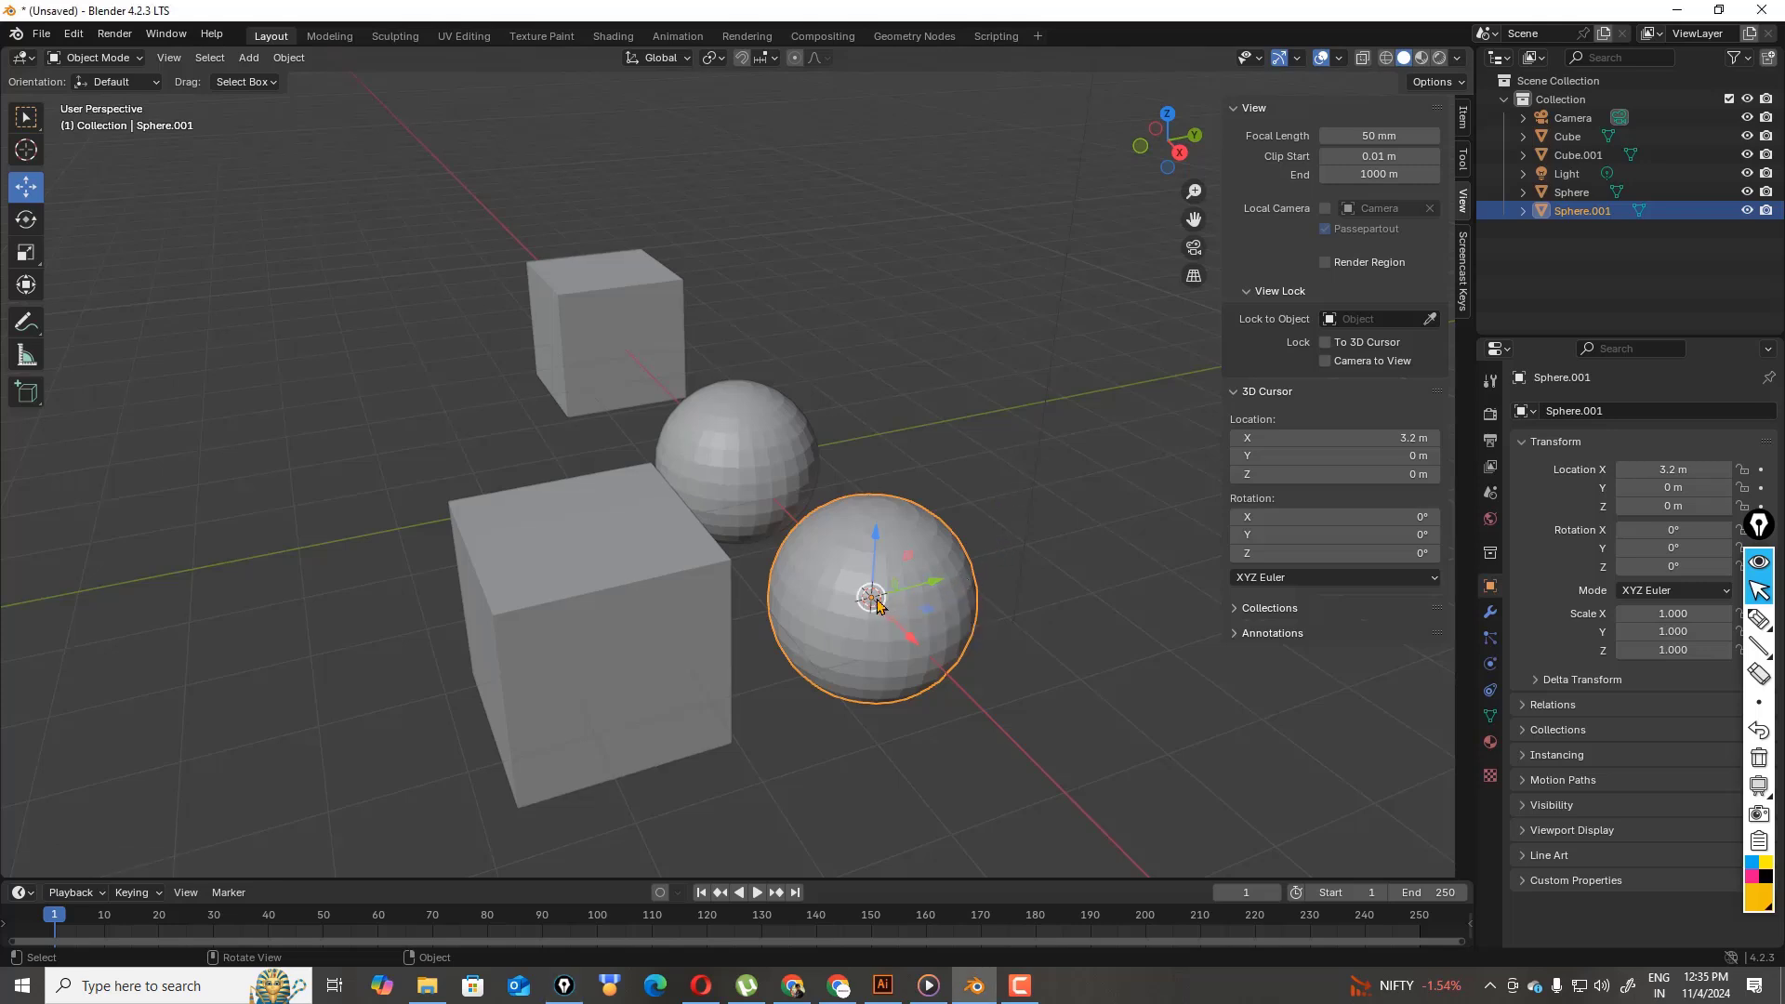
{"action": "left_click_drag", "start_coordinate": [878, 603], "coordinate": [998, 633]}
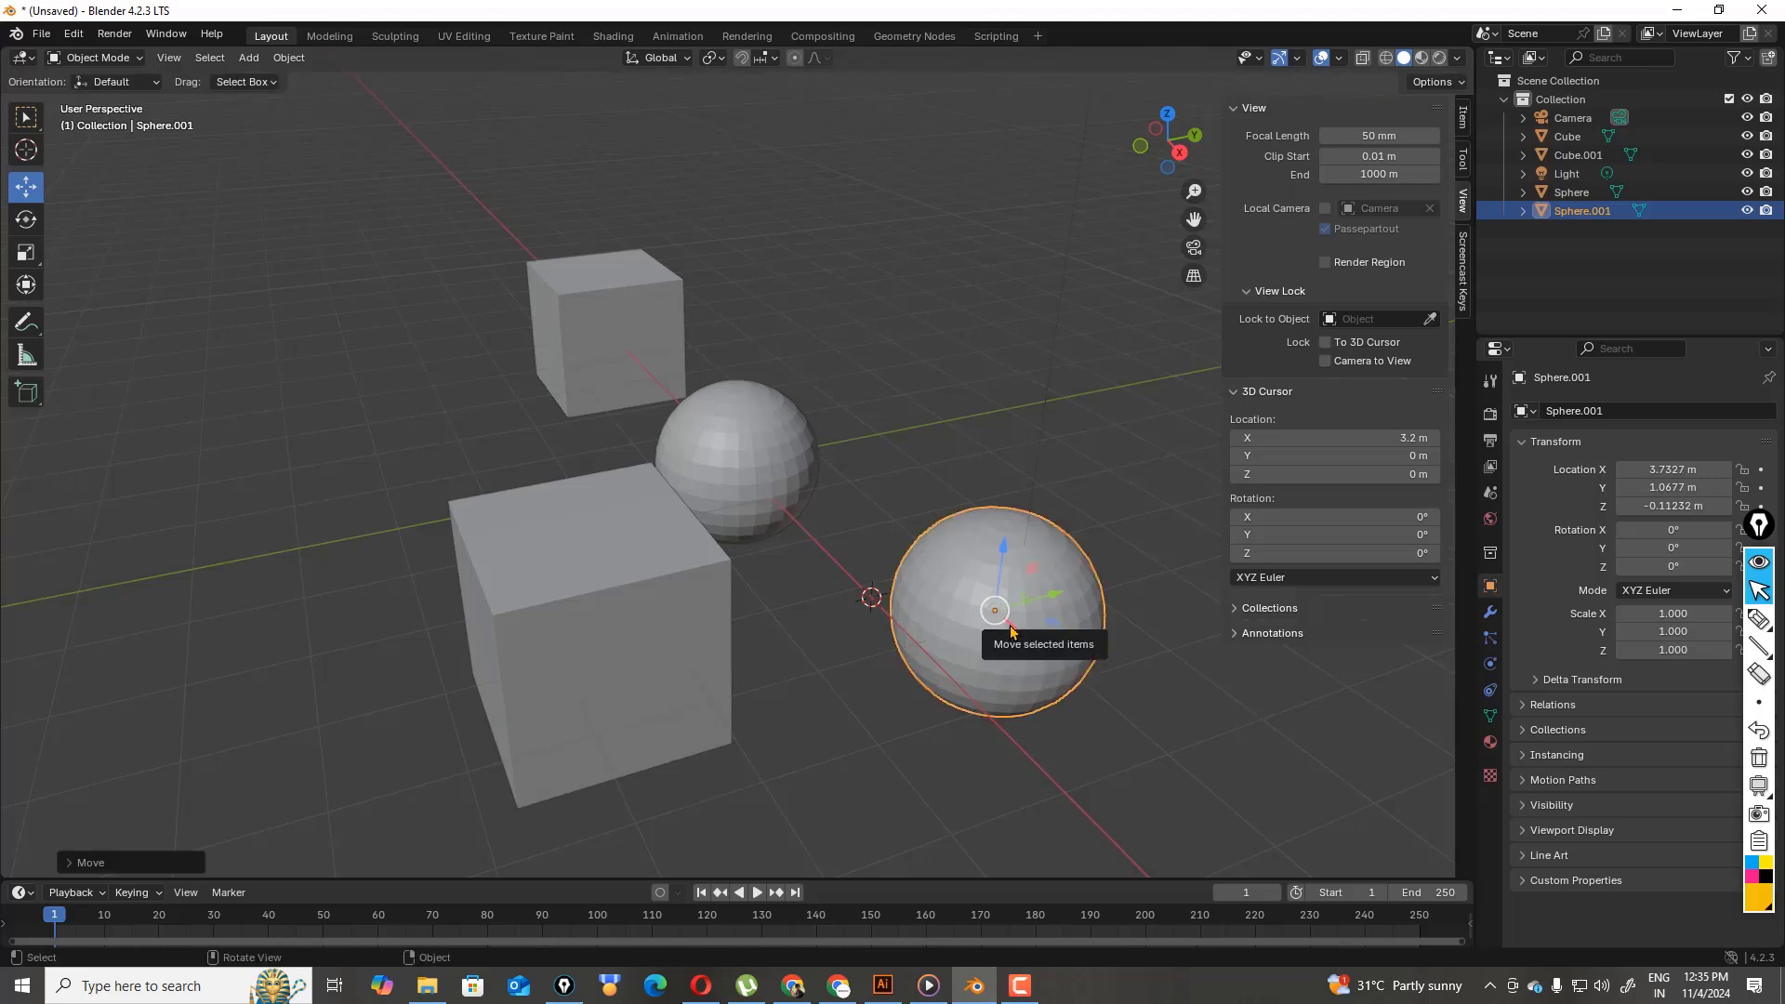
{"action": "left_click_drag", "start_coordinate": [1011, 632], "coordinate": [825, 582]}
{"action": "left_click_drag", "start_coordinate": [837, 639], "coordinate": [889, 583]}
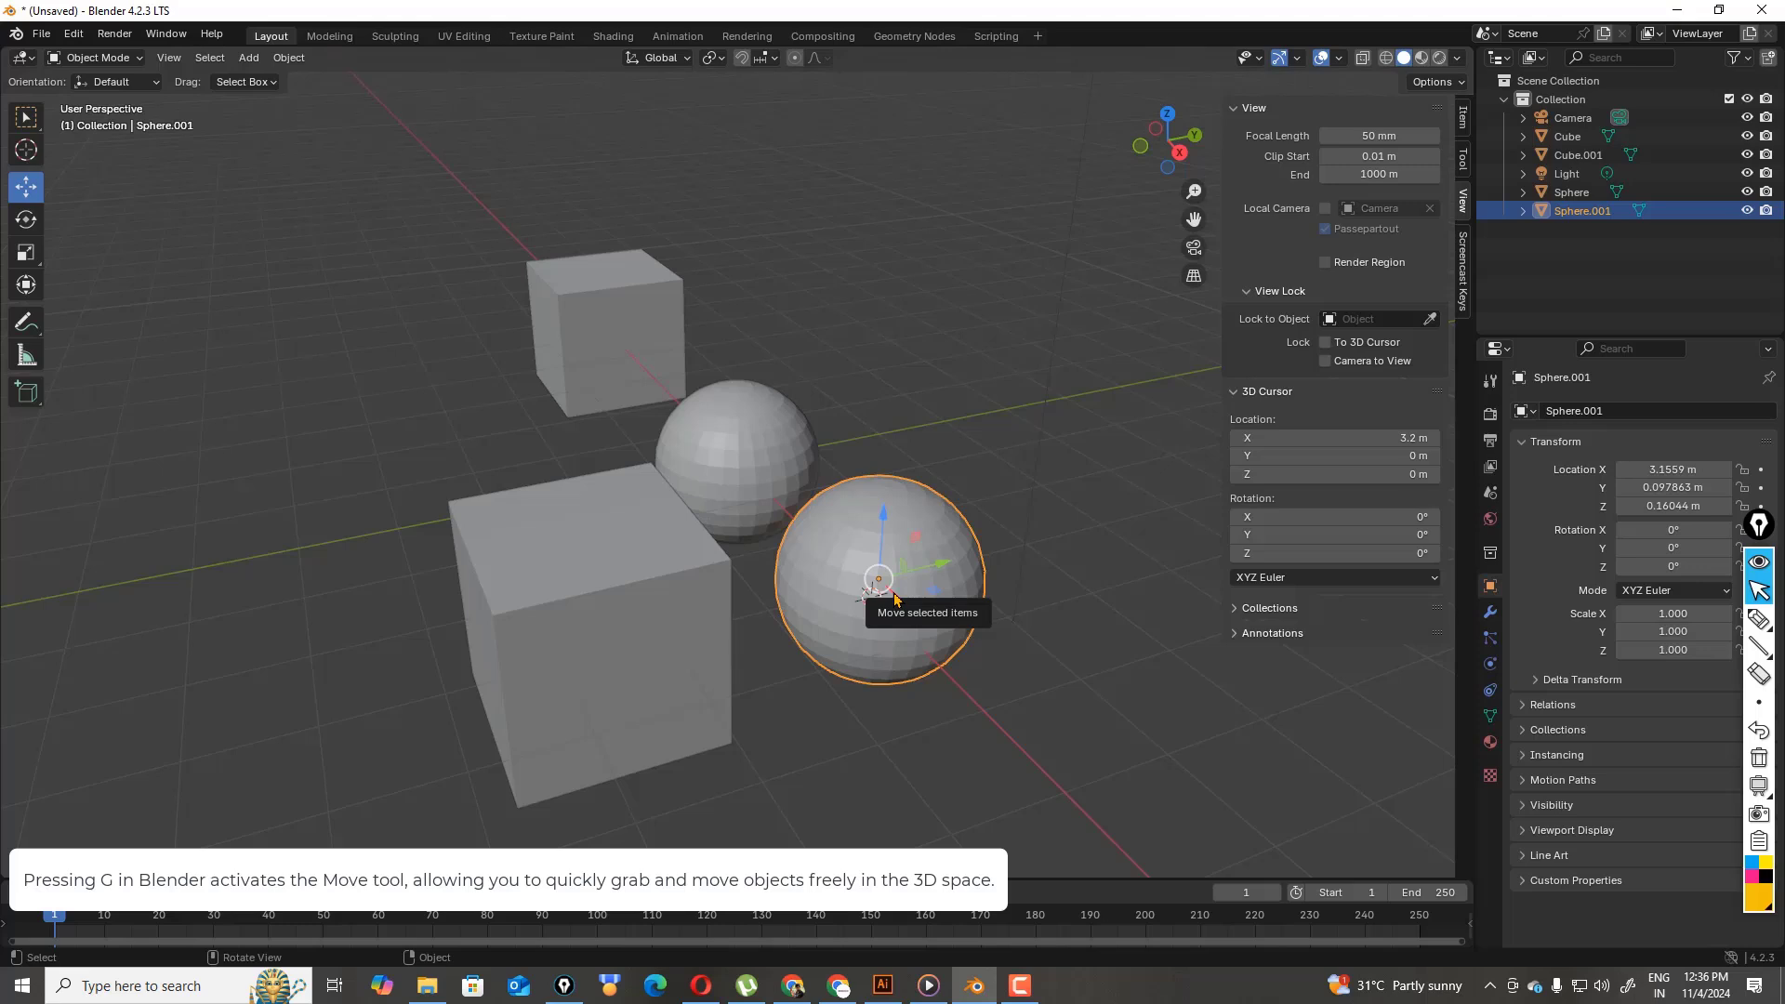
- Grab the new sphere and move it along the global Y axis to about Y 0.83 m
{"action": "key", "text": "g"}
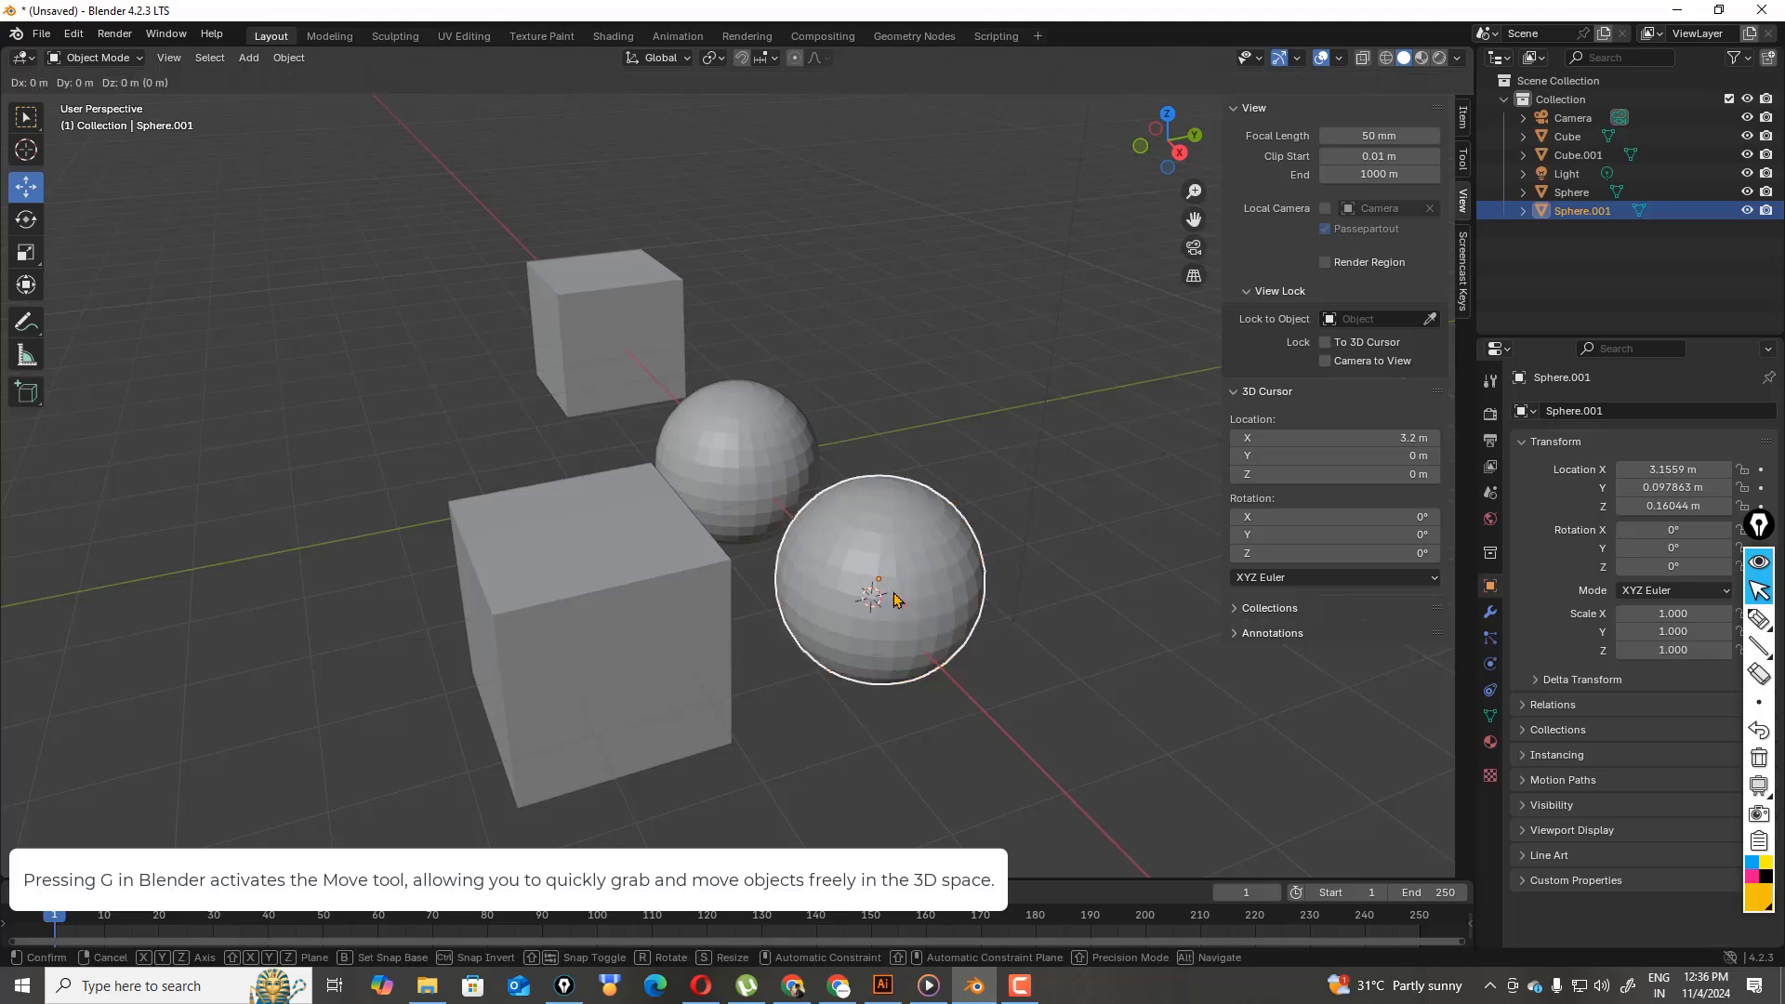
{"action": "key", "text": "y"}
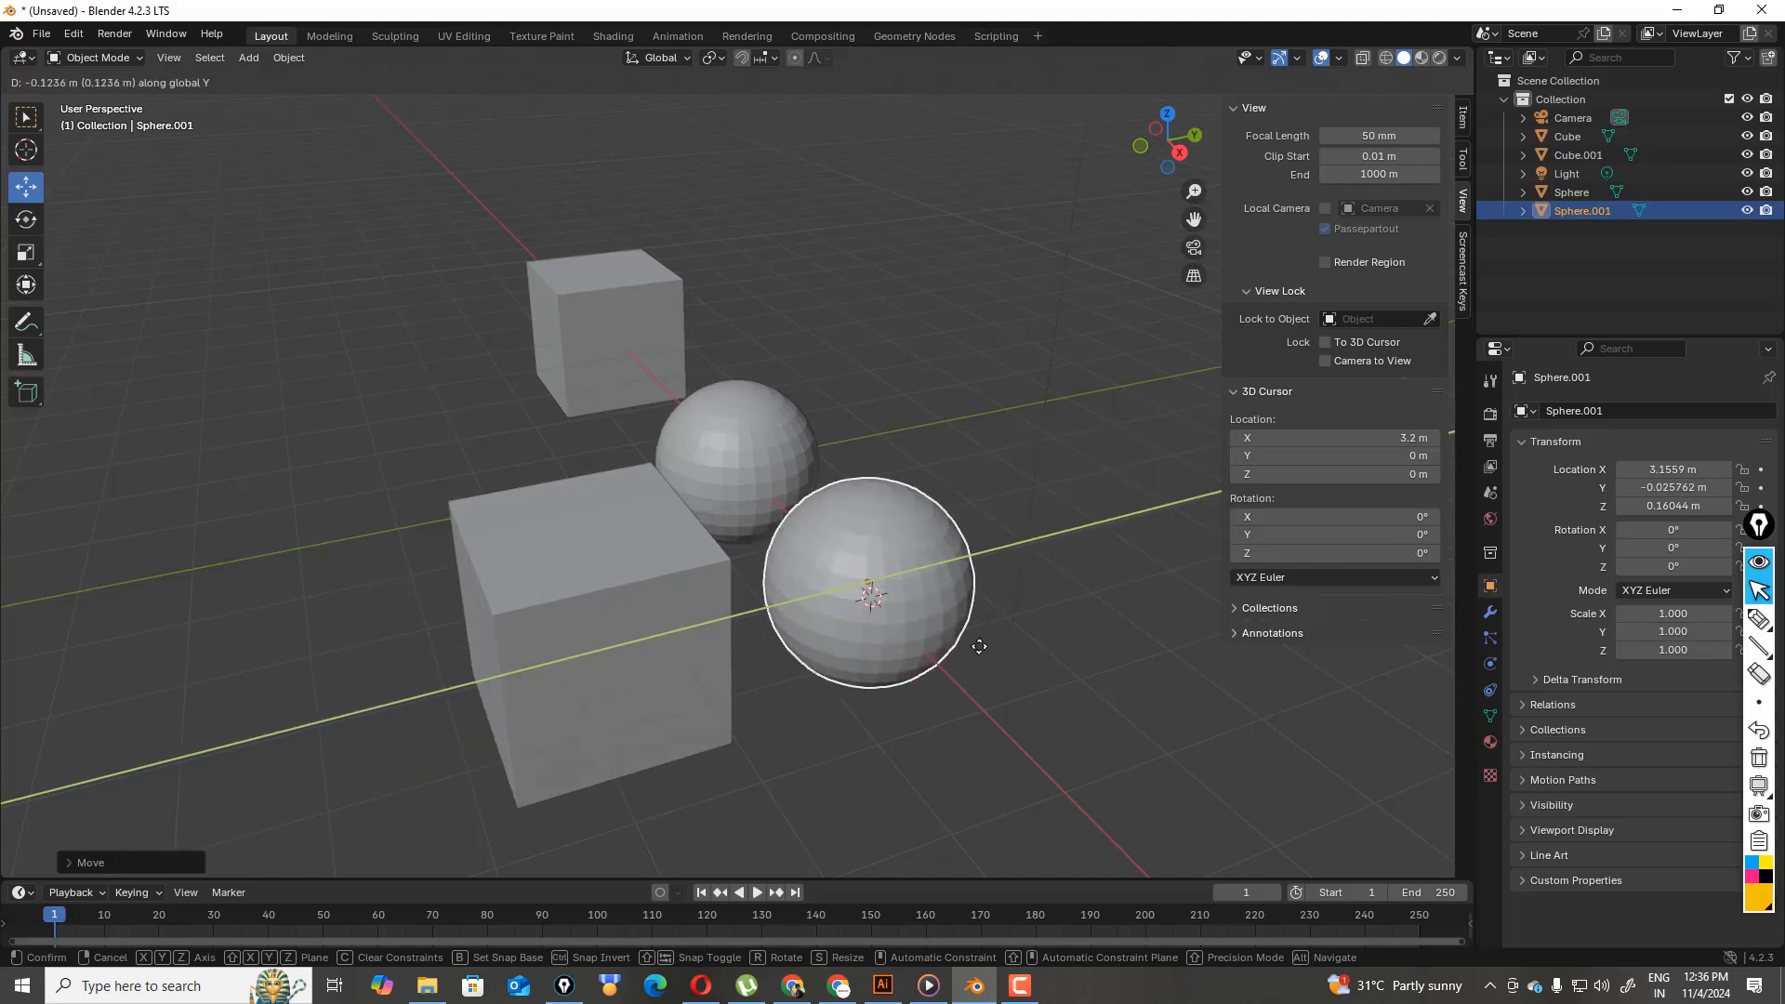
{"action": "left_click", "coordinate": [1054, 626]}
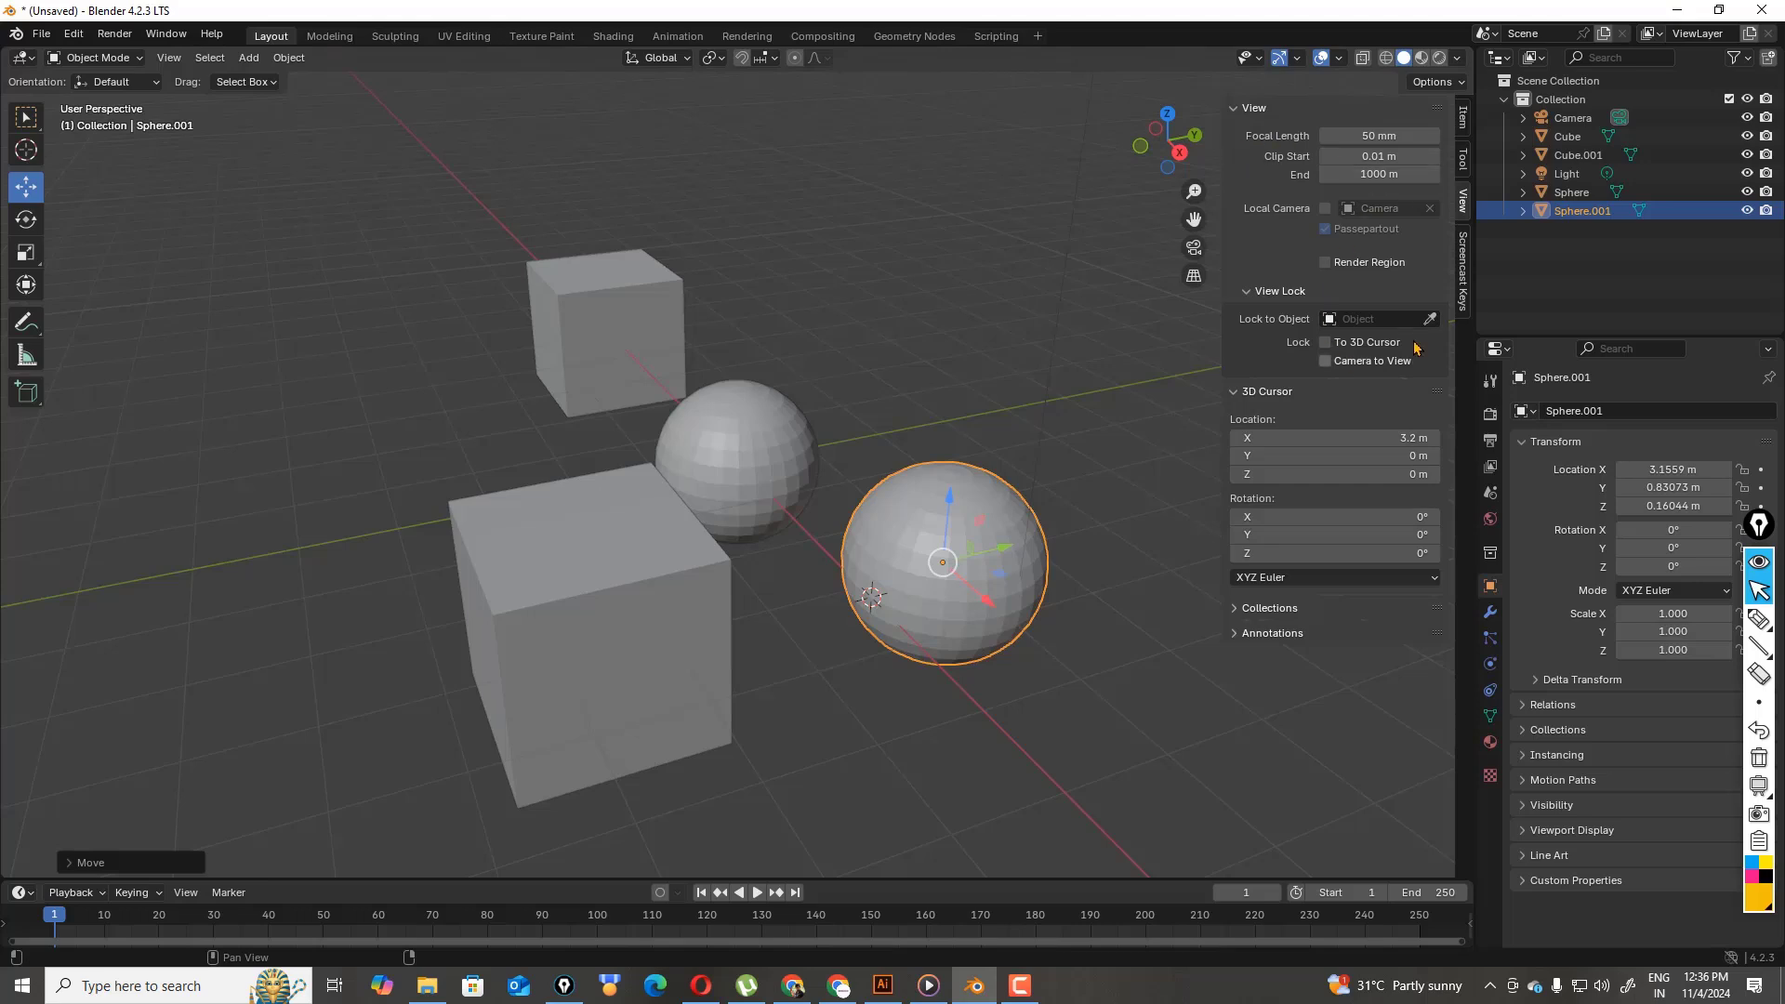
- Turn on the Screencast Keys overlay and hide the viewport sidebar
{"action": "left_click", "coordinate": [1463, 272]}
{"action": "left_click", "coordinate": [1244, 110]}
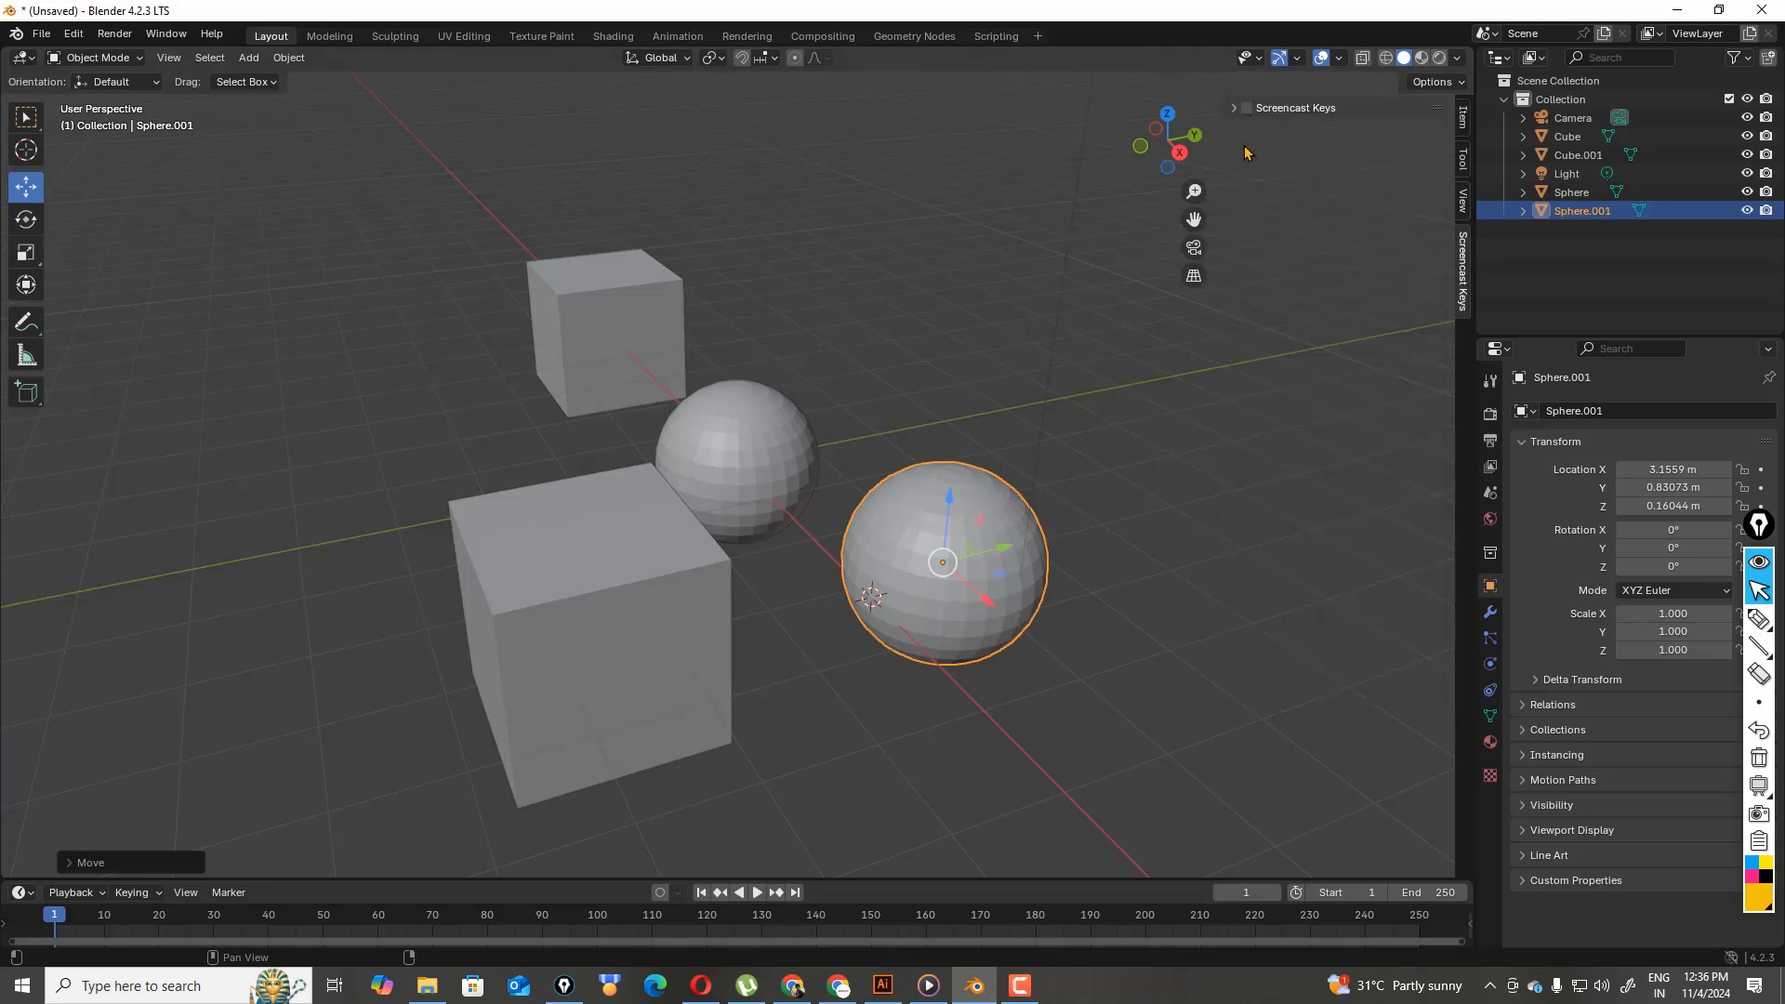
{"action": "left_click", "coordinate": [1247, 108]}
{"action": "left_click", "coordinate": [1234, 109]}
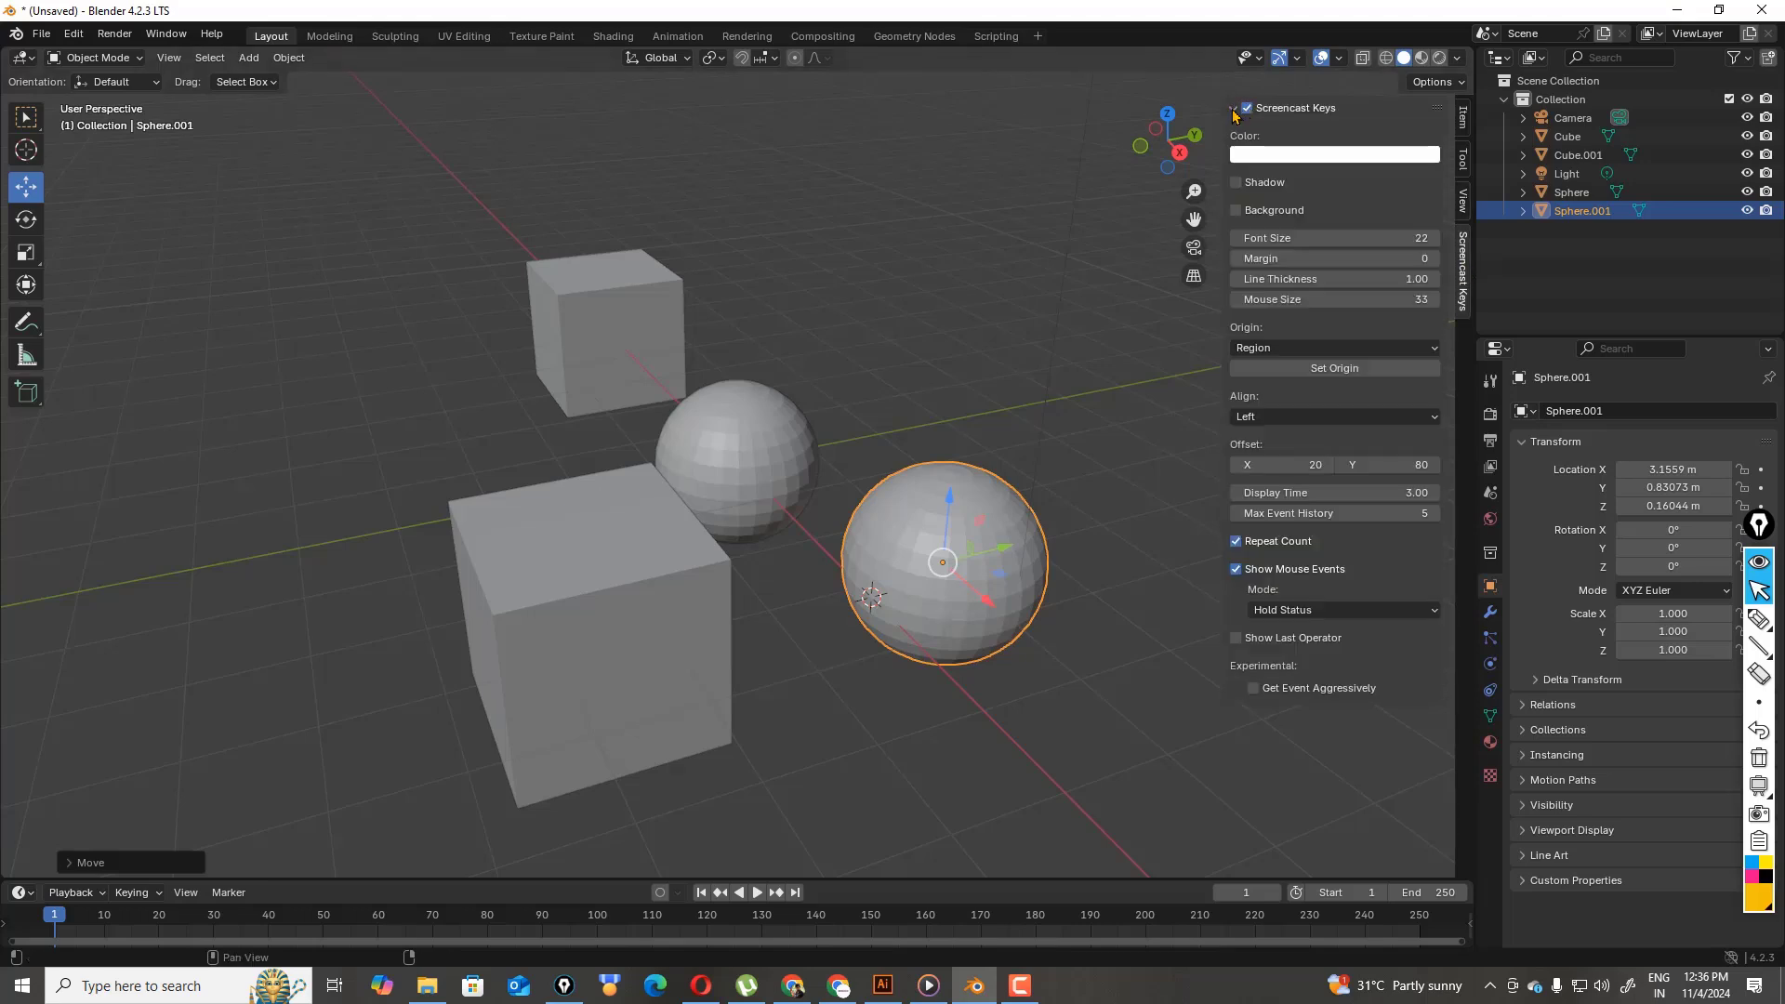
{"action": "left_click", "coordinate": [1234, 110]}
{"action": "key", "text": "n"}
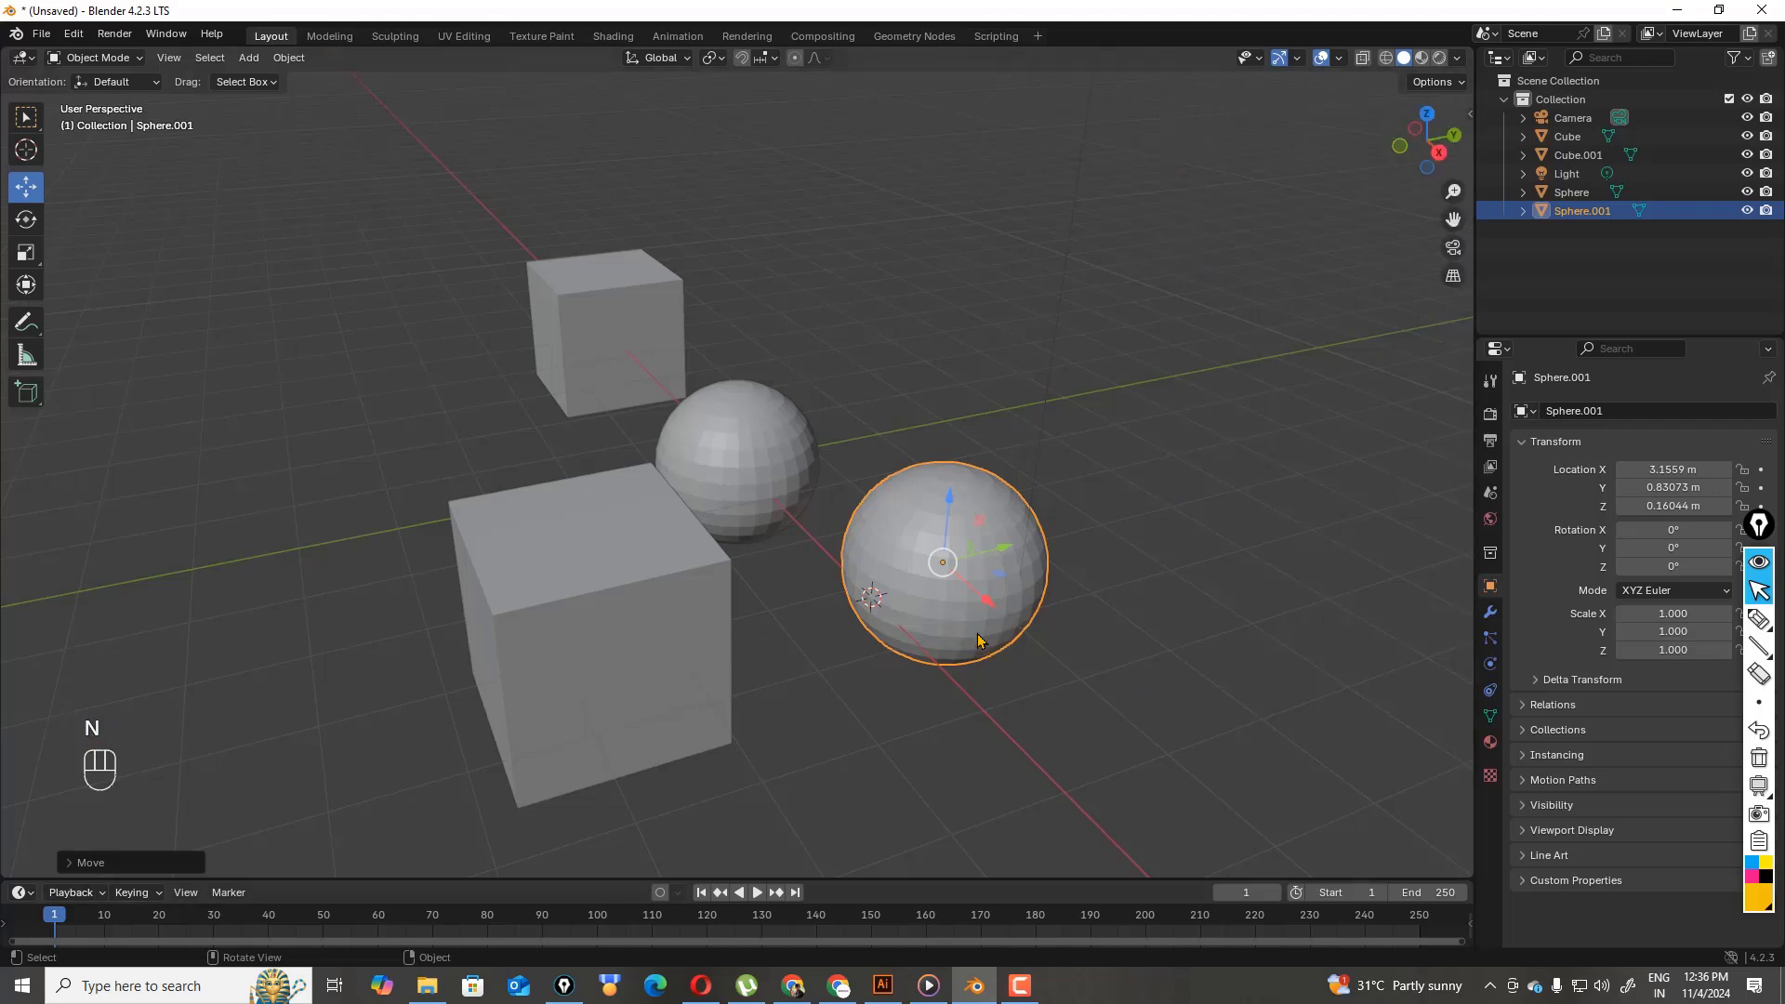
- Grab the new sphere freely to about X 3.3 m, Y 0.37 m, and move it along the global Z axis to about 0.18 m
{"action": "key", "text": "g"}
{"action": "key", "text": "h"}
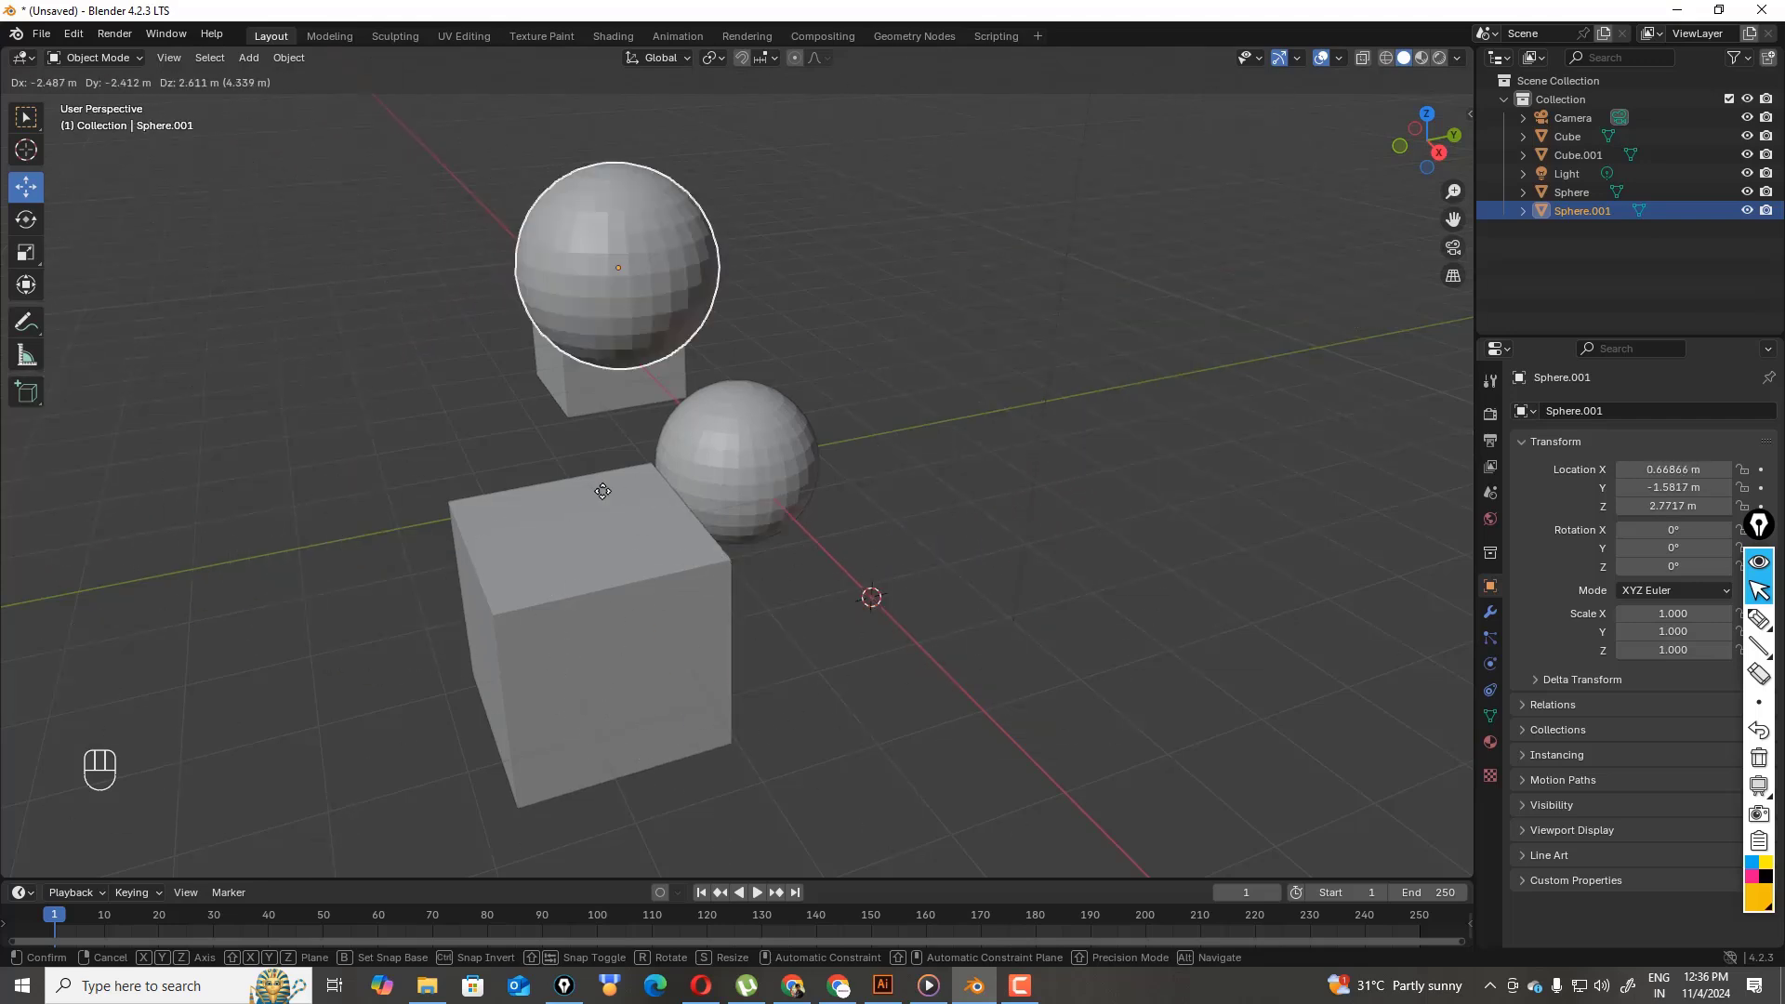
{"action": "left_click", "coordinate": [941, 714]}
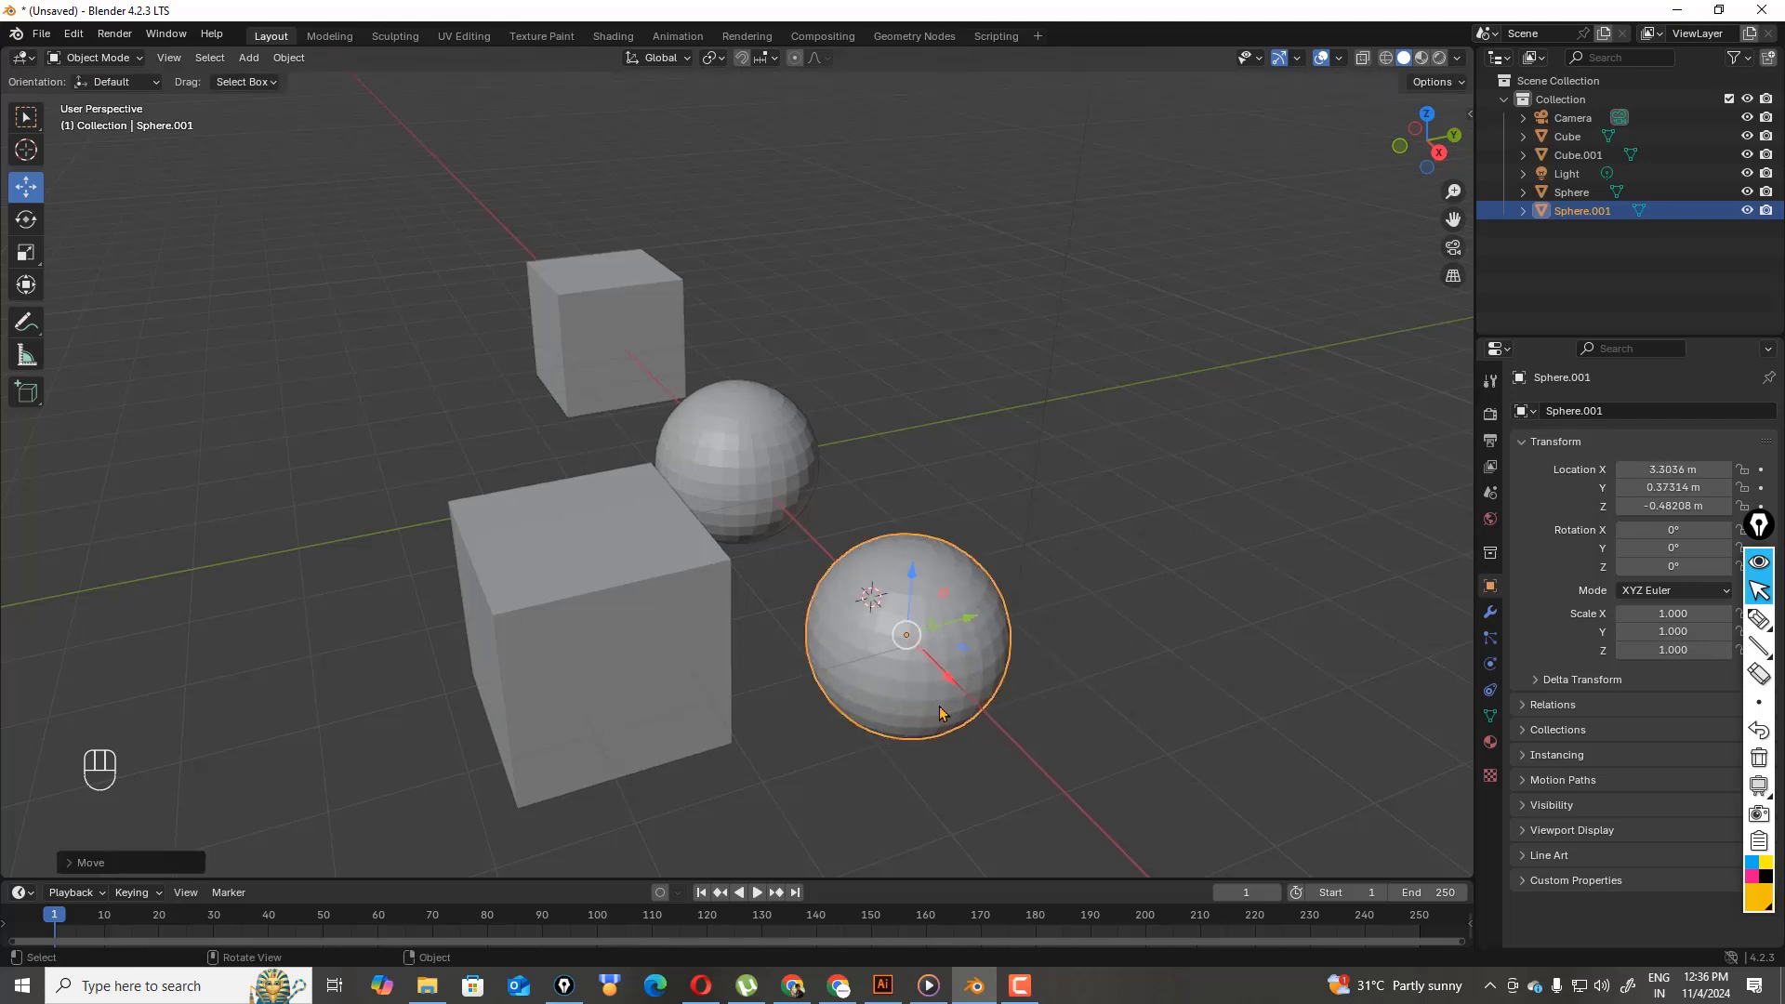
{"action": "key", "text": "g"}
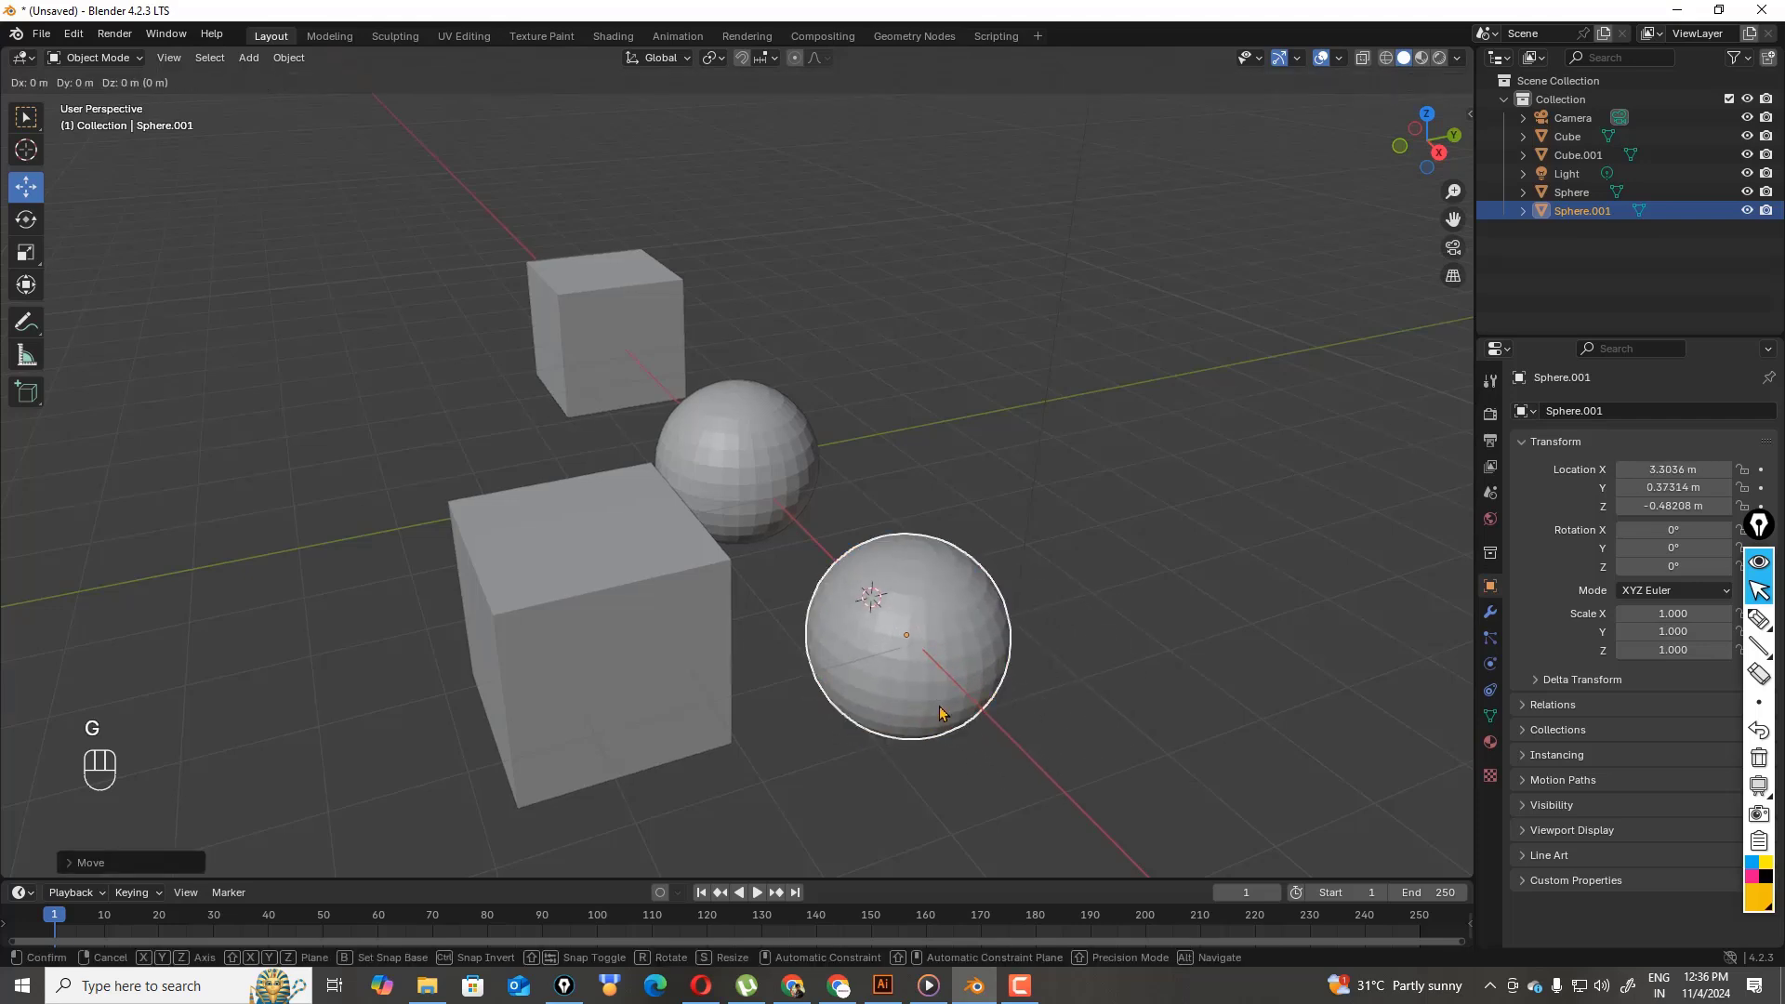
{"action": "key", "text": "z"}
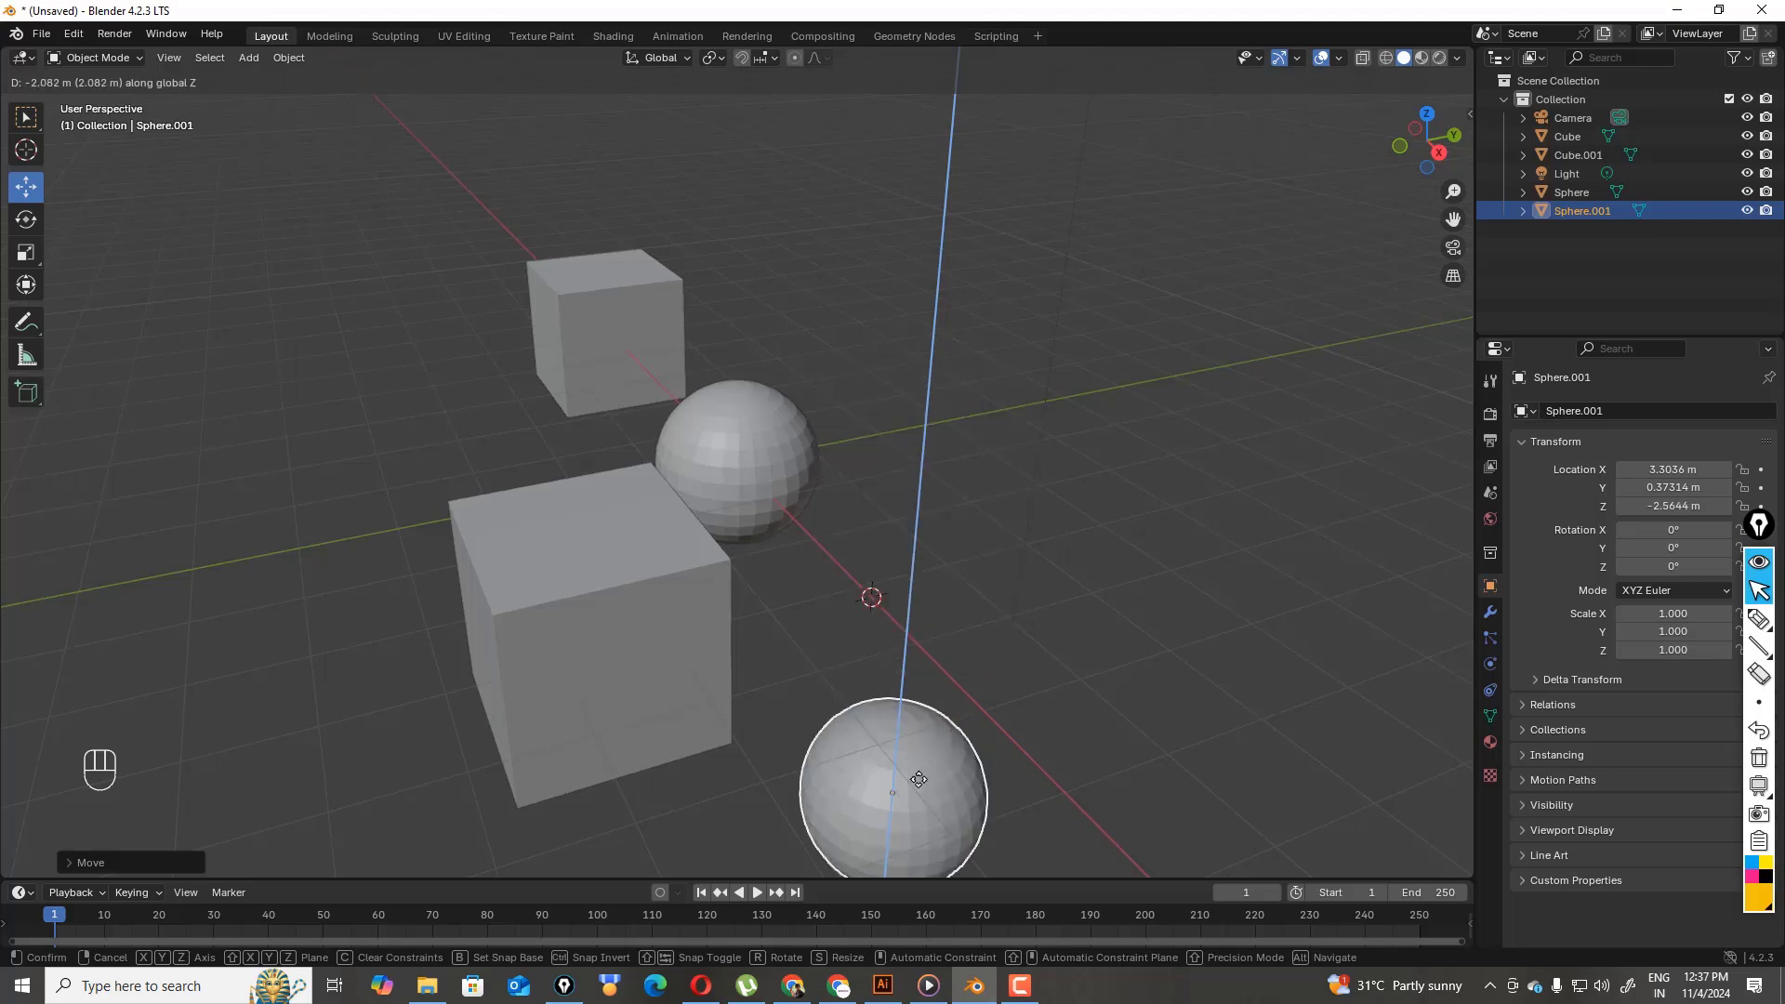
{"action": "left_click", "coordinate": [919, 662]}
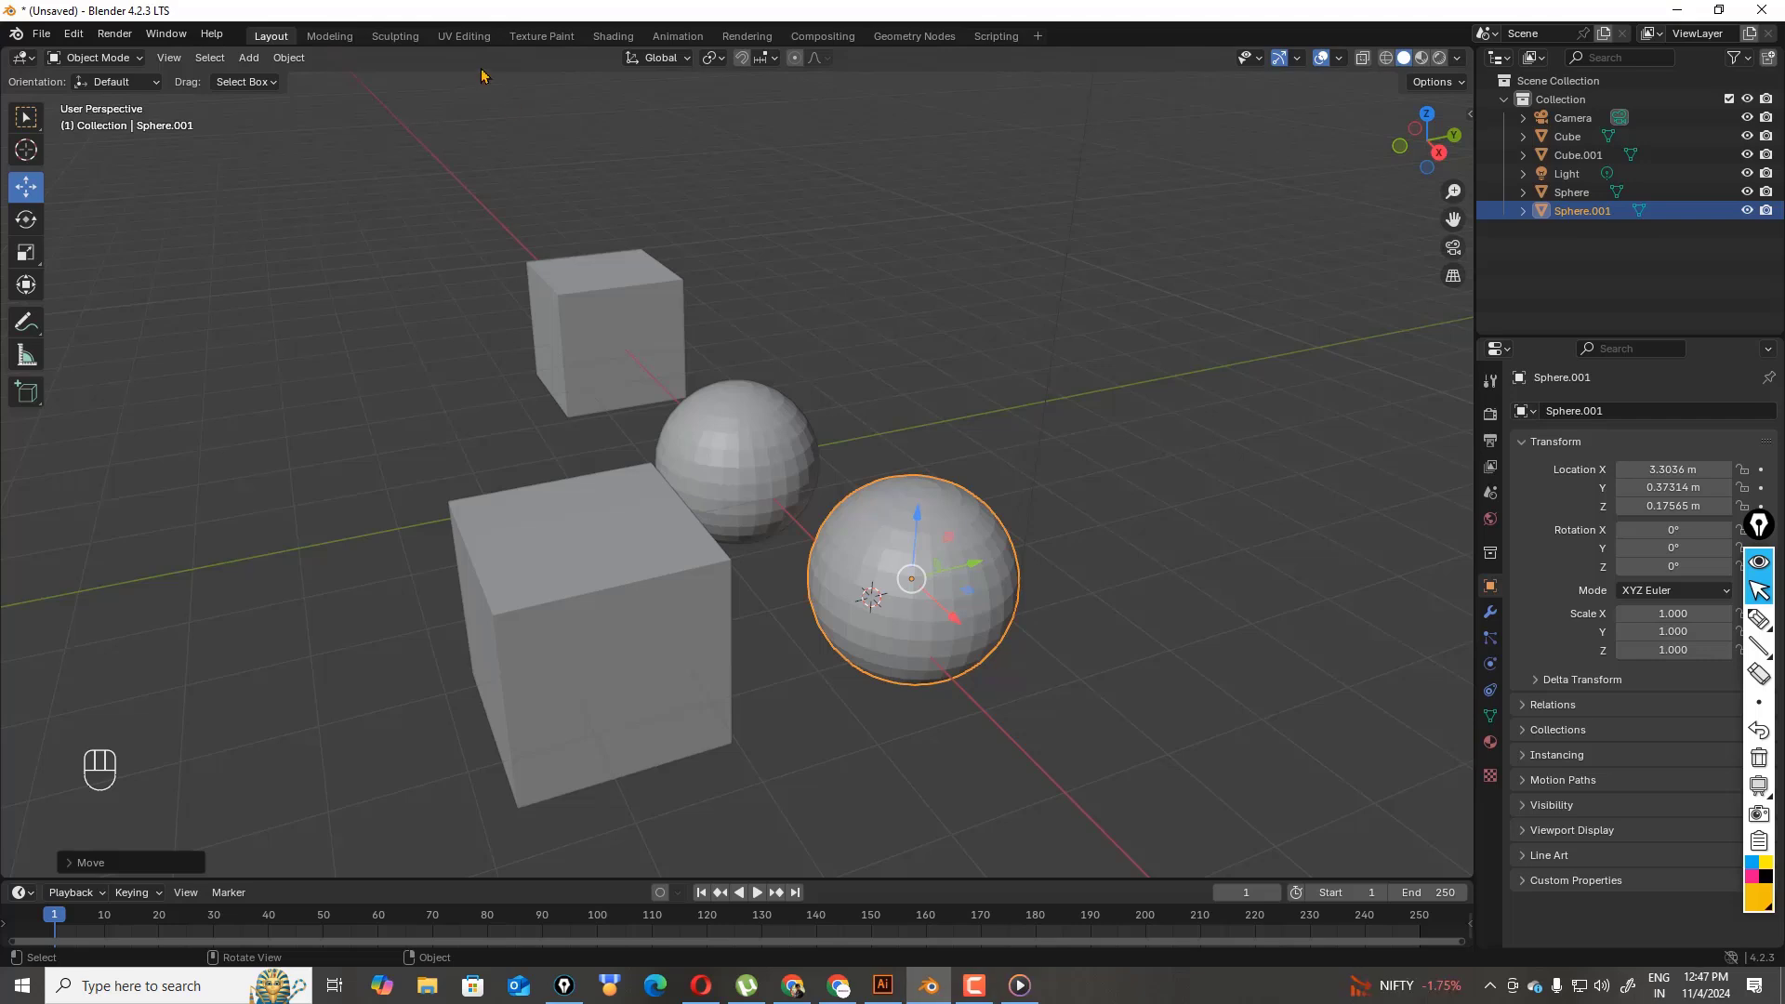
- Switch the selected sphere from Object Mode to Edit Mode
{"action": "left_click", "coordinate": [139, 57]}
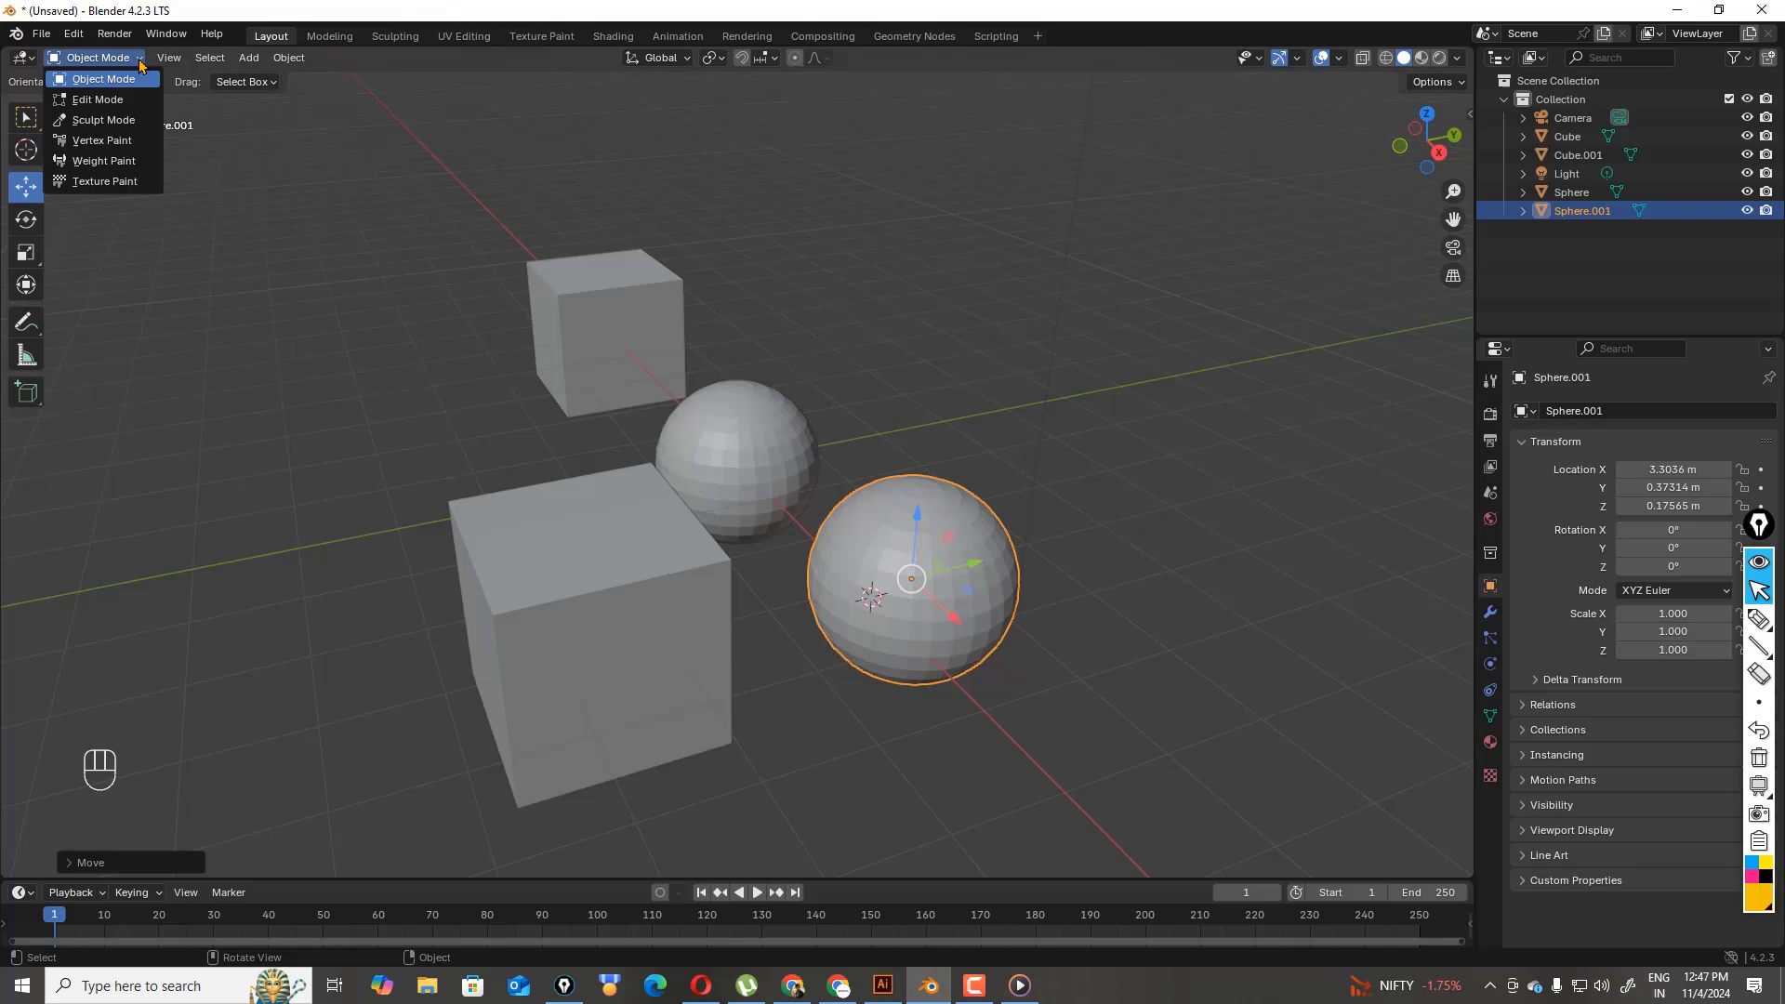
{"action": "left_click", "coordinate": [97, 99]}
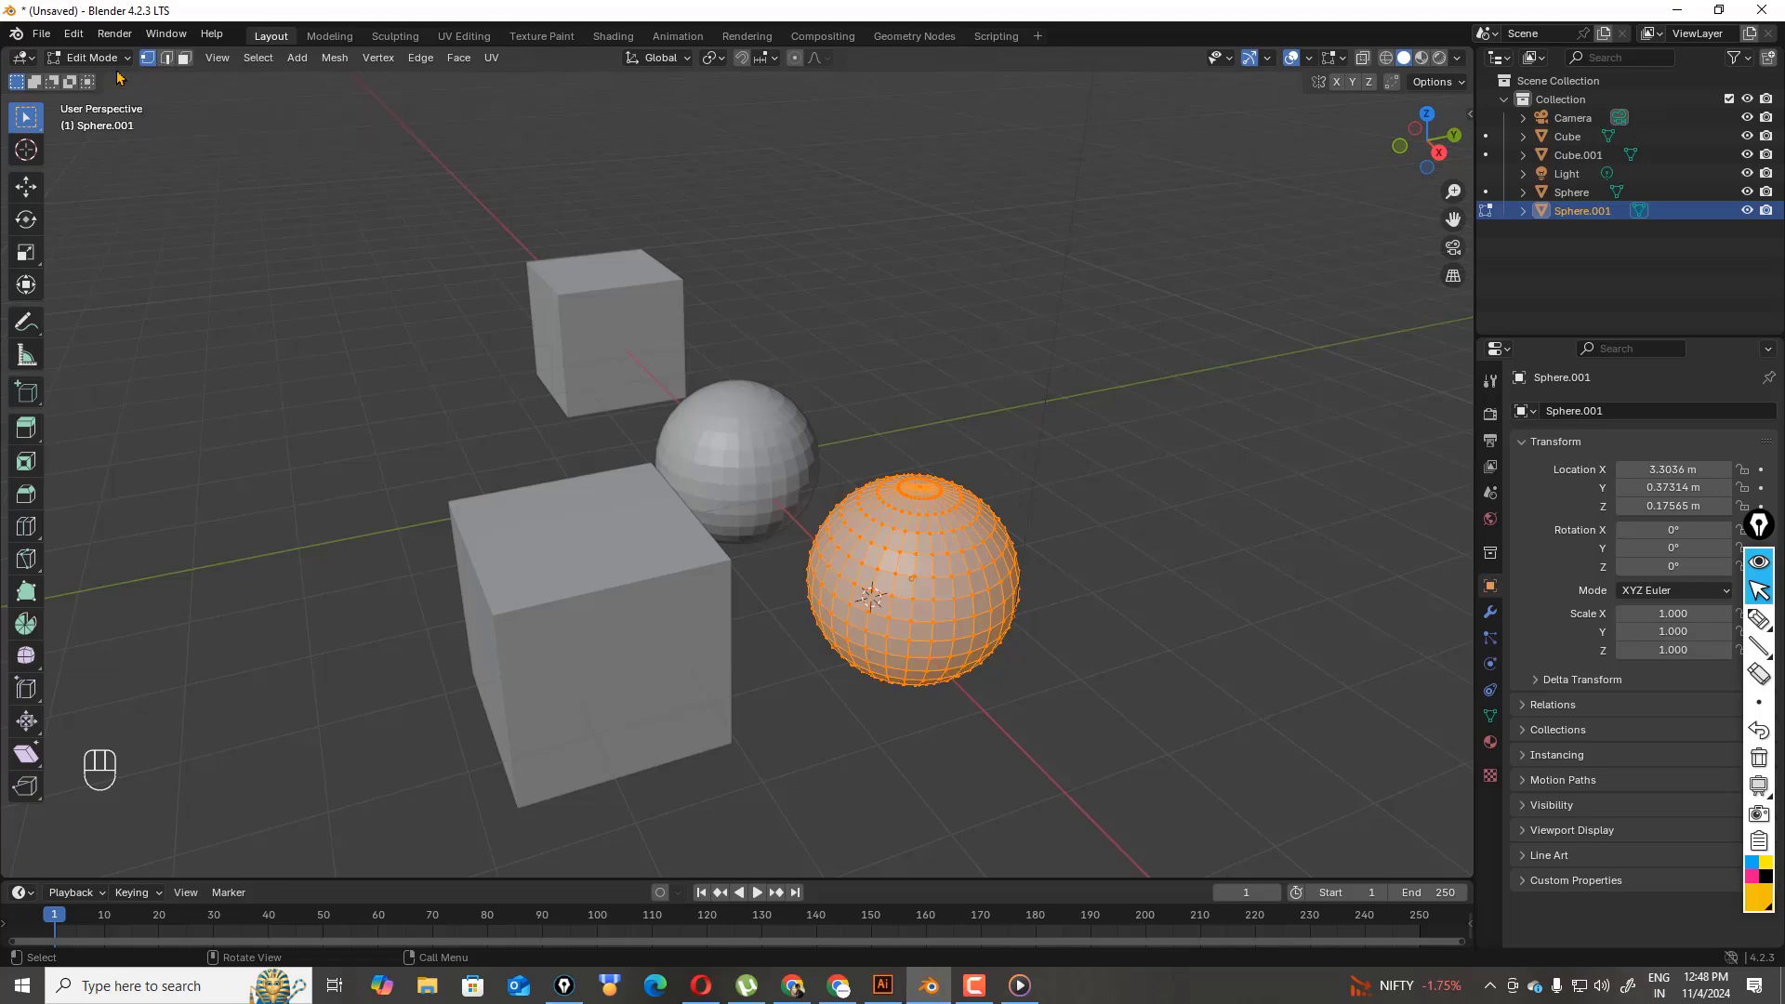
- Switch the sphere's mesh selection to edge select mode and back to vertex select mode
{"action": "left_click", "coordinate": [168, 59]}
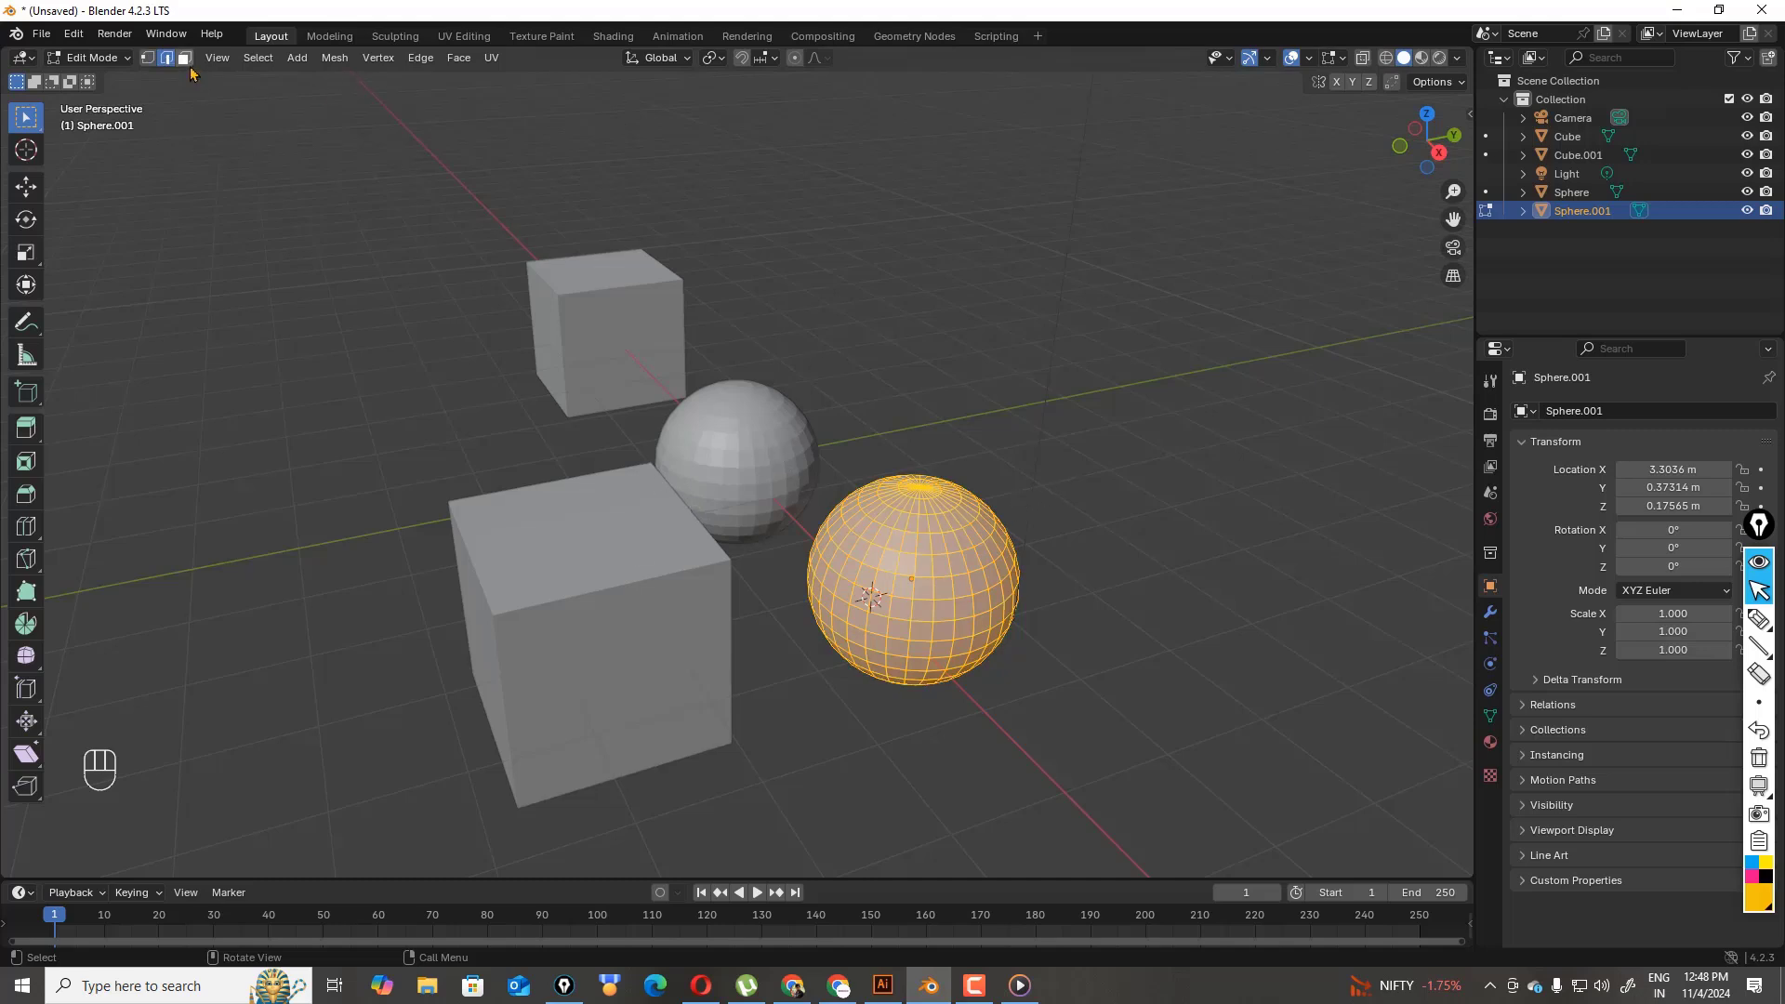
{"action": "left_click", "coordinate": [147, 58]}
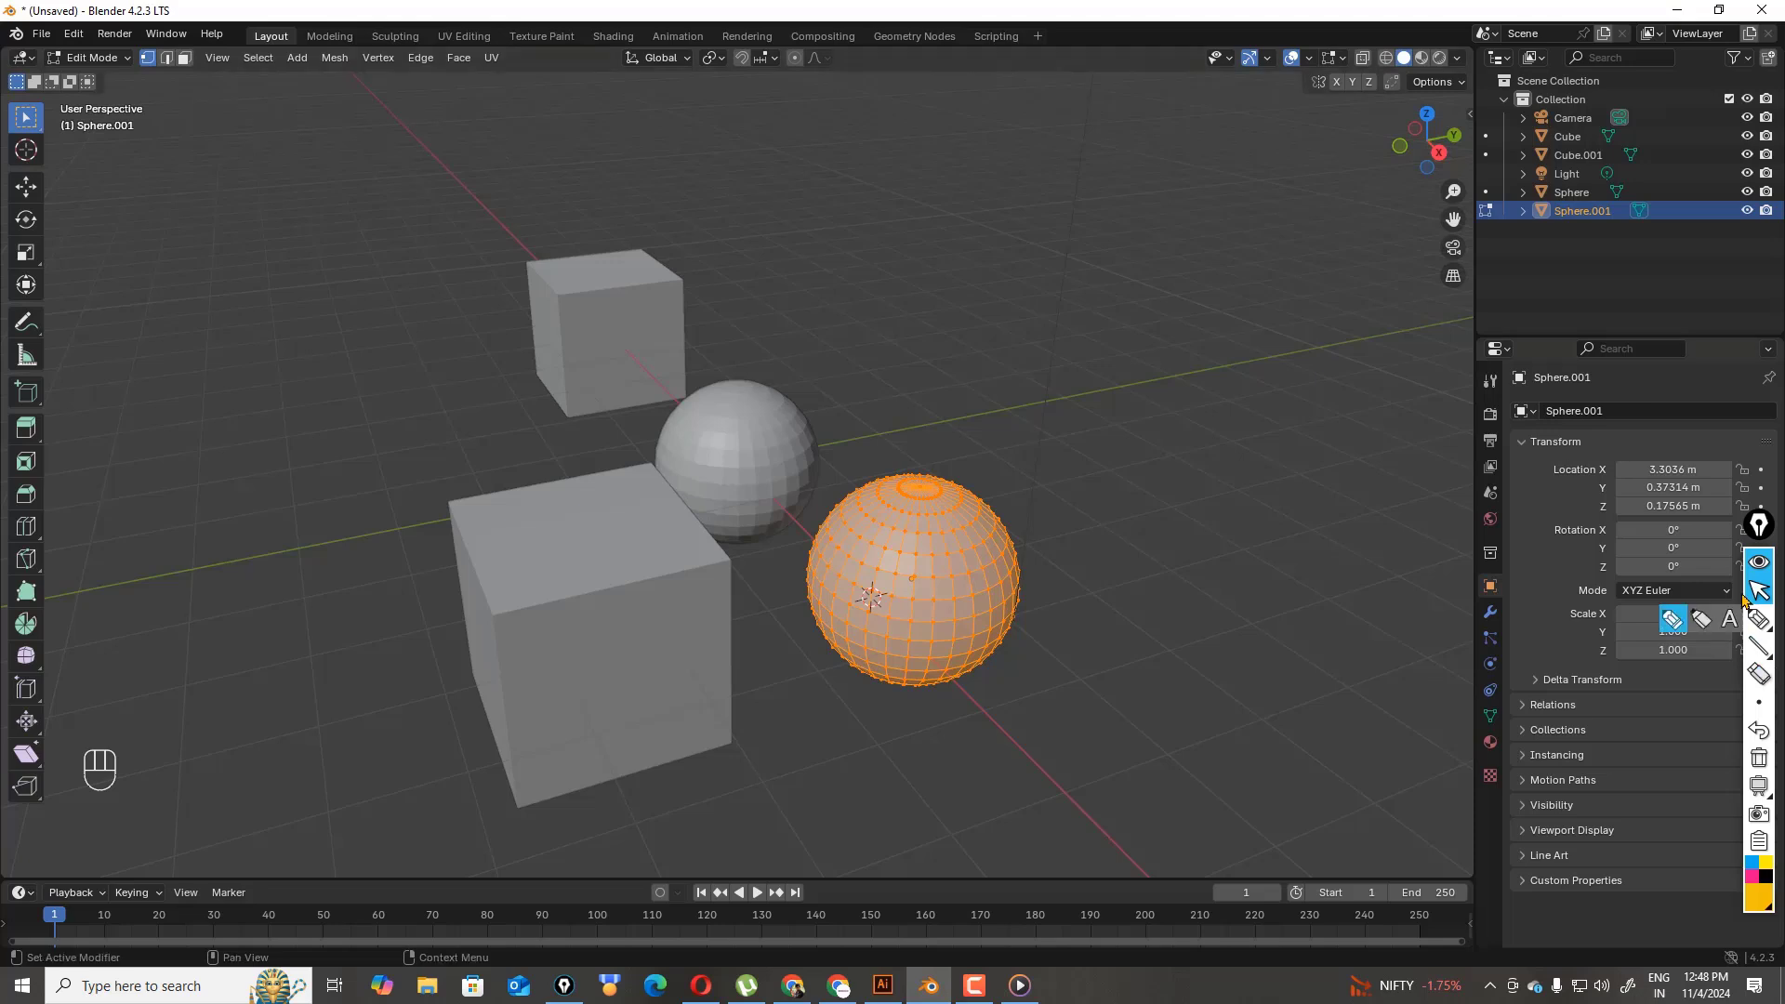
- Underline the vertex, edge and face select options with the screen annotation pen, clear the stroke and return to the normal pointer
{"action": "left_click", "coordinate": [1758, 618]}
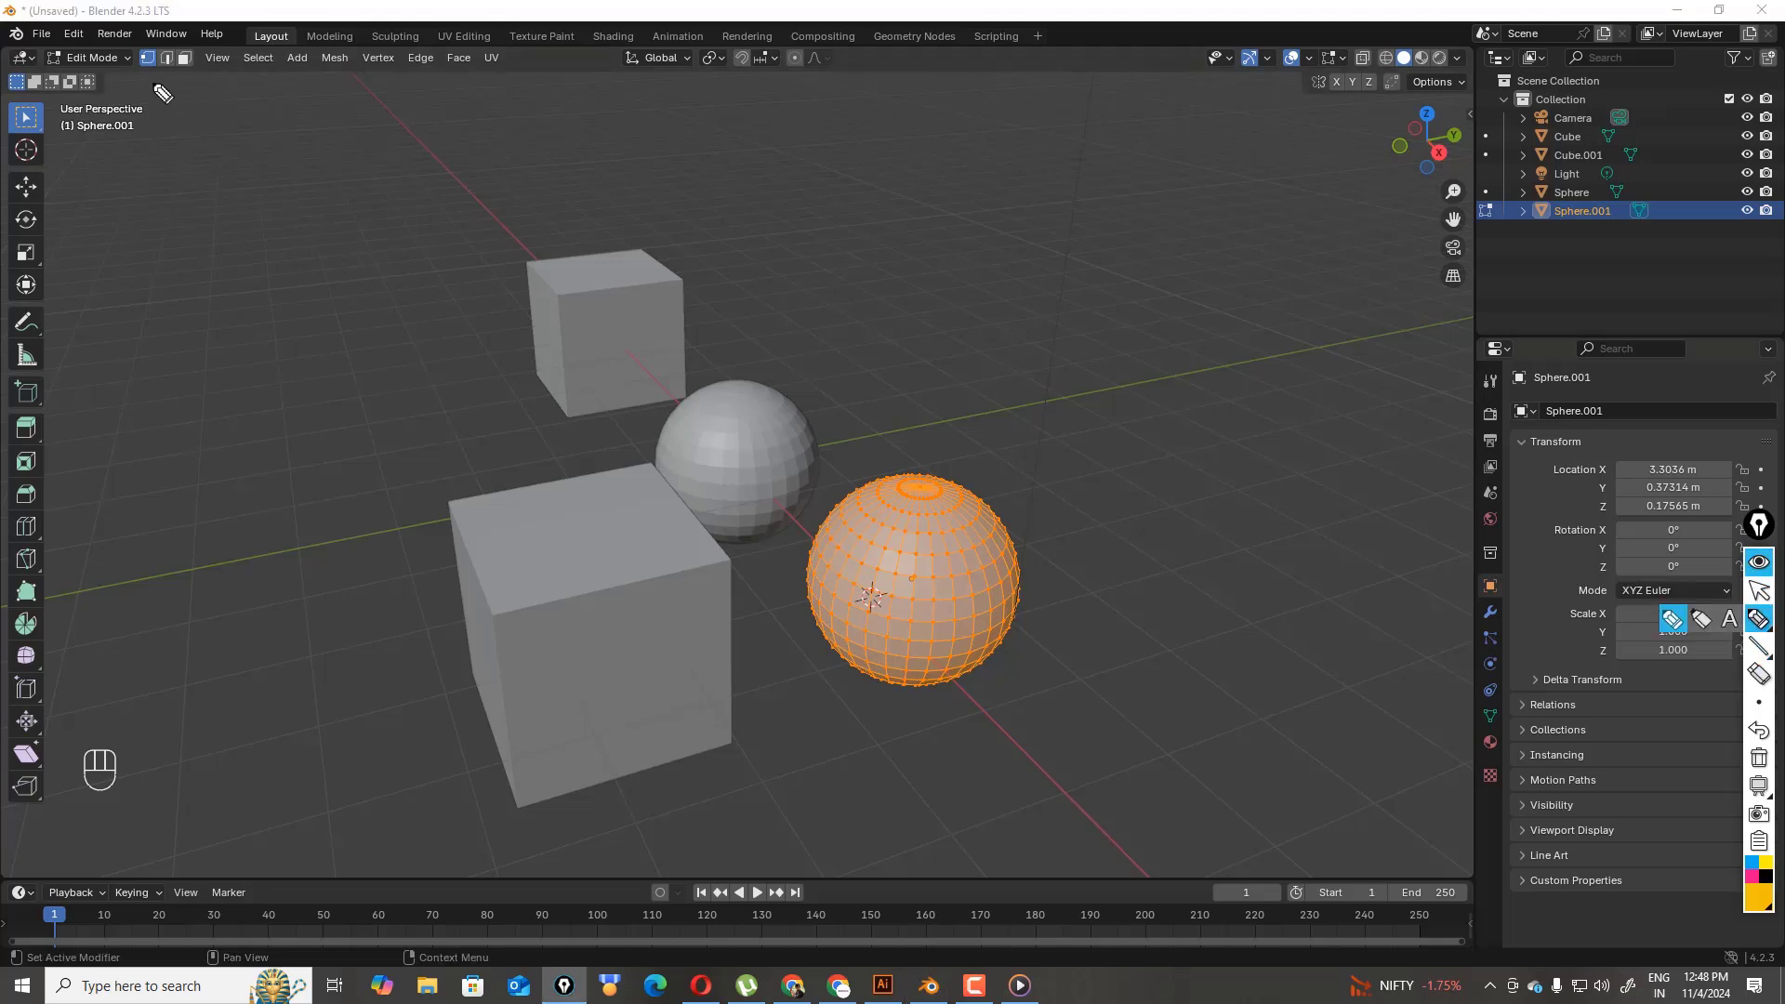
{"action": "left_click_drag", "start_coordinate": [165, 78], "coordinate": [202, 78]}
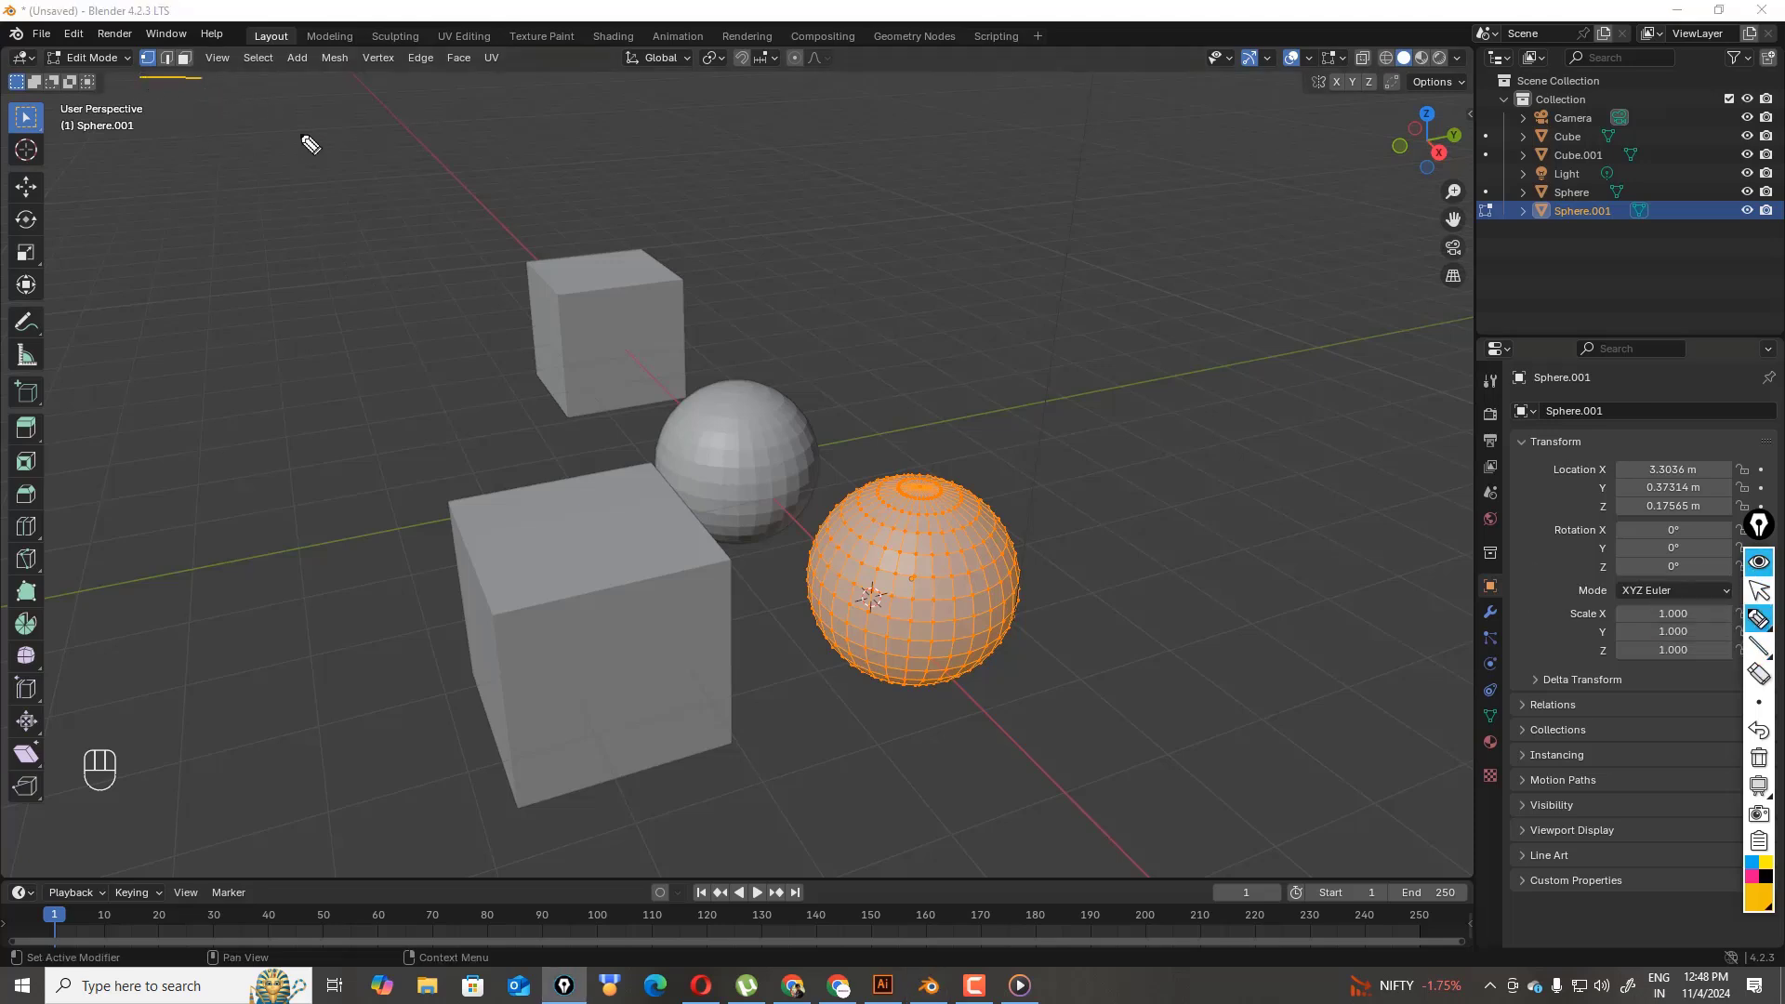
{"action": "mouse_move", "coordinate": [1772, 719]}
{"action": "left_click", "coordinate": [1762, 593]}
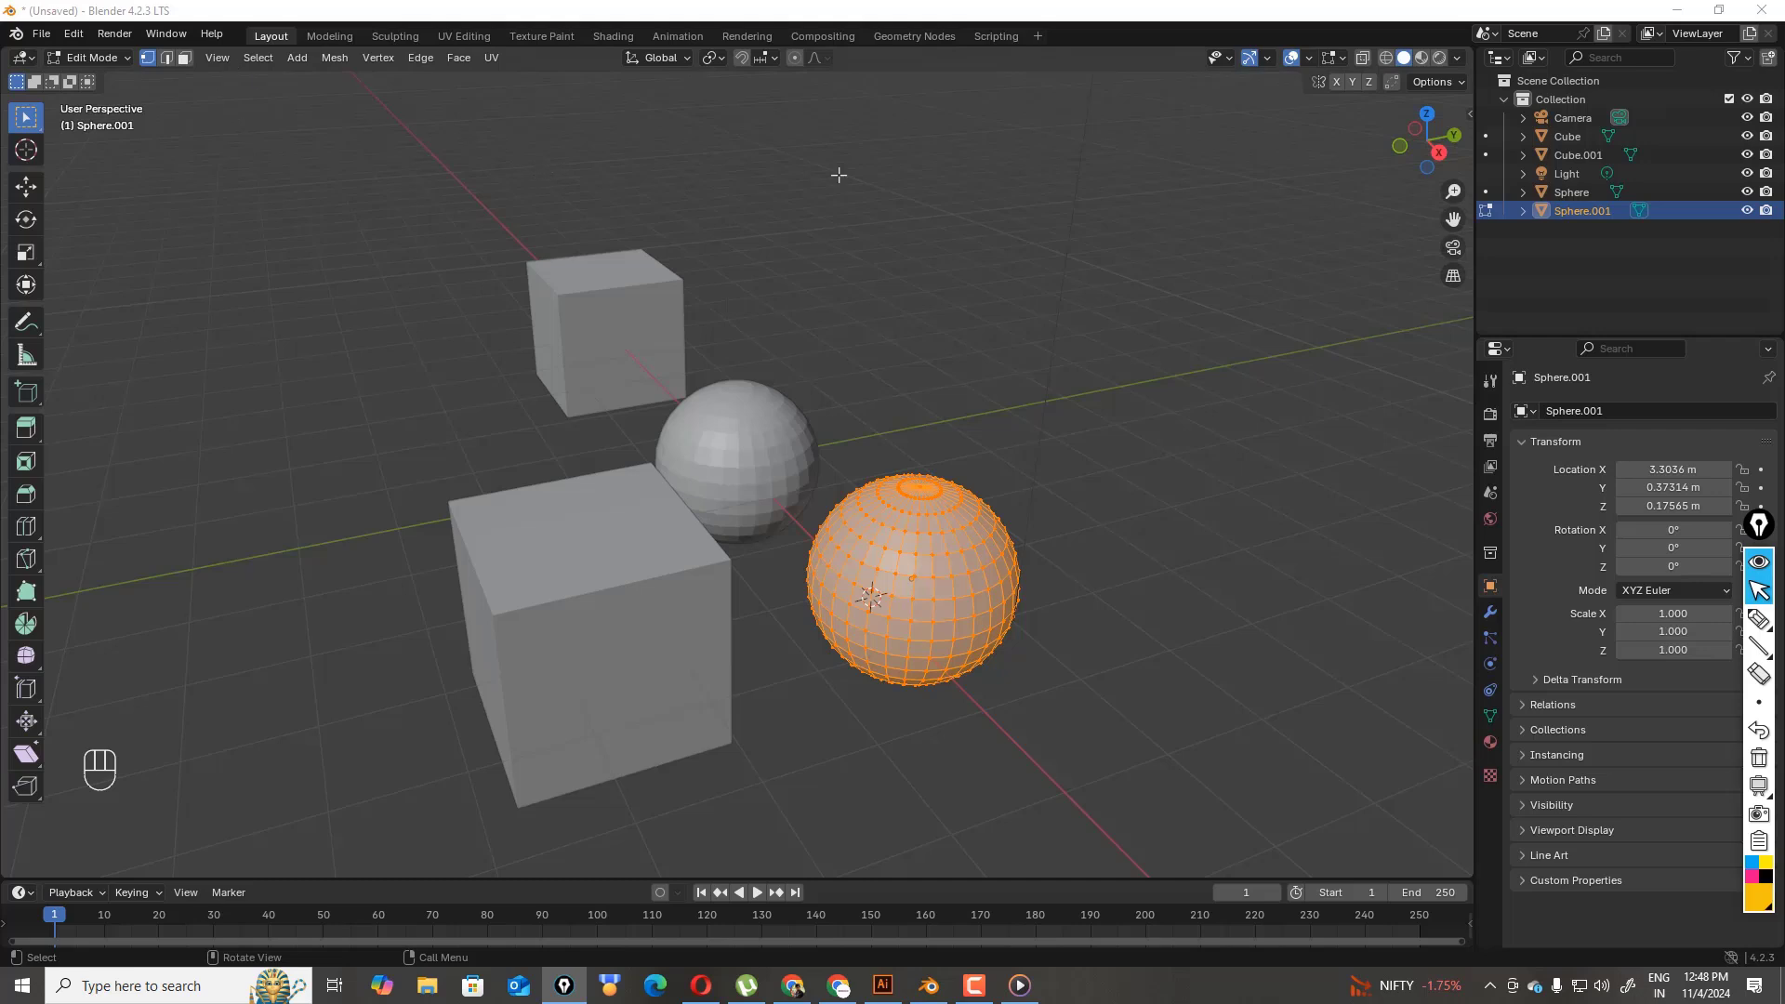
- Box-select most of the sphere's vertices and clear the selection again
{"action": "left_click", "coordinate": [20, 133]}
{"action": "left_click_drag", "start_coordinate": [837, 395], "coordinate": [1084, 761]}
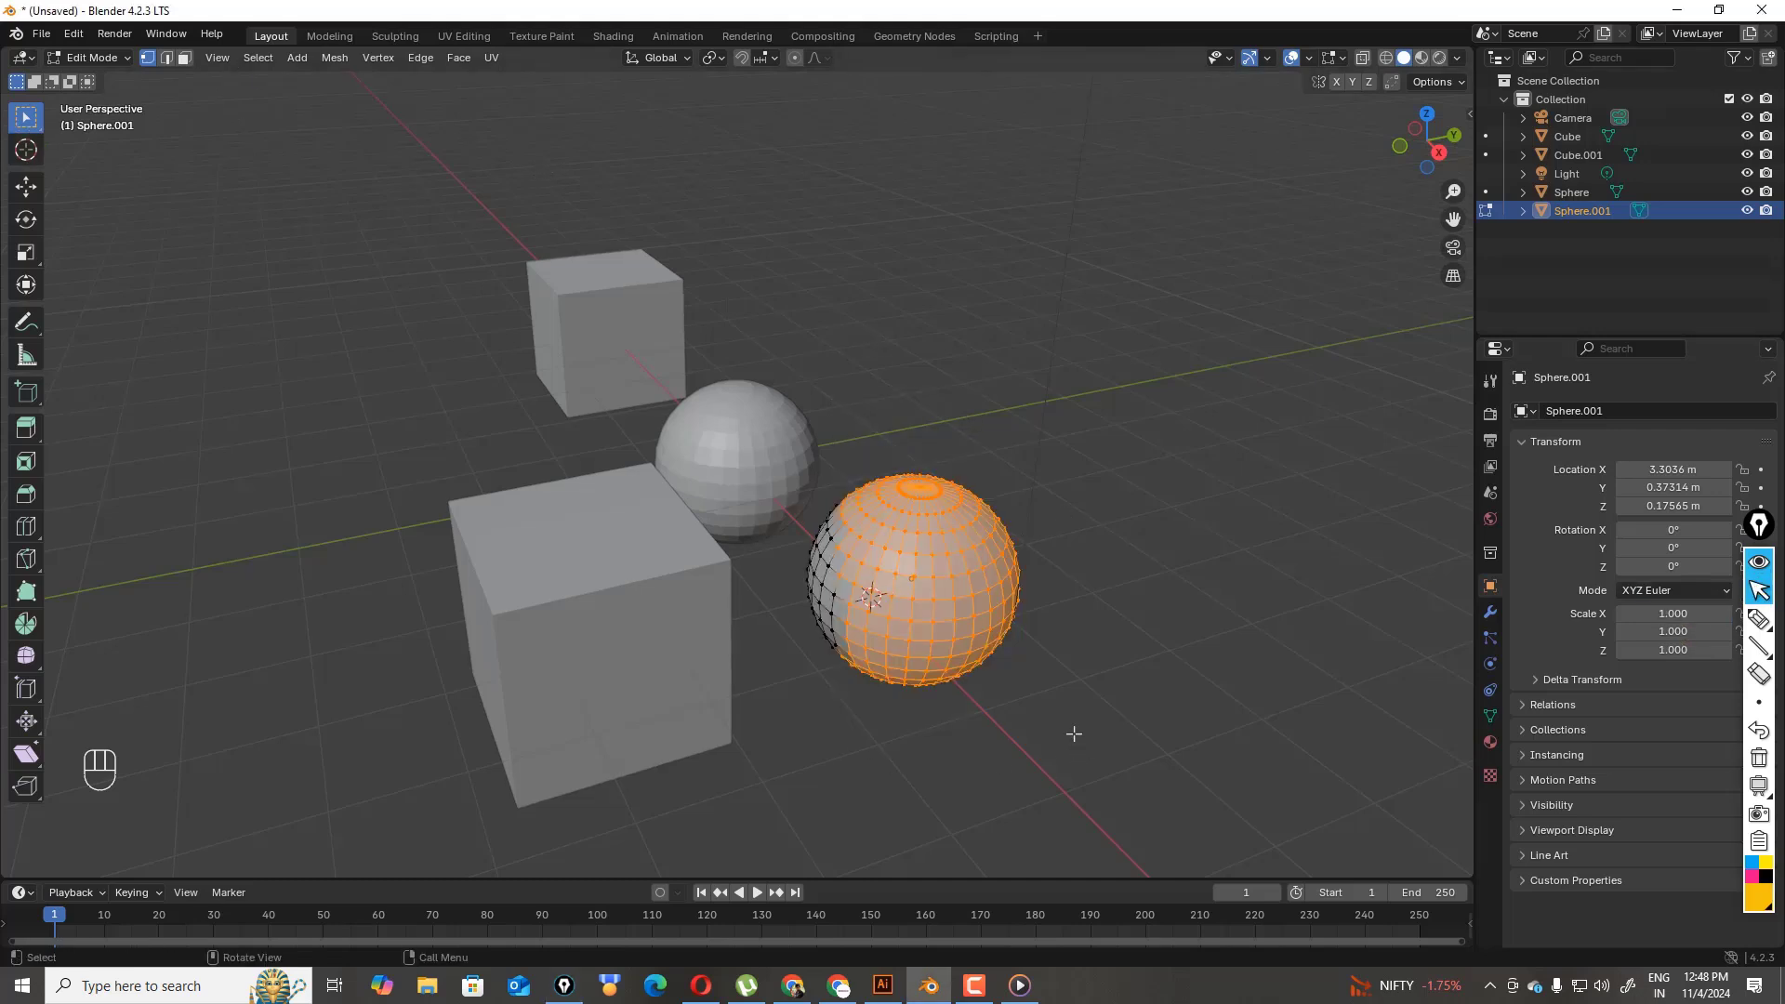
{"action": "left_click", "coordinate": [1089, 592]}
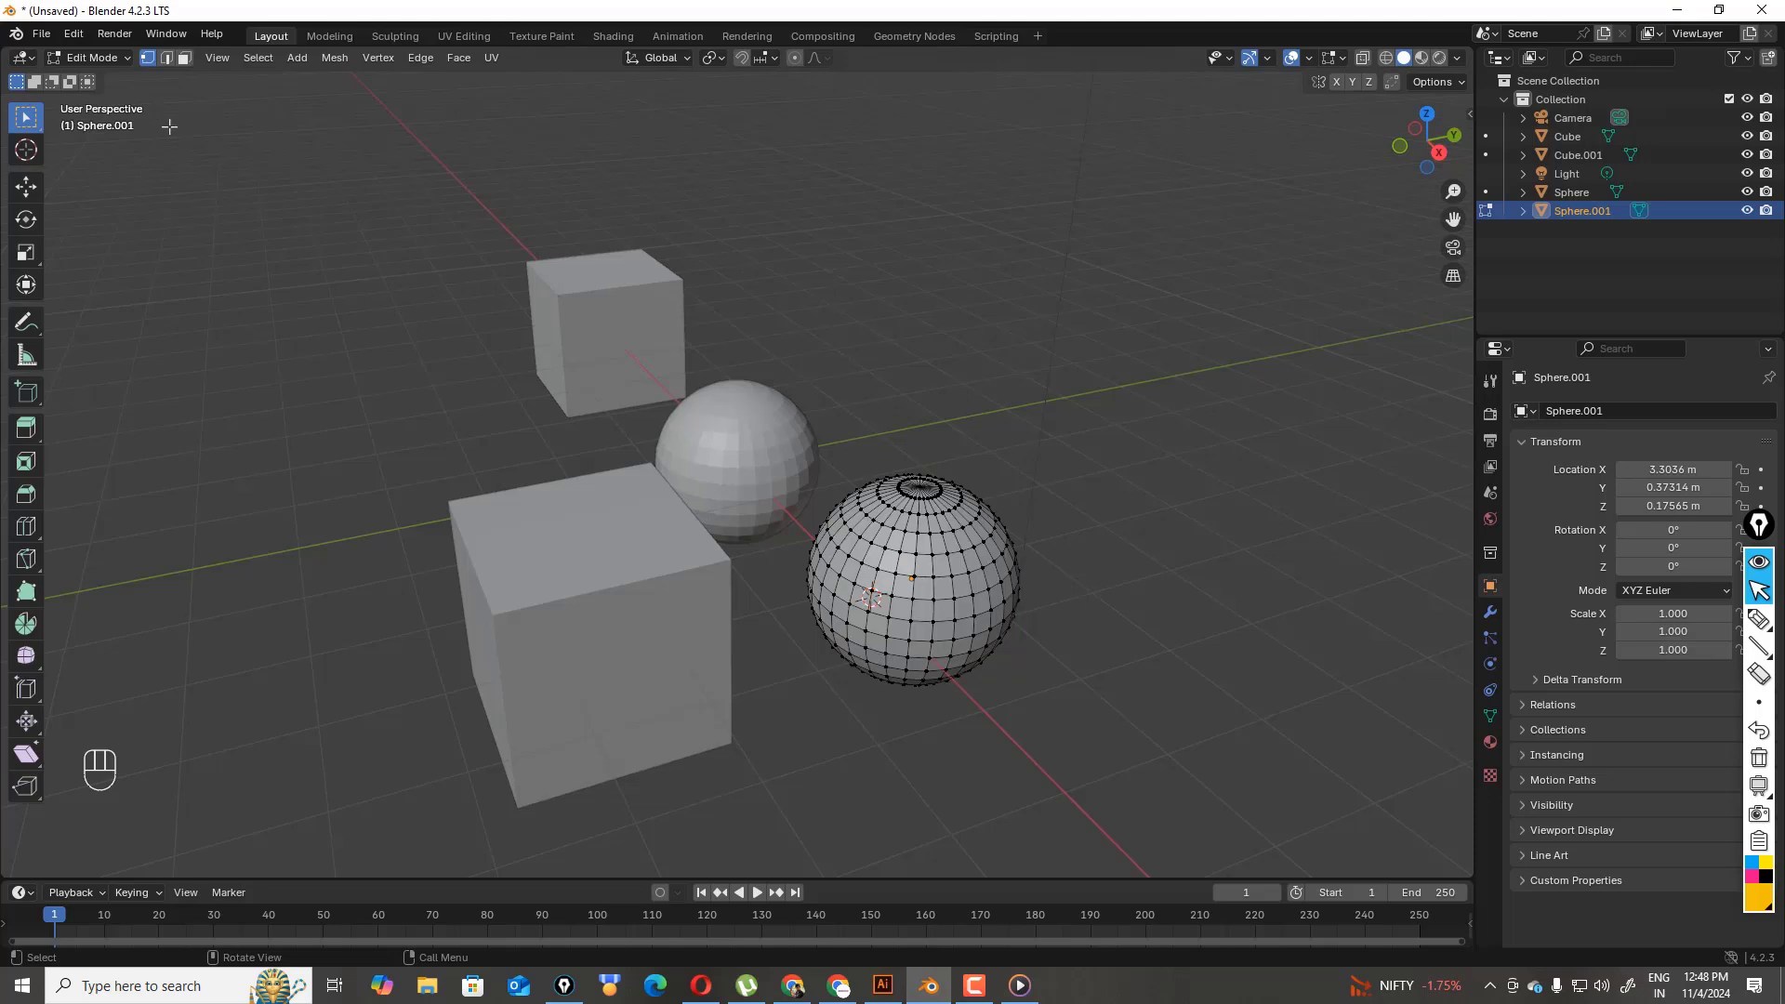
- Return to Object Mode and delete the edited sphere together with the light
{"action": "left_click", "coordinate": [98, 58]}
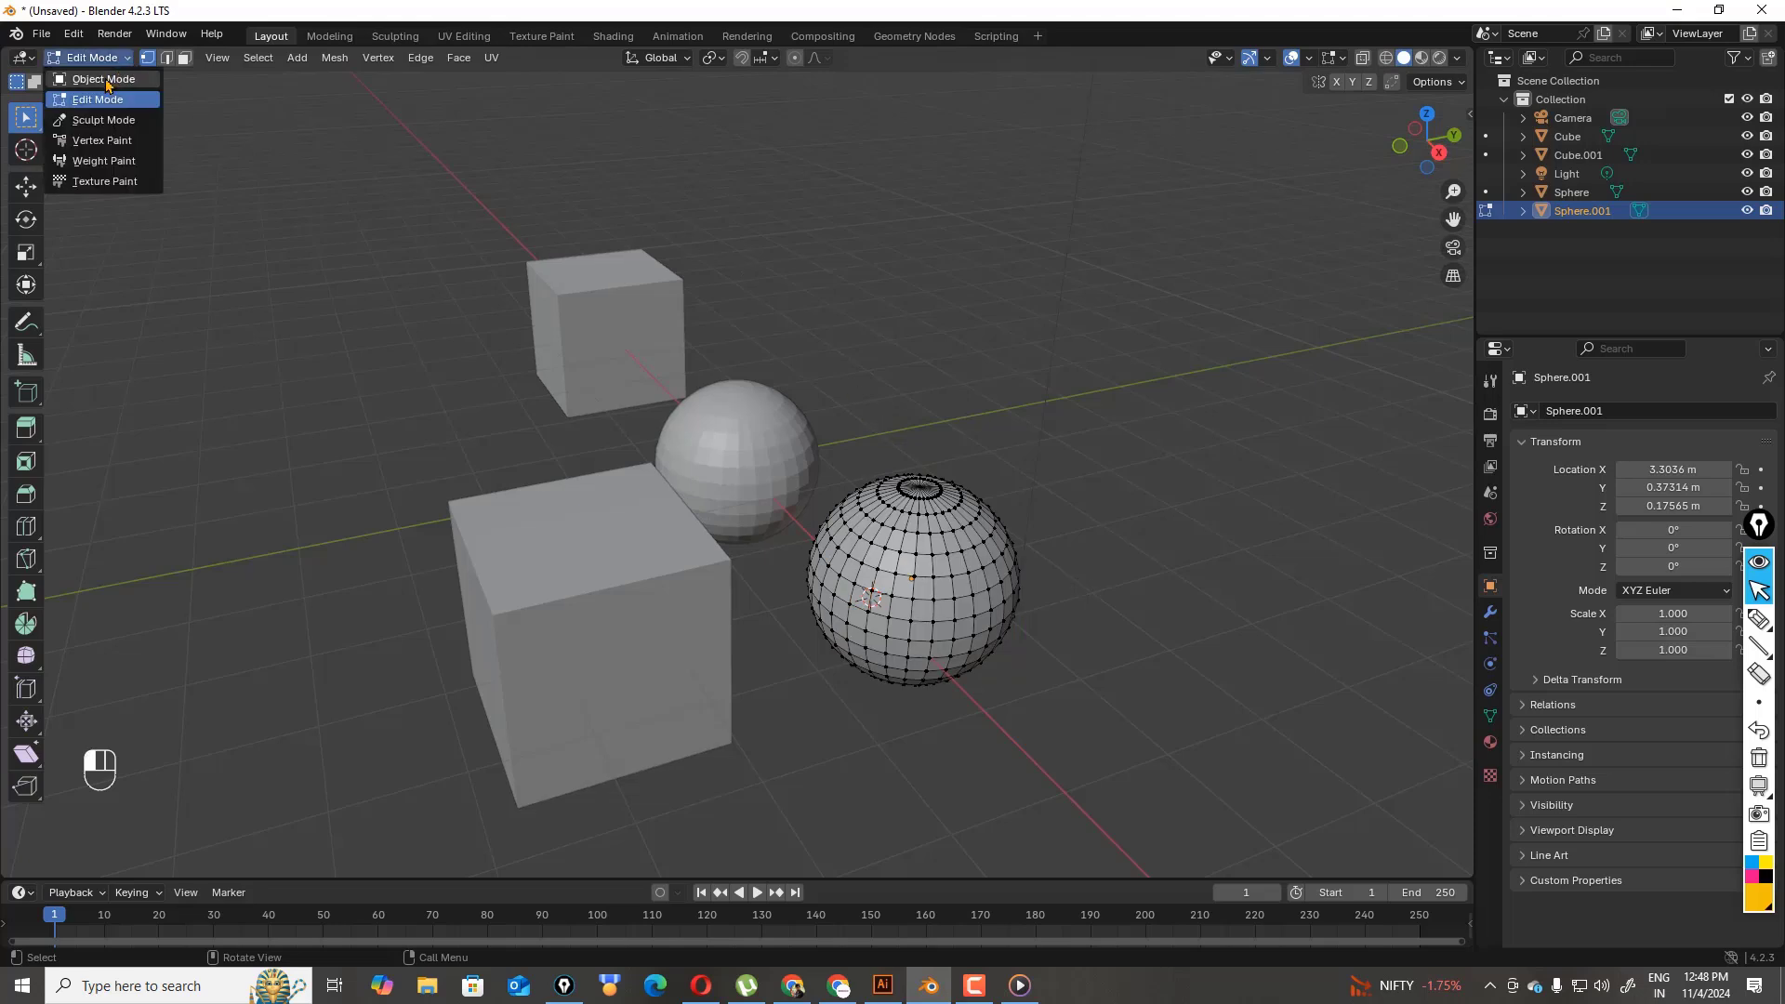
{"action": "left_click", "coordinate": [106, 82]}
{"action": "left_click", "coordinate": [991, 411]}
{"action": "left_click_drag", "start_coordinate": [852, 455], "coordinate": [1057, 686]}
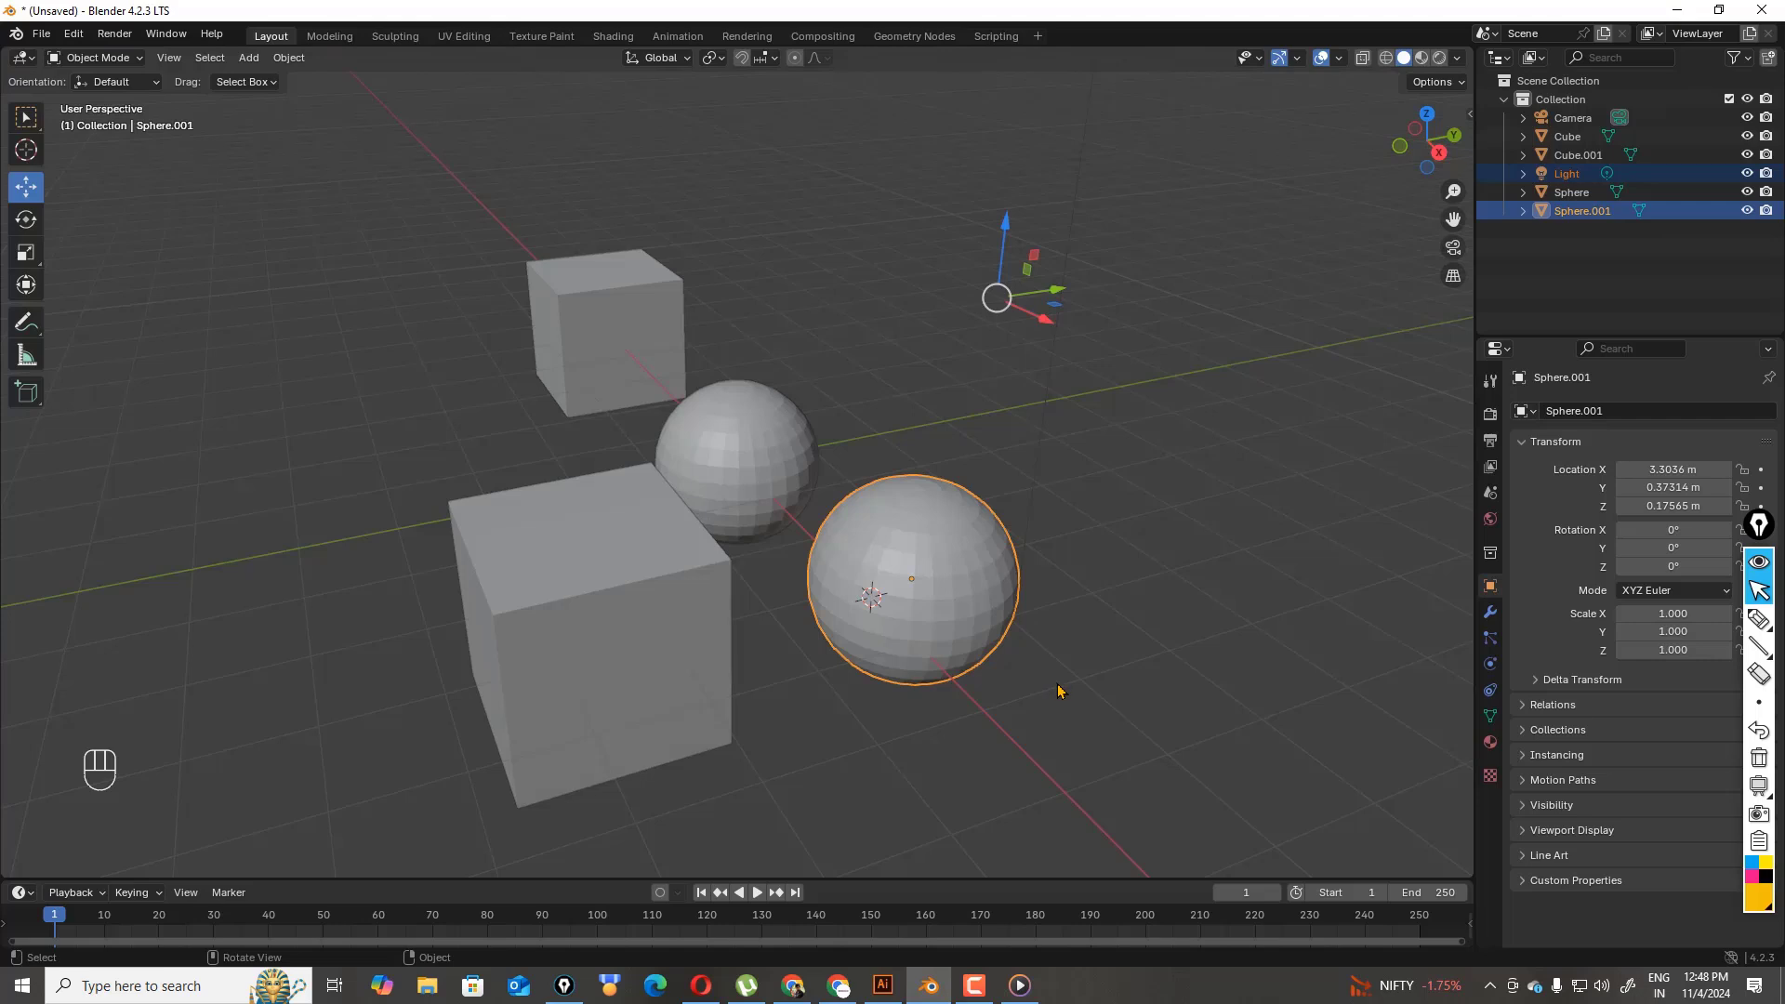
{"action": "key", "text": "Delete"}
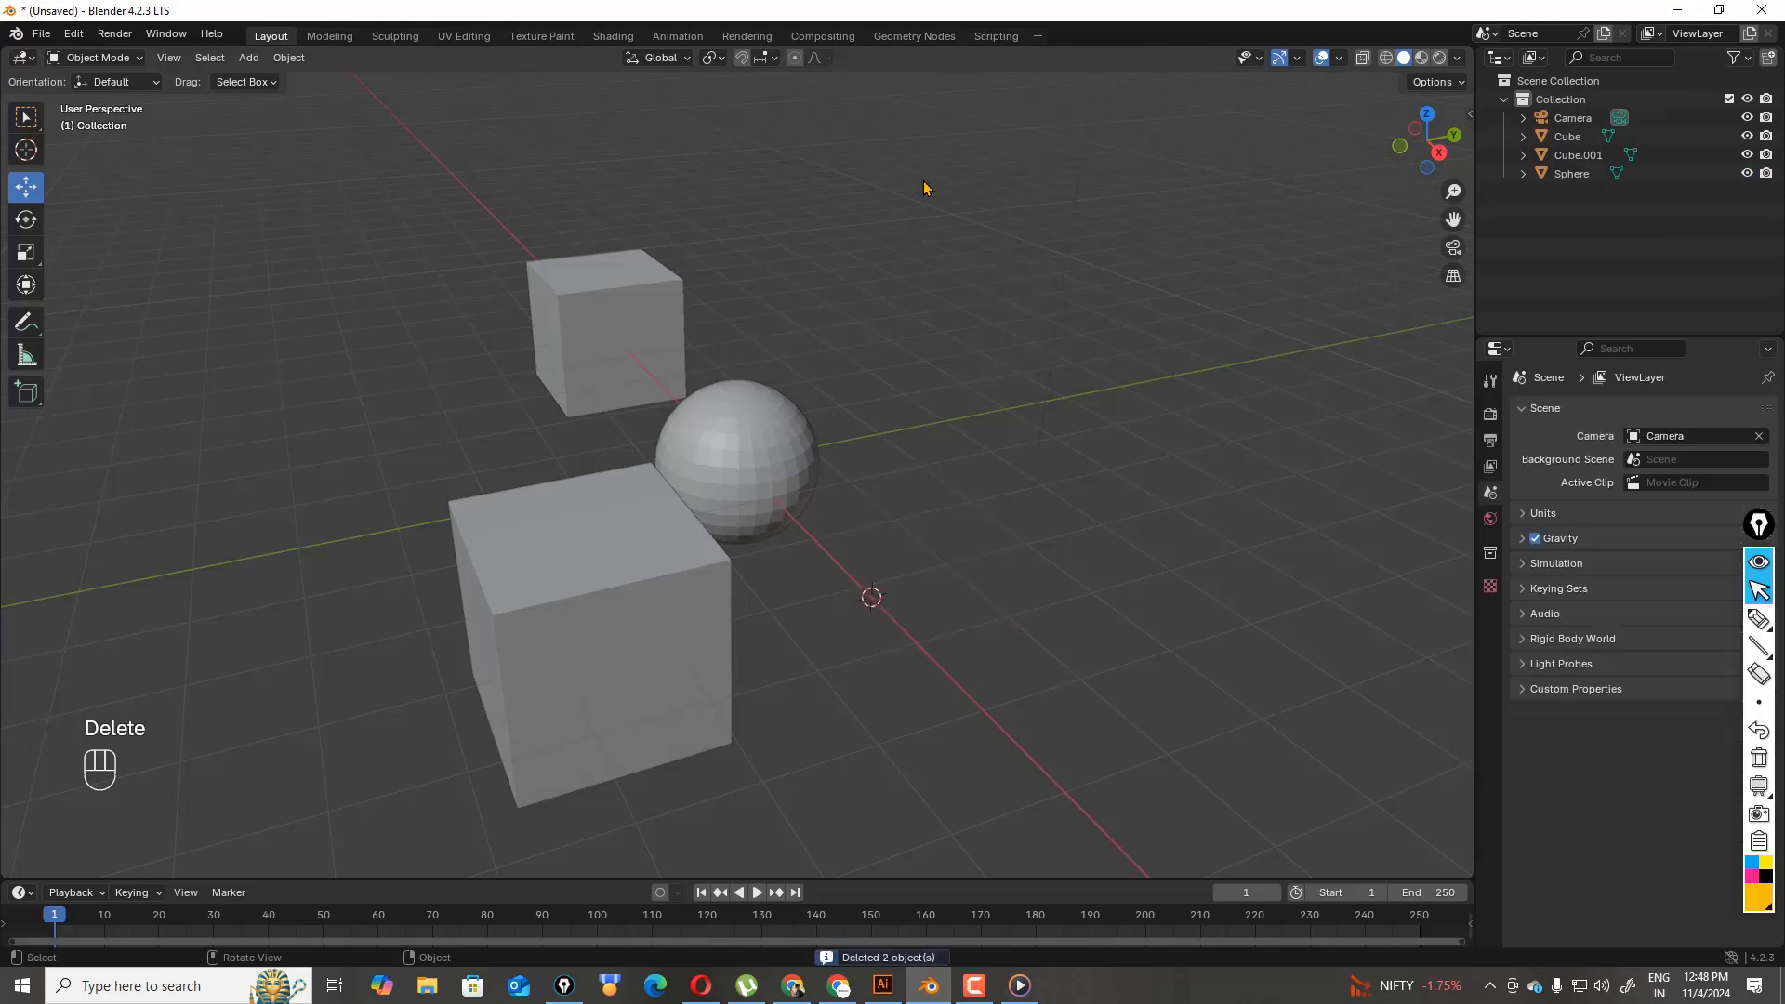
- Delete the remaining sphere at the world origin and the farther cube behind it
{"action": "left_click", "coordinate": [794, 448]}
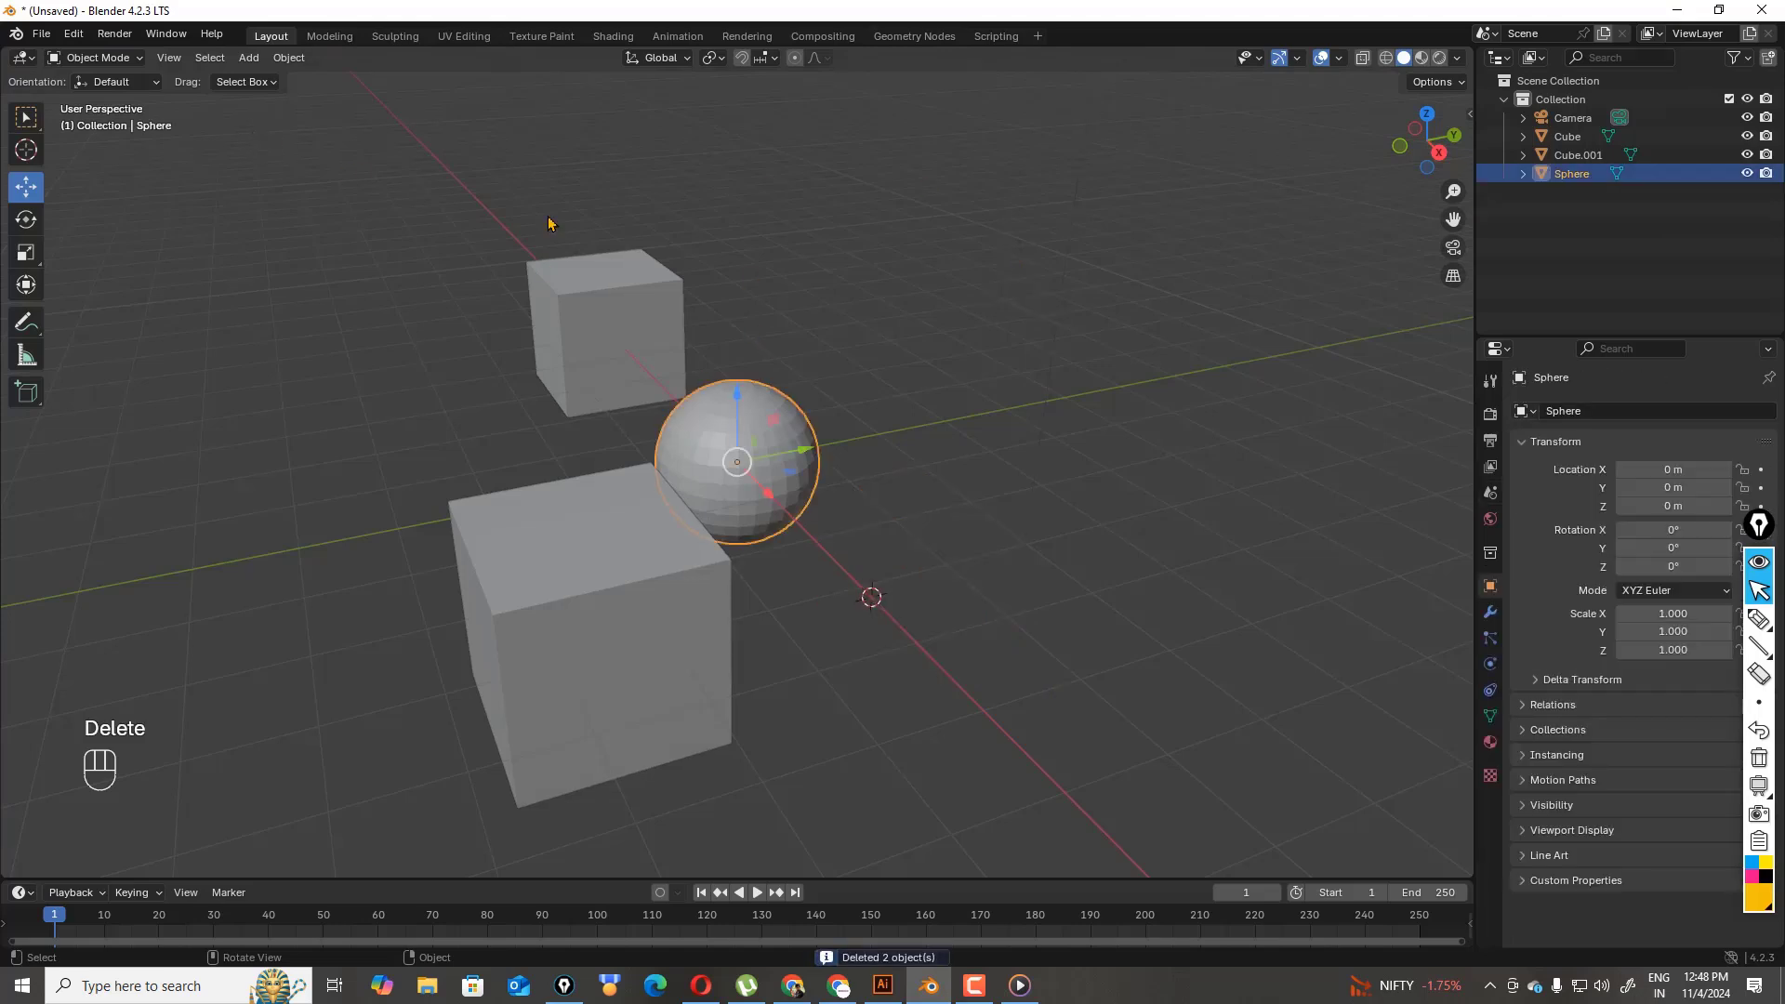
{"action": "key", "text": "Delete"}
{"action": "left_click", "coordinate": [575, 328]}
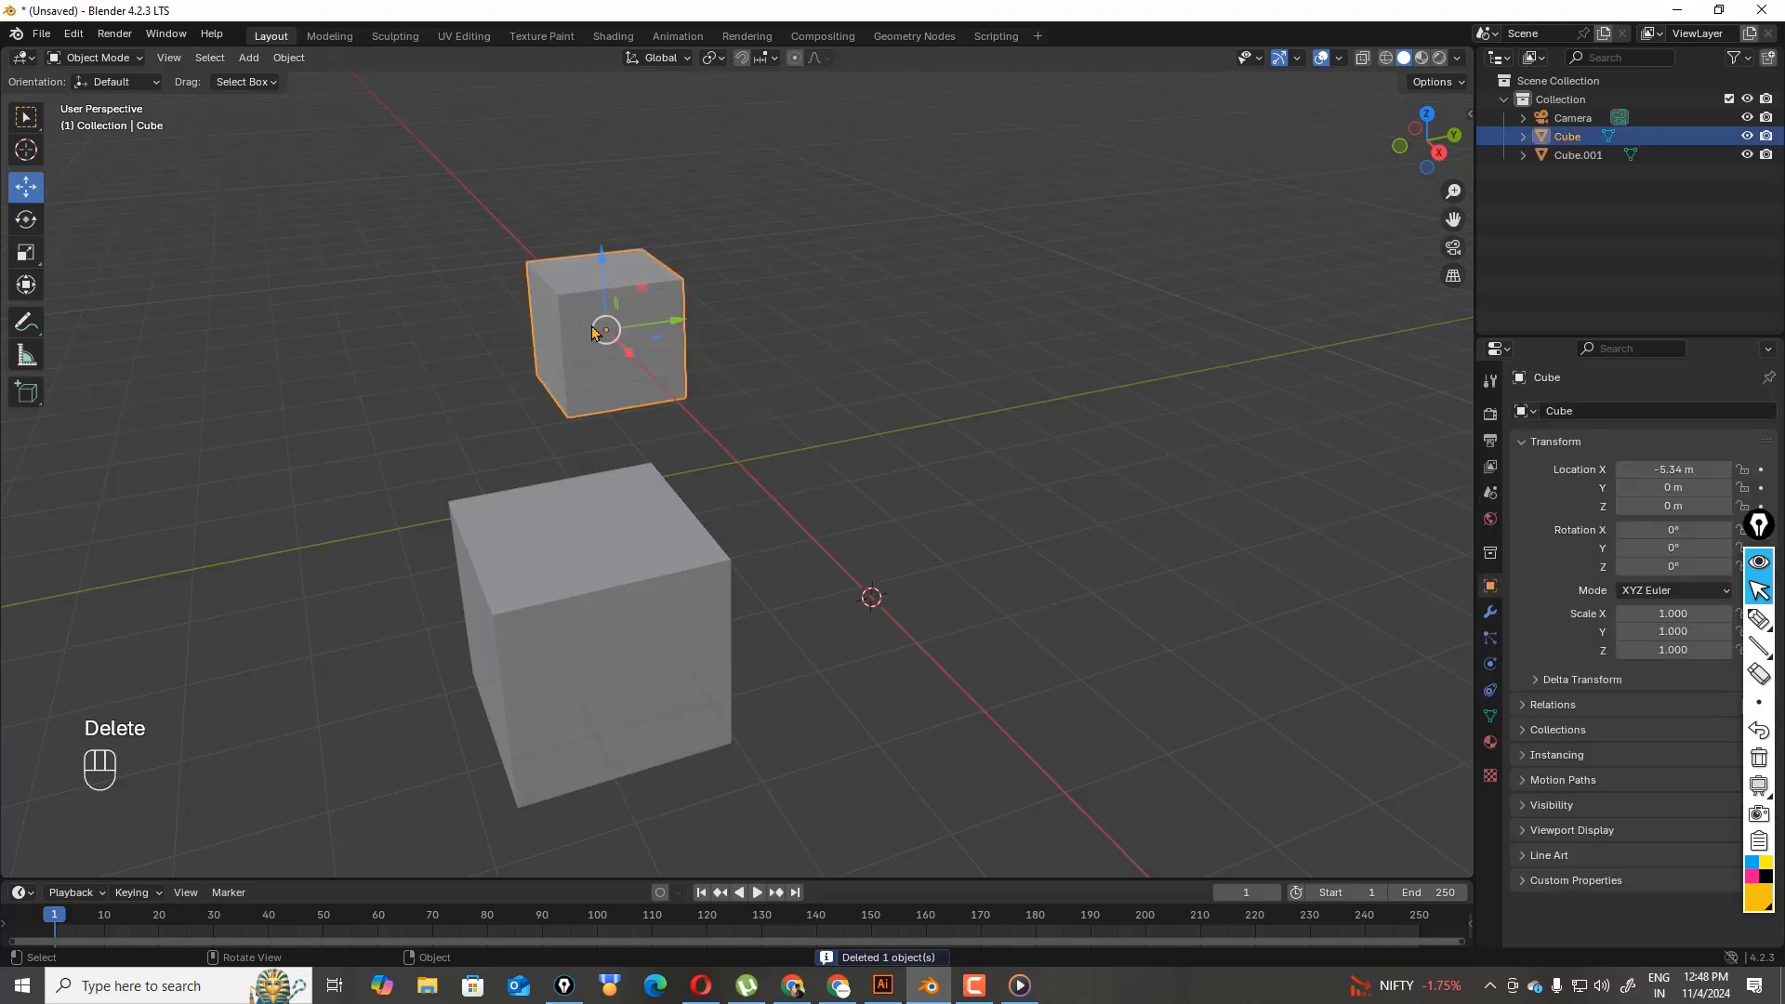
{"action": "key", "text": "Delete"}
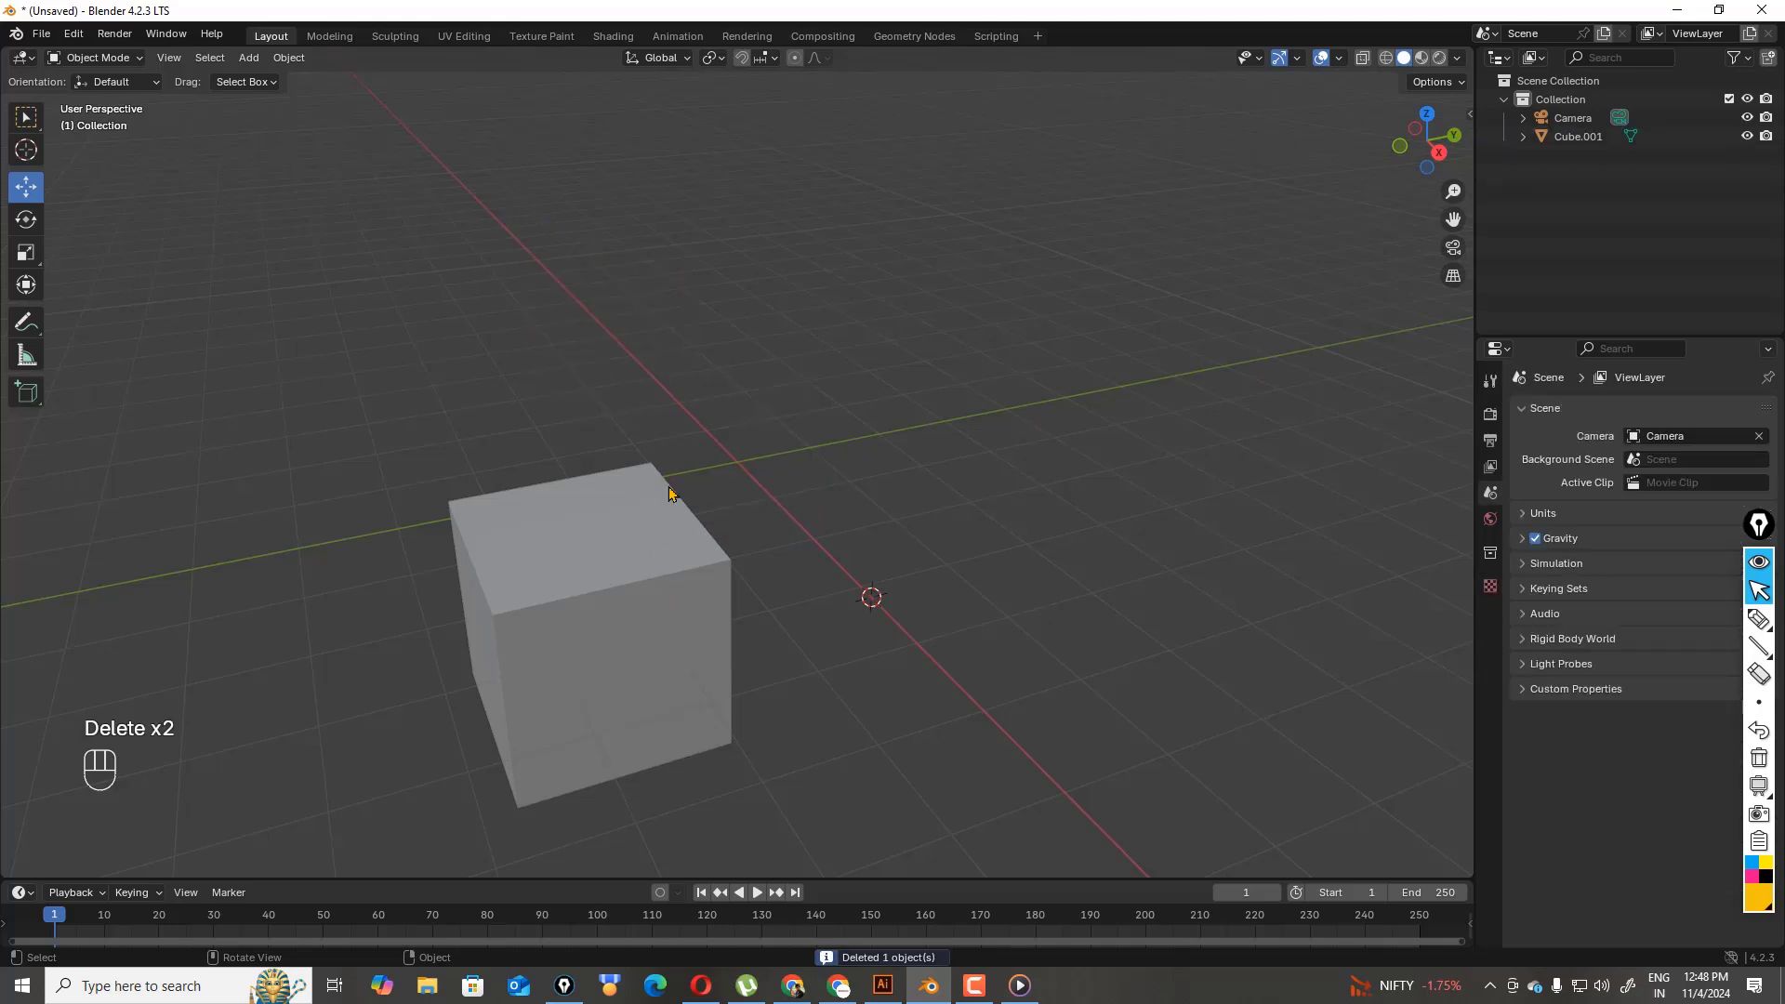
- Scale the remaining cube uniformly to about 0.442 and move it along the global Y axis to about Y -0.71 m
{"action": "left_click", "coordinate": [637, 609]}
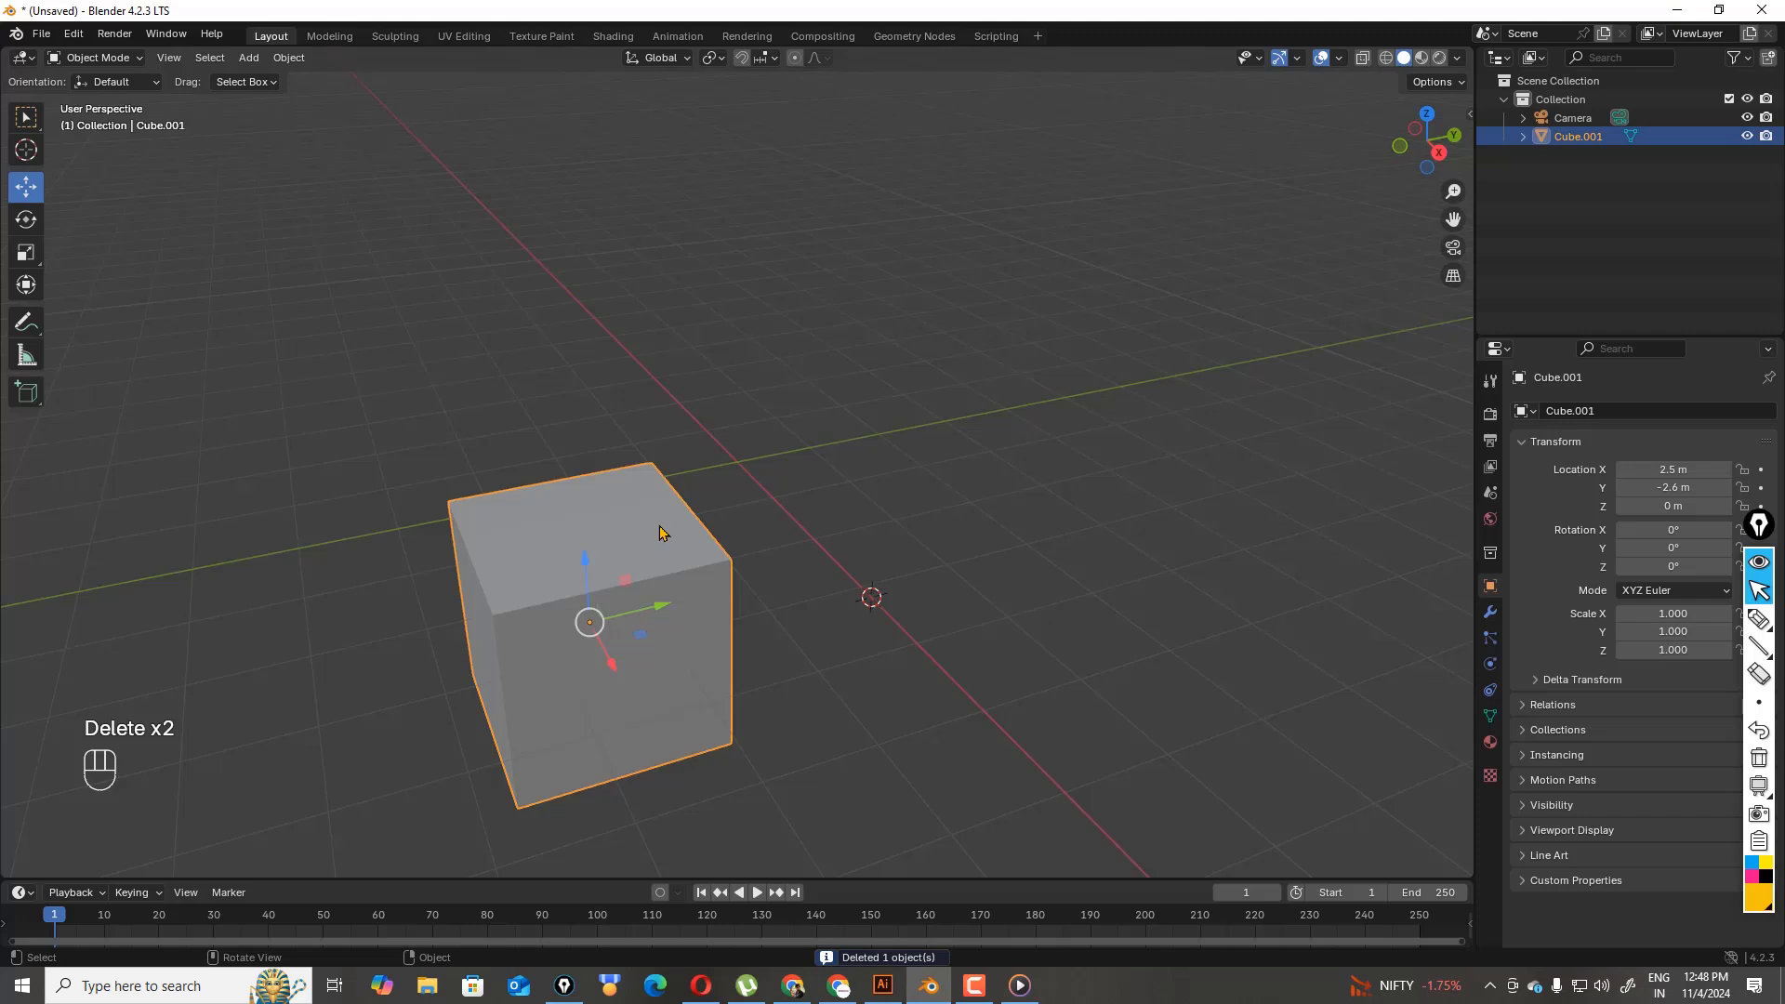
{"action": "key", "text": "s"}
{"action": "left_click", "coordinate": [615, 609]}
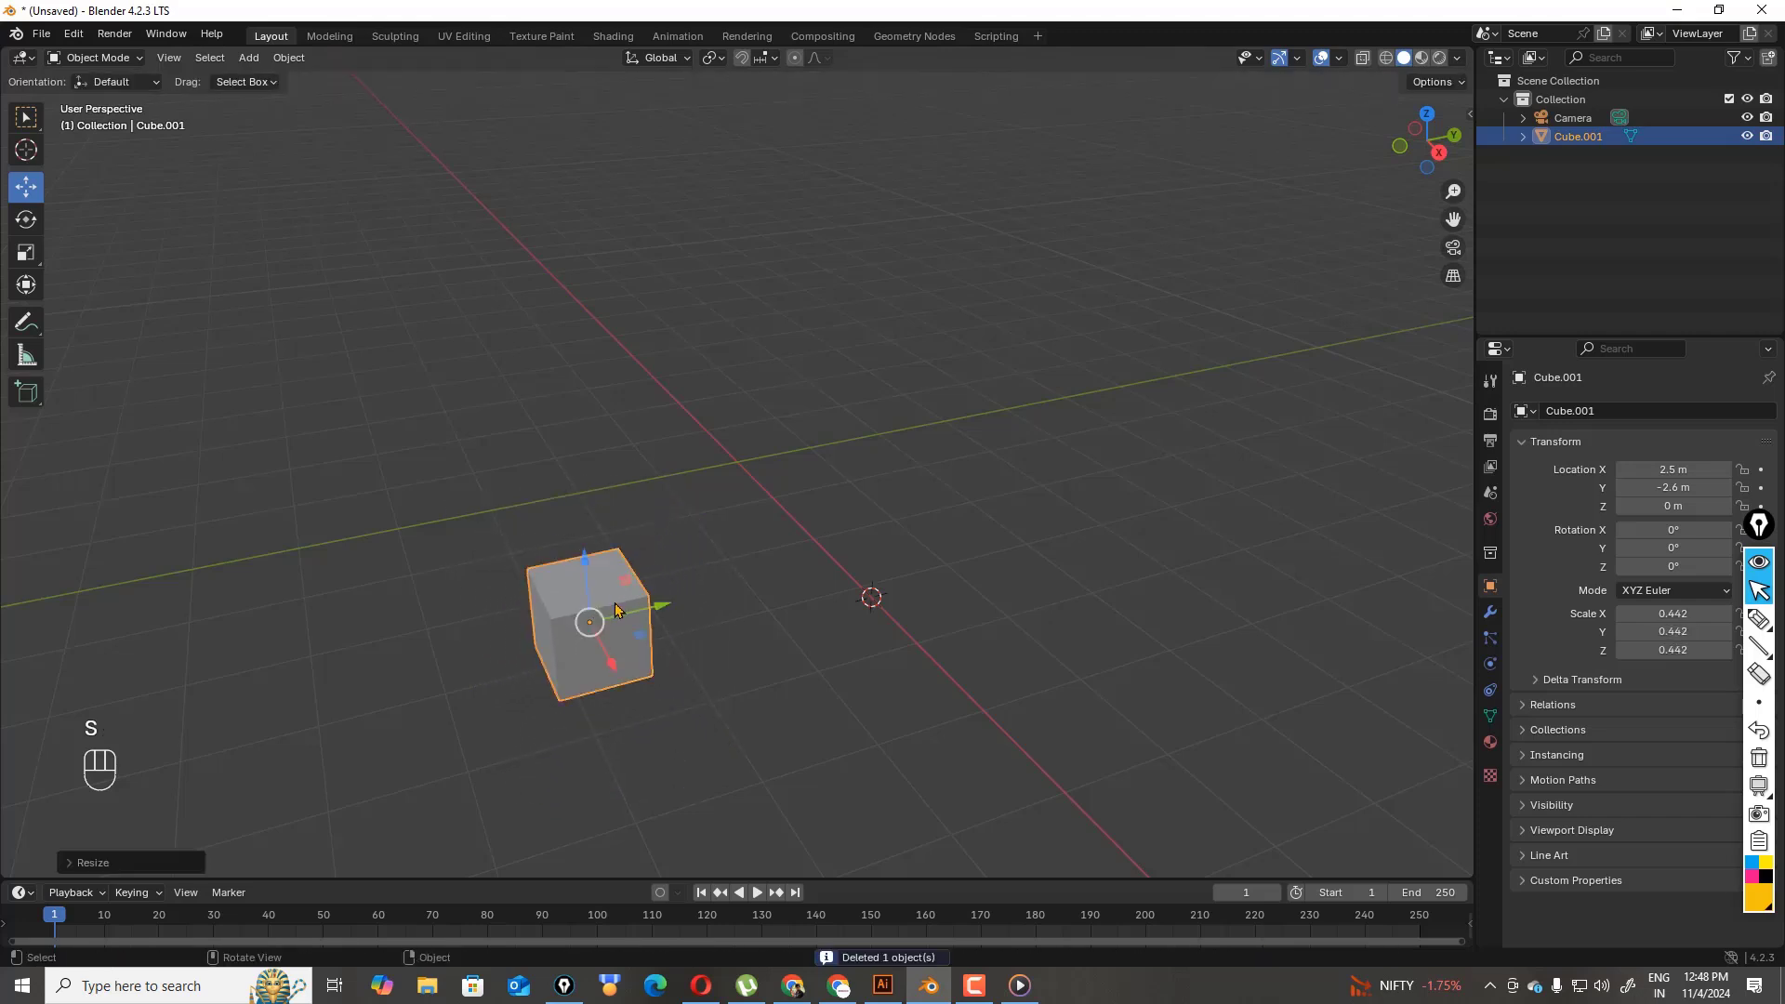
{"action": "left_click_drag", "start_coordinate": [653, 607], "coordinate": [770, 446]}
{"action": "left_click", "coordinate": [765, 405]}
{"action": "left_click", "coordinate": [792, 566]}
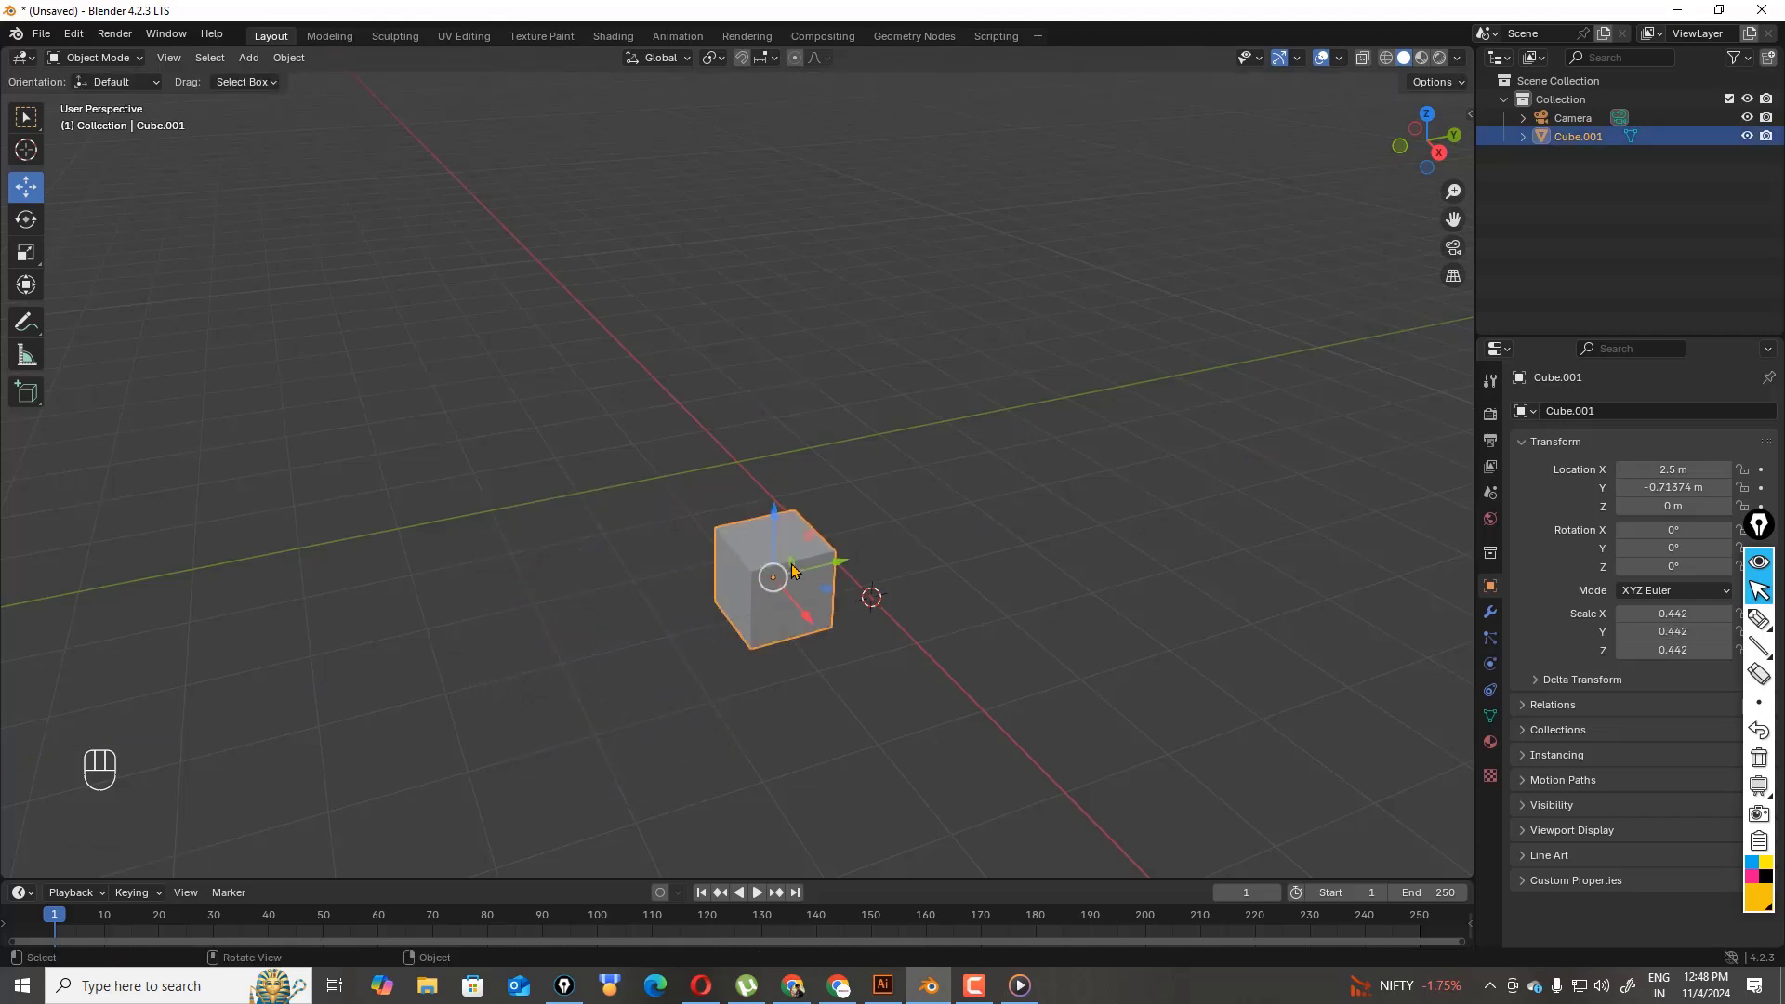
- Grab the cube freely to about X 1.82 m, Y -0.73 m, Z 1.23 m and deselect it
{"action": "key", "text": "g"}
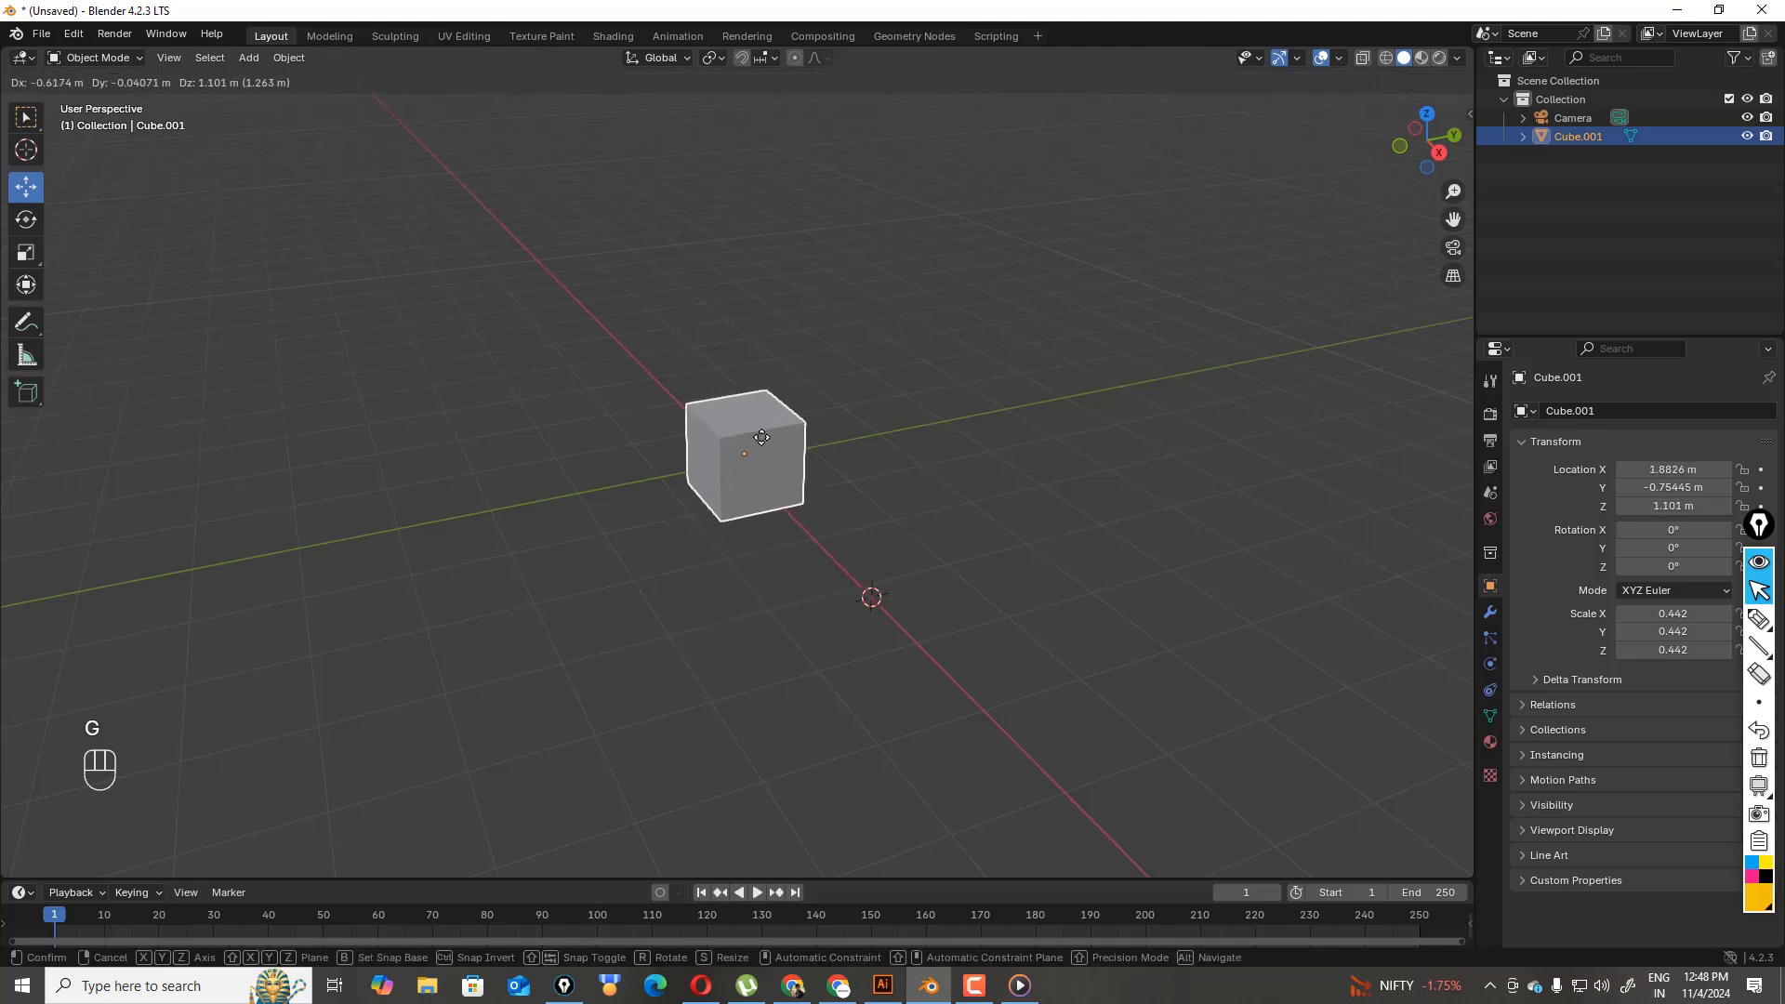
{"action": "left_click", "coordinate": [764, 435]}
{"action": "left_click", "coordinate": [856, 530]}
- Set the 3D cursor's X location to 0 m and hide the viewport sidebar
{"action": "scroll", "coordinate": [855, 562], "scroll_direction": "up", "scroll_amount": 3}
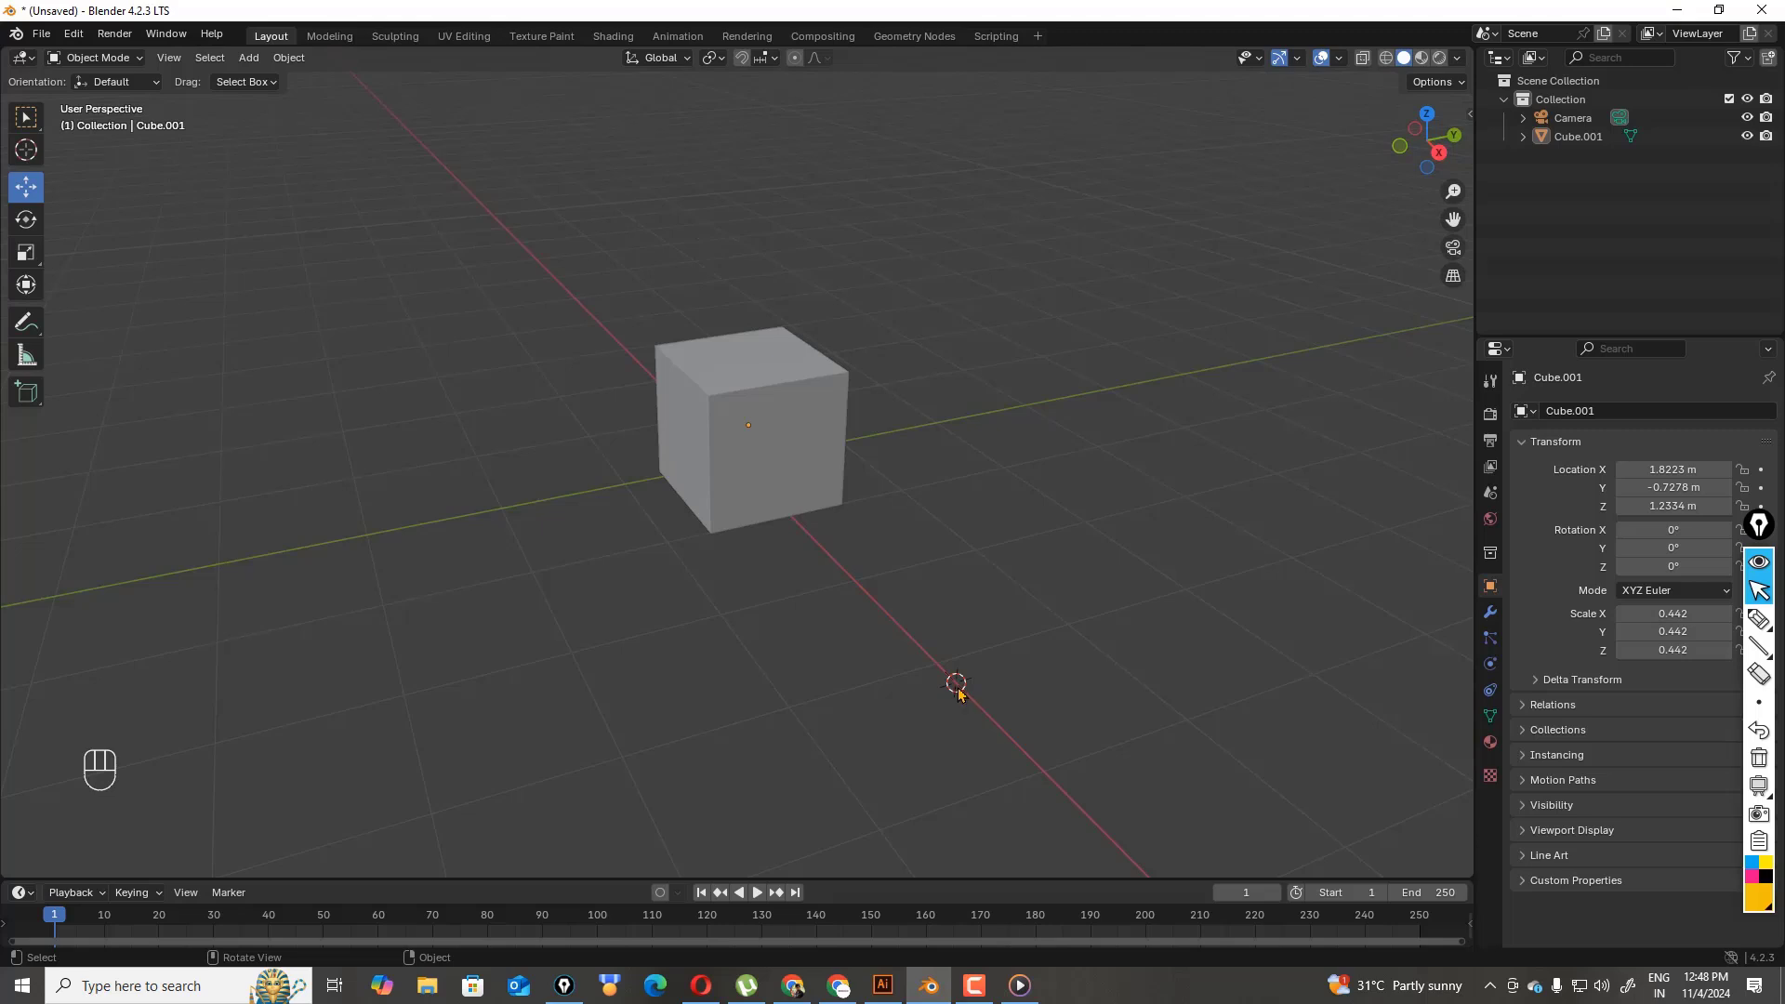
{"action": "key", "text": "n"}
{"action": "left_click", "coordinate": [1462, 202]}
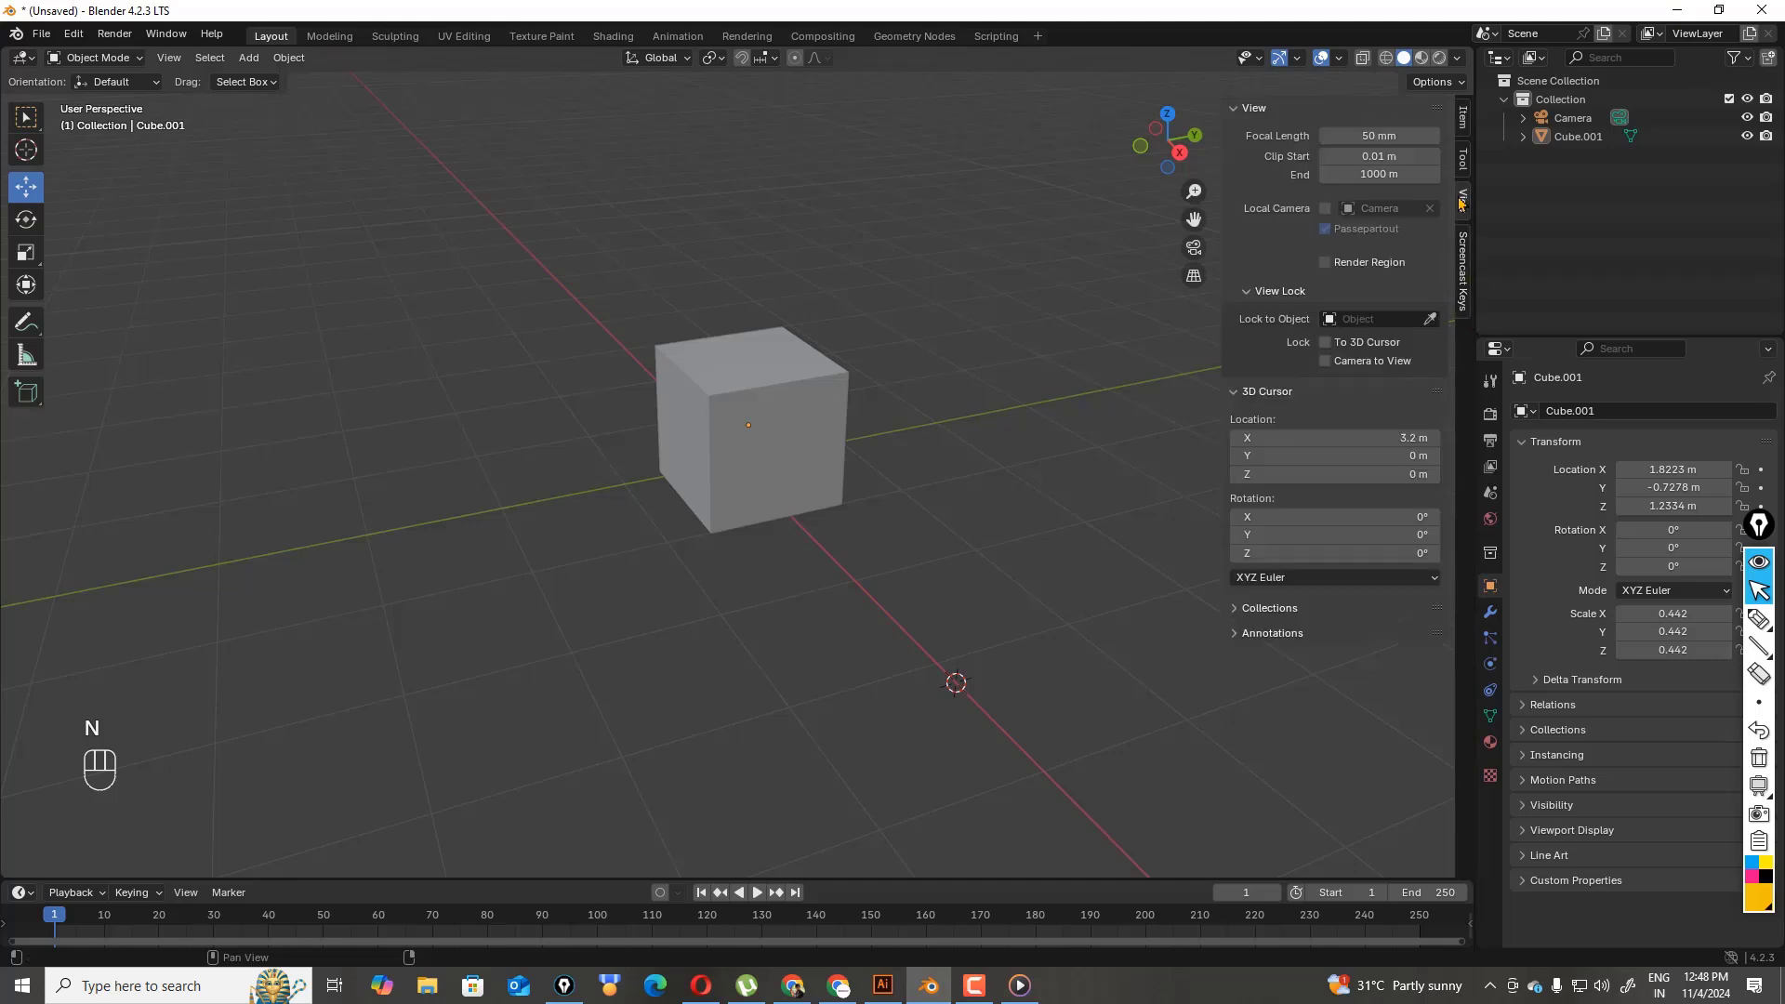
{"action": "left_click", "coordinate": [1379, 437]}
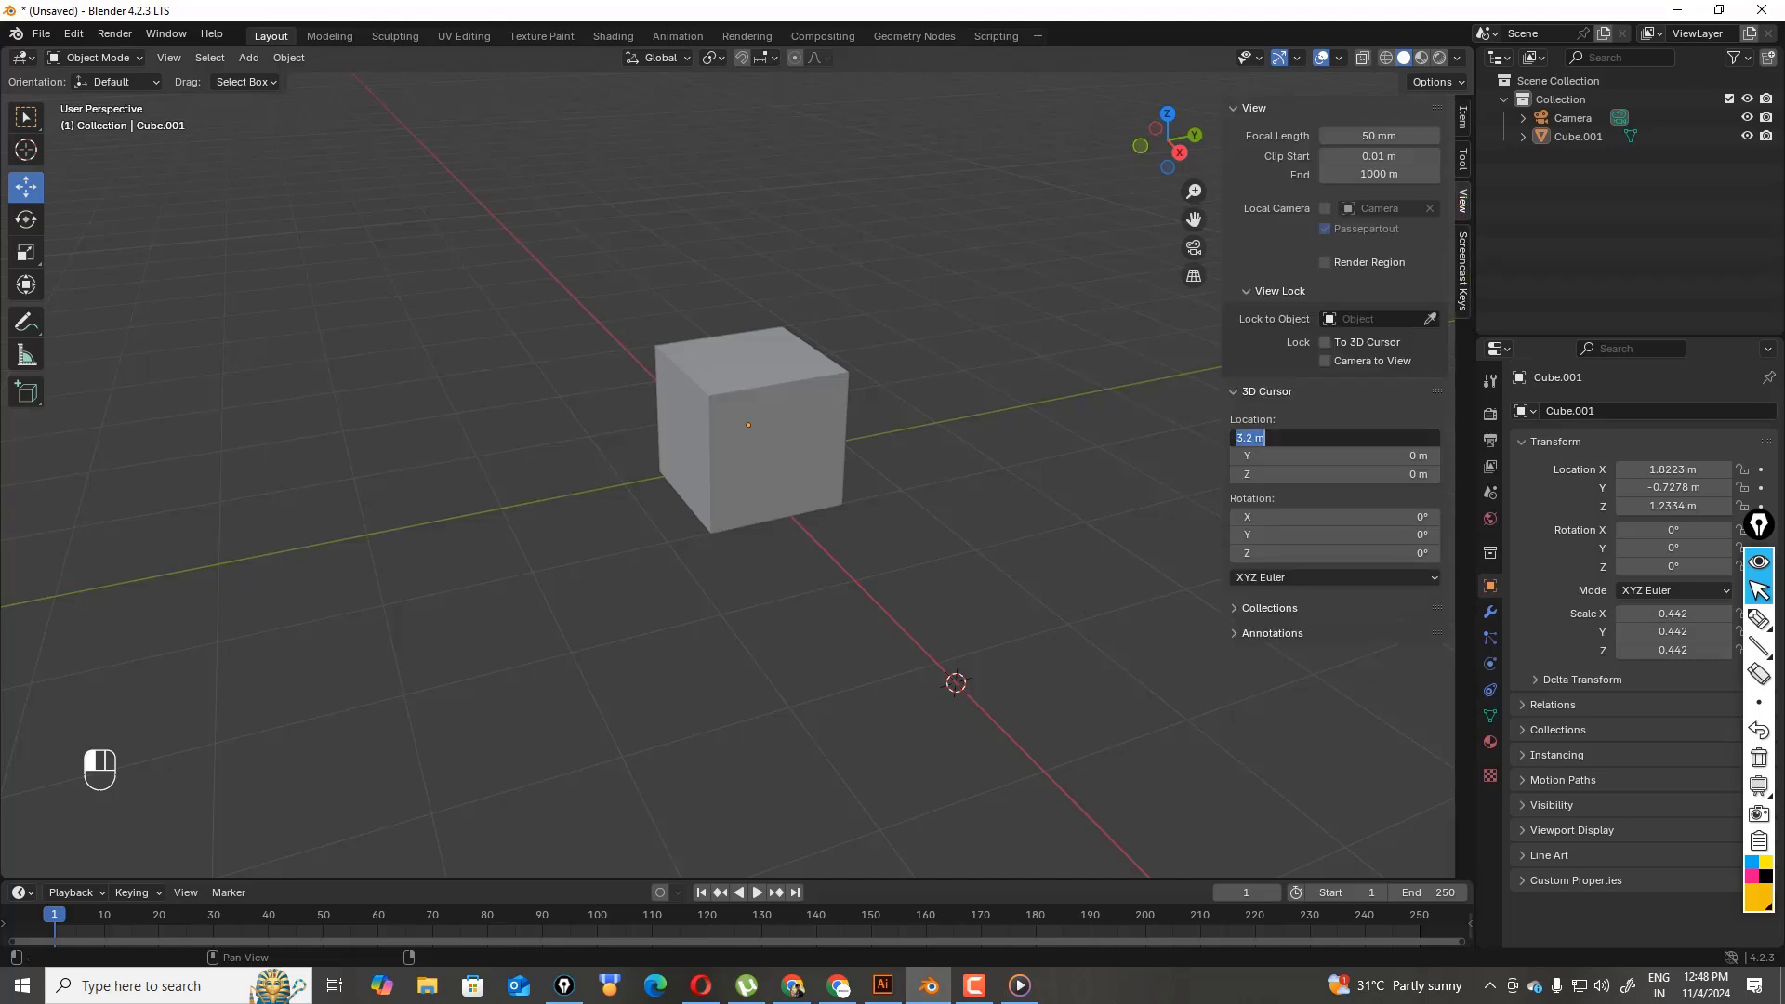
{"action": "left_click_drag", "start_coordinate": [1254, 437], "coordinate": [1116, 444]}
{"action": "type", "text": "0"}
{"action": "key", "text": "Return"}
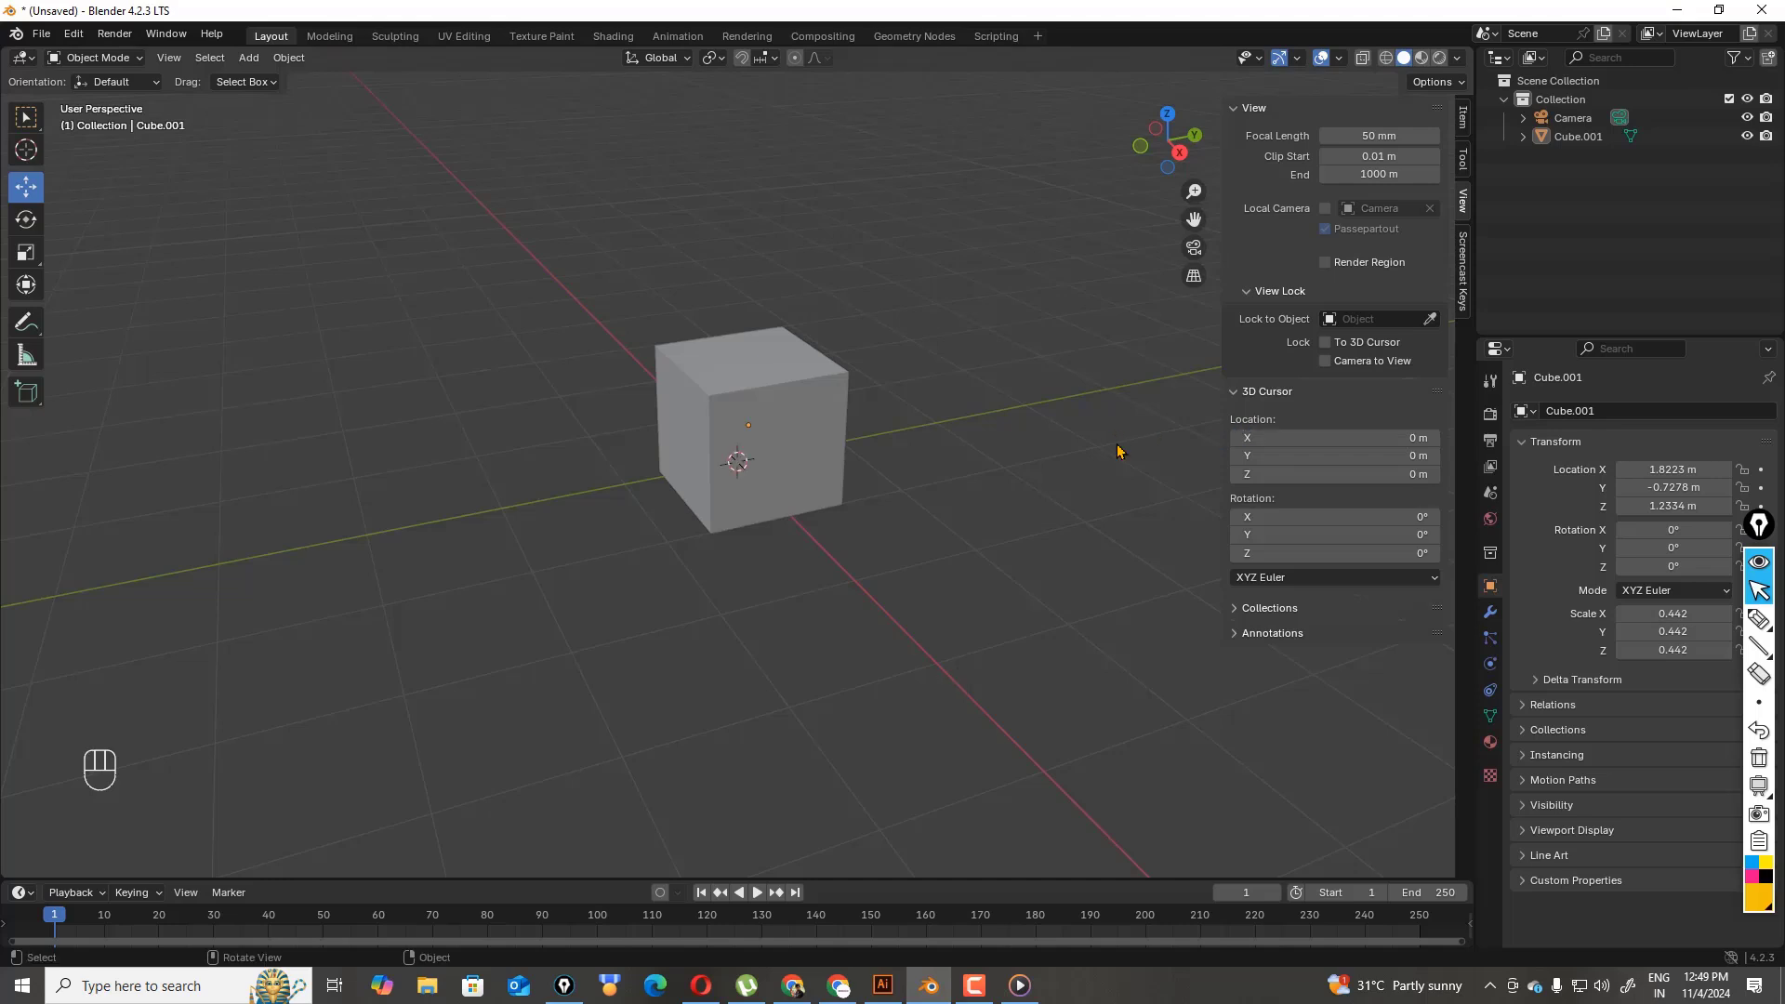
{"action": "left_click", "coordinate": [1119, 455]}
{"action": "key", "text": "n"}
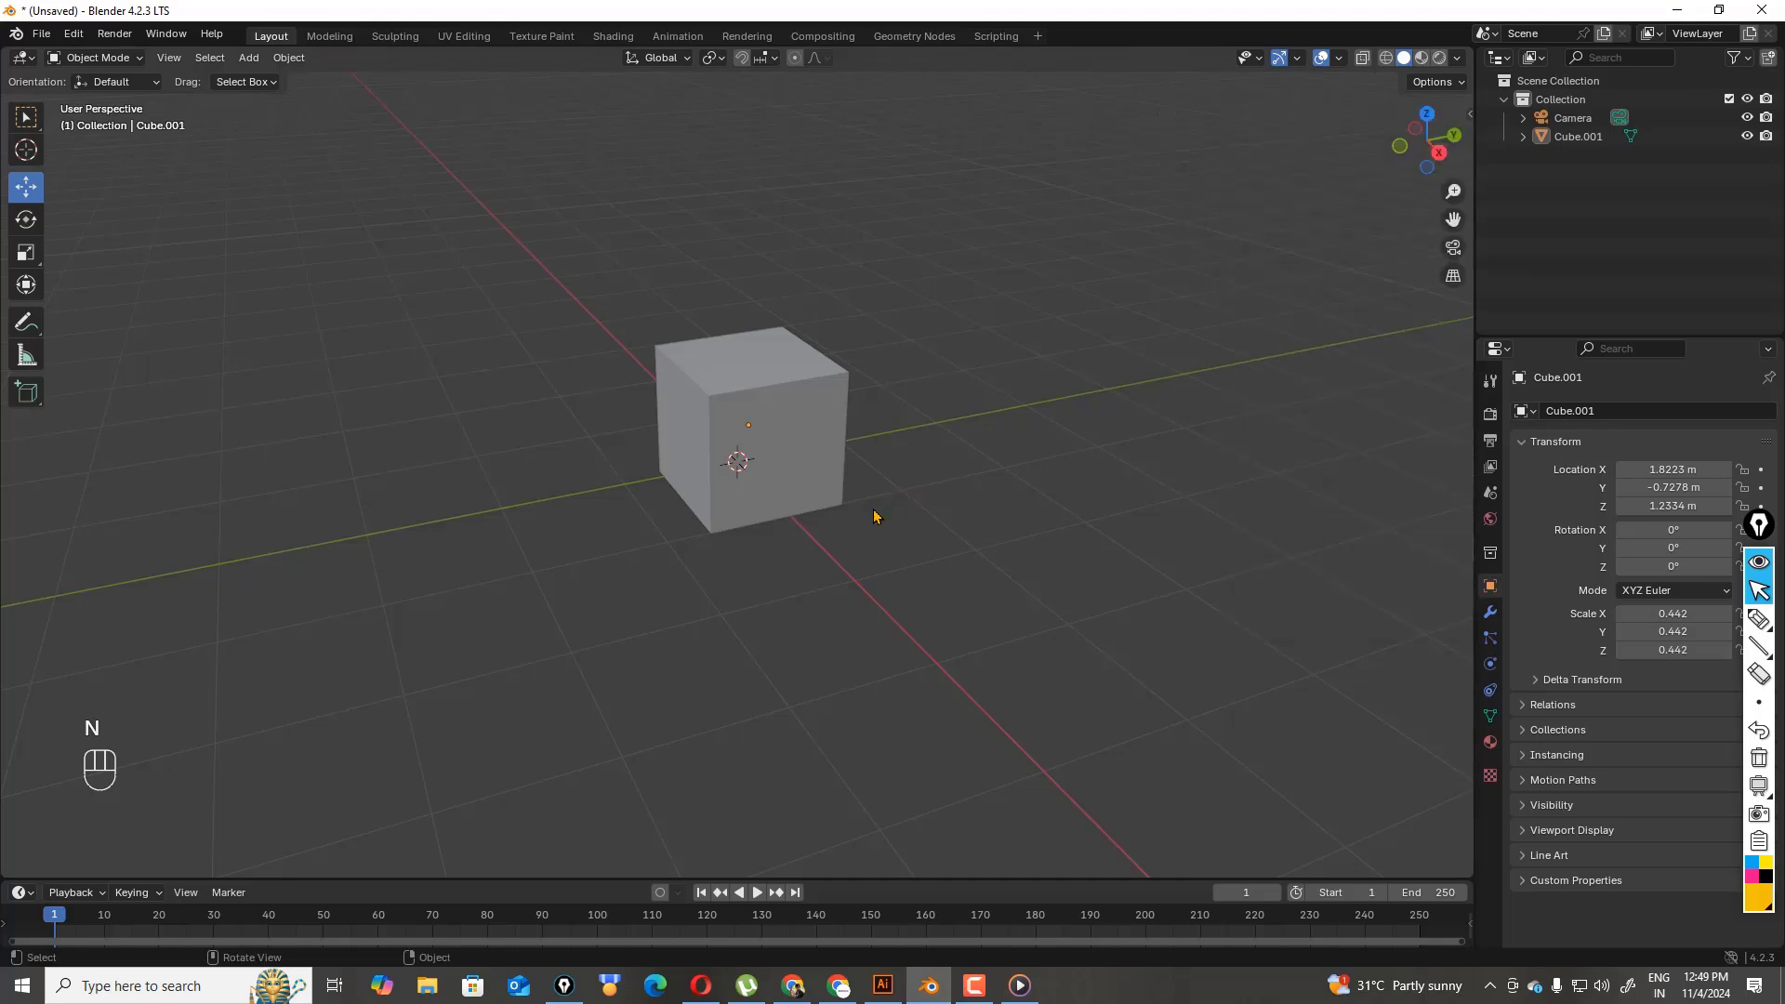
- Grab the cube freely to about X 1.78 m, Y -0.88 m, Z 1.19 m and deselect it
{"action": "left_click_drag", "start_coordinate": [651, 303], "coordinate": [861, 519]}
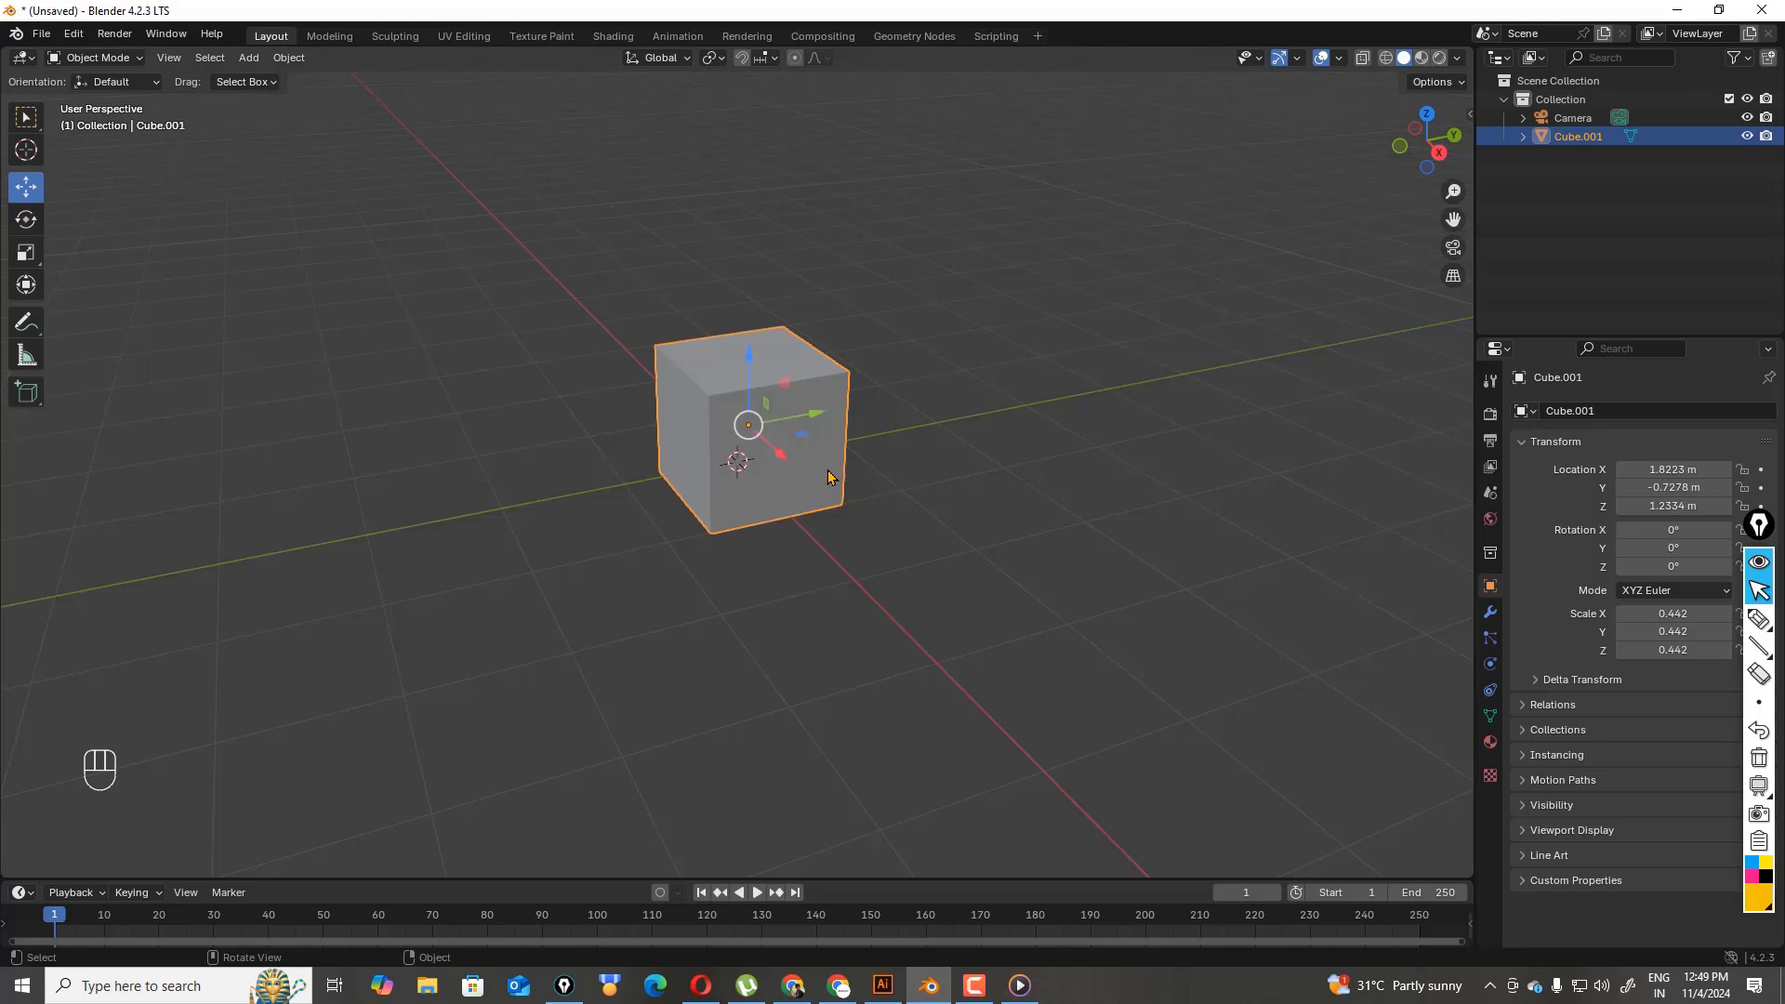
{"action": "key", "text": "g"}
{"action": "left_click", "coordinate": [802, 475]}
{"action": "left_click", "coordinate": [1001, 480]}
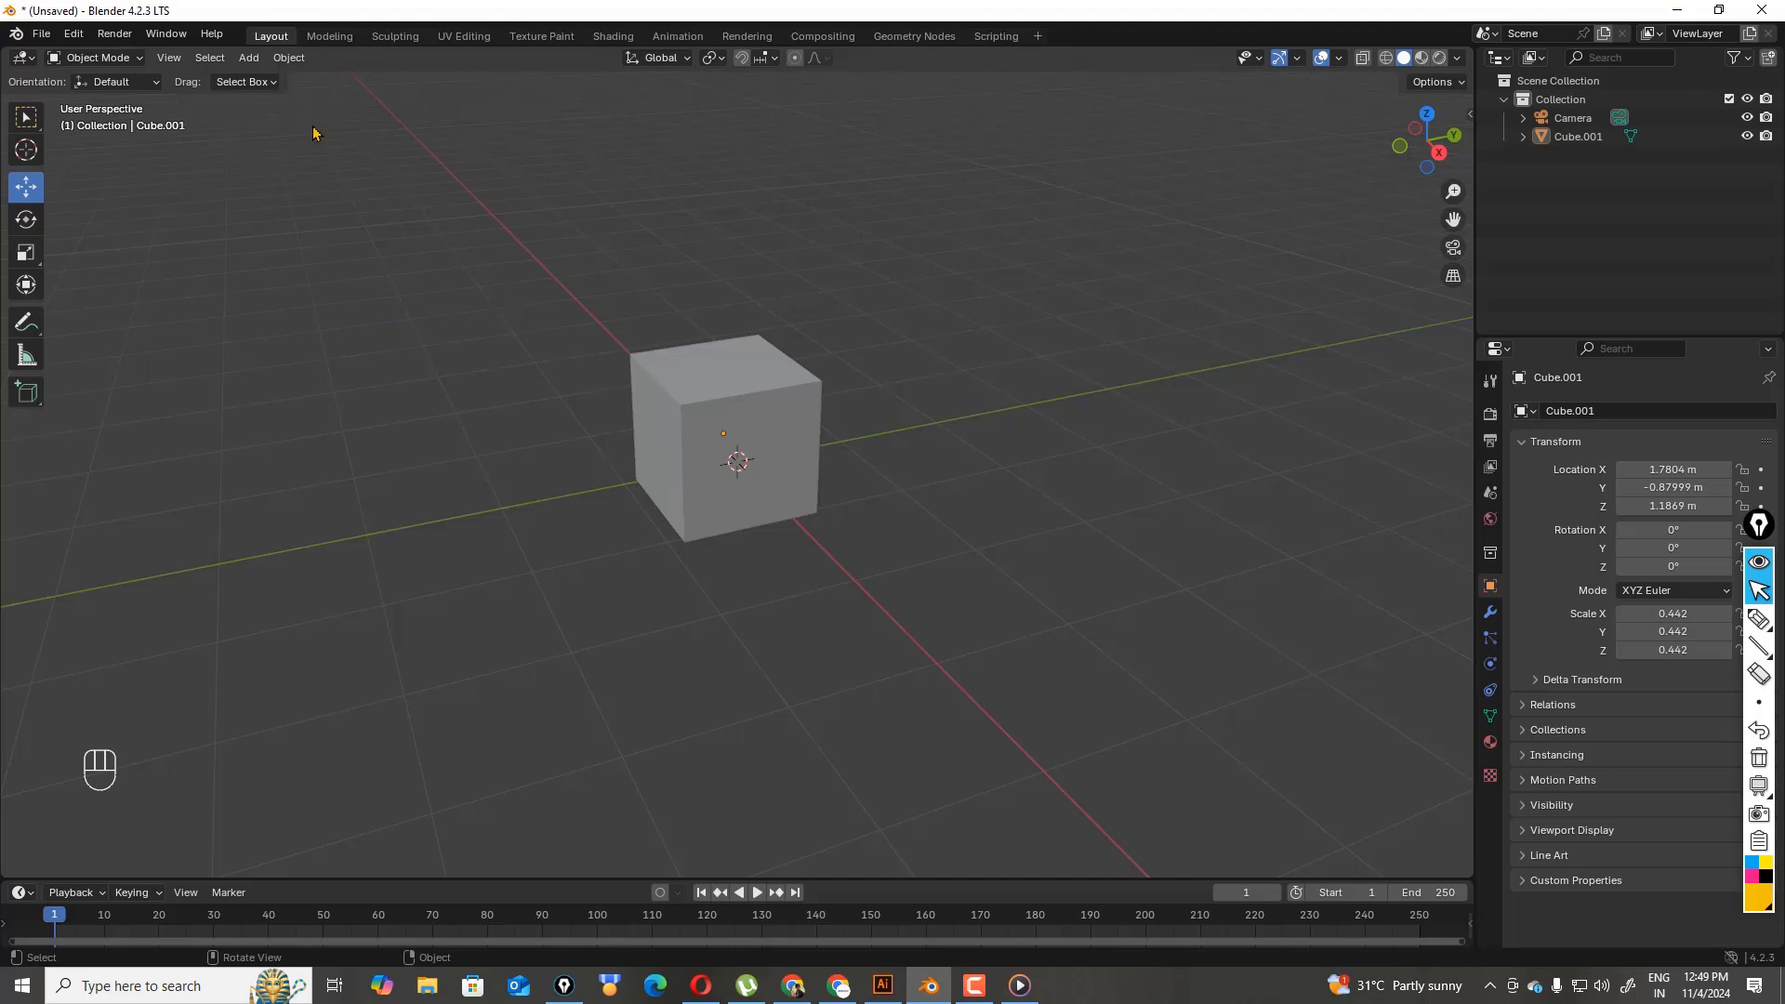
- Switch the cube to Edit Mode and box-select its vertices
{"action": "left_click", "coordinate": [137, 59]}
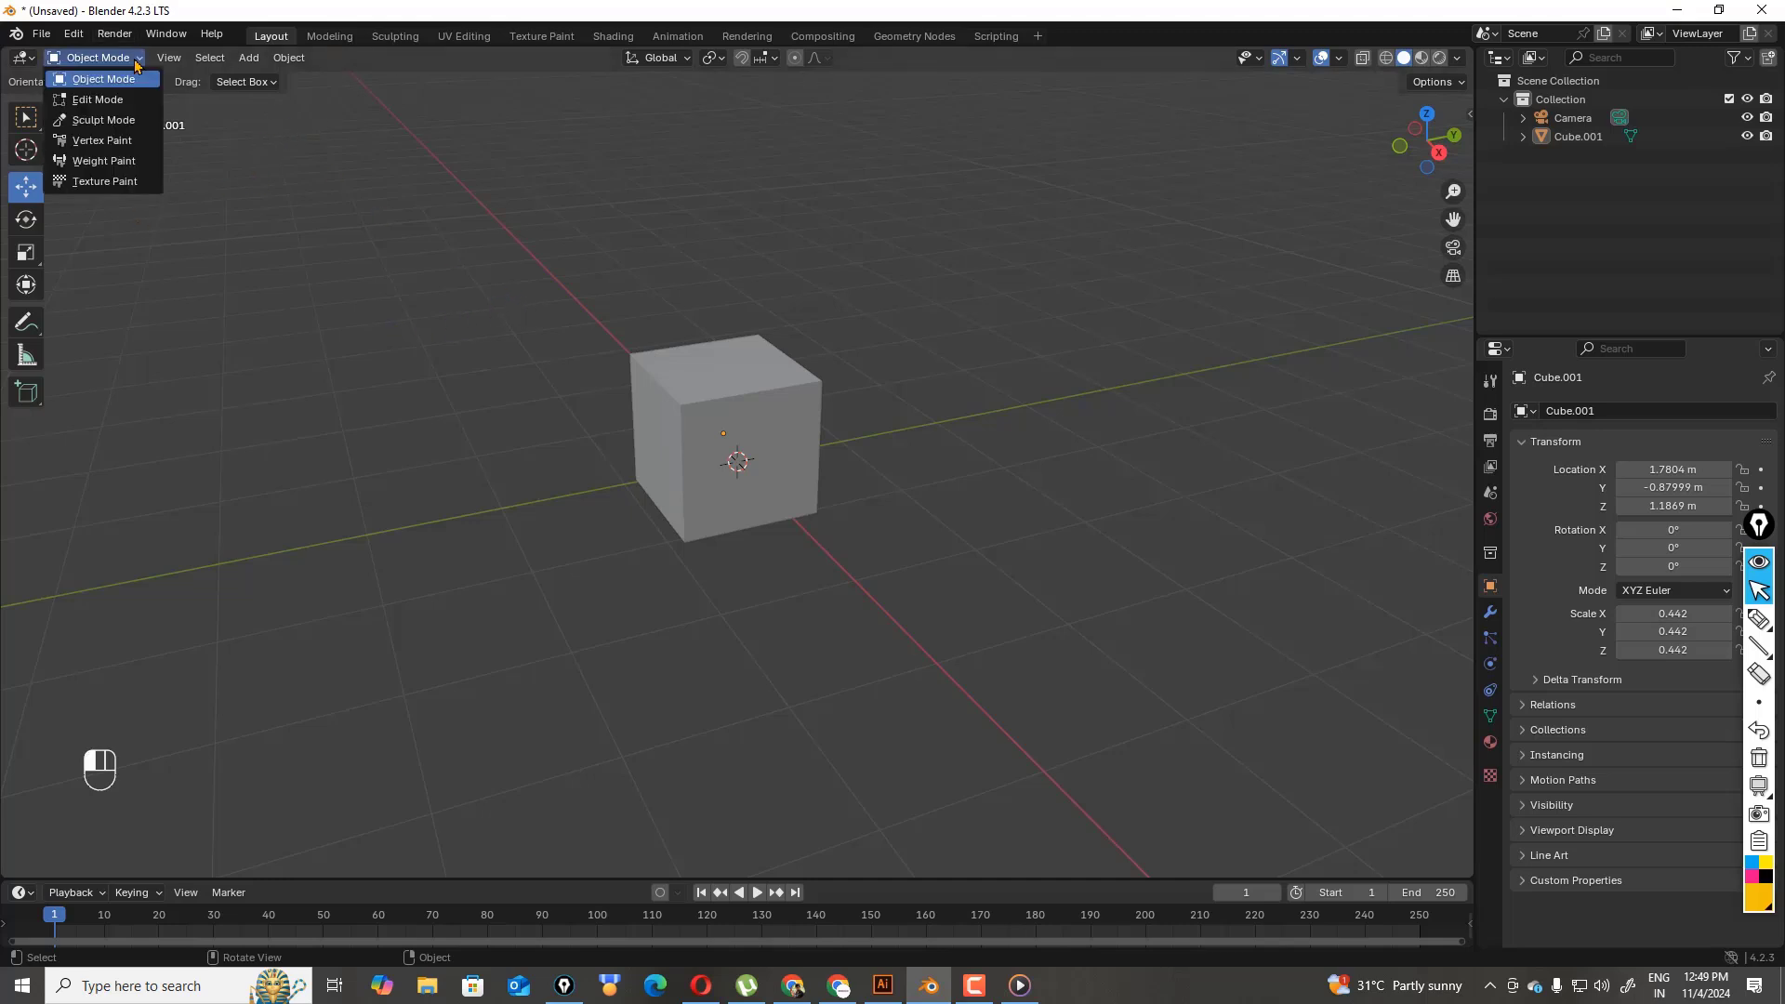
{"action": "left_click", "coordinate": [93, 99]}
{"action": "left_click", "coordinate": [955, 344]}
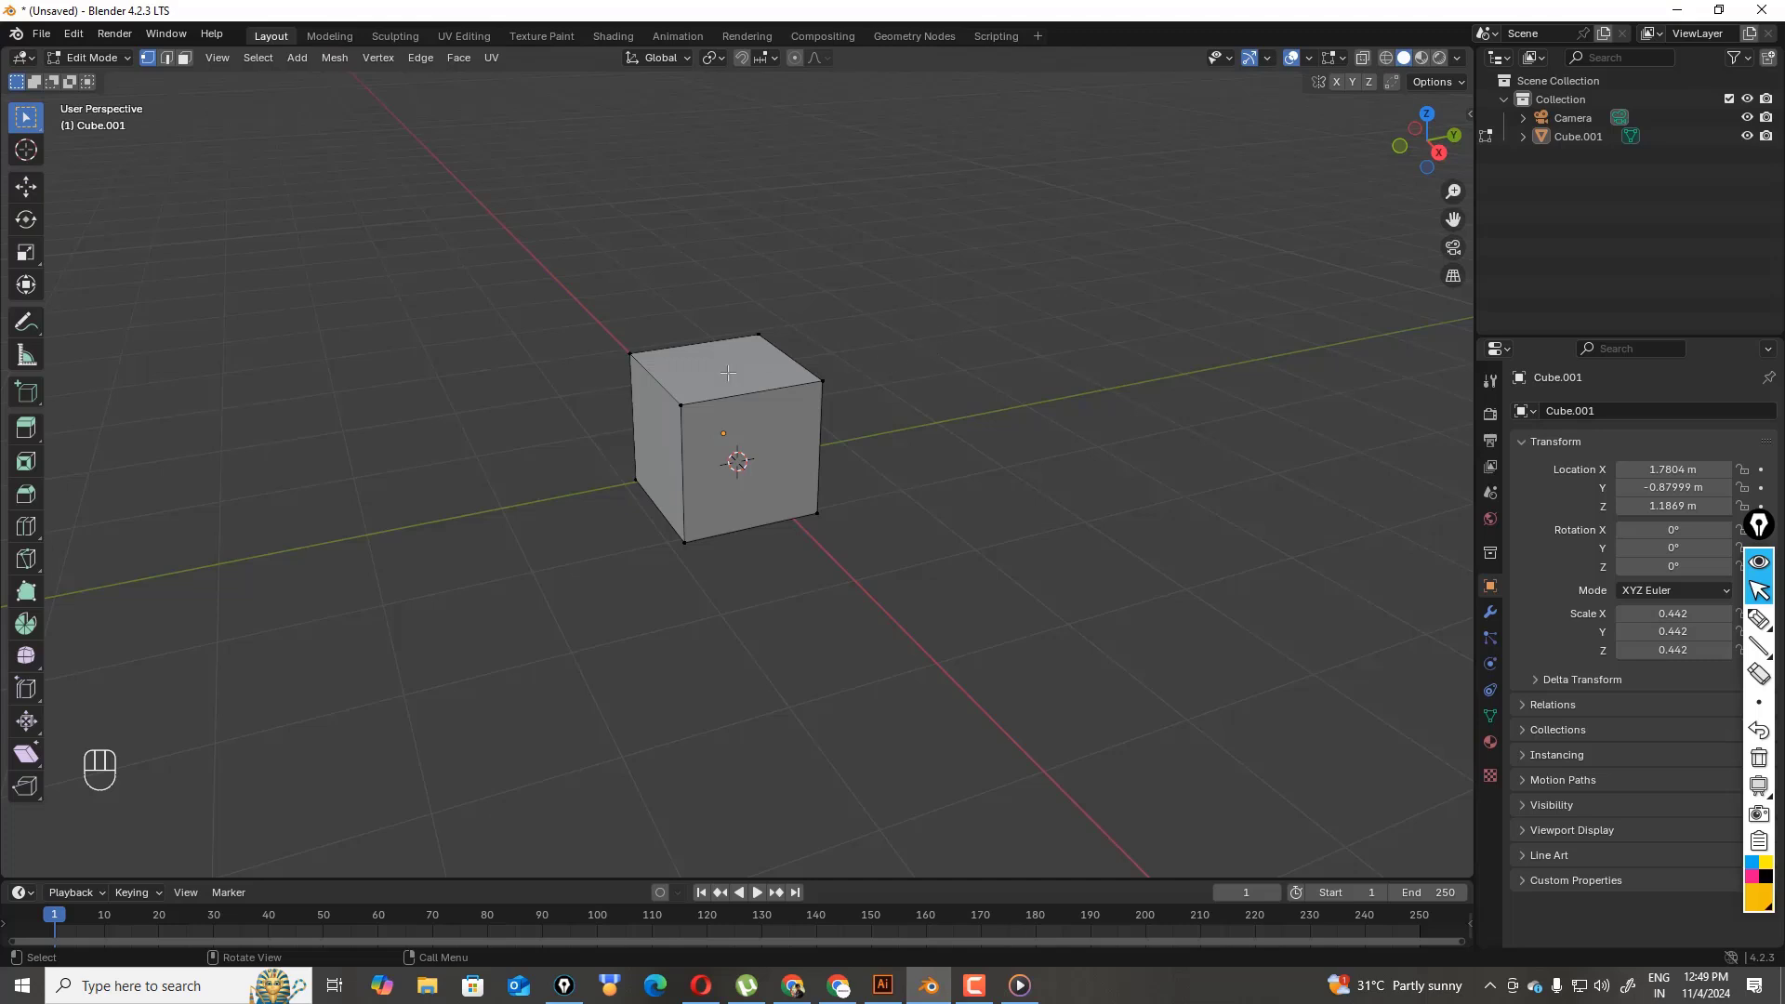
{"action": "left_click_drag", "start_coordinate": [583, 299], "coordinate": [982, 689]}
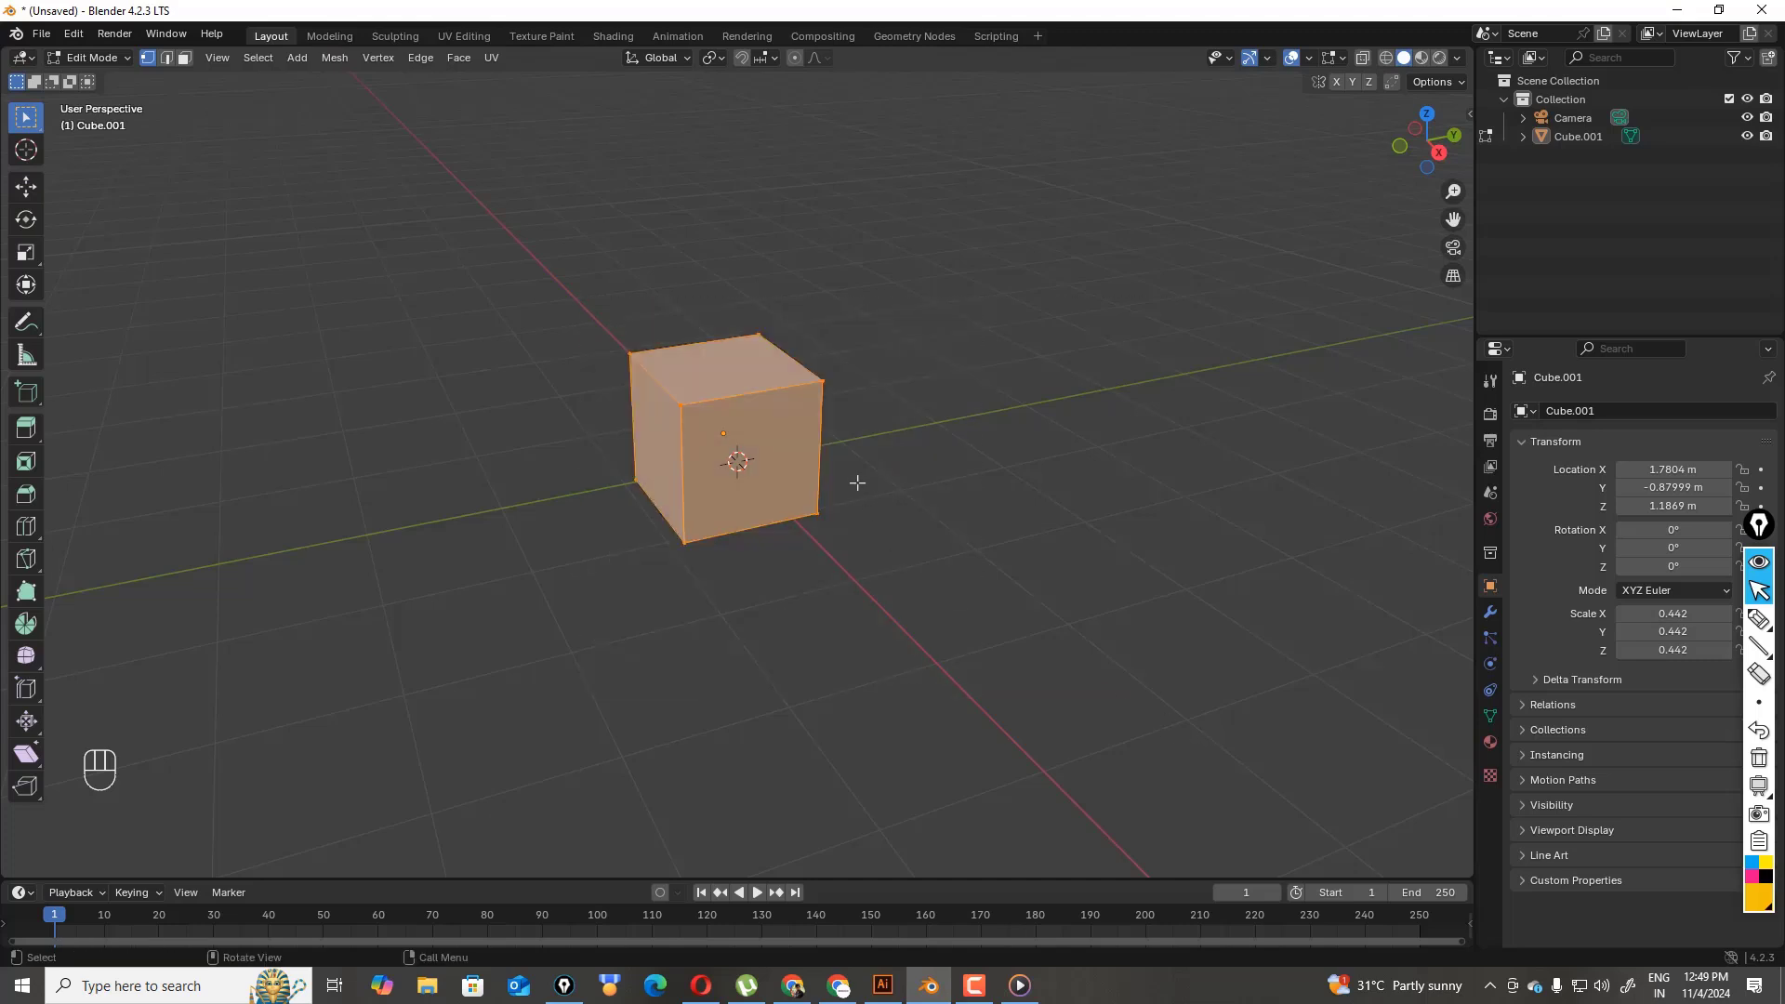
- Grab the cube's upper vertex at the positive X and Y corner and stretch it far outward toward positive Y
{"action": "left_click", "coordinate": [824, 382]}
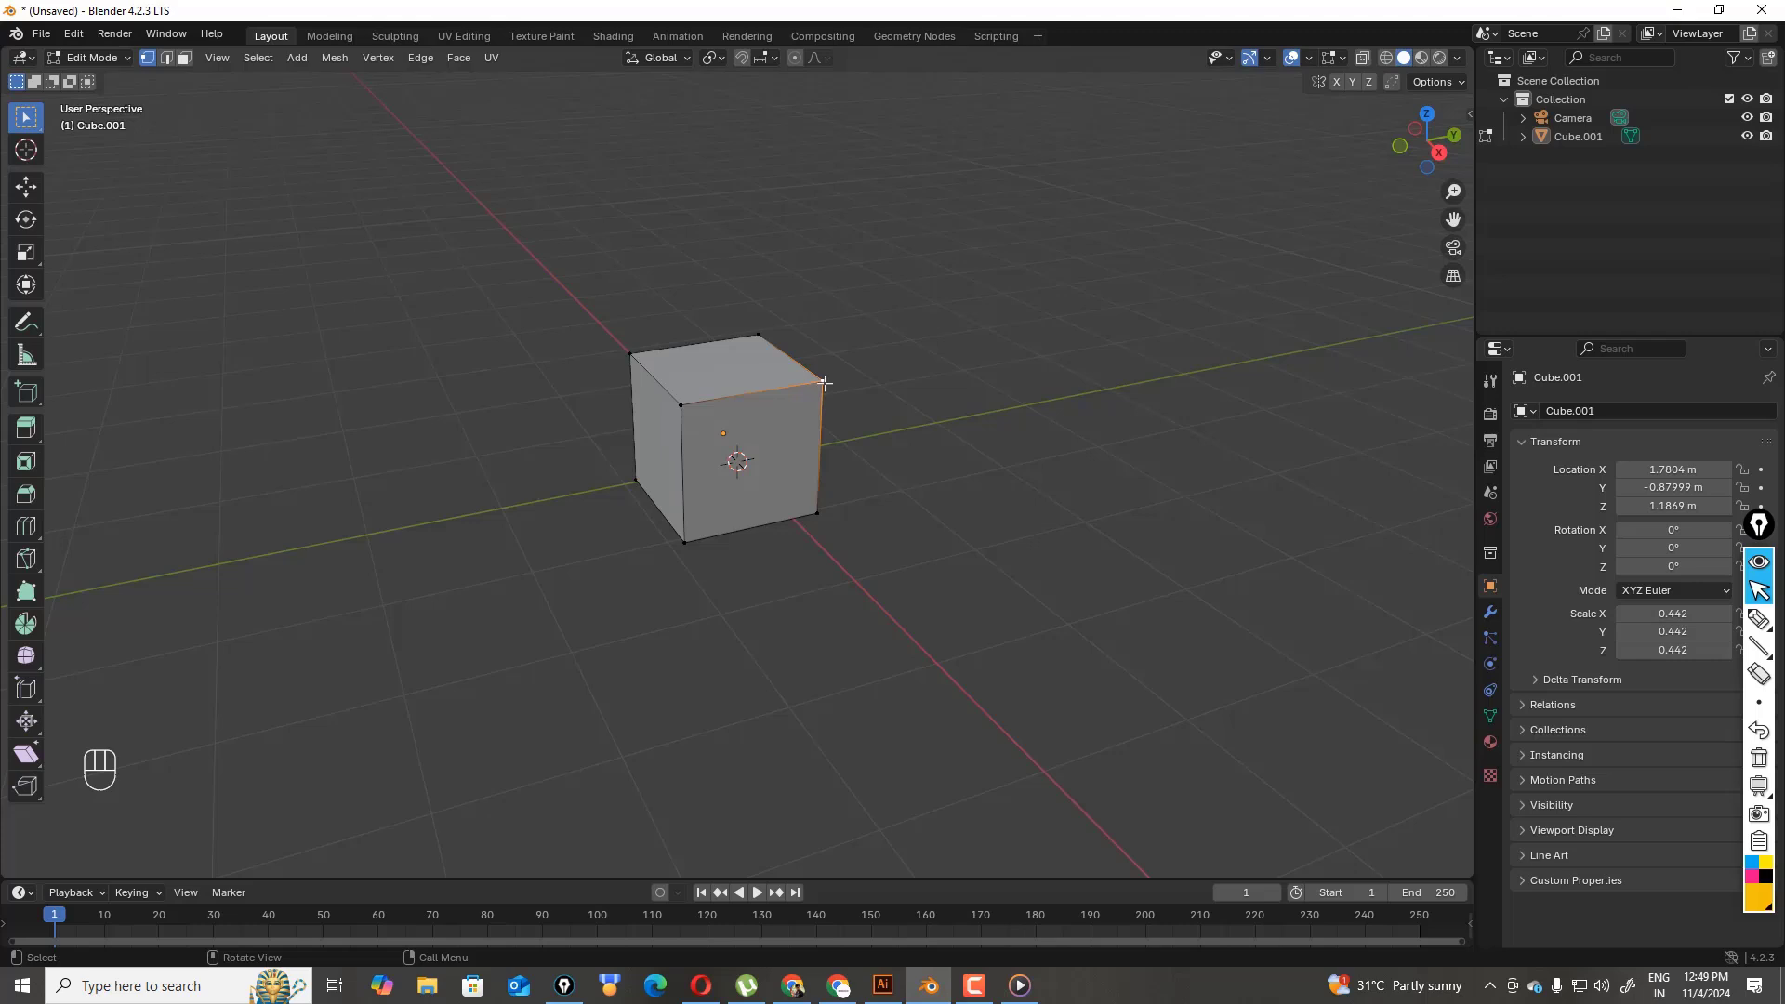
{"action": "key", "text": "g"}
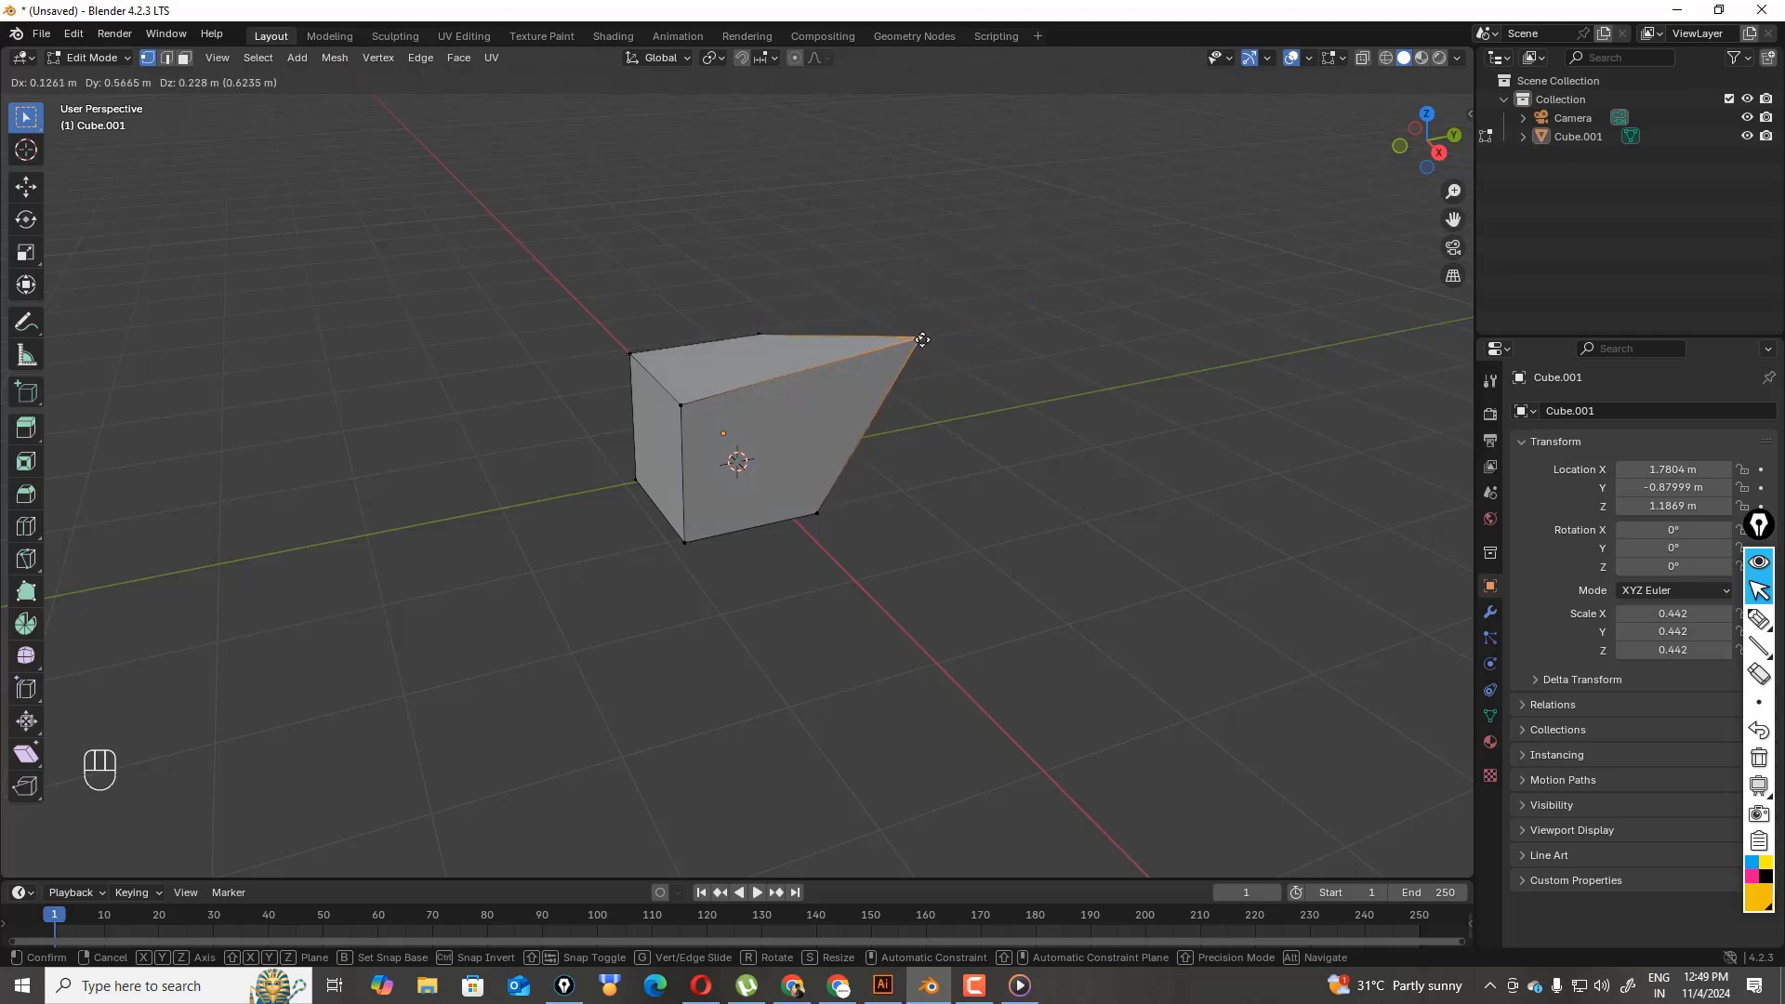
{"action": "left_click", "coordinate": [1121, 403]}
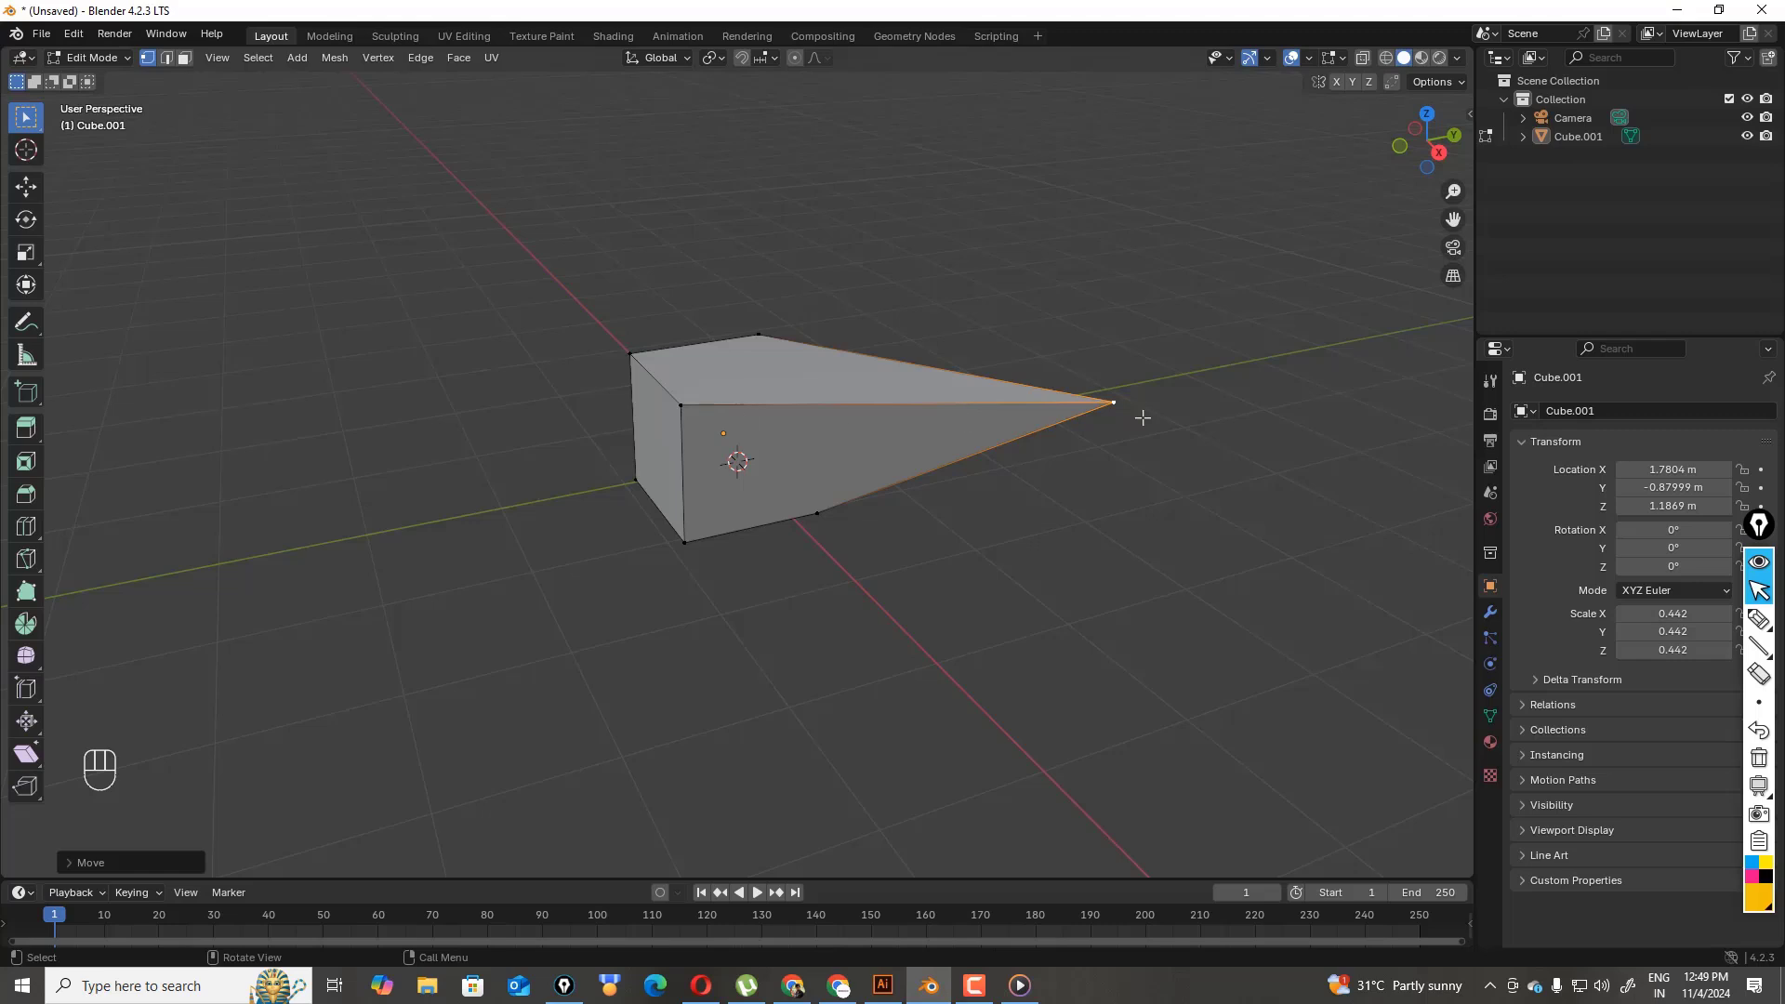
- Grab the cube's upper near vertex on the negative Y side and pull it outward about 1.8 m toward negative Y
{"action": "left_click", "coordinate": [677, 404]}
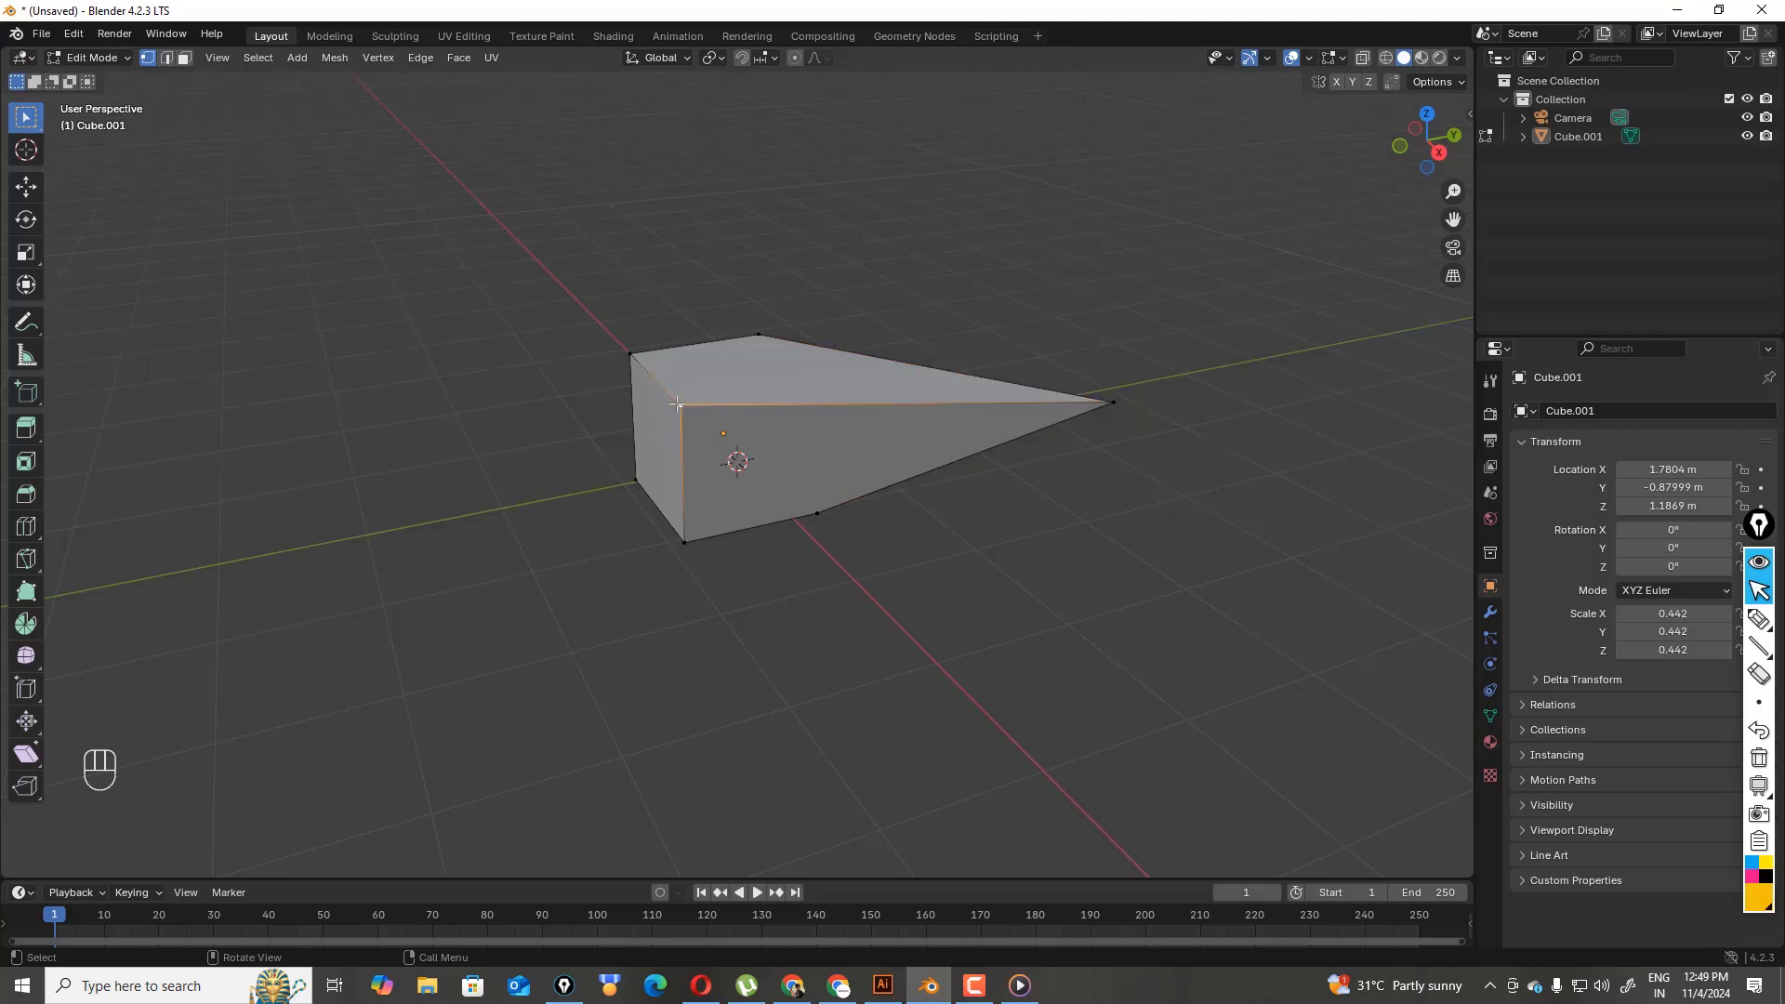
{"action": "key", "text": "g"}
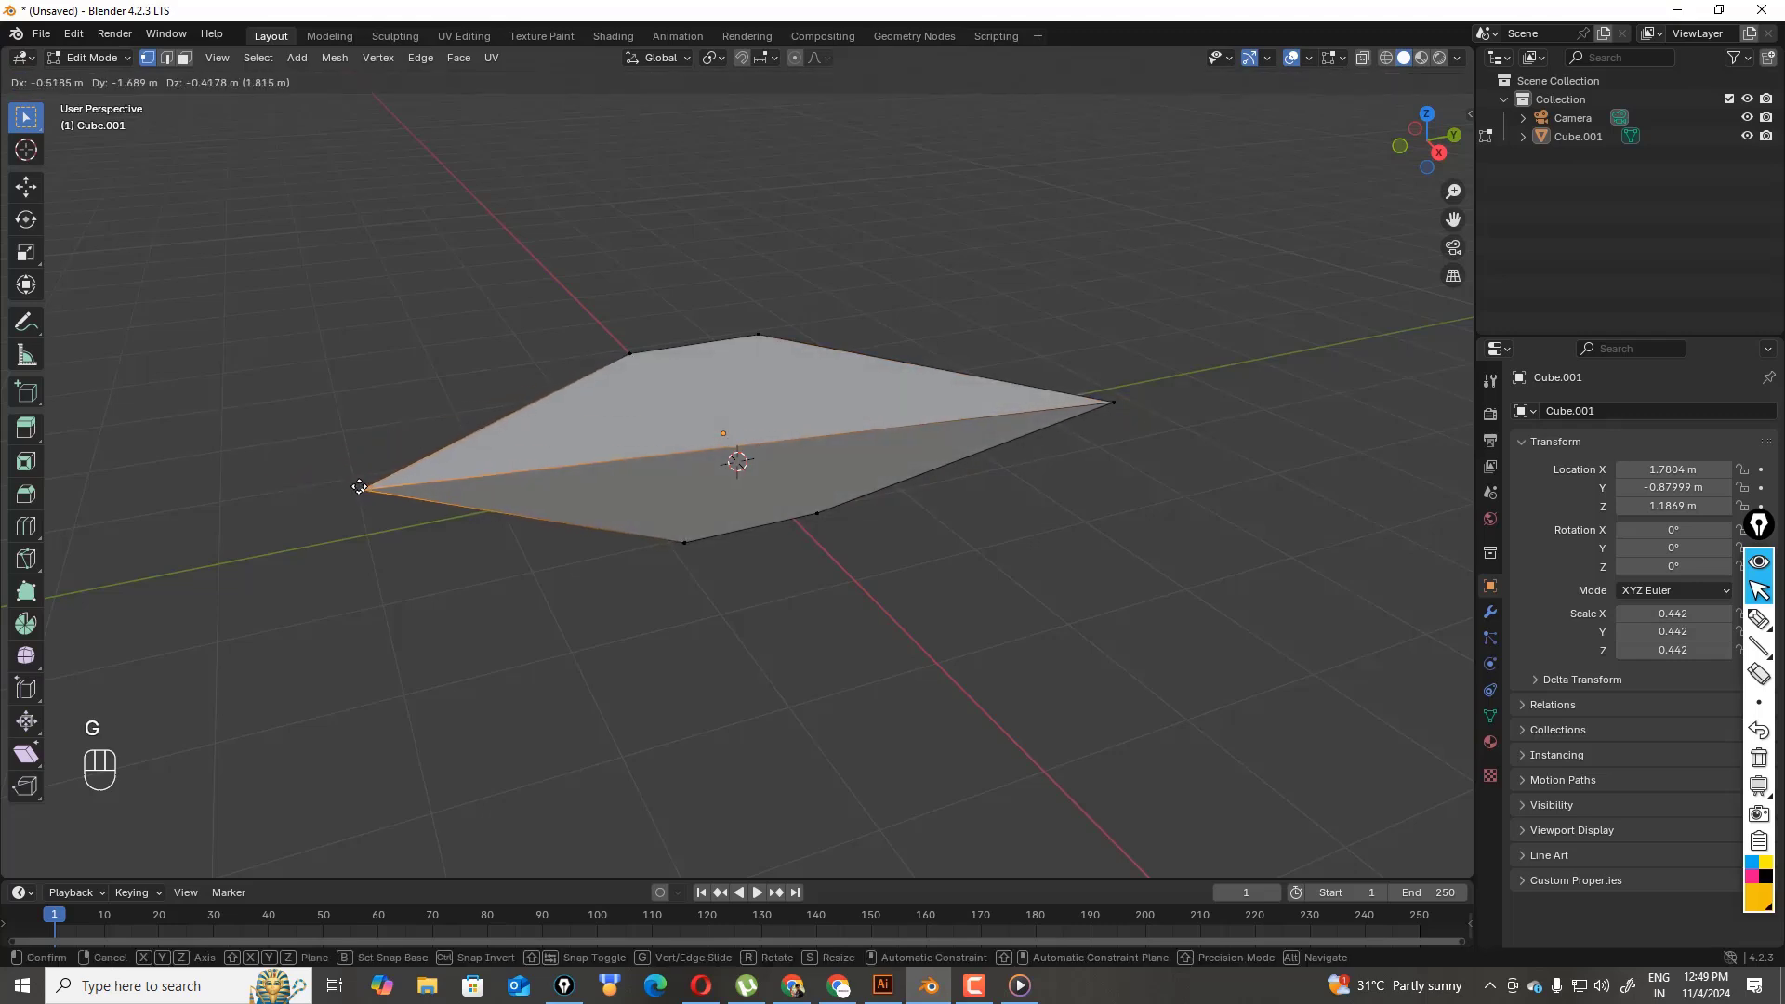
{"action": "left_click", "coordinate": [1251, 313]}
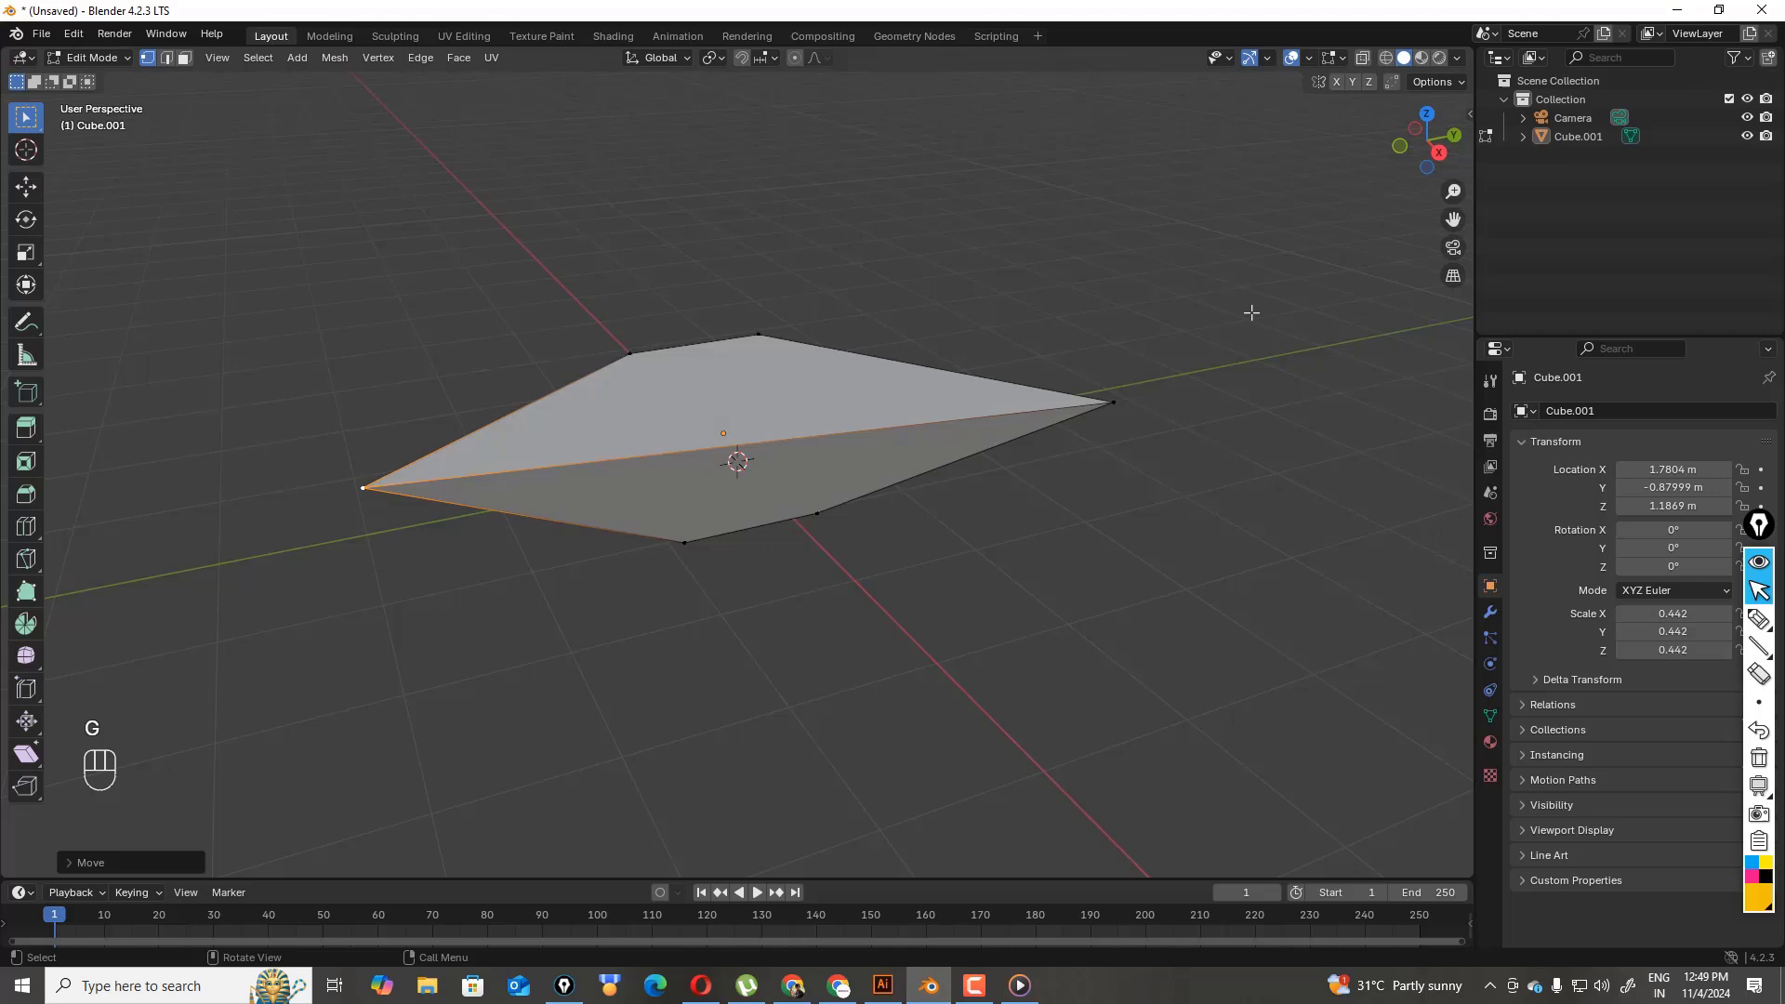
- Try to rotate the single stretched vertex at the mesh's positive Y tip
{"action": "left_click", "coordinate": [1116, 400]}
{"action": "key", "text": "r"}
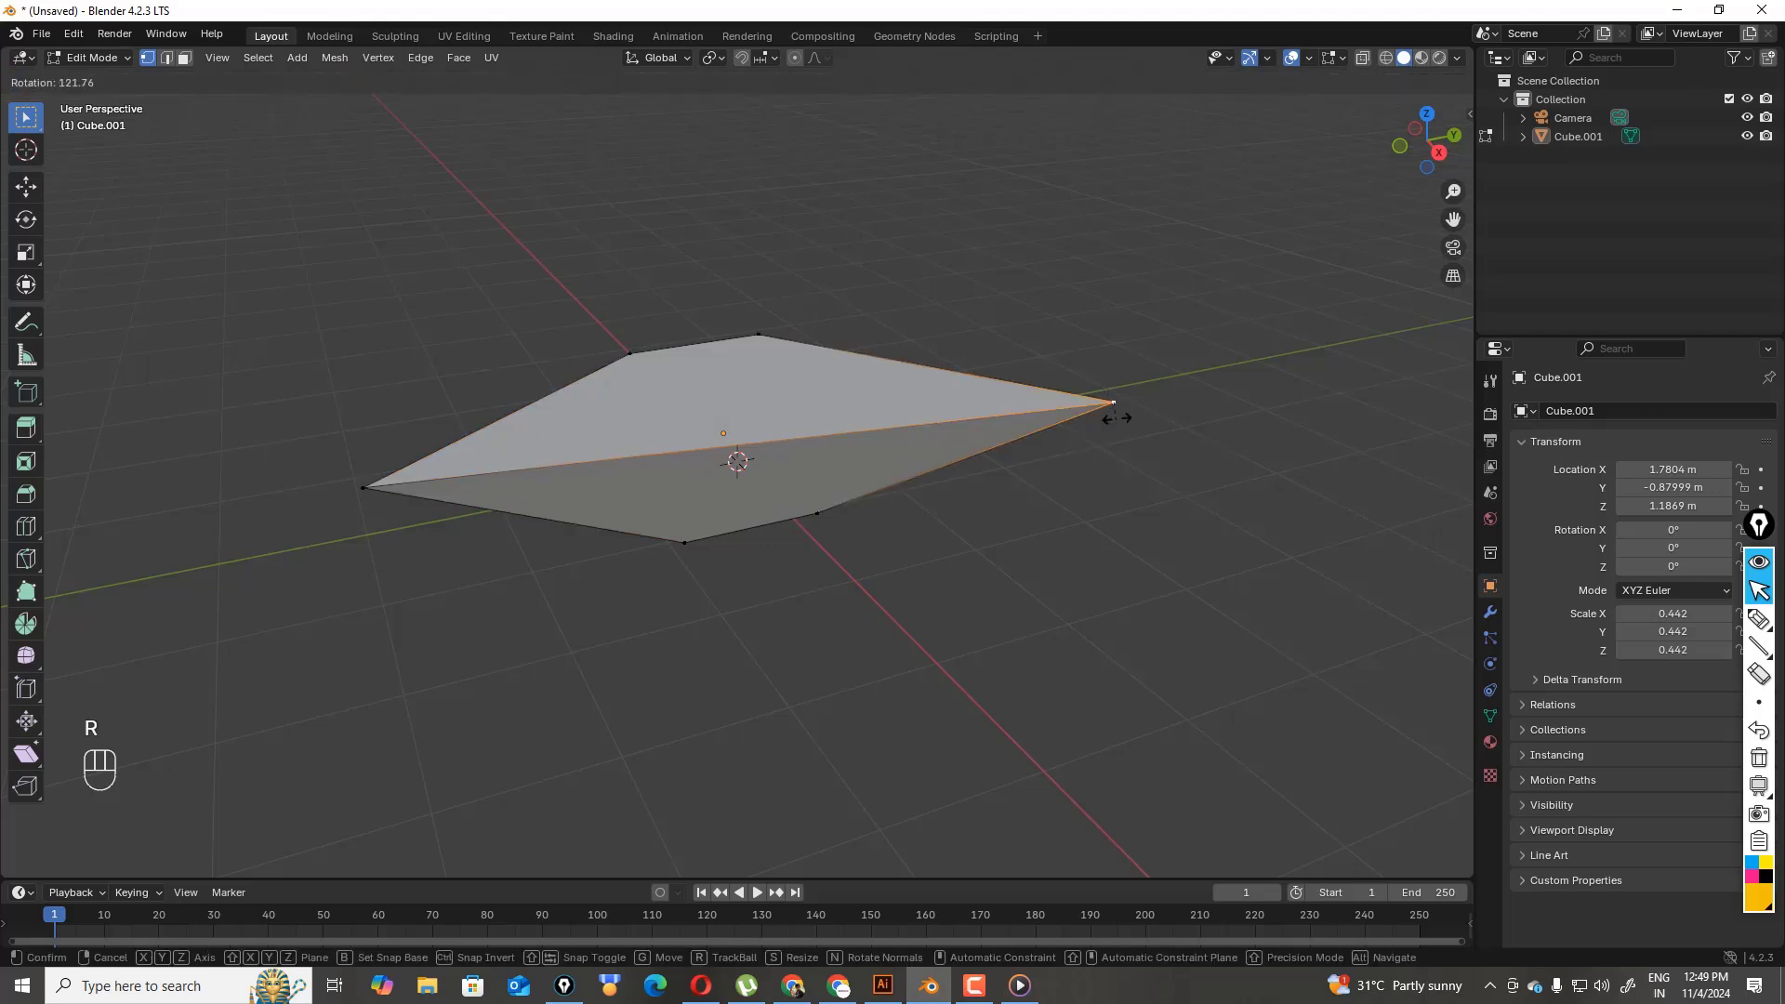
{"action": "left_click", "coordinate": [1114, 401]}
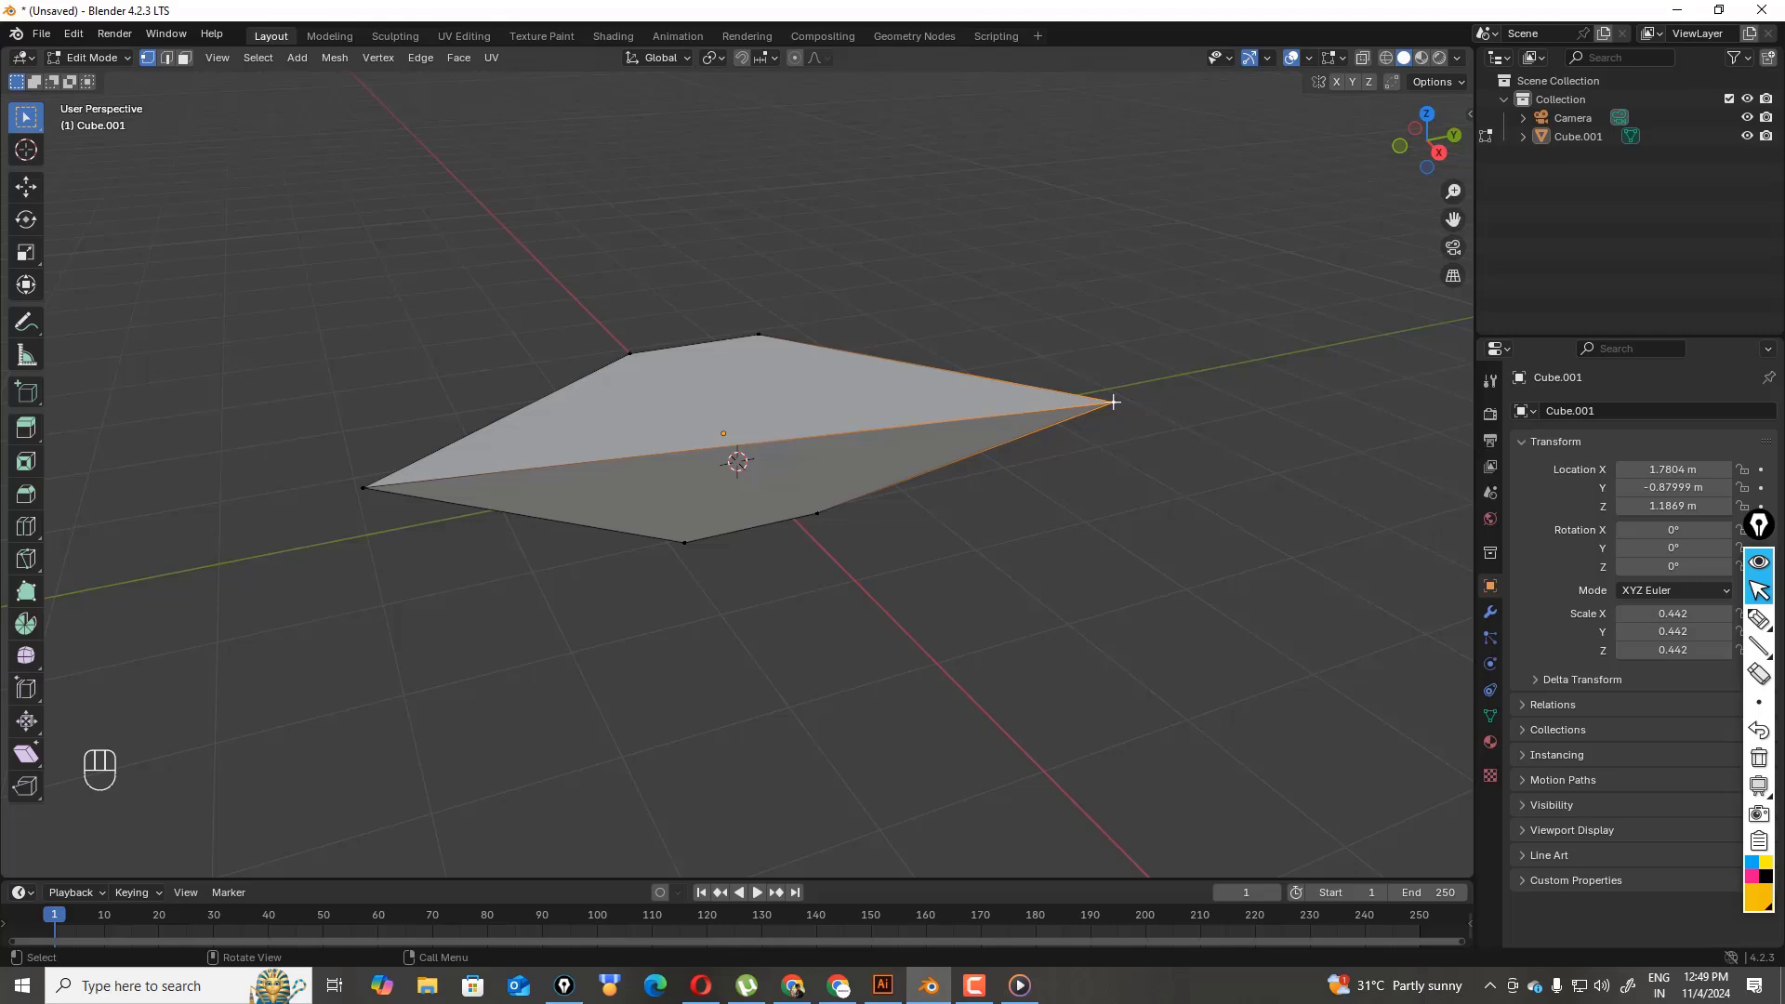
- Try to rotate the stretched positive Y tip vertex freely and with the Rotate tool's gizmo
{"action": "key", "text": "r"}
{"action": "left_click", "coordinate": [1113, 401]}
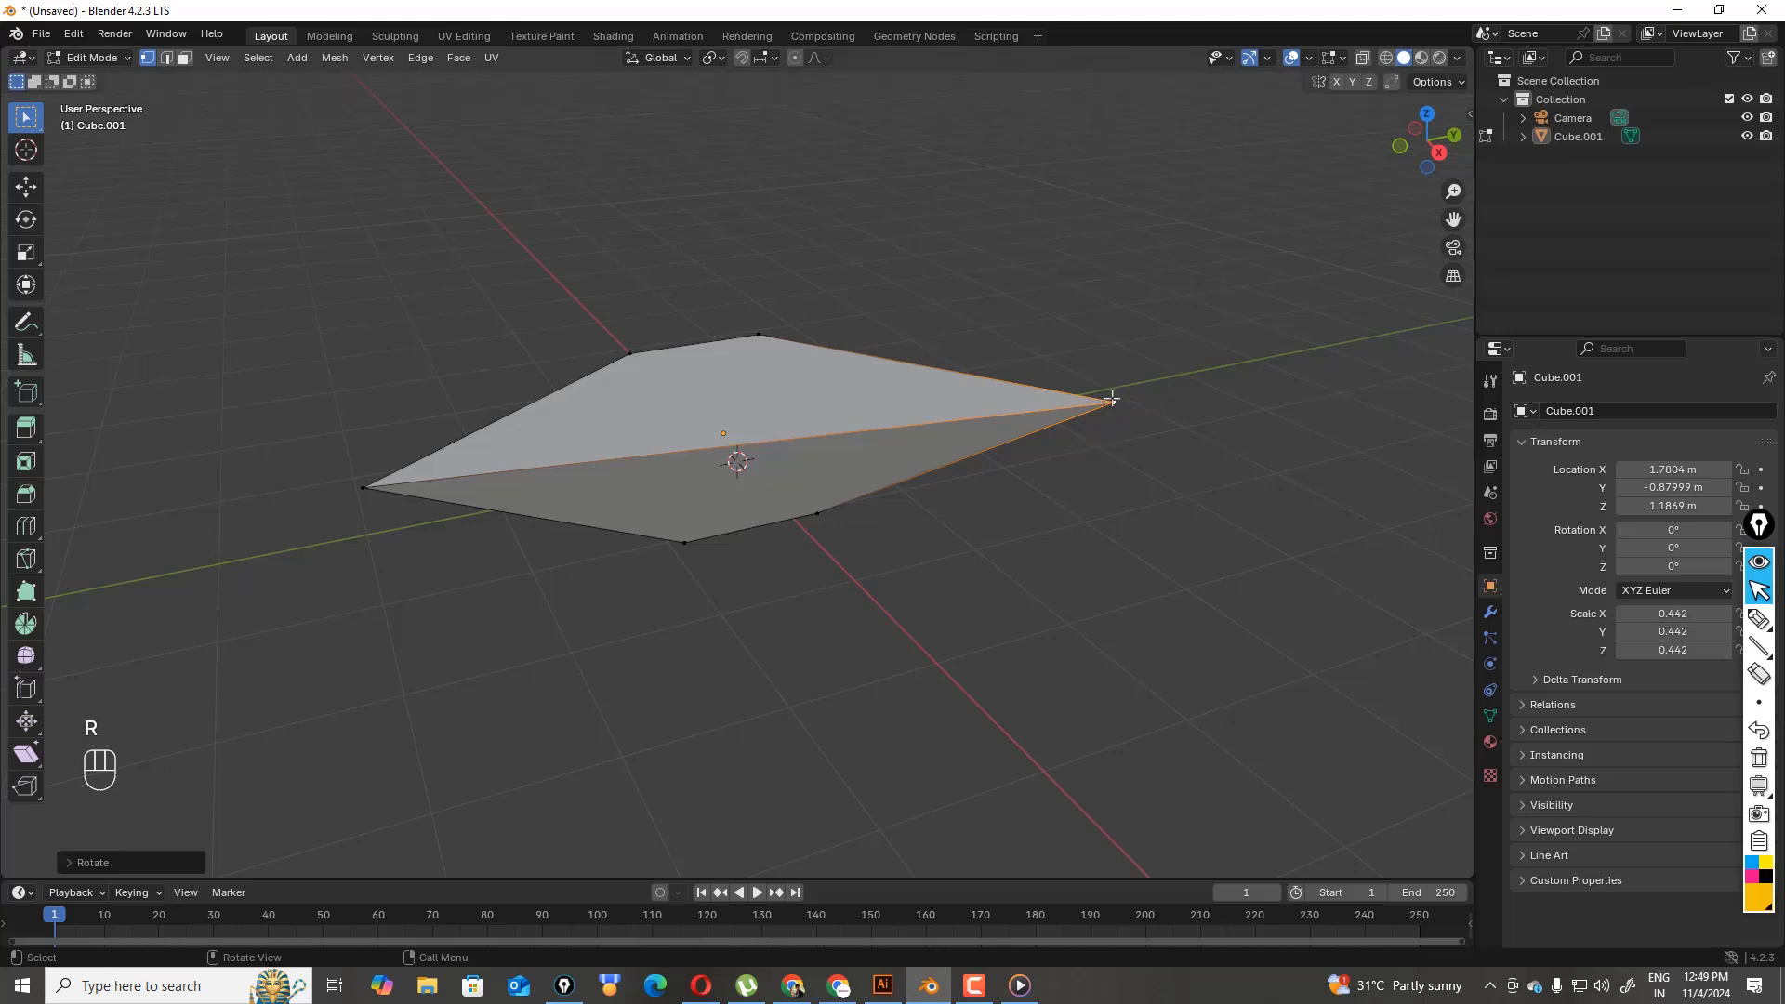
{"action": "left_click", "coordinate": [26, 220]}
{"action": "left_click", "coordinate": [1064, 423]}
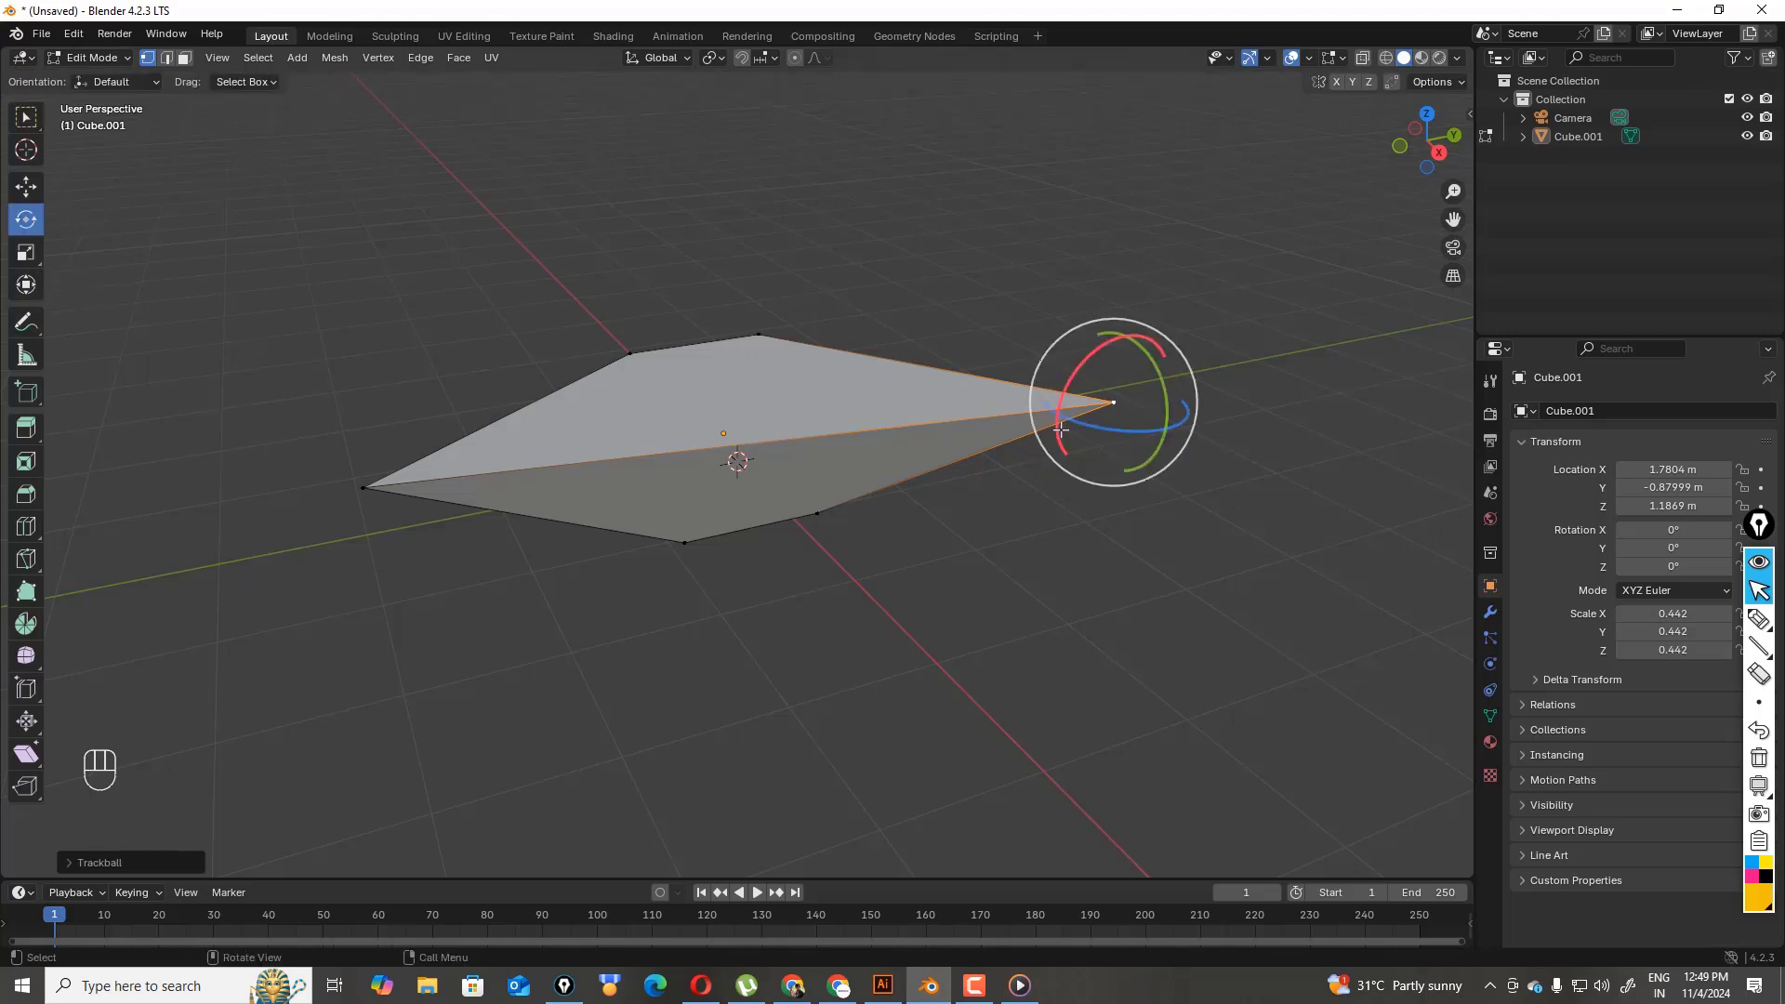
{"action": "left_click_drag", "start_coordinate": [1064, 423], "coordinate": [1133, 429]}
{"action": "mouse_move", "coordinate": [1104, 400]}
{"action": "left_mouse_down"}
{"action": "mouse_move", "coordinate": [1107, 377]}
{"action": "mouse_move", "coordinate": [1107, 396]}
{"action": "left_mouse_up"}
{"action": "left_click", "coordinate": [1114, 403]}
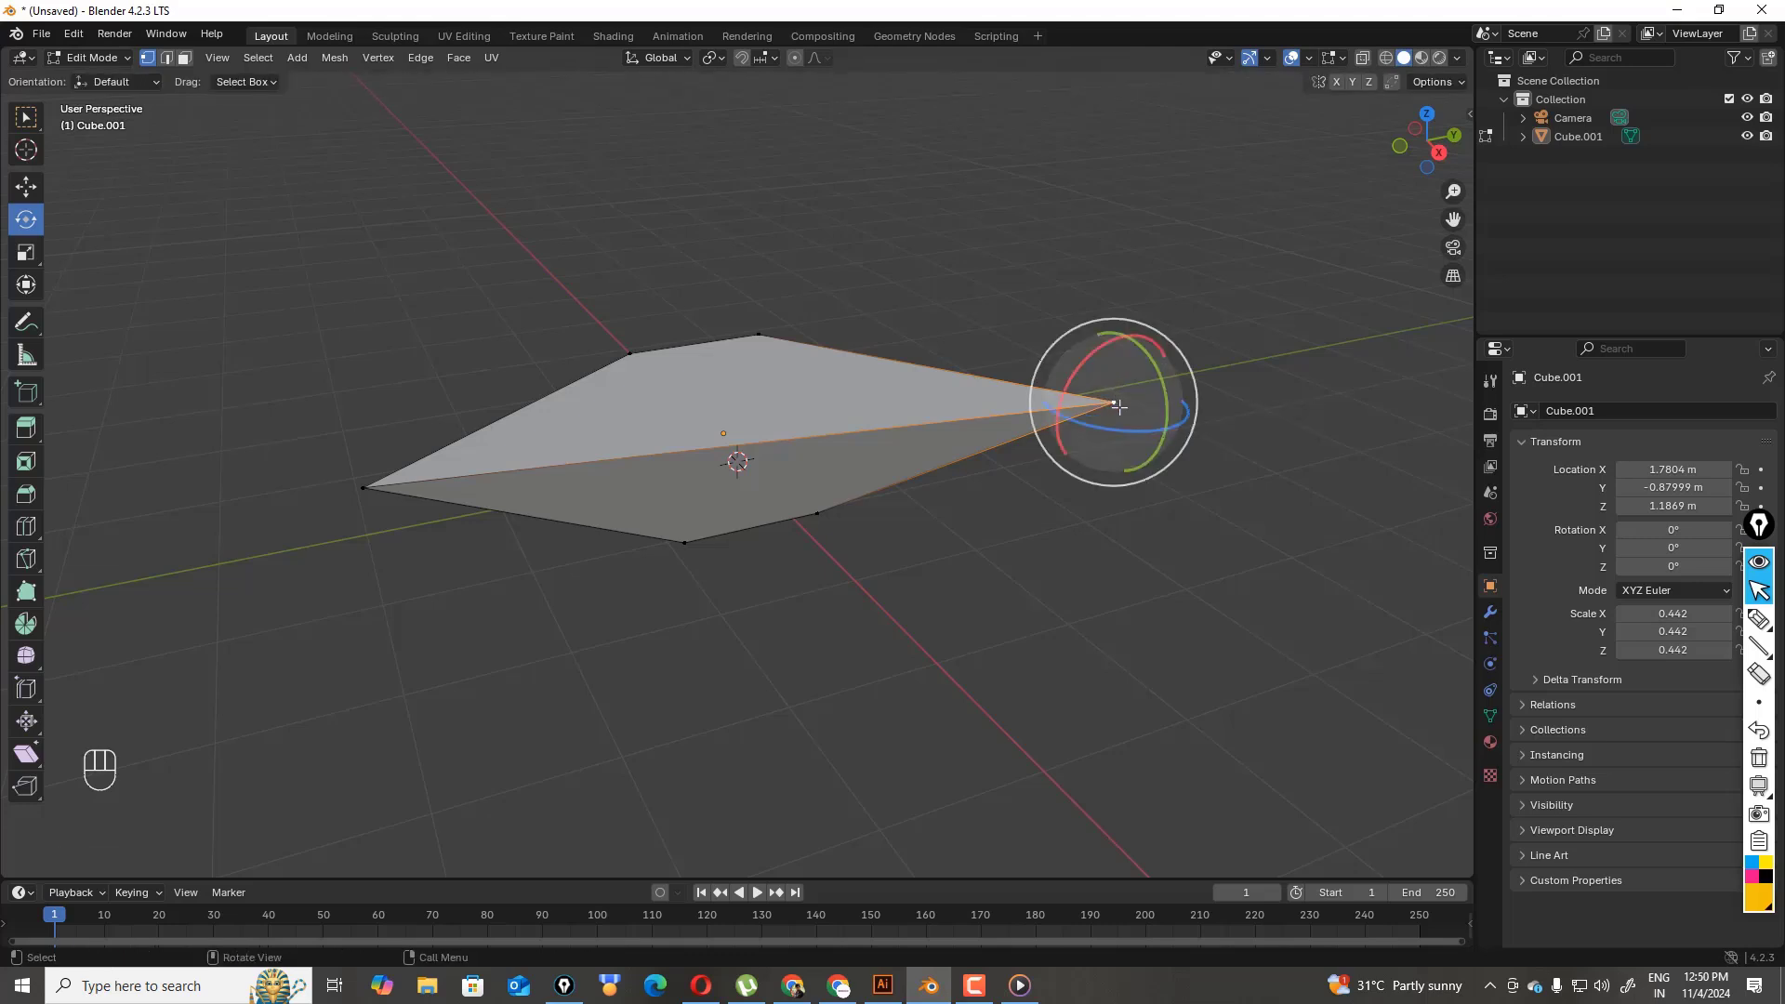
- Try to rotate the same tip vertex once more while facing the mesh's positive X side
{"action": "left_click_drag", "start_coordinate": [1429, 165], "coordinate": [1339, 173]}
{"action": "left_click", "coordinate": [930, 332]}
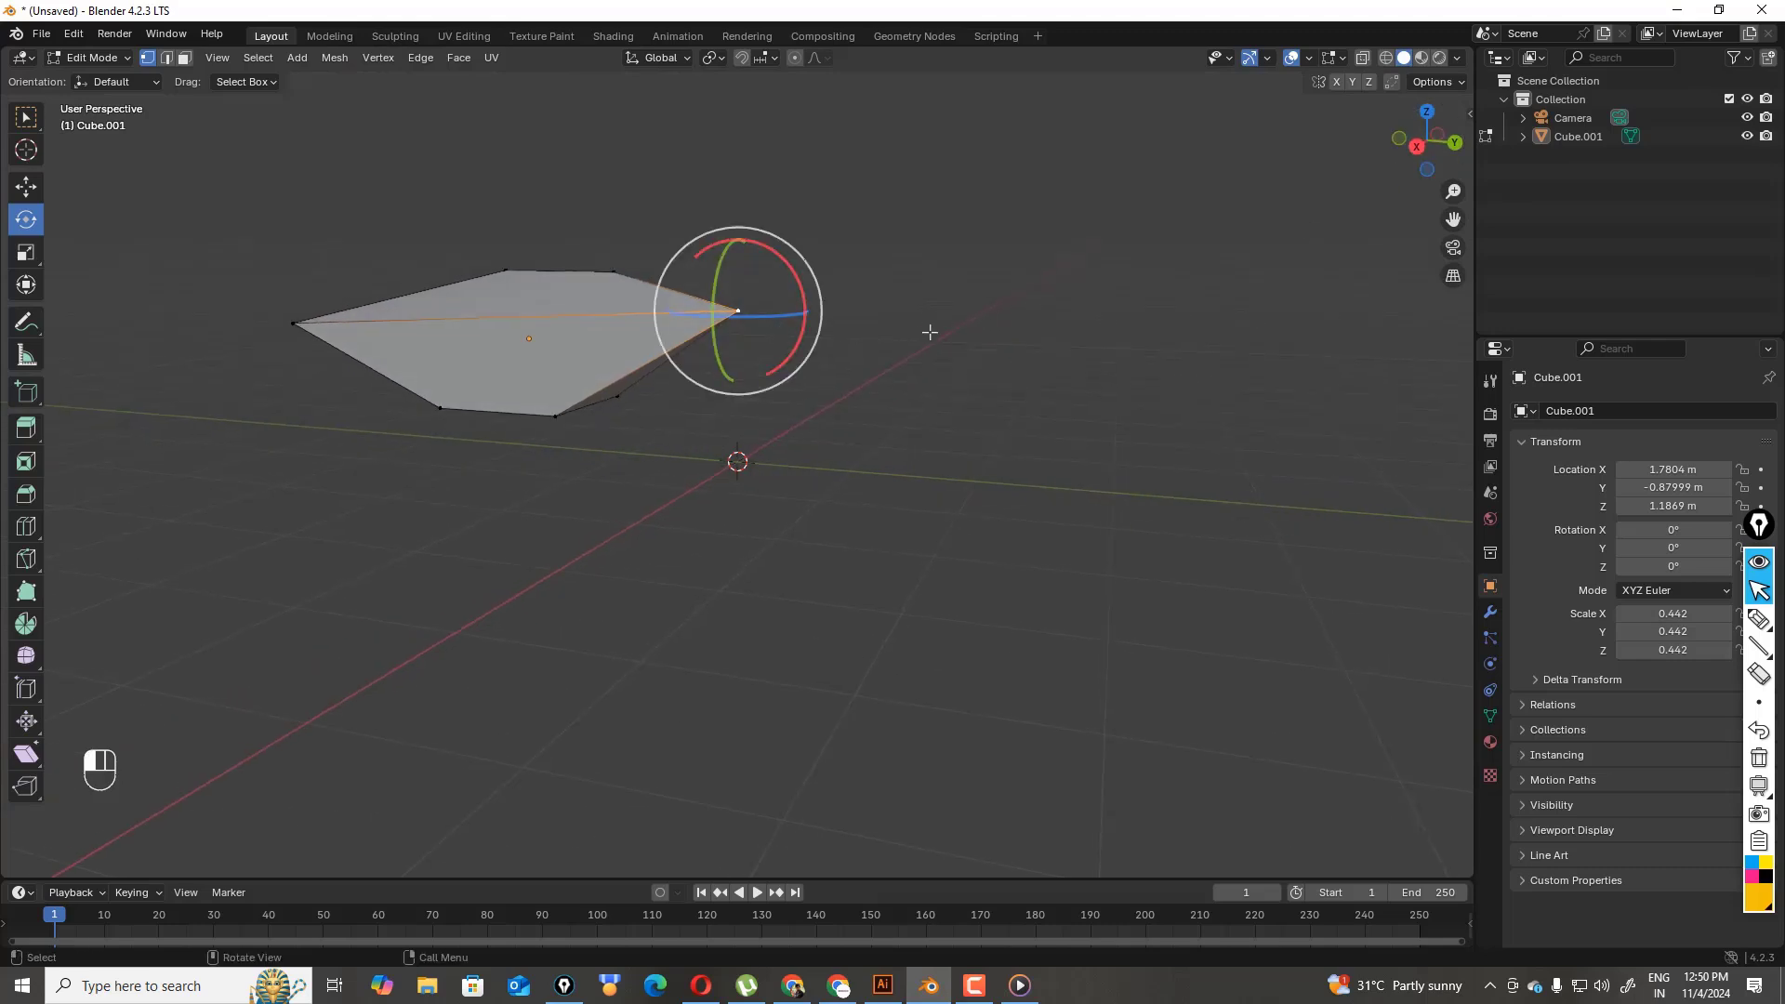
{"action": "left_click", "coordinate": [737, 311]}
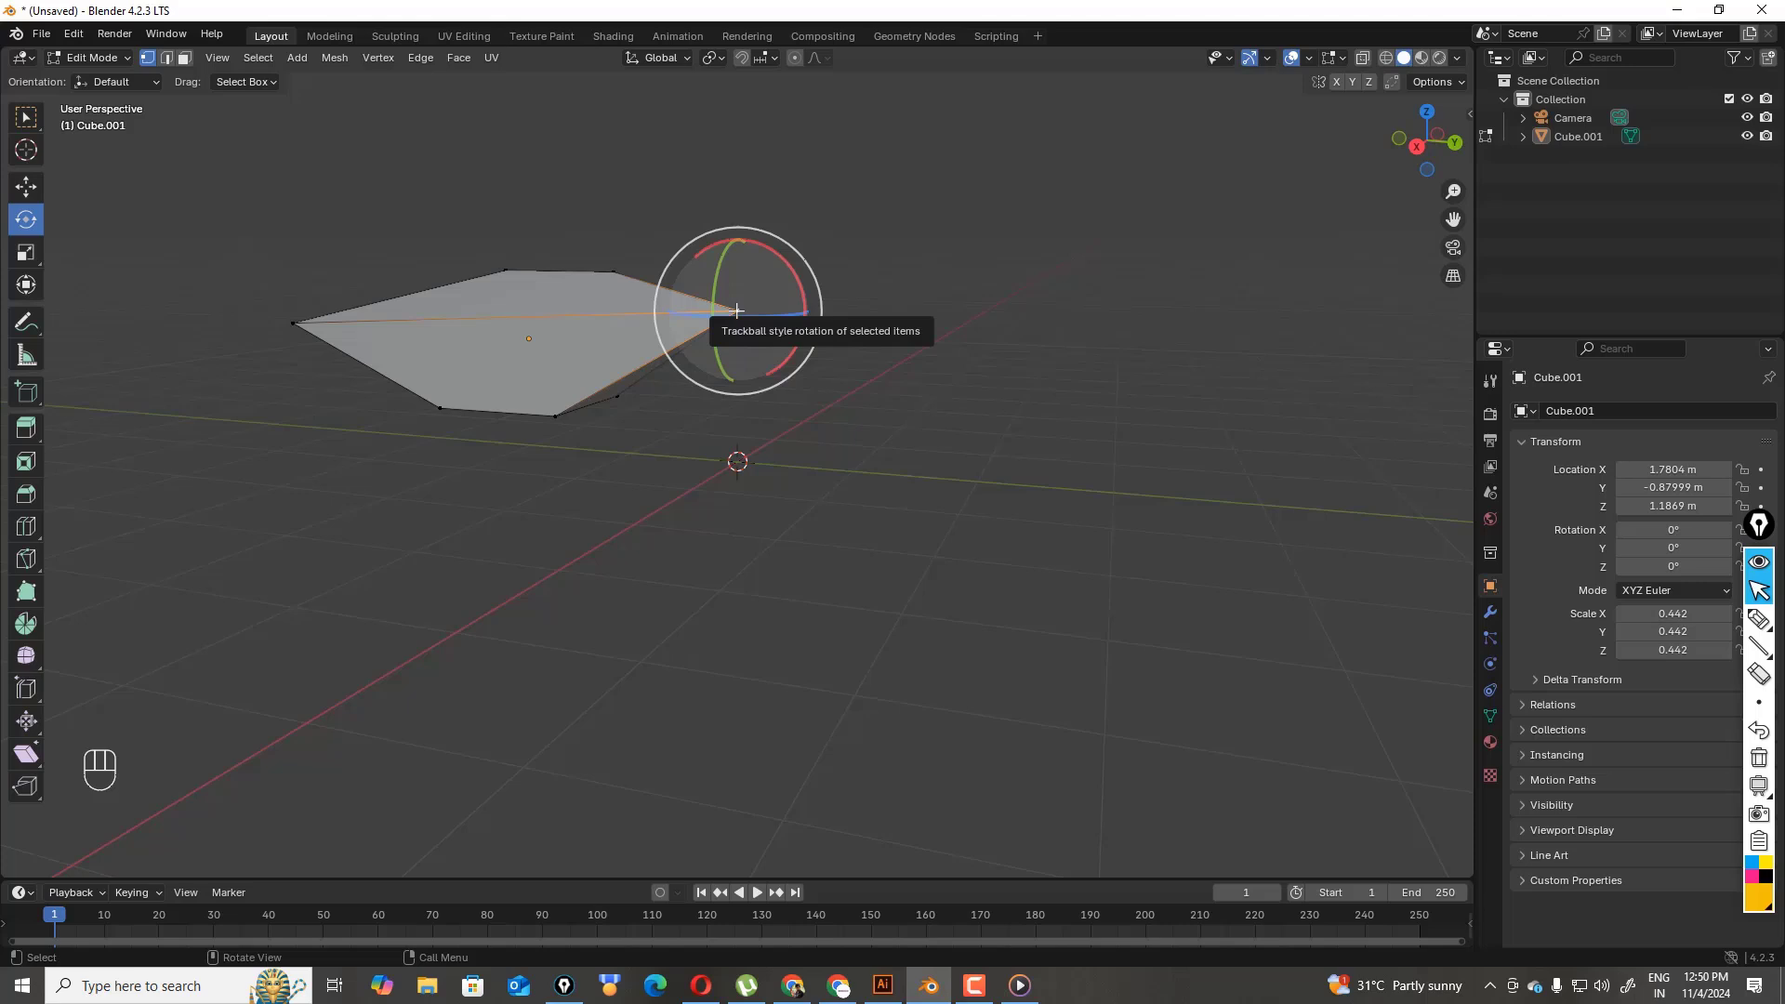
{"action": "key", "text": "r"}
{"action": "left_click", "coordinate": [731, 314]}
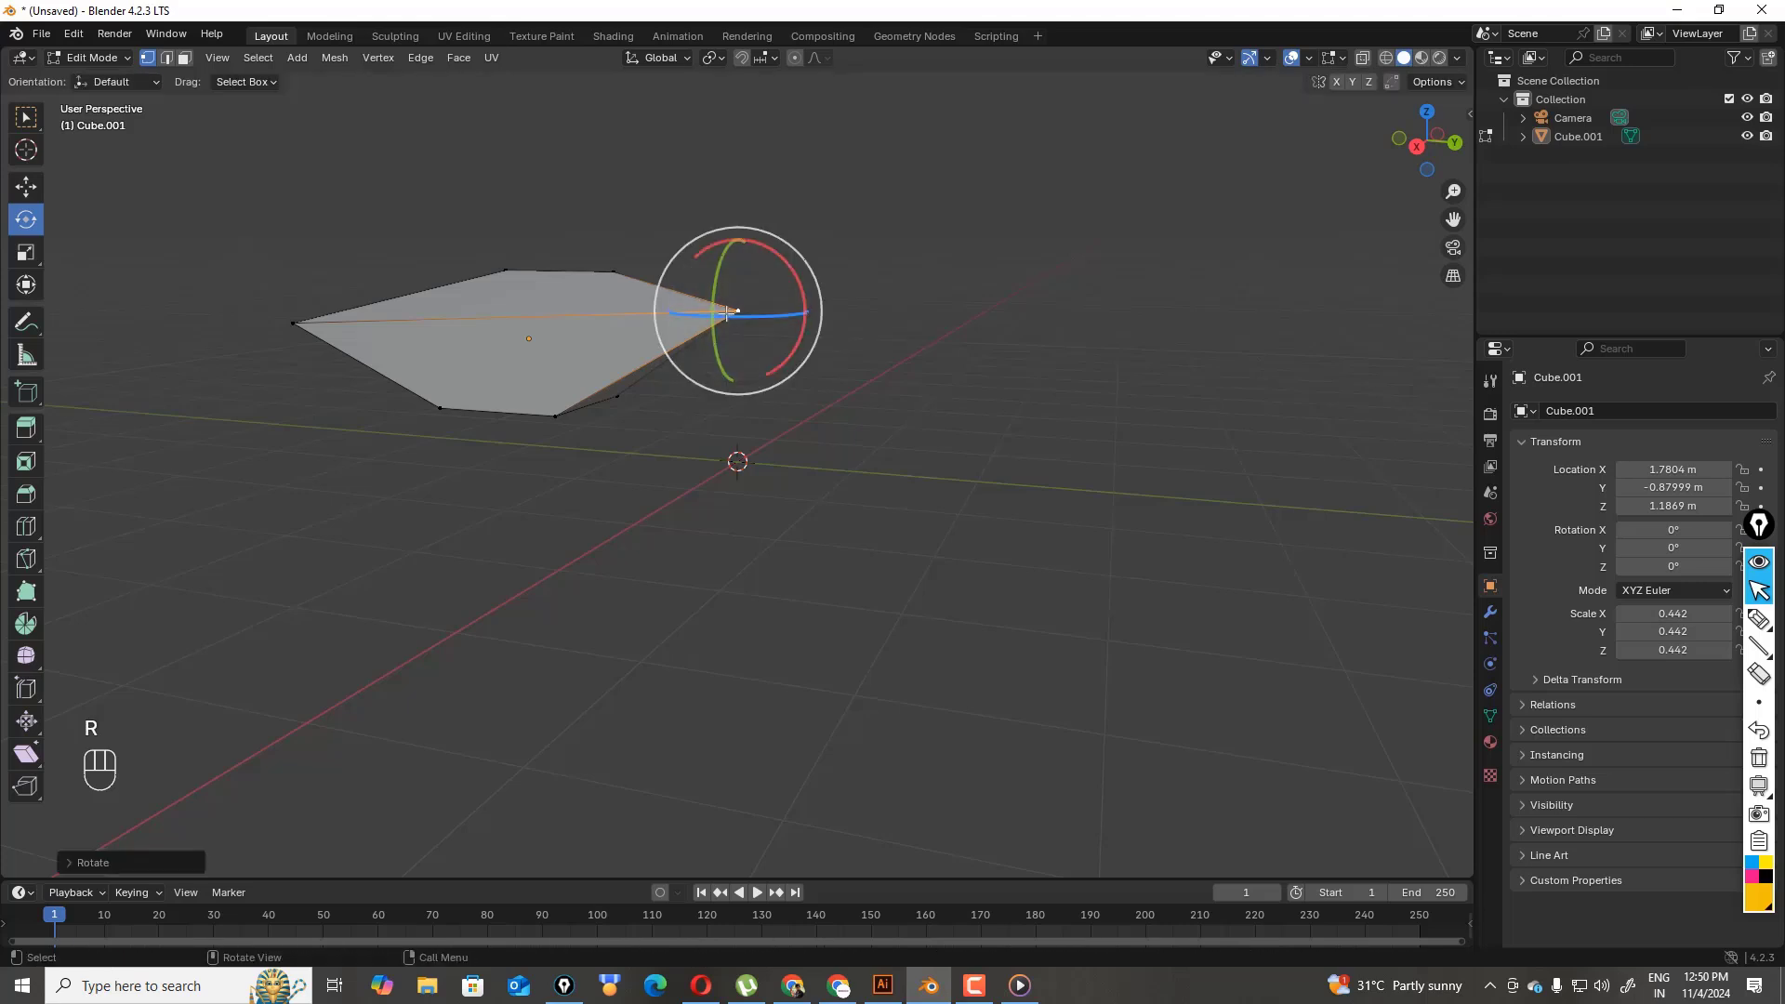
- Return to box selection and move the positive Y tip vertex inward toward the mesh's centre
{"action": "left_click", "coordinate": [26, 116]}
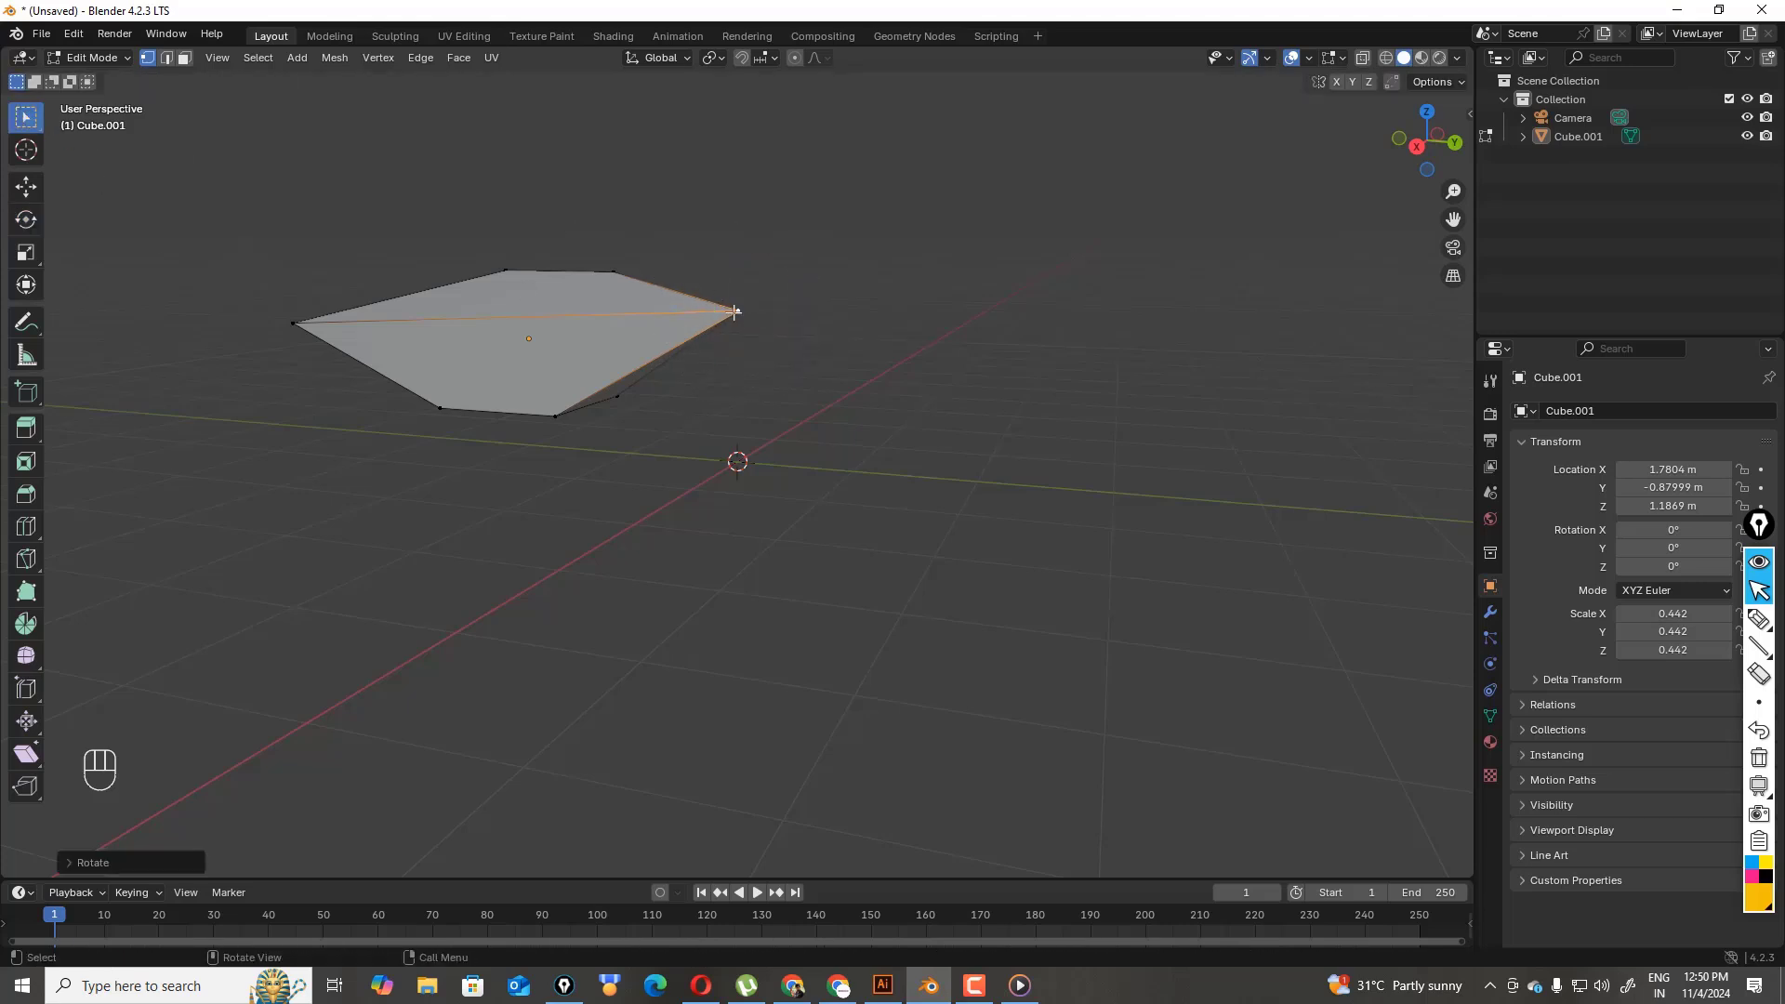
{"action": "left_click", "coordinate": [736, 311]}
{"action": "key", "text": "g"}
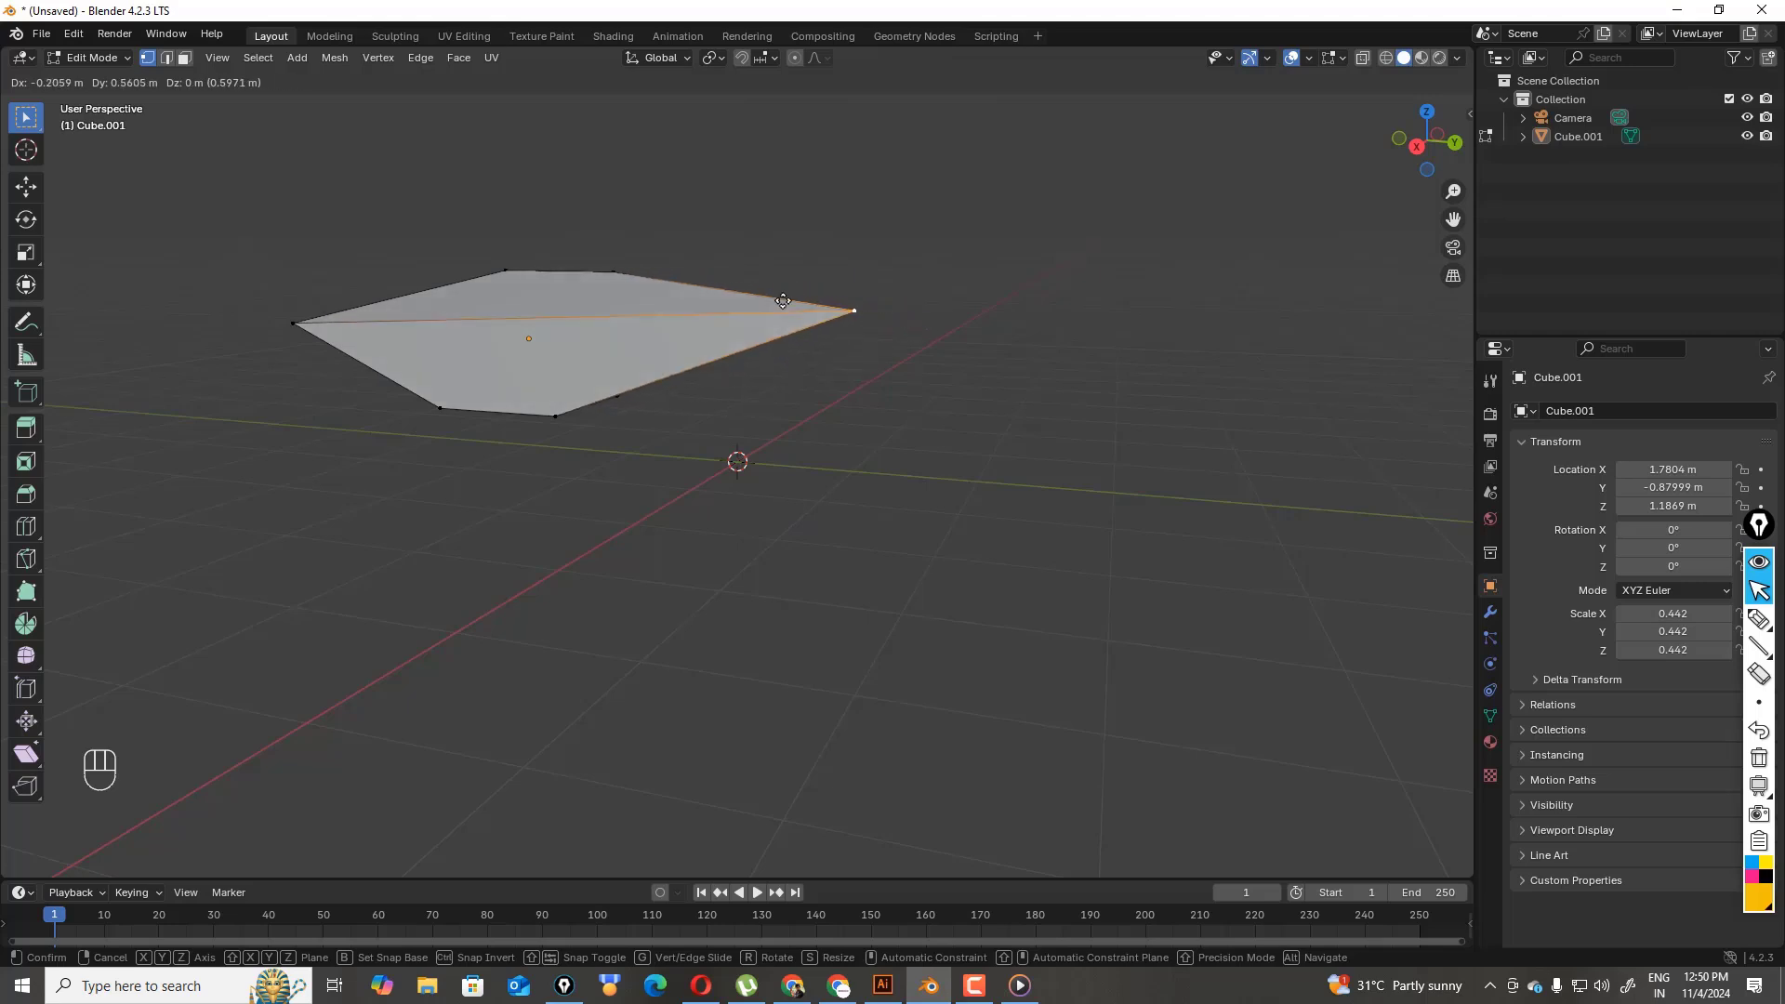
{"action": "left_click", "coordinate": [669, 319]}
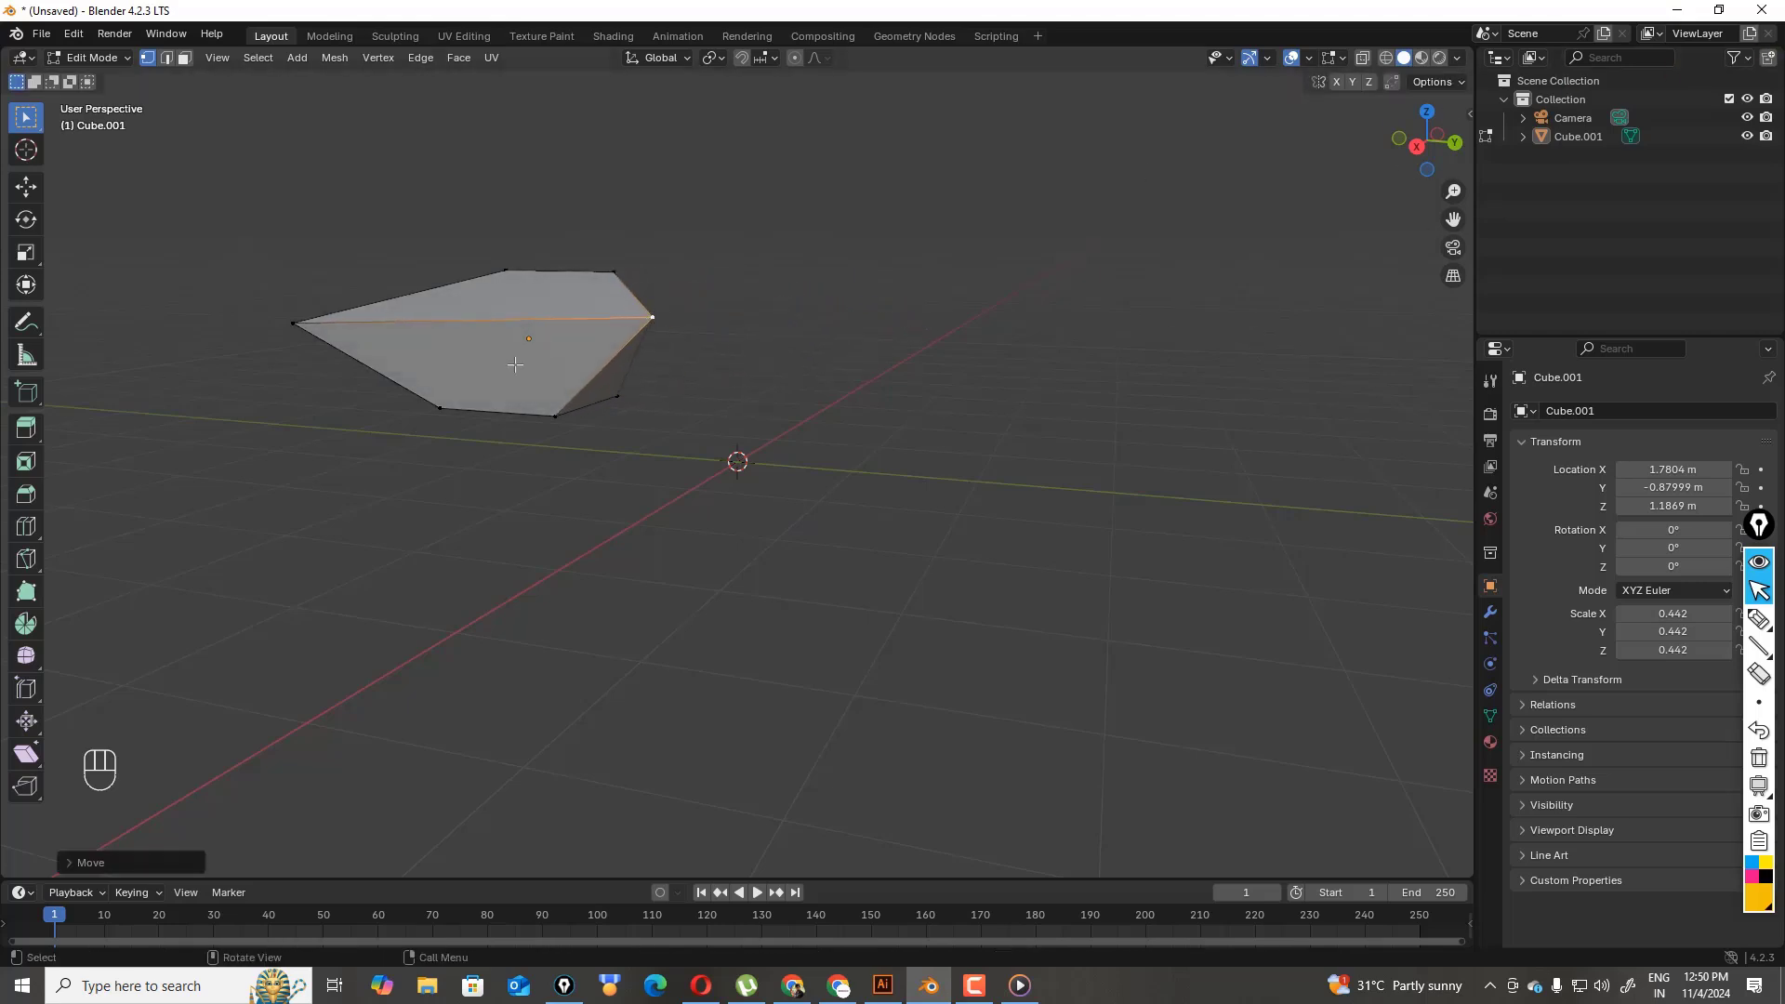
- In edge select mode, grab the long upper edge between the two tips and move it upward and toward positive Y
{"action": "left_click", "coordinate": [166, 58]}
{"action": "left_click", "coordinate": [452, 319]}
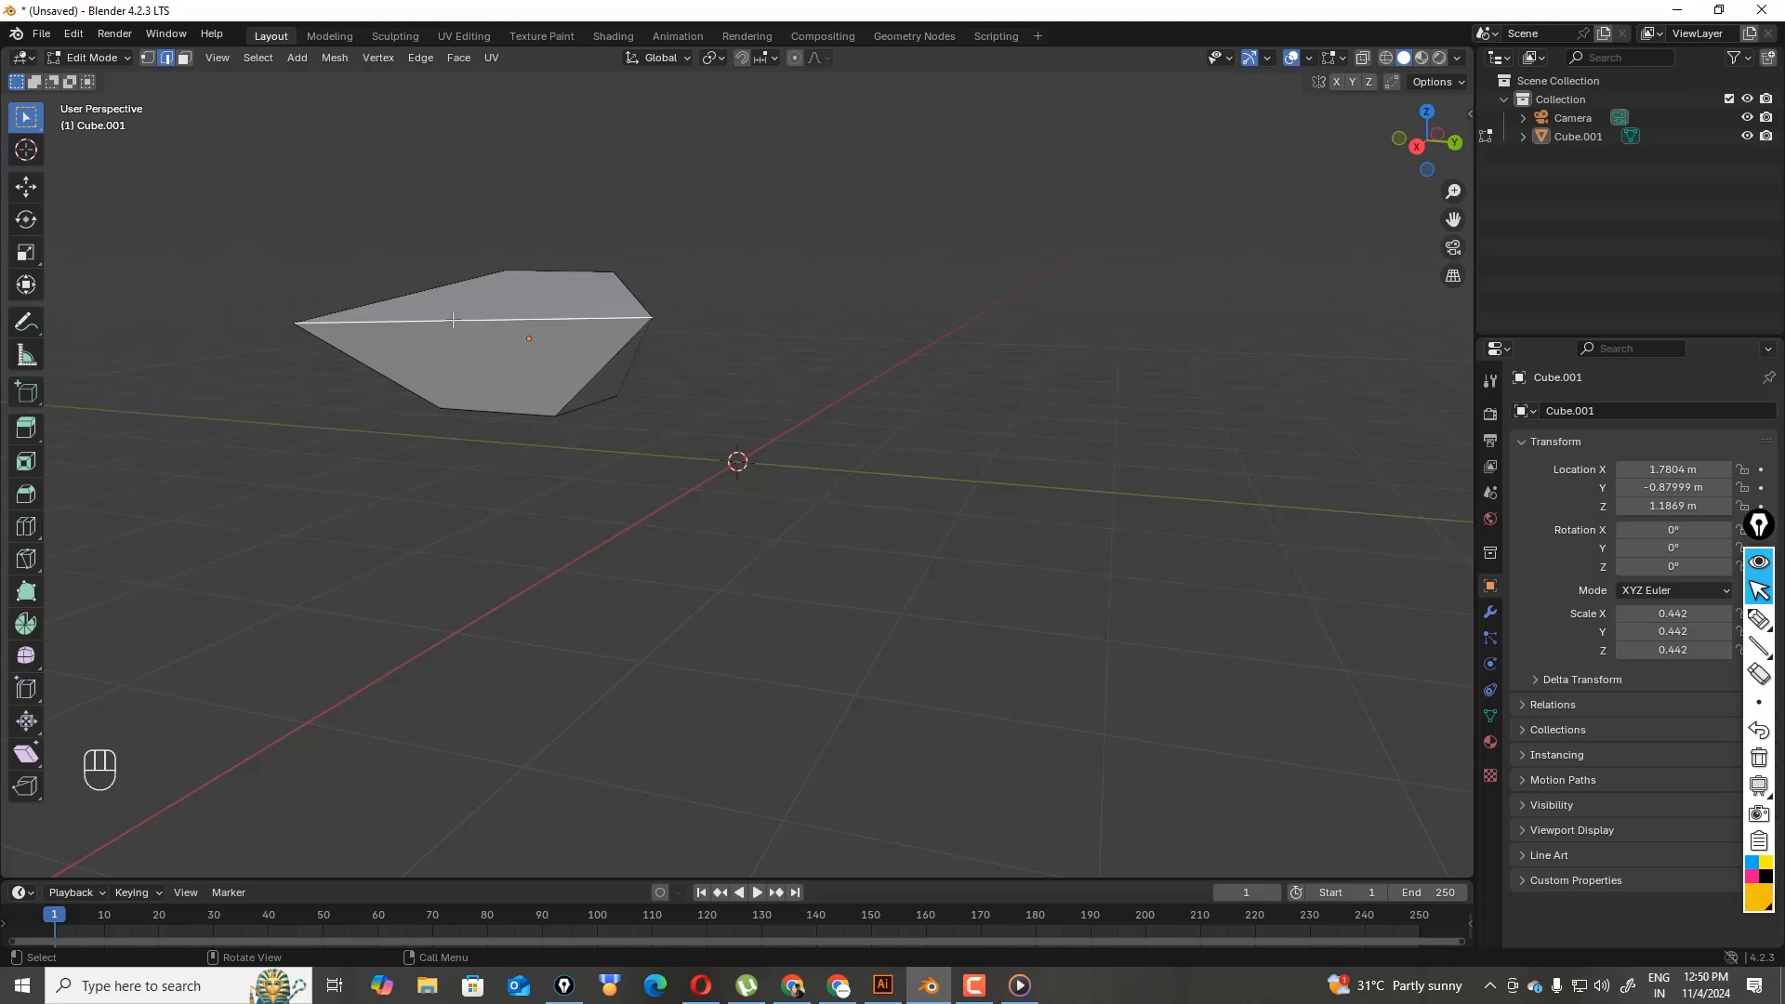
{"action": "key", "text": "g"}
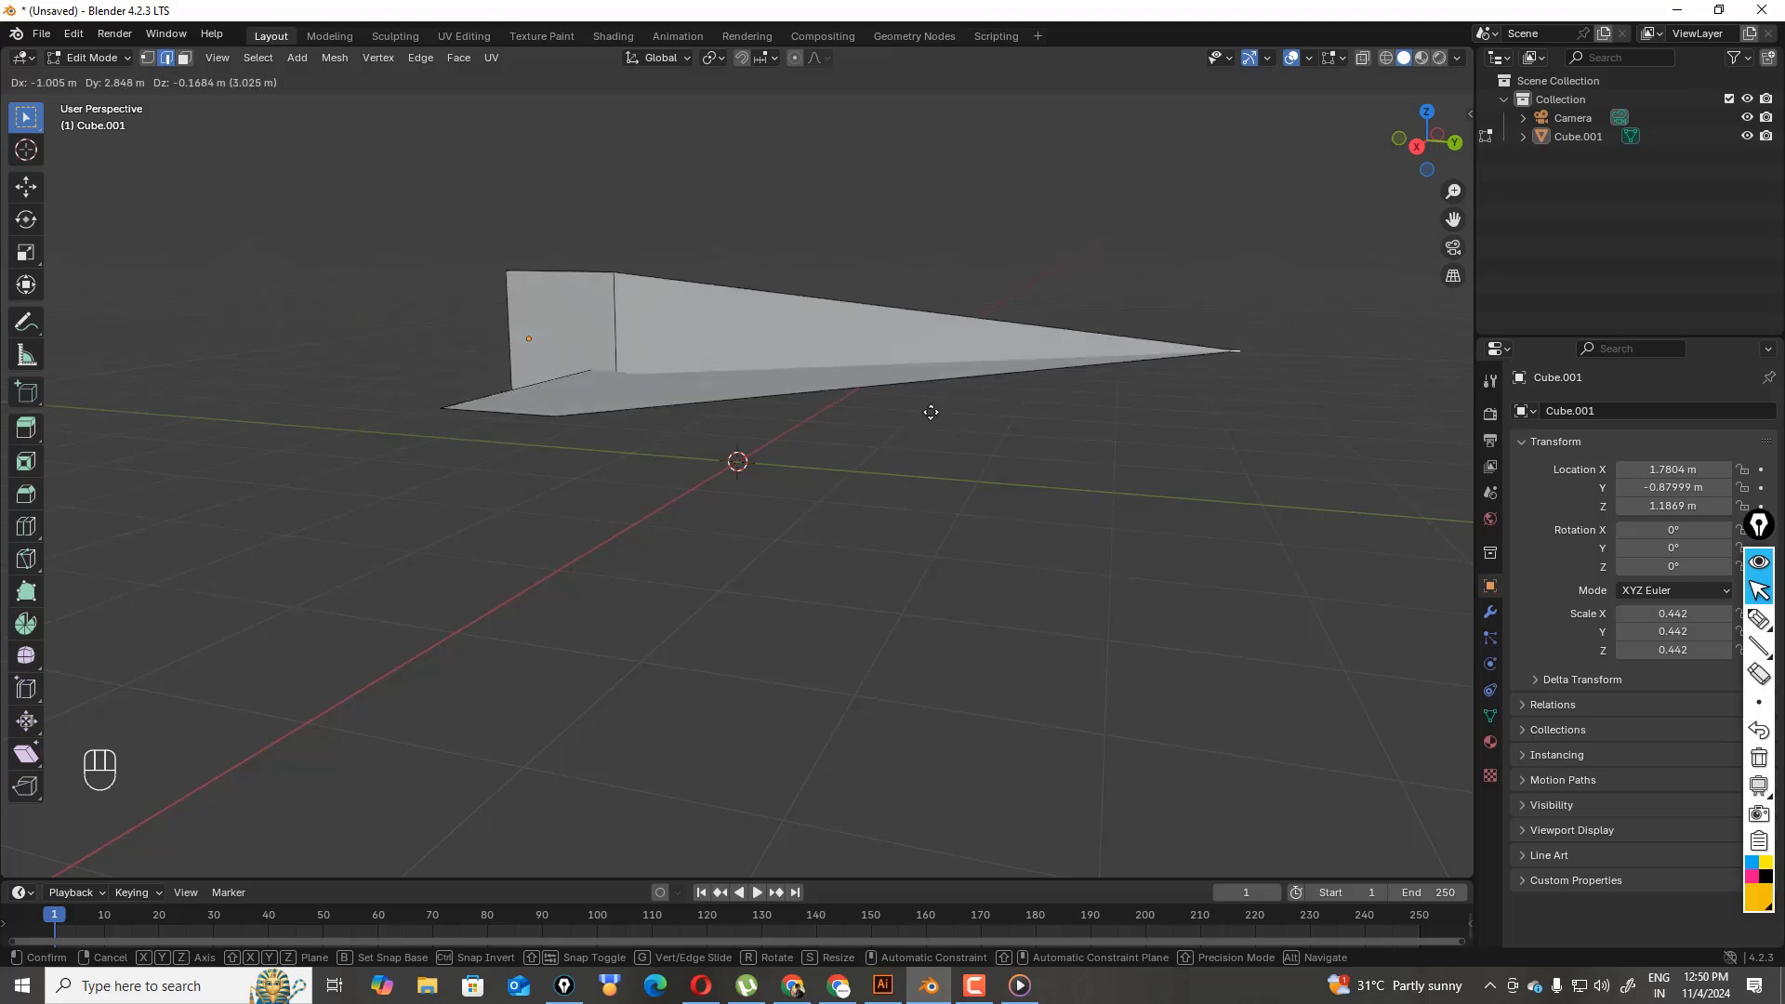
{"action": "left_click", "coordinate": [544, 307]}
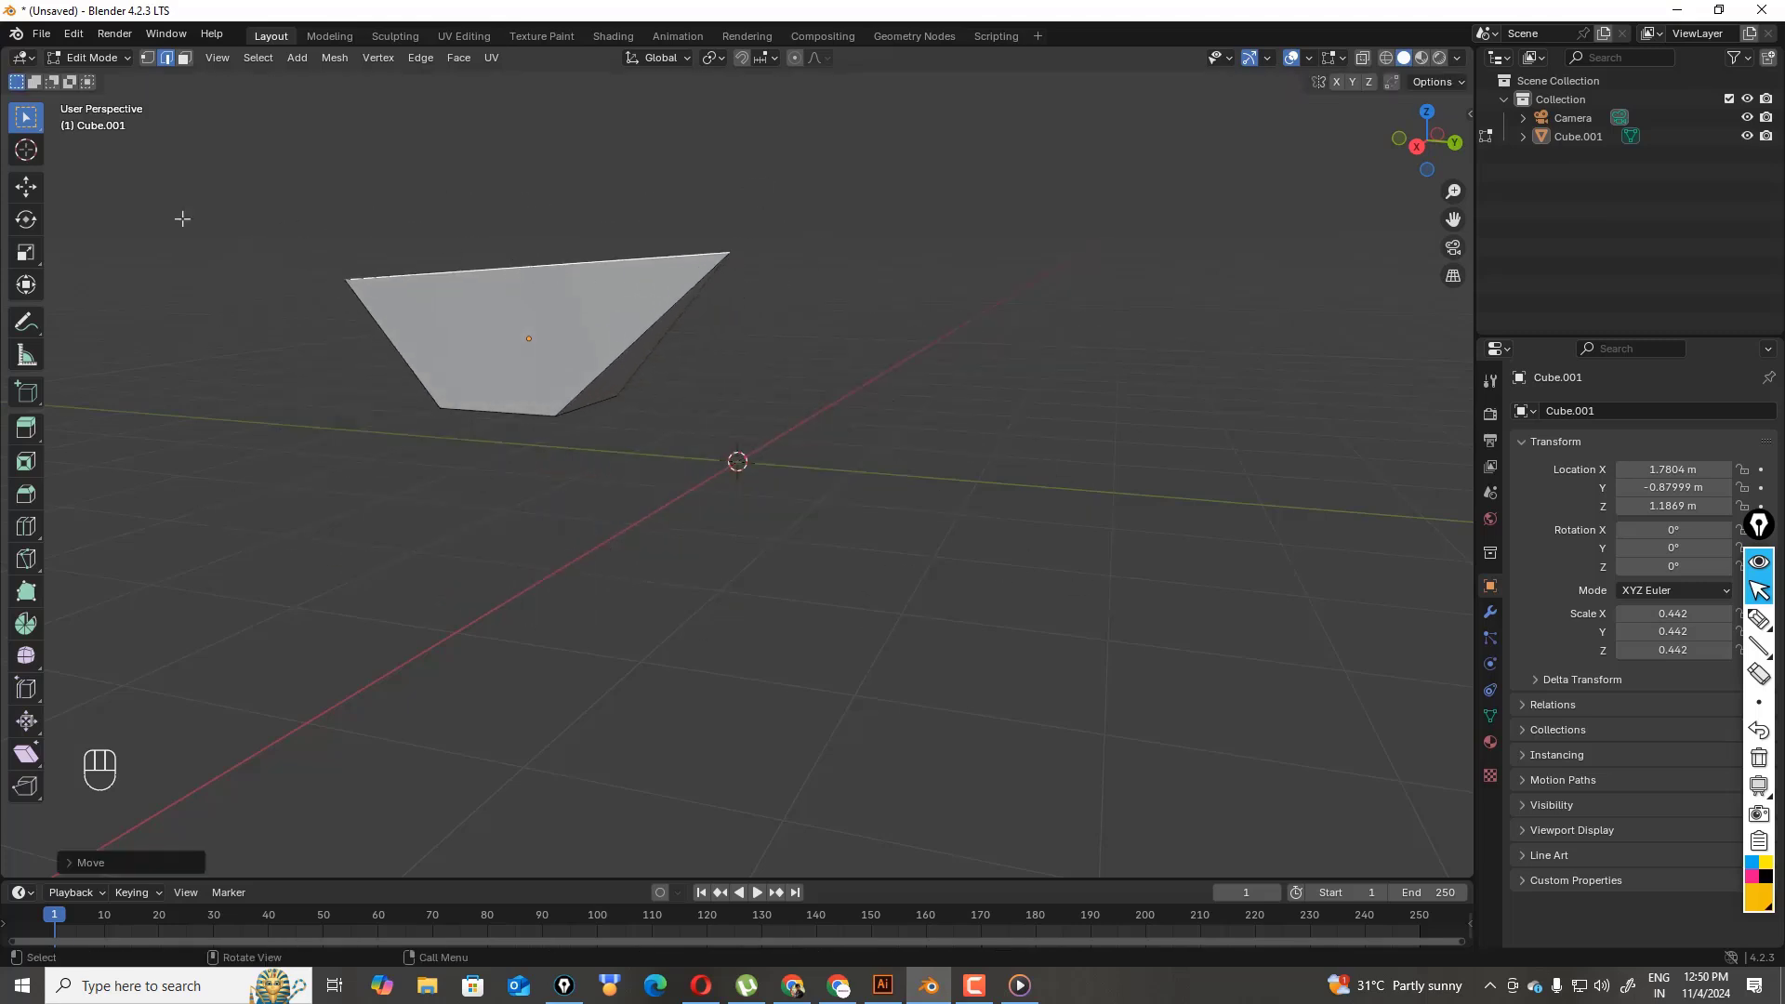
- In face select mode, select the large positive X face and rotate it freely
{"action": "left_click", "coordinate": [185, 58]}
{"action": "left_click", "coordinate": [471, 320]}
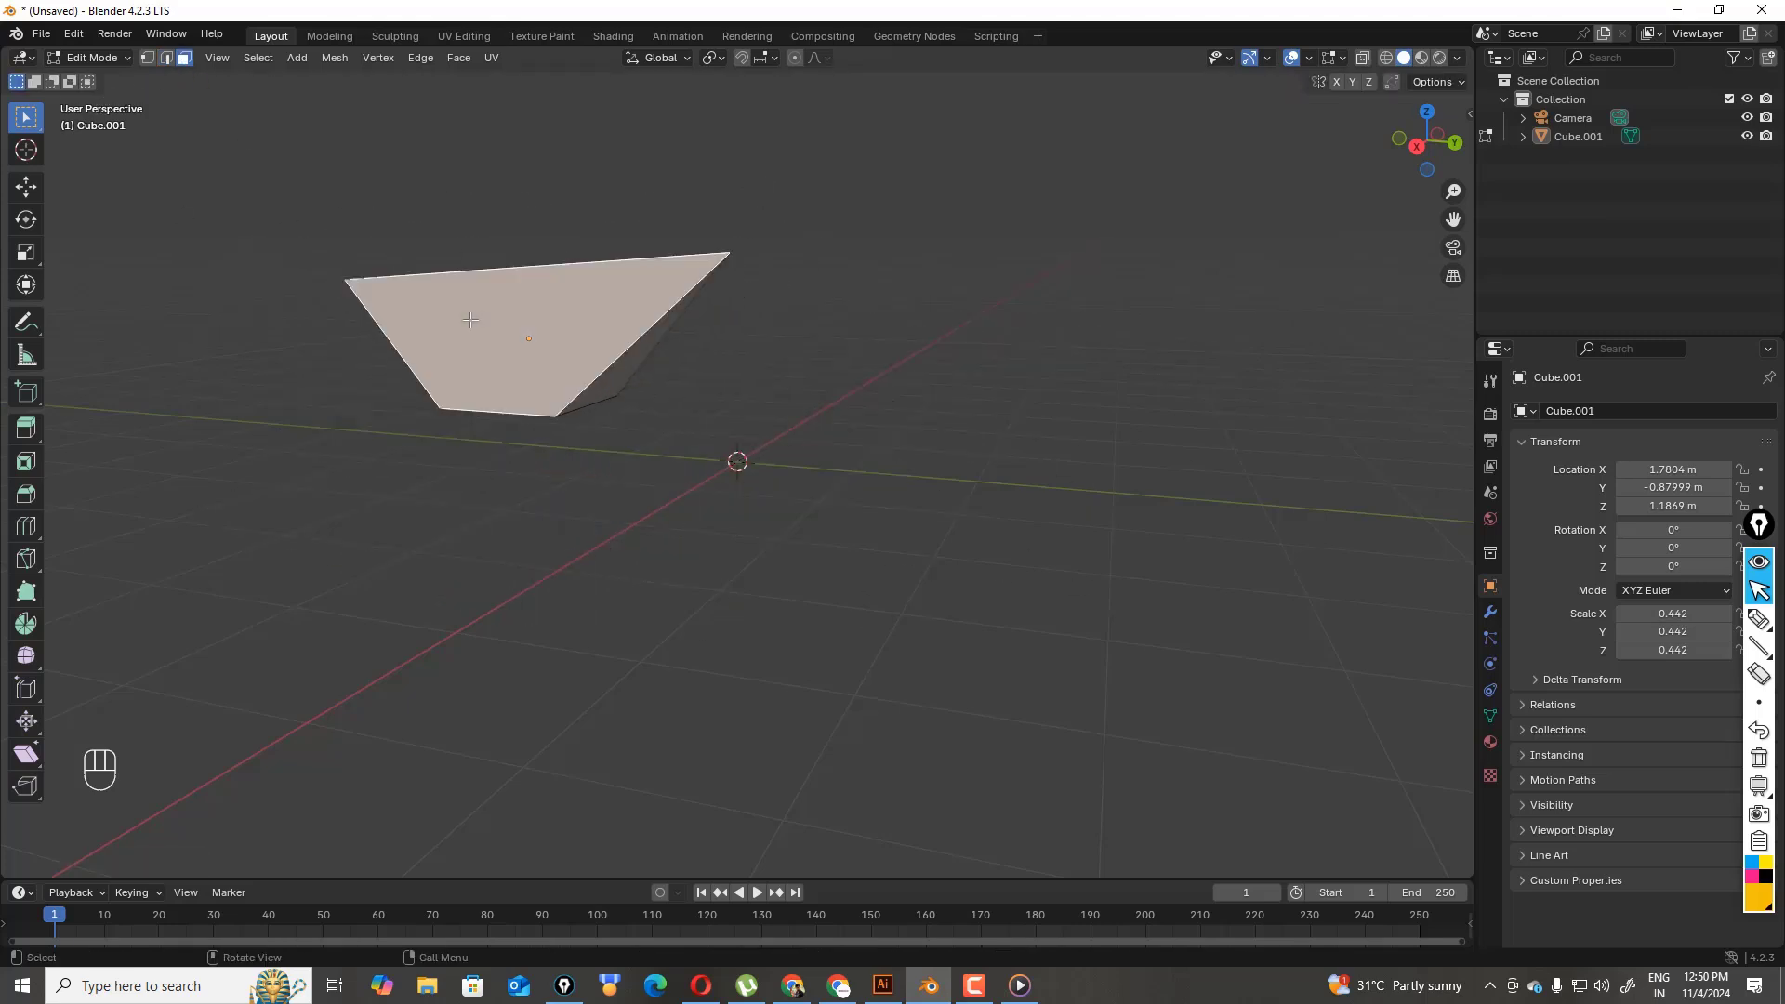
{"action": "key", "text": "g"}
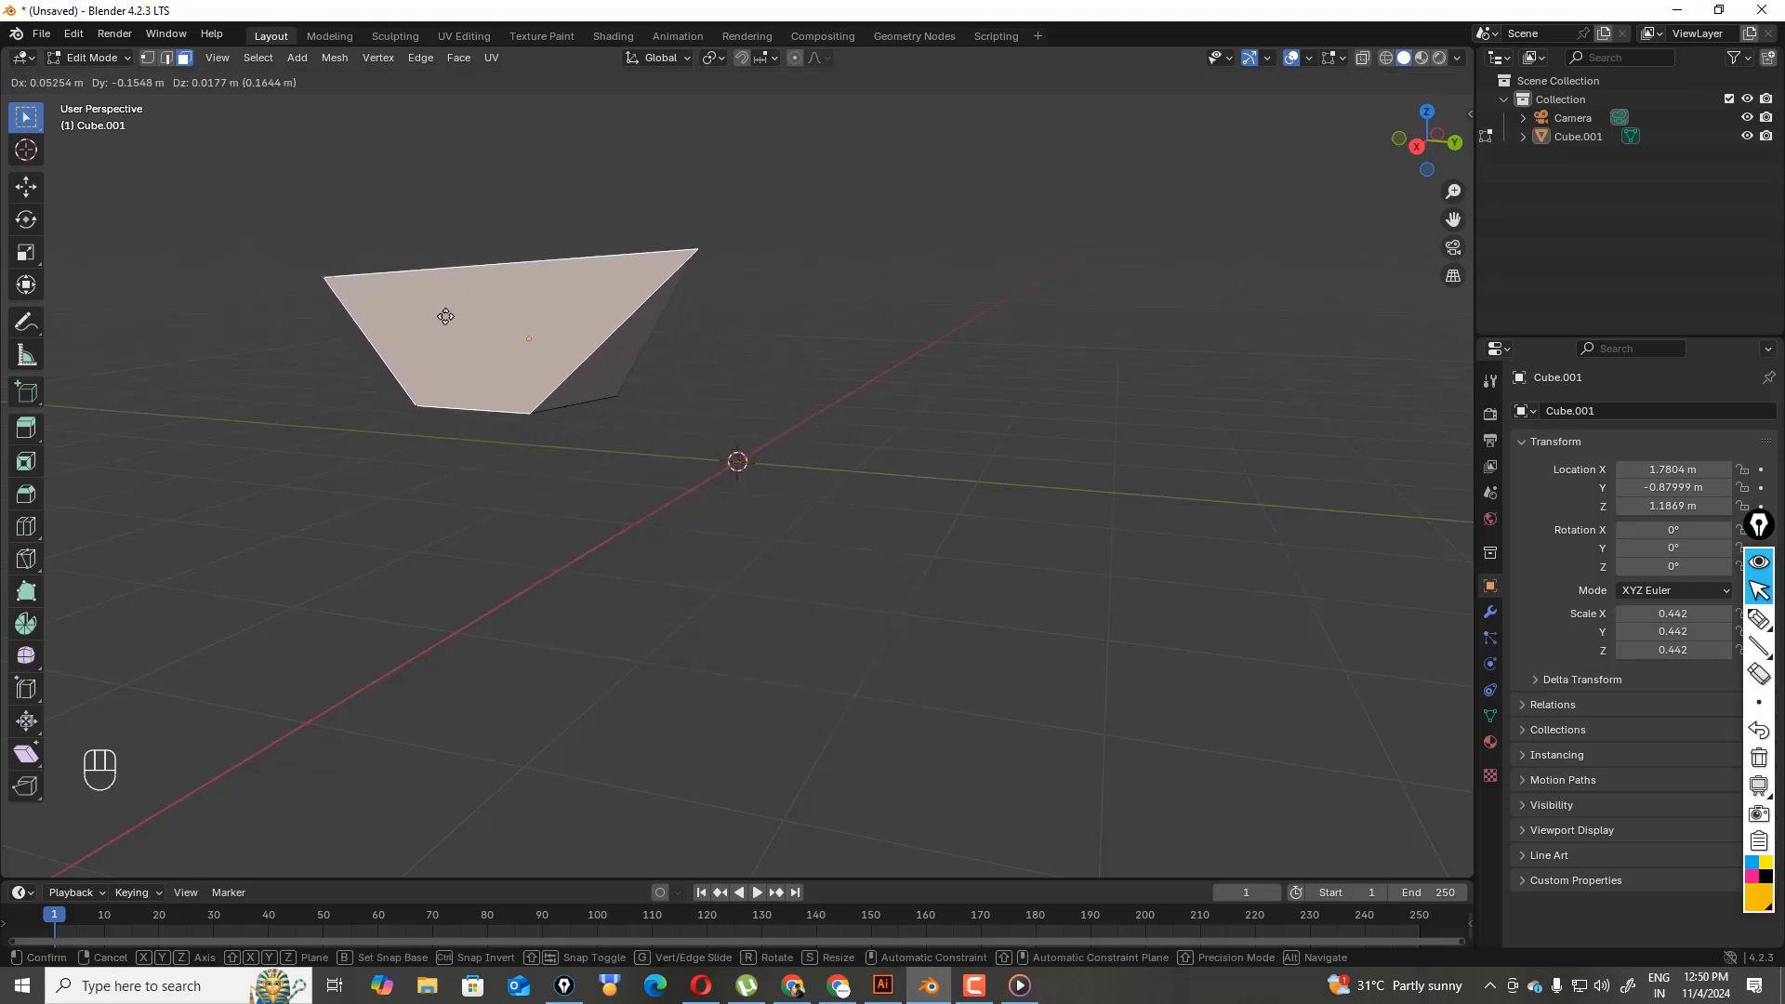
{"action": "key", "text": "r"}
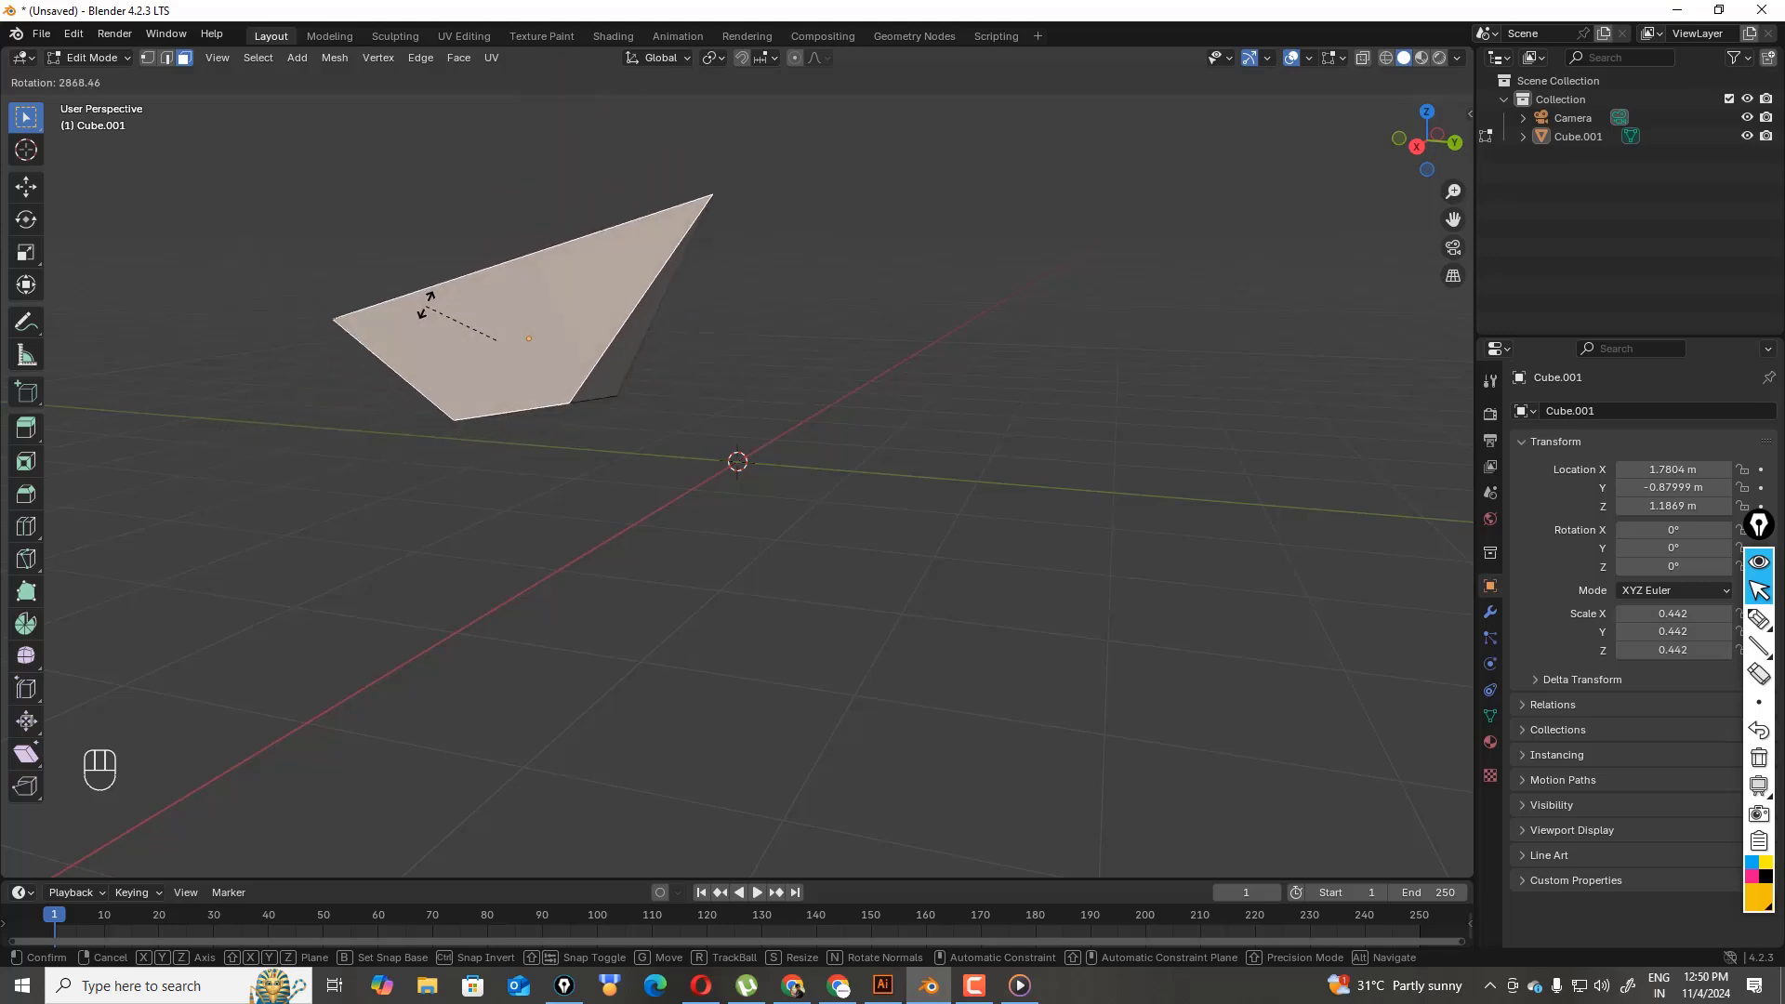
{"action": "left_click", "coordinate": [492, 292]}
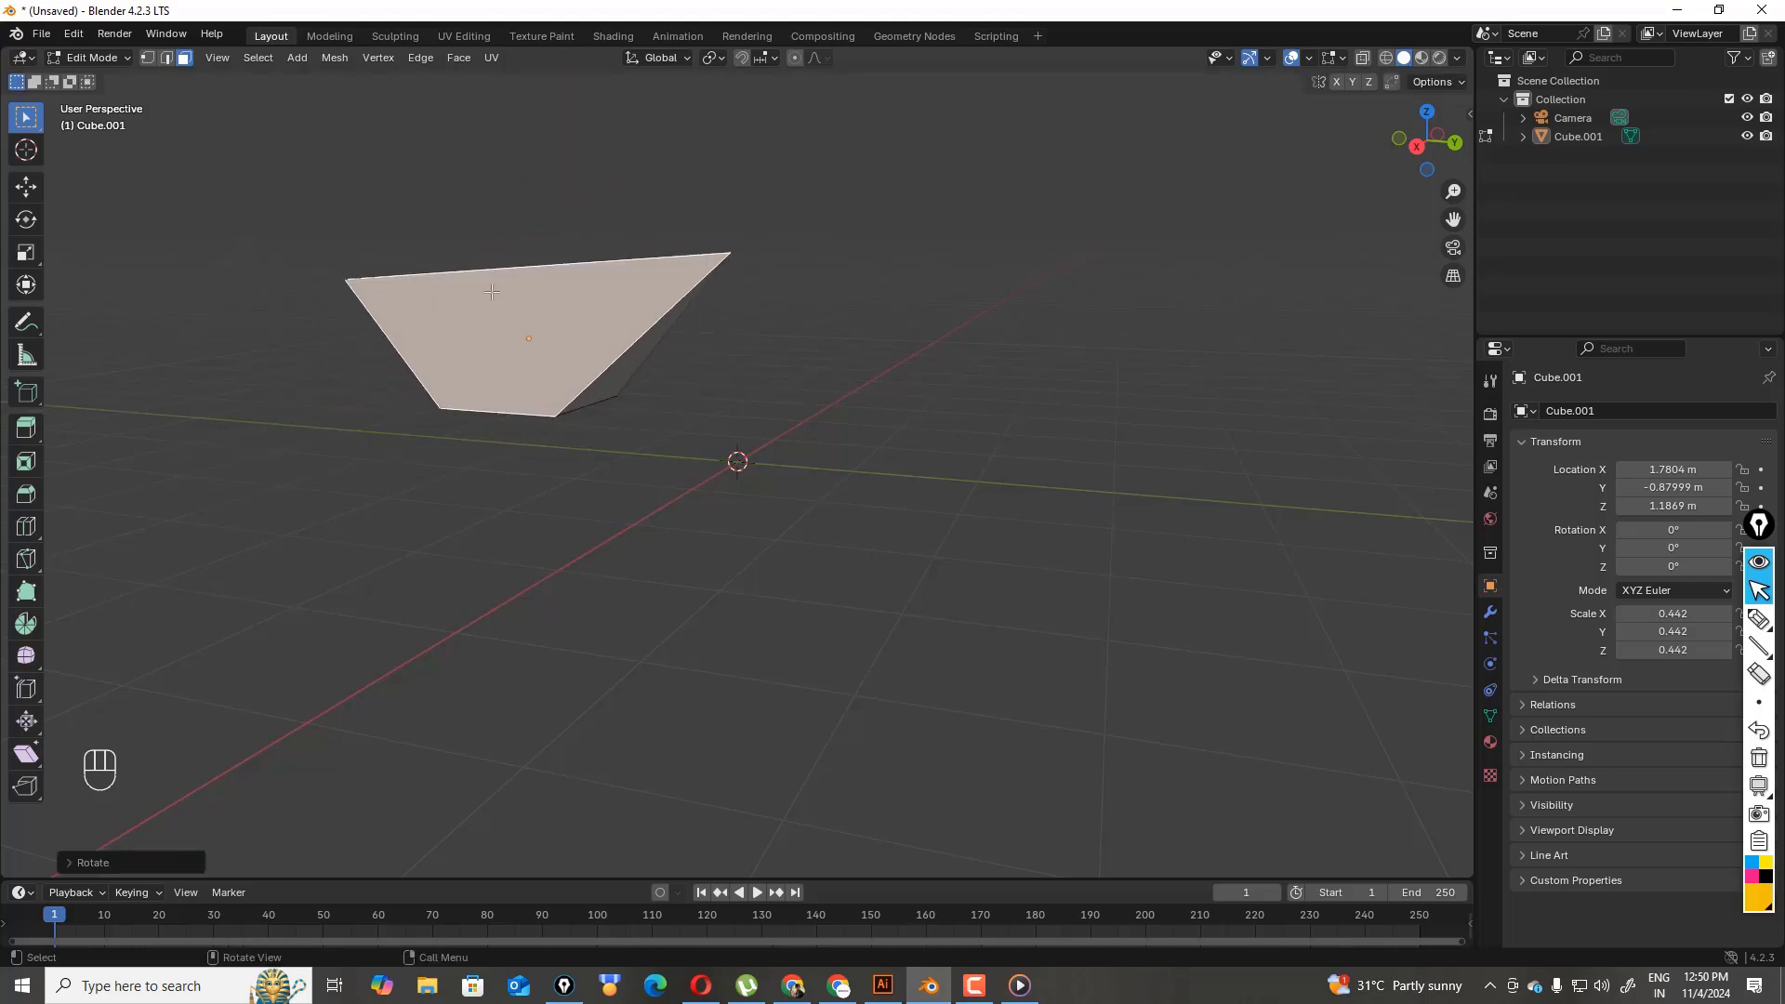
- In vertex select mode, pull the face's upper positive Y corner vertex outward about 0.47 m, mainly along positive Y
{"action": "left_click", "coordinate": [731, 251]}
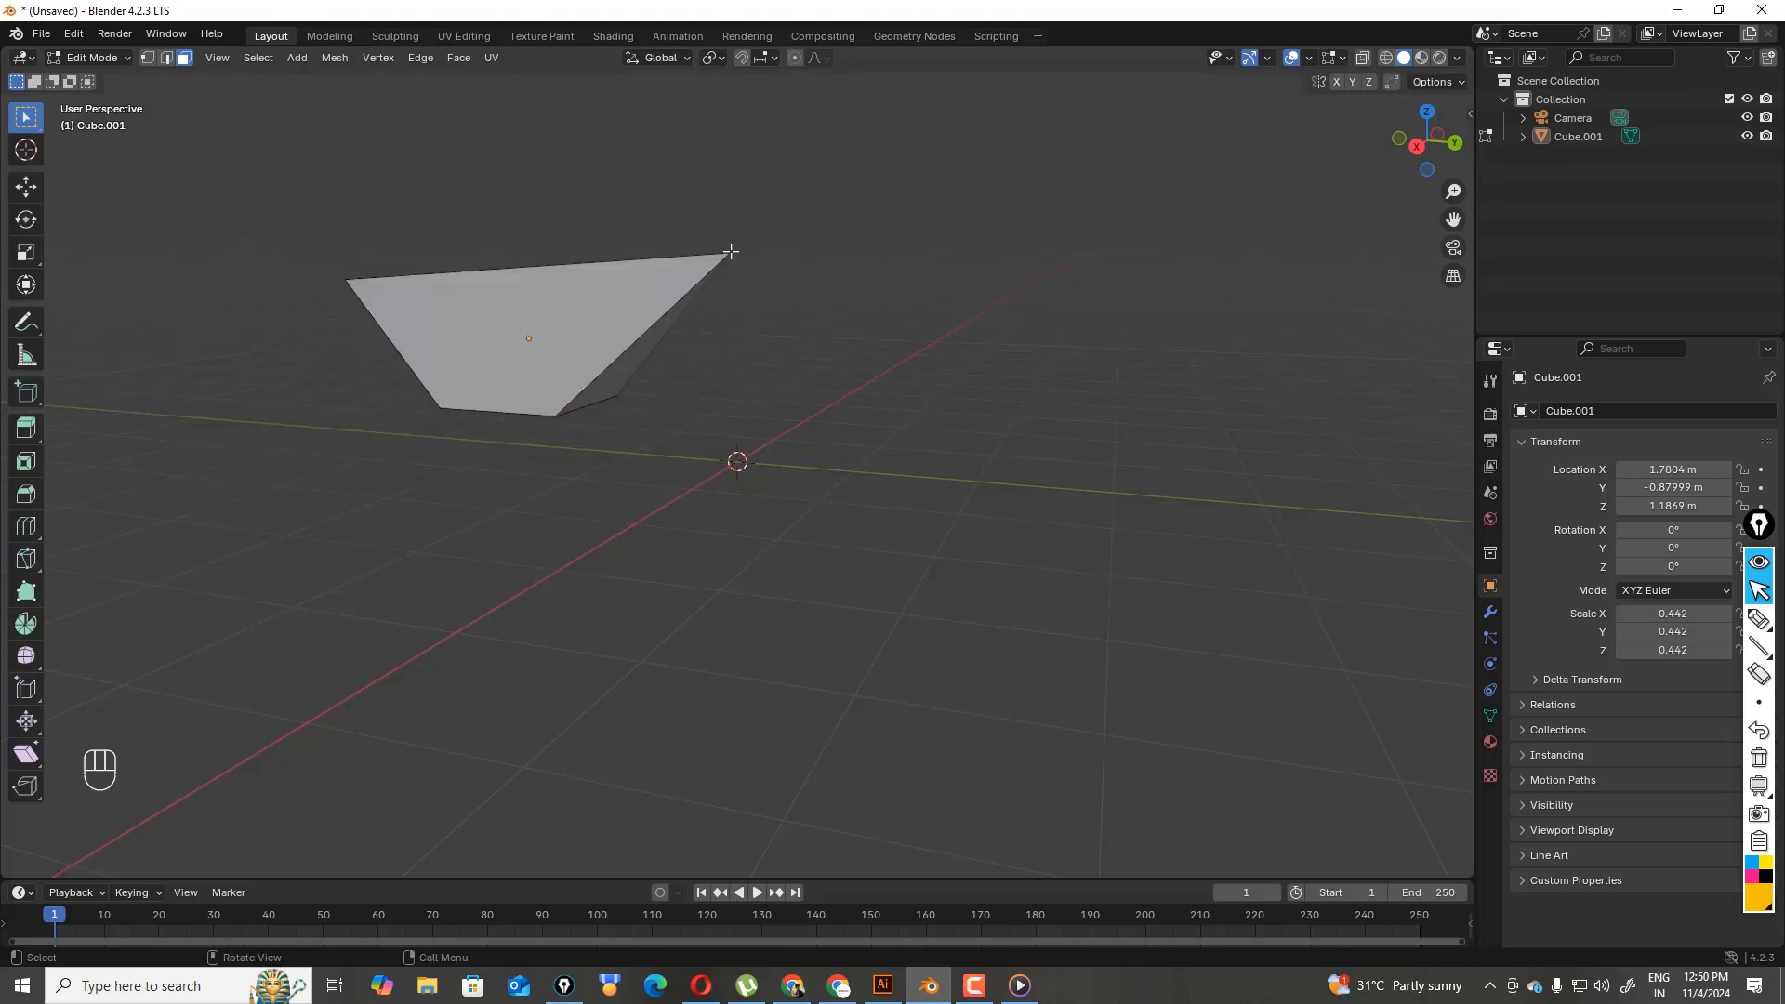
{"action": "left_click", "coordinate": [147, 57]}
{"action": "left_click", "coordinate": [728, 253]}
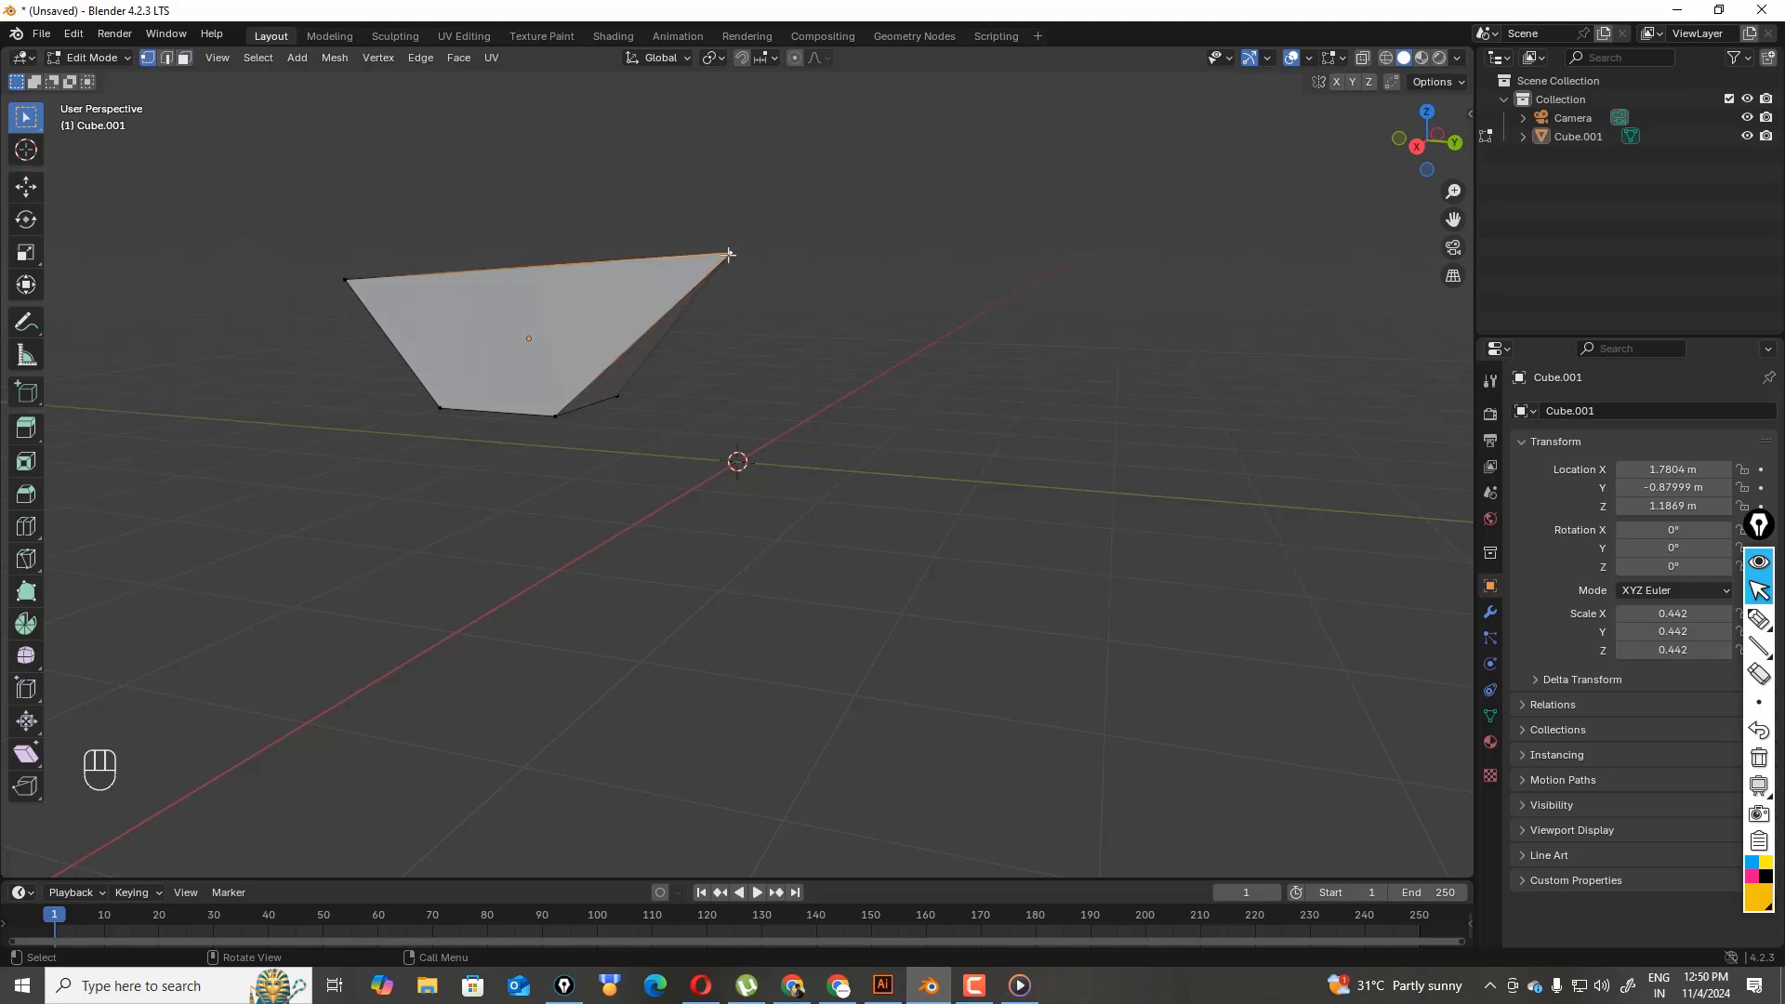
{"action": "key", "text": "g"}
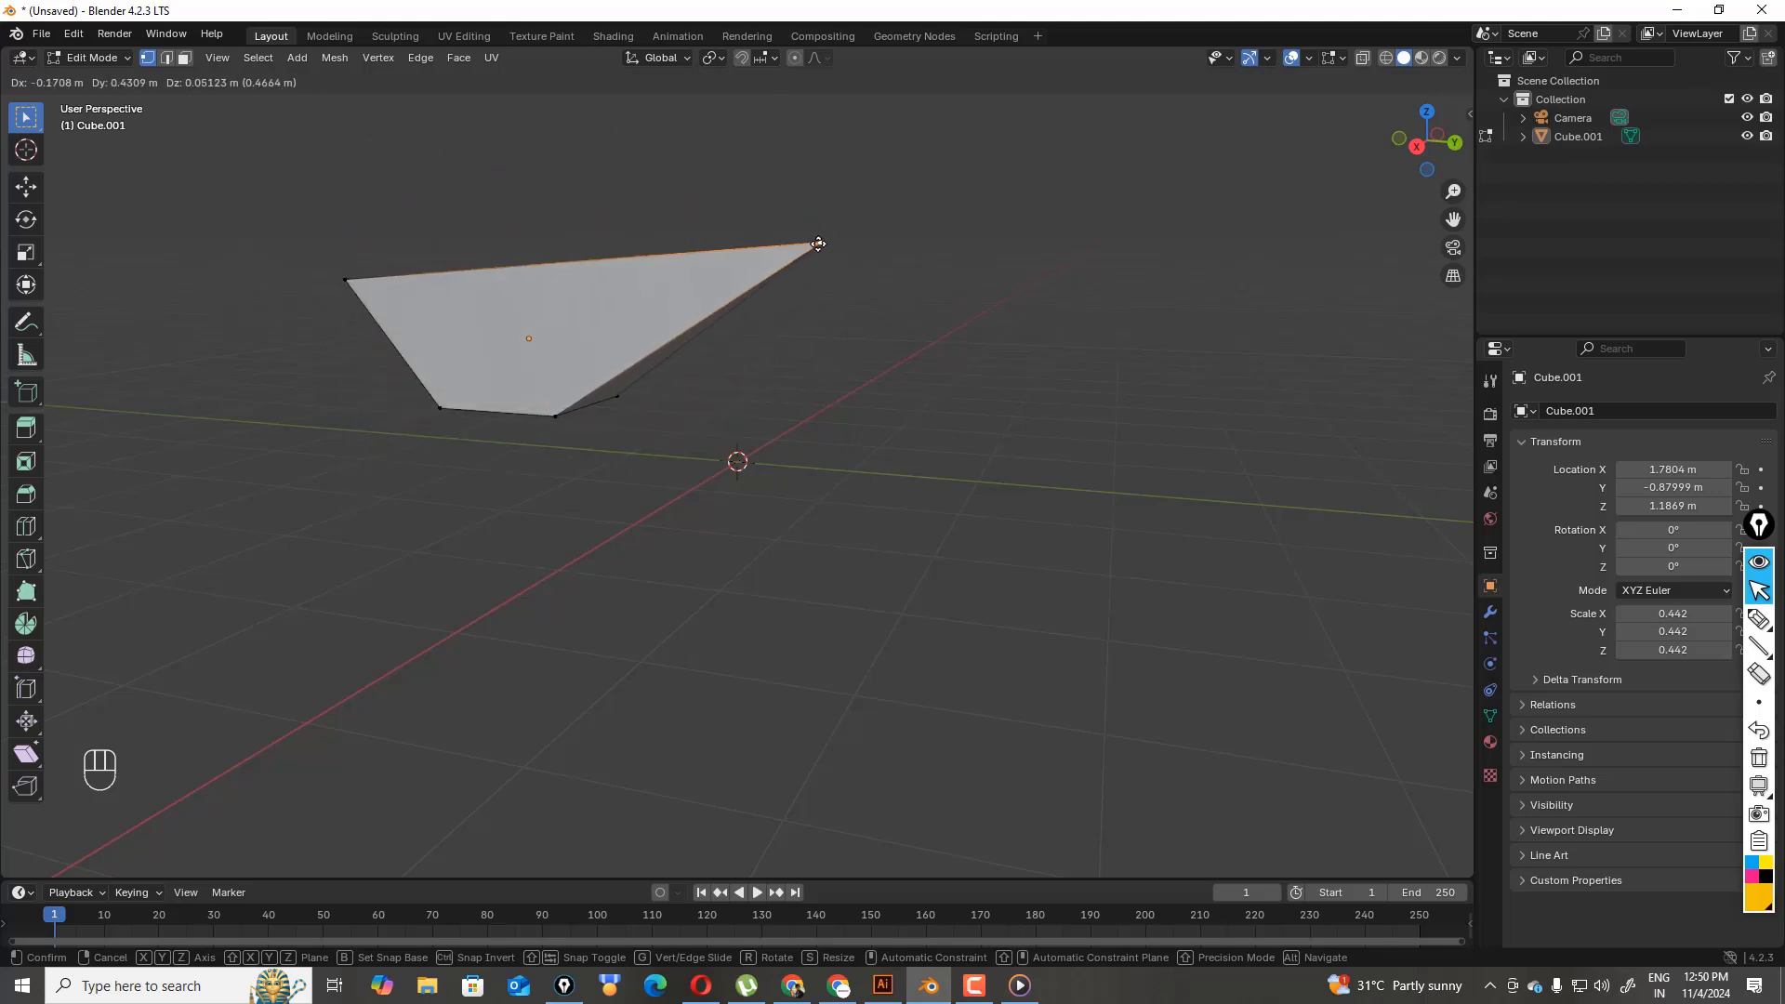
{"action": "left_click", "coordinate": [818, 244]}
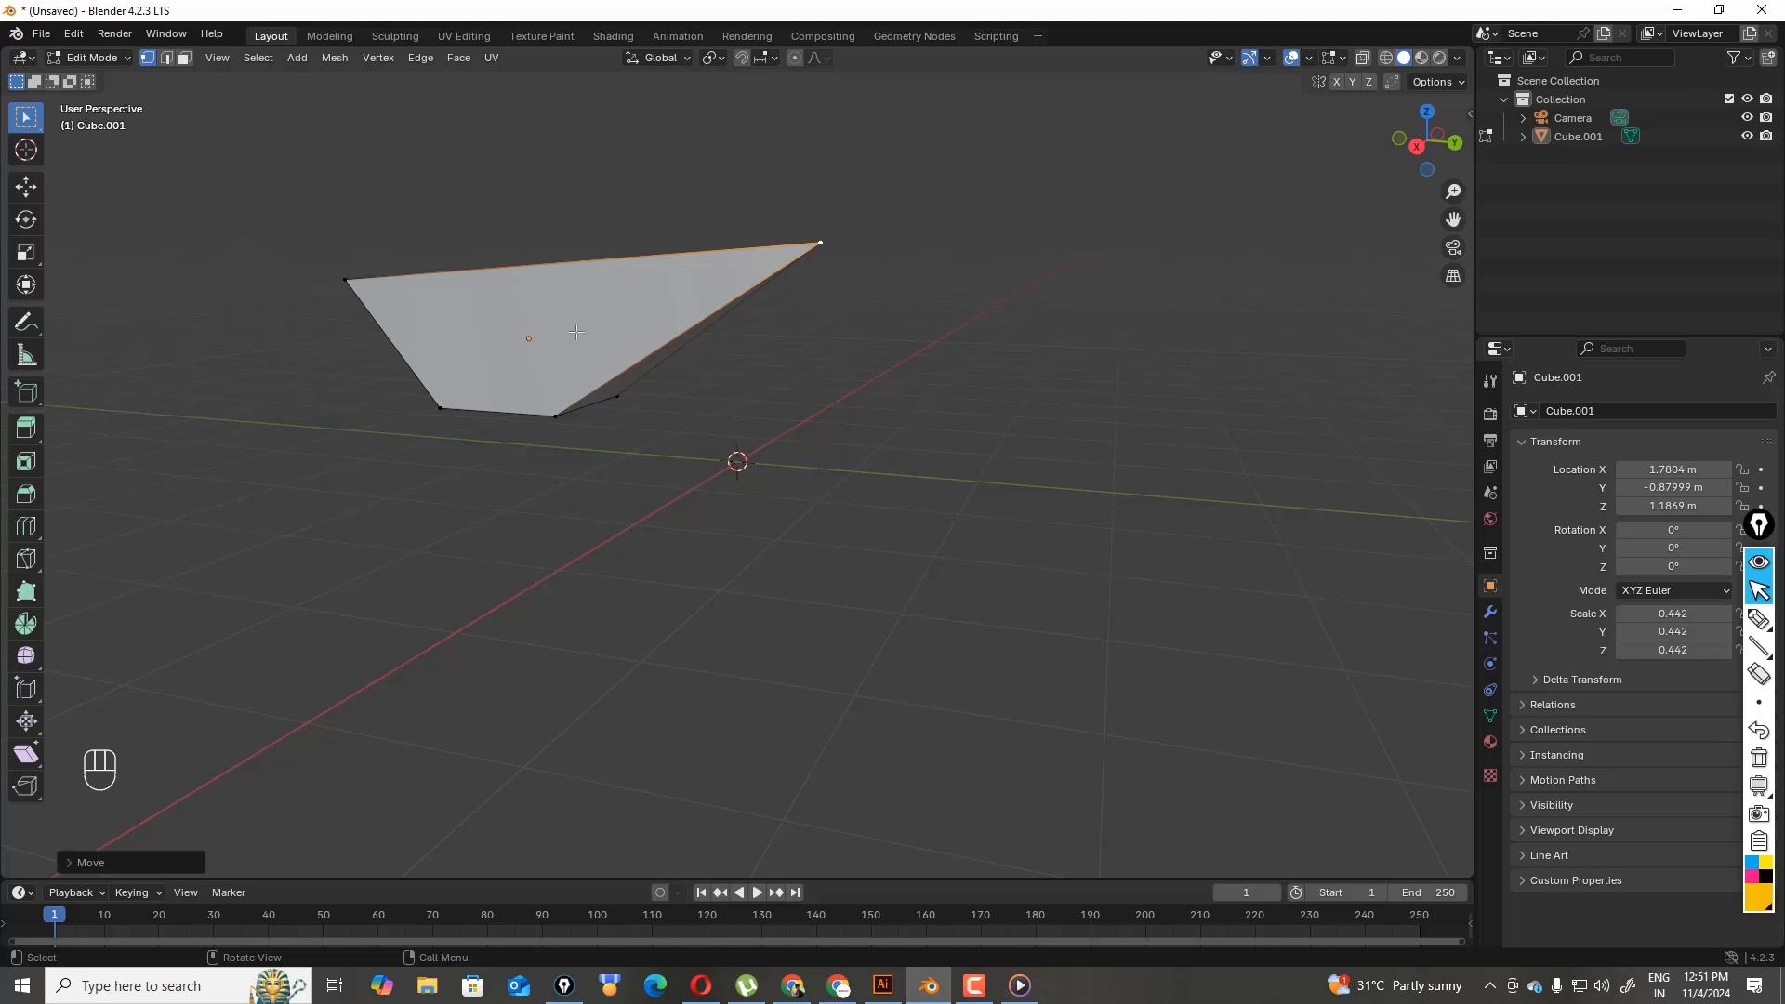
- Switch the mesh from Edit Mode back to Object Mode and delete the whole reshaped cube
{"action": "left_click_drag", "start_coordinate": [1428, 149], "coordinate": [1382, 133]}
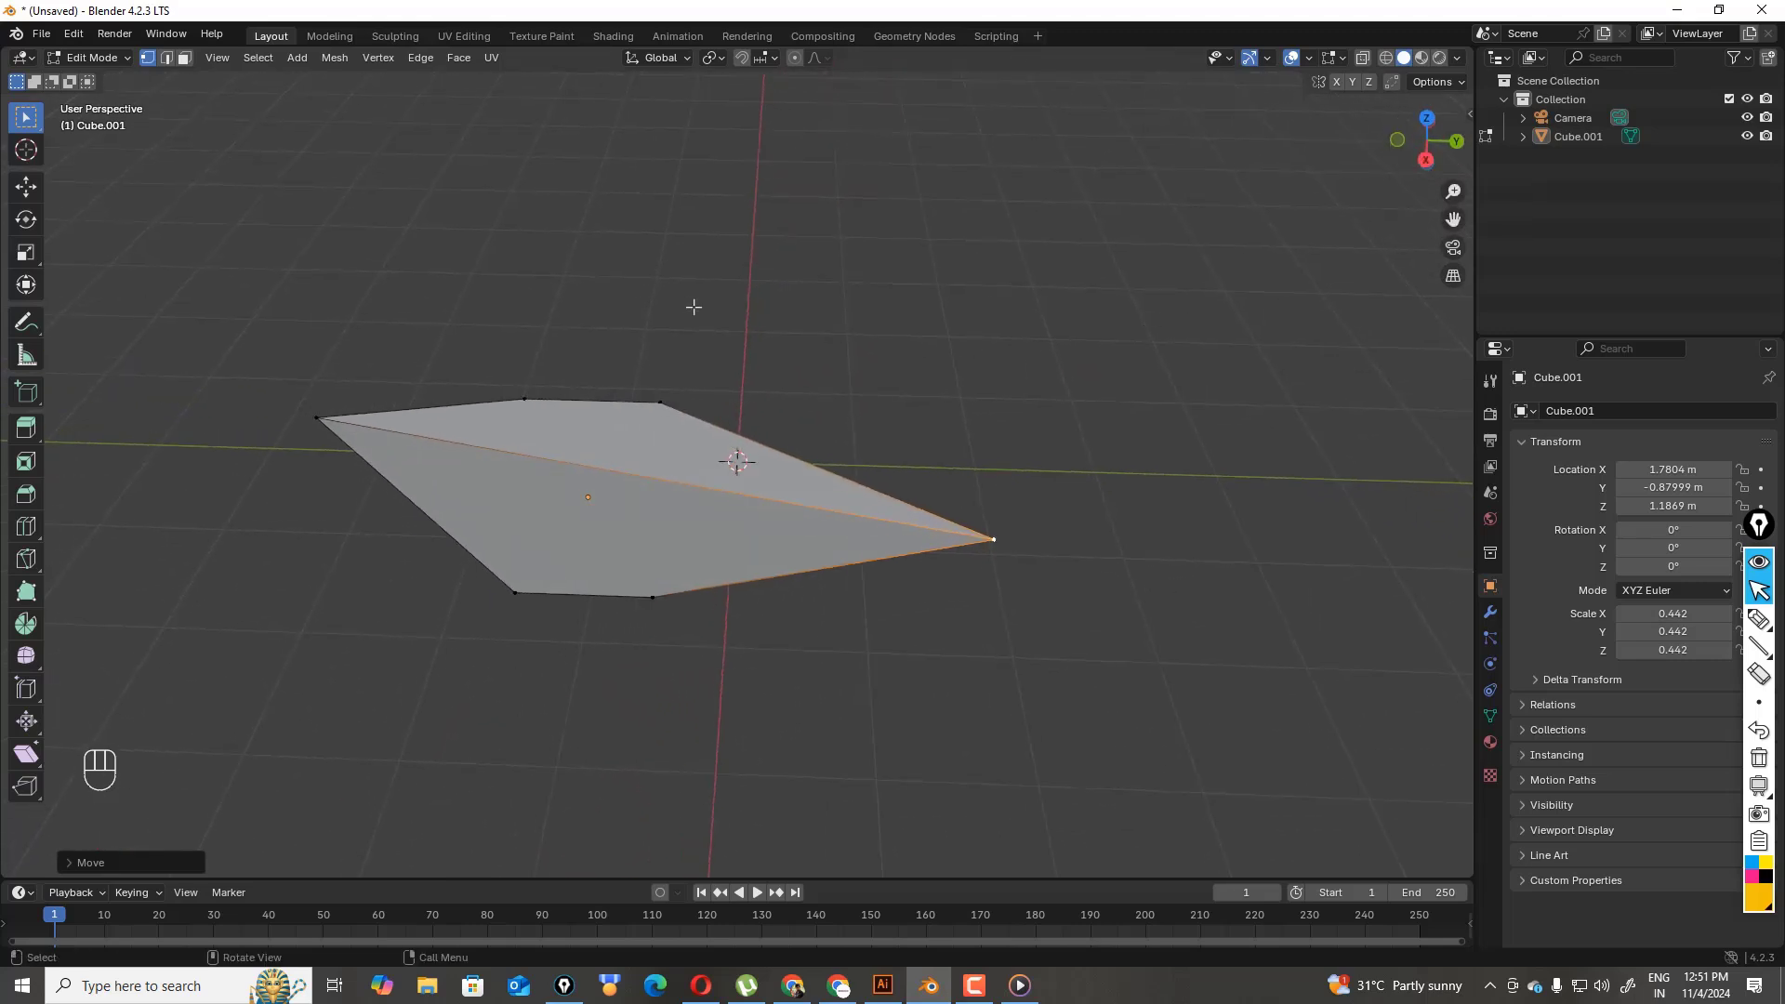
{"action": "key", "text": "x"}
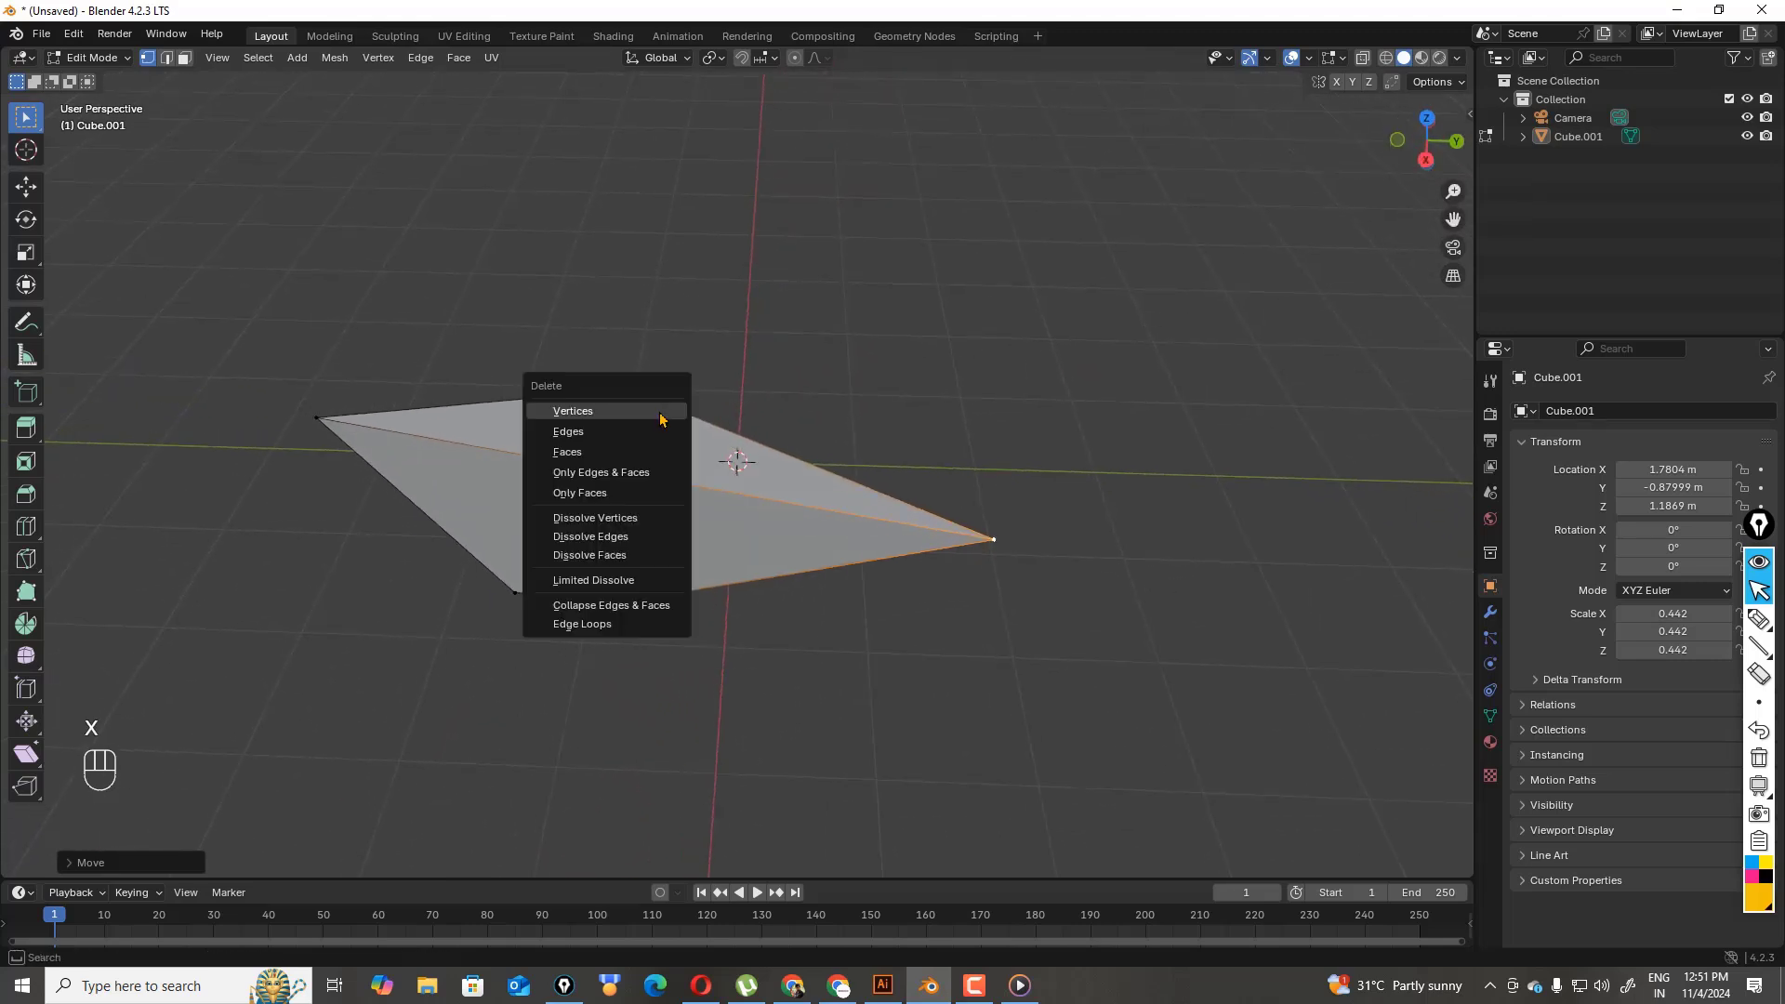
{"action": "left_click", "coordinate": [801, 366]}
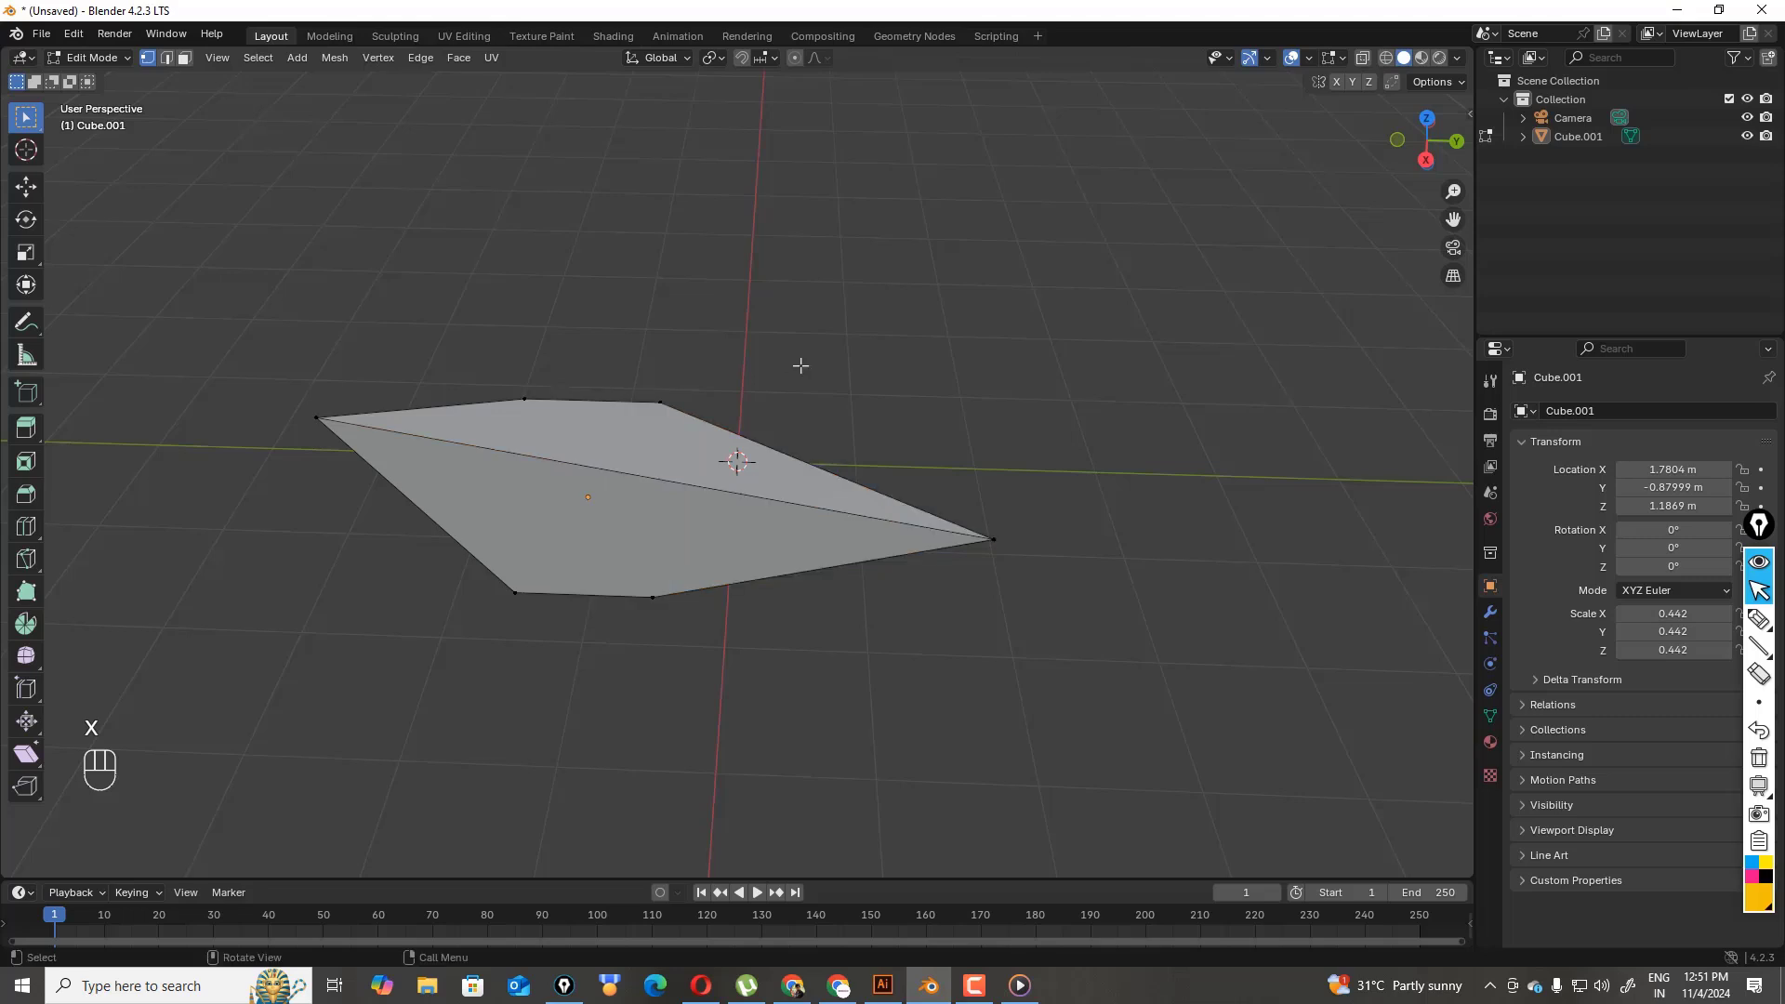
{"action": "left_click", "coordinate": [93, 57]}
{"action": "left_click", "coordinate": [98, 76]}
{"action": "left_click", "coordinate": [577, 545]}
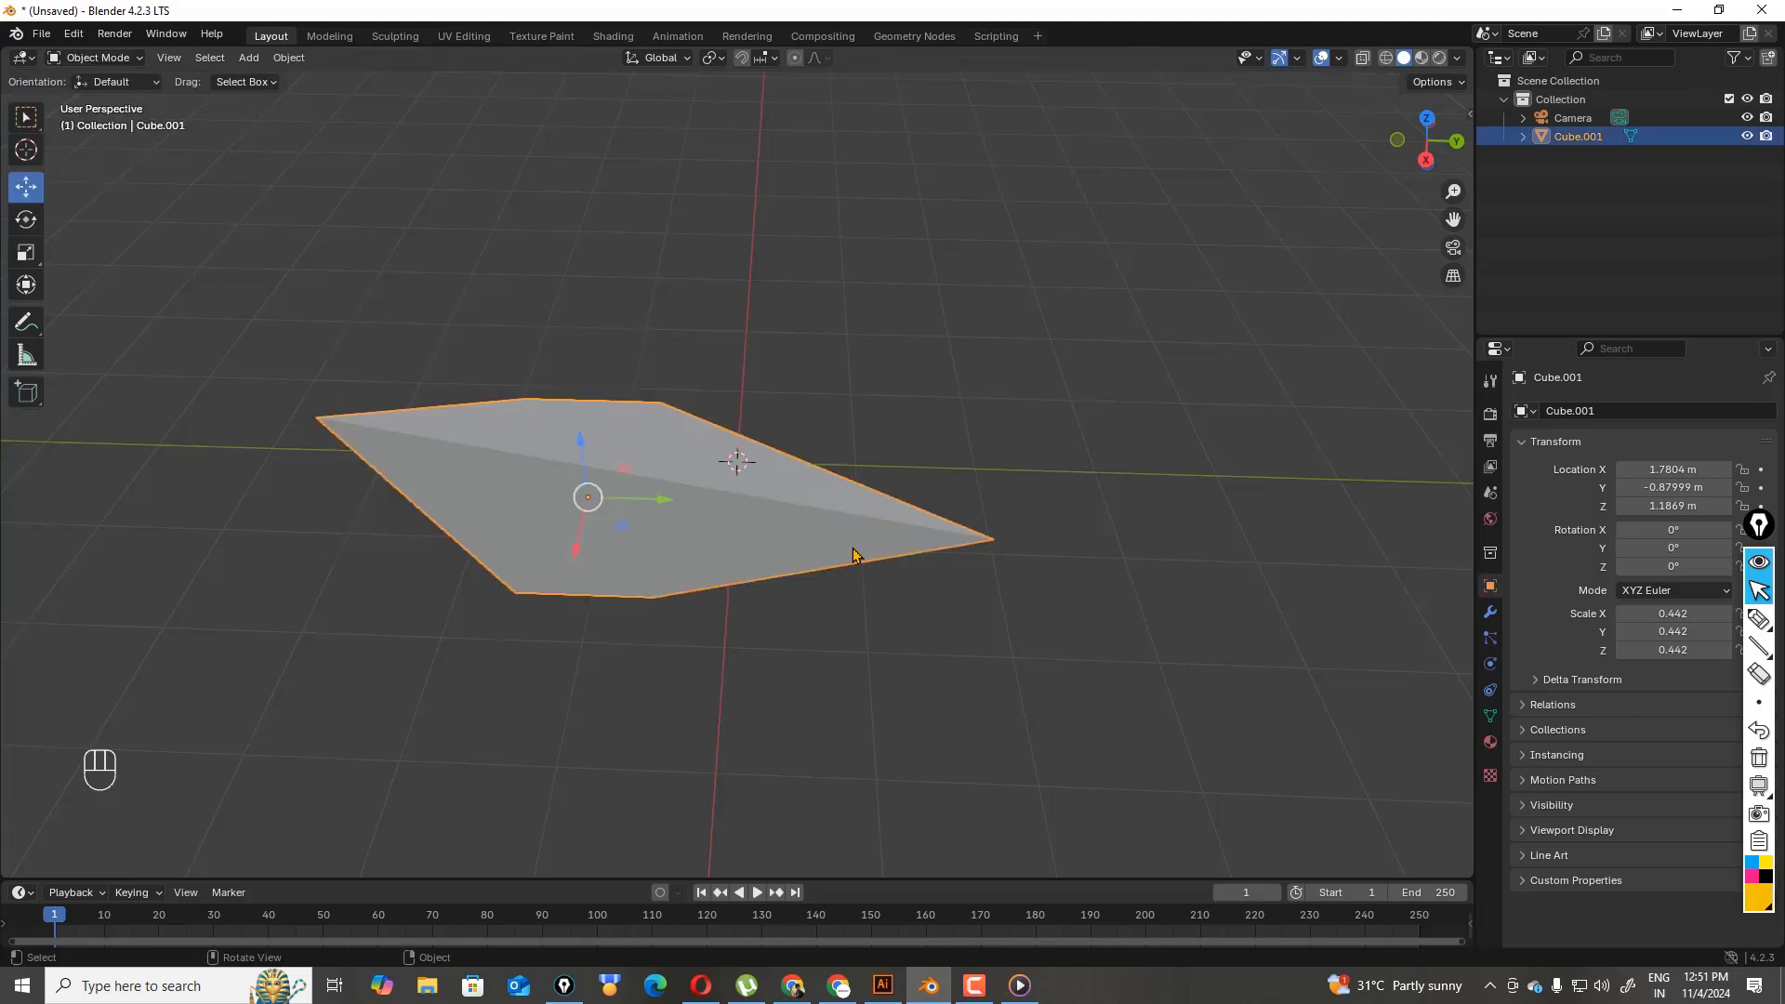
{"action": "key", "text": "x"}
{"action": "left_click", "coordinate": [836, 537]}
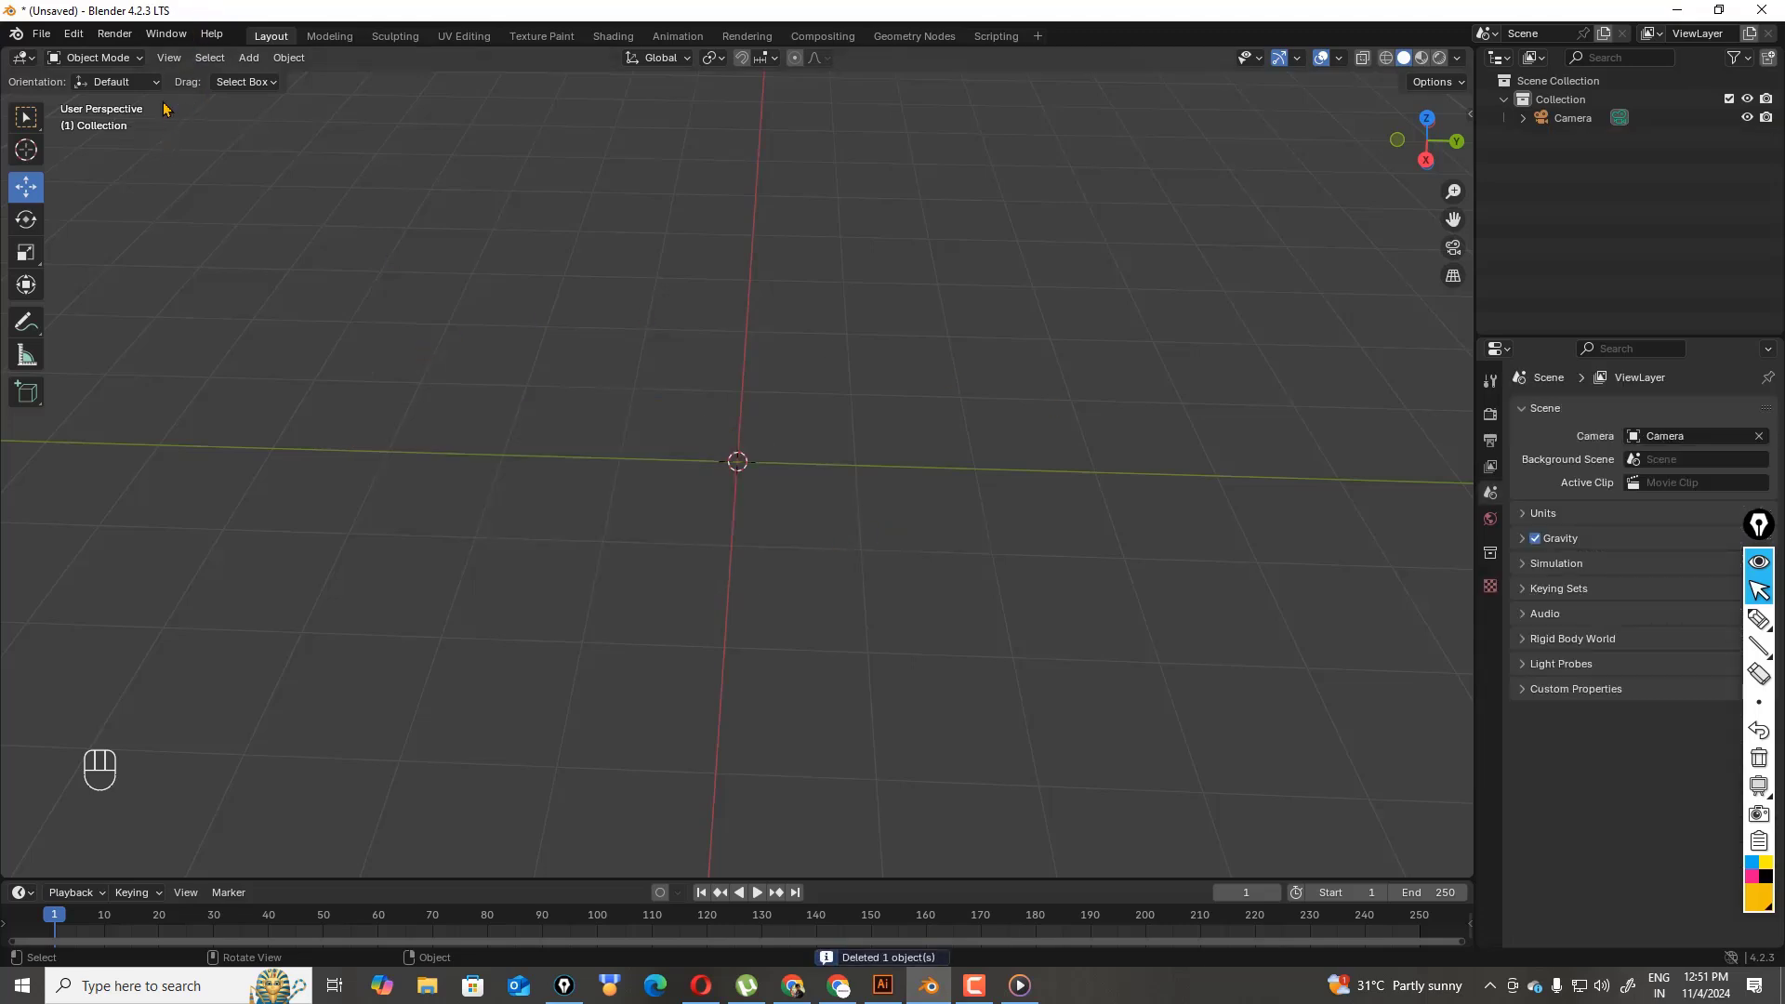
- Add a cube mesh at the world origin and scale it down uniformly to about 0.56
{"action": "left_click", "coordinate": [249, 58]}
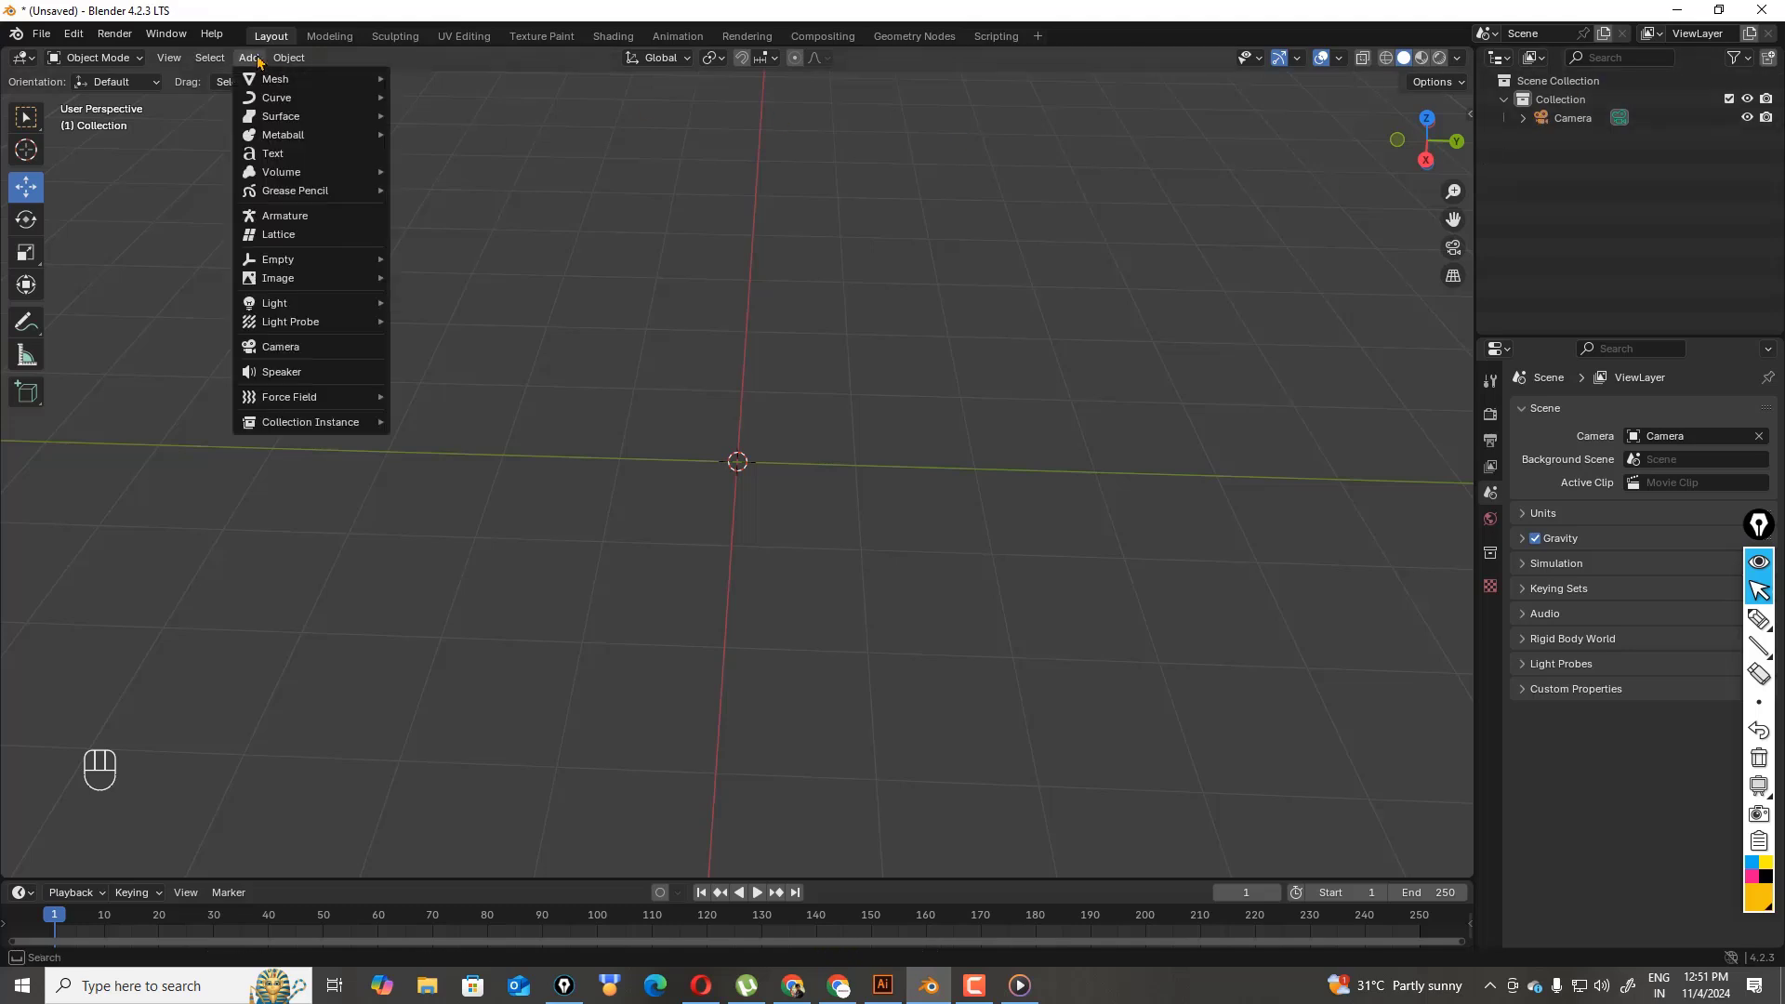
{"action": "mouse_move", "coordinate": [287, 83]}
{"action": "left_click", "coordinate": [486, 98]}
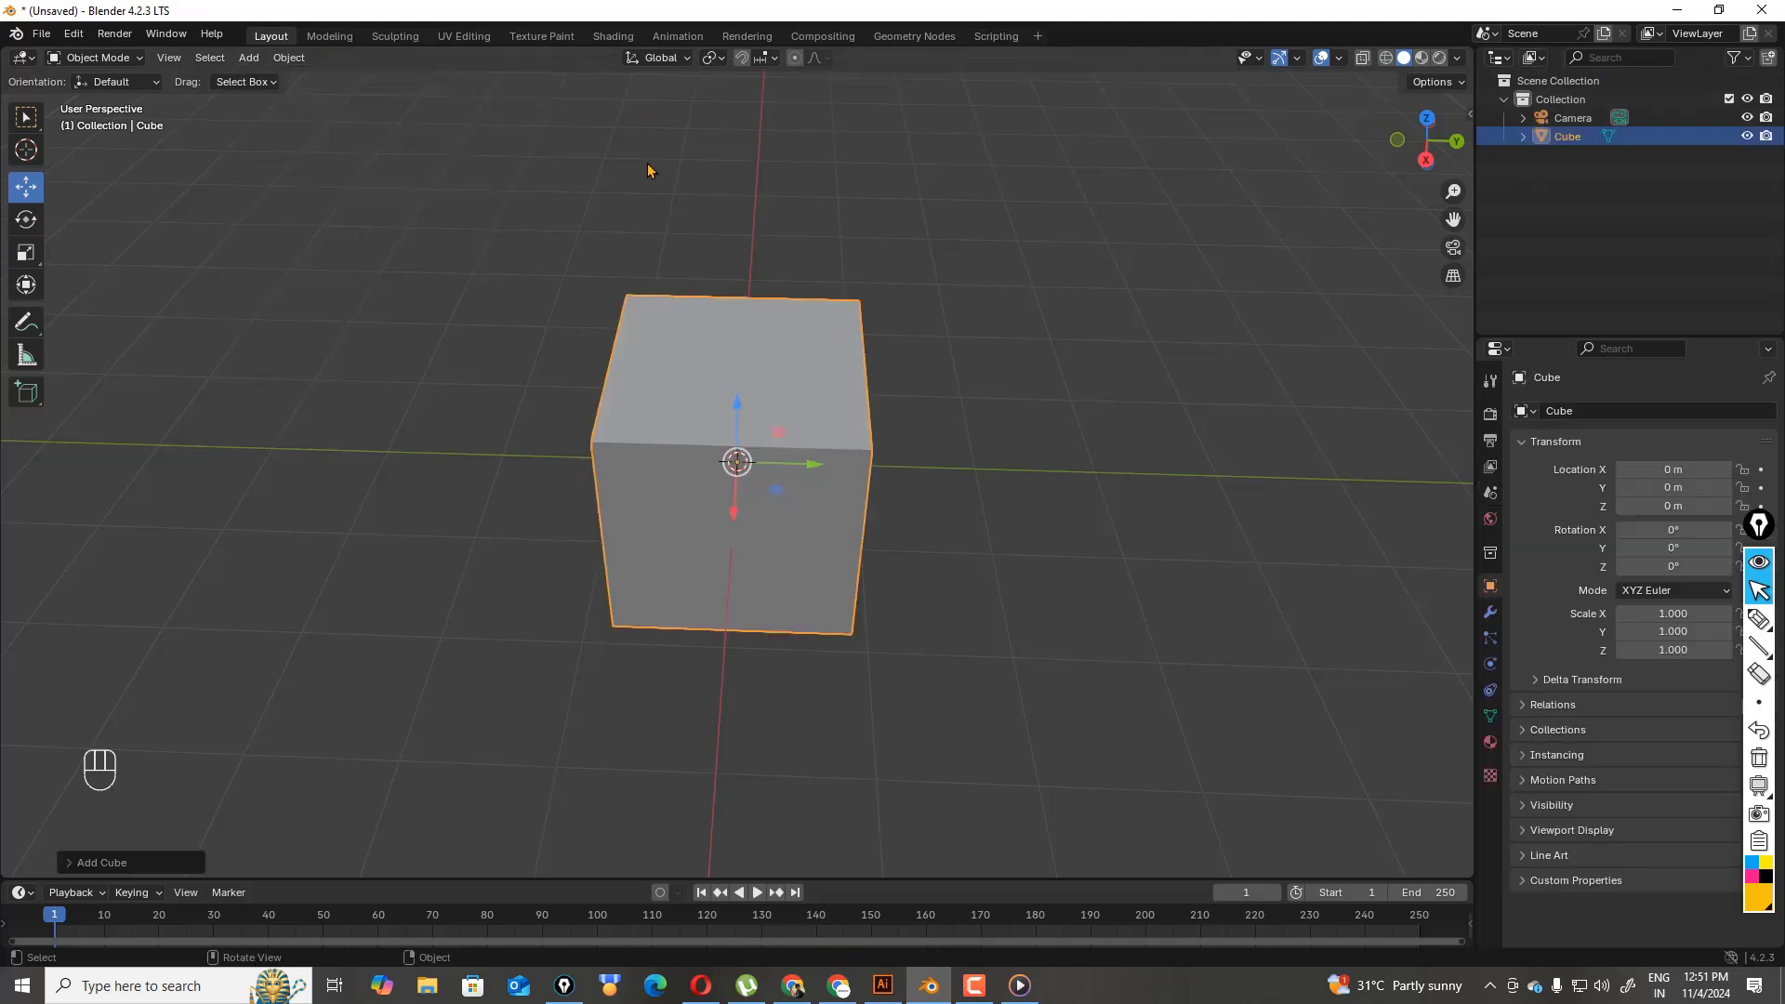
{"action": "key", "text": "s"}
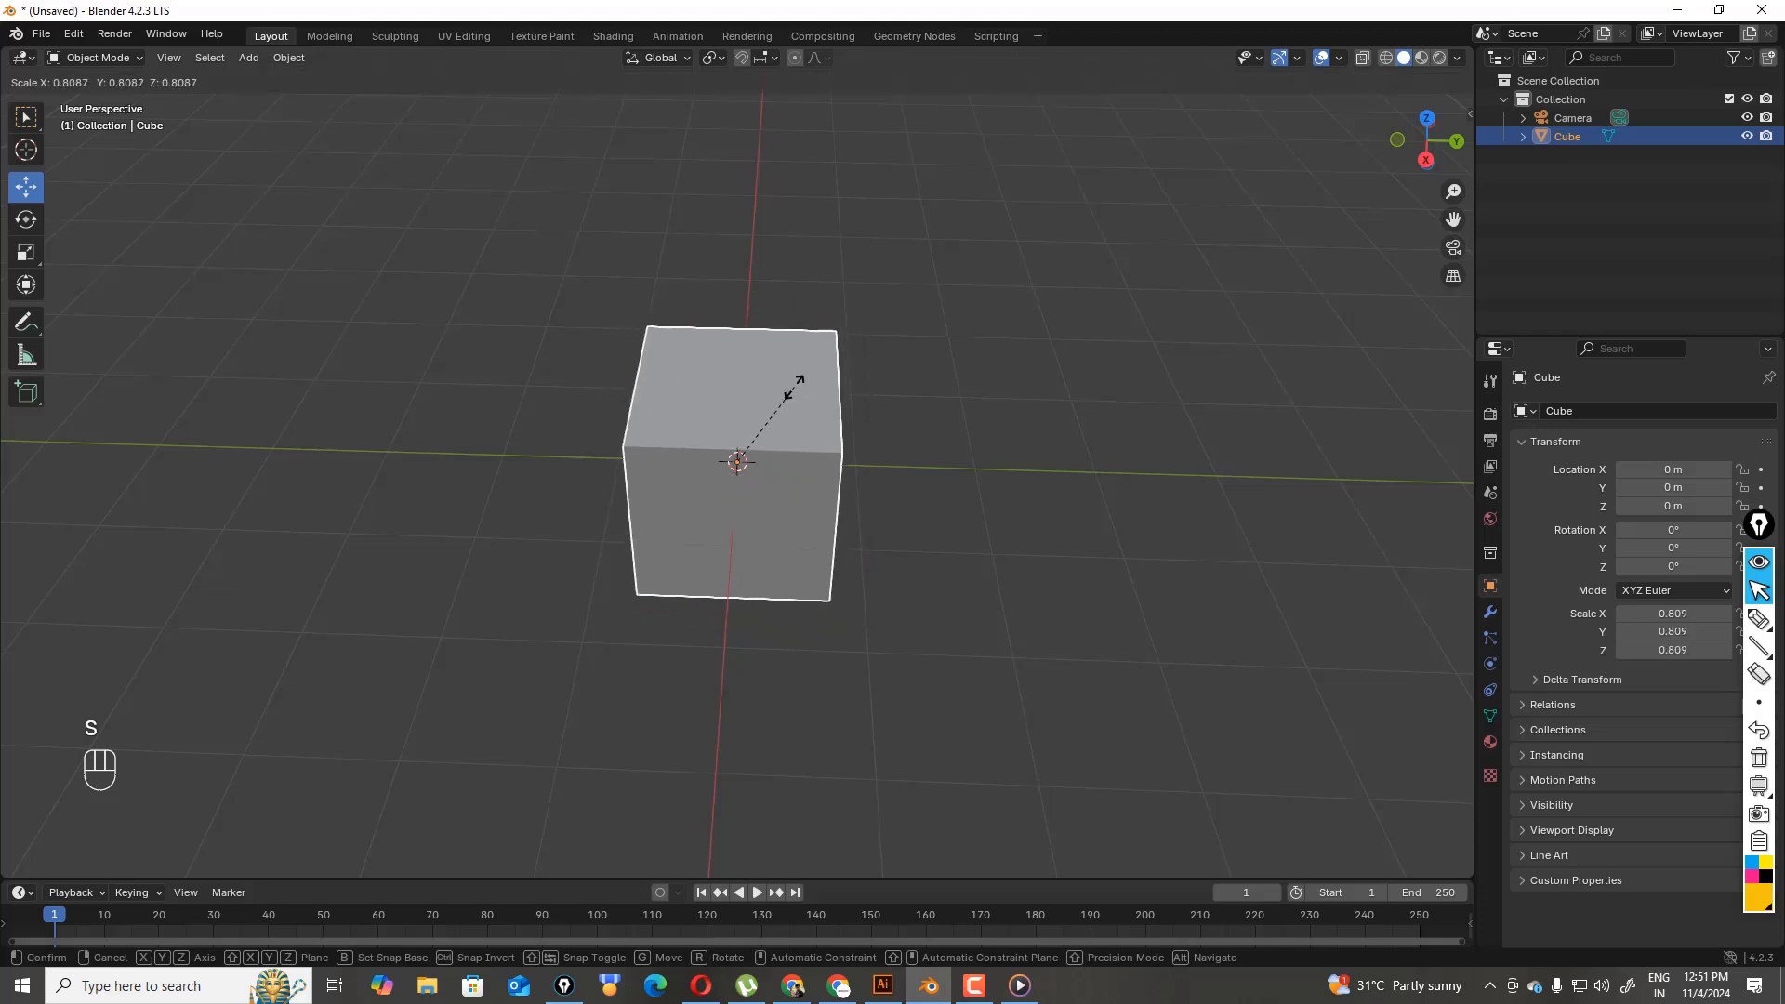
{"action": "left_click", "coordinate": [883, 386]}
{"action": "left_click", "coordinate": [860, 398]}
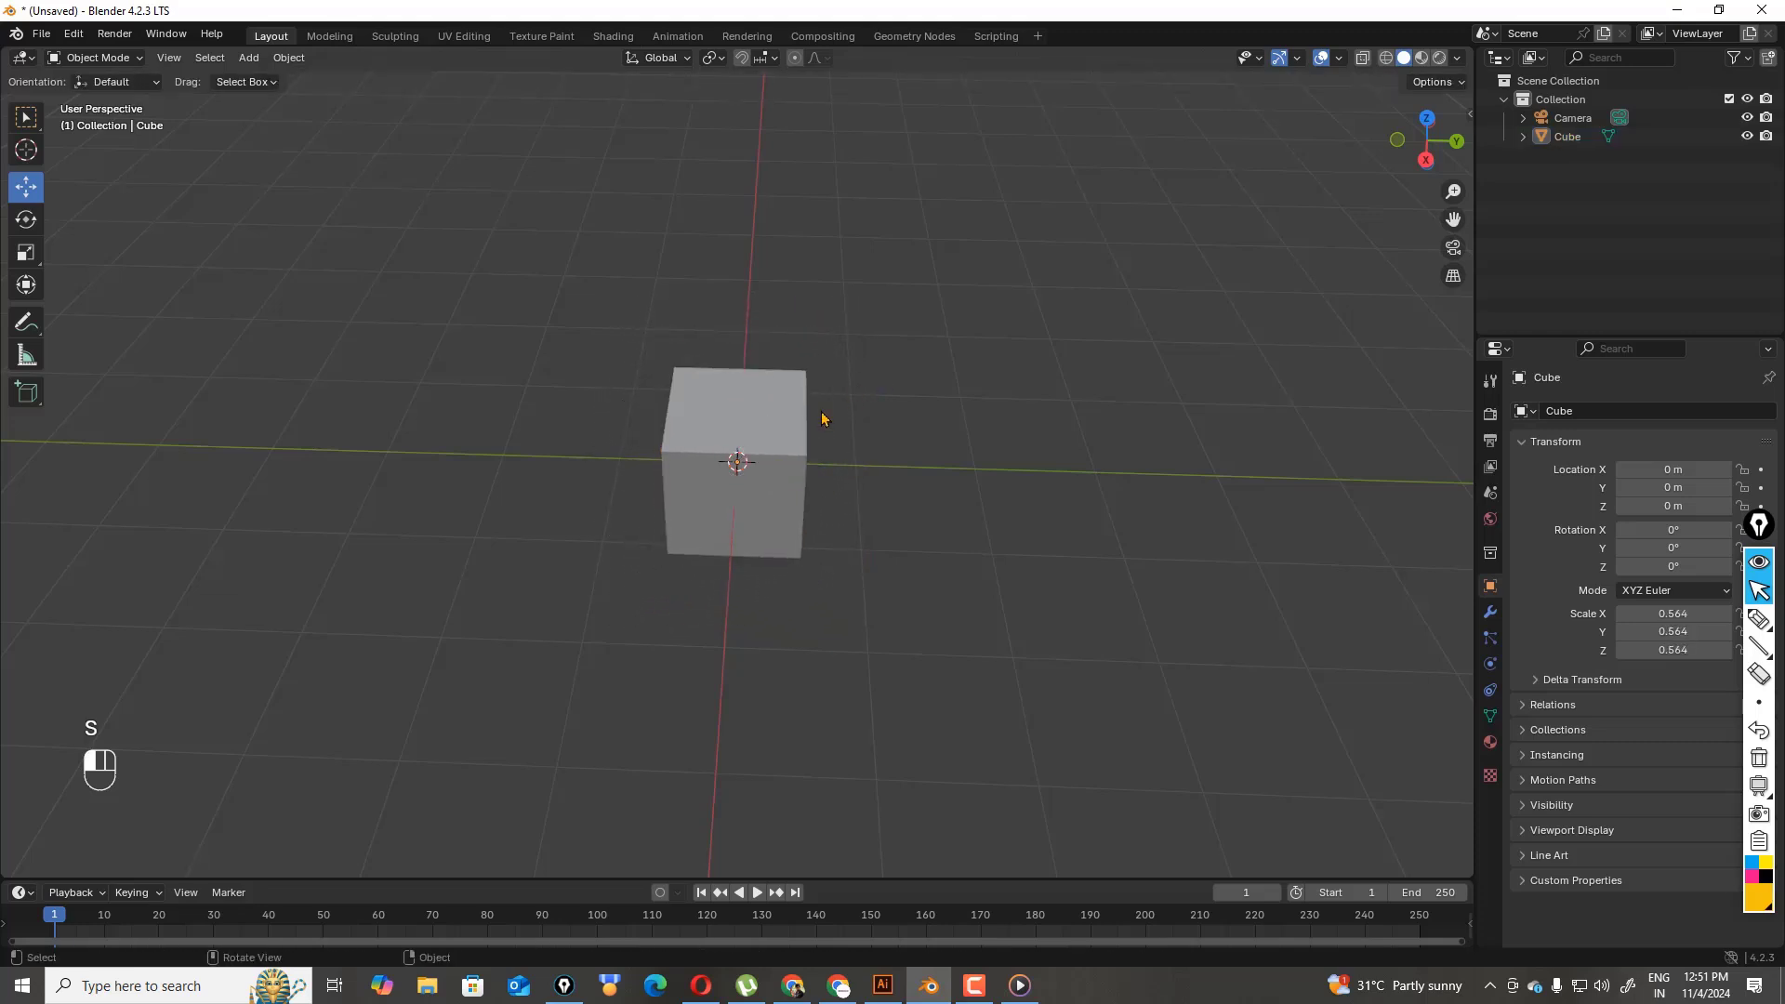
{"action": "left_click", "coordinate": [771, 406]}
{"action": "left_click", "coordinate": [658, 295]}
{"action": "left_click", "coordinate": [718, 398]}
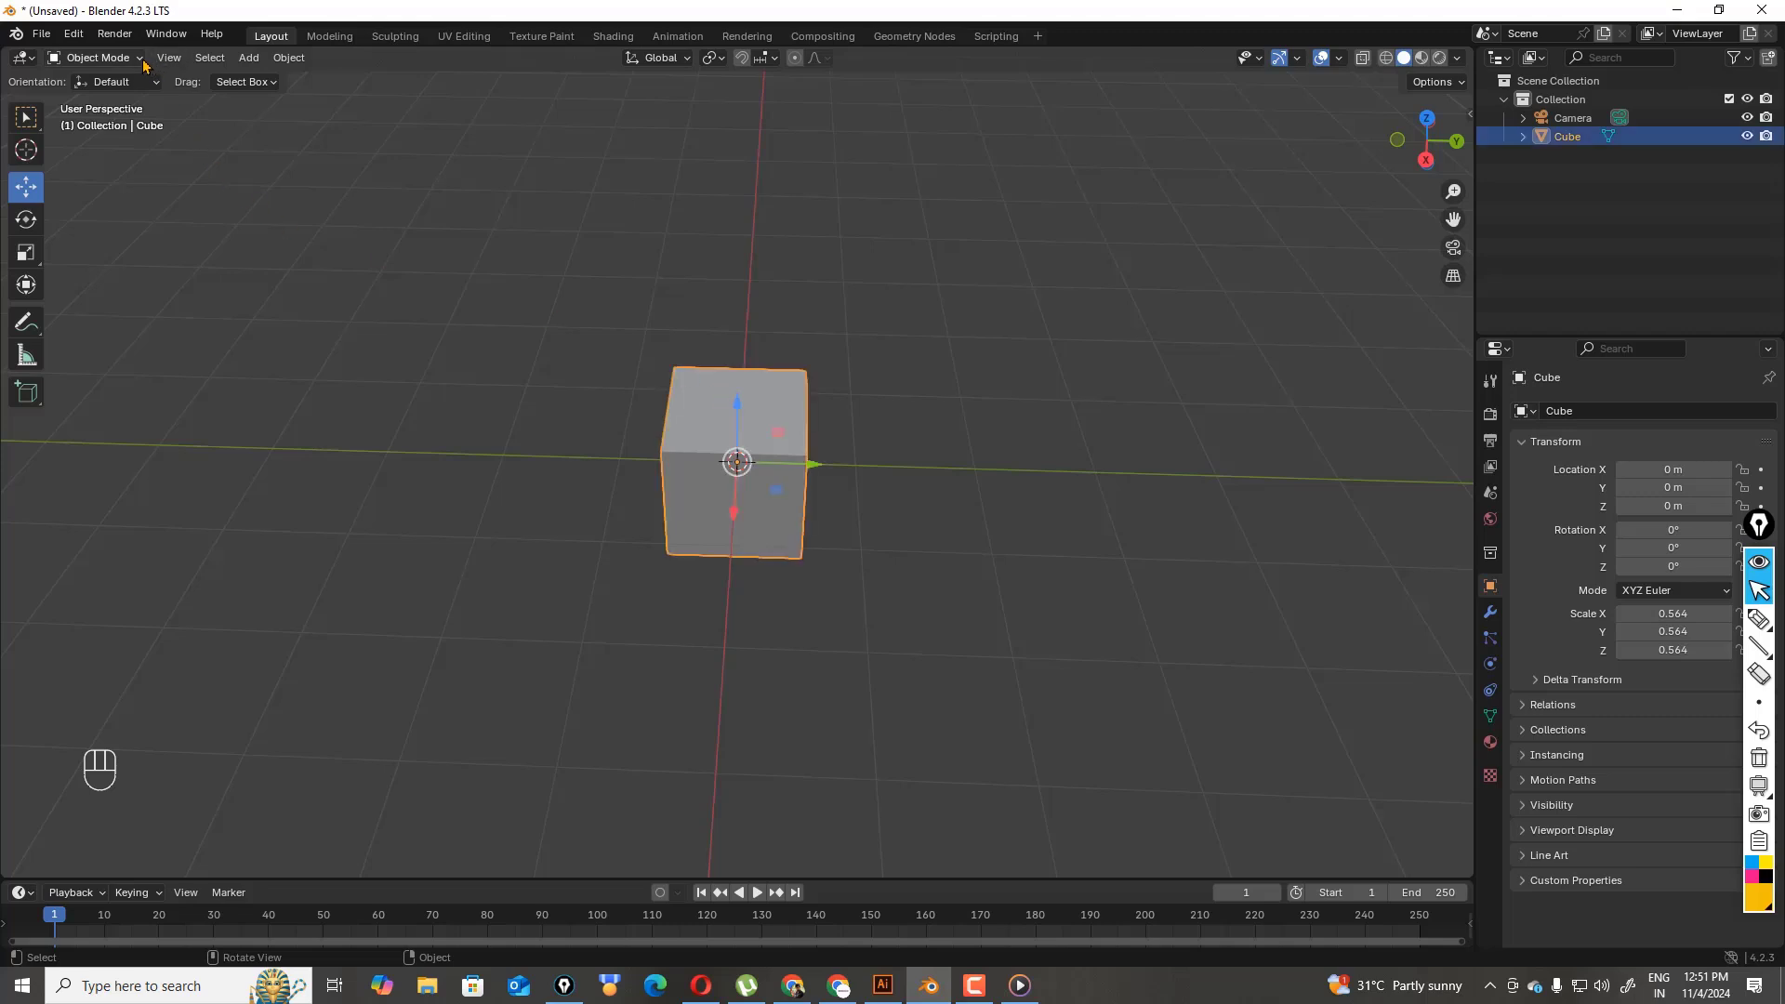
{"action": "left_click", "coordinate": [97, 57]}
{"action": "left_click", "coordinate": [839, 310]}
{"action": "left_click", "coordinate": [804, 405]}
- Add a second cube mesh at the world origin in Object Mode
{"action": "left_click", "coordinate": [249, 59]}
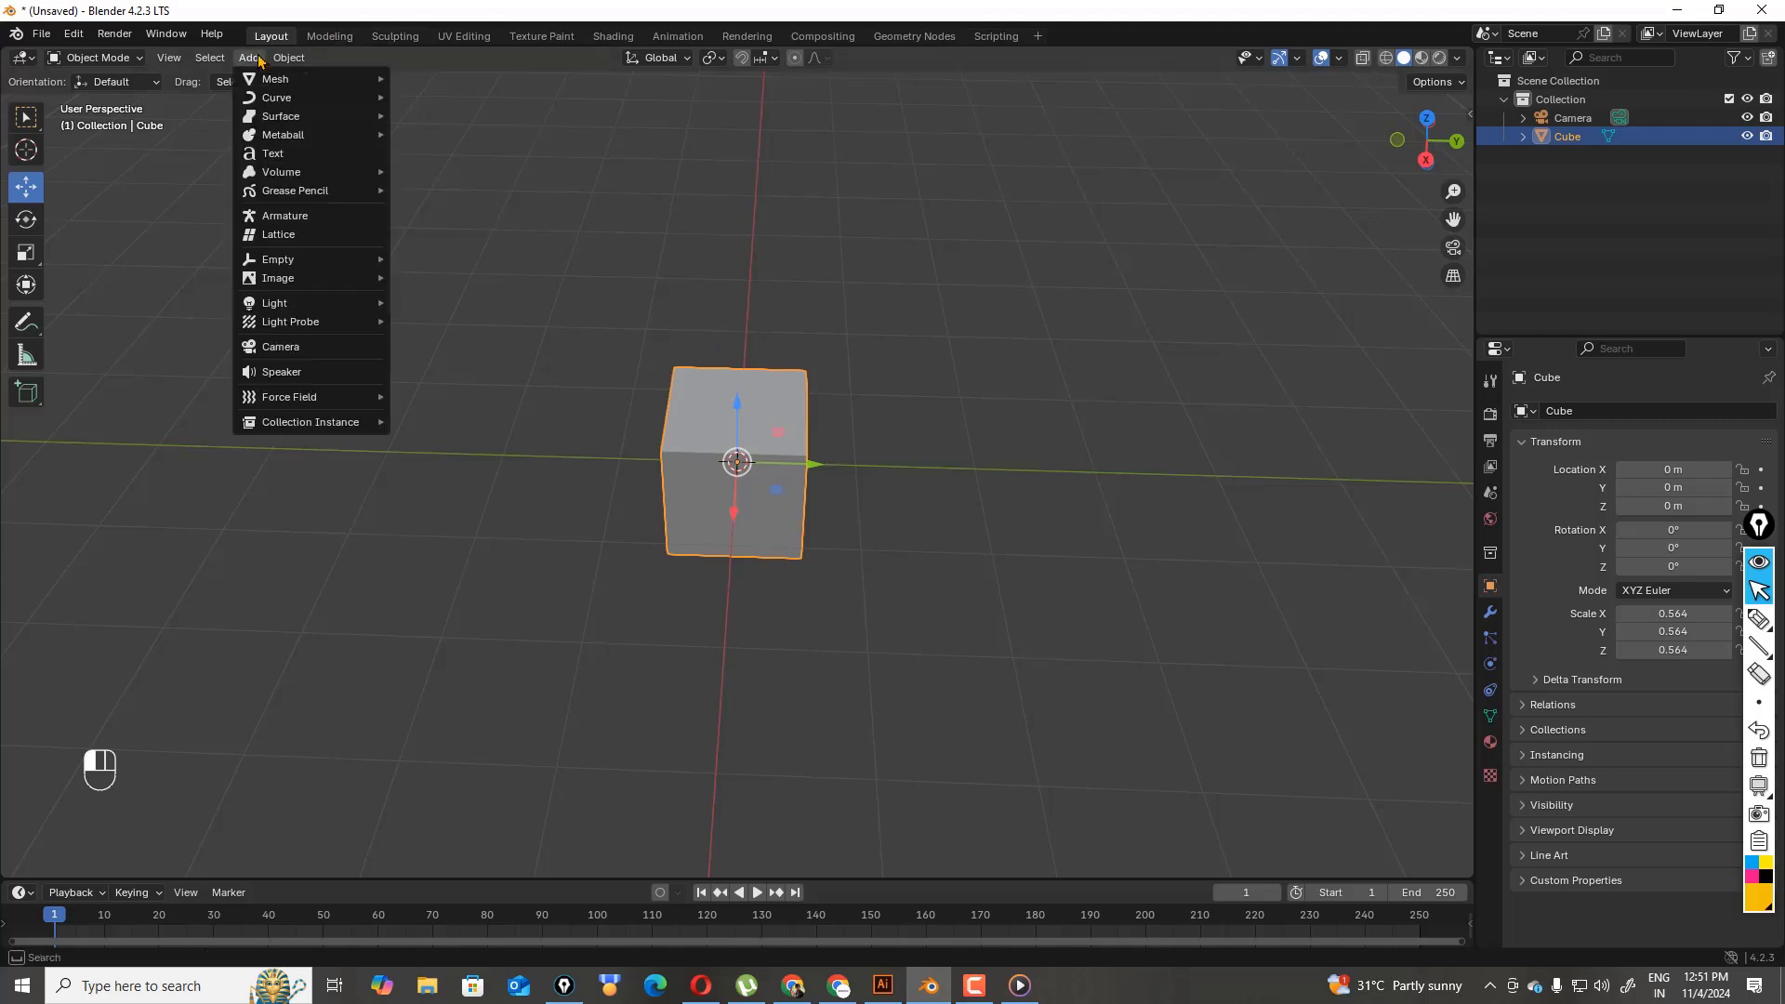
{"action": "mouse_move", "coordinate": [284, 82]}
{"action": "left_click", "coordinate": [426, 98]}
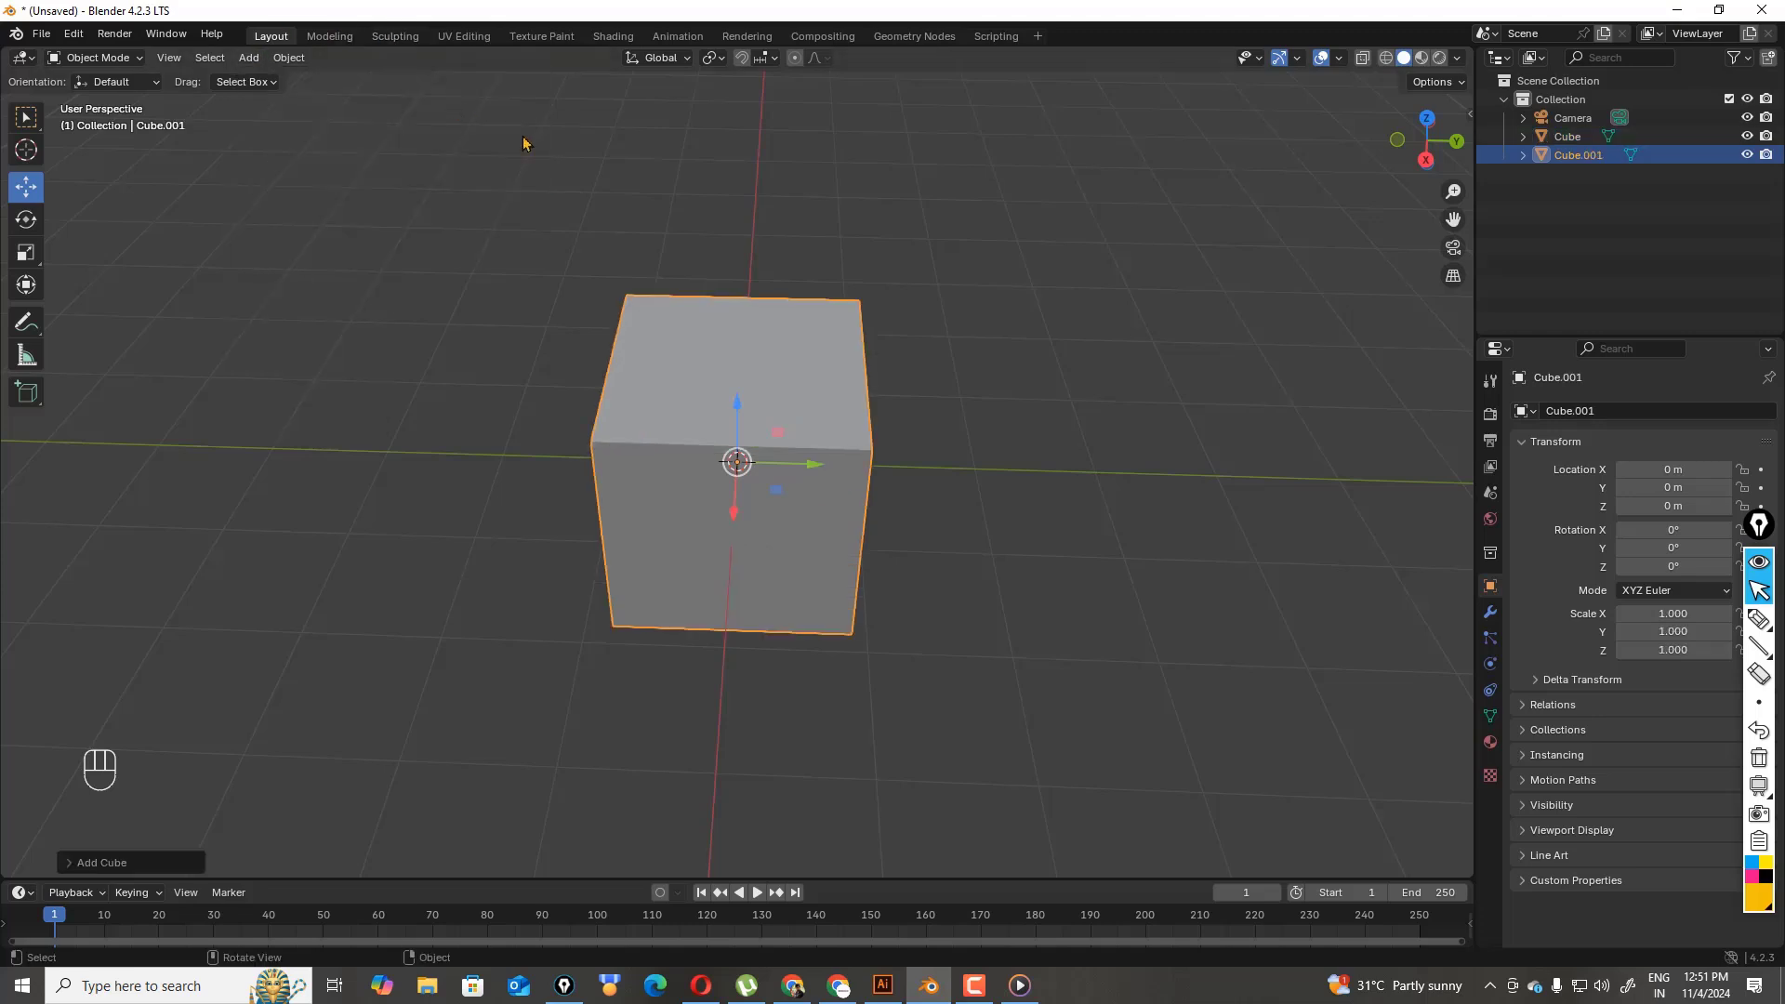
- Move the second cube to about X -0.73, Y 3.11, Z 0.69 m and scale it uniformly to about 1.13
{"action": "key", "text": "g"}
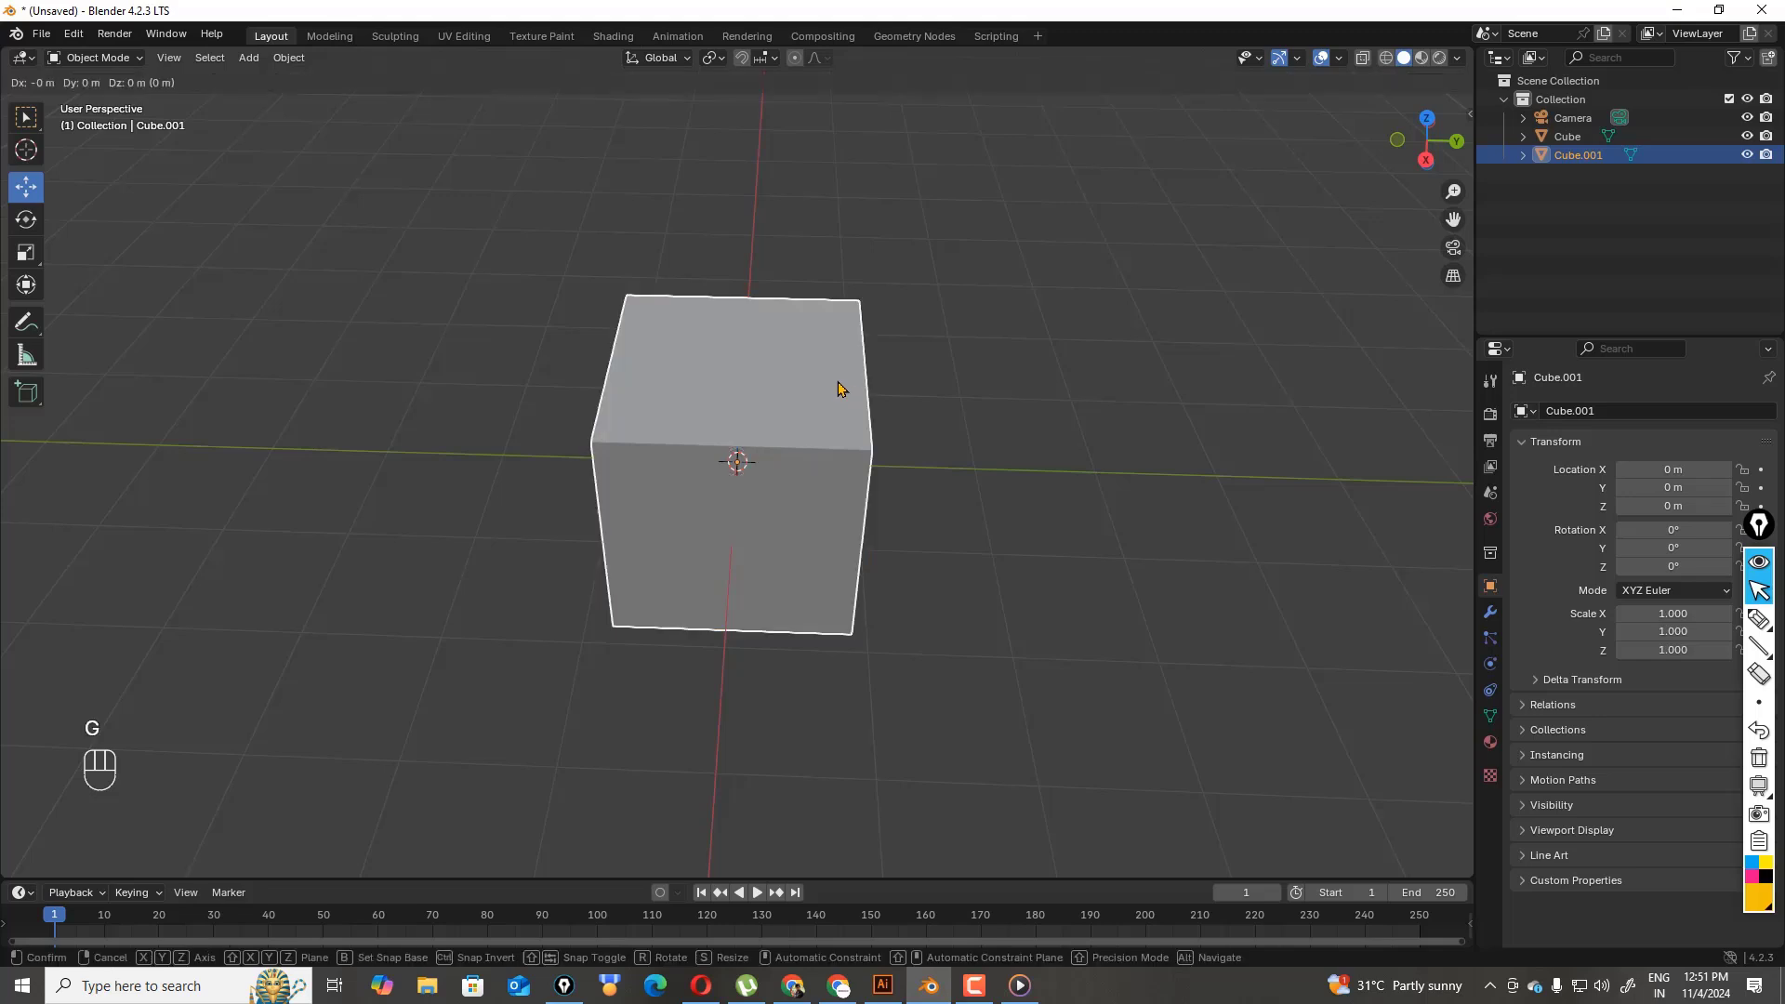
{"action": "left_click", "coordinate": [1204, 291]}
{"action": "key", "text": "s"}
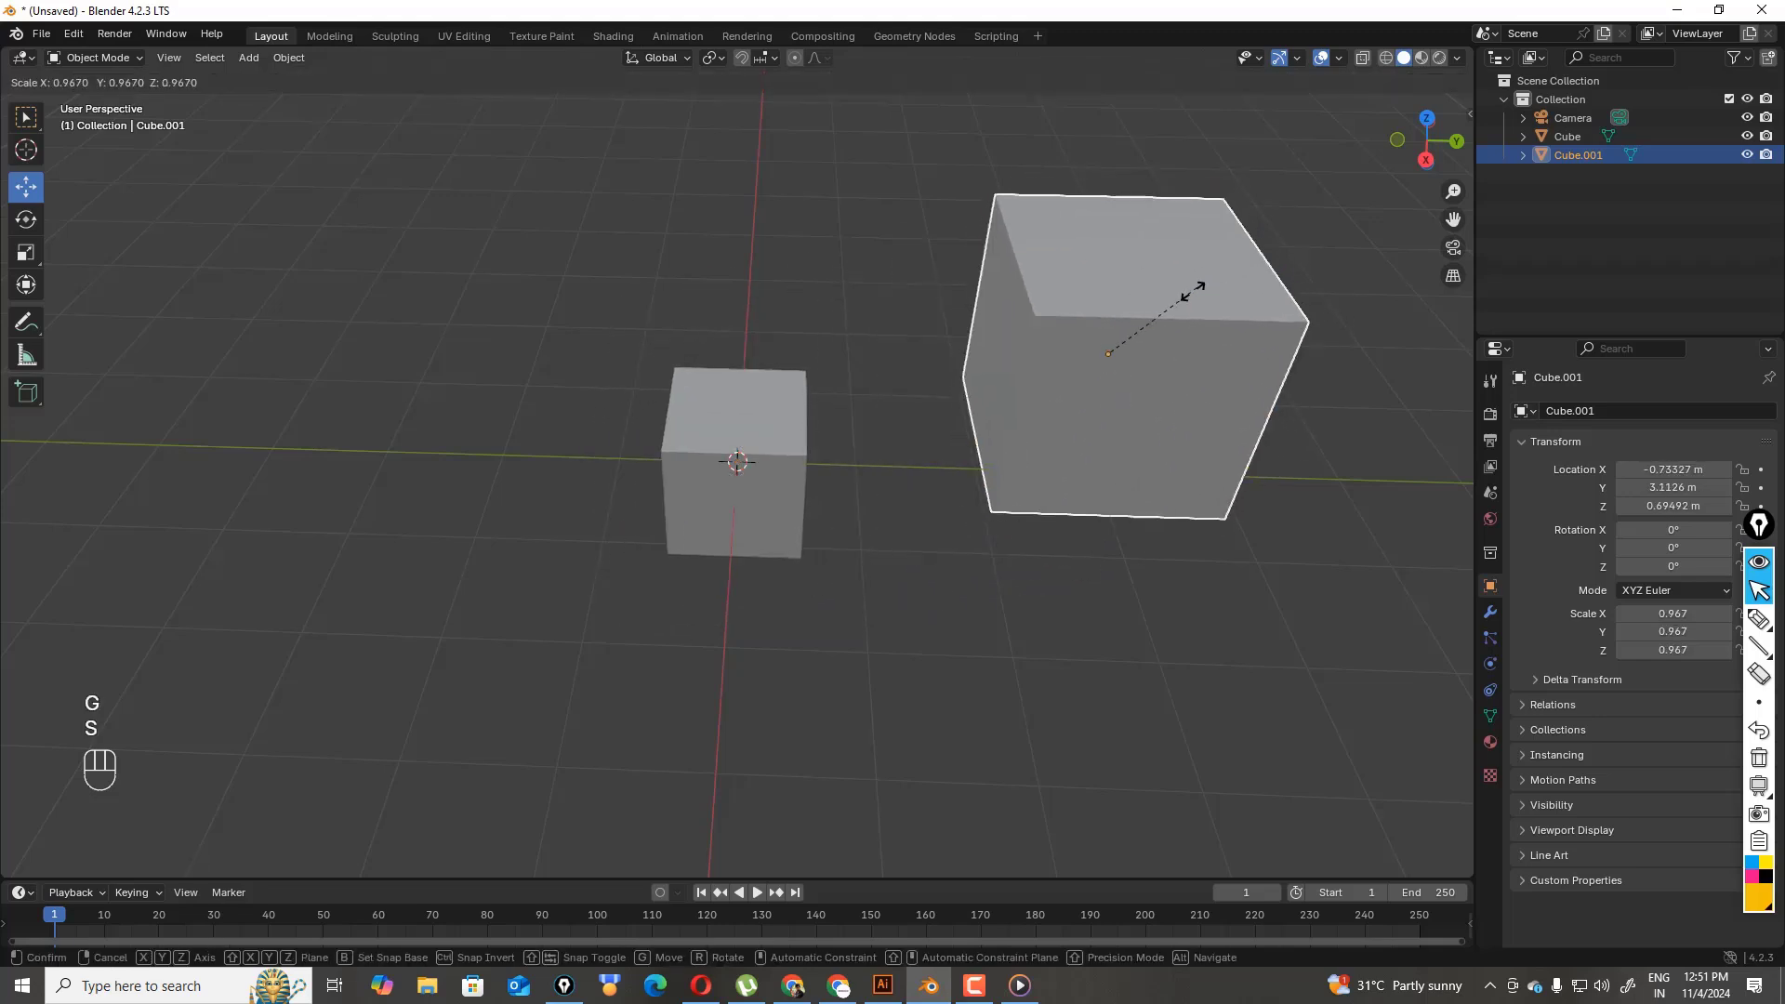
{"action": "left_click", "coordinate": [1237, 349]}
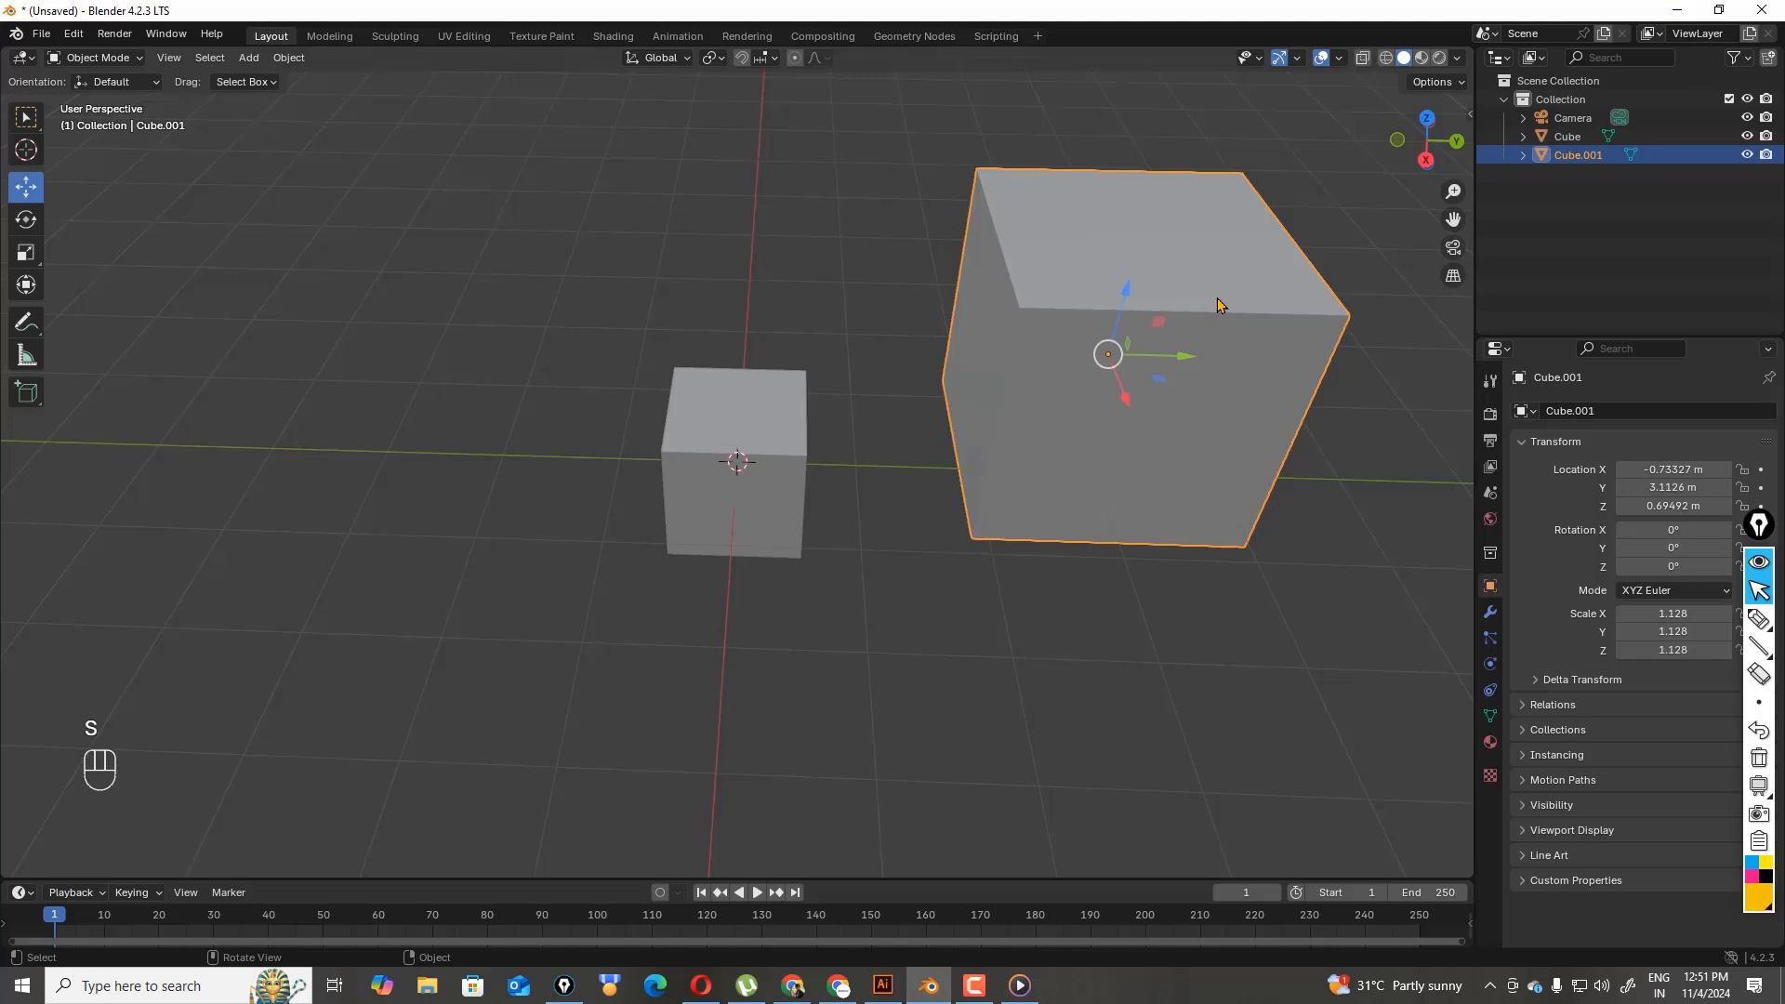
- Scale the second cube down uniformly to about 0.41 and move it to about X -0.94, Y 1.27, Z 1.03 m
{"action": "key", "text": "s"}
{"action": "left_click", "coordinate": [1150, 340]}
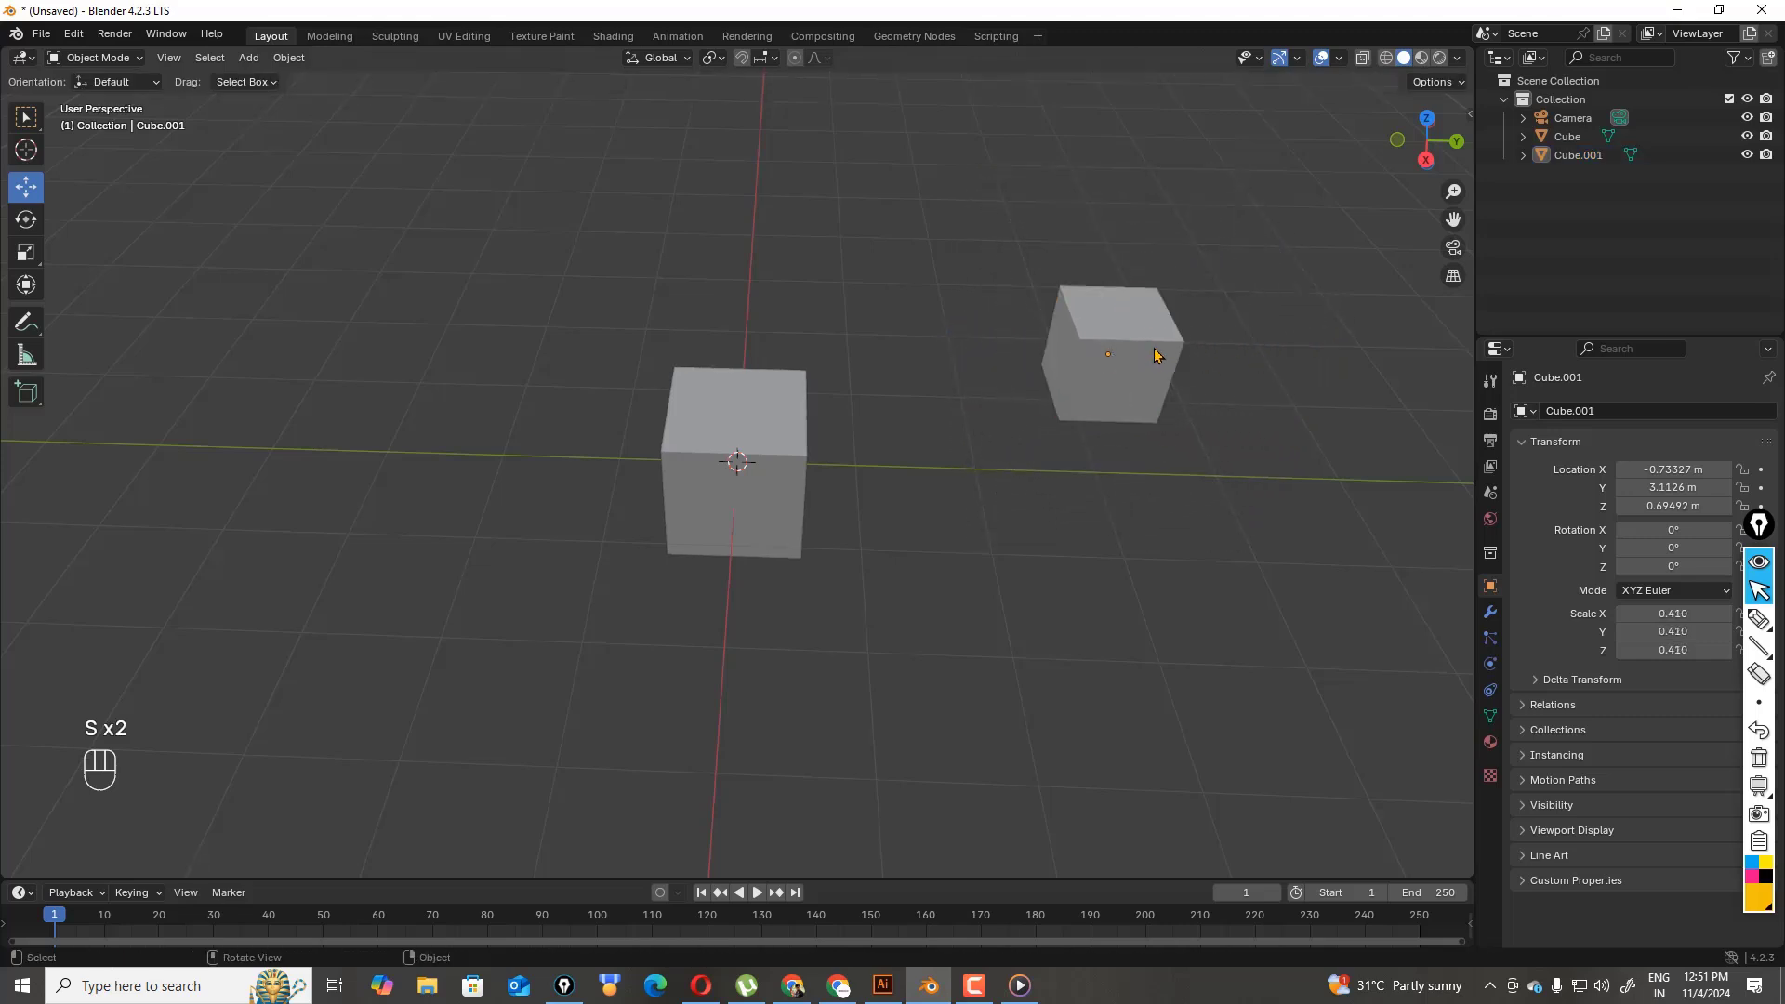
{"action": "key", "text": "g"}
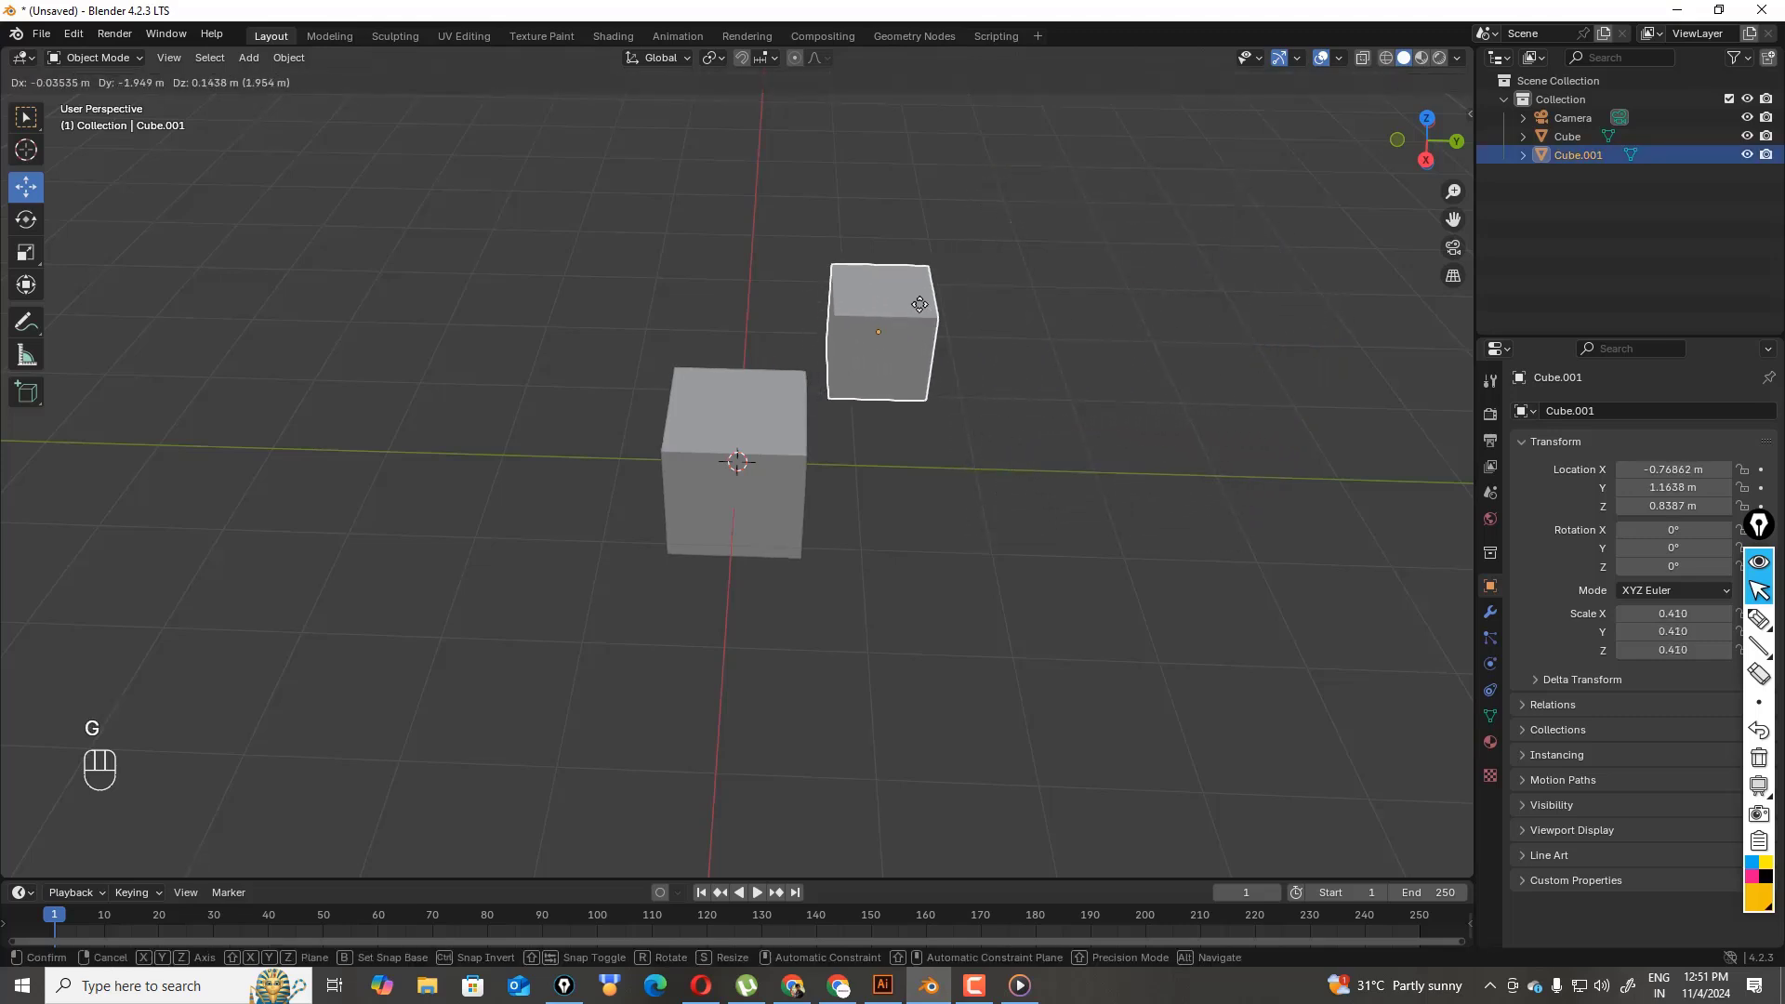
{"action": "left_click", "coordinate": [934, 287]}
{"action": "left_click", "coordinate": [1024, 375]}
{"action": "left_click_drag", "start_coordinate": [650, 148], "coordinate": [901, 561]}
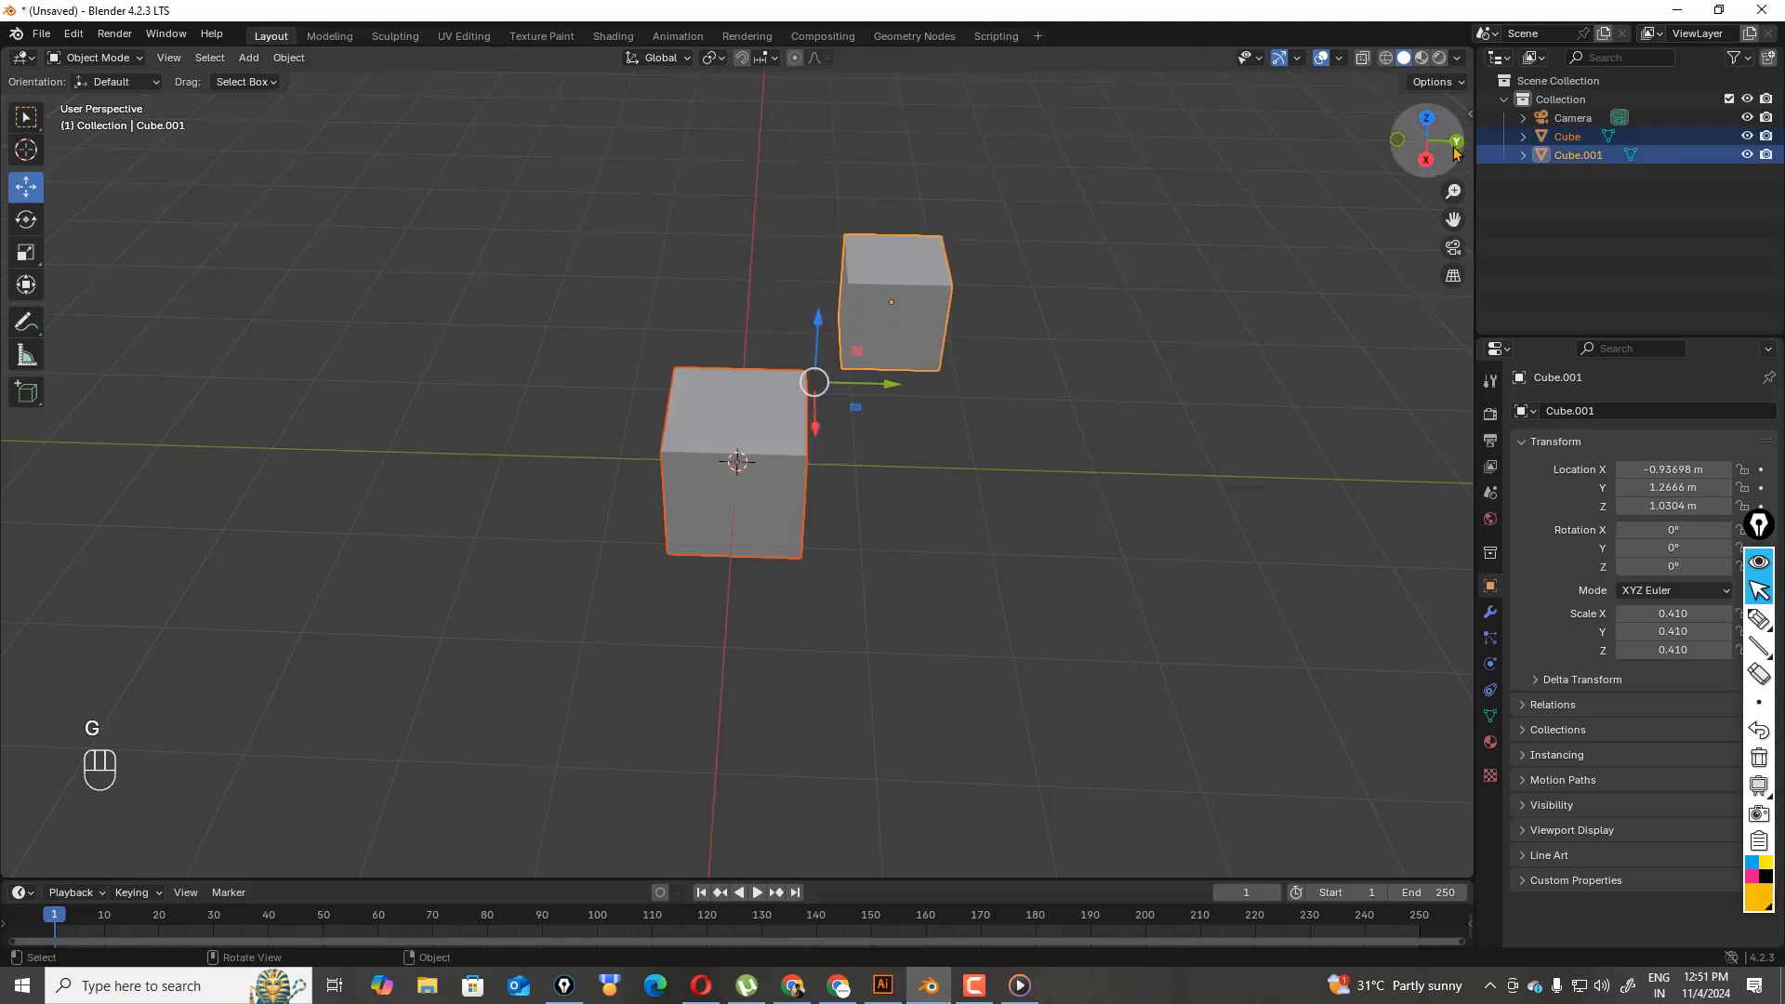
{"action": "mouse_move", "coordinate": [1432, 144]}
{"action": "left_mouse_down"}
{"action": "mouse_move", "coordinate": [1399, 158]}
{"action": "mouse_move", "coordinate": [1413, 140]}
{"action": "left_mouse_up"}
{"action": "left_click", "coordinate": [1222, 372]}
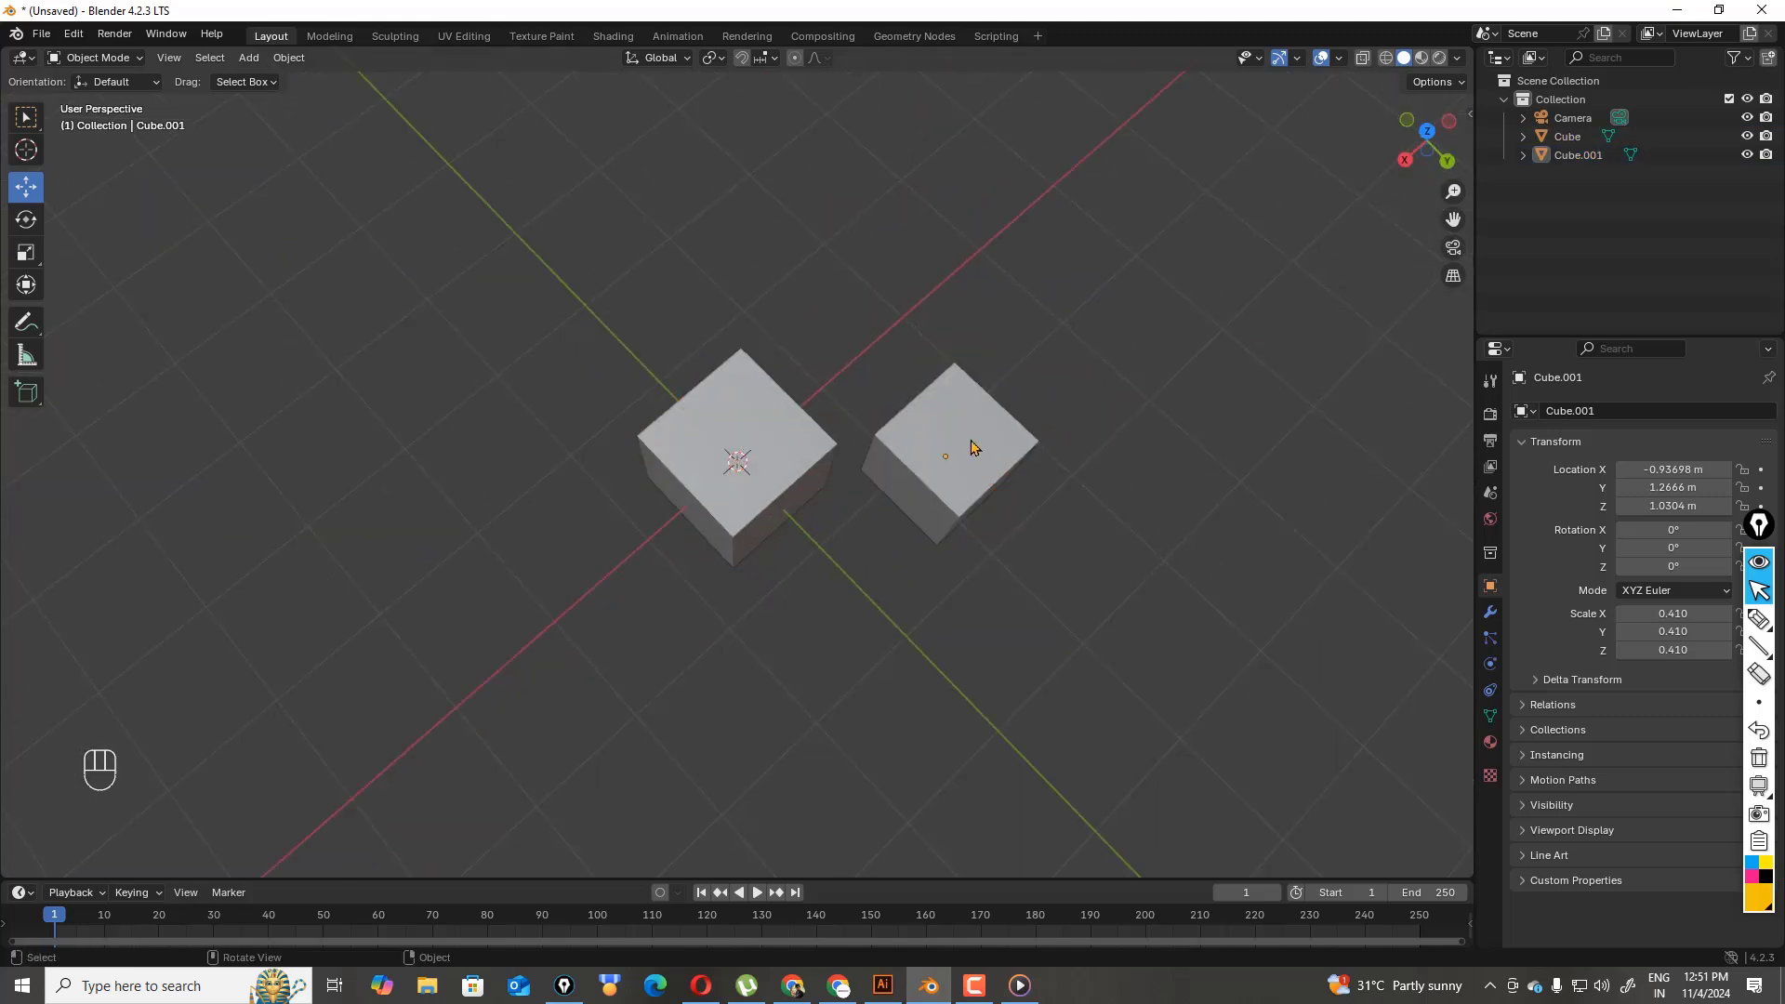
{"action": "left_click_drag", "start_coordinate": [970, 440], "coordinate": [989, 309]}
{"action": "left_click", "coordinate": [1046, 407]}
- Enter Edit Mode on the second cube and slightly move its nearest top corner vertex
{"action": "left_click_drag", "start_coordinate": [1438, 172], "coordinate": [1425, 116]}
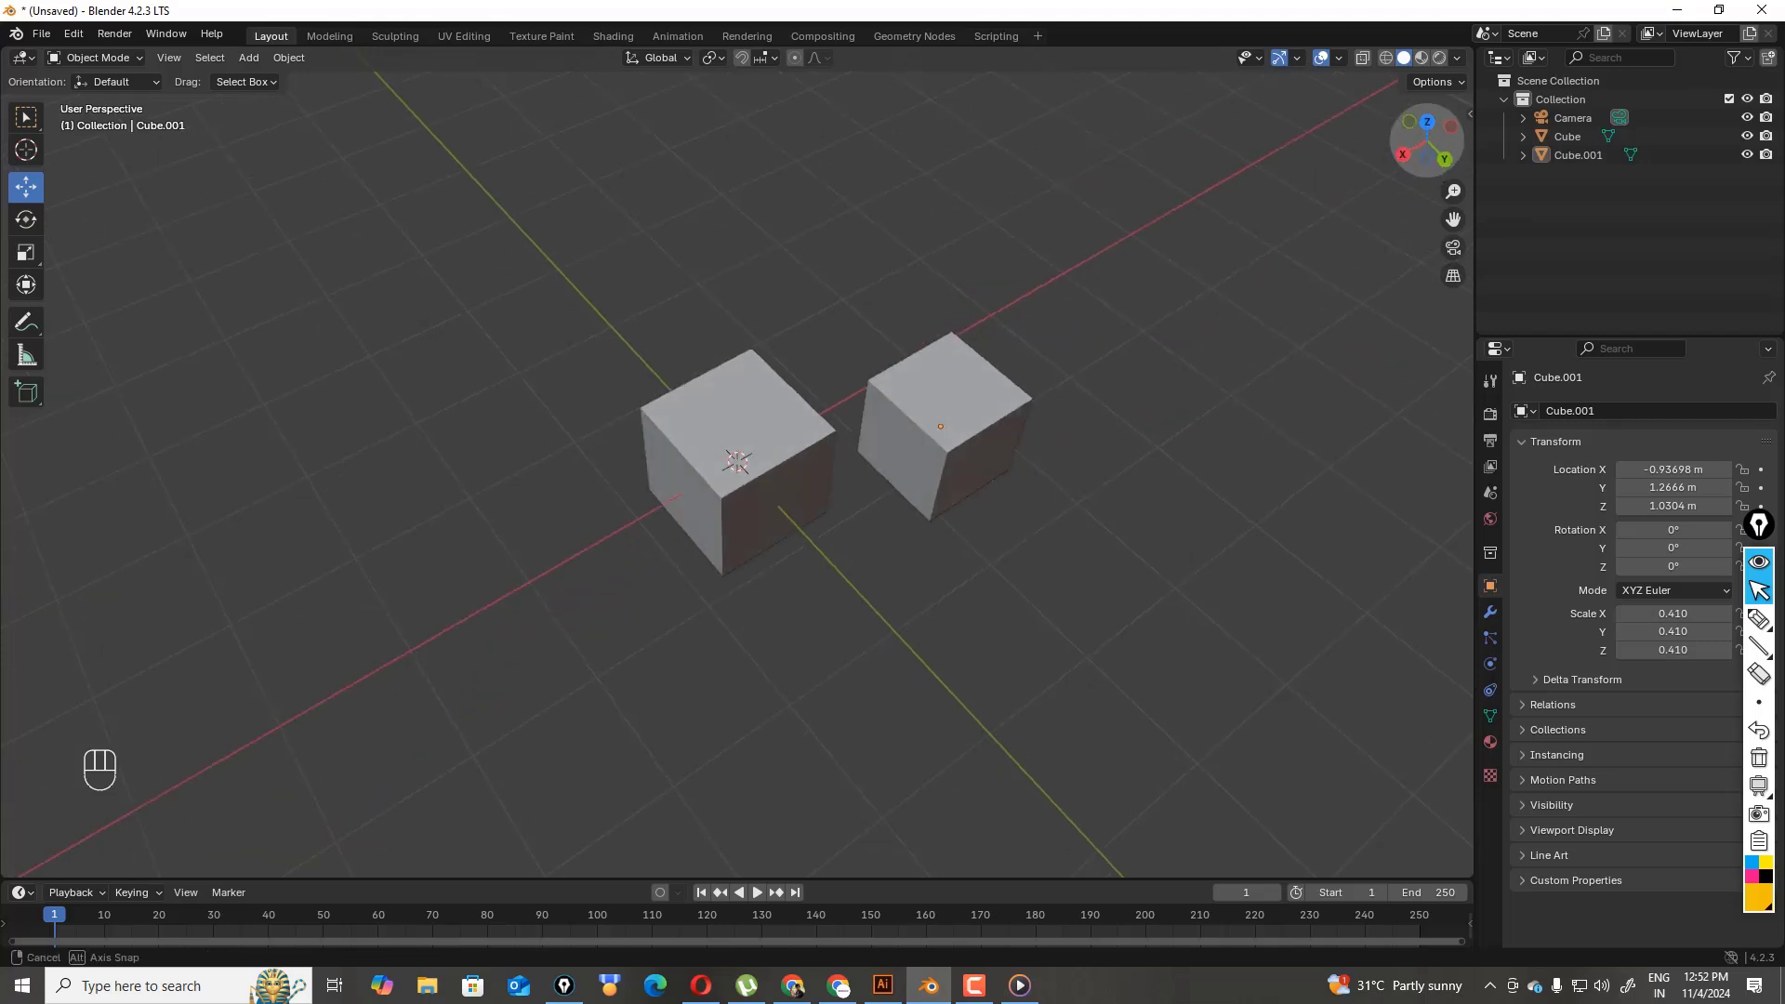
{"action": "left_click", "coordinate": [93, 58]}
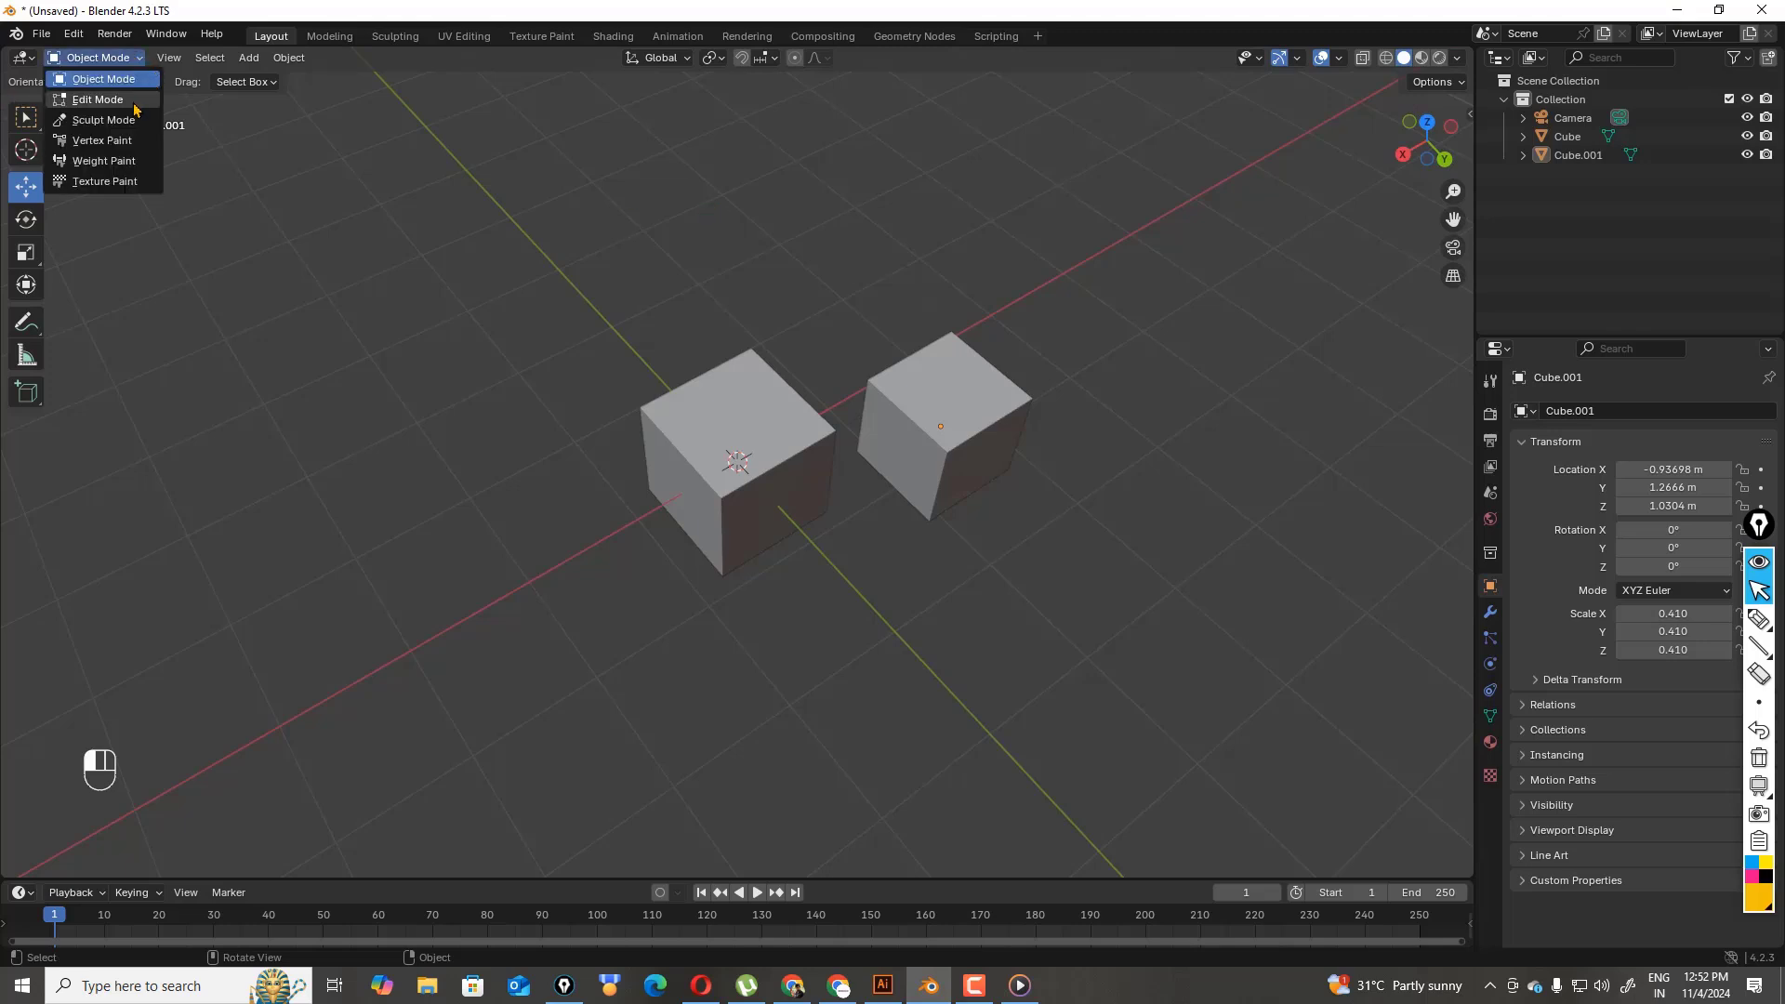
{"action": "left_click", "coordinate": [85, 92]}
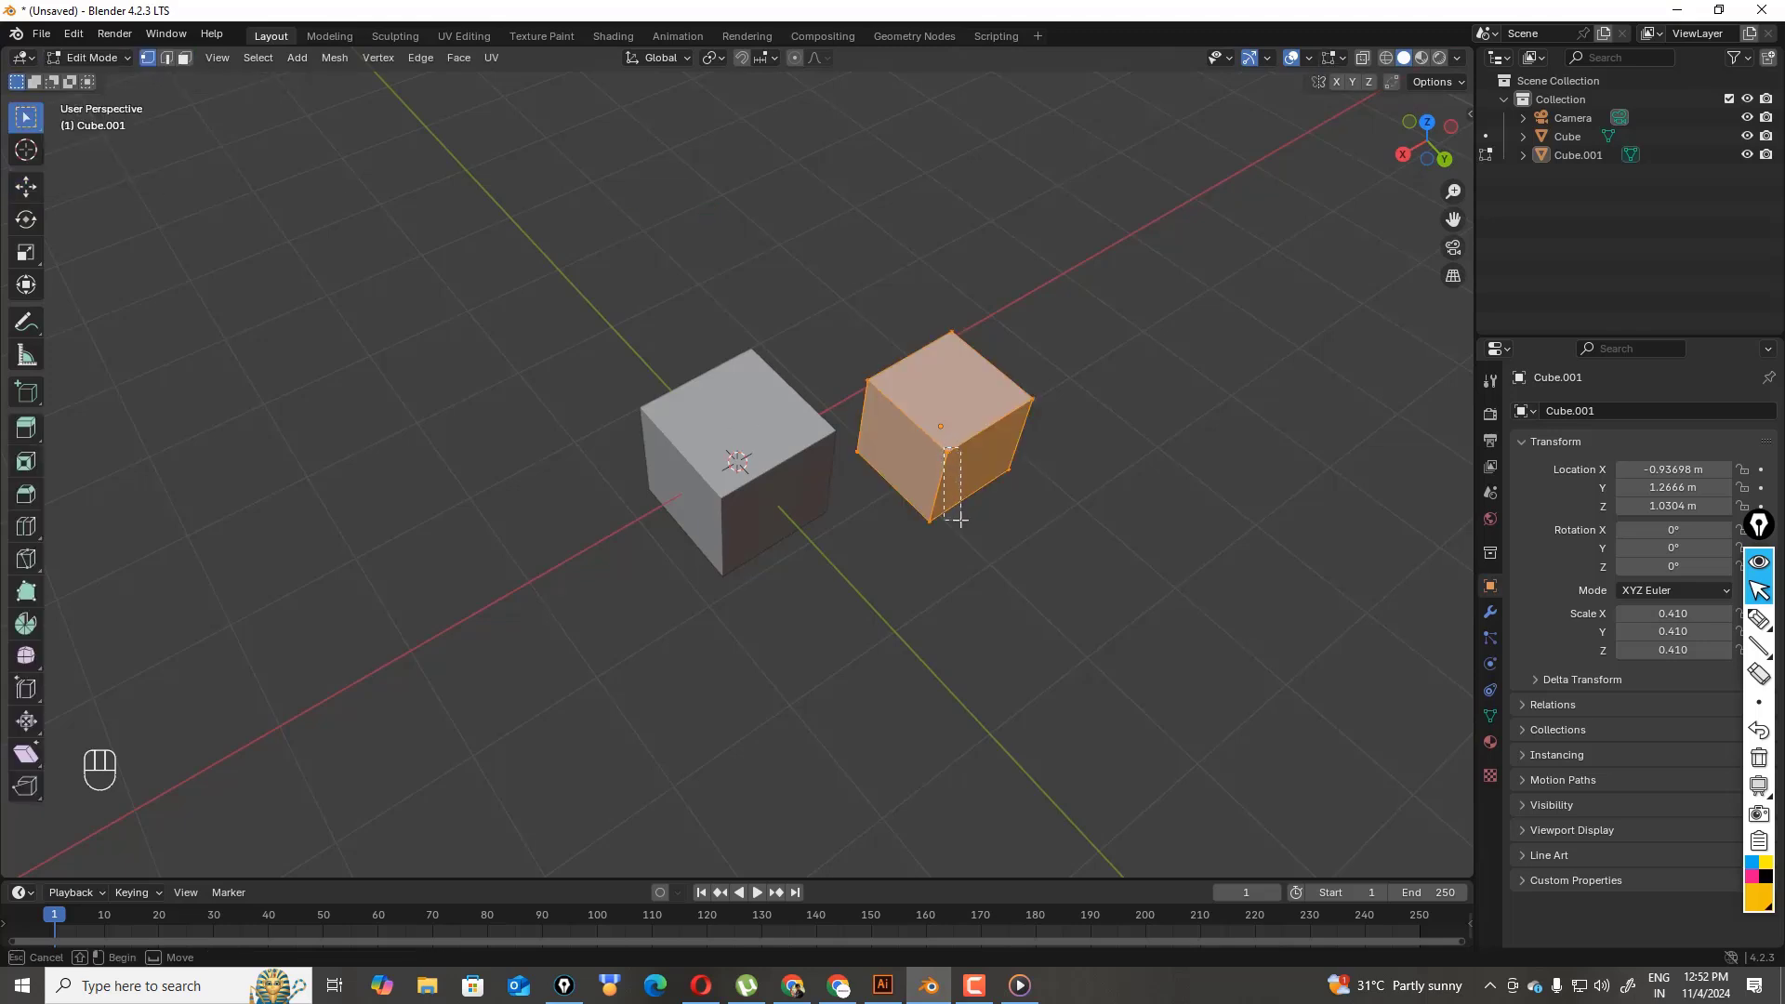
{"action": "left_click", "coordinate": [951, 460]}
{"action": "key", "text": "g"}
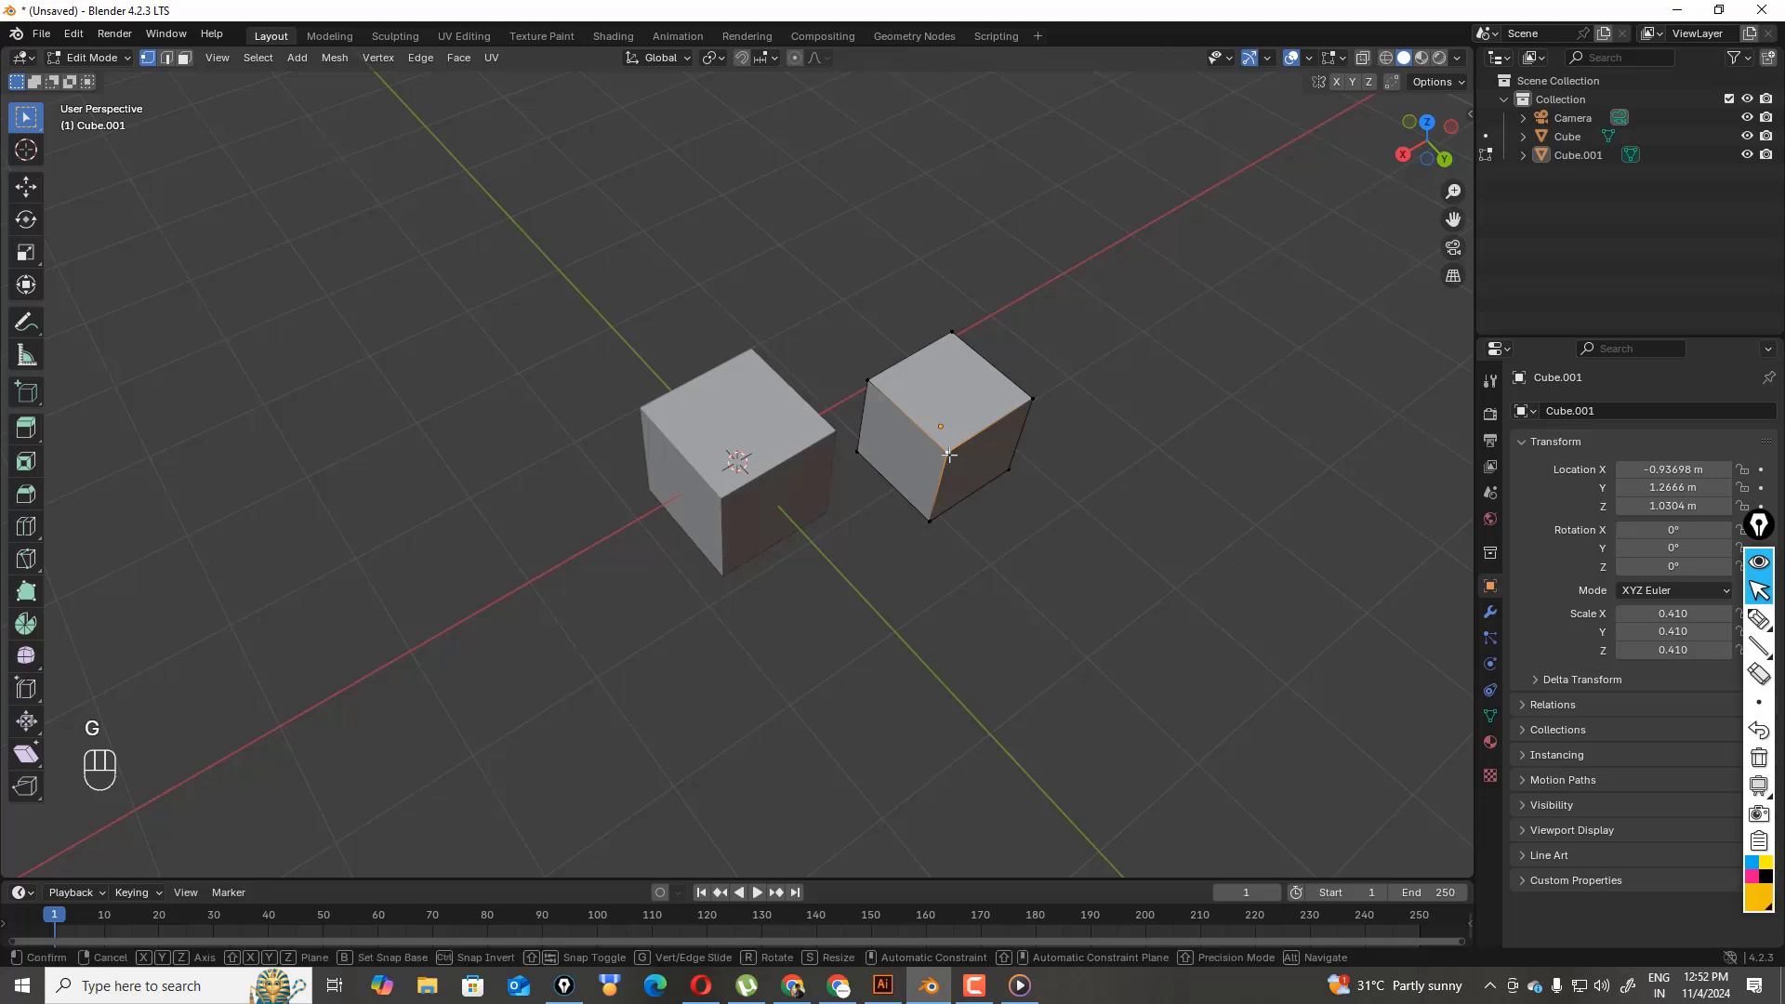
{"action": "left_click", "coordinate": [954, 463]}
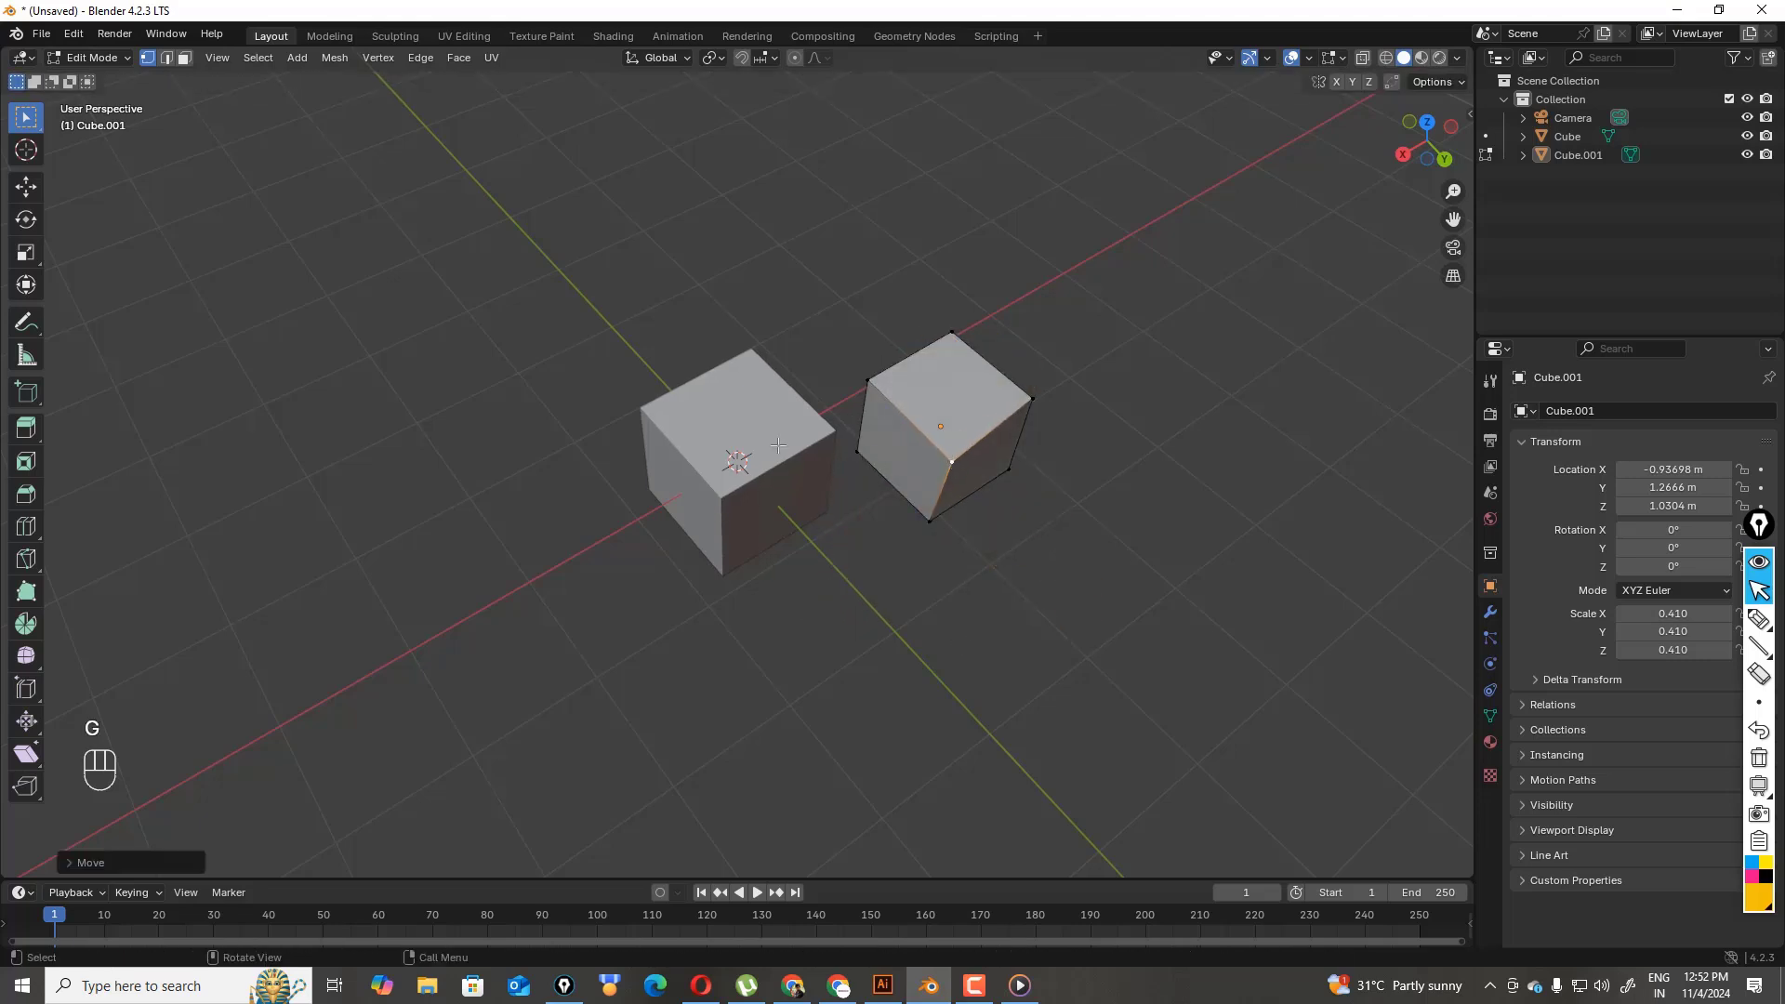
- Try to box-select the first cube's vertices while only the second cube is in Edit Mode
{"action": "left_click_drag", "start_coordinate": [779, 444], "coordinate": [824, 581]}
{"action": "left_click_drag", "start_coordinate": [772, 413], "coordinate": [844, 584]}
{"action": "left_click_drag", "start_coordinate": [611, 341], "coordinate": [893, 673]}
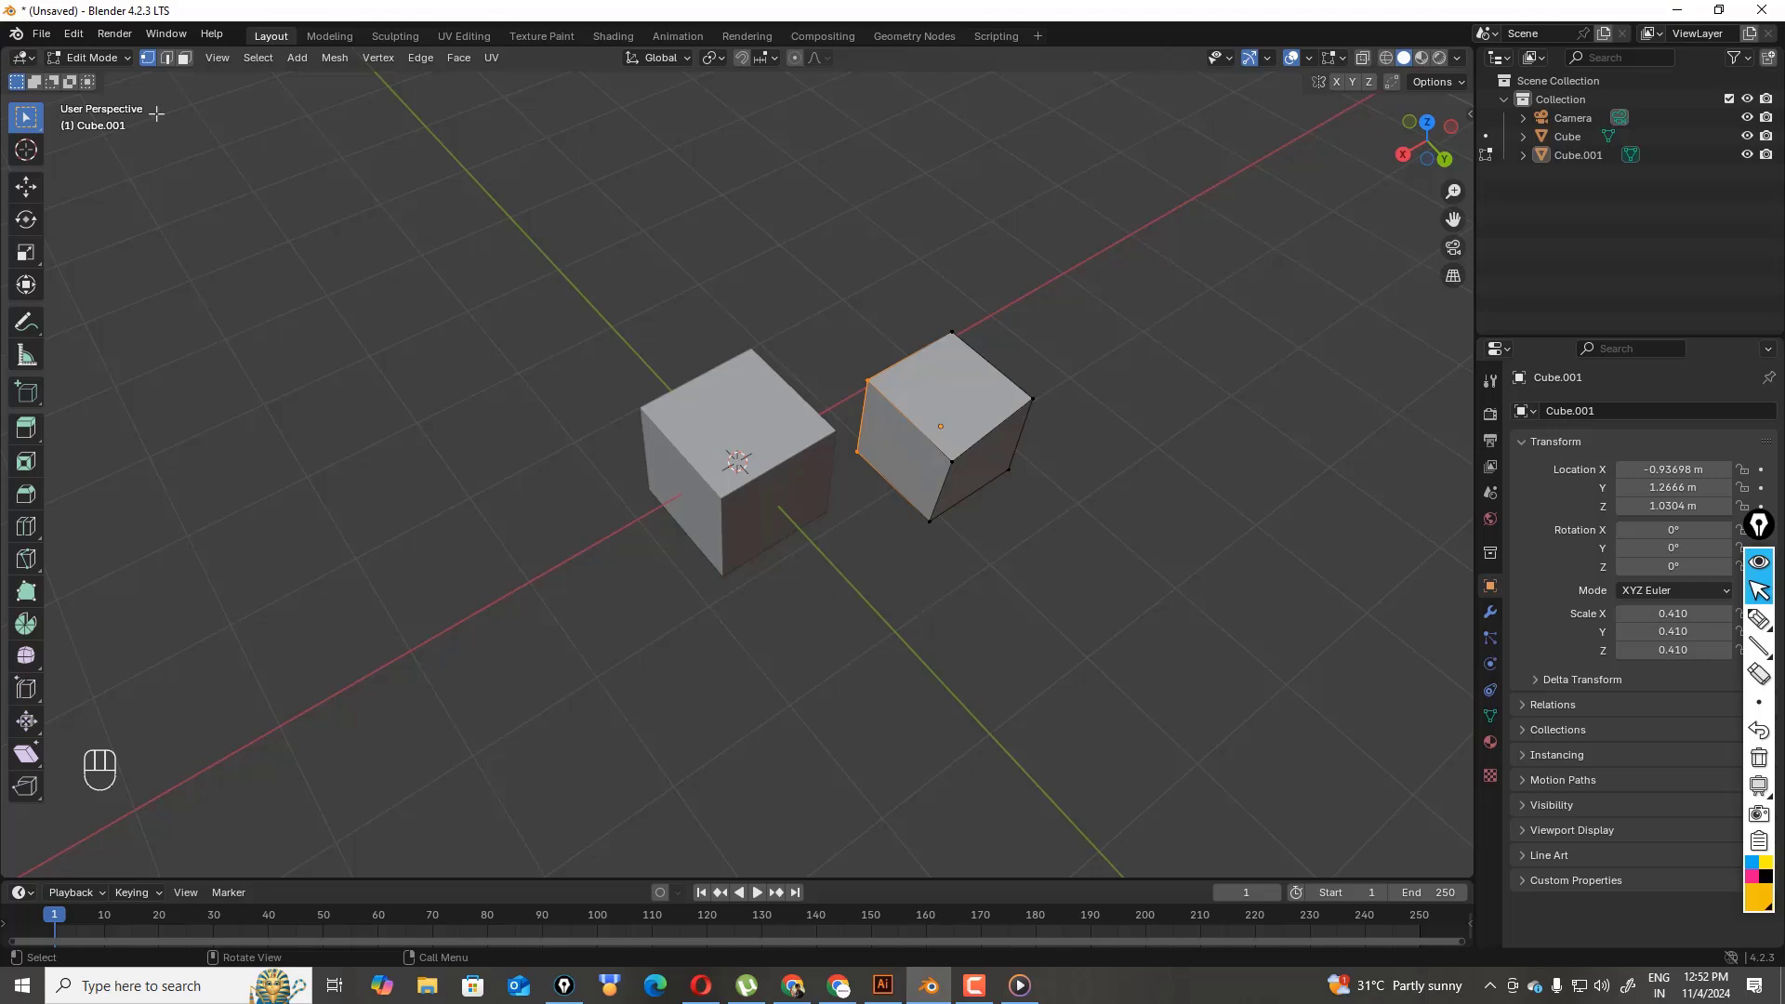
- Return to Object Mode, select both cubes, and enter Edit Mode with the two meshes together
{"action": "left_click", "coordinate": [130, 58]}
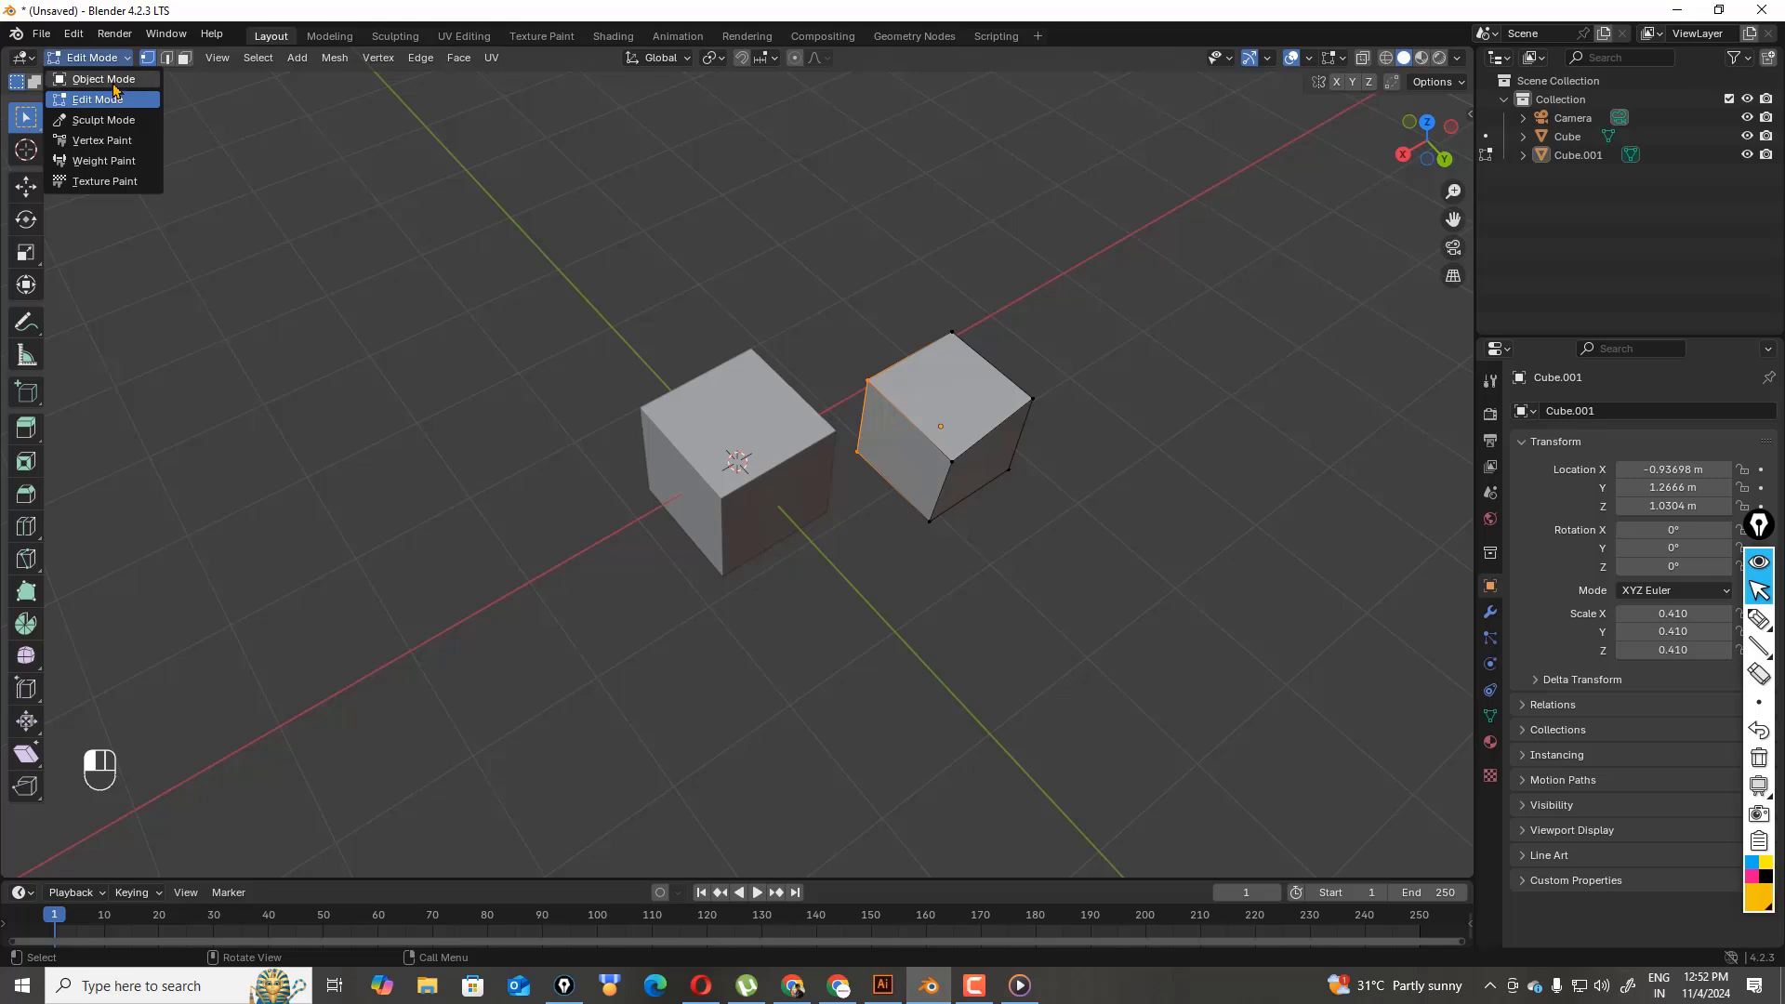
{"action": "left_click", "coordinate": [113, 83]}
{"action": "left_click_drag", "start_coordinate": [555, 262], "coordinate": [1244, 639]}
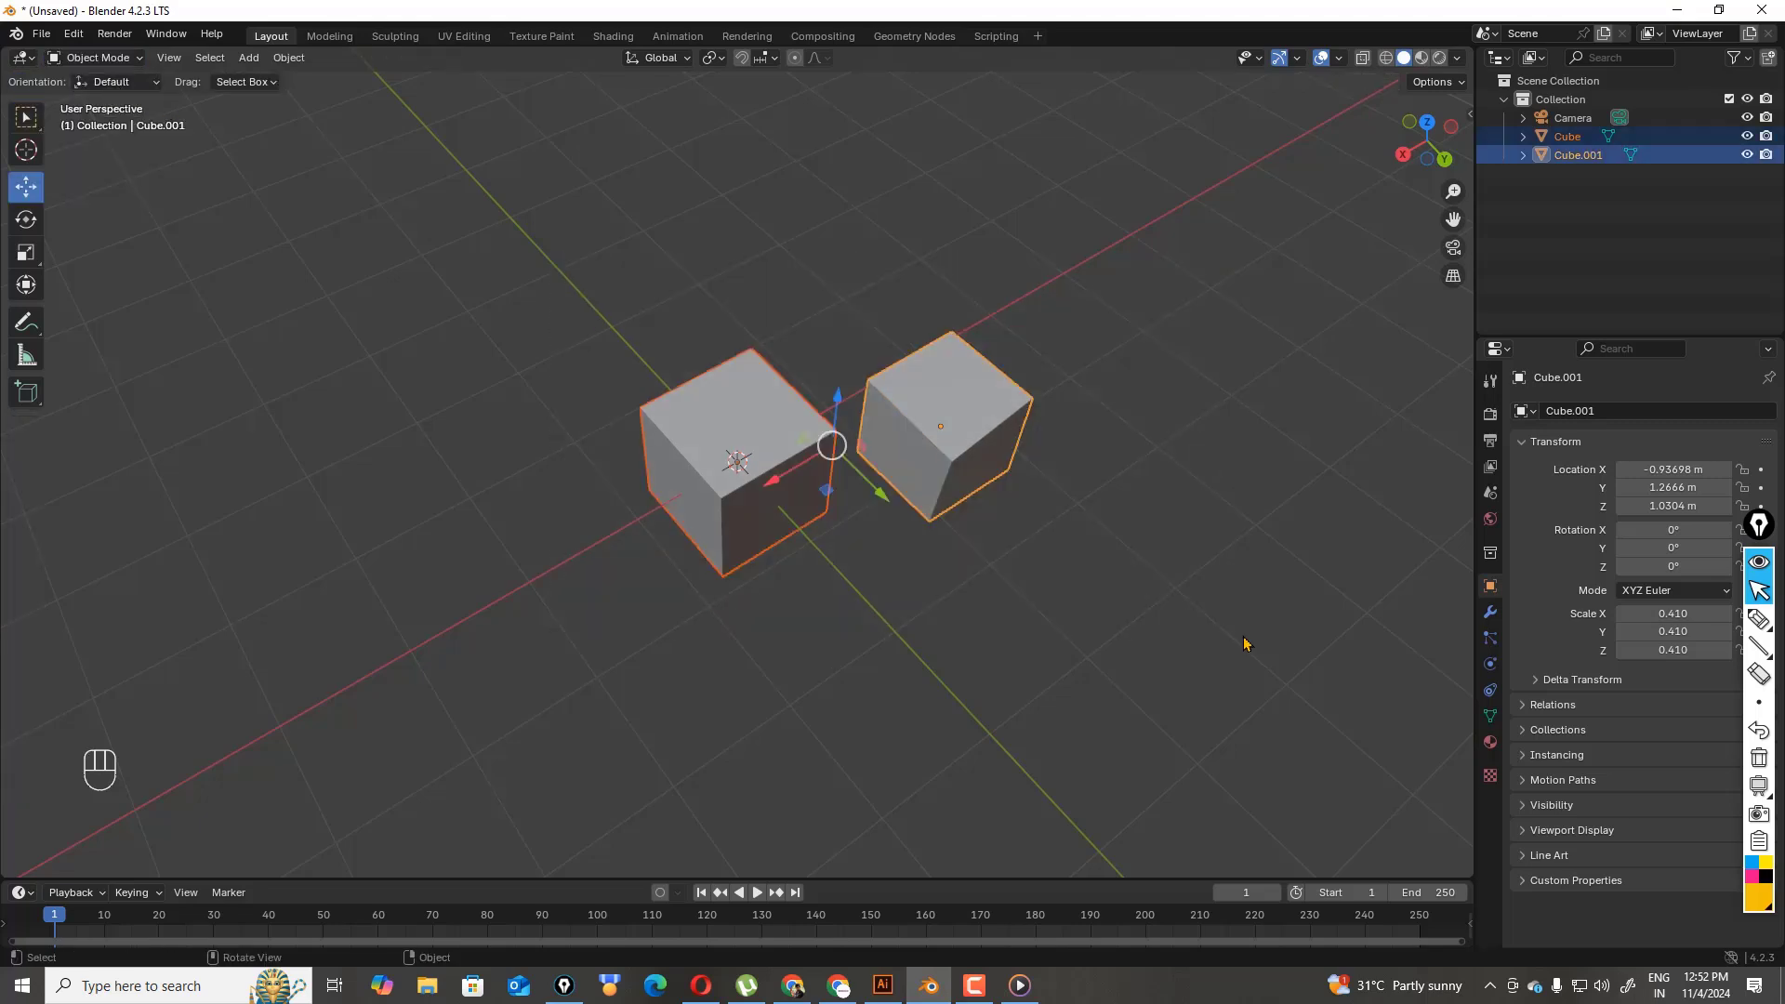
{"action": "left_click", "coordinate": [130, 58]}
{"action": "left_click", "coordinate": [125, 100]}
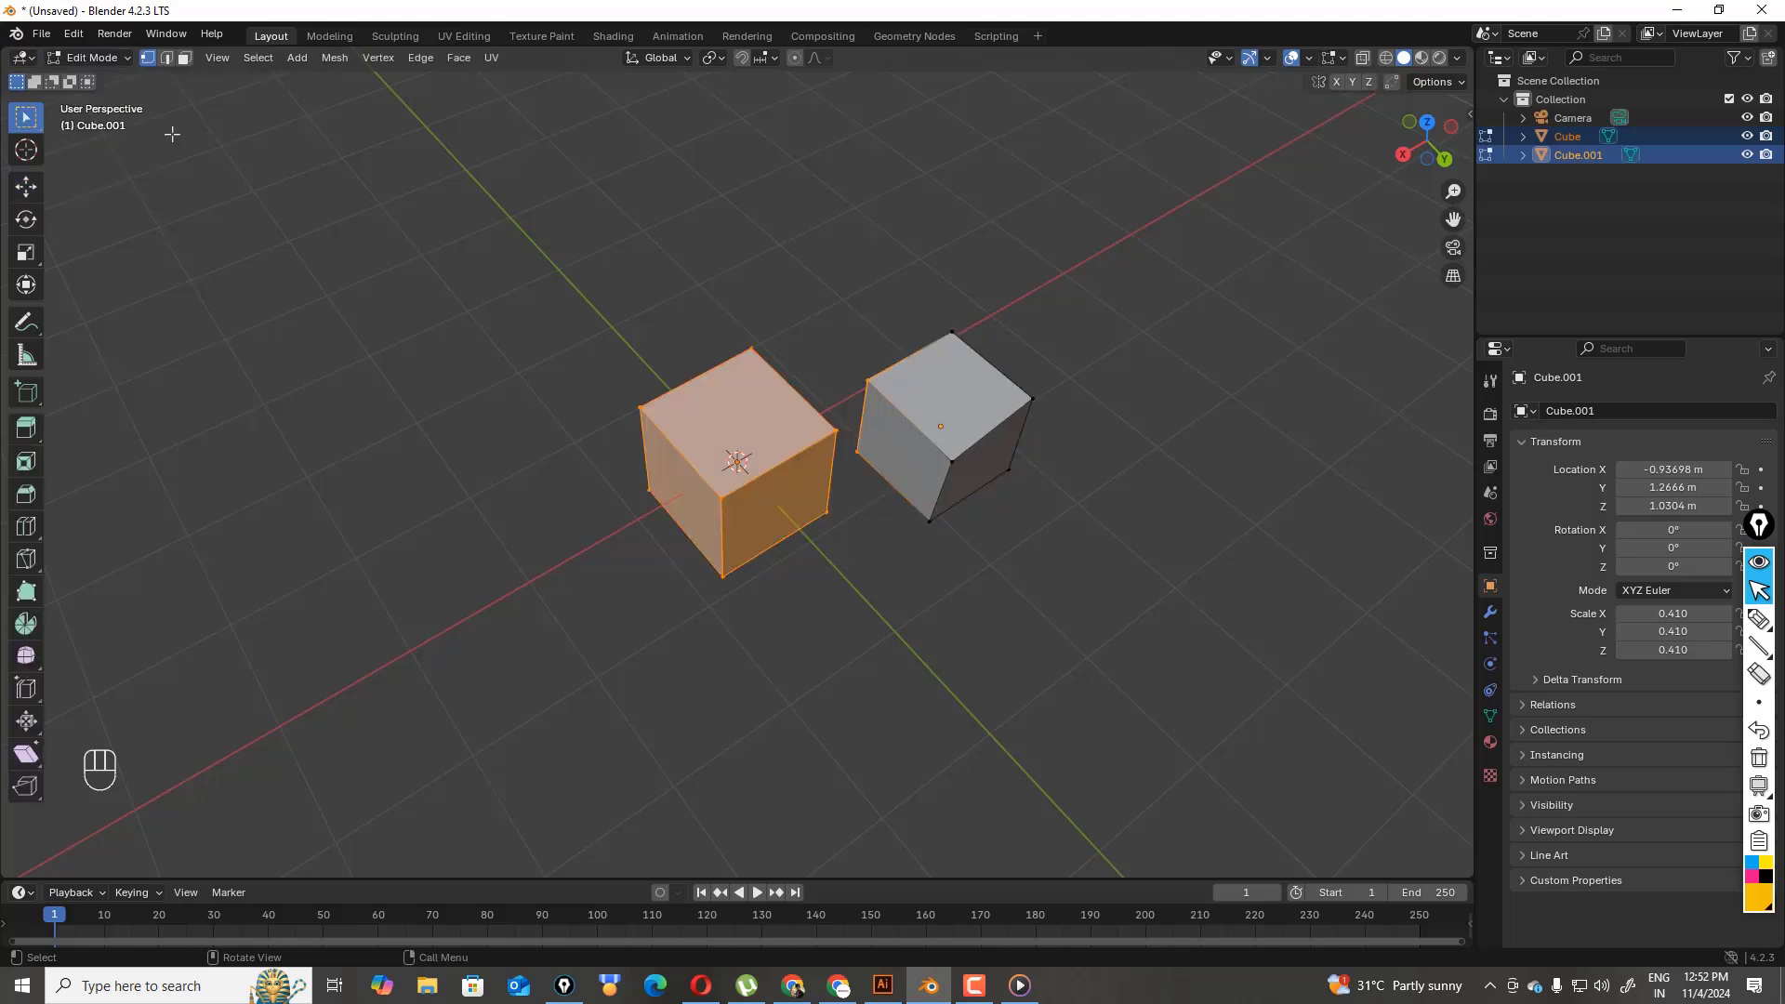
- Move the second cube's nearest top vertex to its adjacent top corner and pull a top vertex of the first cube up into a spike
{"action": "left_click", "coordinate": [953, 457]}
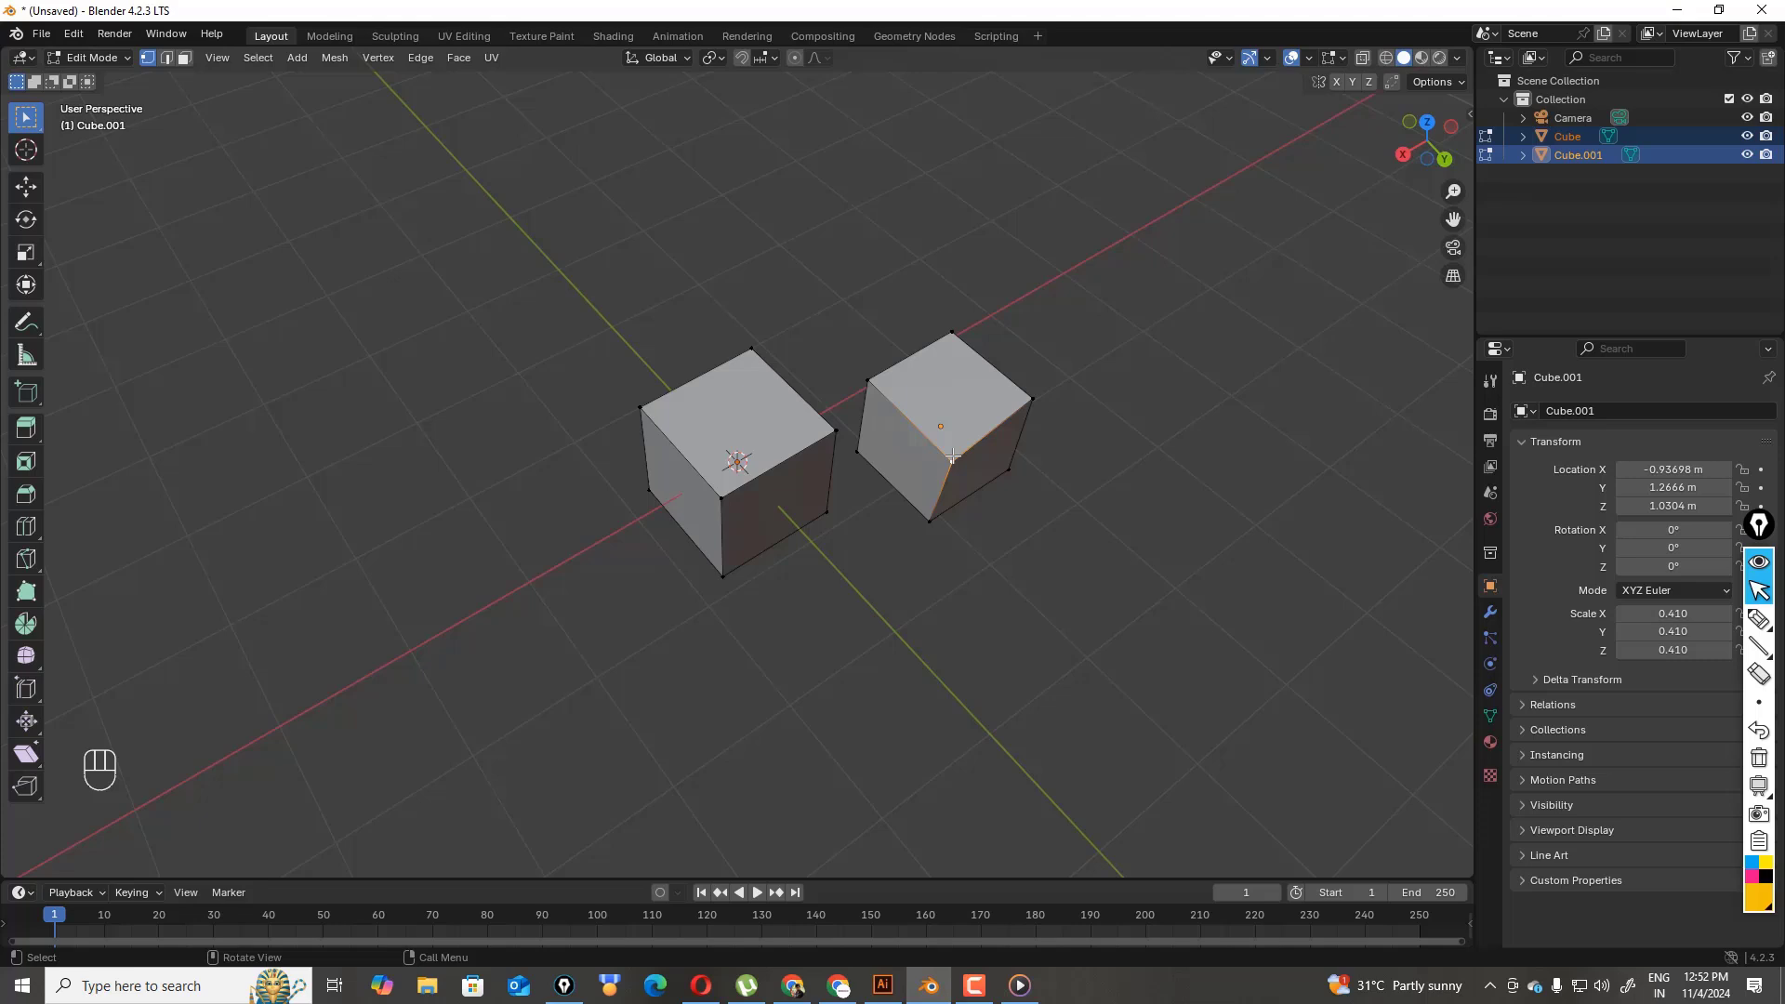
{"action": "key", "text": "g"}
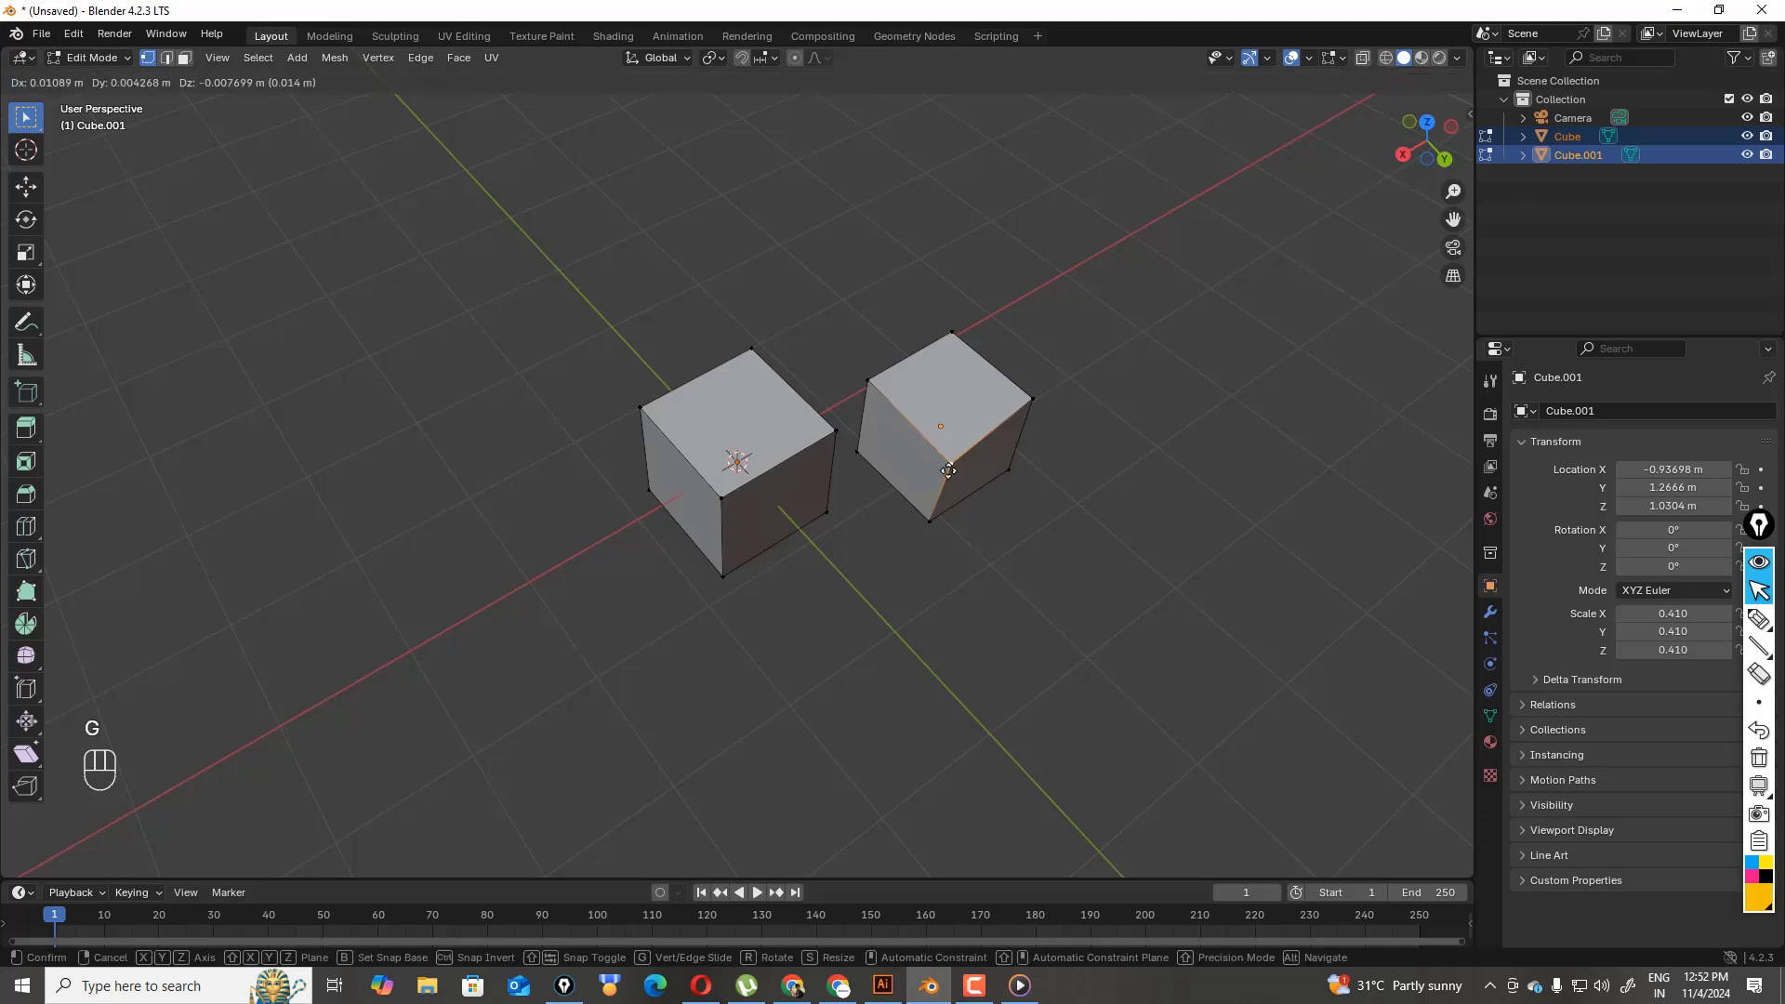
{"action": "left_click", "coordinate": [1081, 412]}
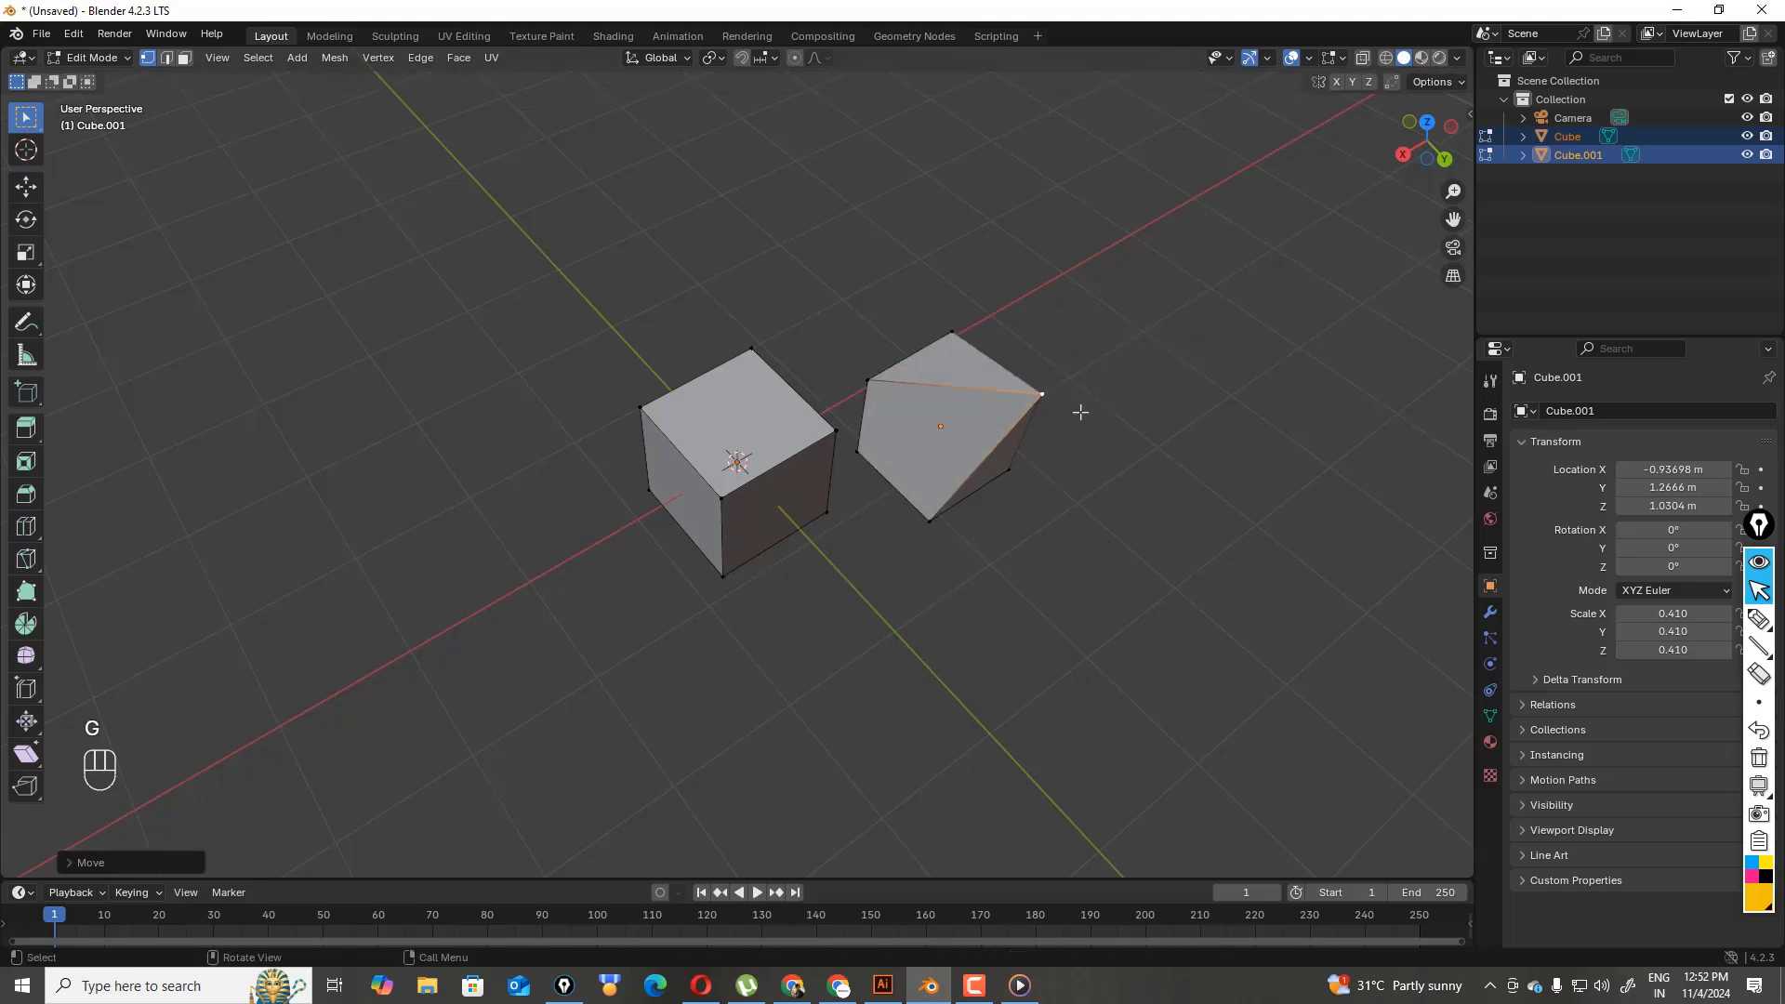
{"action": "left_click", "coordinate": [844, 433]}
{"action": "key", "text": "g"}
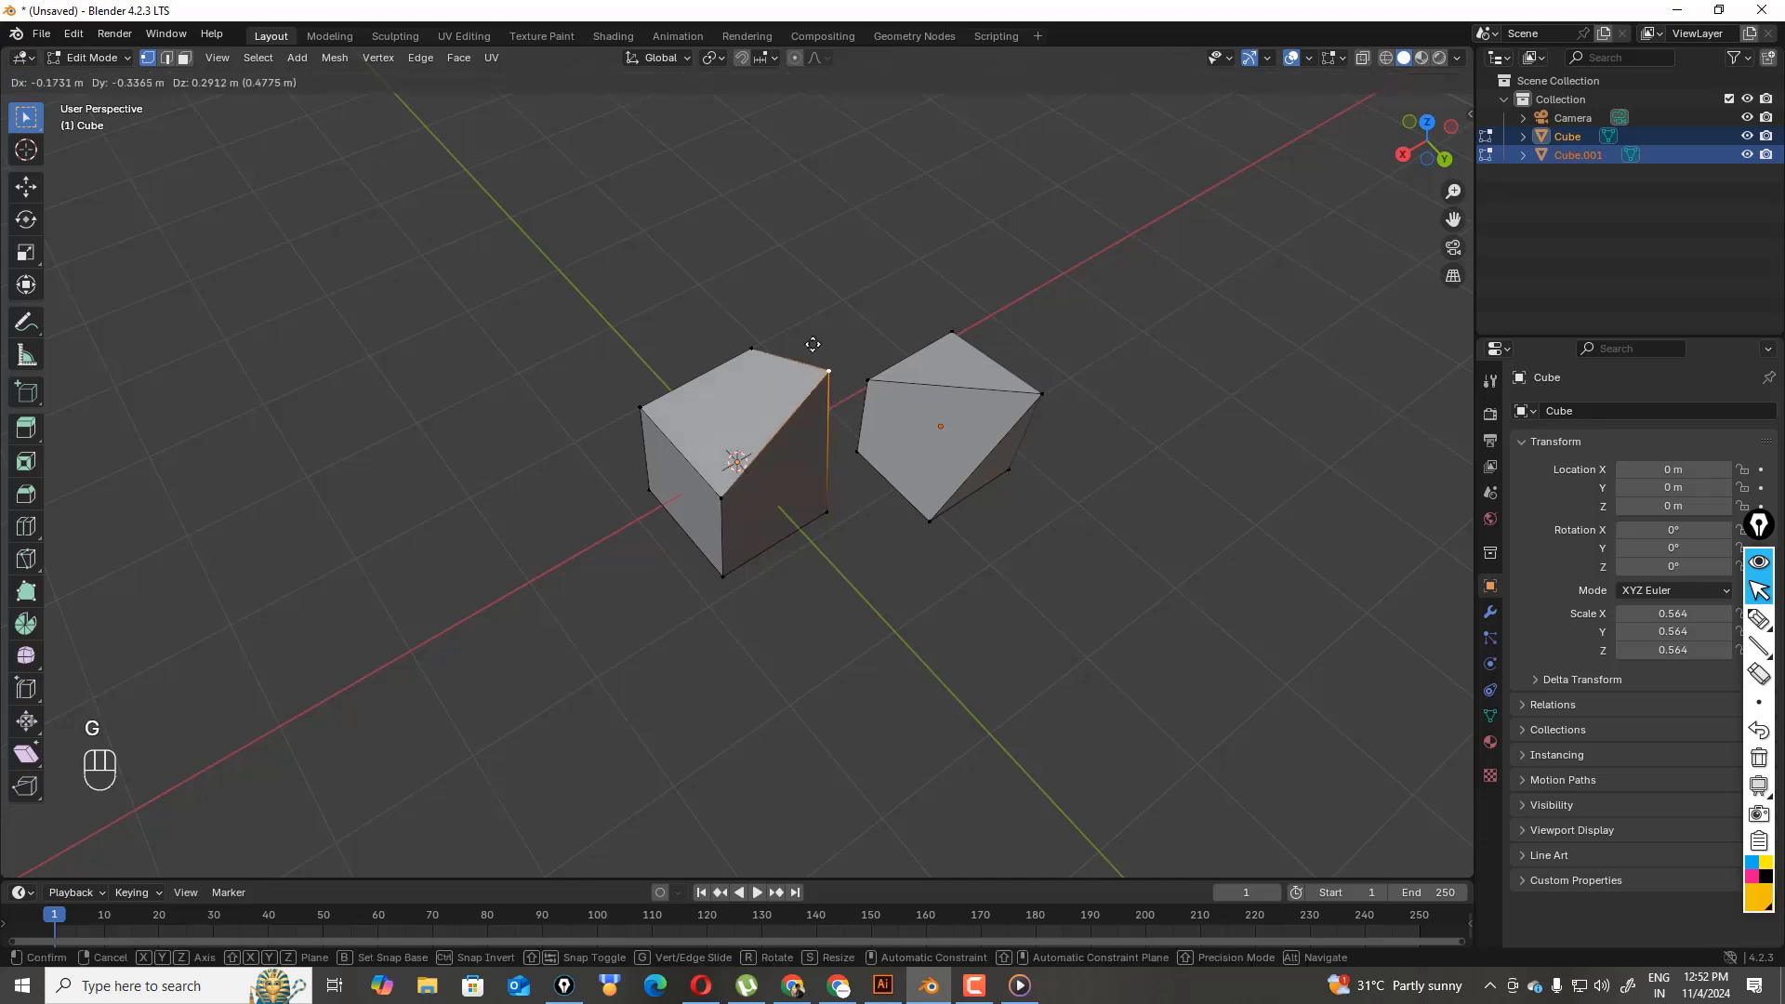
{"action": "left_click", "coordinate": [832, 260]}
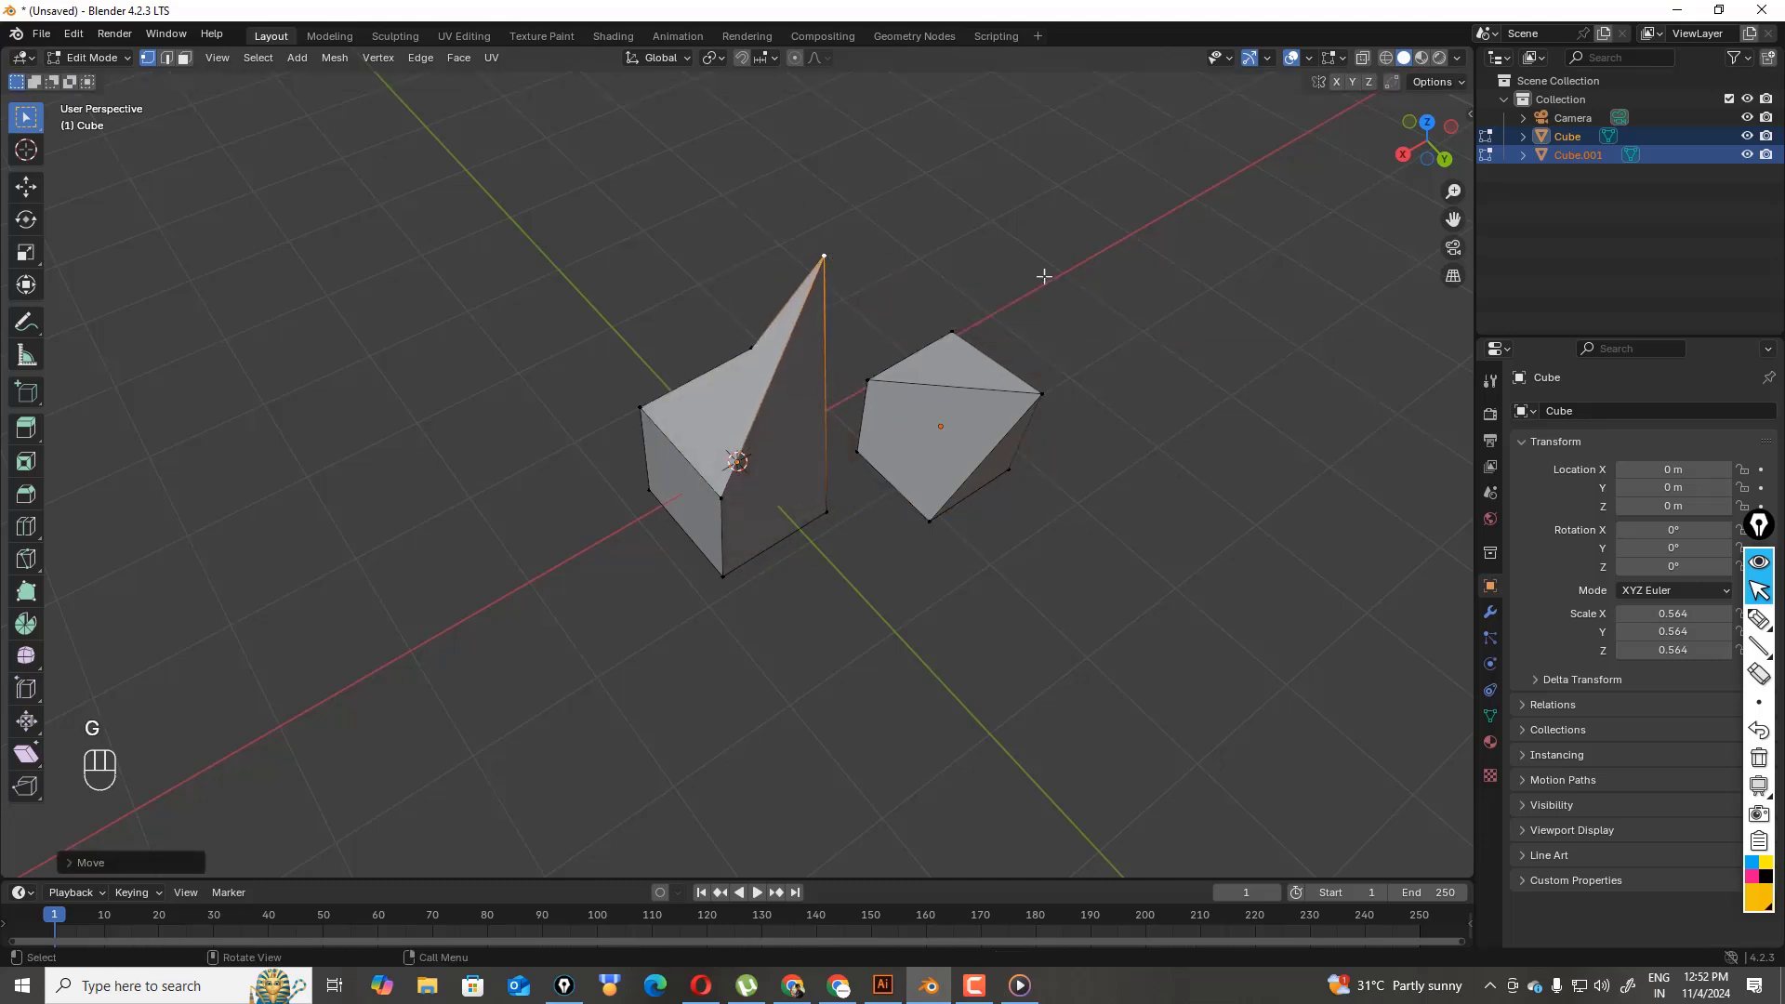
{"action": "left_click", "coordinate": [1088, 286]}
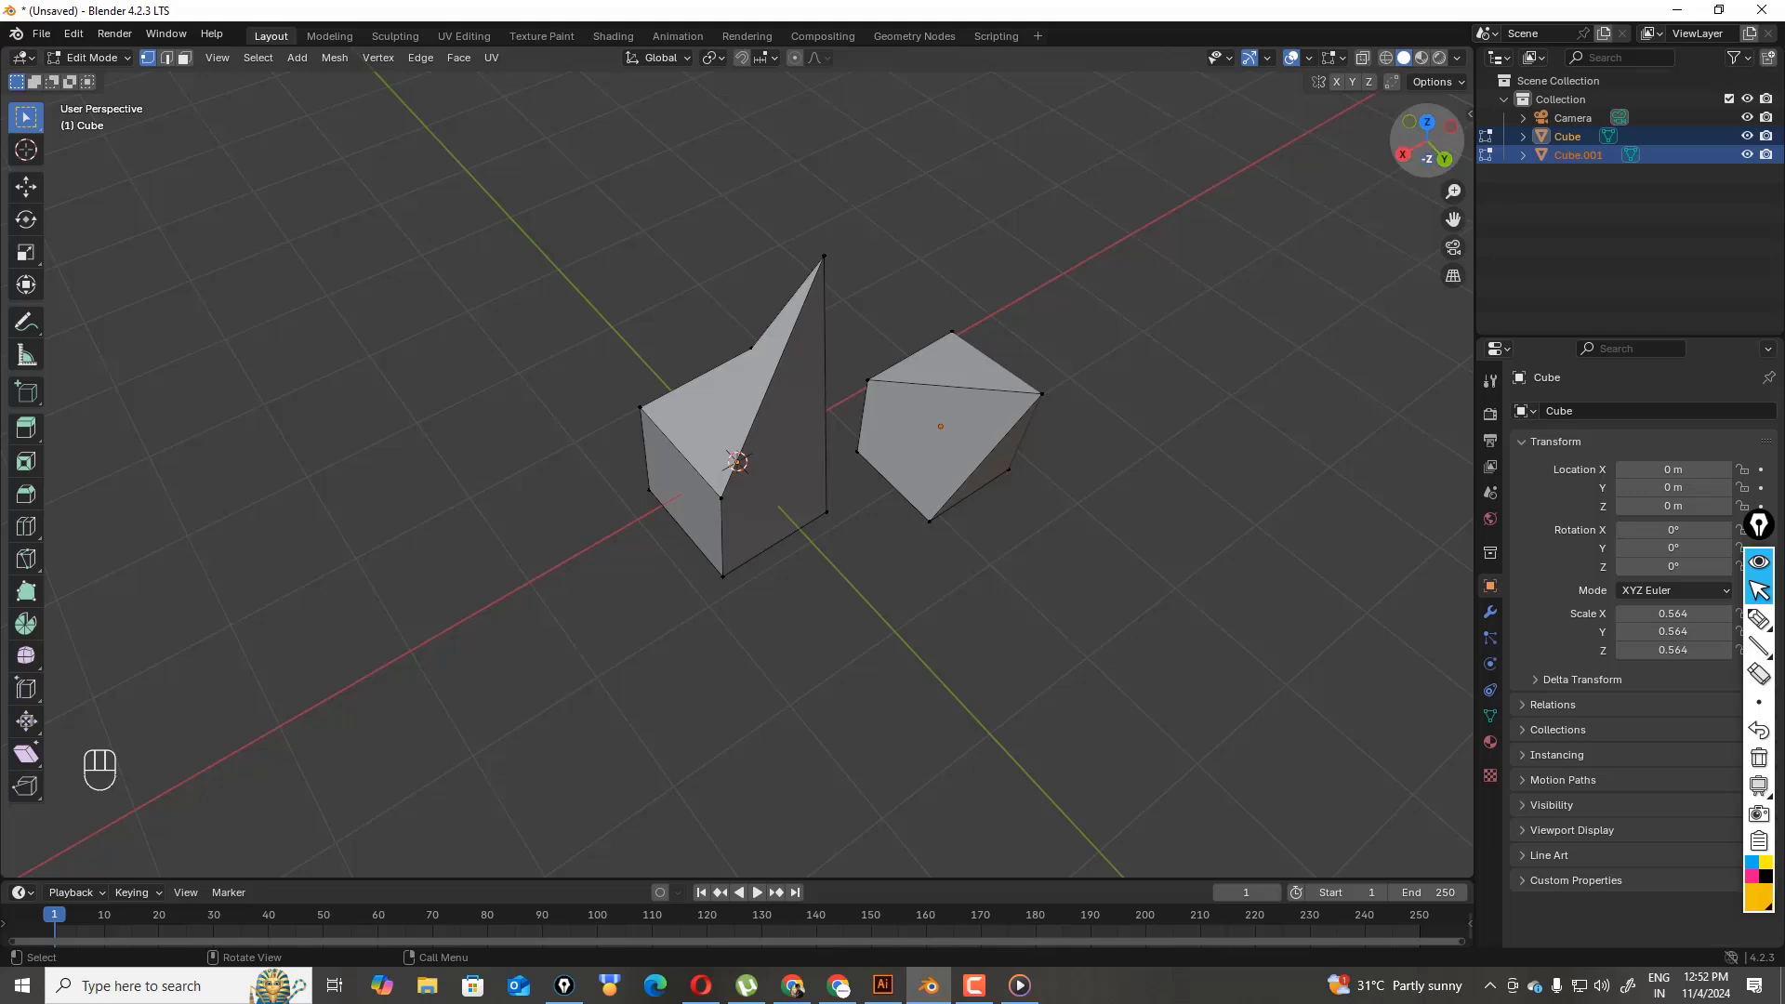
- Switch back to Object Mode and delete both reshaped cubes
{"action": "mouse_move", "coordinate": [1417, 173]}
{"action": "left_mouse_down"}
{"action": "mouse_move", "coordinate": [1488, 175]}
{"action": "mouse_move", "coordinate": [1390, 179]}
{"action": "left_mouse_up"}
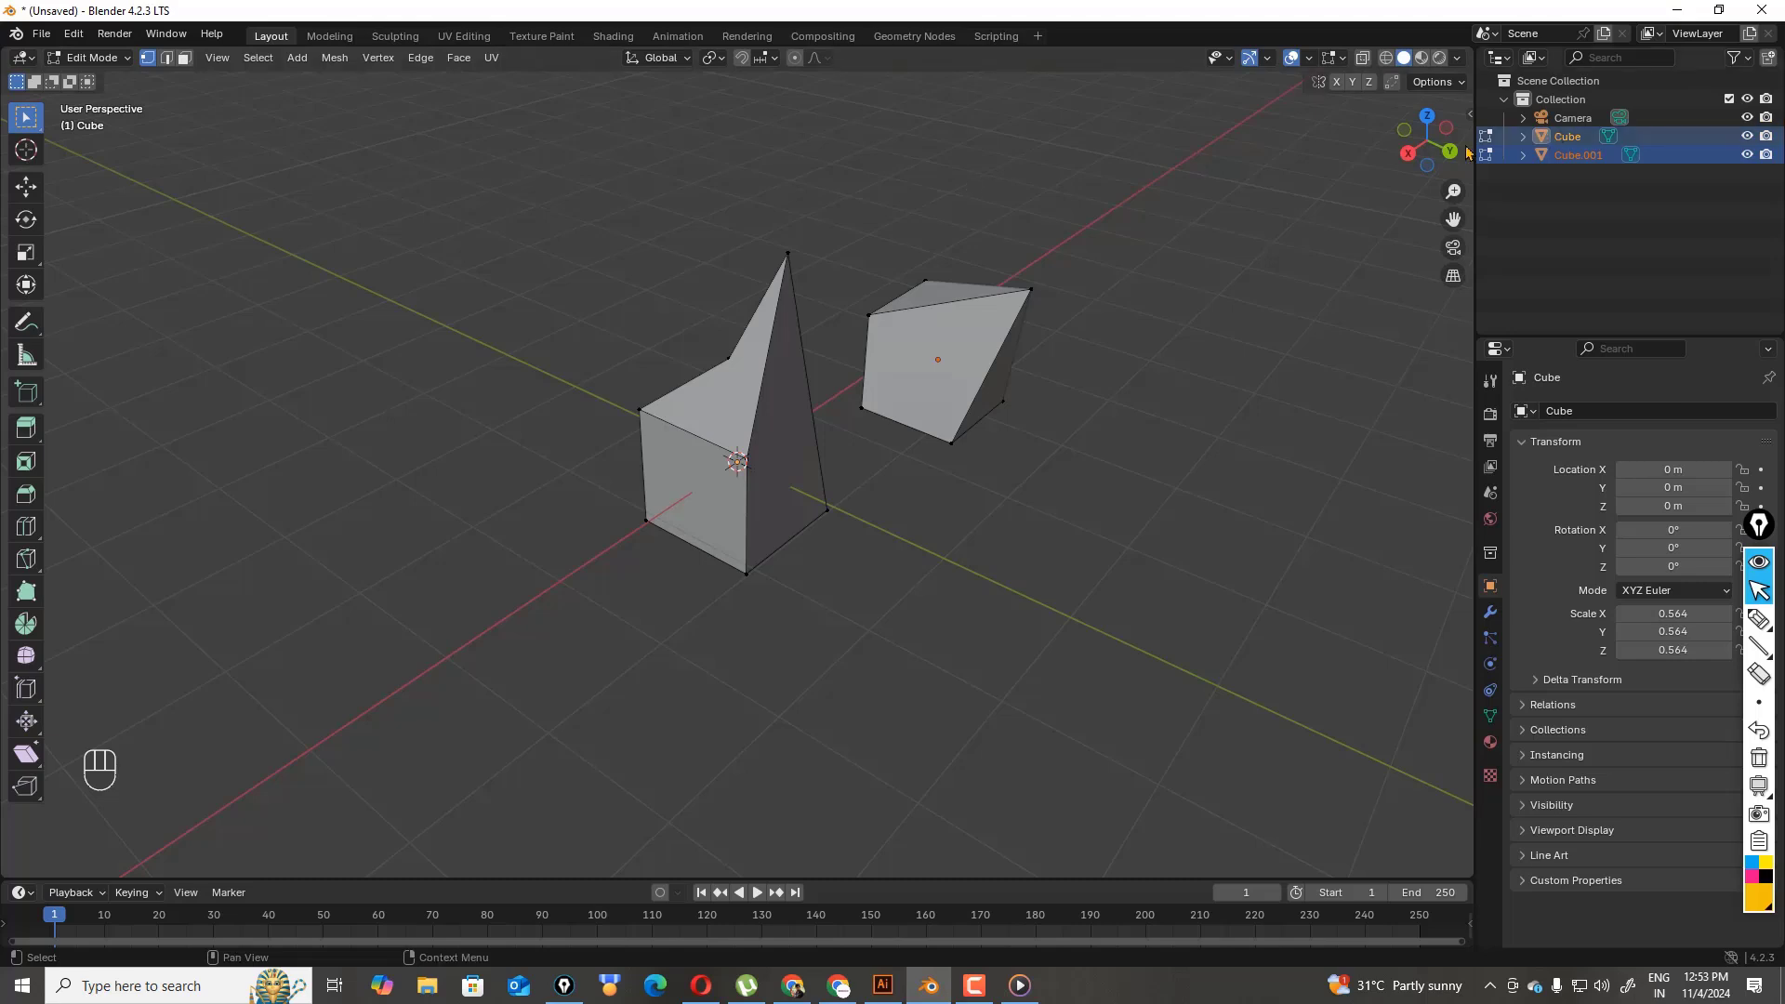
{"action": "left_click", "coordinate": [102, 58]}
{"action": "left_click", "coordinate": [112, 84]}
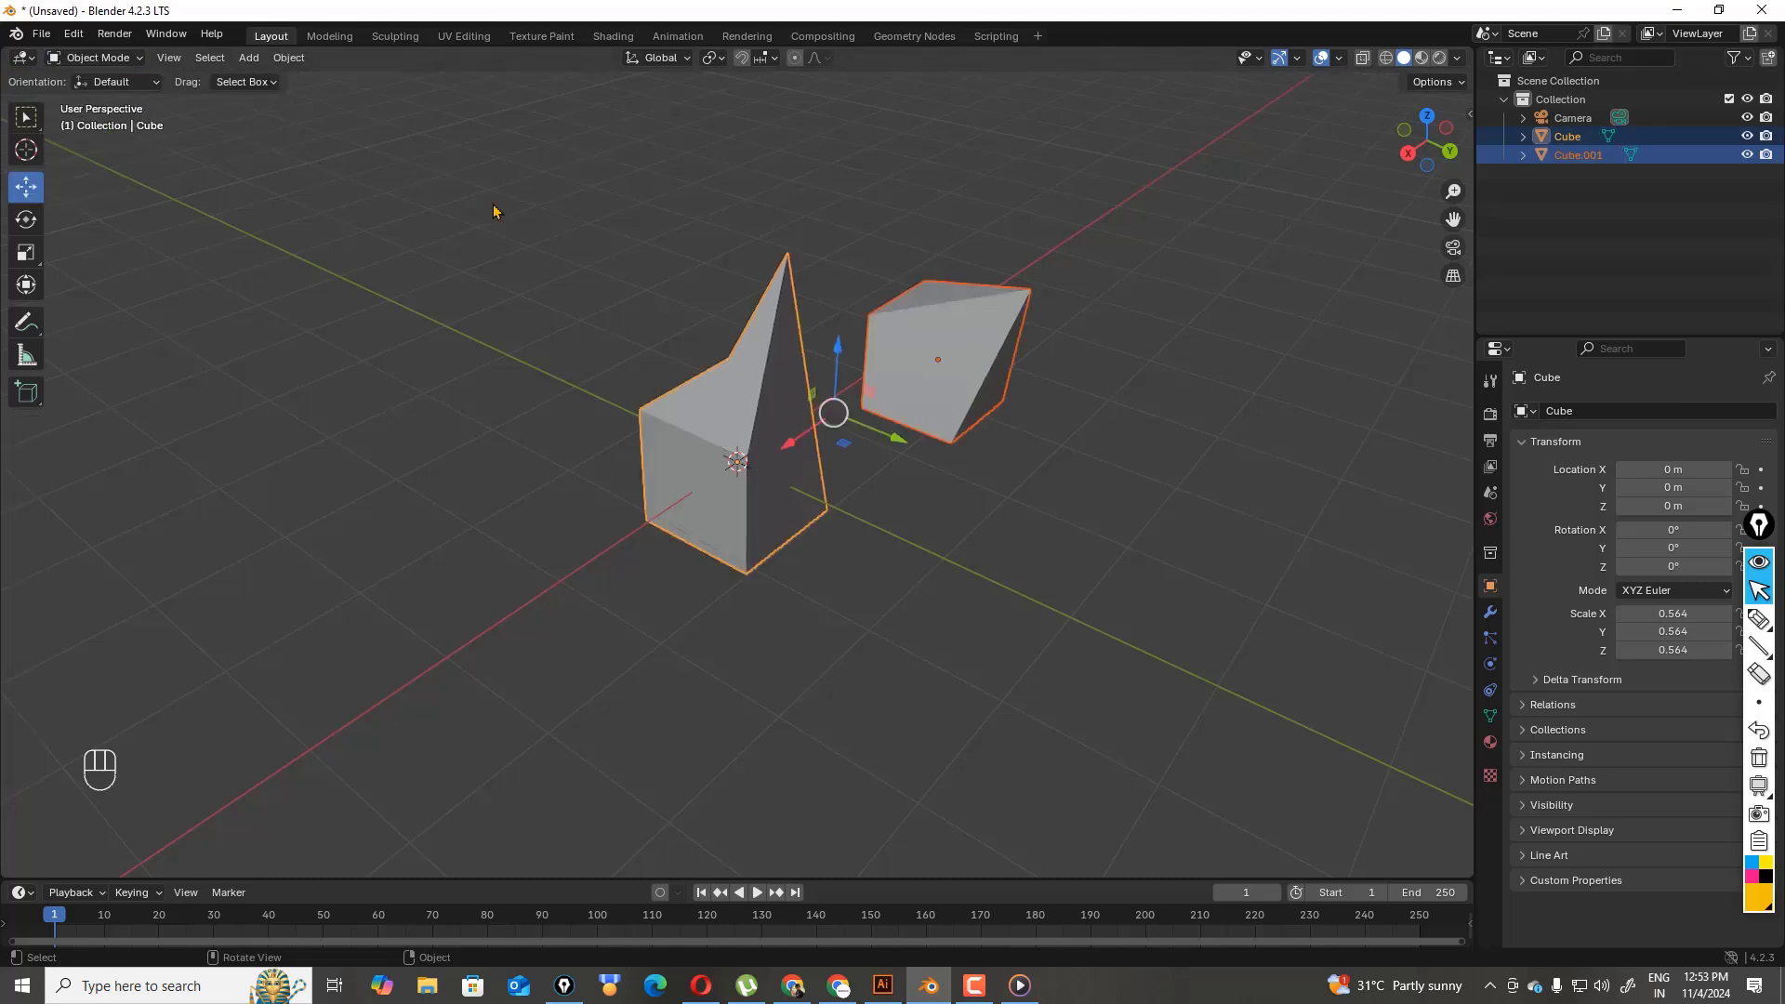
{"action": "left_click", "coordinate": [440, 152]}
{"action": "left_click_drag", "start_coordinate": [527, 215], "coordinate": [1212, 615]}
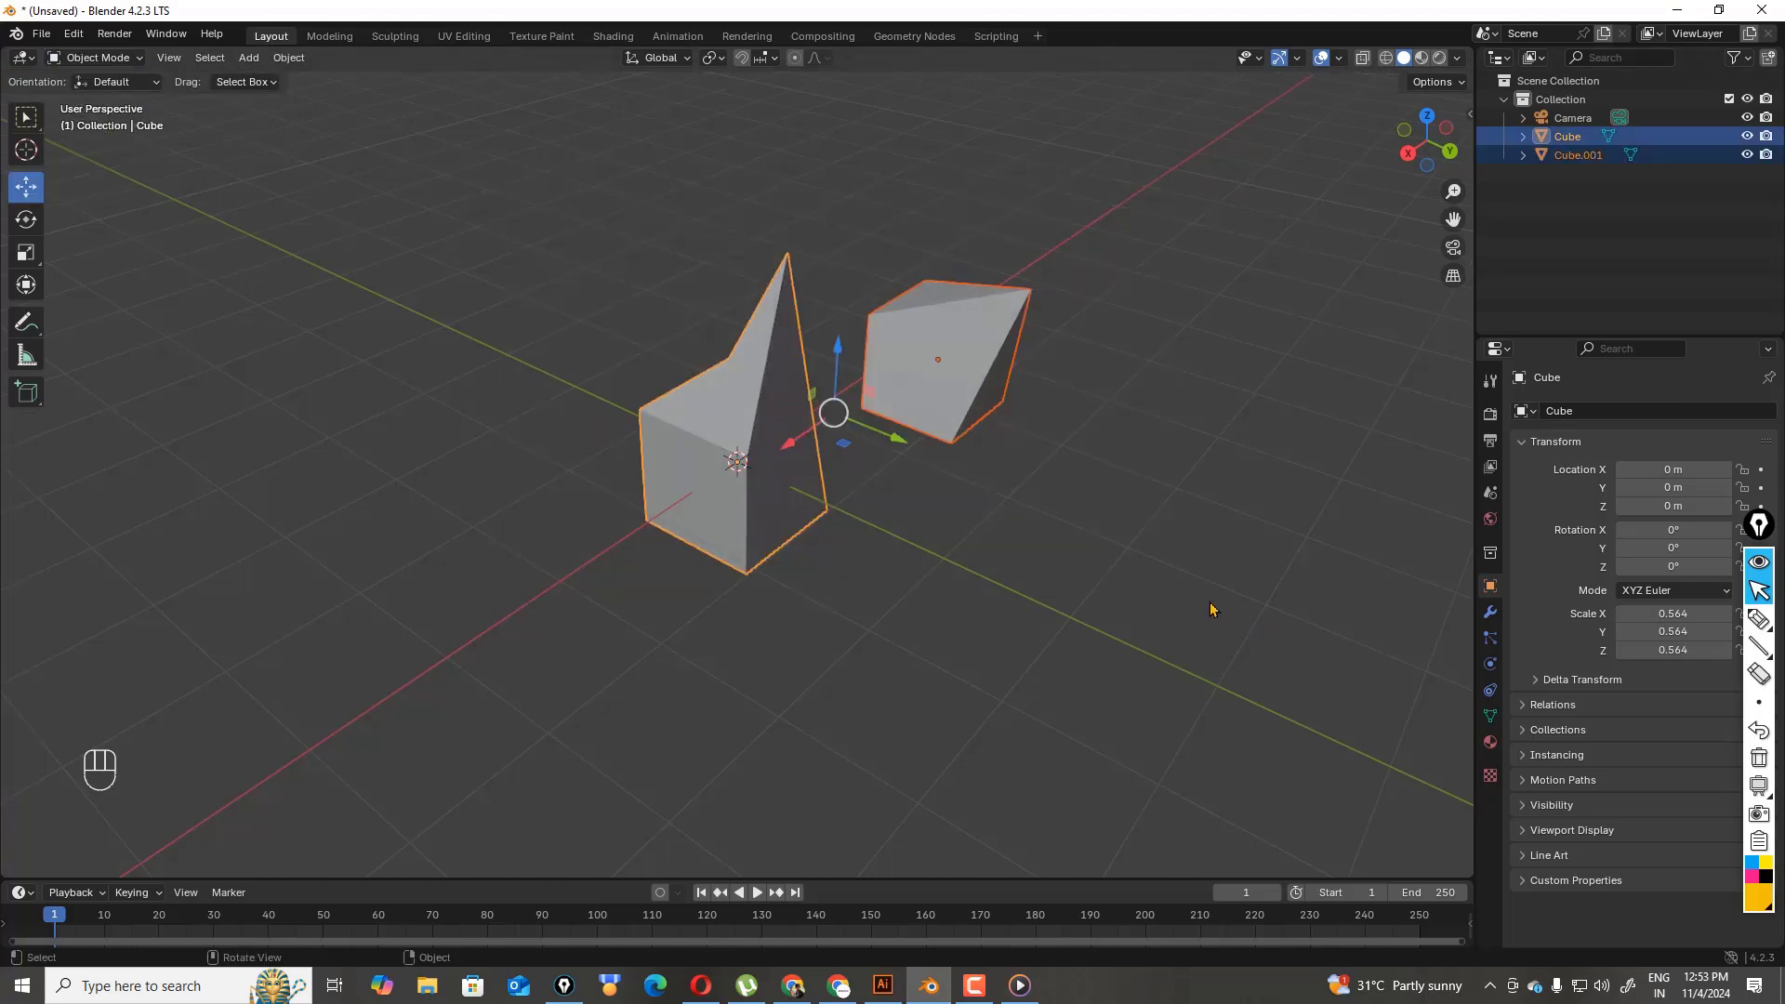
{"action": "key", "text": "Delete"}
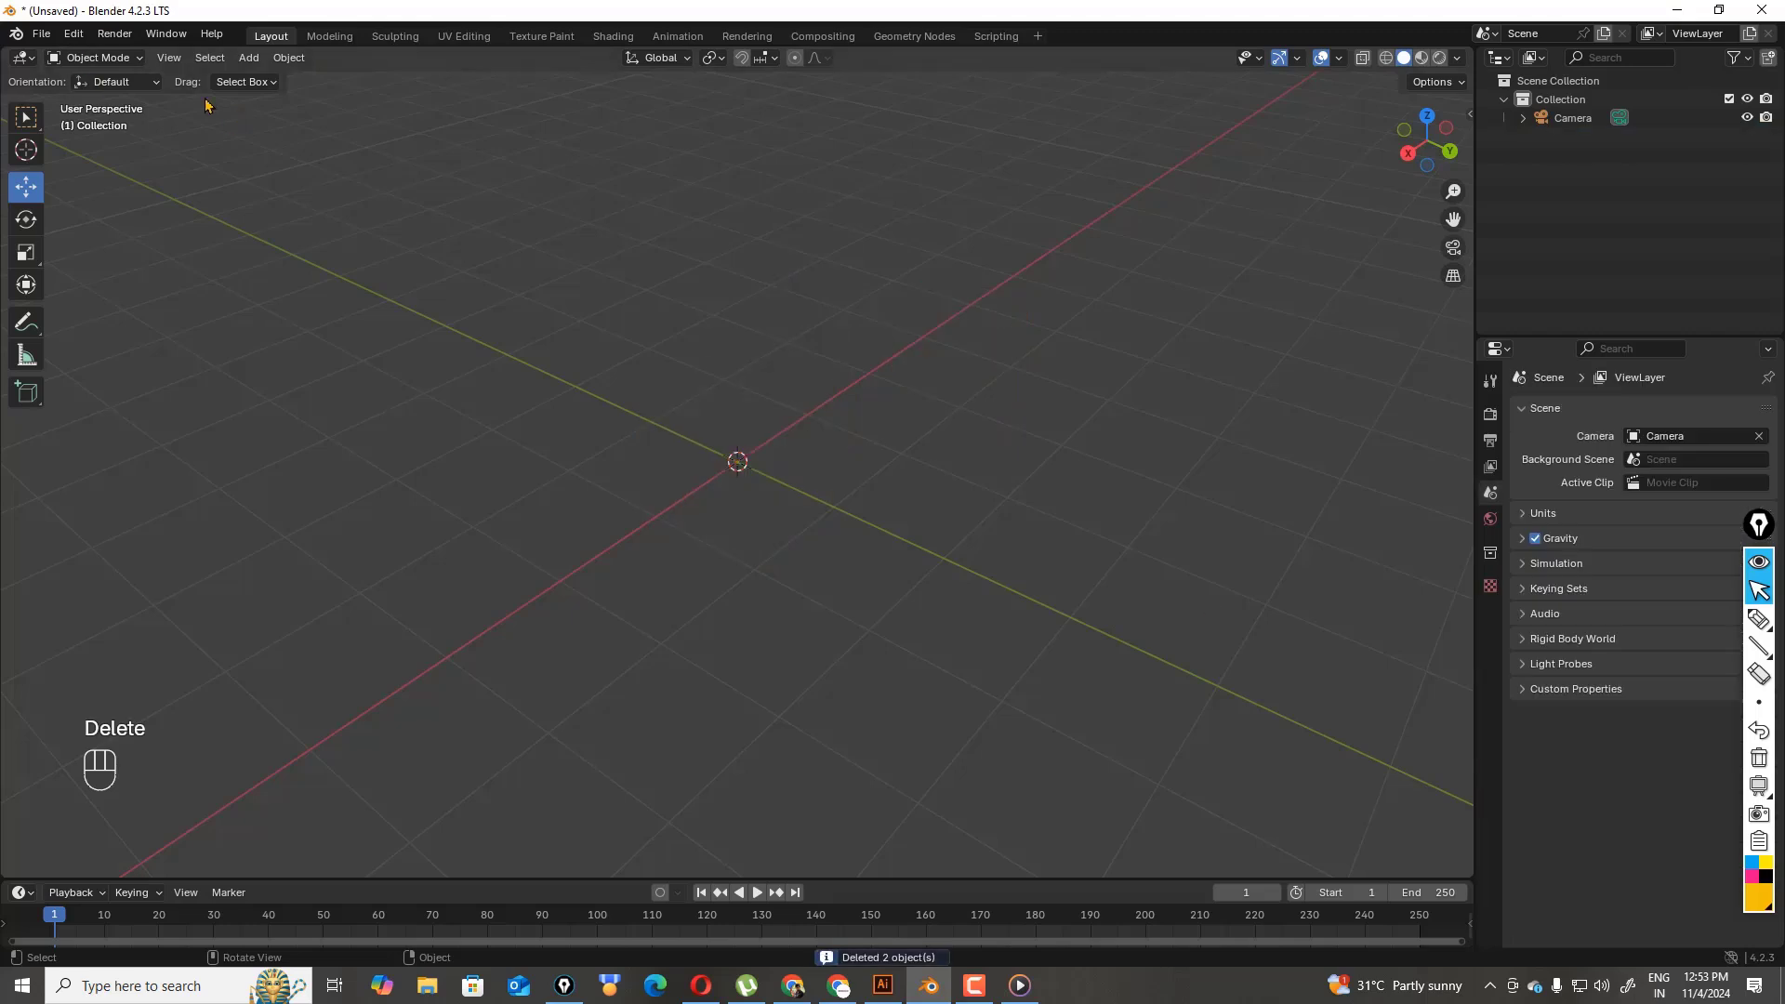
- Add a cube mesh at the world origin and scale it down uniformly to about 0.28
{"action": "left_click", "coordinate": [248, 57]}
{"action": "mouse_move", "coordinate": [314, 84]}
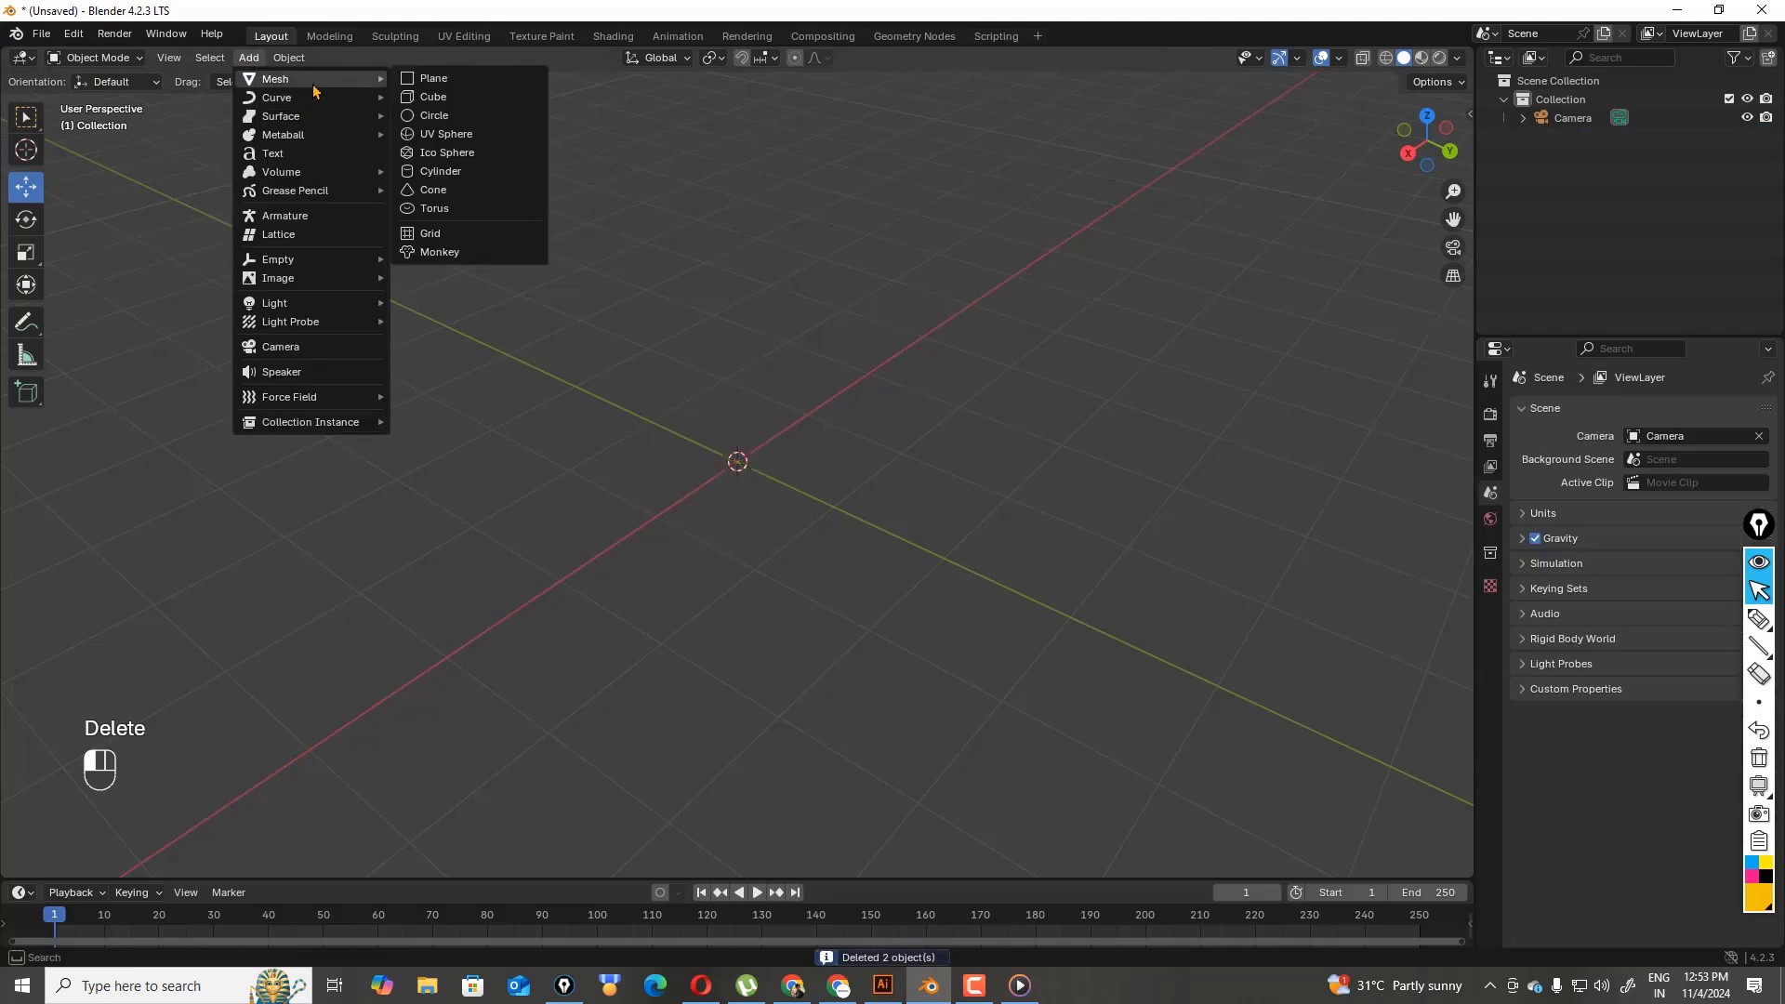
{"action": "left_click", "coordinate": [467, 99]}
{"action": "key", "text": "s"}
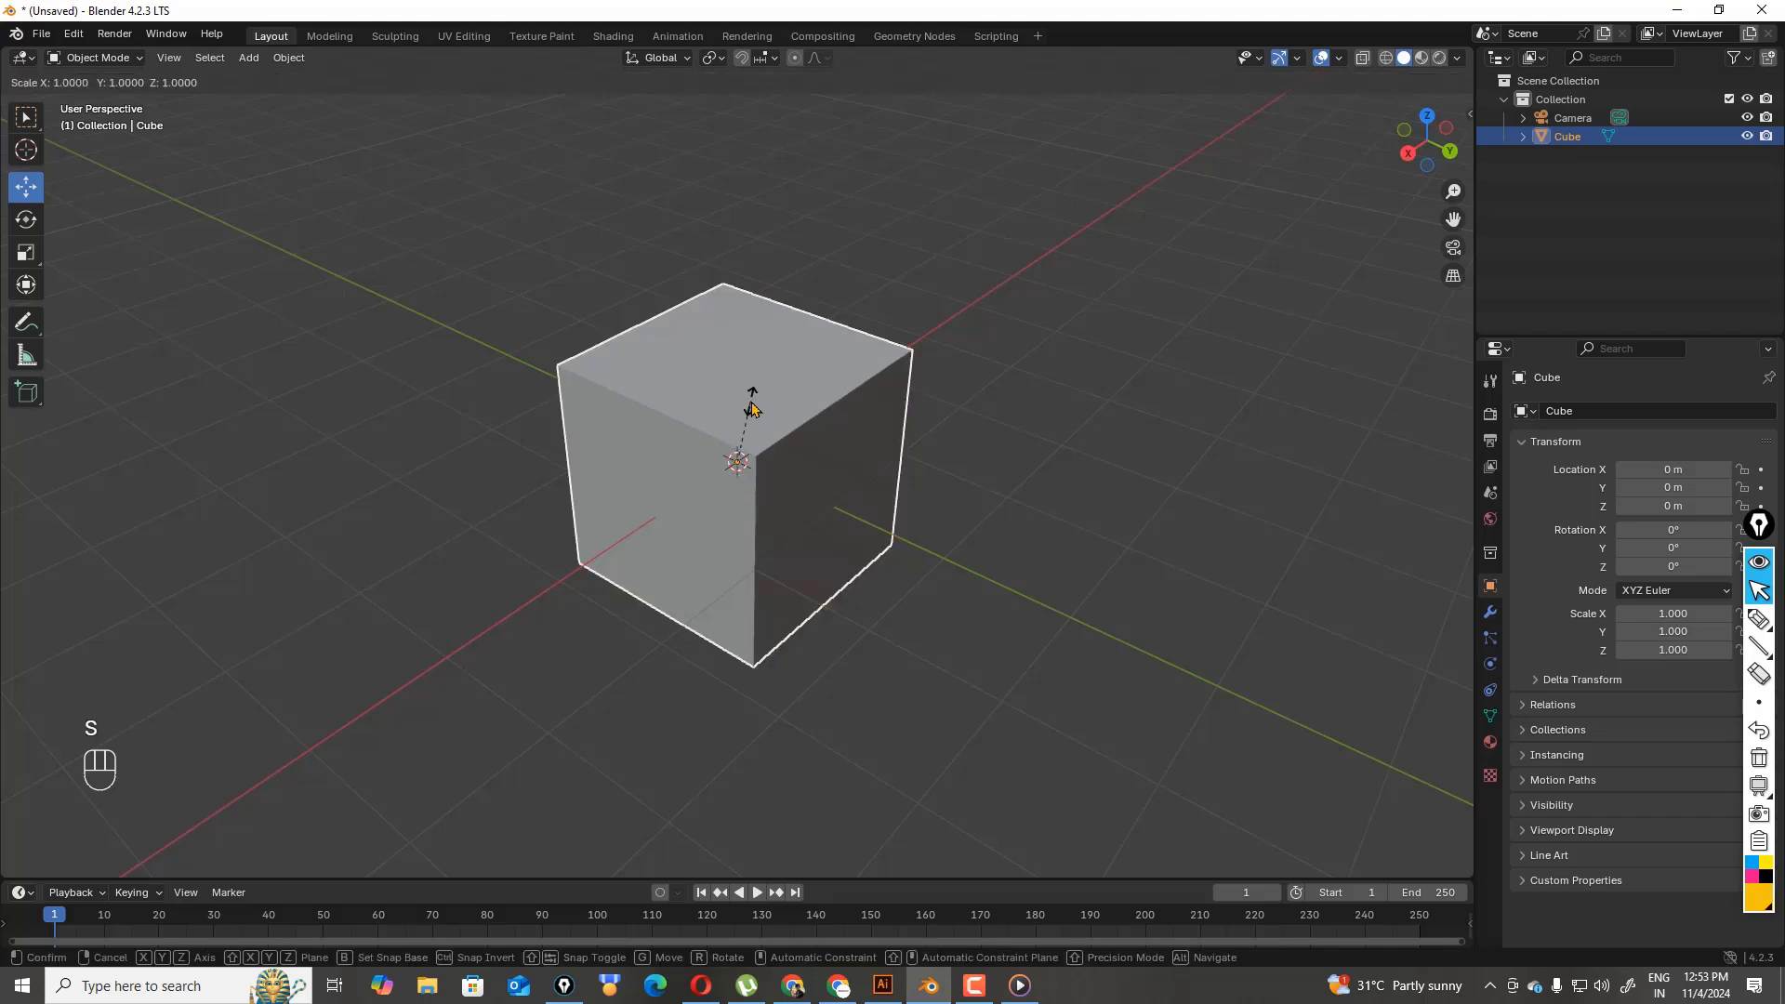
{"action": "left_click", "coordinate": [763, 442]}
{"action": "left_click", "coordinate": [925, 417]}
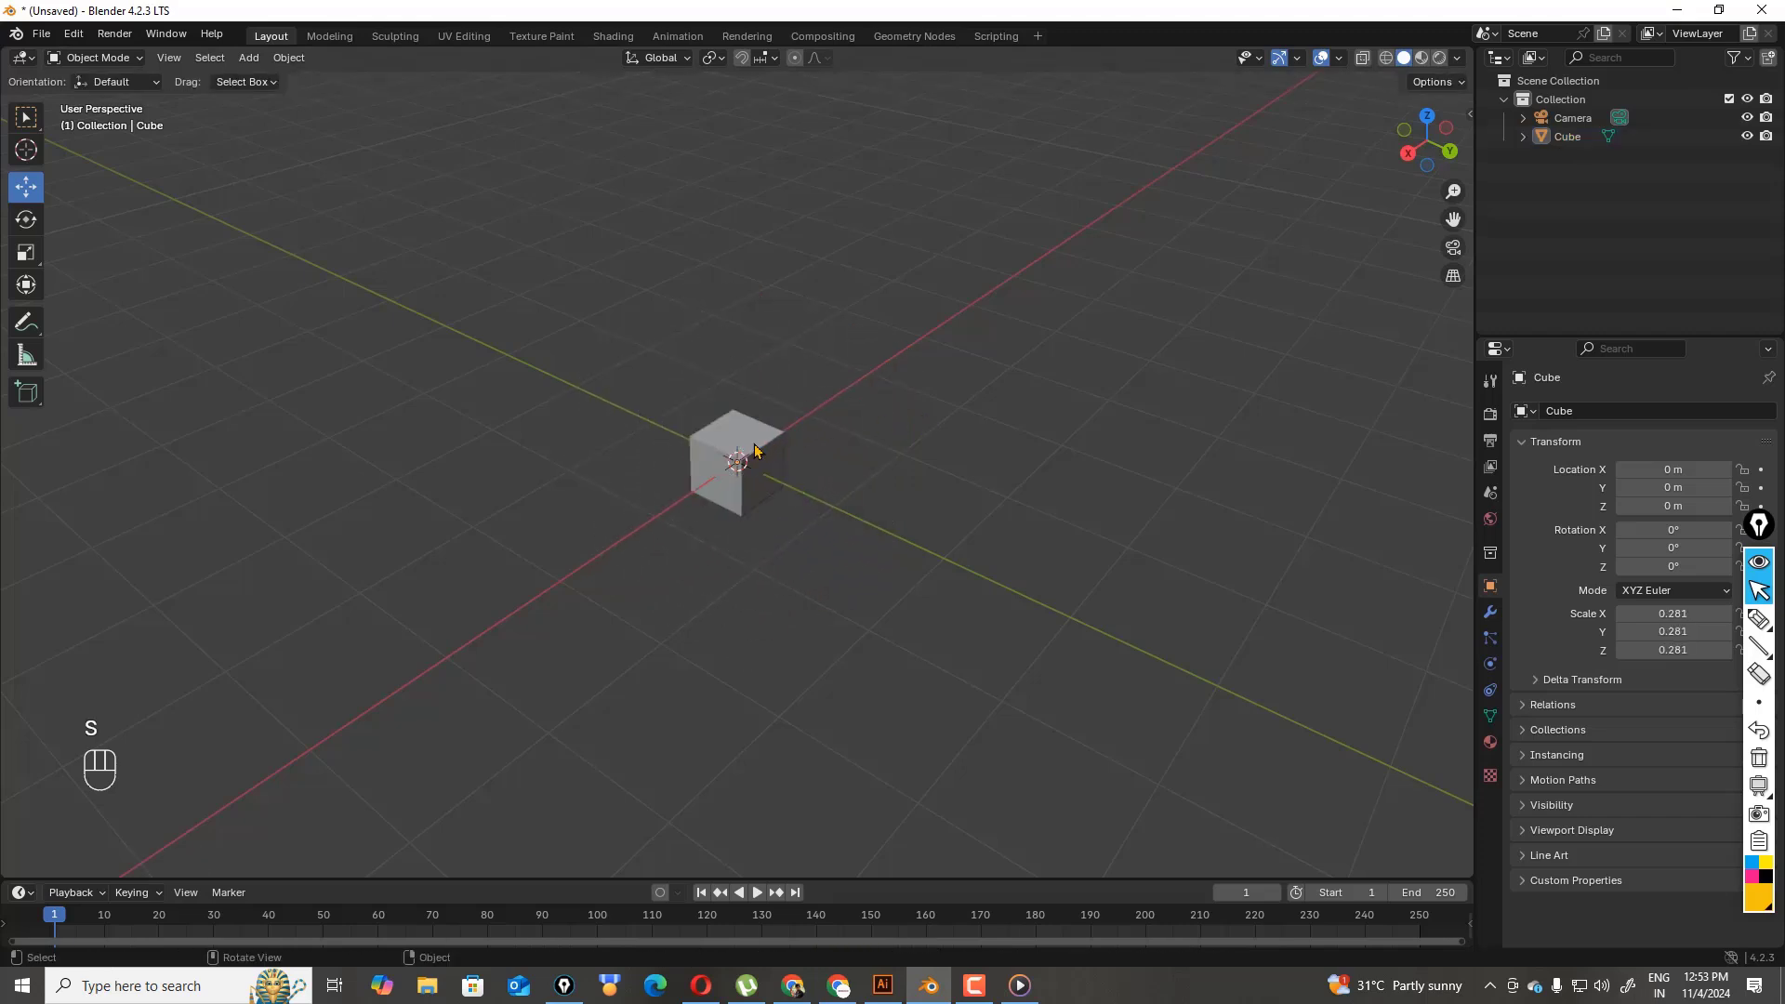
- Duplicate the small cube and place the copy at about X -0.89, Y 0.49, Z 0.55 m
{"action": "left_click", "coordinate": [756, 444]}
{"action": "key", "text": "shift"}
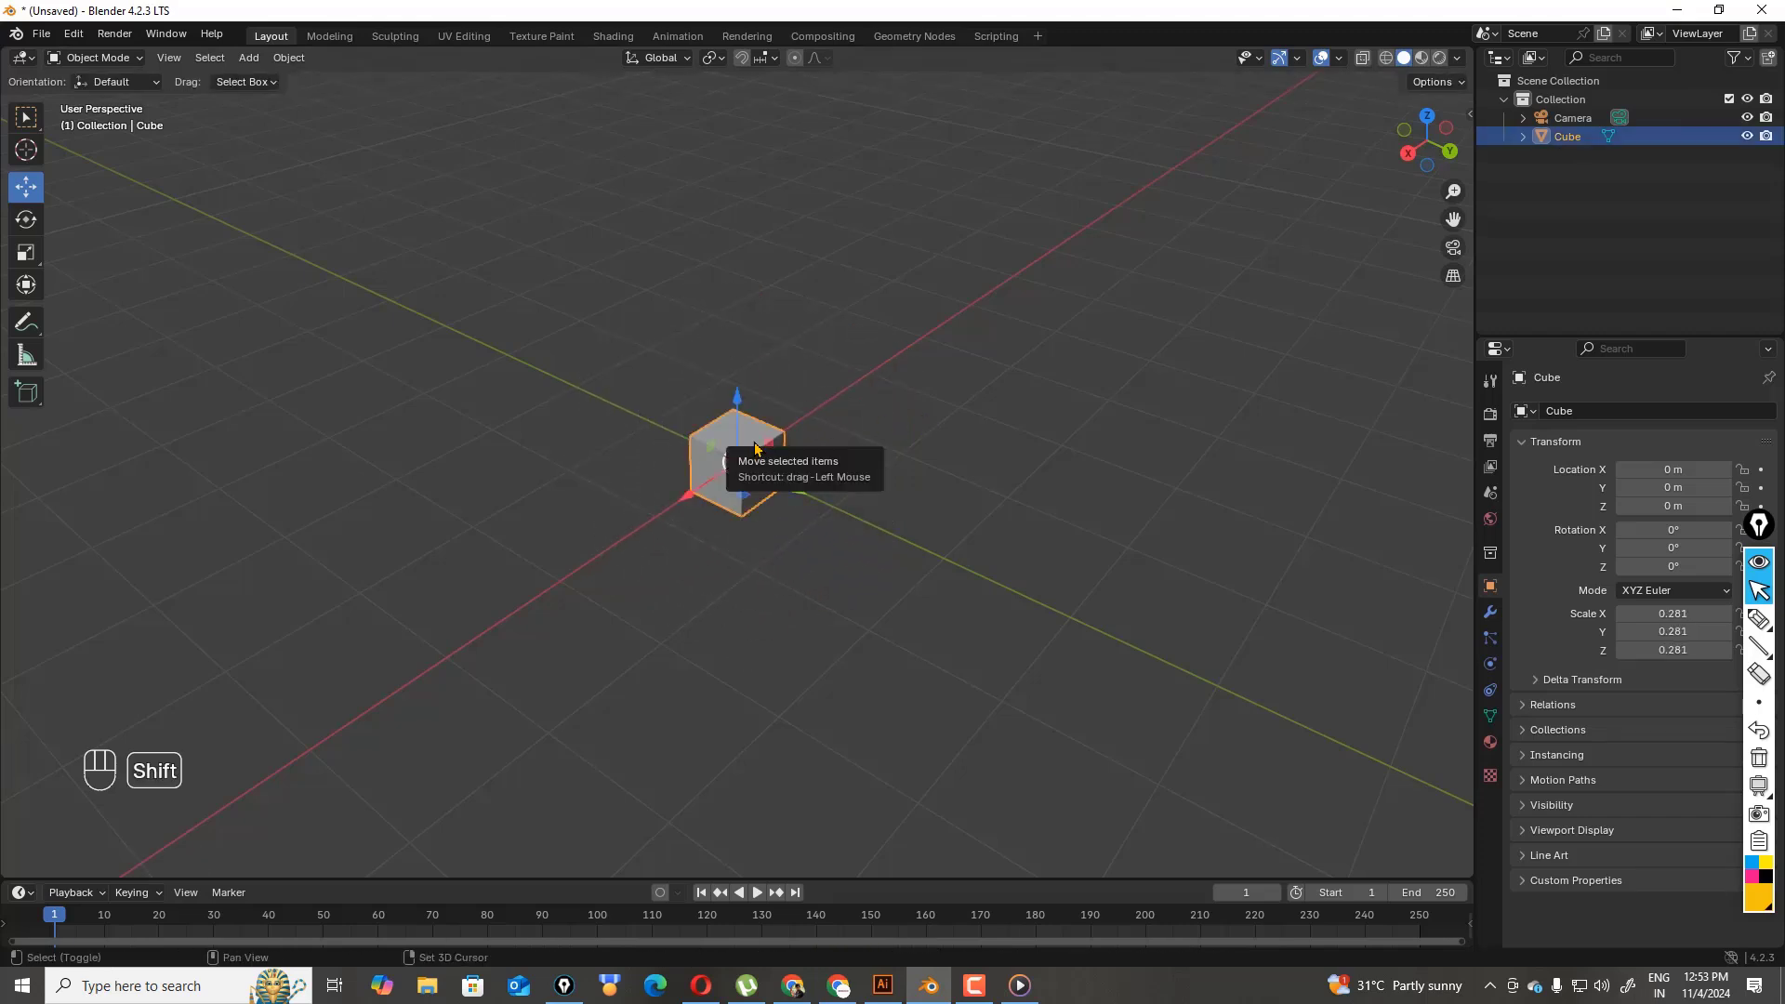
{"action": "key", "text": "shift+d"}
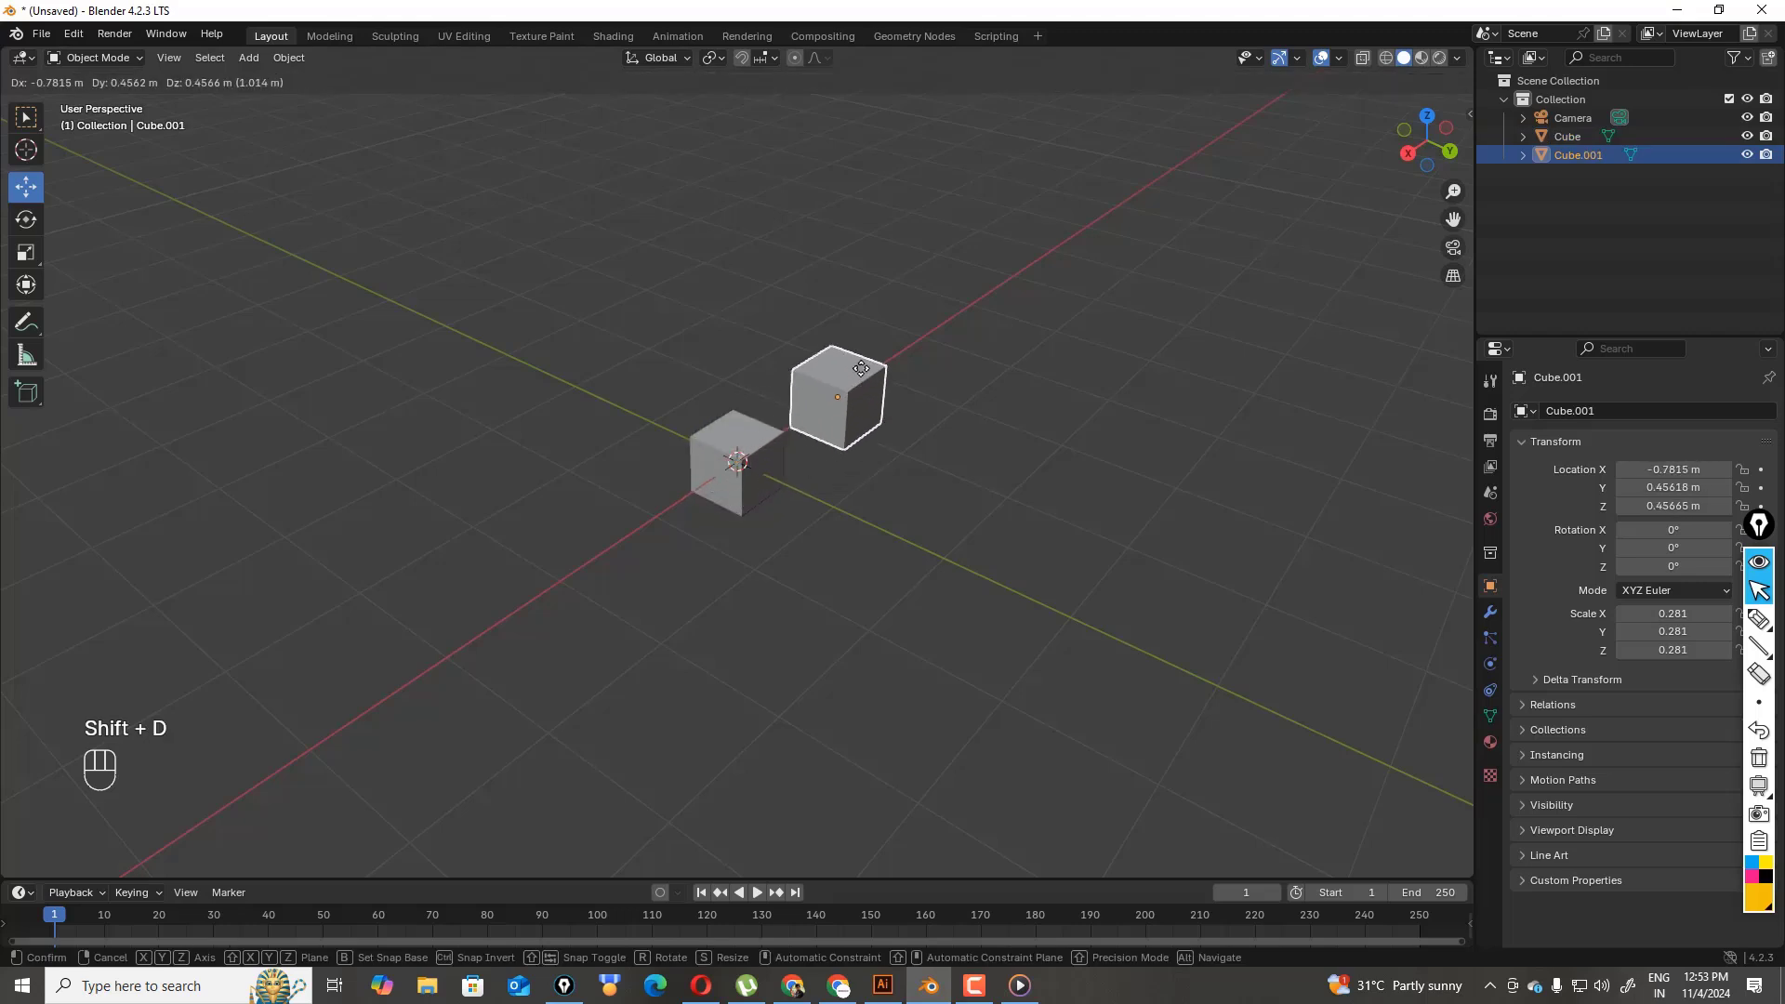
{"action": "left_click", "coordinate": [866, 362]}
{"action": "left_click", "coordinate": [1030, 374]}
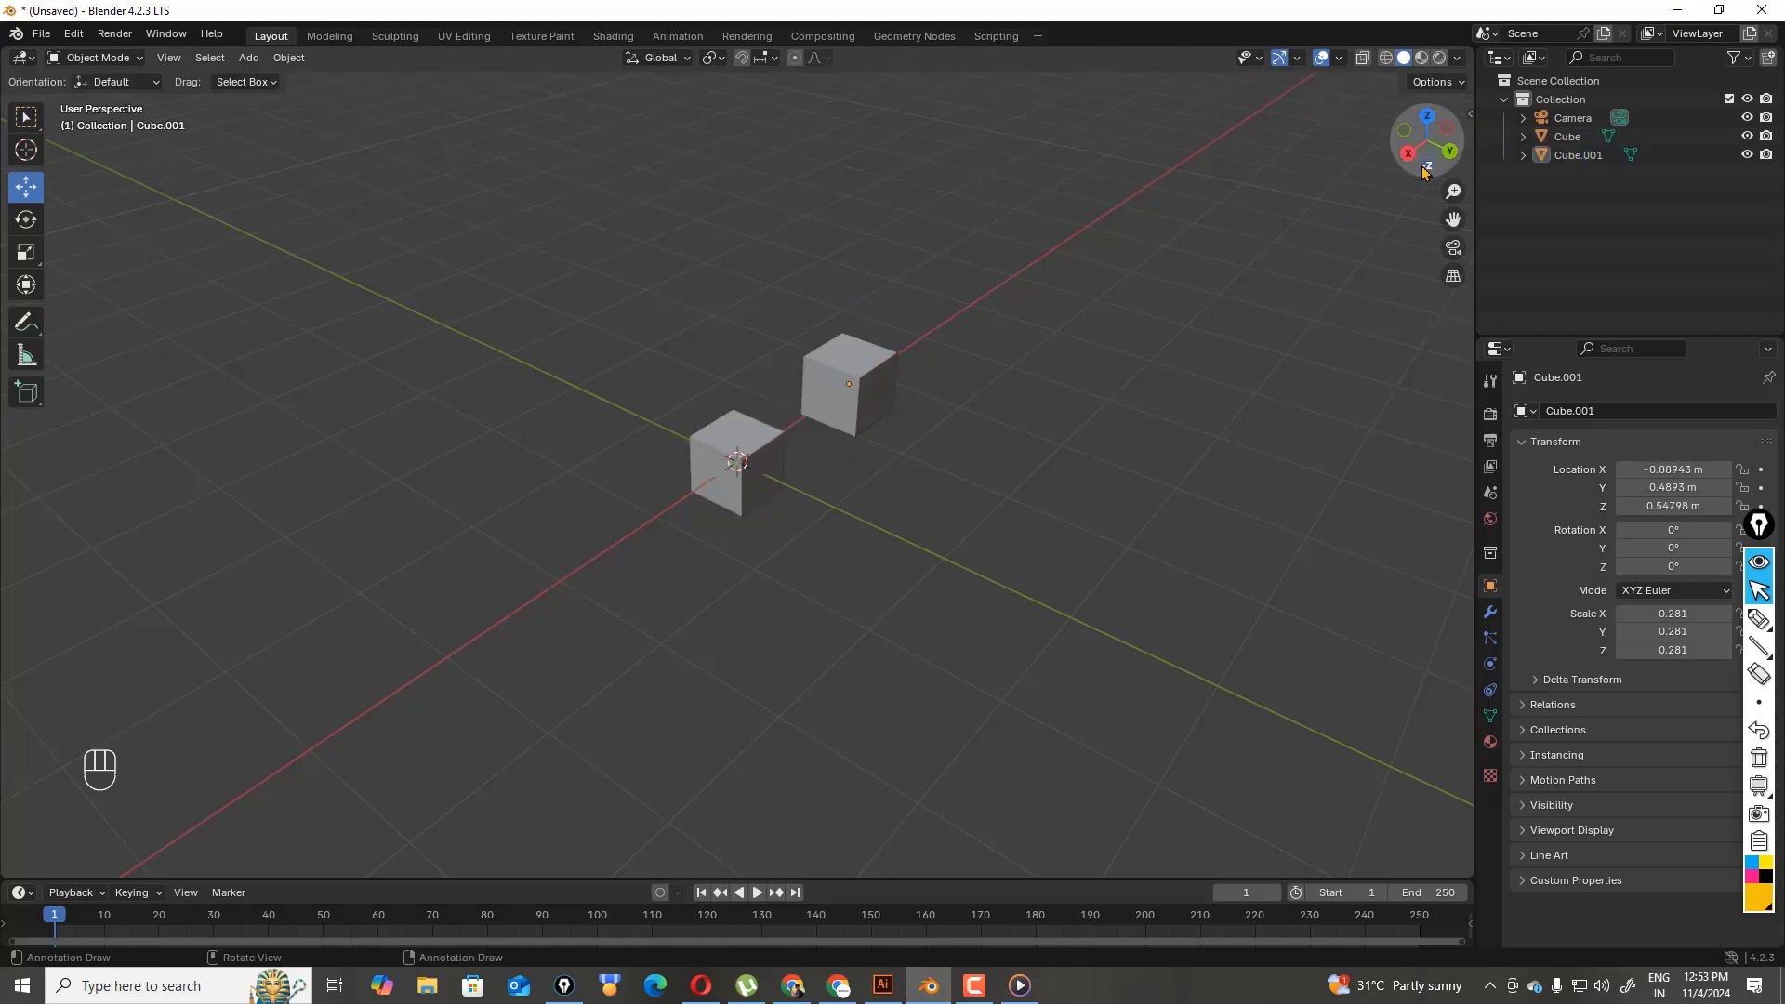
- Enter Edit Mode on the duplicated cube and move all its vertices together, away from the original cube
{"action": "left_click_drag", "start_coordinate": [1426, 174], "coordinate": [1362, 228]}
{"action": "left_click_drag", "start_coordinate": [603, 328], "coordinate": [1069, 606]}
{"action": "left_click", "coordinate": [1074, 603]}
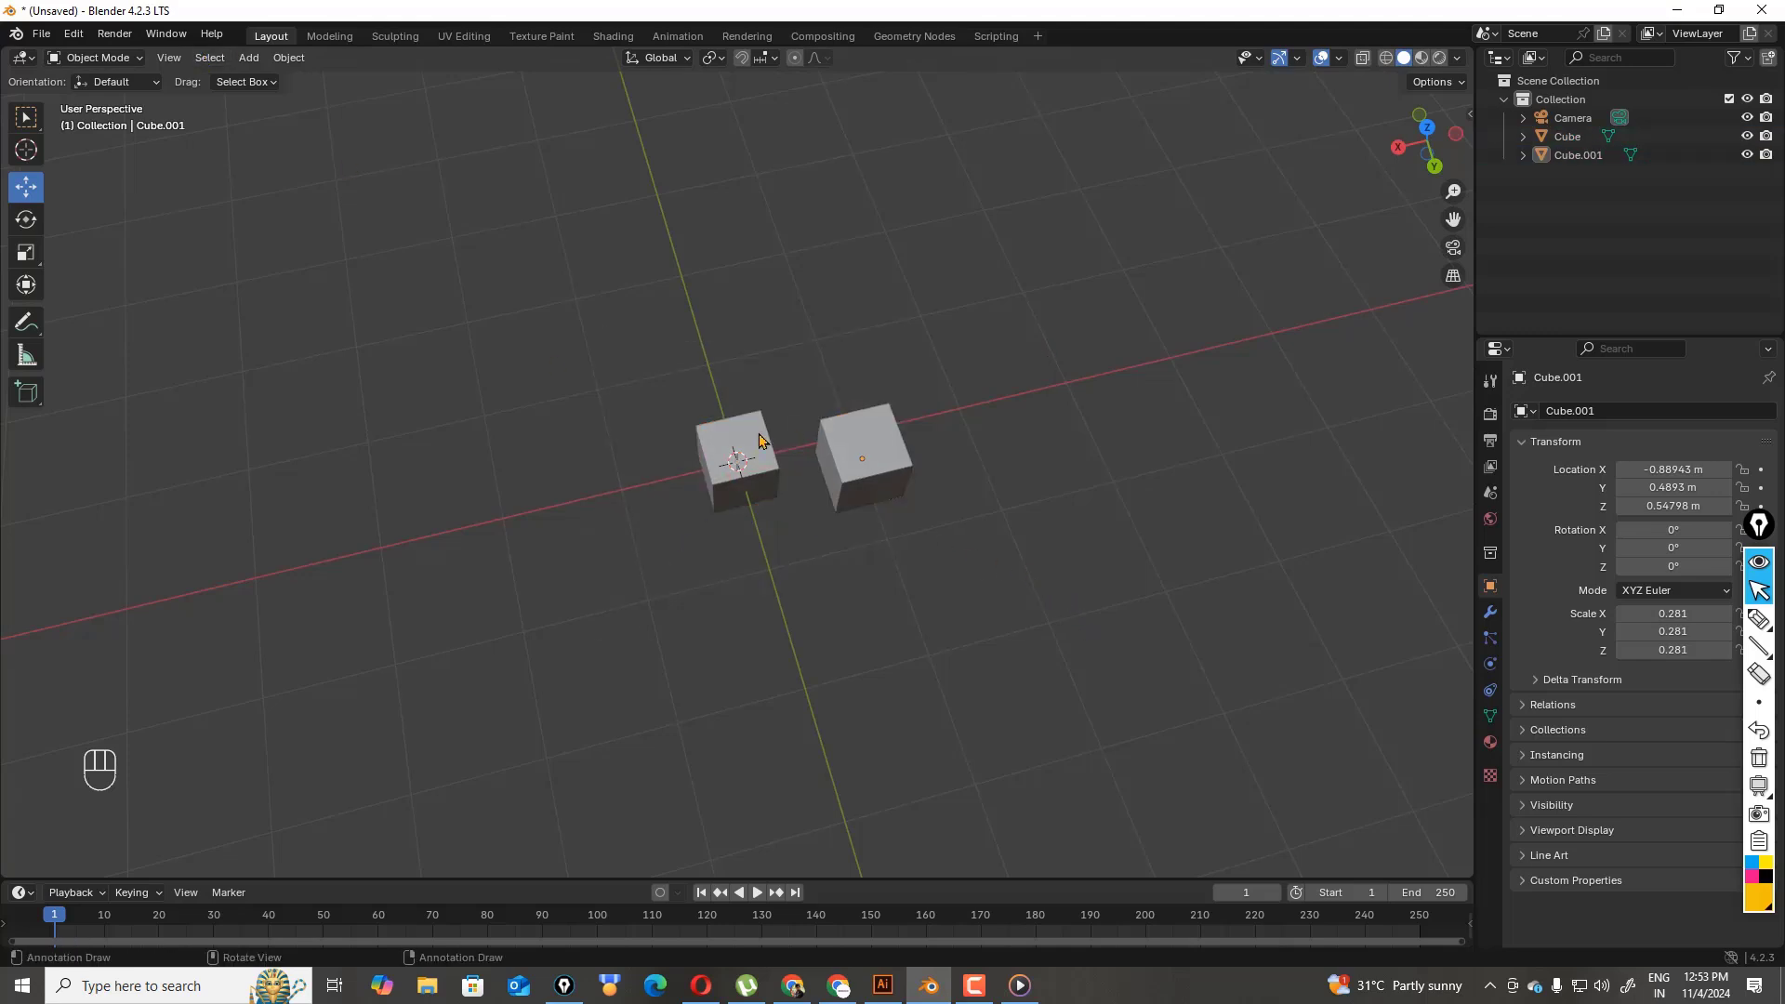
{"action": "left_click", "coordinate": [130, 58]}
{"action": "left_click", "coordinate": [97, 100]}
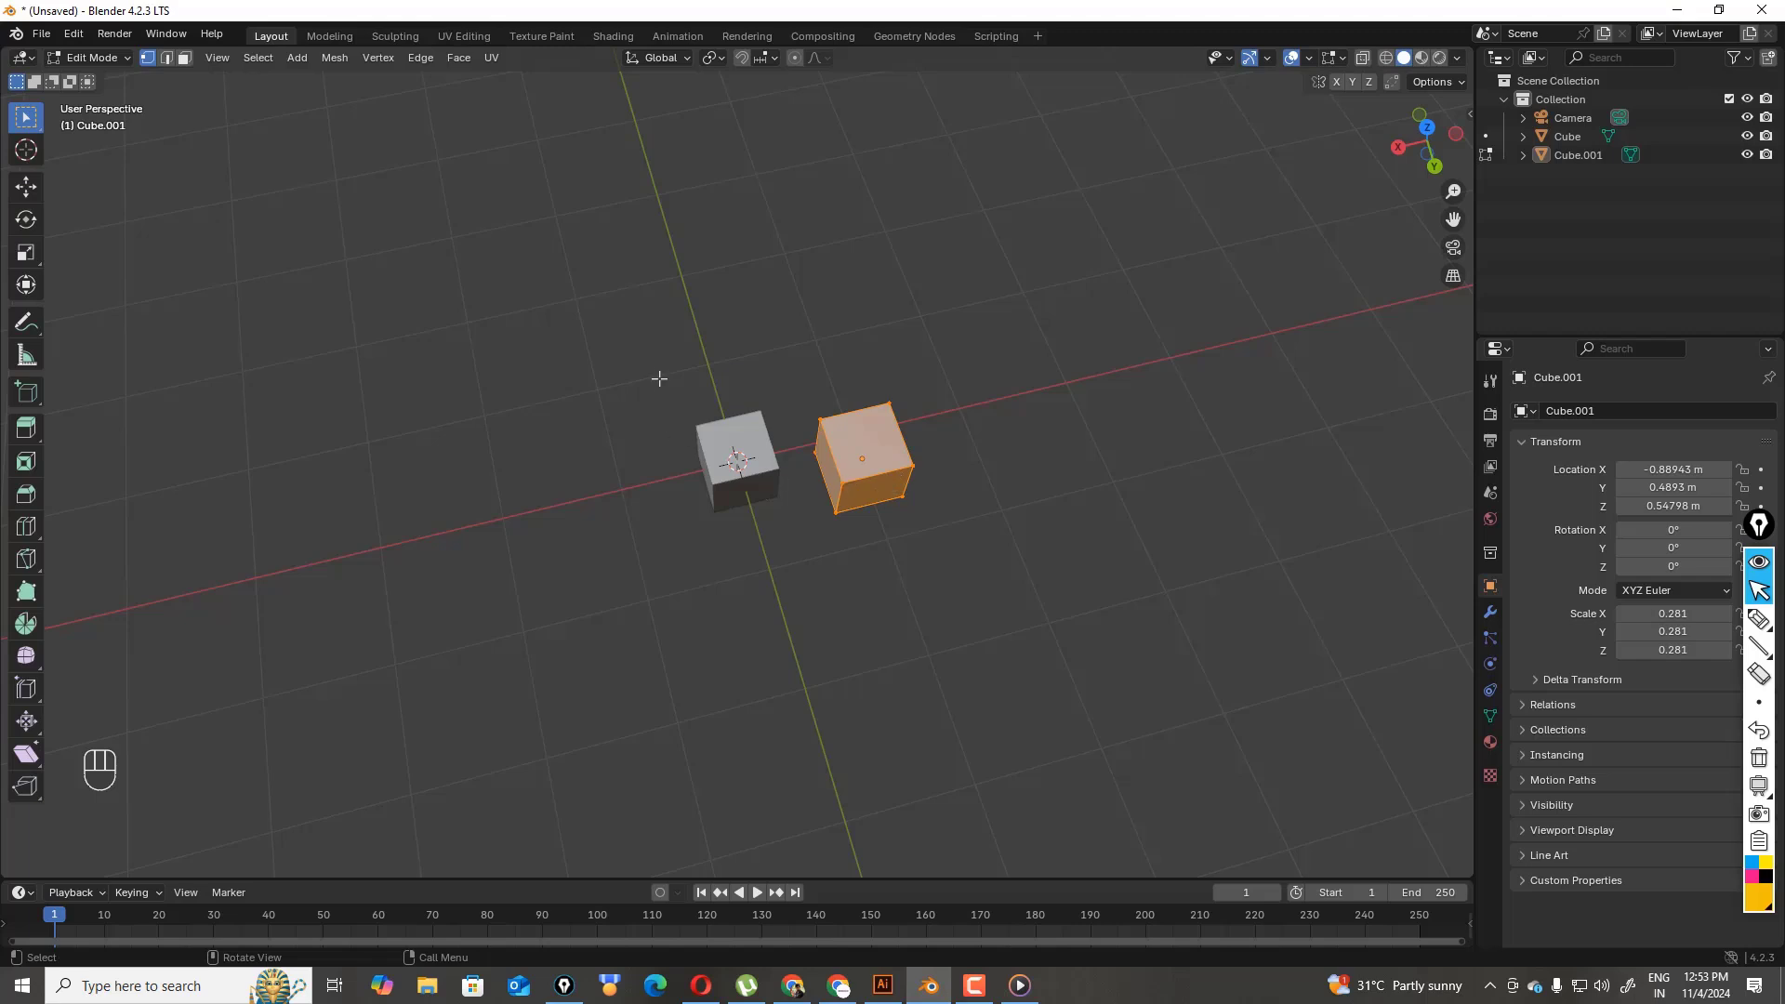
{"action": "left_click_drag", "start_coordinate": [659, 375], "coordinate": [993, 573]}
{"action": "key", "text": "g"}
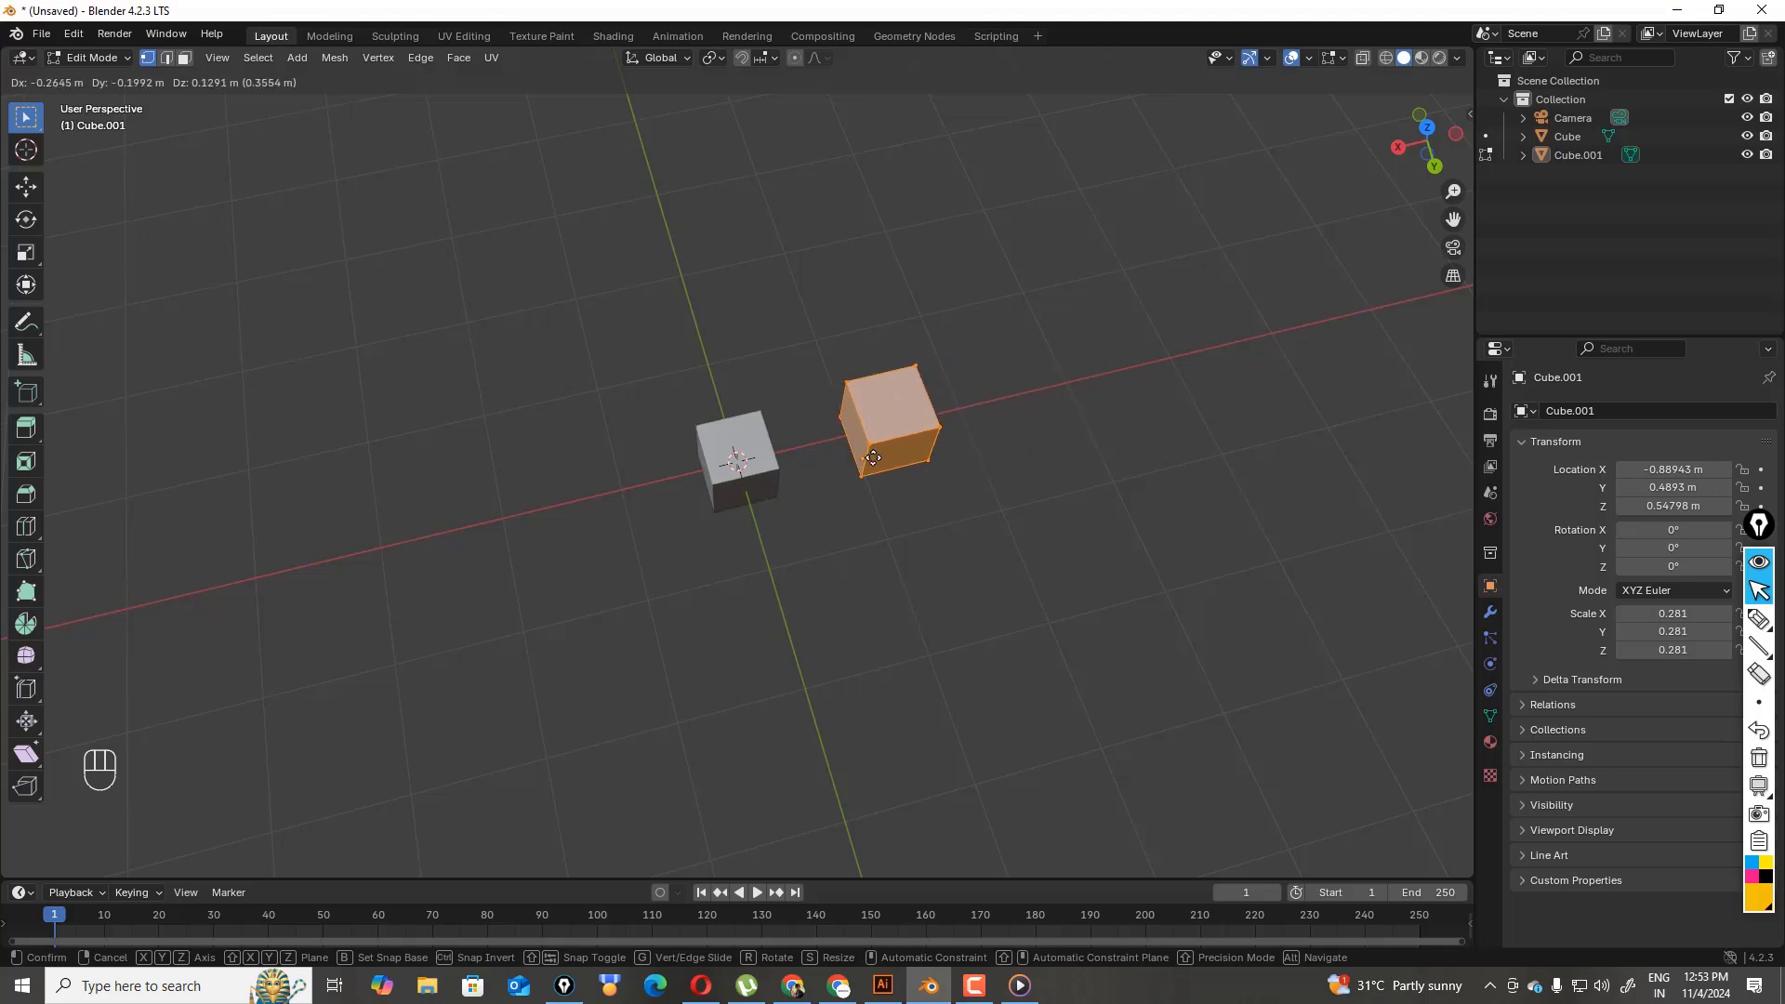
{"action": "left_click", "coordinate": [874, 456]}
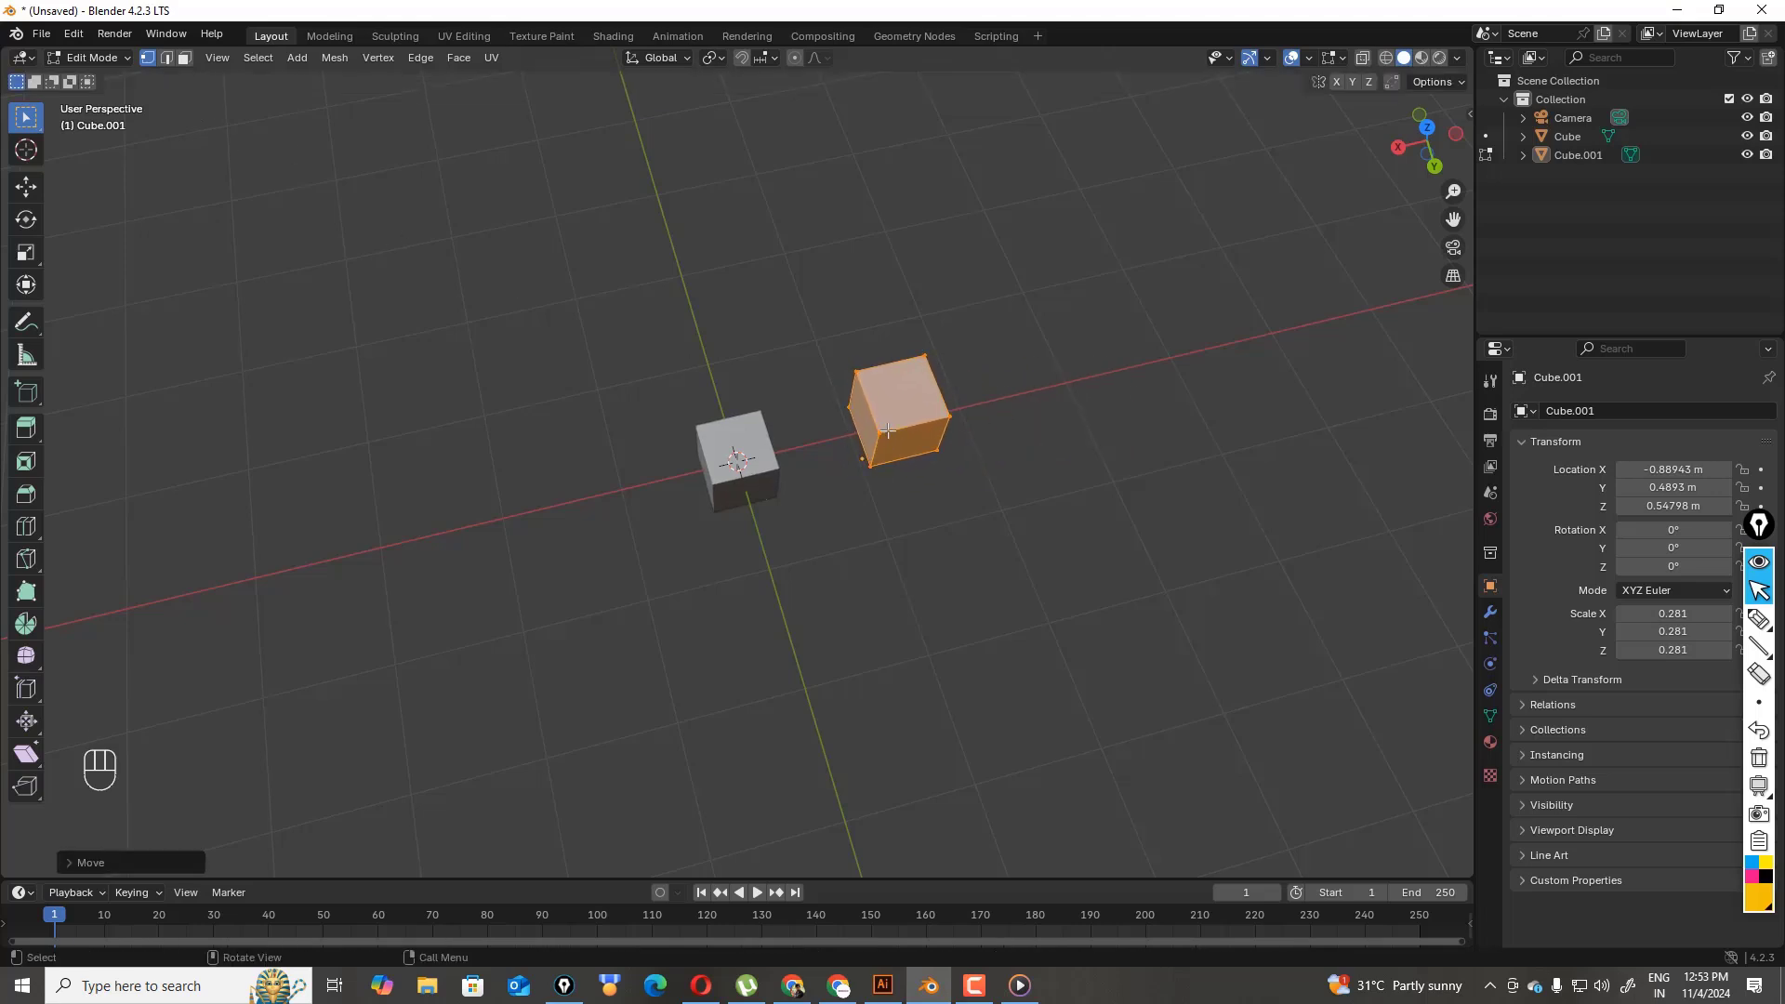
- Move the duplicated cube's nearest top corner vertex outward, toward the original cube
{"action": "left_click", "coordinate": [878, 440]}
{"action": "key", "text": "g"}
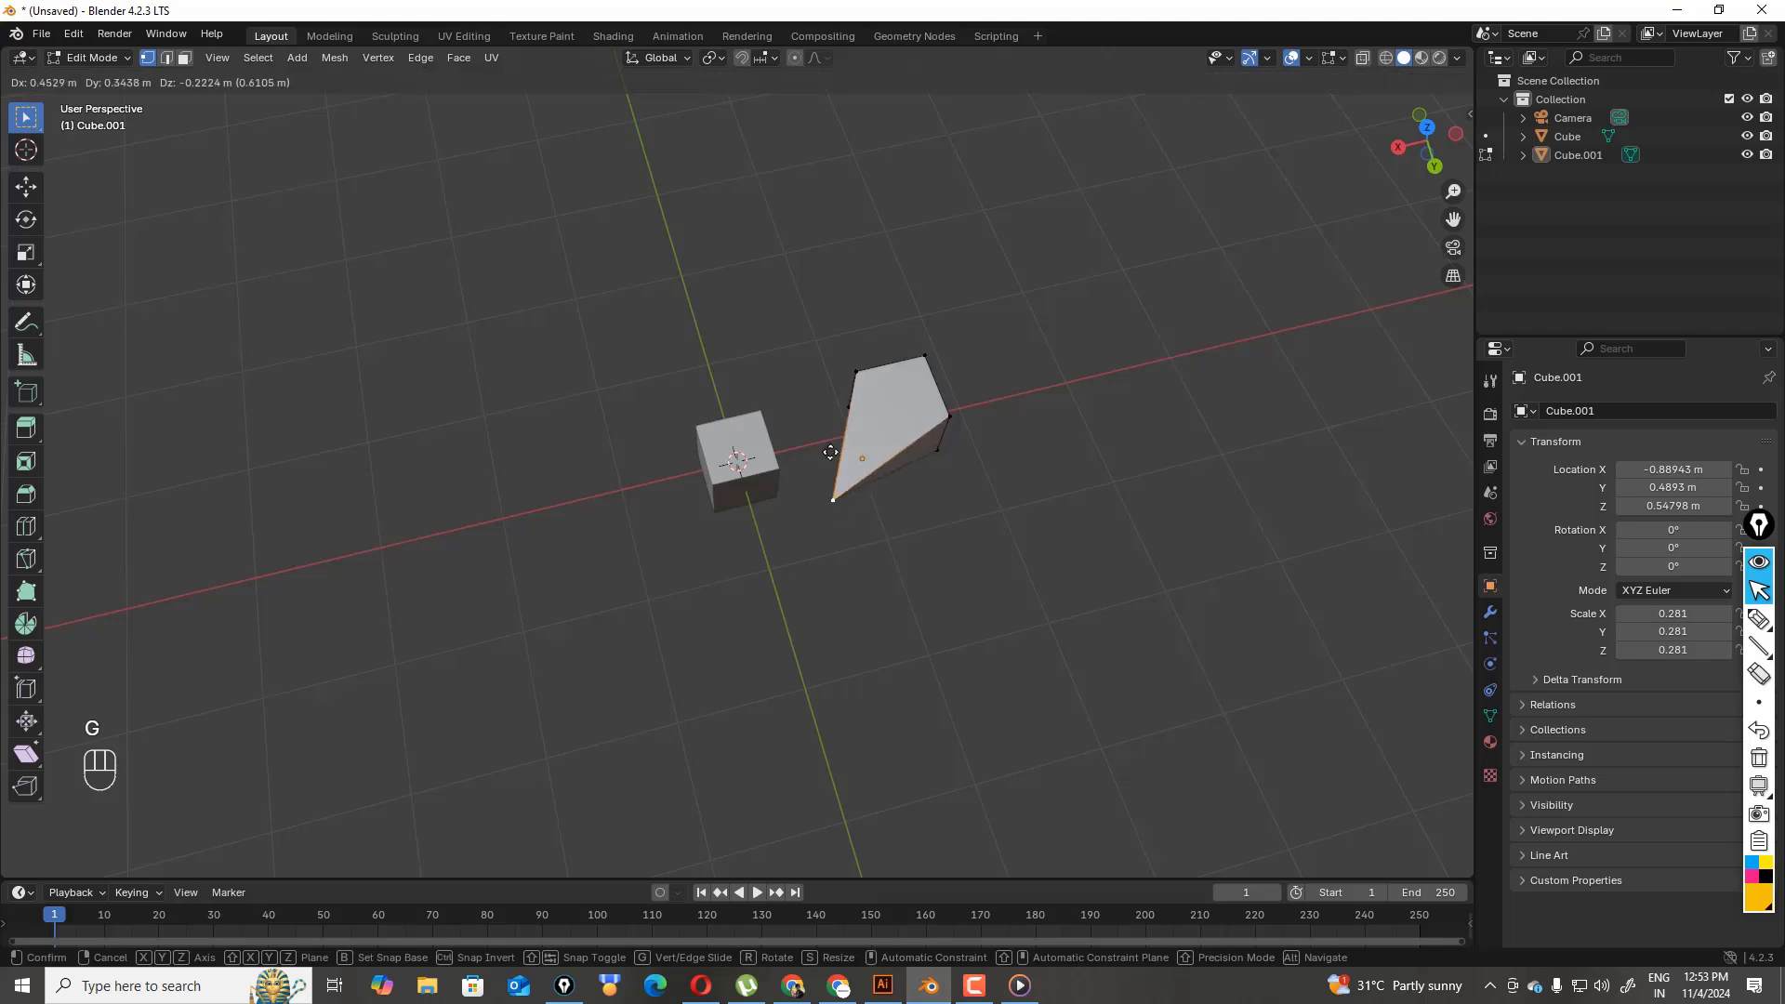
{"action": "left_click", "coordinate": [849, 465]}
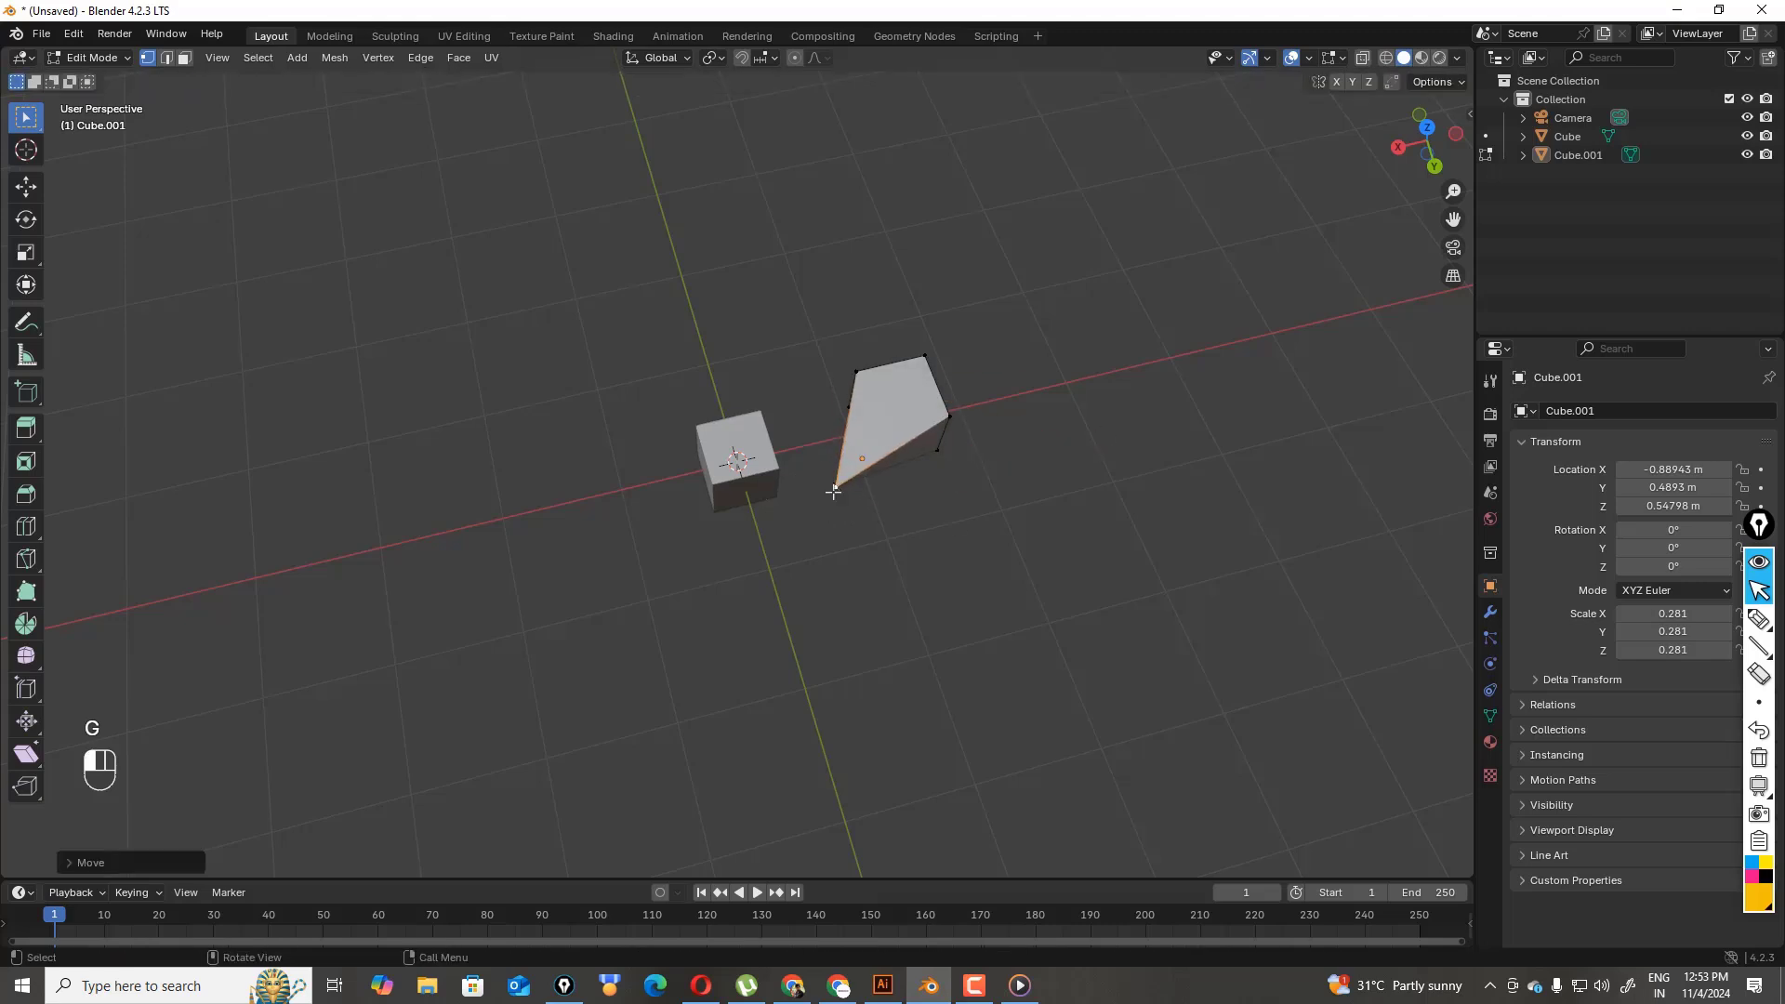
- Try to select a corner vertex of the original cube while only the duplicated cube is in Edit Mode
{"action": "left_click", "coordinate": [772, 467]}
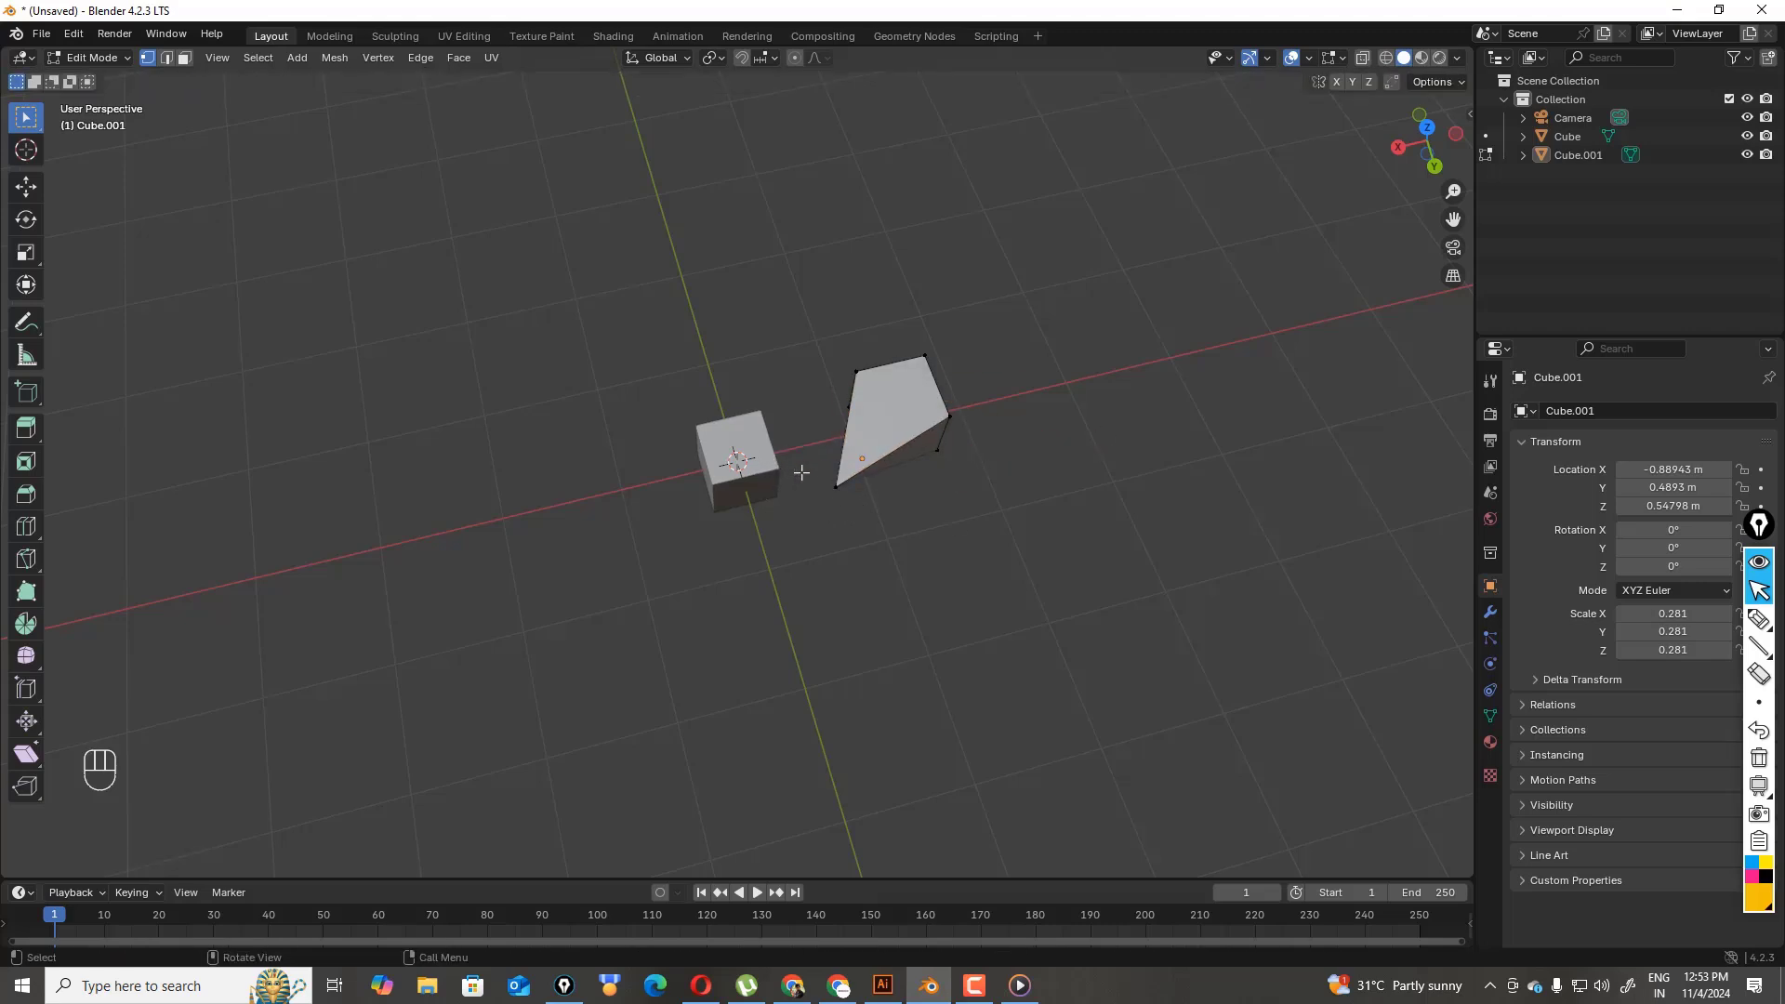
{"action": "left_click_drag", "start_coordinate": [1452, 151], "coordinate": [1499, 253]}
{"action": "left_click", "coordinate": [1441, 148]}
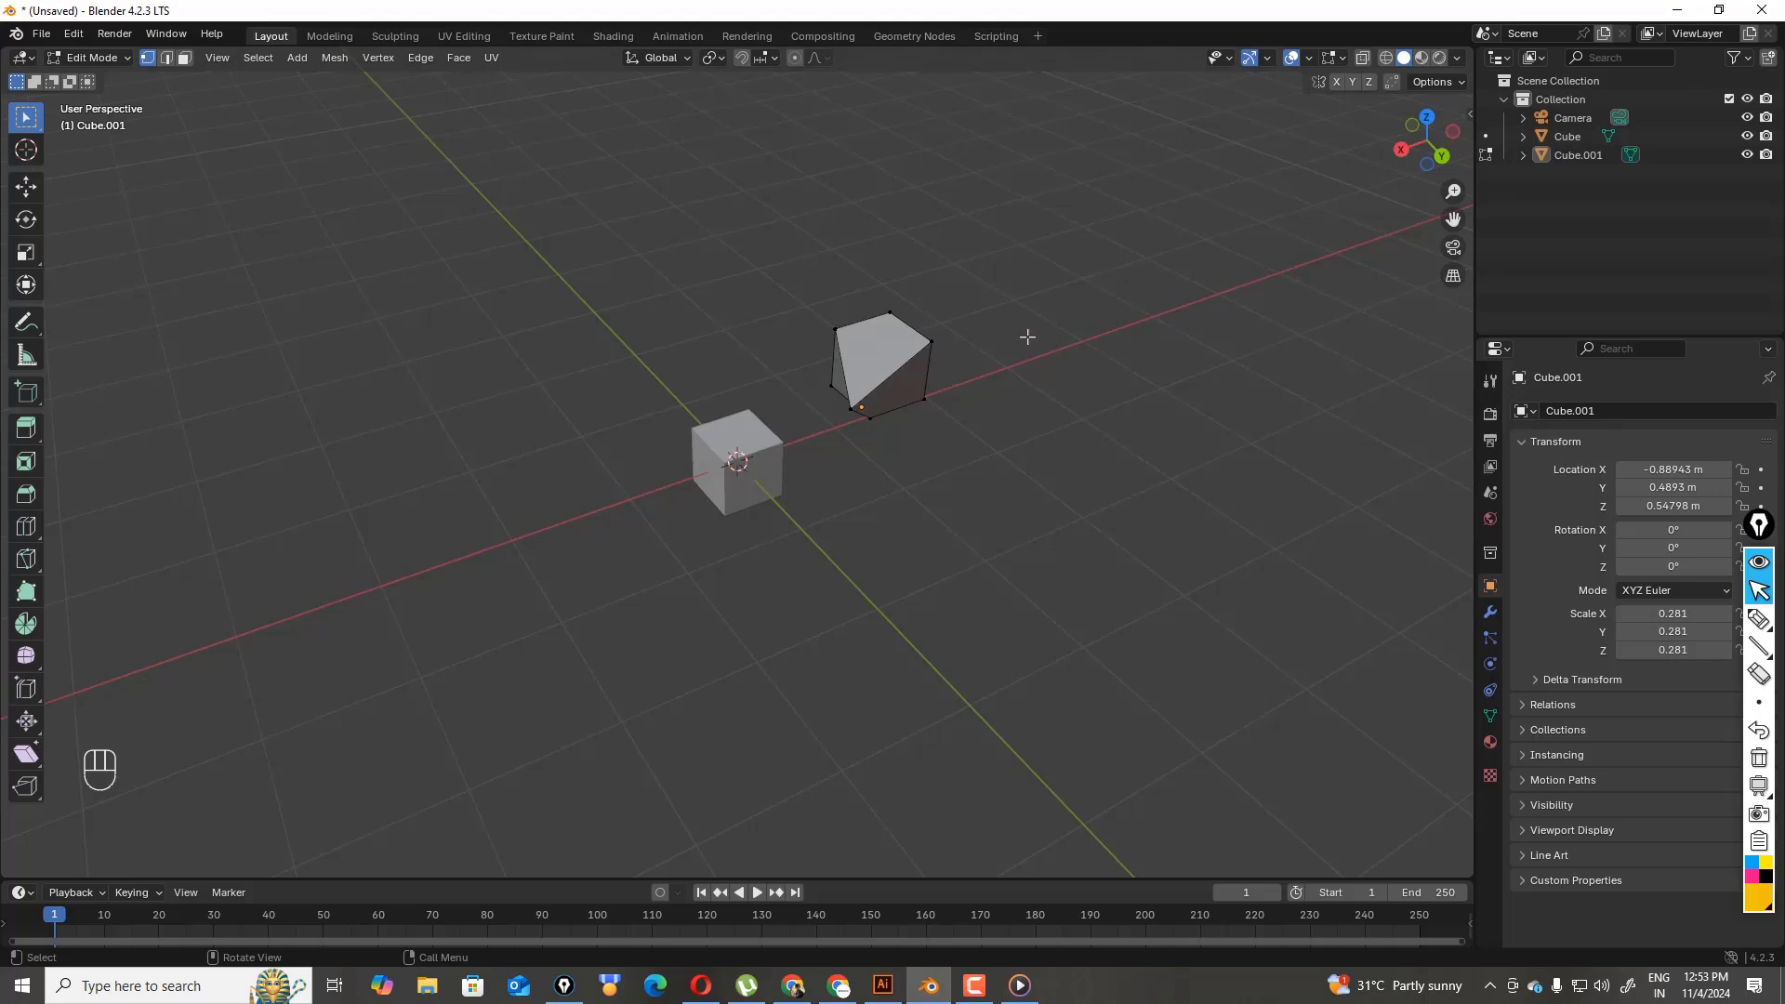
- Return to Object Mode, select both cubes, and enter Edit Mode on them together
{"action": "left_click", "coordinate": [93, 57]}
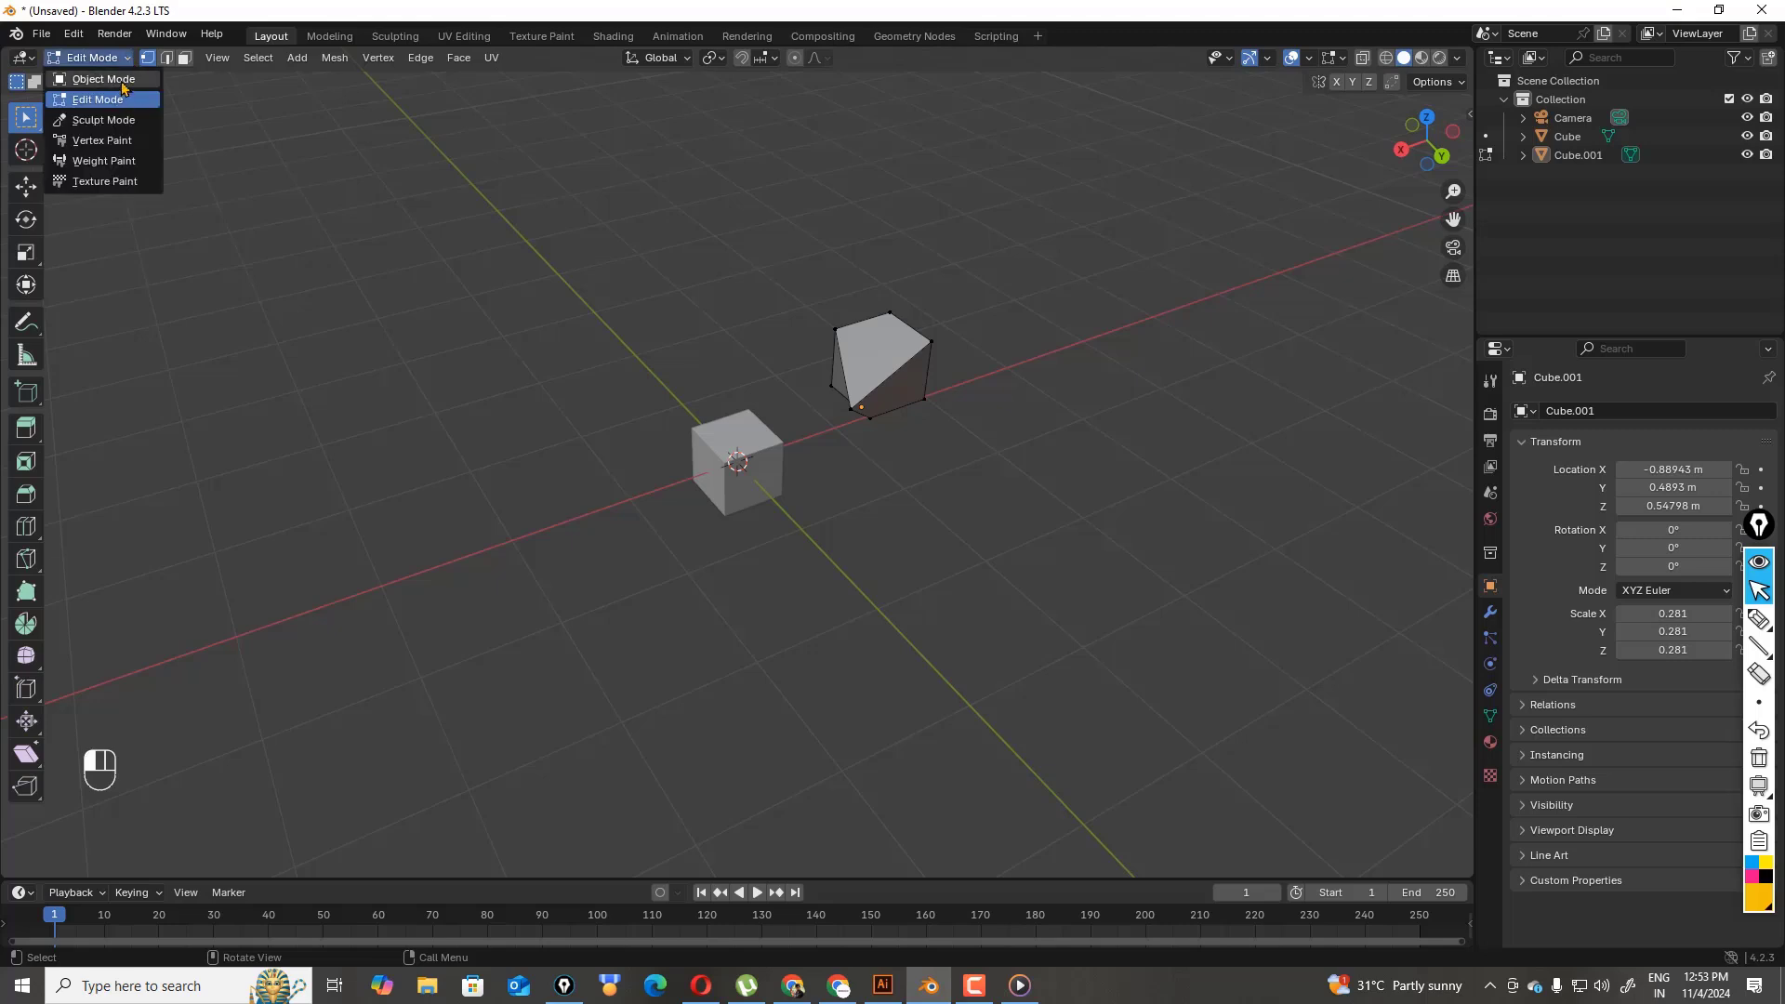
{"action": "left_click", "coordinate": [93, 77]}
{"action": "left_click_drag", "start_coordinate": [584, 215], "coordinate": [1179, 659]}
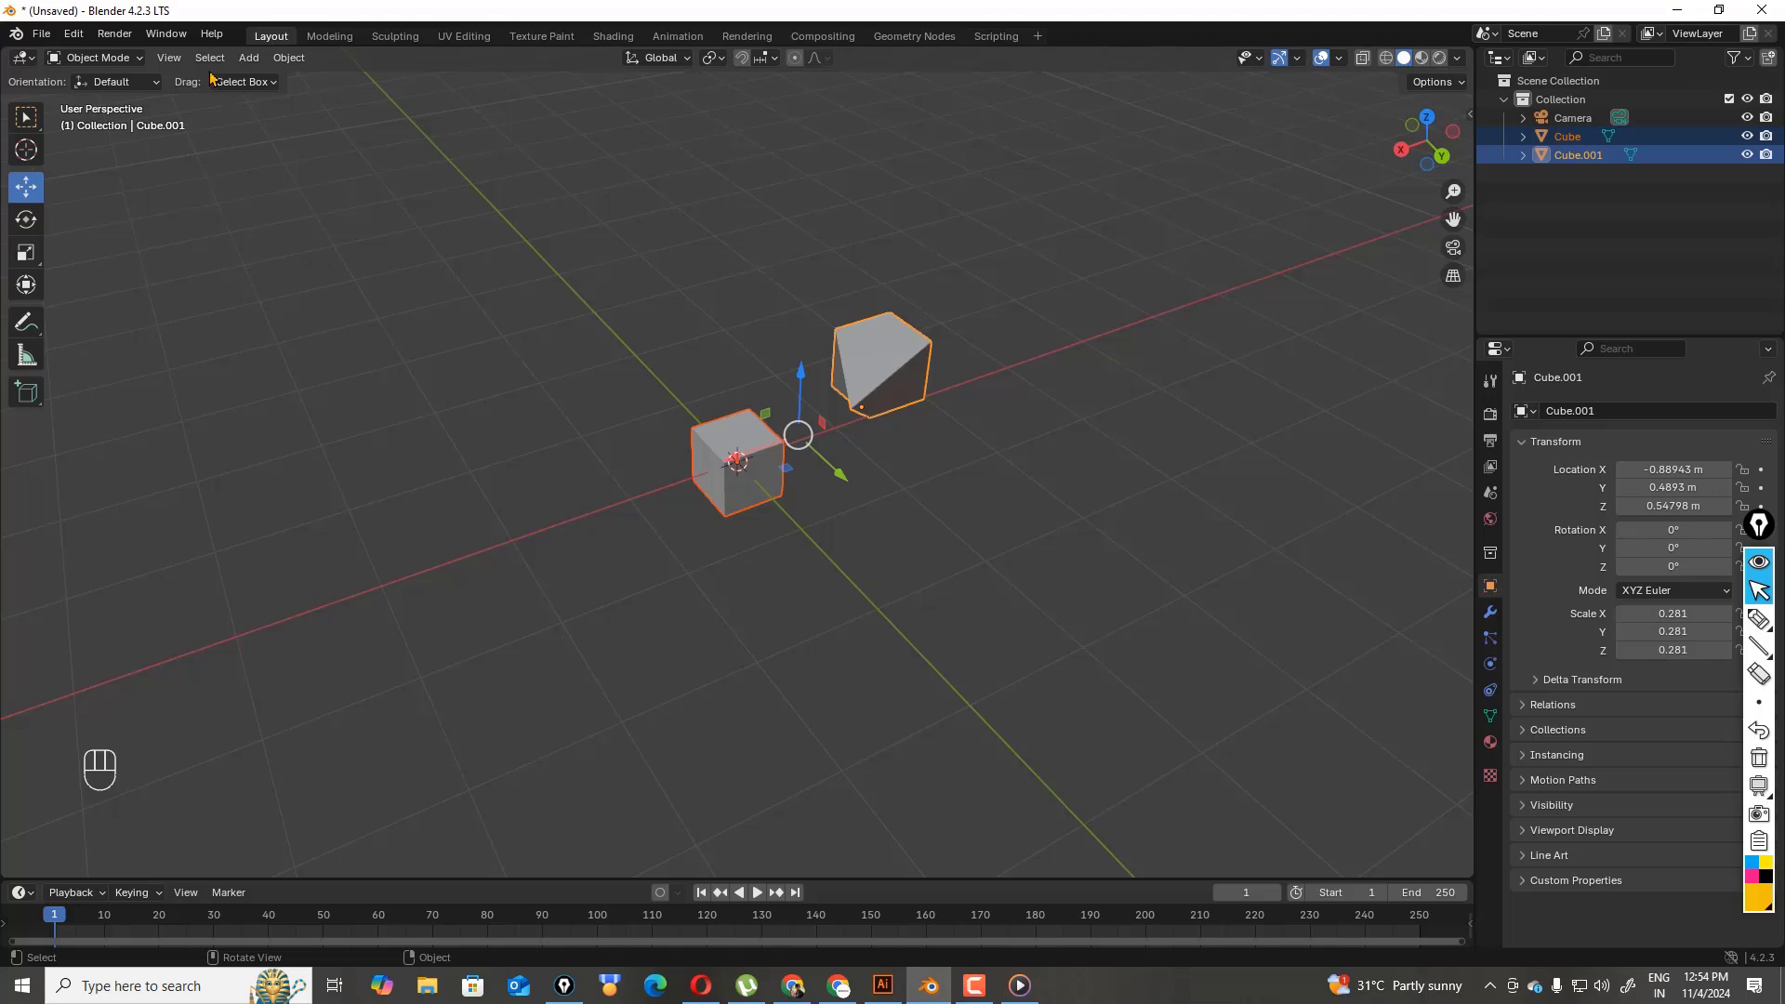
{"action": "left_click", "coordinate": [141, 58]}
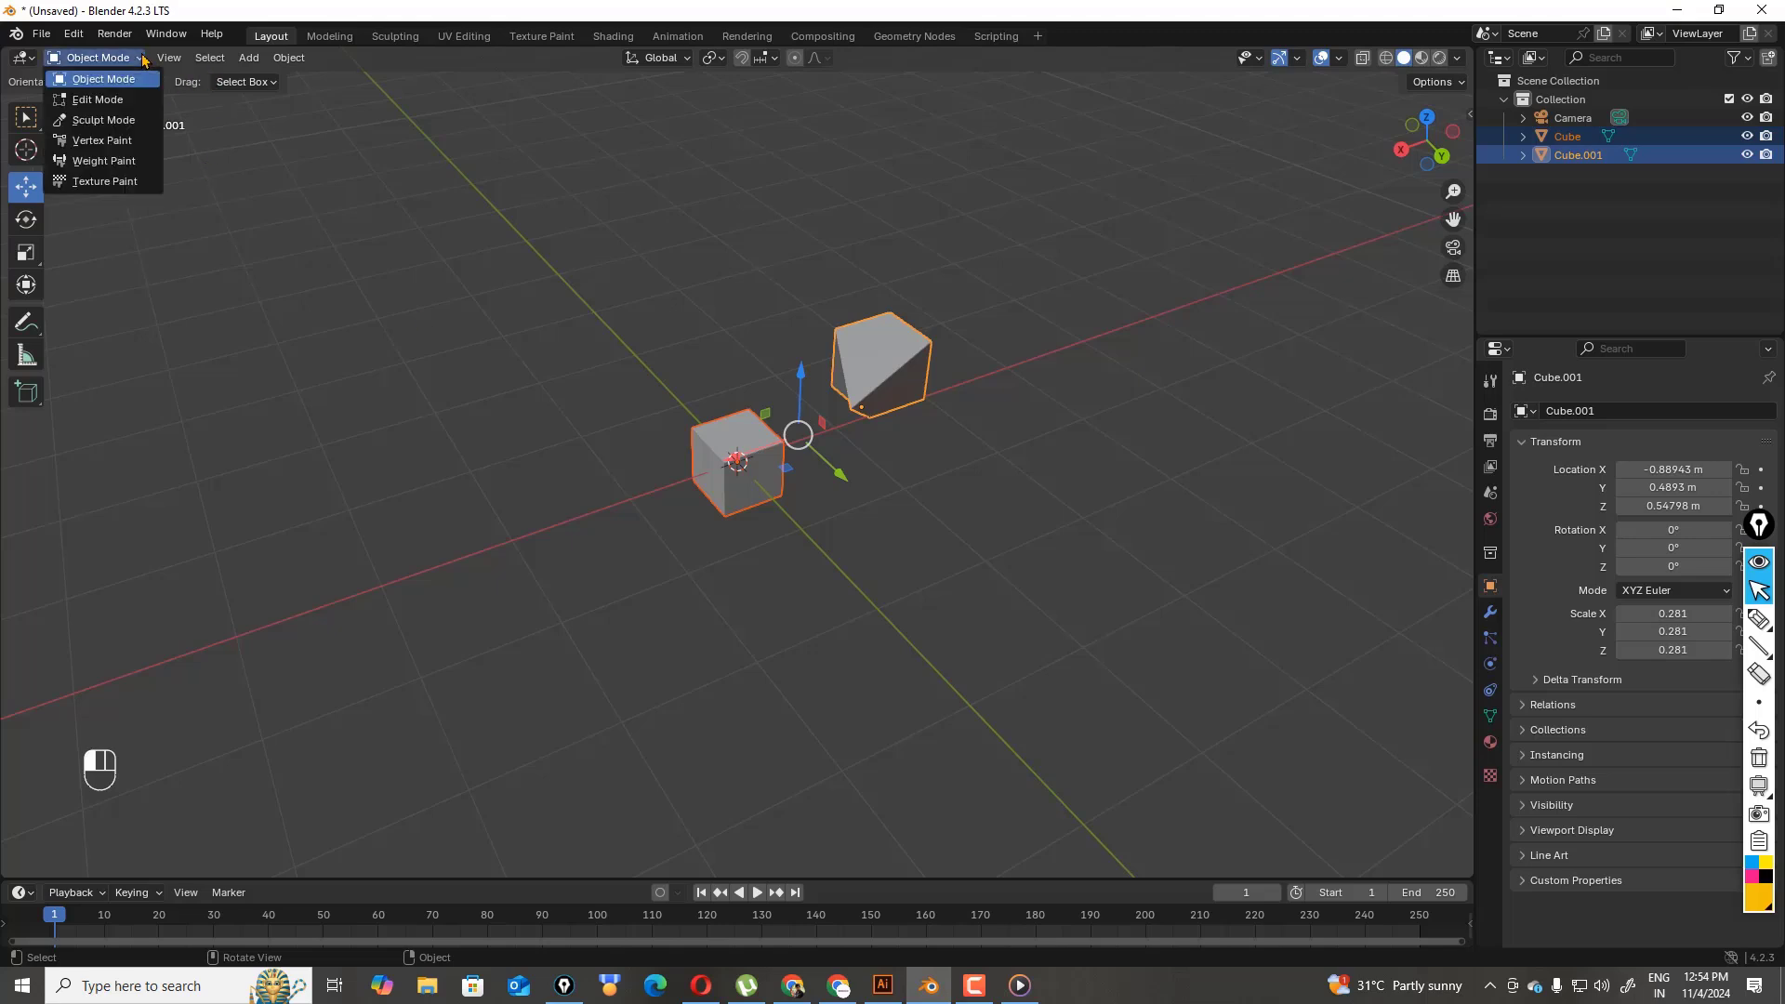
{"action": "left_click", "coordinate": [98, 100]}
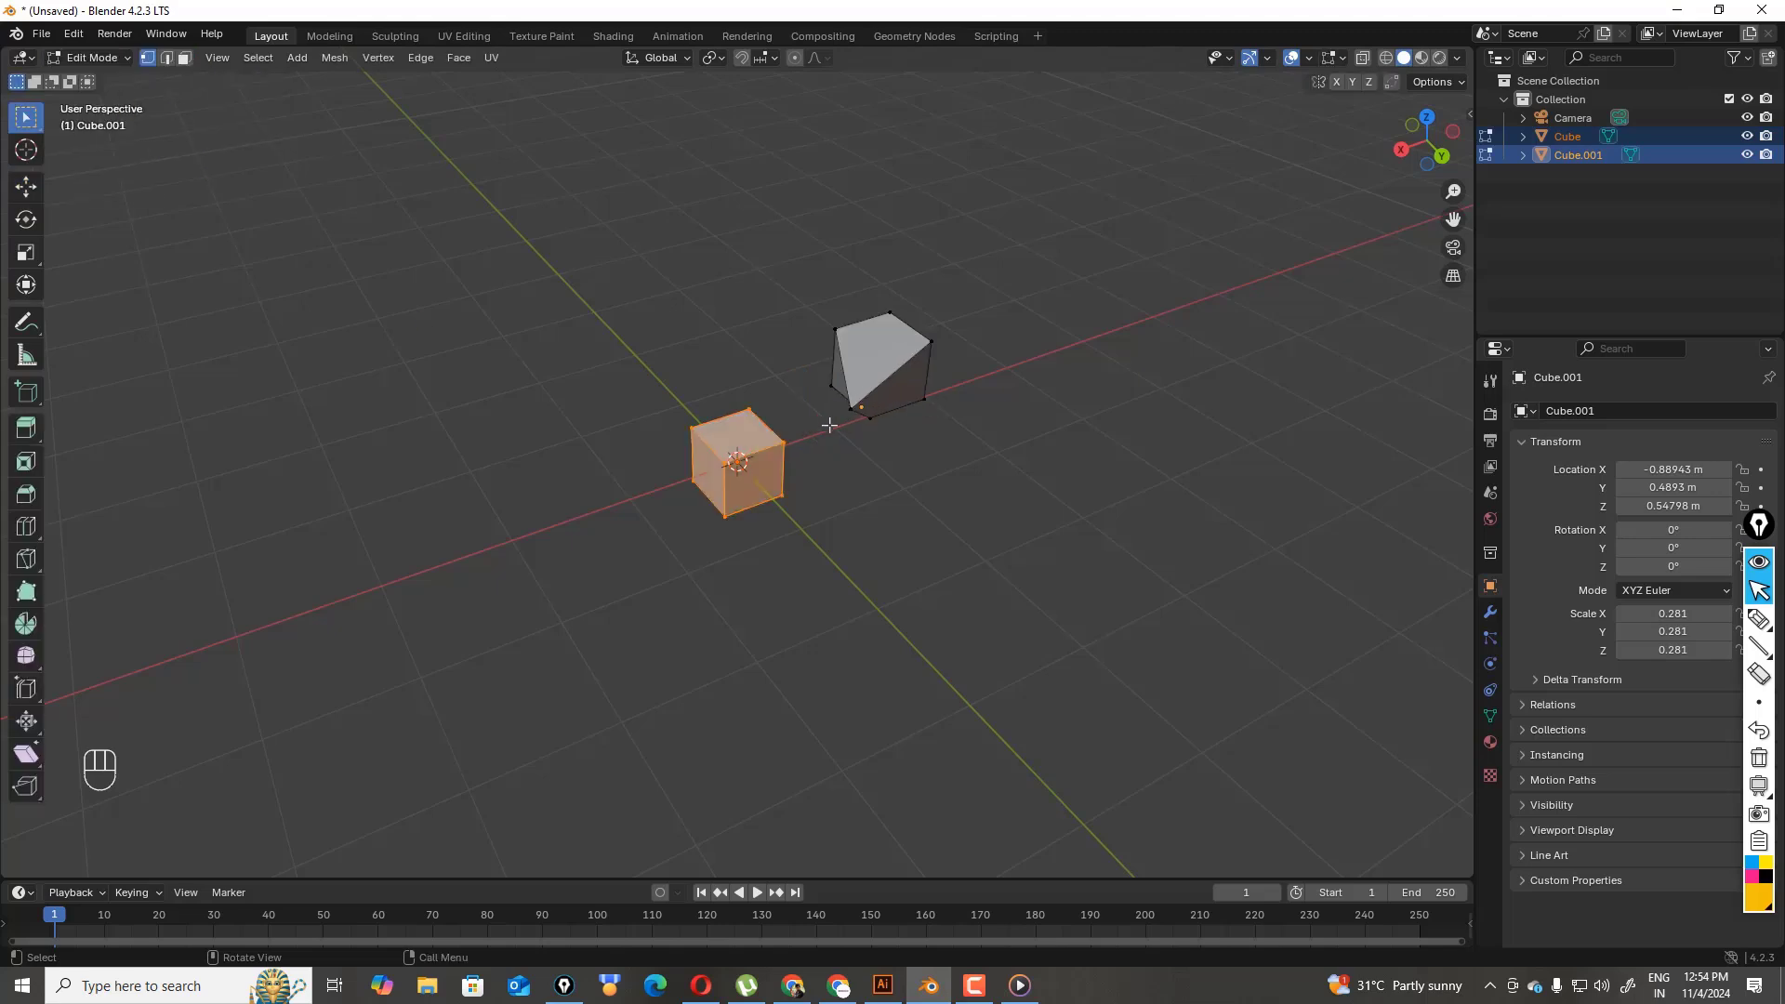
- Move the original cube's top corner vertex nearest the duplicate outward, away from the cube's body
{"action": "key", "text": "g"}
{"action": "left_click", "coordinate": [784, 440]}
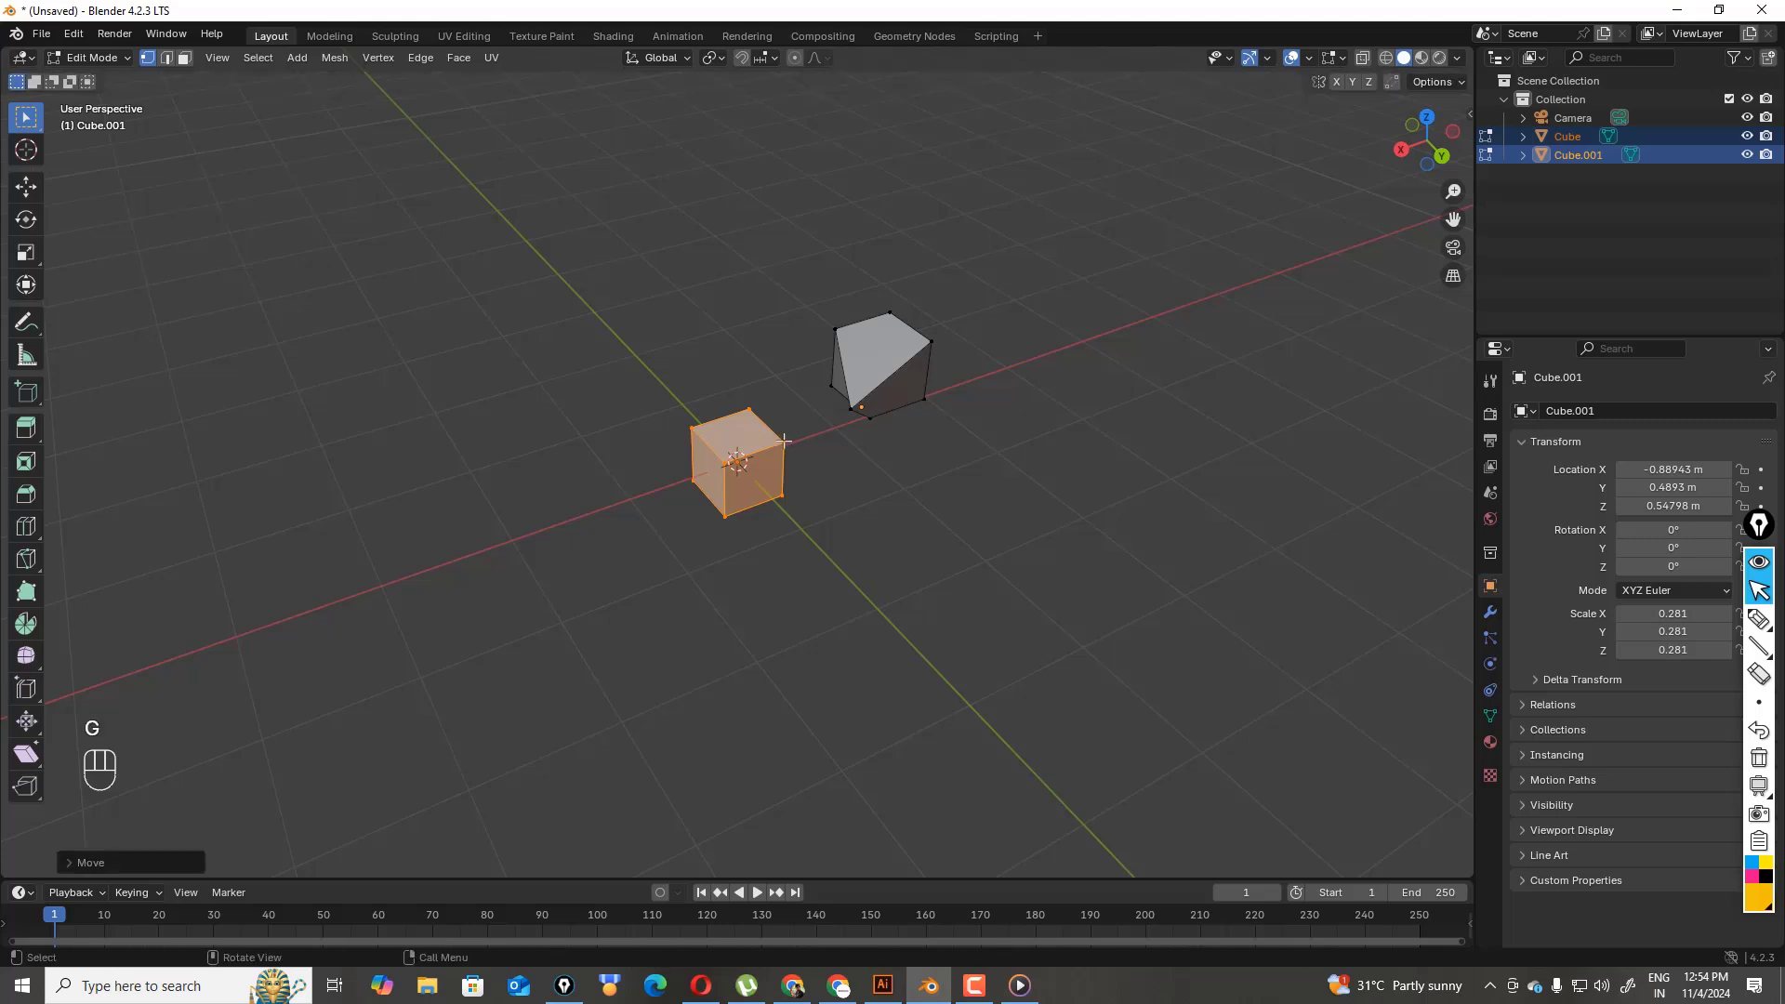
{"action": "key", "text": "g"}
{"action": "left_click", "coordinate": [784, 440]}
{"action": "left_click", "coordinate": [784, 439]}
{"action": "key", "text": "g"}
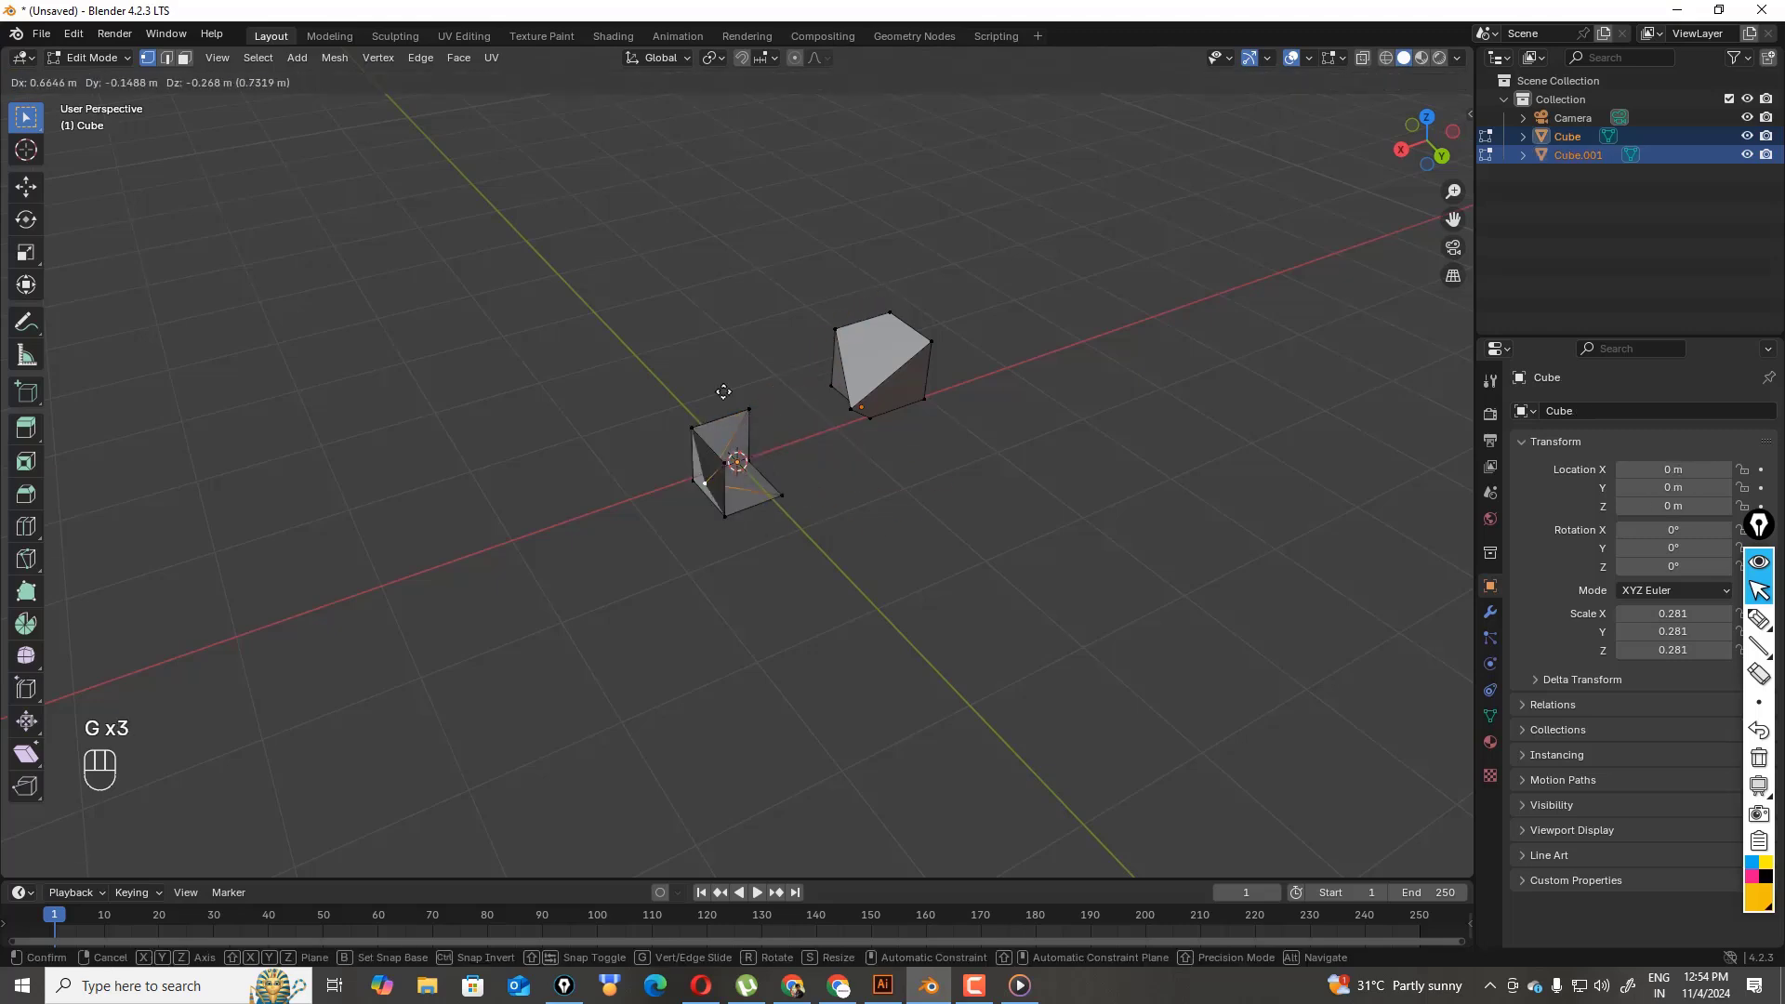
{"action": "left_click", "coordinate": [895, 451]}
- Move the duplicated cube's pulled-out corner vertex to a different position in the same Edit Mode session
{"action": "left_click", "coordinate": [890, 312]}
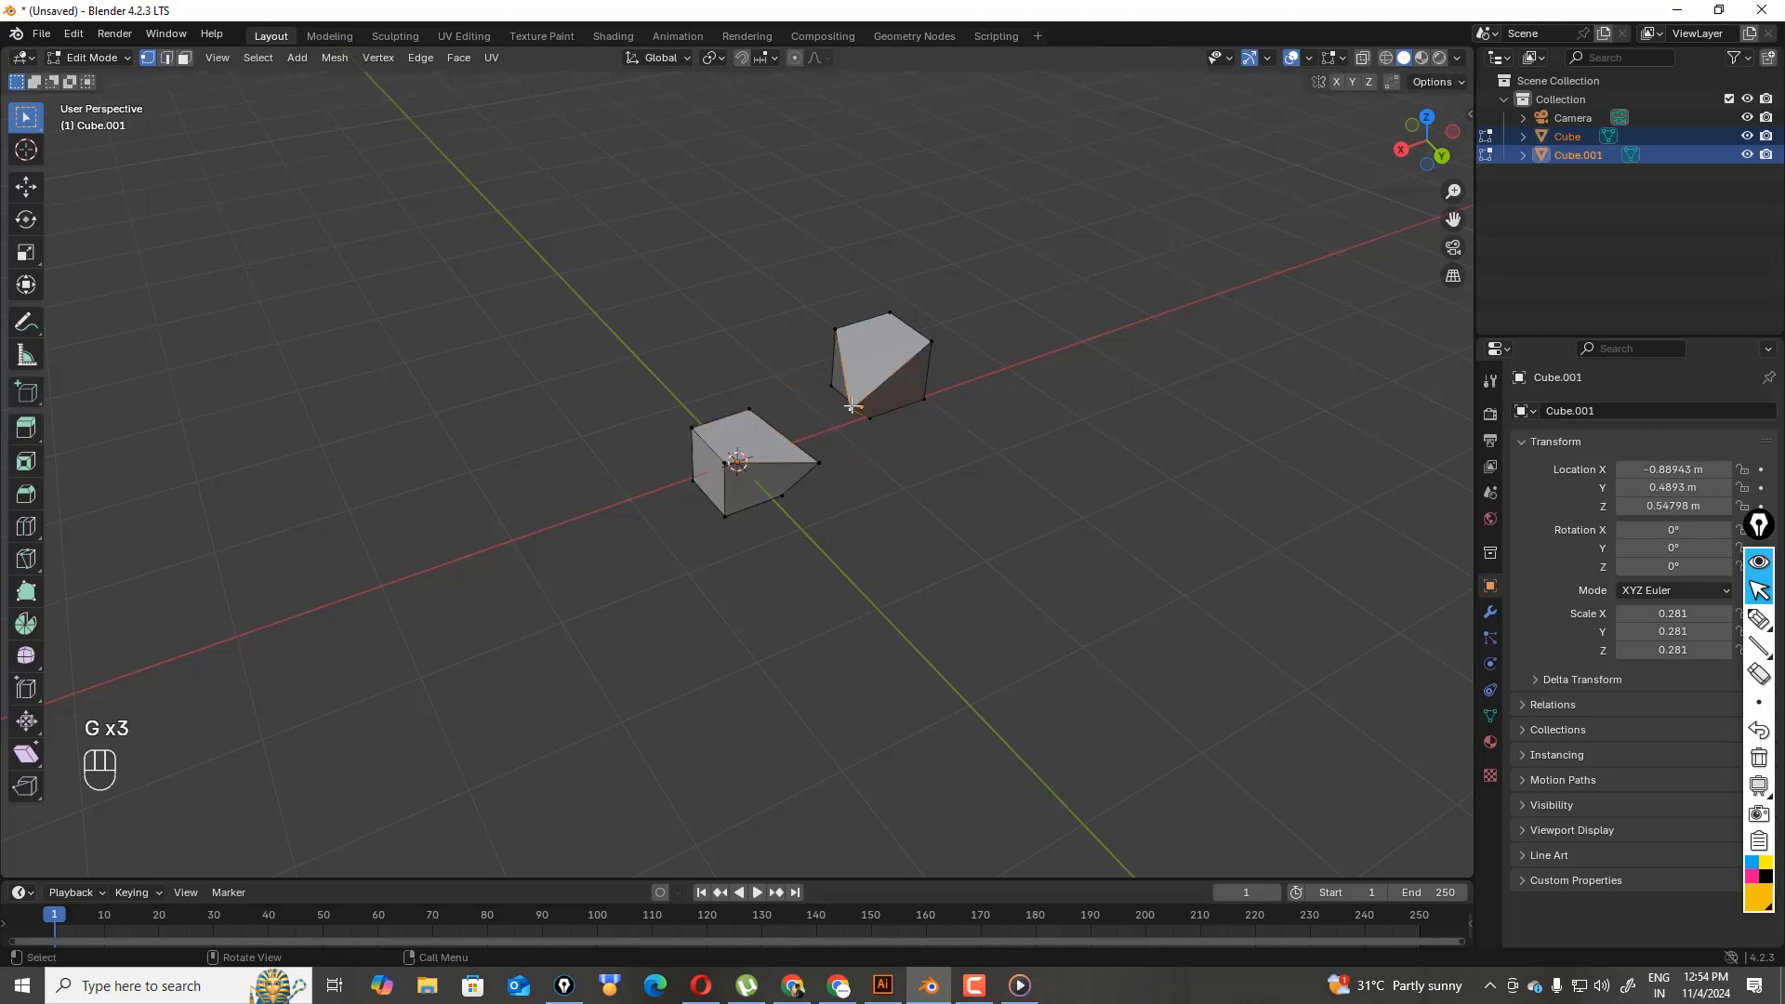
{"action": "key", "text": "g"}
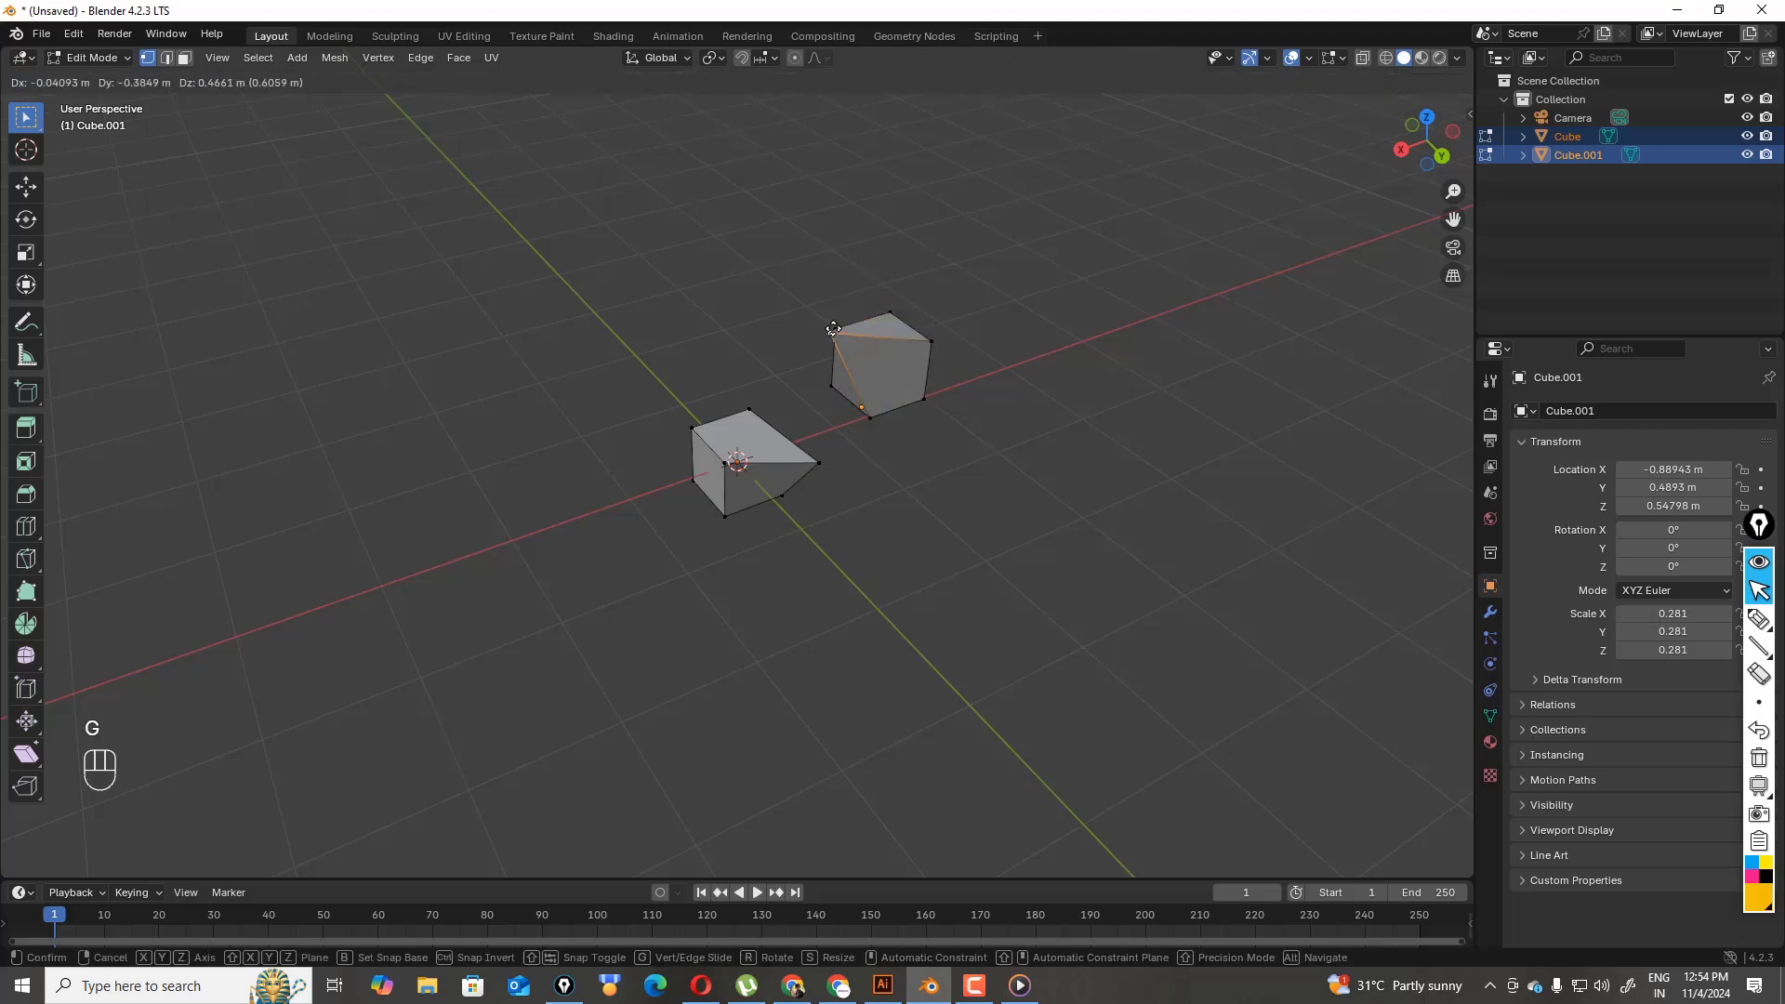
{"action": "left_click", "coordinate": [1051, 357]}
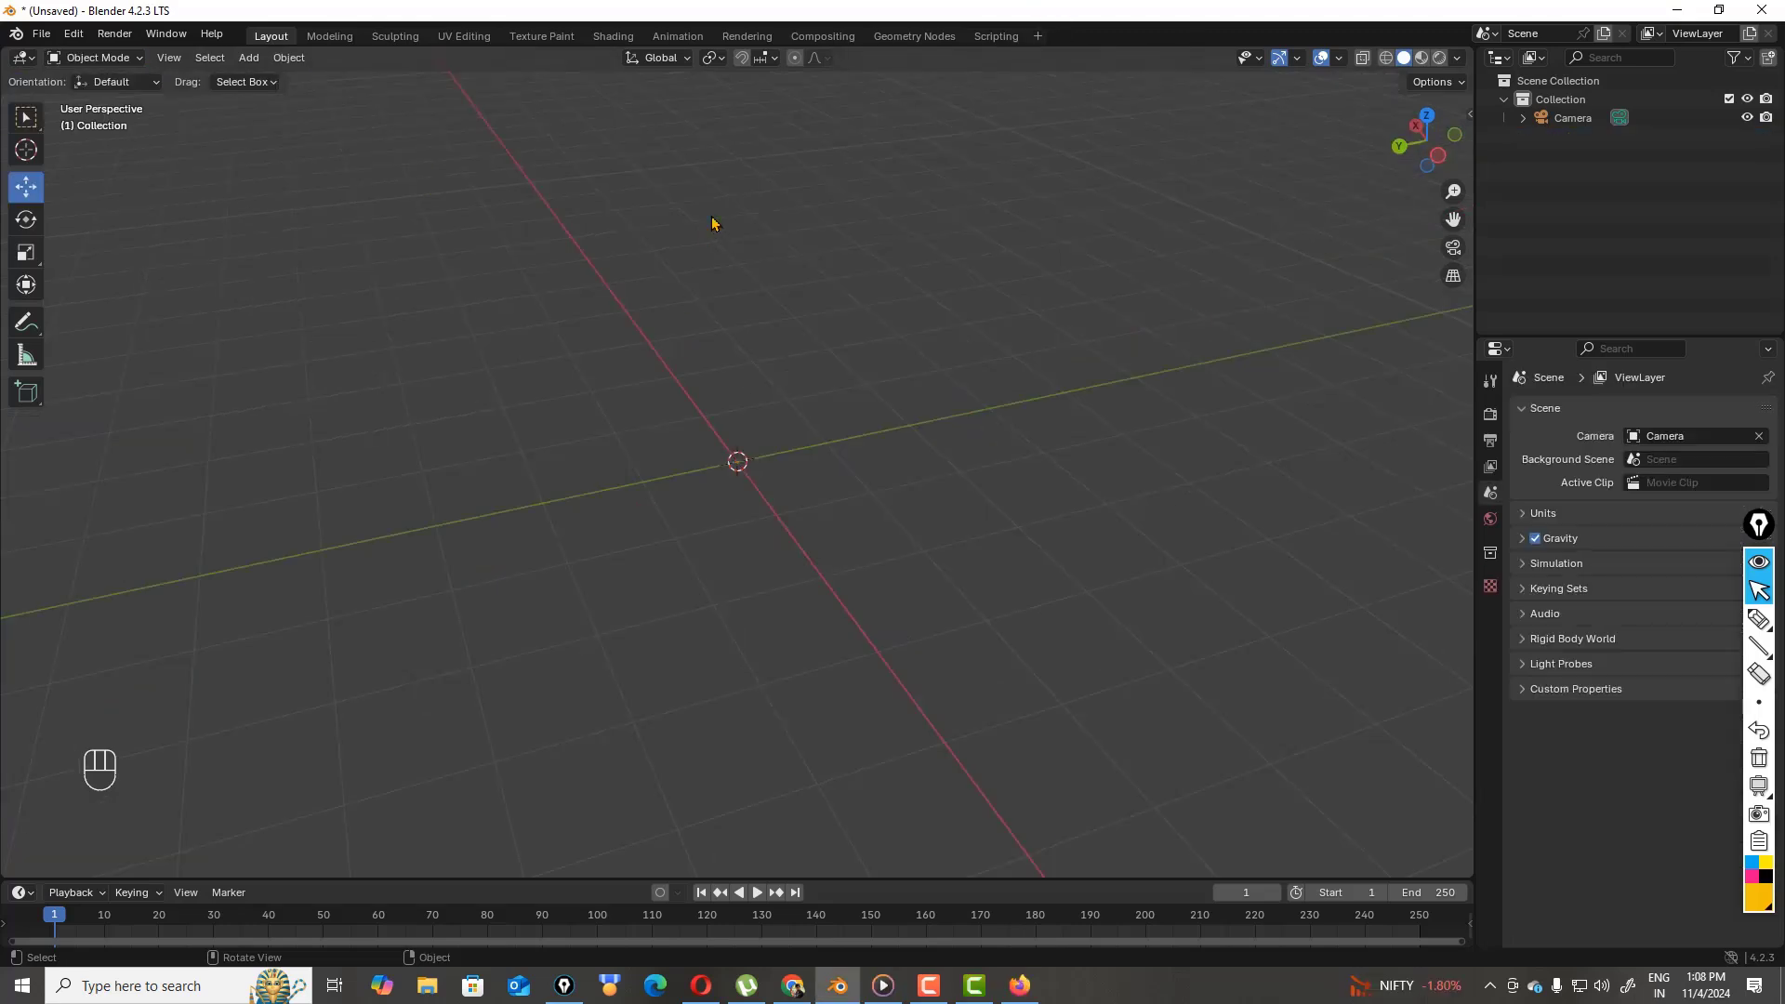
- Add a cube mesh at the world origin and scale it up uniformly to about 1.69
{"action": "scroll", "coordinate": [715, 223], "scroll_direction": "down", "scroll_amount": 4}
{"action": "left_click", "coordinate": [249, 58]}
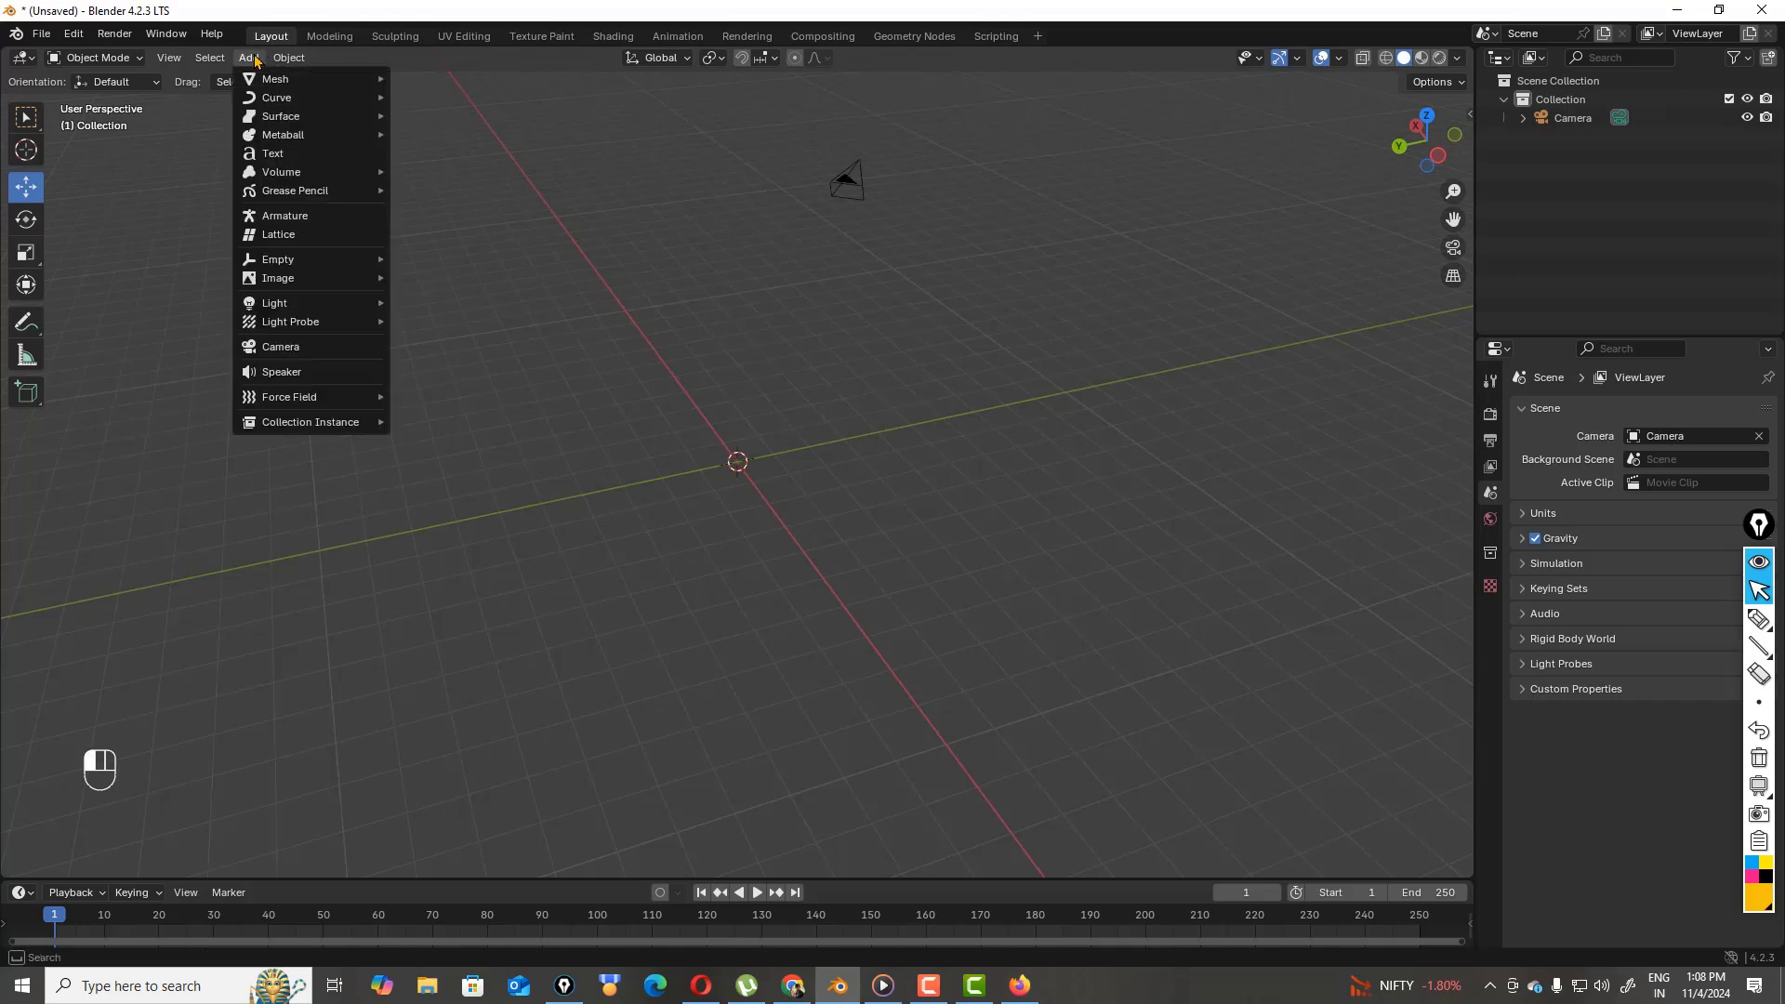
{"action": "mouse_move", "coordinate": [264, 81]}
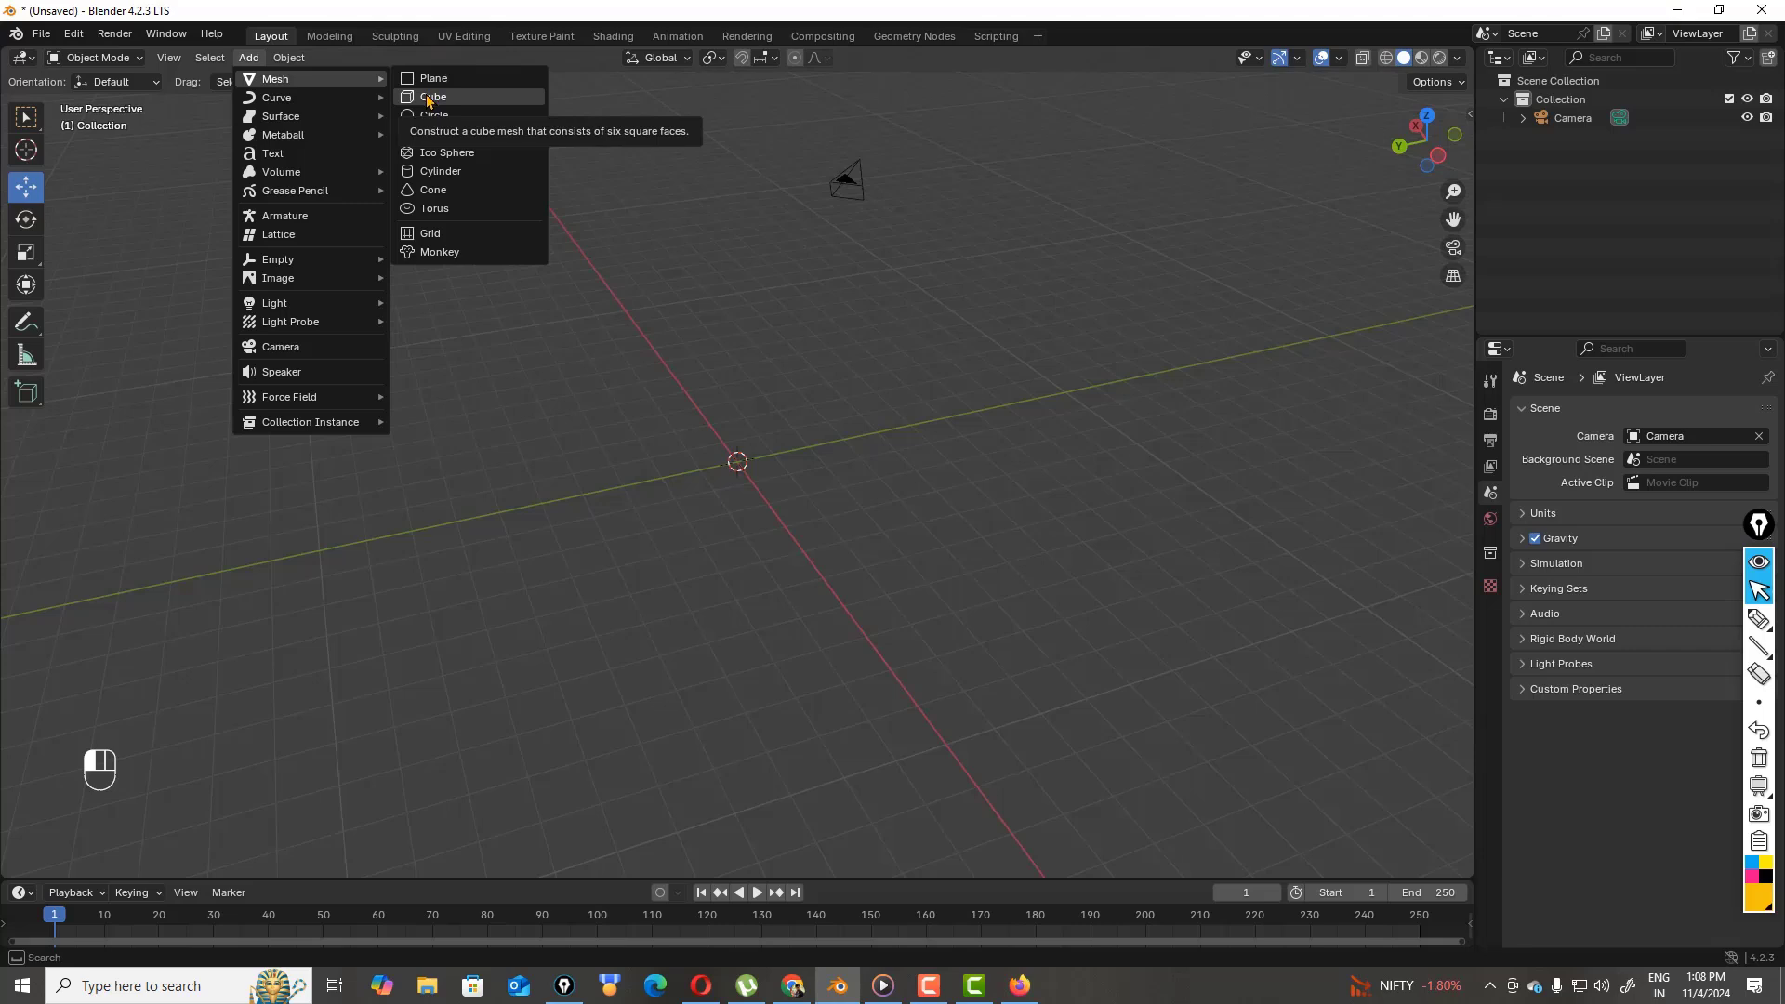
{"action": "left_click", "coordinate": [430, 98]}
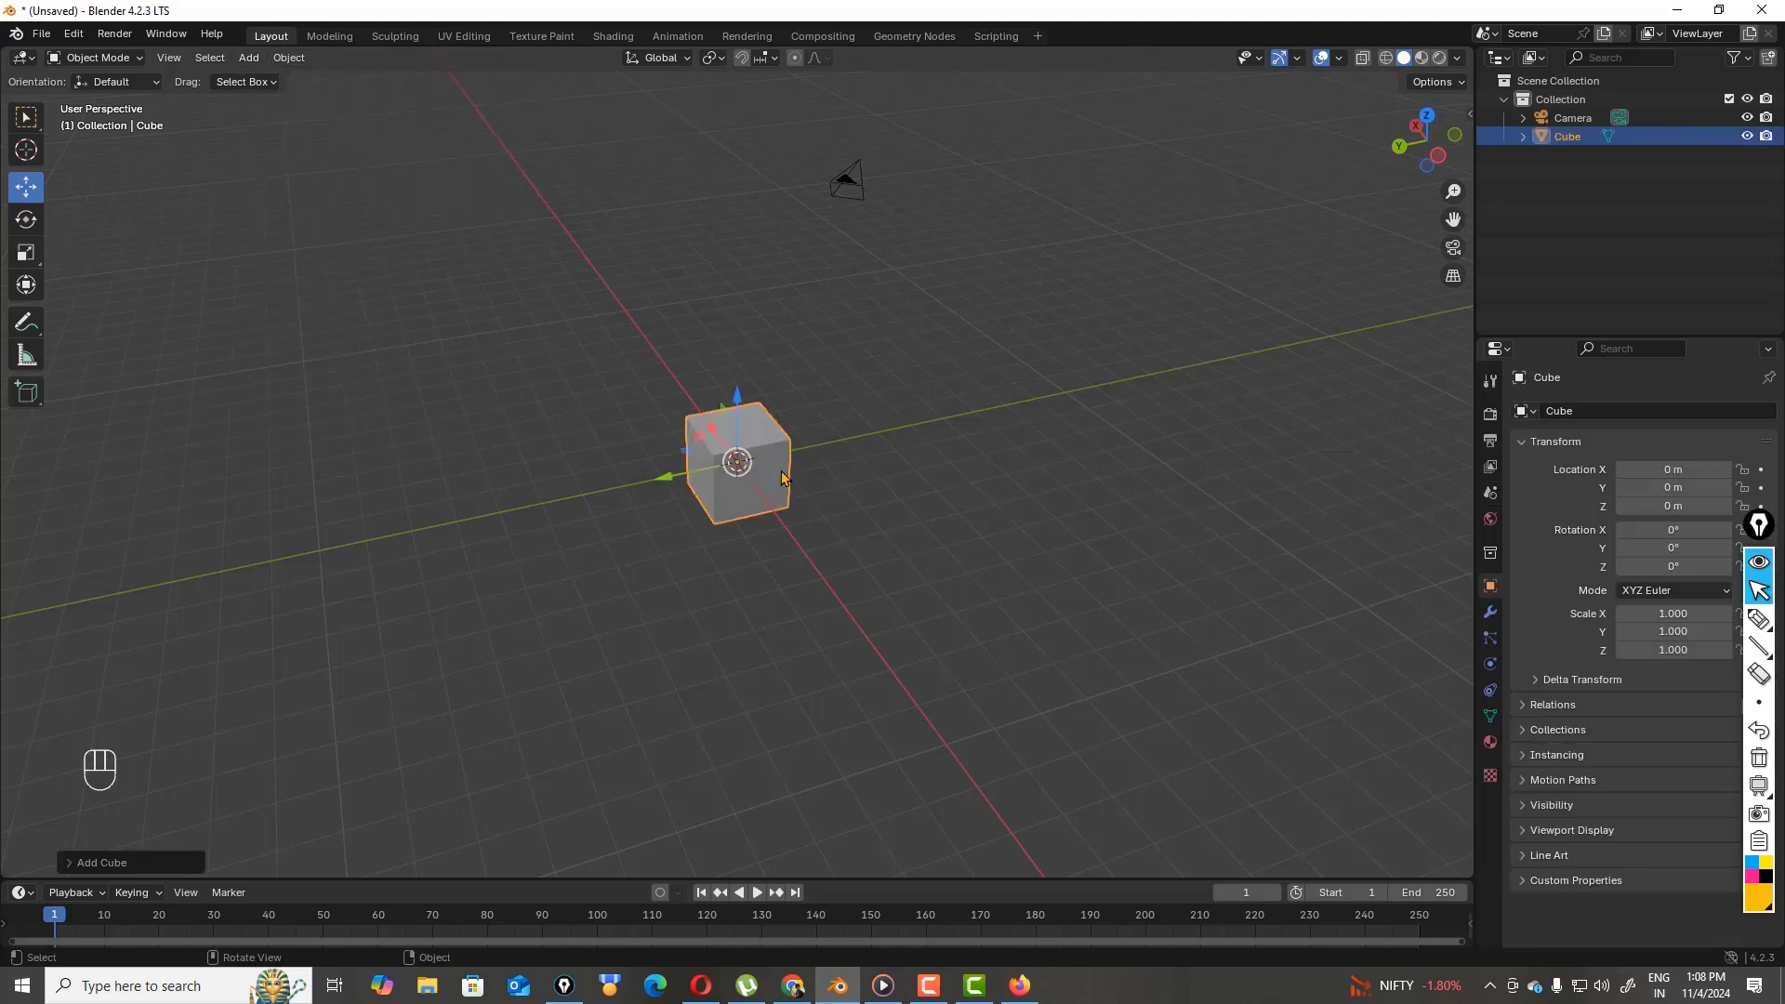
{"action": "key", "text": "s"}
{"action": "left_click", "coordinate": [807, 443]}
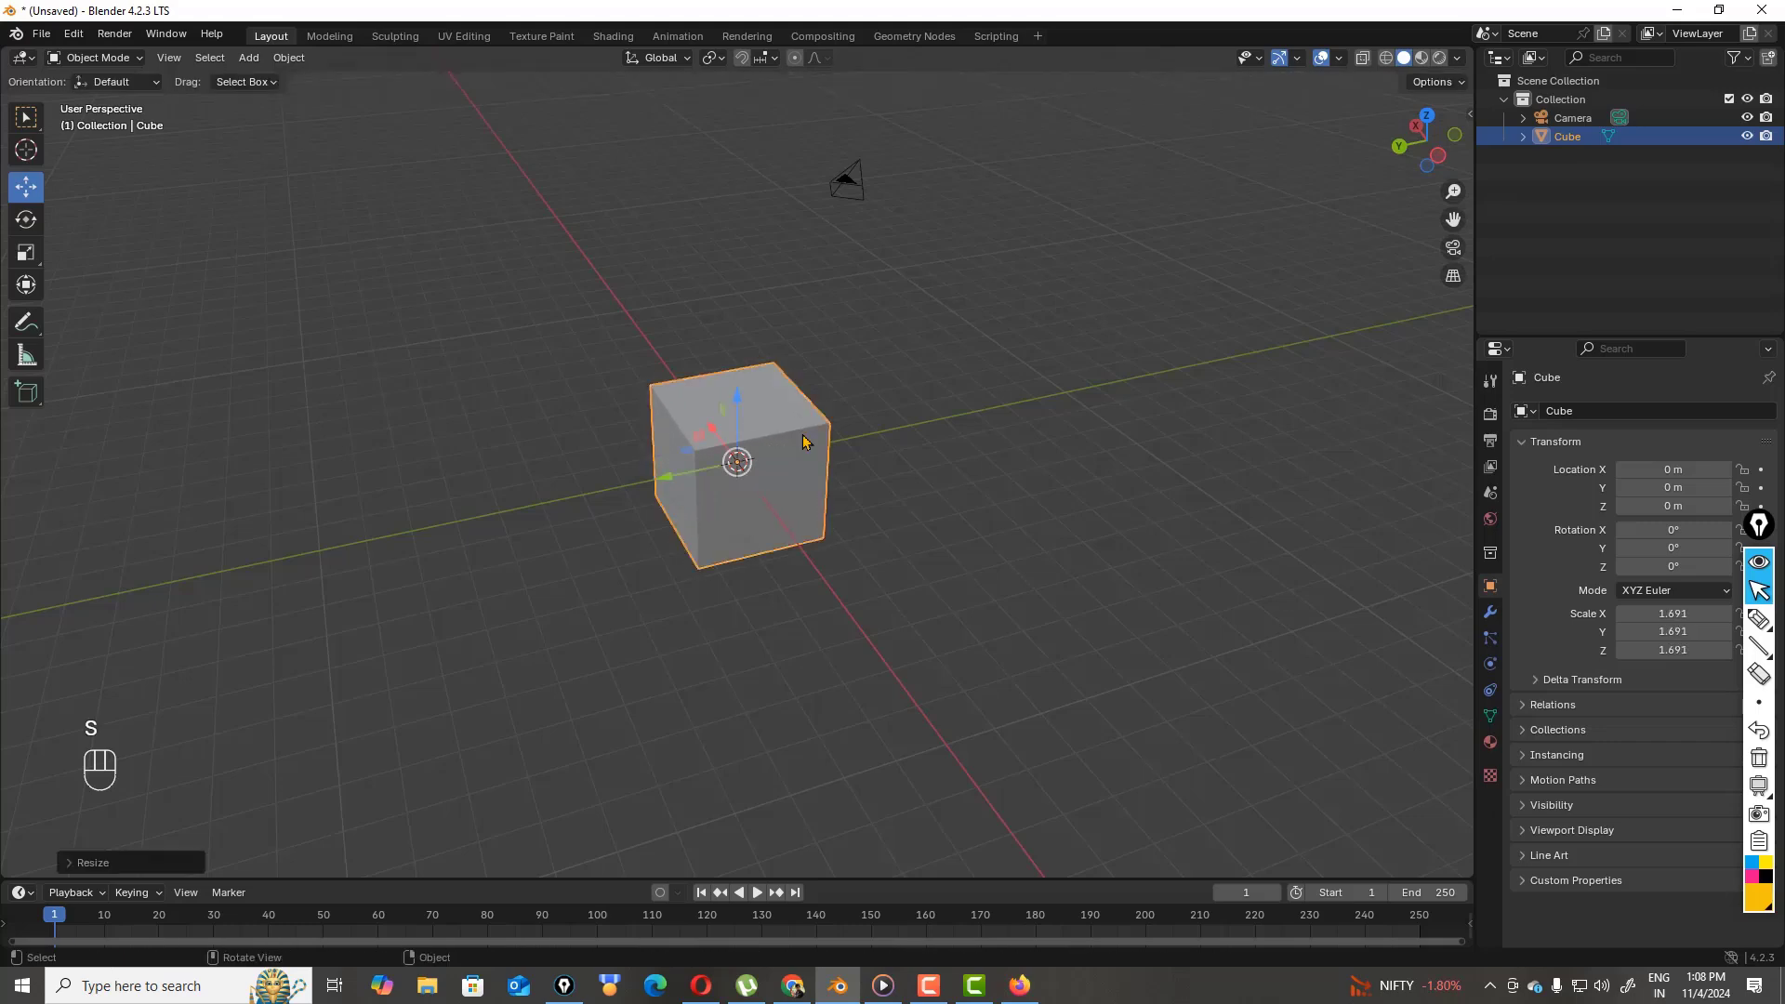
- Move the camera to the other side of the cube, at about X -6.26, Y -8.83, Z 3.89 m
{"action": "left_click_drag", "start_coordinate": [1430, 174], "coordinate": [1352, 370]}
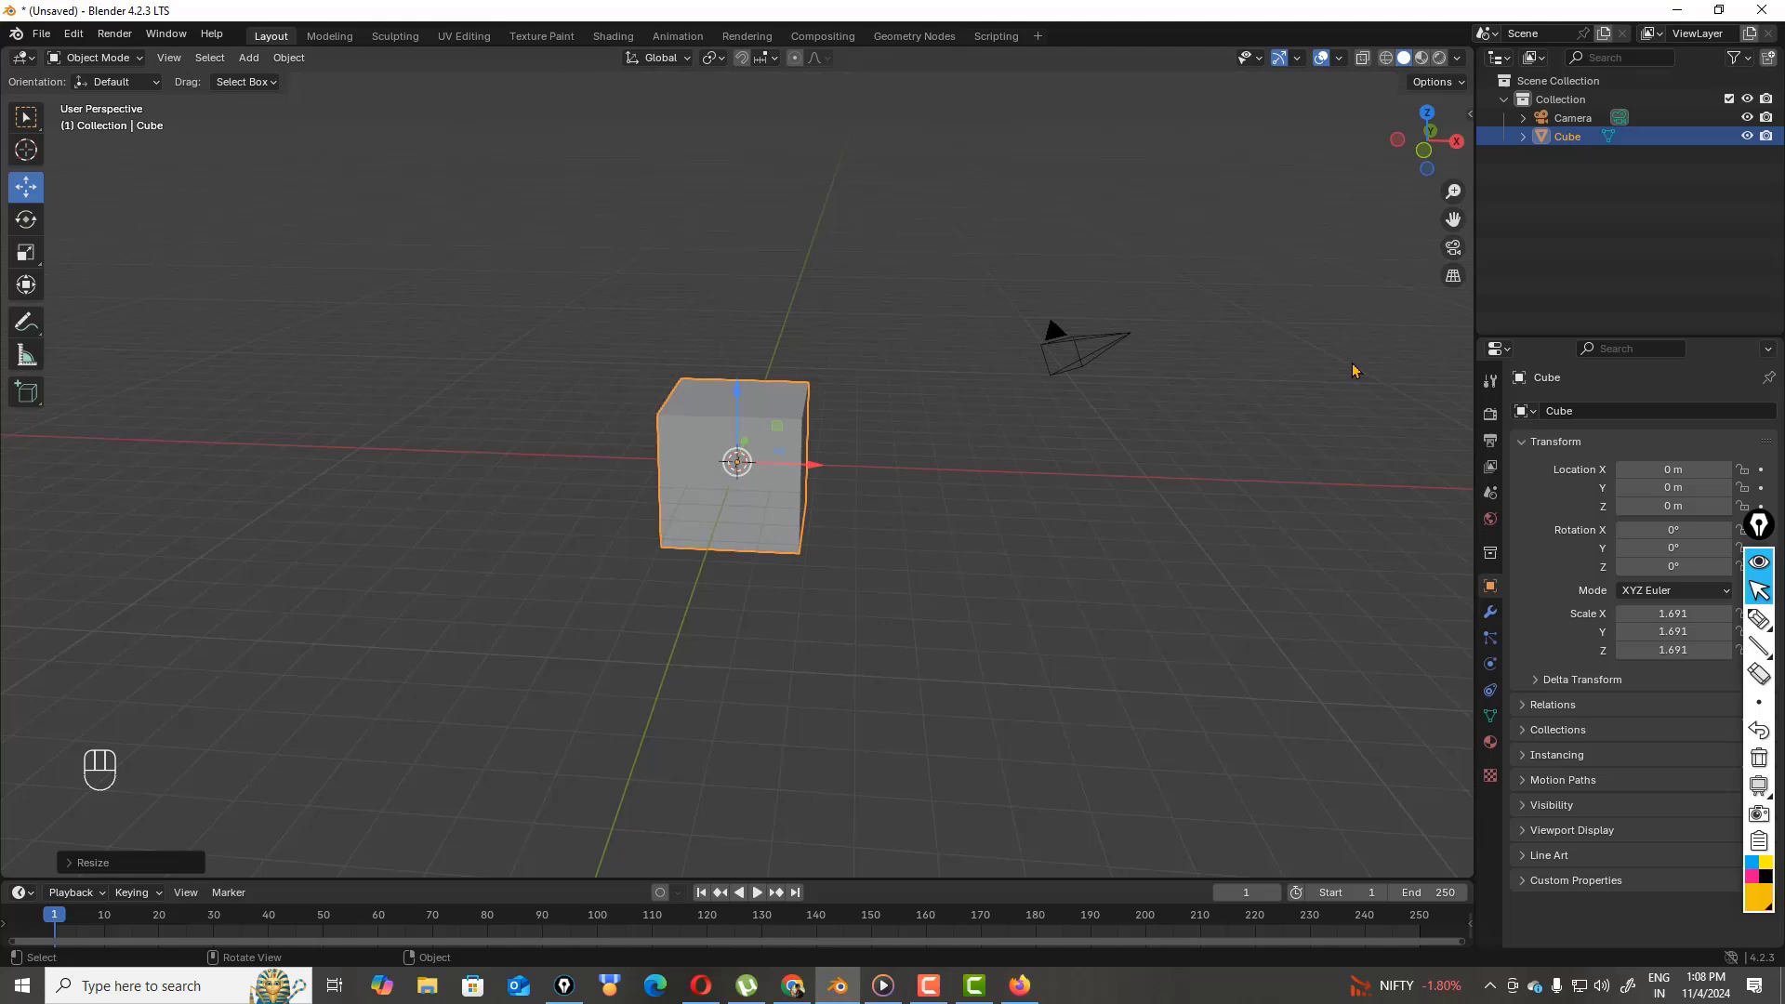
{"action": "left_click", "coordinate": [1104, 351]}
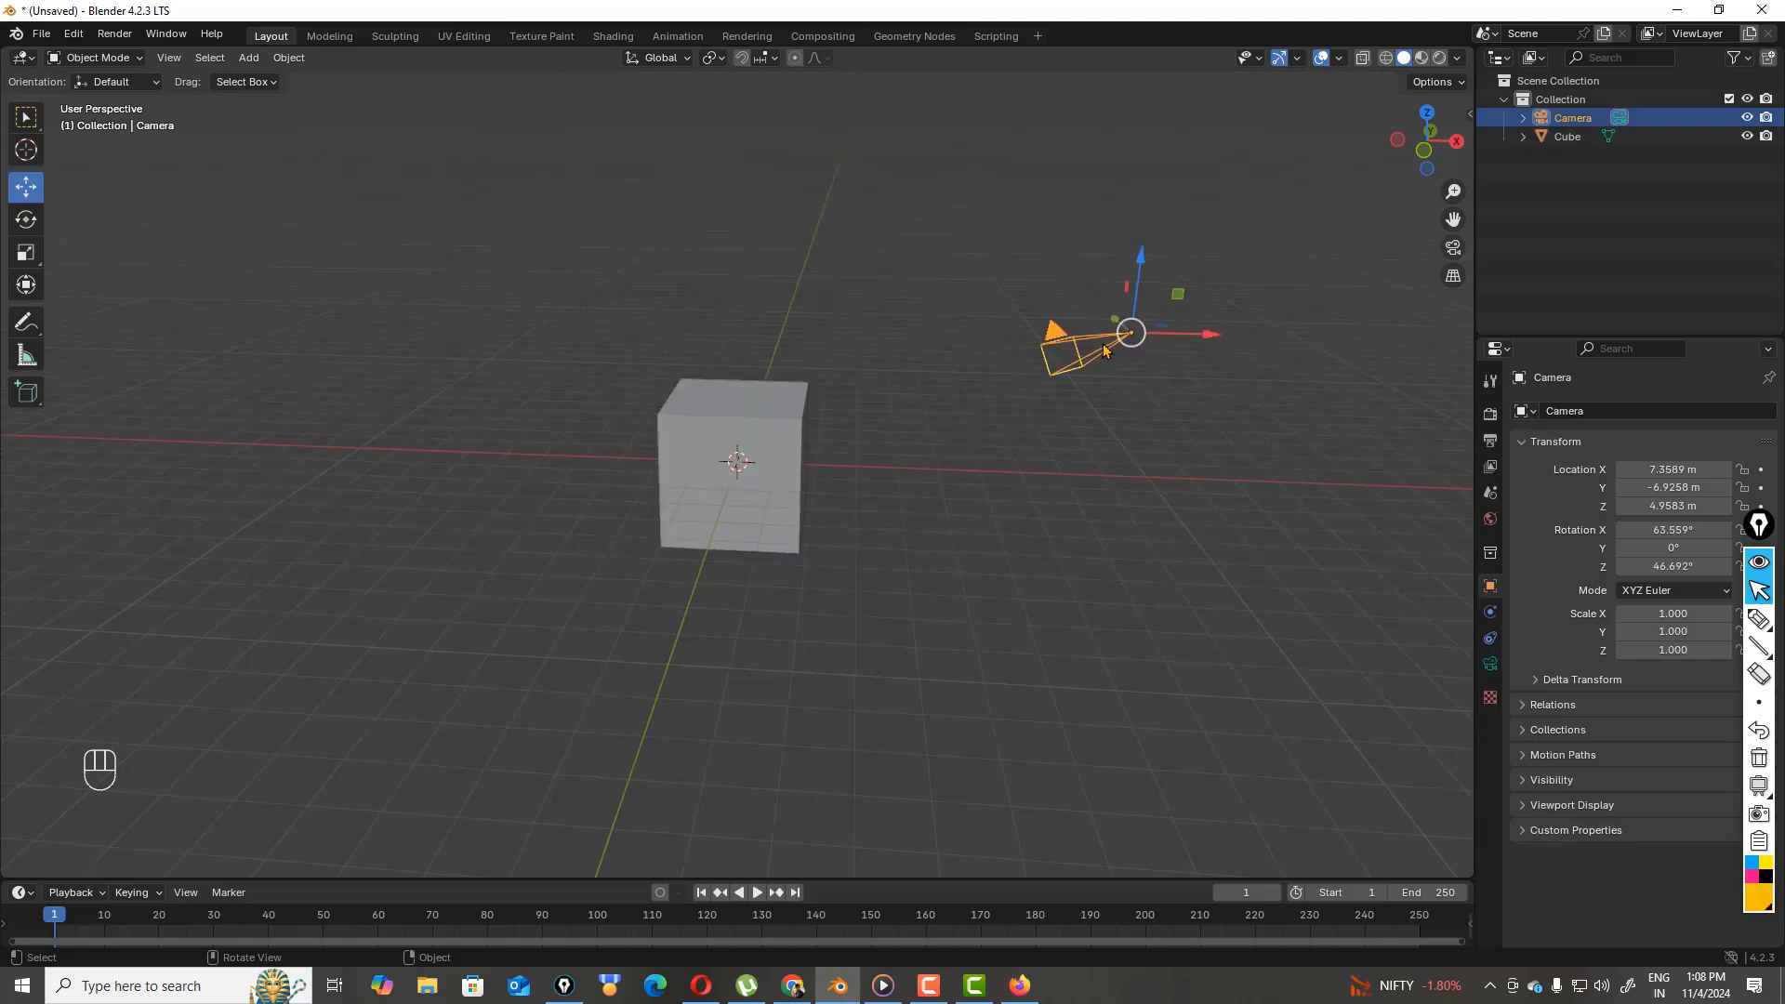
{"action": "key", "text": "g"}
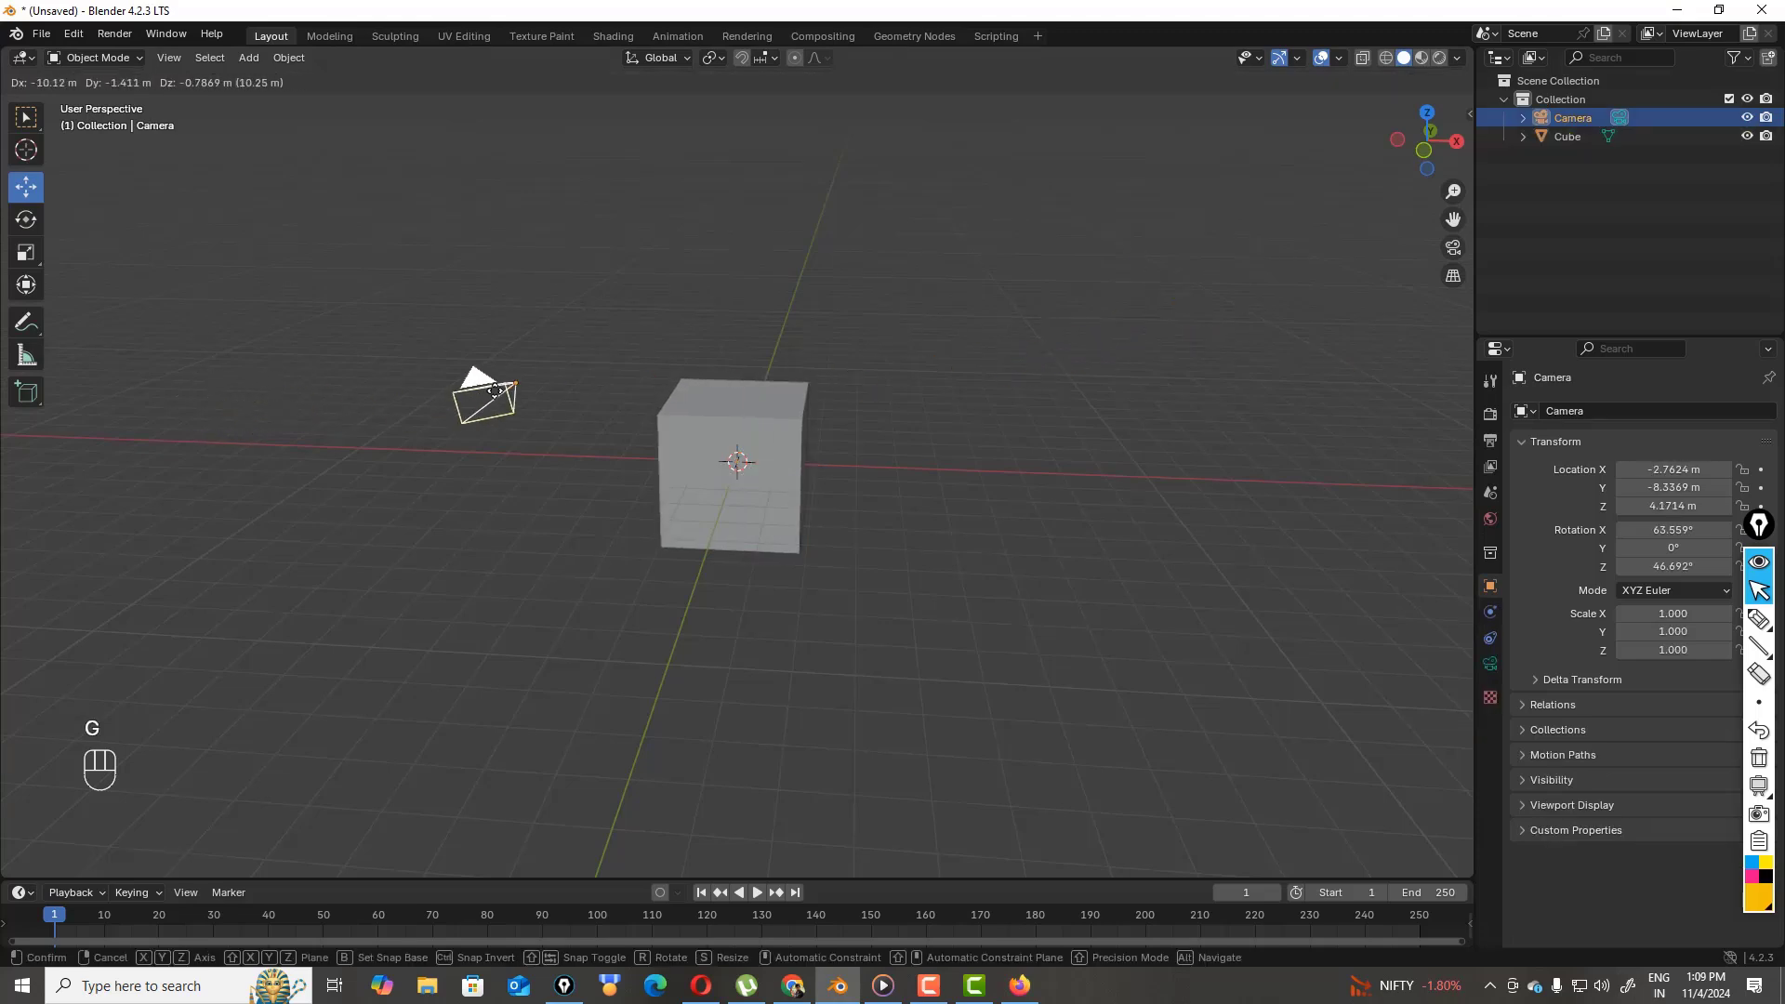
{"action": "left_click", "coordinate": [302, 402]}
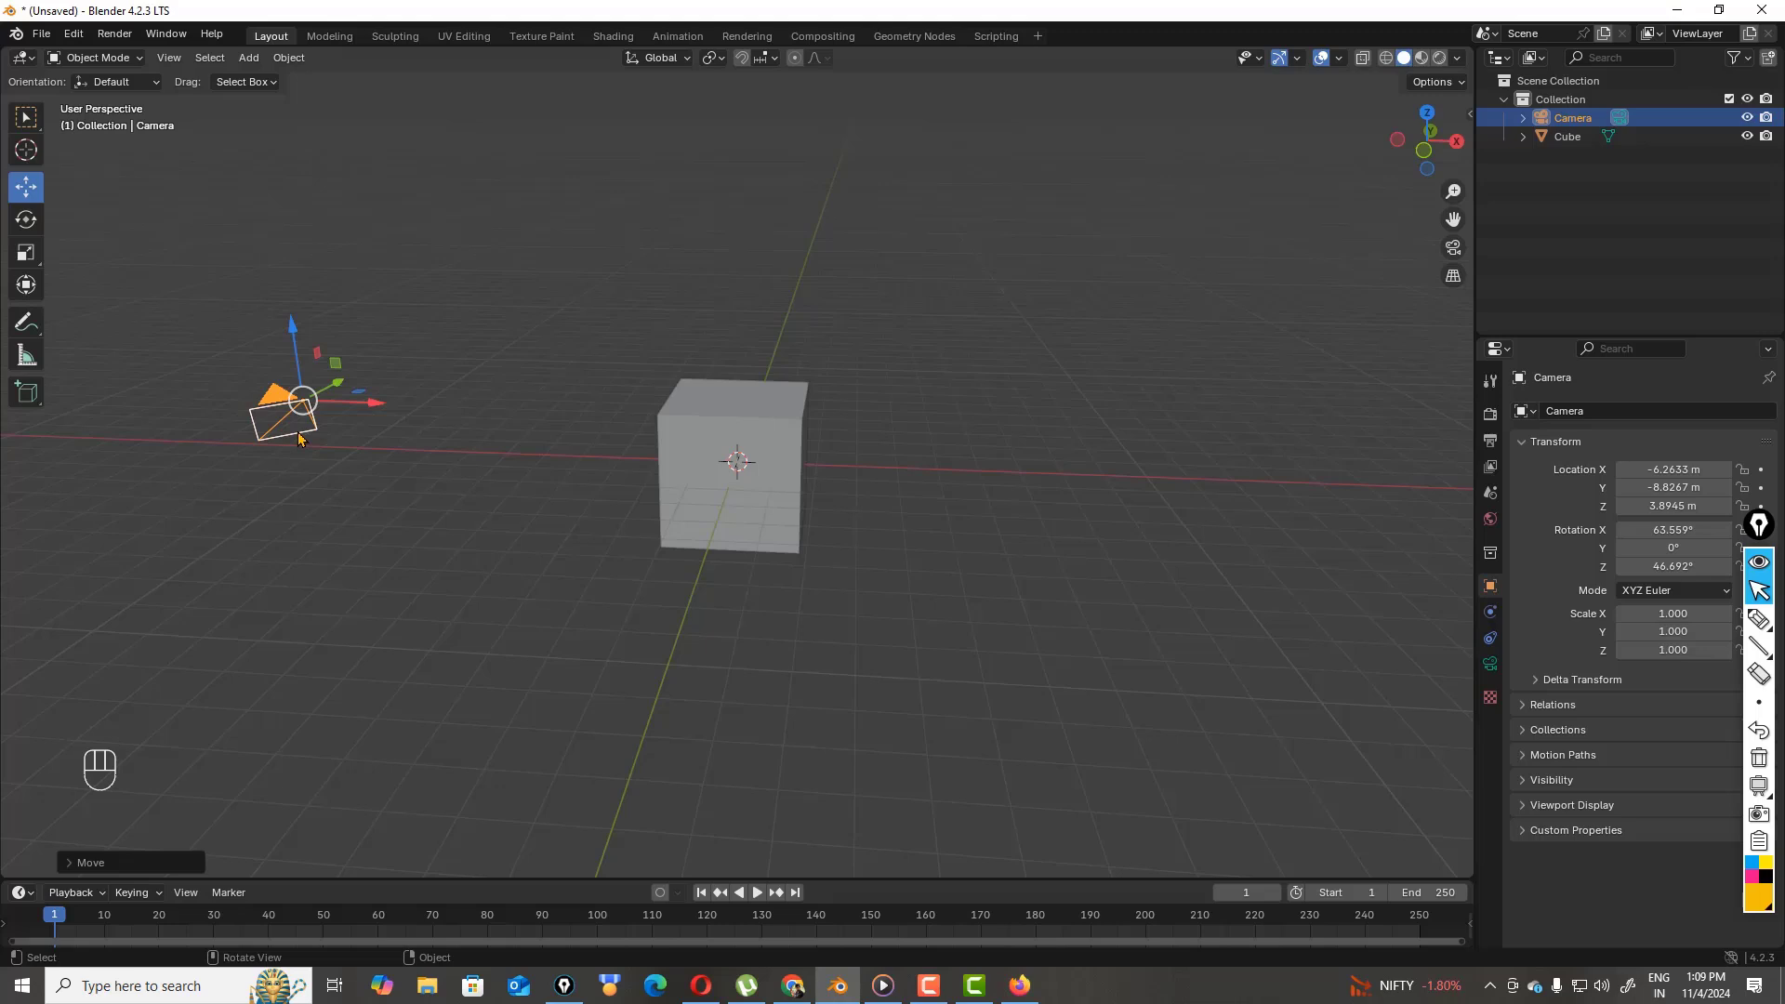
- Show the camera's transform values in the viewport and shift its location to about X -6.25, Y -9.68 m
{"action": "key", "text": "n"}
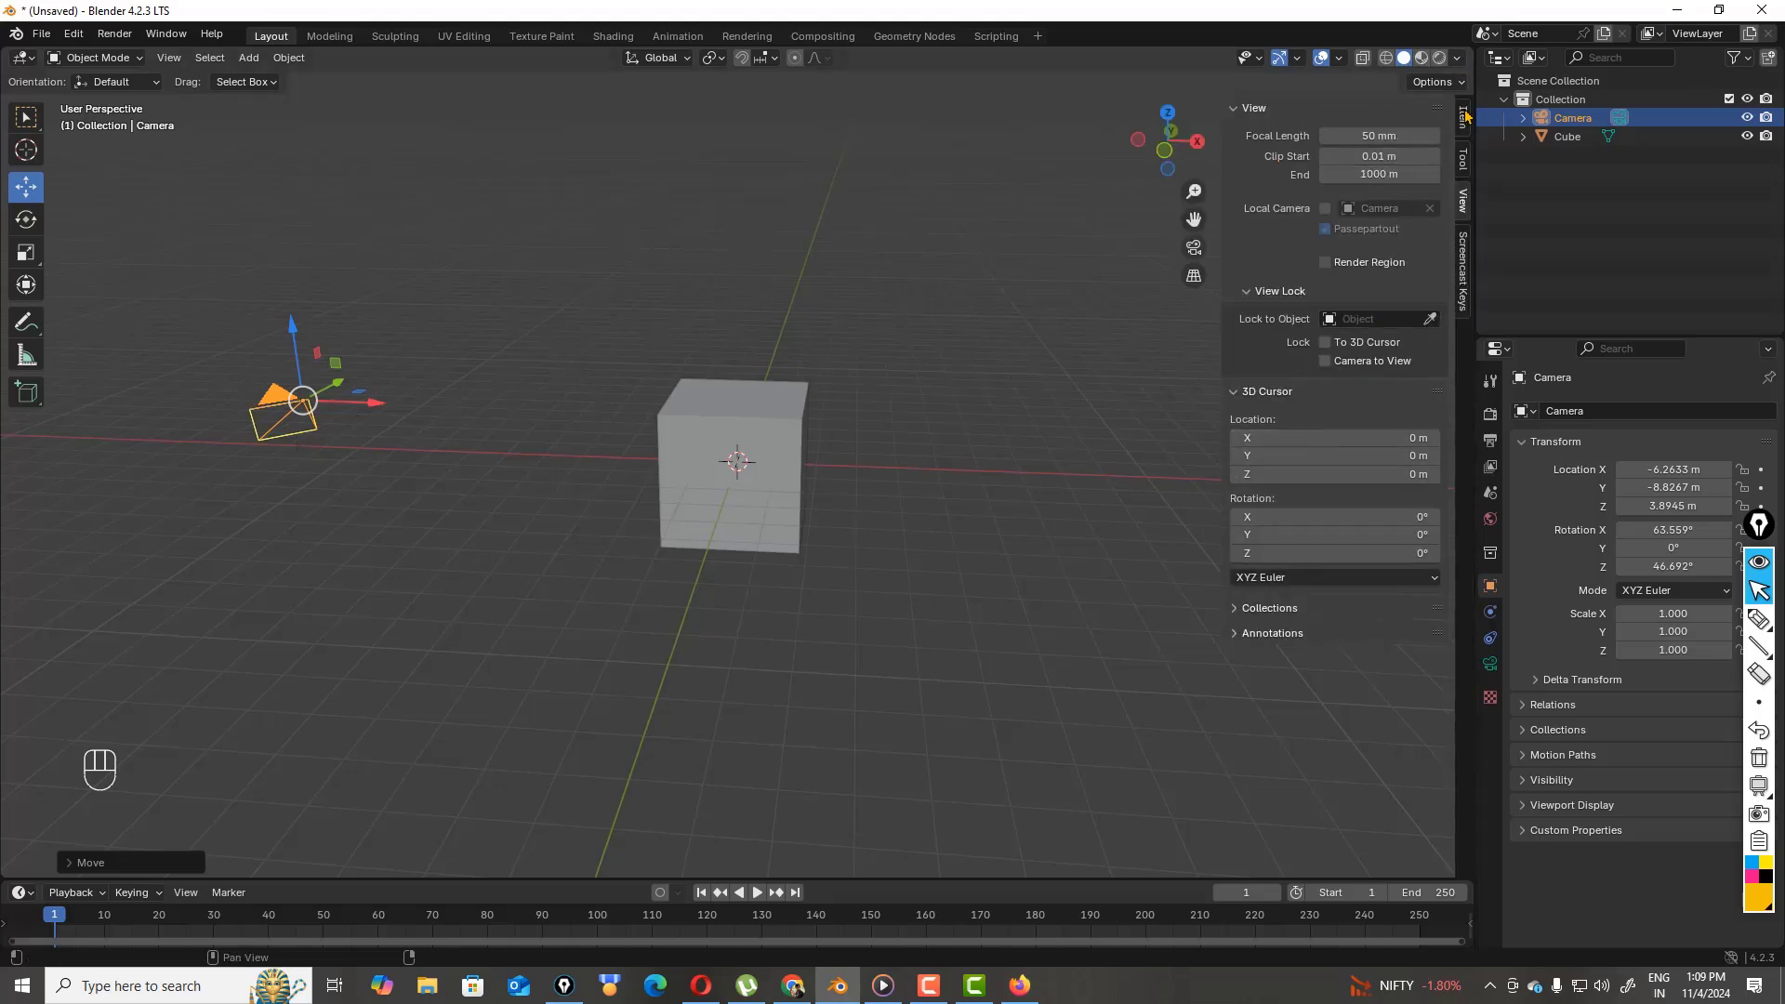
{"action": "left_click", "coordinate": [1465, 117]}
{"action": "left_click_drag", "start_coordinate": [1346, 157], "coordinate": [1270, 174]}
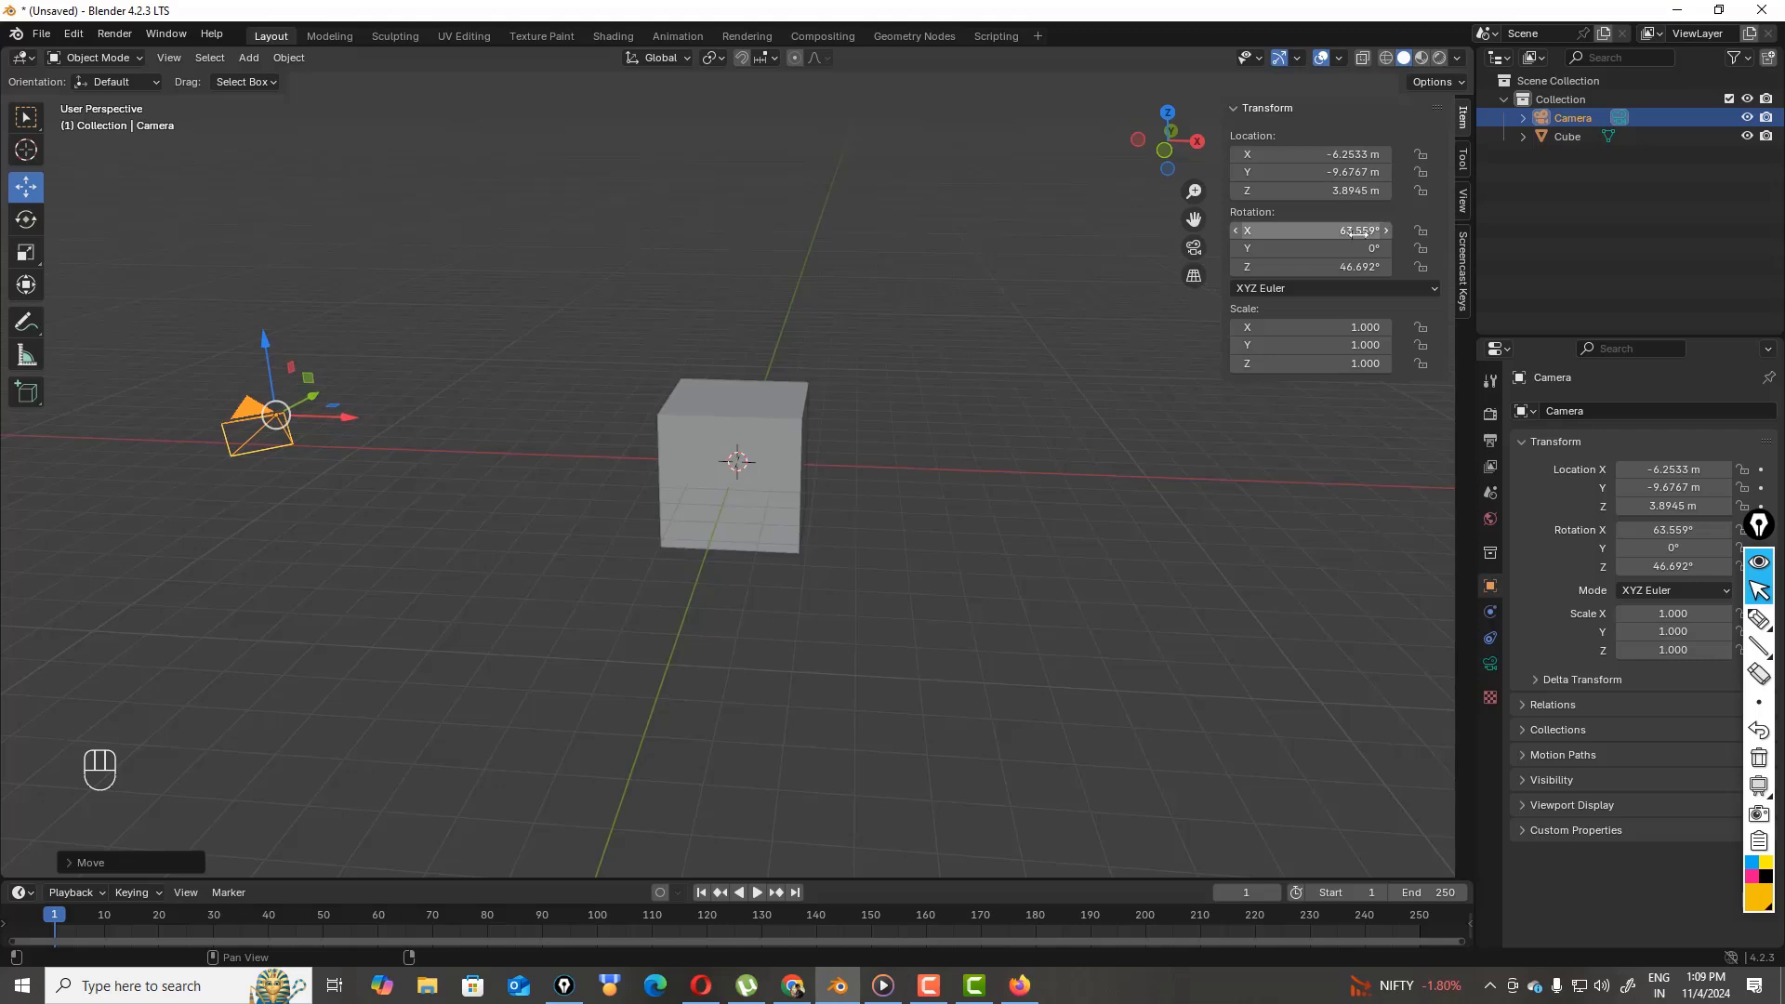
- Set the camera's rotation to 90° on X and 0° on Z
{"action": "left_click", "coordinate": [1359, 231]}
{"action": "key", "text": "BackSpace"}
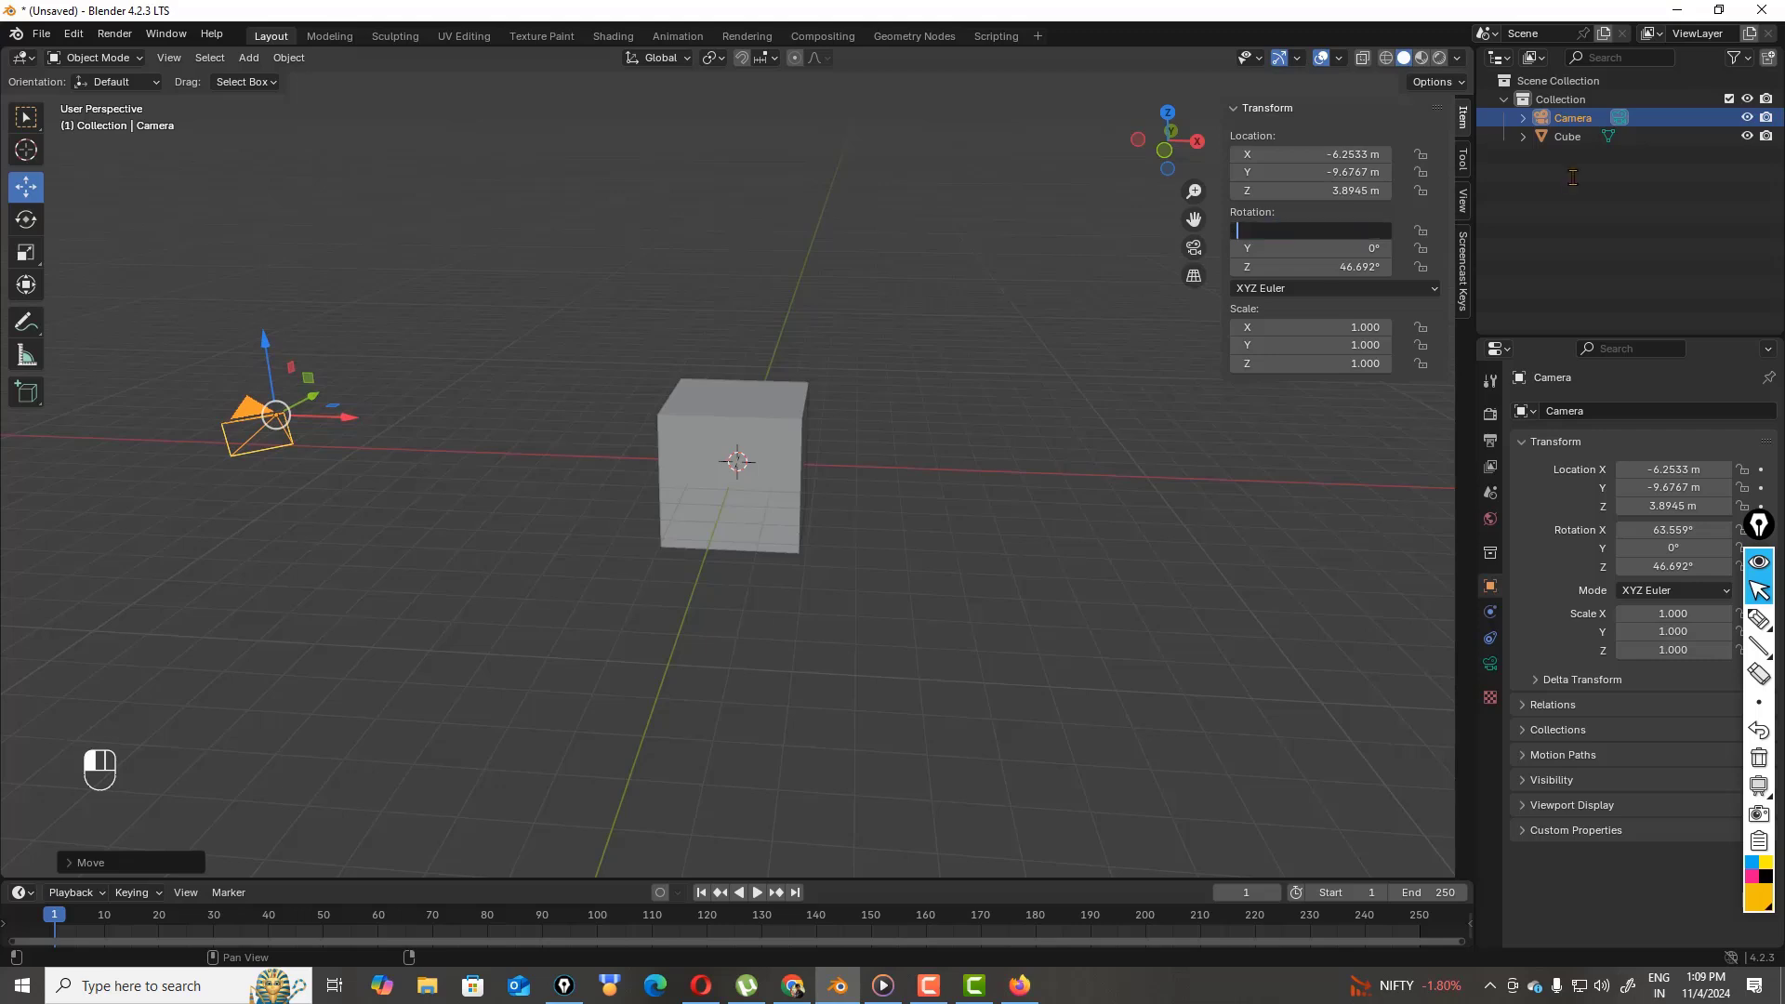
{"action": "type", "text": "90"}
{"action": "key", "text": "Return"}
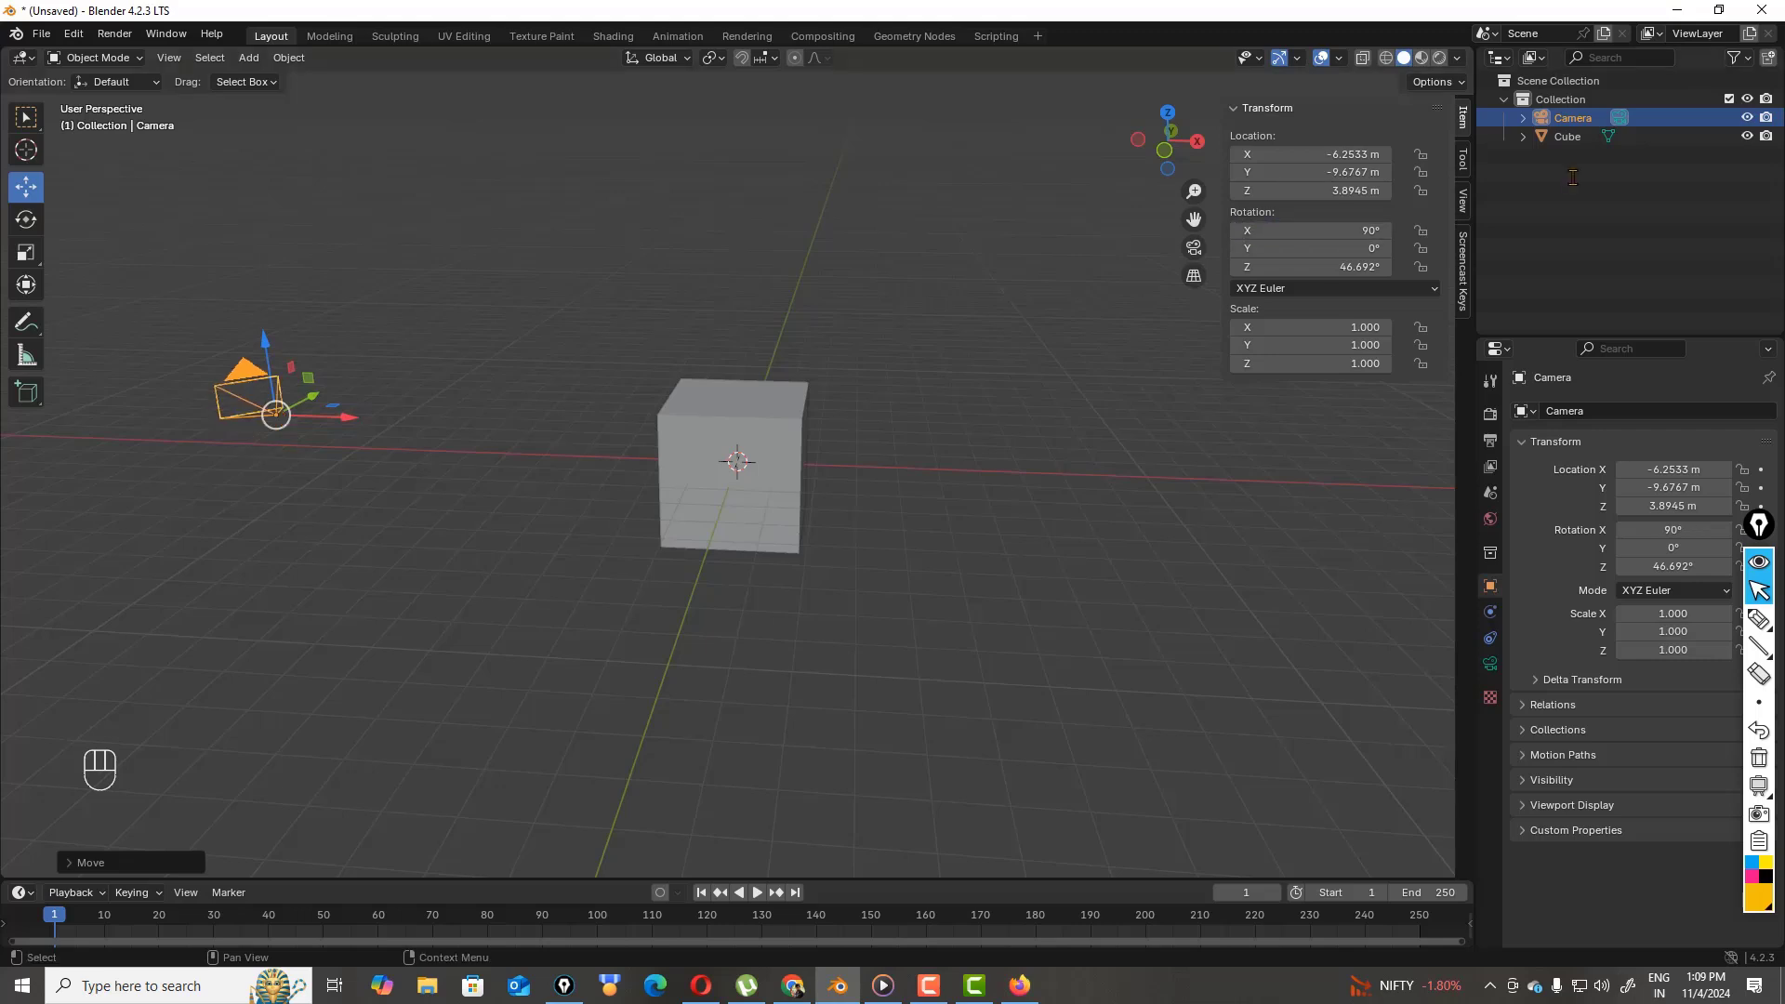
{"action": "left_click", "coordinate": [1357, 270]}
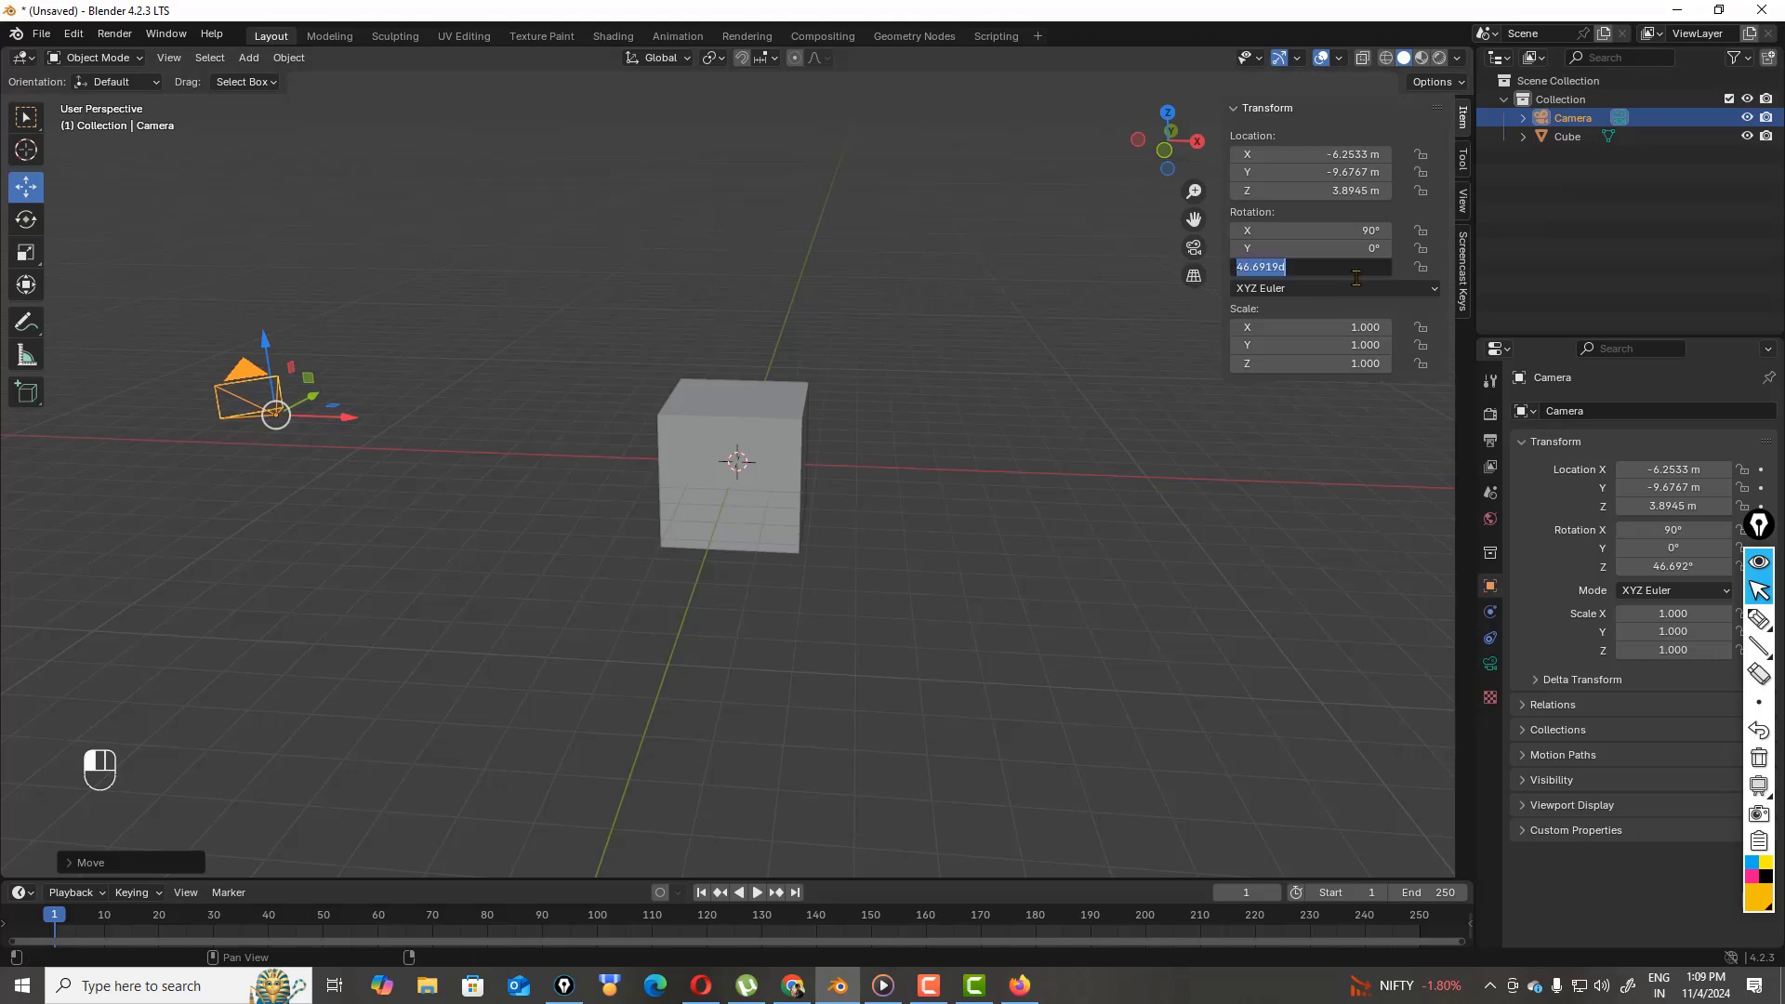
{"action": "key", "text": "BackSpace"}
{"action": "type", "text": "0"}
{"action": "key", "text": "Return"}
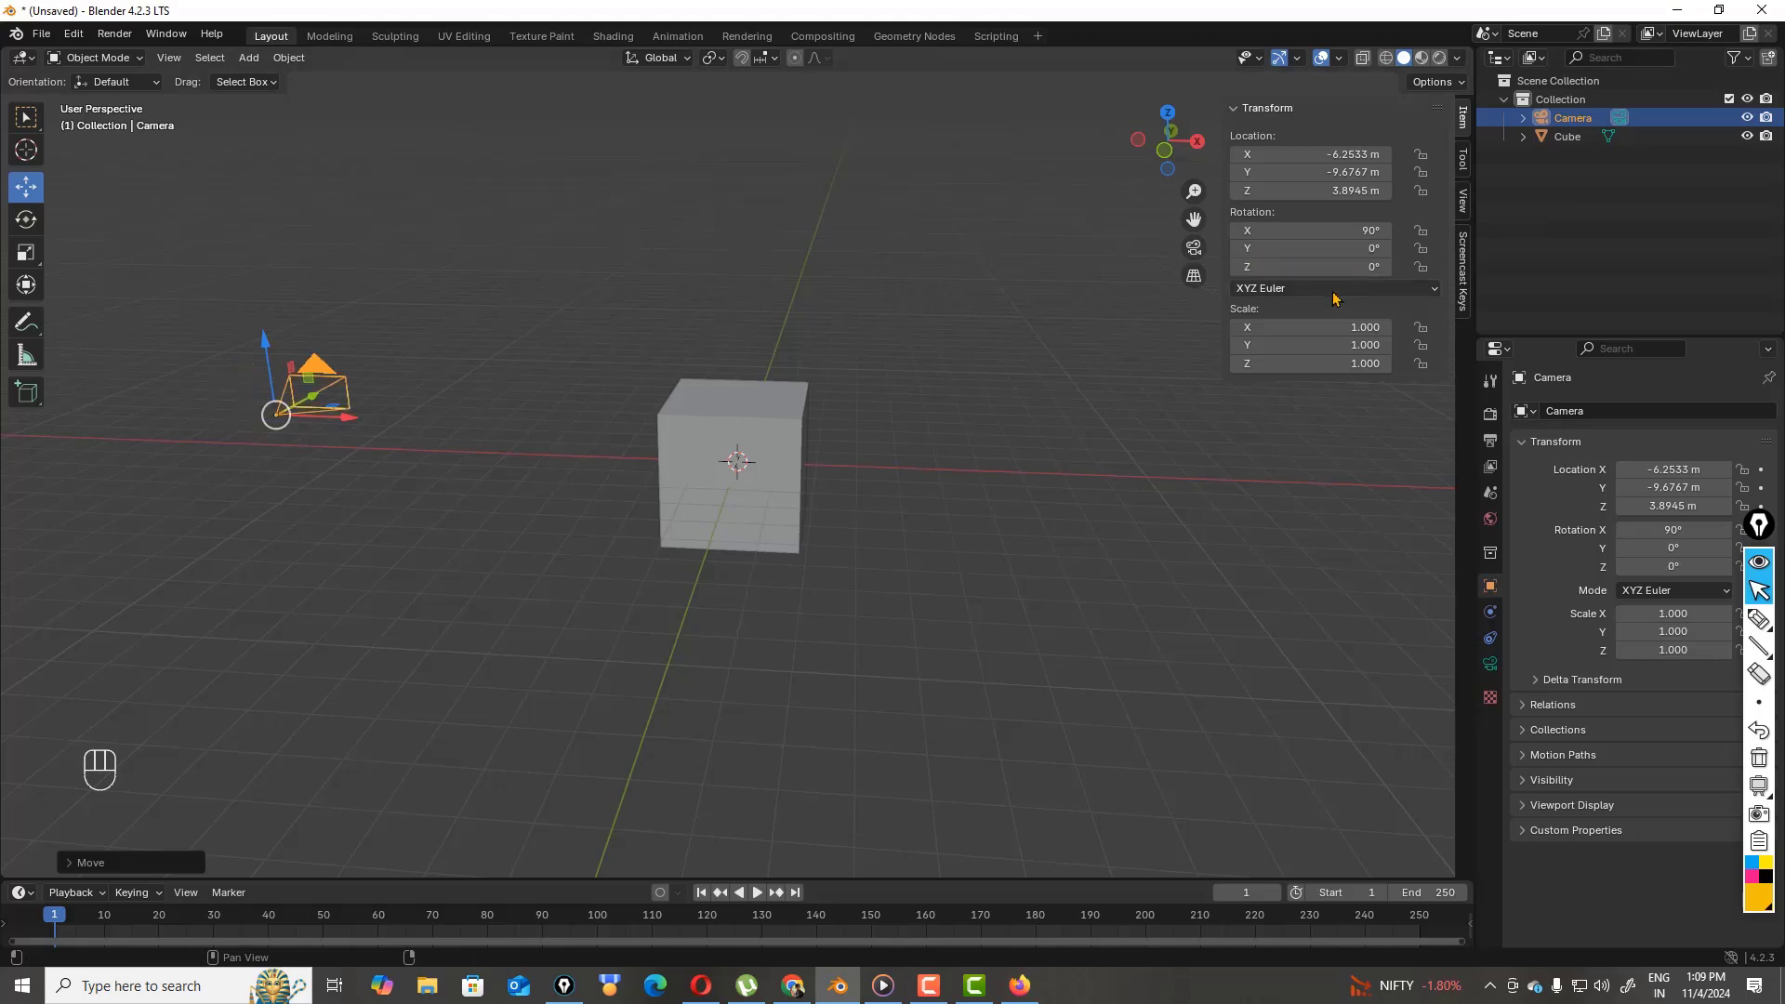
- Lock the camera's rotation on the X, Y and Z axes
{"action": "left_click", "coordinate": [1420, 230]}
{"action": "left_click", "coordinate": [1421, 249]}
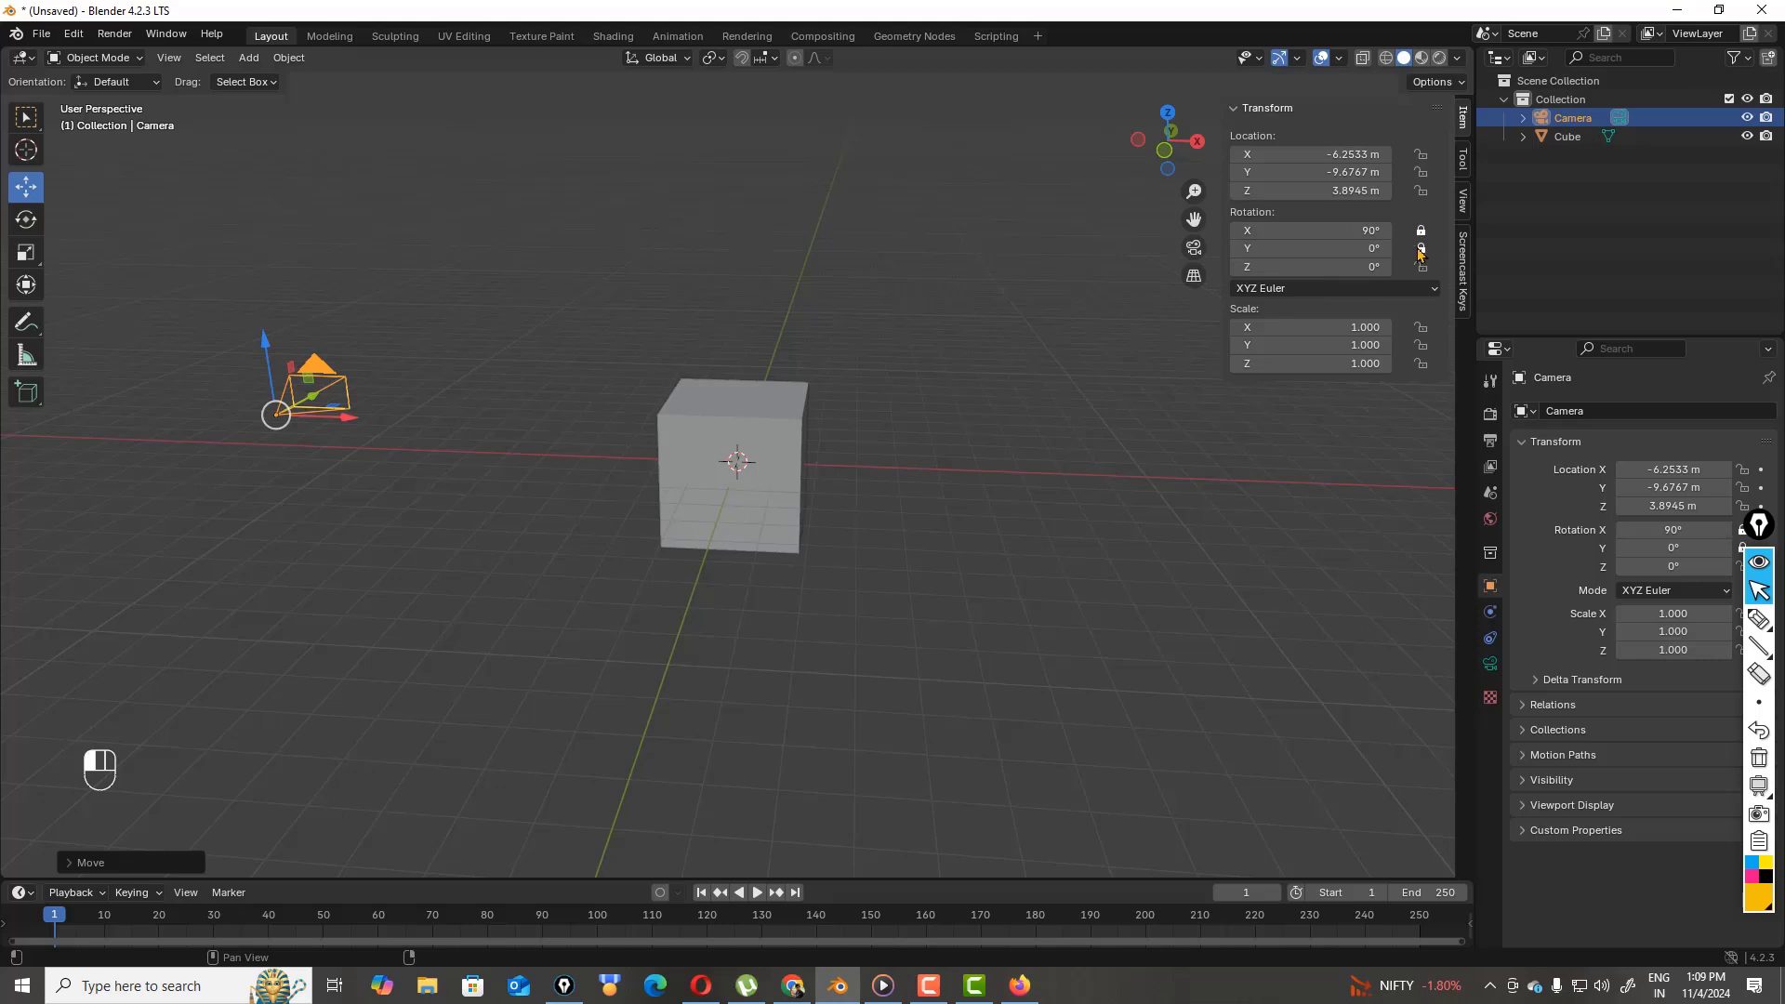
{"action": "left_click", "coordinate": [1421, 267]}
- Position the camera in front of the cube at about X -0.31, Y -7.09, Z -0.08 m, and deselect it
{"action": "left_click_drag", "start_coordinate": [1335, 154], "coordinate": [1191, 191]}
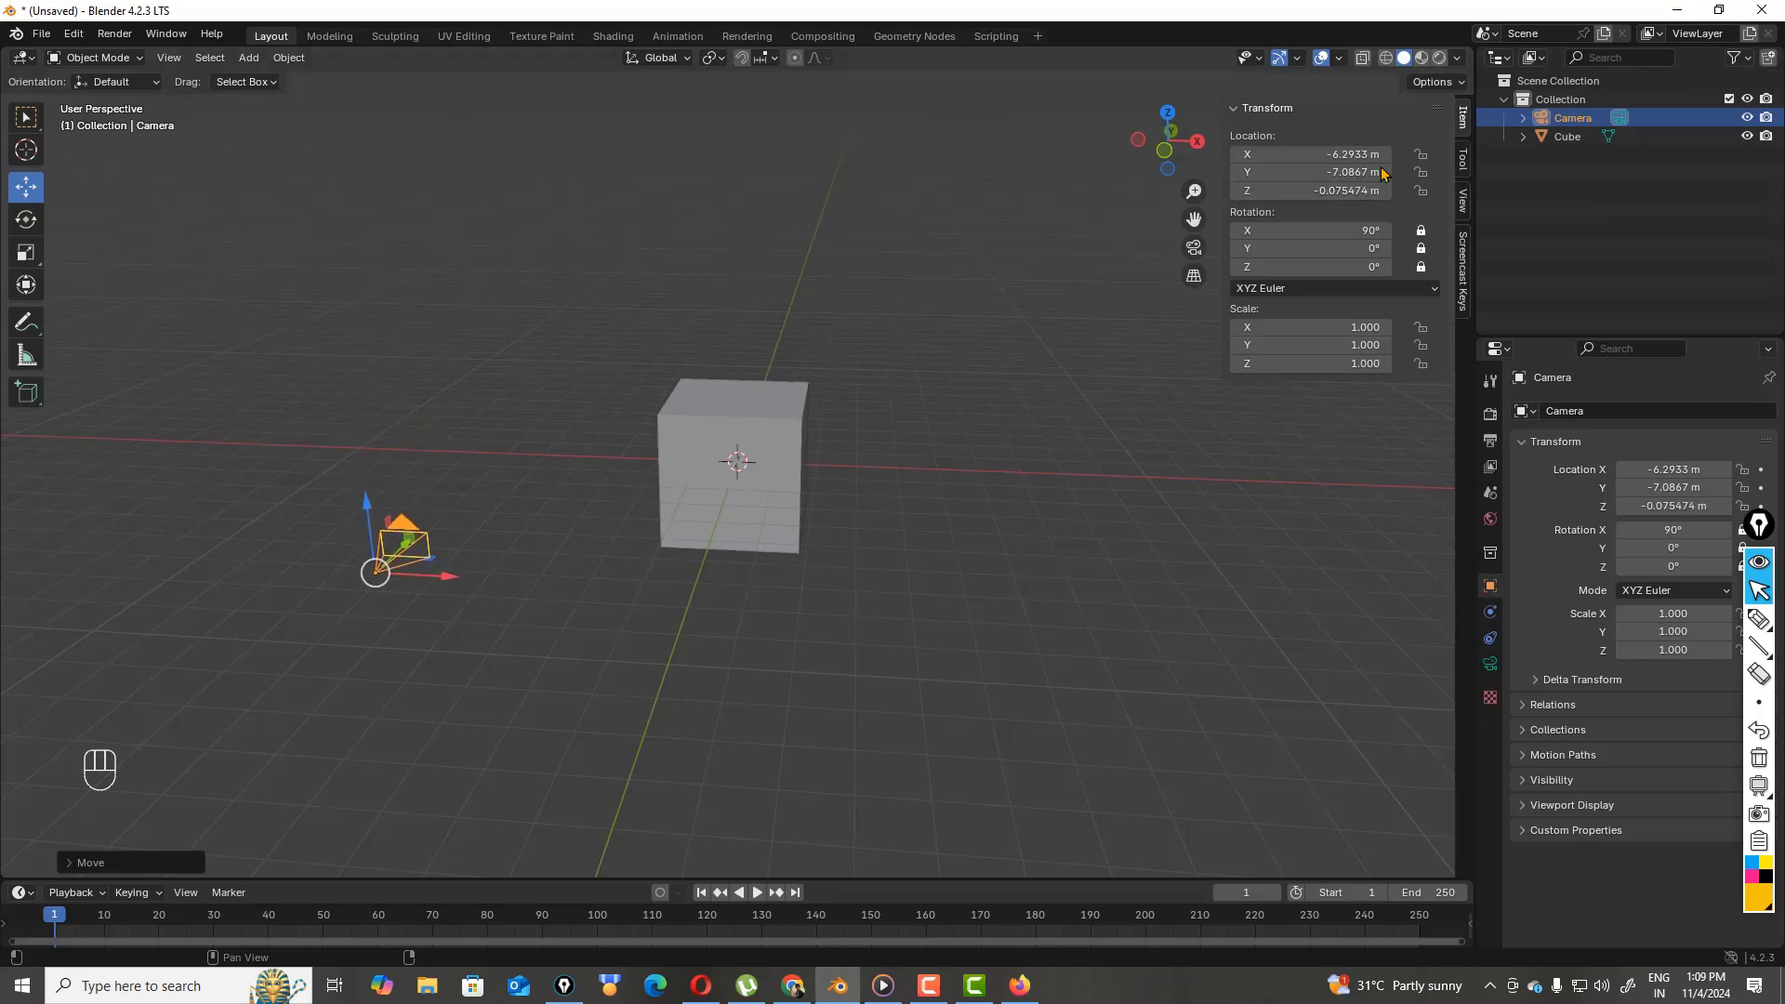
{"action": "left_click_drag", "start_coordinate": [1320, 155], "coordinate": [1362, 155]}
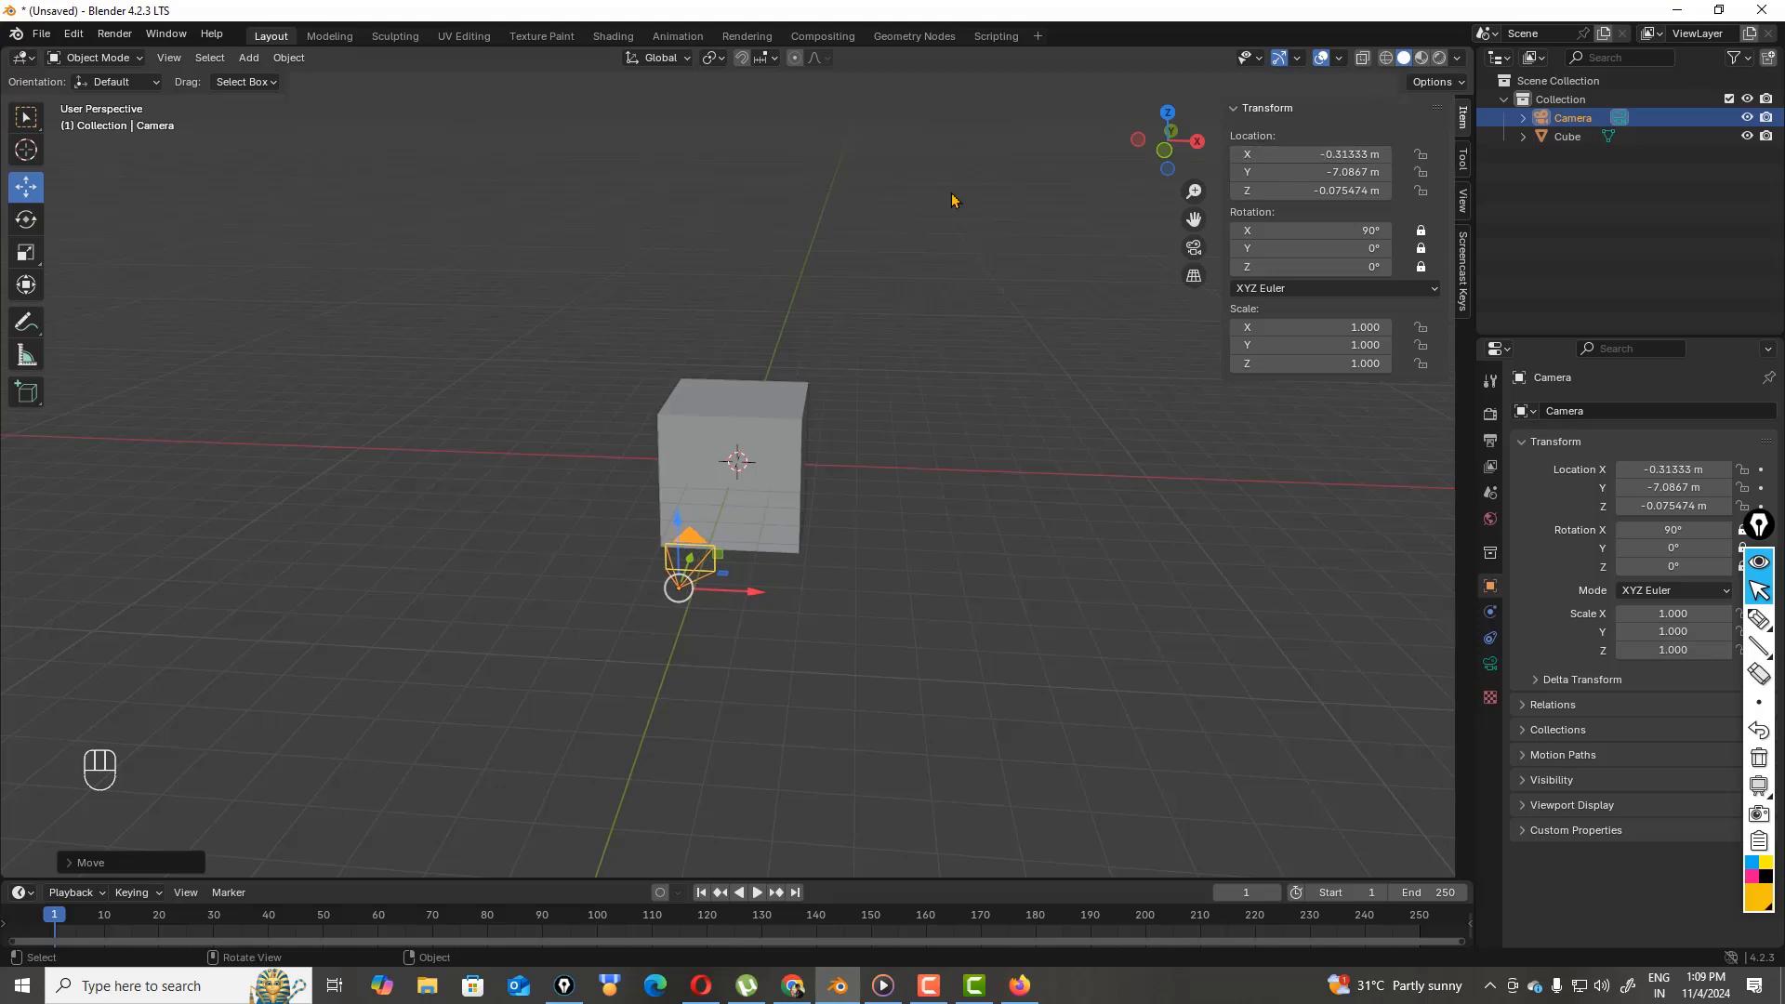
{"action": "left_click", "coordinate": [1060, 207]}
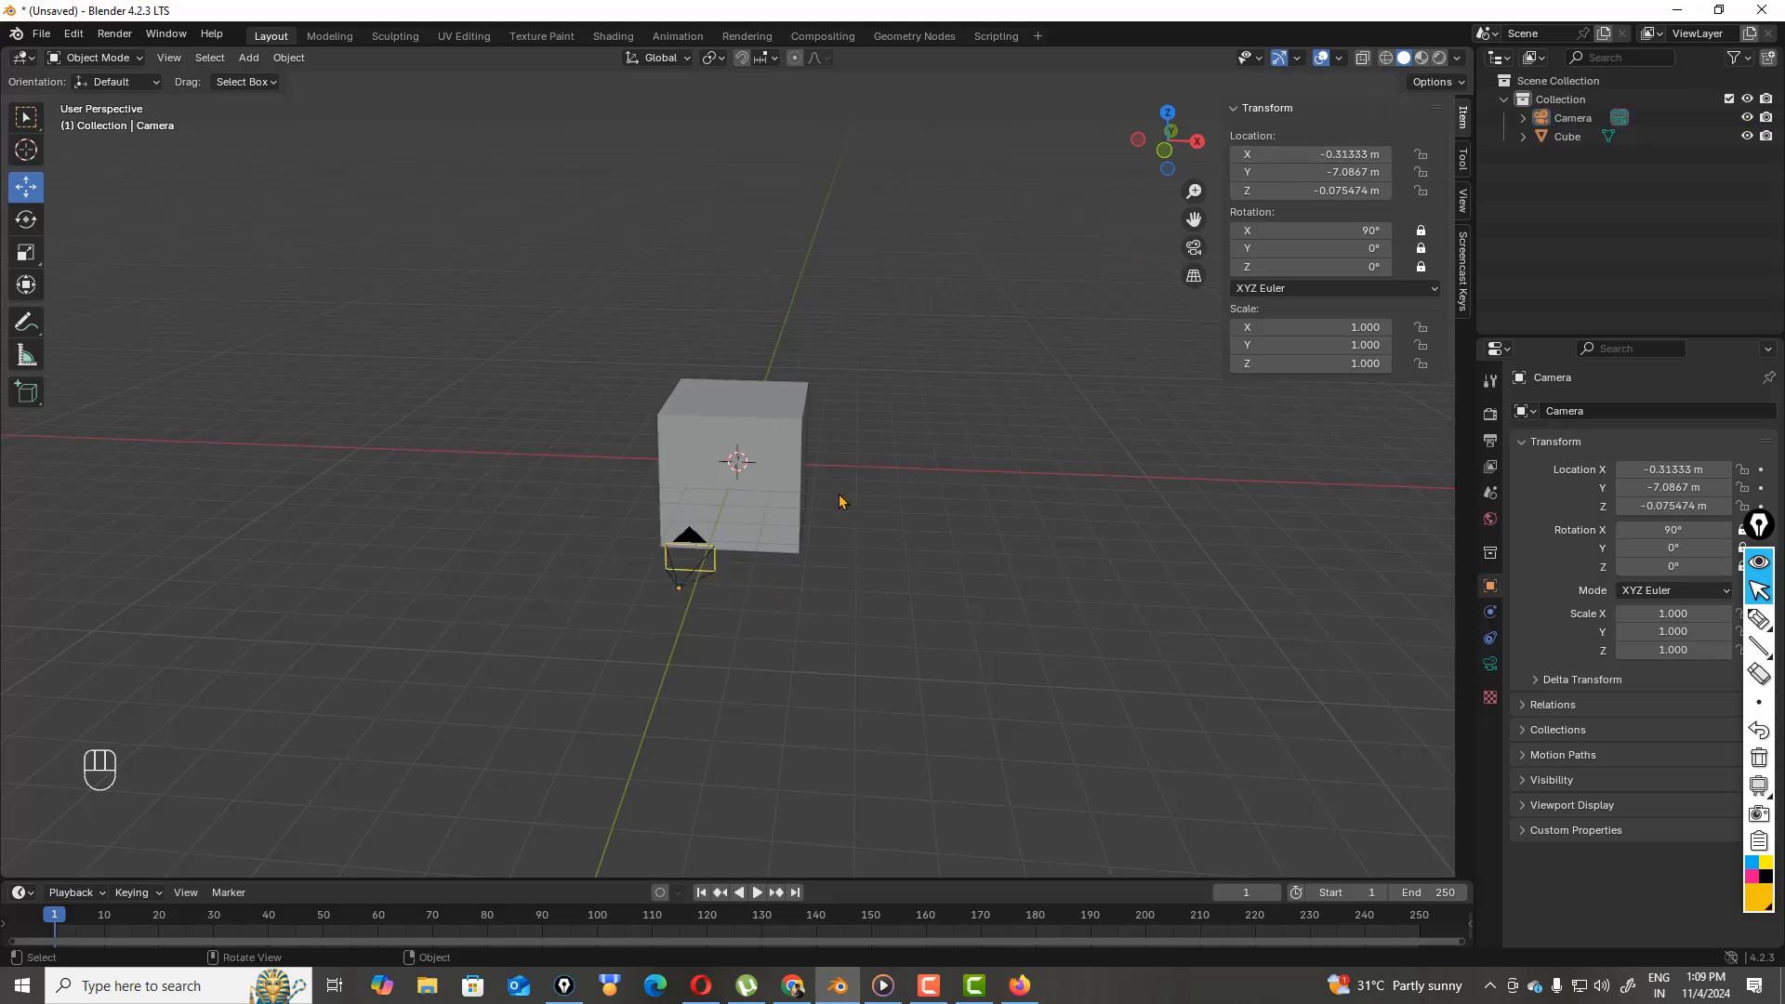
- Select the cube and enter Edit Mode on it
{"action": "left_click", "coordinate": [781, 483]}
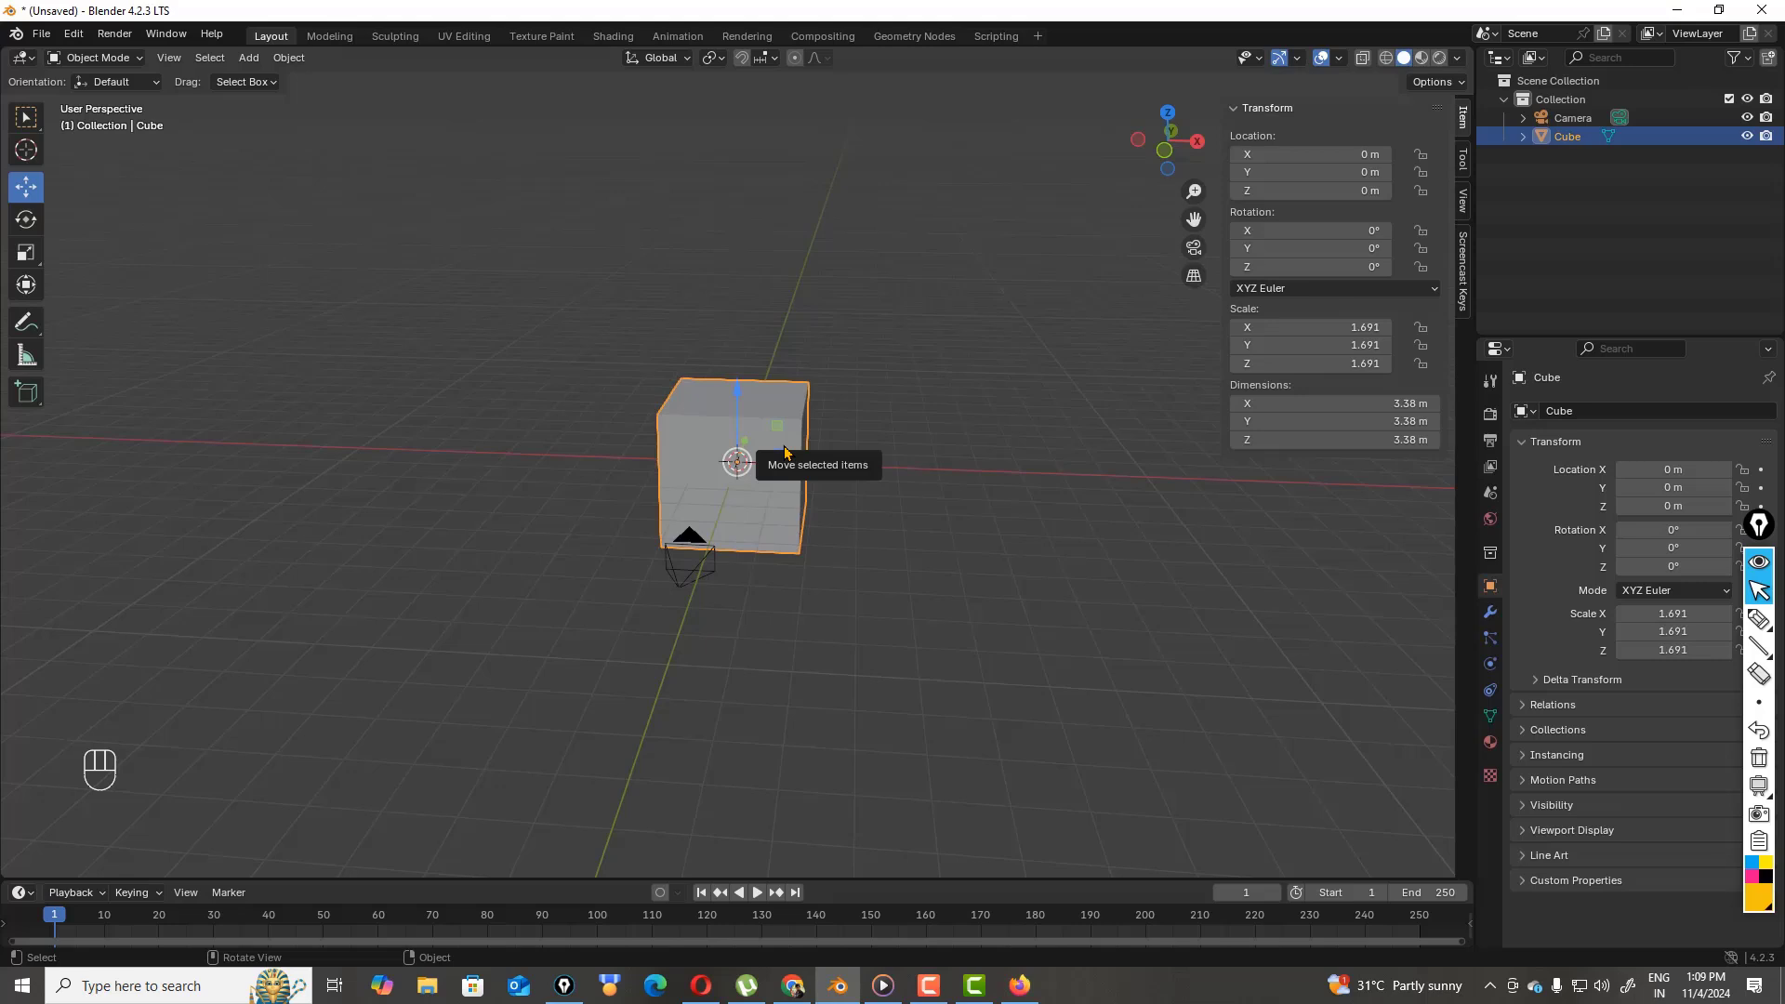
{"action": "left_click", "coordinate": [140, 60]}
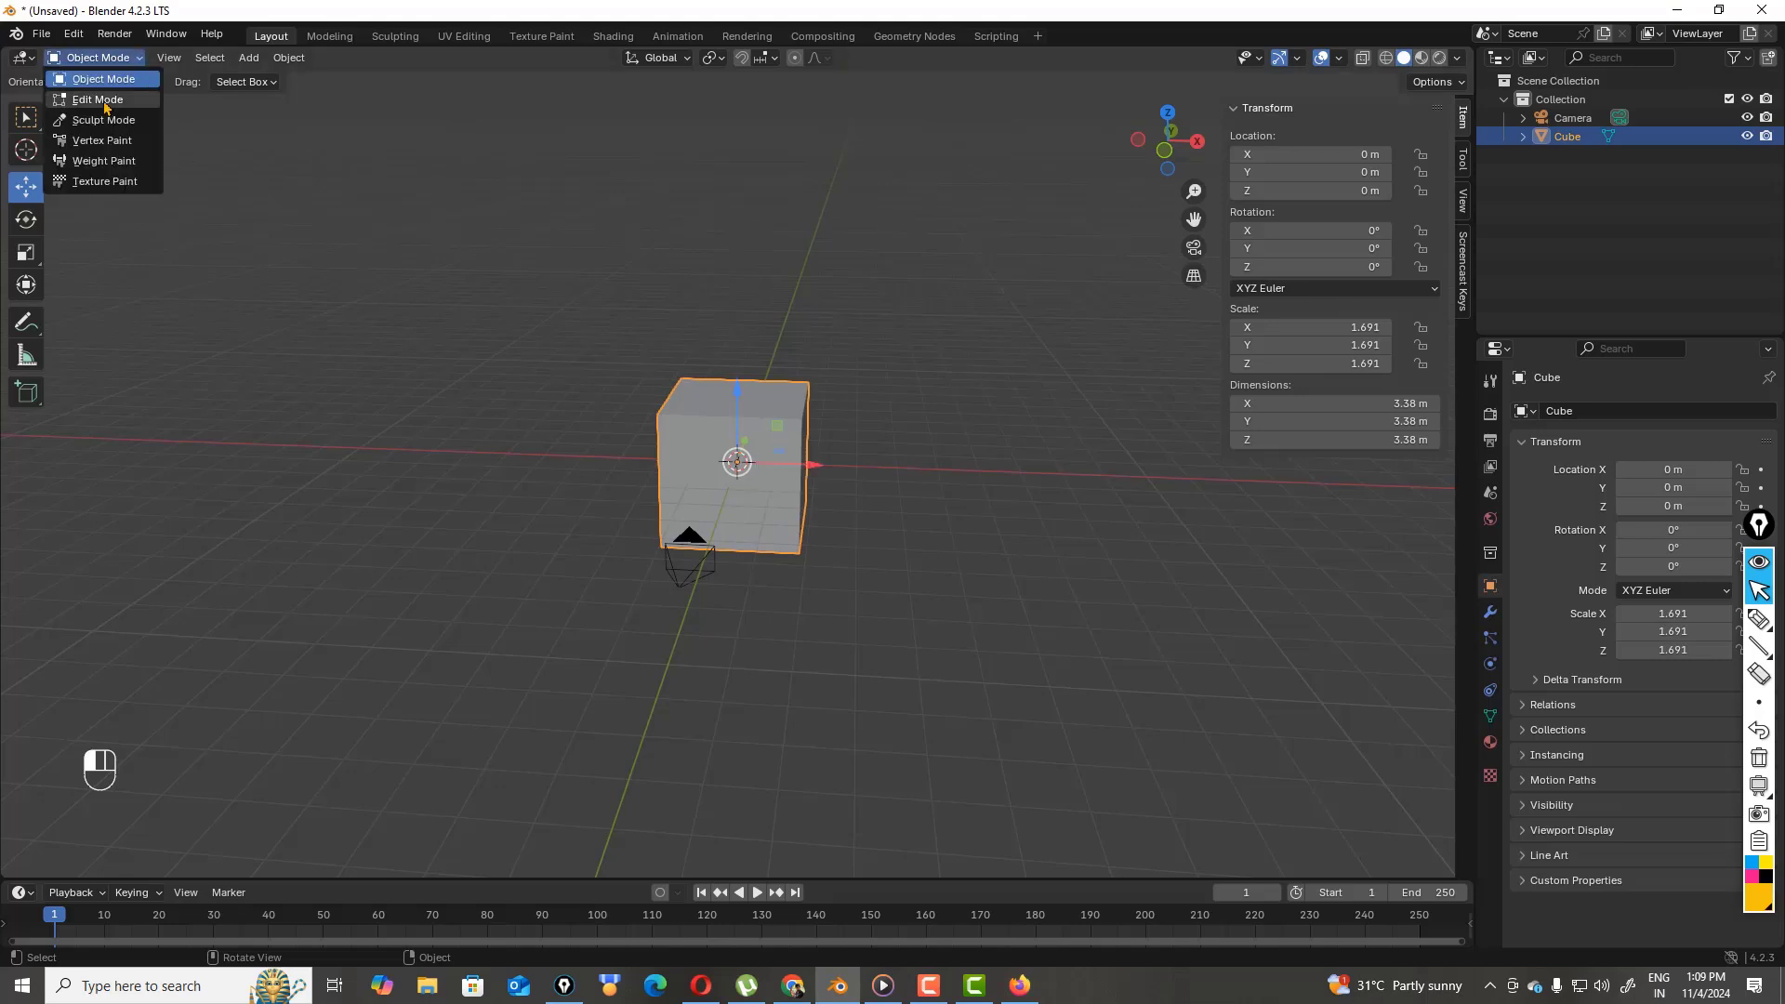
{"action": "left_click", "coordinate": [107, 104]}
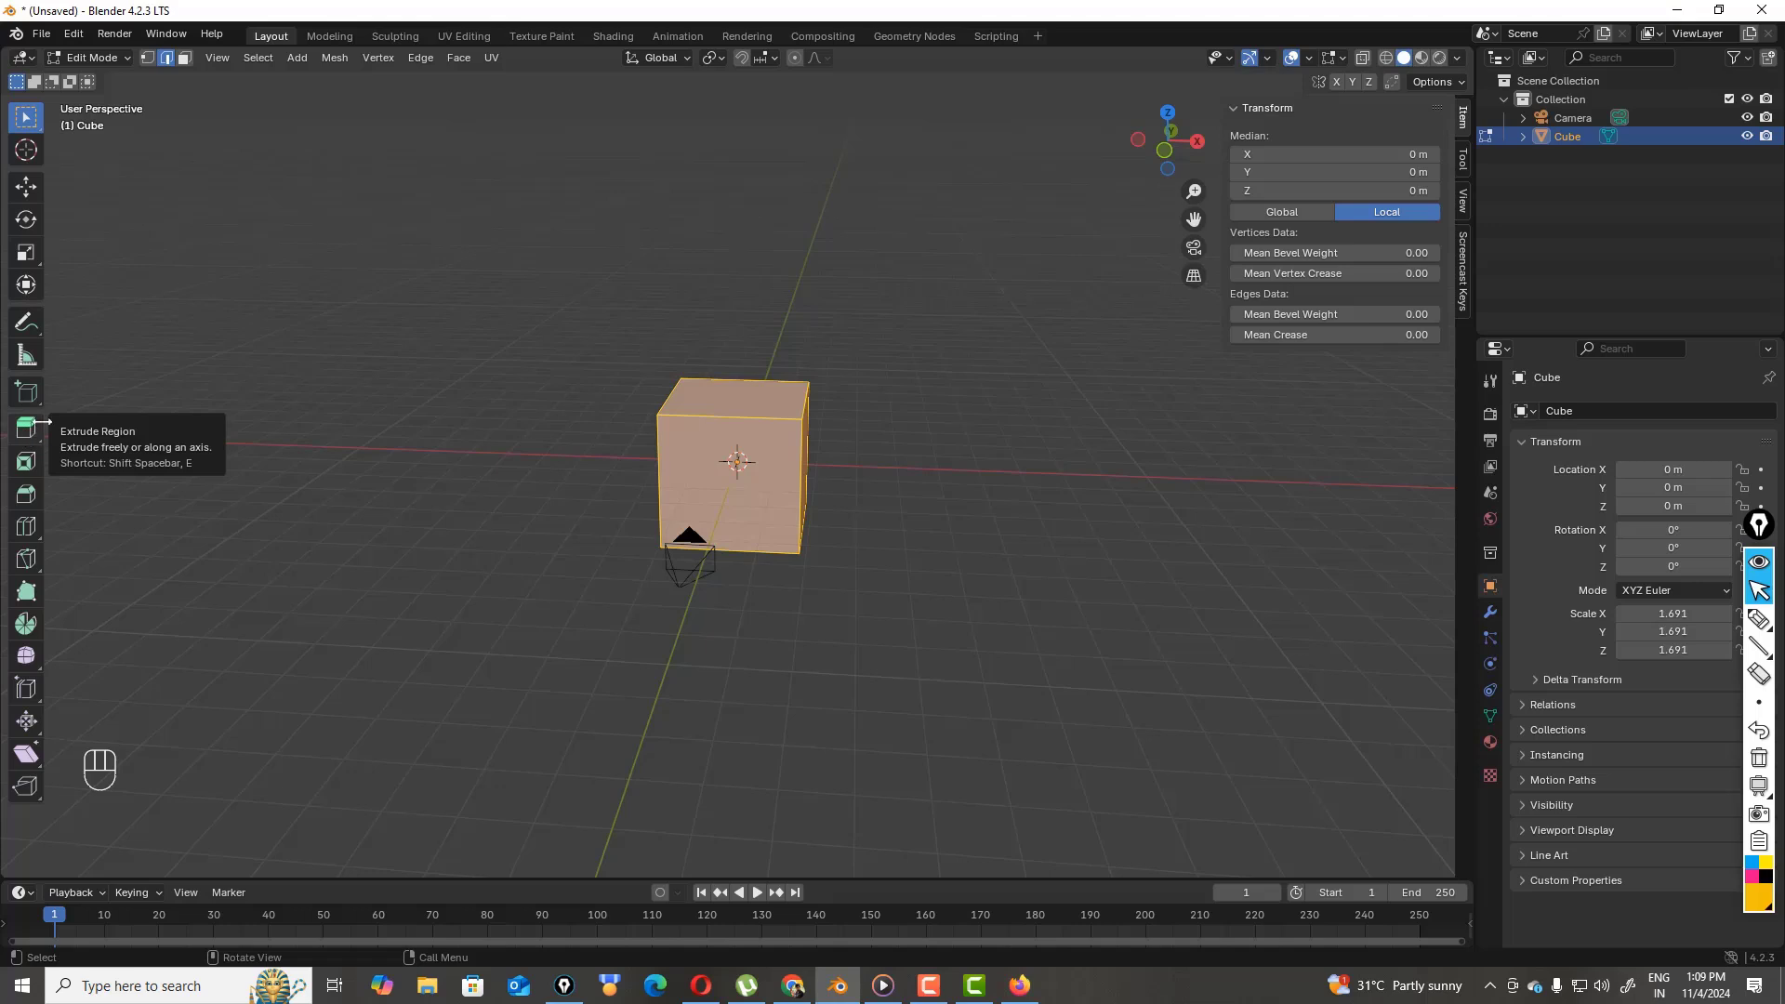
{"action": "left_click", "coordinate": [1764, 628]}
{"action": "mouse_move", "coordinate": [44, 415]}
{"action": "left_mouse_down"}
{"action": "mouse_move", "coordinate": [13, 421]}
{"action": "mouse_move", "coordinate": [11, 447]}
{"action": "mouse_move", "coordinate": [58, 443]}
{"action": "mouse_move", "coordinate": [39, 409]}
{"action": "left_mouse_up"}
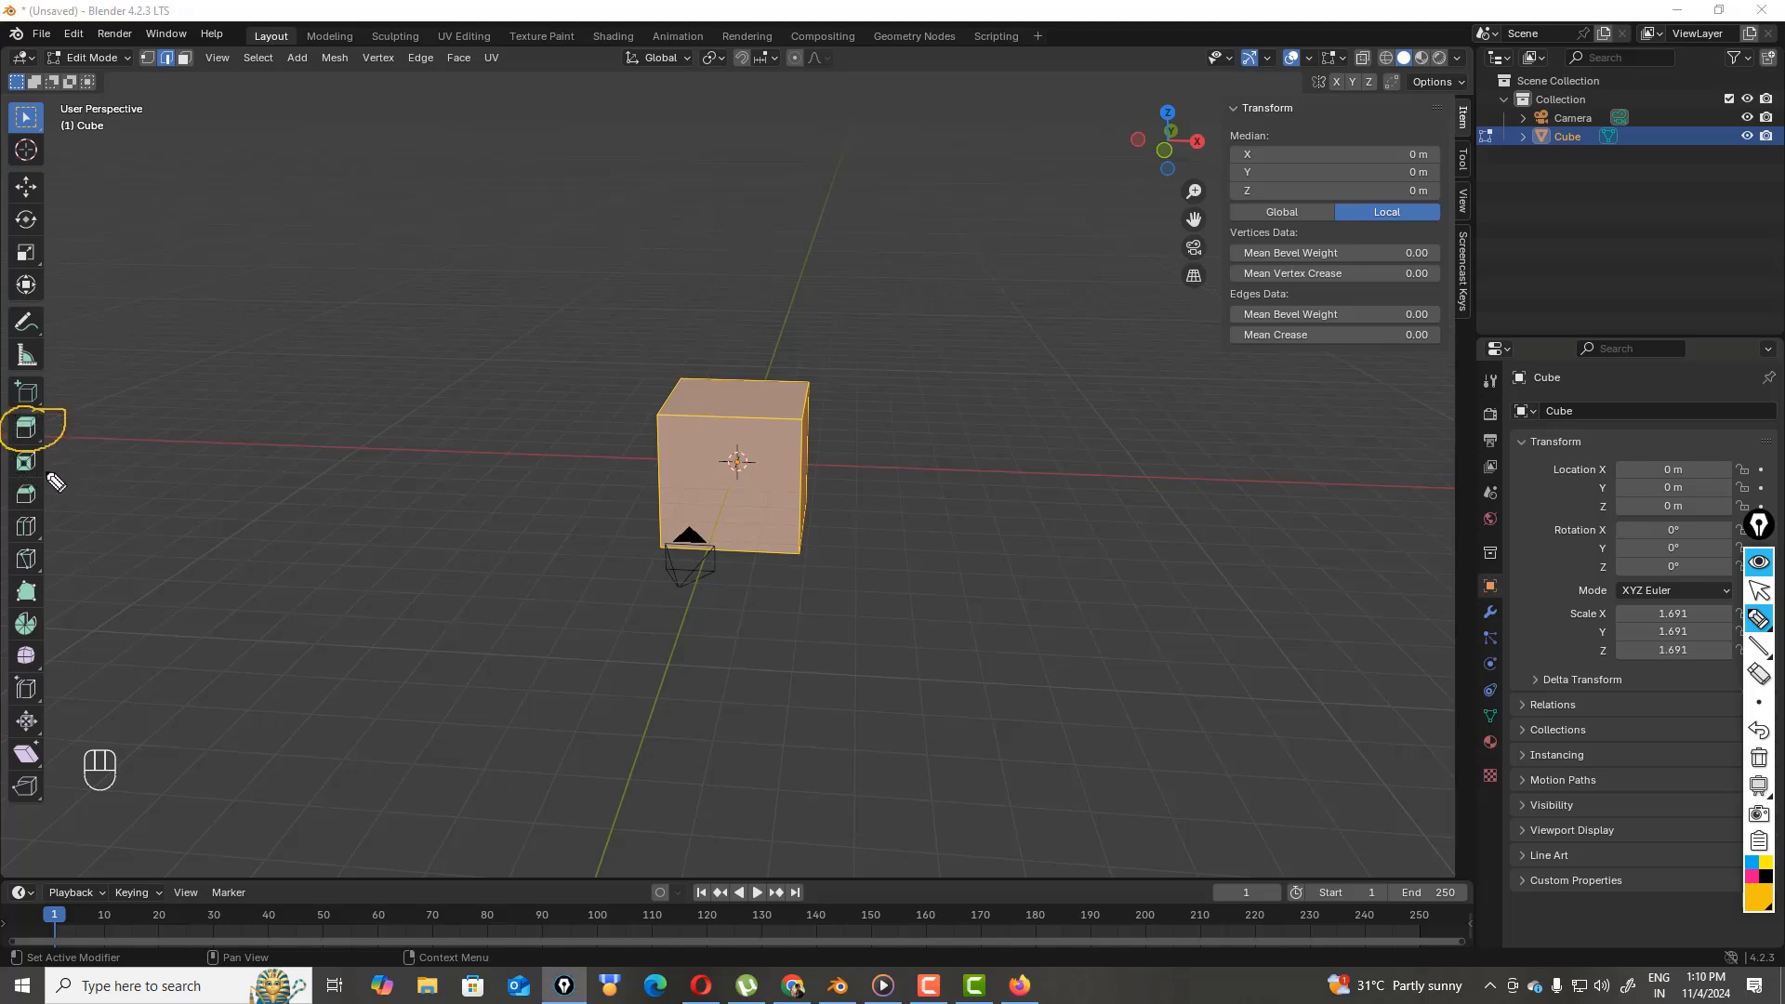
{"action": "mouse_move", "coordinate": [37, 444]}
{"action": "left_mouse_down"}
{"action": "mouse_move", "coordinate": [7, 472]}
{"action": "mouse_move", "coordinate": [61, 461]}
{"action": "mouse_move", "coordinate": [28, 450]}
{"action": "mouse_move", "coordinate": [6, 483]}
{"action": "mouse_move", "coordinate": [44, 510]}
{"action": "mouse_move", "coordinate": [39, 476]}
{"action": "left_mouse_up"}
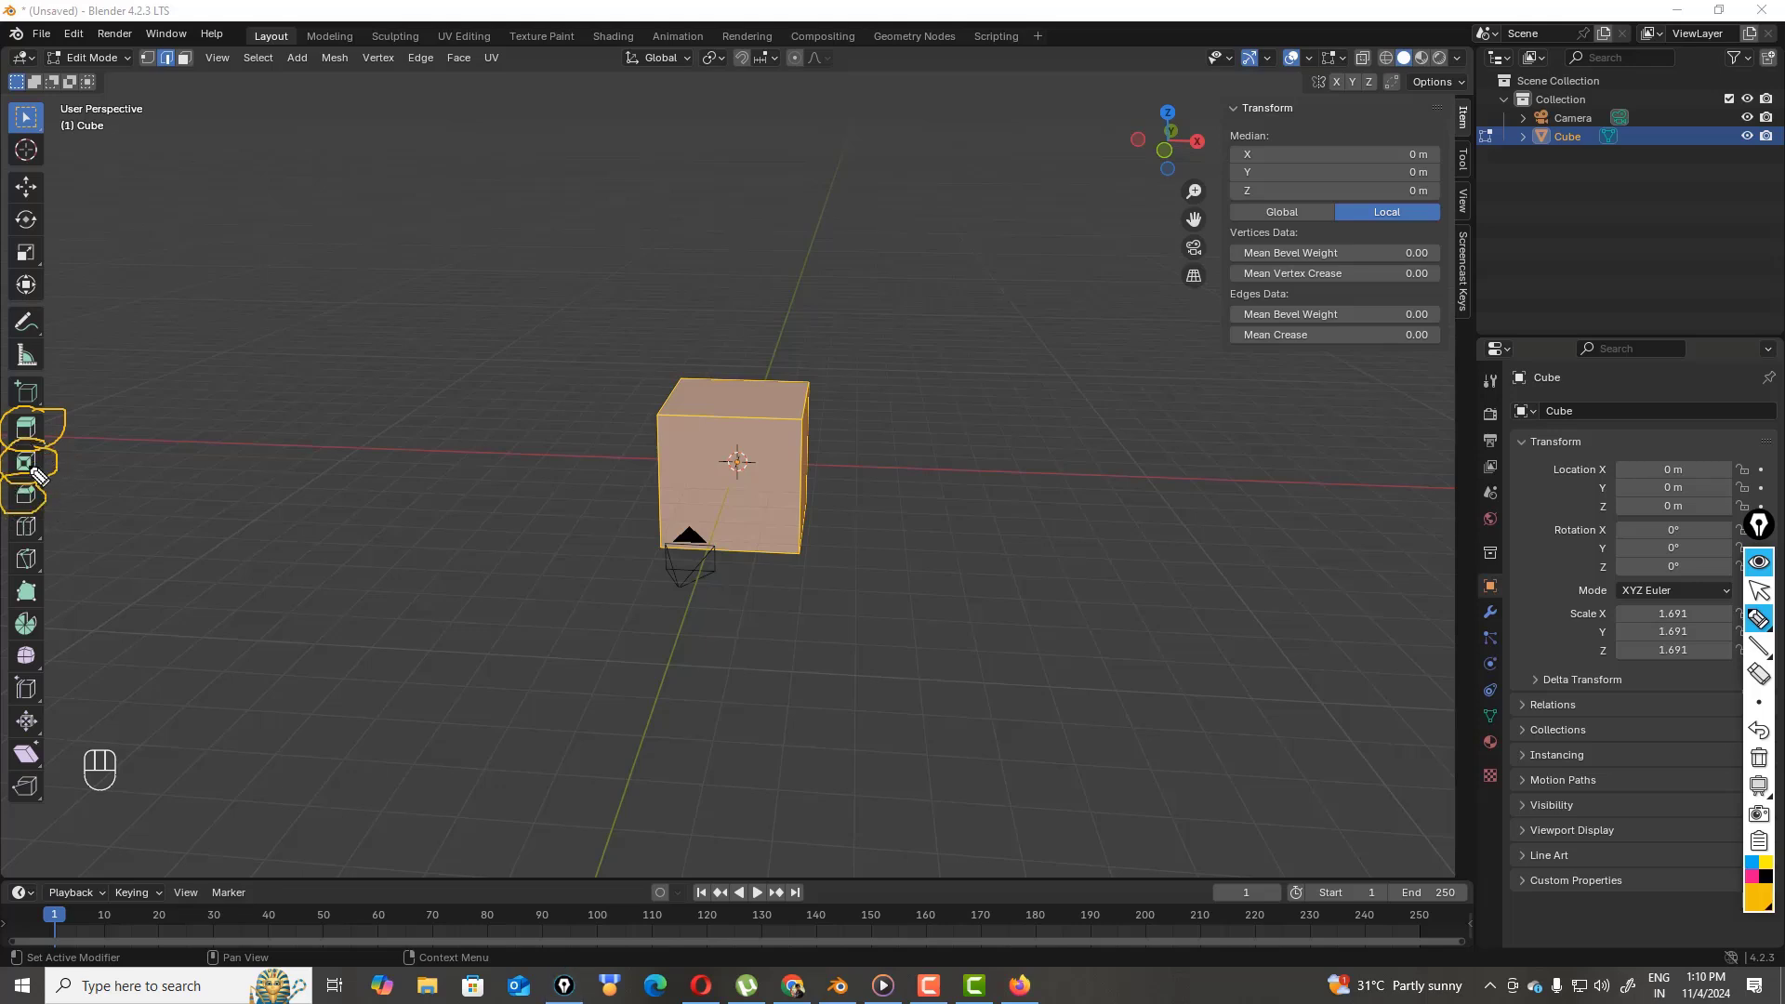
{"action": "left_click_drag", "start_coordinate": [63, 406], "coordinate": [63, 509]}
{"action": "left_click", "coordinate": [1760, 758]}
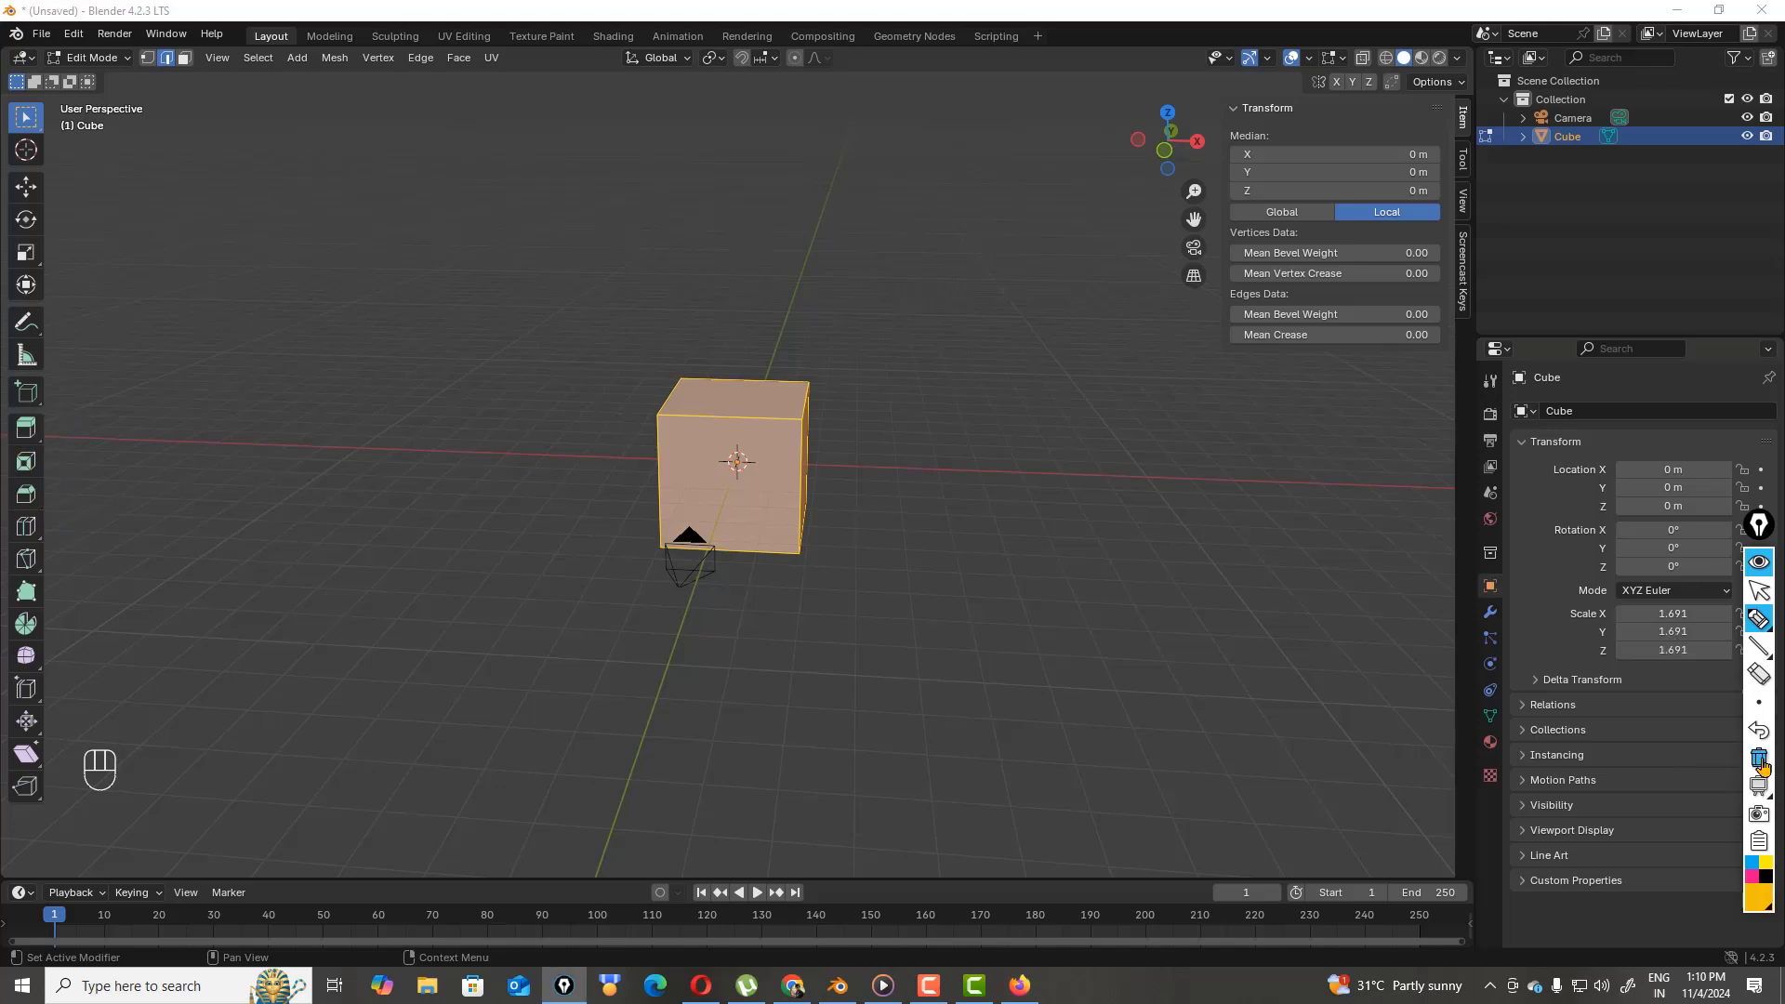
{"action": "left_click", "coordinate": [1760, 591]}
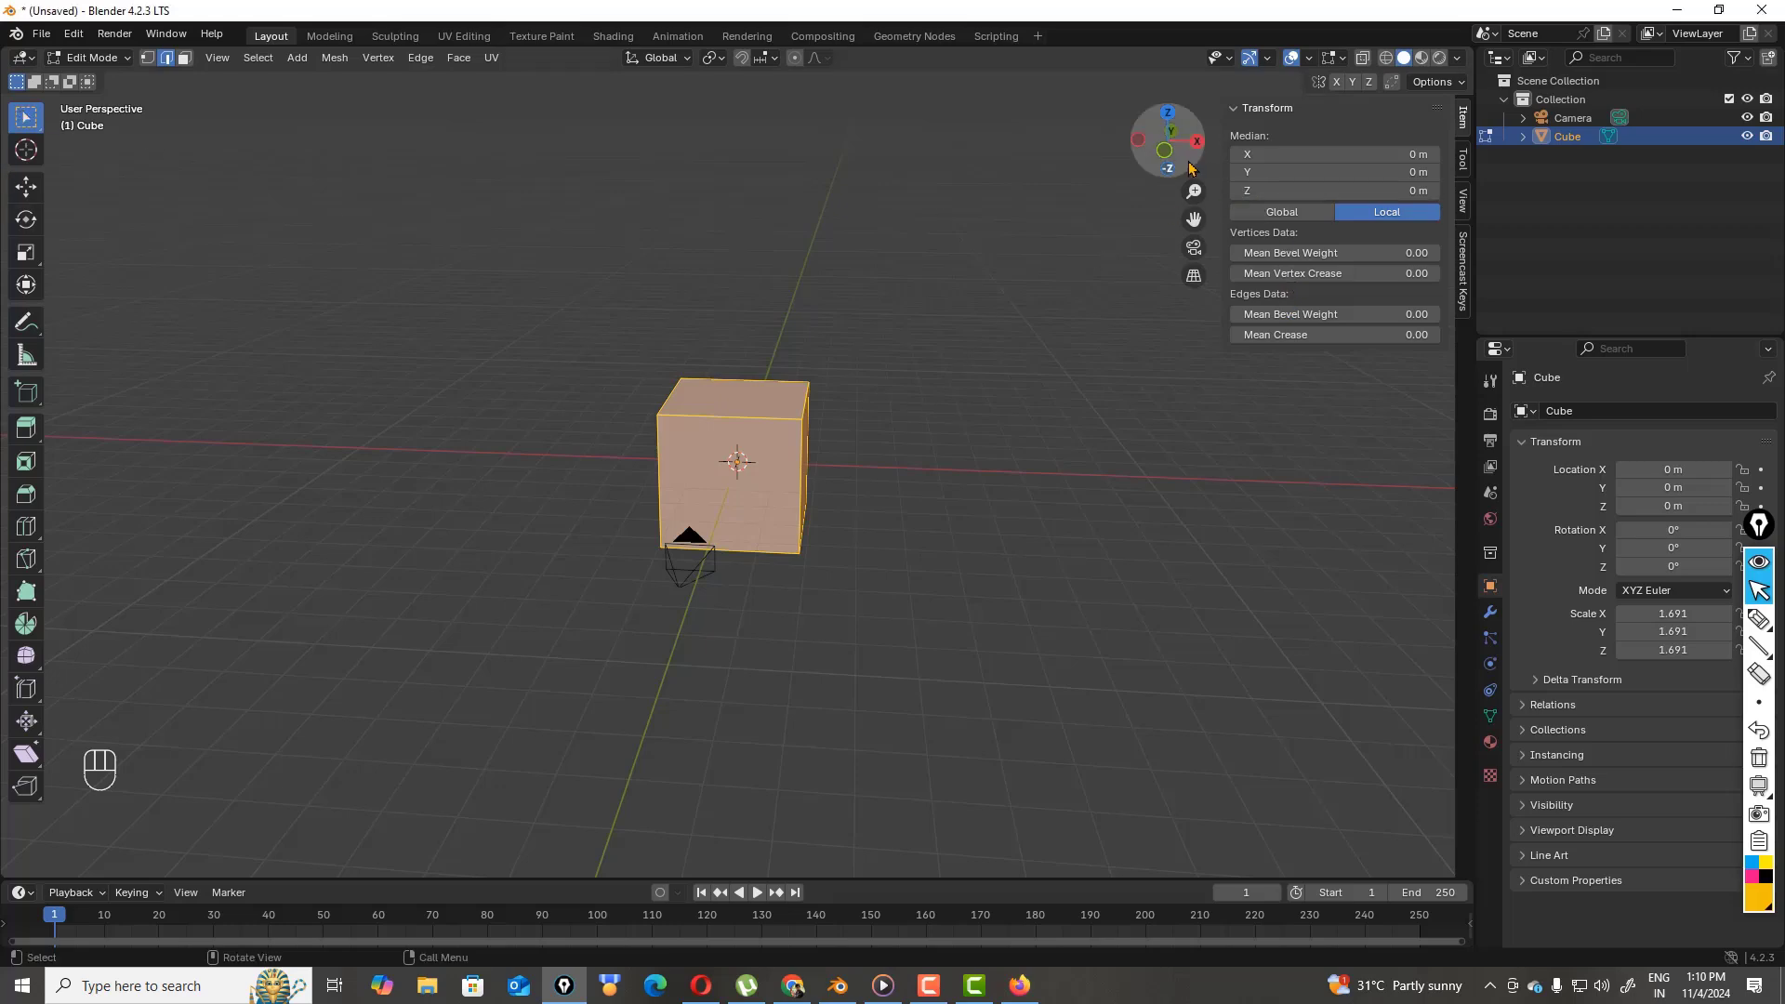
- Switch the cube's mesh selection to face select mode
{"action": "left_click_drag", "start_coordinate": [1168, 140], "coordinate": [116, 196]}
{"action": "left_click_drag", "start_coordinate": [1168, 140], "coordinate": [1121, 146]}
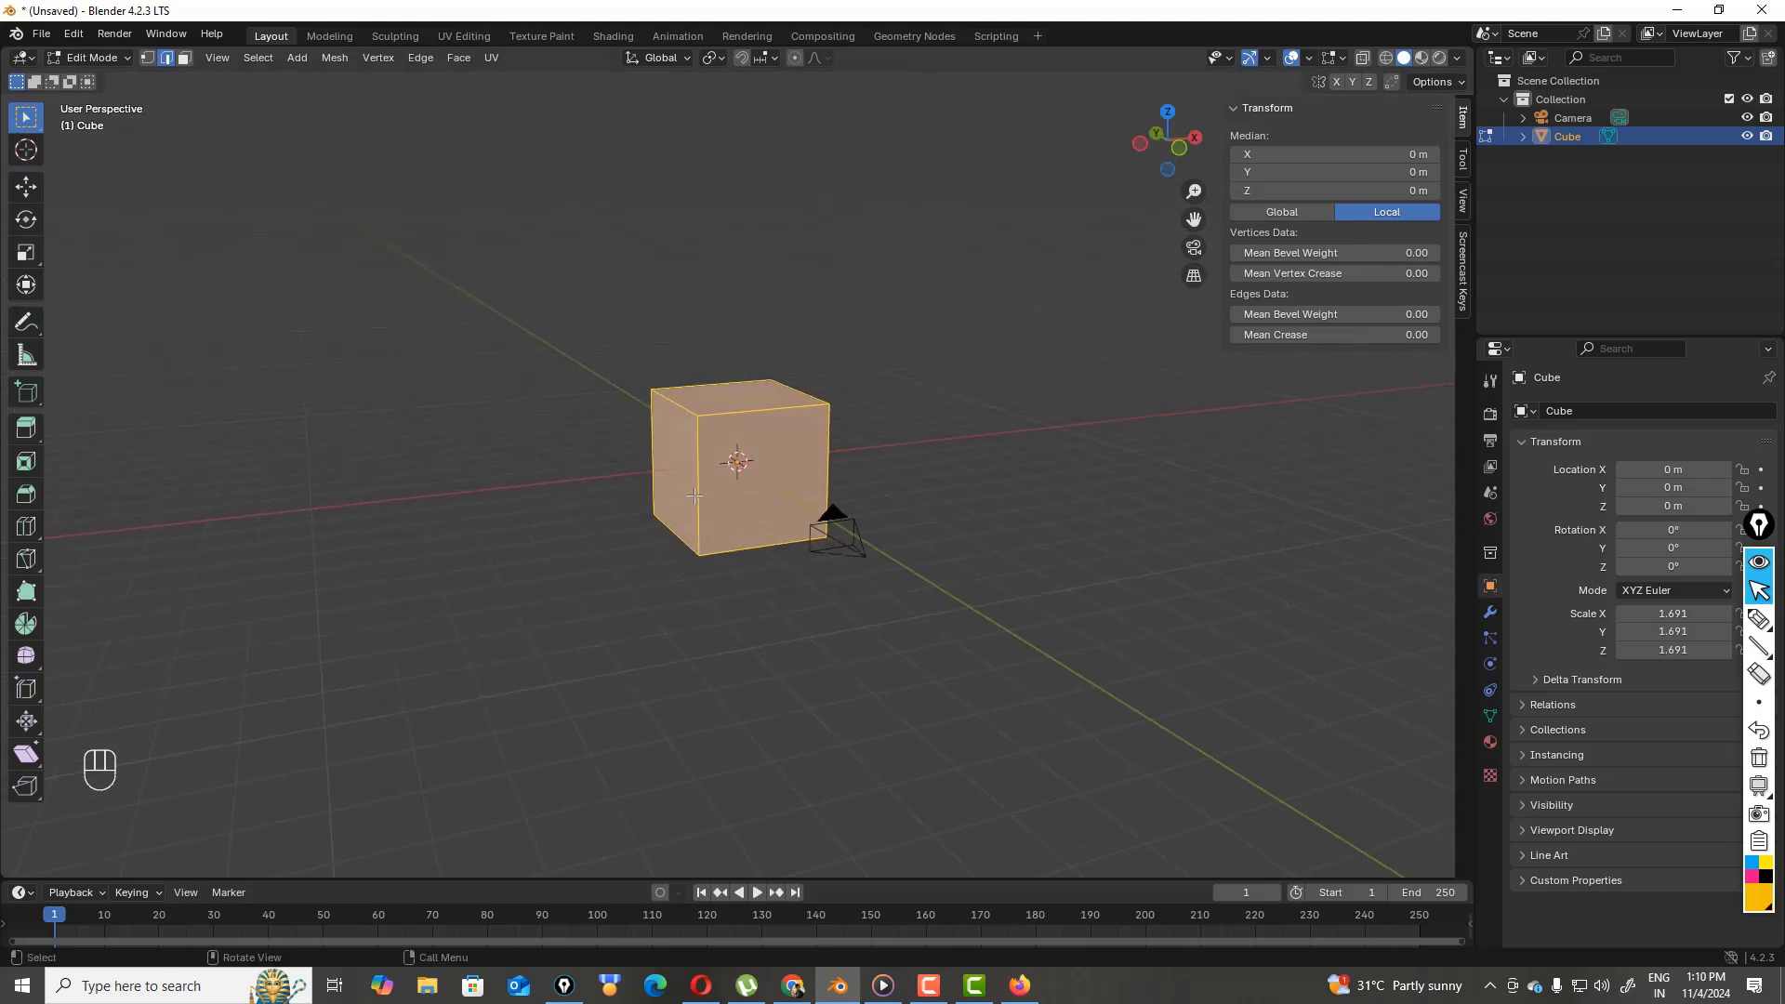
{"action": "left_click", "coordinate": [146, 60]}
{"action": "left_click", "coordinate": [184, 60]}
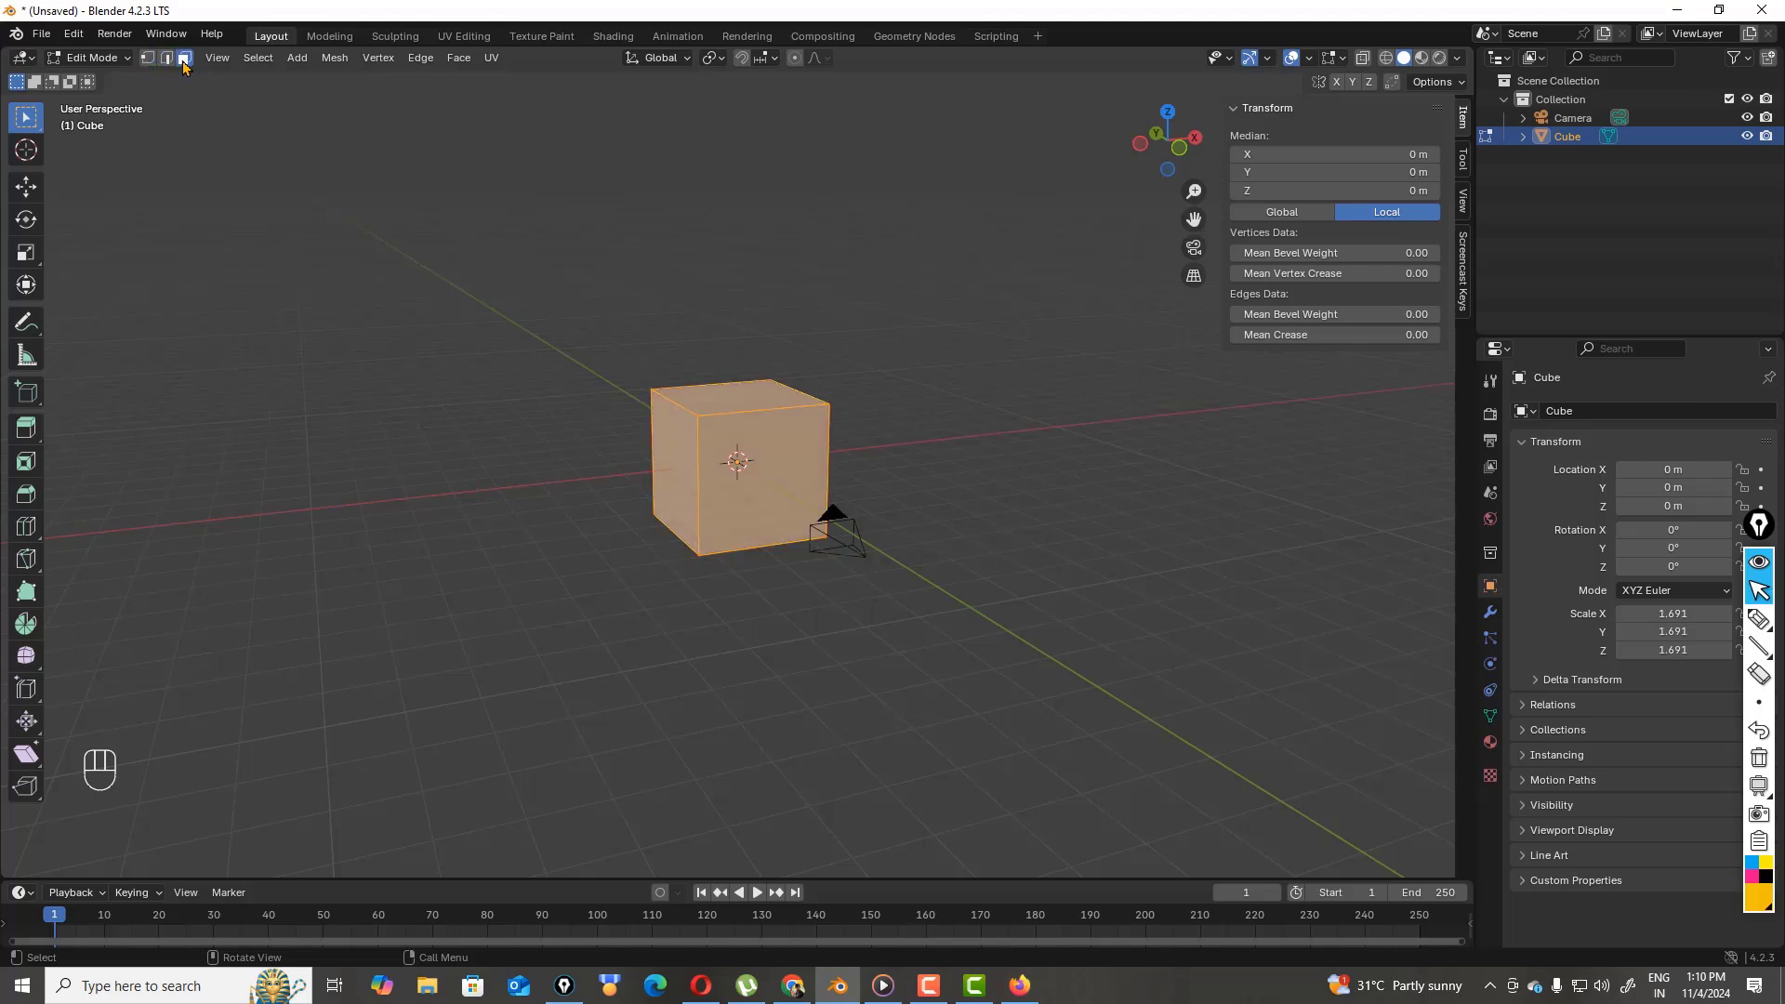
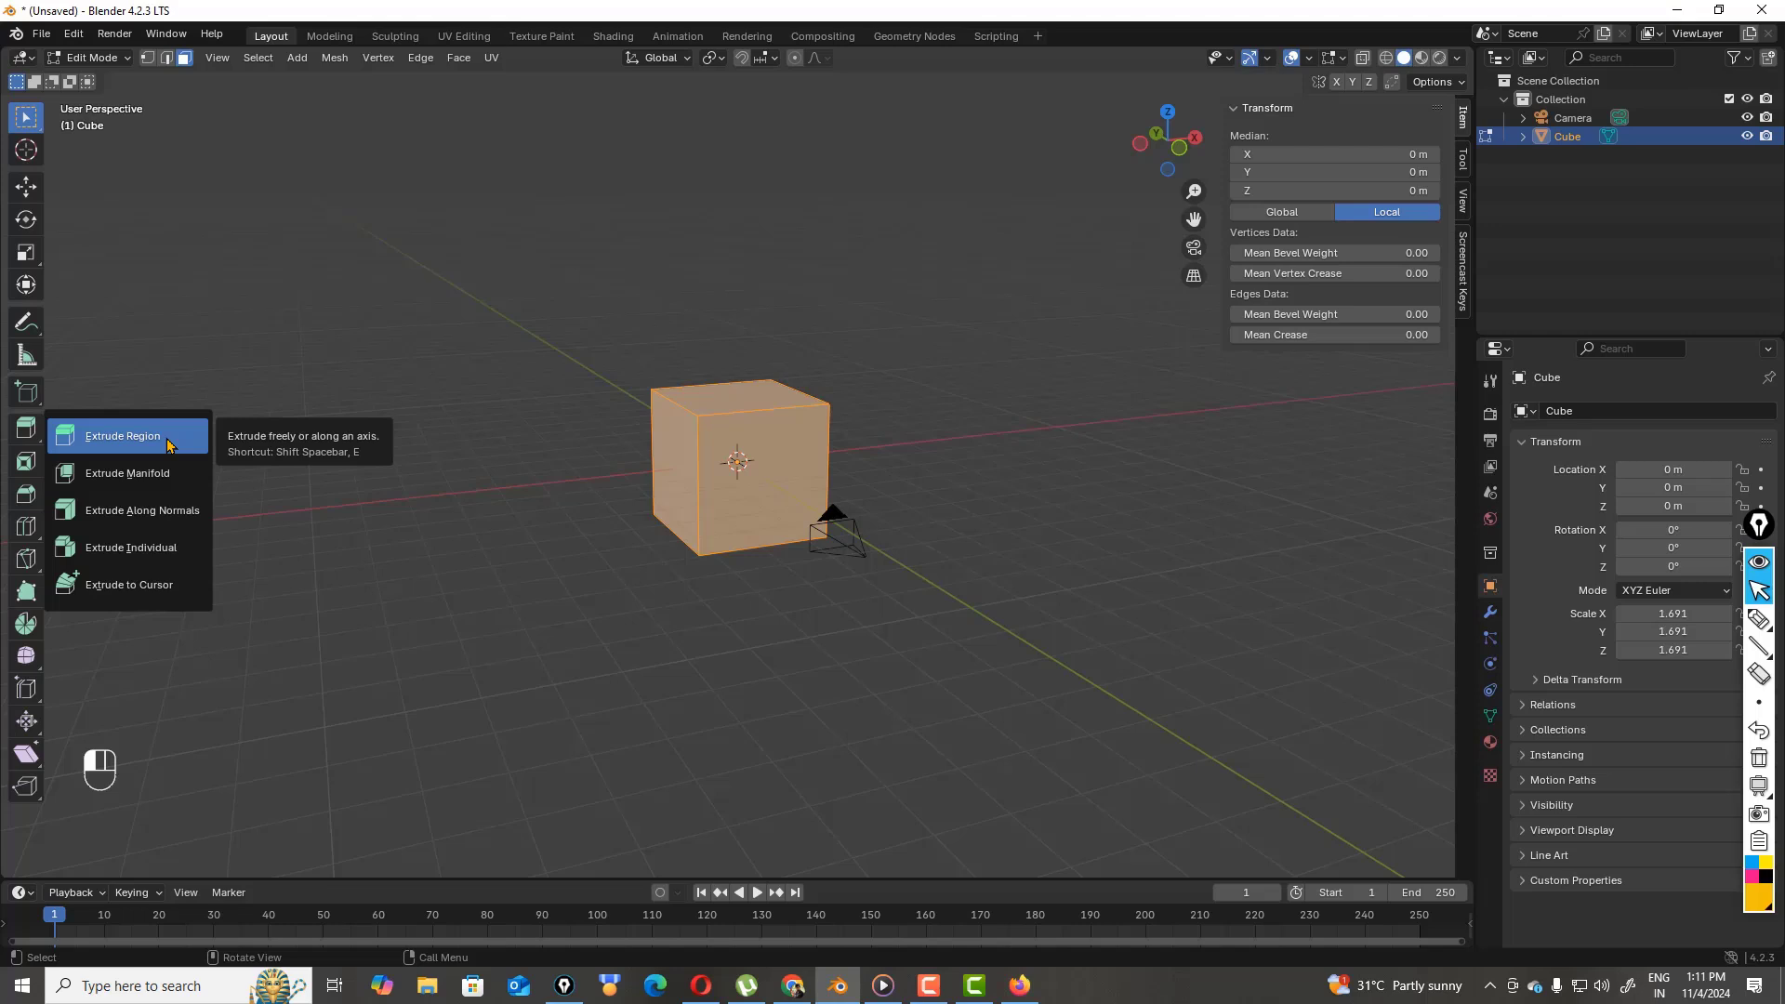
- With the Extrude Region tool, extrude the cube's negative-X face outward about 6.1 m
{"action": "left_click", "coordinate": [169, 445]}
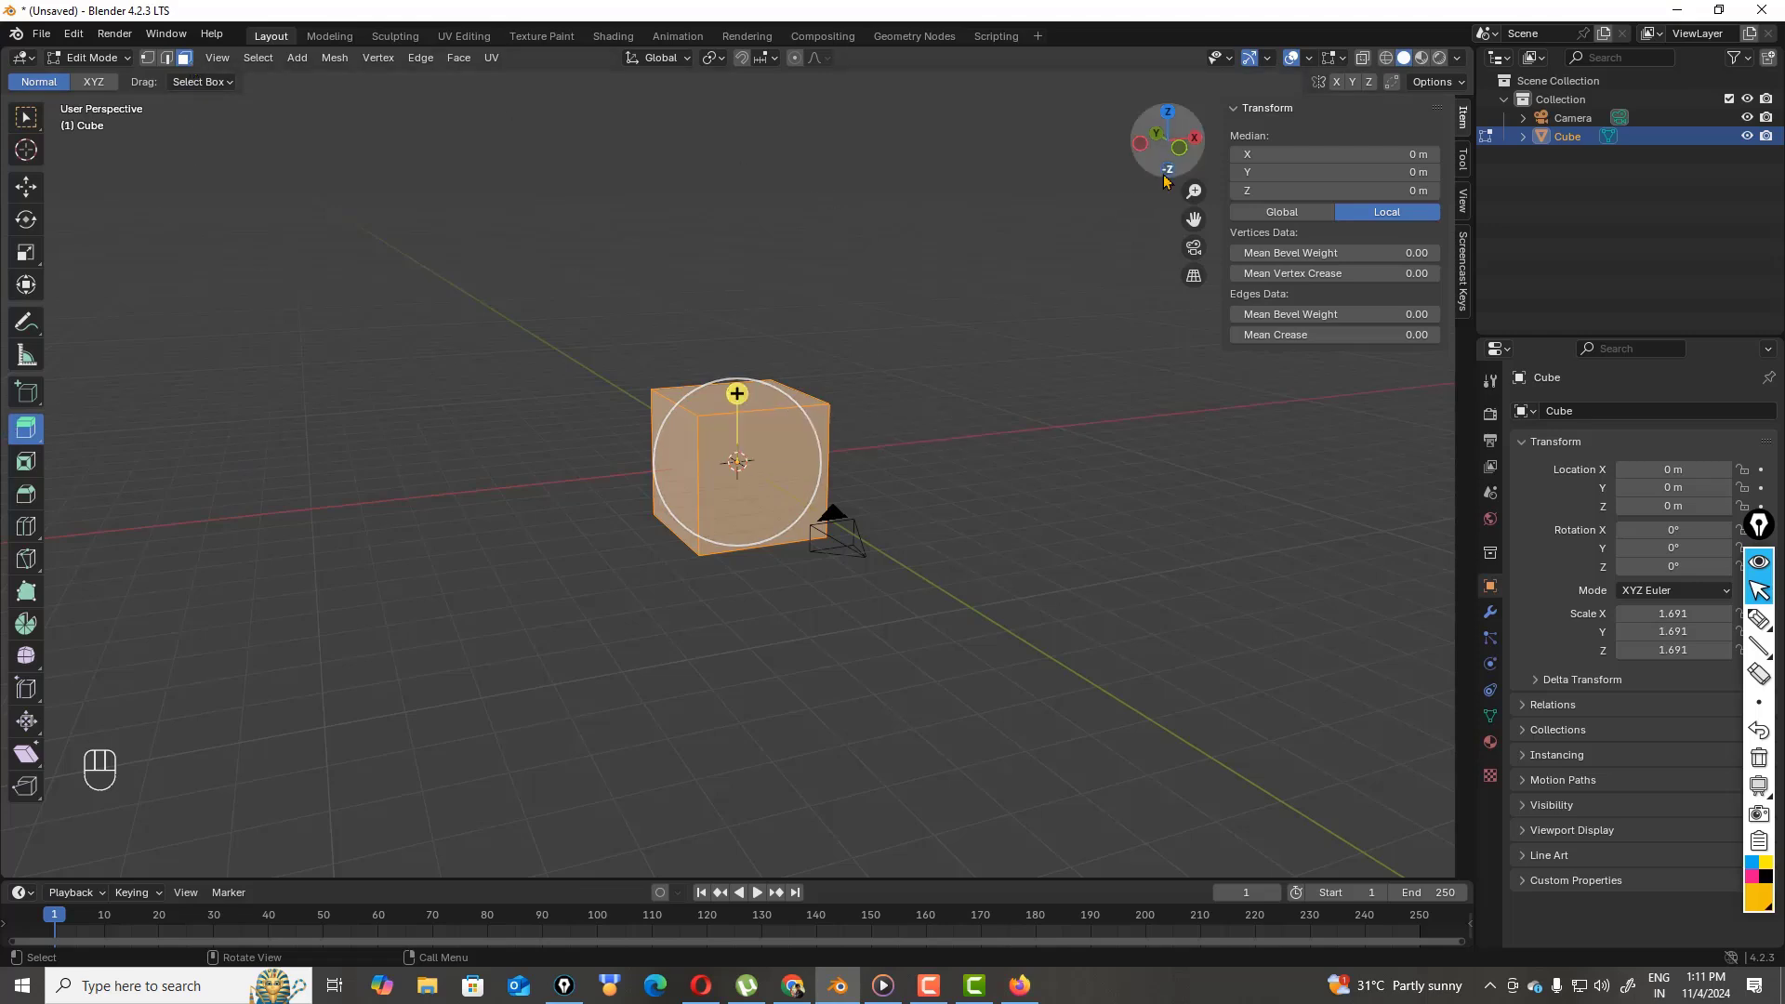
{"action": "left_click_drag", "start_coordinate": [1158, 168], "coordinate": [1174, 158]}
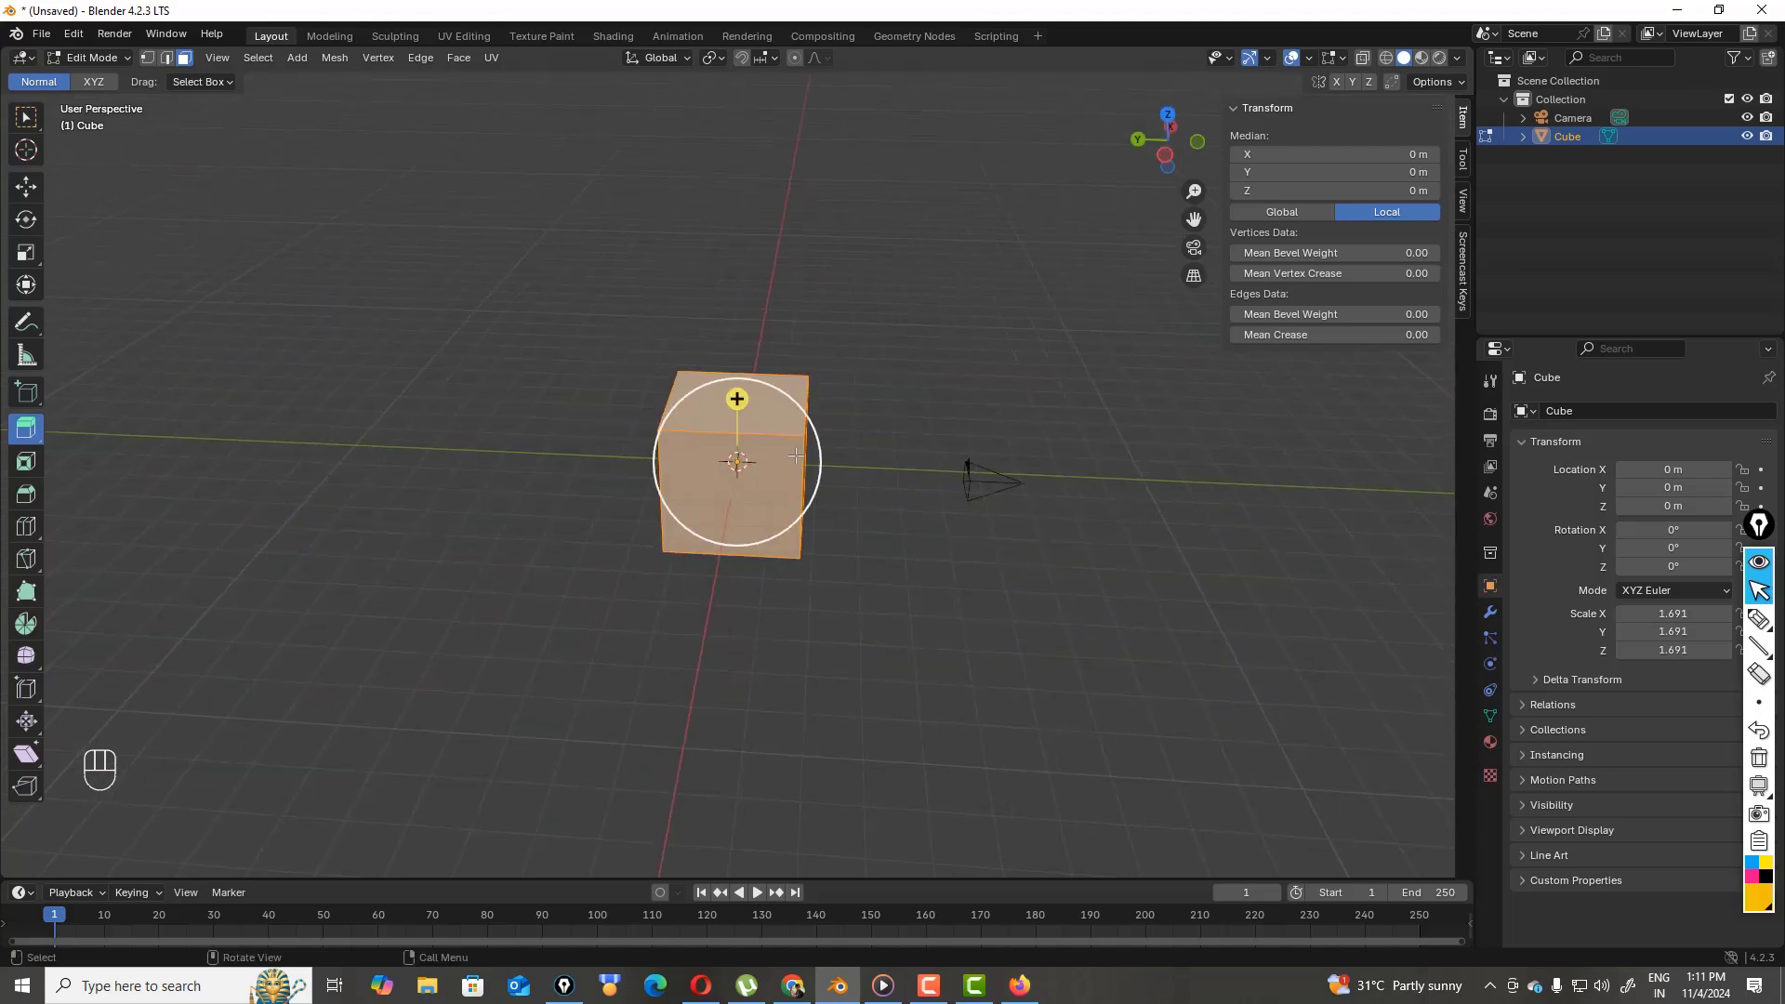
{"action": "left_click", "coordinate": [777, 458]}
{"action": "key", "text": "e"}
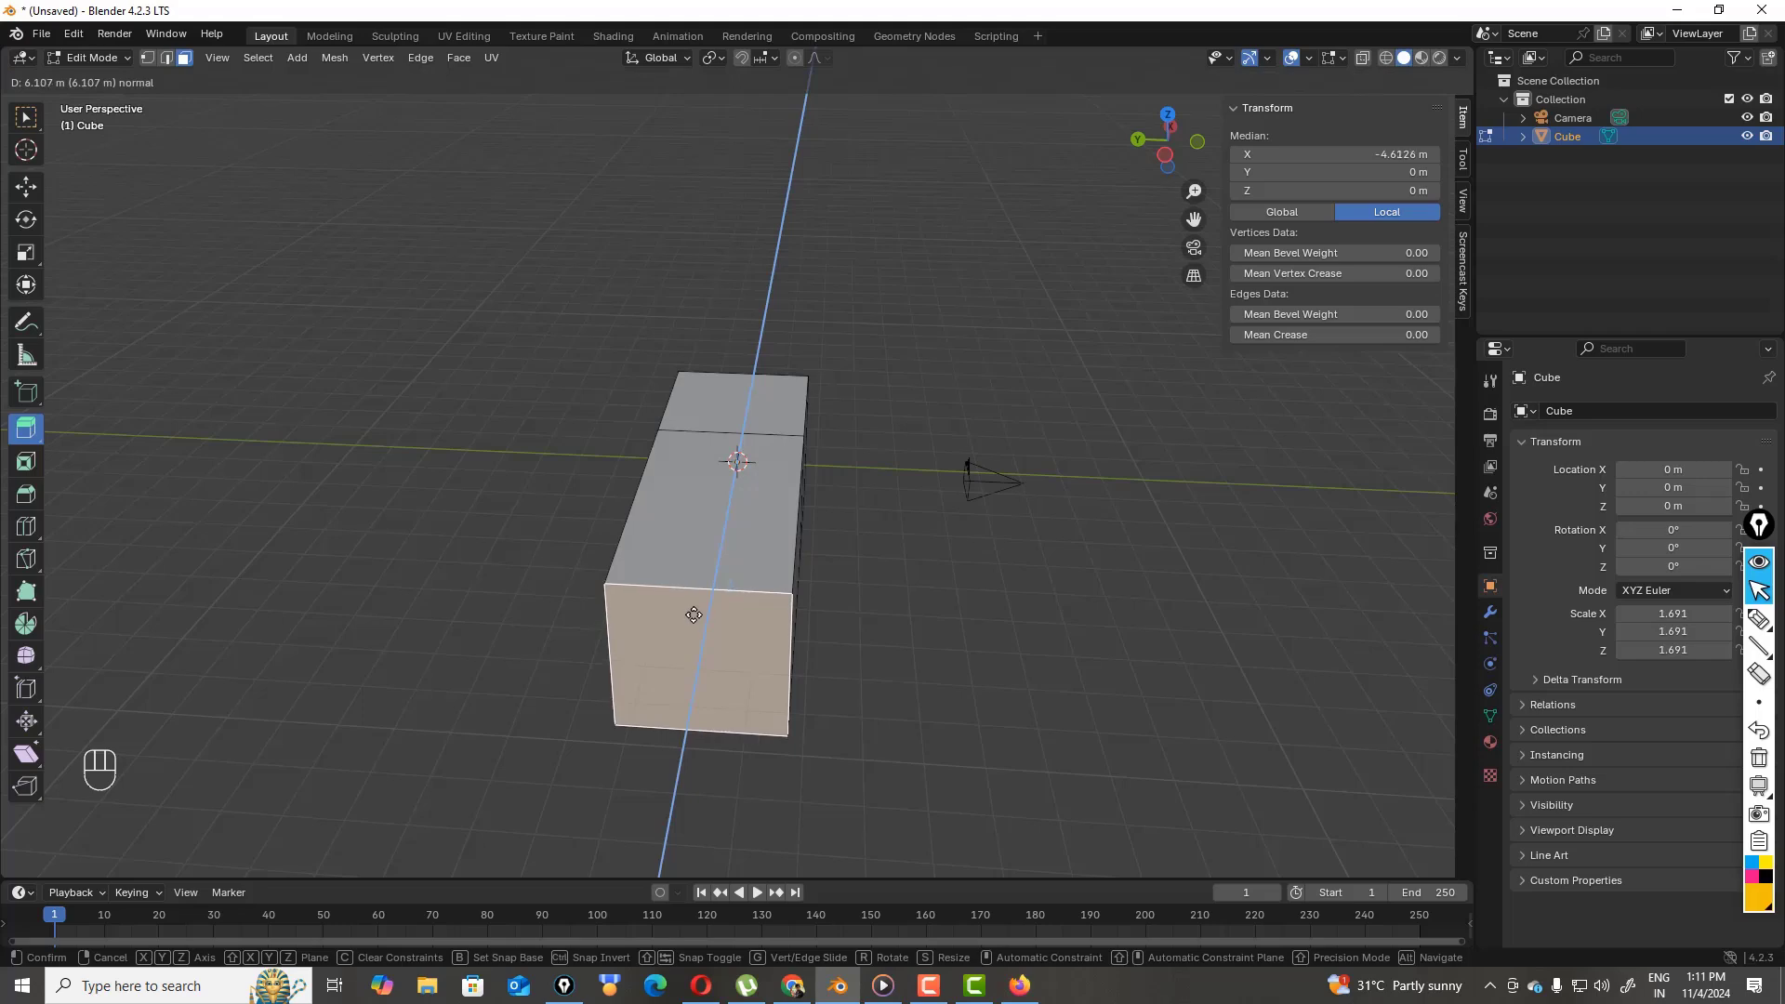
{"action": "left_click", "coordinate": [694, 615]}
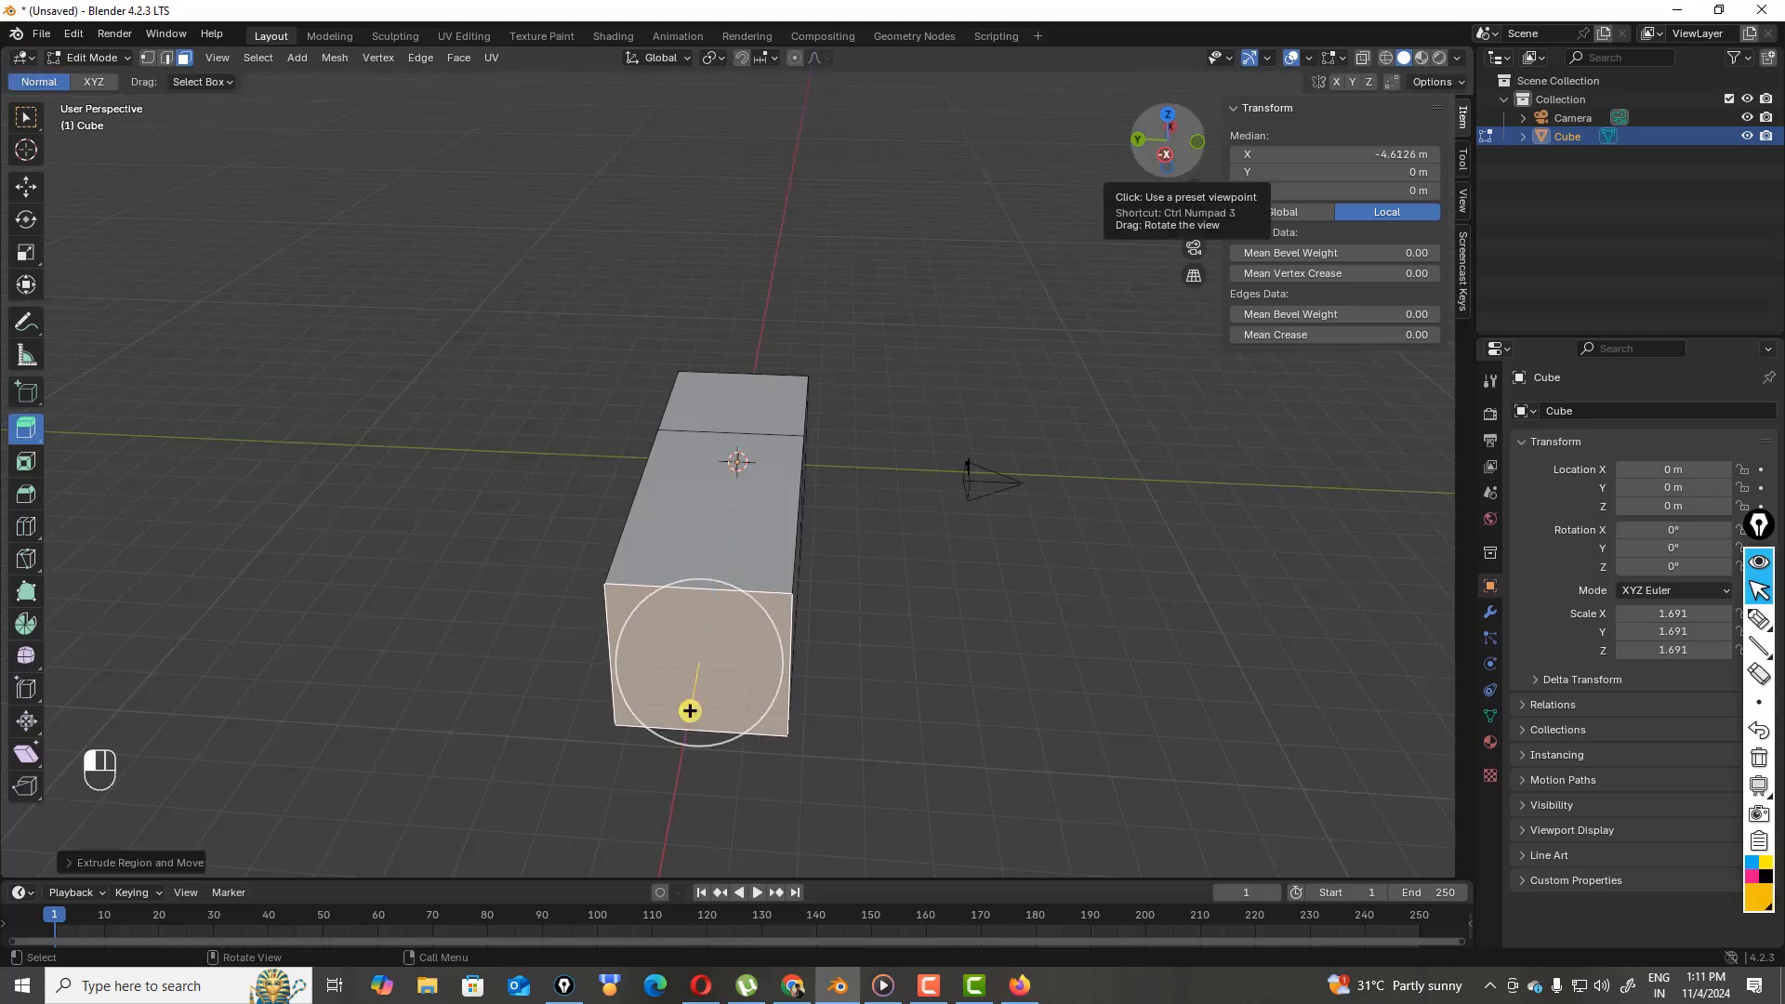
- Extrude the positive-Y side face of the new extension outward to about 3.33 m in local Y
{"action": "left_click_drag", "start_coordinate": [1167, 158], "coordinate": [960, 295]}
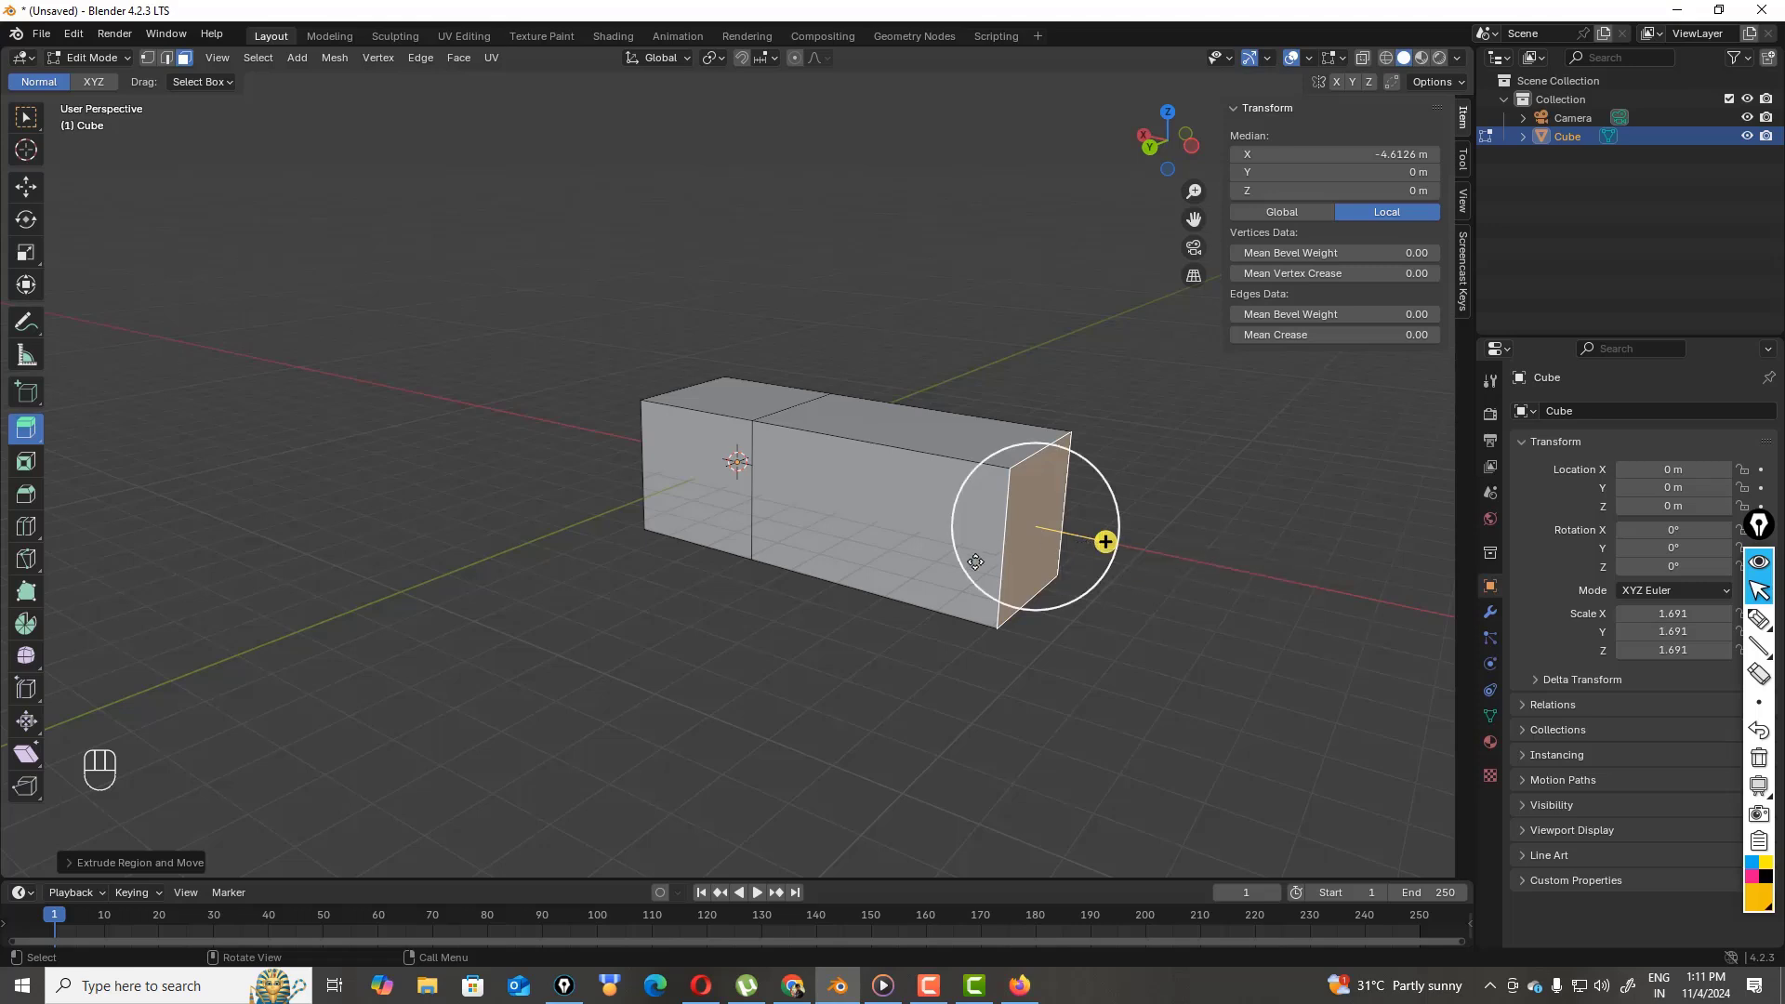
{"action": "left_click", "coordinate": [885, 535]}
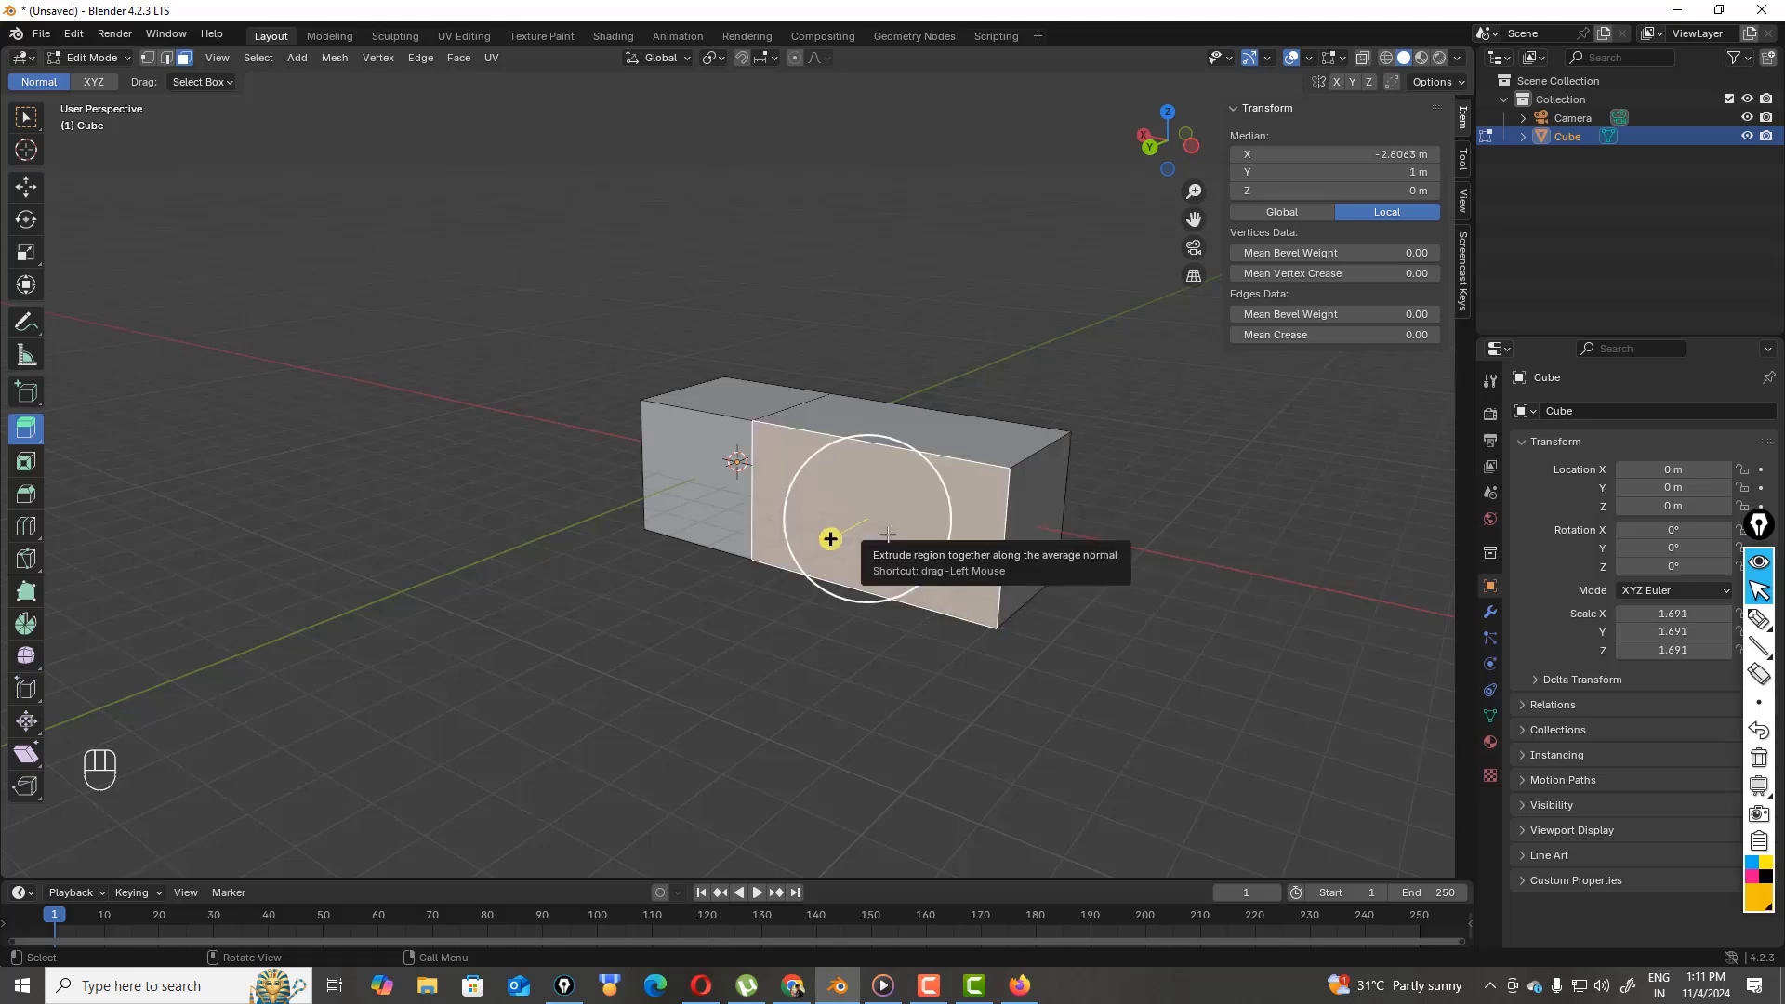
{"action": "key", "text": "e"}
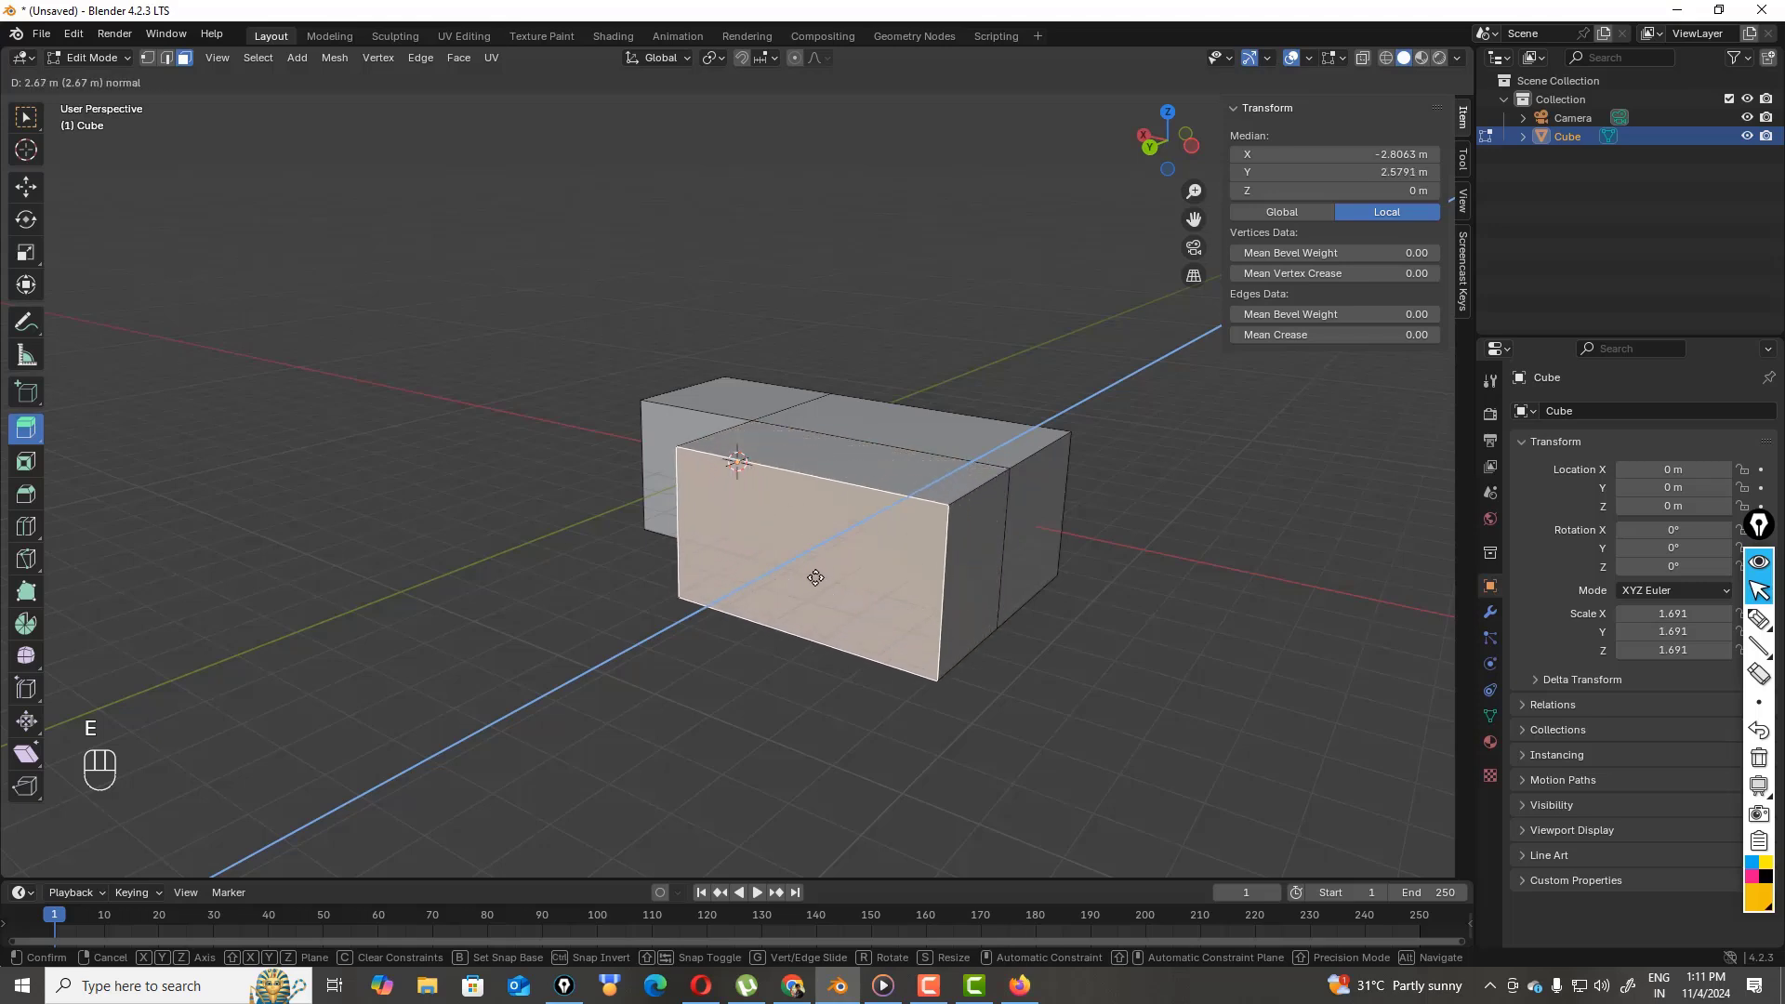
{"action": "left_click", "coordinate": [786, 602]}
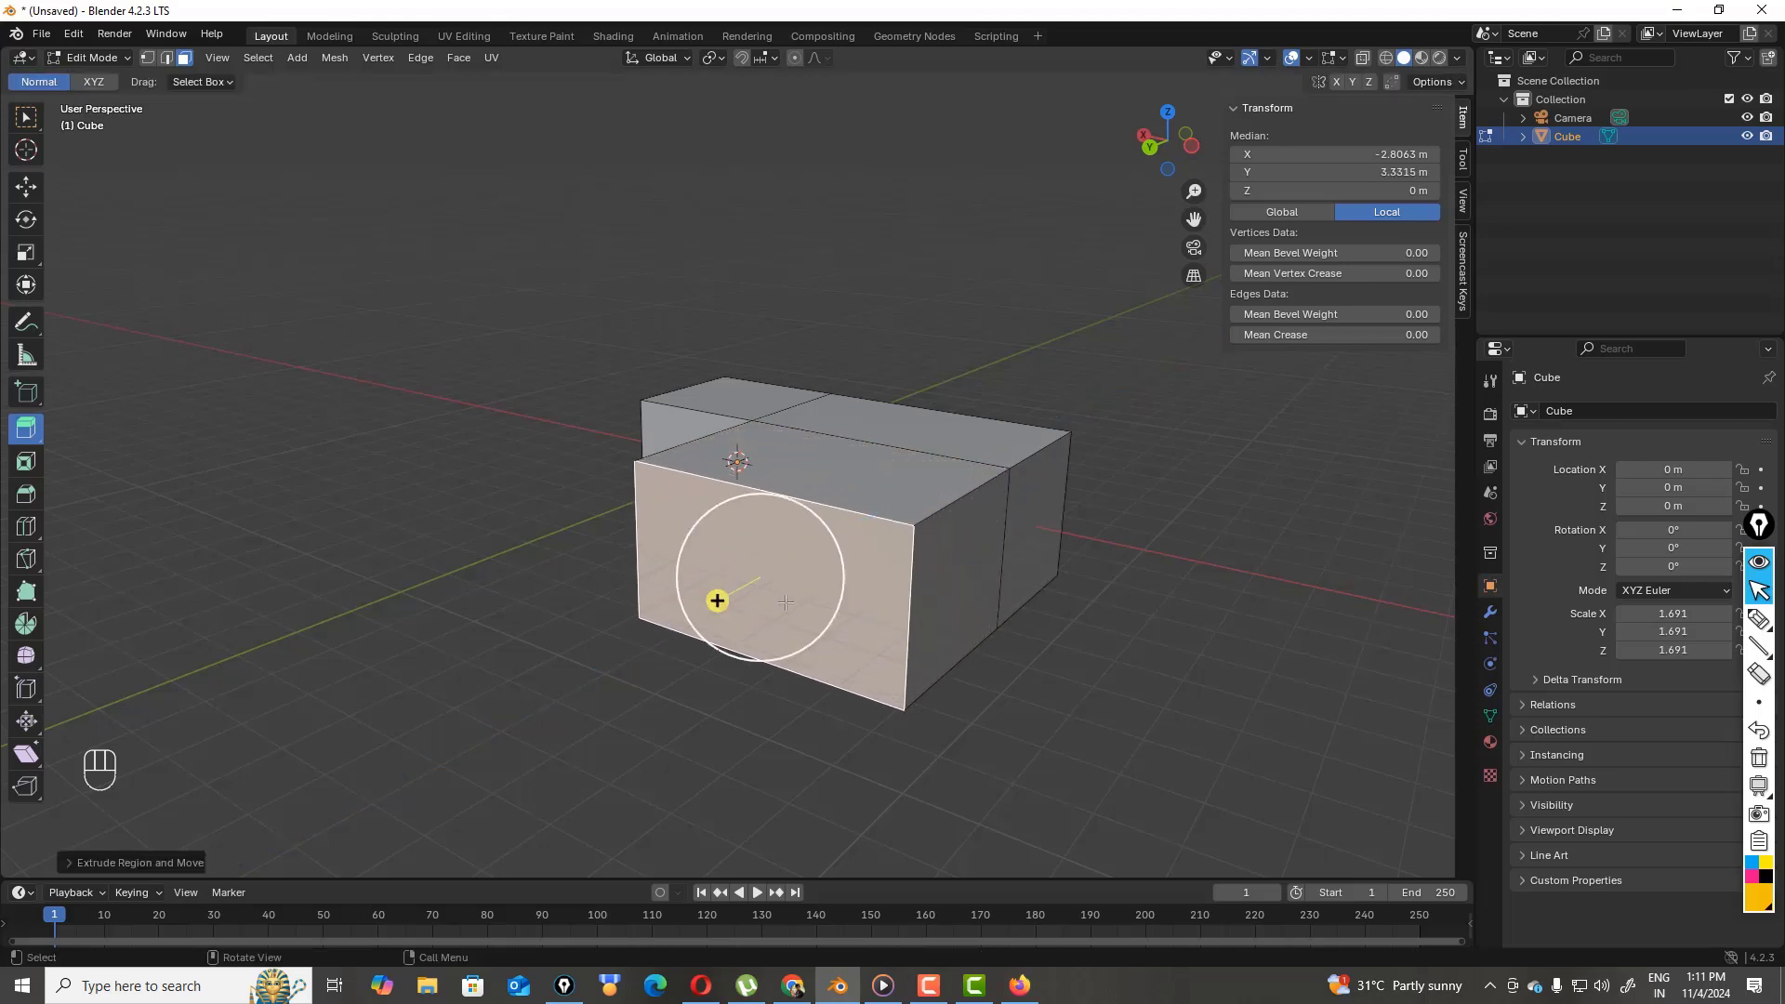
- Extrude the side block's positive-X face slightly along global Y and extend it along its normal to about 0.93 m in local X
{"action": "left_click_drag", "start_coordinate": [1179, 154], "coordinate": [1121, 161]}
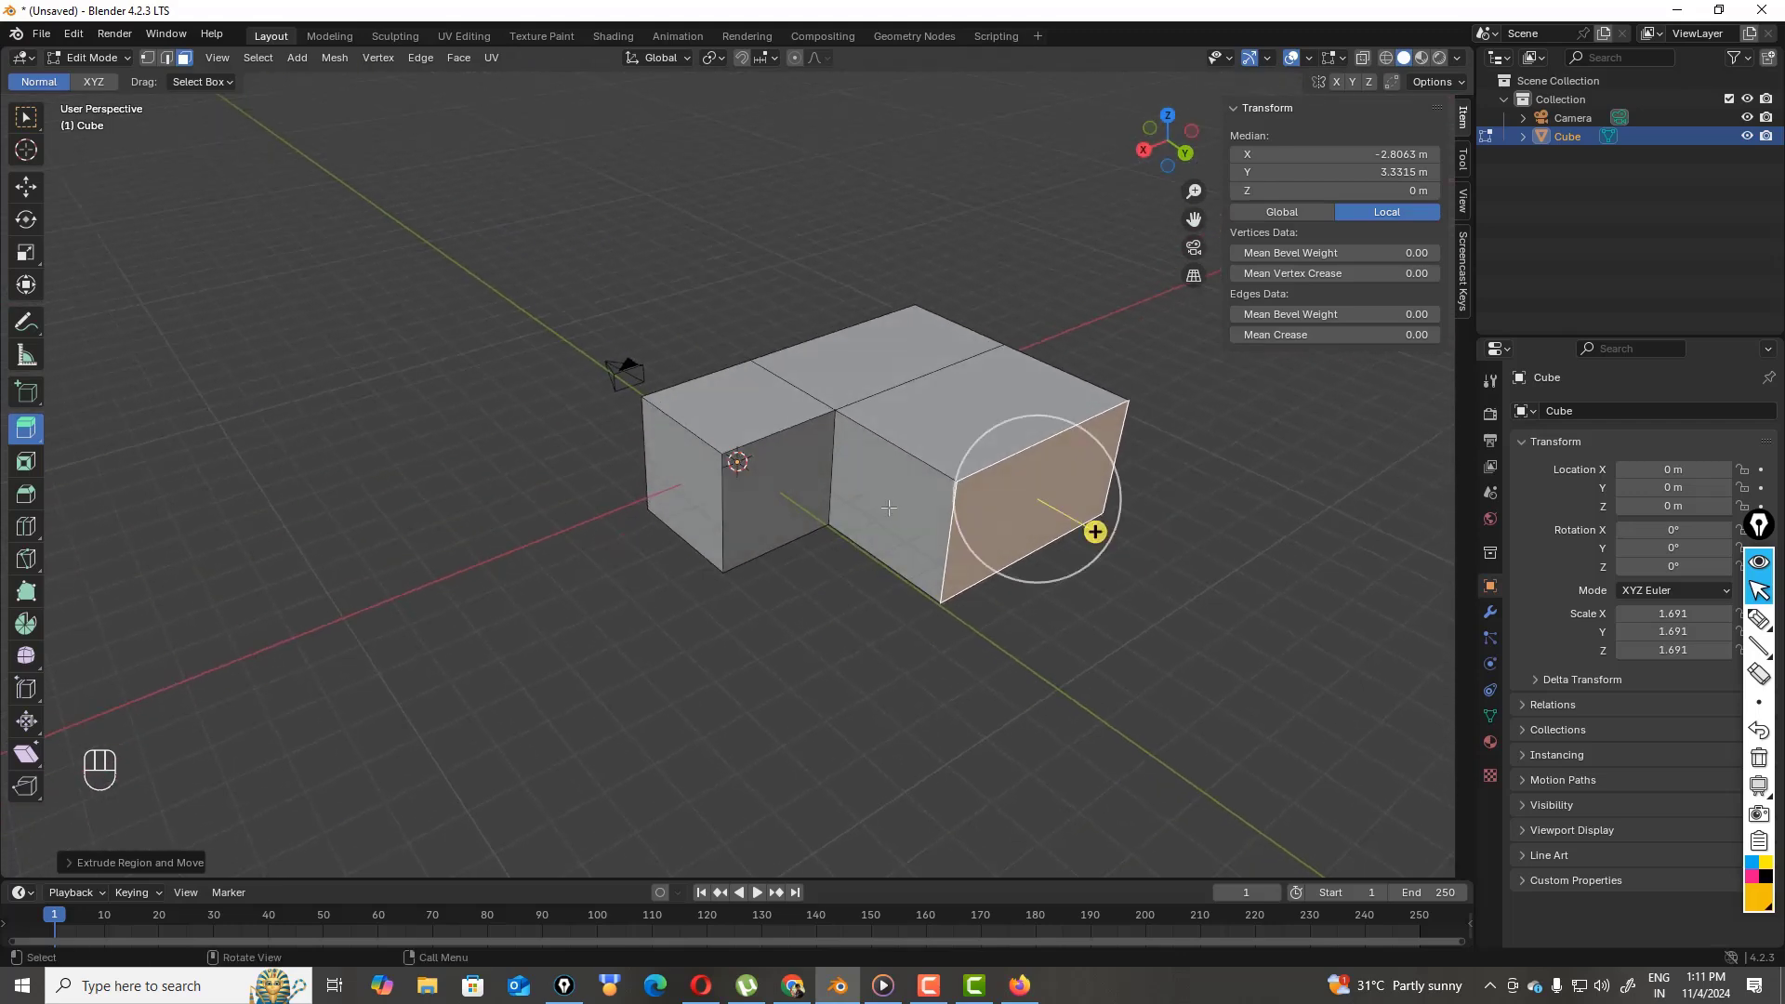
{"action": "left_click", "coordinate": [908, 496]}
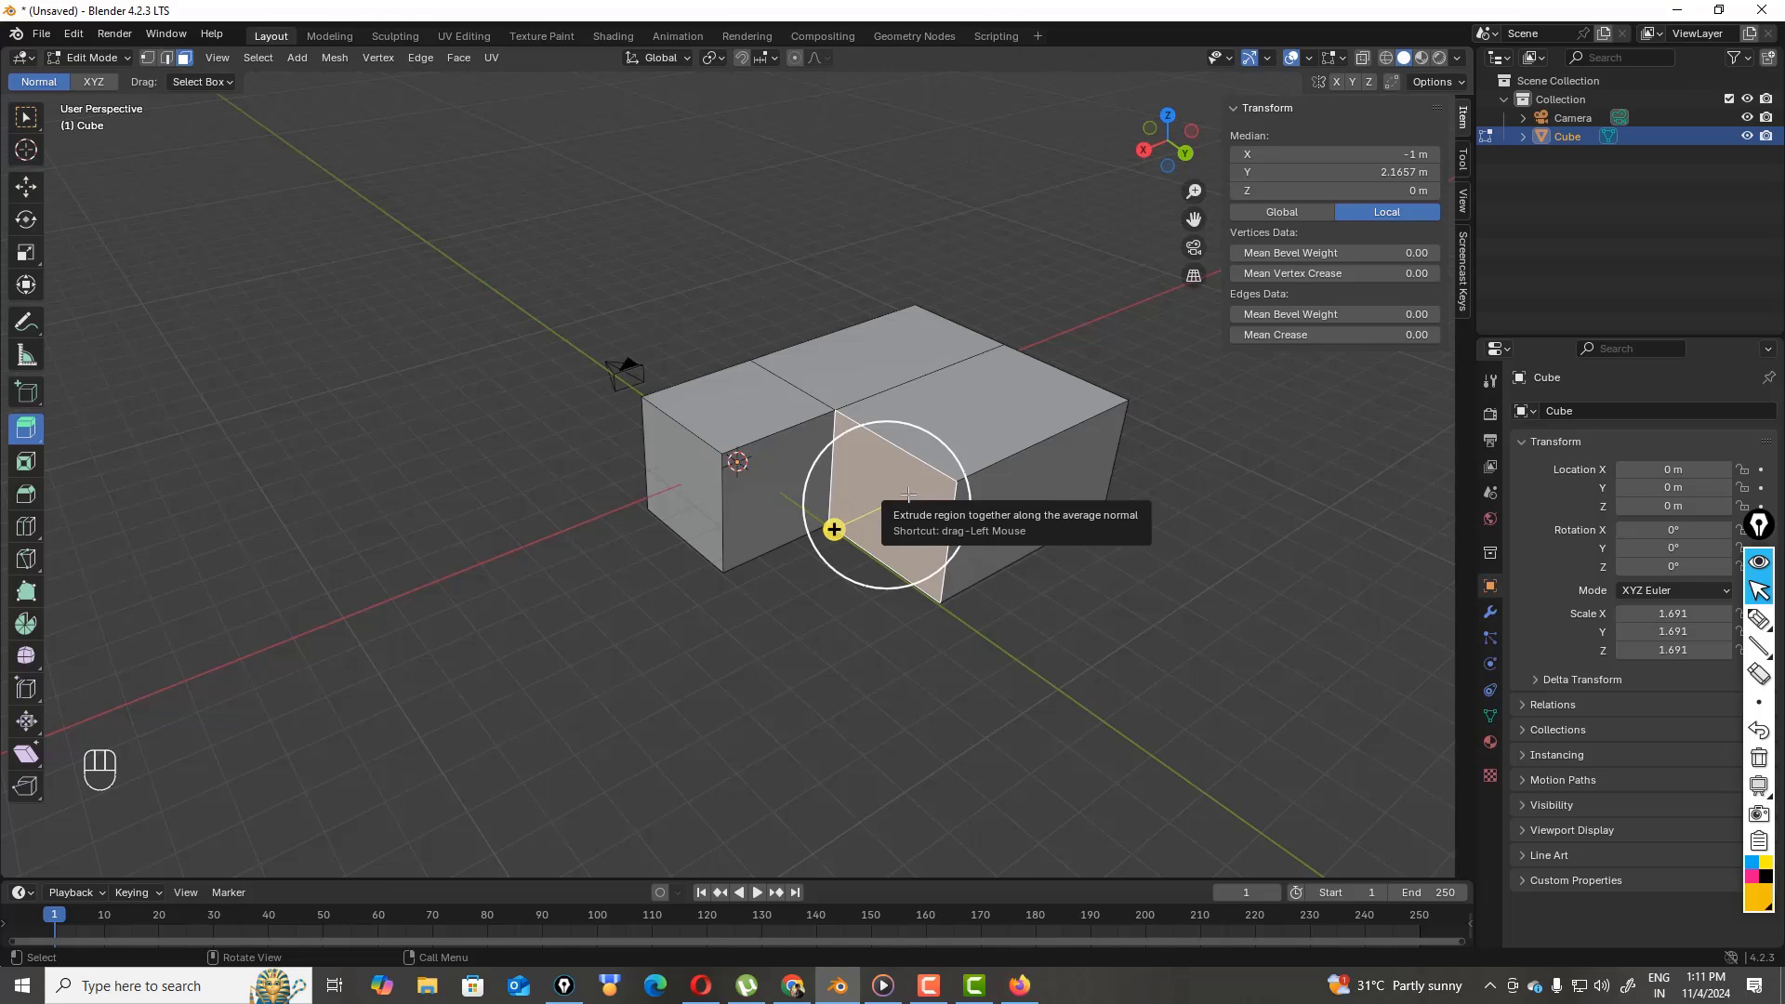
{"action": "key", "text": "e"}
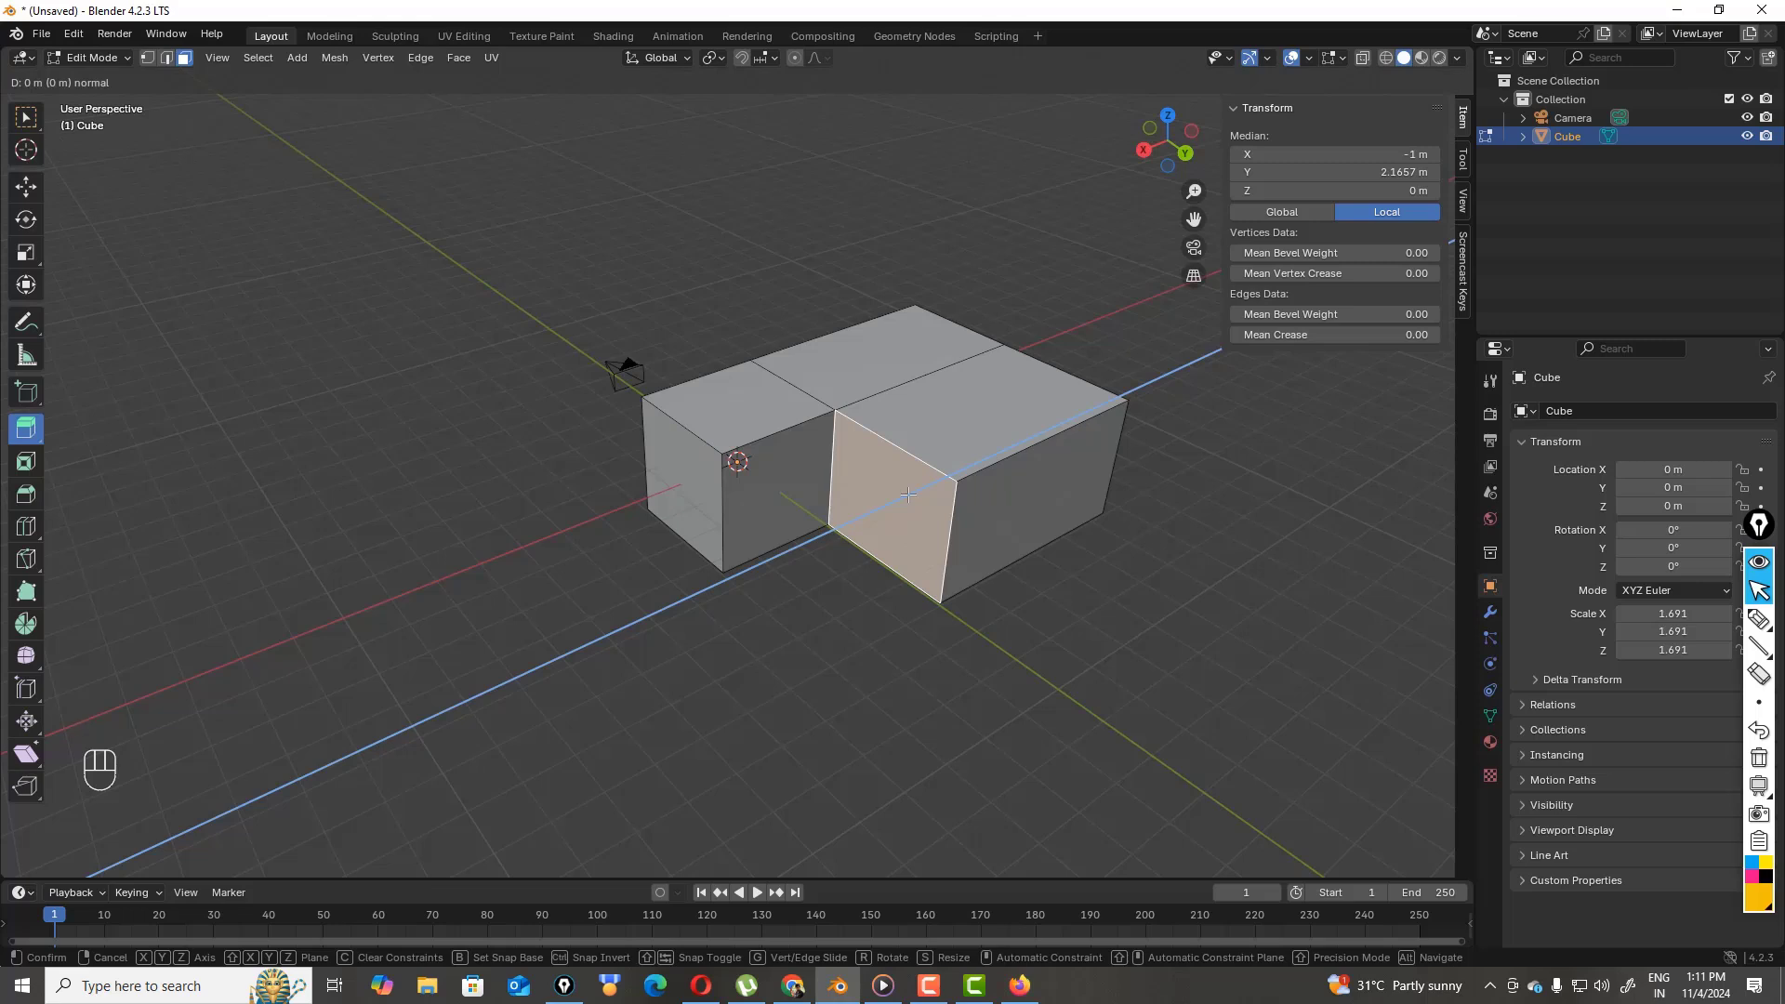
{"action": "key", "text": "y"}
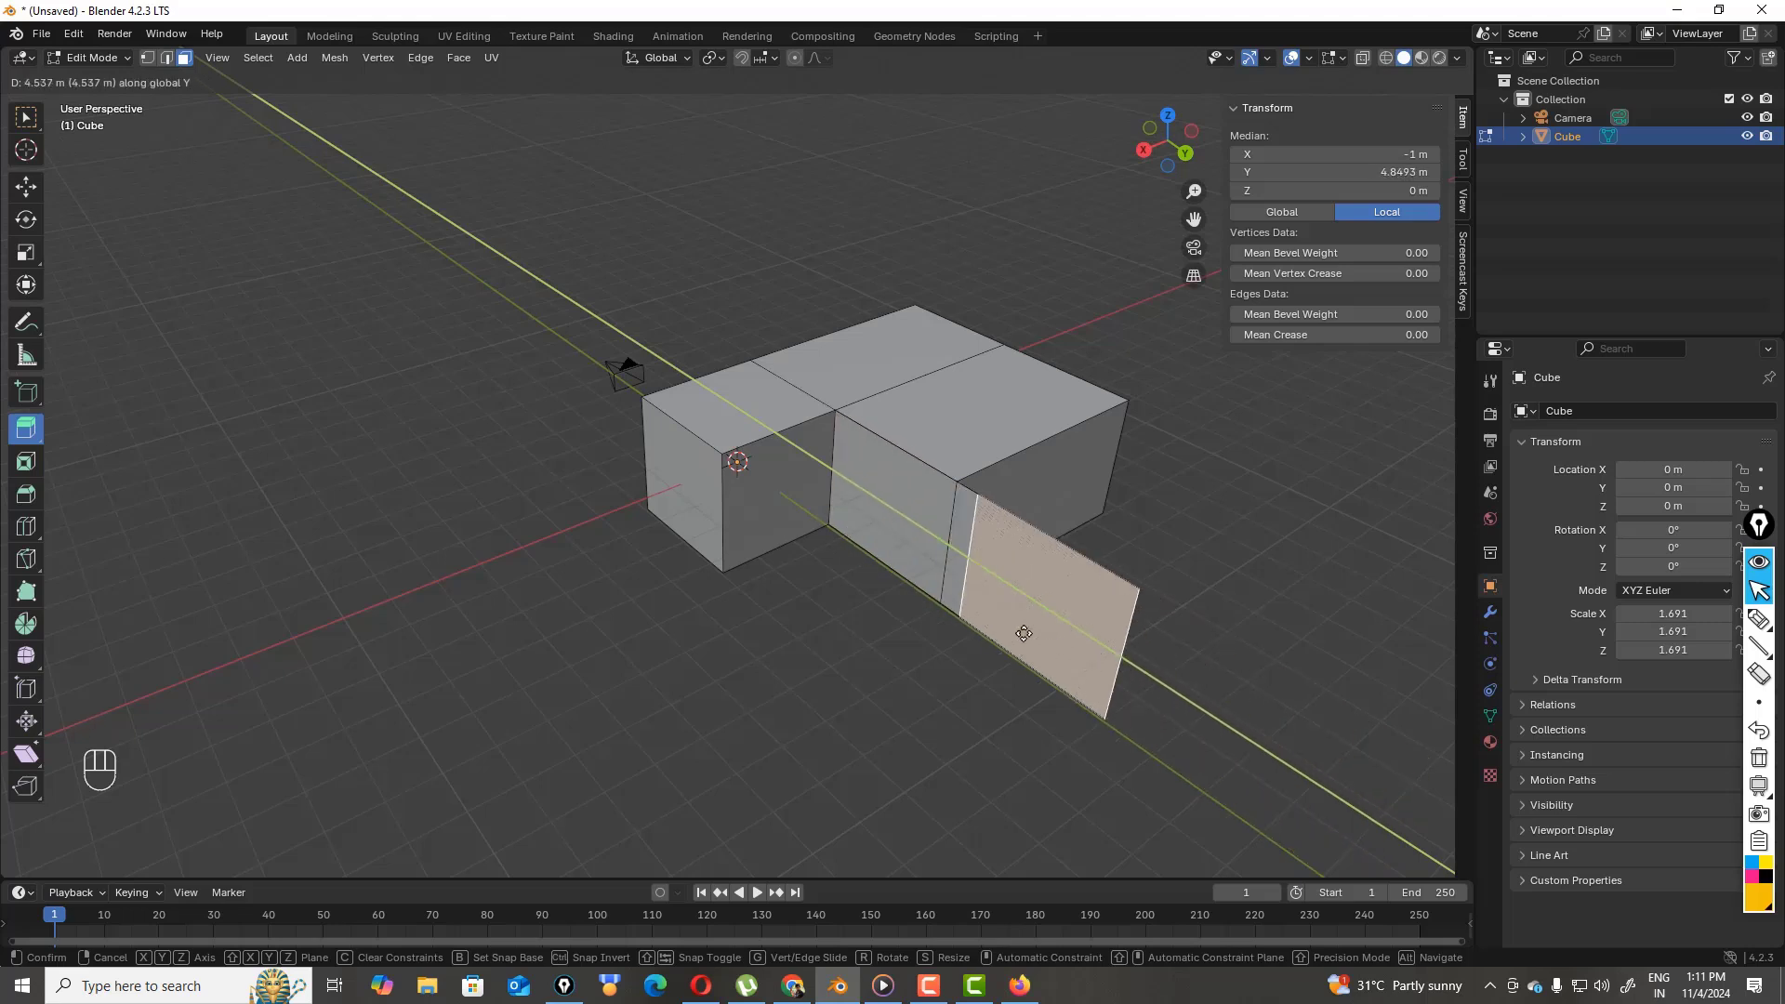
{"action": "left_click", "coordinate": [877, 546]}
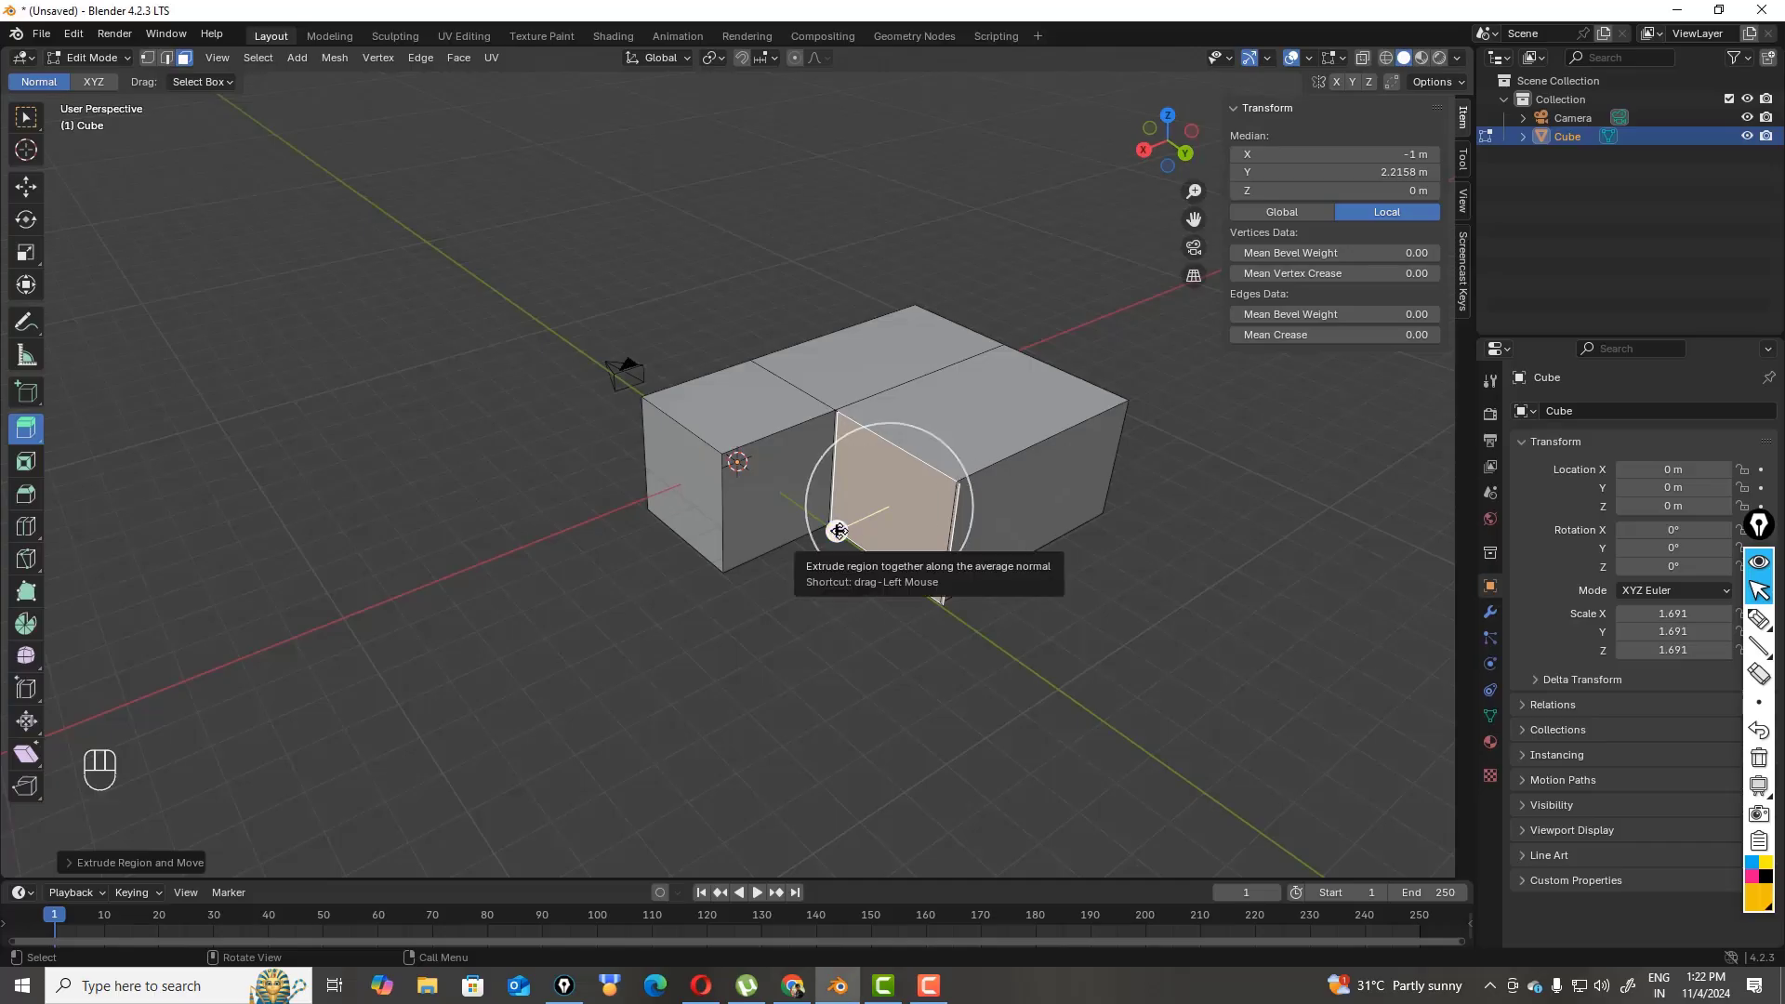
{"action": "left_click_drag", "start_coordinate": [838, 530], "coordinate": [709, 542]}
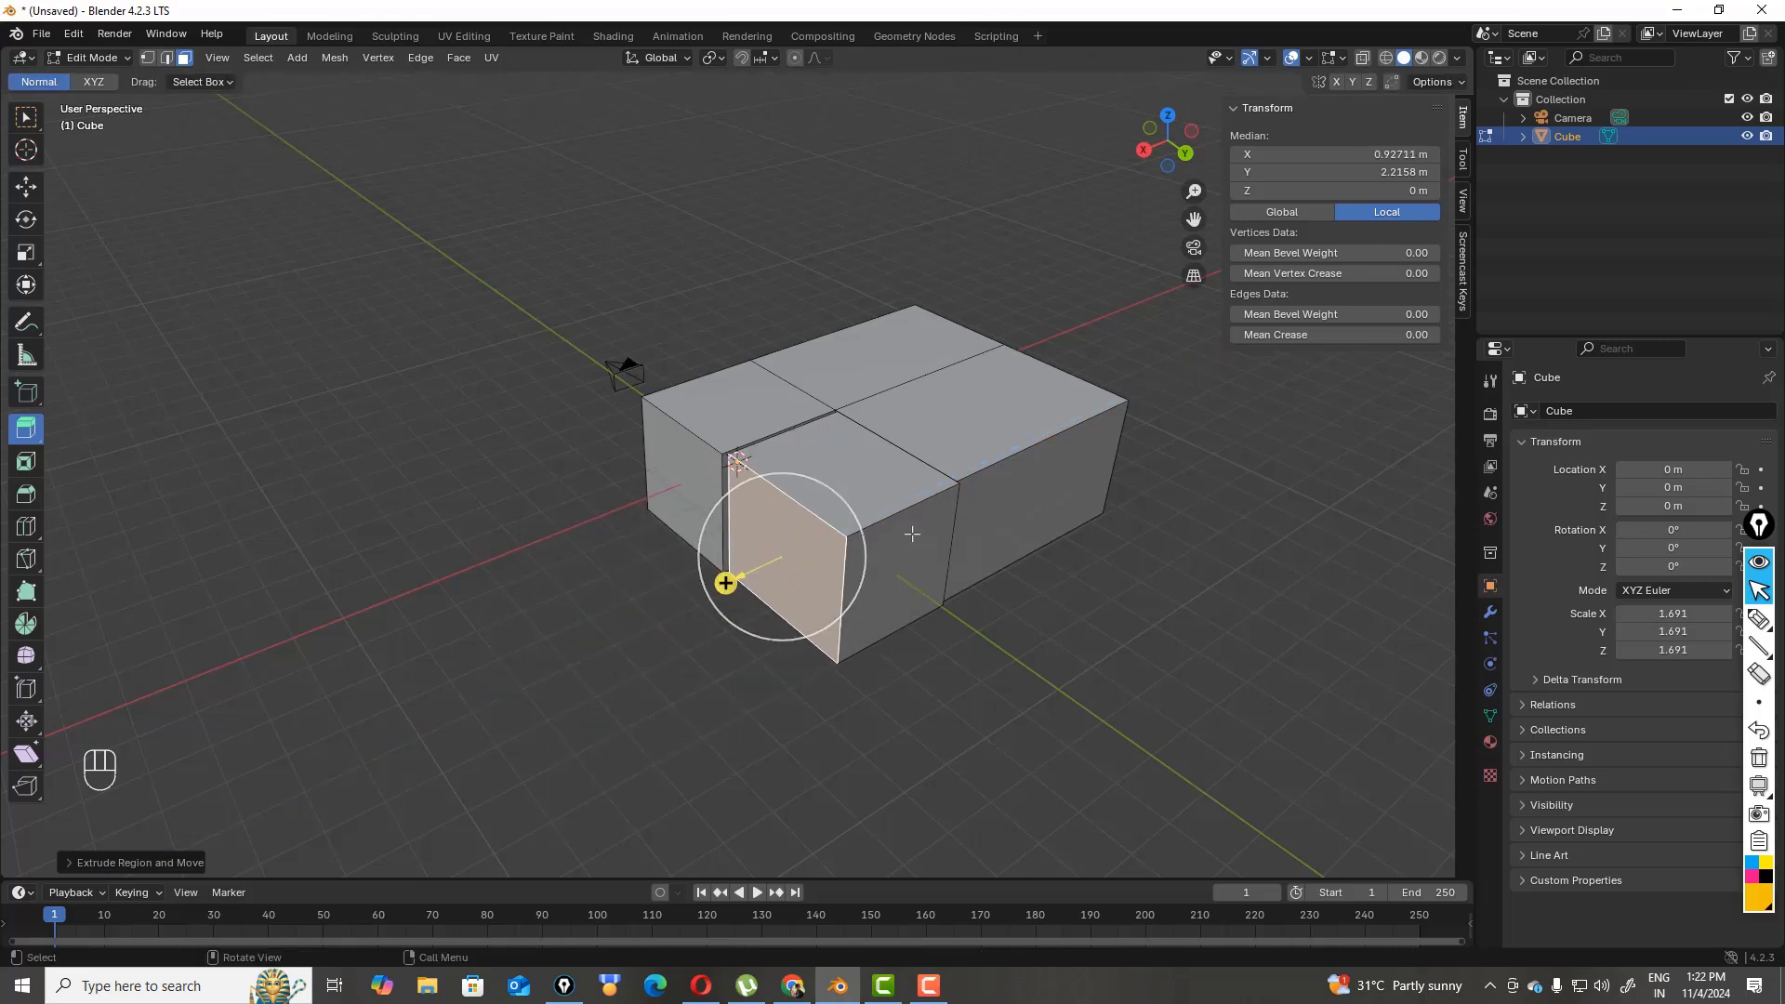
- Extrude the positive-Y face of the newest block outward into a long arm reaching about 6.83 m in local Y
{"action": "left_click", "coordinate": [911, 543]}
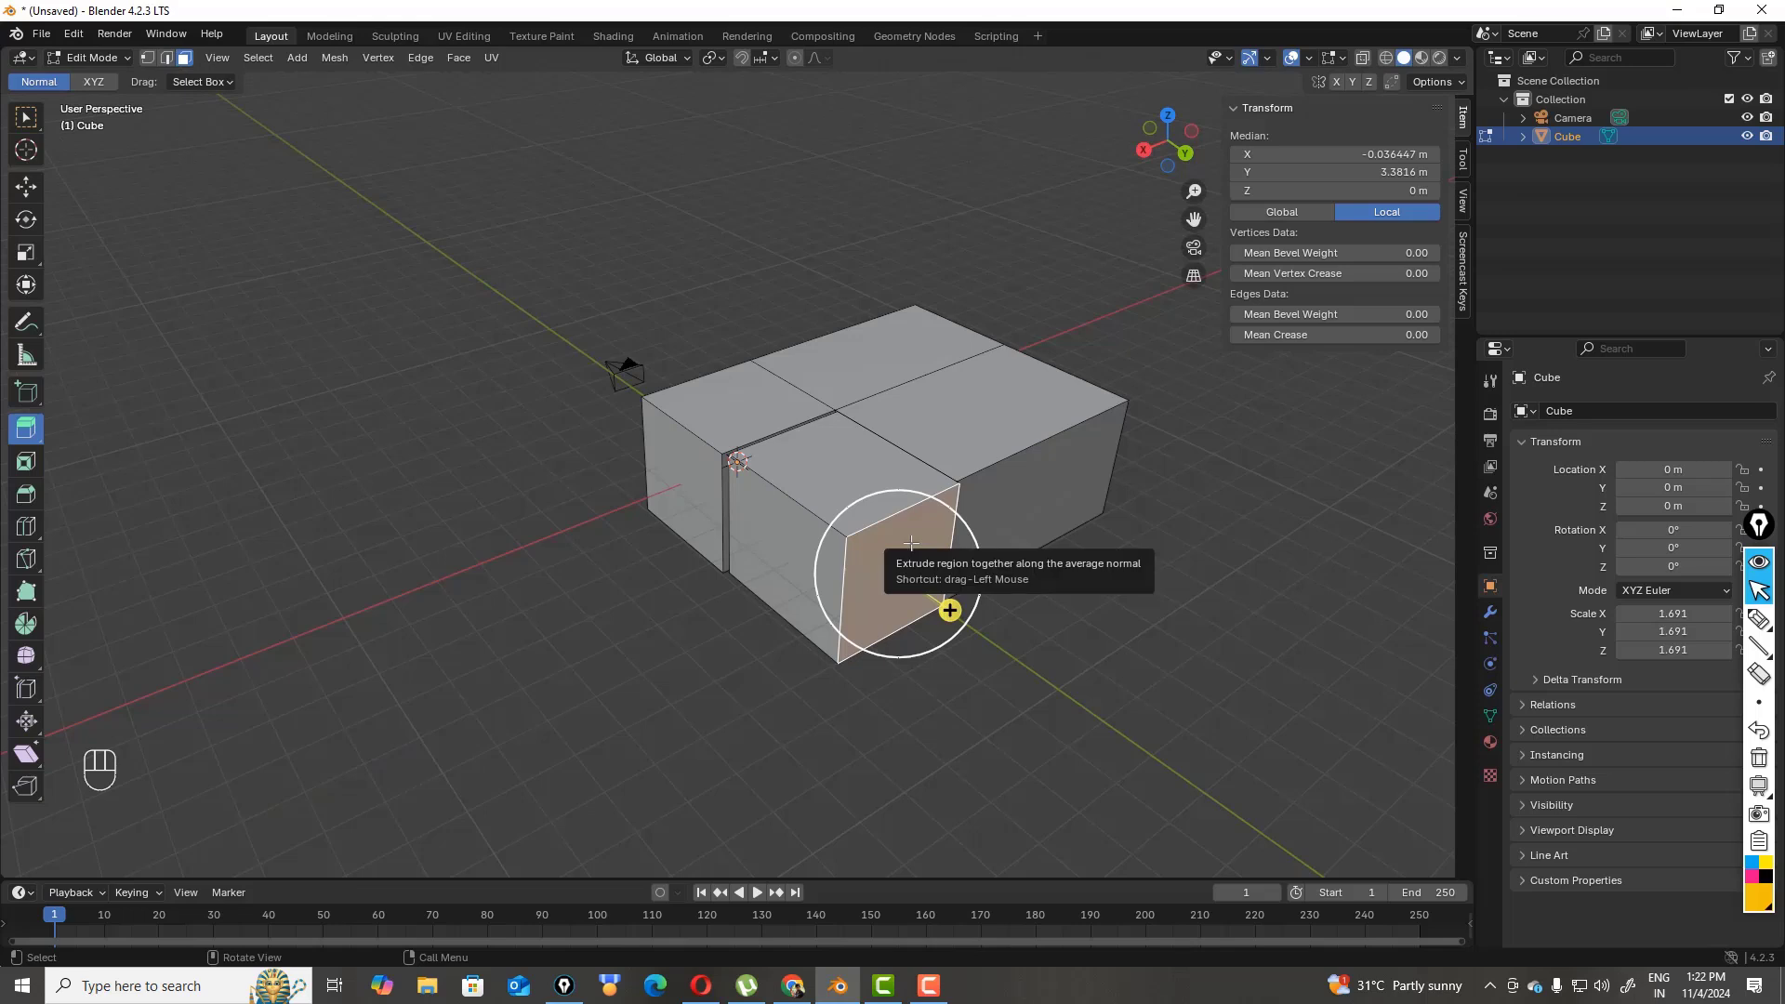
{"action": "key", "text": "e"}
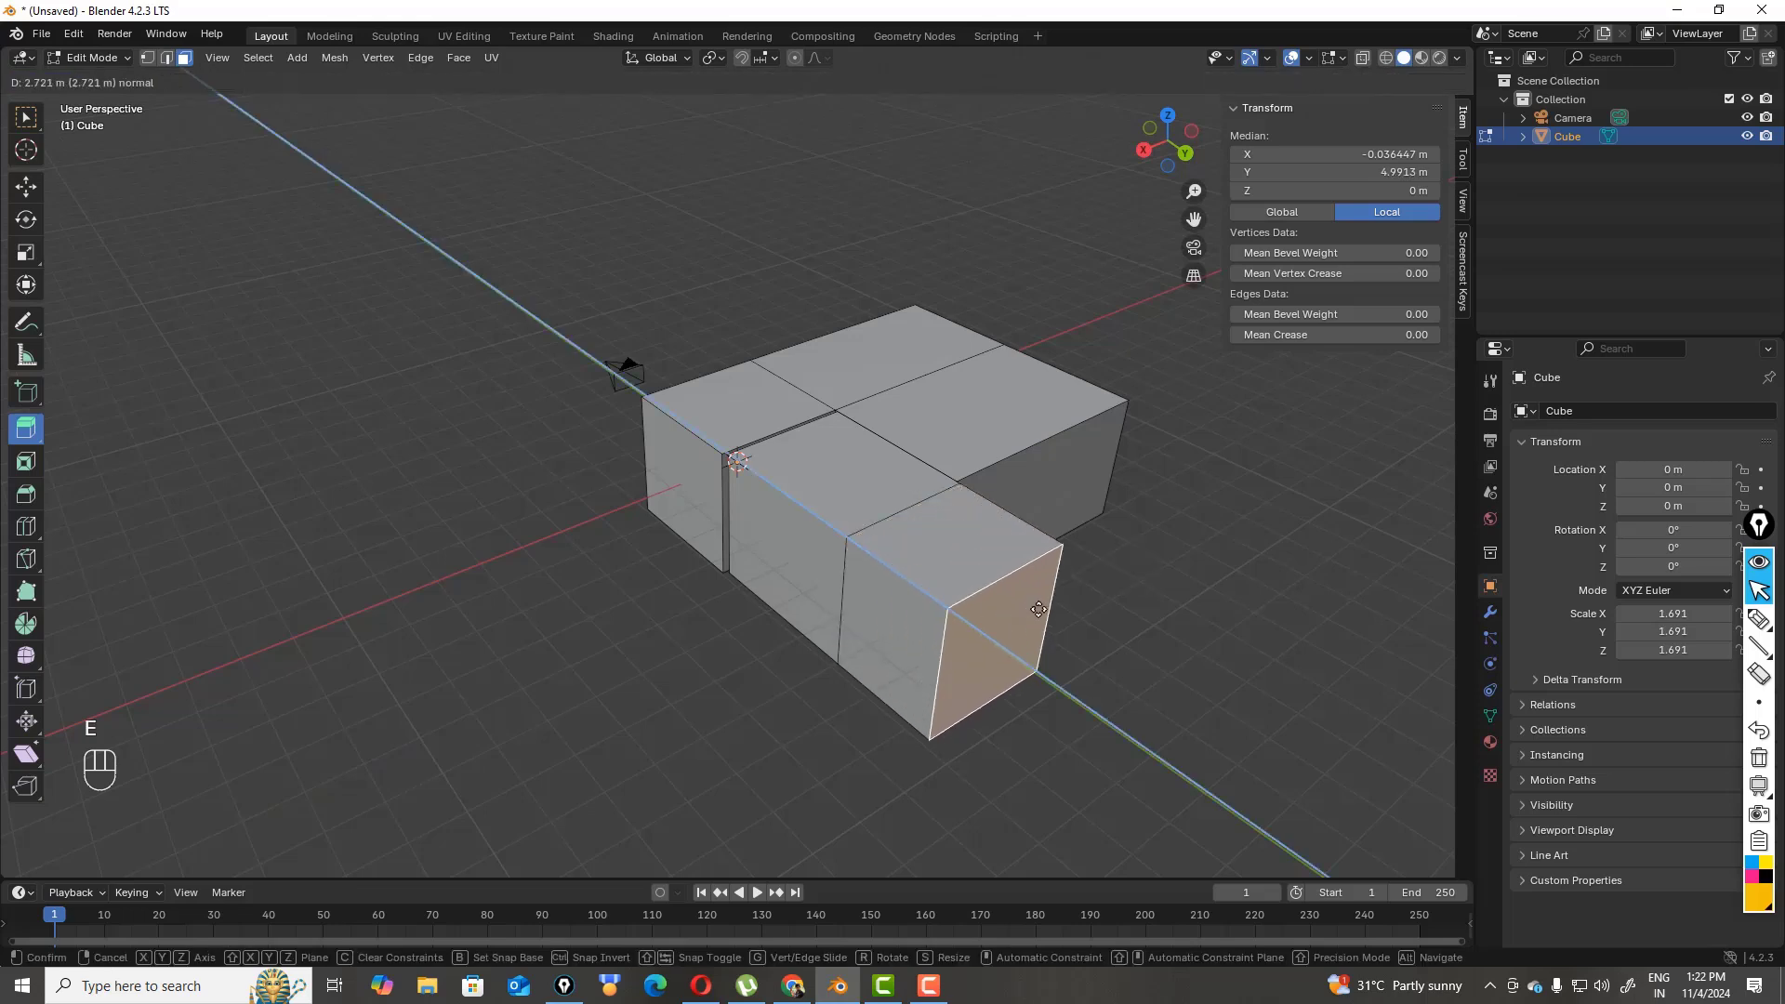
{"action": "left_click", "coordinate": [1170, 651]}
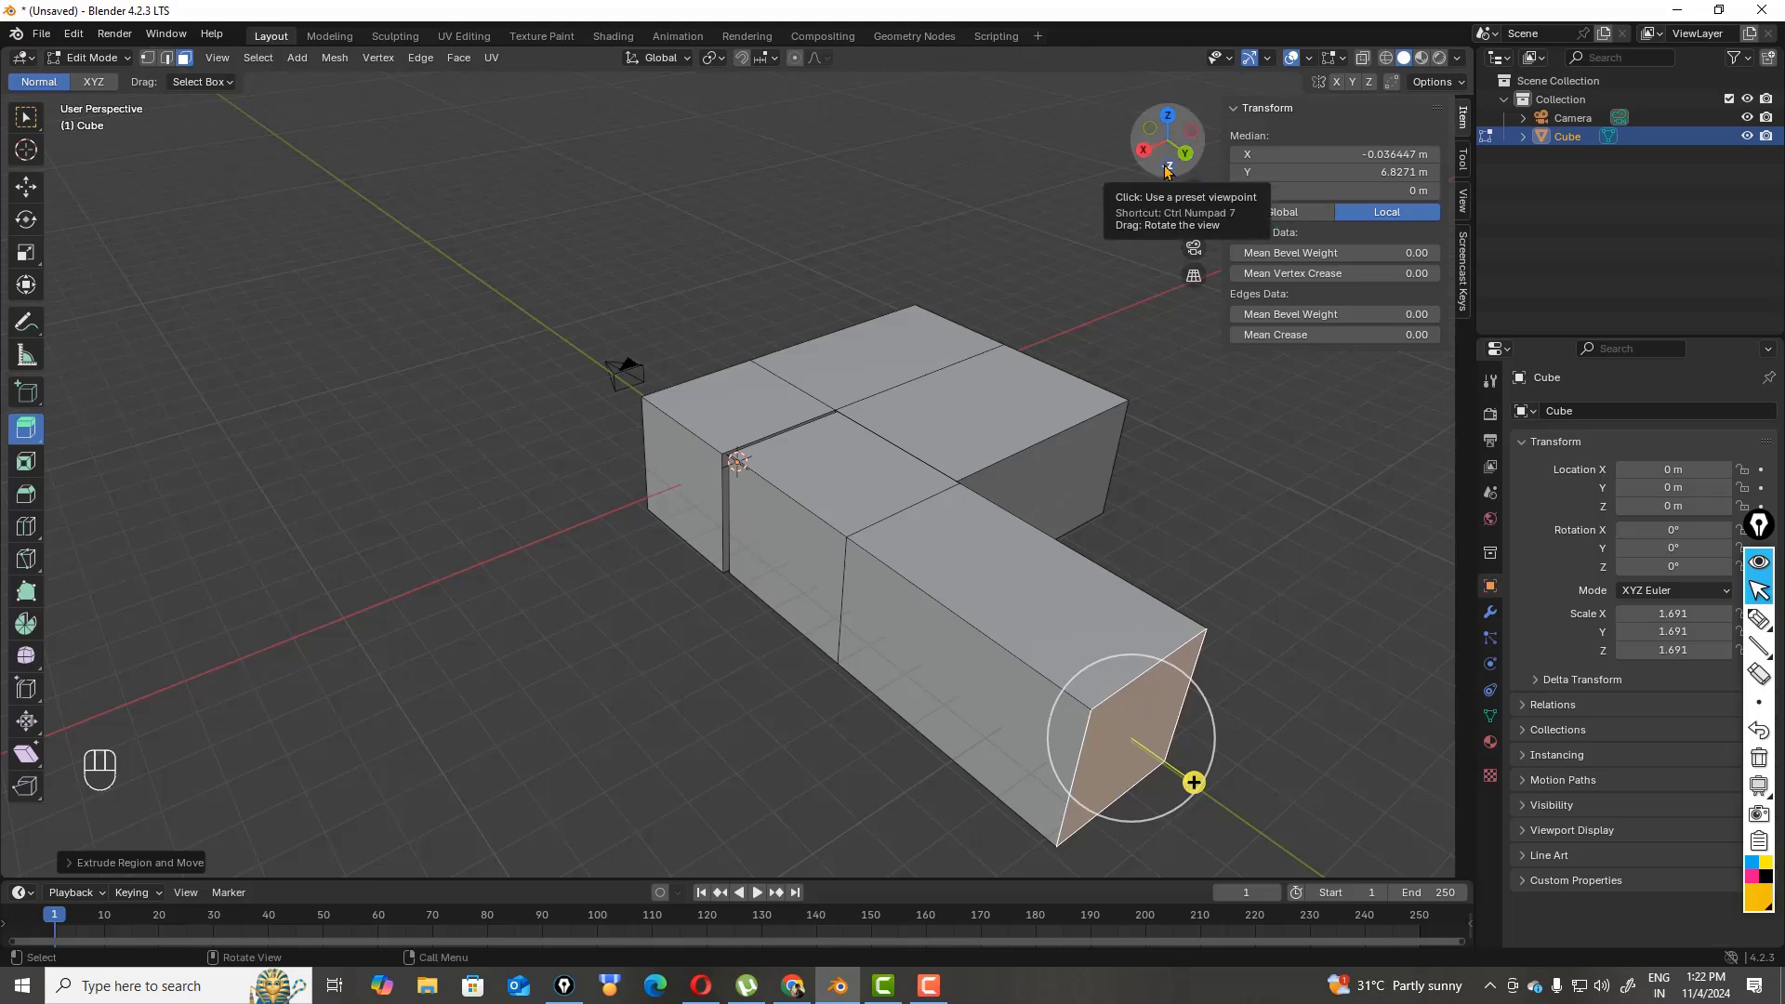
- Try to inset the long arm's end face with Inset Faces, and undo the inset
{"action": "left_click_drag", "start_coordinate": [1168, 174], "coordinate": [1319, 140]}
{"action": "scroll", "coordinate": [1000, 223], "scroll_direction": "down", "scroll_amount": 2}
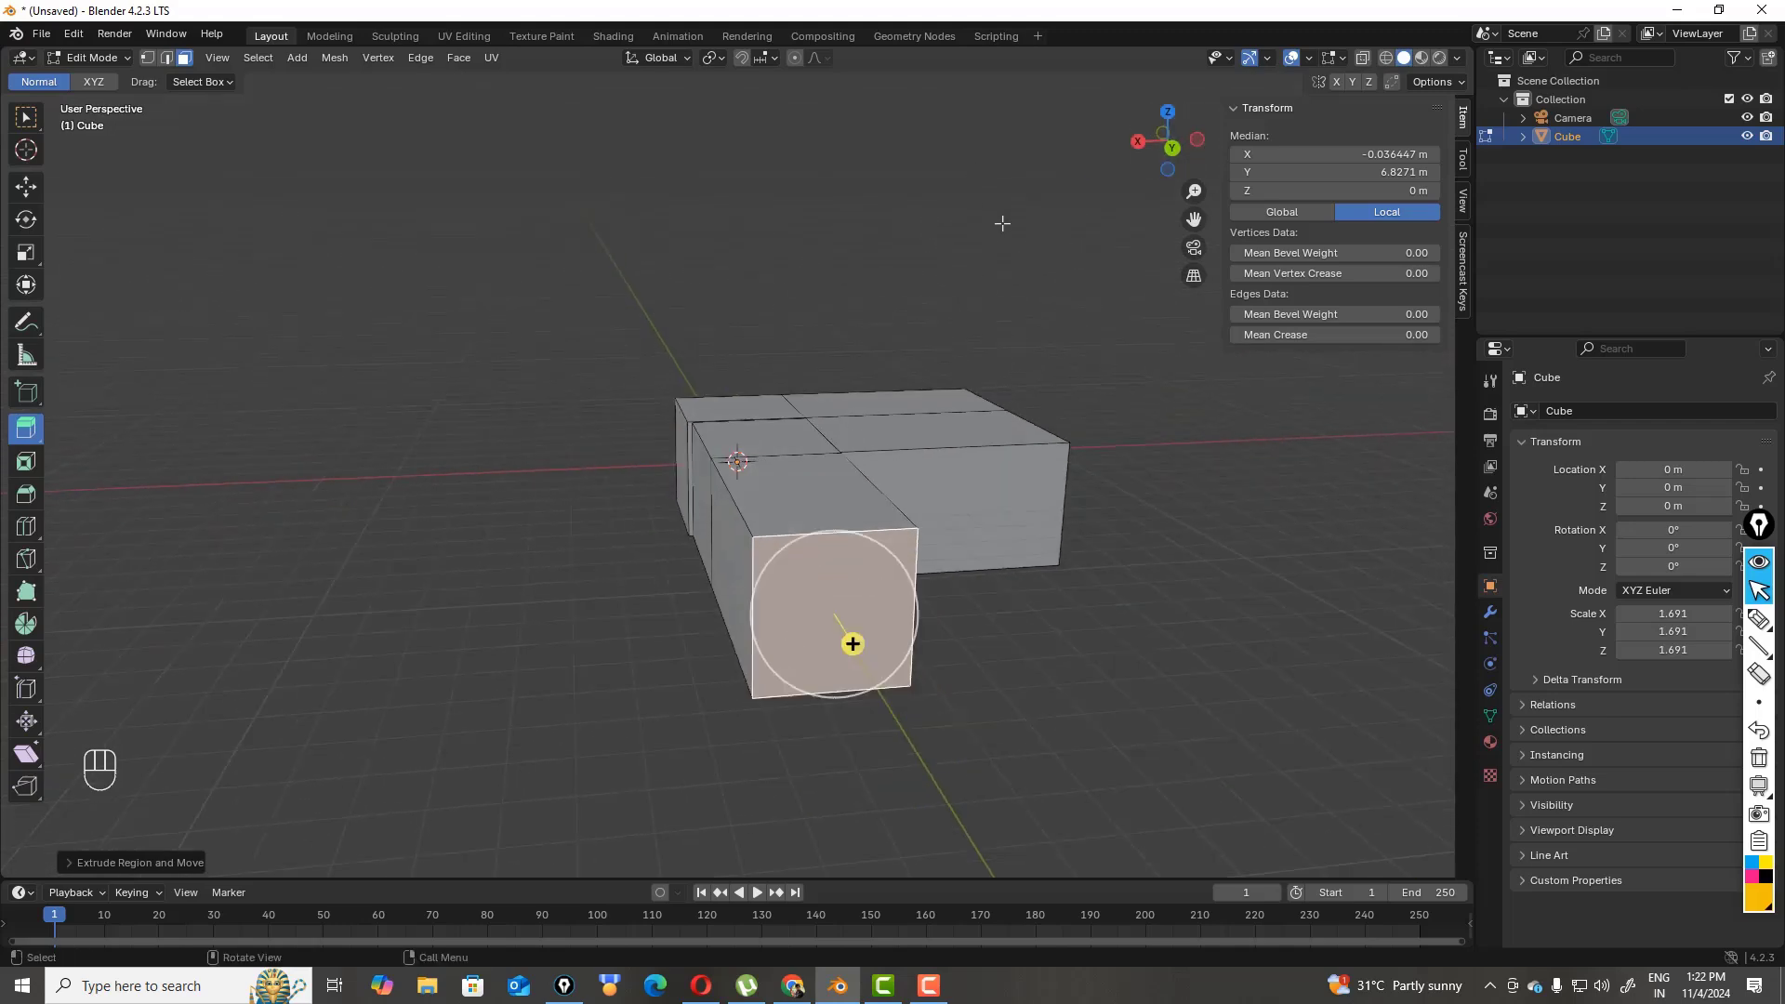
{"action": "scroll", "coordinate": [1004, 232], "scroll_direction": "up", "scroll_amount": 1}
{"action": "mouse_move", "coordinate": [1186, 155]}
{"action": "left_mouse_down"}
{"action": "mouse_move", "coordinate": [1082, 175]}
{"action": "mouse_move", "coordinate": [1213, 148]}
{"action": "left_mouse_up"}
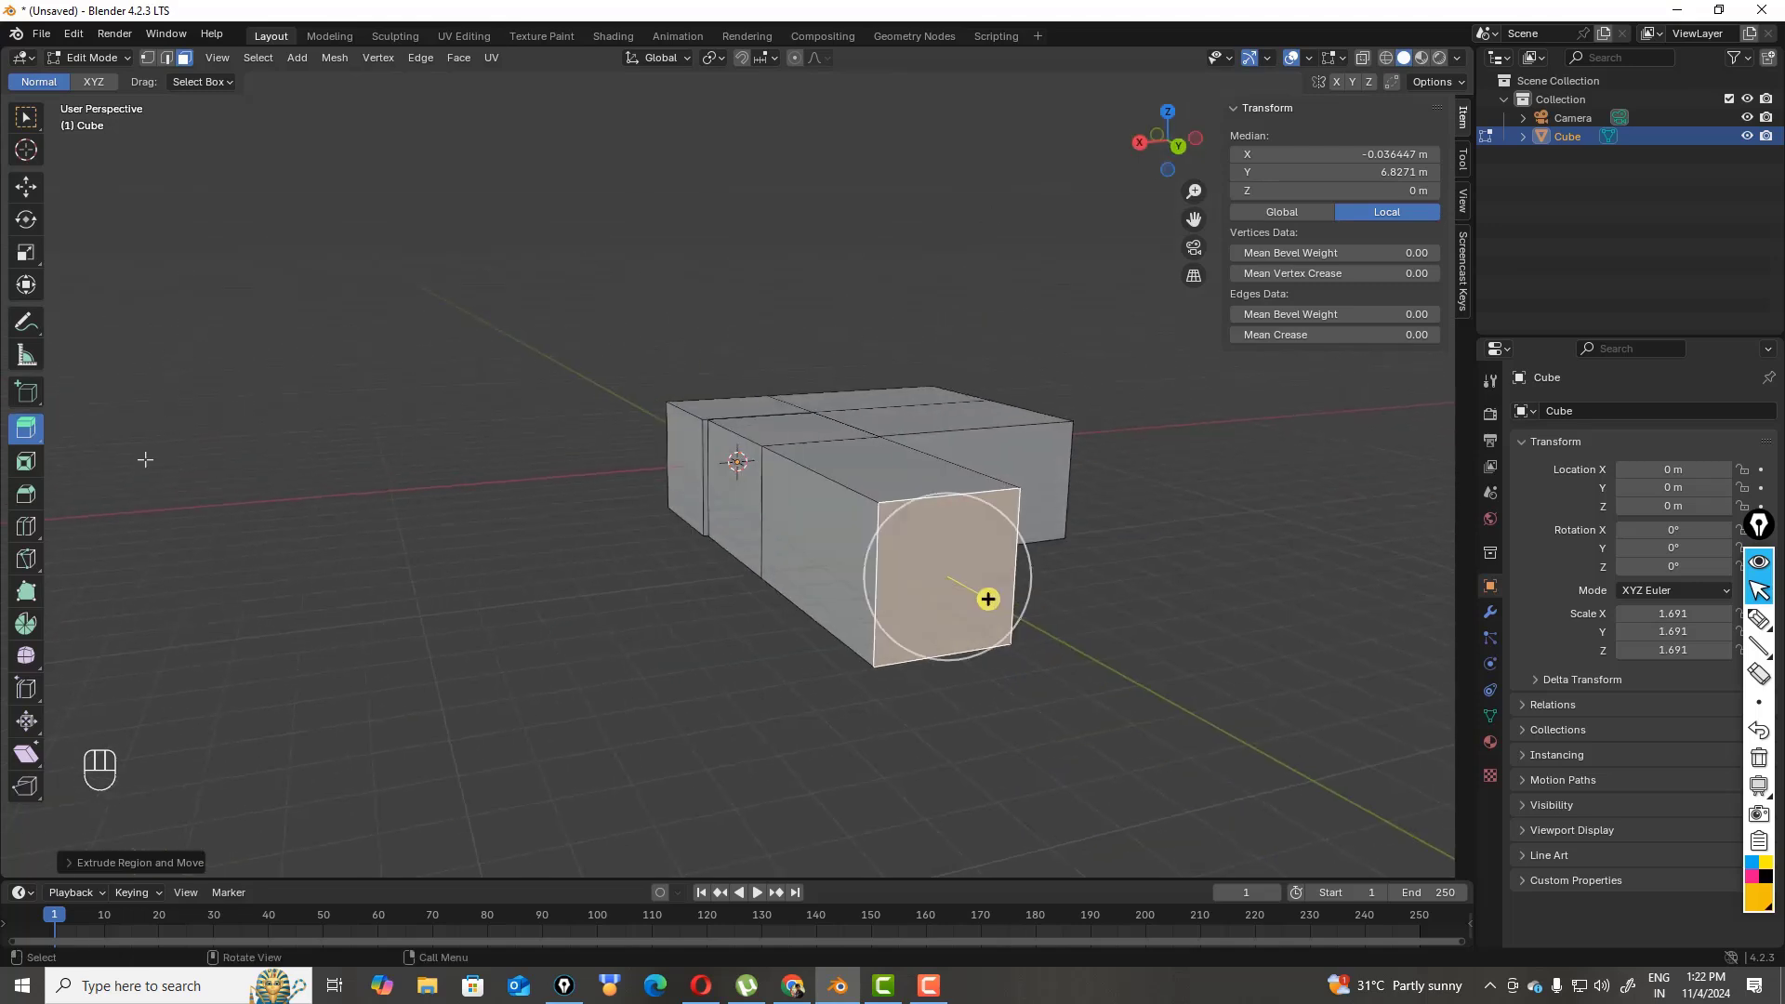
{"action": "left_click", "coordinate": [26, 462]}
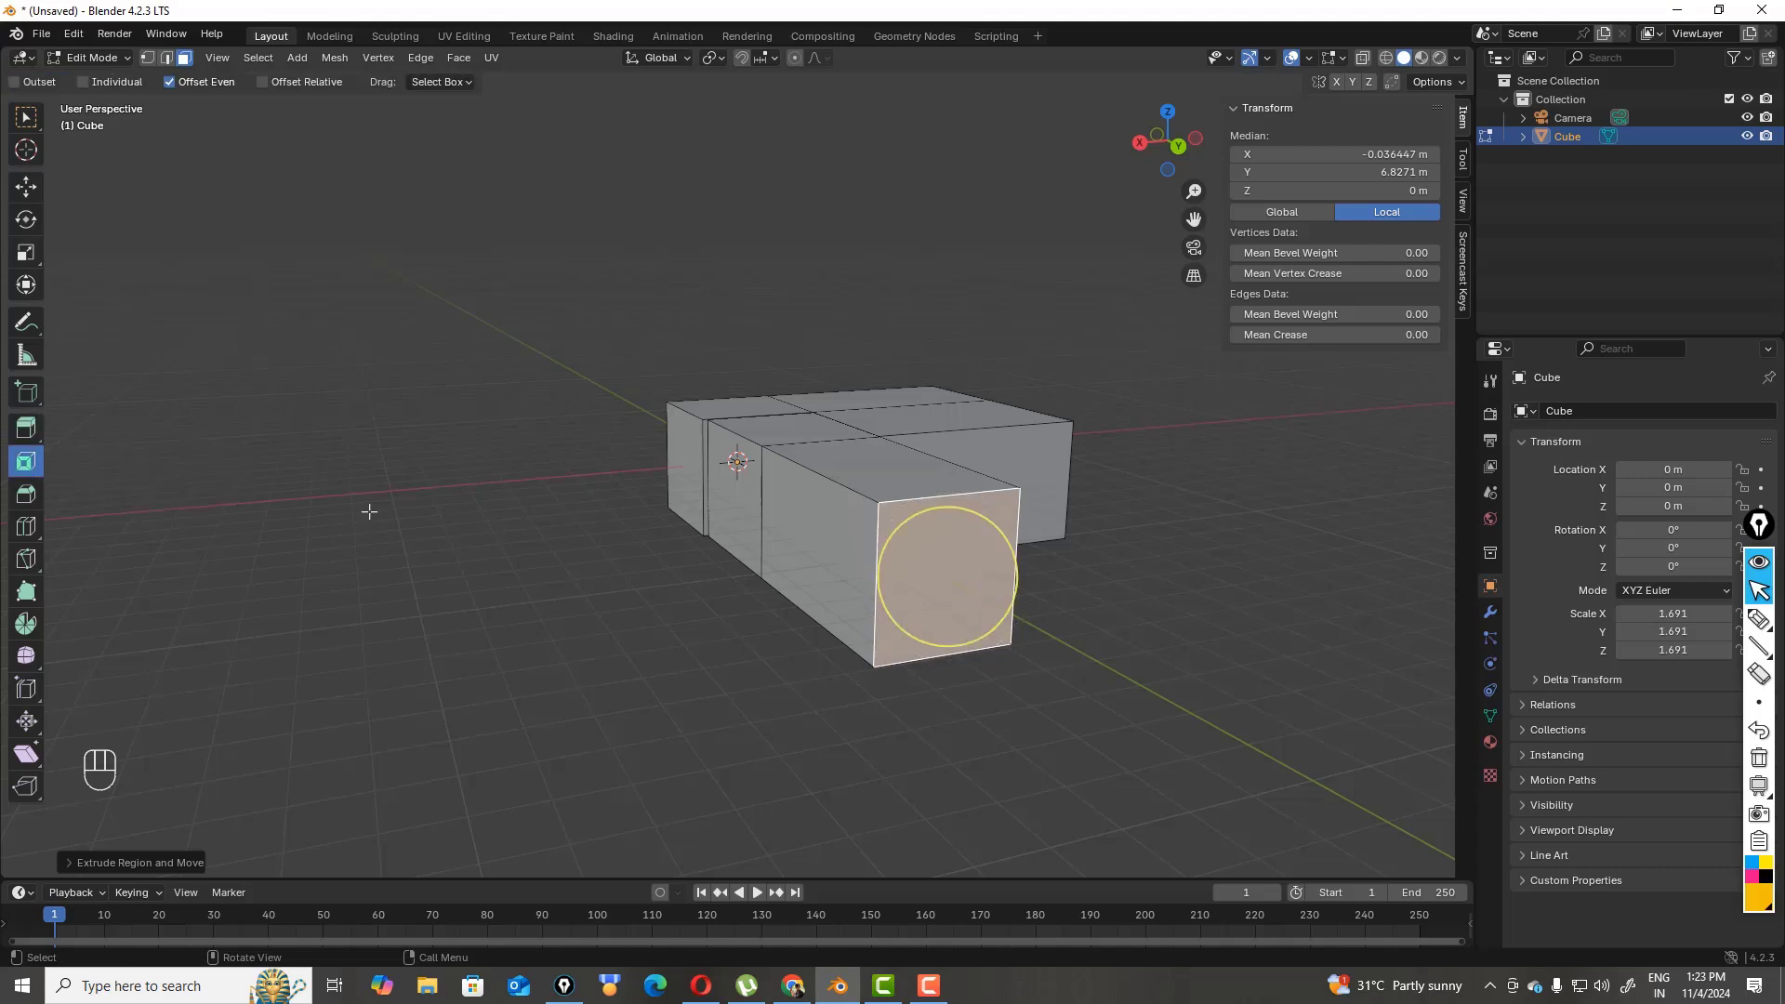
{"action": "left_click", "coordinate": [847, 564]}
{"action": "left_click_drag", "start_coordinate": [1153, 167], "coordinate": [1030, 169]}
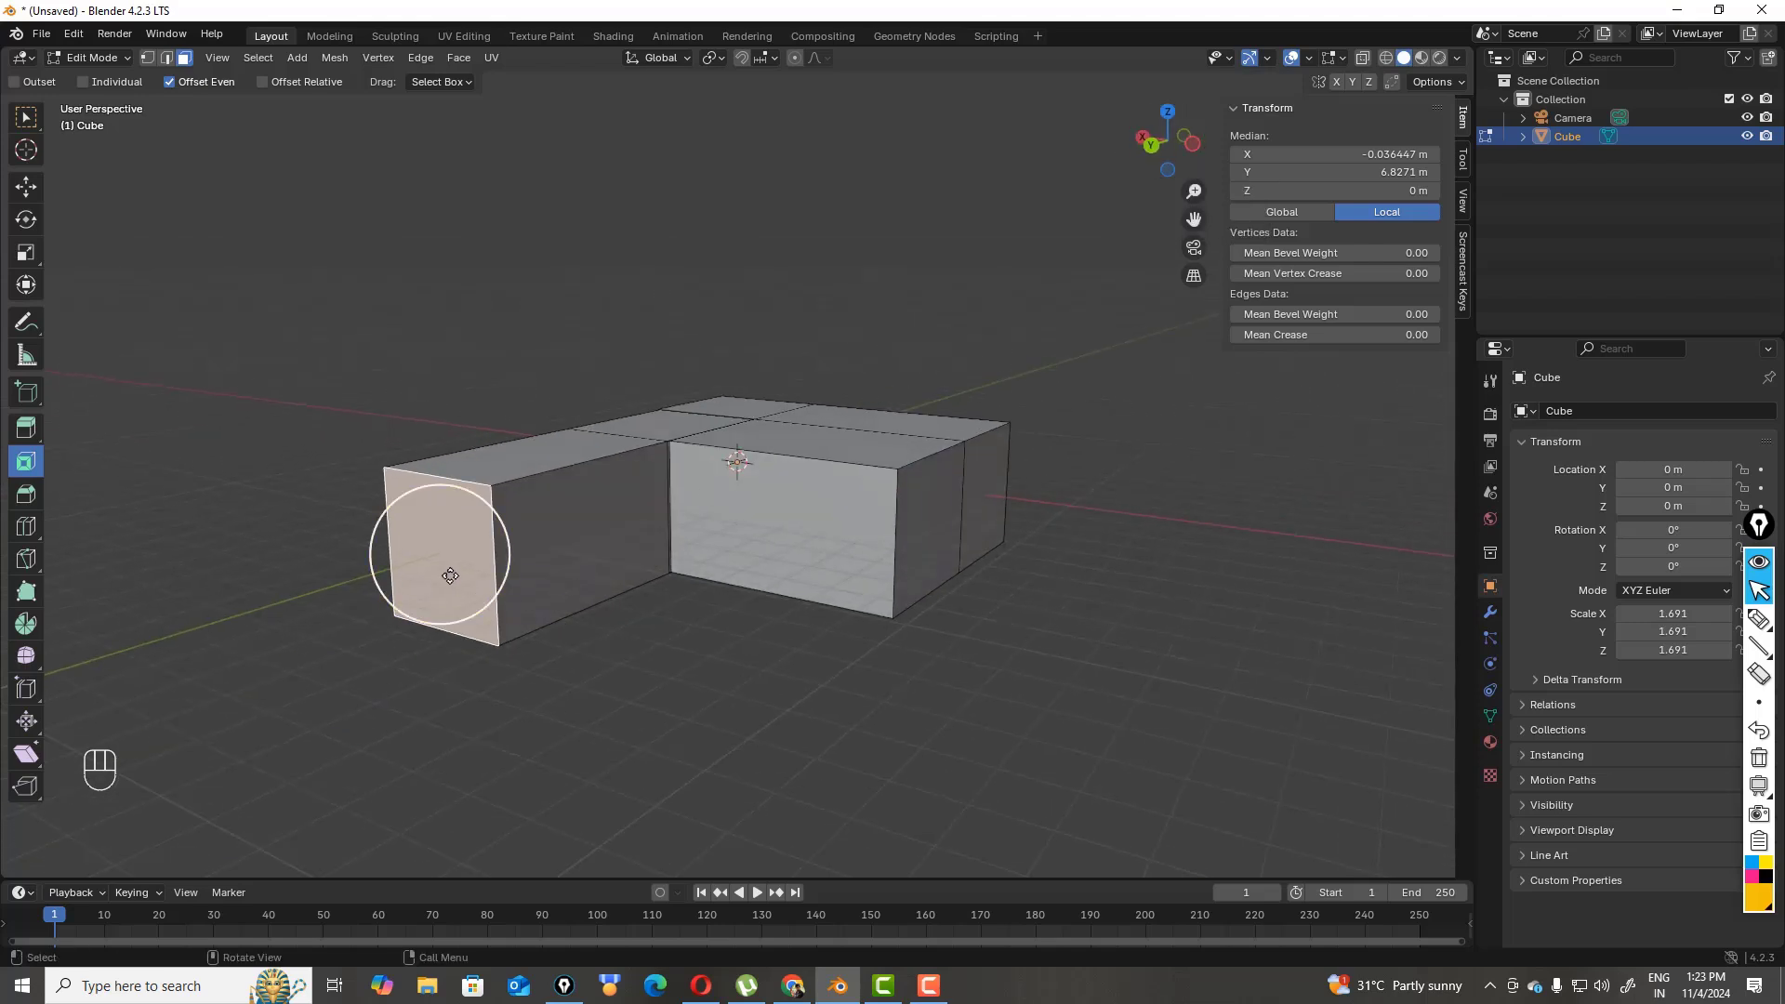
{"action": "mouse_move", "coordinate": [450, 575]}
{"action": "left_mouse_down"}
{"action": "mouse_move", "coordinate": [478, 554]}
{"action": "mouse_move", "coordinate": [452, 562]}
{"action": "left_mouse_up"}
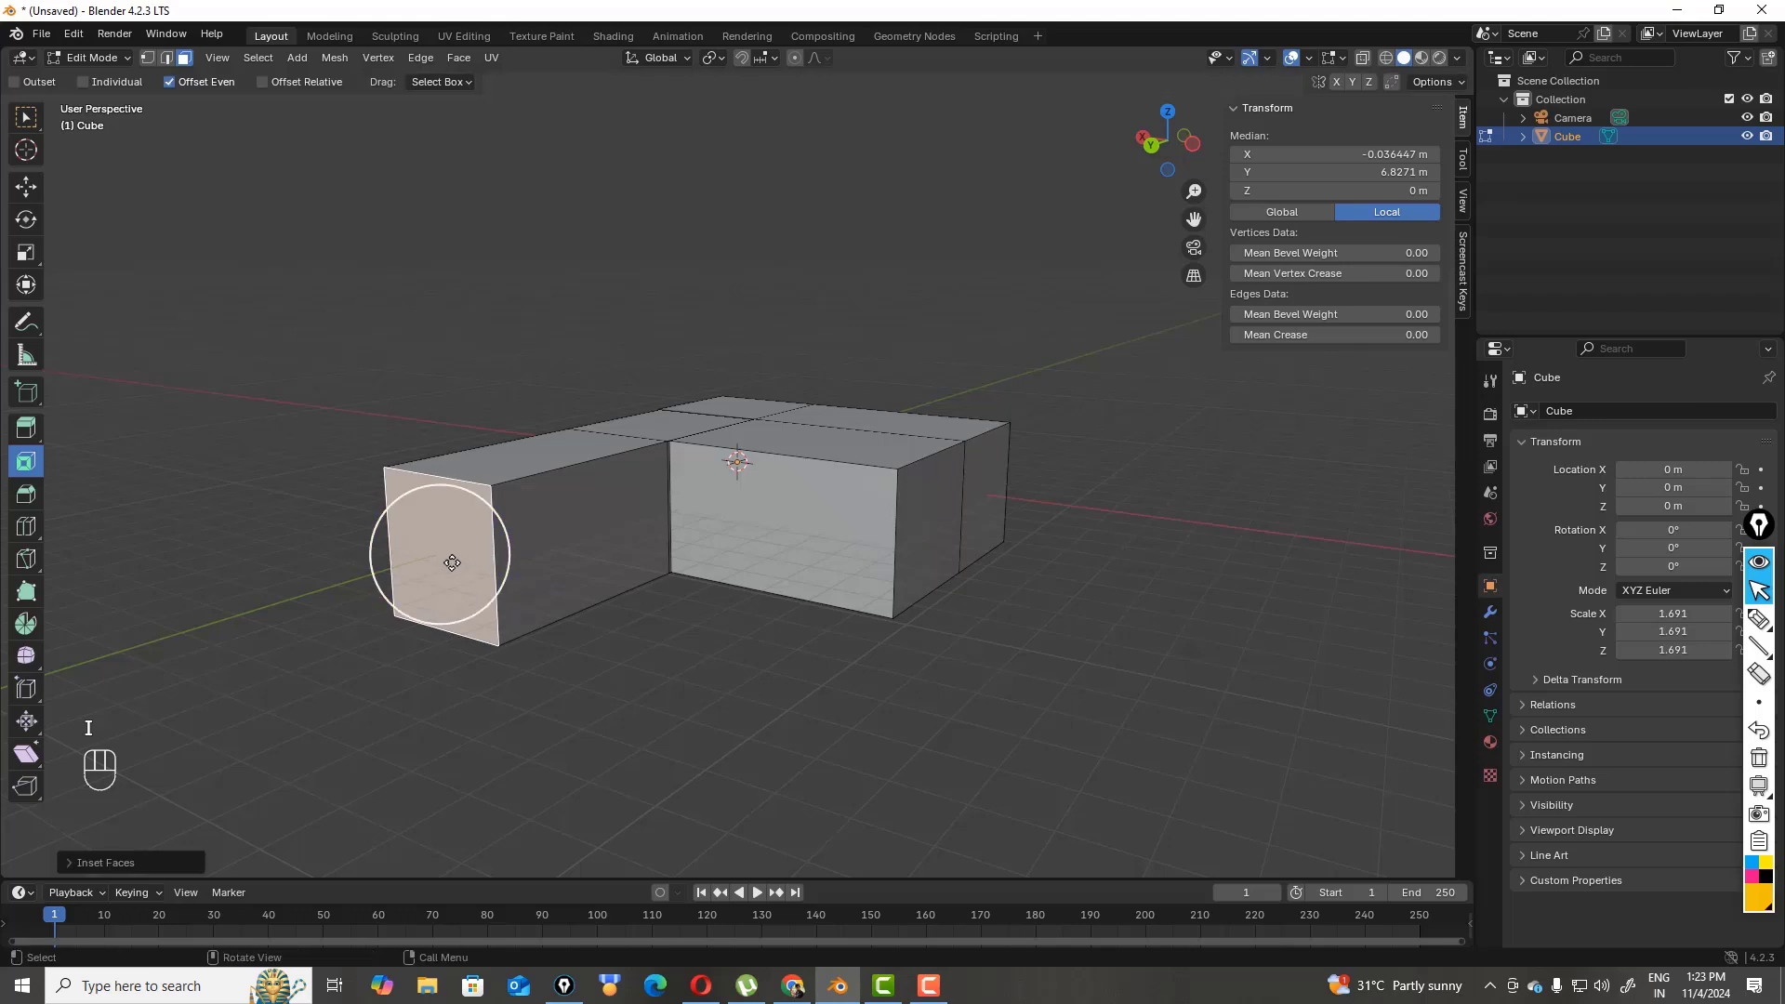
{"action": "key", "text": "ctrl+z"}
- Inset the underside face of the side block beside the long arm to form a smaller rectangle
{"action": "left_click", "coordinate": [556, 550]}
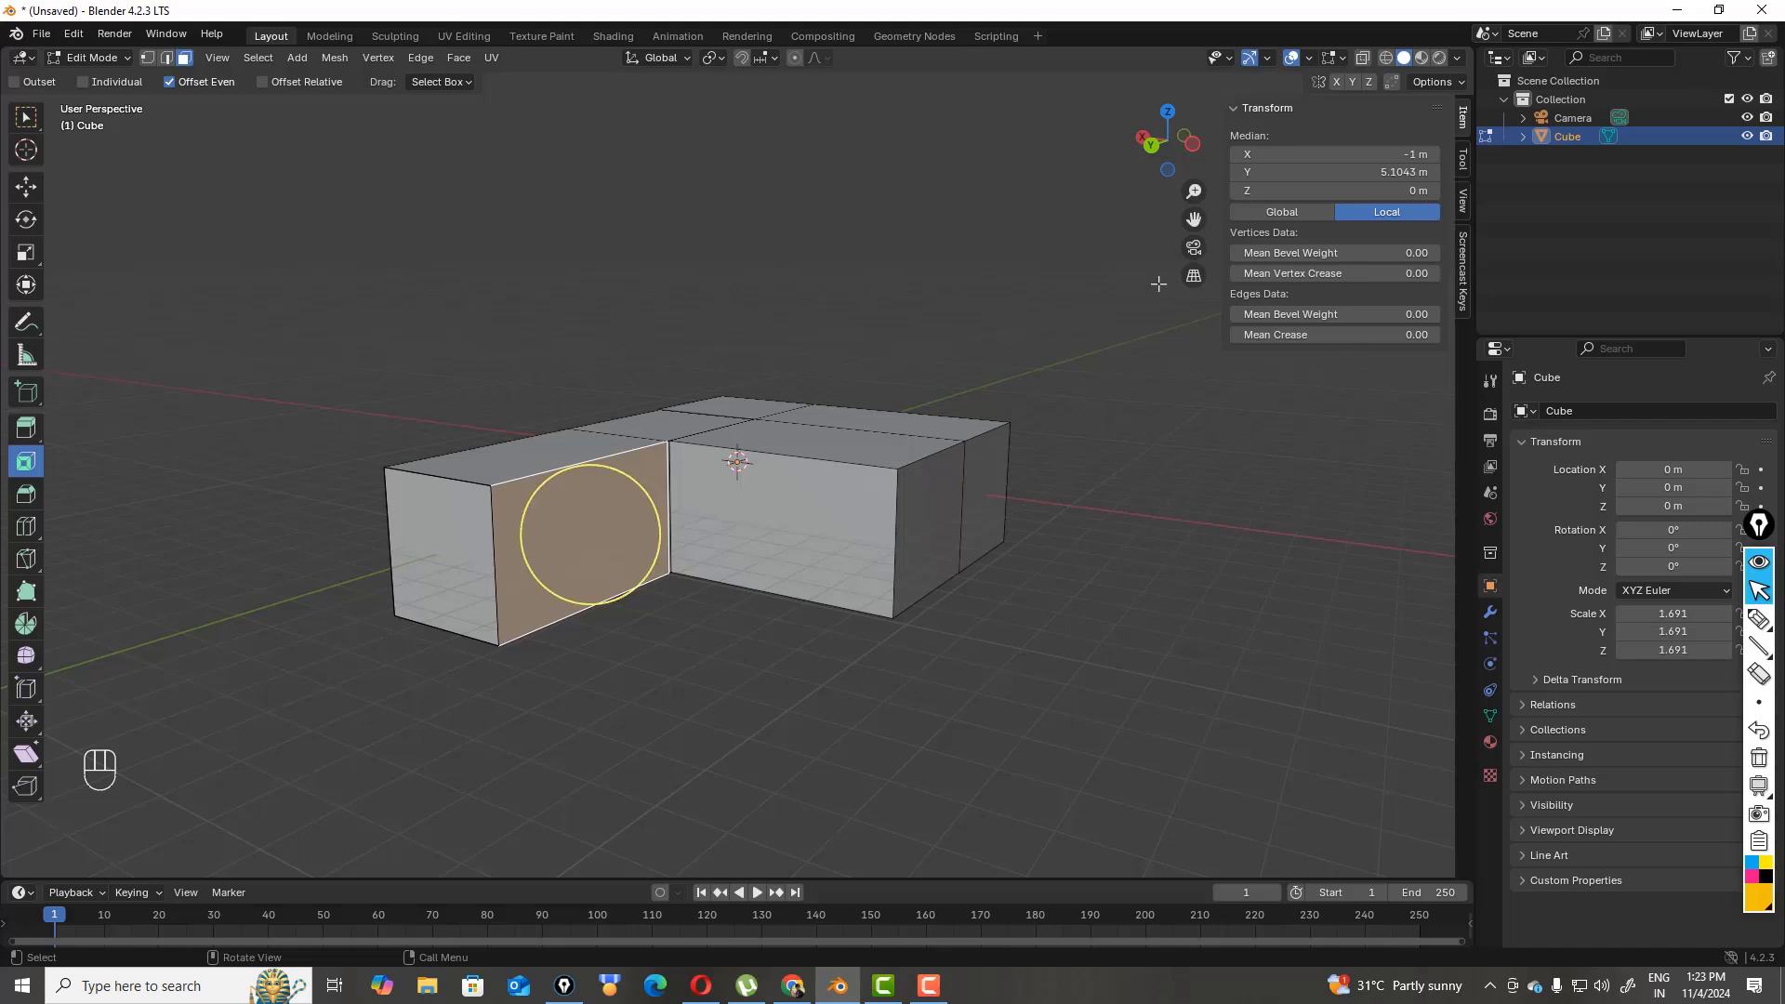
{"action": "mouse_move", "coordinate": [1163, 149]}
{"action": "left_mouse_down"}
{"action": "mouse_move", "coordinate": [1111, 153]}
{"action": "mouse_move", "coordinate": [1174, 158]}
{"action": "left_mouse_up"}
{"action": "left_click", "coordinate": [748, 331]}
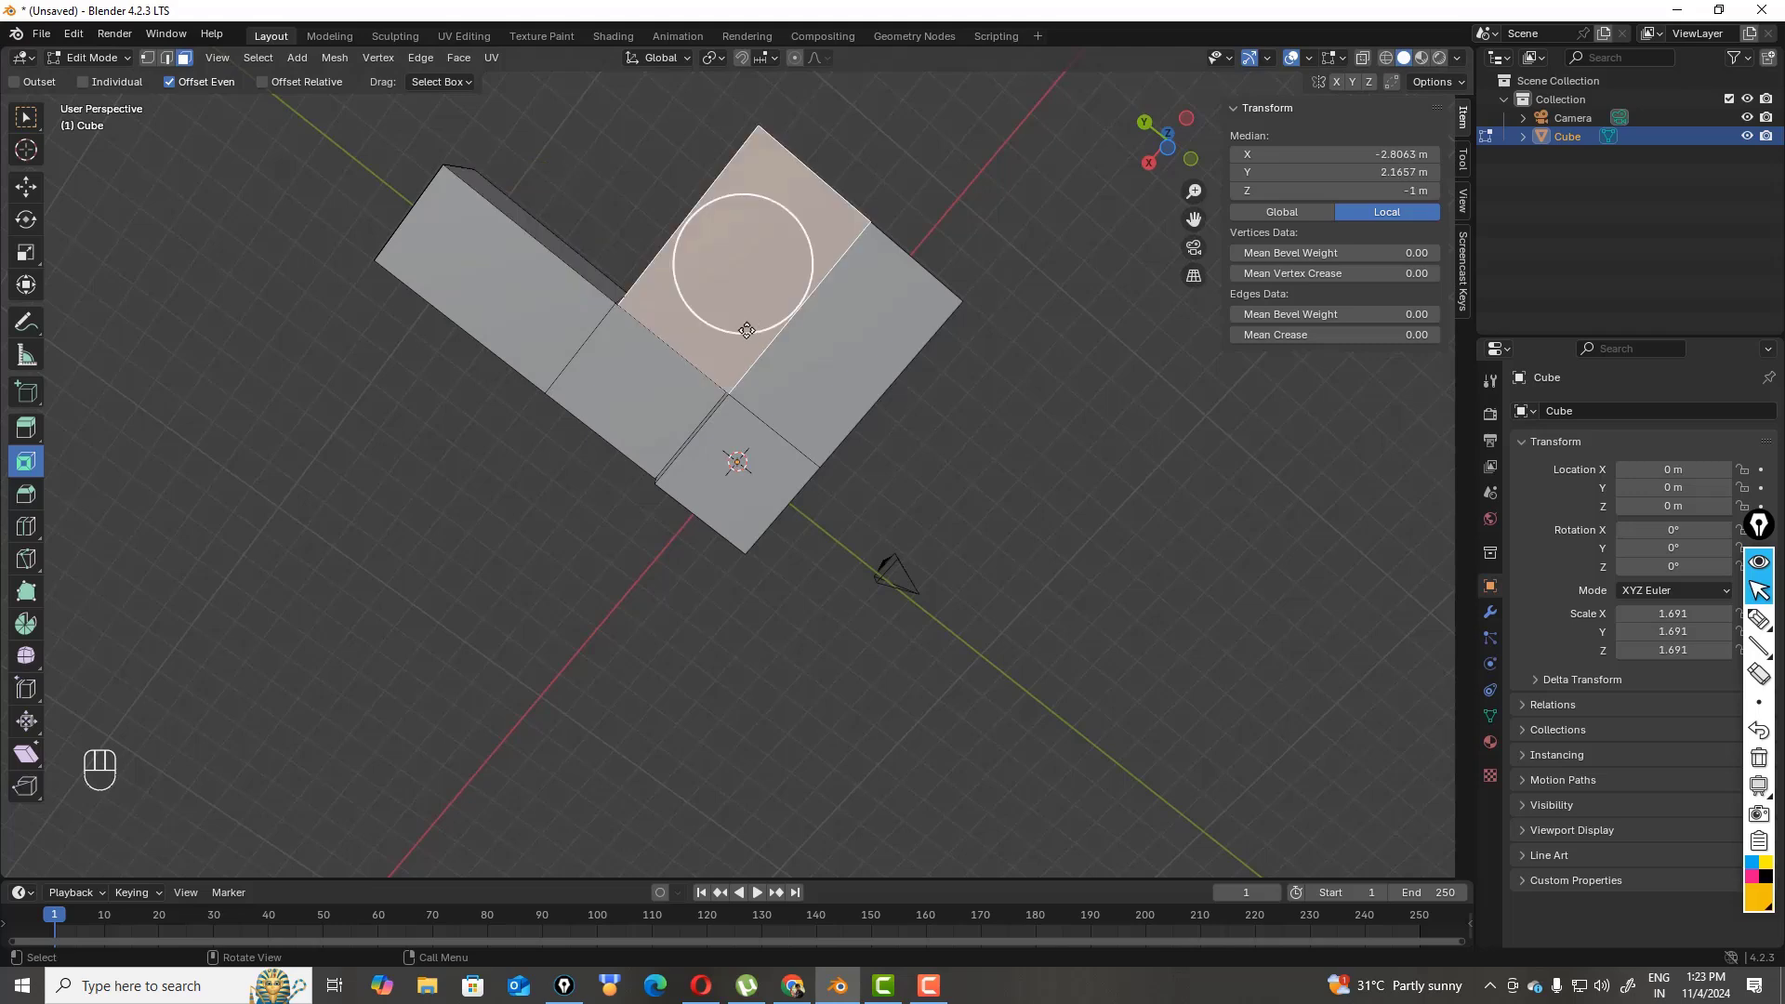
{"action": "left_click_drag", "start_coordinate": [747, 330], "coordinate": [744, 294]}
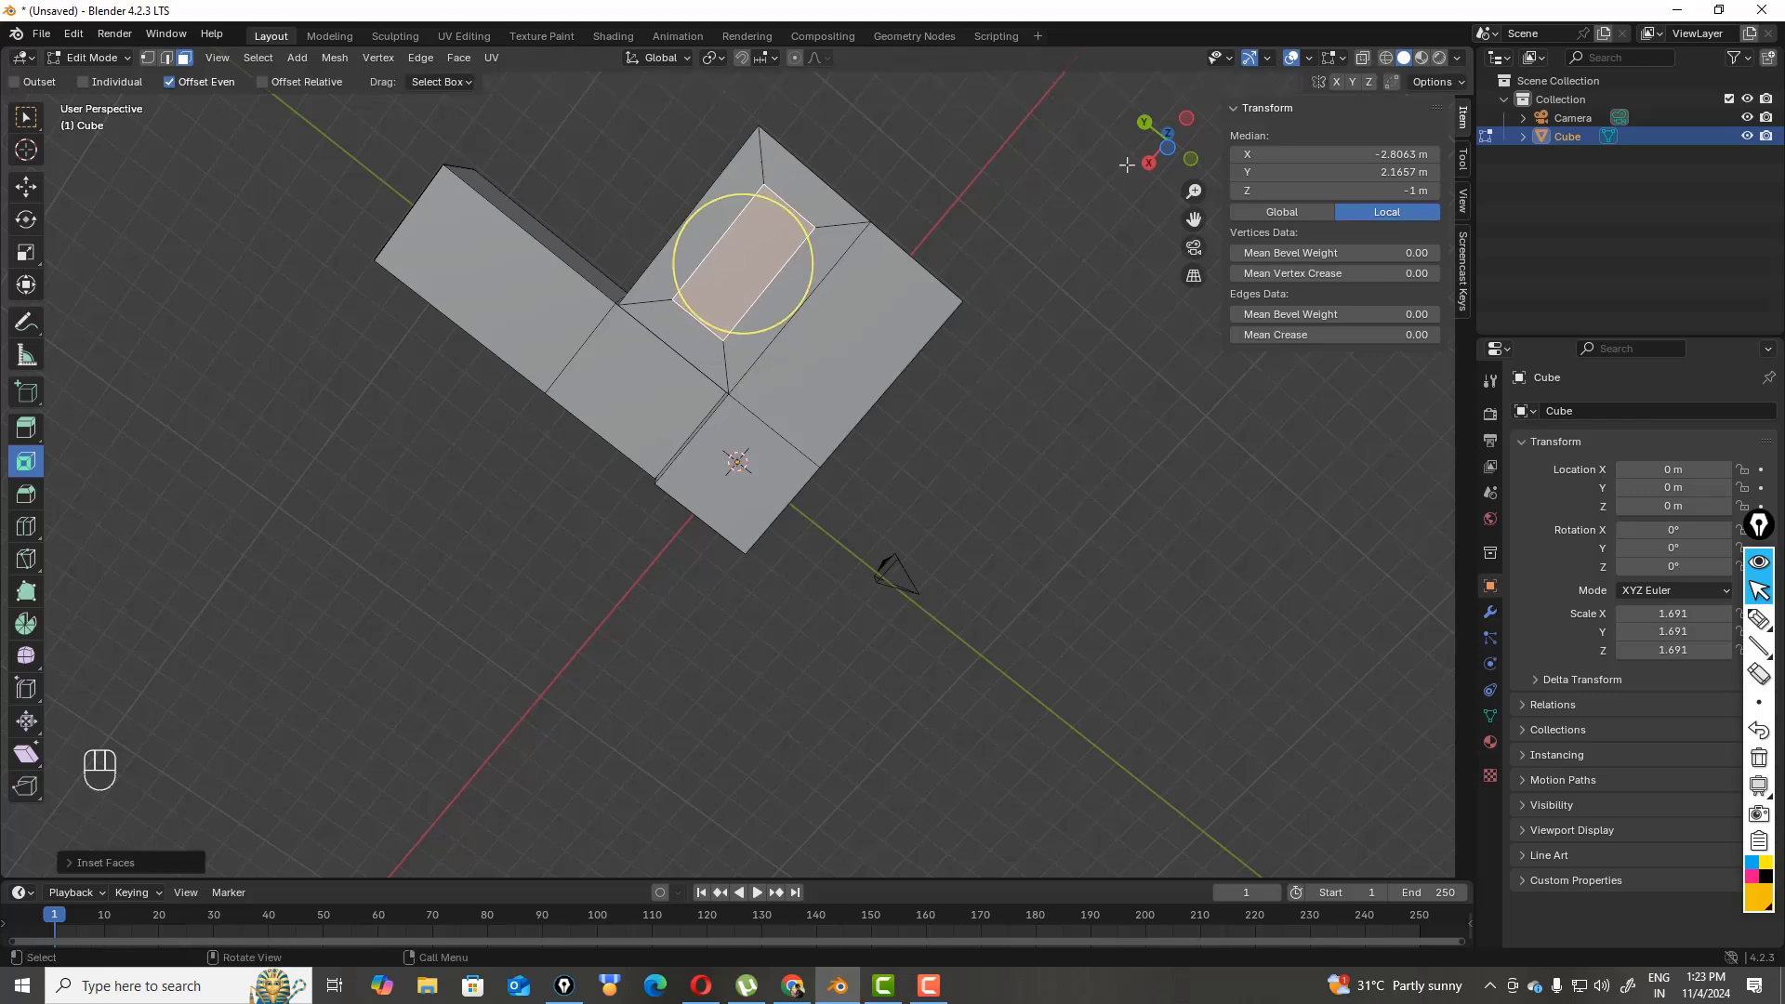
- Inset the long arm's outer positive-X side face to leave a narrow border around it
{"action": "left_click_drag", "start_coordinate": [1158, 149], "coordinate": [1138, 293]}
{"action": "left_click", "coordinate": [687, 550]}
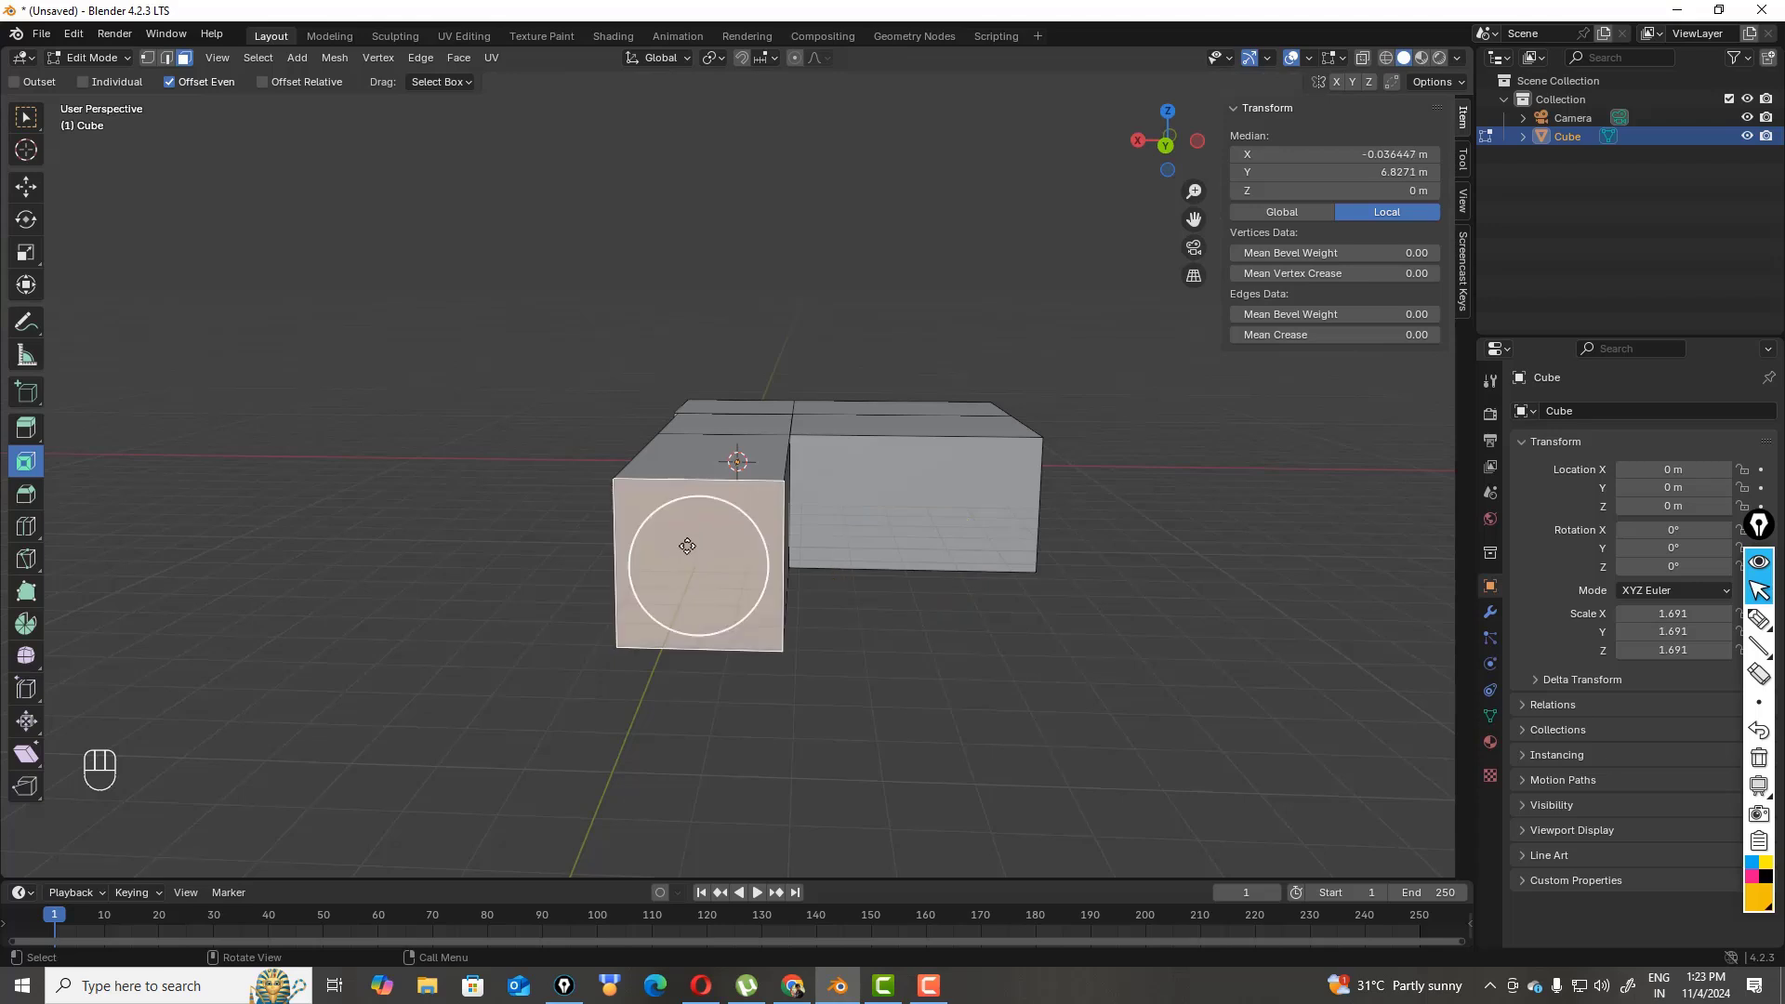
{"action": "key", "text": "f"}
{"action": "left_click_drag", "start_coordinate": [1167, 142], "coordinate": [942, 425]}
{"action": "left_click", "coordinate": [986, 521]}
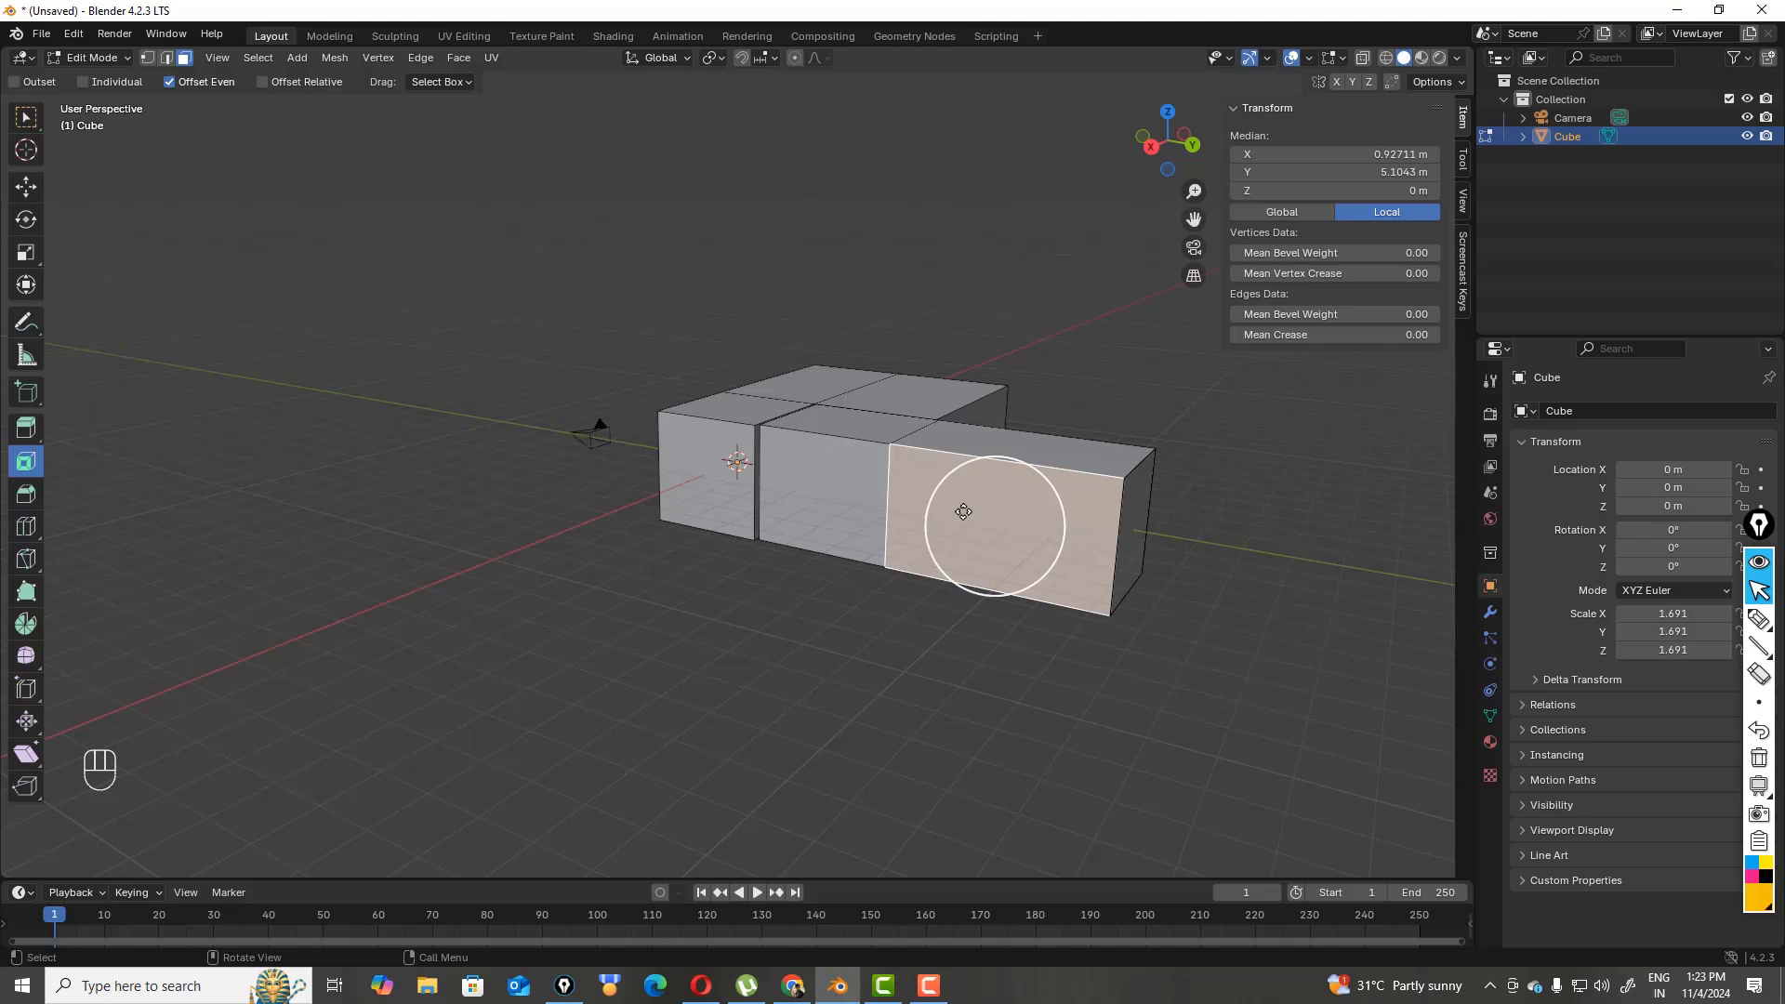
{"action": "mouse_move", "coordinate": [964, 512]}
{"action": "left_mouse_down"}
{"action": "mouse_move", "coordinate": [978, 493]}
{"action": "mouse_move", "coordinate": [991, 545]}
{"action": "mouse_move", "coordinate": [988, 528]}
{"action": "left_mouse_up"}
- Inset the long arm's end face twice, forming two nested square borders
{"action": "left_click", "coordinate": [1137, 511]}
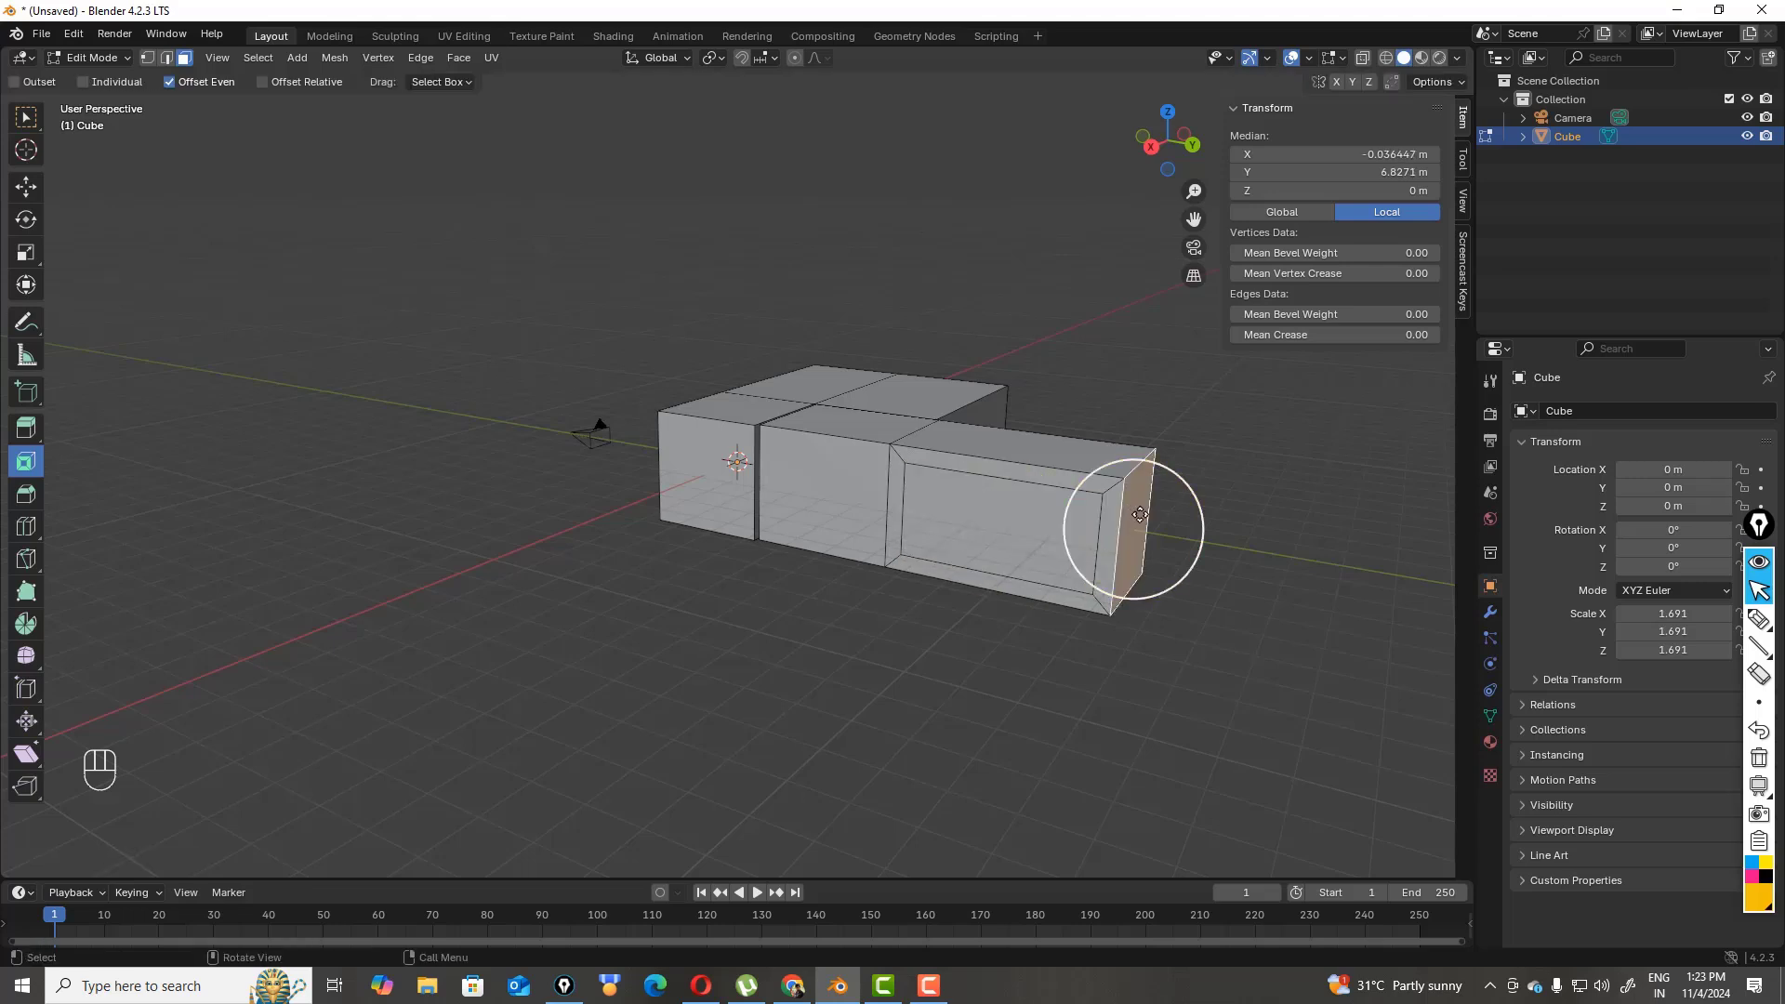
{"action": "mouse_move", "coordinate": [1140, 515]}
{"action": "left_mouse_down"}
{"action": "mouse_move", "coordinate": [1161, 552]}
{"action": "mouse_move", "coordinate": [1138, 524]}
{"action": "left_mouse_up"}
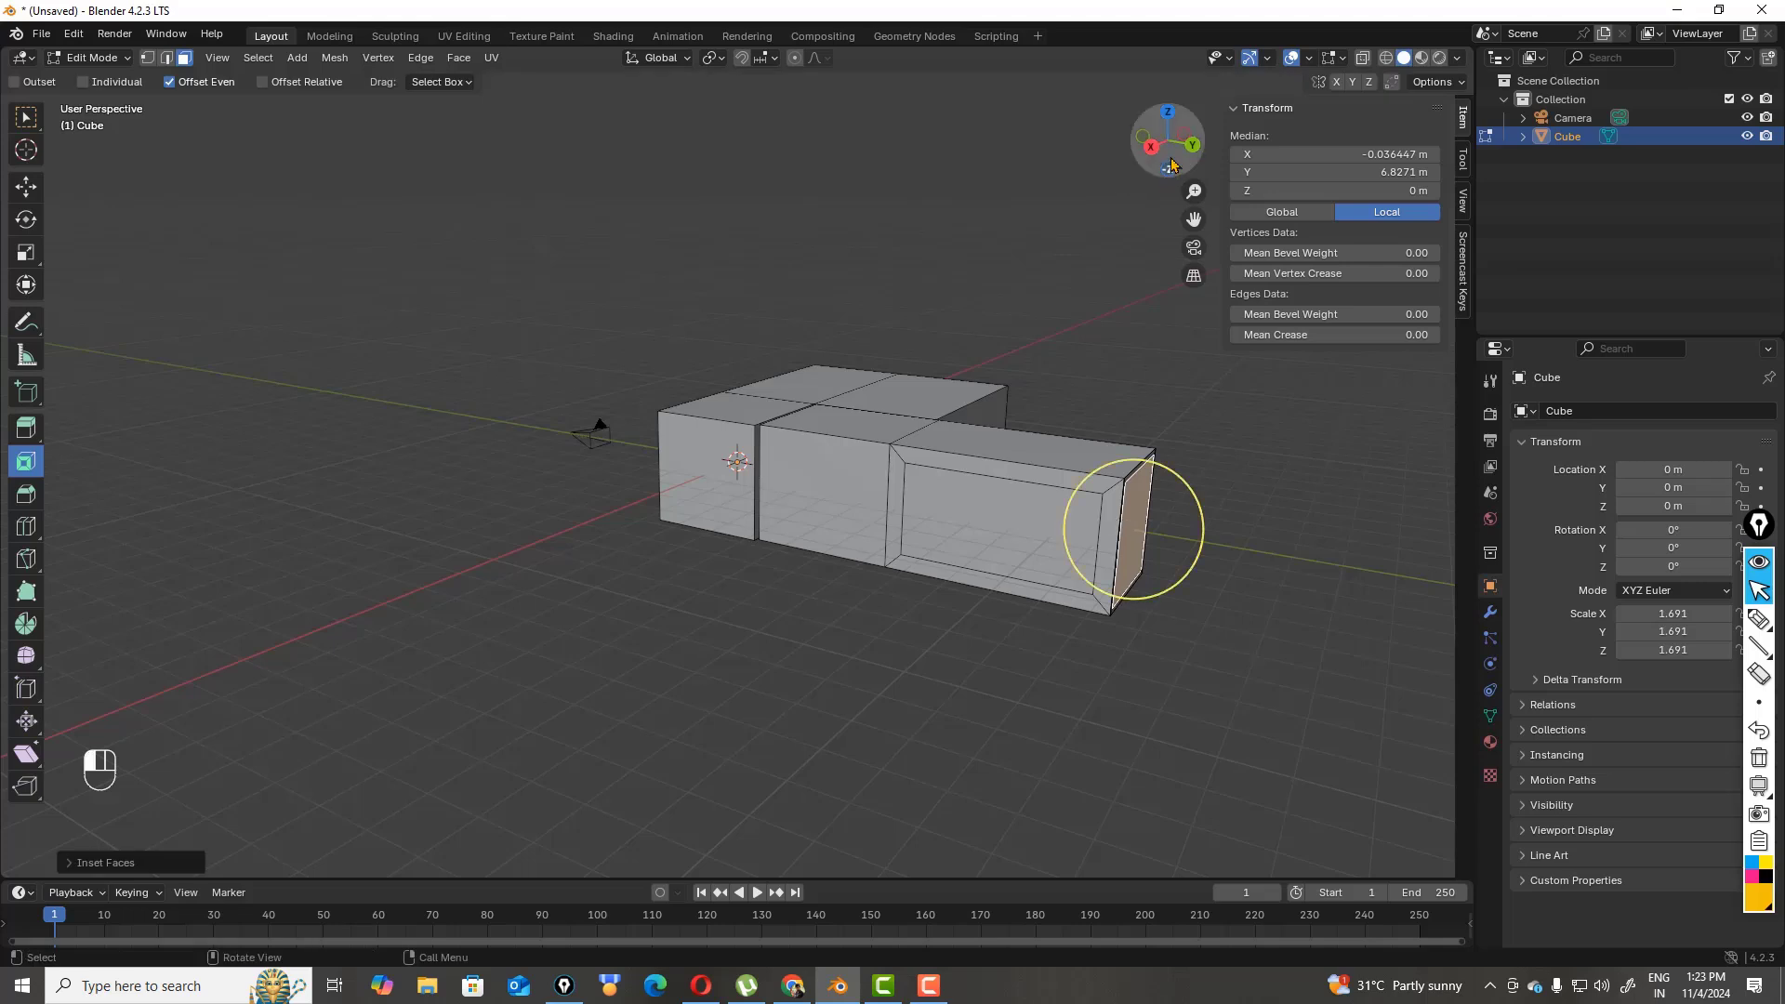
{"action": "left_click_drag", "start_coordinate": [1176, 165], "coordinate": [1044, 289]}
{"action": "key", "text": "alt+a"}
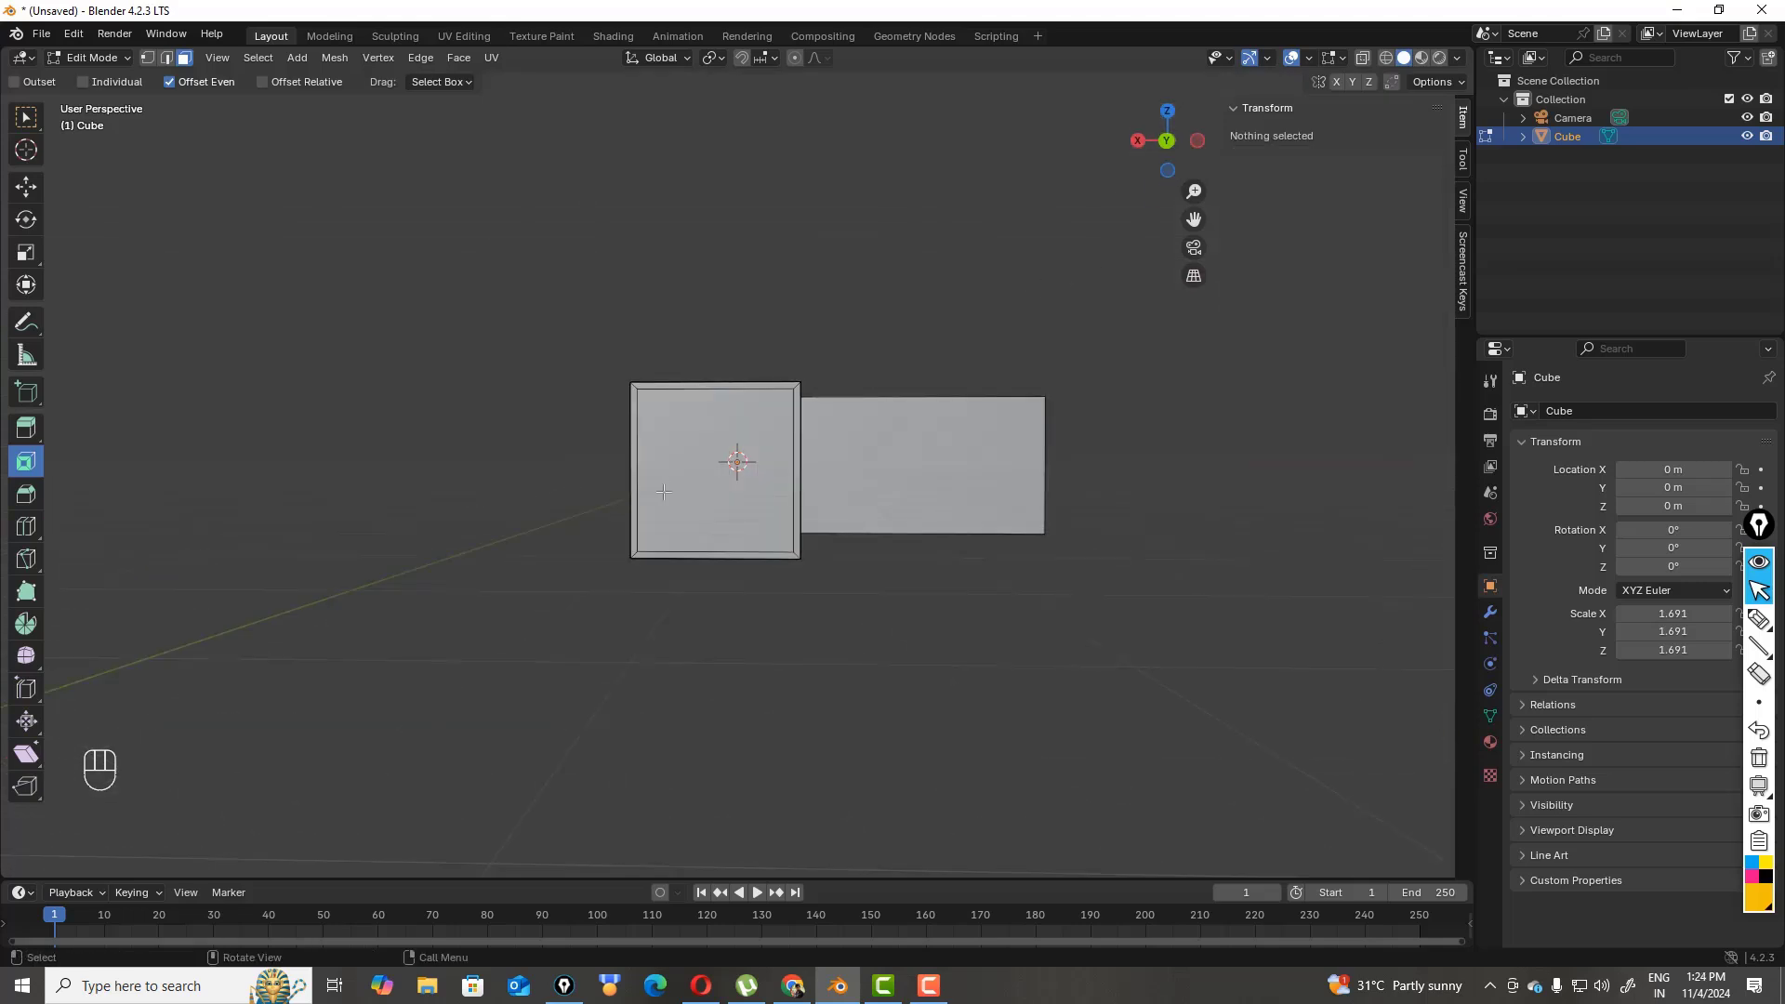
{"action": "left_click", "coordinate": [721, 472]}
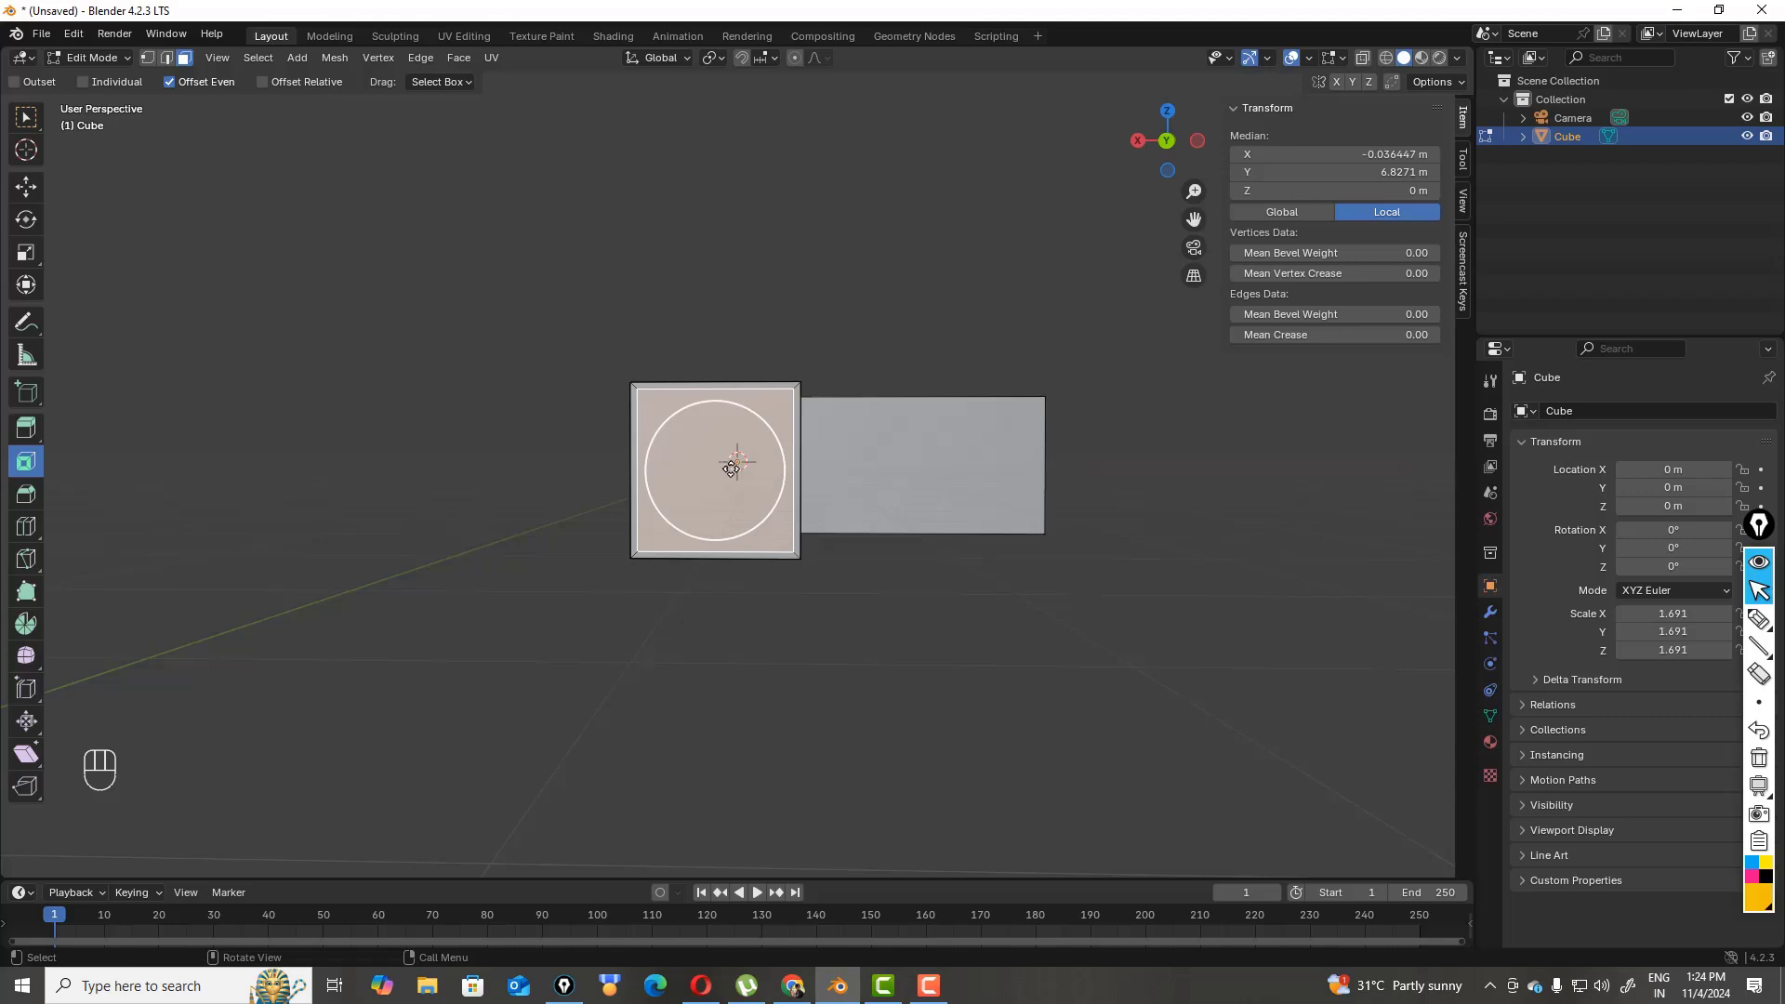
{"action": "mouse_move", "coordinate": [722, 470]}
{"action": "left_mouse_down"}
{"action": "mouse_move", "coordinate": [744, 475]}
{"action": "mouse_move", "coordinate": [724, 456]}
{"action": "left_mouse_up"}
- Extrude the innermost square of the arm's end face outward to about 8.2 m in local Y
{"action": "left_click_drag", "start_coordinate": [1150, 169], "coordinate": [1162, 225]}
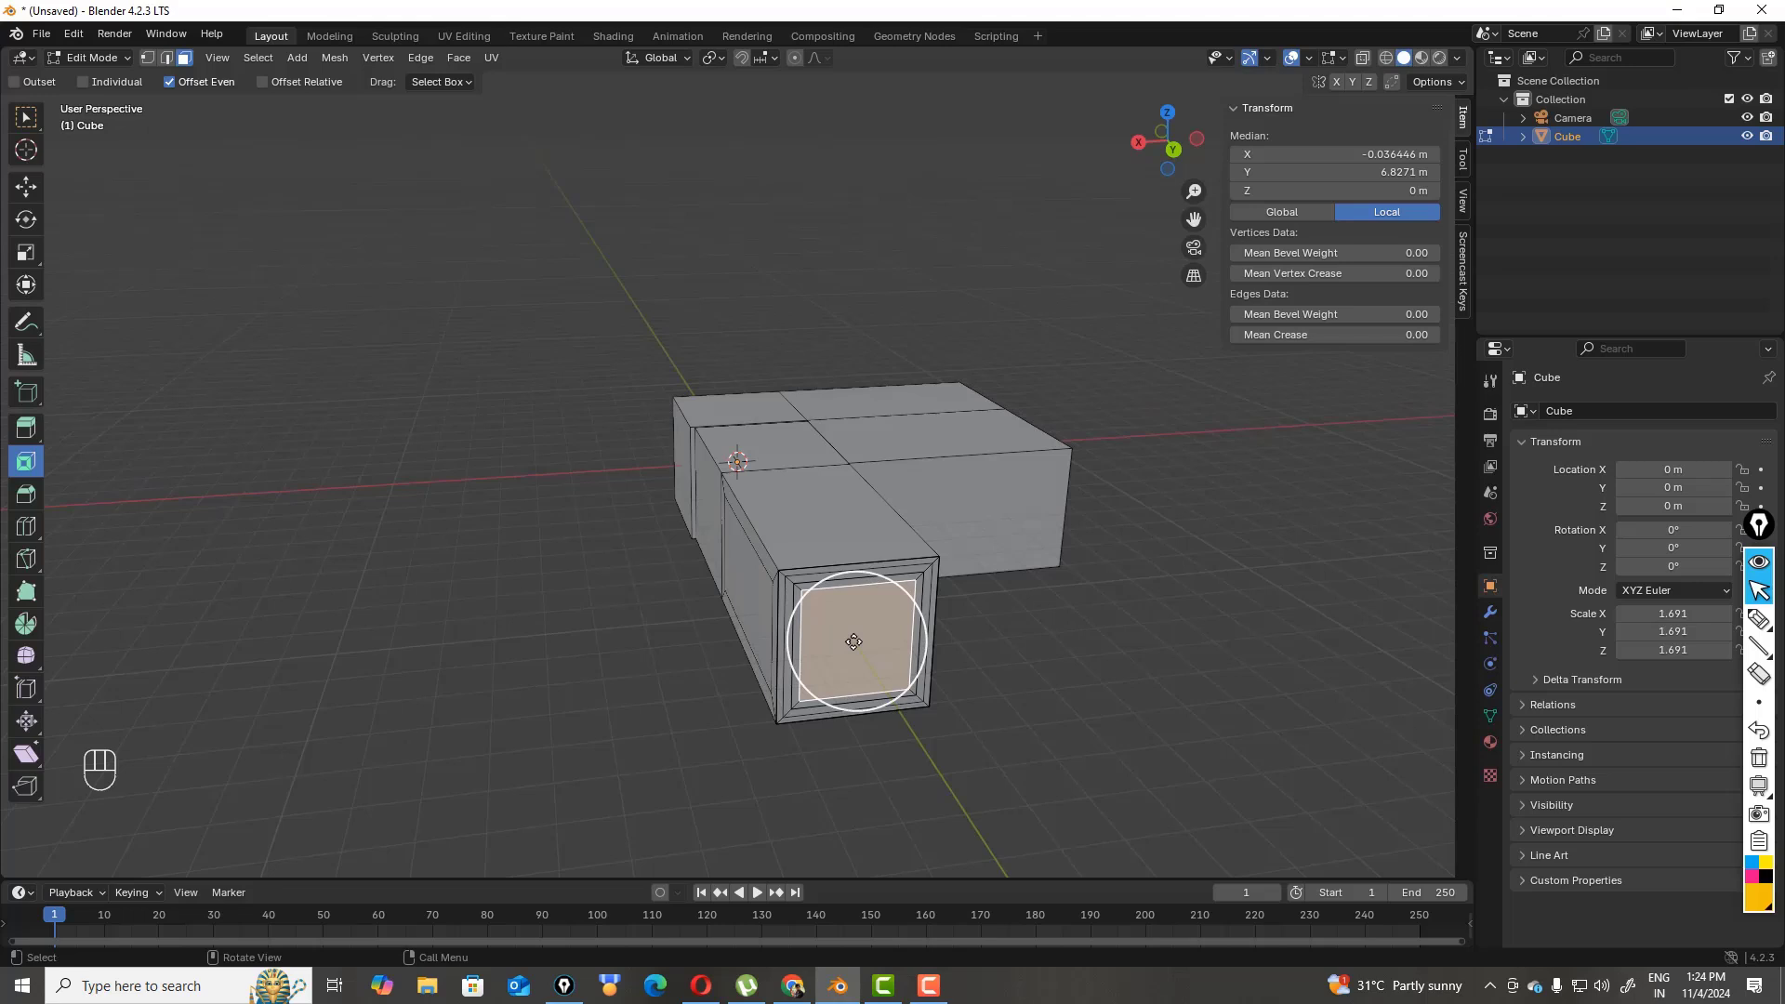
{"action": "key", "text": "e"}
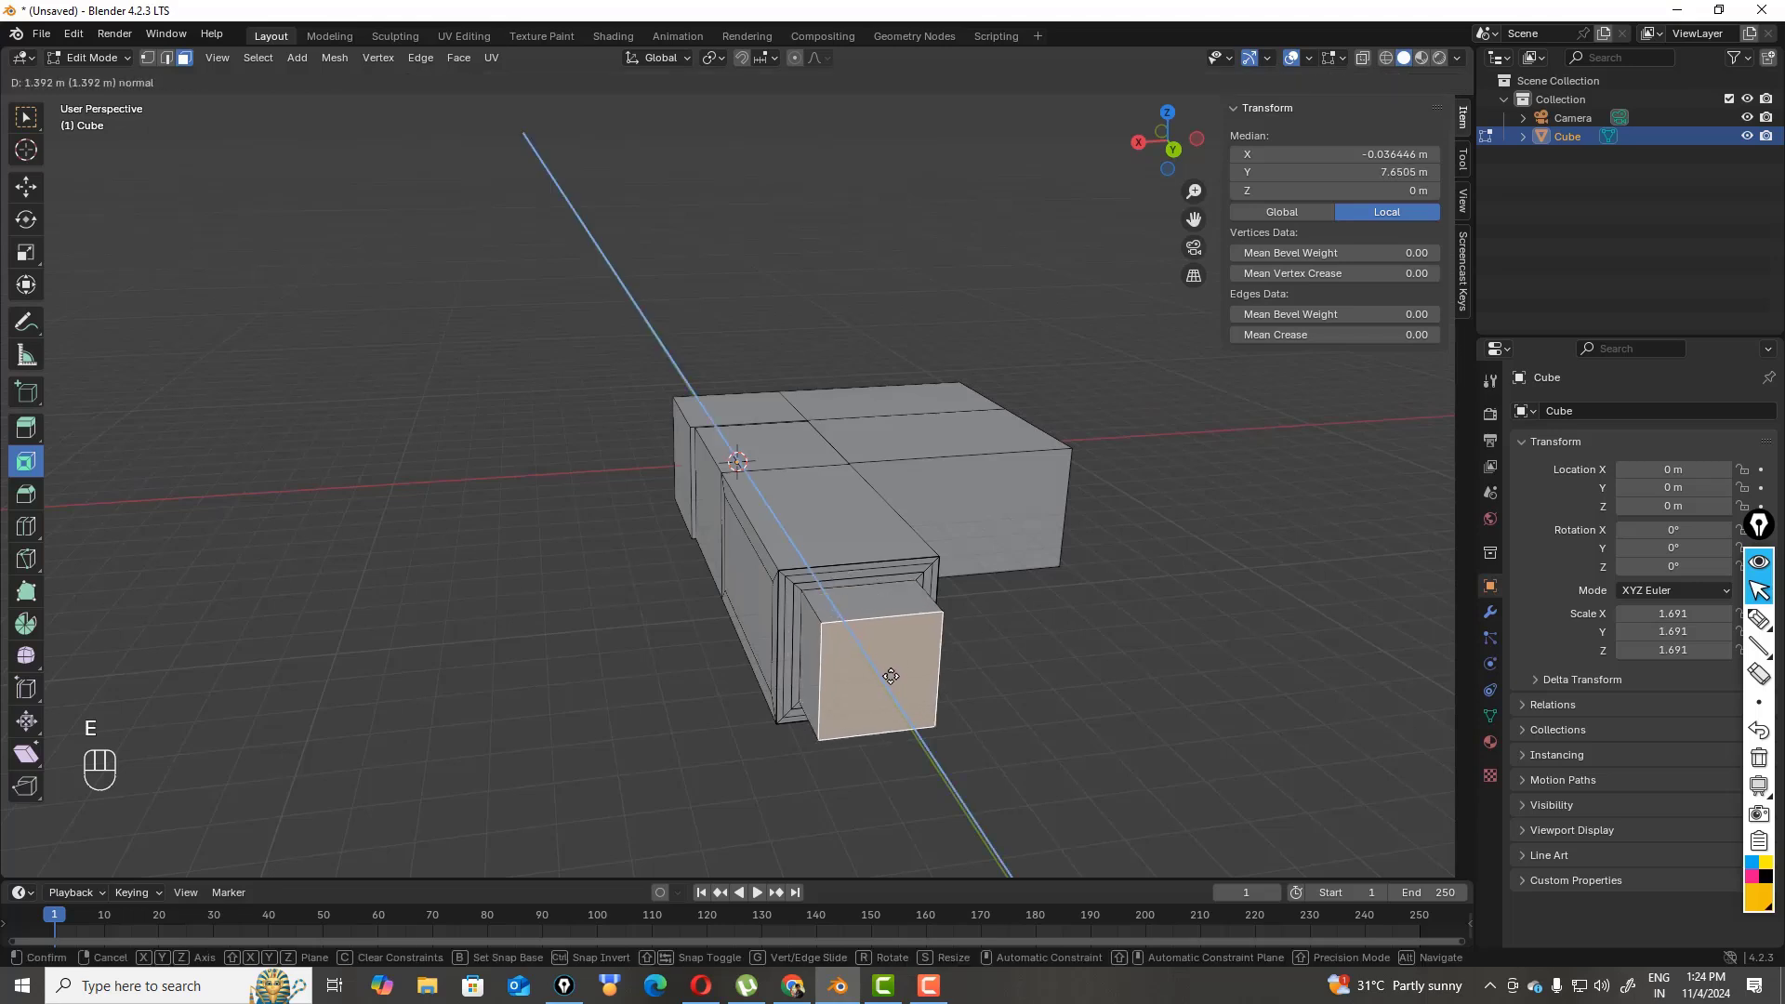
{"action": "left_click", "coordinate": [915, 710]}
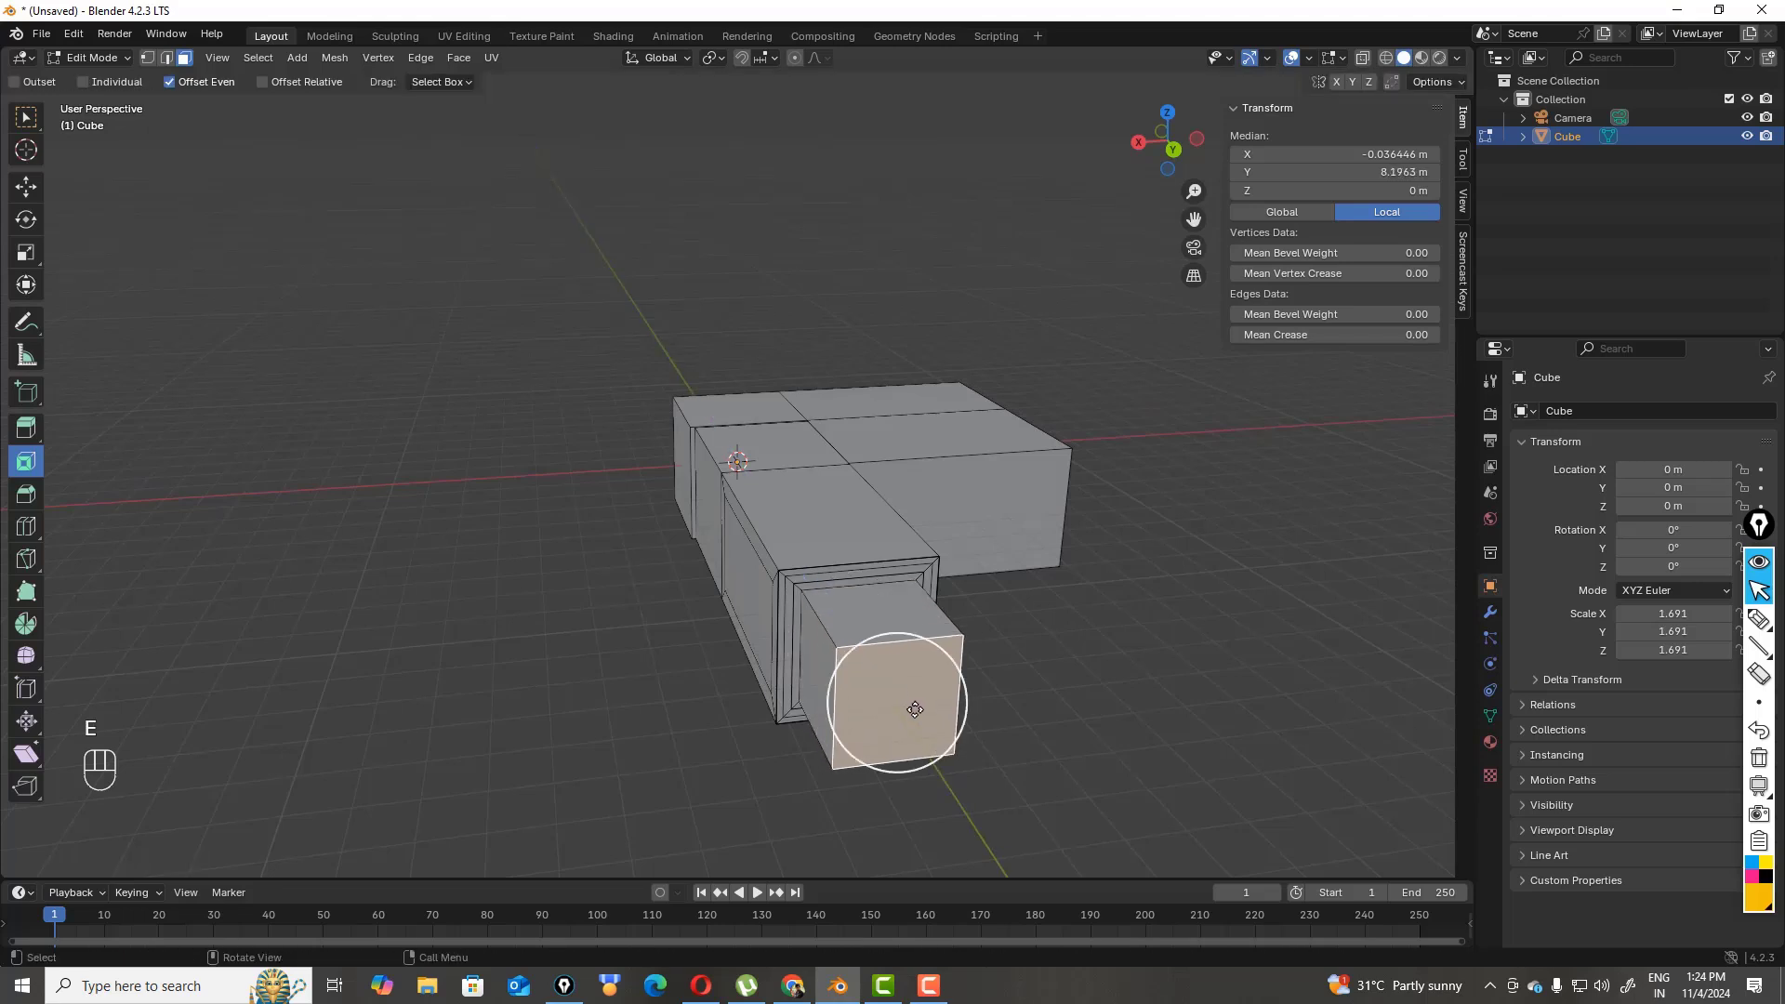
- Extrude the long arm's square end face outward twice, to about 9.3 m and 9.9 m in local Y
{"action": "key", "text": "e"}
{"action": "left_click", "coordinate": [943, 781]}
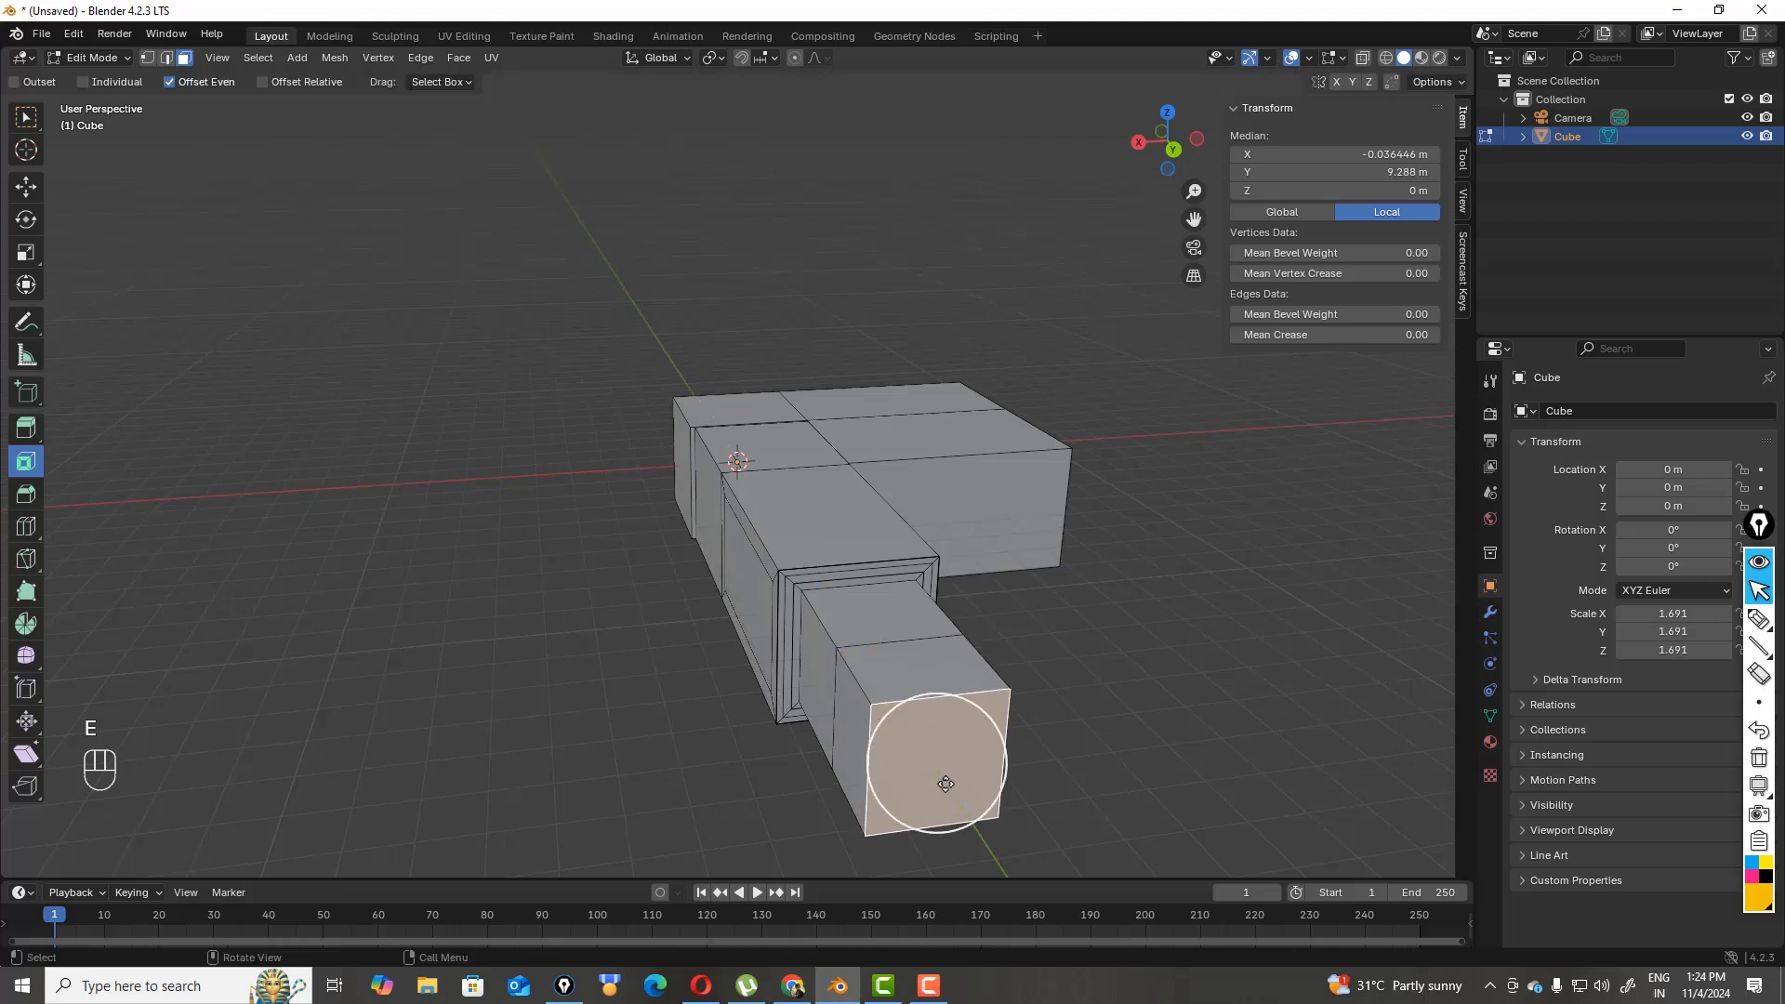
{"action": "key", "text": "e"}
{"action": "left_click", "coordinate": [991, 788]}
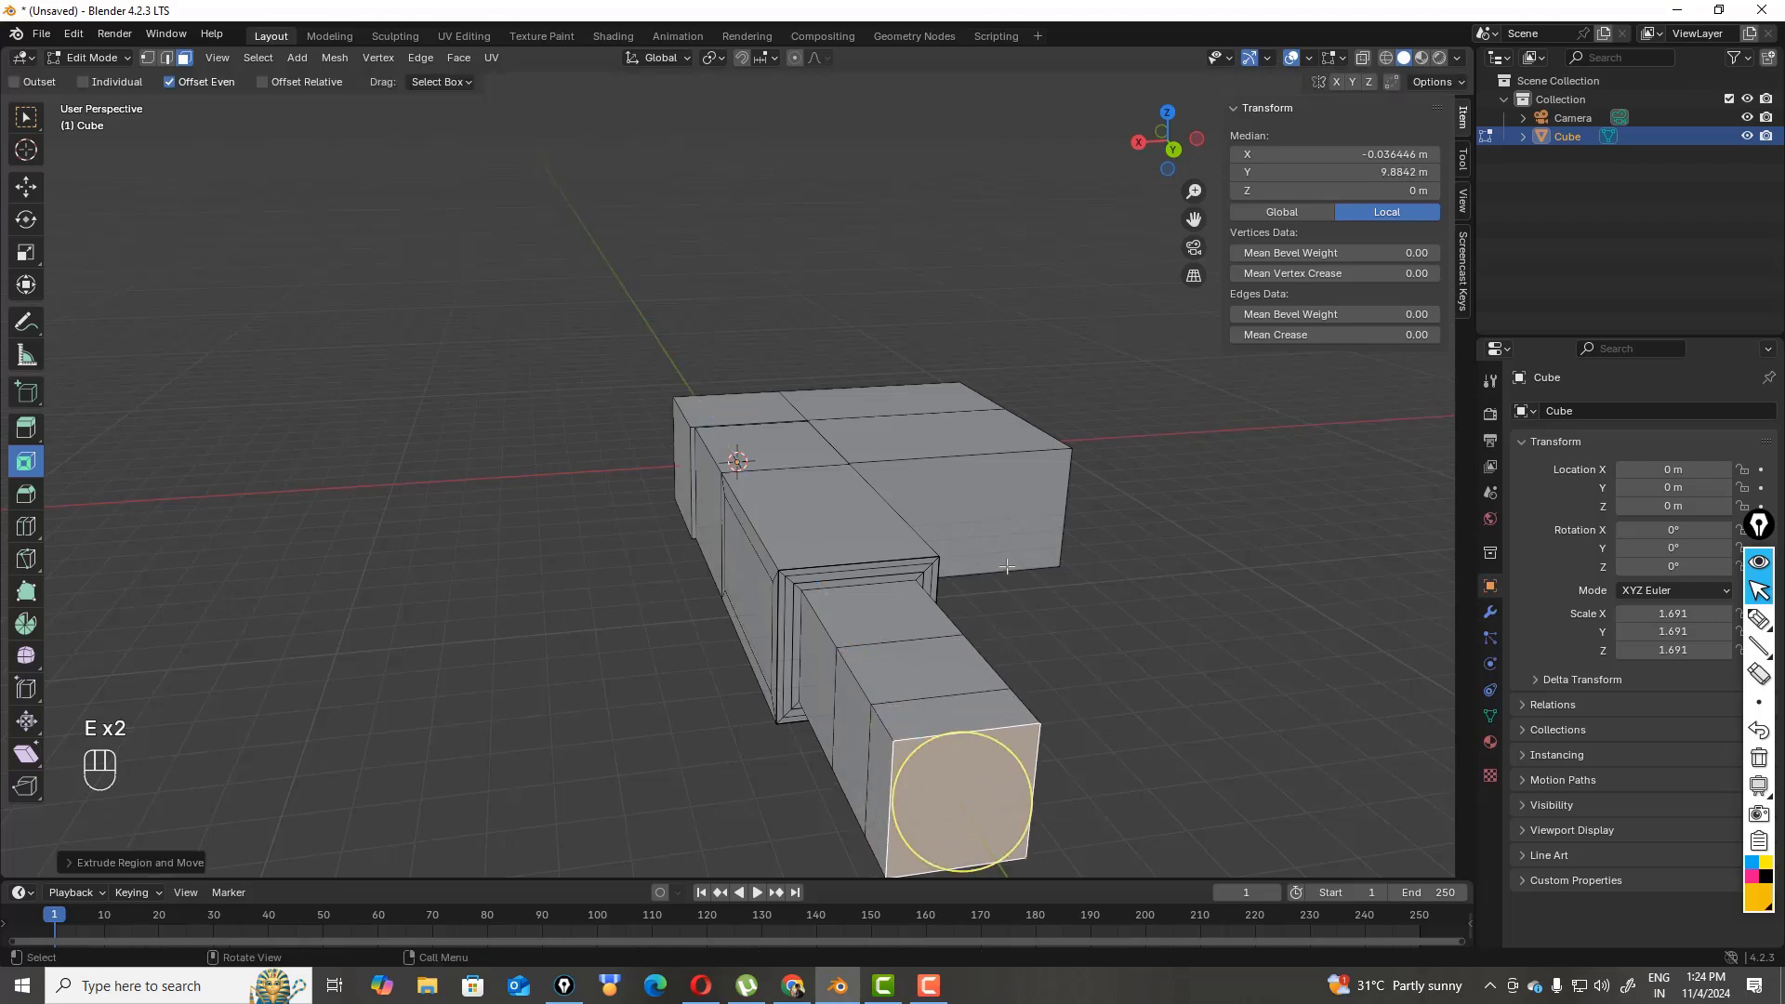
- Extrude the long arm's inset positive-X side face outward twice, to about 2.1 m and 3.2 m in local X
{"action": "left_click", "coordinate": [755, 571]}
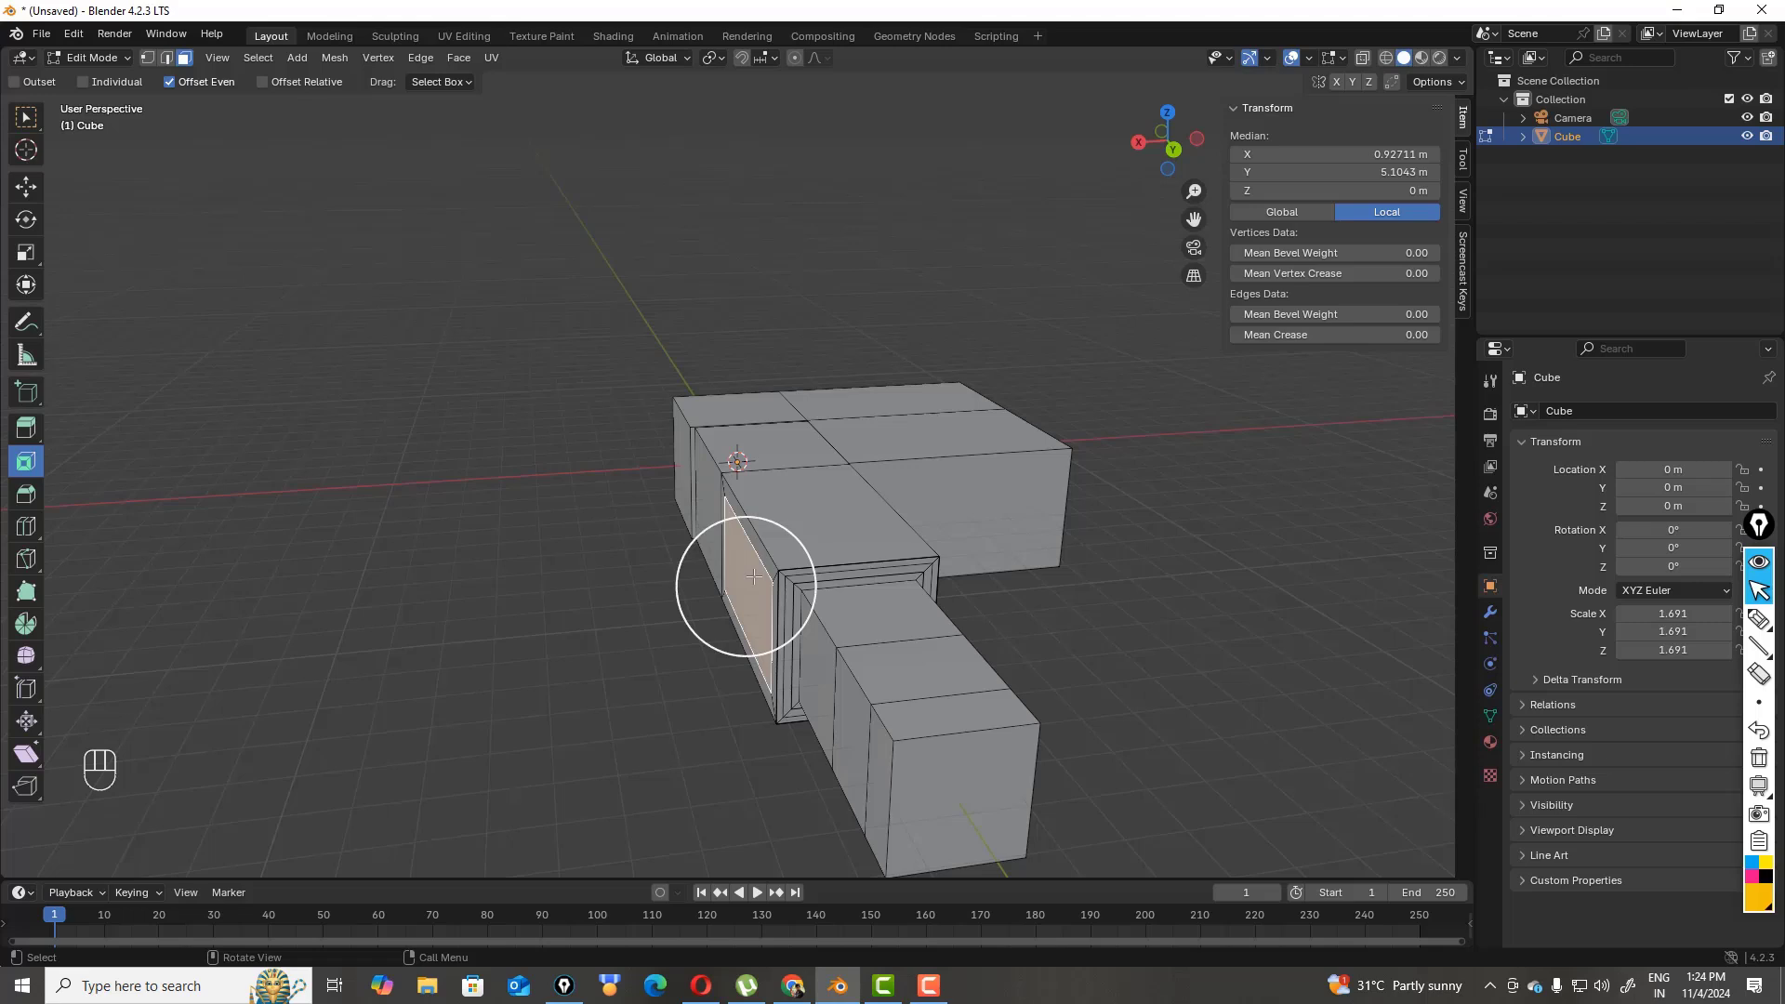
{"action": "key", "text": "e"}
{"action": "left_click", "coordinate": [659, 593]}
{"action": "key", "text": "e"}
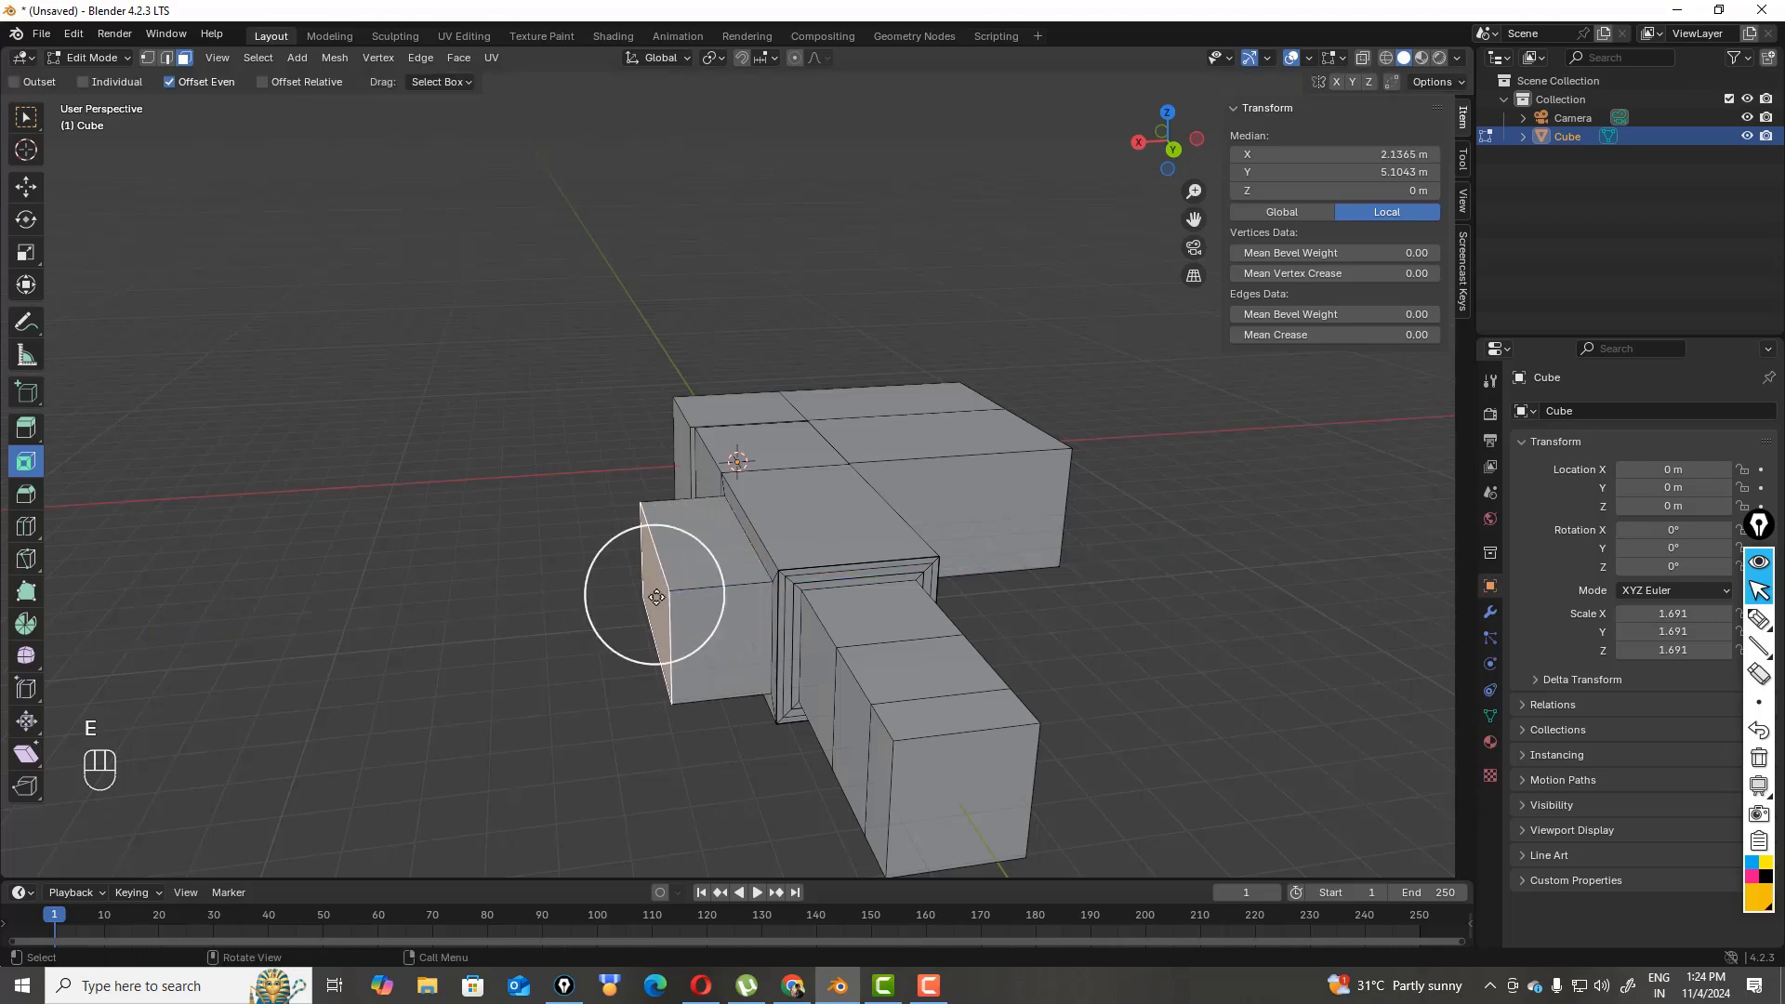
{"action": "left_click", "coordinate": [576, 628]}
{"action": "left_click", "coordinate": [563, 628]}
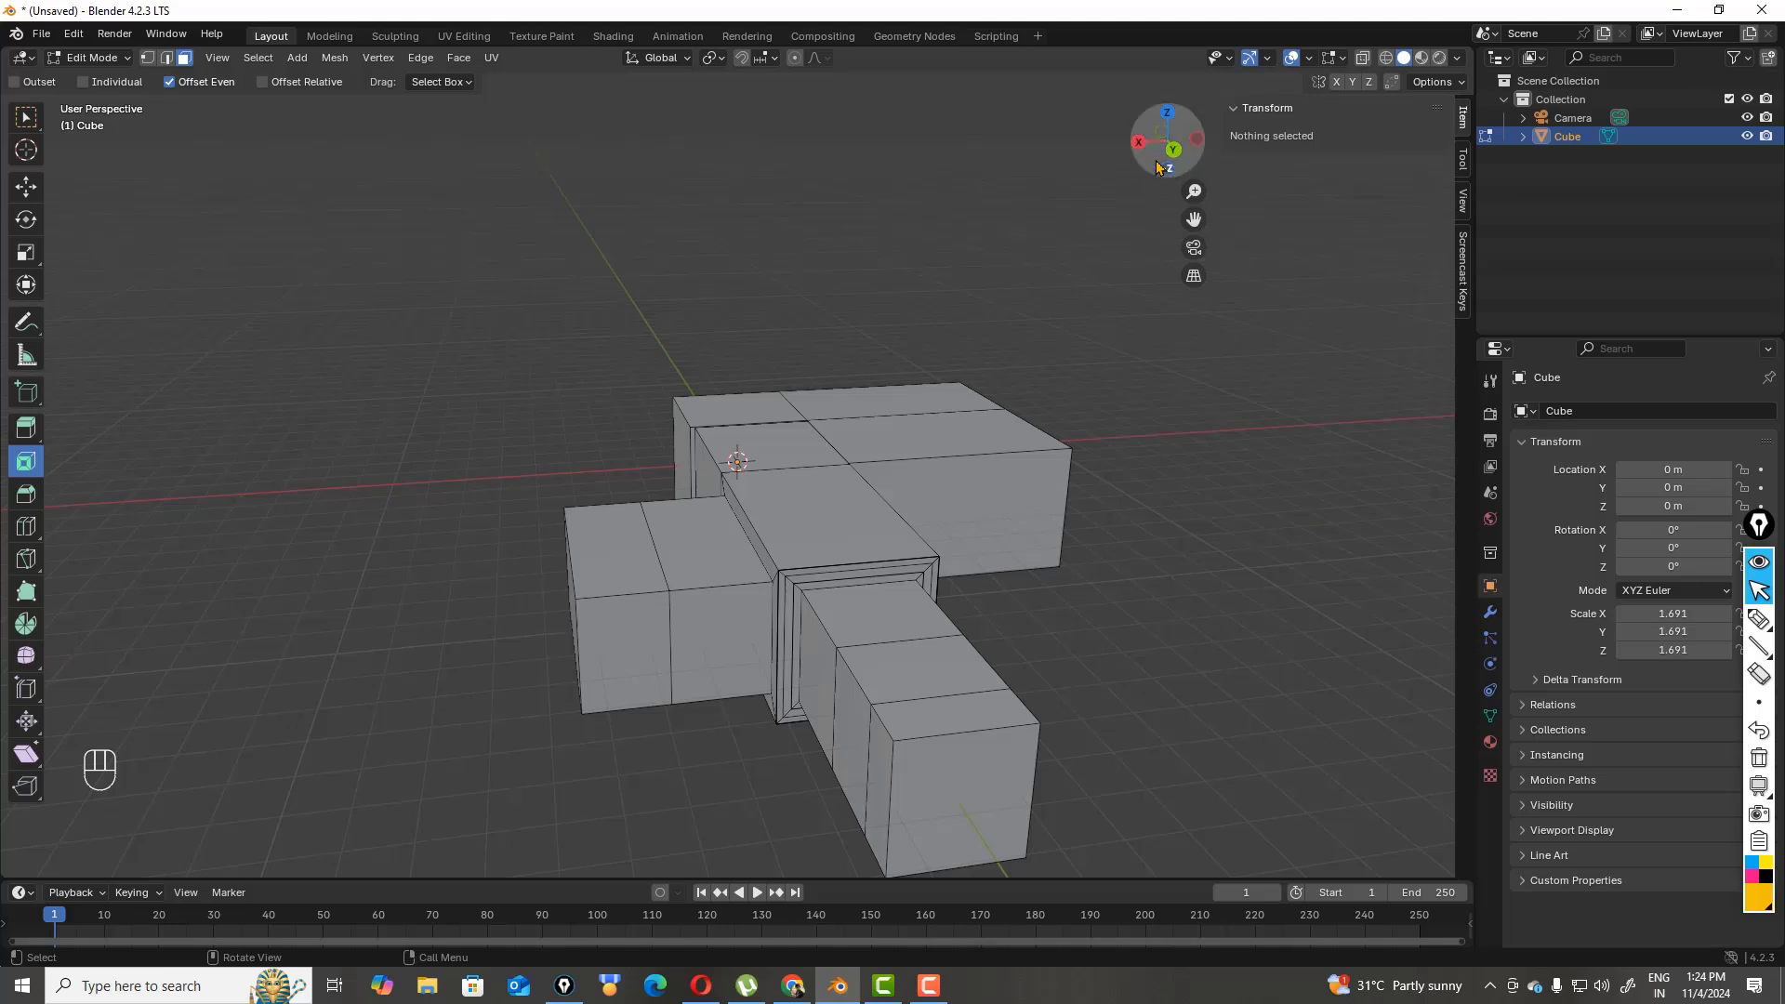
- Extrude the new side branch's end face further outward to about 5.3 m in local X
{"action": "left_click_drag", "start_coordinate": [1168, 160], "coordinate": [1237, 121]}
{"action": "left_click", "coordinate": [882, 493]}
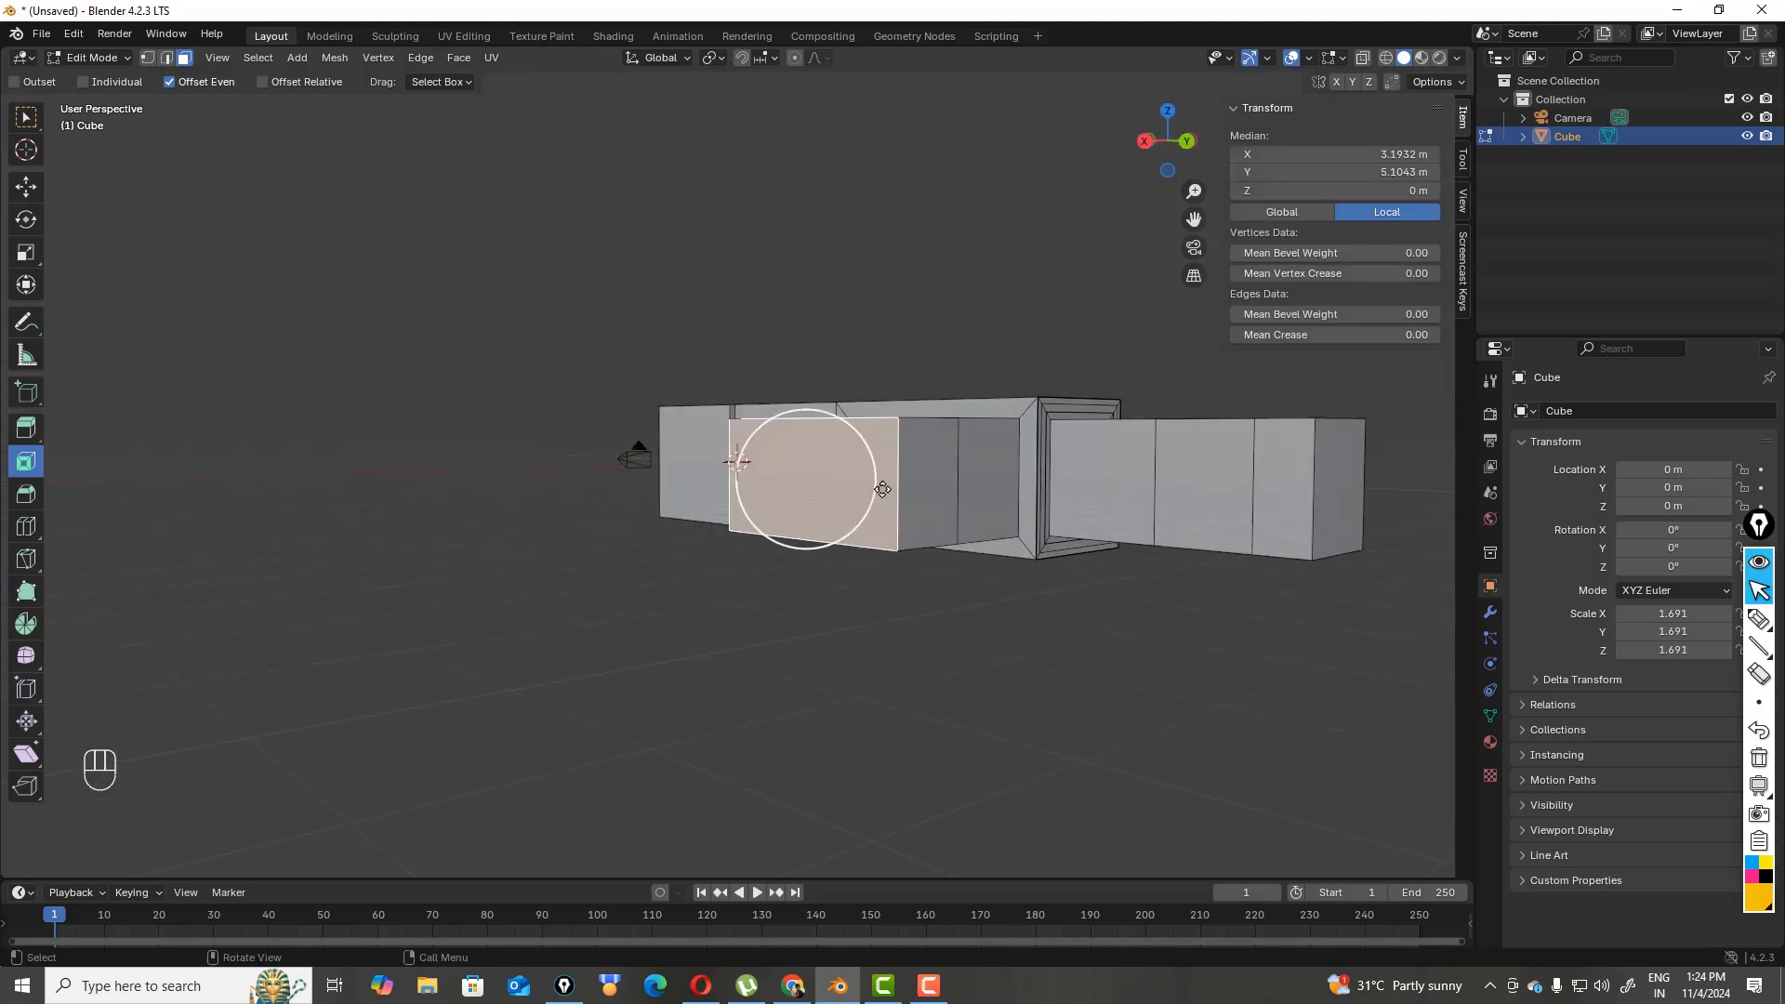
{"action": "key", "text": "e"}
{"action": "left_click", "coordinate": [759, 531]}
{"action": "left_click_drag", "start_coordinate": [1195, 133], "coordinate": [1348, 164]}
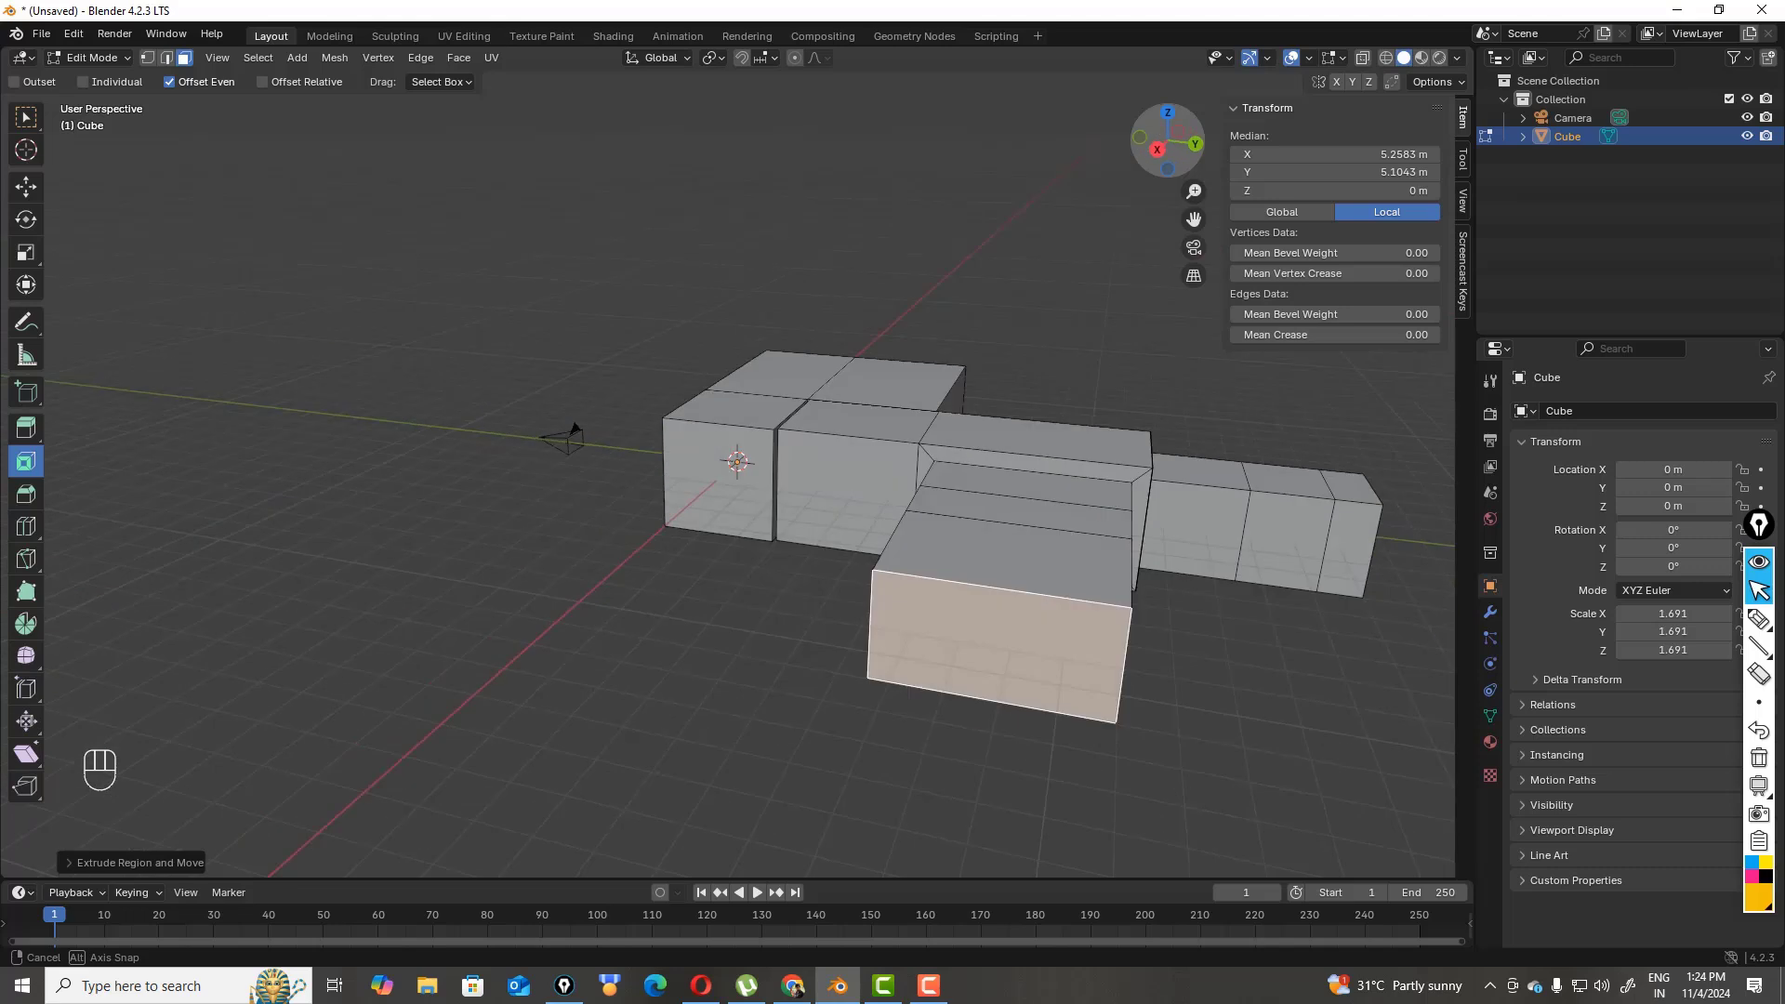
- Bevel the upper outer edge on the negative-X end of the large side block with one wide segment
{"action": "left_click", "coordinate": [25, 495]}
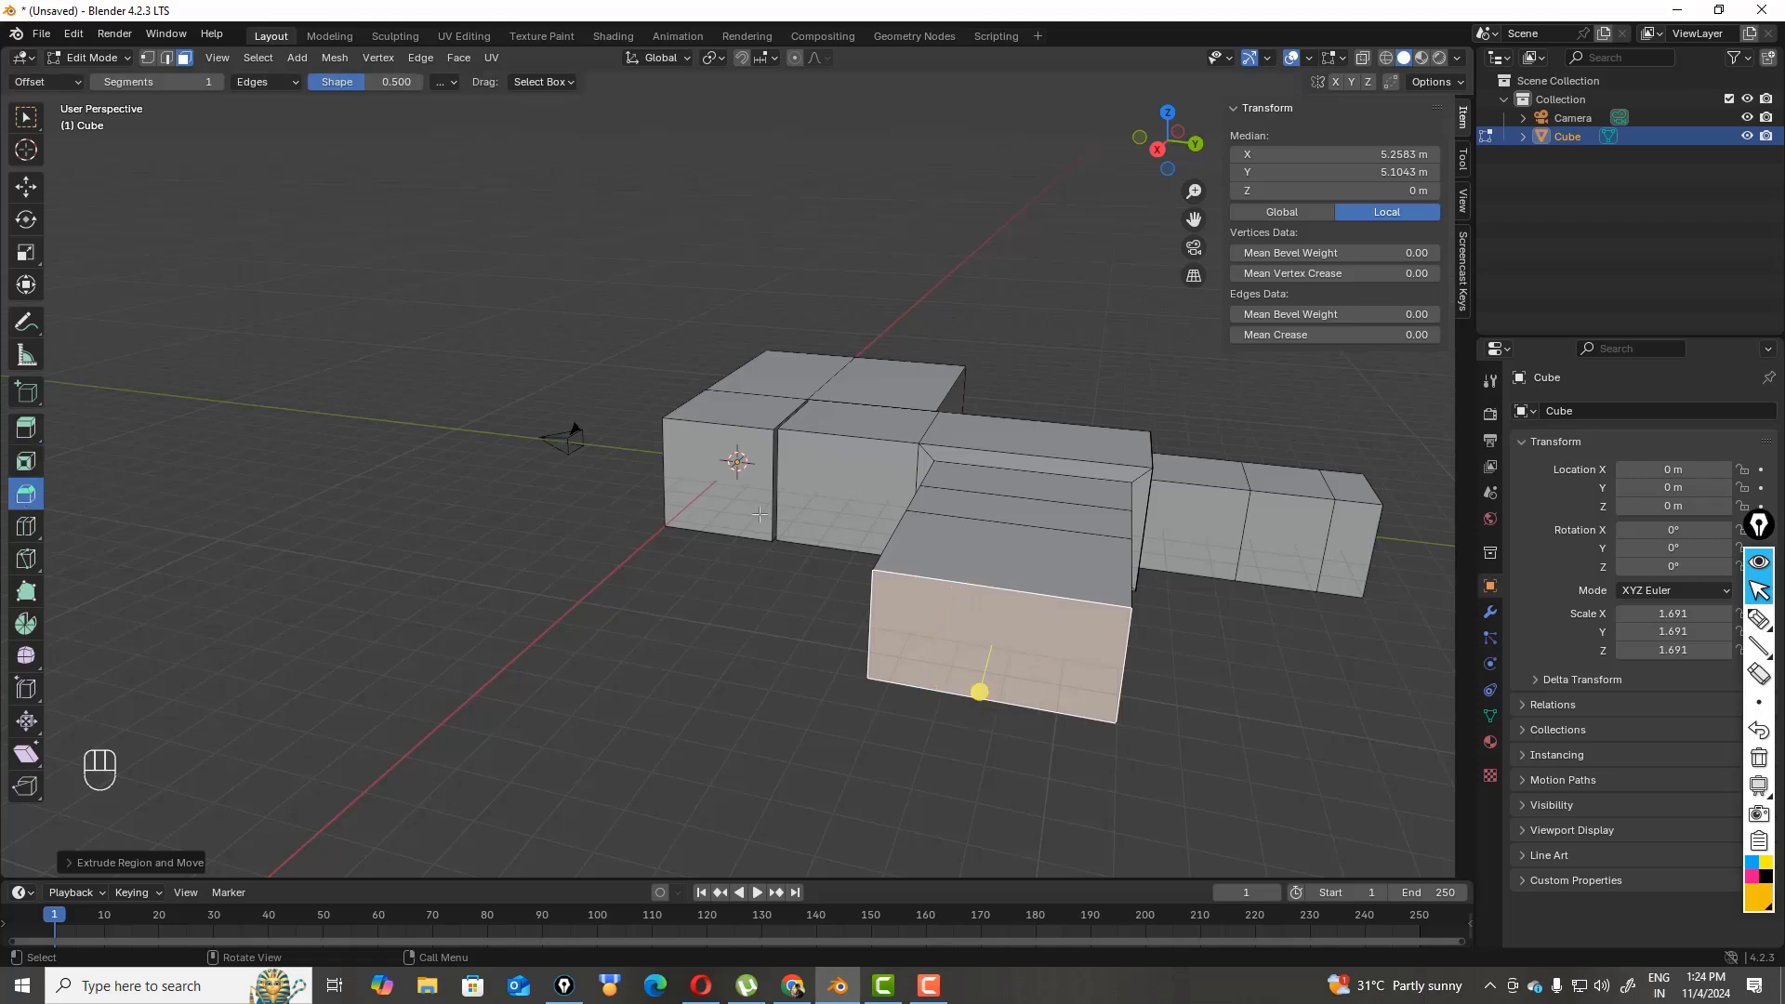
{"action": "left_click", "coordinate": [168, 60]}
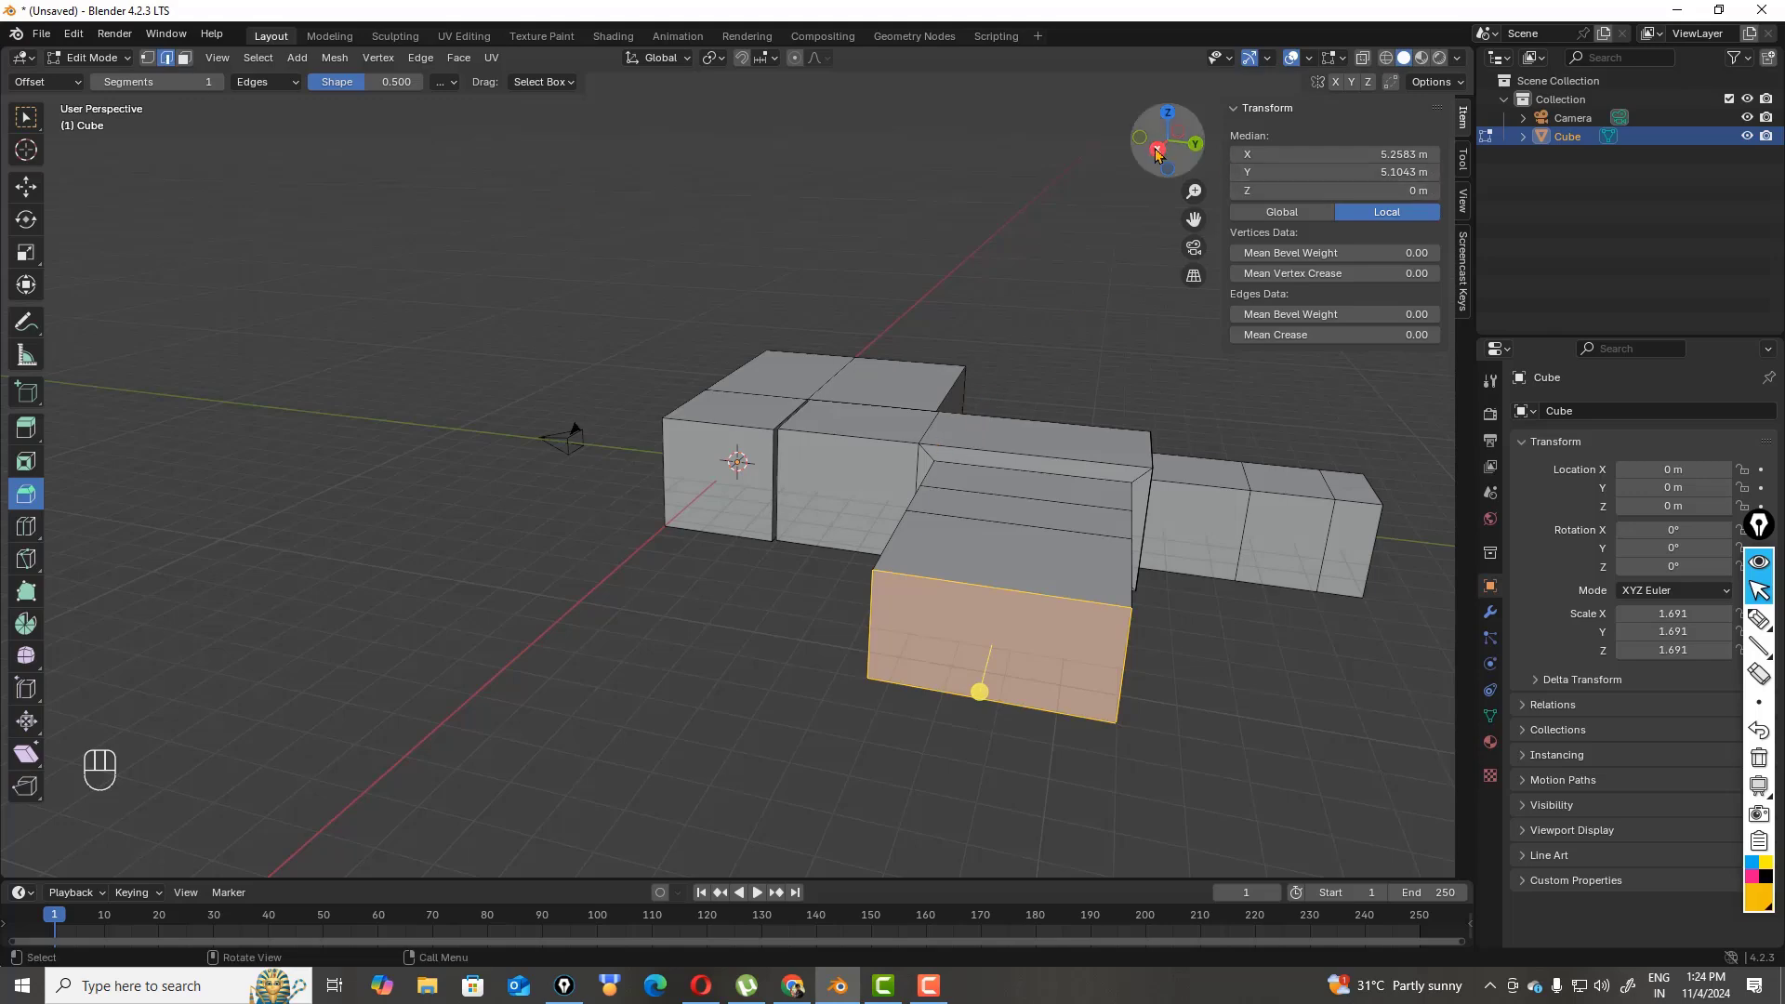
{"action": "left_click_drag", "start_coordinate": [1188, 155], "coordinate": [905, 630]}
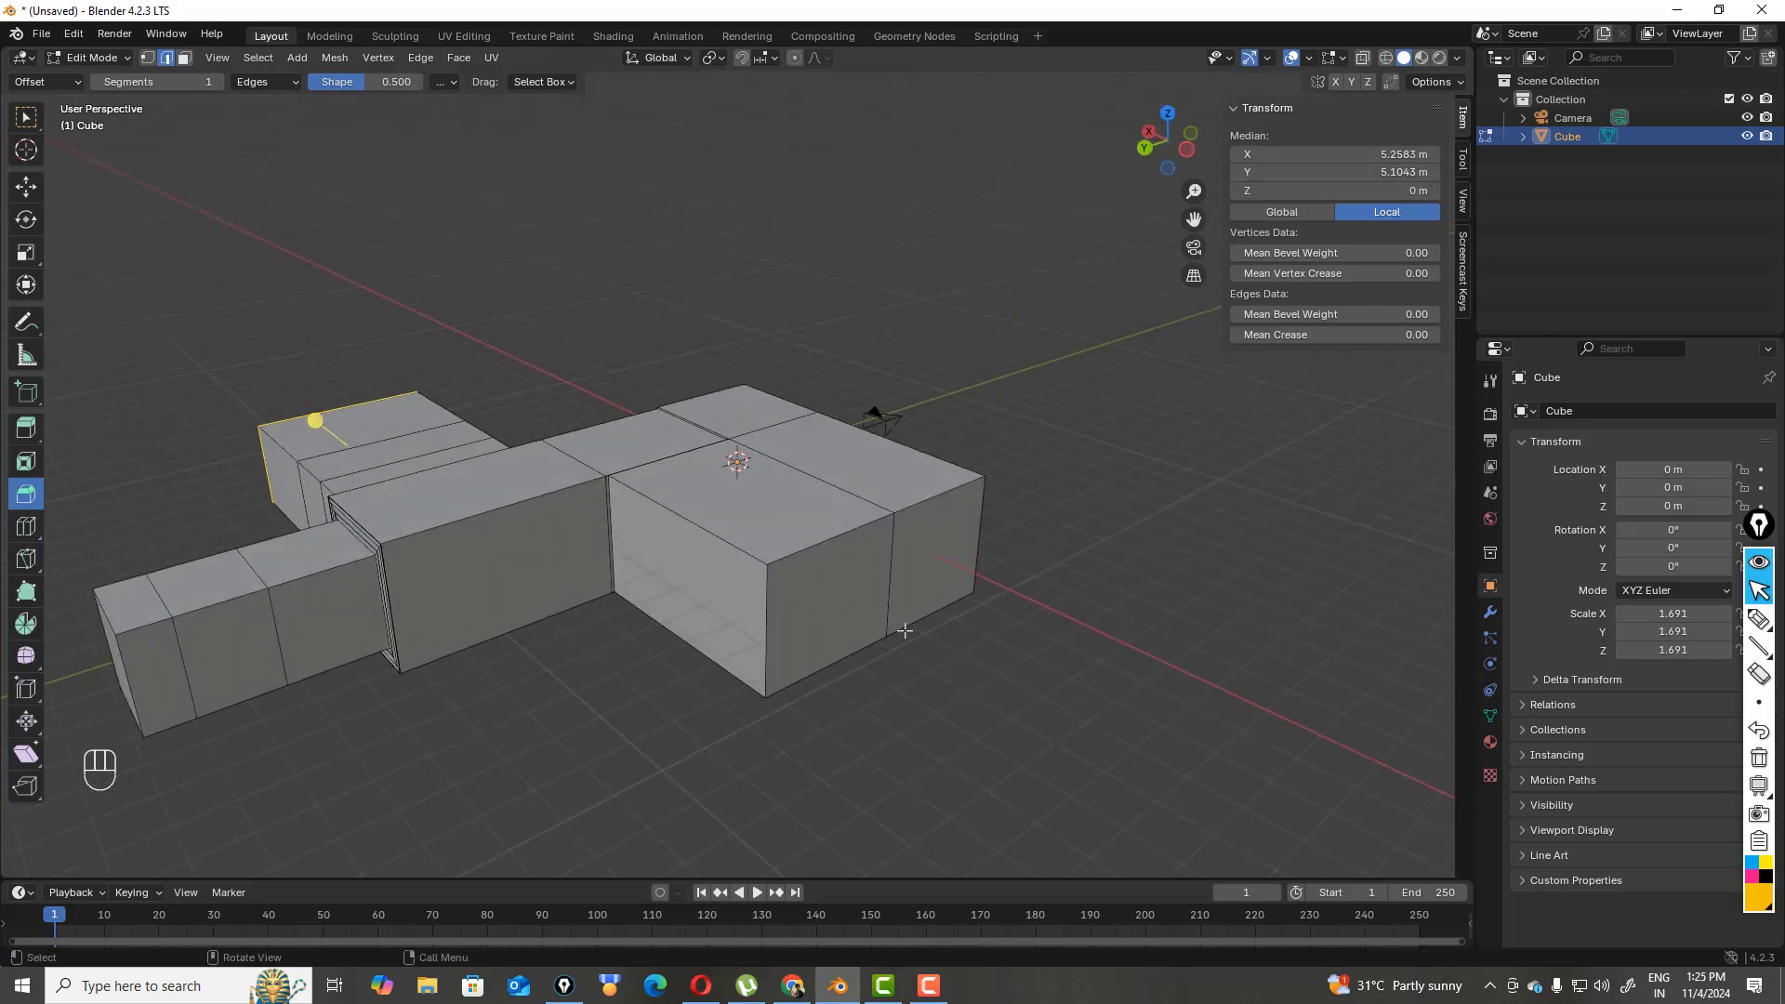
{"action": "left_click", "coordinate": [836, 534]}
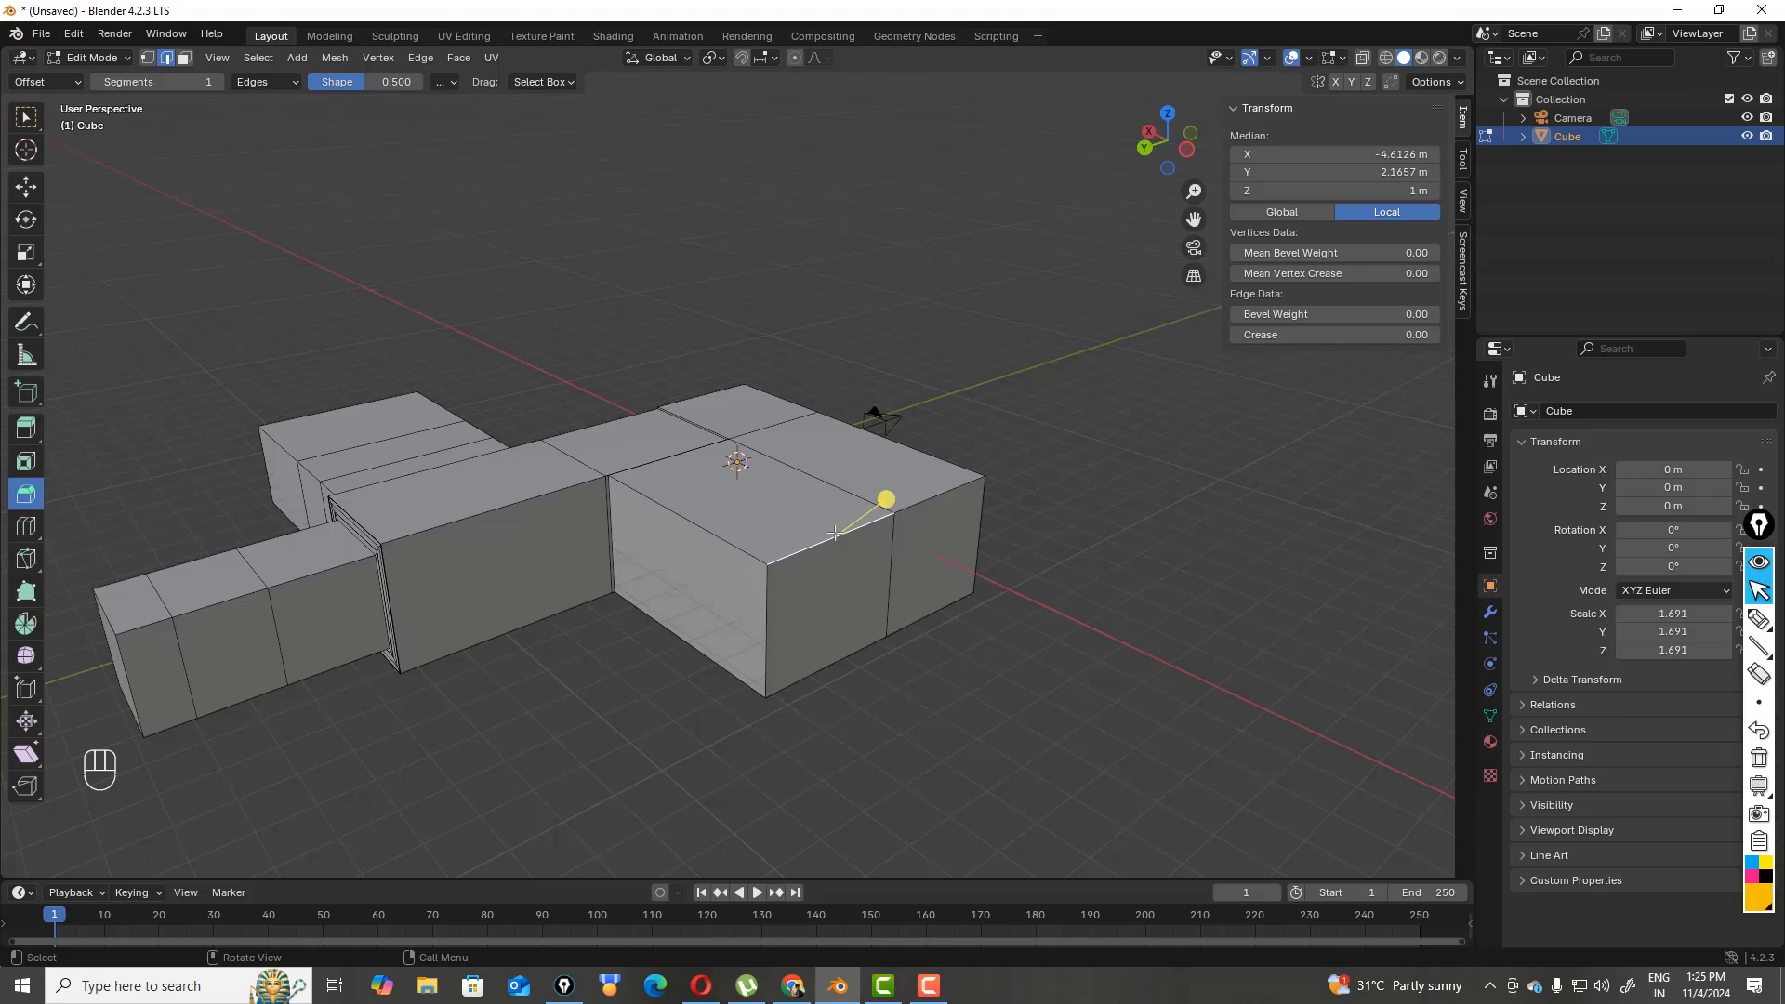
{"action": "left_click_drag", "start_coordinate": [1166, 169], "coordinate": [1217, 136]}
{"action": "left_click_drag", "start_coordinate": [1028, 363], "coordinate": [1104, 323]}
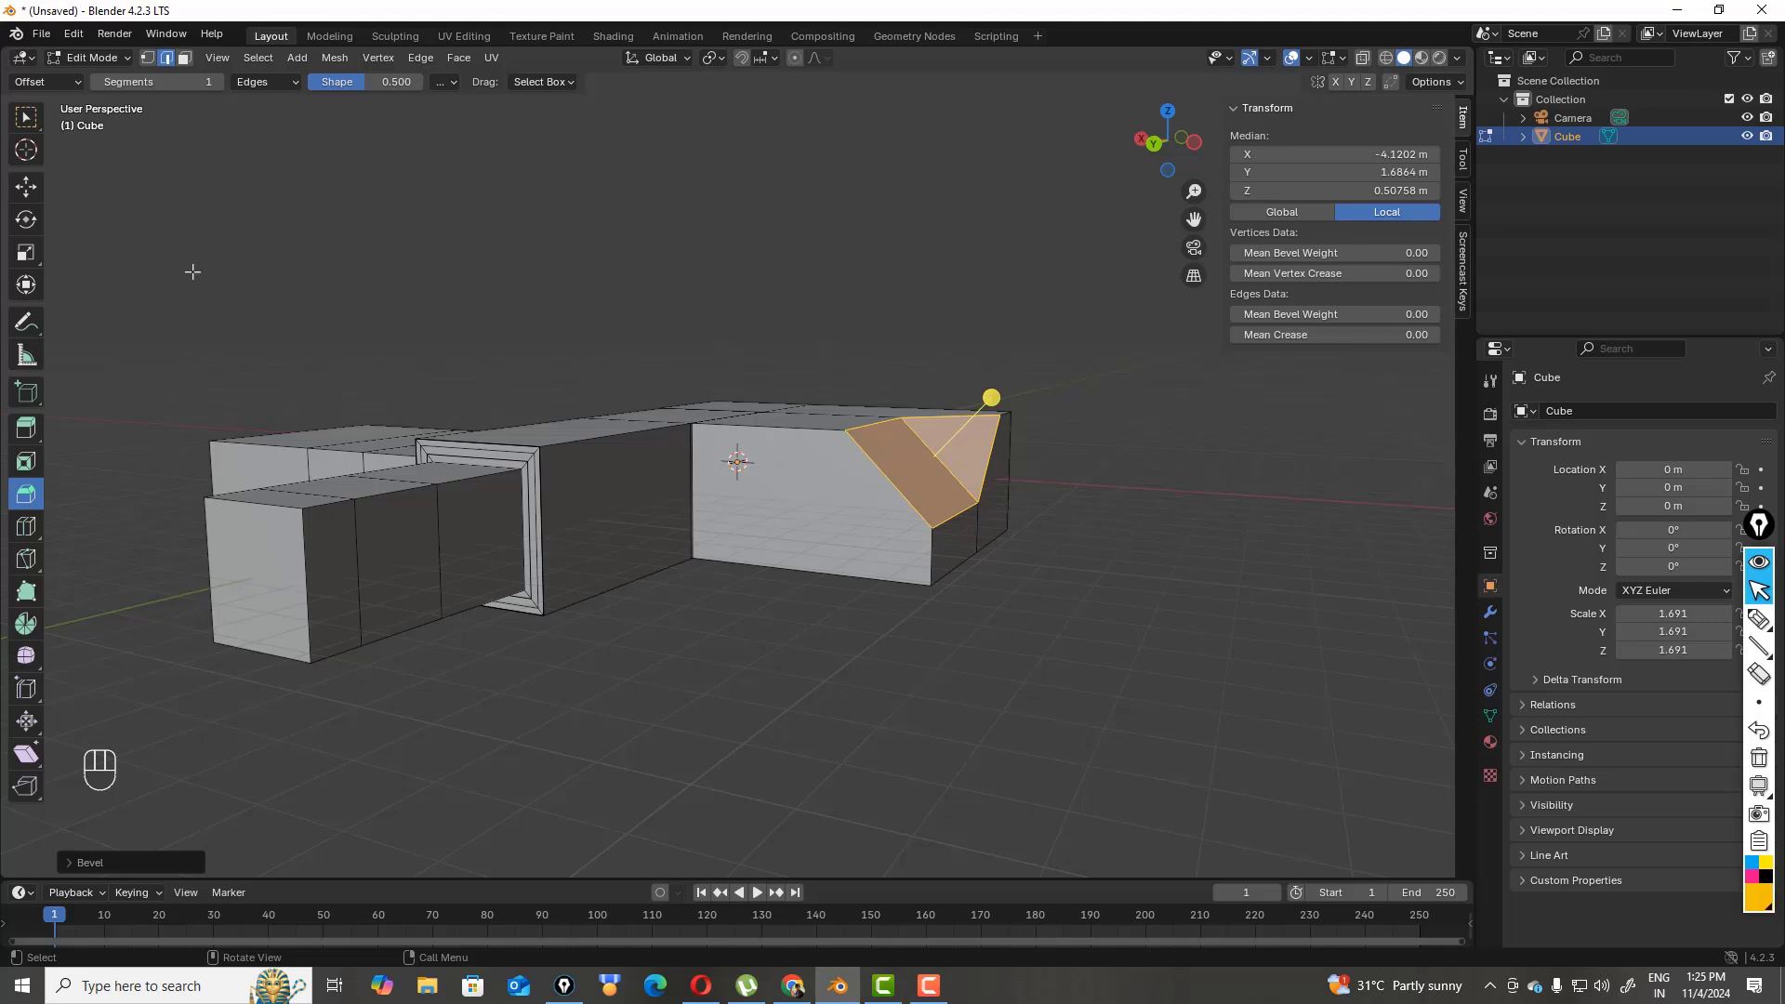
- Return to Object Mode and delete both the blocky object and the camera
{"action": "left_click", "coordinate": [103, 57]}
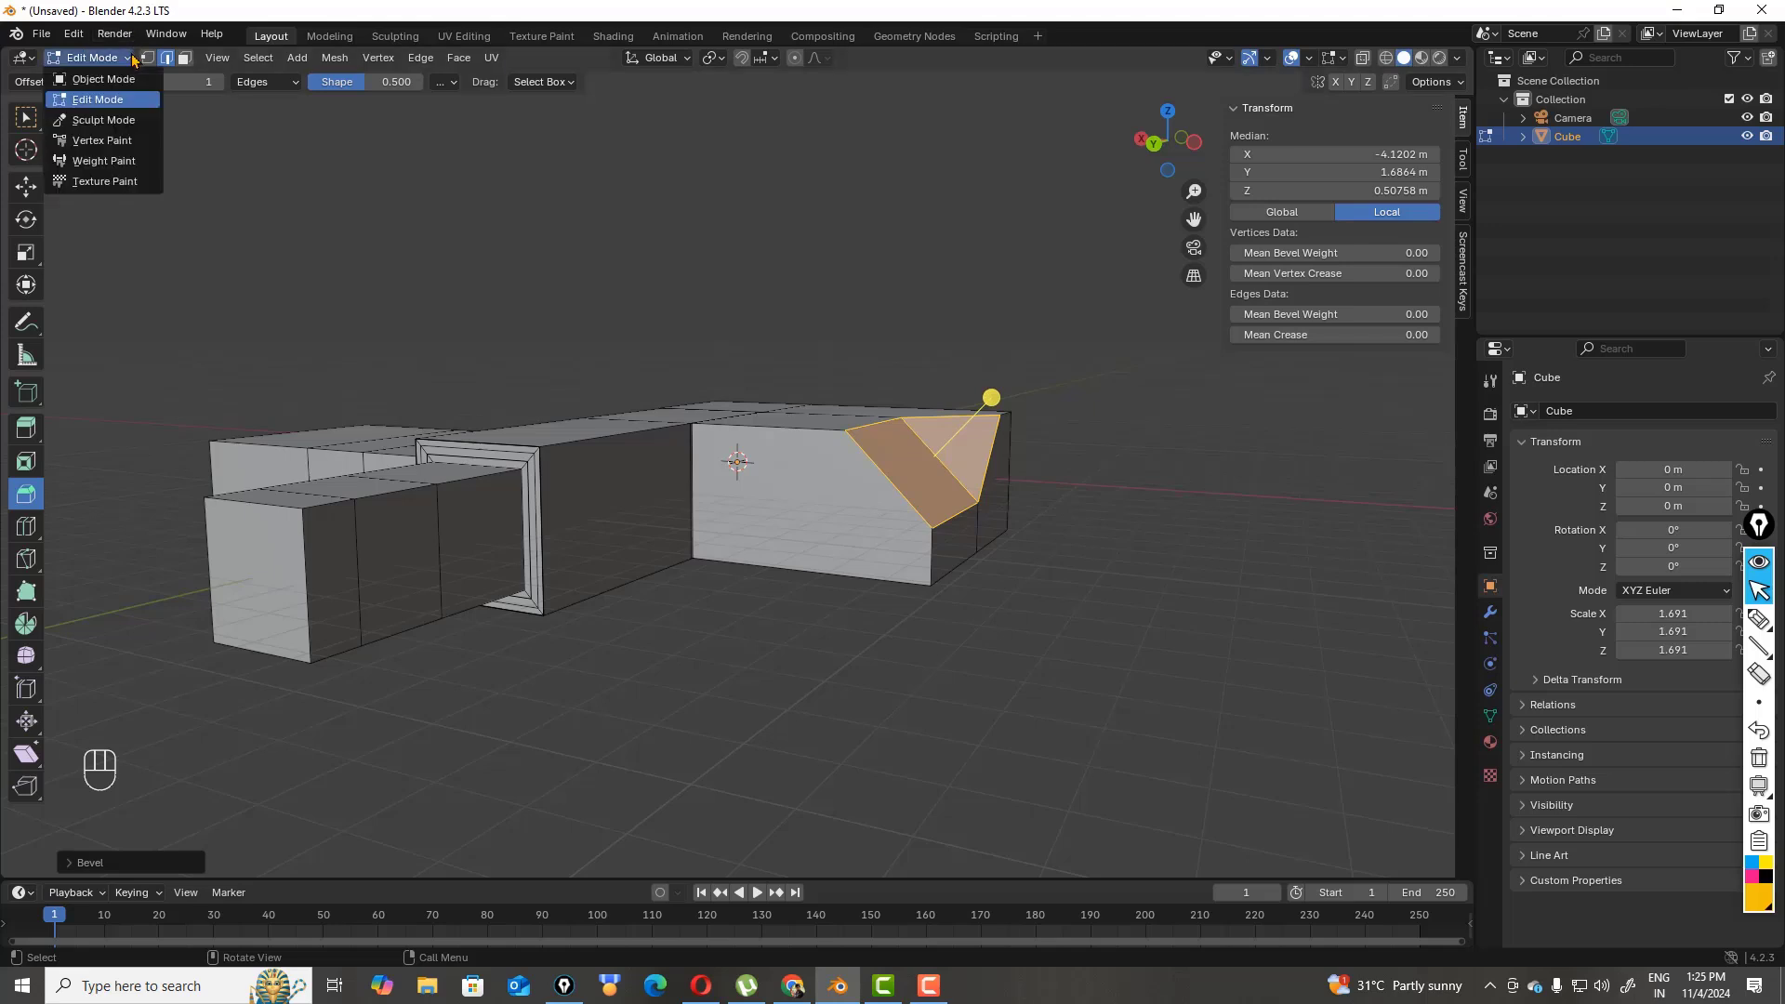
{"action": "left_click", "coordinate": [104, 80]}
{"action": "left_click_drag", "start_coordinate": [99, 201], "coordinate": [1051, 693]}
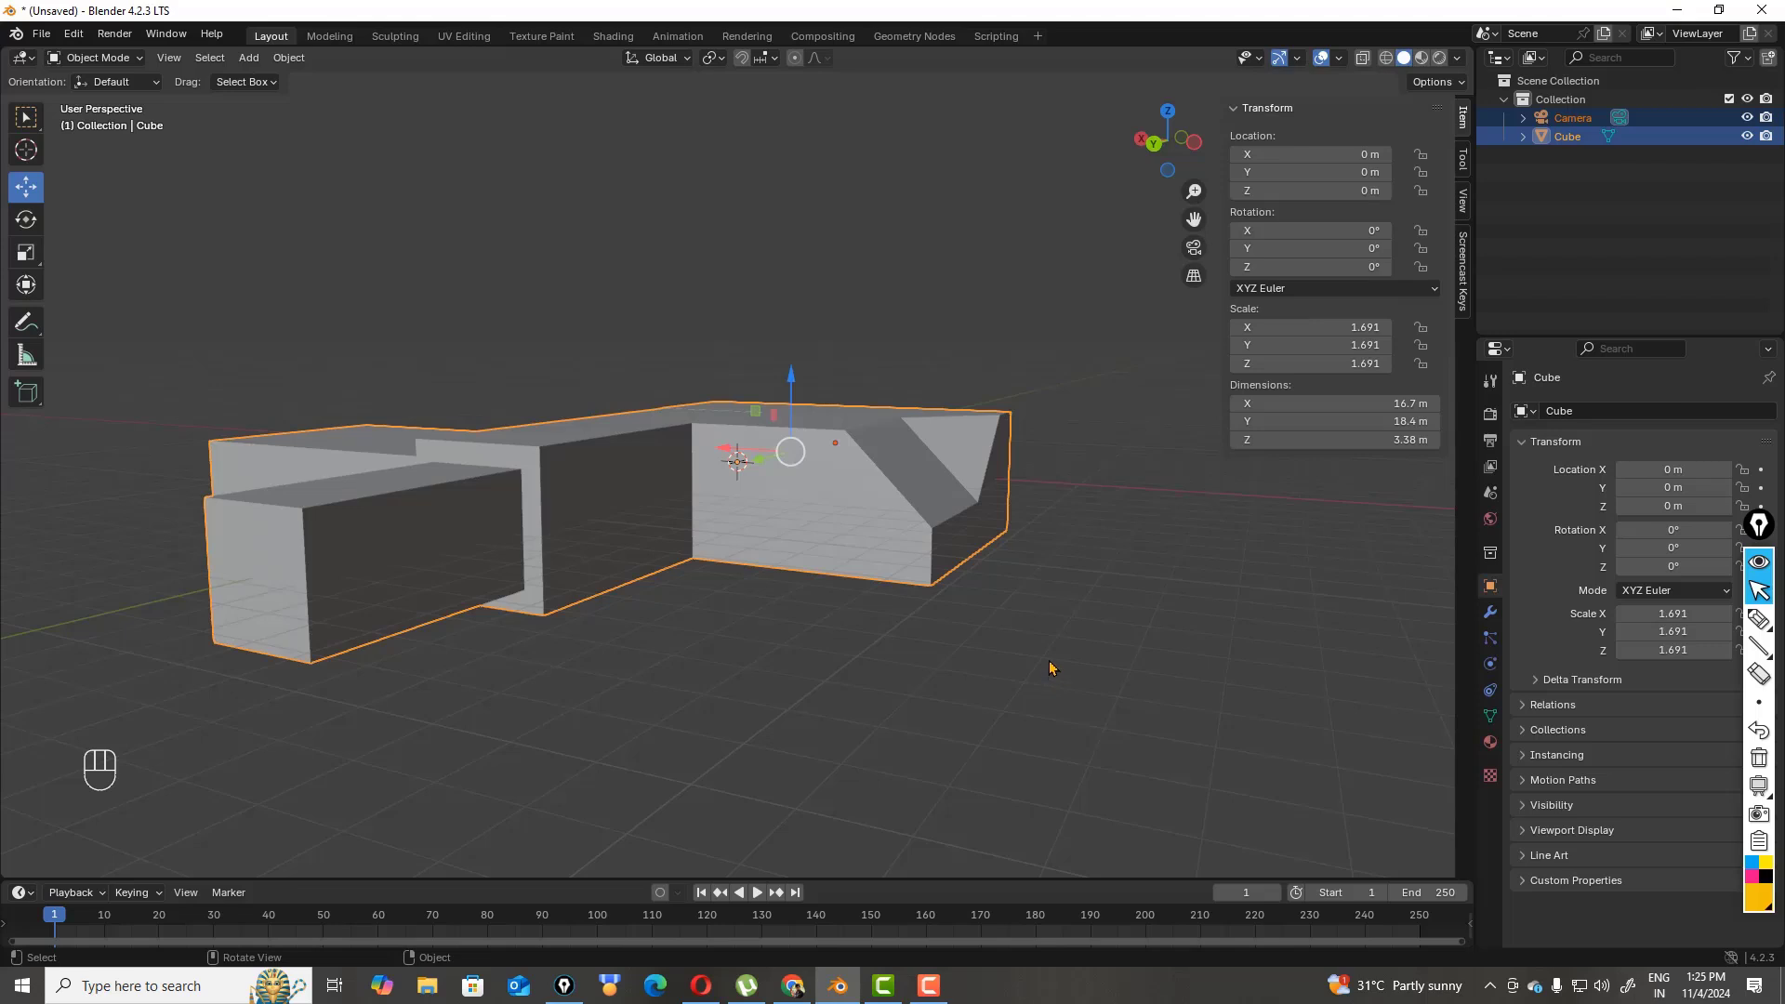
{"action": "key", "text": "x"}
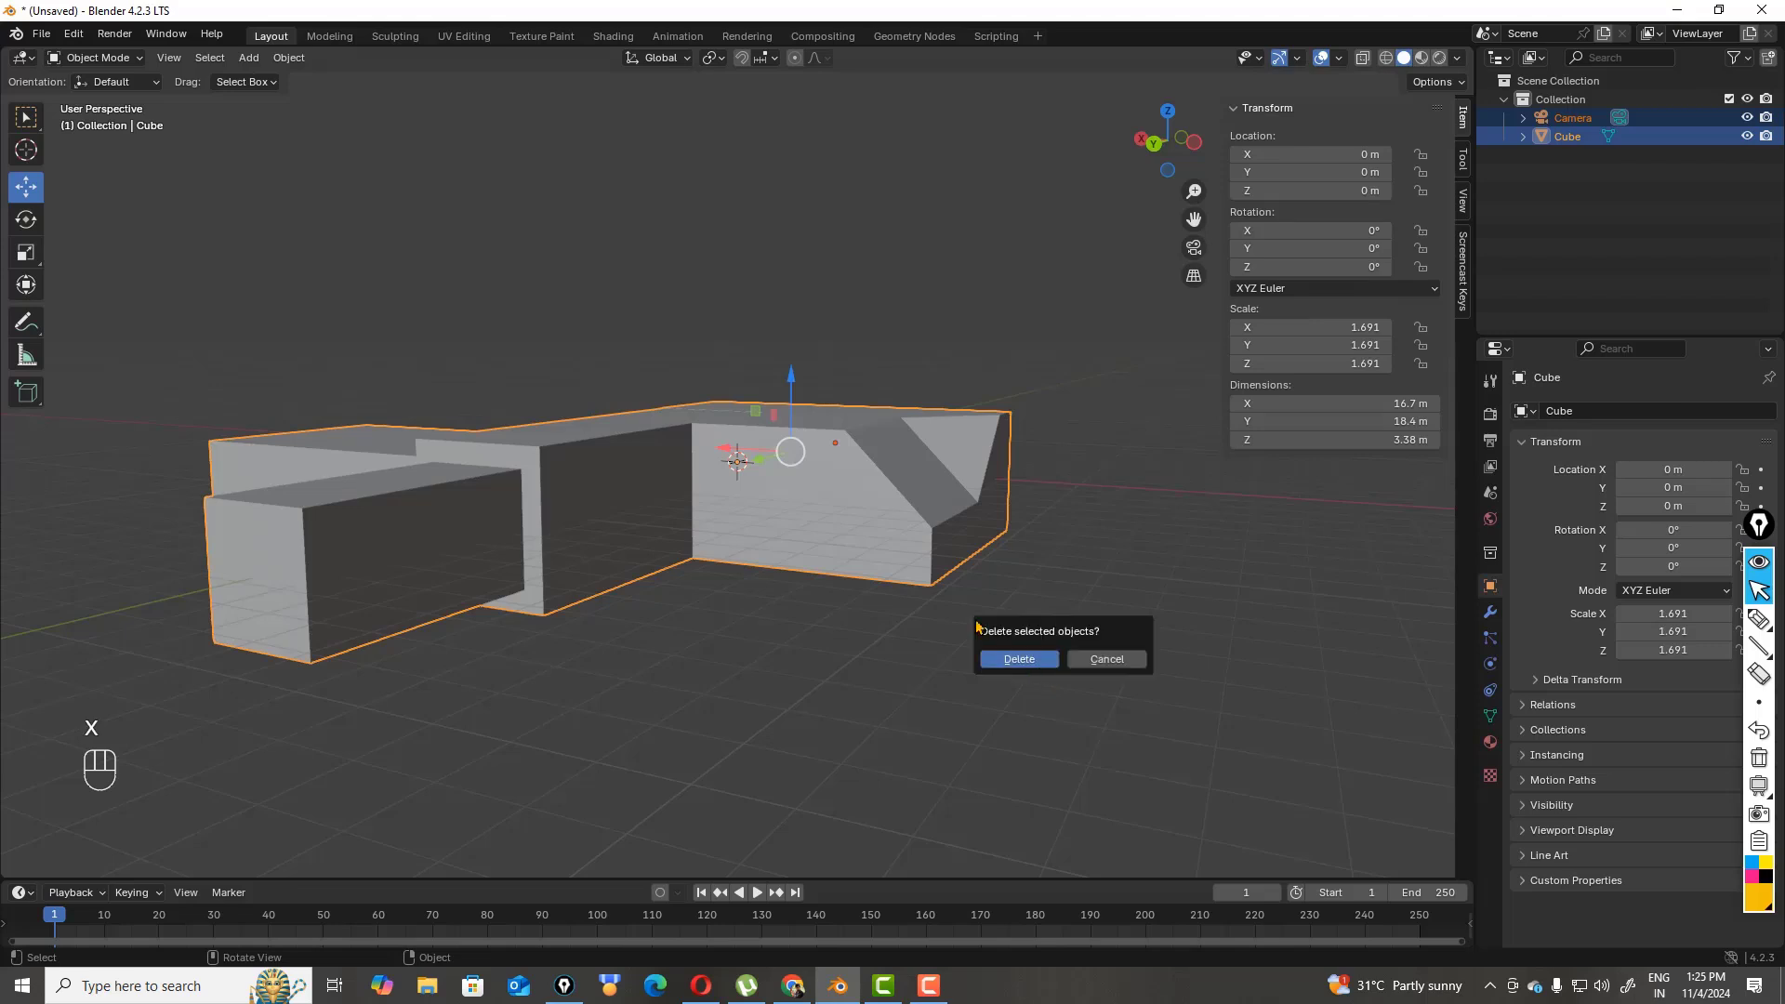
{"action": "left_click", "coordinate": [1008, 658]}
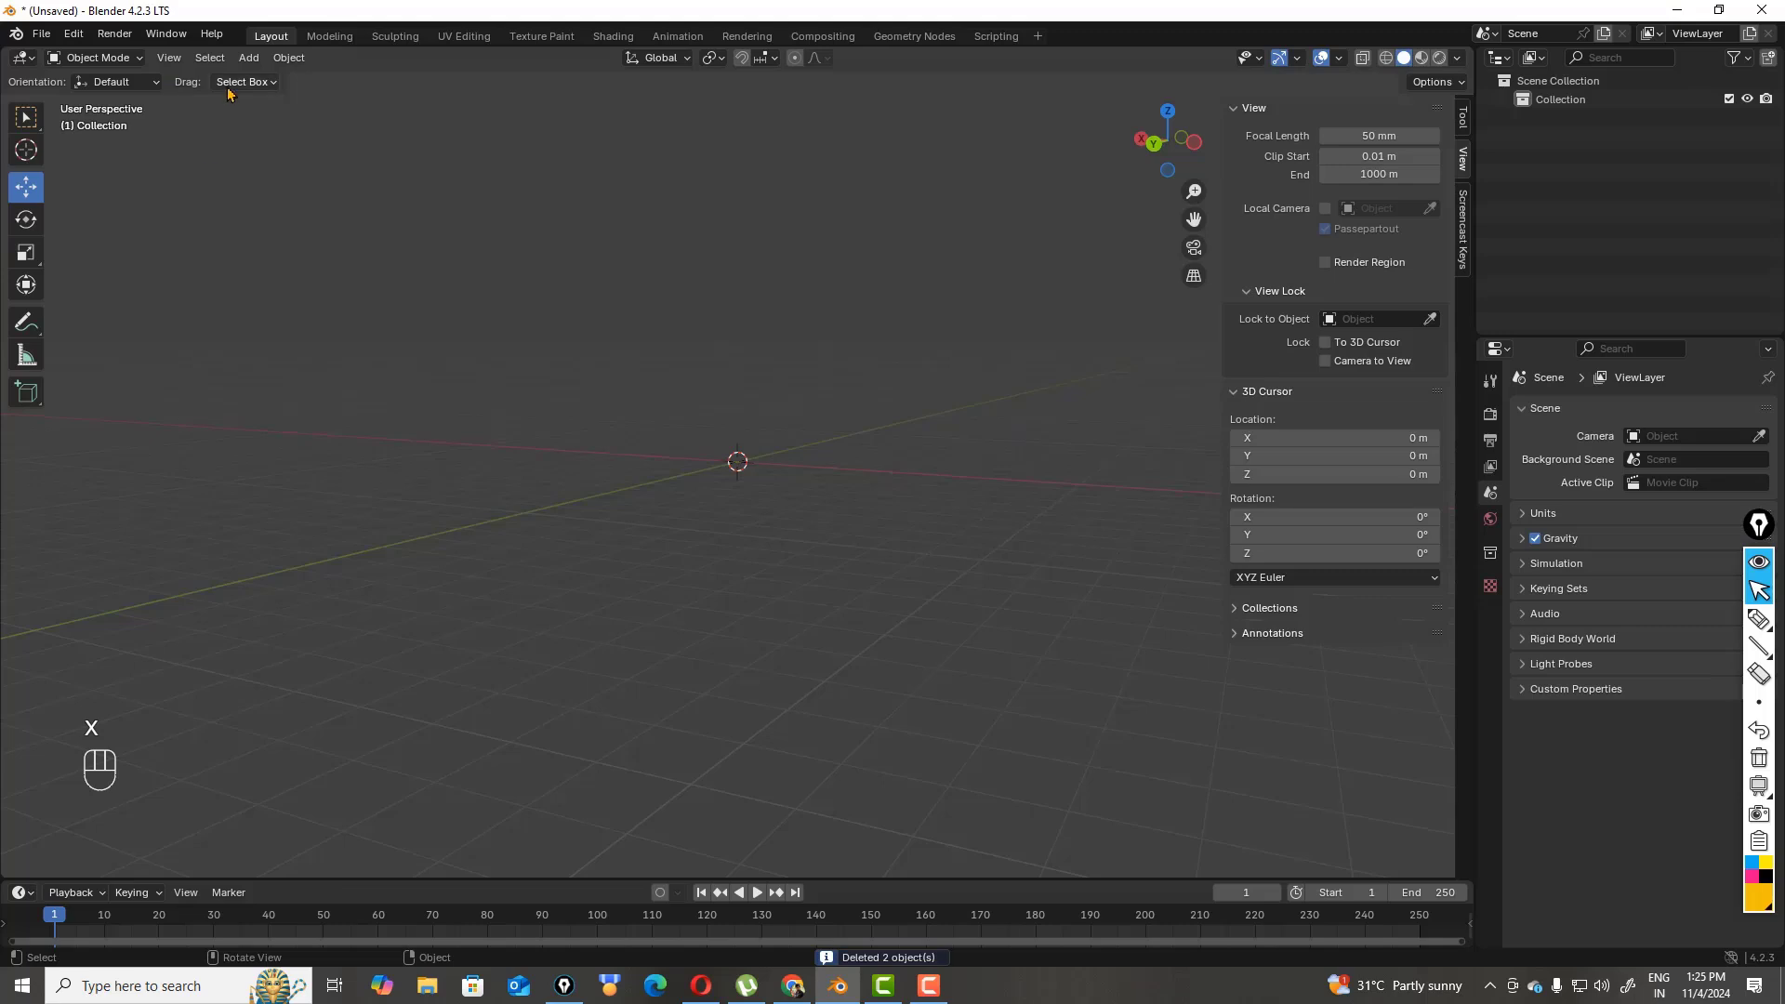
- Add a new cube mesh and scale it up uniformly to about 1.96
{"action": "left_click", "coordinate": [248, 58]}
{"action": "mouse_move", "coordinate": [269, 84]}
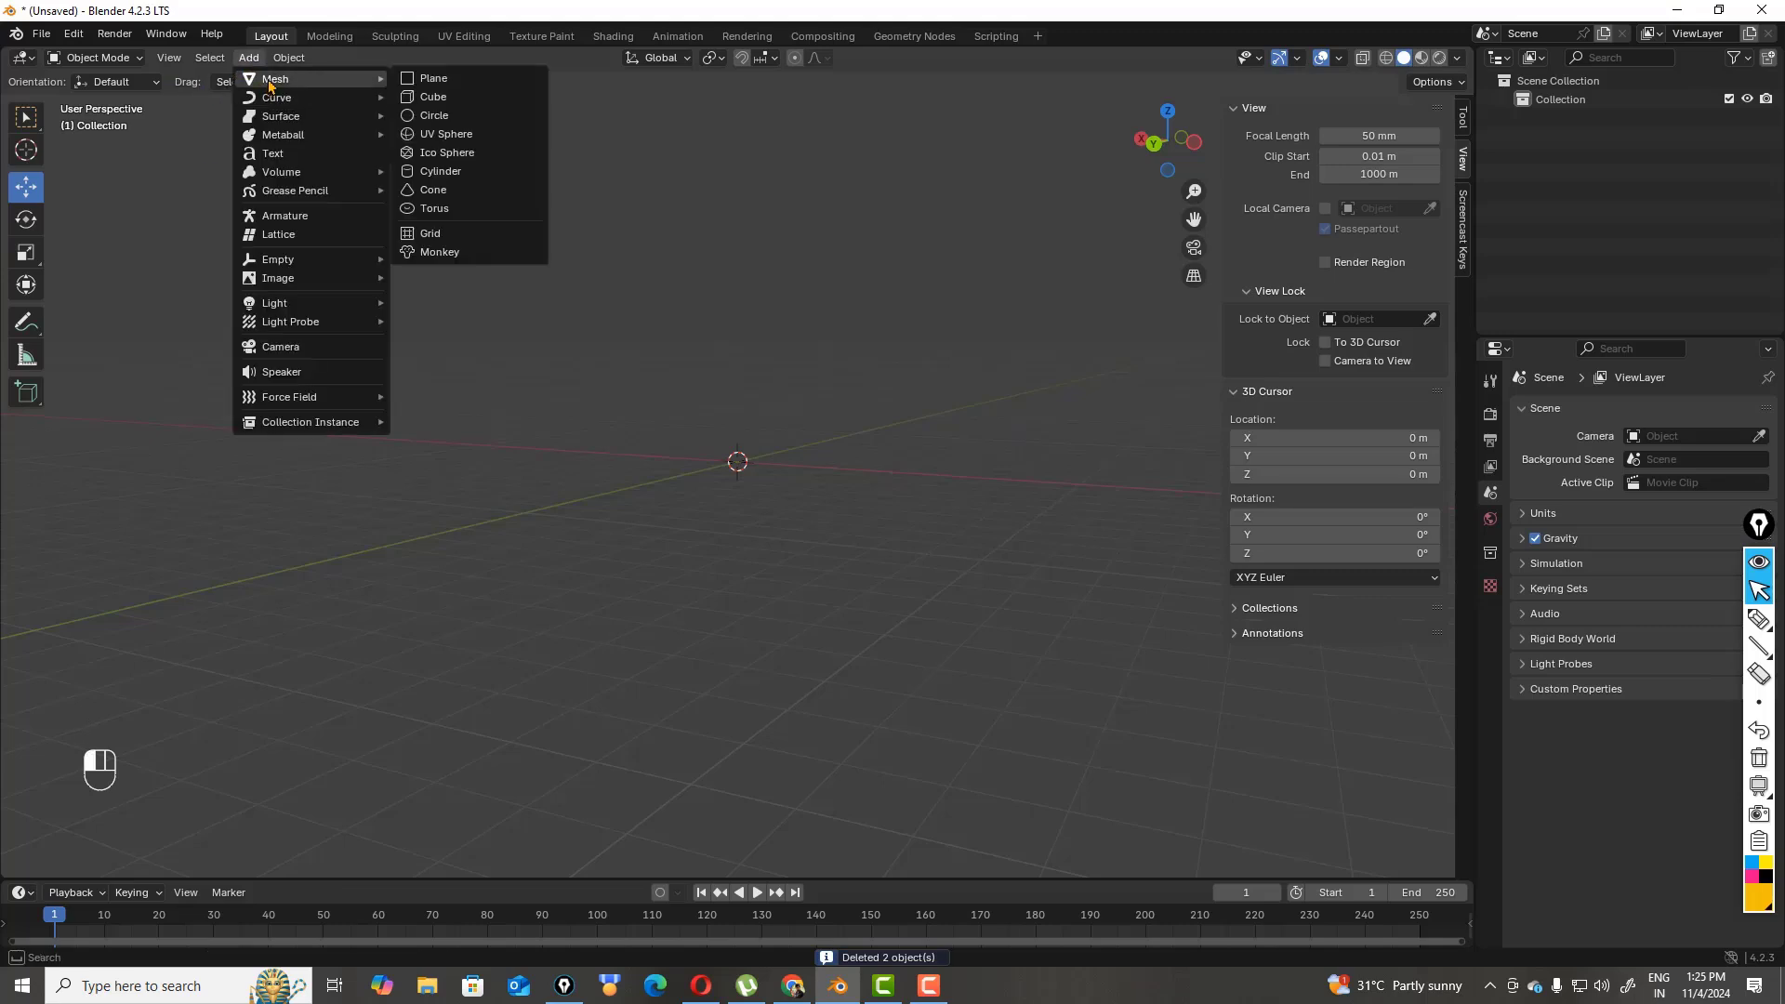
{"action": "left_click", "coordinate": [472, 98]}
{"action": "left_click", "coordinate": [764, 463]}
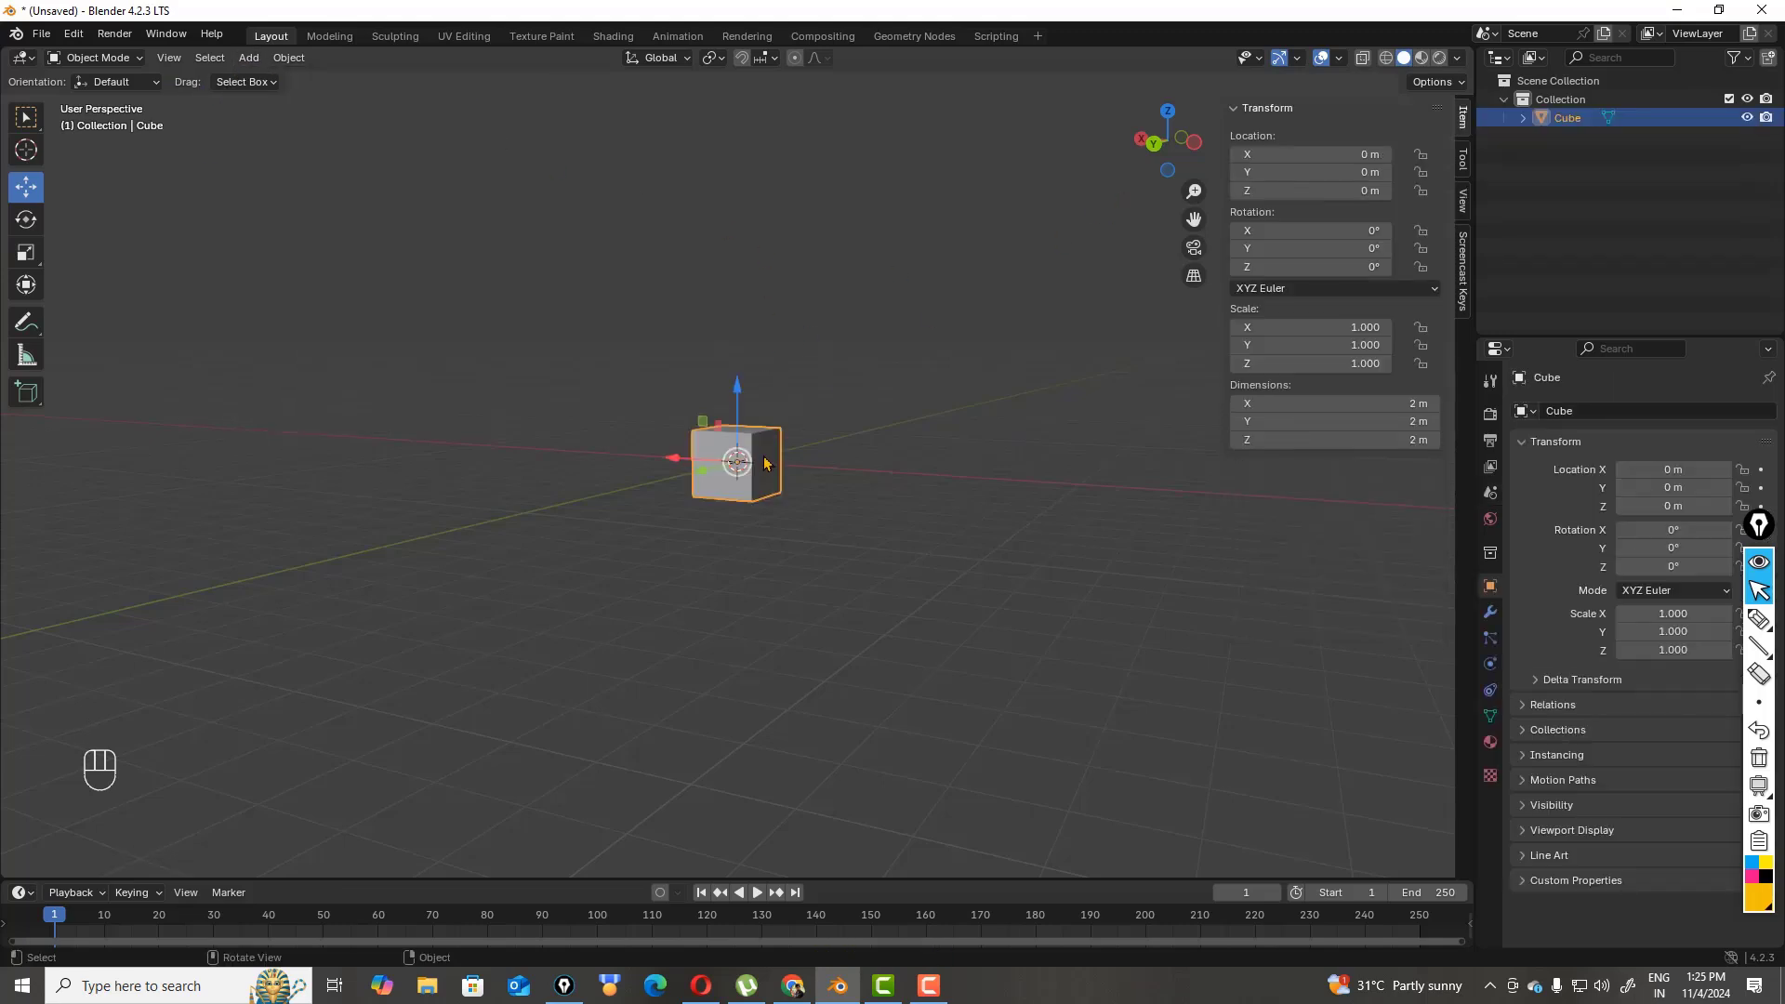
{"action": "key", "text": "s"}
{"action": "left_click", "coordinate": [729, 410]}
{"action": "left_click", "coordinate": [965, 266]}
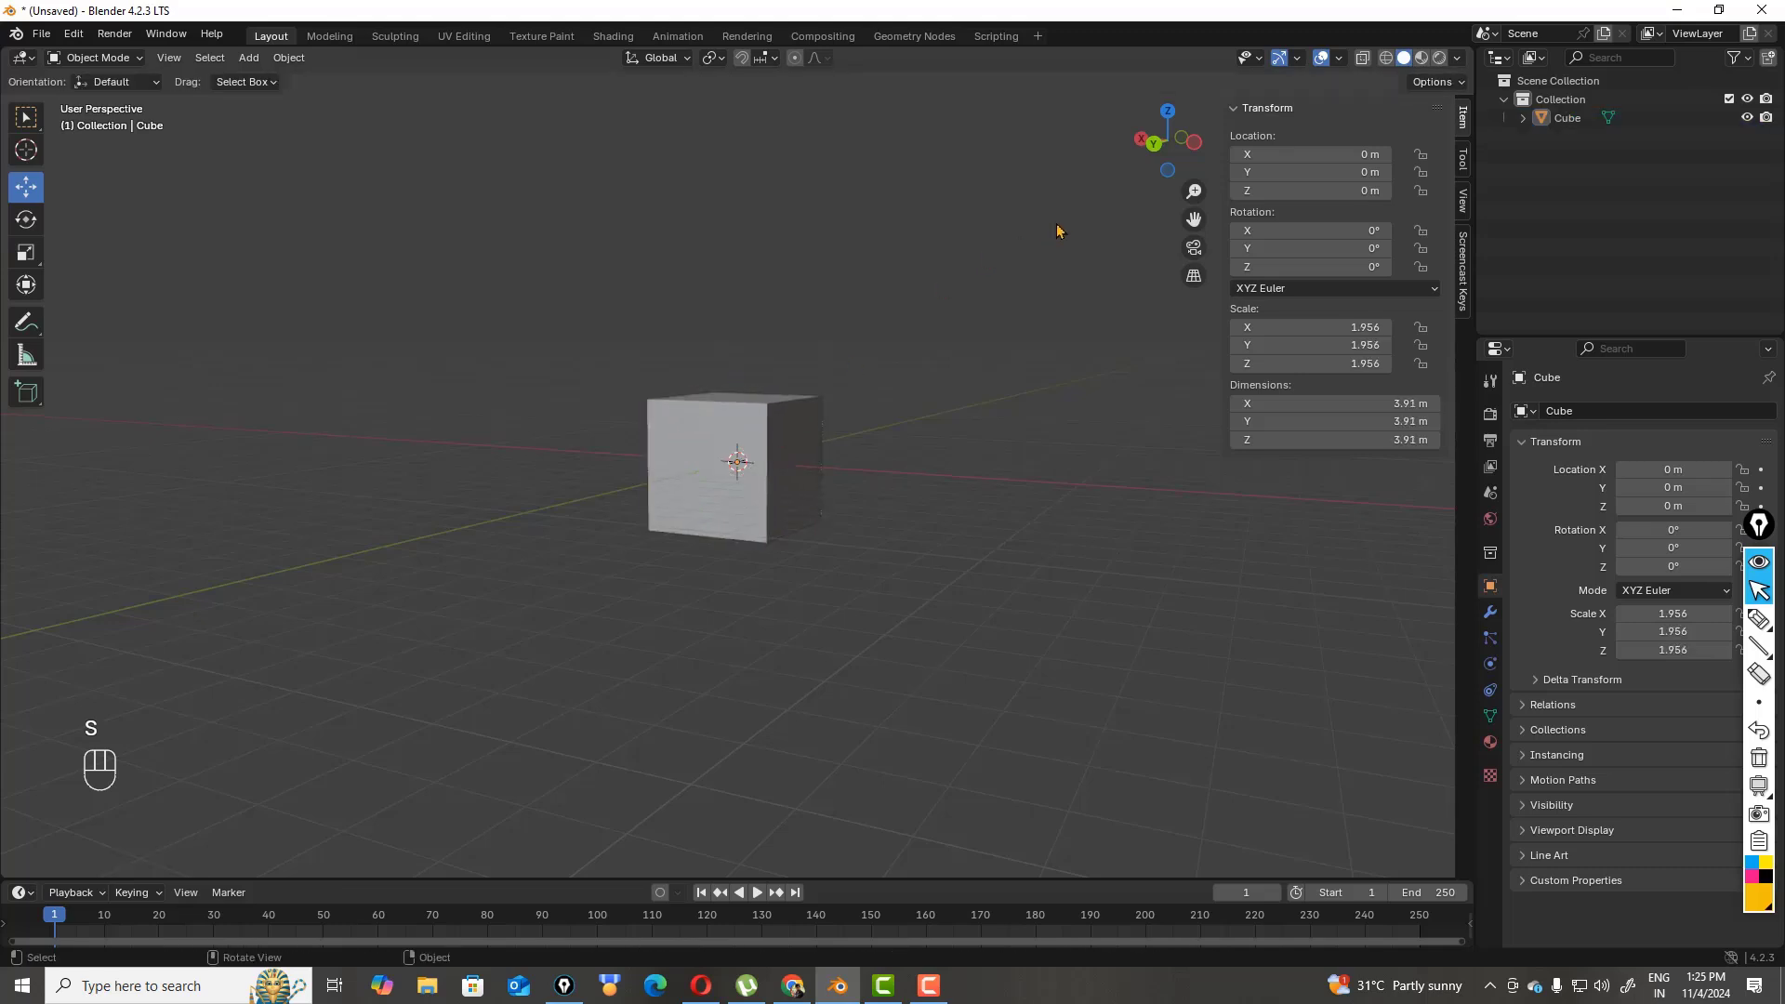
- Enter Edit Mode and bevel the cube's vertical edge at the negative-X, positive-Y corner with a single segment
{"action": "left_click_drag", "start_coordinate": [1161, 170], "coordinate": [985, 205]}
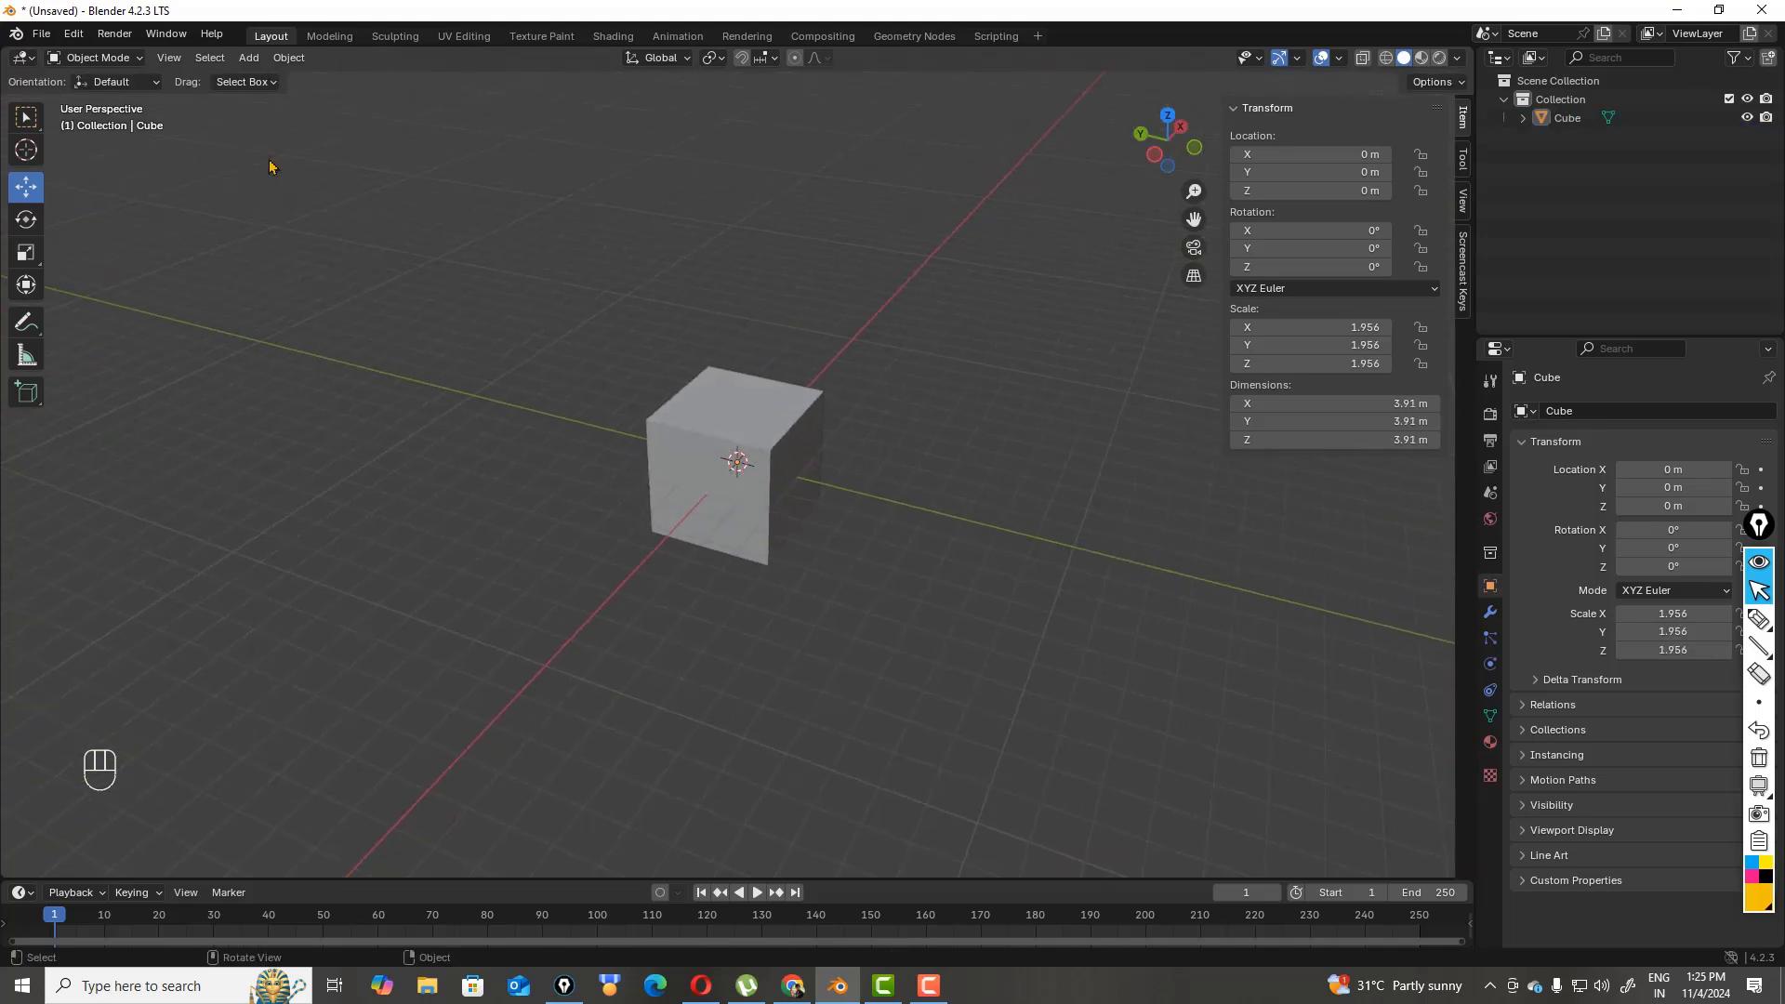
{"action": "left_click", "coordinate": [138, 62]}
{"action": "left_click", "coordinate": [93, 102]}
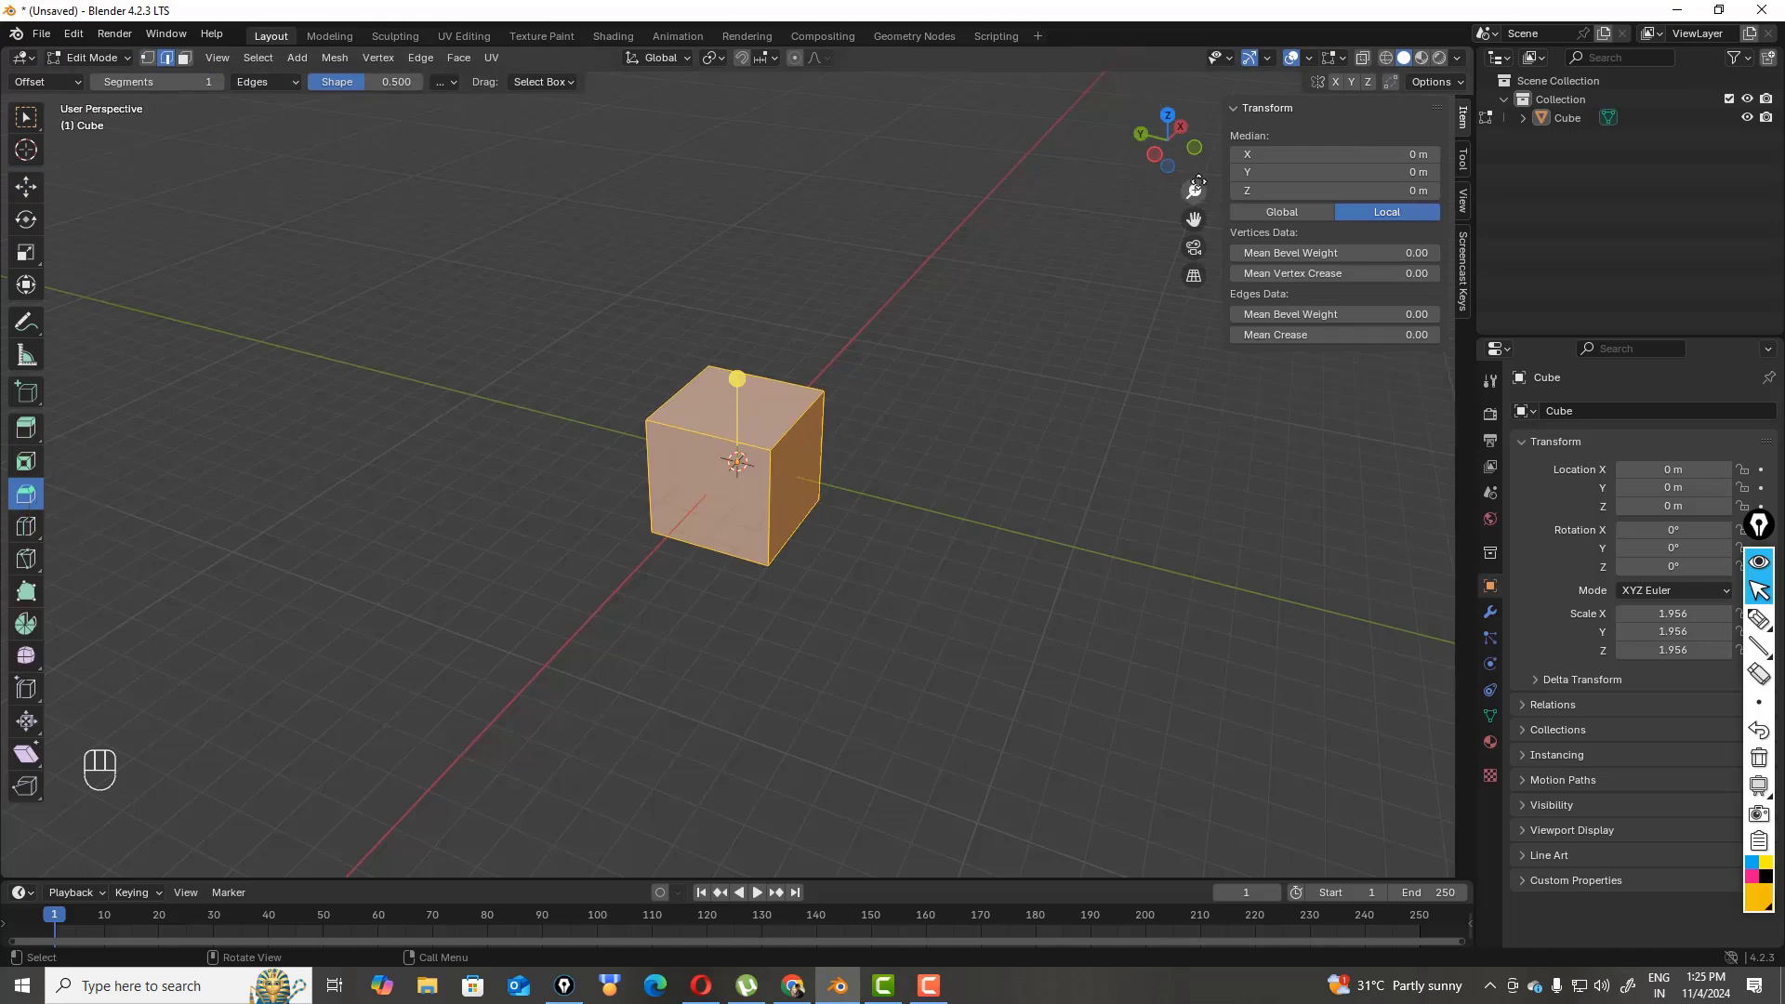
{"action": "left_click_drag", "start_coordinate": [1186, 169], "coordinate": [1170, 171]}
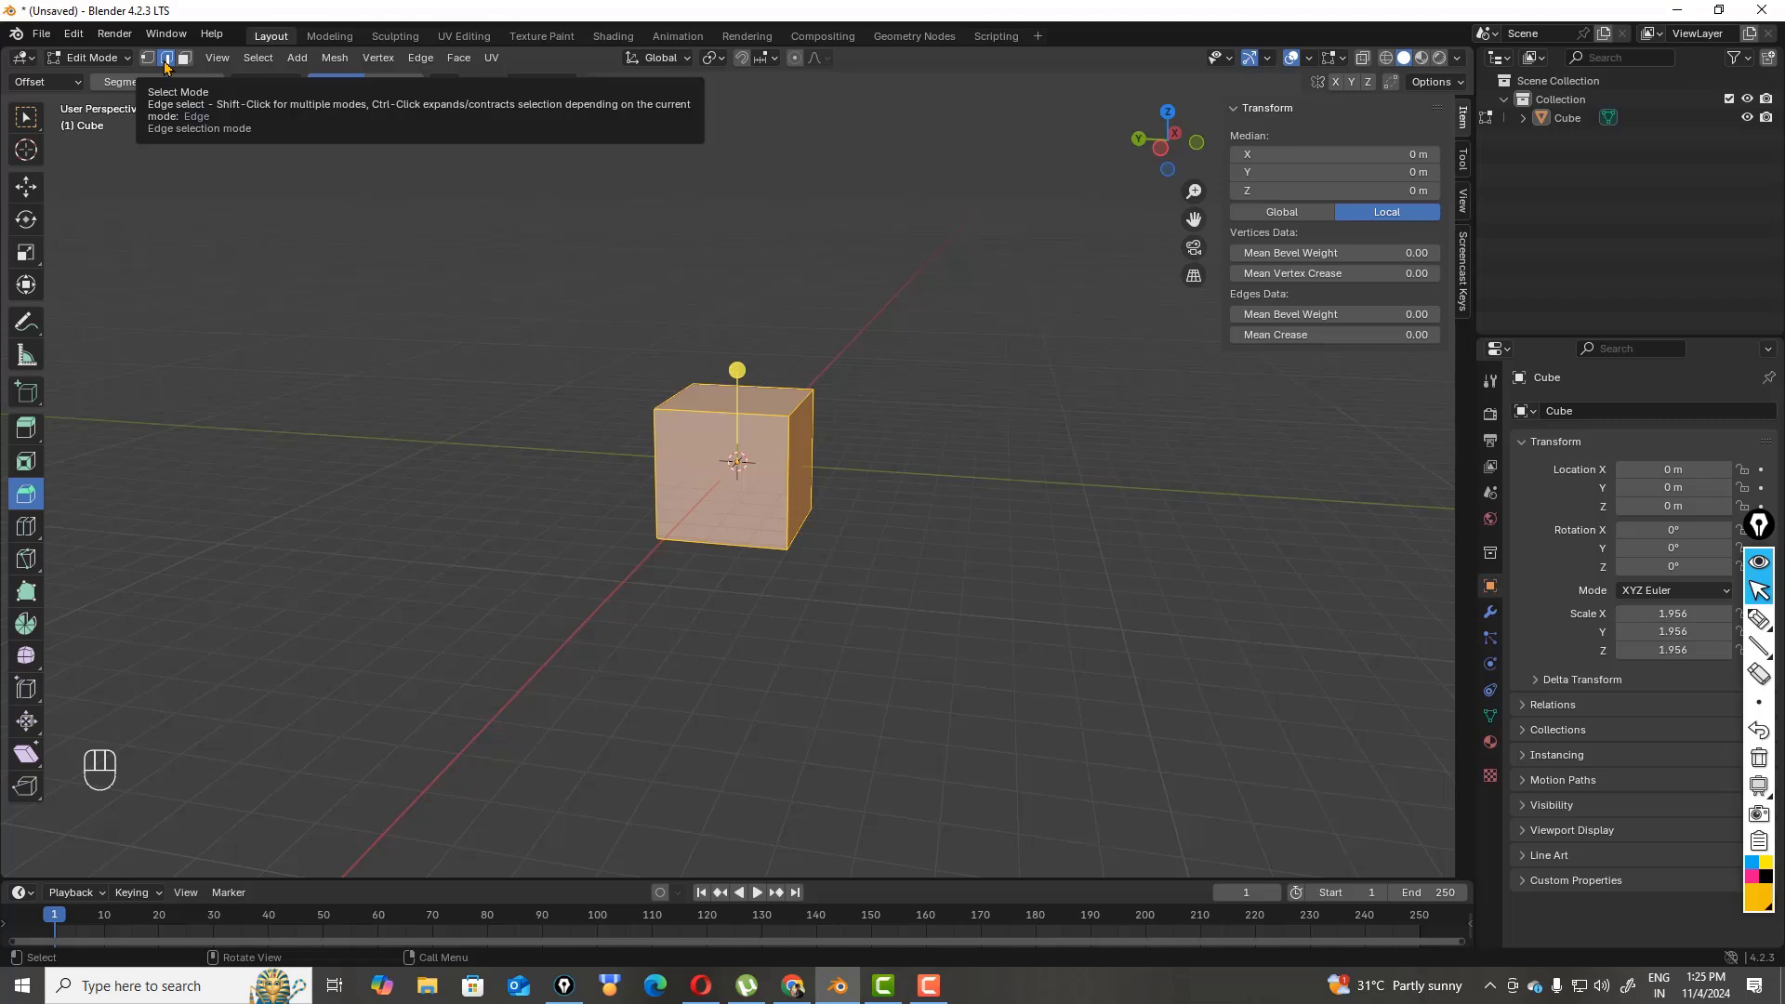
{"action": "mouse_move", "coordinate": [1151, 149]}
{"action": "left_mouse_down"}
{"action": "mouse_move", "coordinate": [1163, 126]}
{"action": "mouse_move", "coordinate": [1169, 163]}
{"action": "left_mouse_up"}
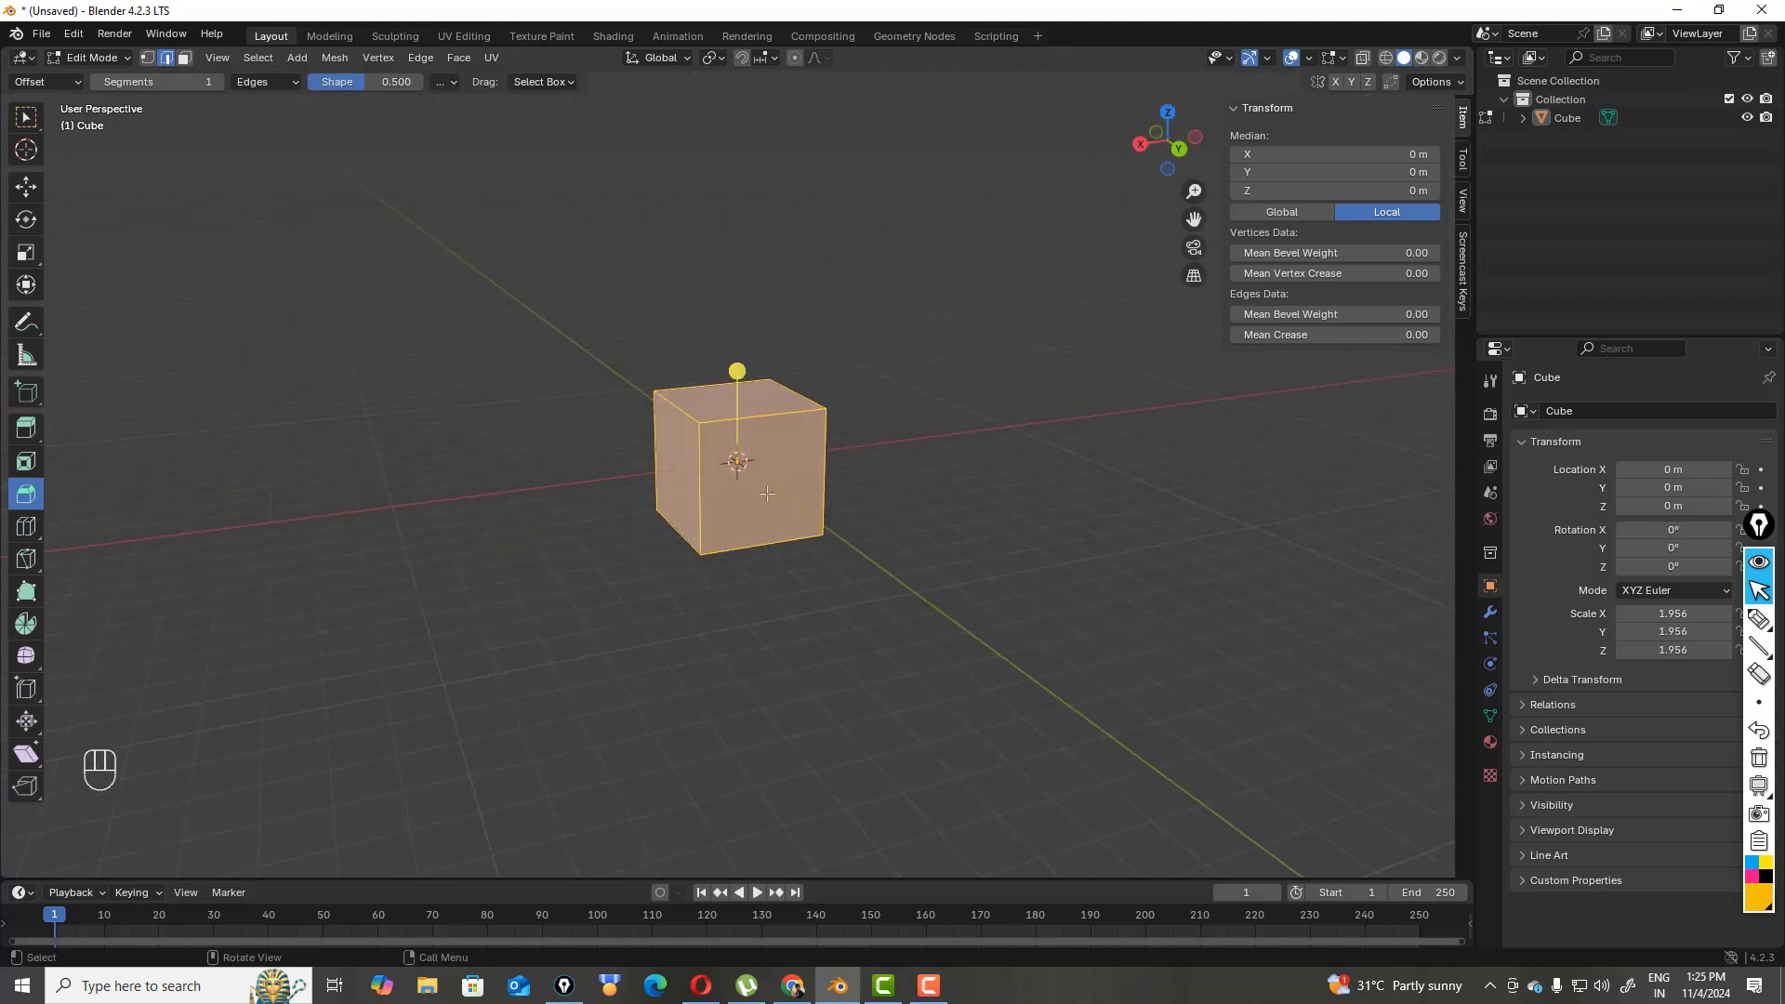
{"action": "left_click", "coordinate": [823, 469]}
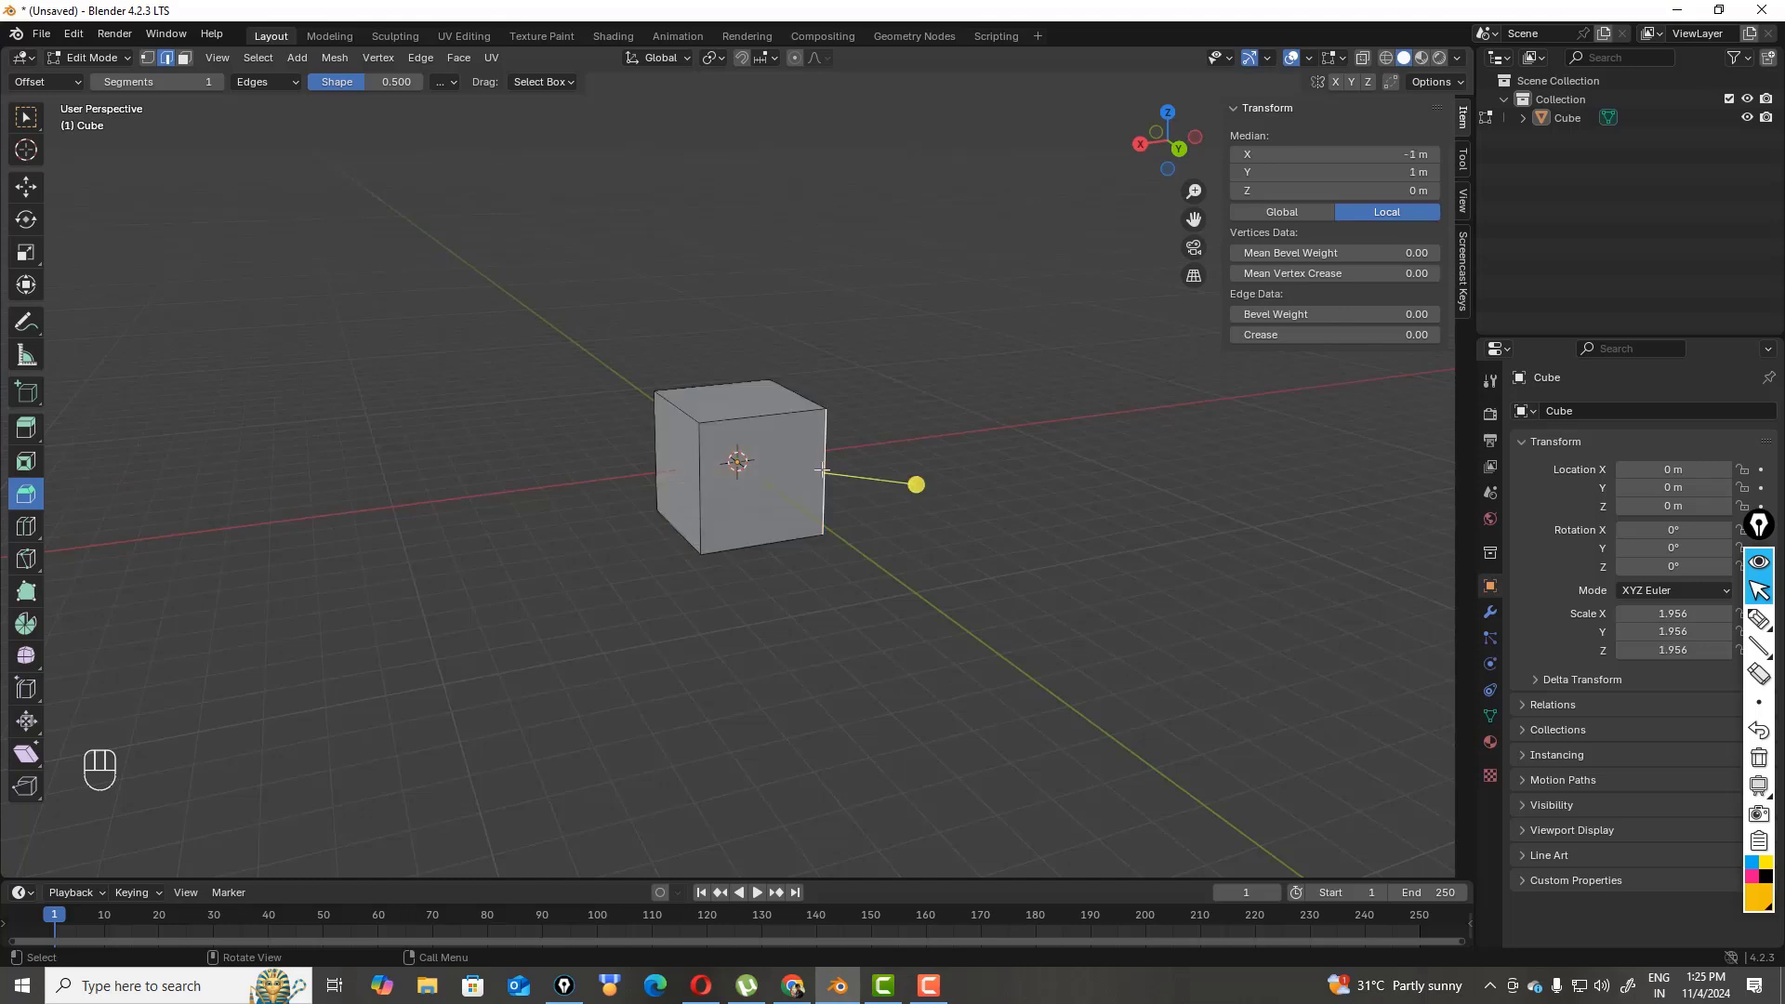
{"action": "left_click_drag", "start_coordinate": [917, 486], "coordinate": [962, 480]}
- Bevel the cube's bottom edge on the negative-Y side widely with one segment to form a large slope
{"action": "left_click_drag", "start_coordinate": [1167, 162], "coordinate": [1170, 207]}
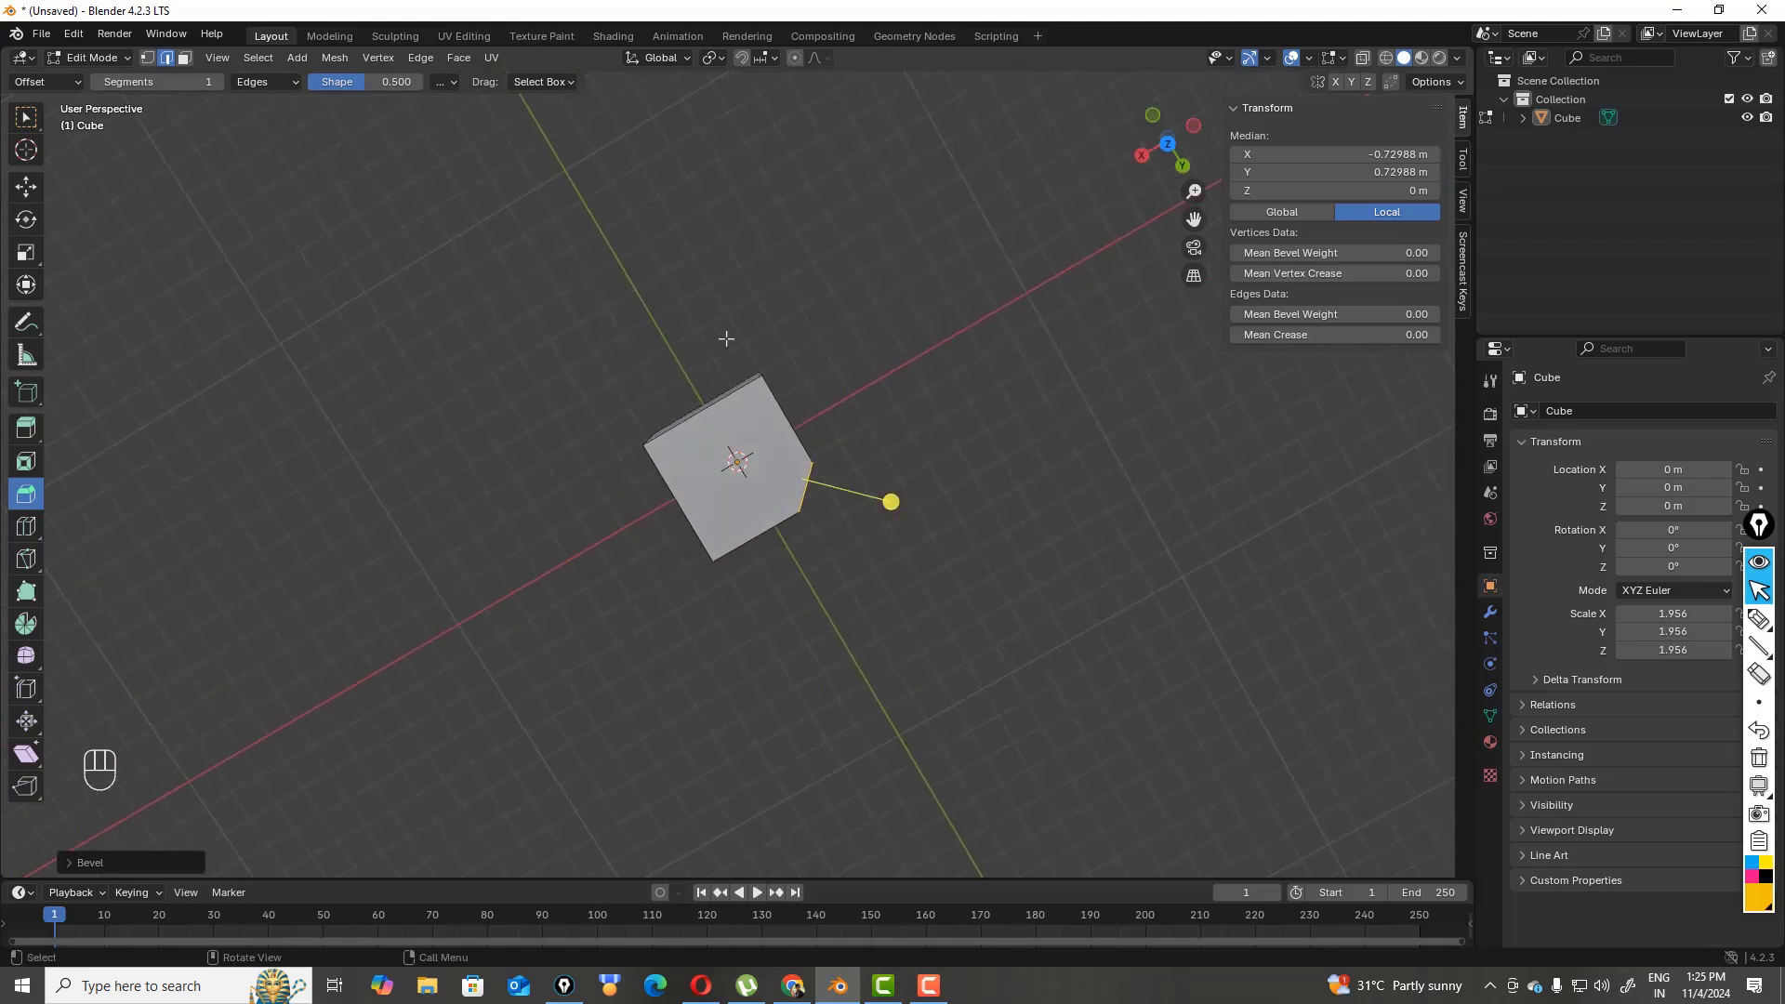
{"action": "left_click", "coordinate": [758, 372]}
{"action": "mouse_move", "coordinate": [697, 353]}
{"action": "left_mouse_down"}
{"action": "mouse_move", "coordinate": [678, 263]}
{"action": "mouse_move", "coordinate": [694, 383]}
{"action": "left_mouse_up"}
- Bevel the bottom edge of the vertical chamfer face into a rounded edge with 30 segments
{"action": "left_click_drag", "start_coordinate": [1159, 158], "coordinate": [1162, 215]}
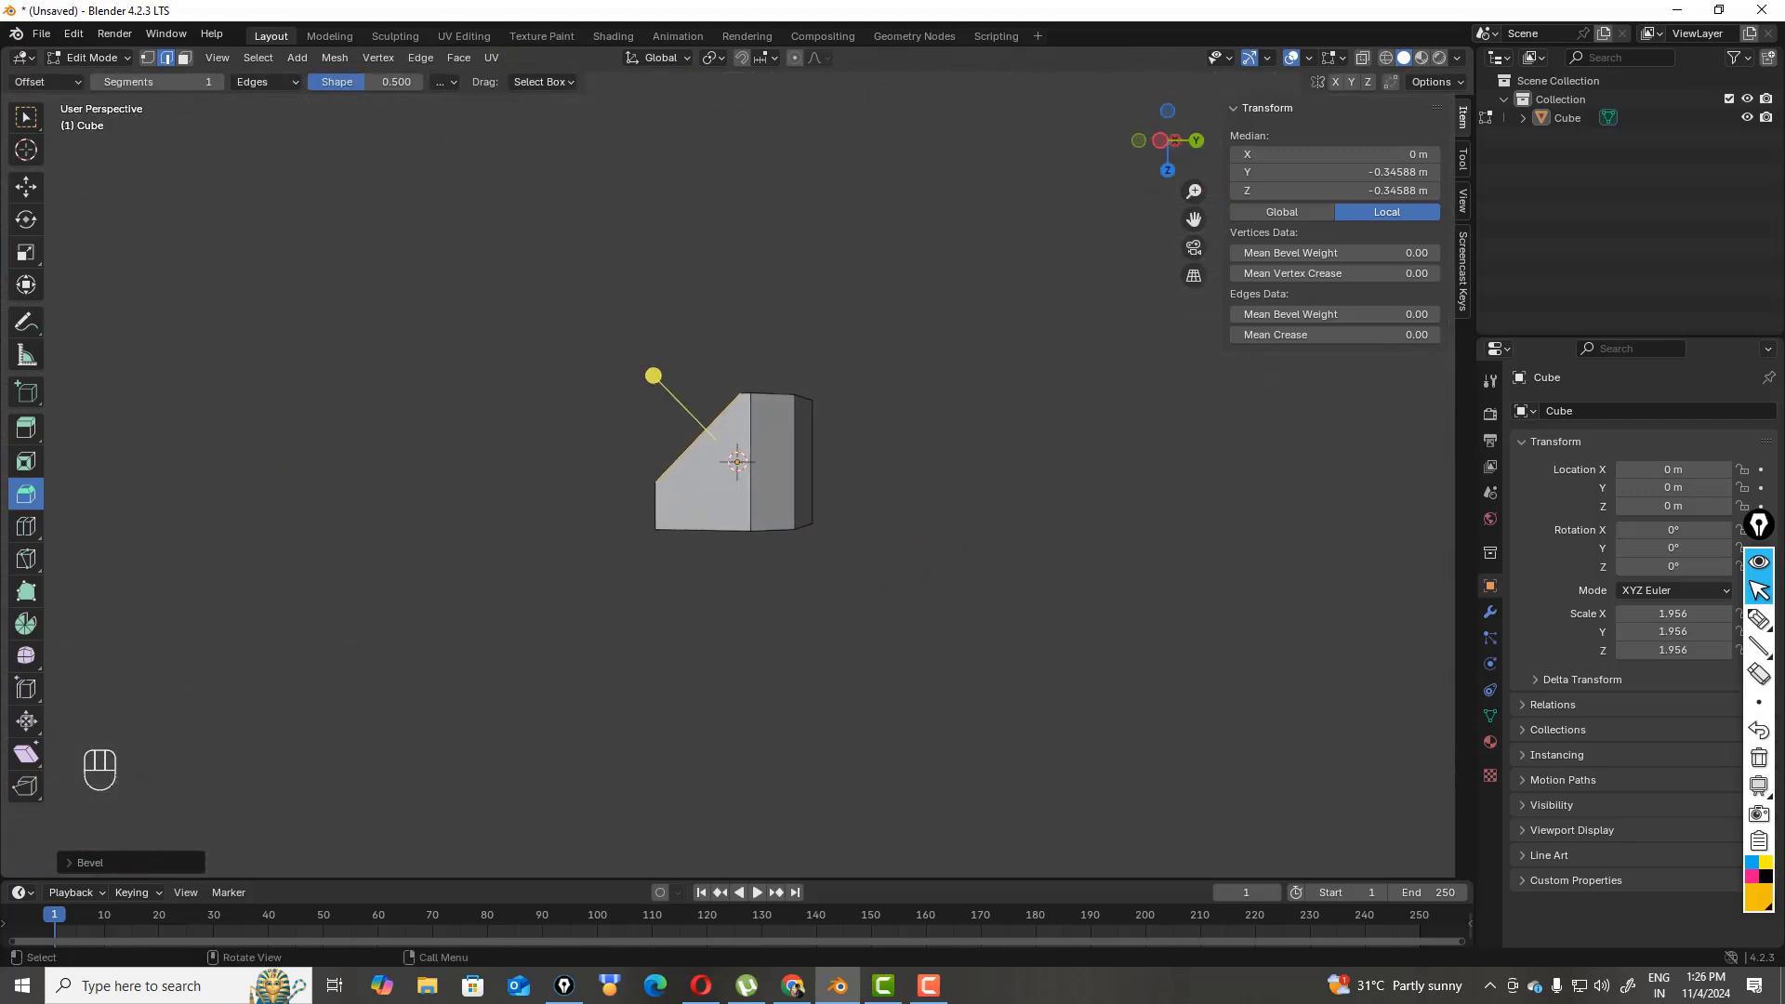
{"action": "left_click", "coordinate": [764, 391]}
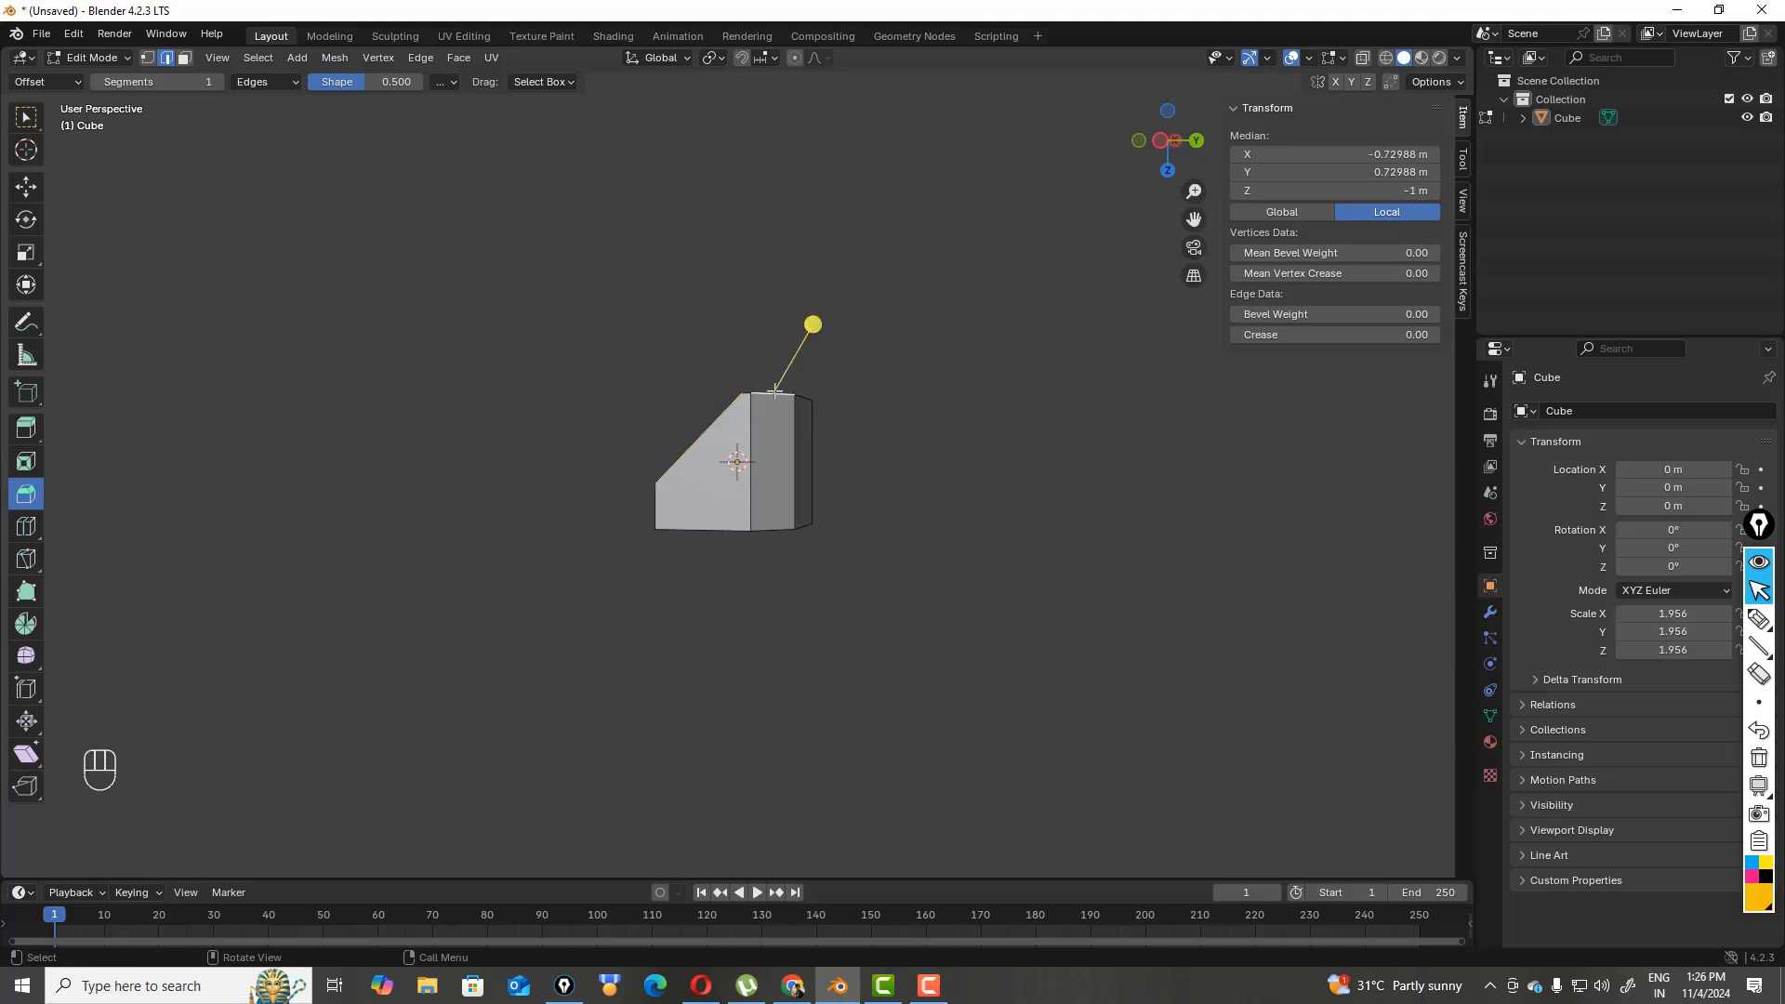
{"action": "scroll", "coordinate": [774, 391], "scroll_direction": "up", "scroll_amount": 4}
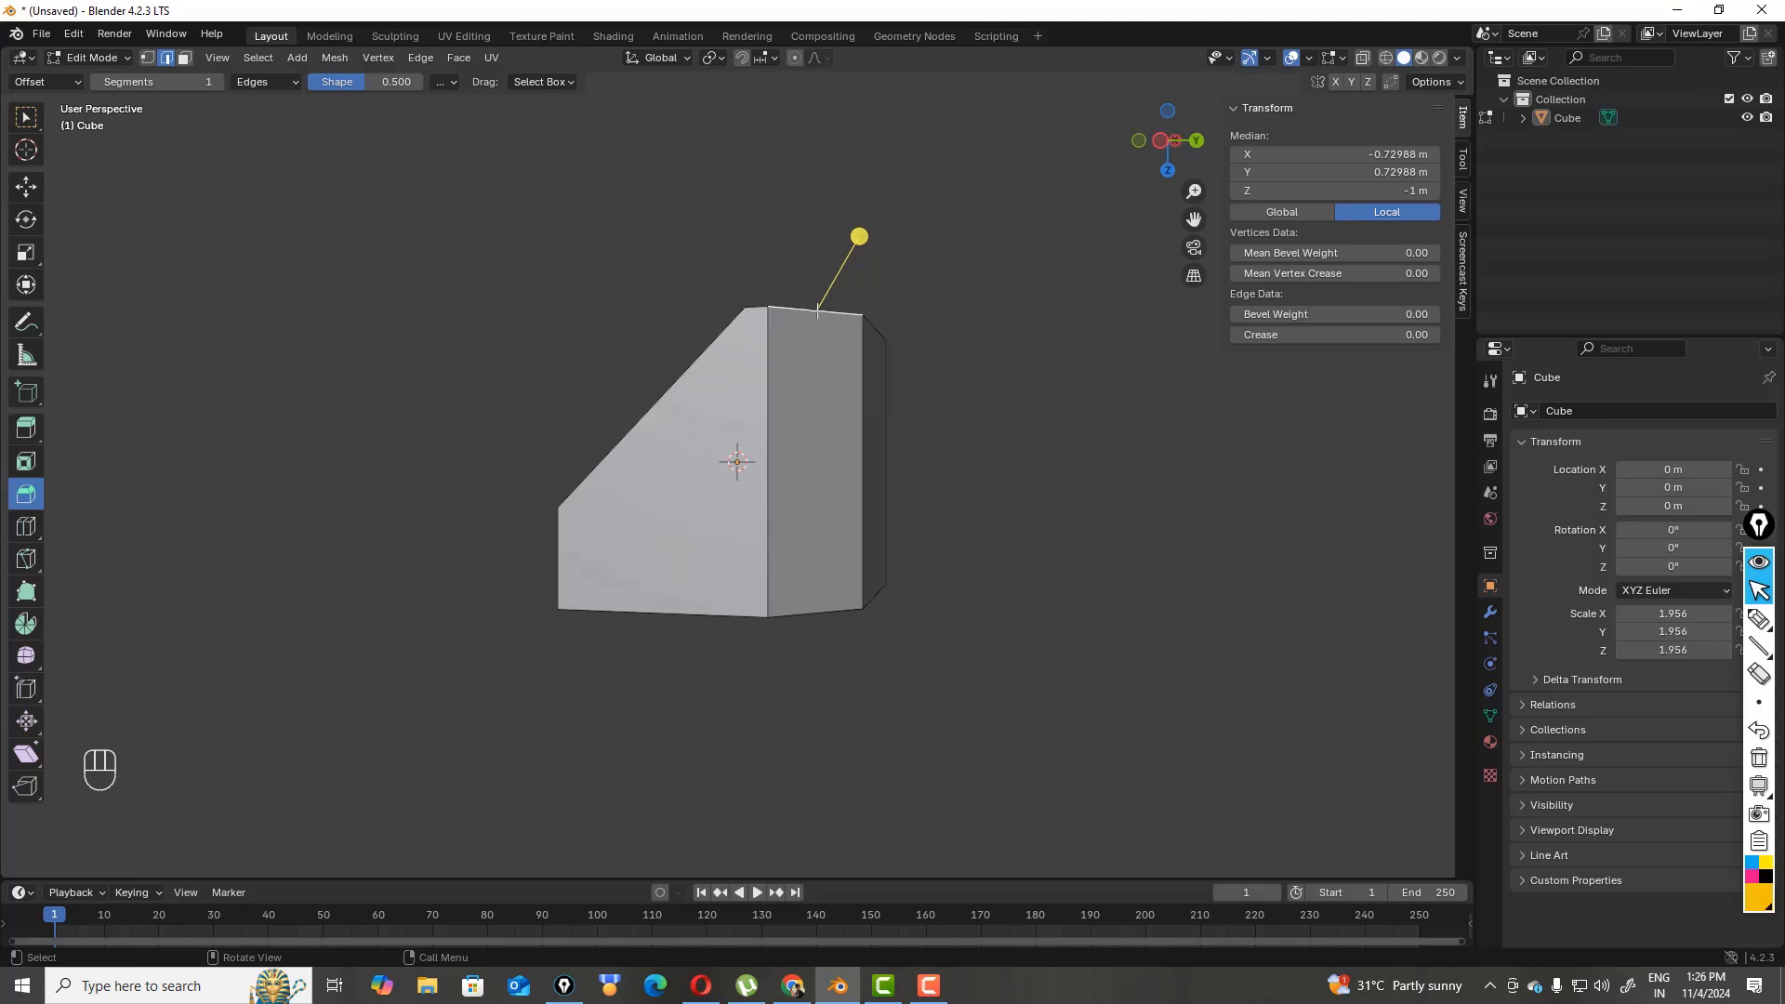
{"action": "left_click_drag", "start_coordinate": [859, 237], "coordinate": [882, 208]}
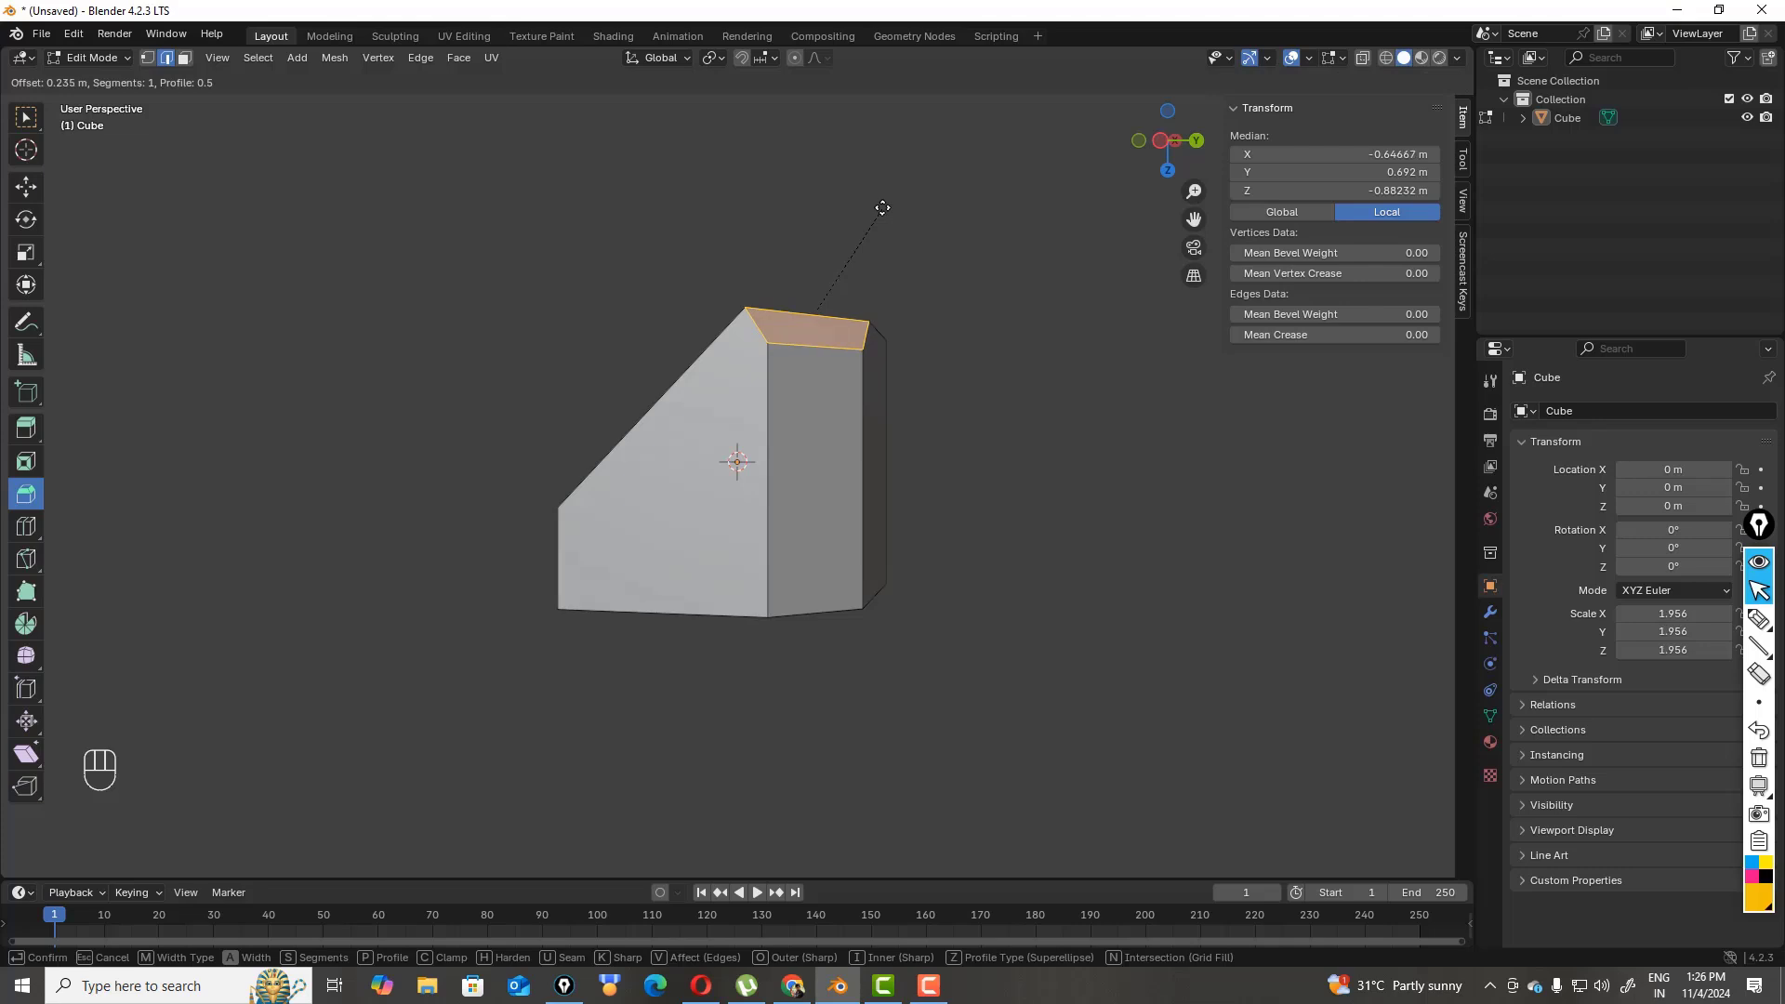
{"action": "scroll", "coordinate": [883, 209], "scroll_direction": "up", "scroll_amount": 17}
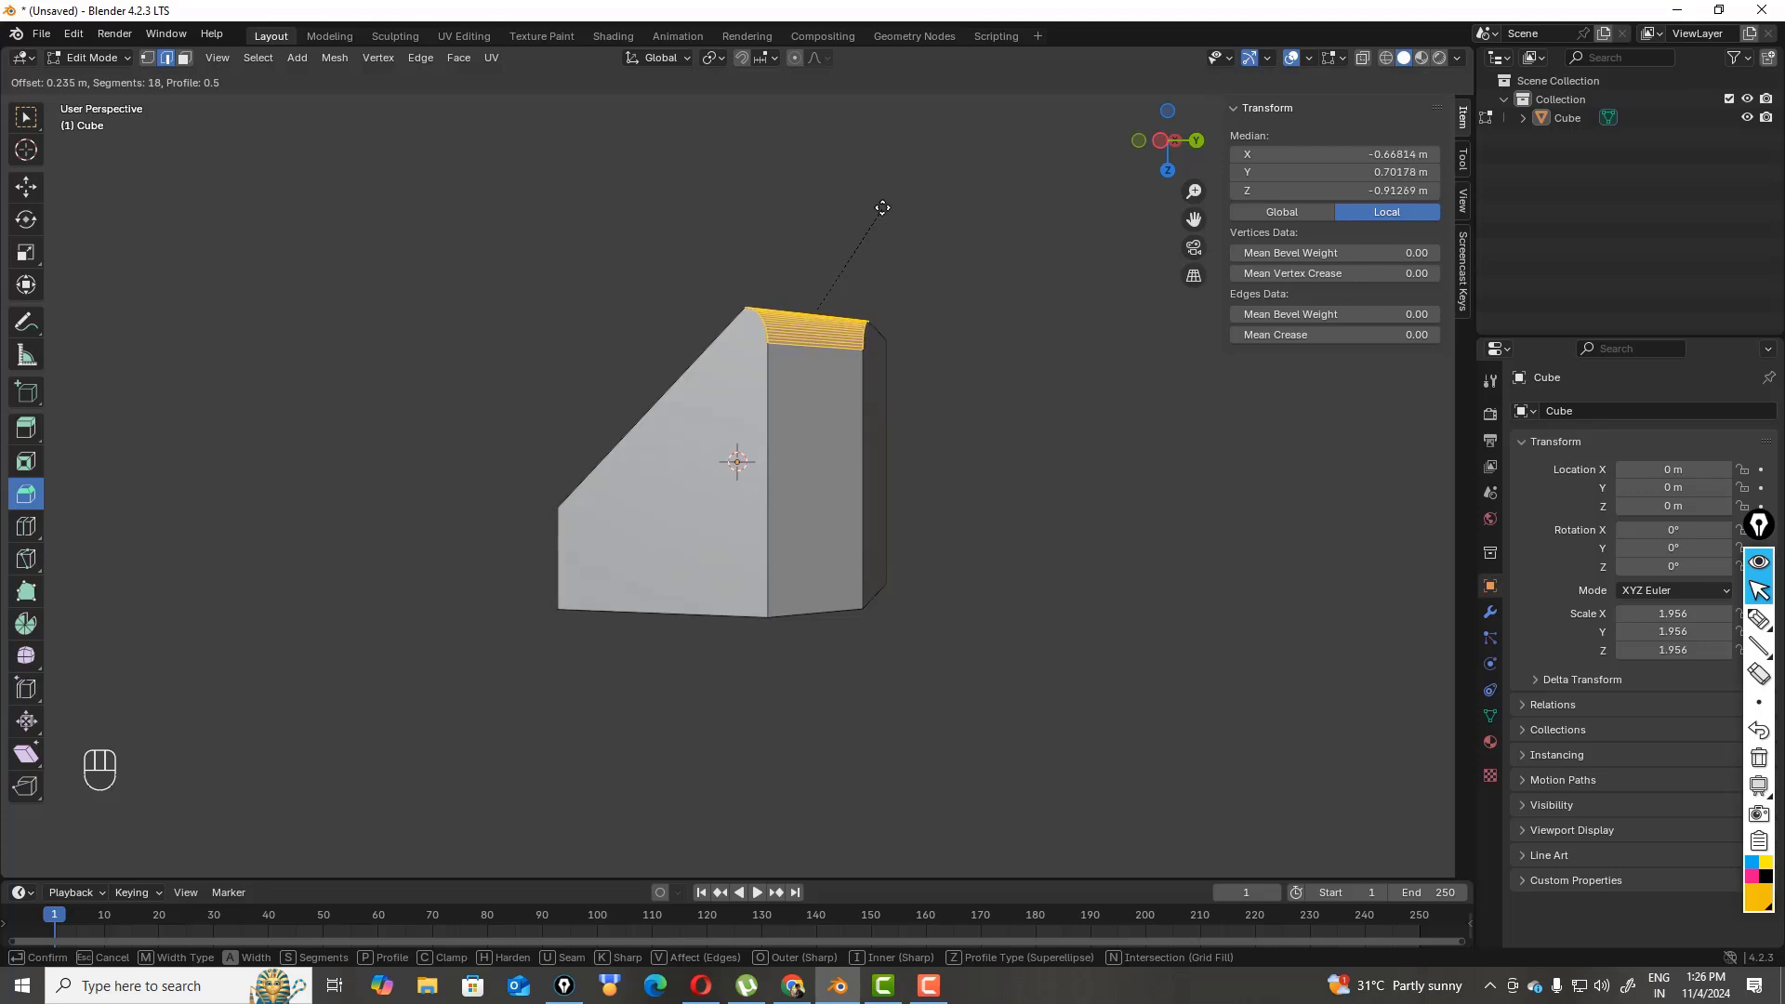
{"action": "scroll", "coordinate": [883, 208], "scroll_direction": "up", "scroll_amount": 2}
{"action": "scroll", "coordinate": [882, 208], "scroll_direction": "up", "scroll_amount": 12}
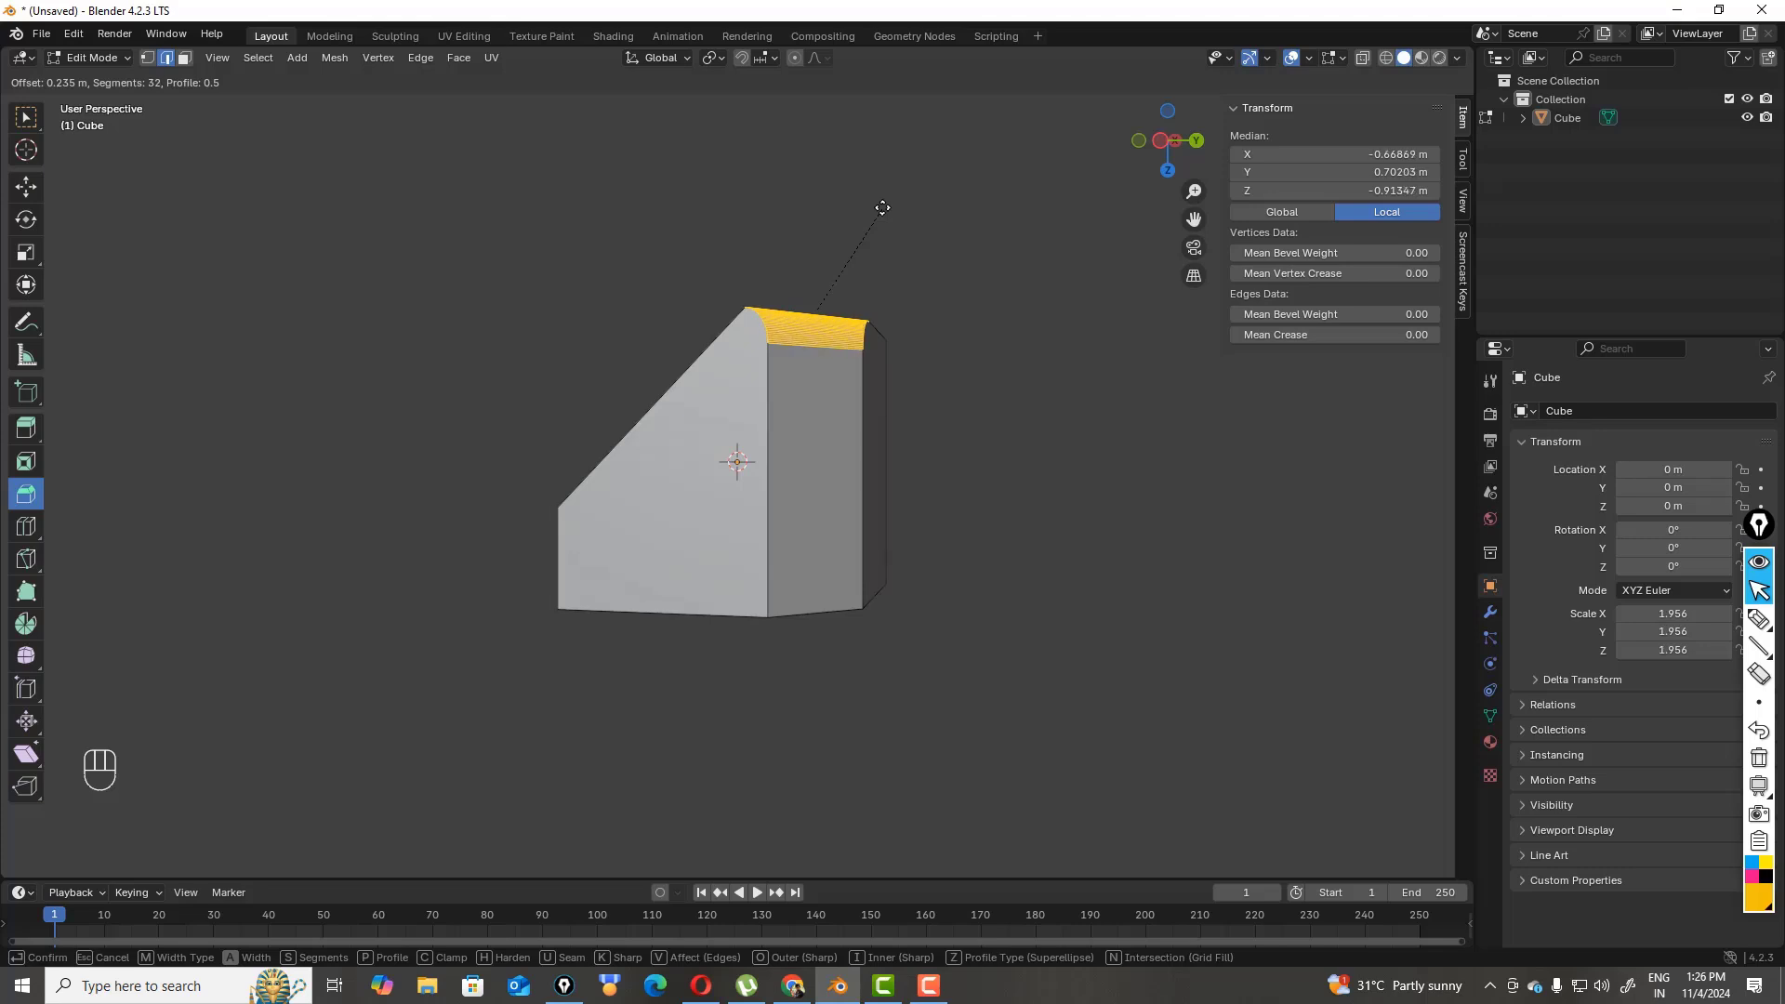
{"action": "scroll", "coordinate": [883, 207], "scroll_direction": "down", "scroll_amount": 8}
{"action": "scroll", "coordinate": [886, 201], "scroll_direction": "up", "scroll_amount": 4}
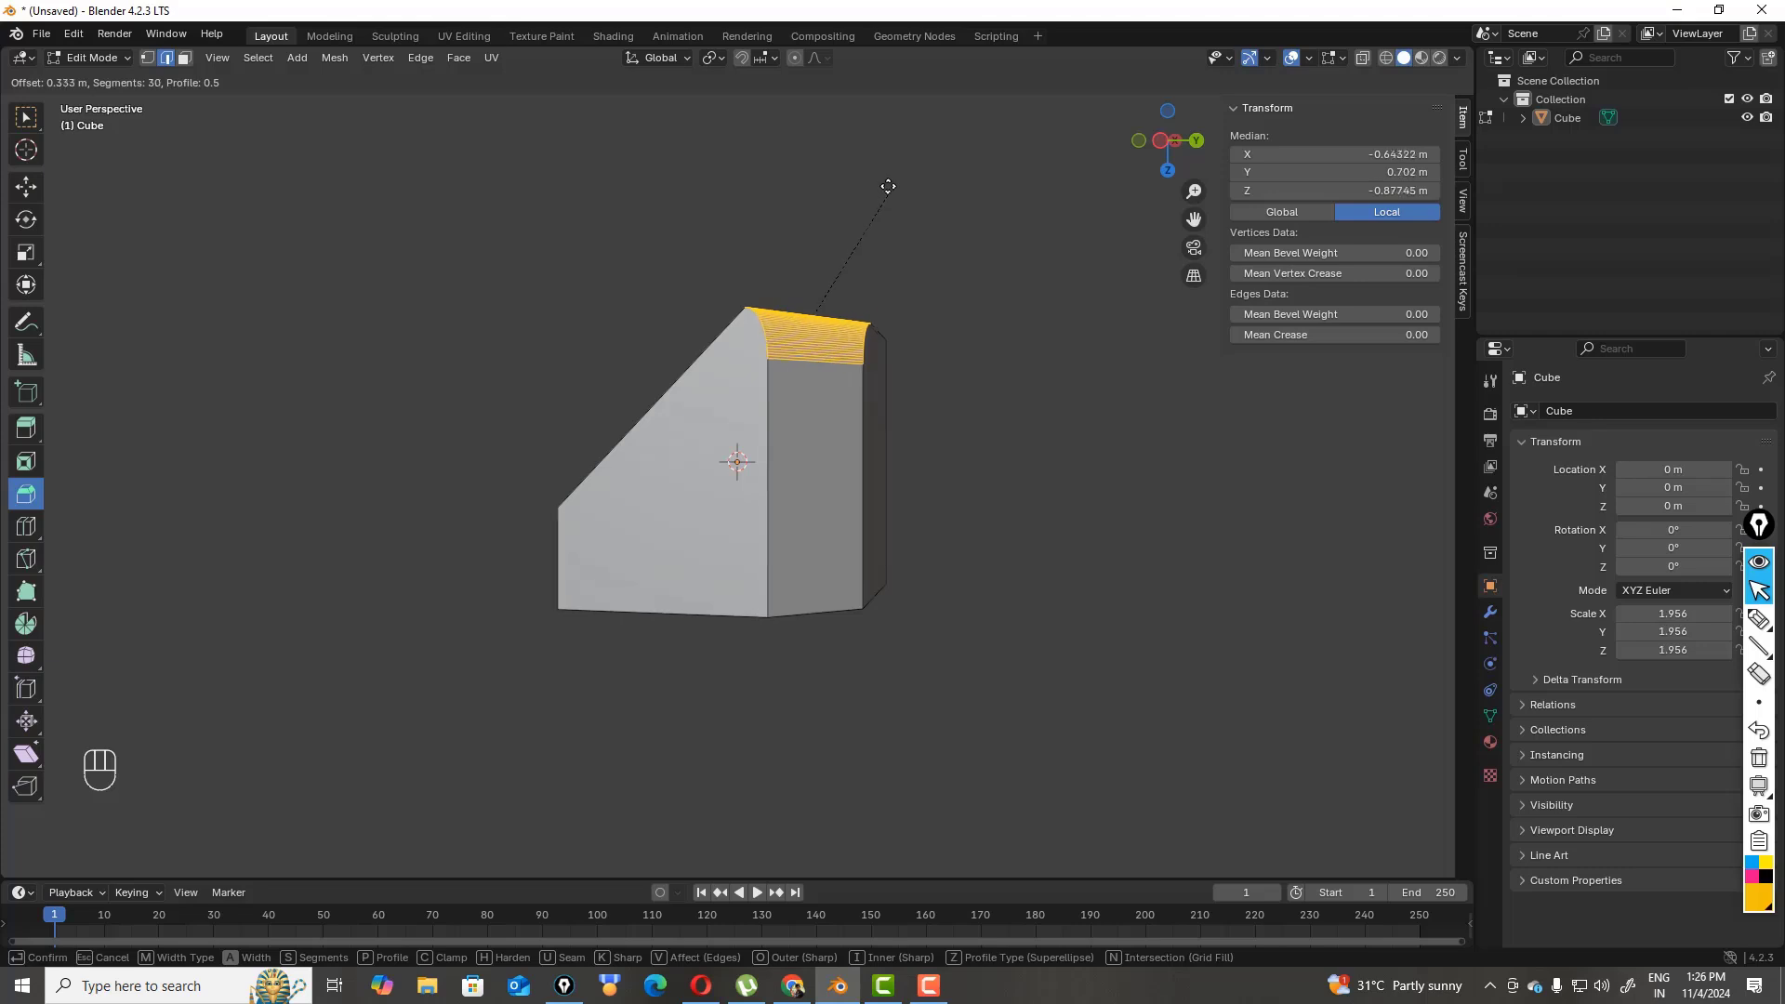
{"action": "left_click", "coordinate": [882, 202]}
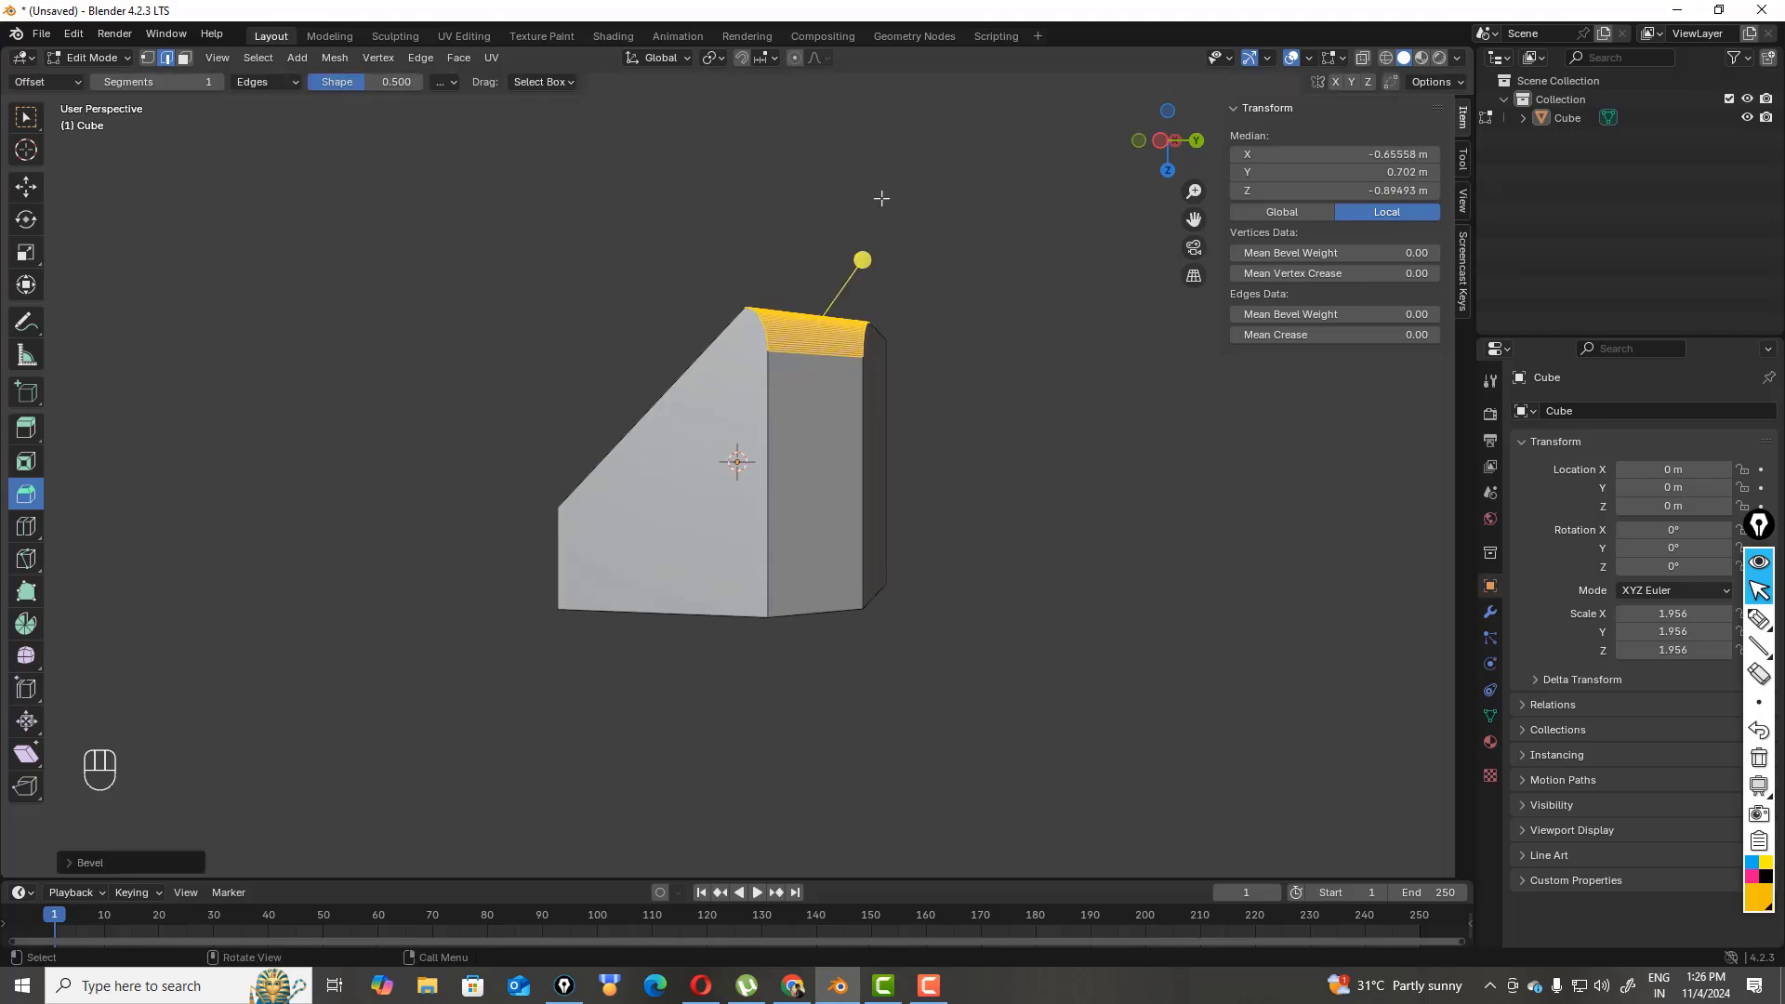
- Box-select the block's edges, then switch to Object Mode and select the bevelled cube
{"action": "left_click_drag", "start_coordinate": [1133, 147], "coordinate": [2, 97]}
{"action": "left_click", "coordinate": [26, 116]}
{"action": "left_click", "coordinate": [588, 210]}
{"action": "left_click_drag", "start_coordinate": [569, 209], "coordinate": [1077, 848]}
{"action": "left_click", "coordinate": [98, 58]}
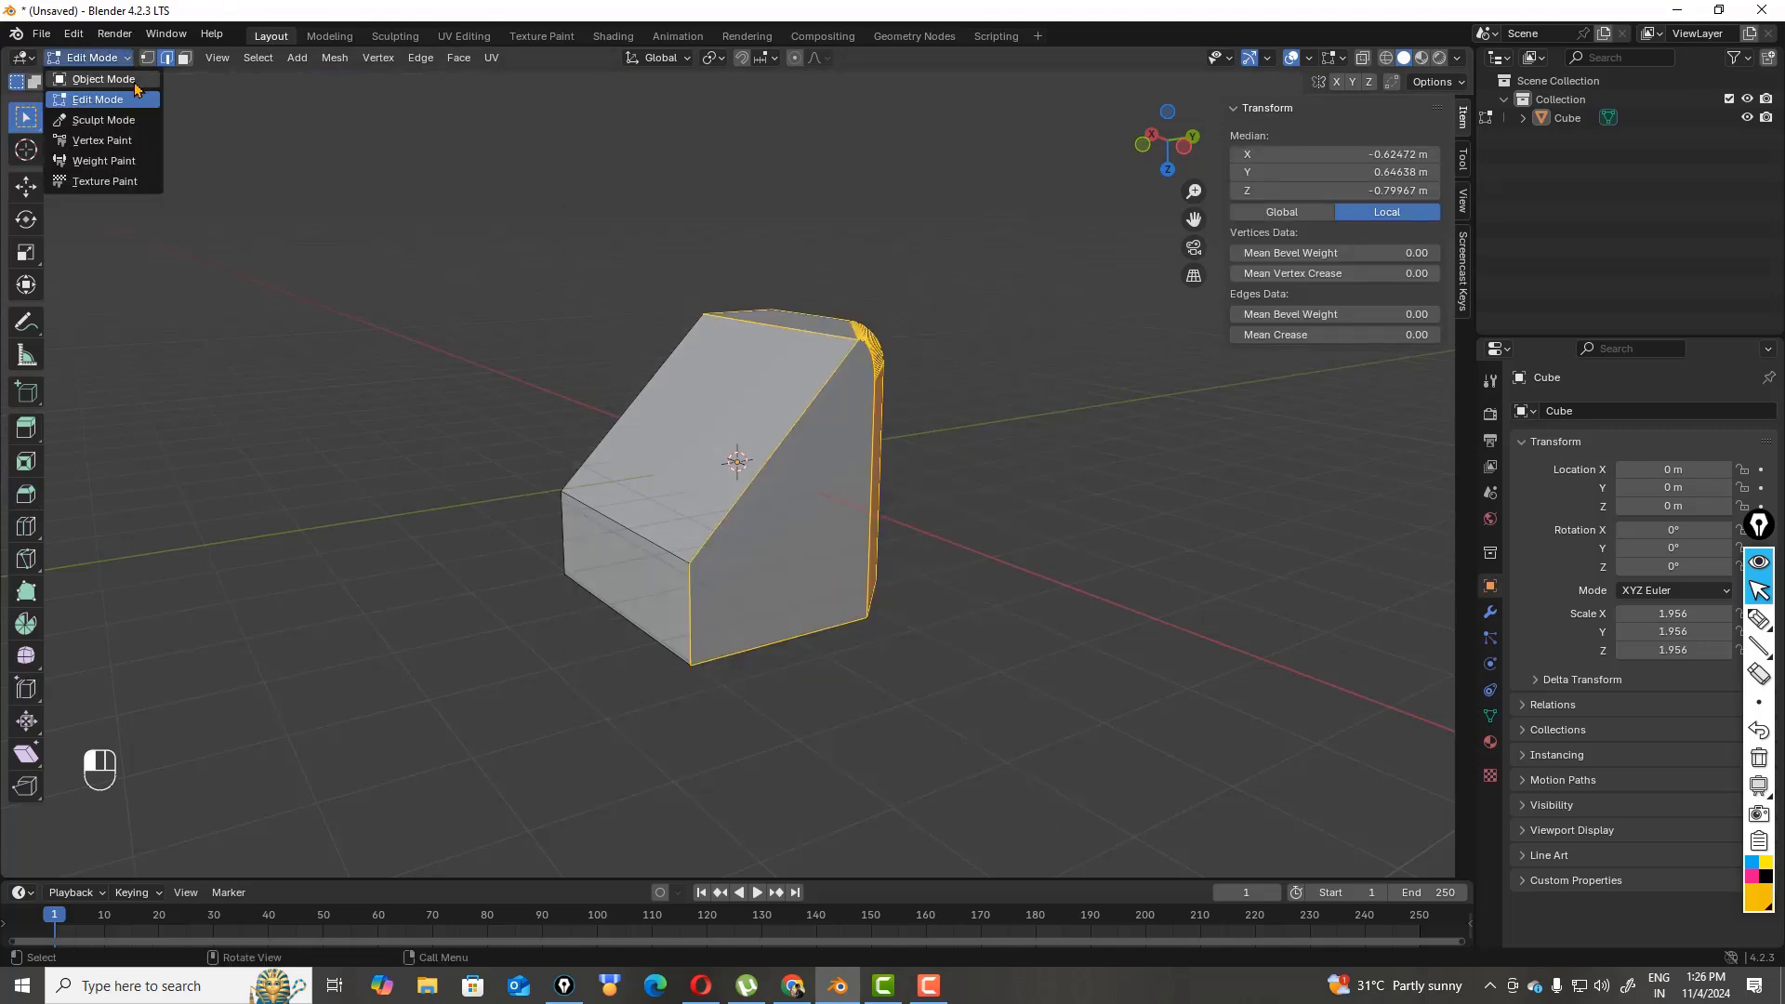
{"action": "left_click", "coordinate": [93, 81]}
{"action": "left_click", "coordinate": [772, 381]}
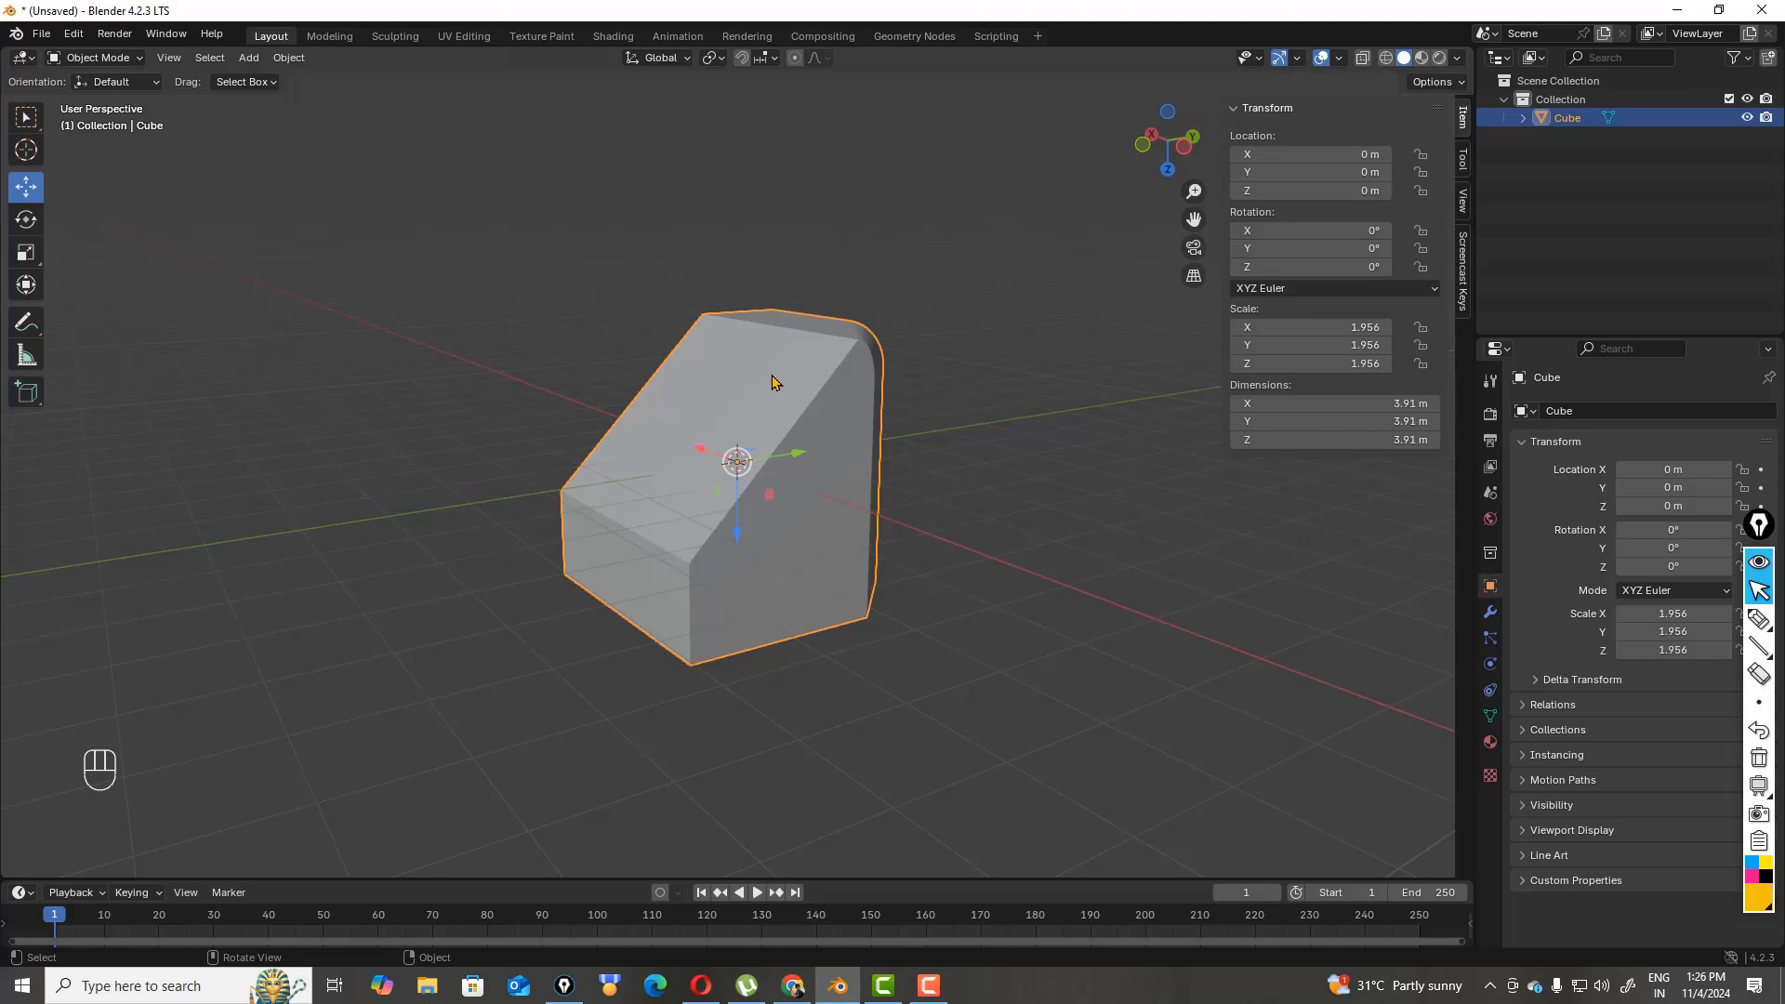
- Replace the bevelled cube with a new default cube mesh and enter Edit Mode on it
{"action": "key", "text": "x"}
{"action": "left_click", "coordinate": [774, 377]}
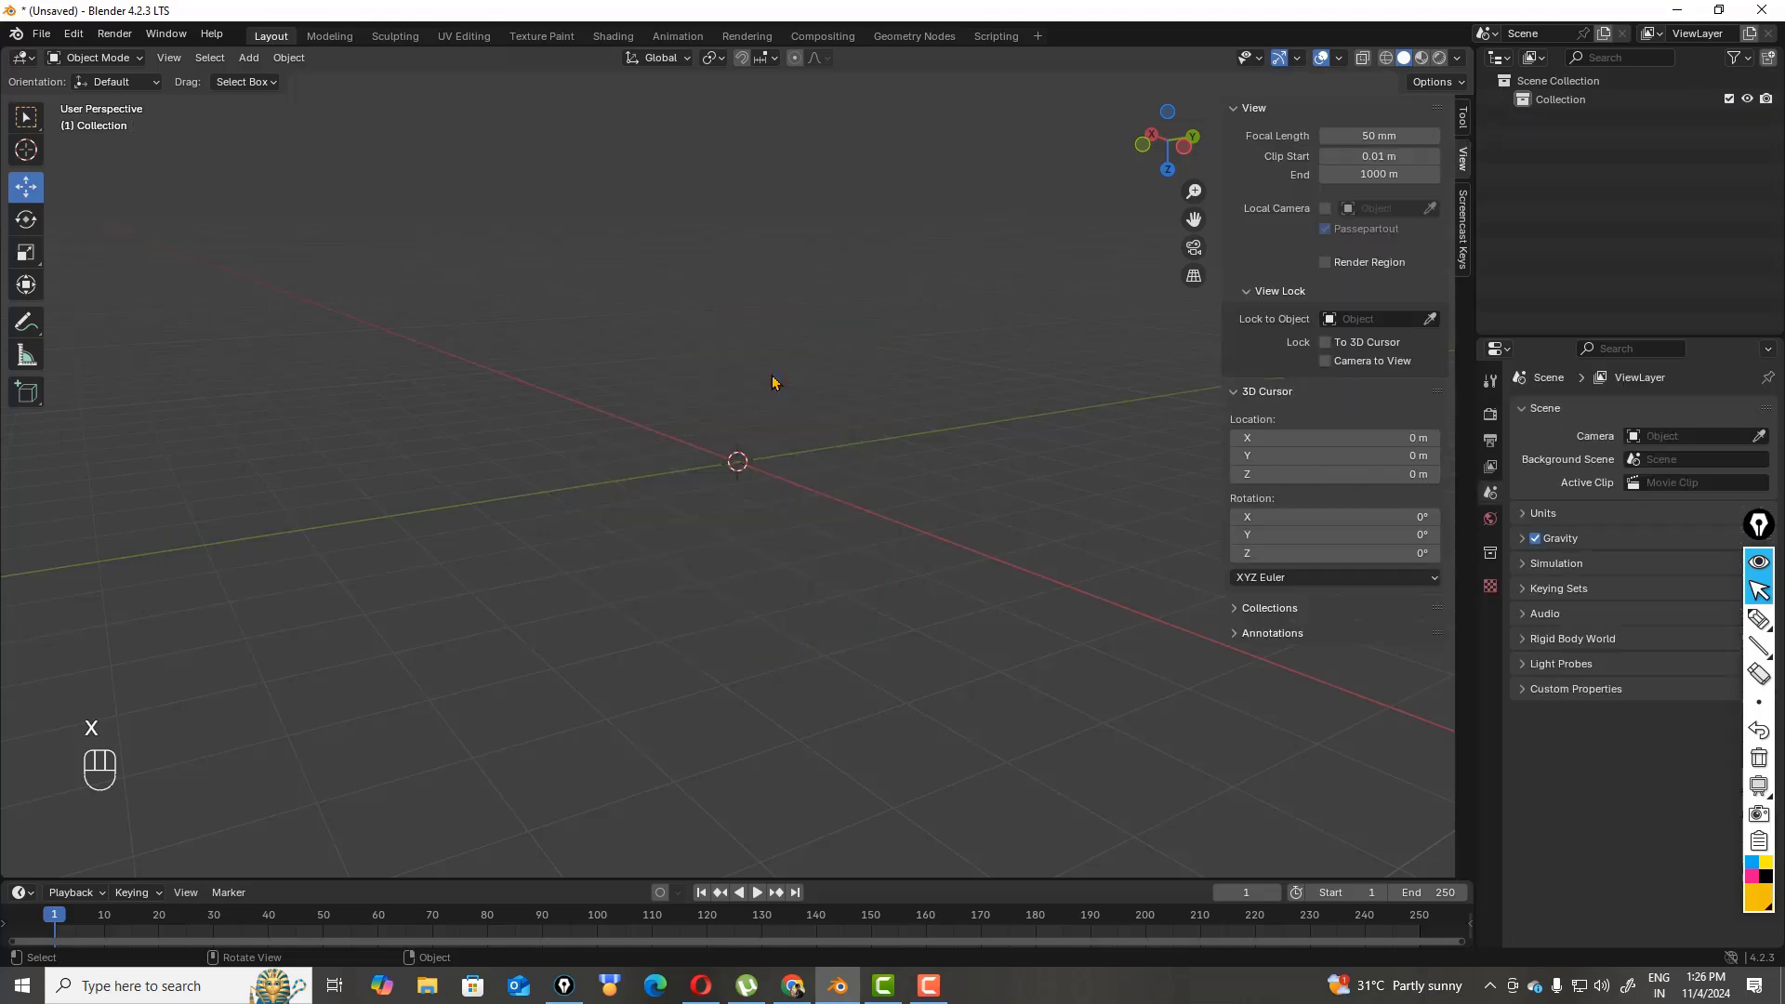
{"action": "left_click", "coordinate": [249, 57]}
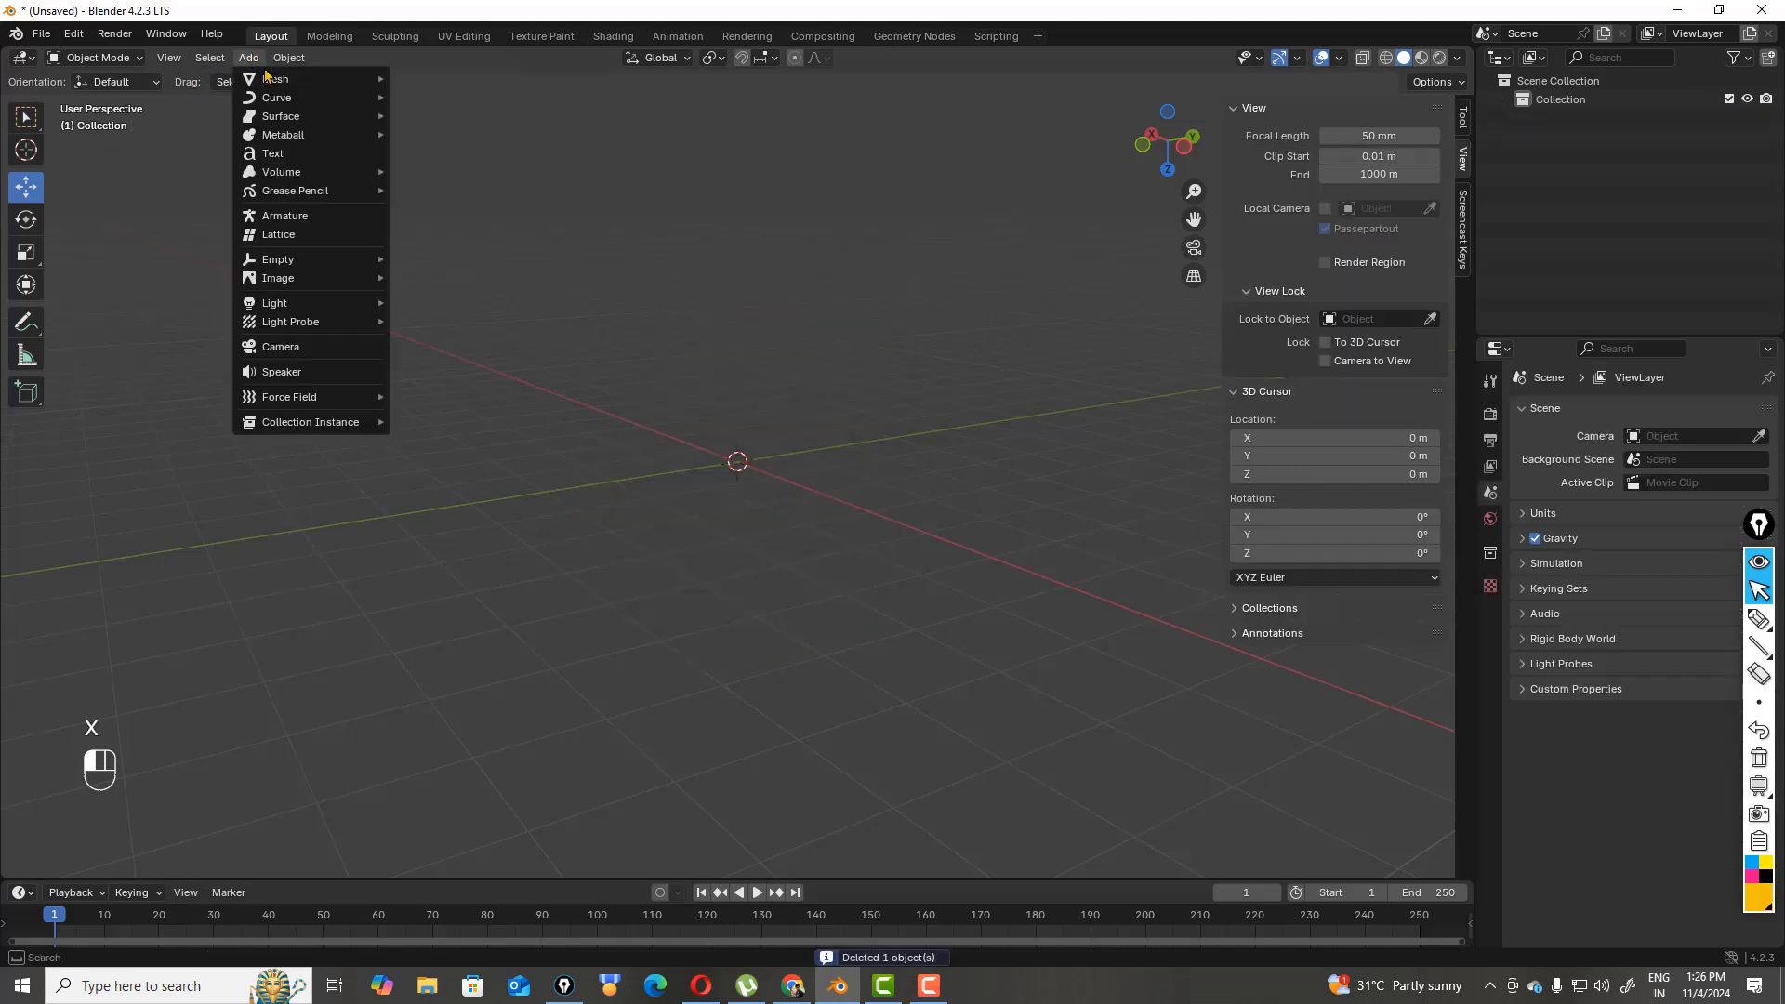
{"action": "mouse_move", "coordinate": [271, 79]}
{"action": "left_click", "coordinate": [433, 99]}
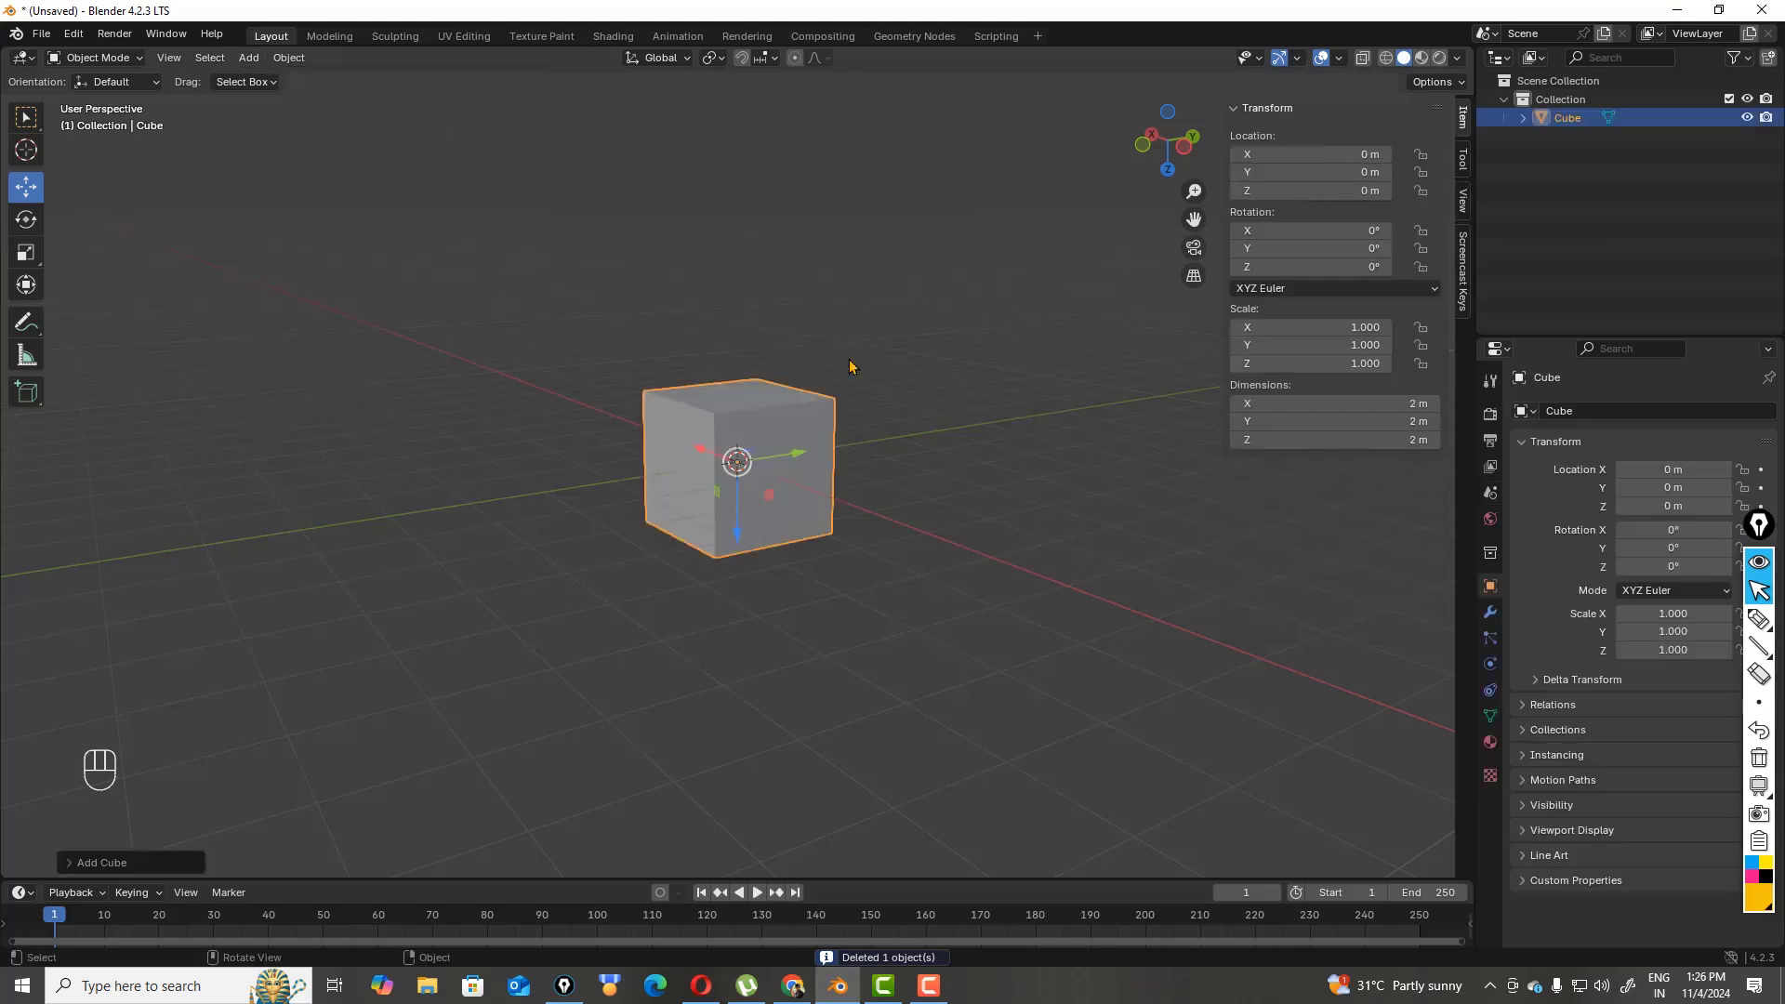
{"action": "left_click_drag", "start_coordinate": [1163, 139], "coordinate": [246, 142]}
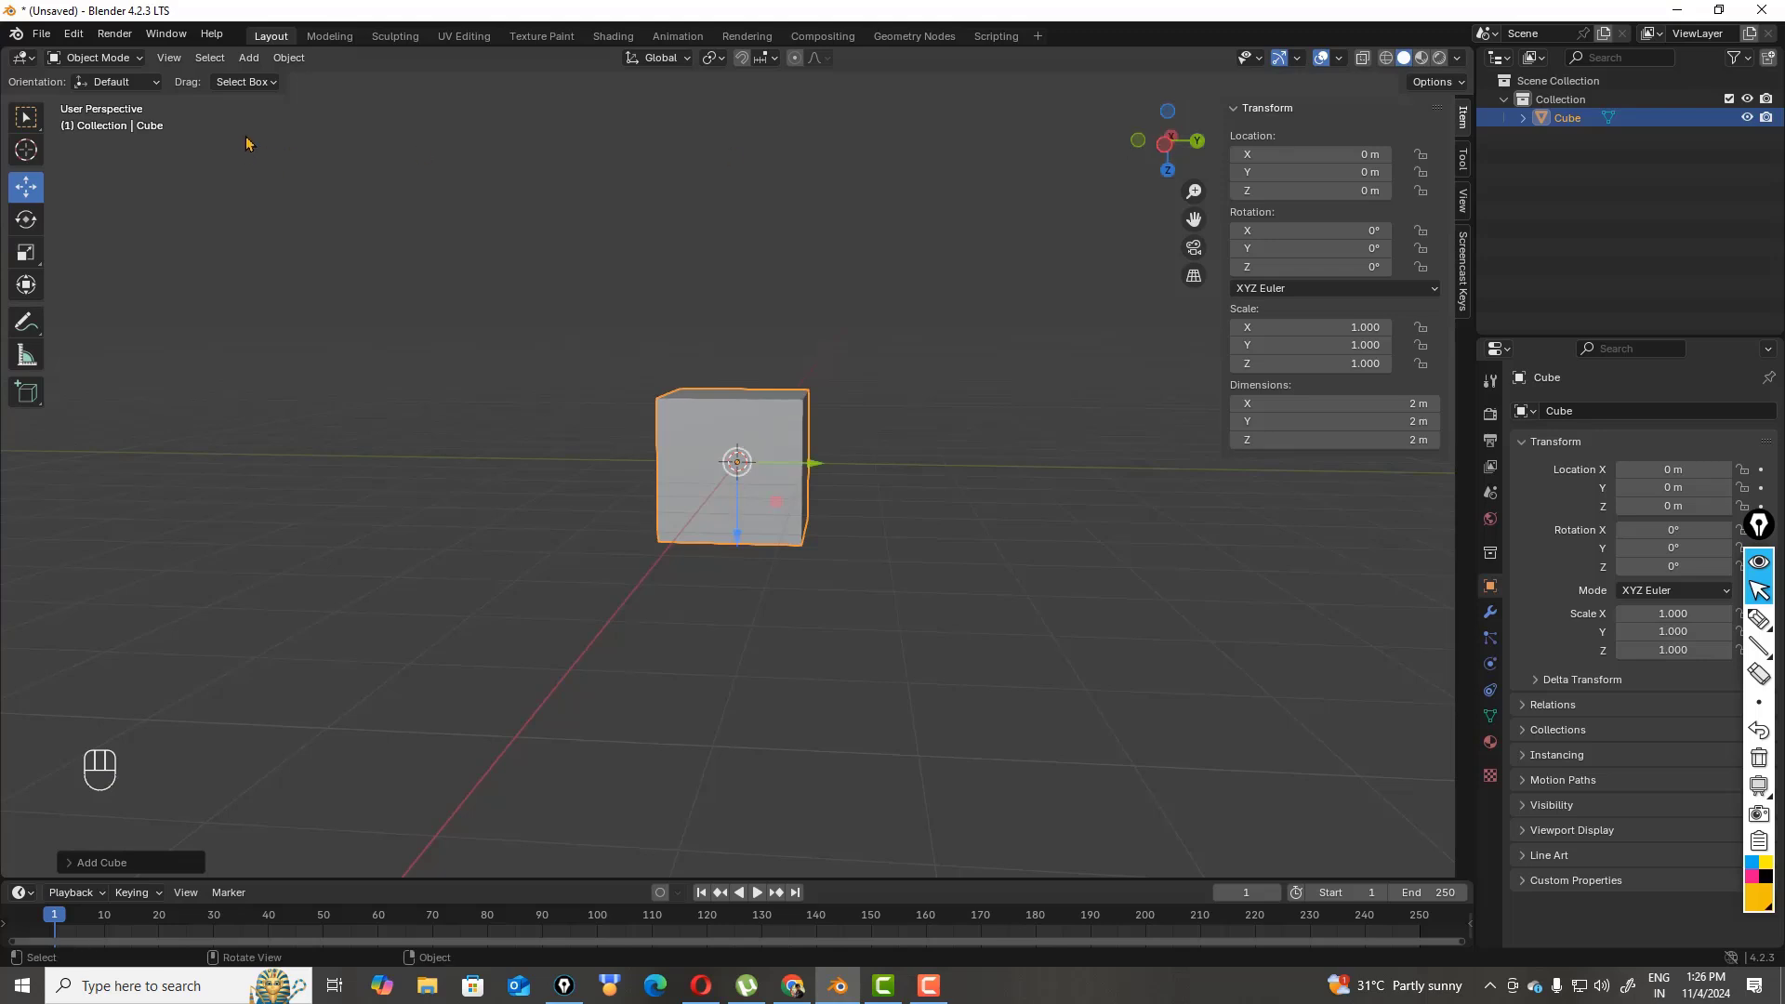
{"action": "left_click", "coordinate": [95, 57]}
{"action": "left_click", "coordinate": [104, 93]}
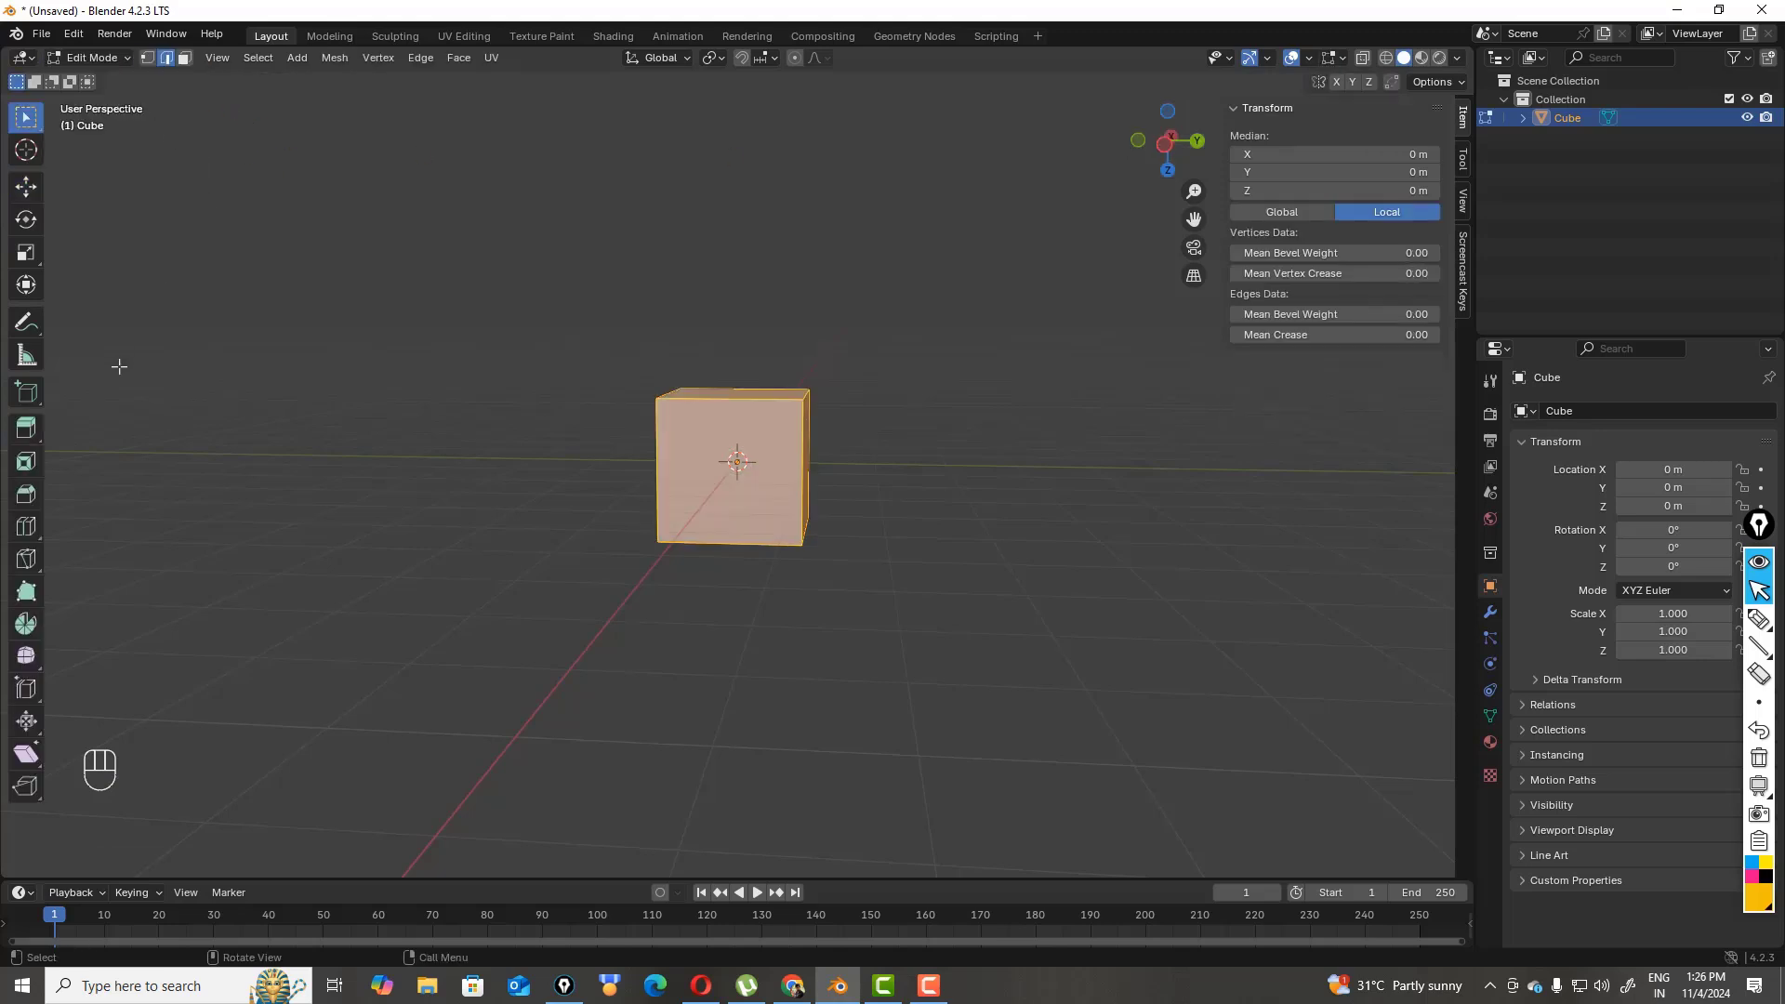
- Bevel the cube's bottom edge on the negative-X side into a multi-segment rounded edge with an offset of about 0.354 m
{"action": "left_click", "coordinate": [27, 494]}
{"action": "left_click_drag", "start_coordinate": [1162, 141], "coordinate": [1242, 116]}
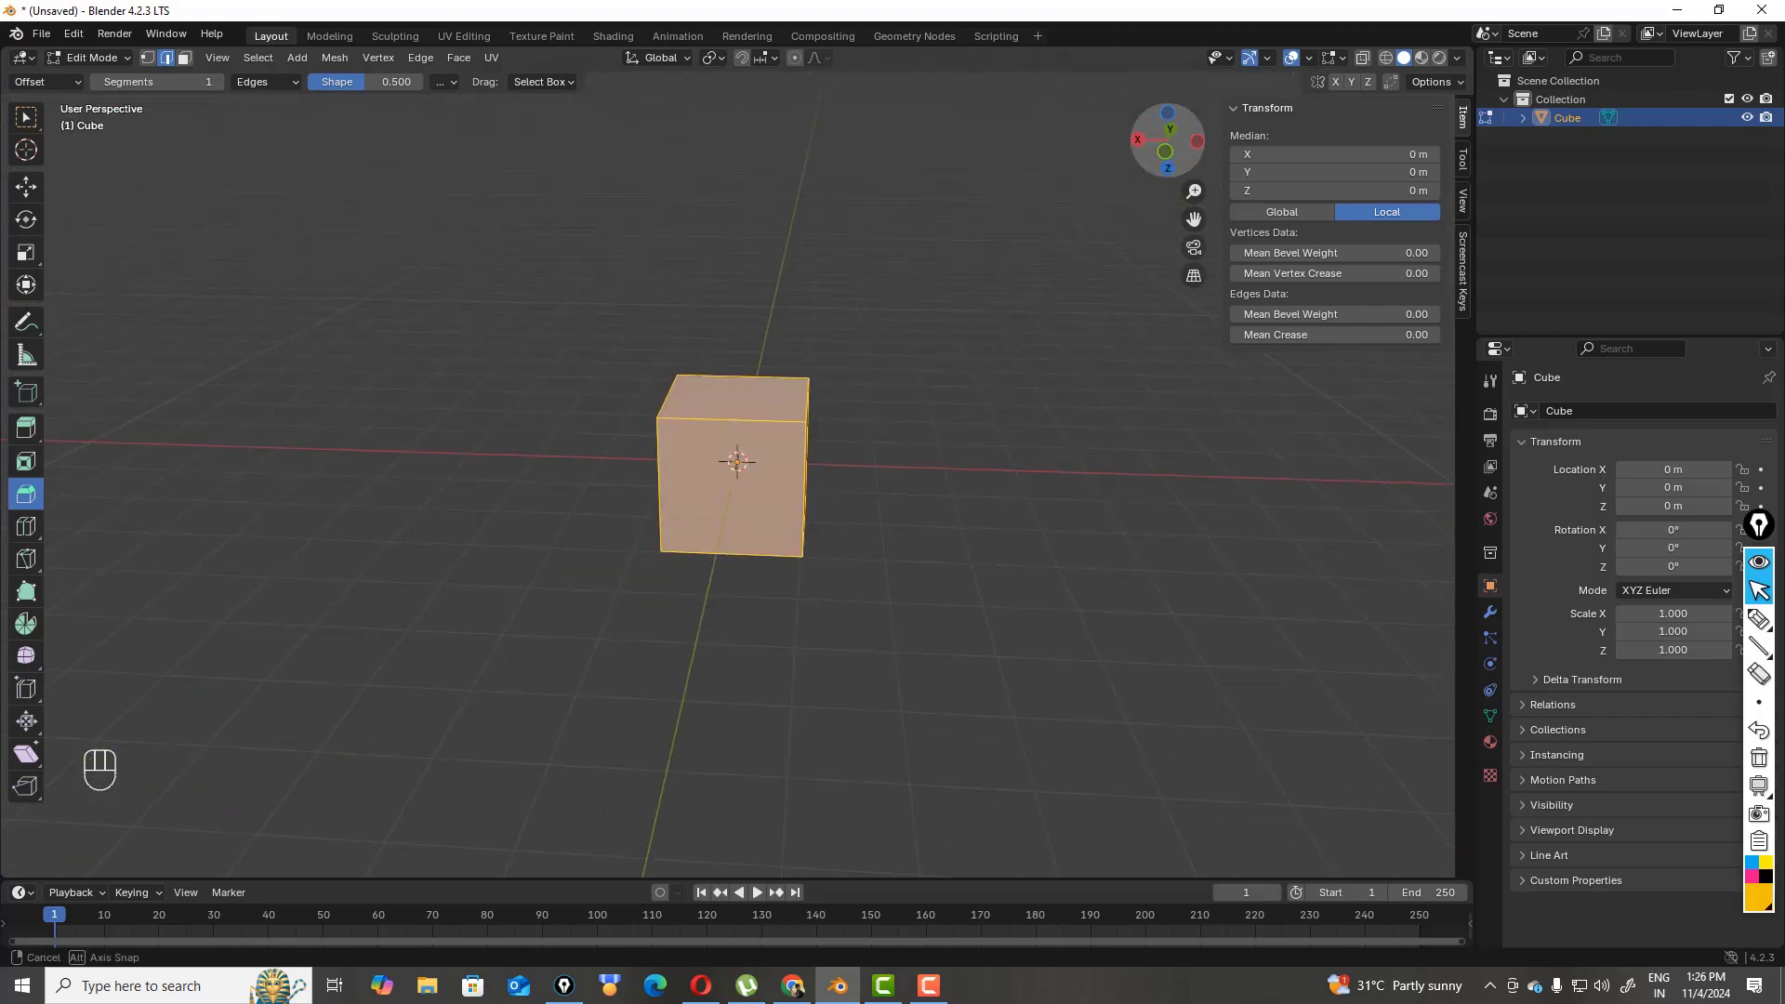
{"action": "left_click", "coordinate": [805, 395]}
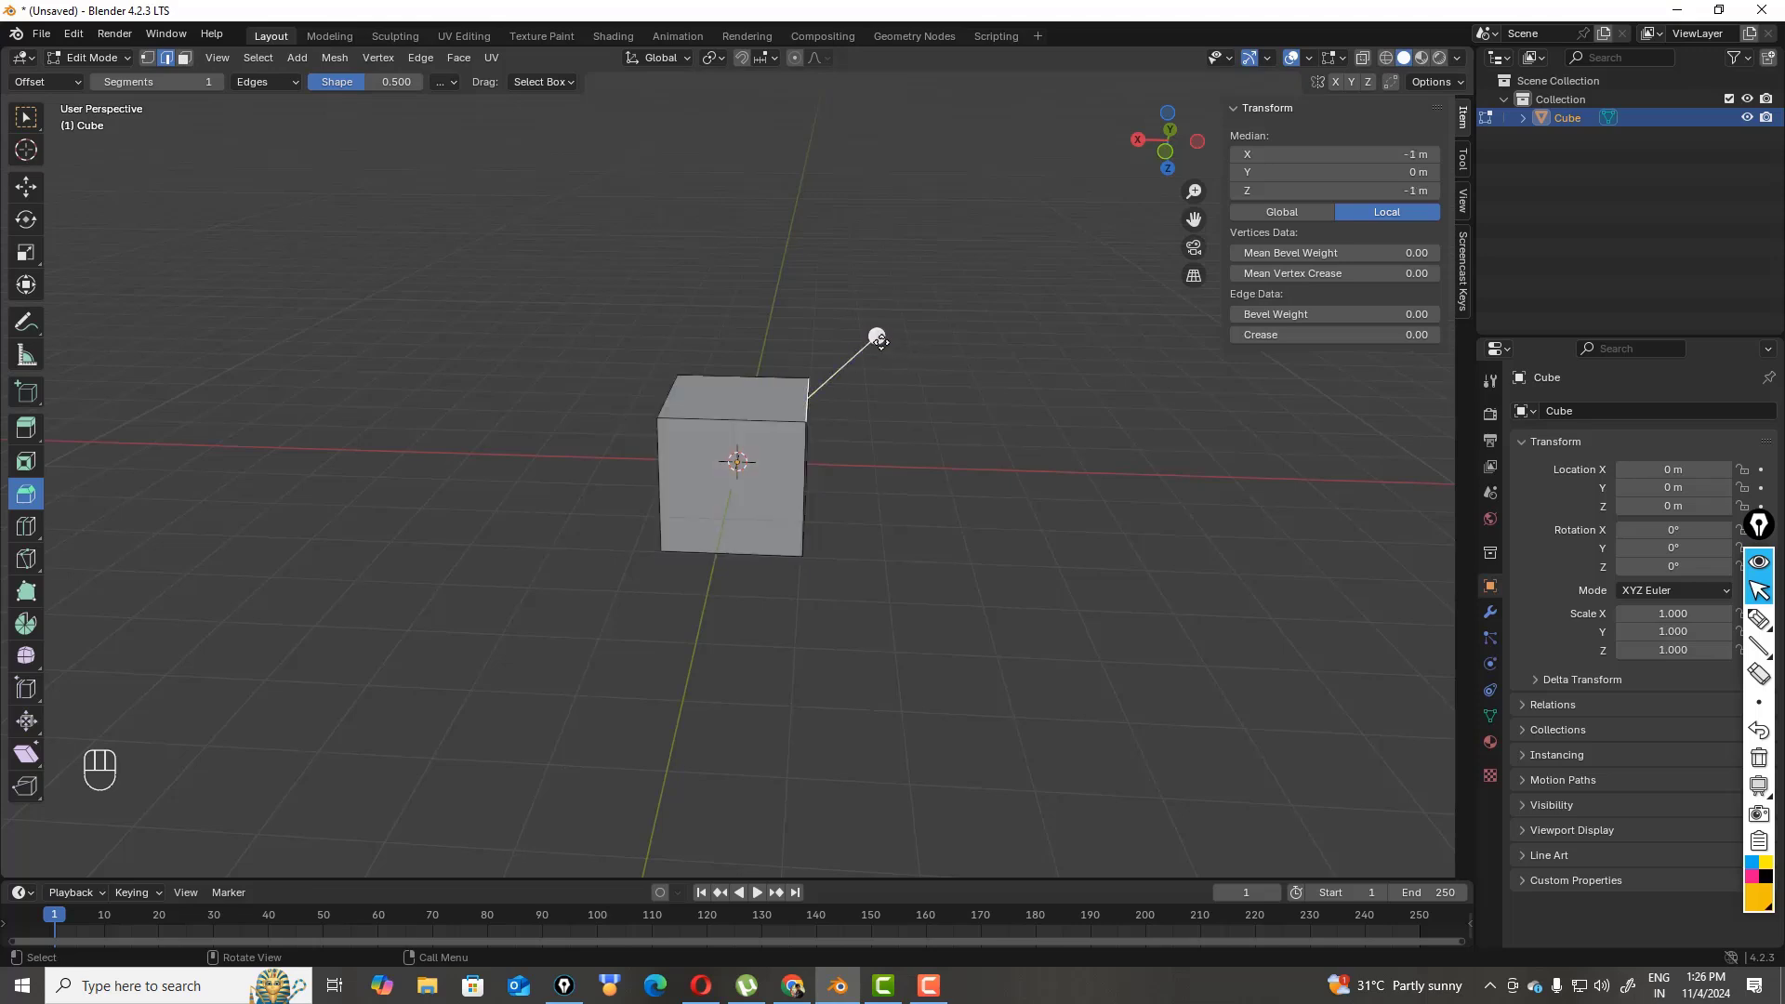
{"action": "left_click_drag", "start_coordinate": [878, 335], "coordinate": [900, 308]}
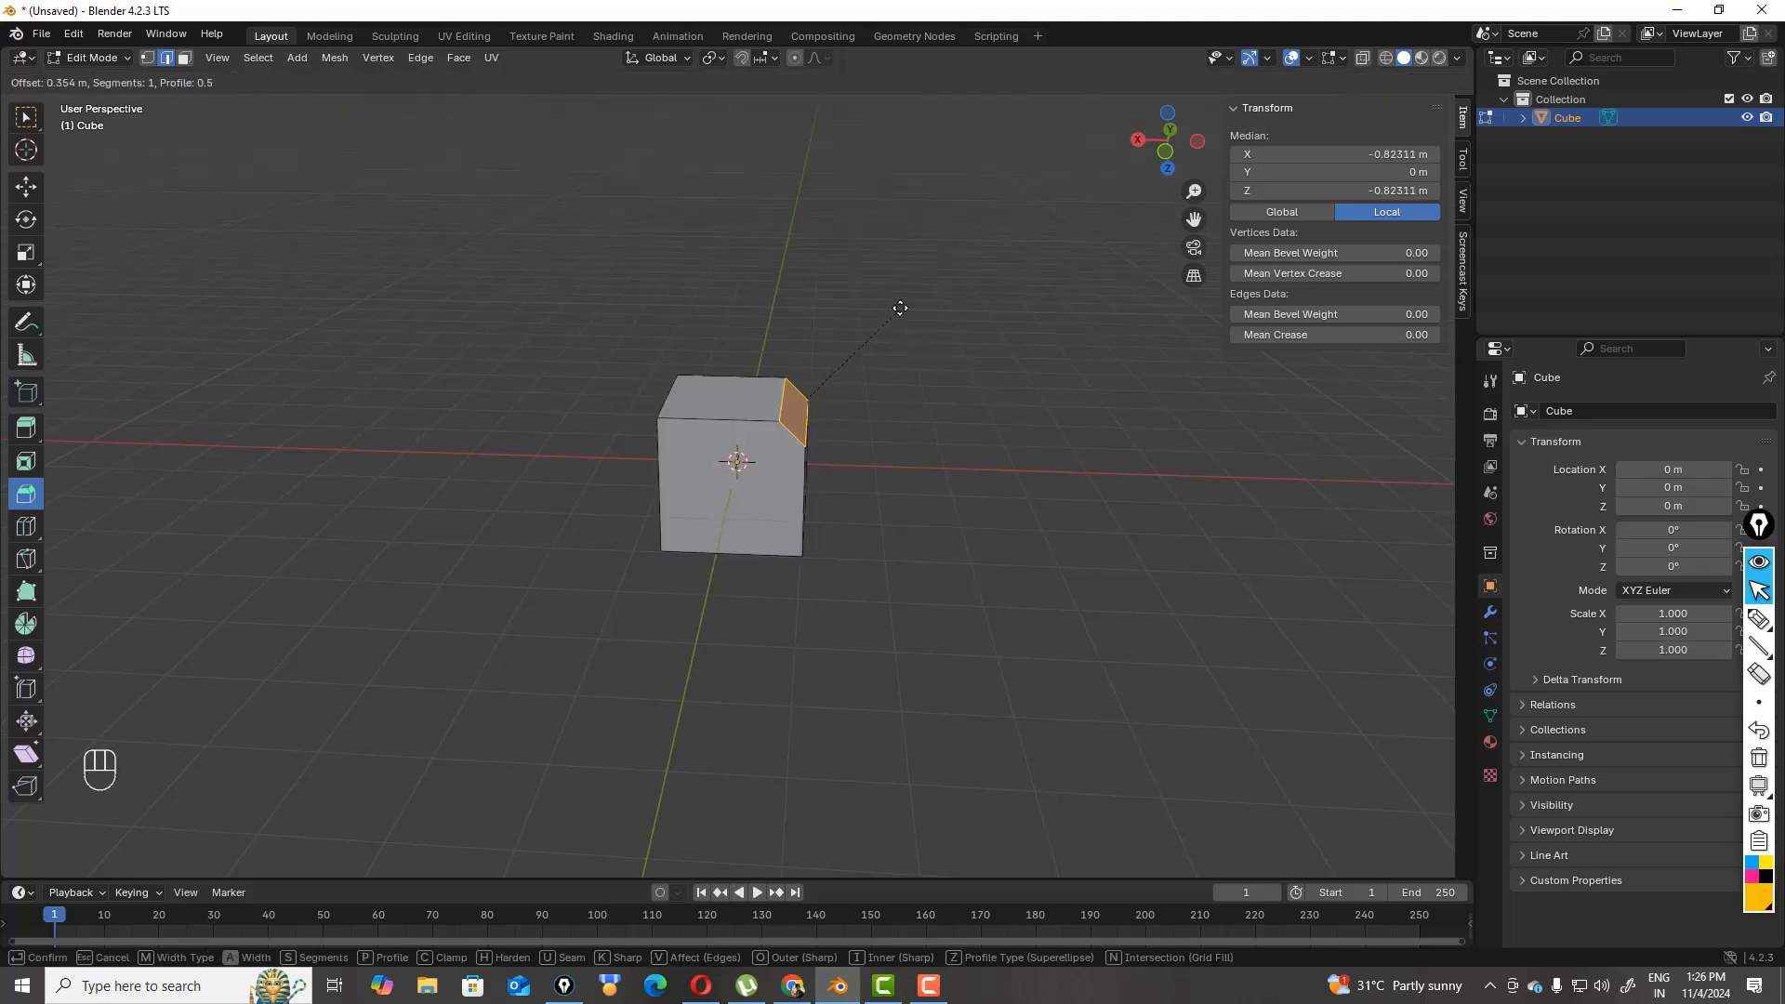
{"action": "scroll", "coordinate": [901, 308], "scroll_direction": "up", "scroll_amount": 12}
{"action": "scroll", "coordinate": [900, 308], "scroll_direction": "down", "scroll_amount": 4}
{"action": "scroll", "coordinate": [900, 307], "scroll_direction": "up", "scroll_amount": 3}
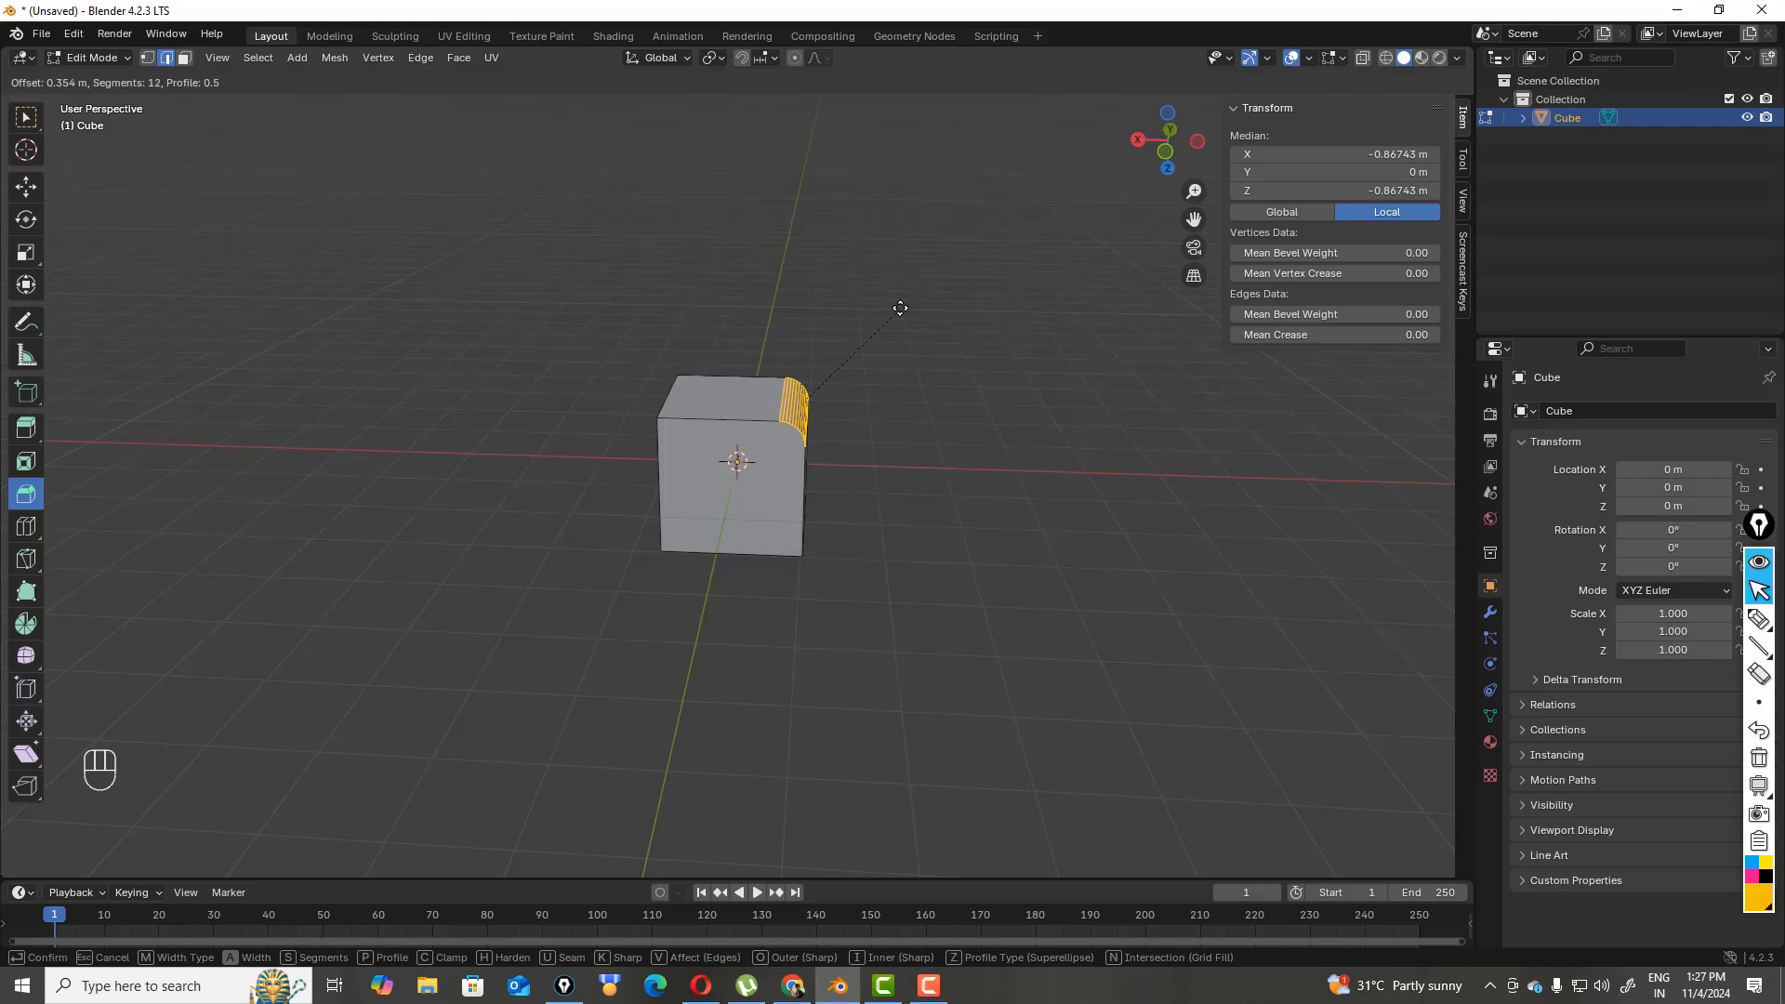
{"action": "scroll", "coordinate": [900, 308], "scroll_direction": "up", "scroll_amount": 10}
{"action": "scroll", "coordinate": [900, 308], "scroll_direction": "down", "scroll_amount": 11}
{"action": "scroll", "coordinate": [901, 308], "scroll_direction": "up", "scroll_amount": 2}
{"action": "left_click", "coordinate": [900, 308]}
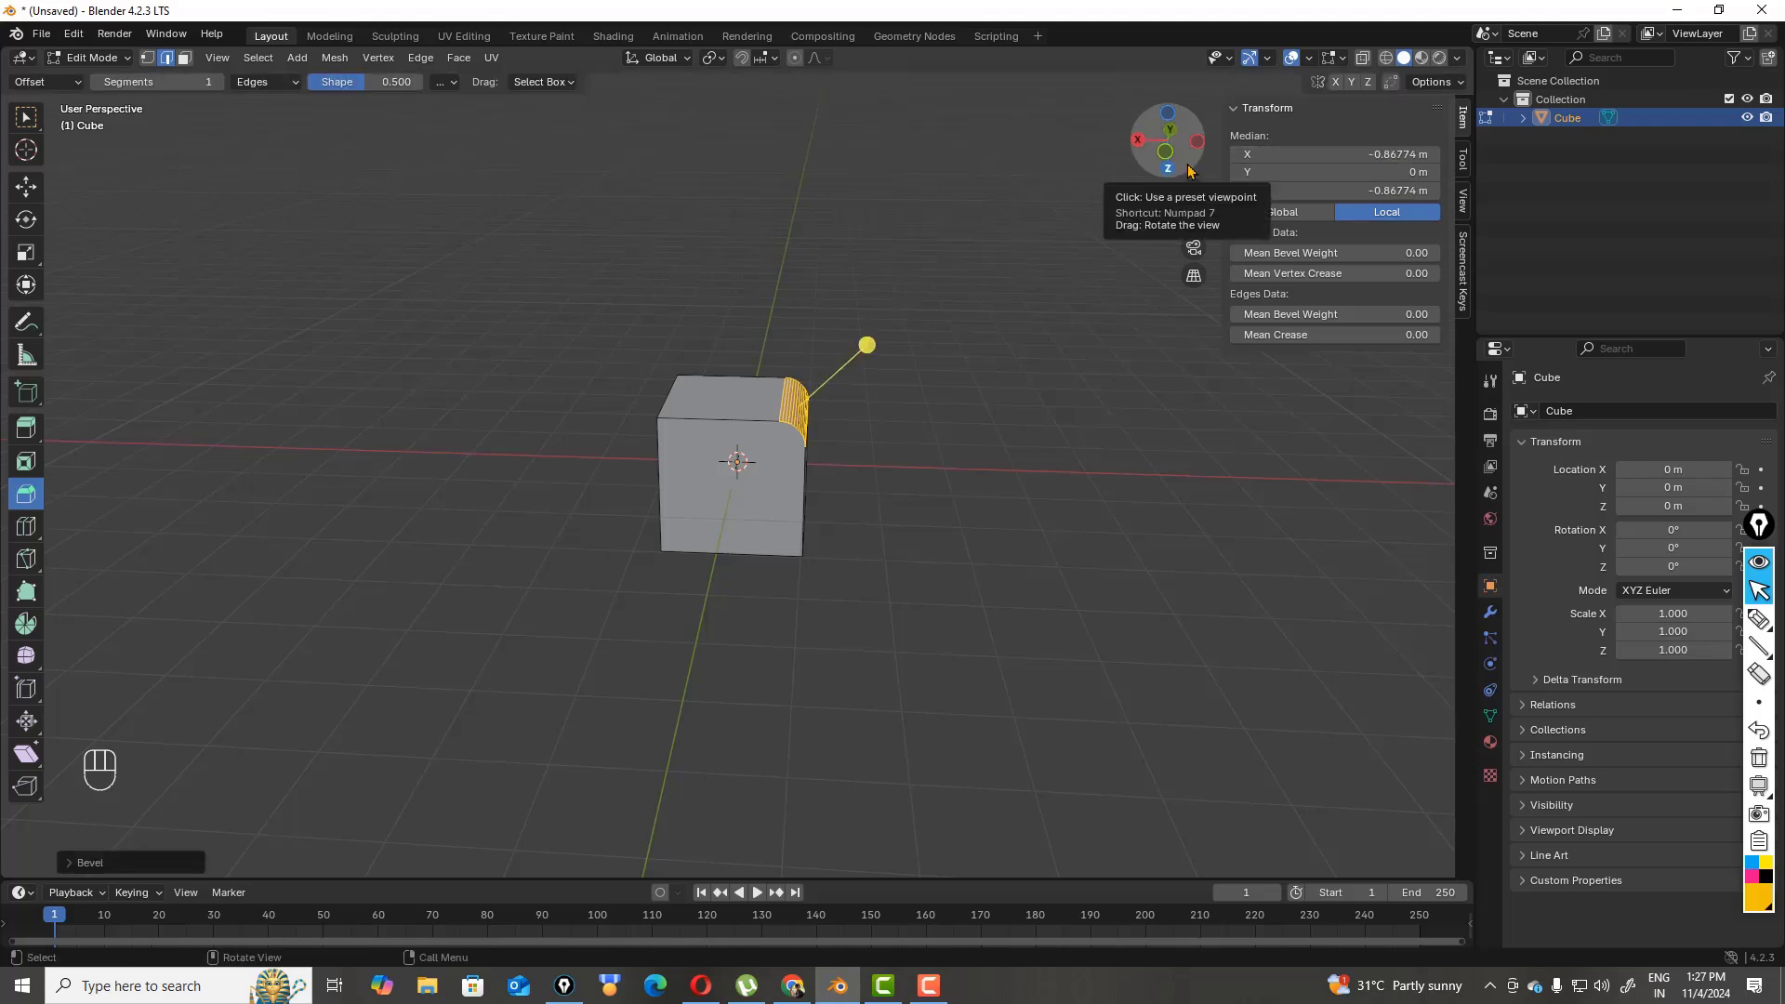
- Bevel the cube's bottom edge on the positive-X side into a rounded edge with 11 segments and about 0.635 m offset
{"action": "left_click", "coordinate": [1165, 150]}
{"action": "left_click_drag", "start_coordinate": [1165, 150], "coordinate": [1167, 163]}
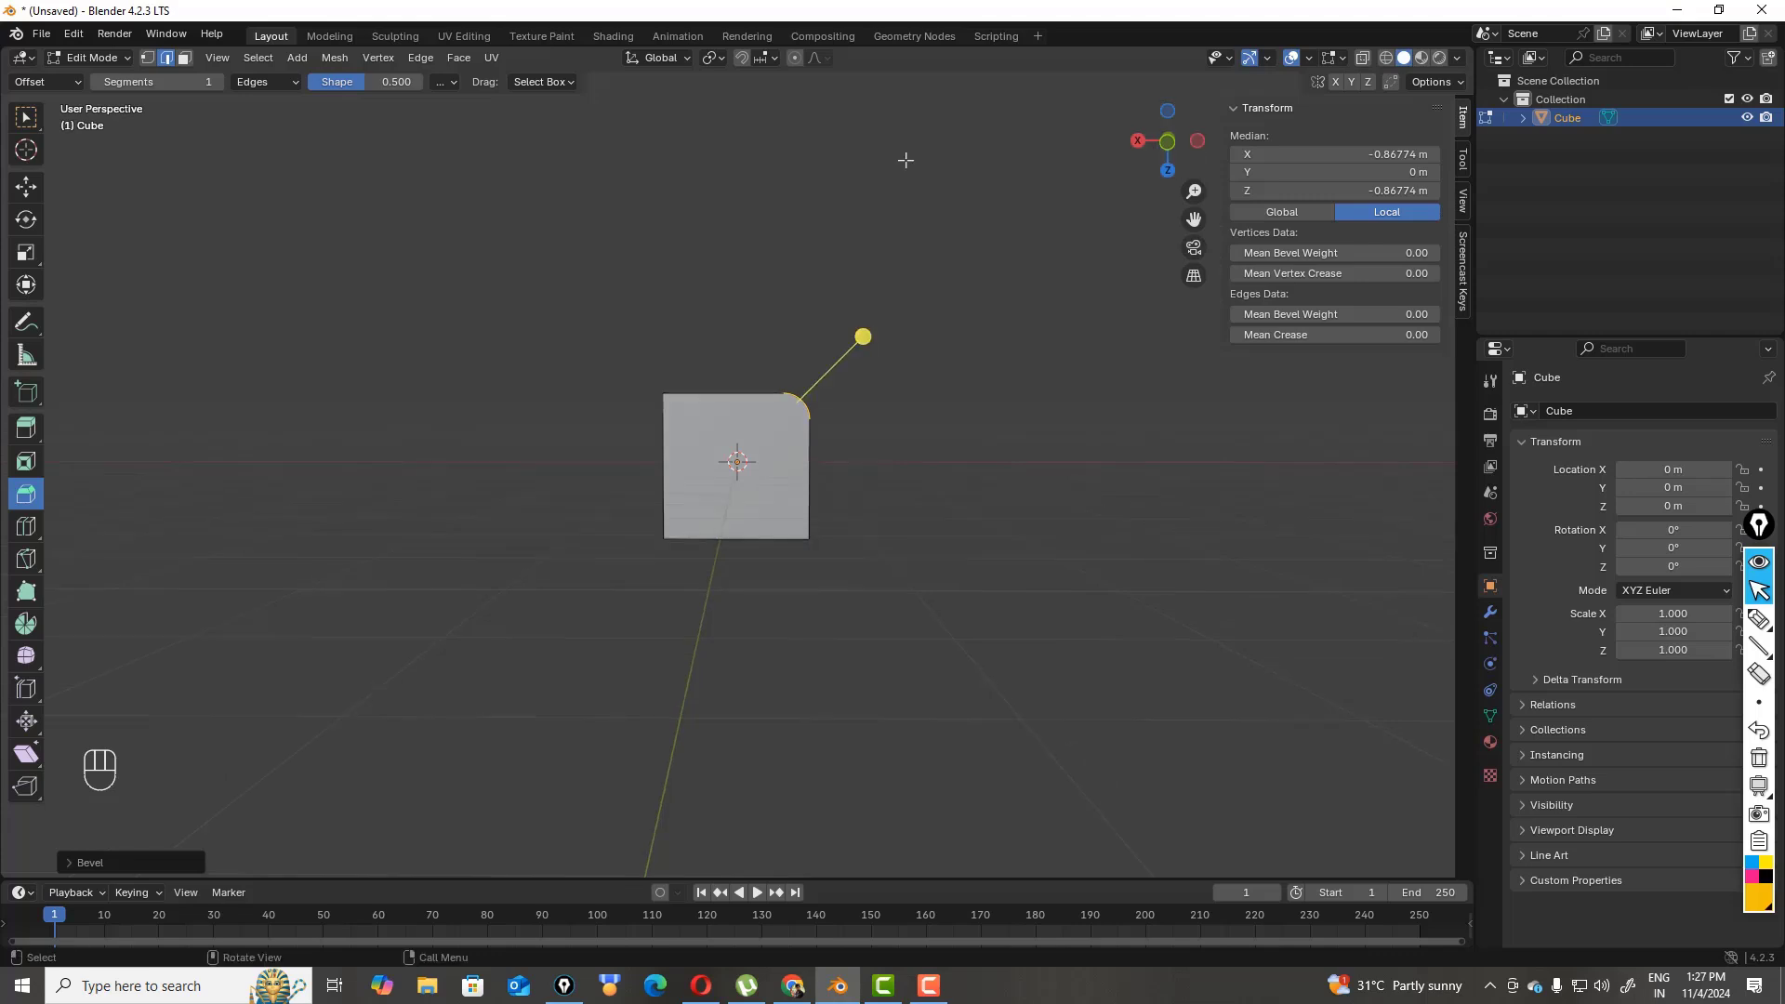
{"action": "left_click", "coordinate": [26, 116]}
{"action": "left_click", "coordinate": [827, 409]}
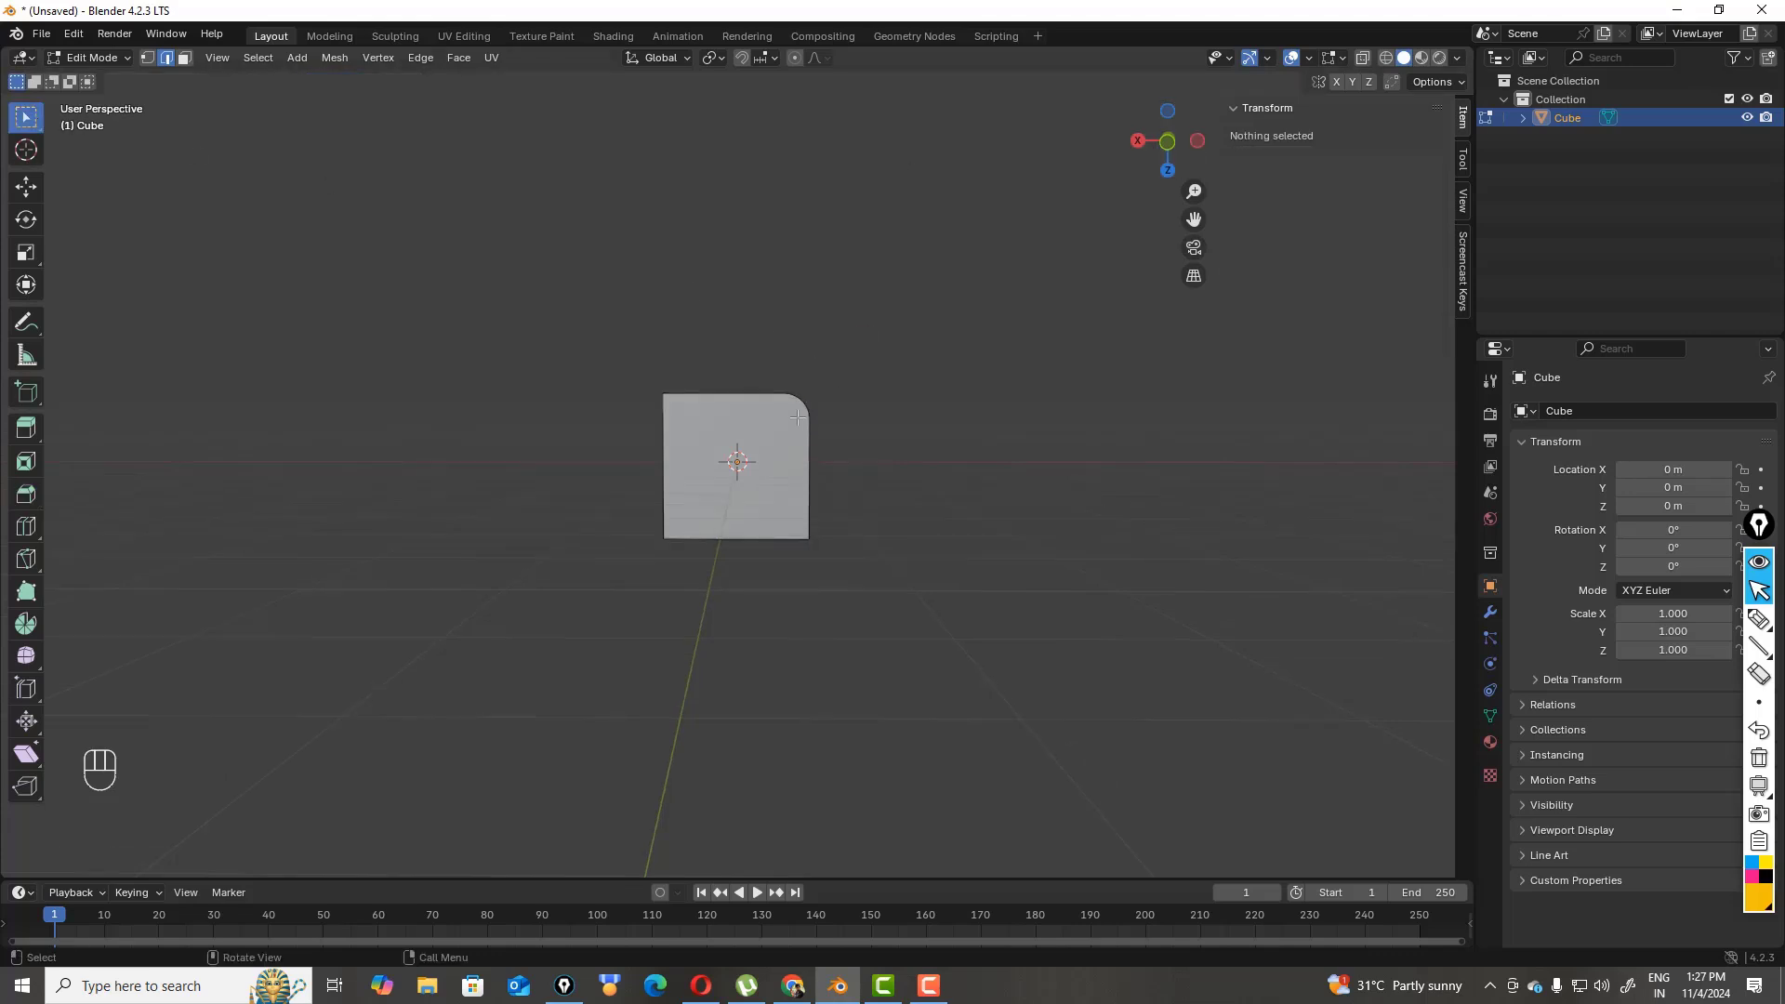
{"action": "left_click_drag", "start_coordinate": [1167, 139], "coordinate": [1214, 170]}
{"action": "left_click", "coordinate": [807, 394]}
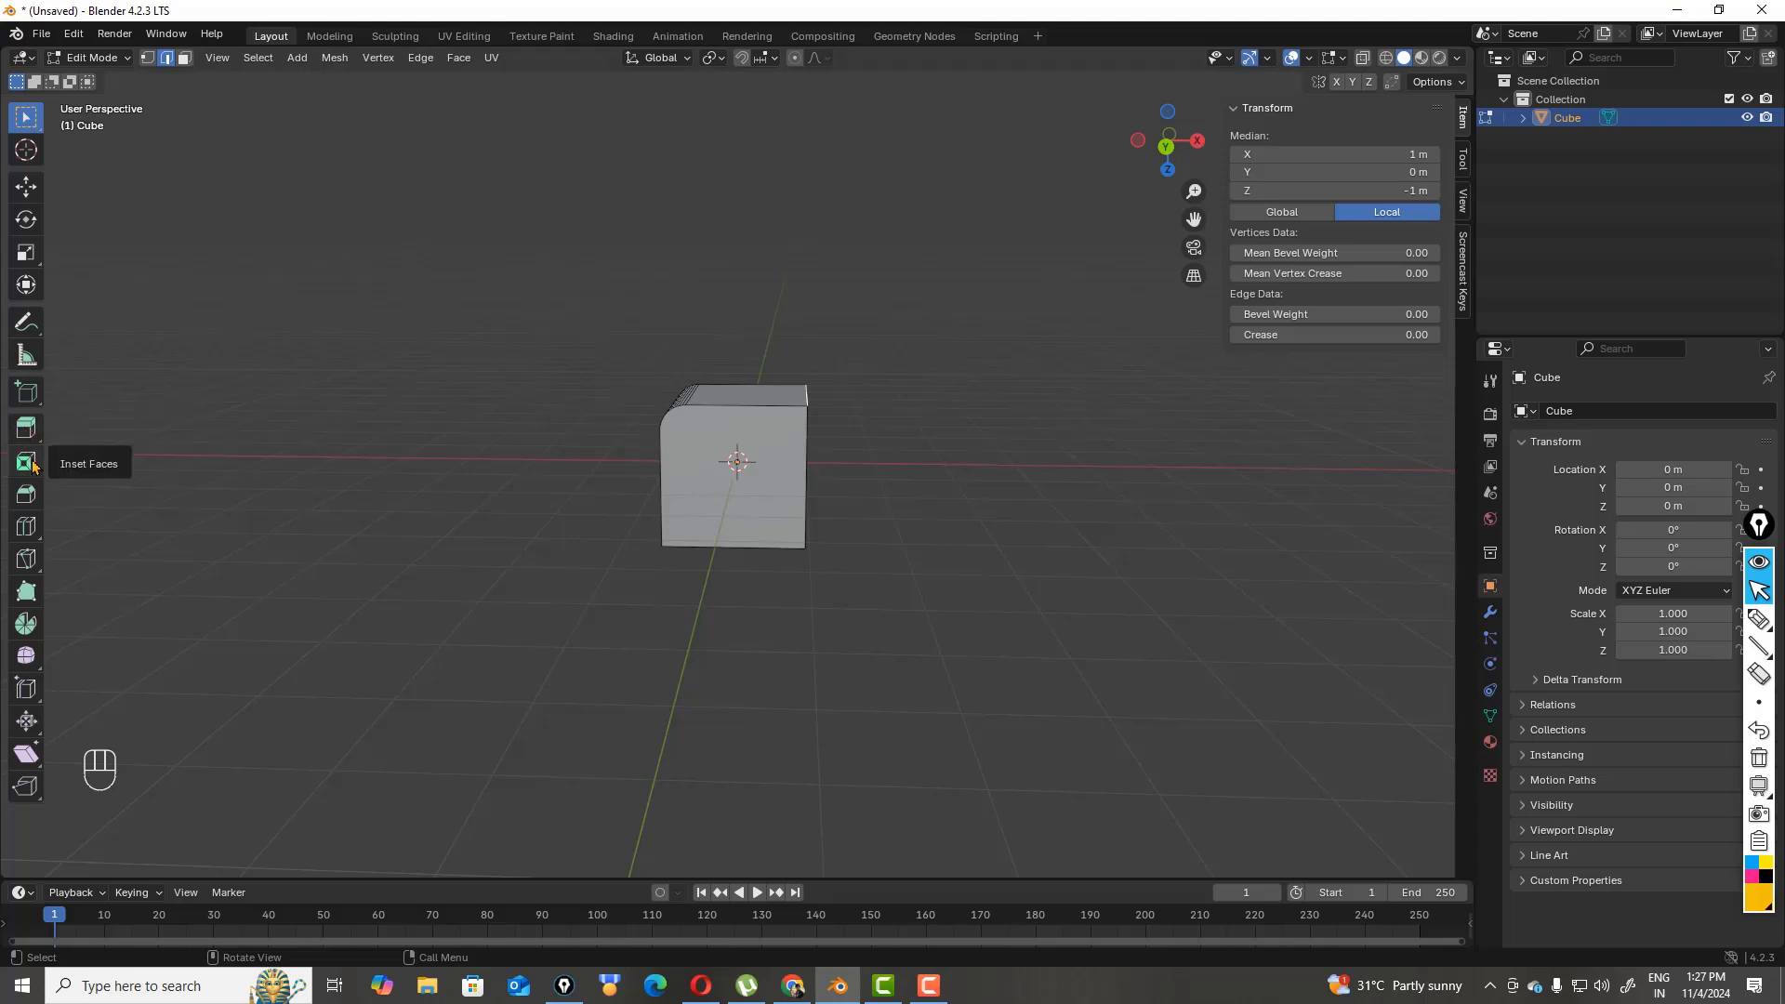
{"action": "left_click", "coordinate": [33, 494]}
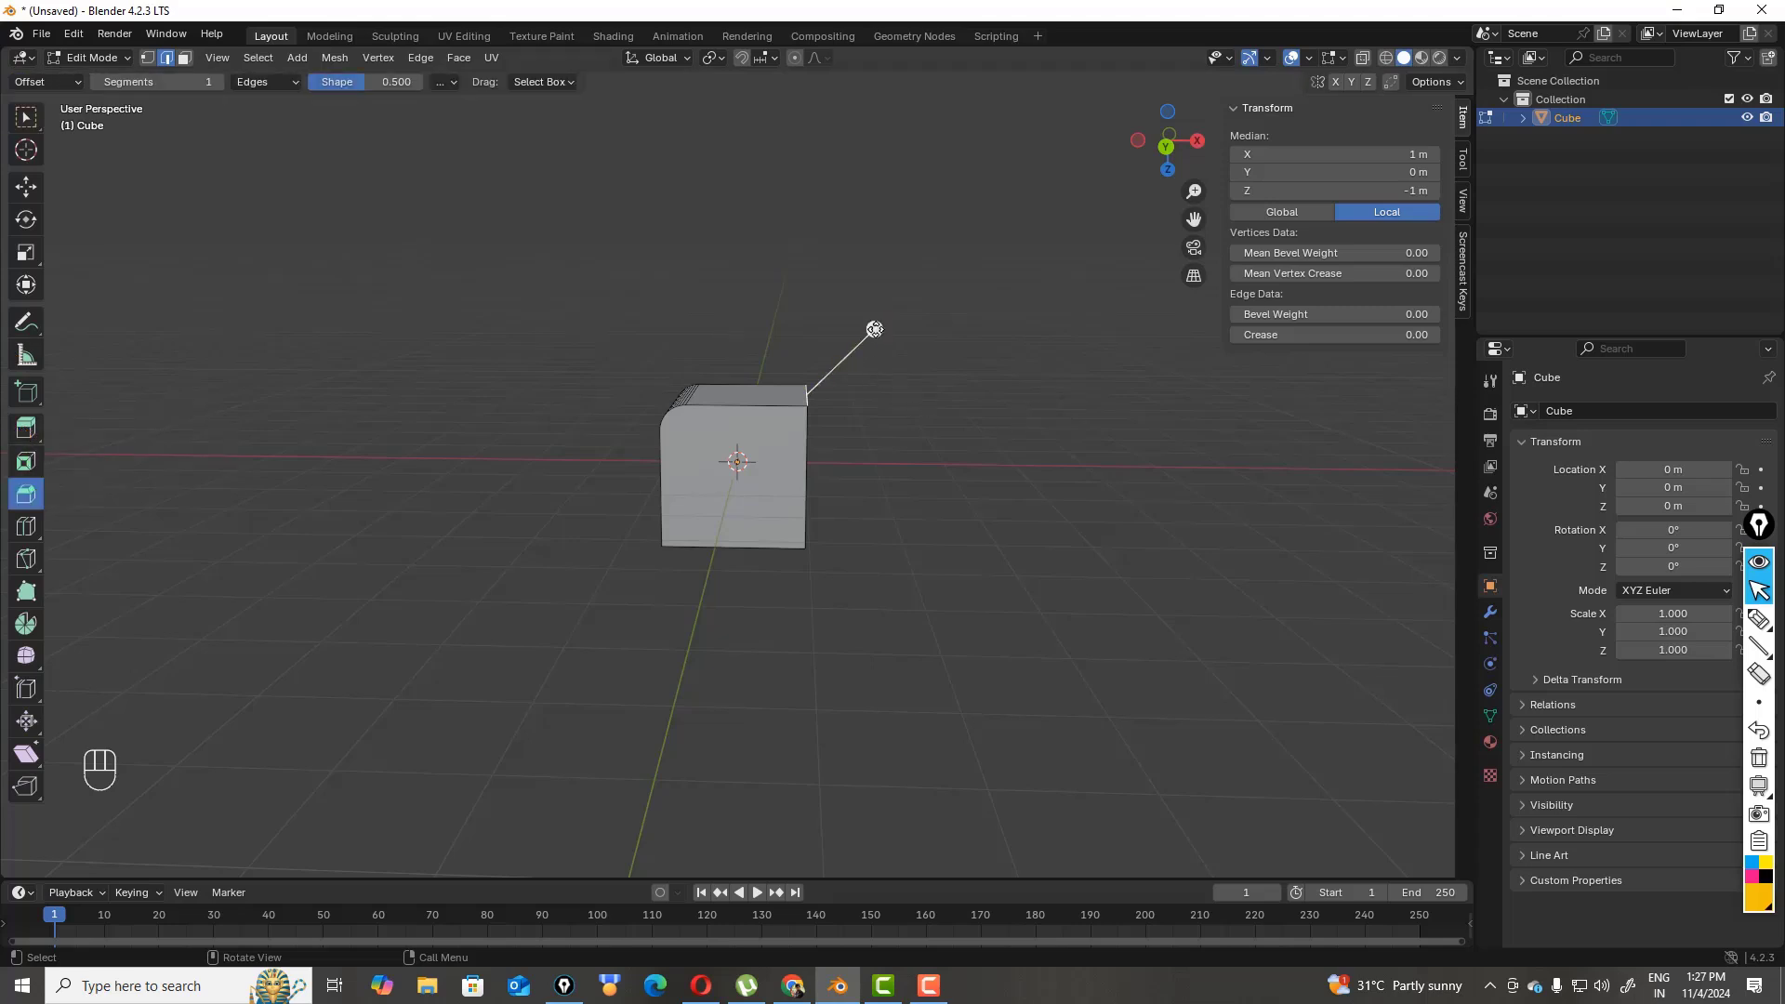
{"action": "left_click_drag", "start_coordinate": [876, 328], "coordinate": [925, 305]}
{"action": "scroll", "coordinate": [884, 319], "scroll_direction": "up", "scroll_amount": 8}
{"action": "scroll", "coordinate": [920, 303], "scroll_direction": "up", "scroll_amount": 2}
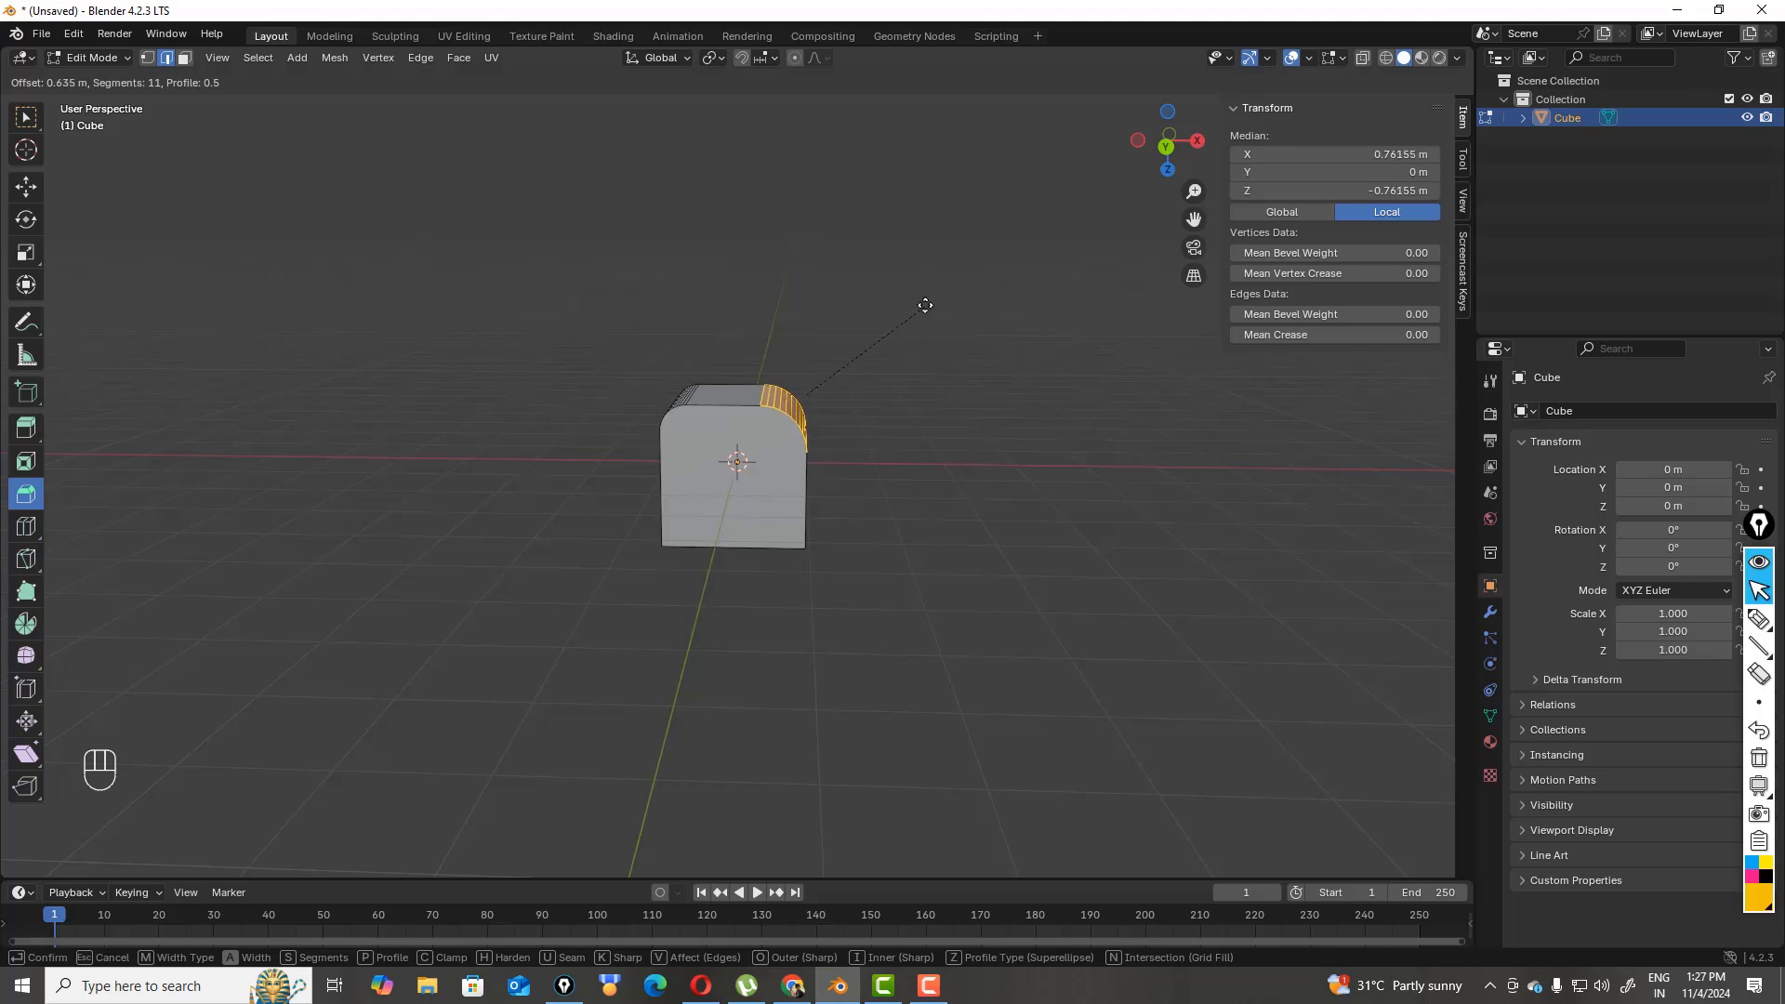
{"action": "left_click", "coordinate": [925, 305]}
- Select a single edge within the rounded negative-X bevel and set its local median X to 1 m
{"action": "left_click_drag", "start_coordinate": [1163, 169], "coordinate": [1150, 176]}
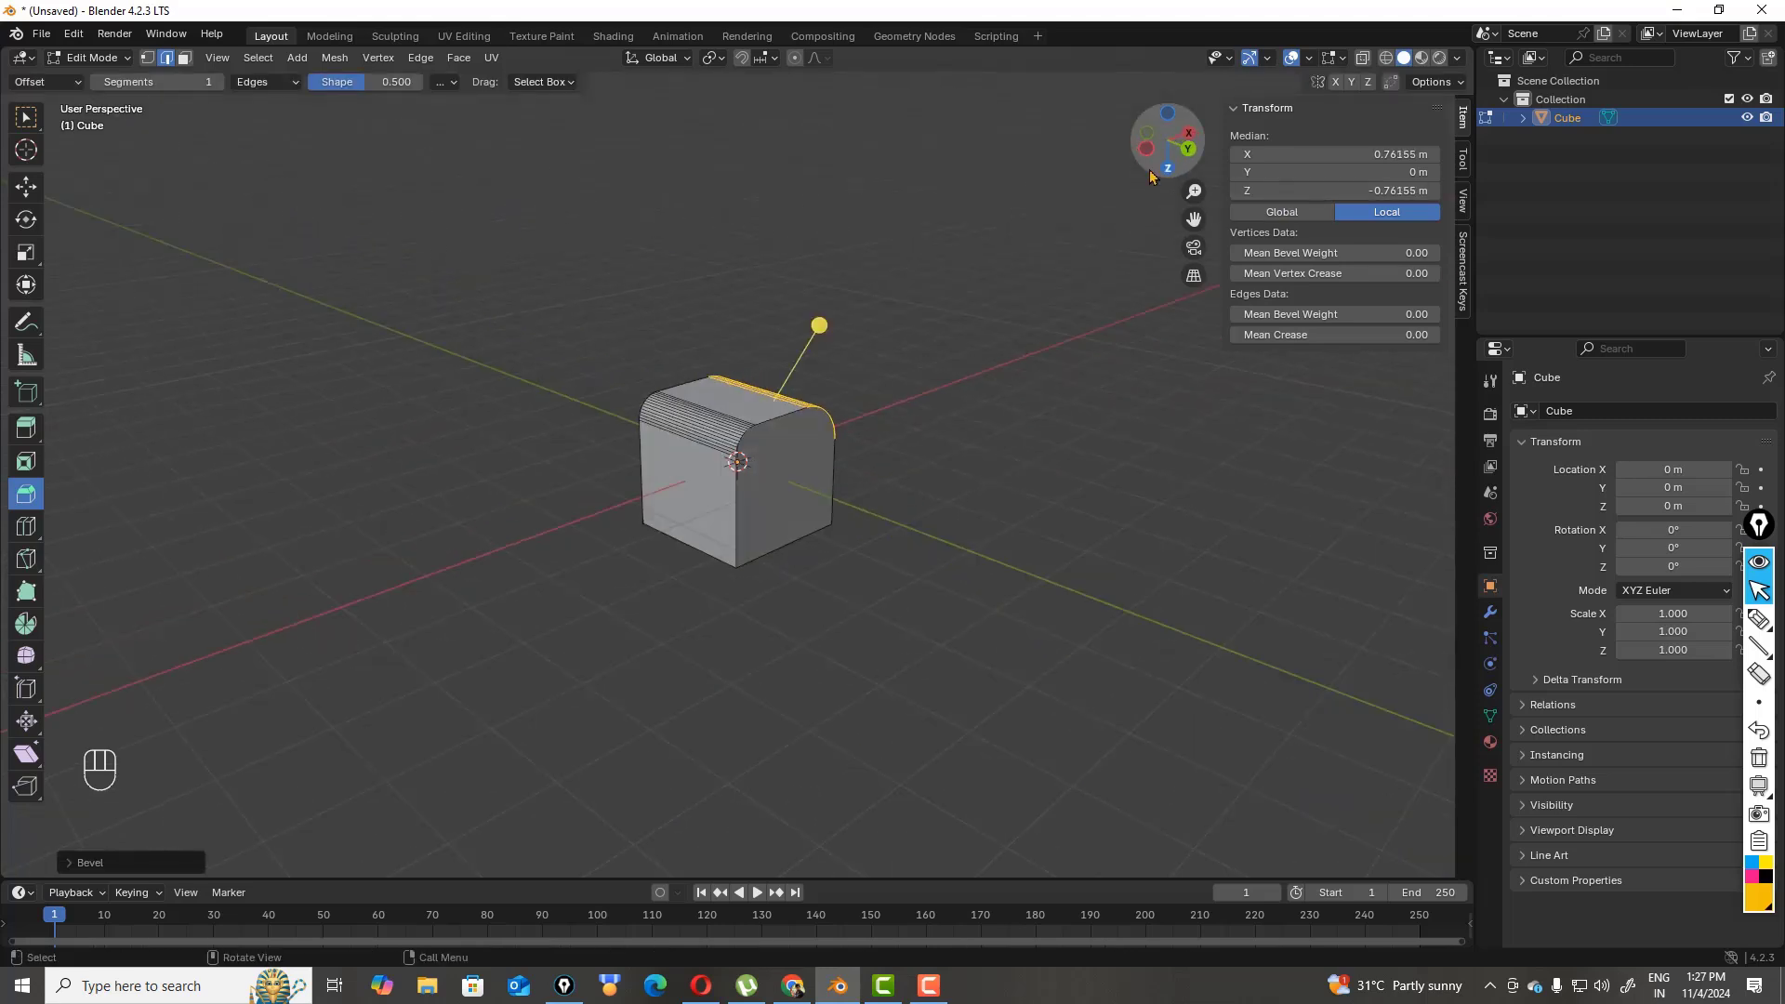
{"action": "left_click", "coordinate": [740, 434]}
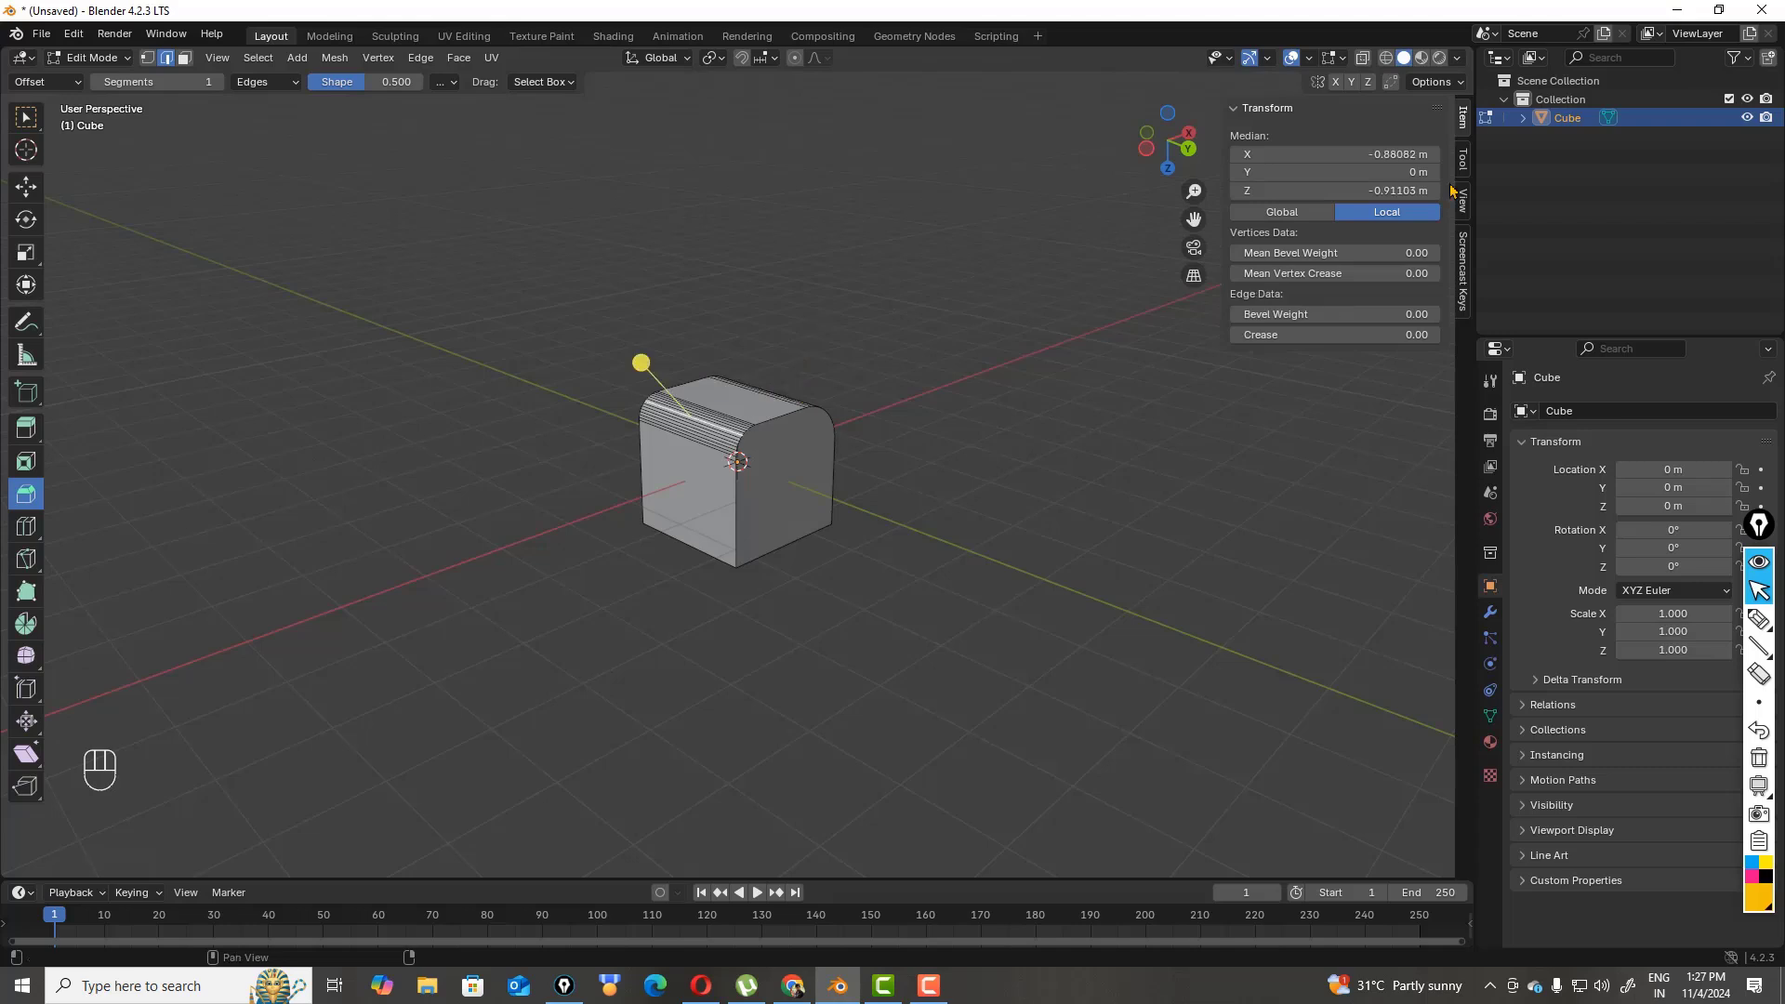
{"action": "left_click", "coordinate": [1392, 153]}
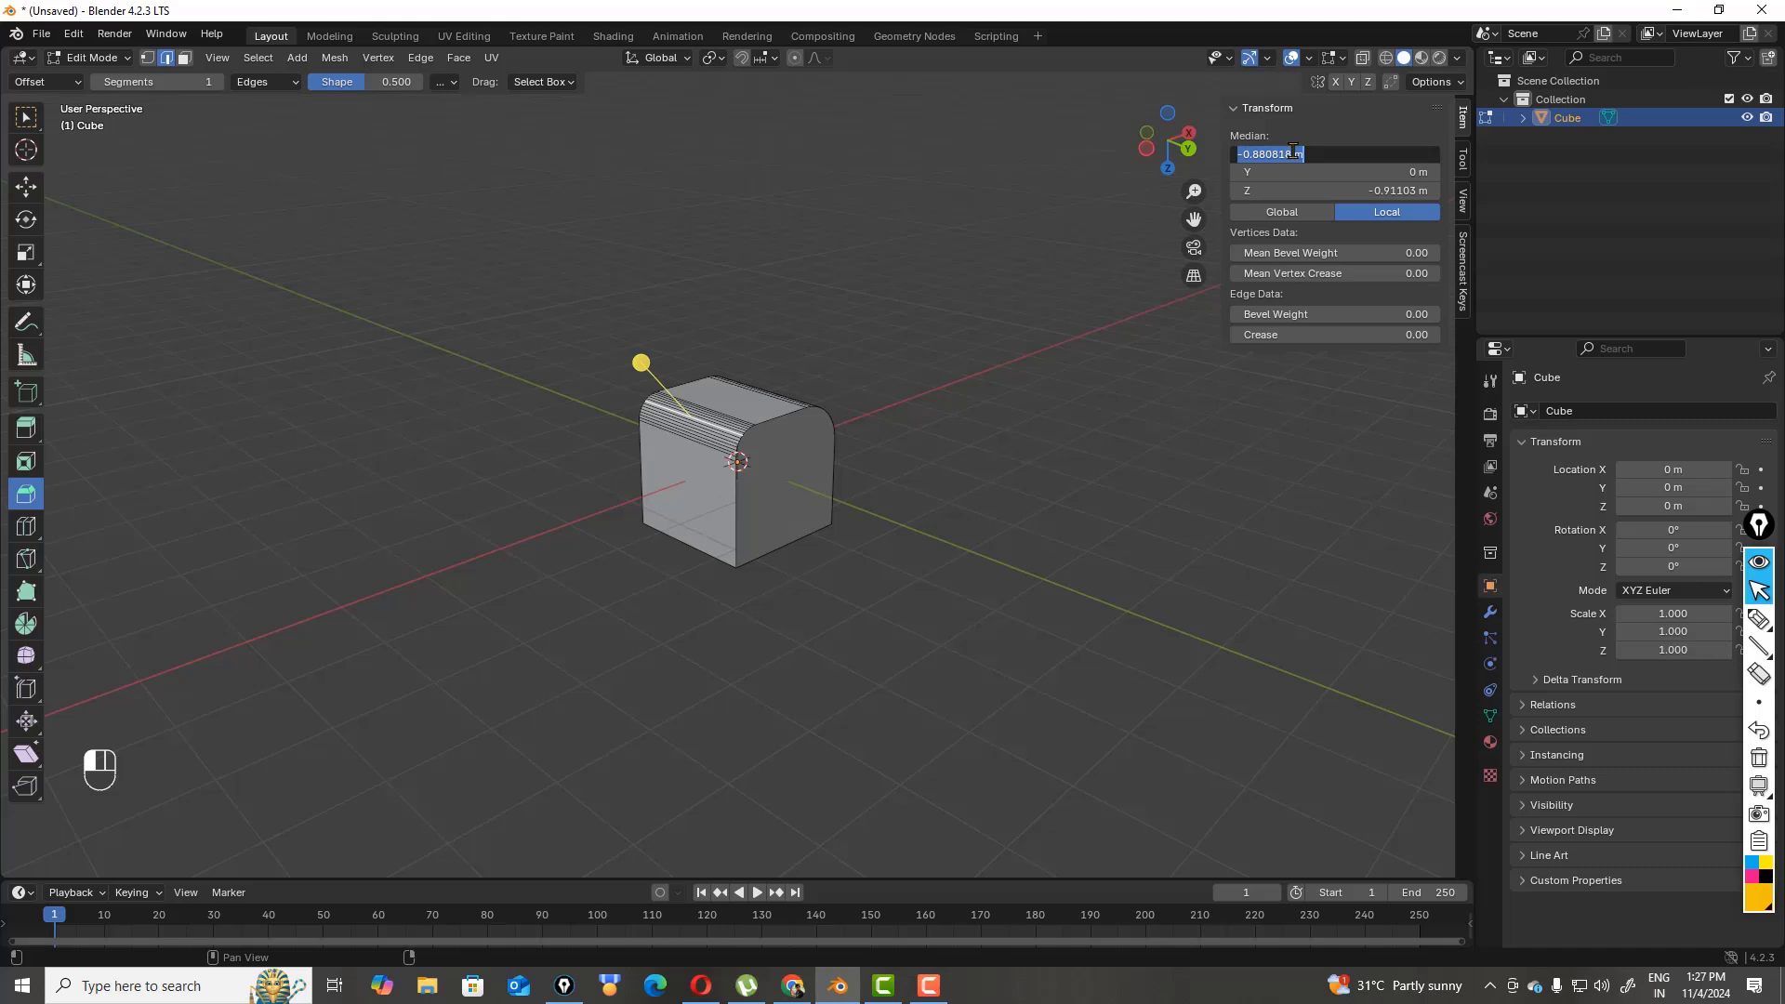
{"action": "left_click_drag", "start_coordinate": [1294, 151], "coordinate": [1224, 155]}
{"action": "key", "text": "BackSpace"}
{"action": "type", "text": "1m"}
{"action": "key", "text": "Return"}
- Set the selected edge's local median Y to 35 m to stretch it far out of the block
{"action": "left_click", "coordinate": [1423, 172]}
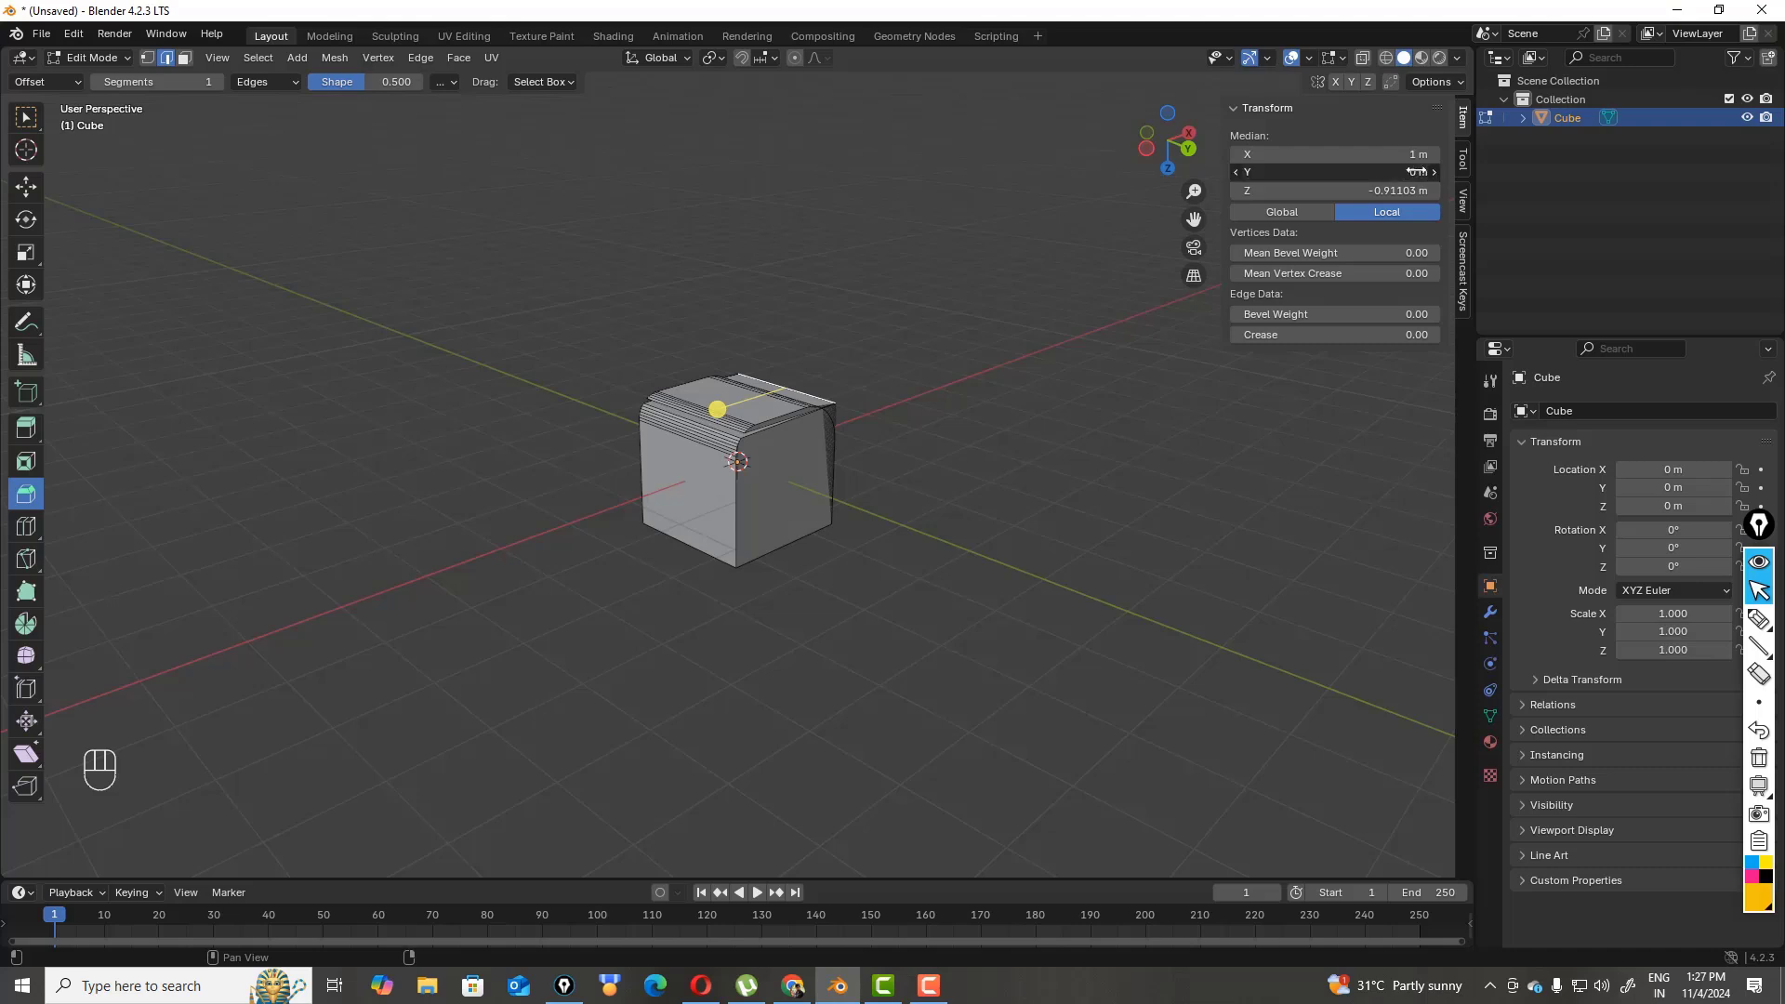
{"action": "left_click_drag", "start_coordinate": [1247, 173], "coordinate": [1217, 175]}
{"action": "type", "text": "."}
{"action": "type", "text": "0"}
{"action": "type", "text": "3"}
{"action": "type", "text": "5m"}
{"action": "key", "text": "Return"}
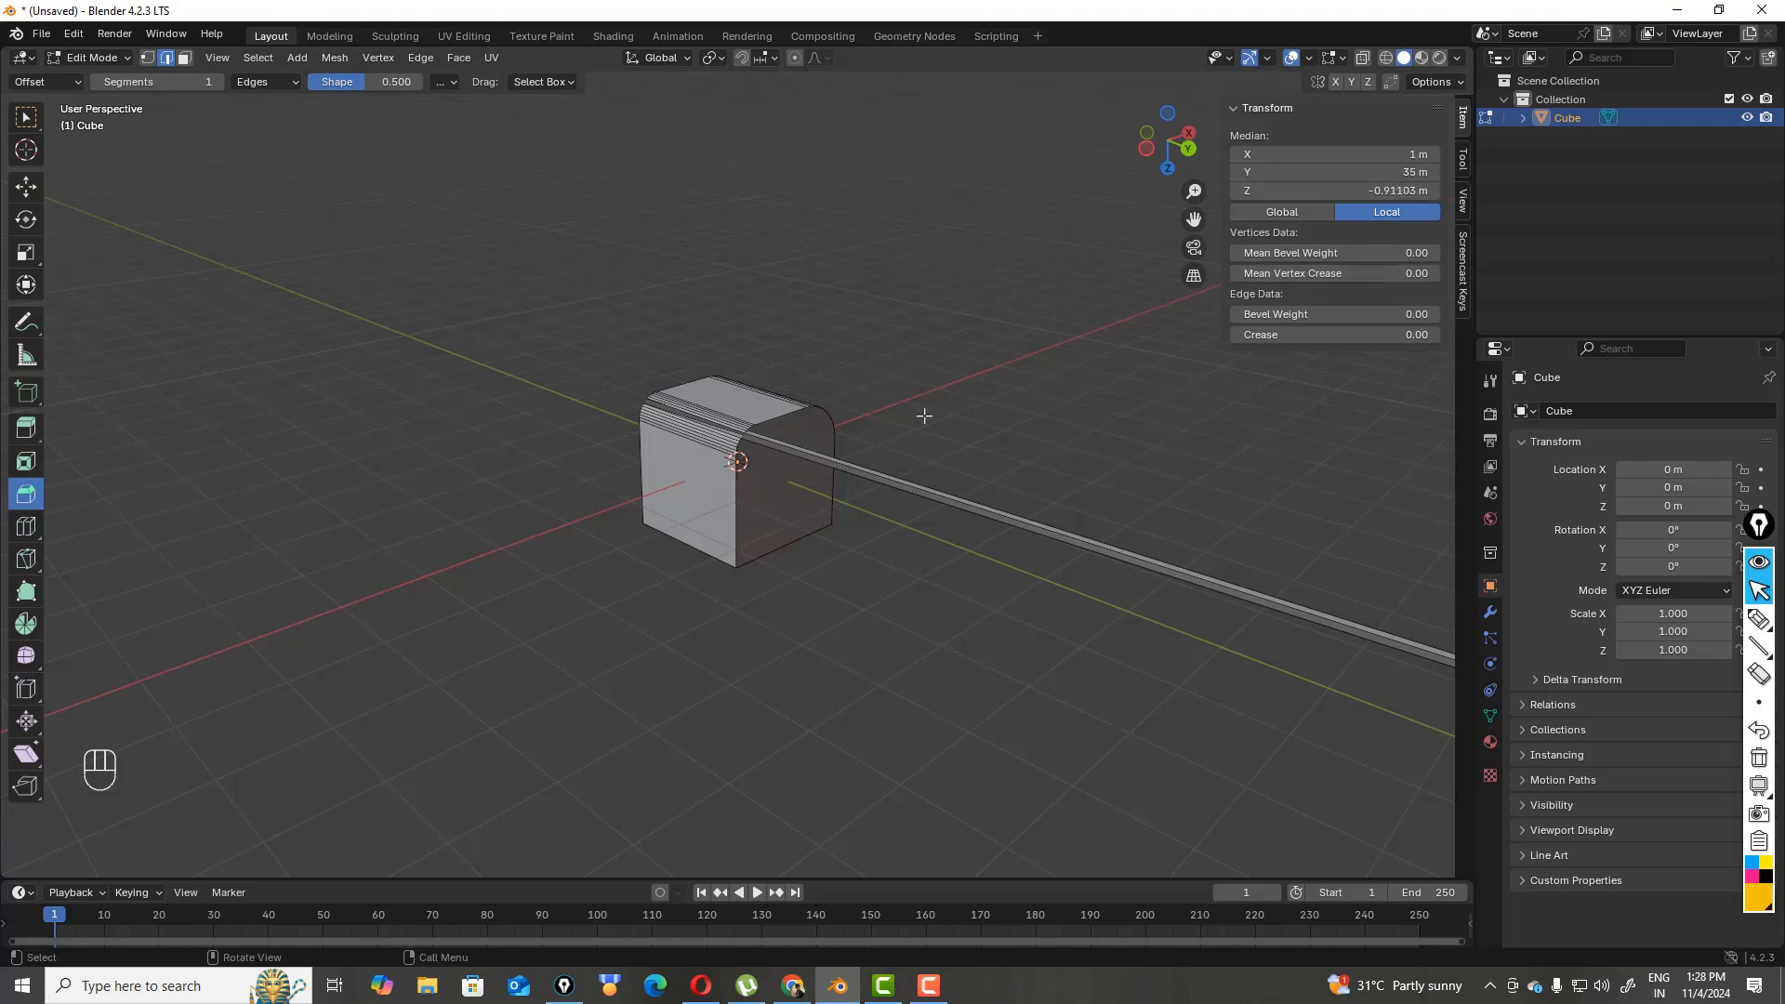
{"action": "scroll", "coordinate": [916, 410], "scroll_direction": "down", "scroll_amount": 6}
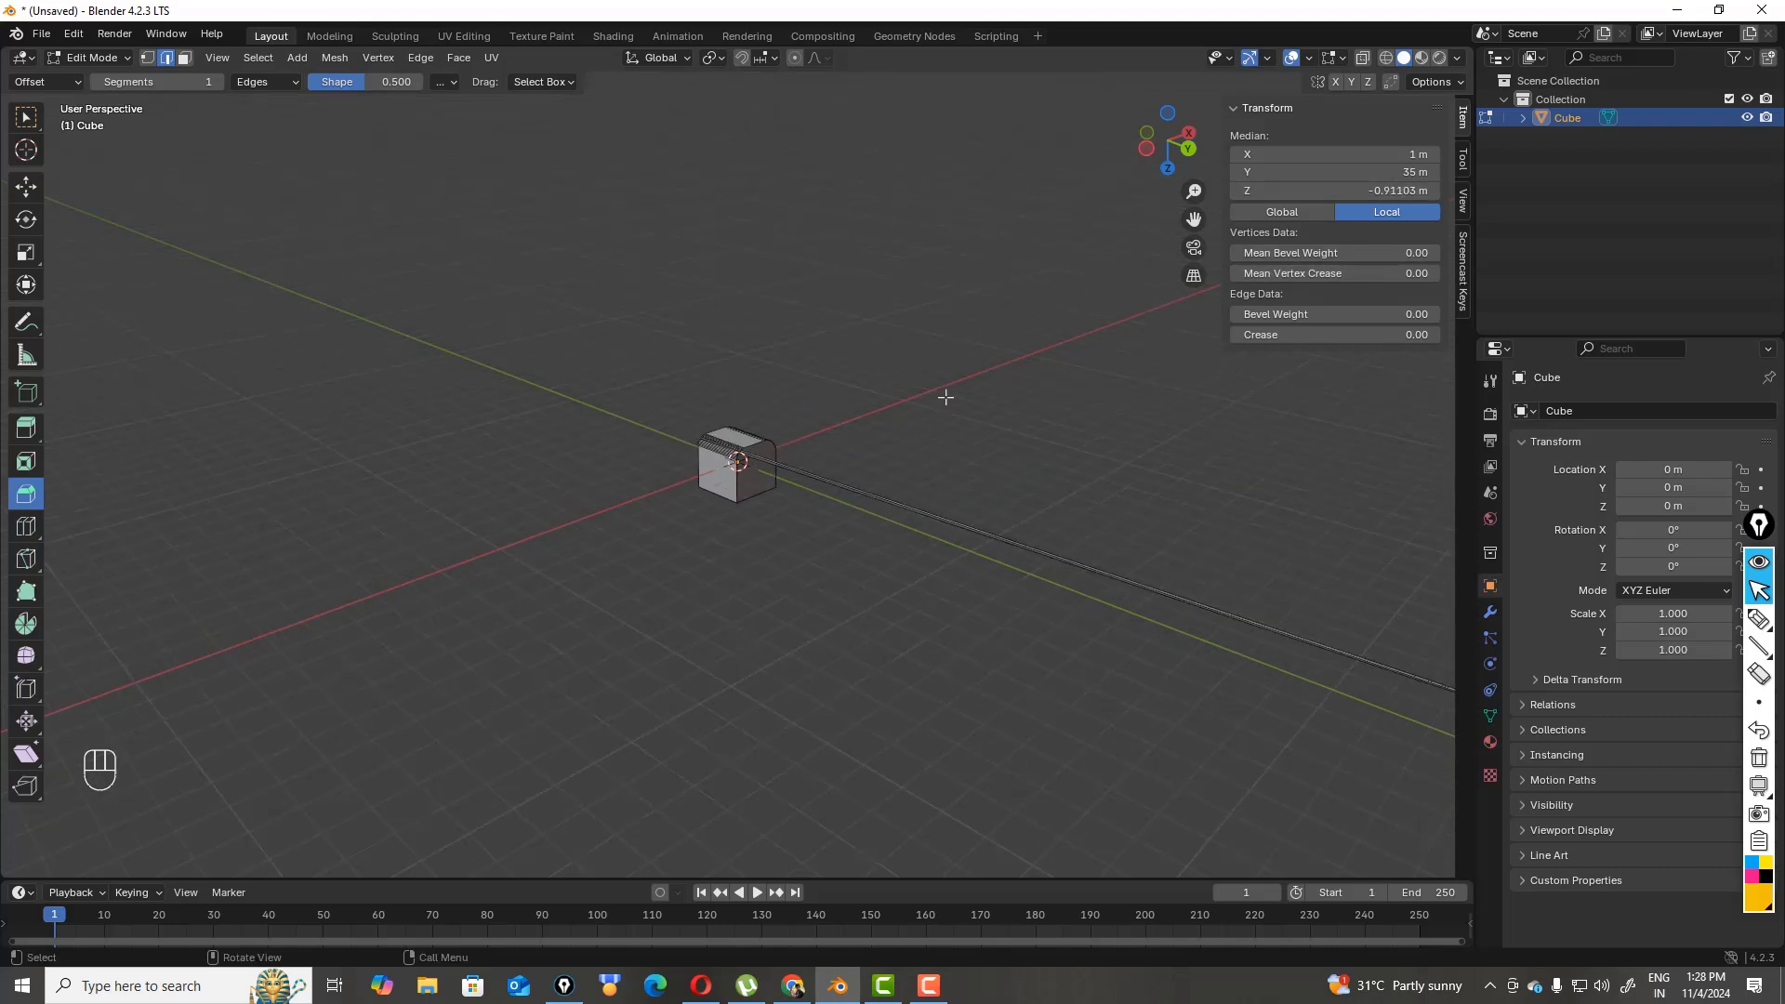
{"action": "scroll", "coordinate": [958, 397], "scroll_direction": "up", "scroll_amount": 3}
{"action": "scroll", "coordinate": [962, 395], "scroll_direction": "down", "scroll_amount": 3}
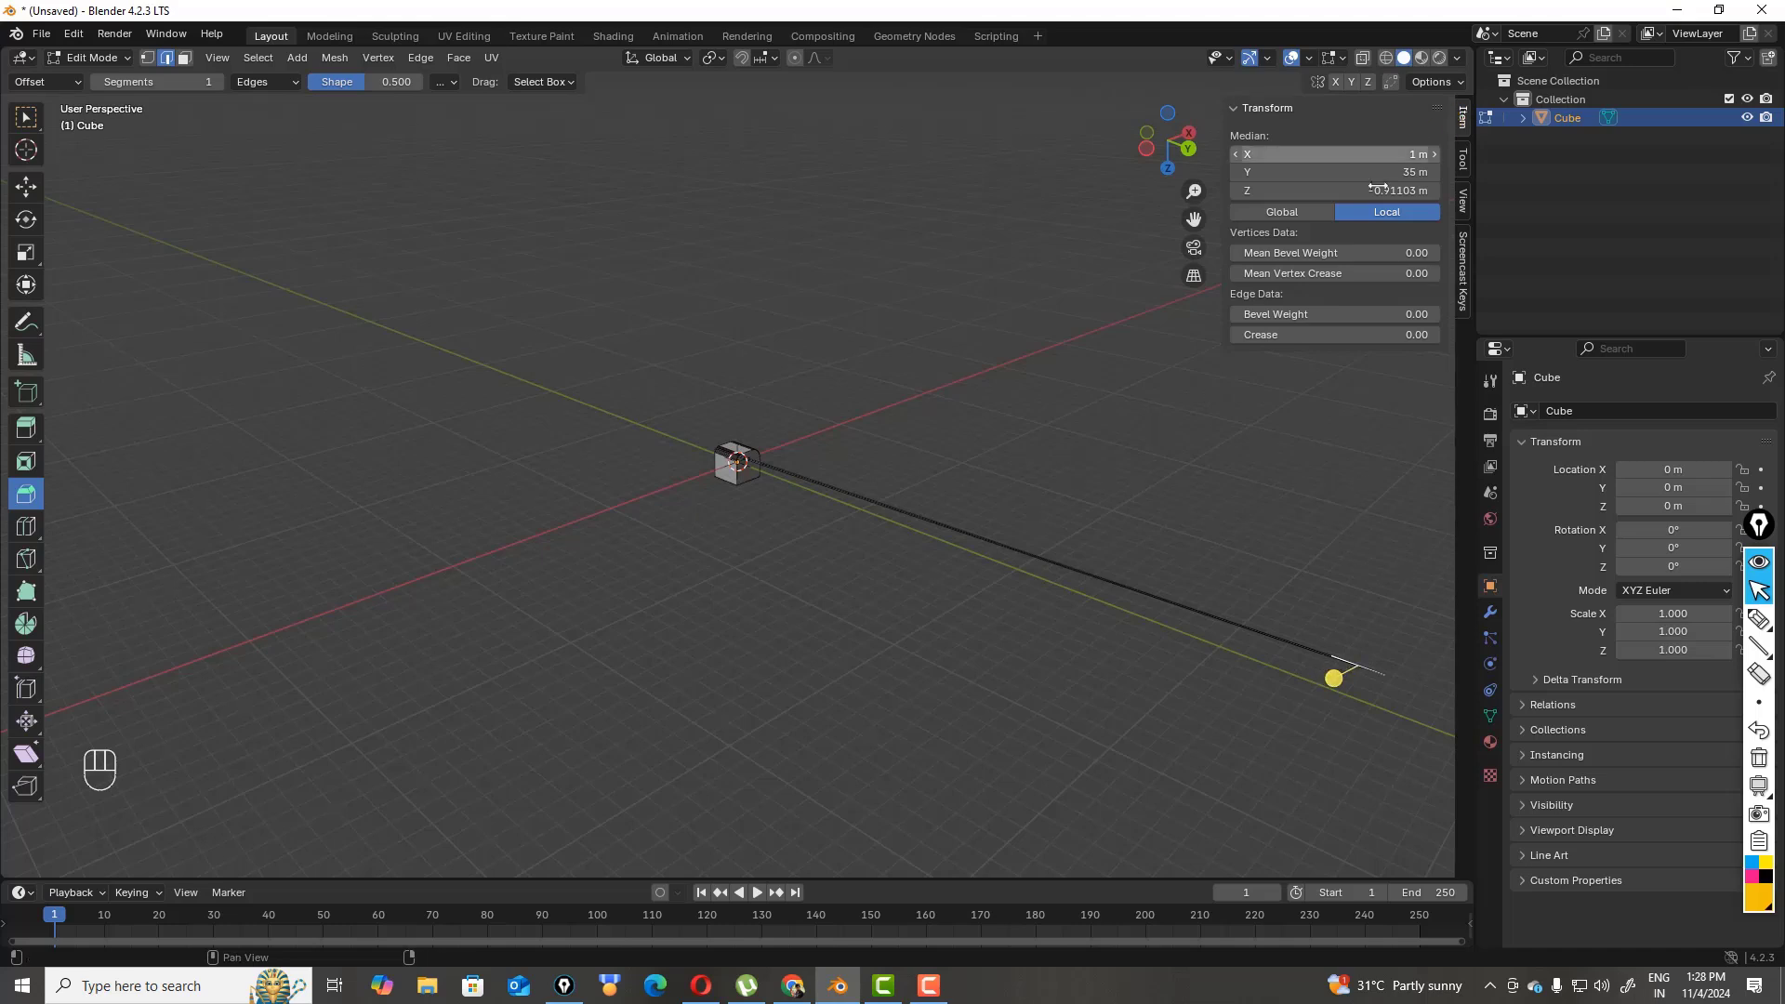
{"action": "left_click_drag", "start_coordinate": [1375, 192], "coordinate": [1325, 172]}
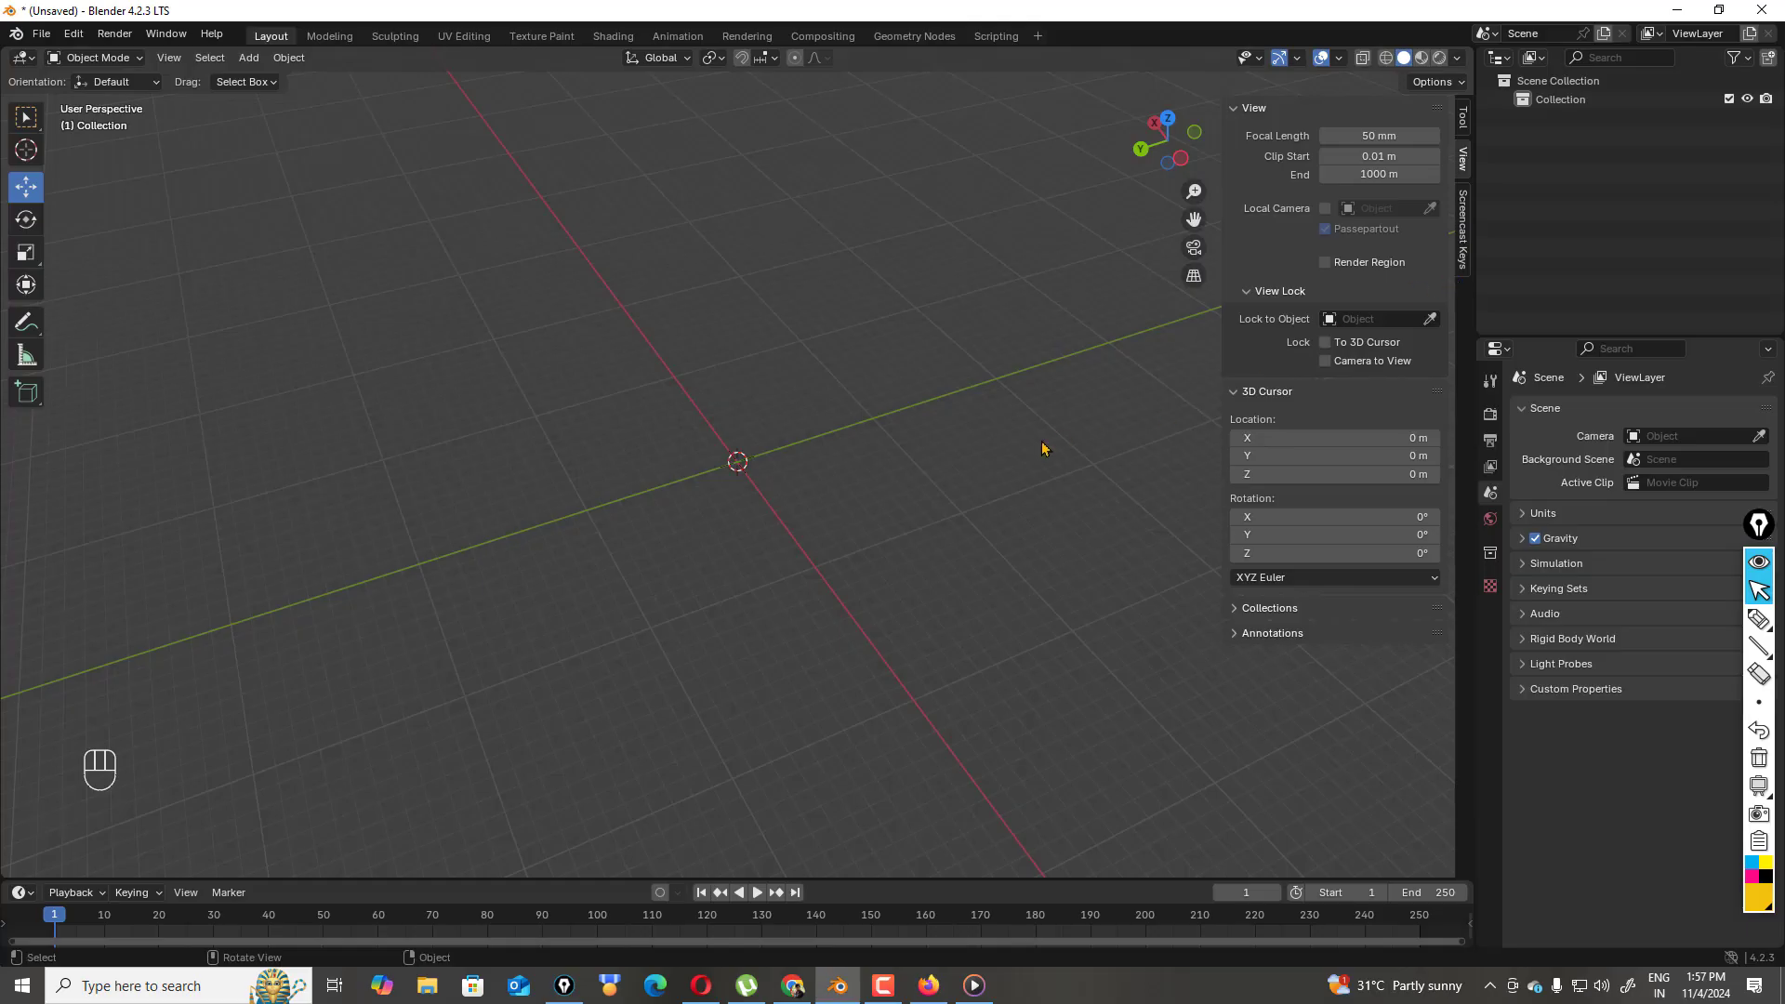
- Hide the sidebar, then add a cube mesh at the origin scaled up uniformly to about 4.338
{"action": "key", "text": "n"}
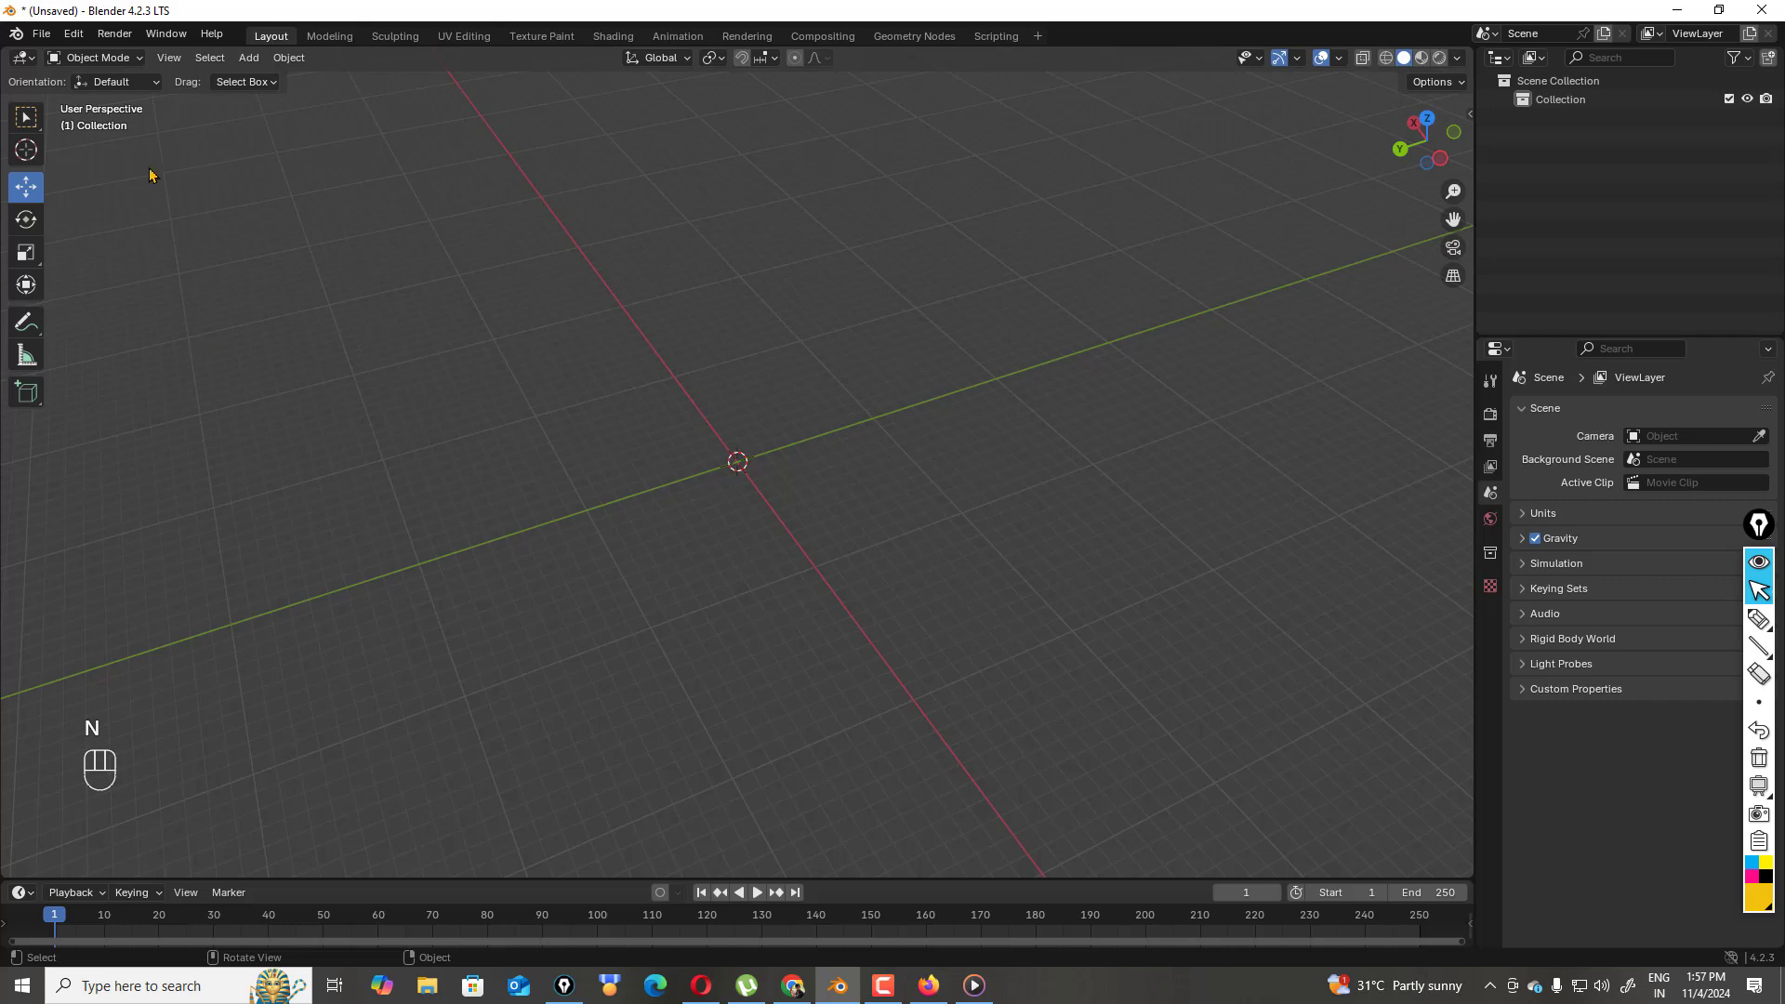
{"action": "left_click", "coordinate": [249, 58]}
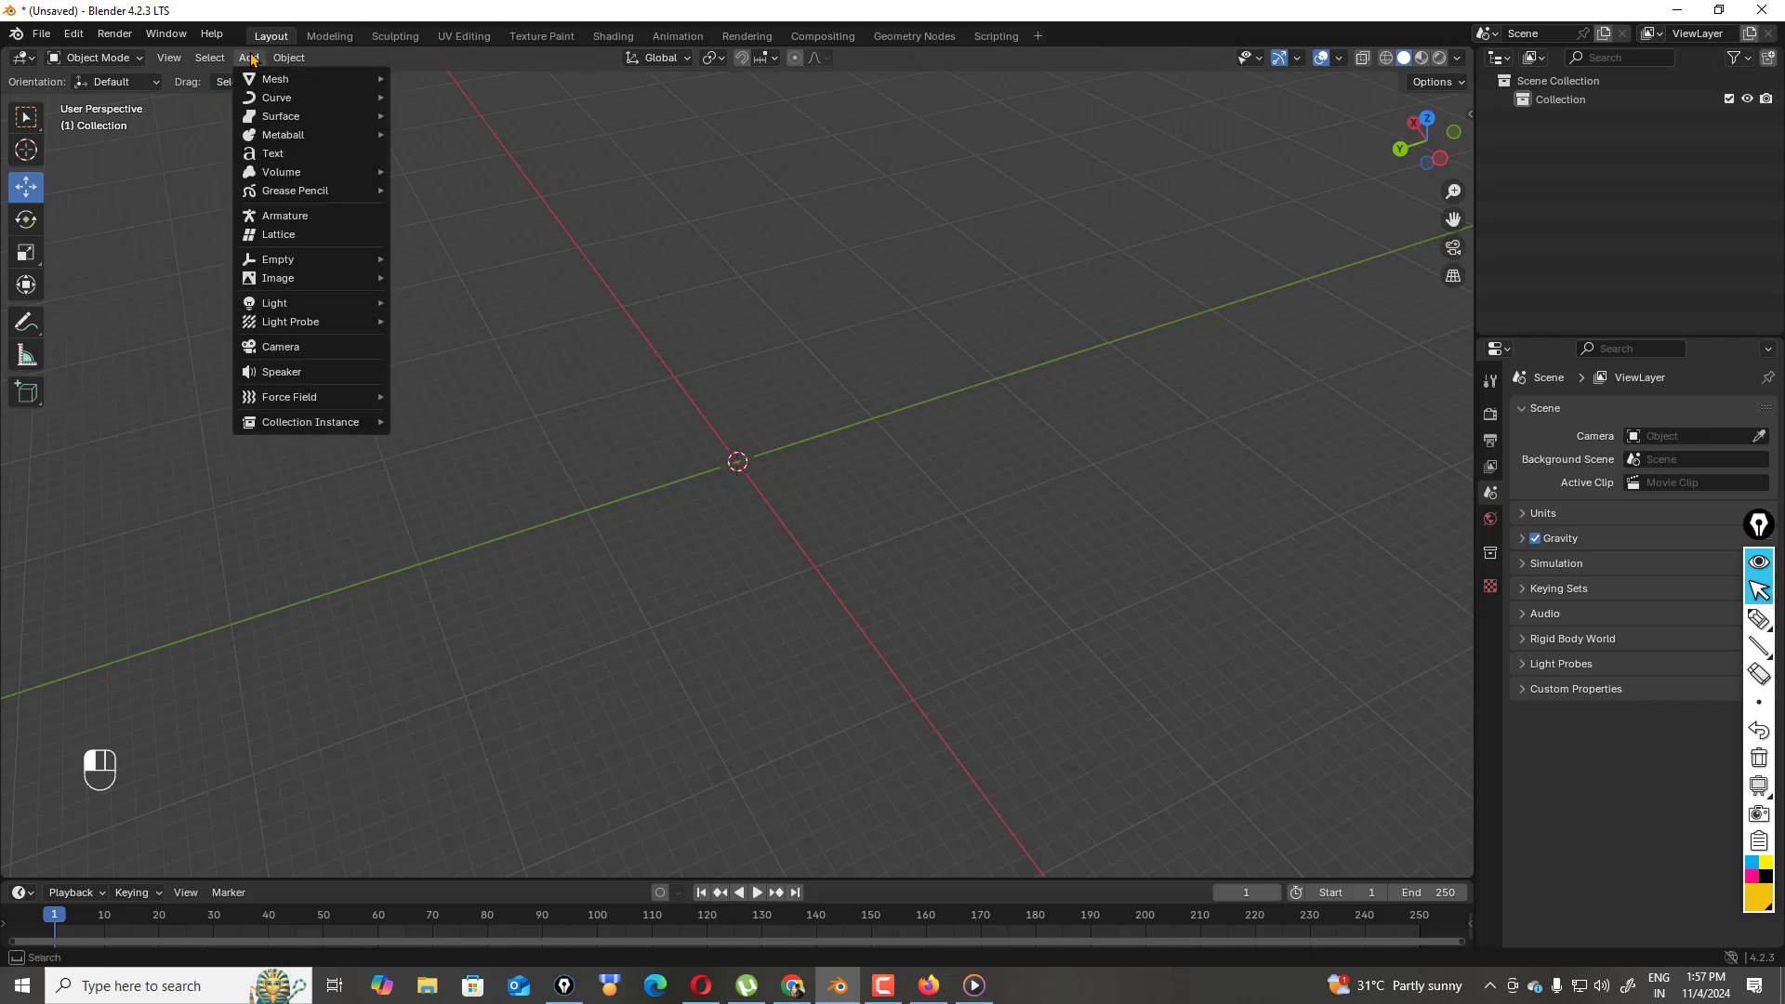
{"action": "mouse_move", "coordinate": [314, 83]}
{"action": "left_click", "coordinate": [450, 99]}
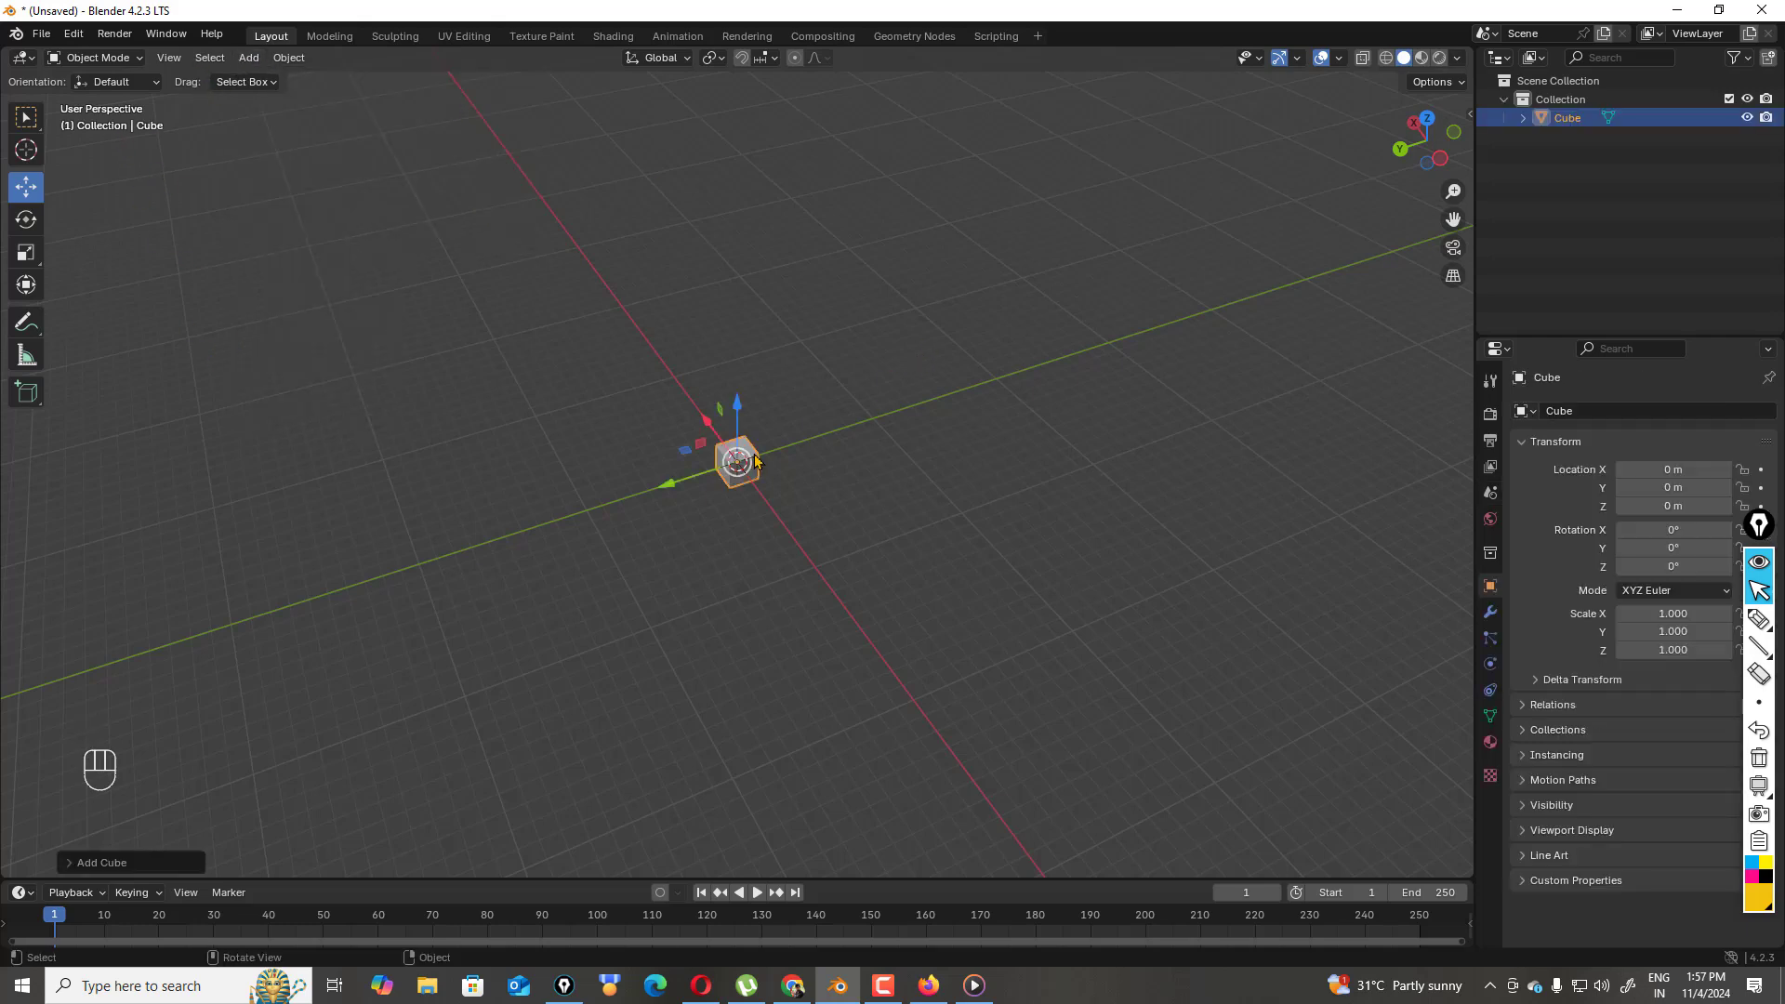
{"action": "key", "text": "s"}
{"action": "left_click", "coordinate": [794, 414]}
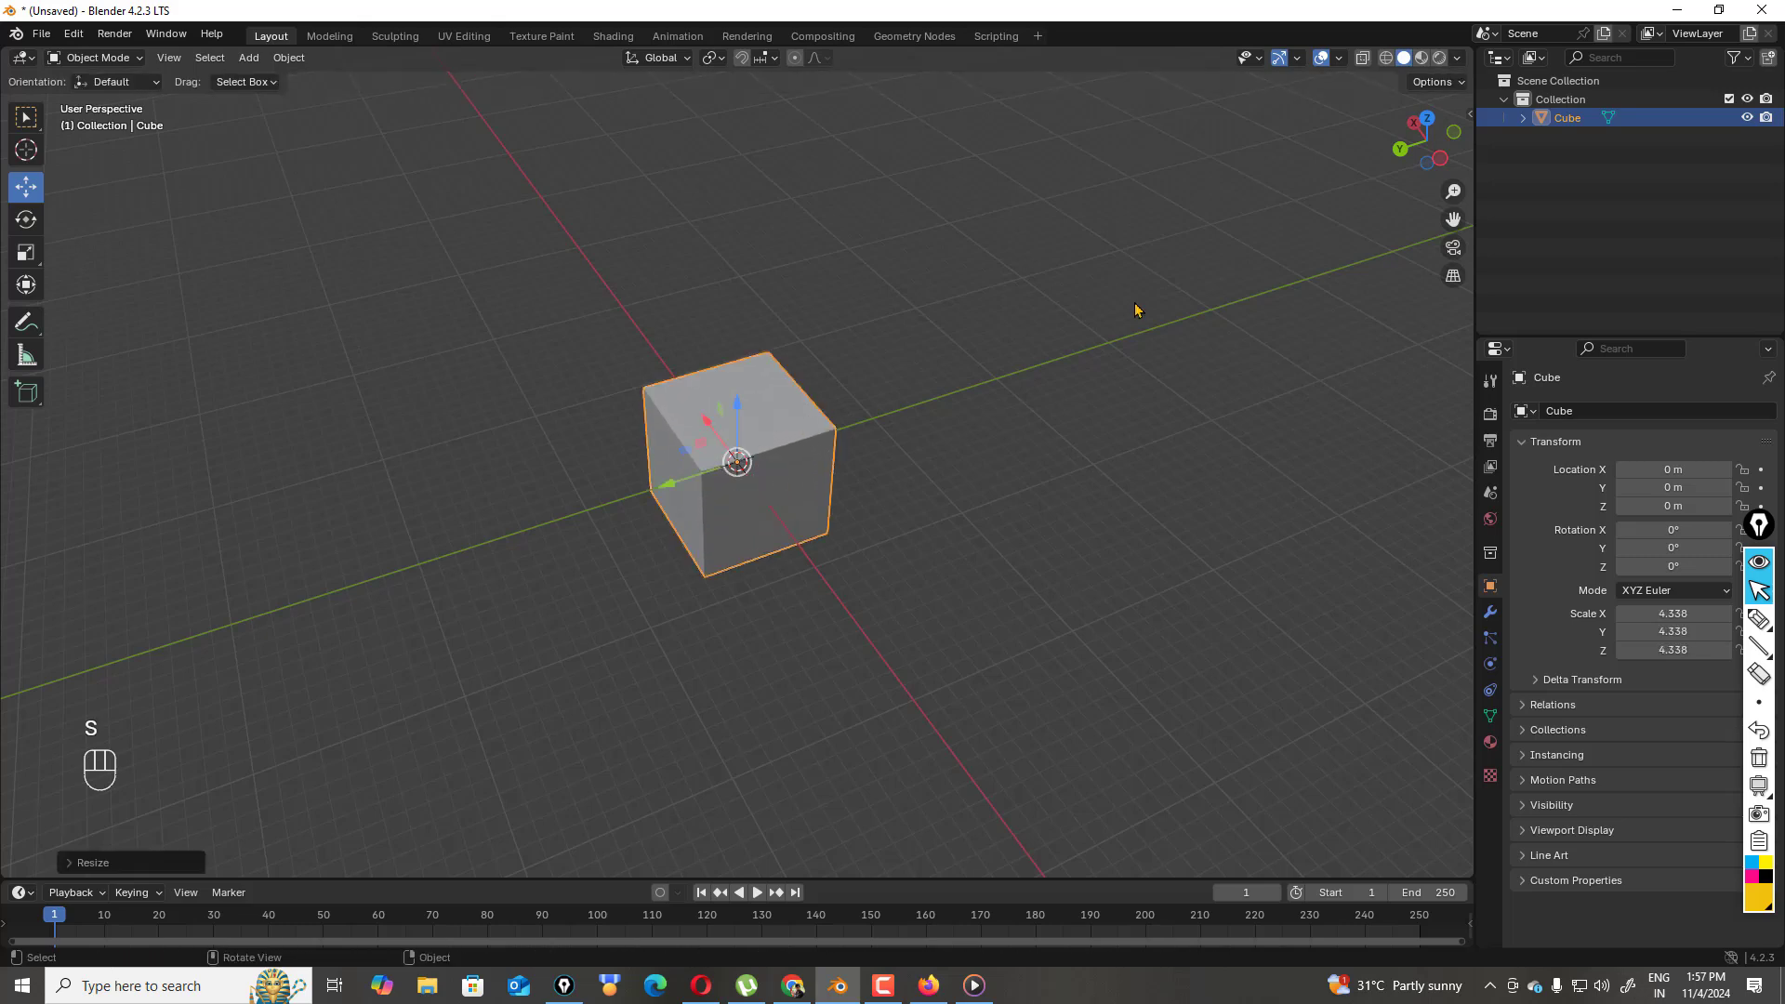
- Enter Edit Mode on the scaled cube
{"action": "left_click_drag", "start_coordinate": [1432, 165], "coordinate": [1441, 140]}
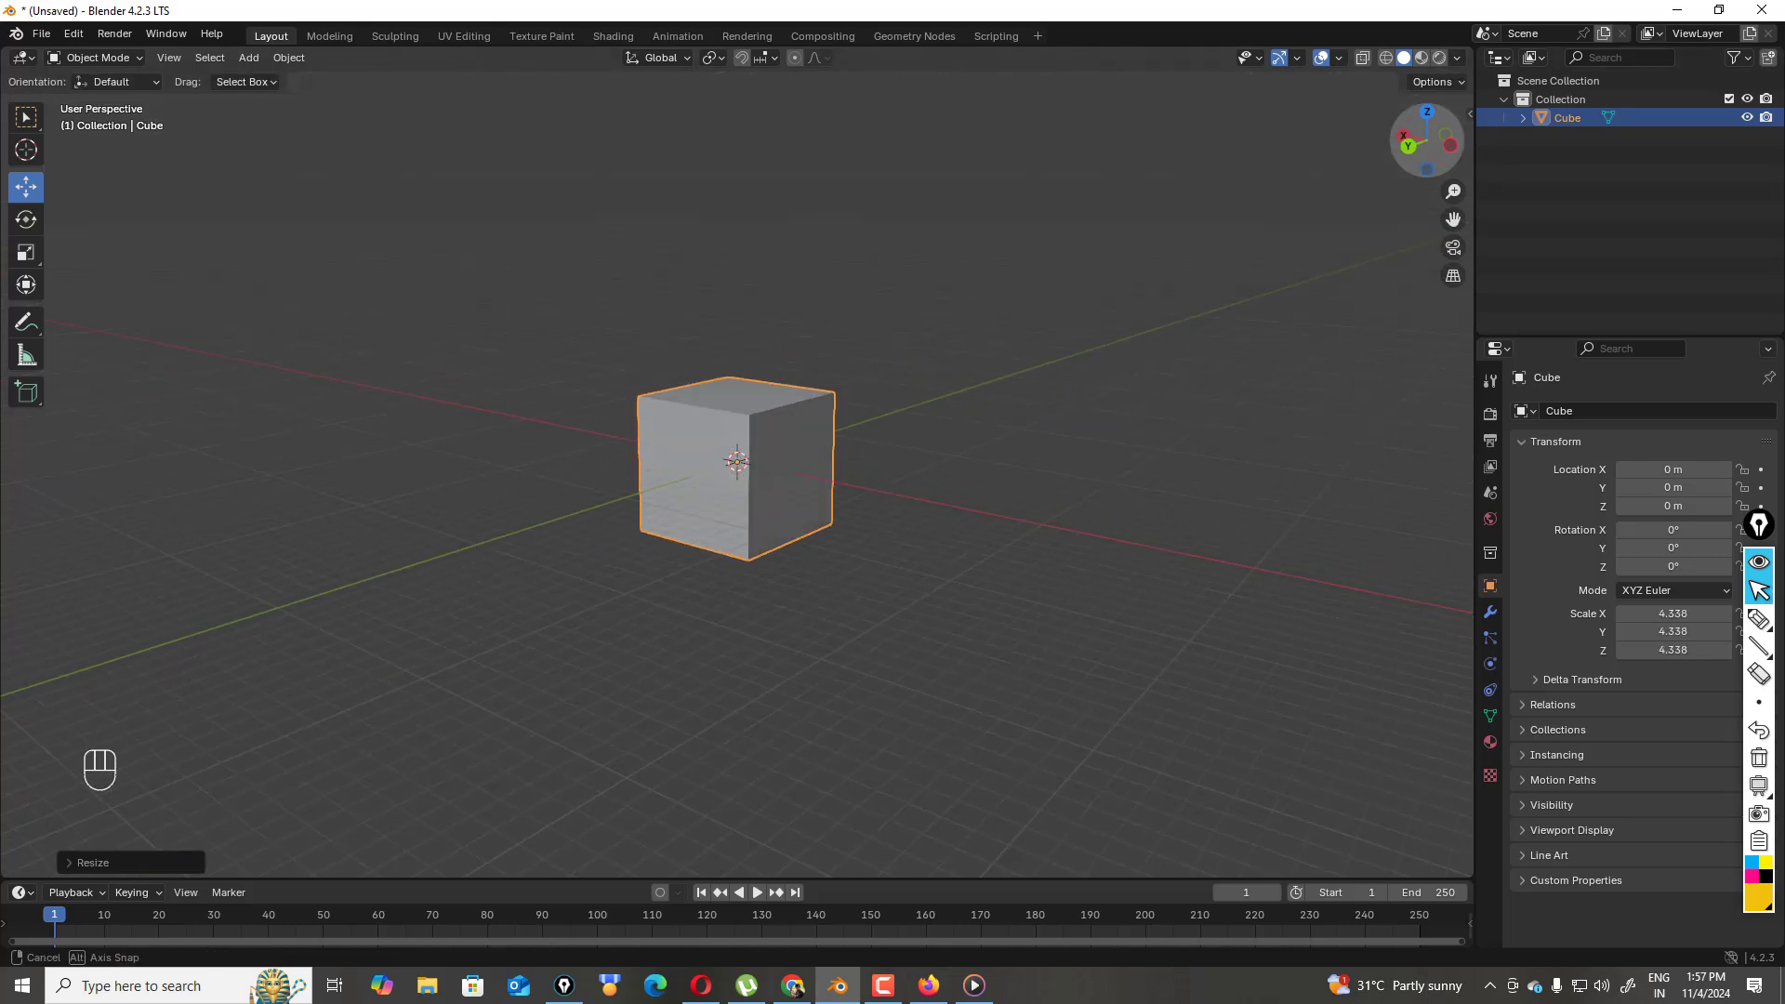
{"action": "left_click", "coordinate": [142, 58]}
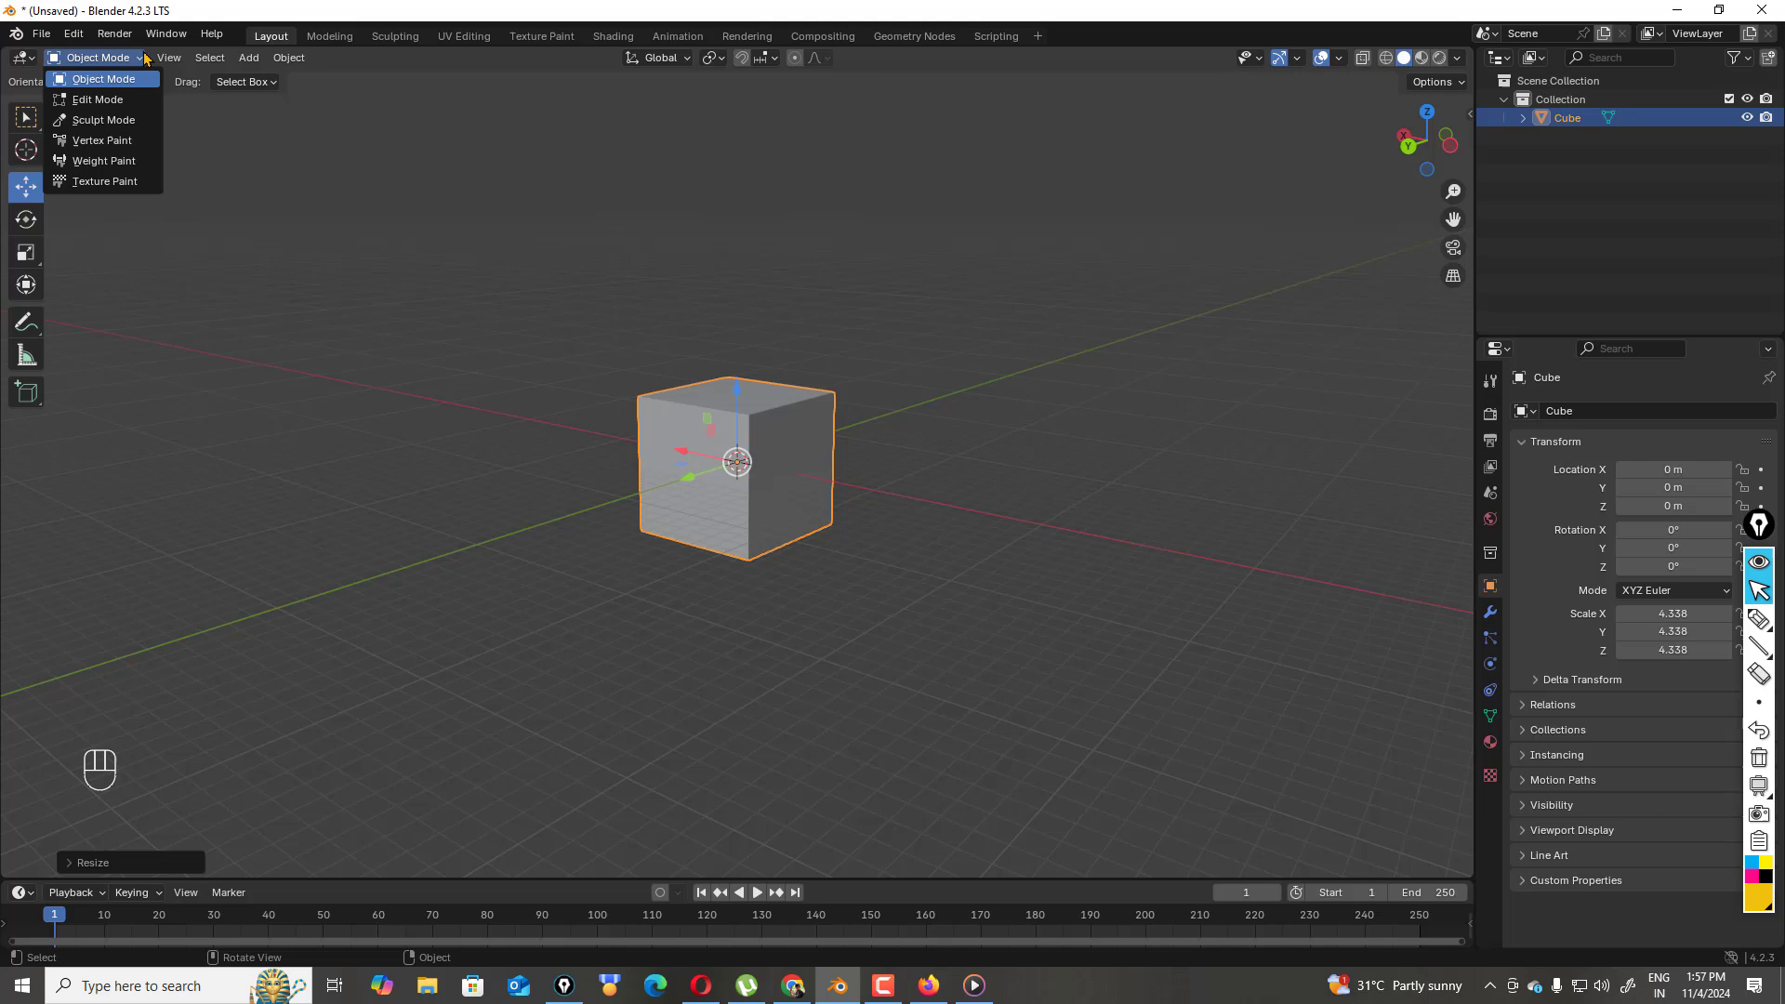
{"action": "left_click", "coordinate": [121, 100]}
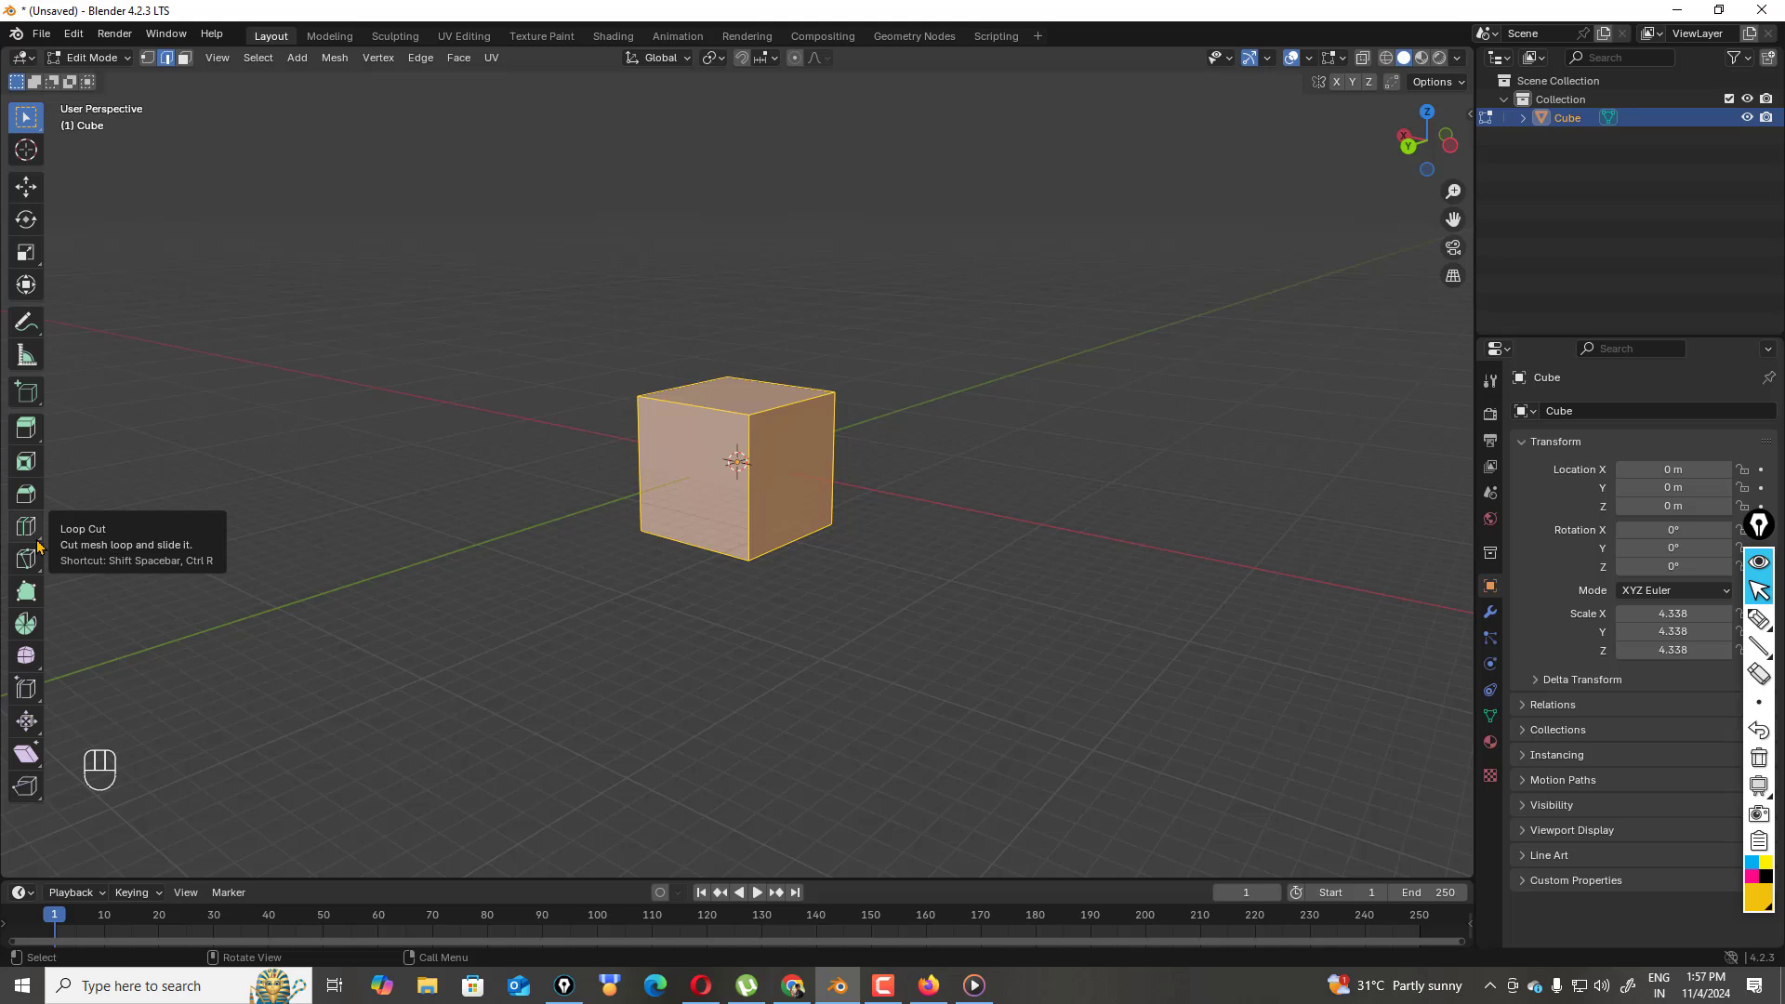
- Add vertical loop cuts close to the cube's negative-X and positive-X sides, and horizontal loop cuts across its middle and near its top
{"action": "mouse_move", "coordinate": [1424, 158]}
{"action": "left_mouse_down"}
{"action": "mouse_move", "coordinate": [1451, 147]}
{"action": "mouse_move", "coordinate": [1428, 141]}
{"action": "left_mouse_up"}
{"action": "scroll", "coordinate": [572, 518], "scroll_direction": "up", "scroll_amount": 3}
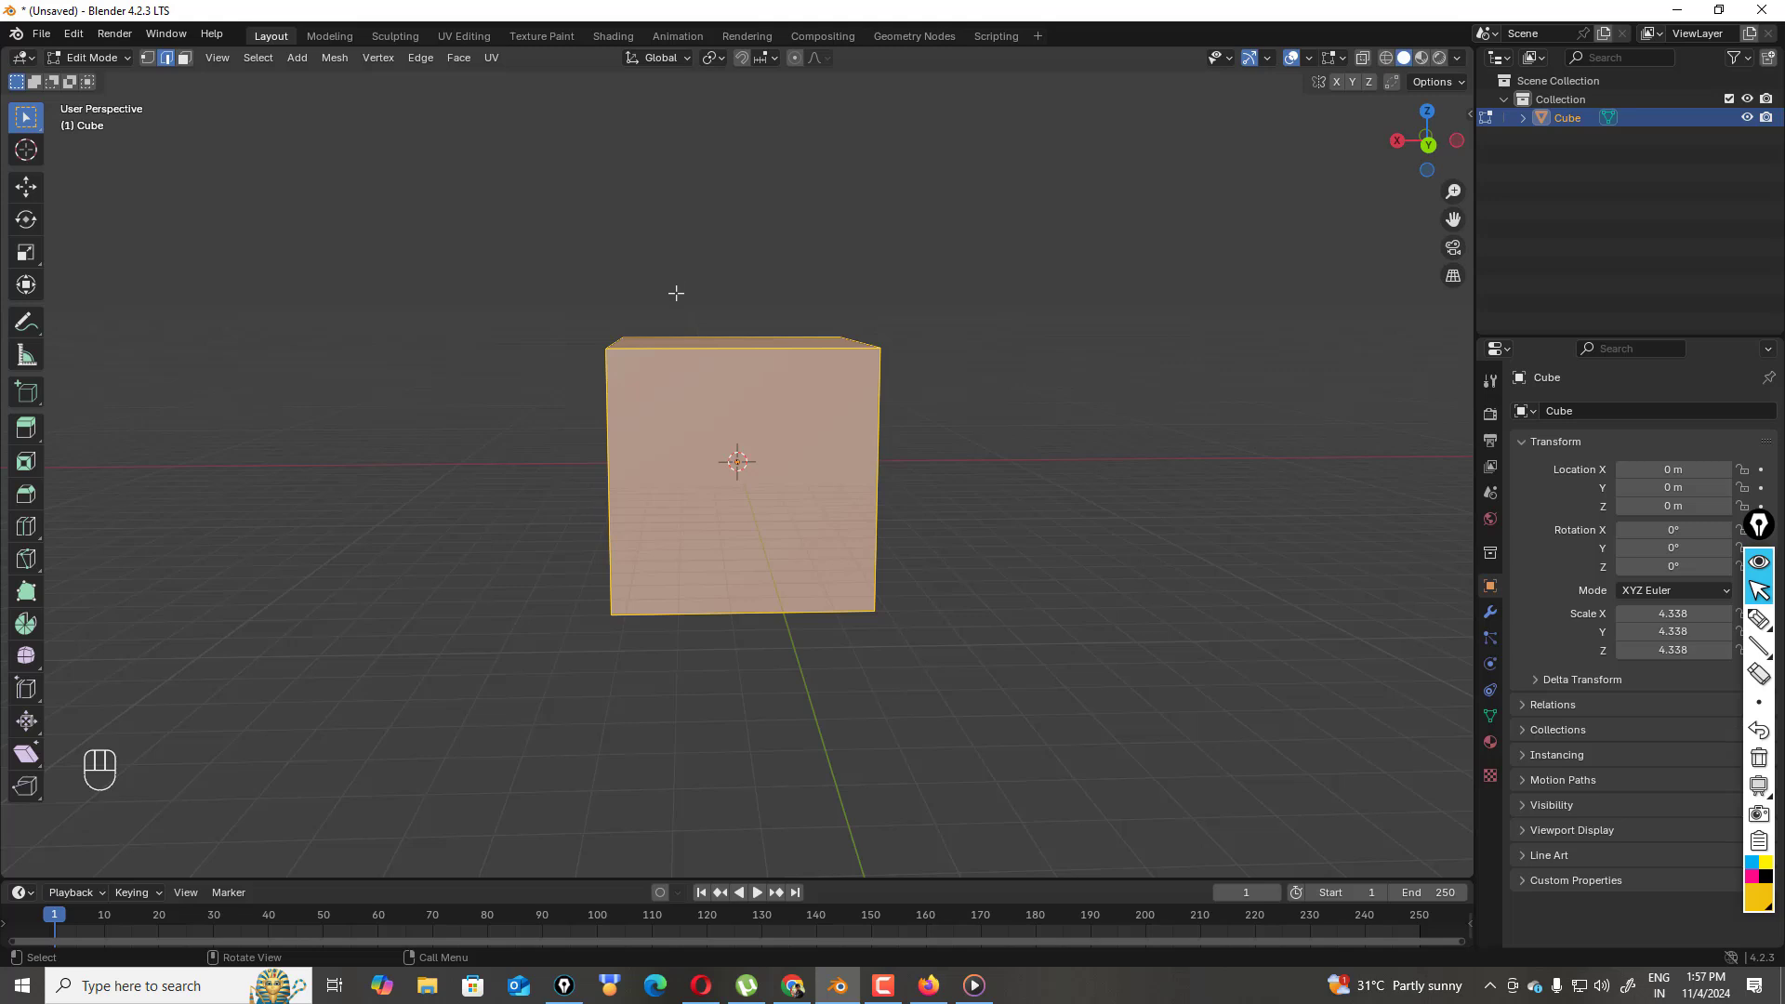
{"action": "left_click", "coordinate": [26, 526]}
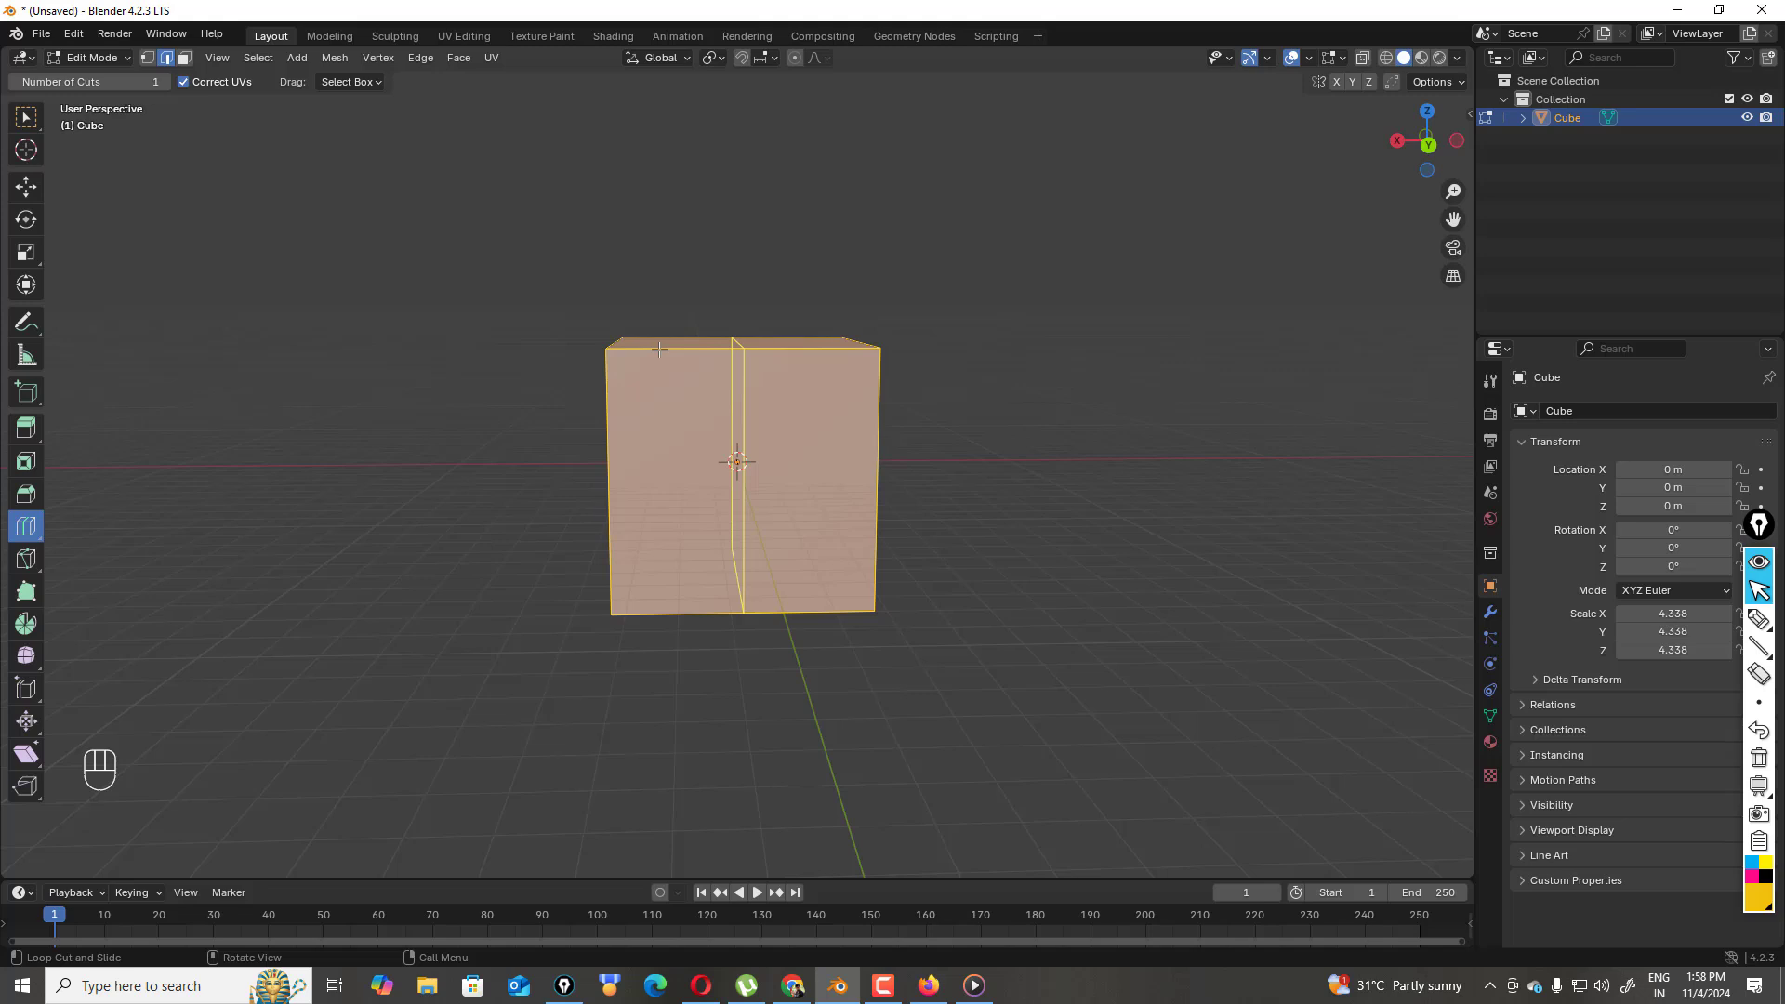
{"action": "left_click_drag", "start_coordinate": [659, 350], "coordinate": [781, 355]}
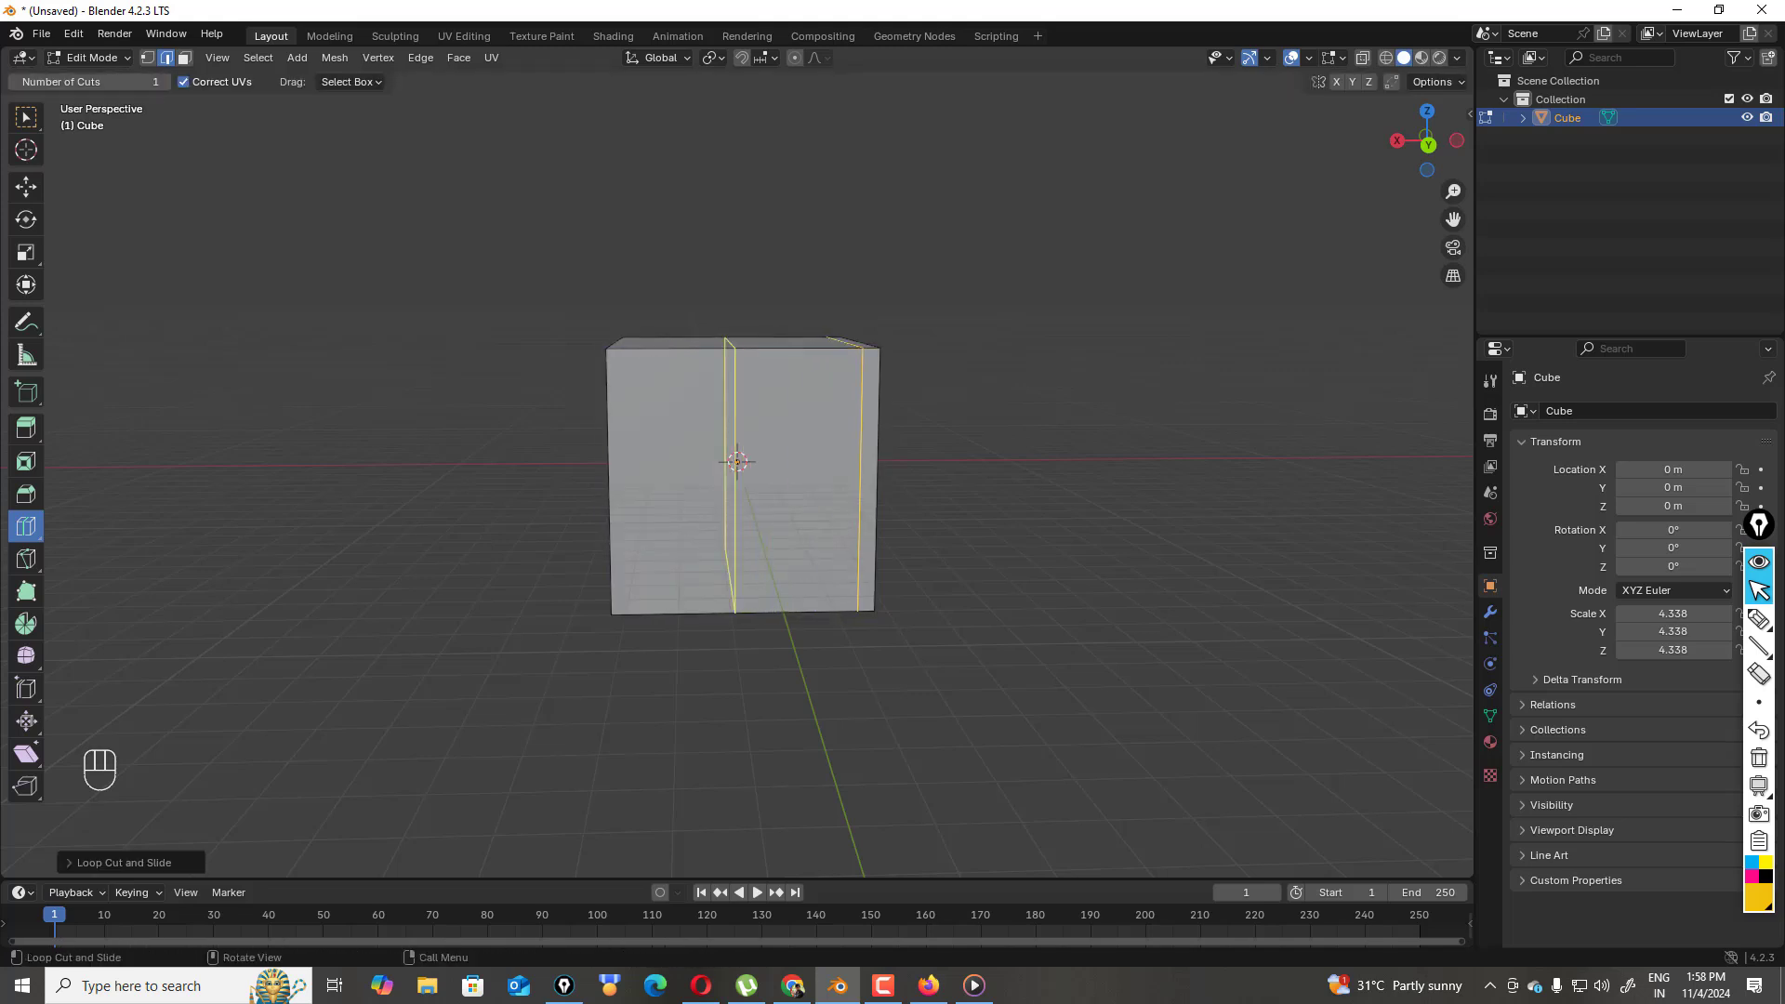
{"action": "left_click", "coordinate": [863, 357]}
{"action": "left_click_drag", "start_coordinate": [620, 350], "coordinate": [513, 374]}
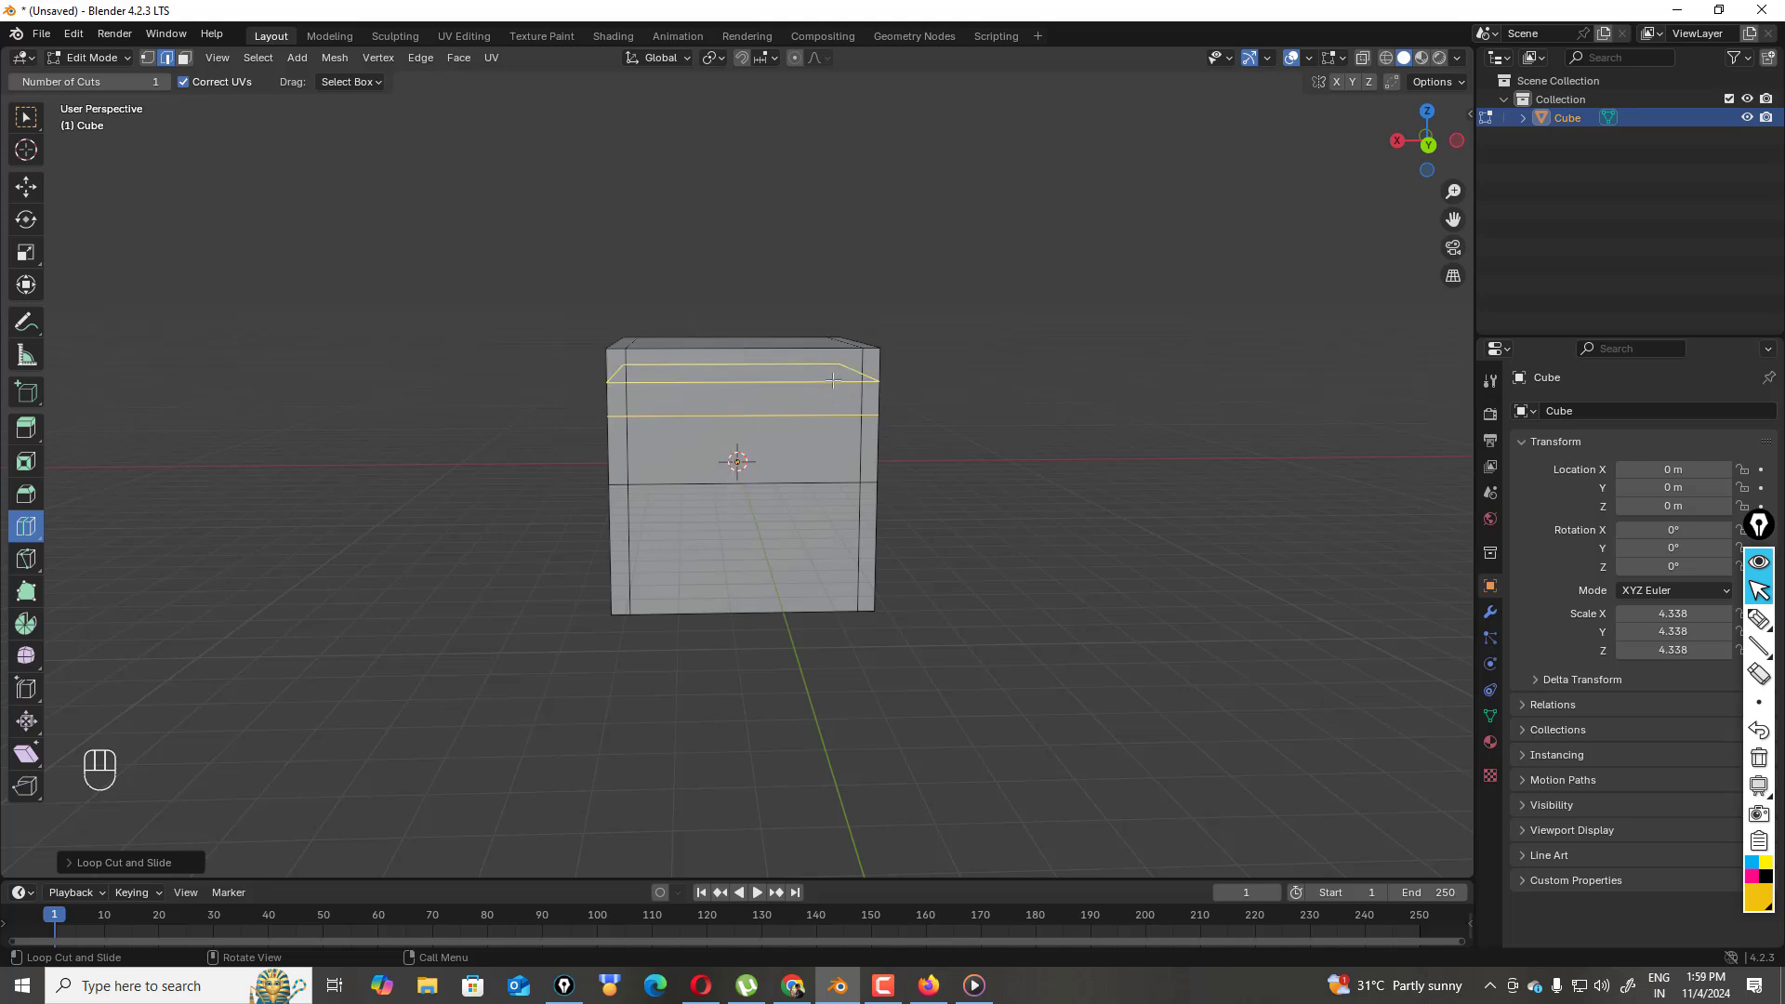
{"action": "left_click_drag", "start_coordinate": [833, 380], "coordinate": [837, 370]}
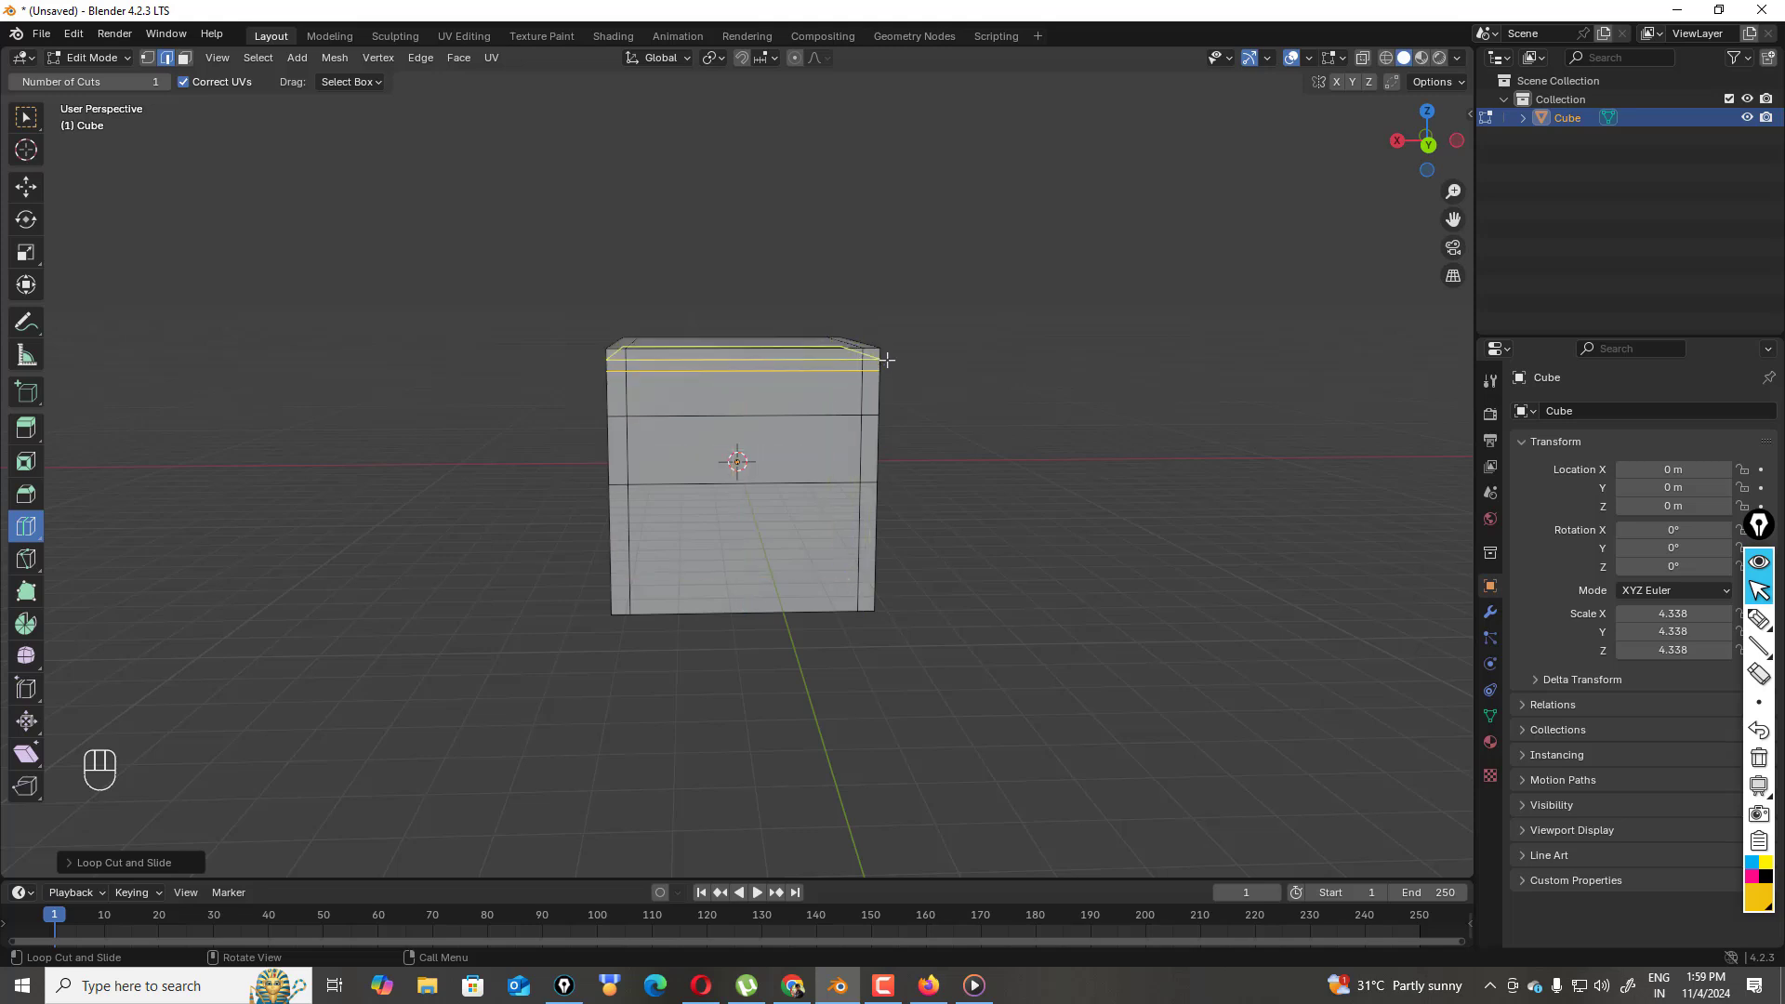
{"action": "mouse_move", "coordinate": [882, 359]}
{"action": "left_mouse_down"}
{"action": "mouse_move", "coordinate": [870, 430]}
{"action": "mouse_move", "coordinate": [863, 312]}
{"action": "mouse_move", "coordinate": [868, 405]}
{"action": "mouse_move", "coordinate": [866, 349]}
{"action": "left_mouse_up"}
{"action": "key", "text": "ctrl+z"}
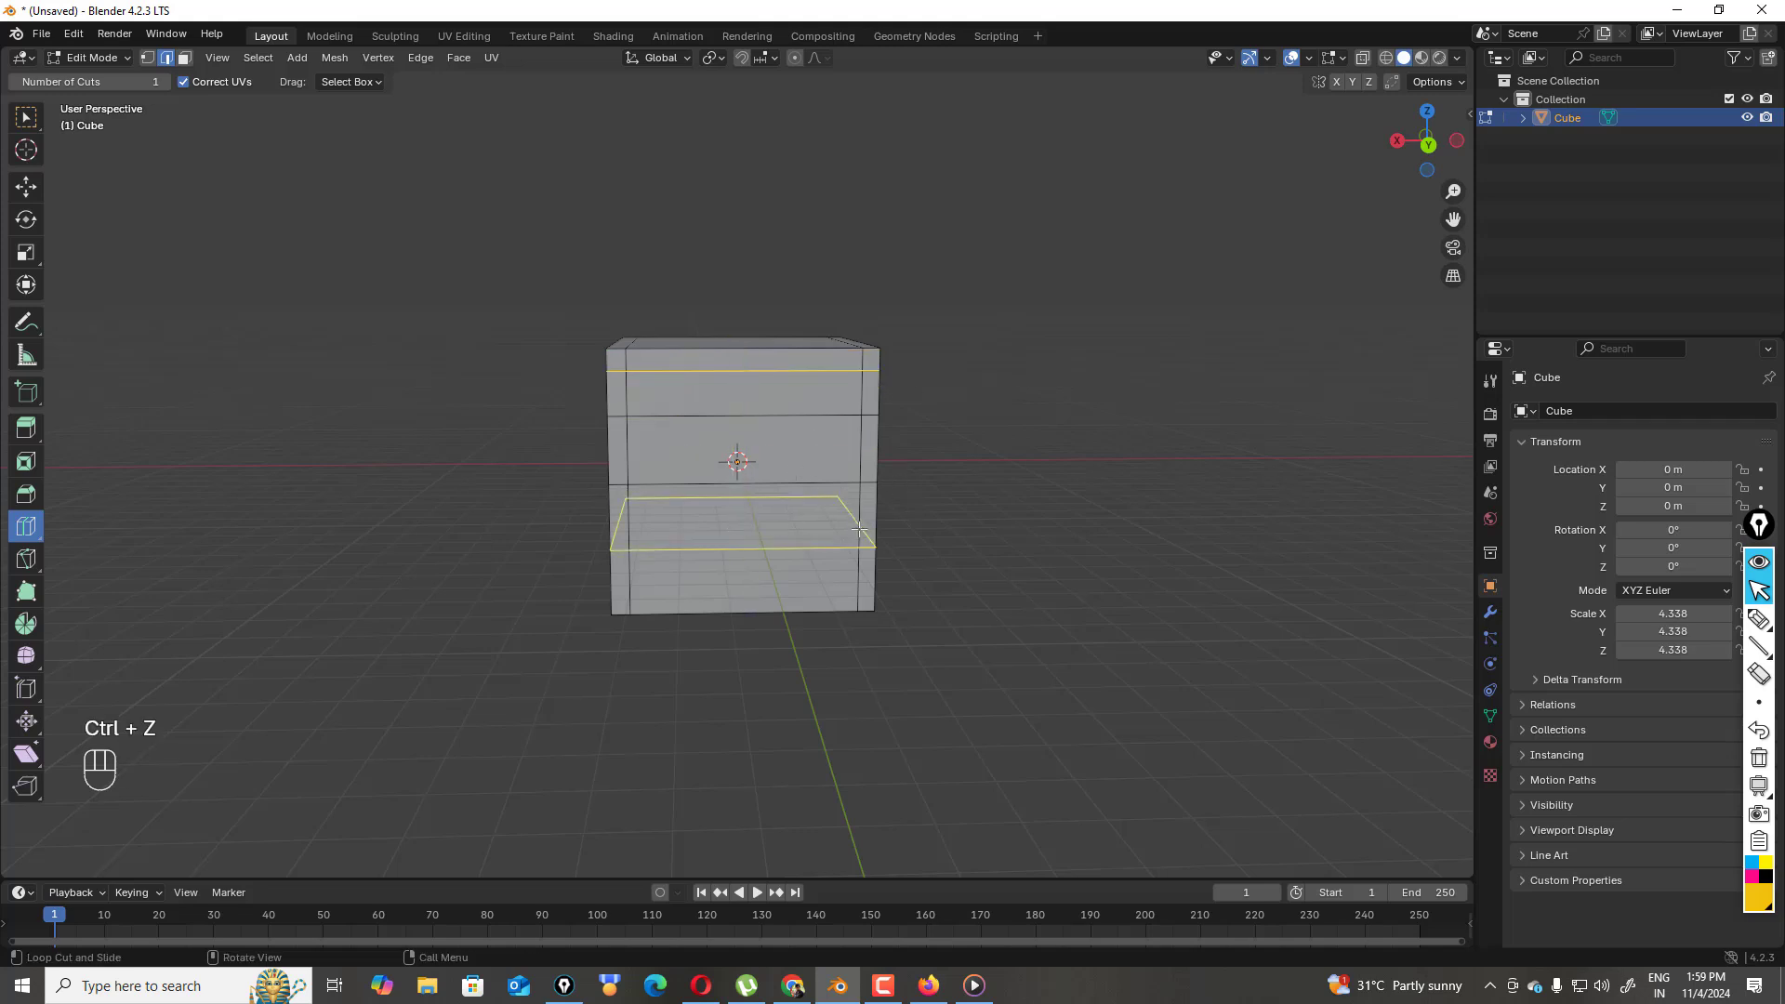
{"action": "left_click_drag", "start_coordinate": [849, 549], "coordinate": [874, 581]}
{"action": "key", "text": "ctrl+z"}
{"action": "key", "text": "ctrl+z"}
{"action": "key", "text": "ctrl+z"}
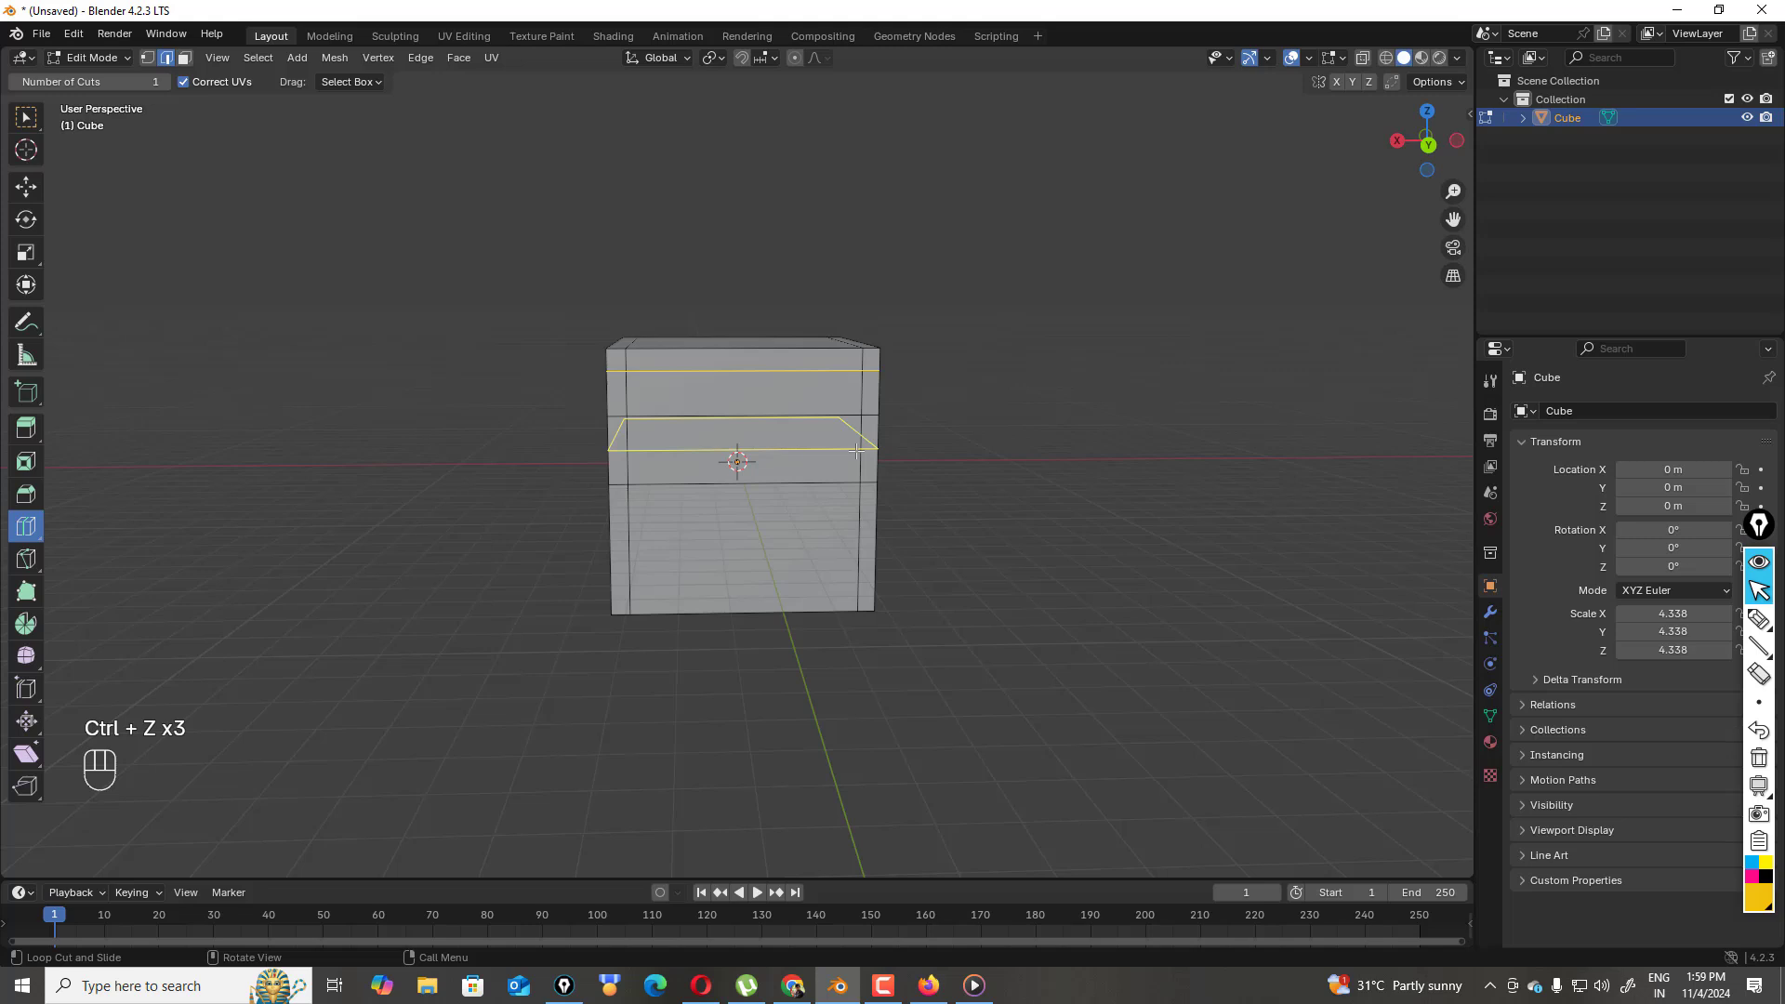
{"action": "mouse_move", "coordinate": [857, 453]}
{"action": "left_mouse_down"}
{"action": "mouse_move", "coordinate": [867, 600]}
{"action": "mouse_move", "coordinate": [871, 467]}
{"action": "mouse_move", "coordinate": [884, 618]}
{"action": "mouse_move", "coordinate": [880, 420]}
{"action": "mouse_move", "coordinate": [883, 465]}
{"action": "left_mouse_up"}
{"action": "left_click_drag", "start_coordinate": [1423, 143], "coordinate": [1439, 140]}
{"action": "left_click_drag", "start_coordinate": [860, 439], "coordinate": [867, 486]}
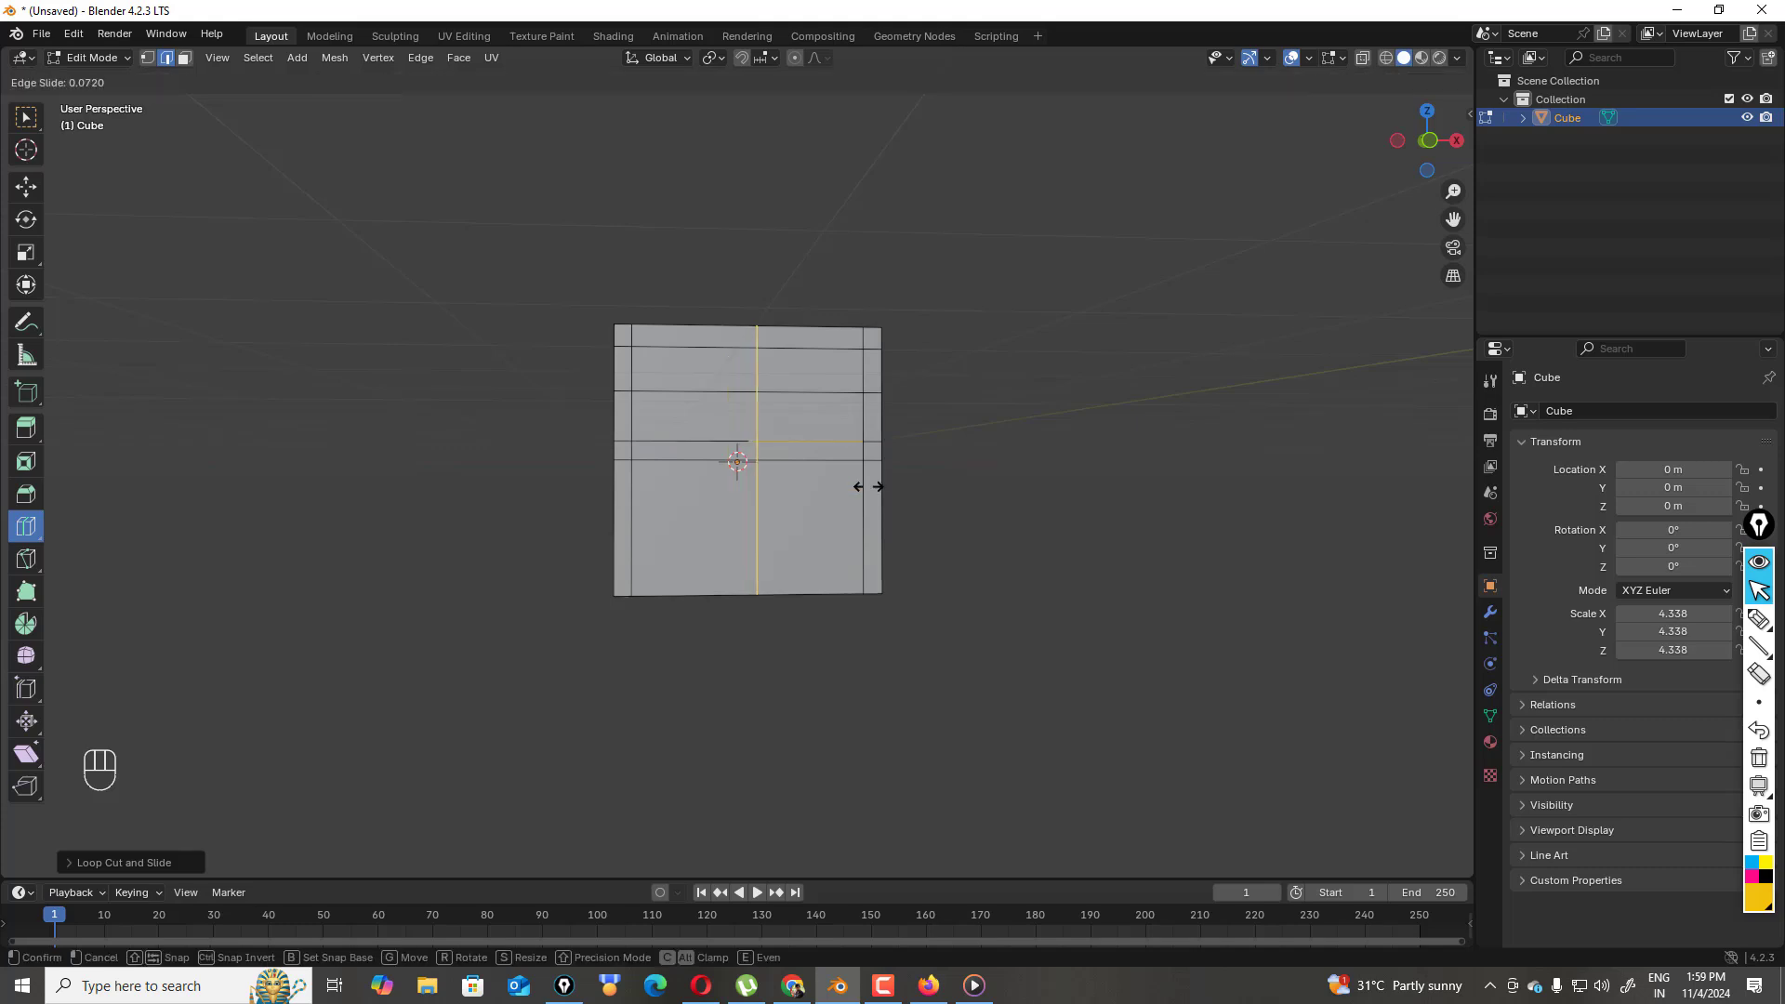
{"action": "left_click", "coordinate": [867, 486]}
{"action": "key", "text": "ctrl+z"}
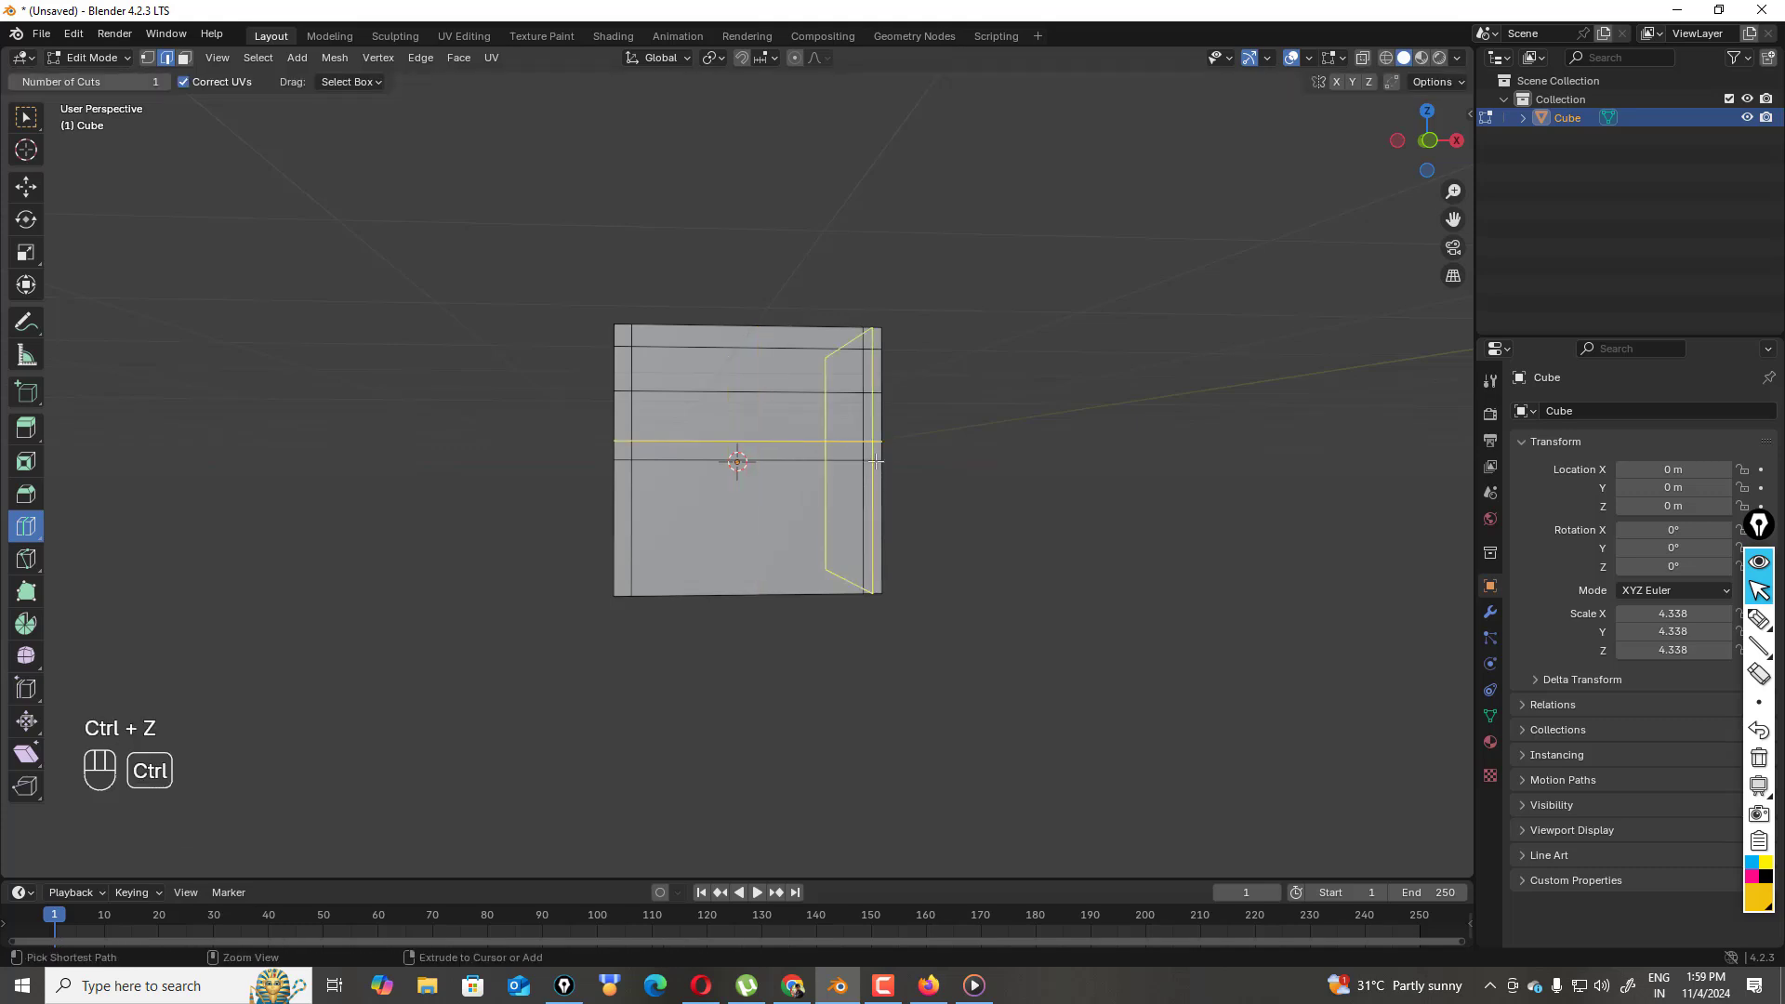
- Undo the horizontal loop cuts and the vertical cut near the positive-X side, keeping only the vertical cut near the negative-X side
{"action": "key", "text": "ctrl+z"}
{"action": "key", "text": "ctrl+z"}
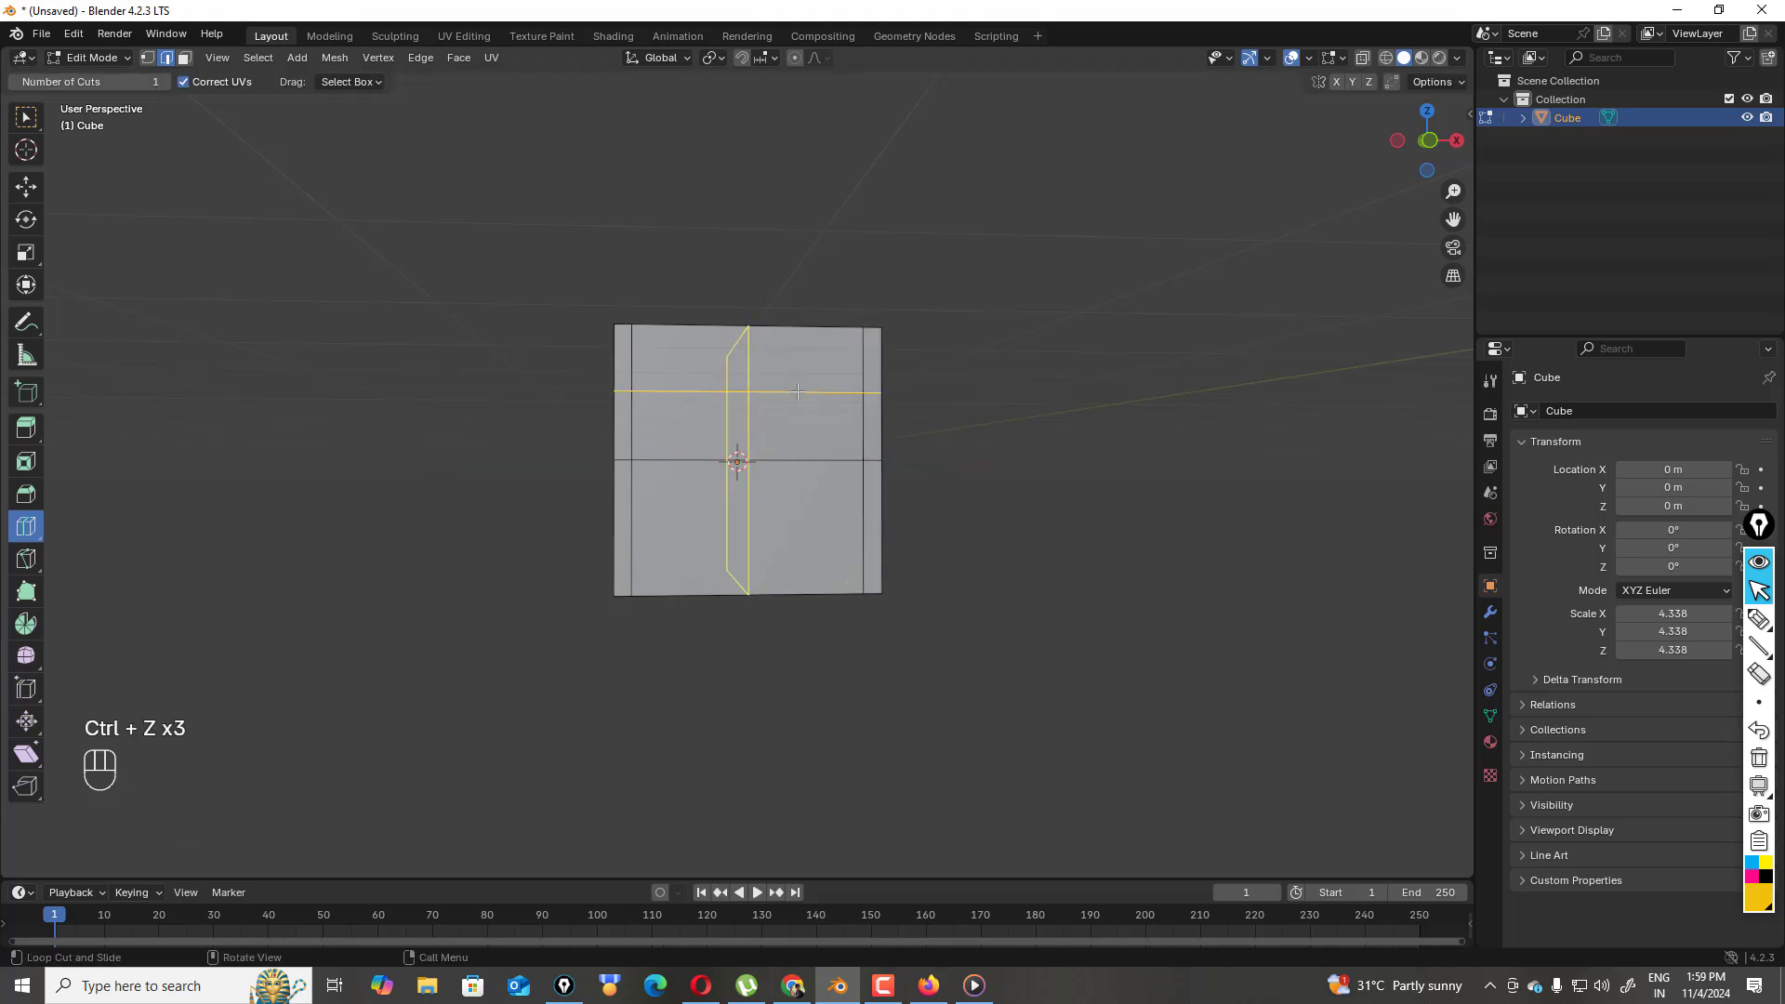
{"action": "key", "text": "ctrl+z"}
{"action": "key", "text": "ctrl+z"}
{"action": "key", "text": "ctrl+z"}
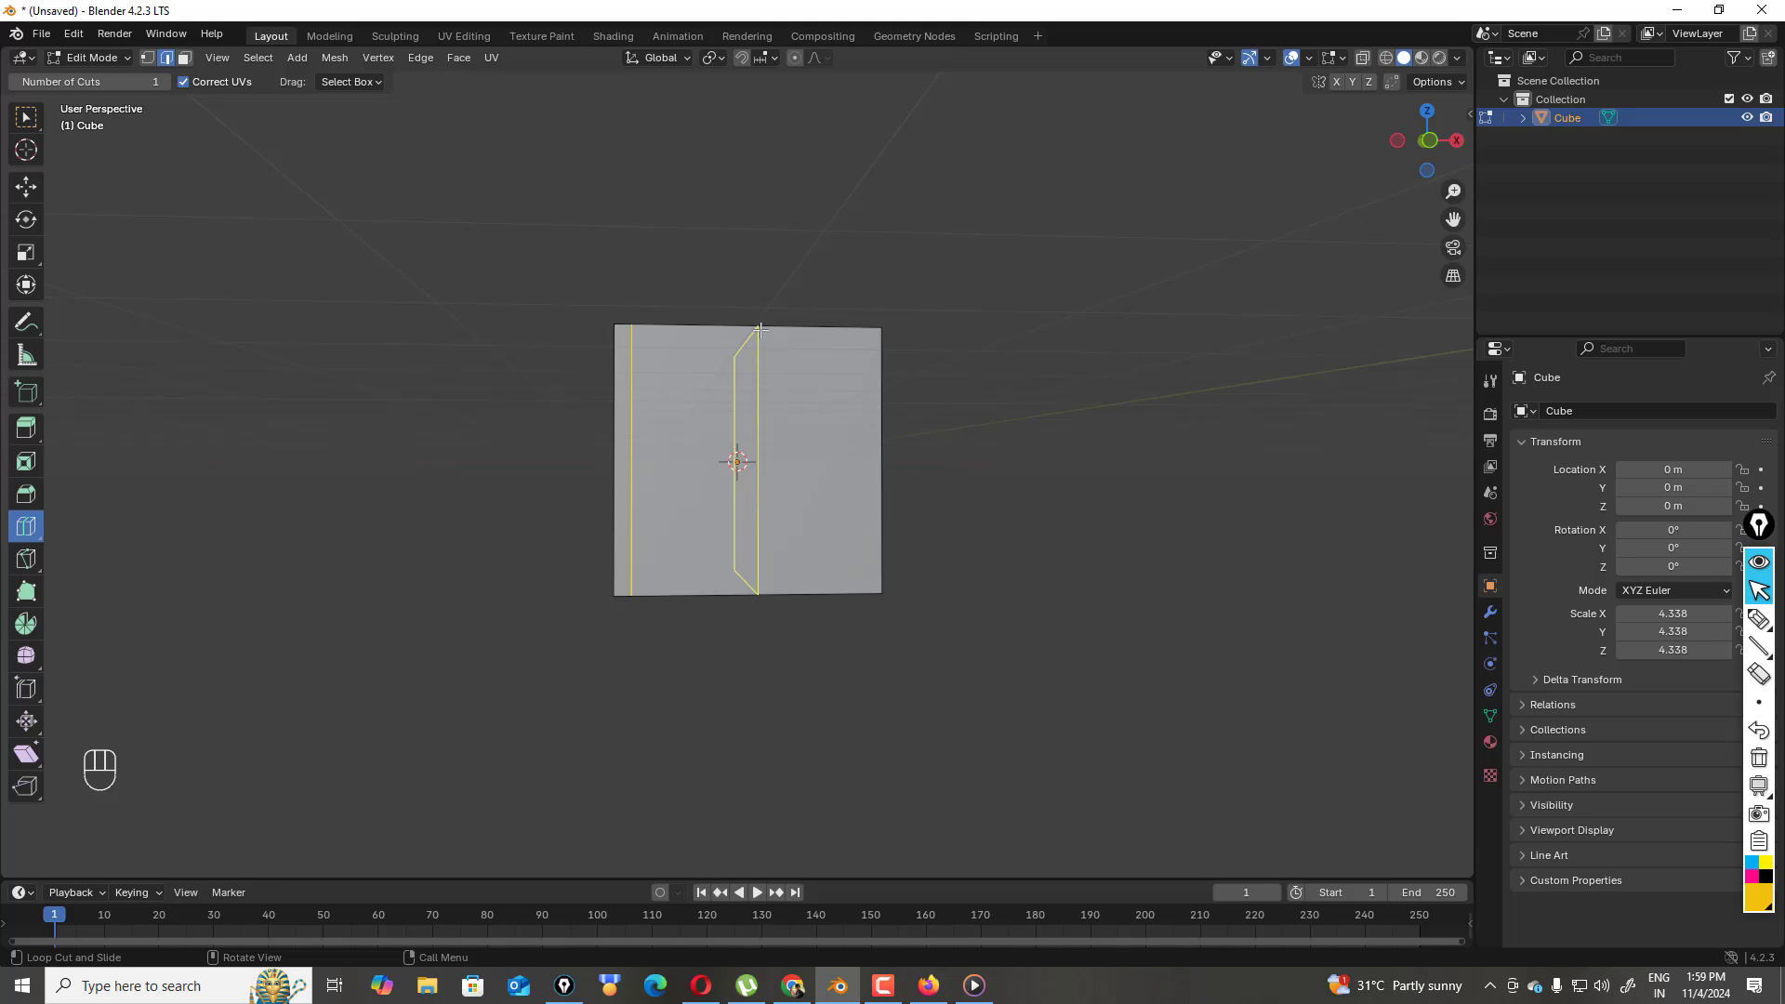
- Add loop cuts to the cube: a vertical one near the positive-X side and horizontal ones near the bottom and across the middle
{"action": "left_click_drag", "start_coordinate": [761, 330], "coordinate": [870, 328]}
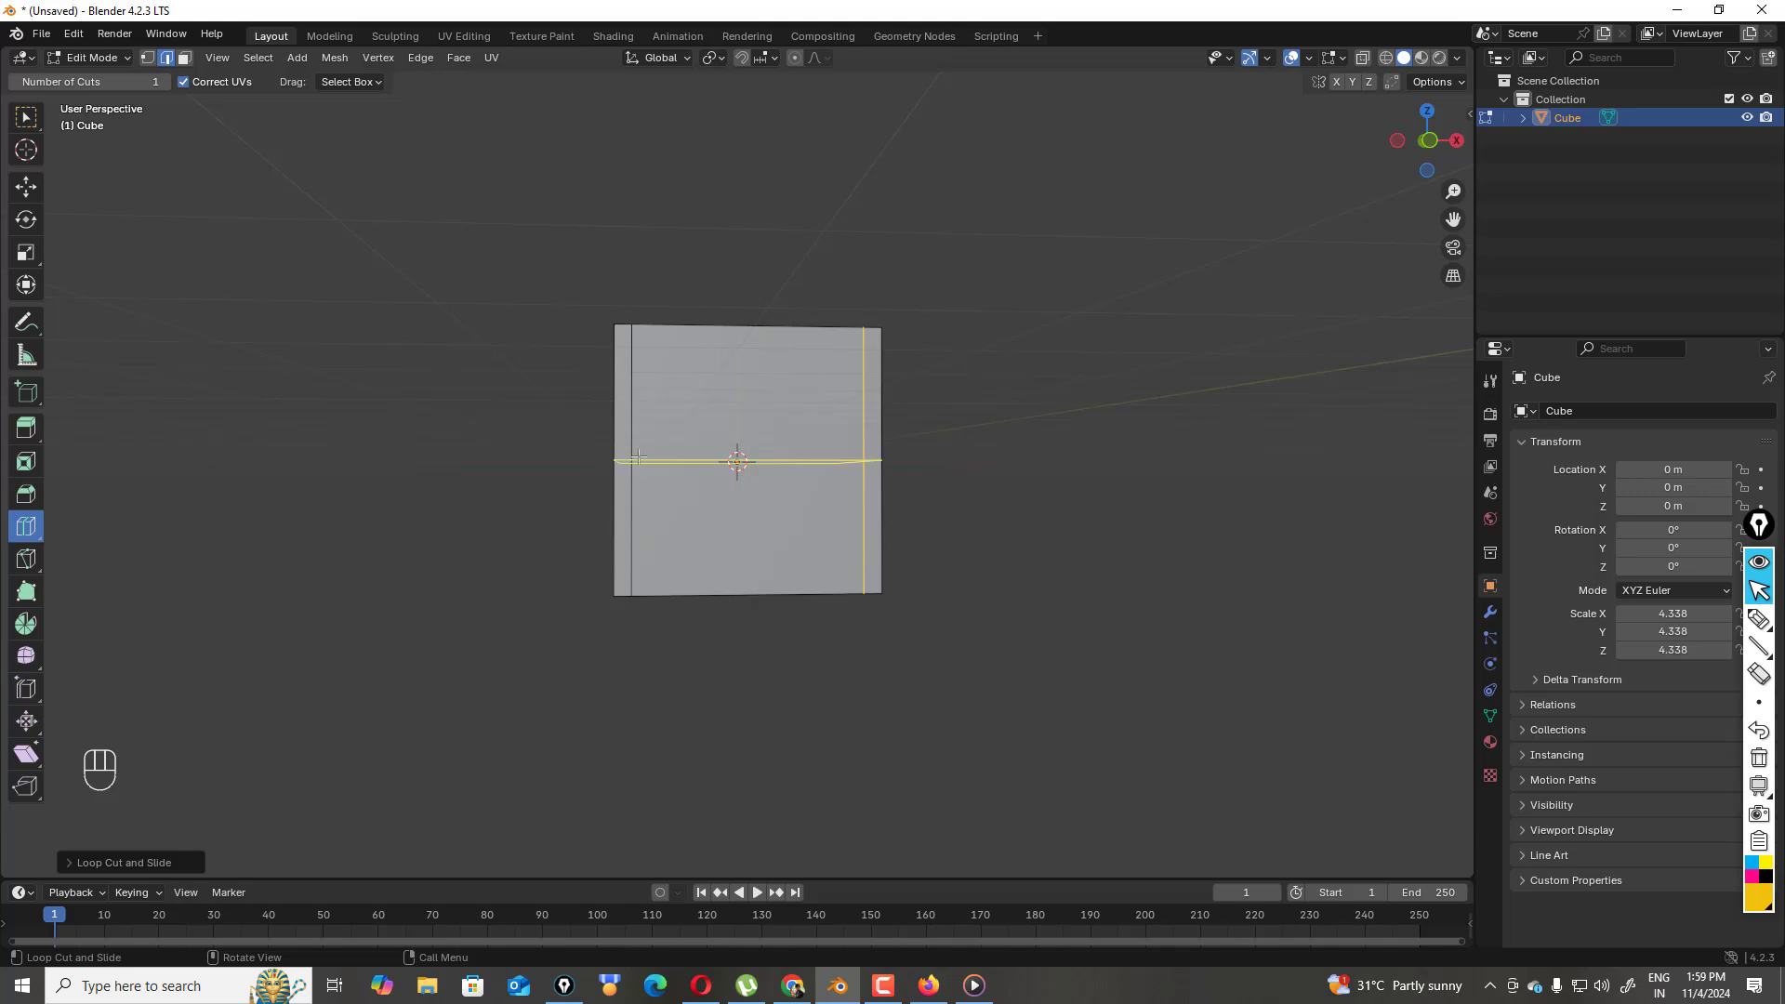
{"action": "left_click_drag", "start_coordinate": [638, 457], "coordinate": [650, 564]}
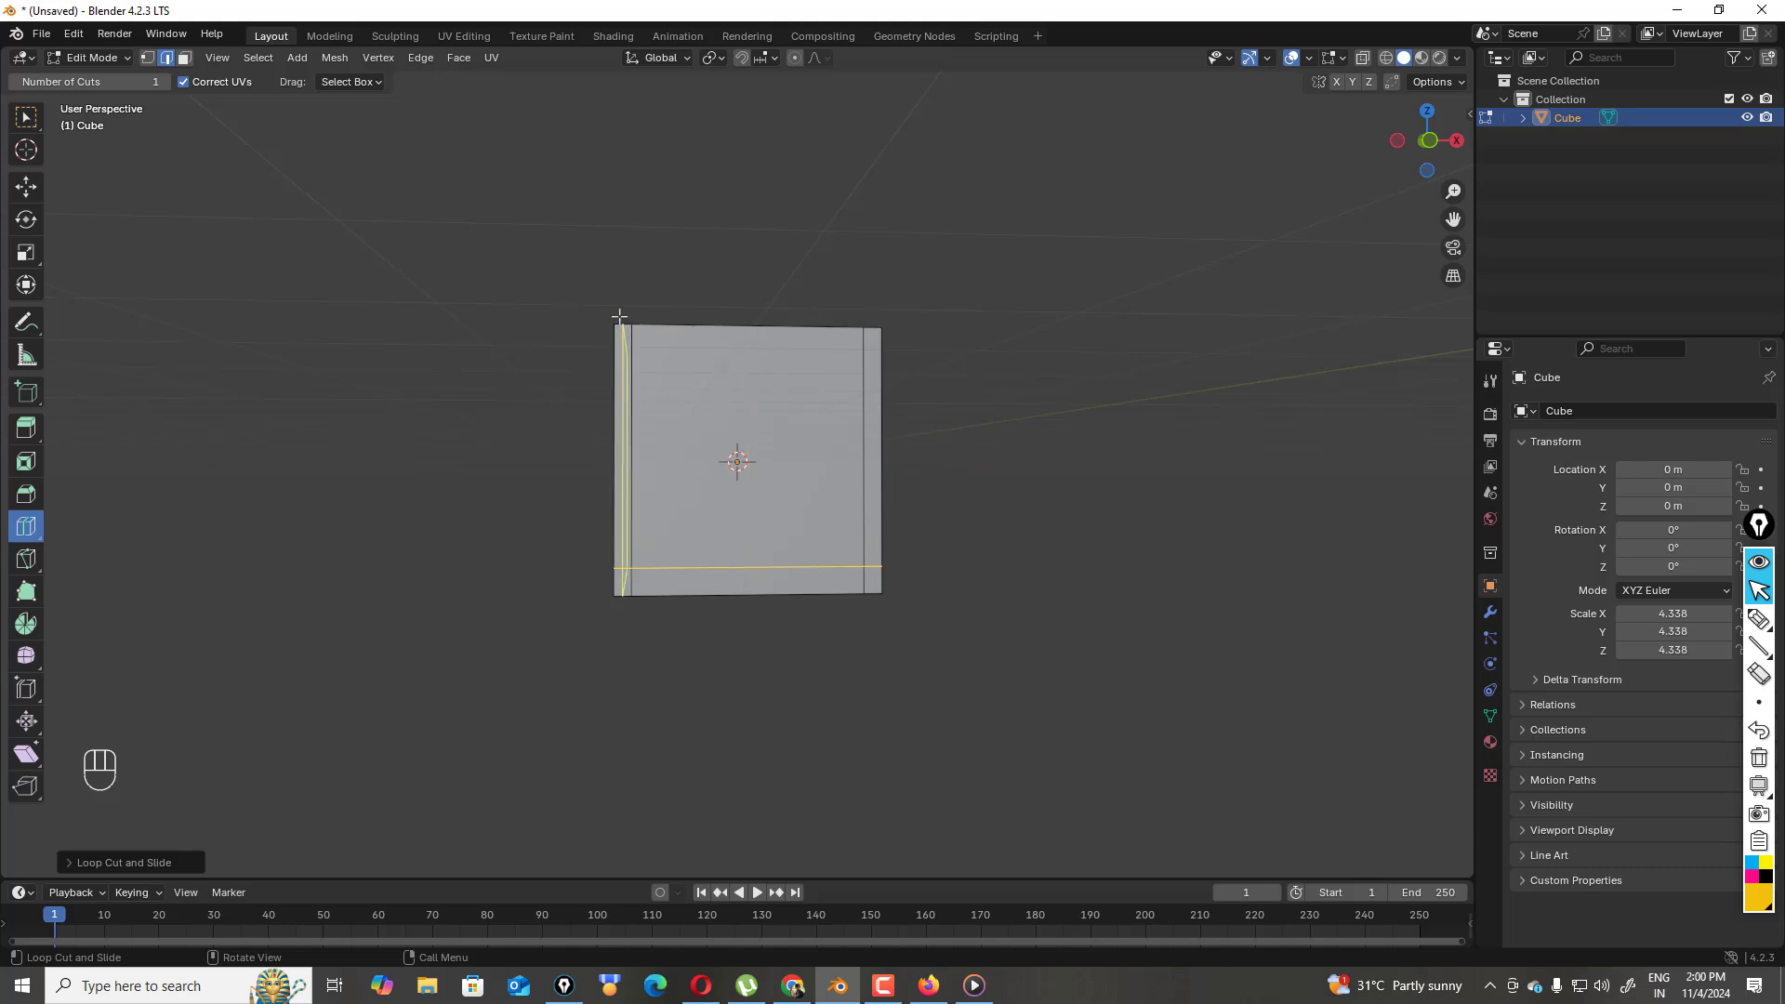
{"action": "left_click", "coordinate": [586, 308]}
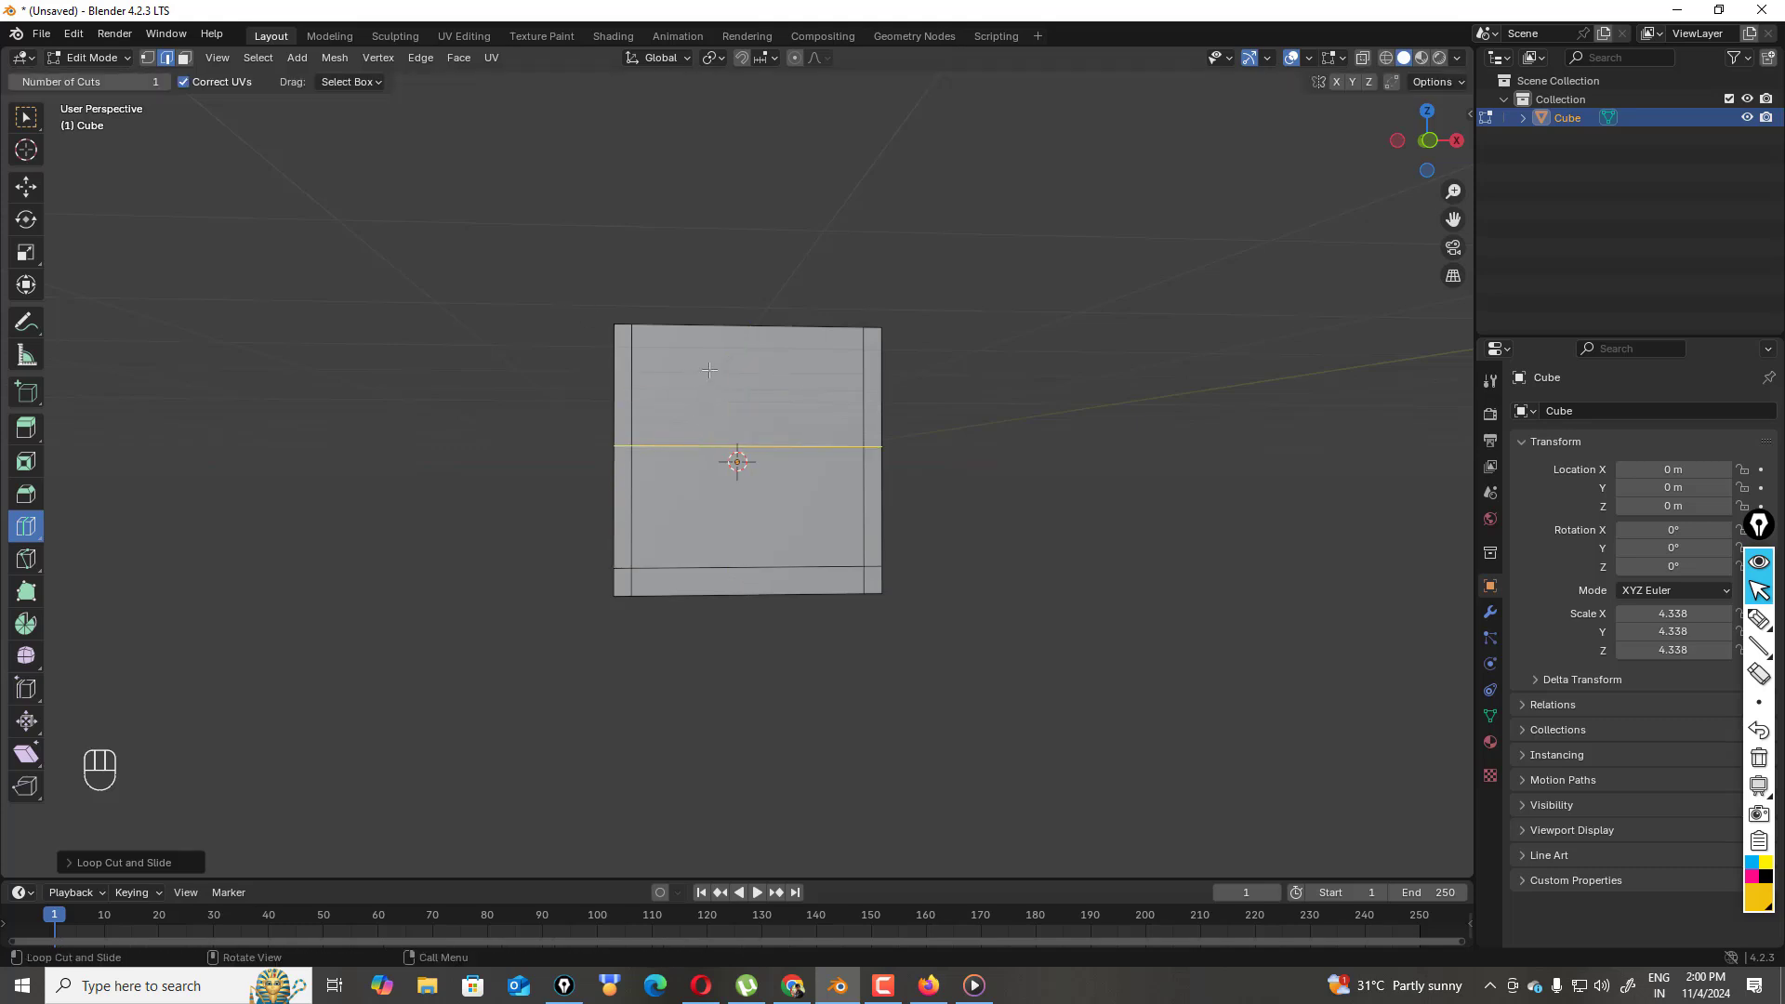
{"action": "left_click_drag", "start_coordinate": [700, 405], "coordinate": [696, 419]}
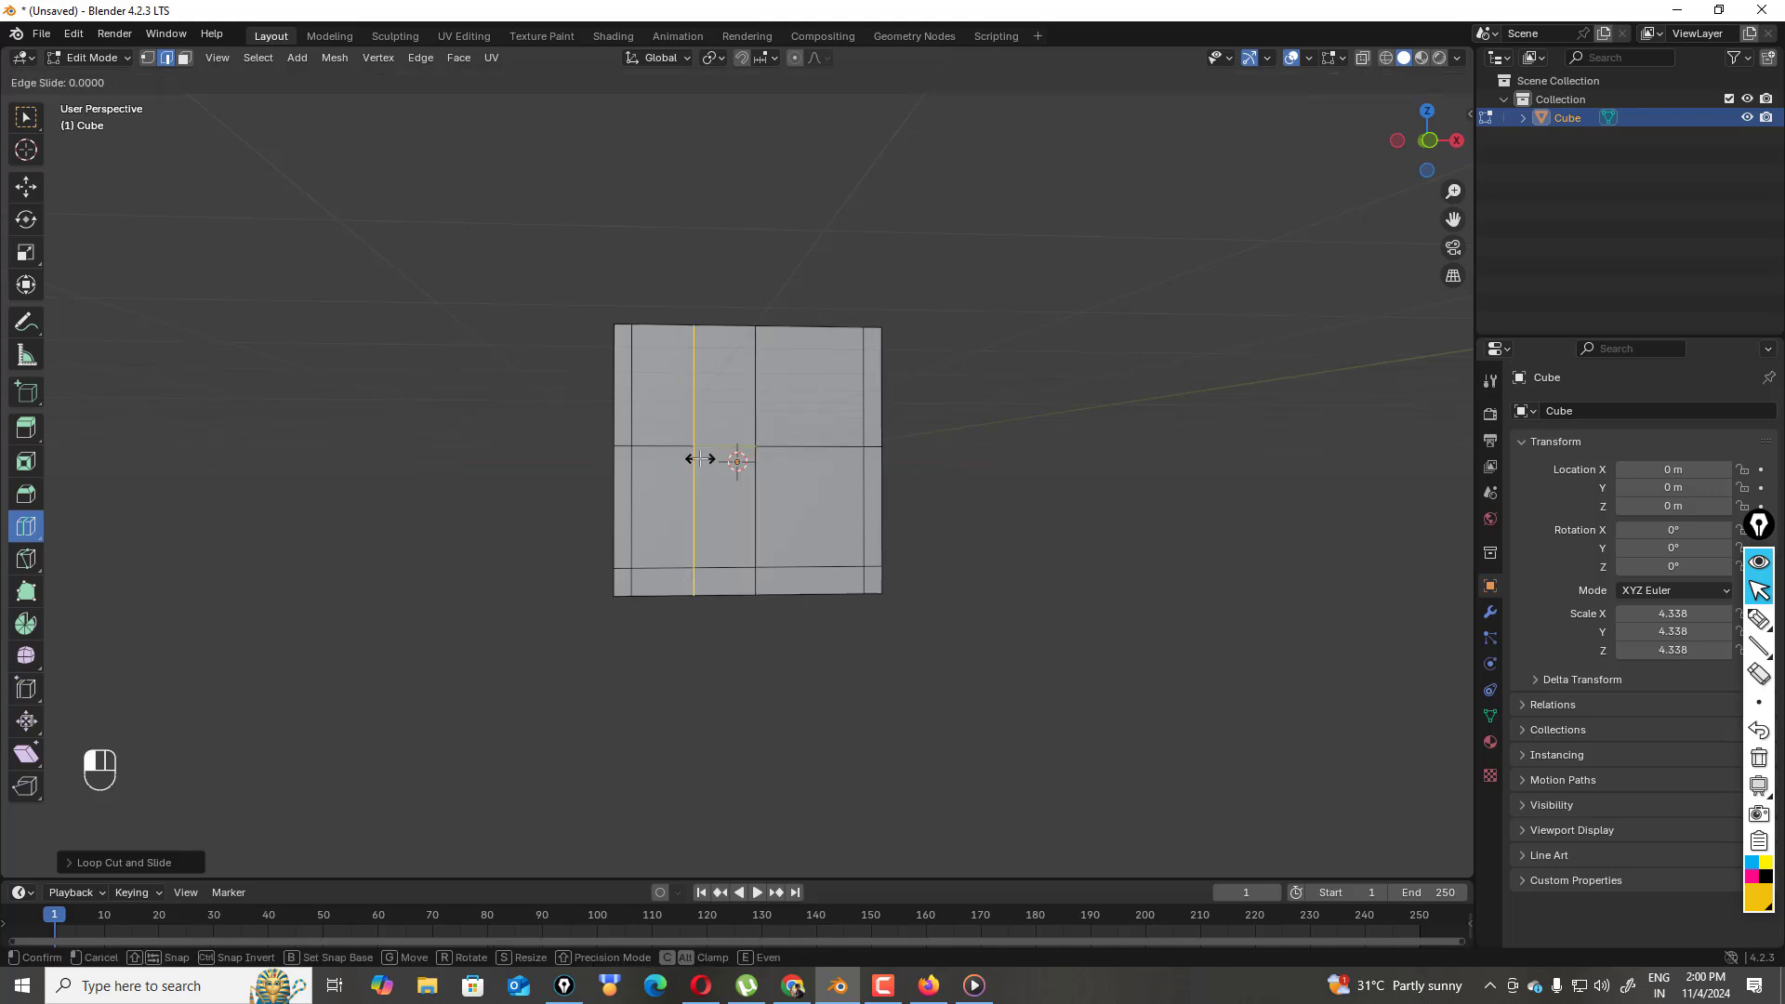
{"action": "left_click", "coordinate": [717, 395]}
{"action": "key", "text": "ctrl+z"}
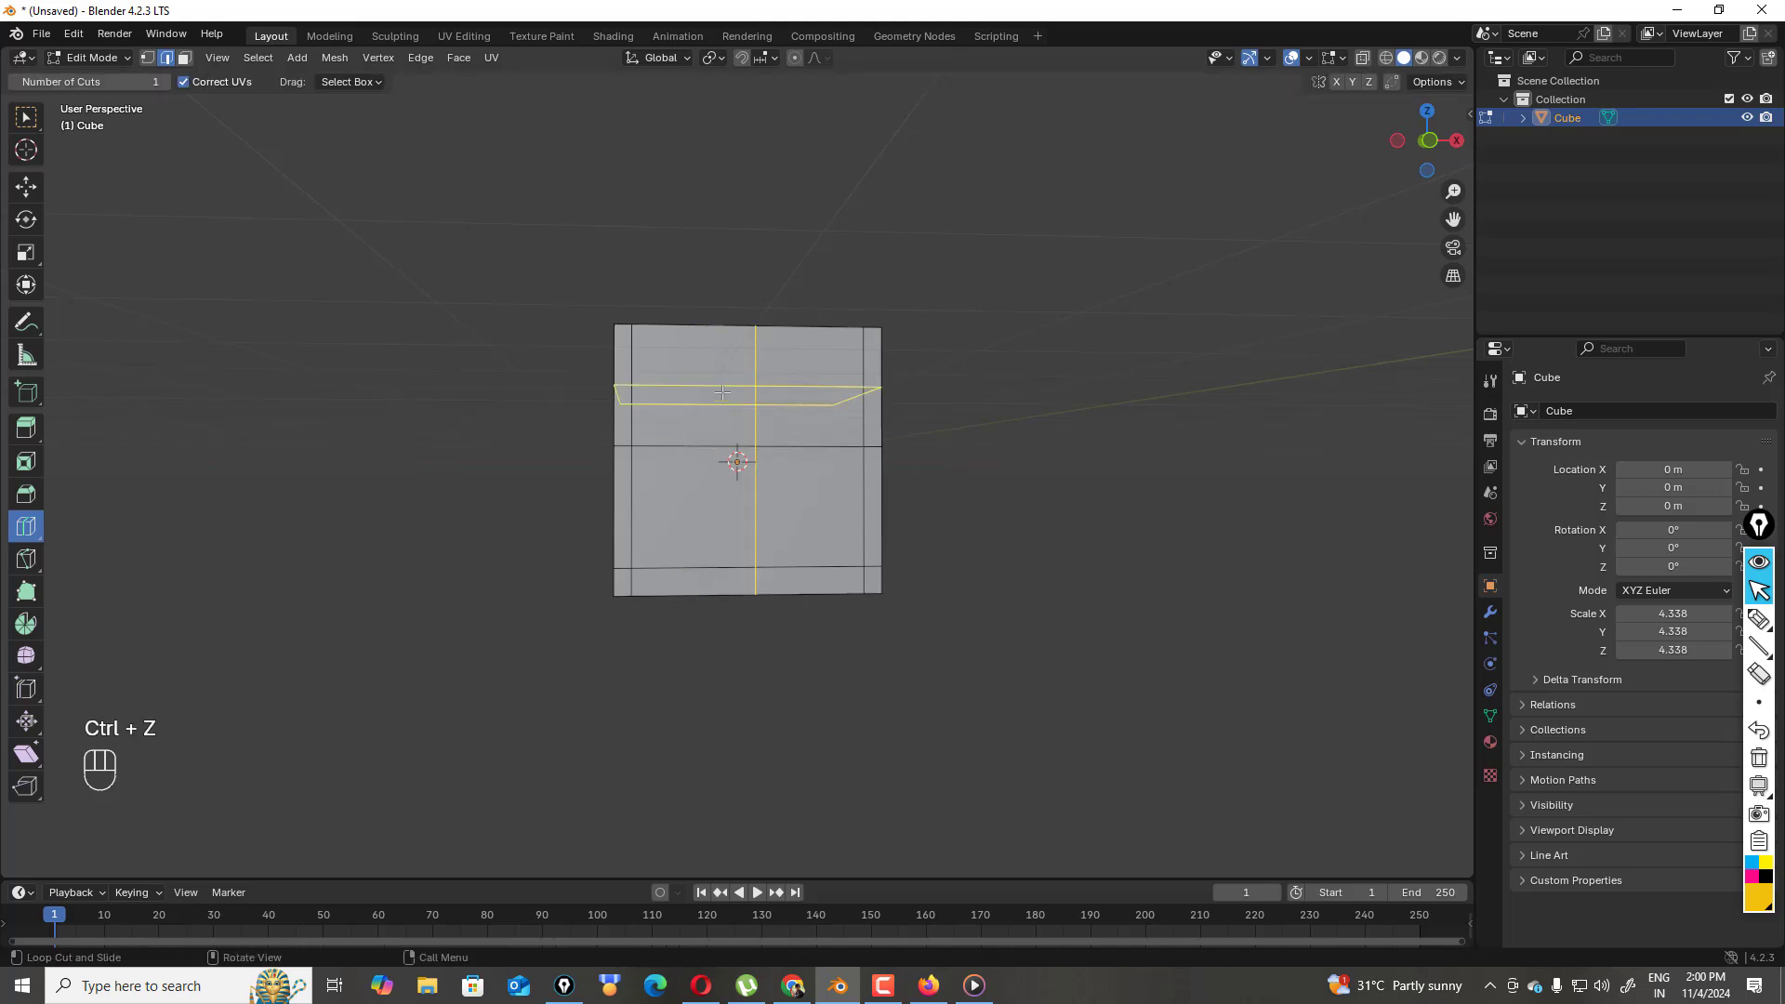
{"action": "key", "text": "ctrl+z"}
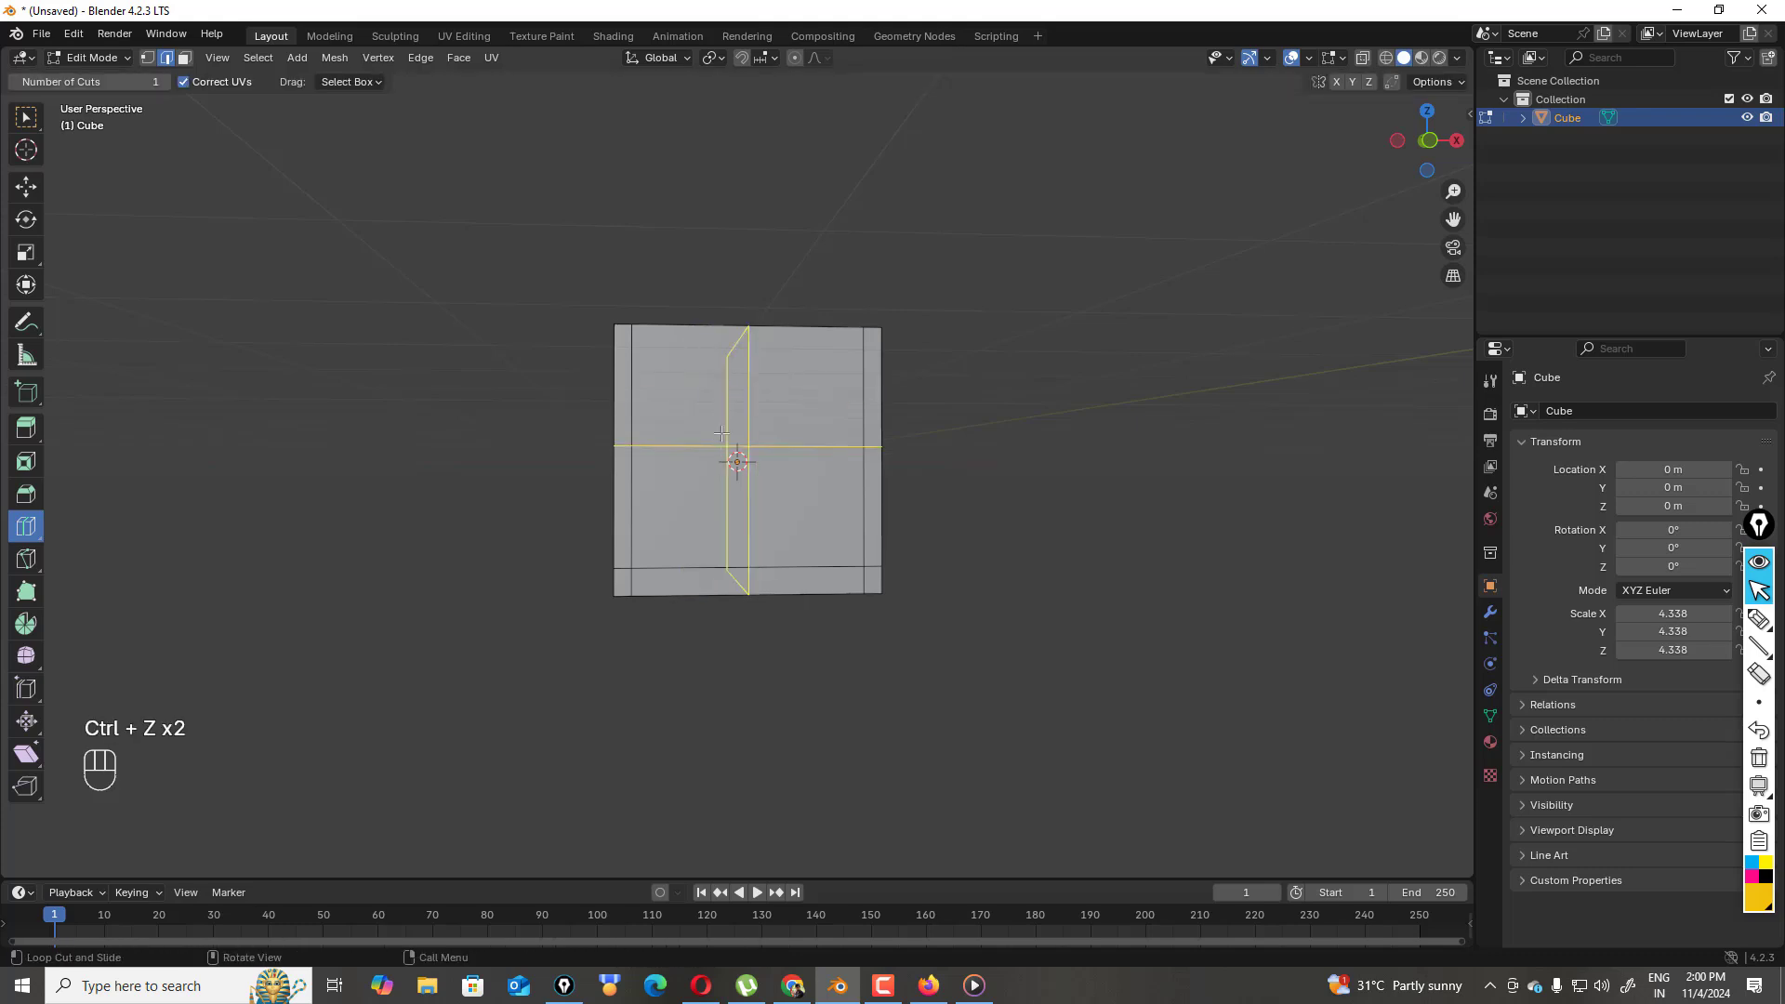
- Add a horizontal loop cut near the cube's top edge and a vertical one midway between the two side cuts
{"action": "left_click_drag", "start_coordinate": [610, 384], "coordinate": [615, 341]}
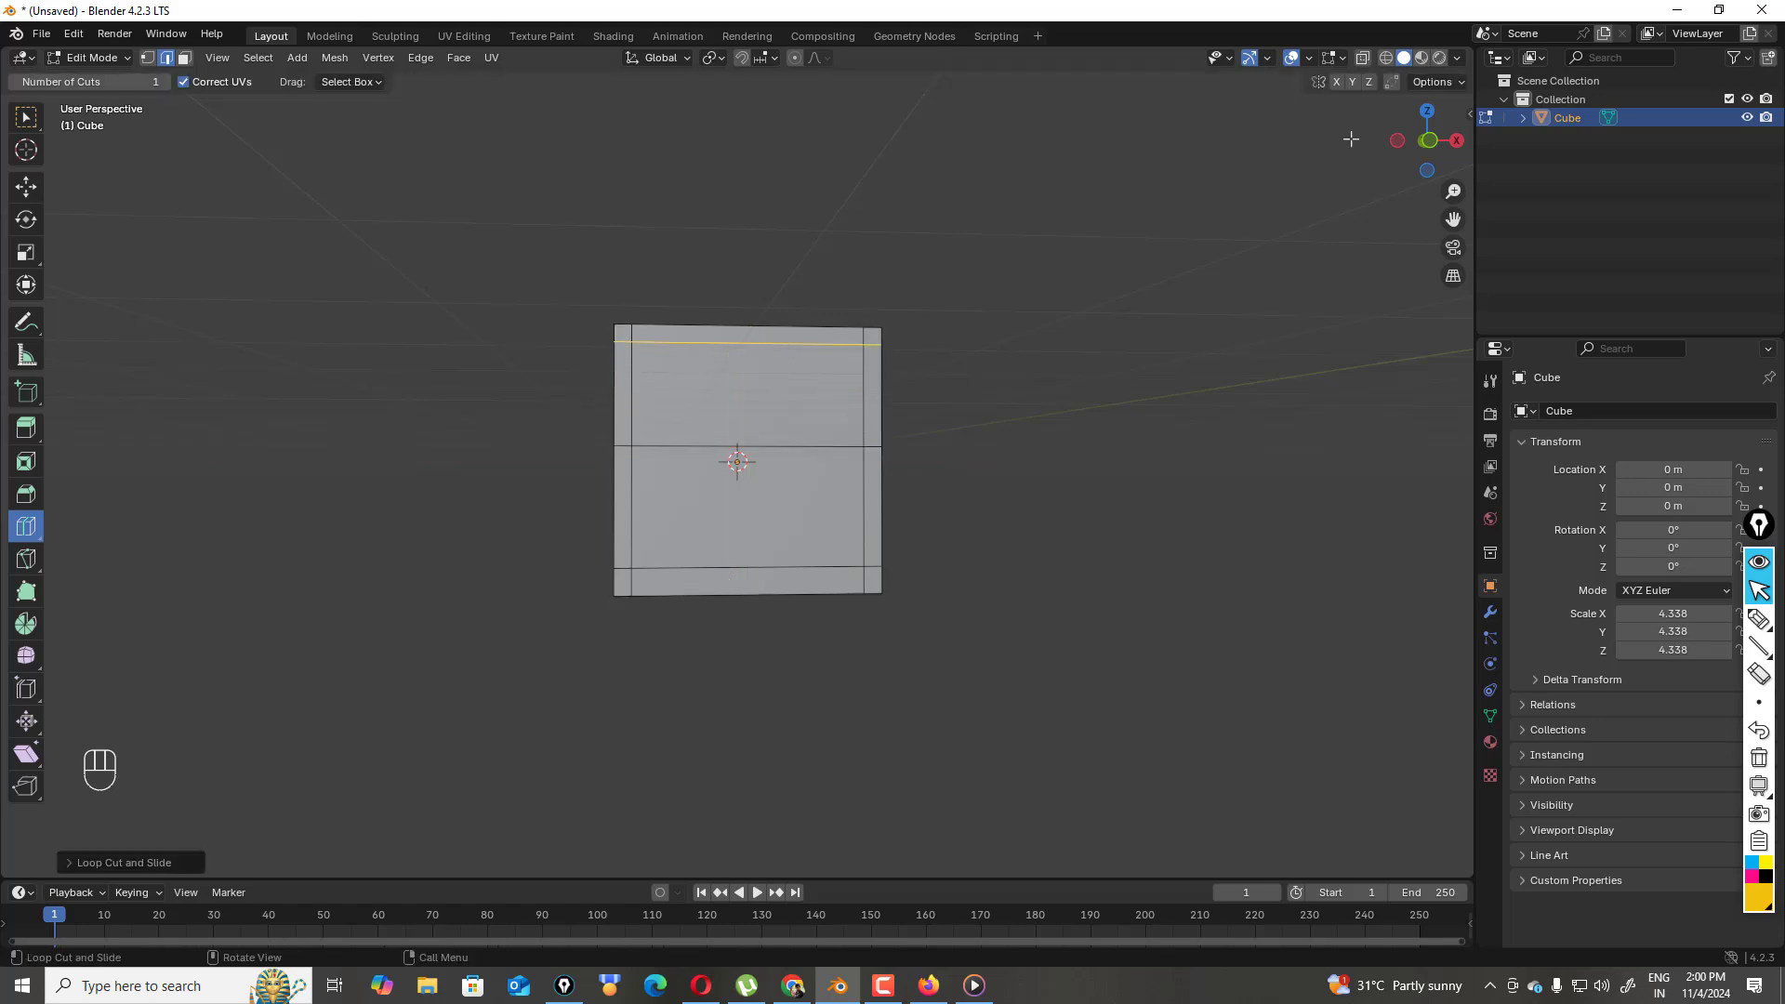
{"action": "left_click_drag", "start_coordinate": [1415, 160], "coordinate": [1400, 194]}
{"action": "left_click", "coordinate": [728, 496]}
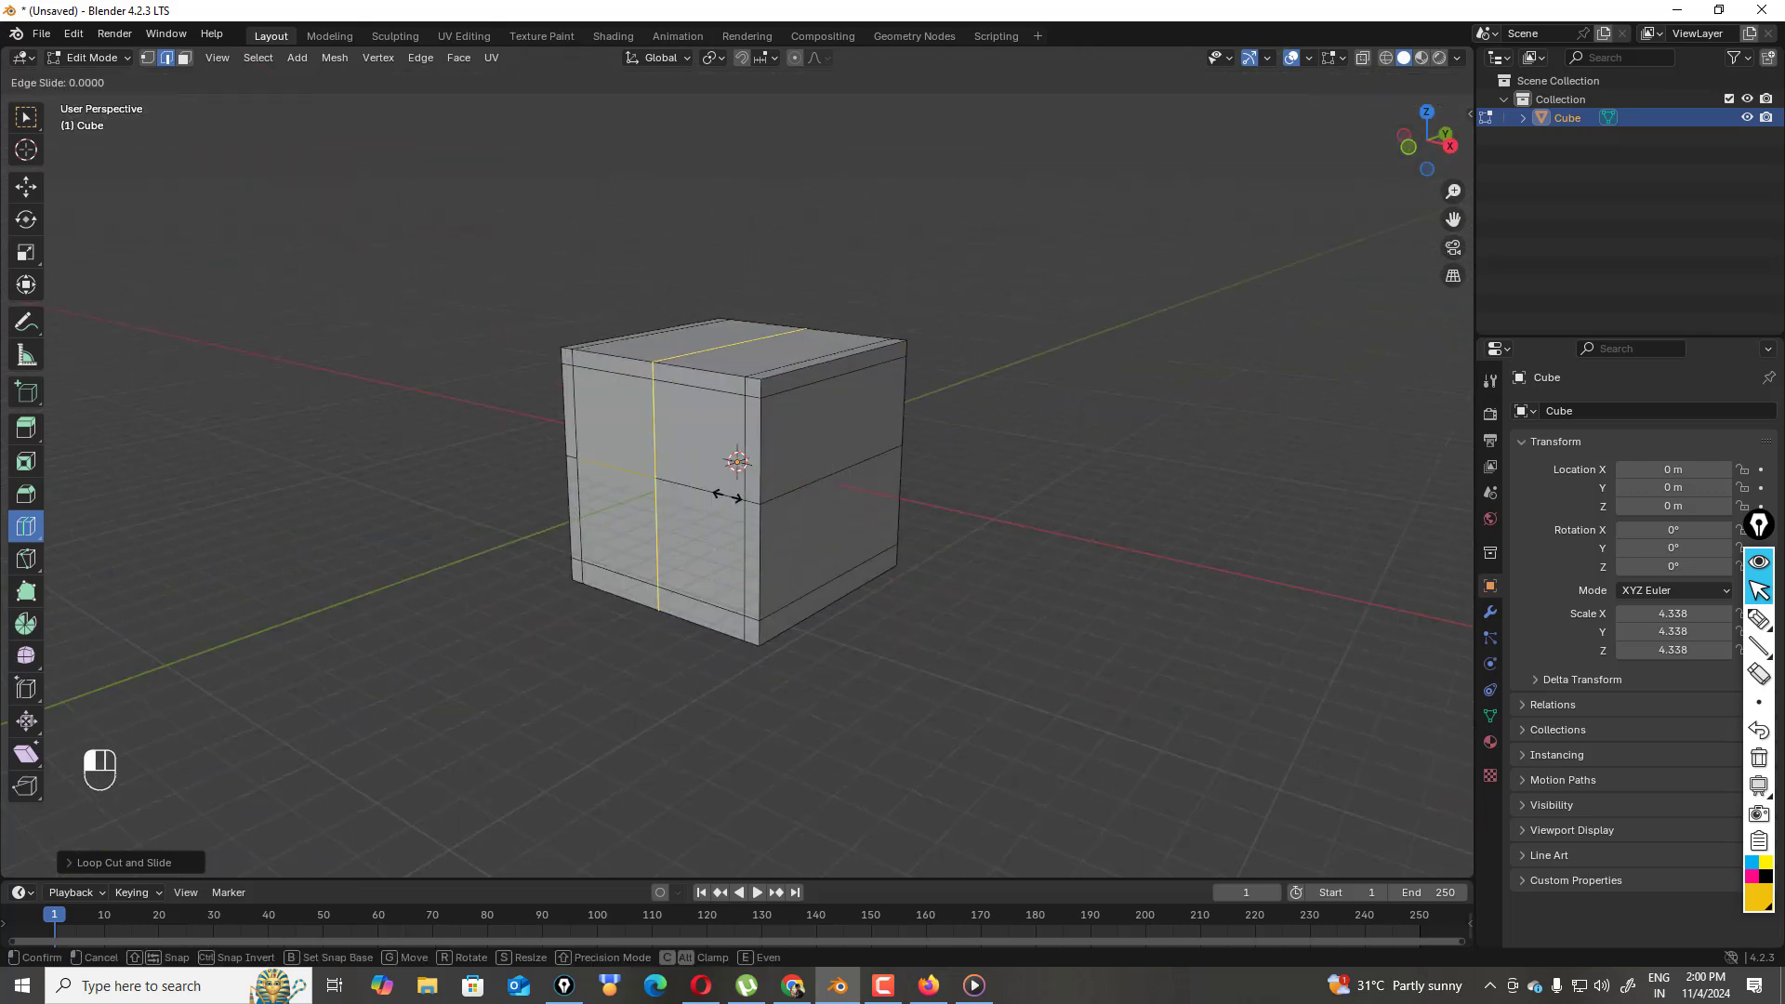
{"action": "left_click", "coordinate": [728, 496]}
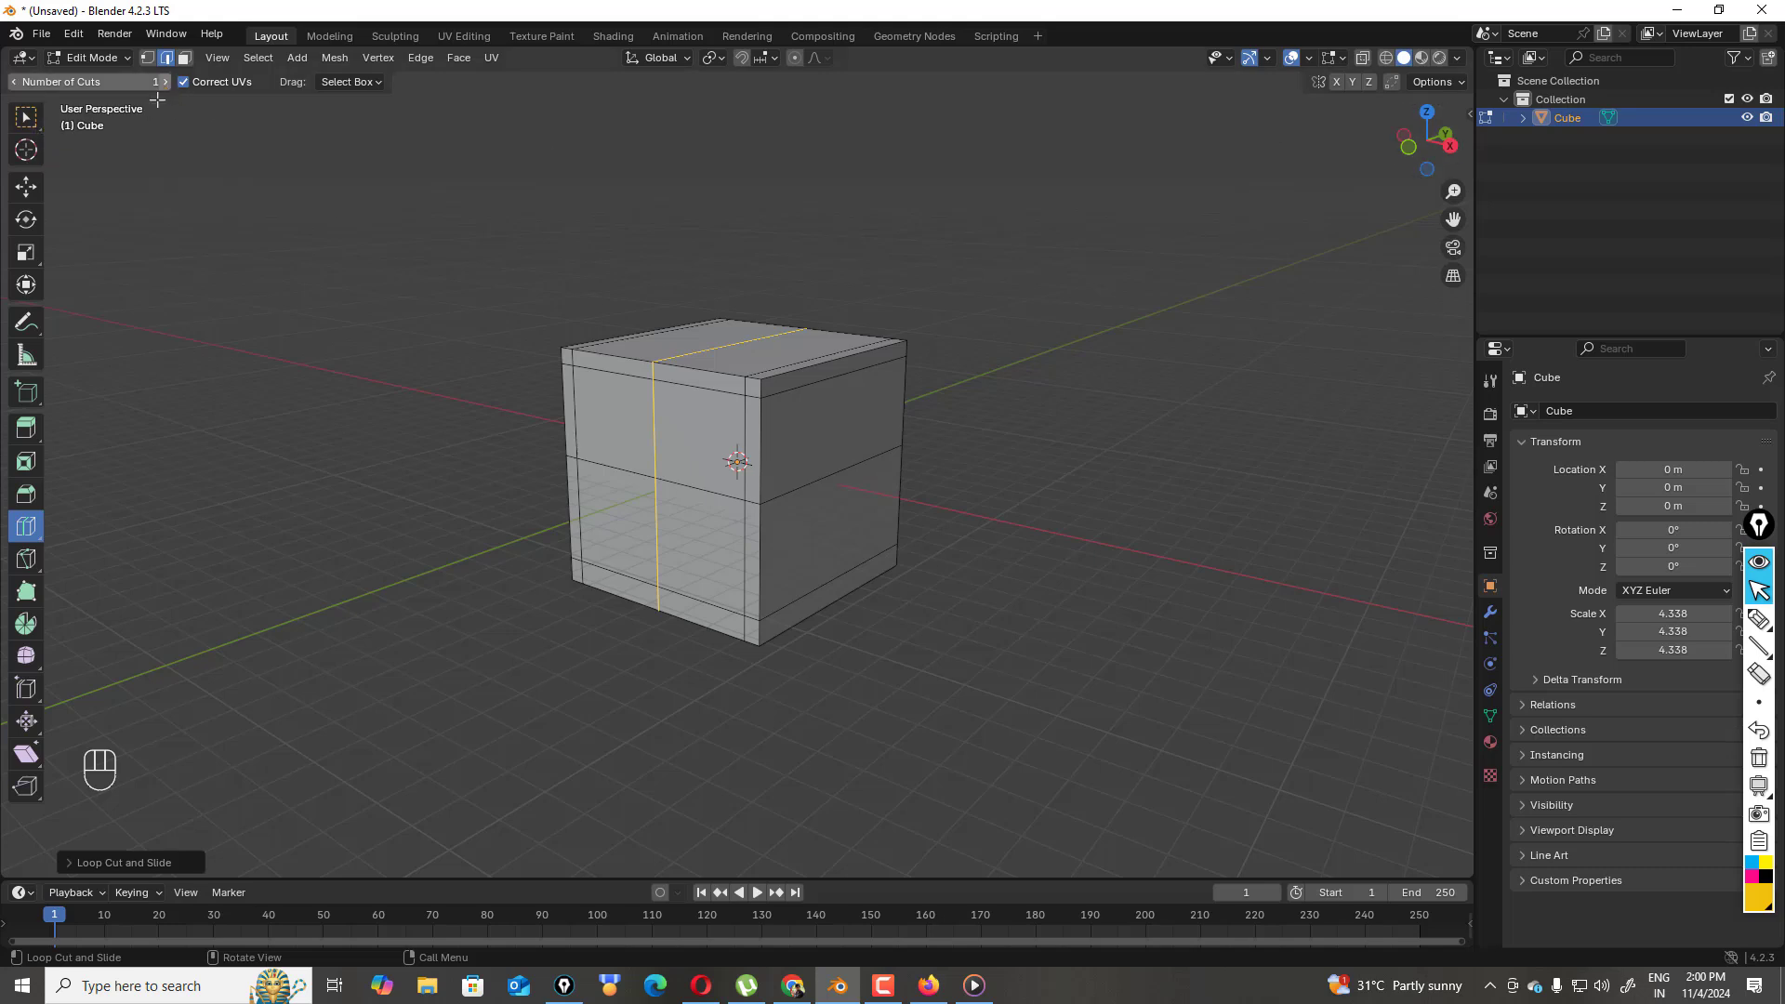
- Select the four small corner faces on the cube's negative-Y side and extrude them outward into long, thin table legs
{"action": "left_click", "coordinate": [26, 118]}
{"action": "left_click", "coordinate": [185, 58]}
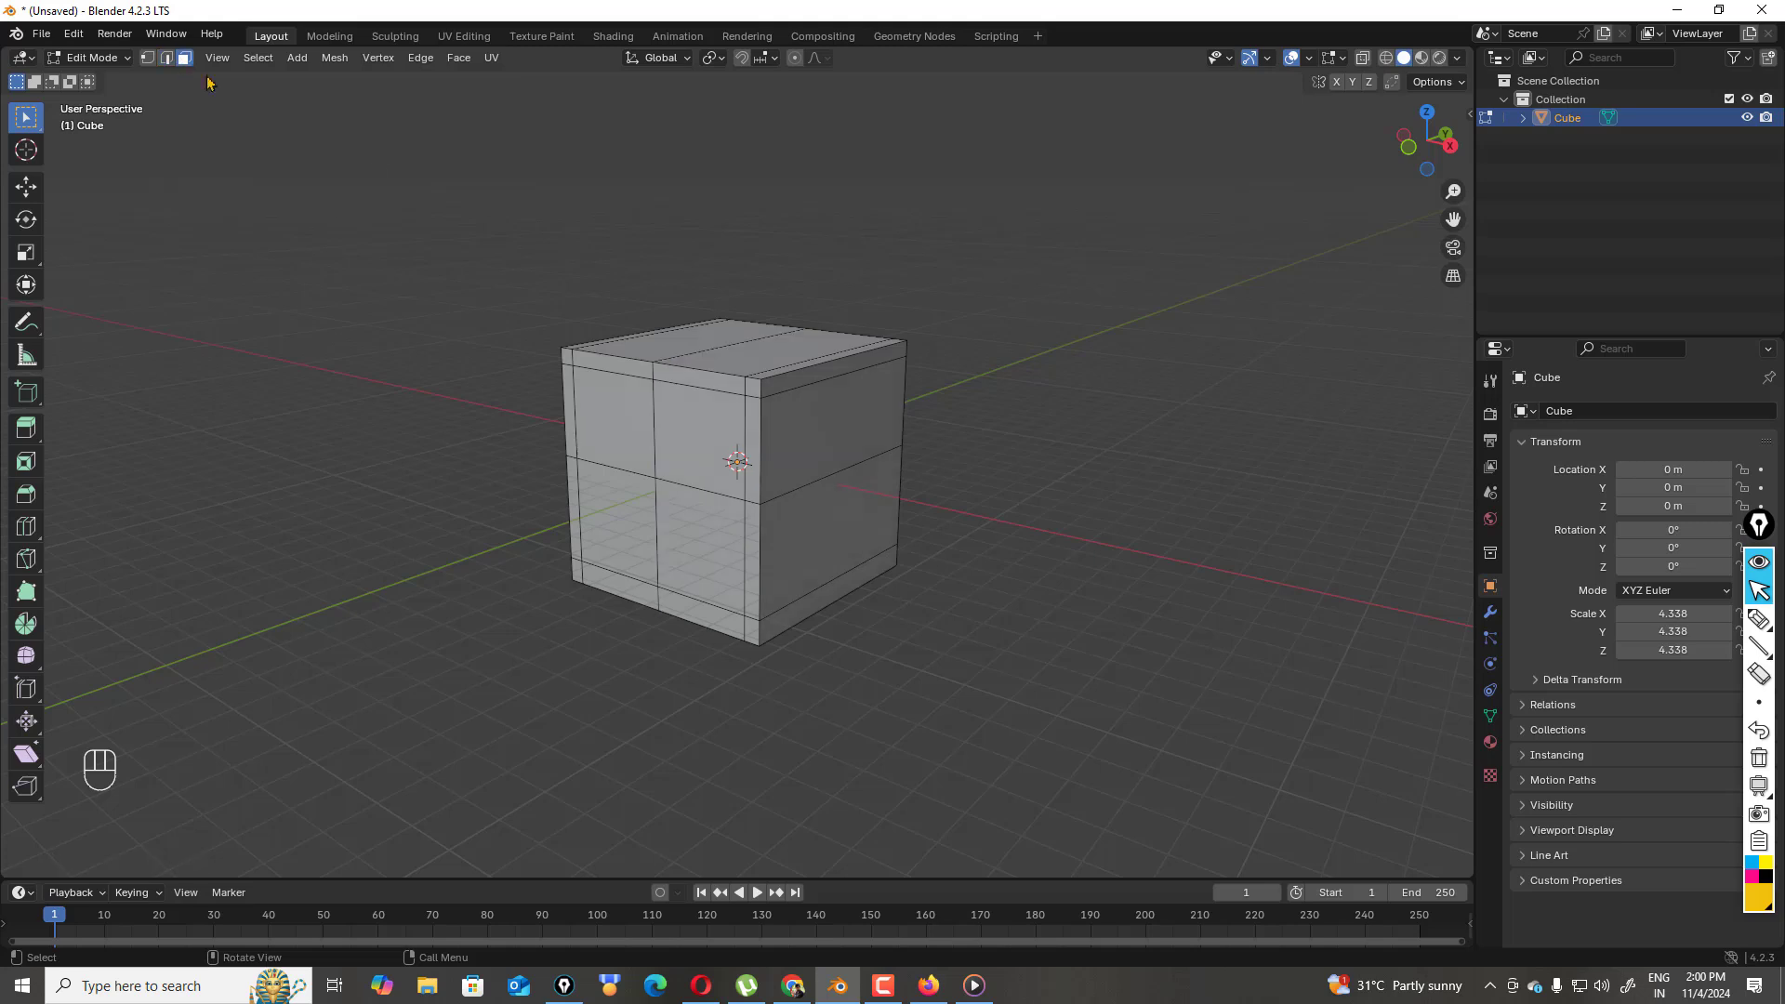
{"action": "left_click", "coordinate": [755, 388]}
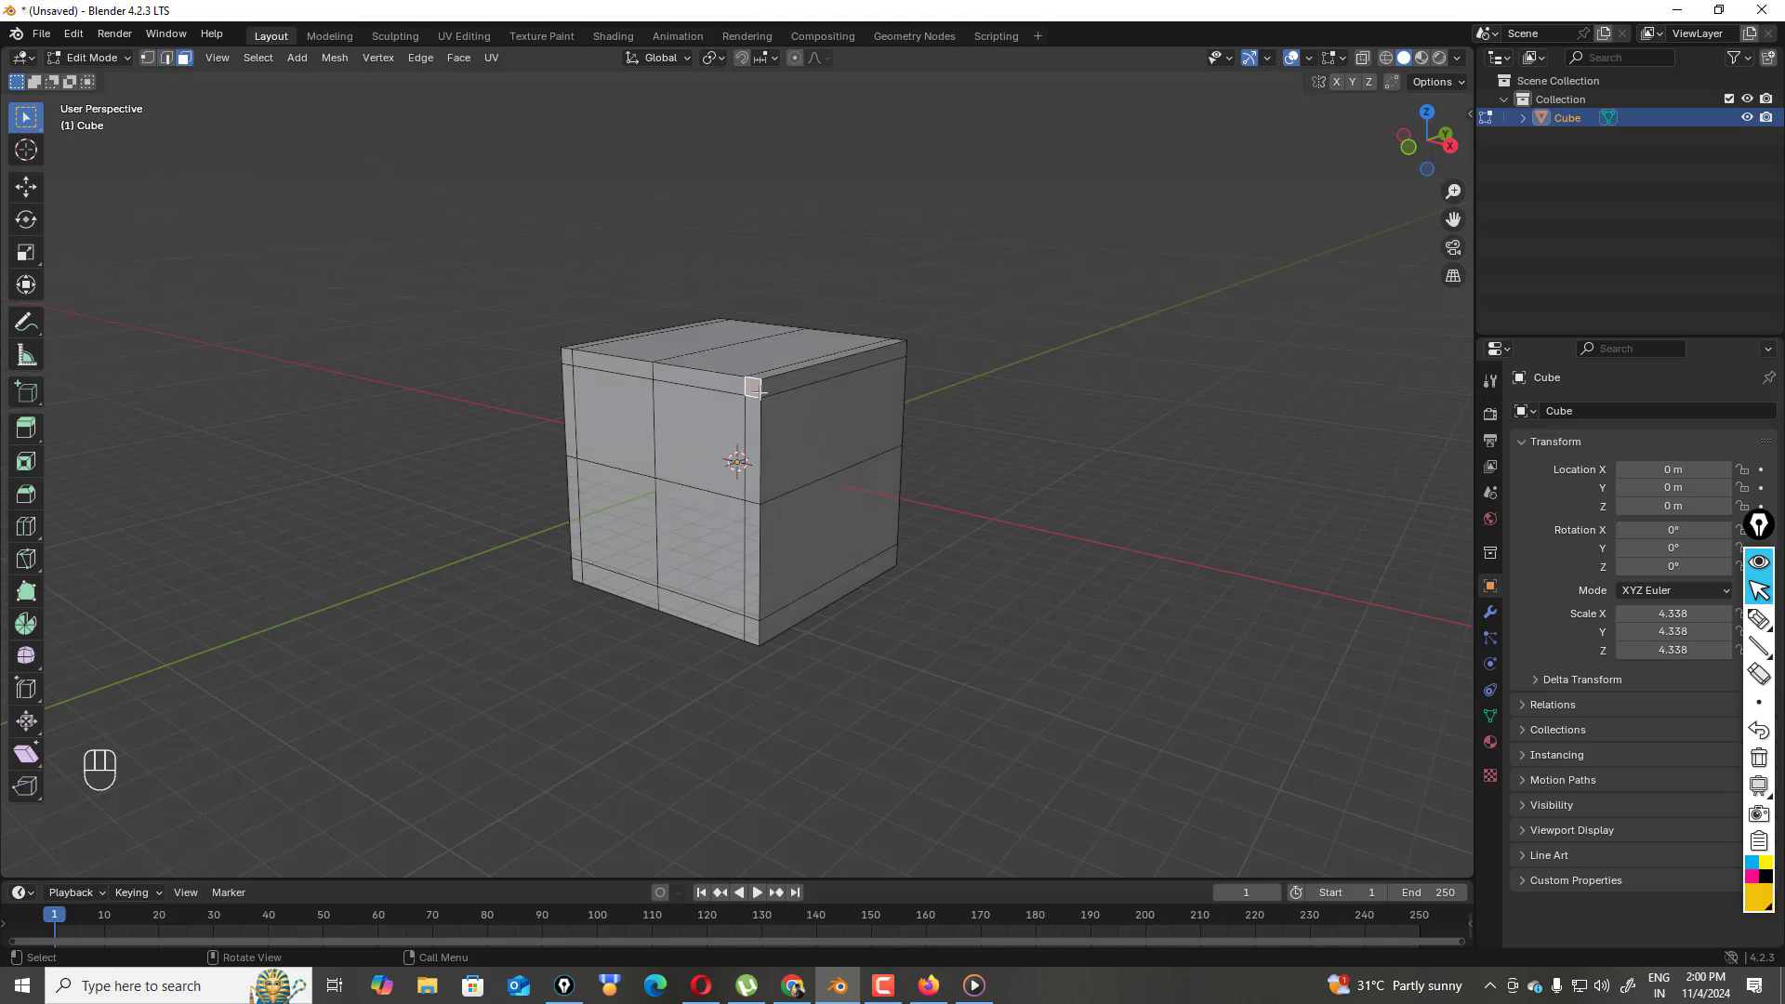
{"action": "left_click", "coordinate": [568, 357], "text": "shift"}
{"action": "left_click", "coordinate": [578, 568], "text": "shift"}
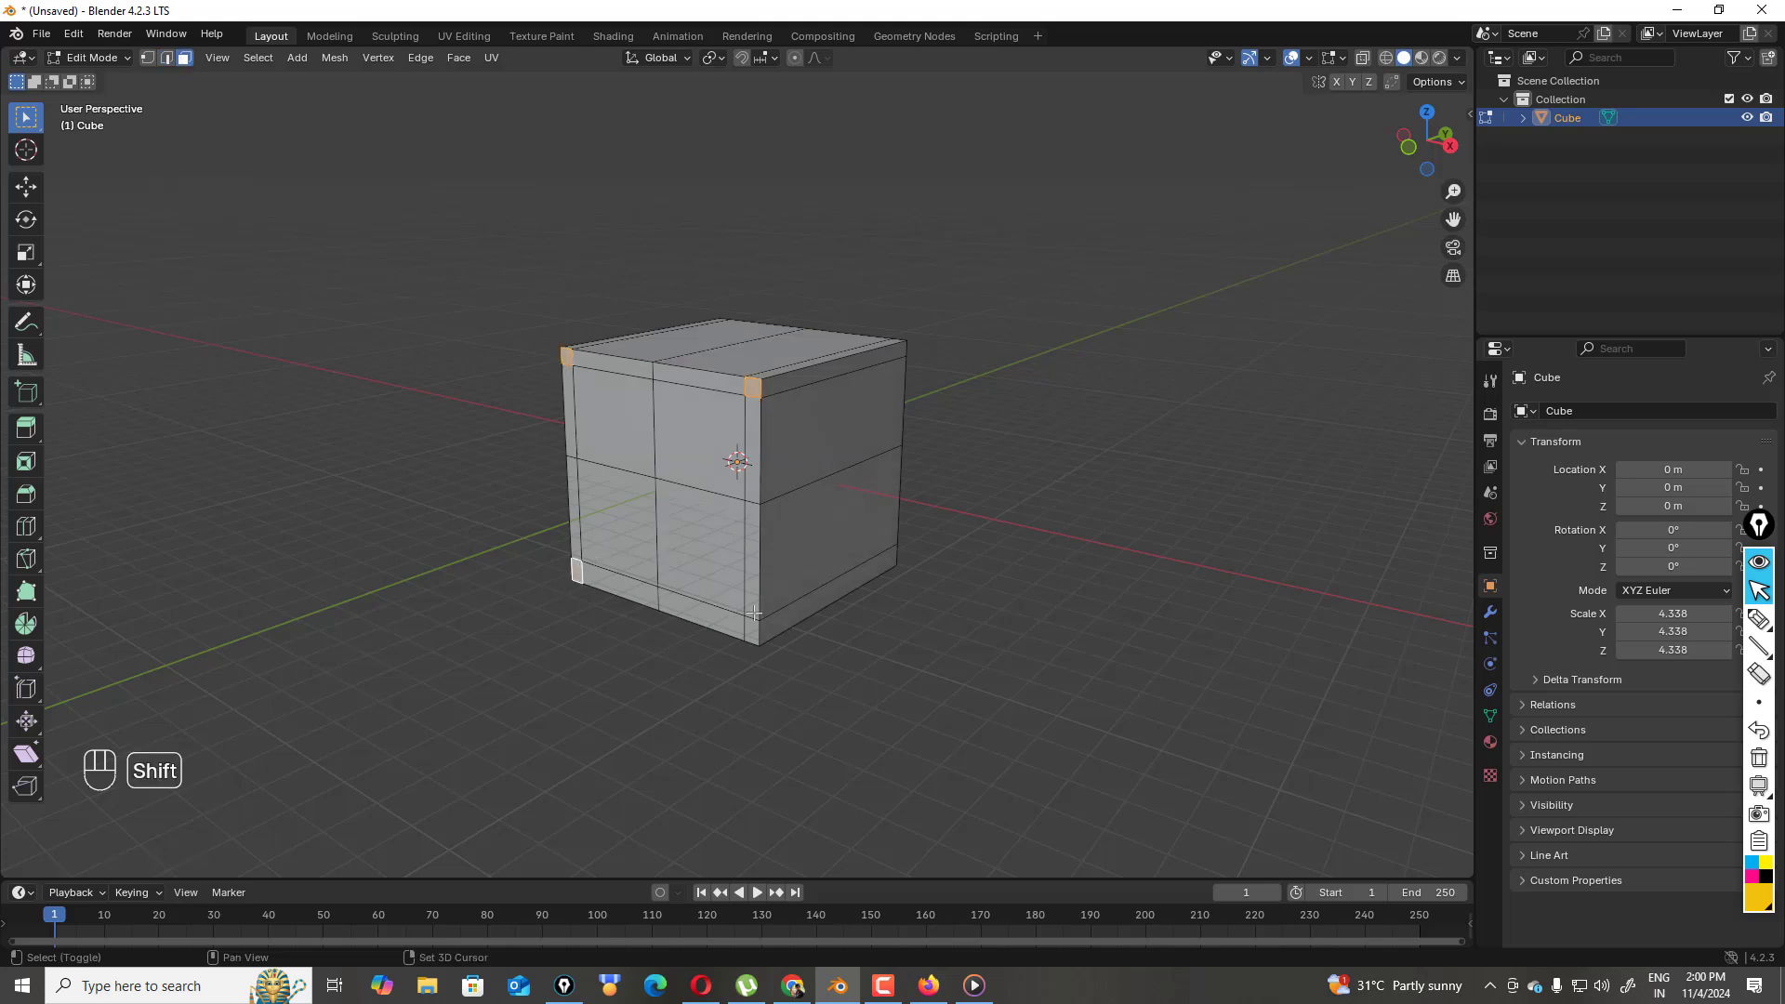
{"action": "left_click", "coordinate": [749, 631], "text": "shift"}
{"action": "key", "text": "e"}
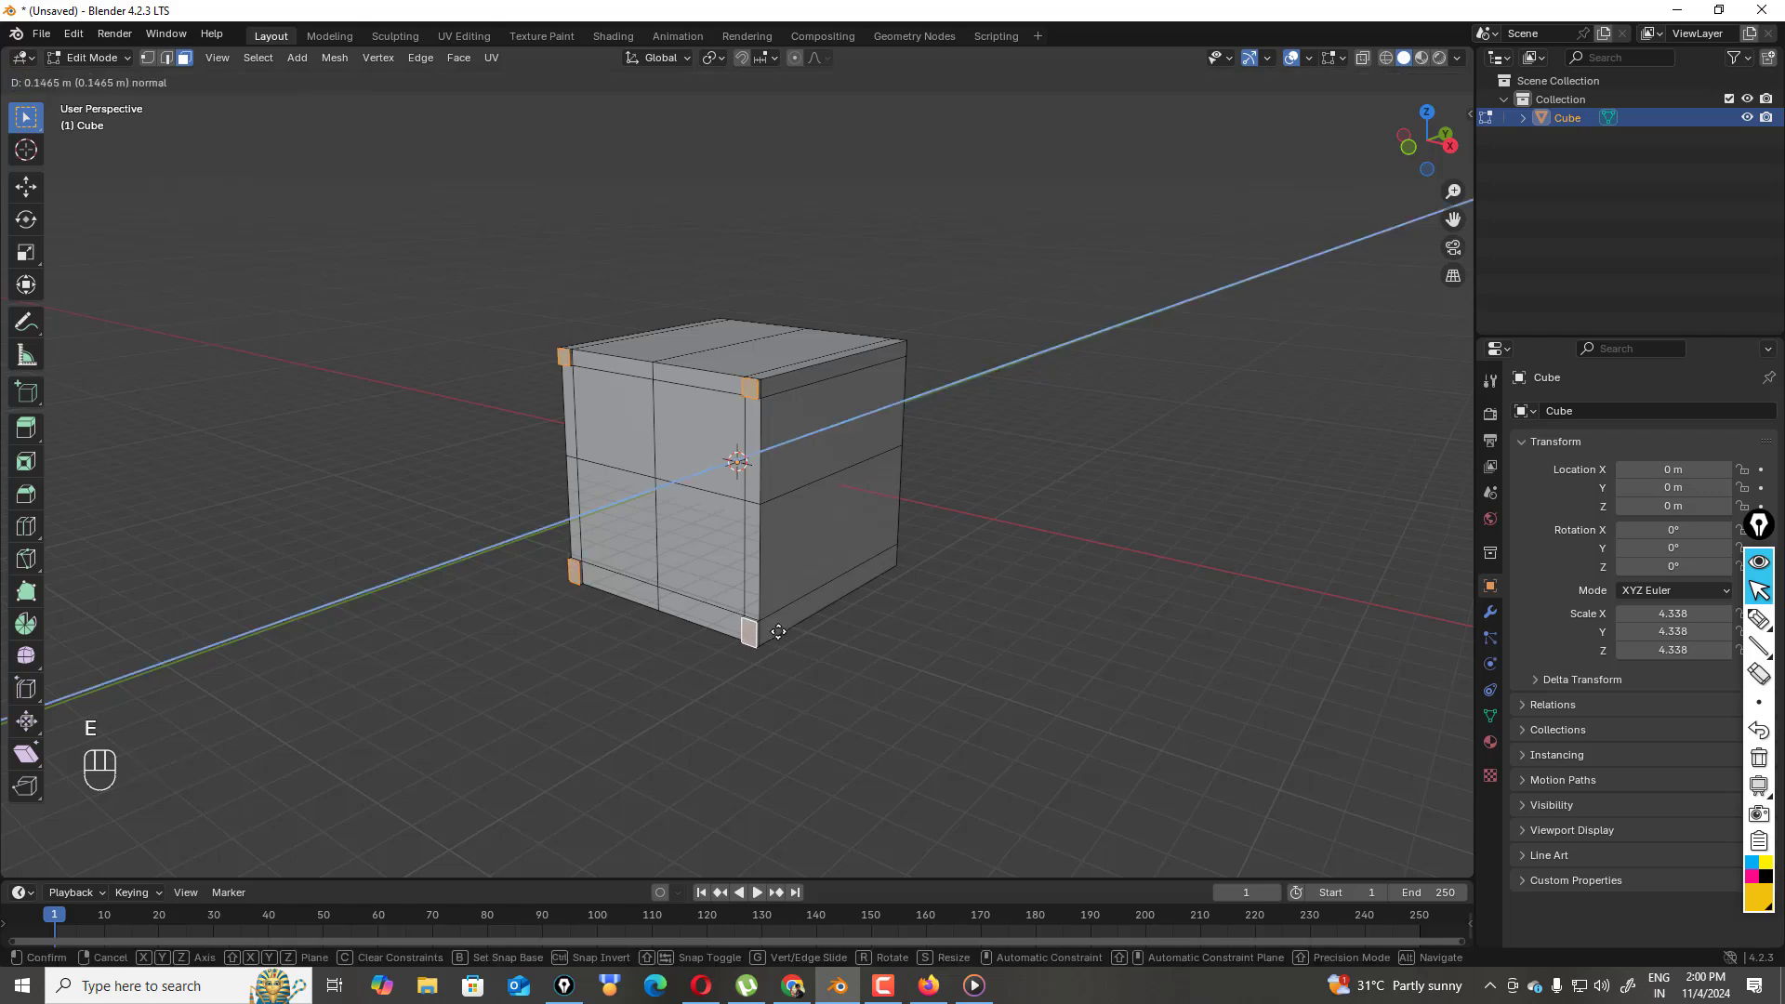
{"action": "left_click", "coordinate": [1271, 294]}
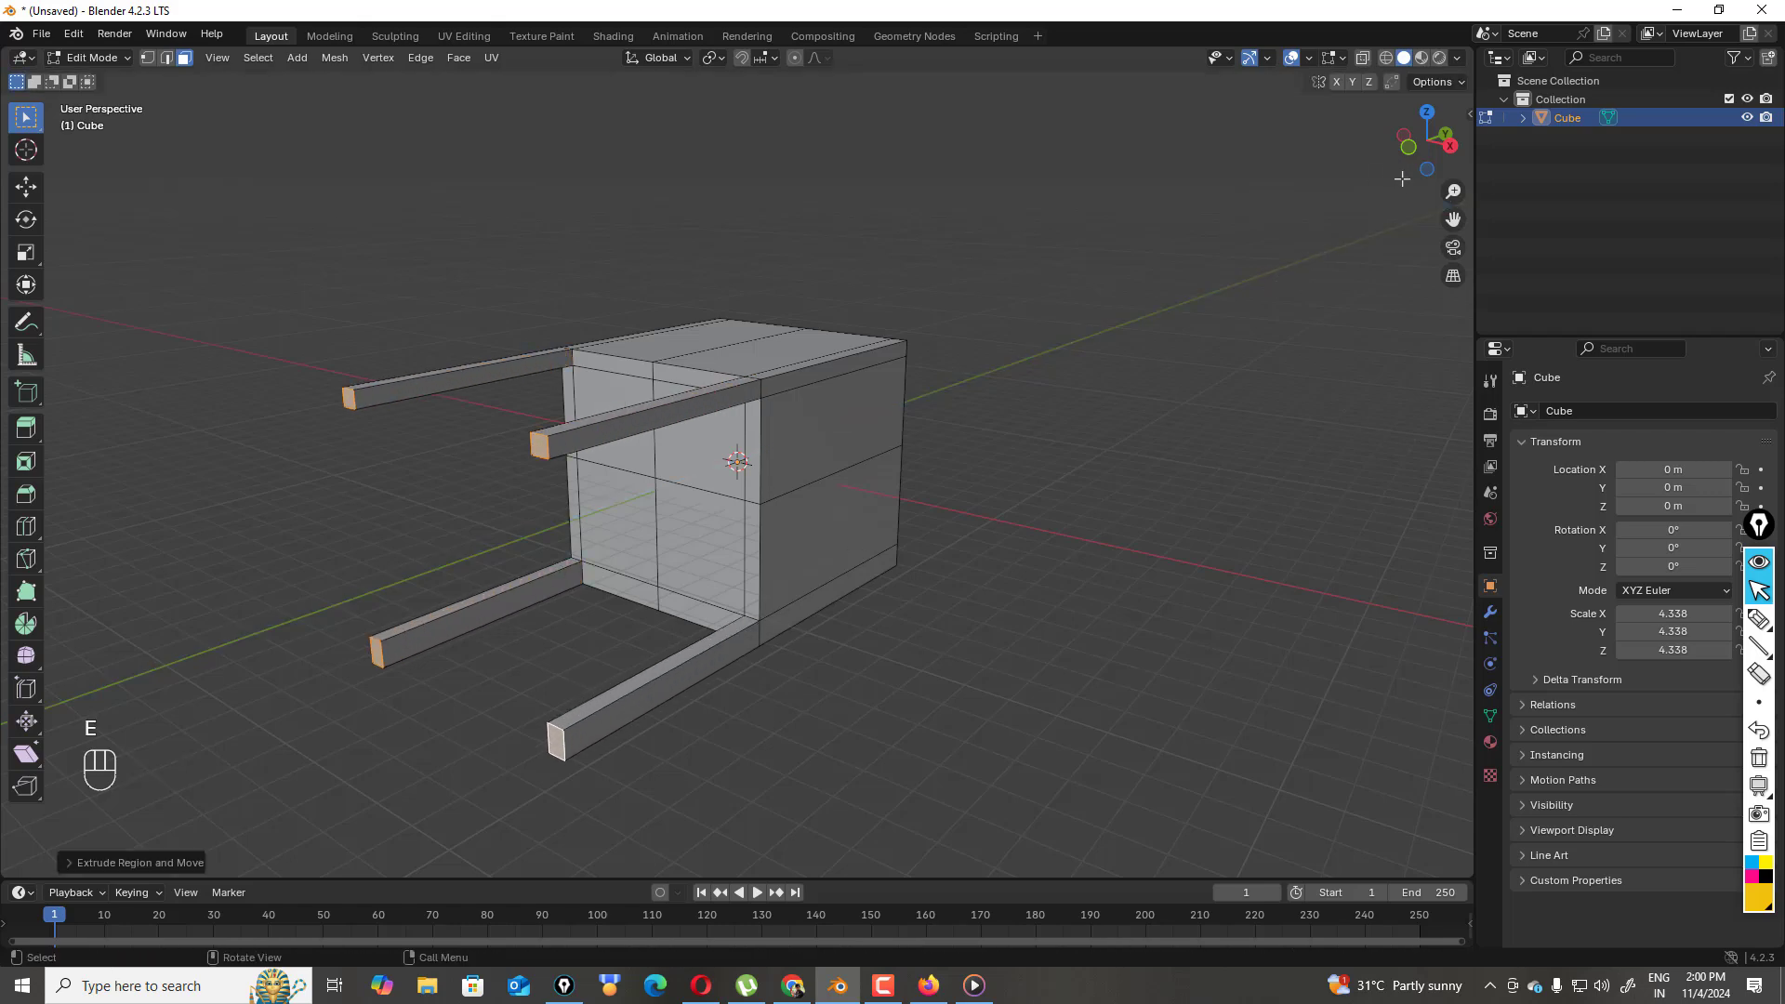
- Try rotating the four selected leg end faces together with the Transform tool
{"action": "left_click_drag", "start_coordinate": [1426, 171], "coordinate": [1292, 206]}
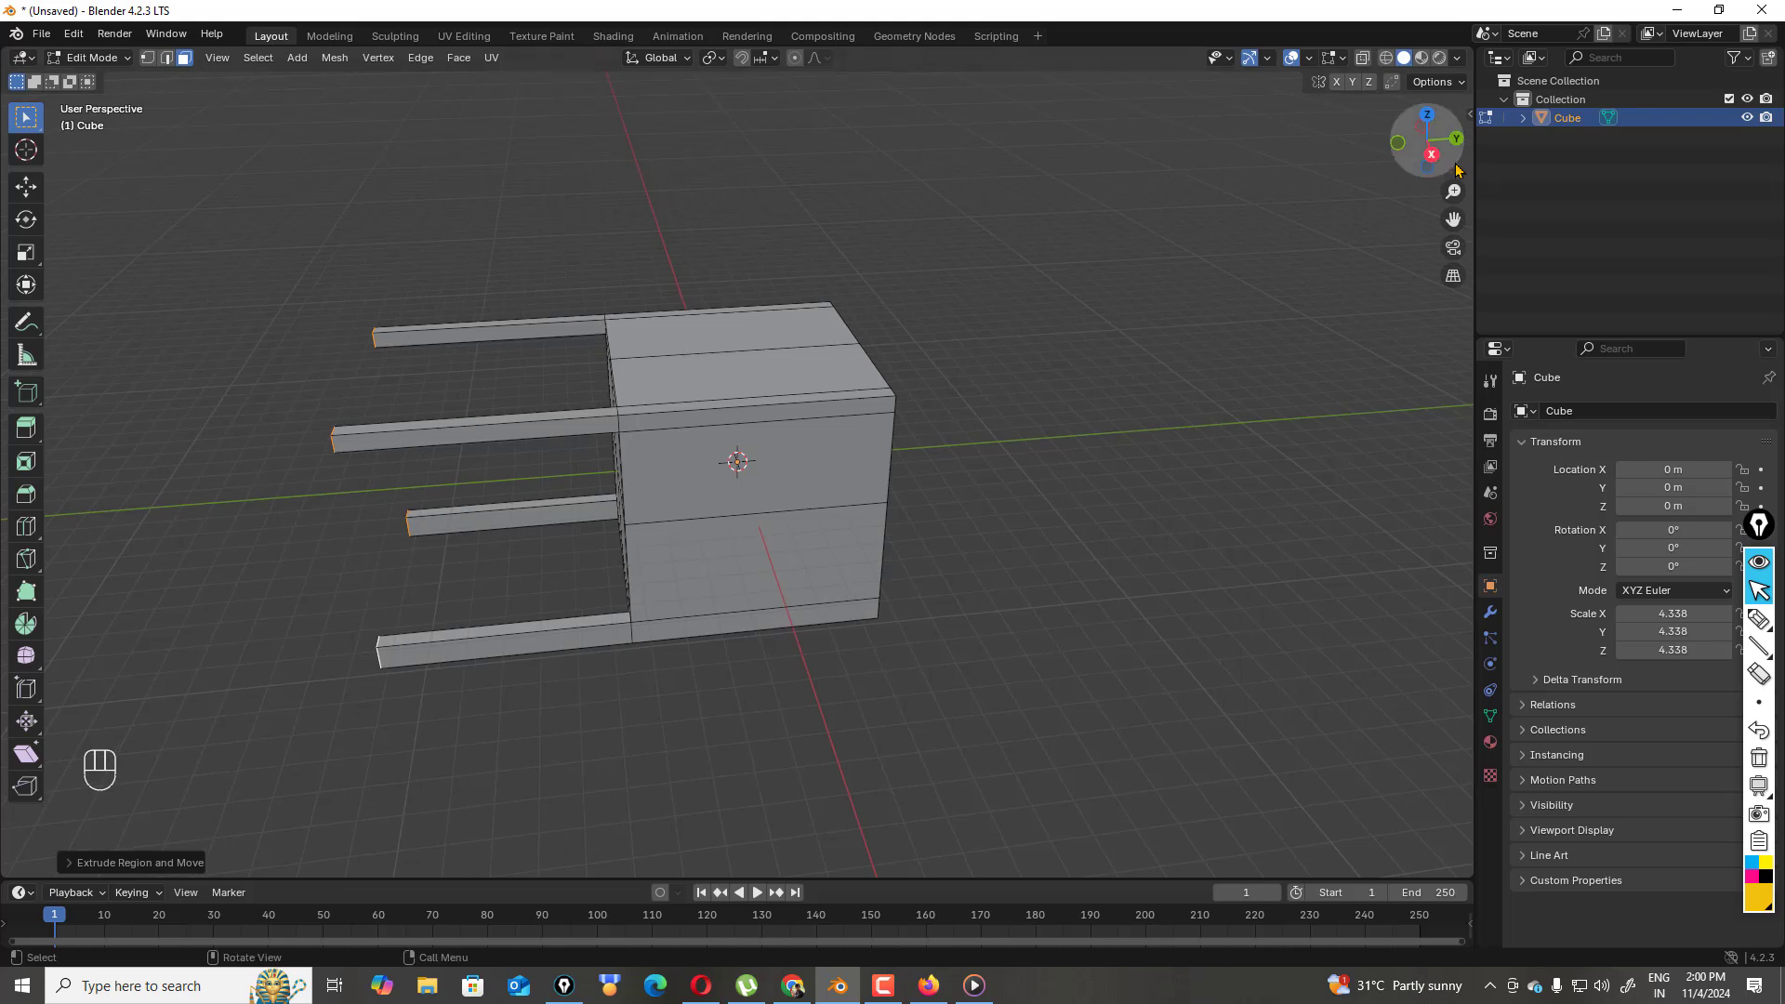
{"action": "left_click_drag", "start_coordinate": [1429, 141], "coordinate": [2, 253]}
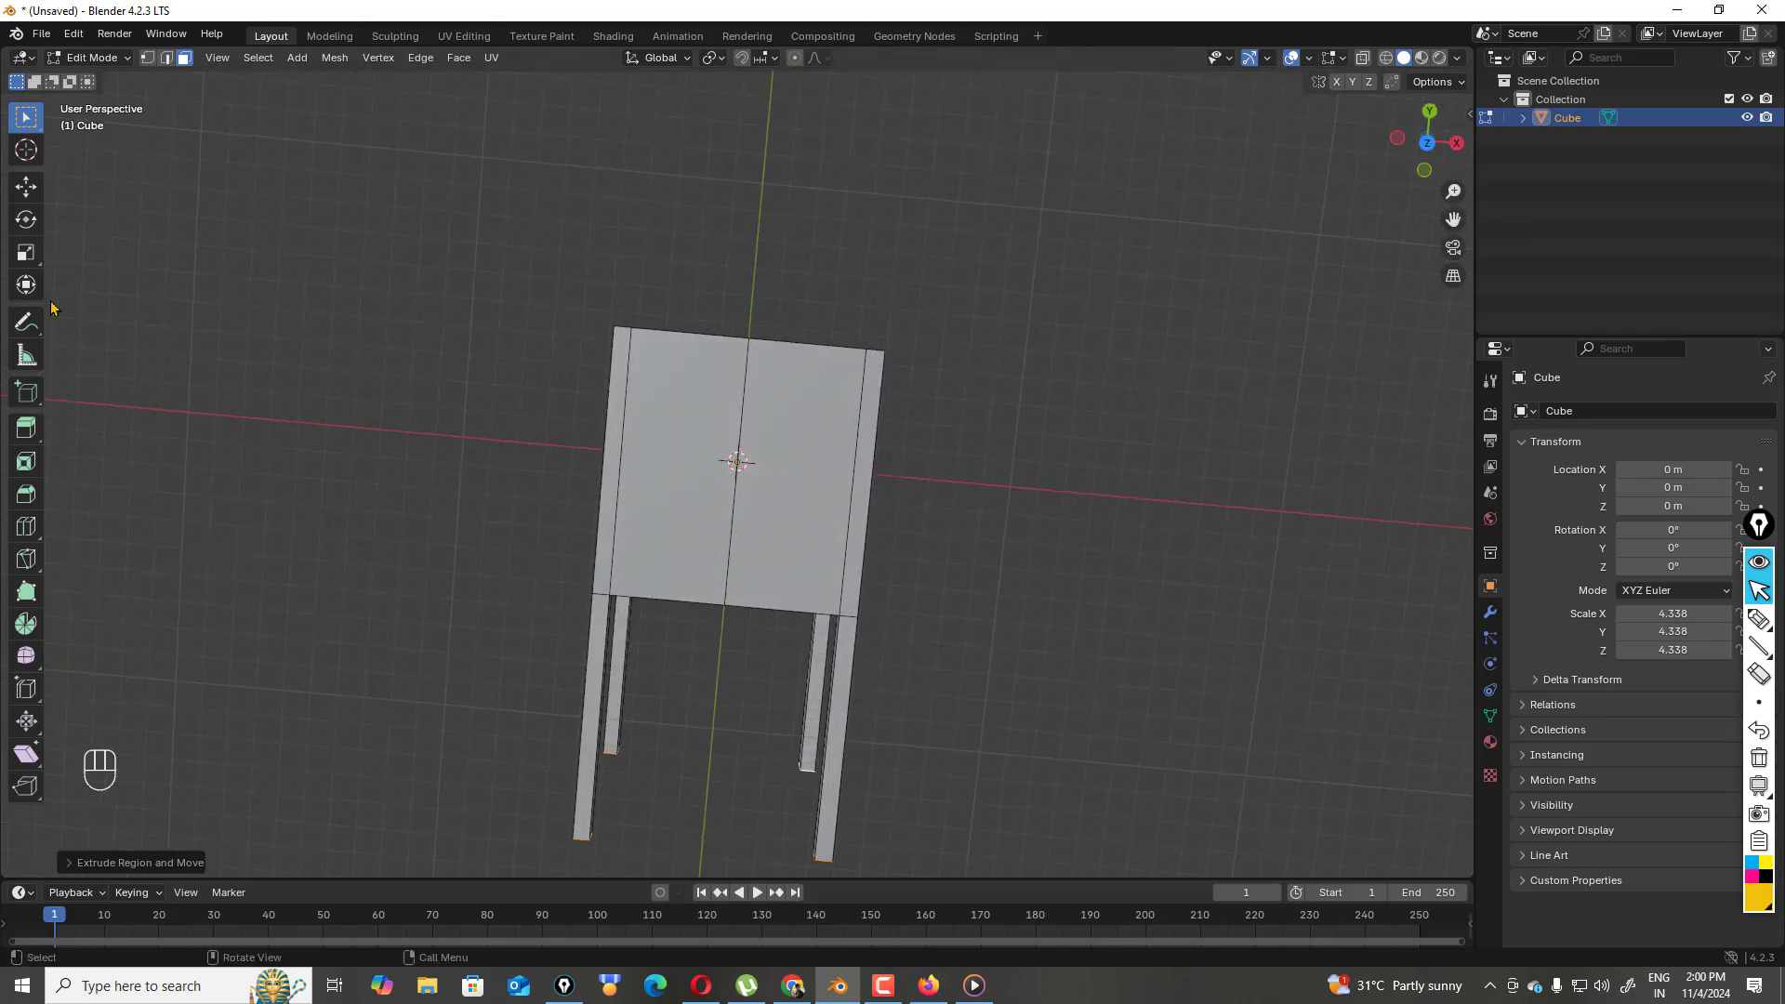
{"action": "left_click", "coordinate": [26, 284]}
{"action": "left_click_drag", "start_coordinate": [704, 827], "coordinate": [762, 795]}
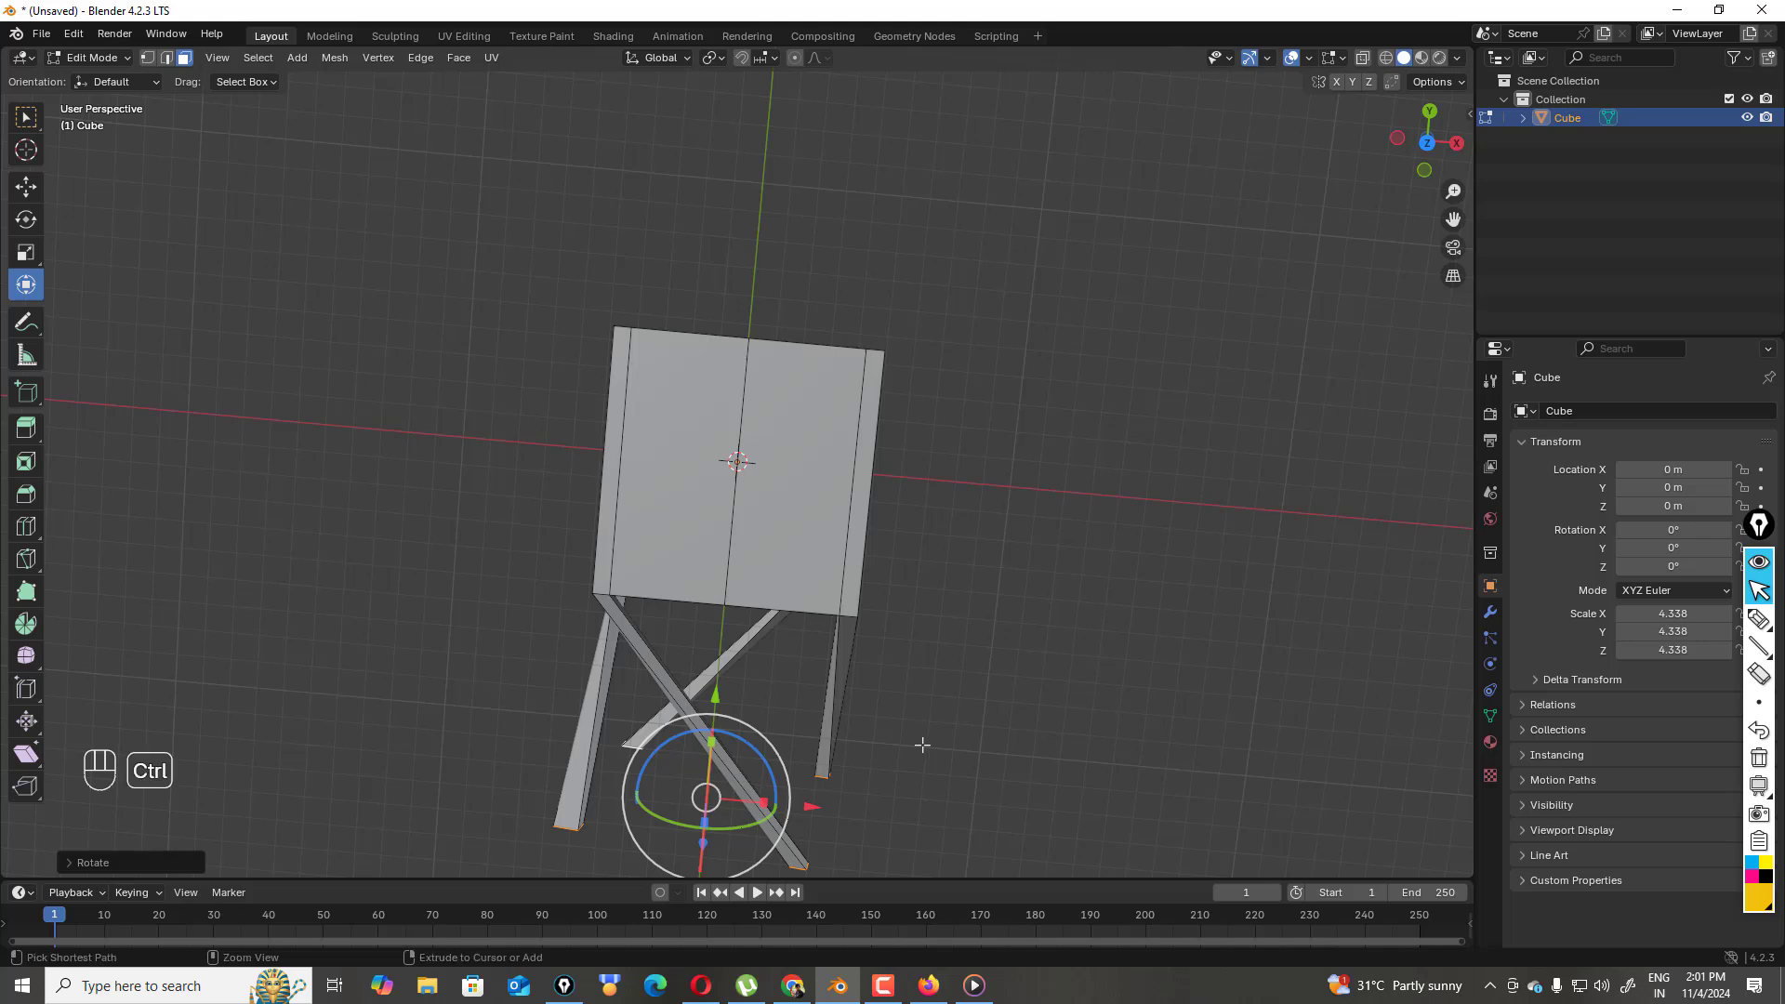
{"action": "key", "text": "ctrl+z"}
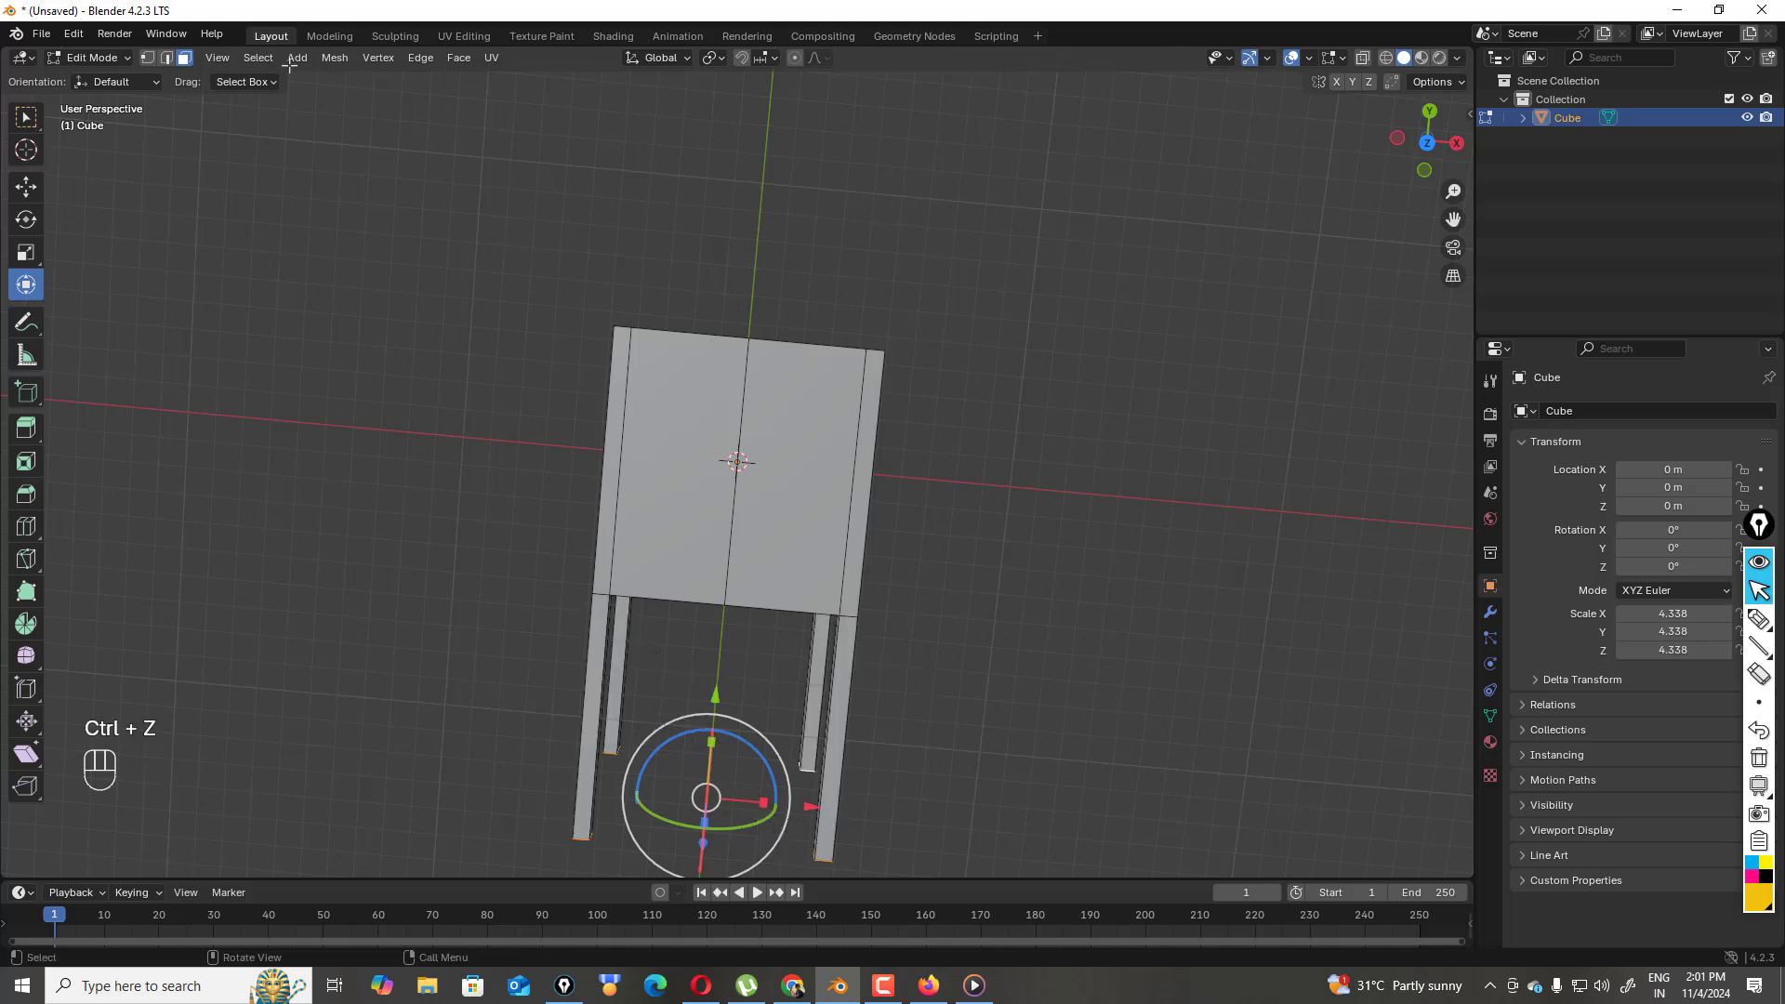
- Shorten the four legs slightly by moving their end faces along the Y axis toward the block, and deselect them
{"action": "left_click", "coordinate": [28, 187]}
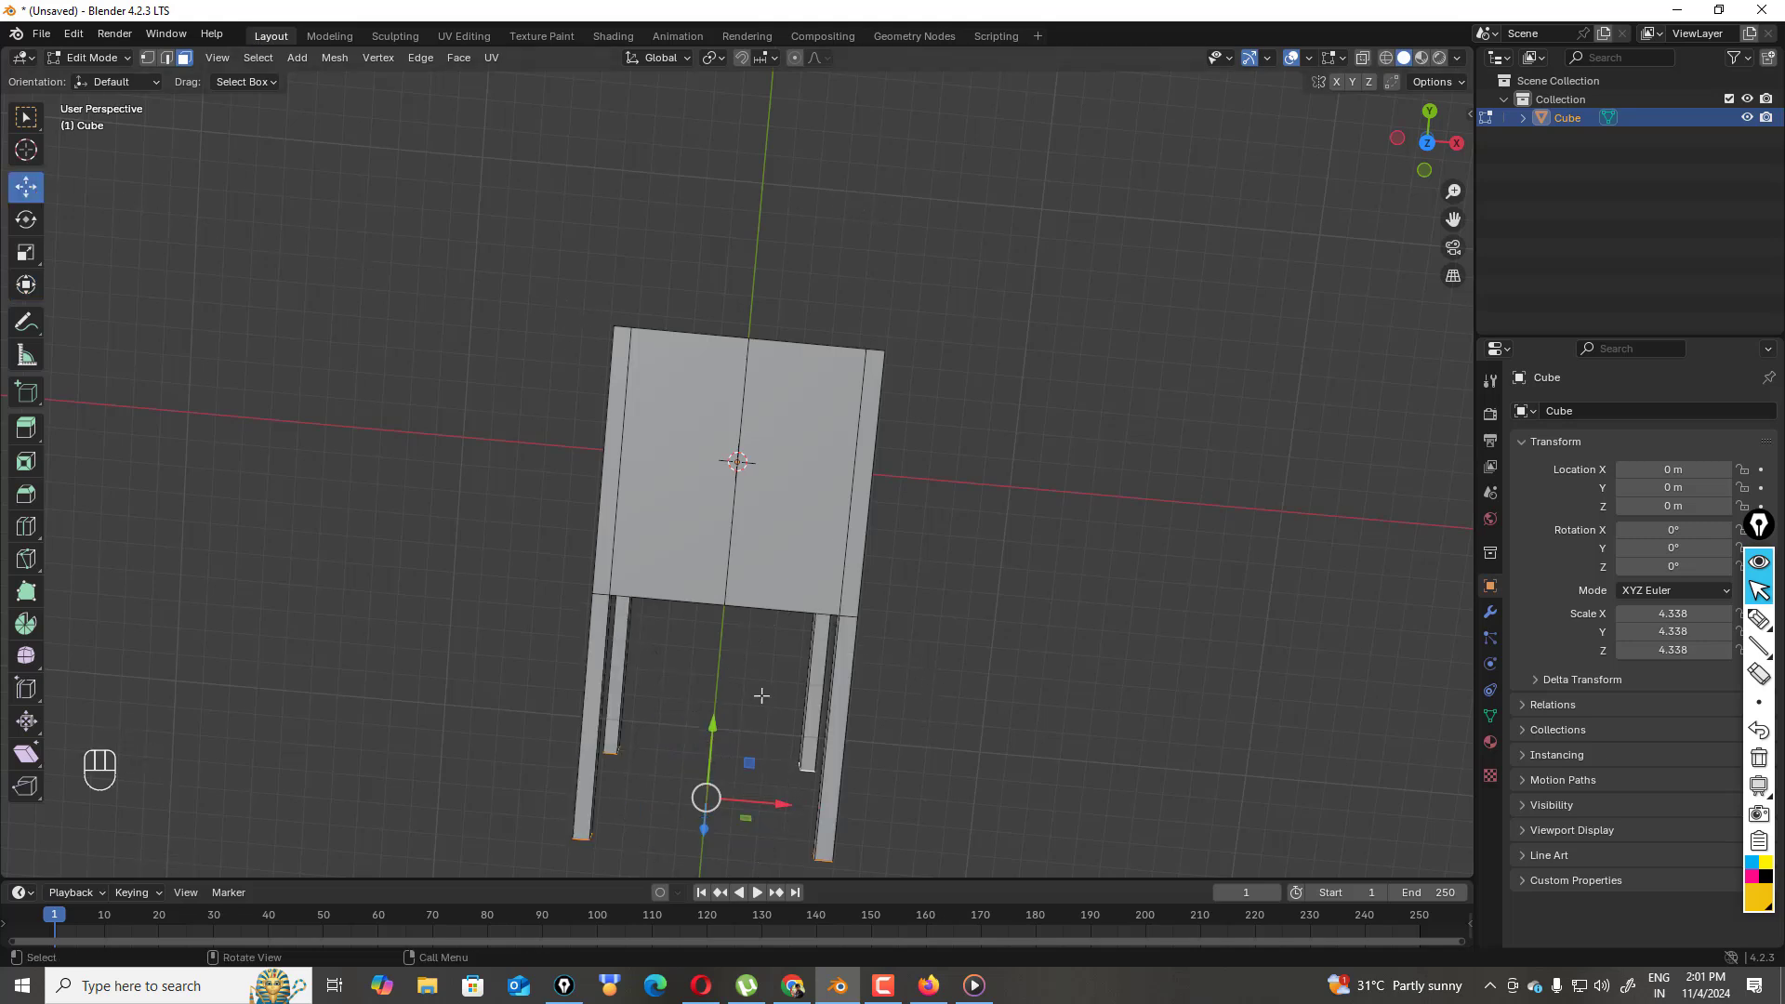
{"action": "mouse_move", "coordinate": [713, 732]}
{"action": "left_mouse_down"}
{"action": "mouse_move", "coordinate": [712, 751]}
{"action": "mouse_move", "coordinate": [712, 708]}
{"action": "left_mouse_up"}
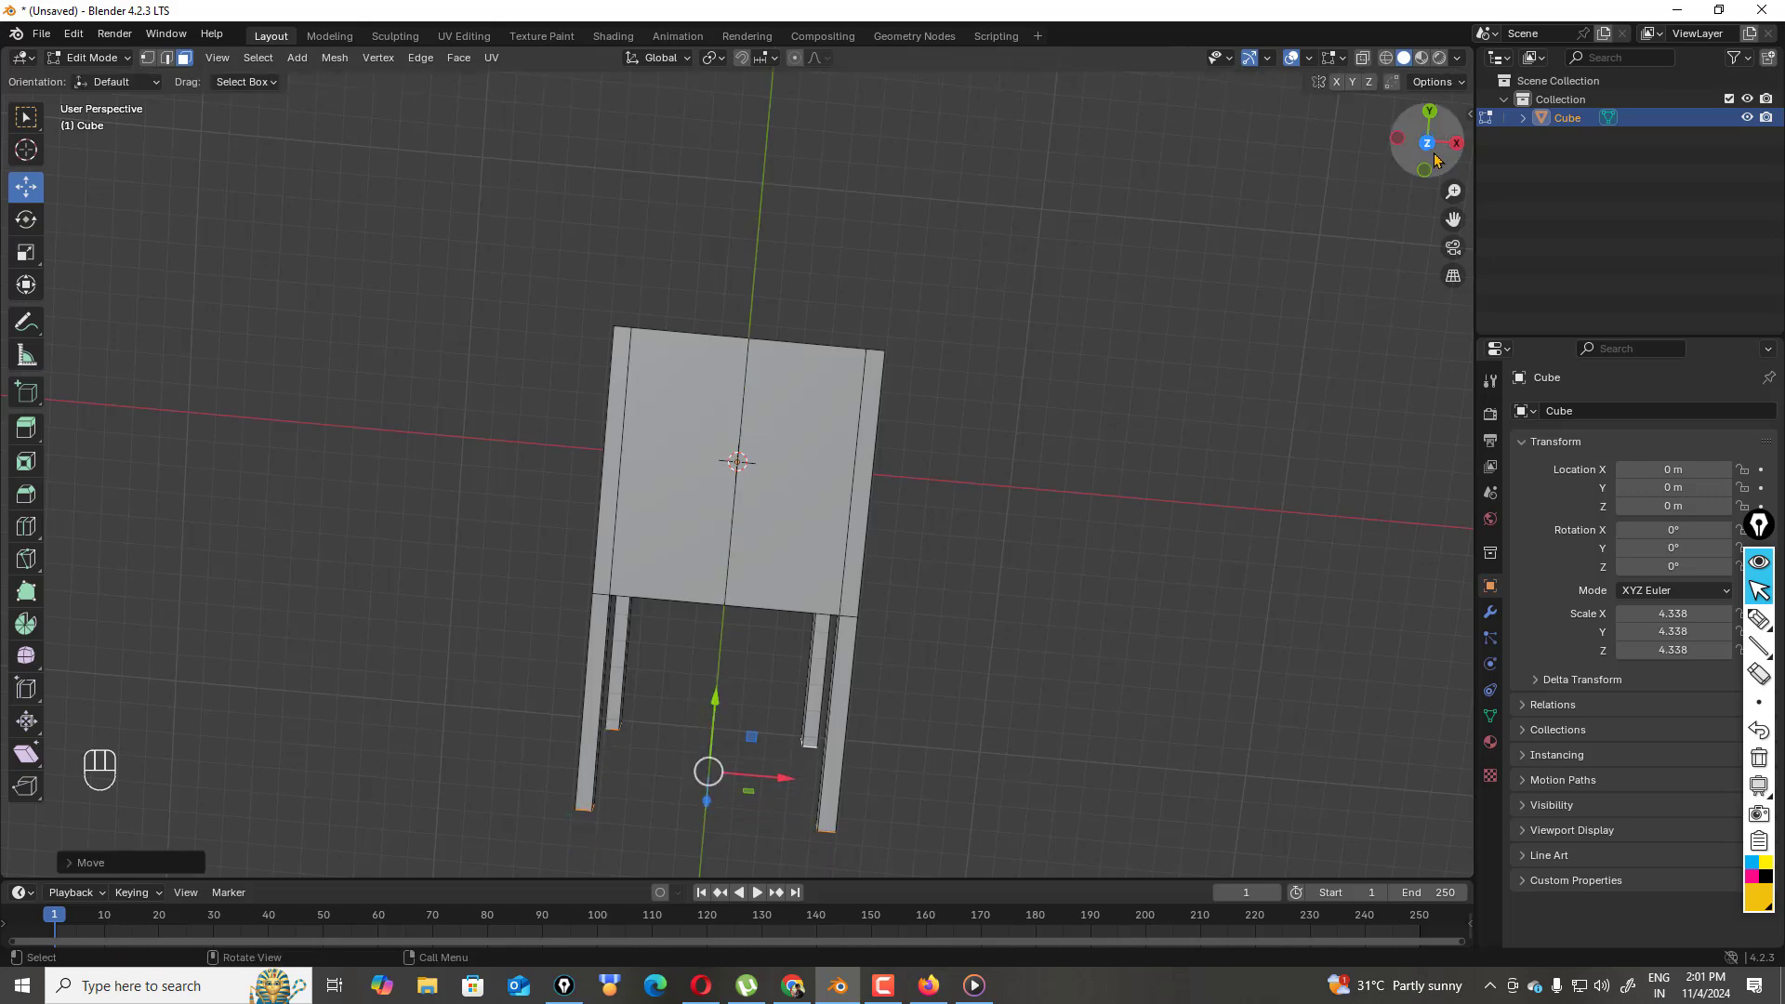
{"action": "mouse_move", "coordinate": [1413, 153]}
{"action": "left_mouse_down"}
{"action": "mouse_move", "coordinate": [1415, 200]}
{"action": "mouse_move", "coordinate": [1414, 149]}
{"action": "mouse_move", "coordinate": [1446, 197]}
{"action": "mouse_move", "coordinate": [1407, 155]}
{"action": "left_mouse_up"}
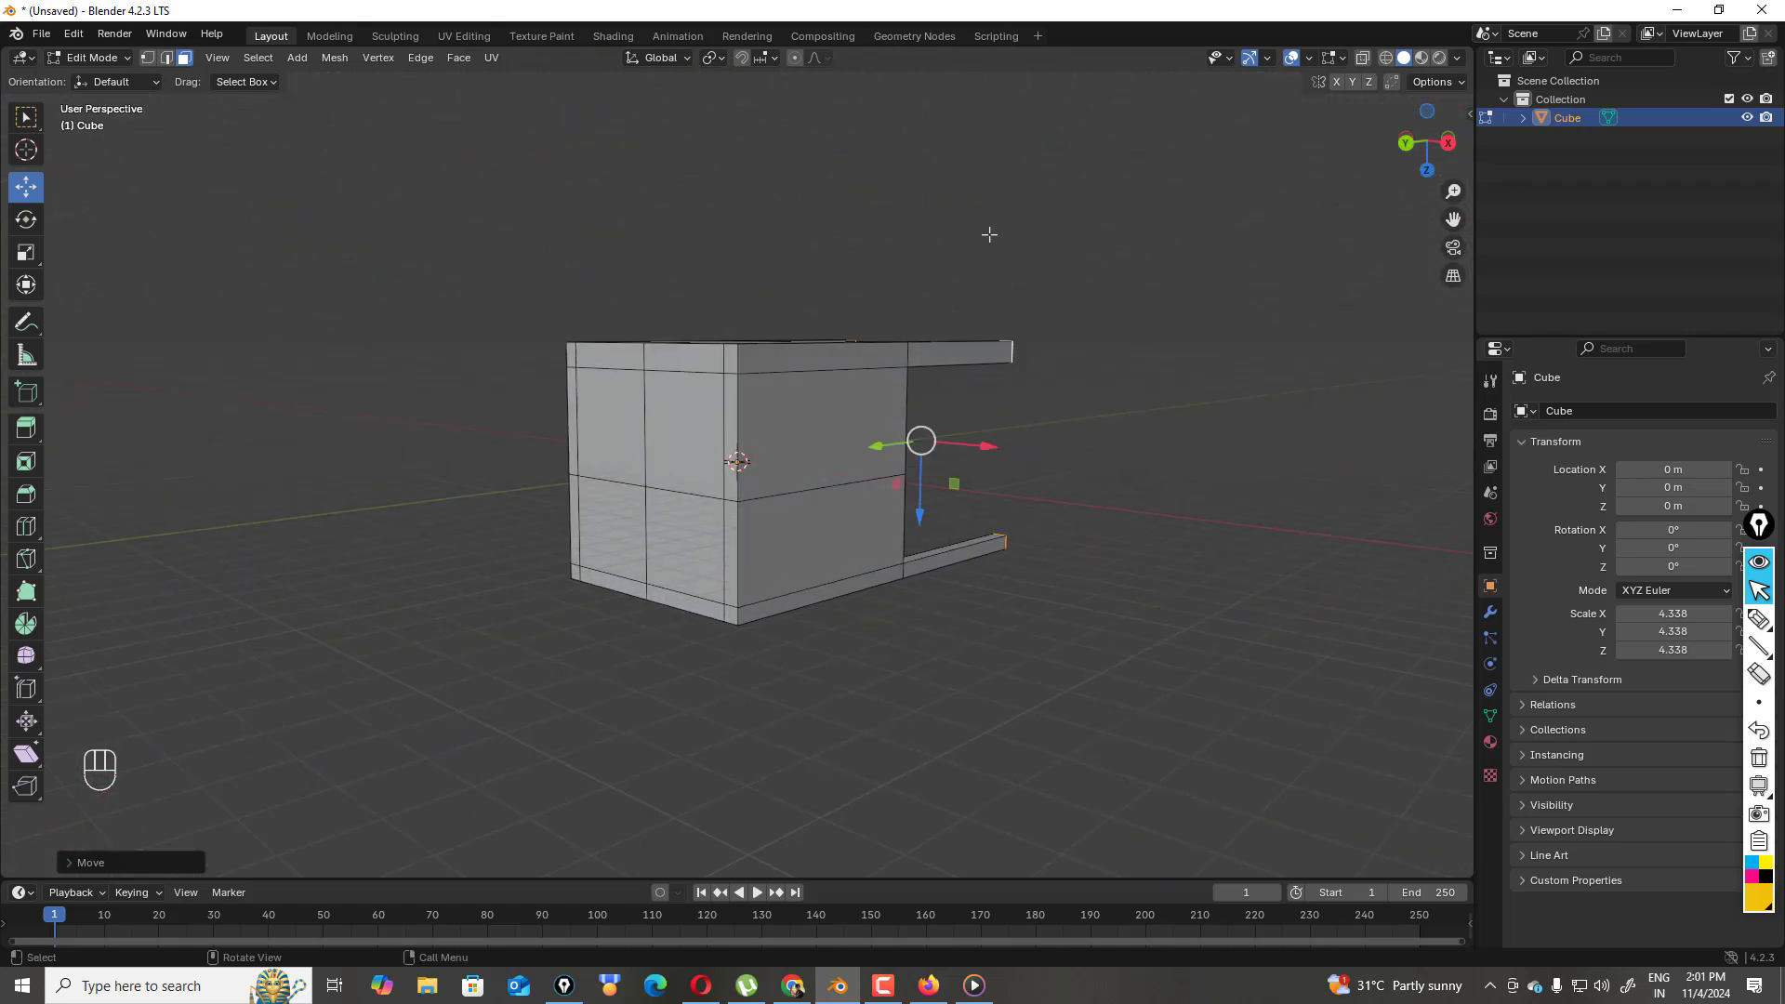
{"action": "left_click", "coordinate": [985, 217]}
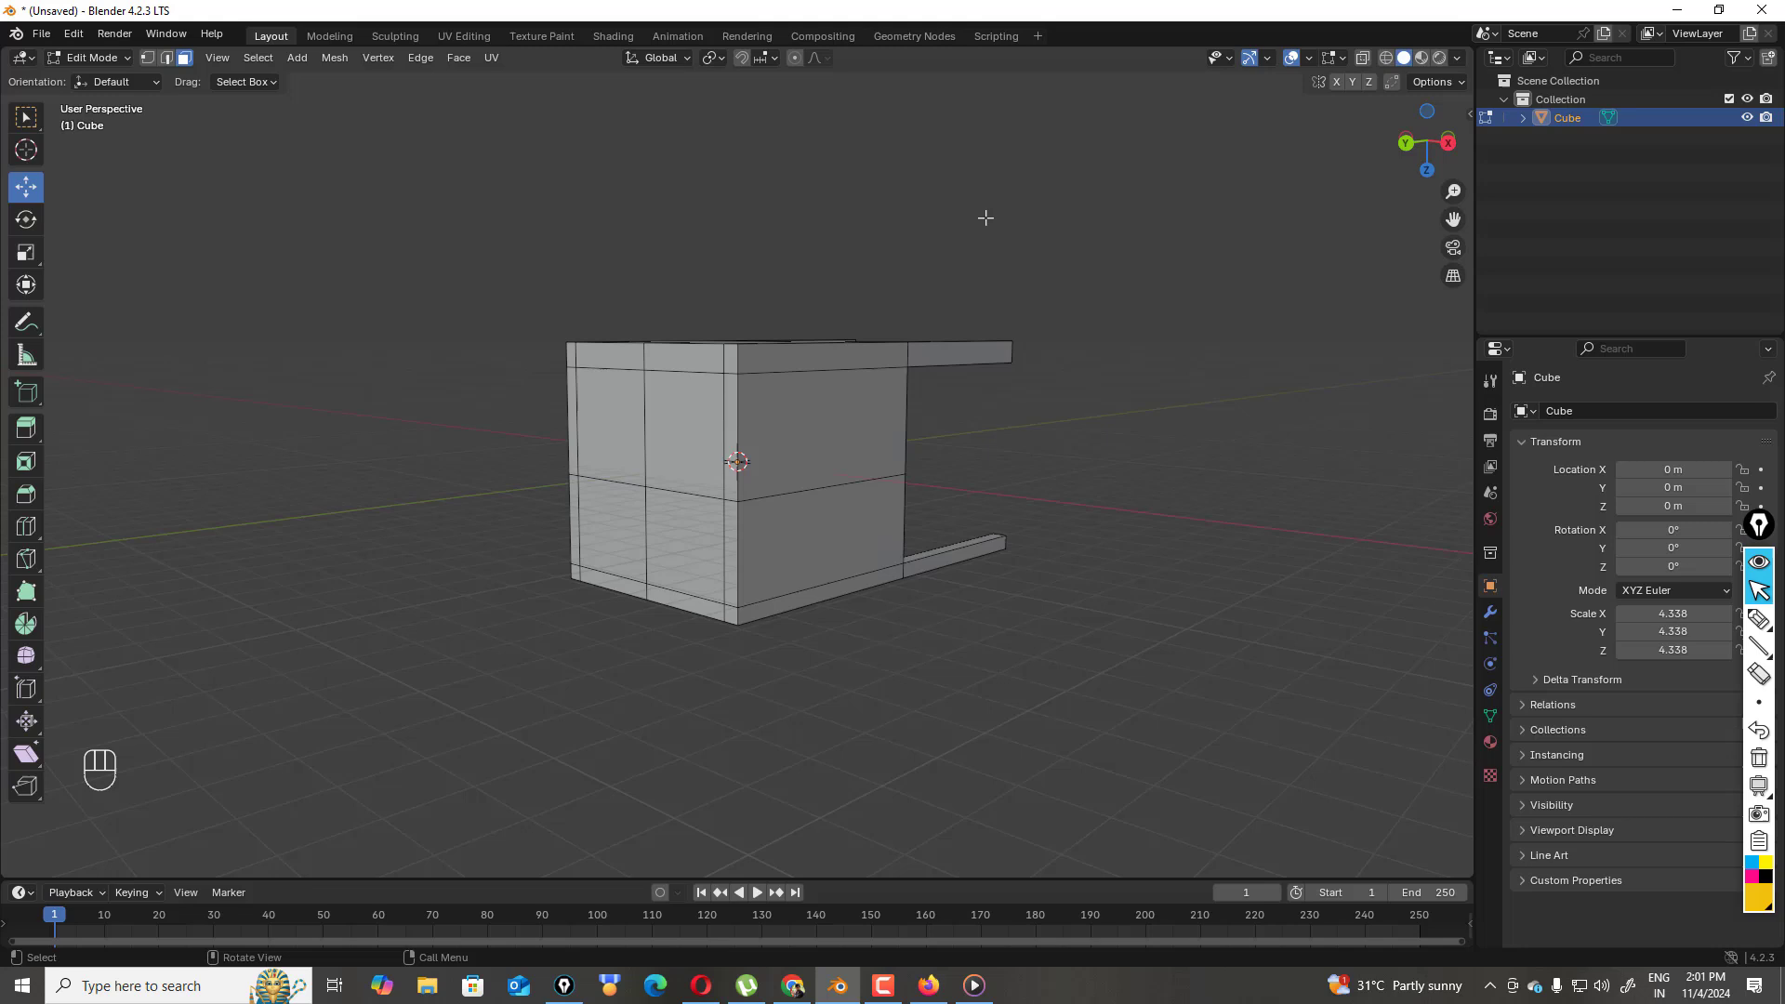
- In Object Mode, nudge the table to about (0.04, -0.10, -0.37) m and rotate it to about -104°, -36°, 62°
{"action": "left_click", "coordinate": [124, 57]}
{"action": "left_click", "coordinate": [112, 79]}
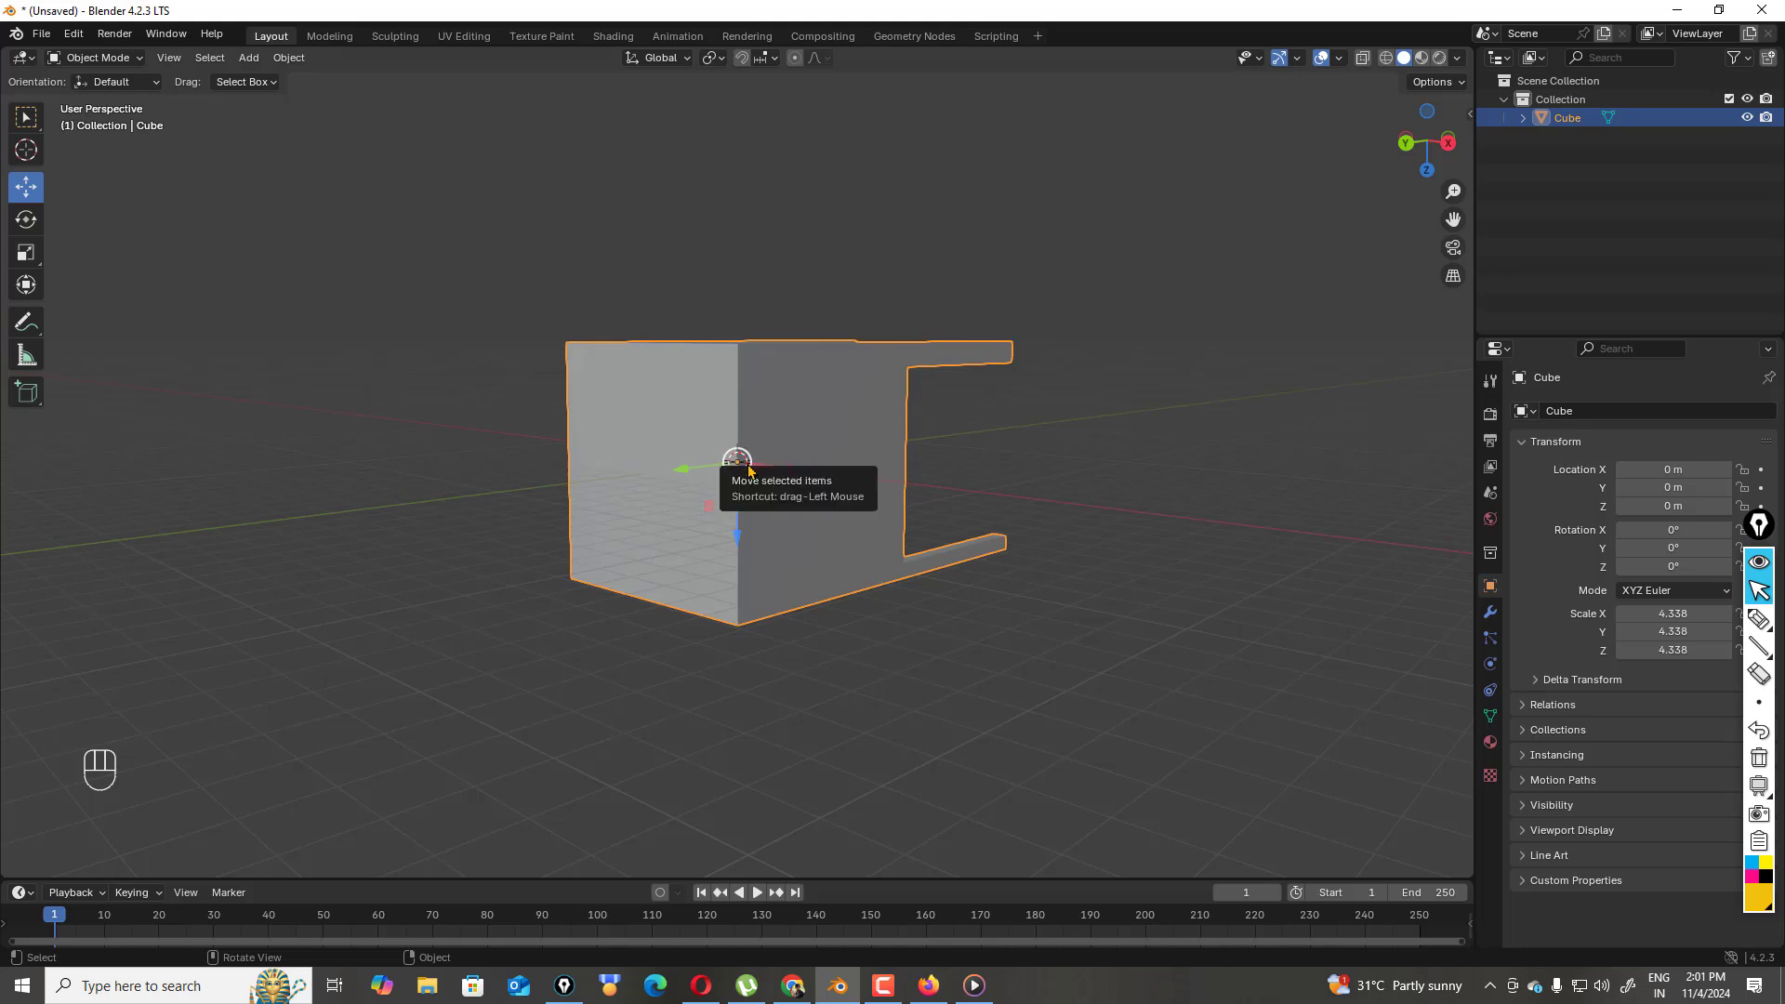
{"action": "left_click_drag", "start_coordinate": [738, 461], "coordinate": [750, 455]}
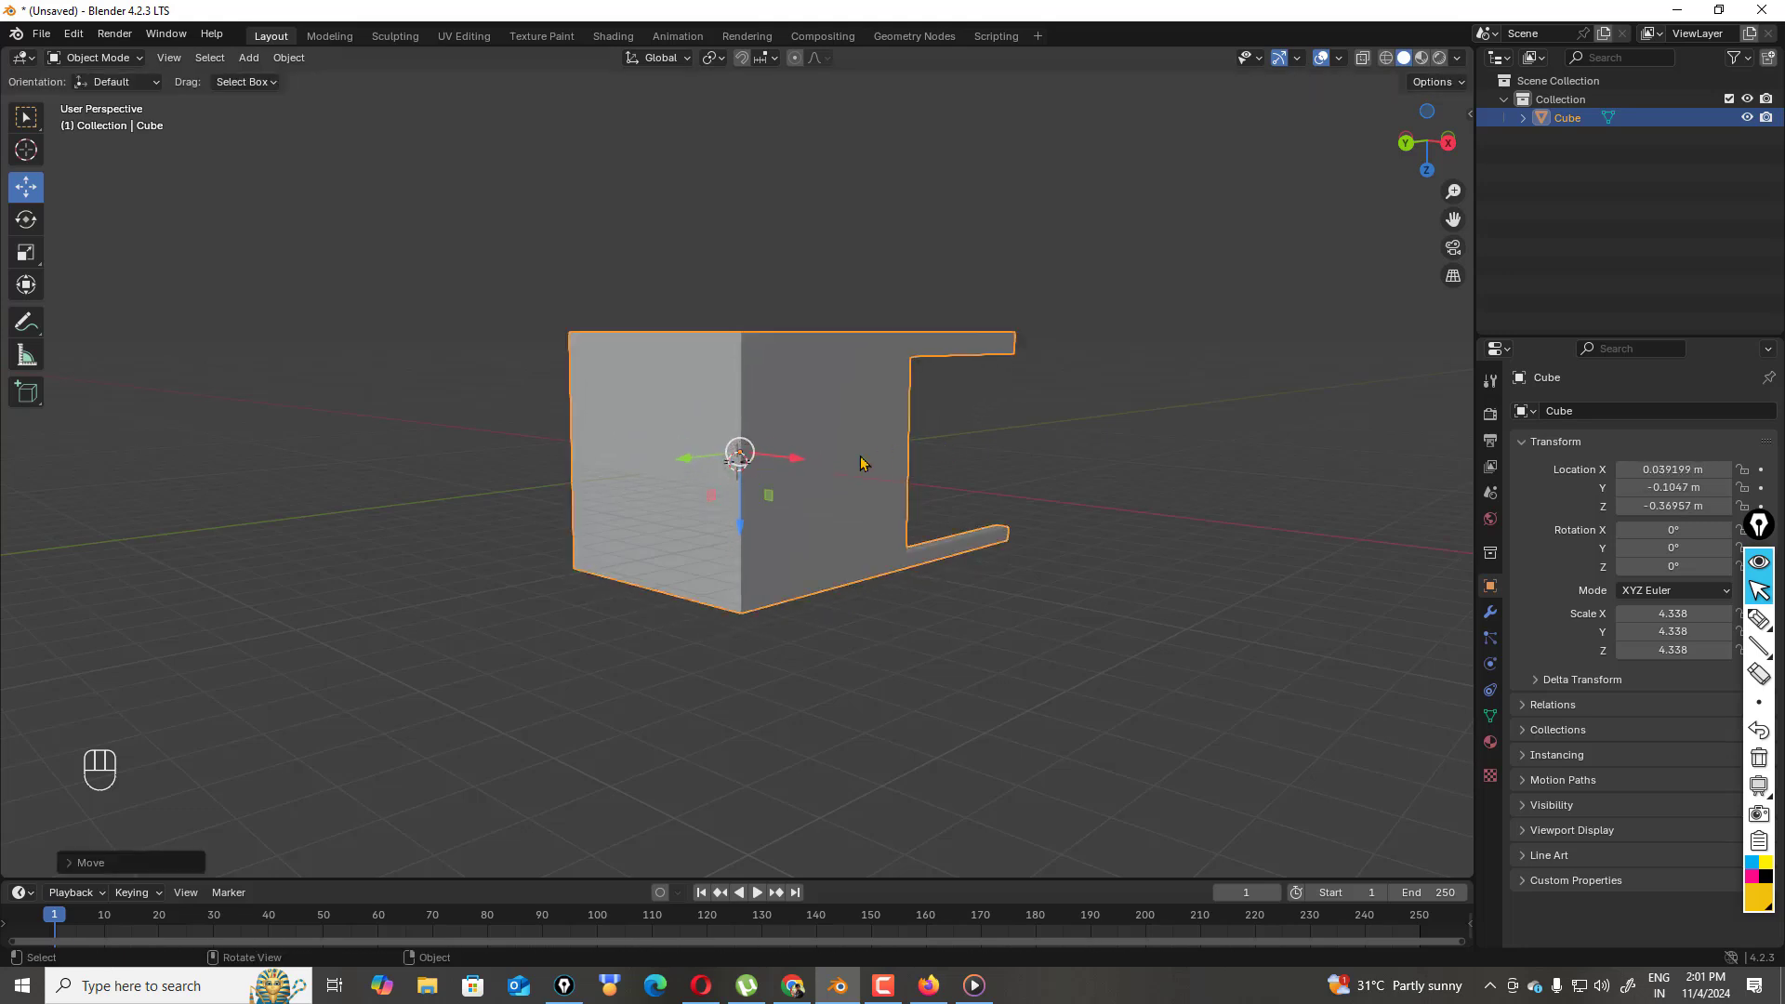
{"action": "key", "text": "r"}
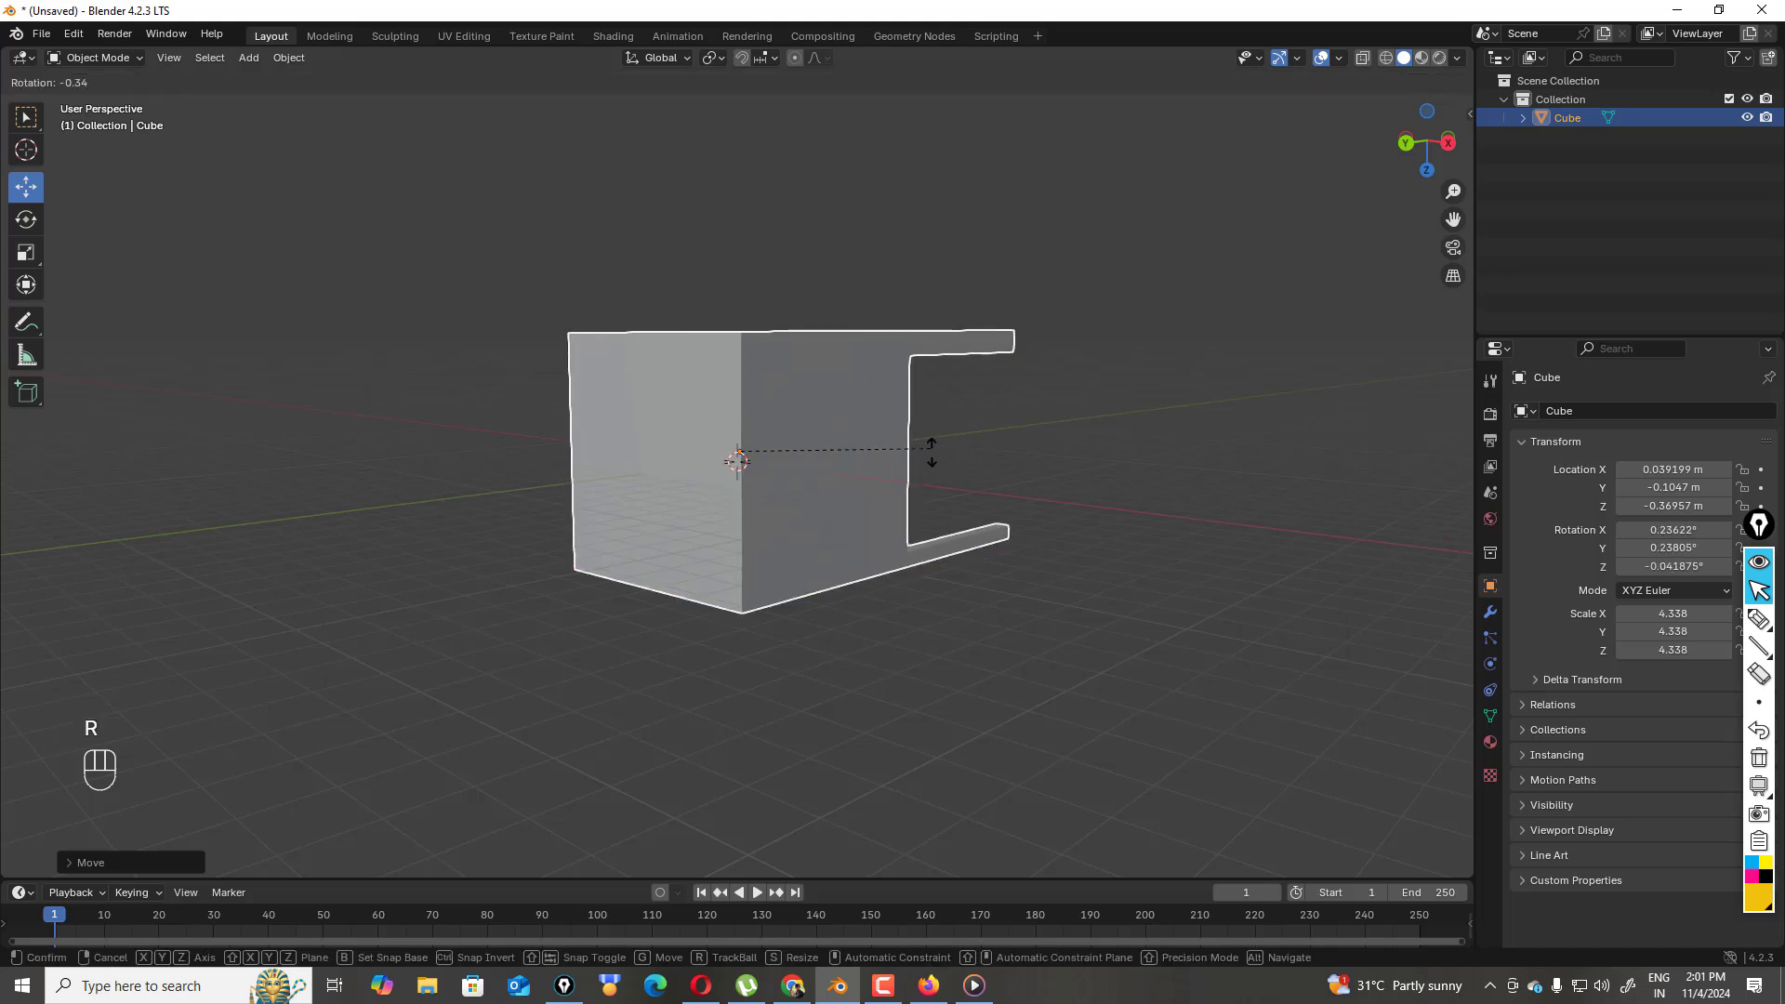
{"action": "left_click", "coordinate": [718, 528]}
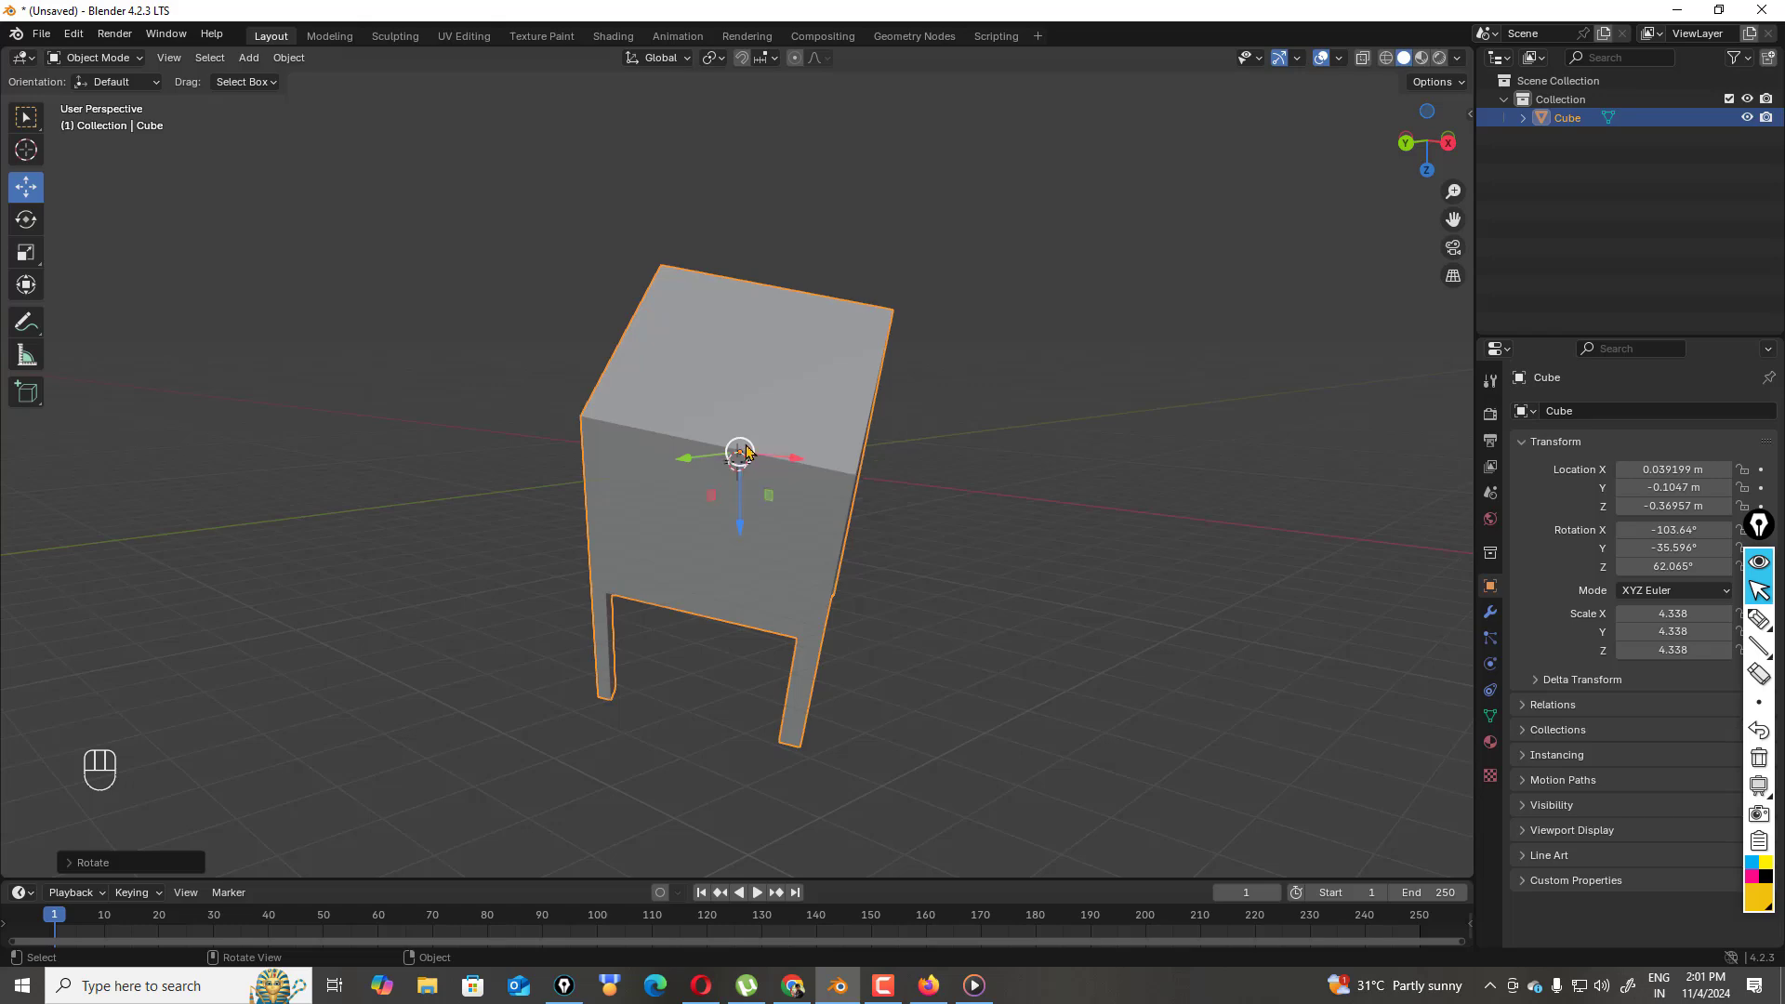
- Delete the table object in Object Mode
{"action": "middle_click_drag", "start_coordinate": [739, 456], "coordinate": [431, 247]}
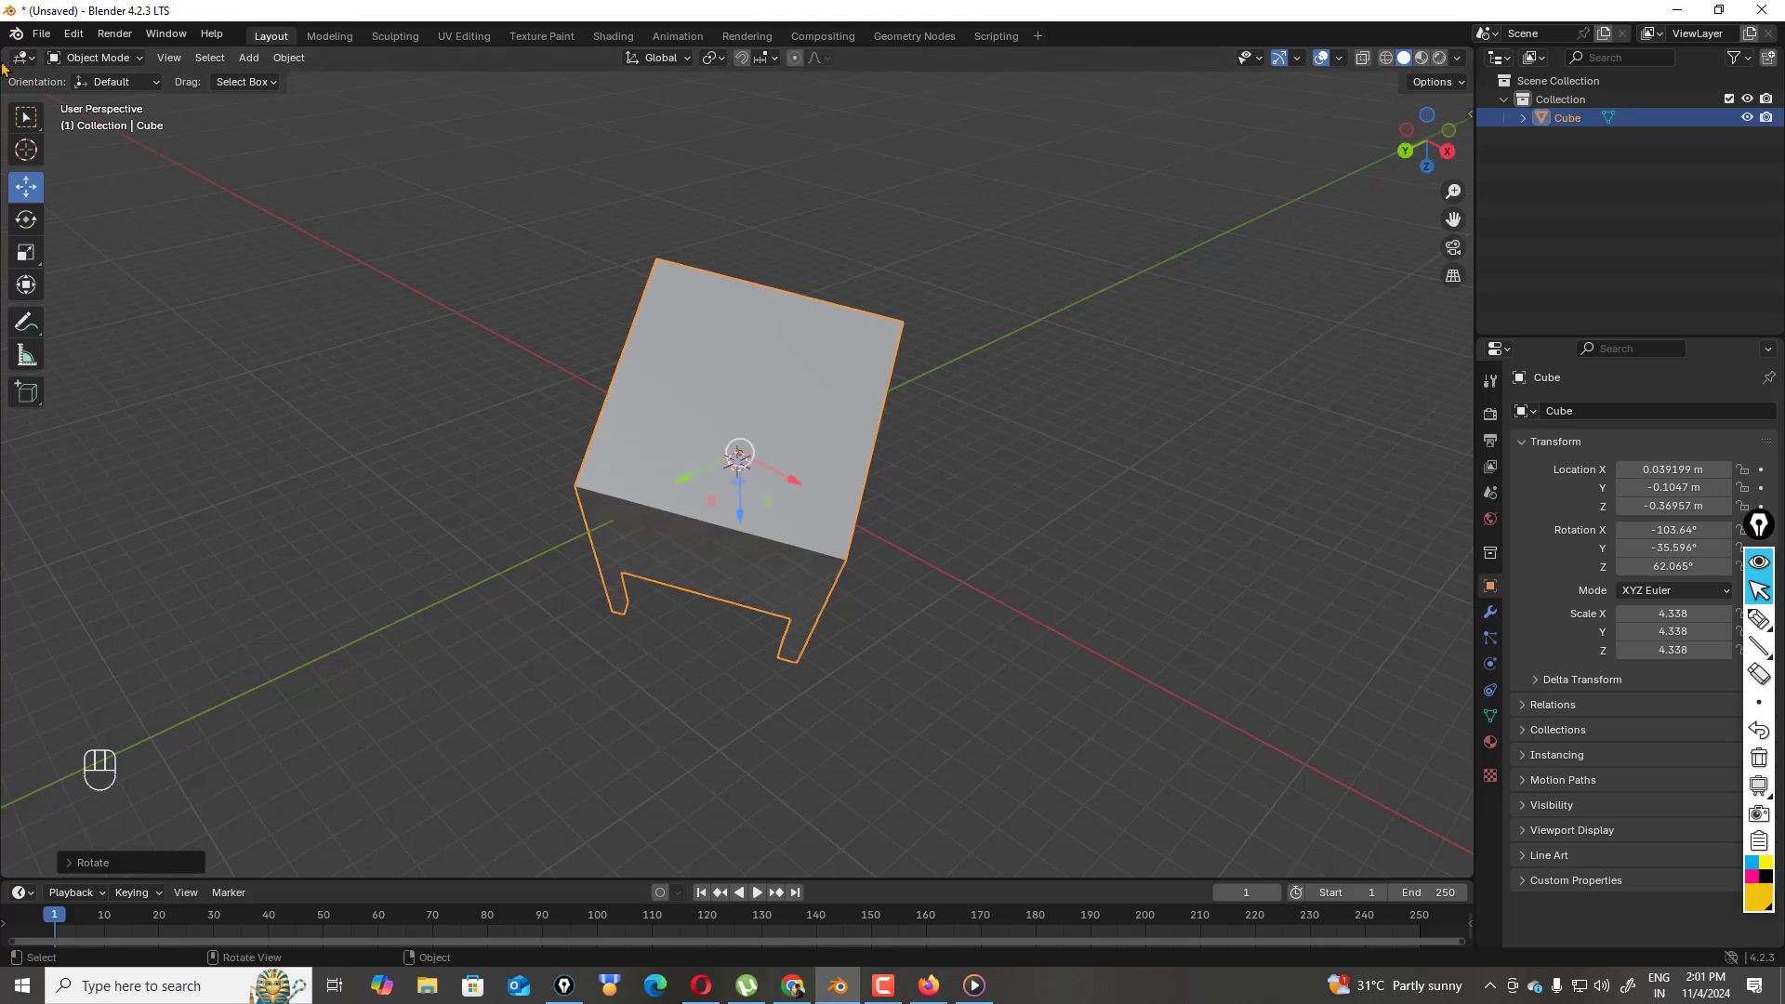
{"action": "left_click", "coordinate": [93, 57]}
{"action": "left_click", "coordinate": [118, 102]}
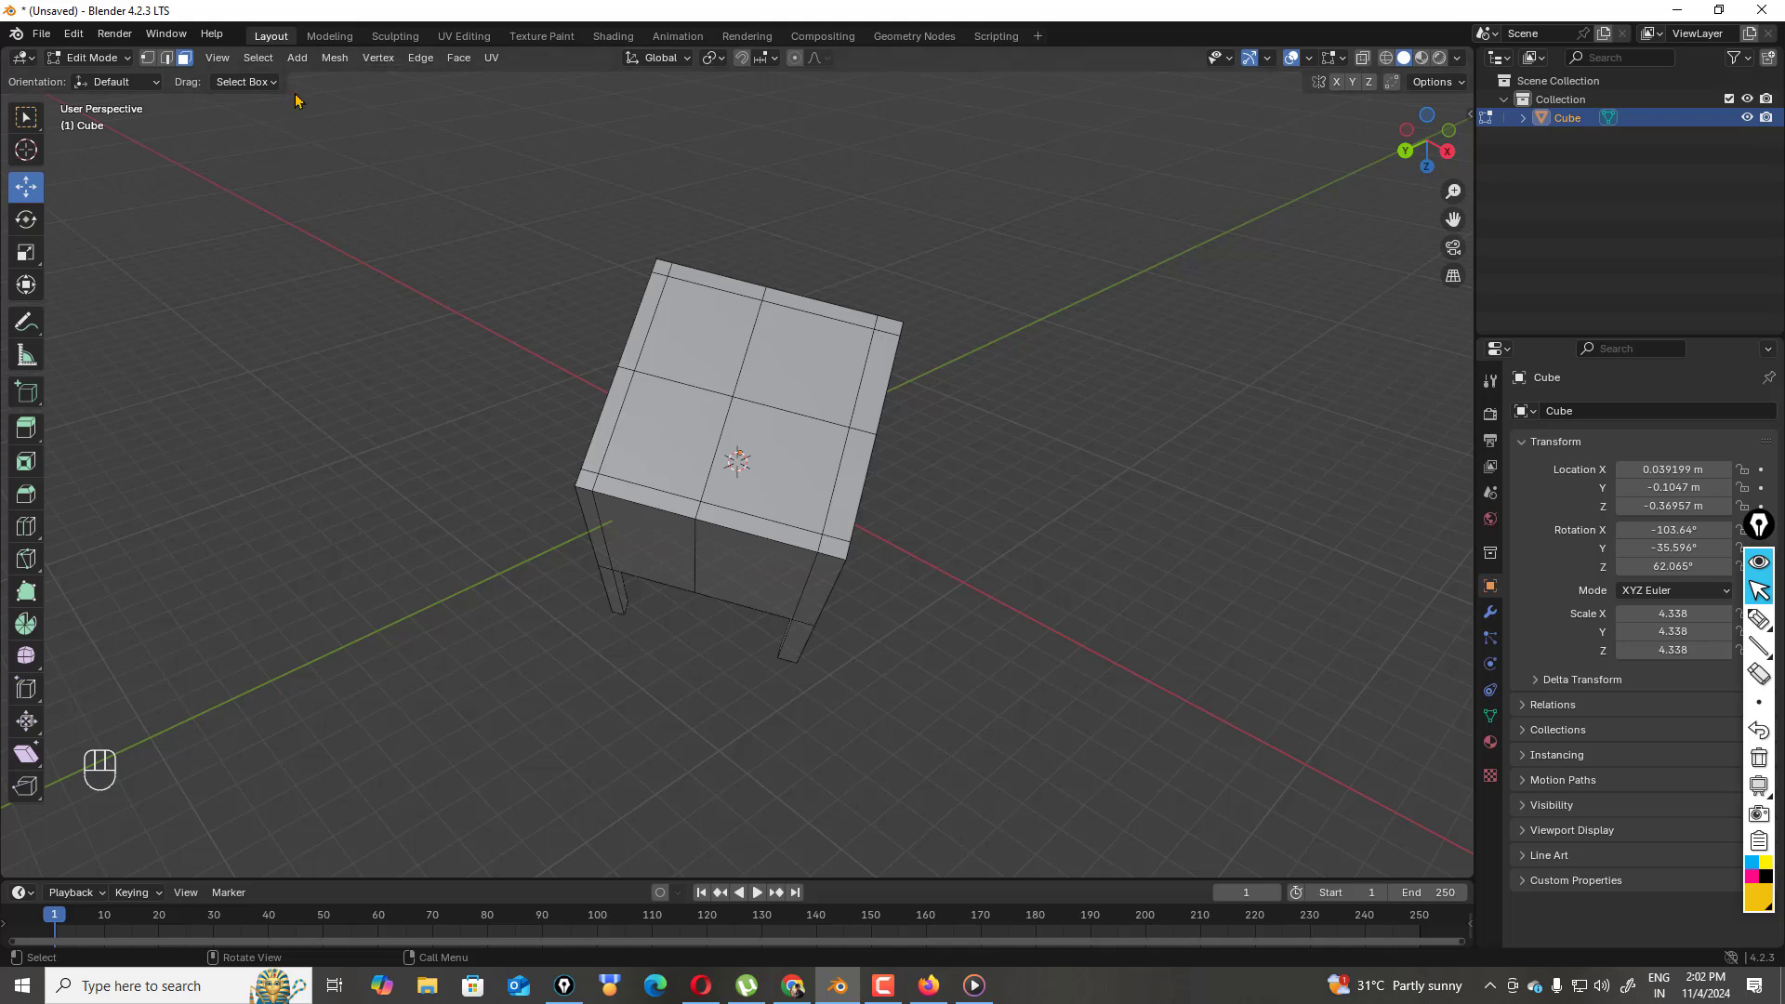
{"action": "left_click", "coordinate": [97, 58]}
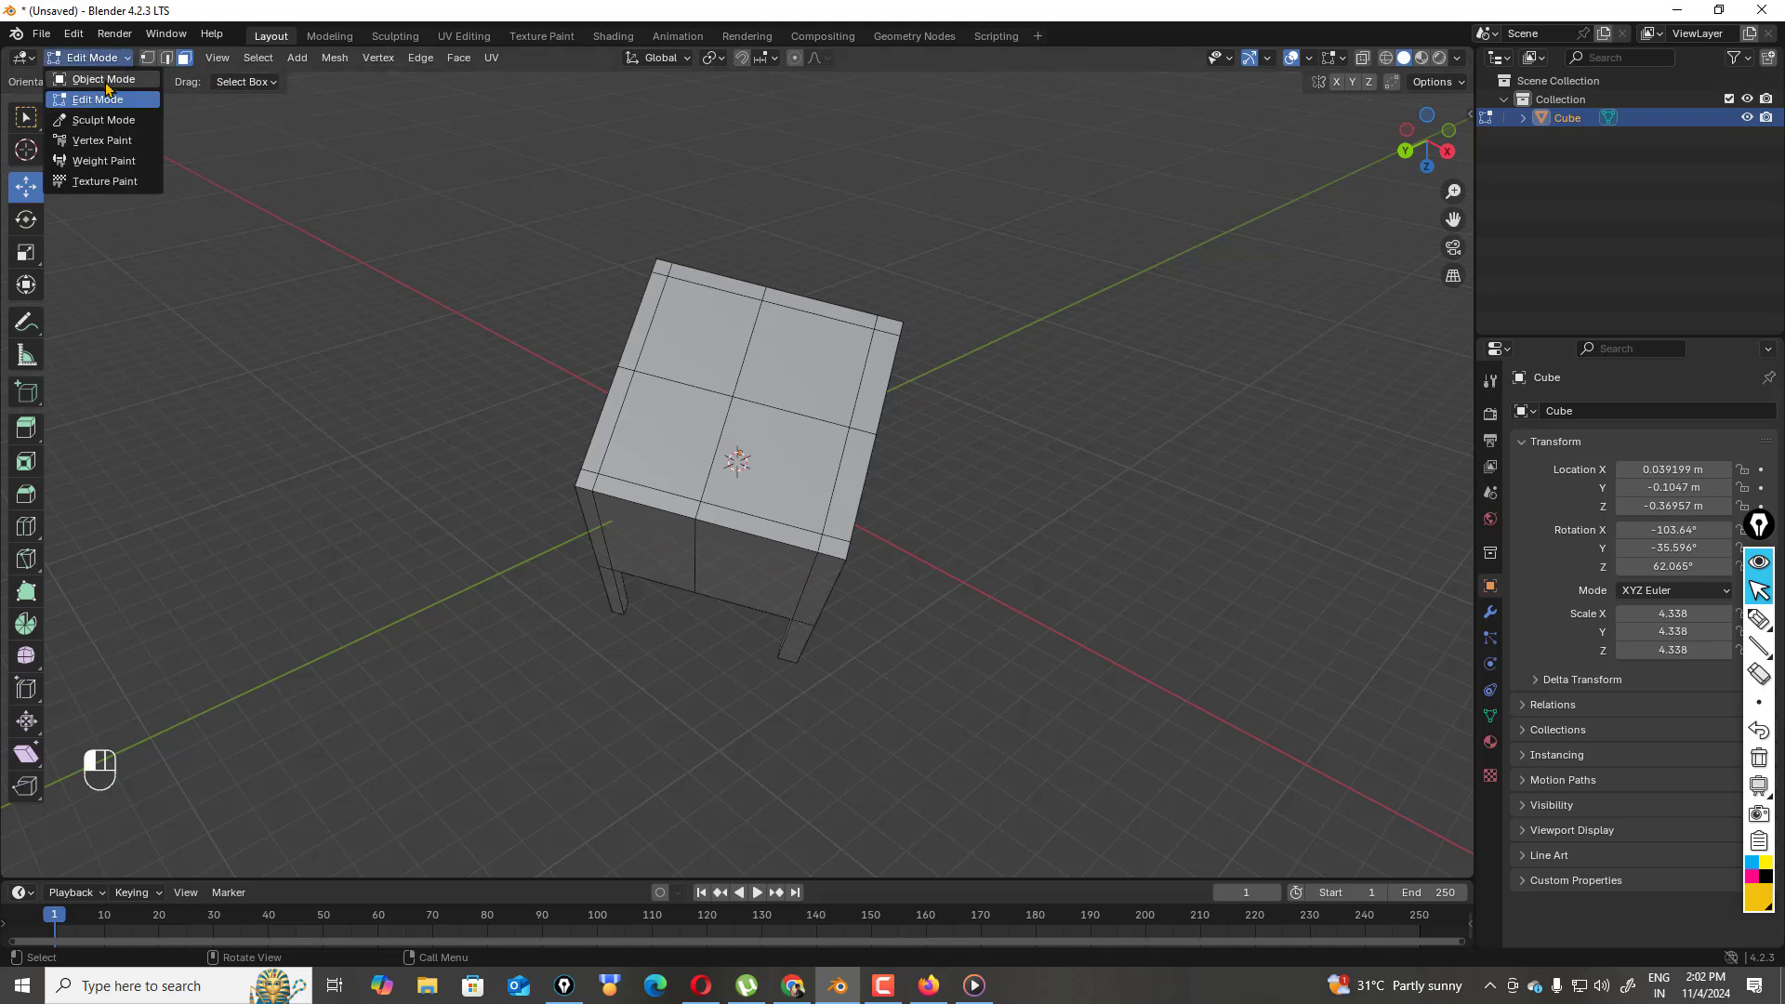
{"action": "left_click", "coordinate": [102, 76]}
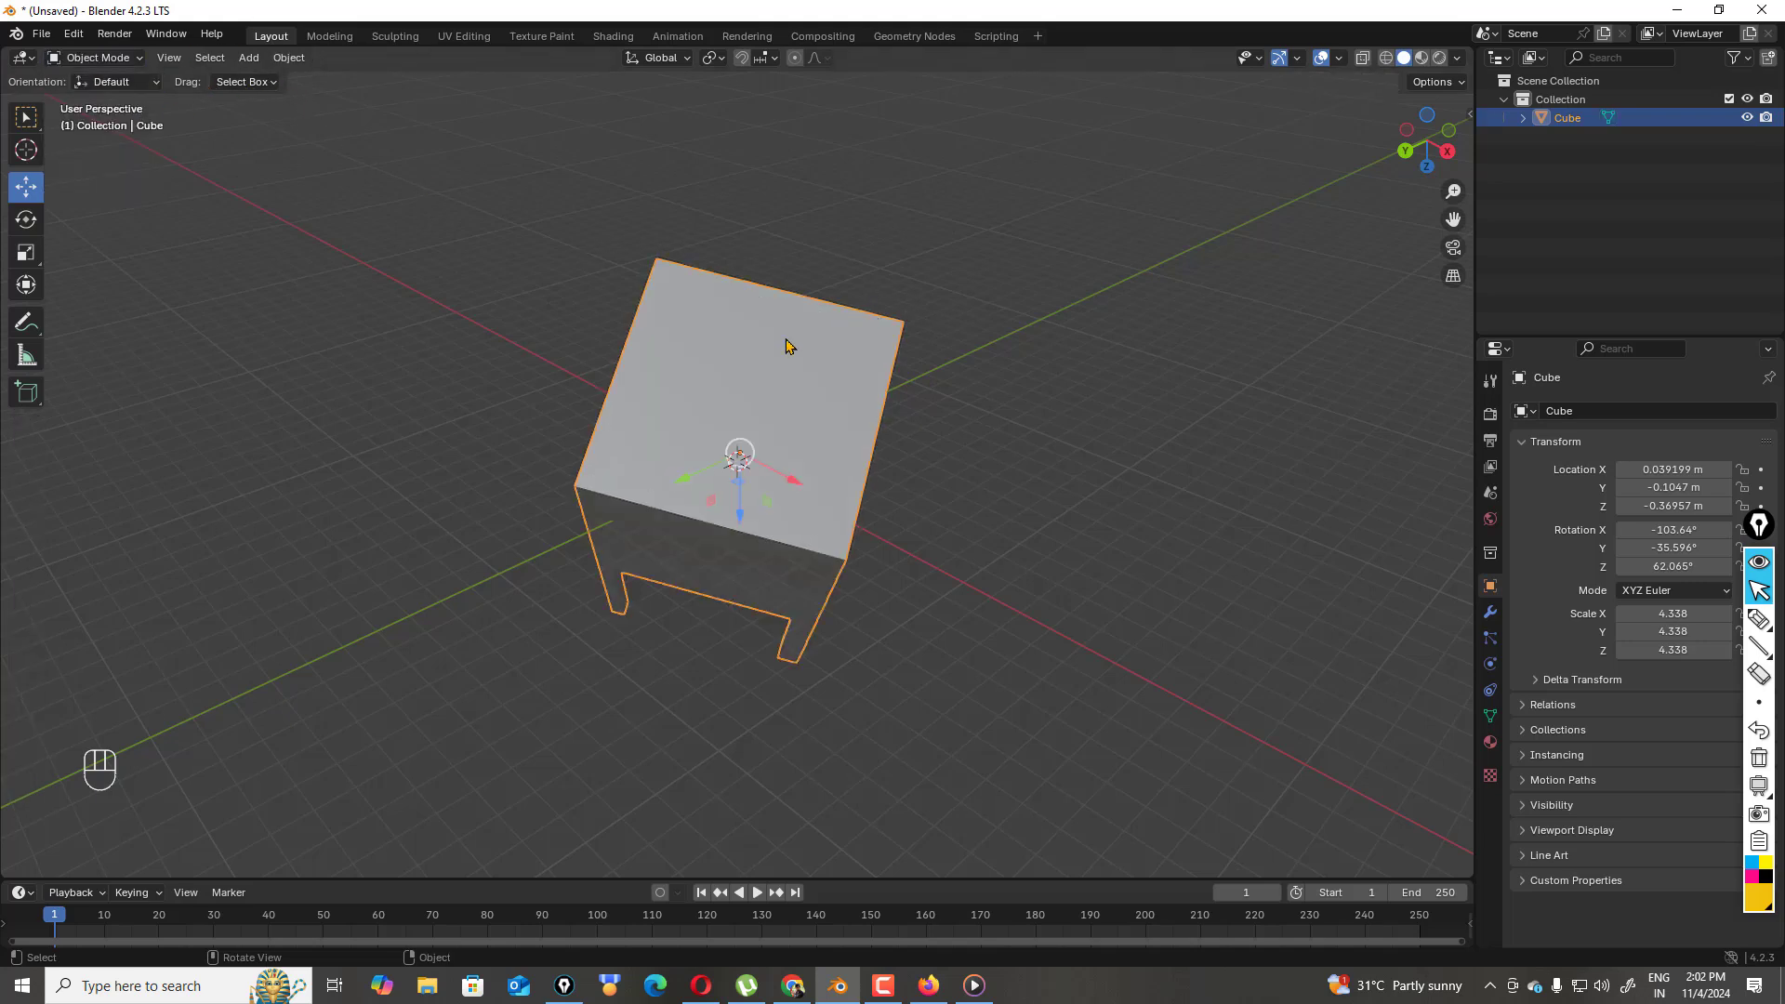
{"action": "key", "text": "x"}
{"action": "left_click", "coordinate": [742, 362]}
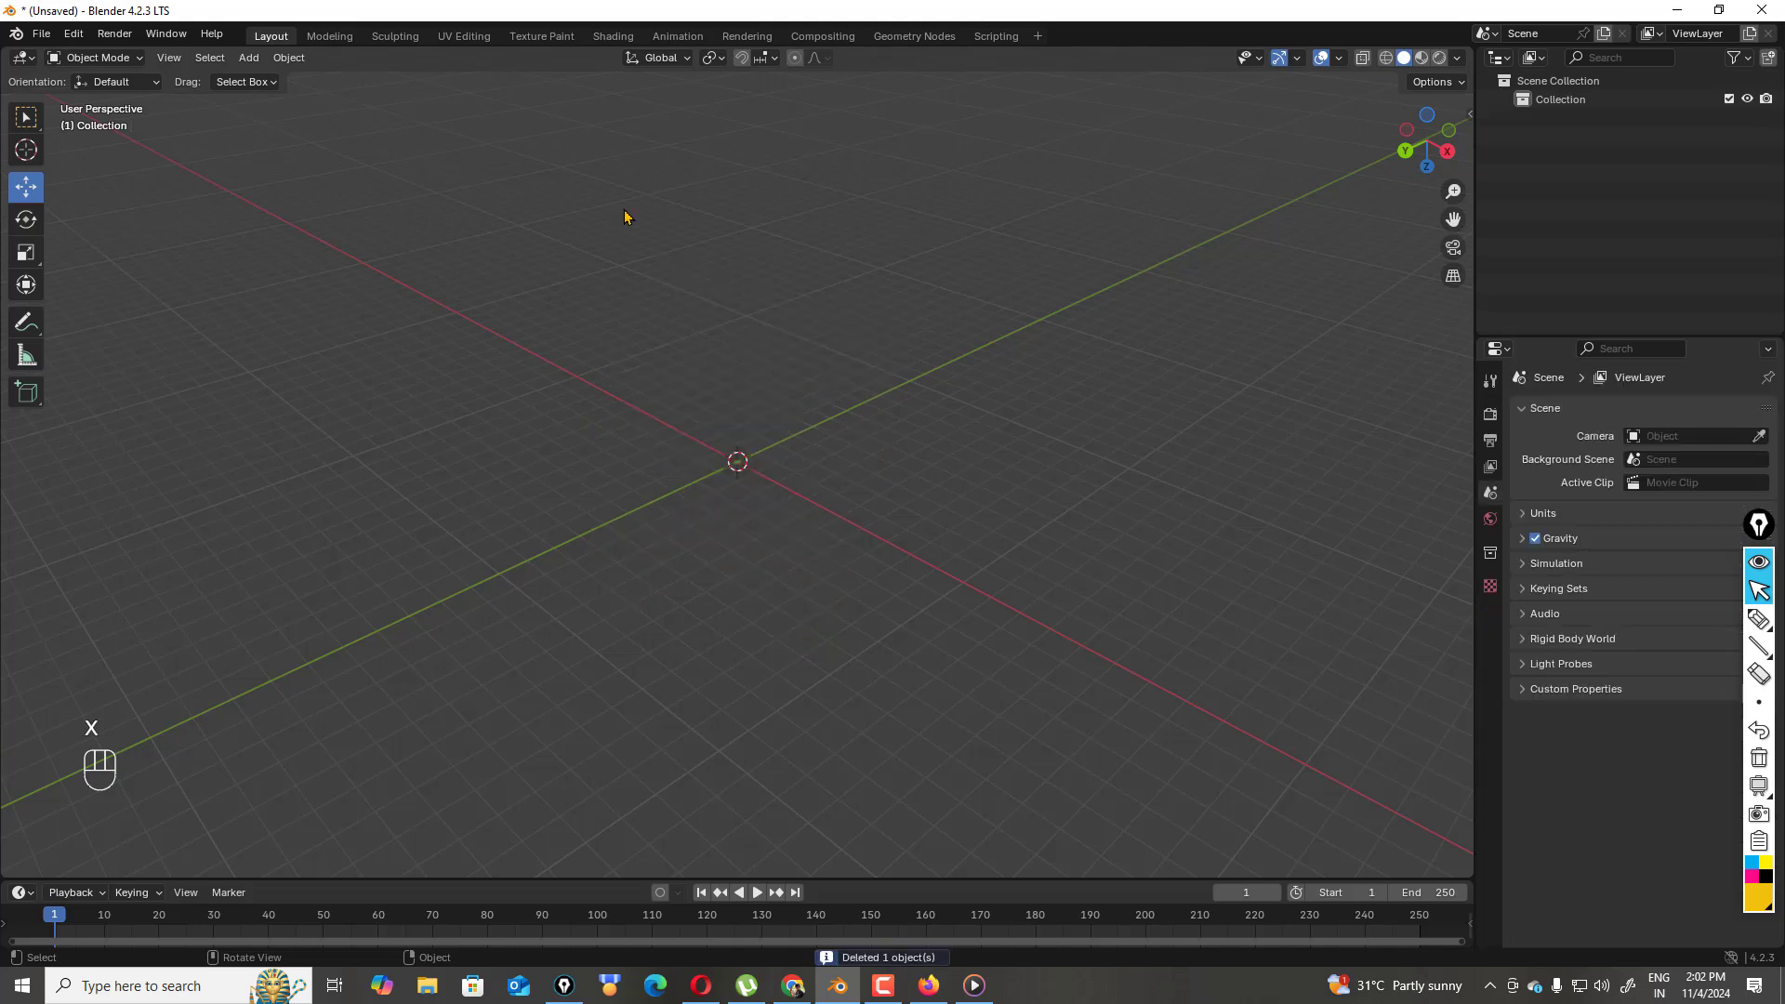
- Add a cube mesh at the world origin, scale it up uniformly to about 2.685, and deselect it
{"action": "left_click_drag", "start_coordinate": [1414, 153], "coordinate": [1348, 160]}
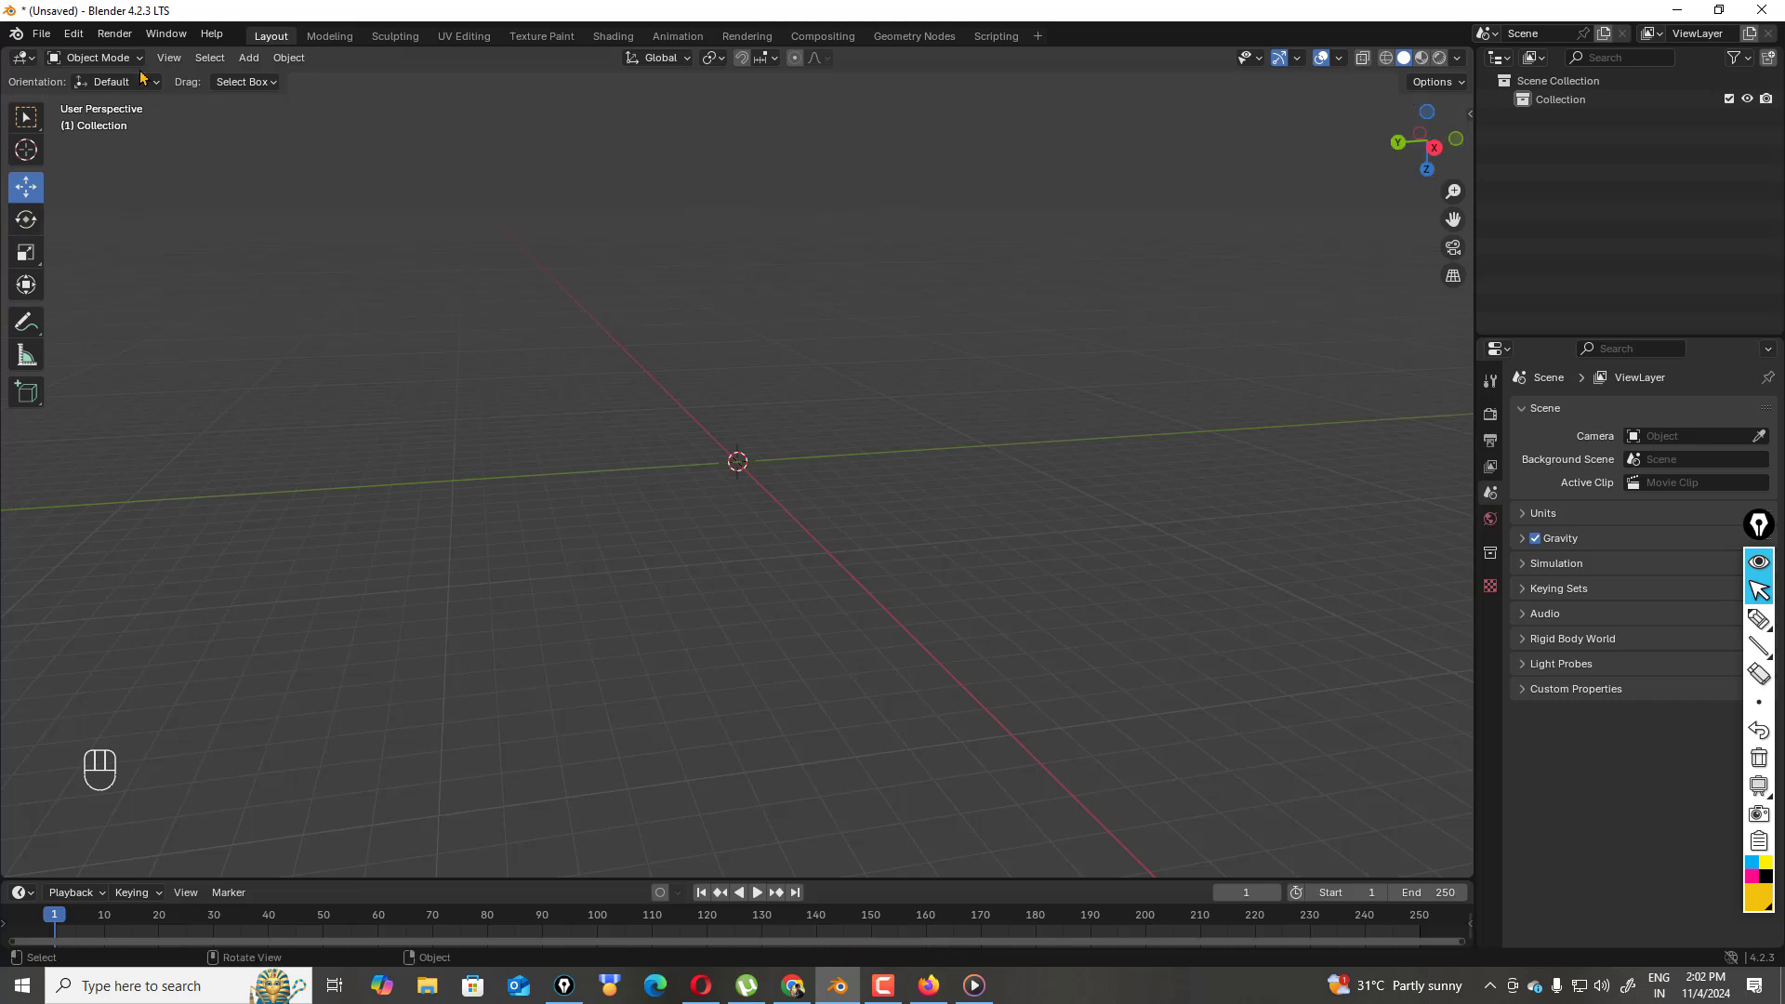
{"action": "left_click", "coordinate": [249, 59]}
{"action": "mouse_move", "coordinate": [298, 82]}
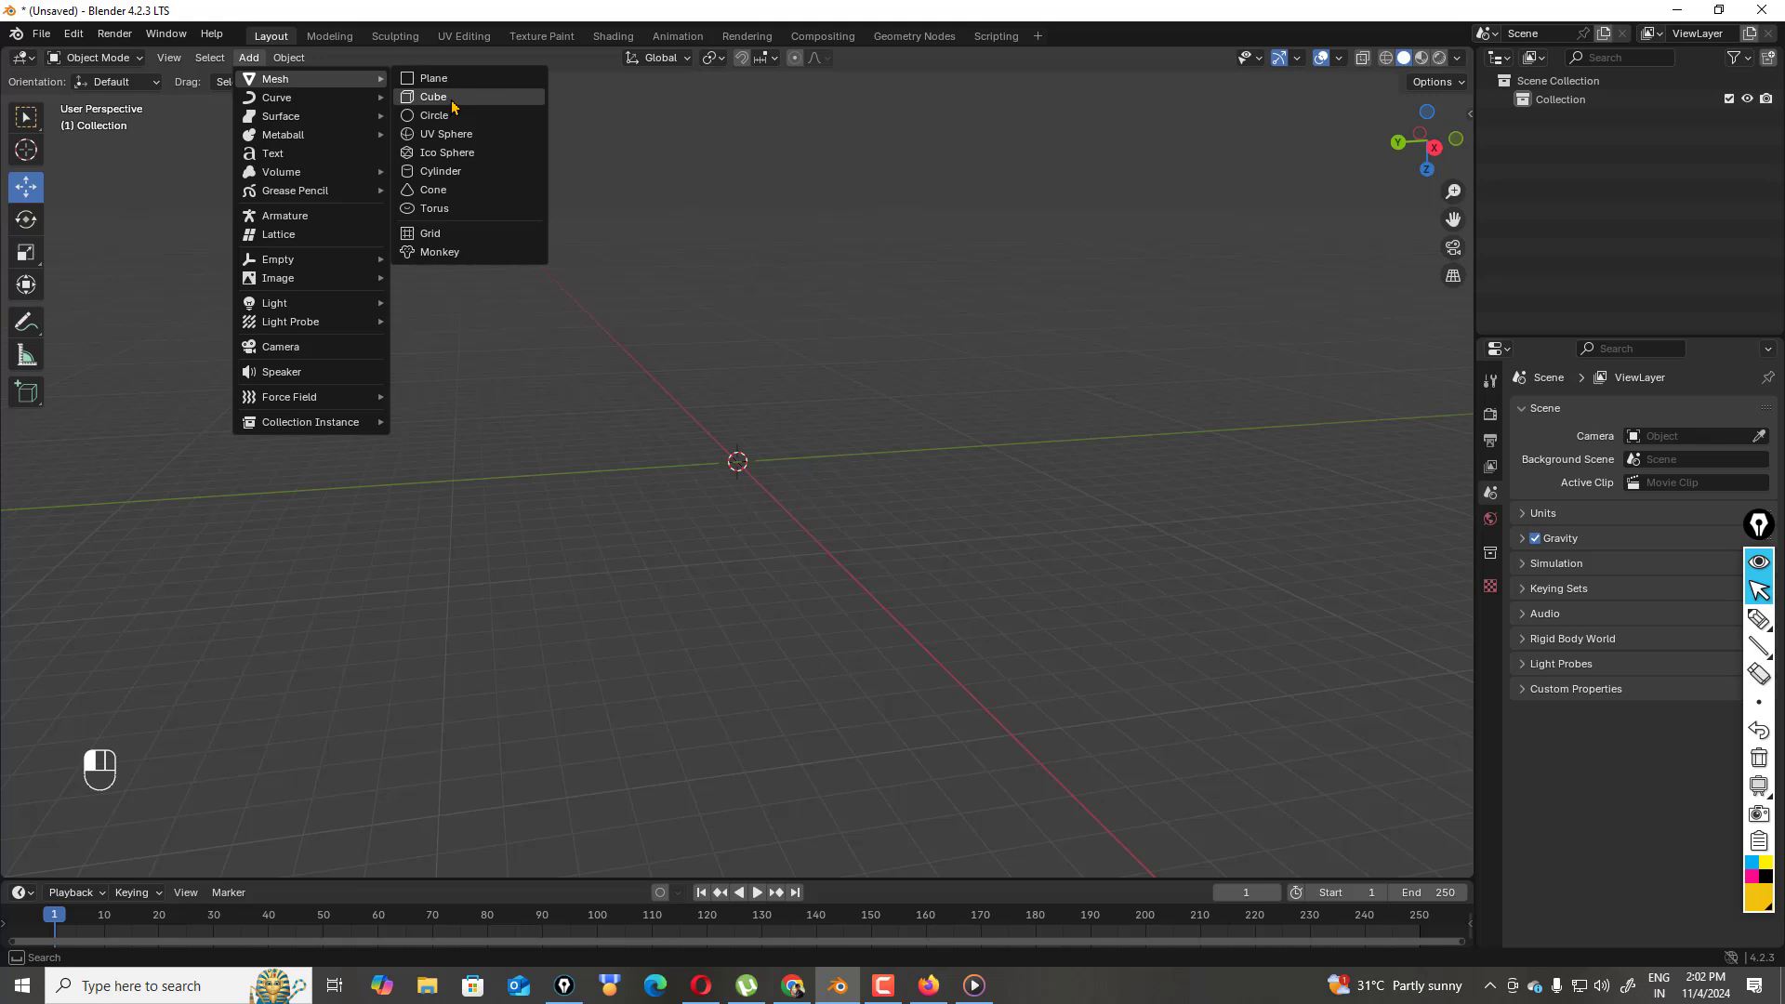
{"action": "left_click", "coordinate": [455, 97]}
{"action": "key", "text": "s"}
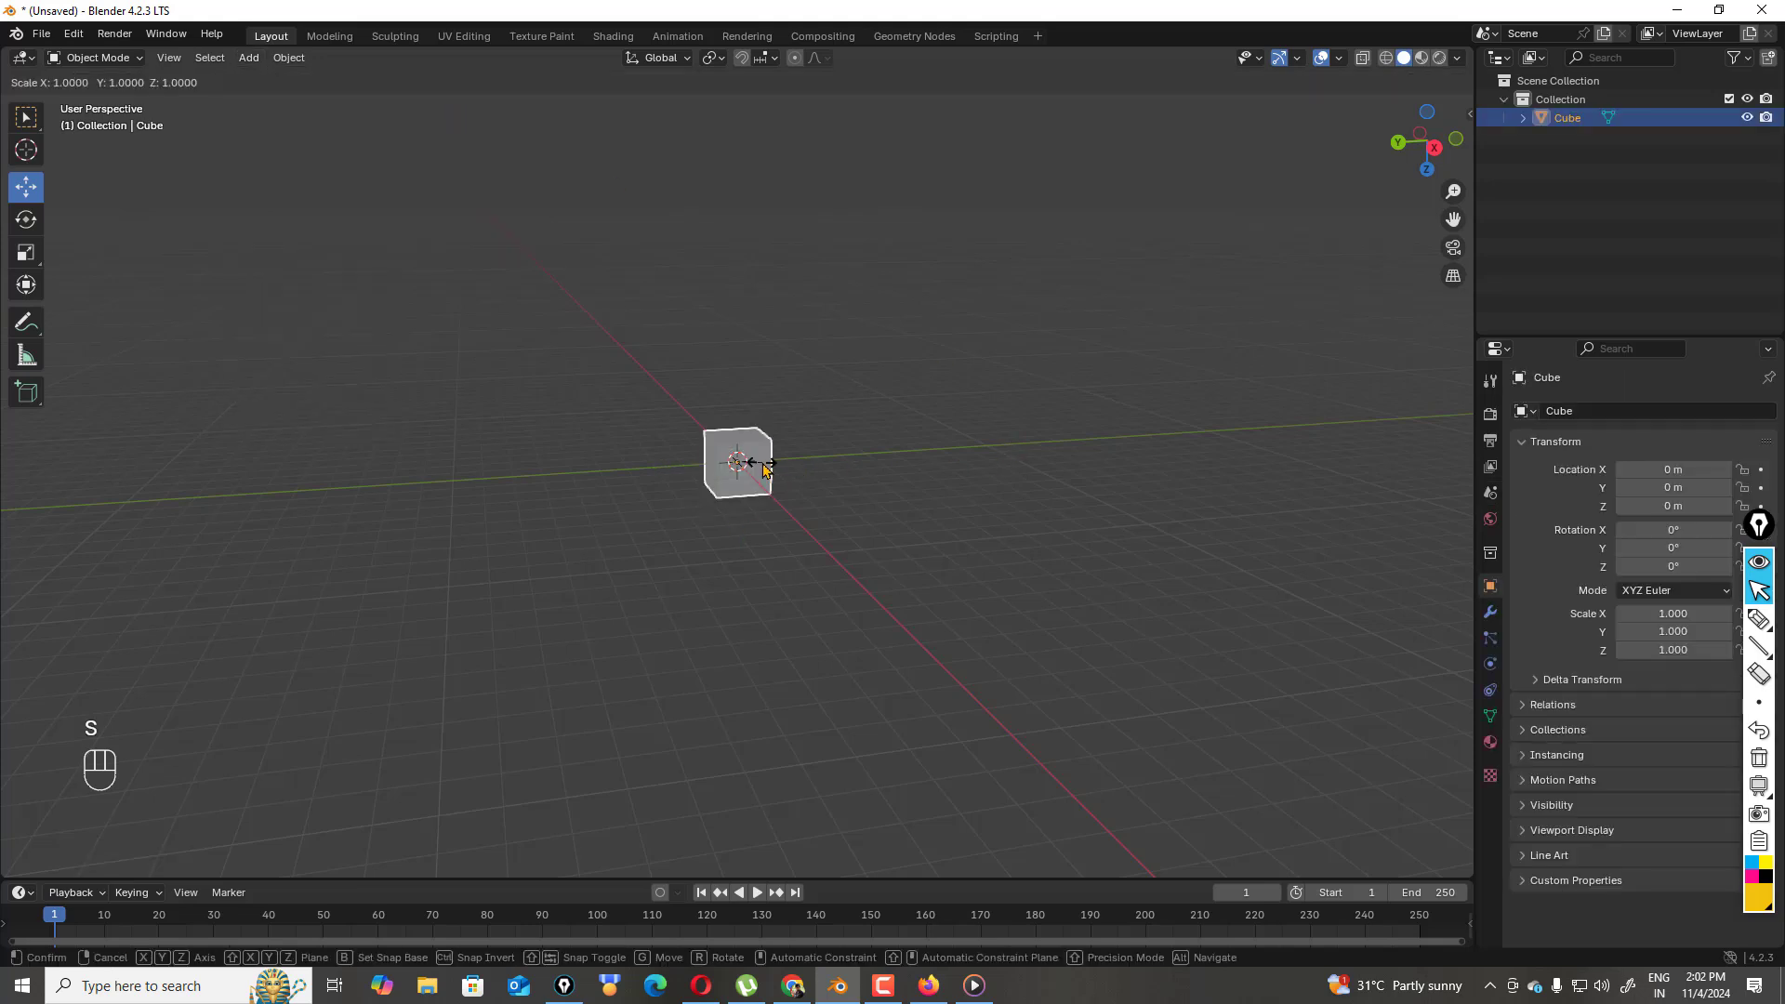
{"action": "left_click", "coordinate": [806, 444]}
{"action": "left_click", "coordinate": [991, 437]}
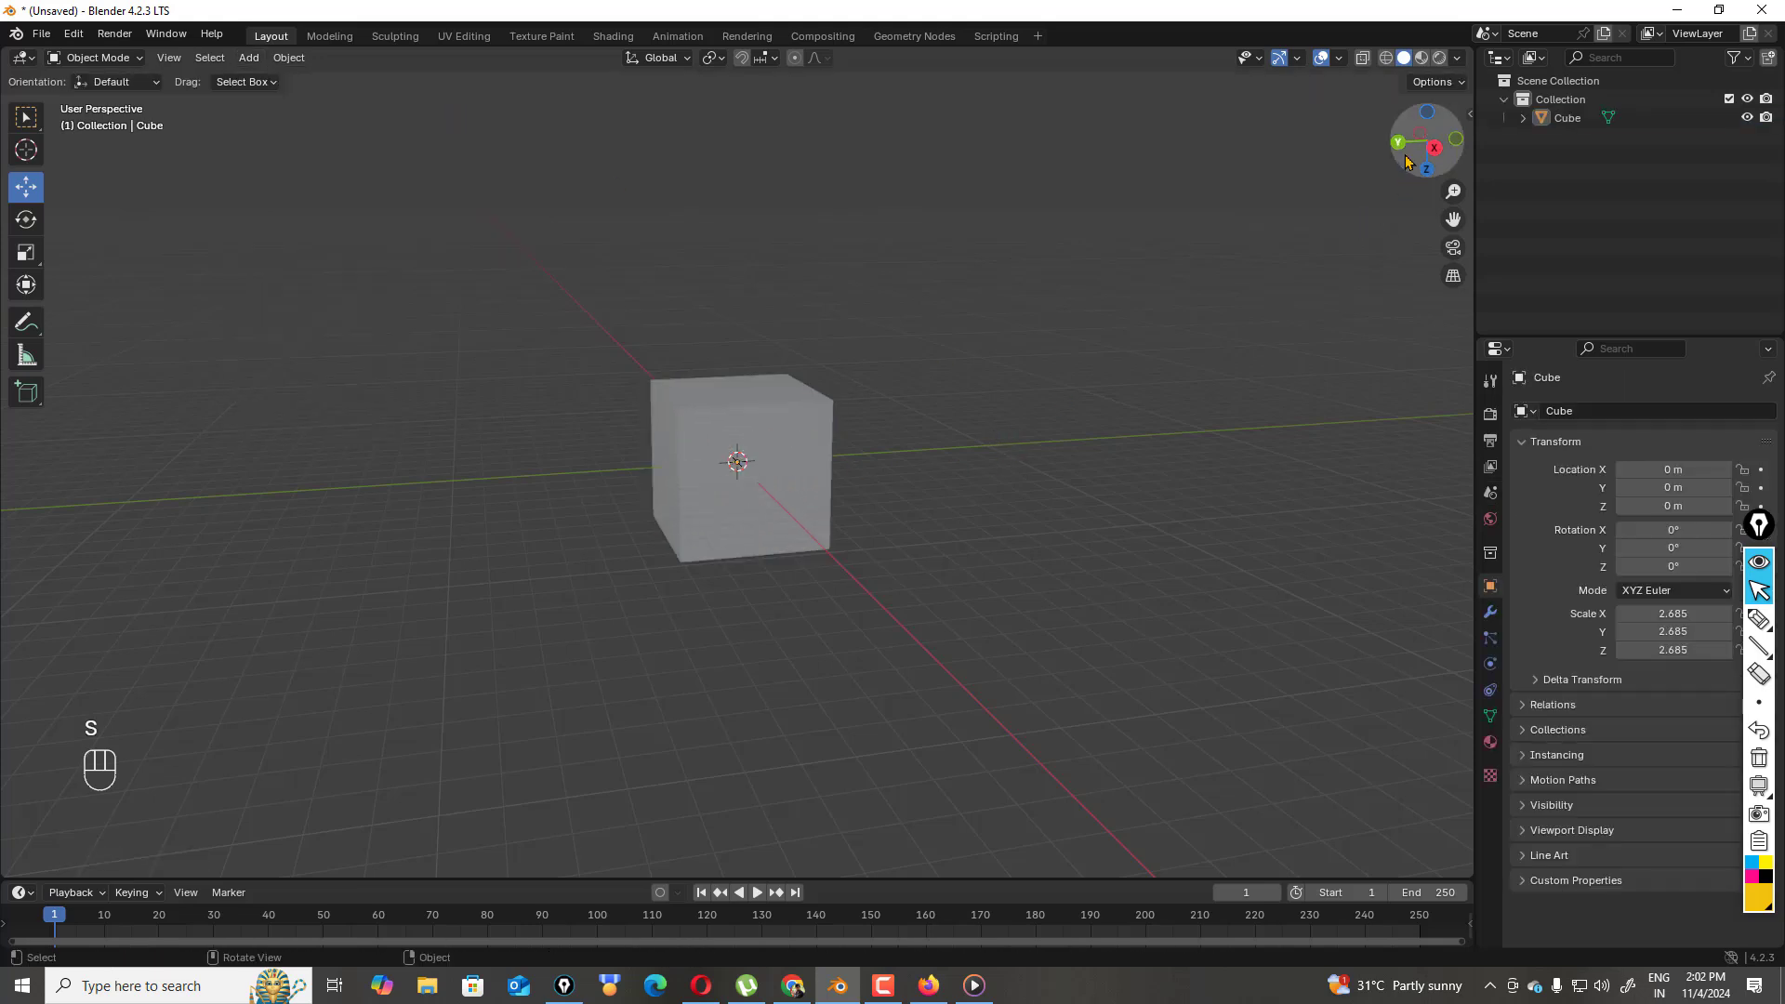
- Move the cube to about (-0.66, -0.70, -2.1) m and leave it selected
{"action": "left_click_drag", "start_coordinate": [1410, 166], "coordinate": [1365, 158]}
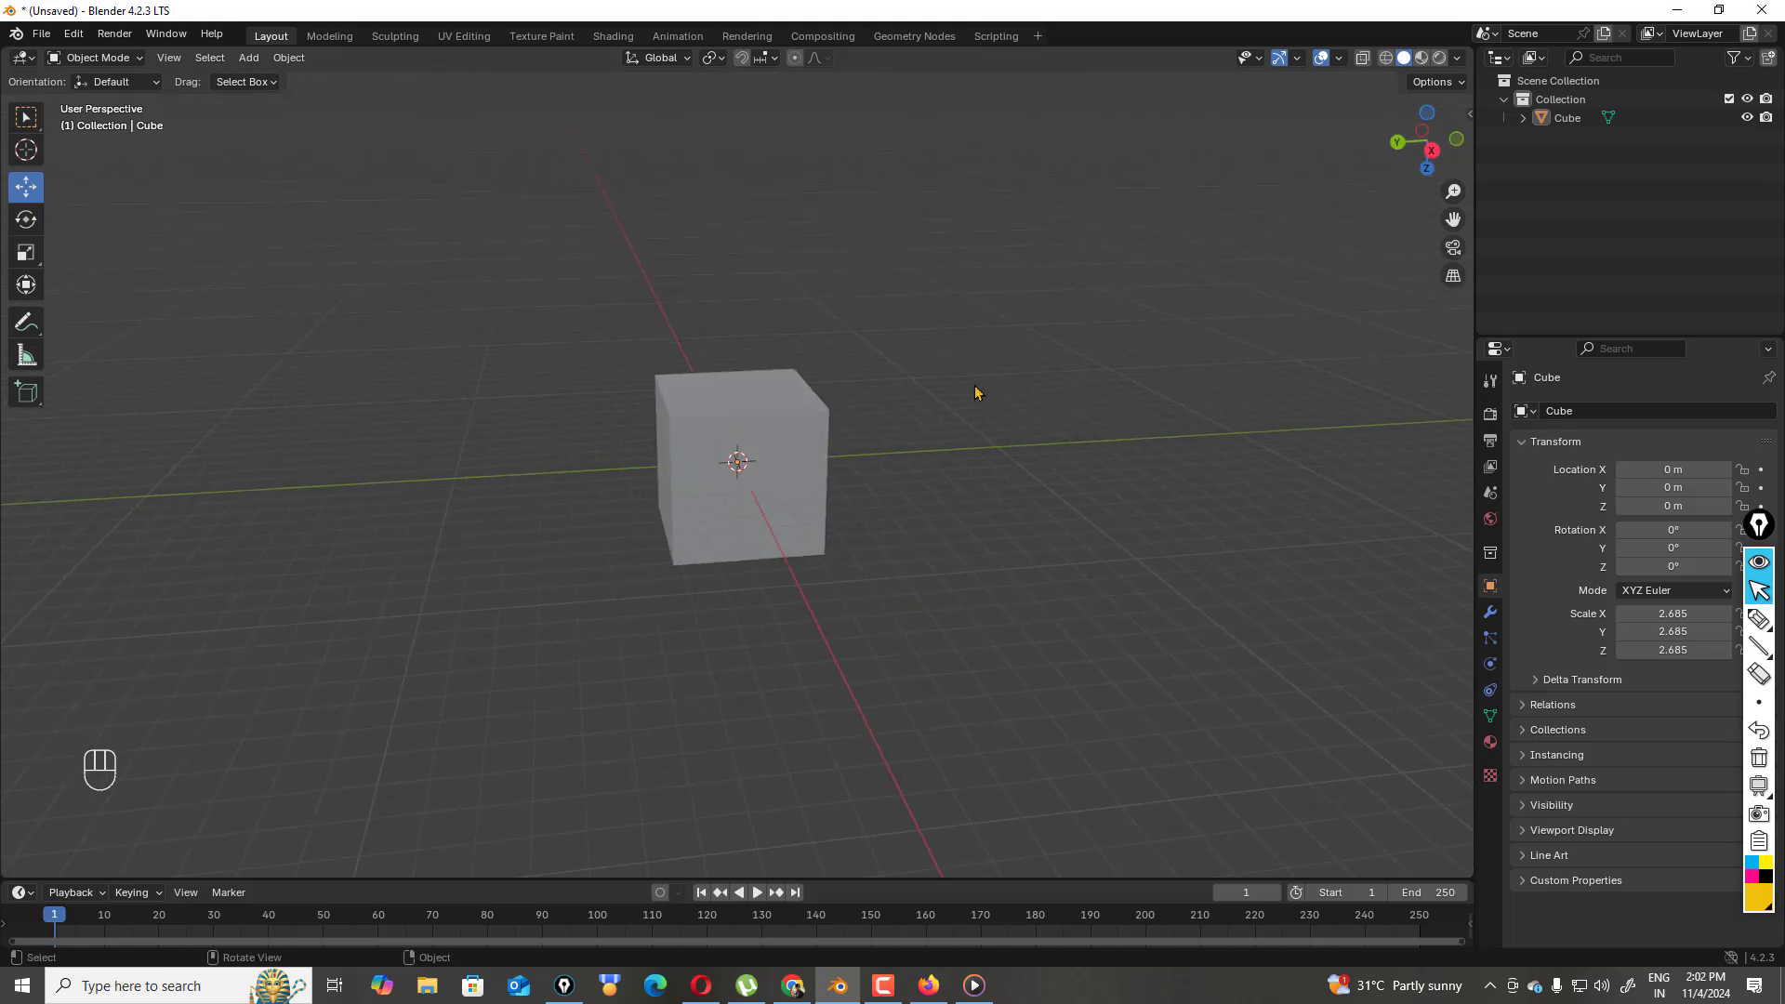
{"action": "left_click", "coordinate": [781, 470]}
{"action": "key", "text": "g"}
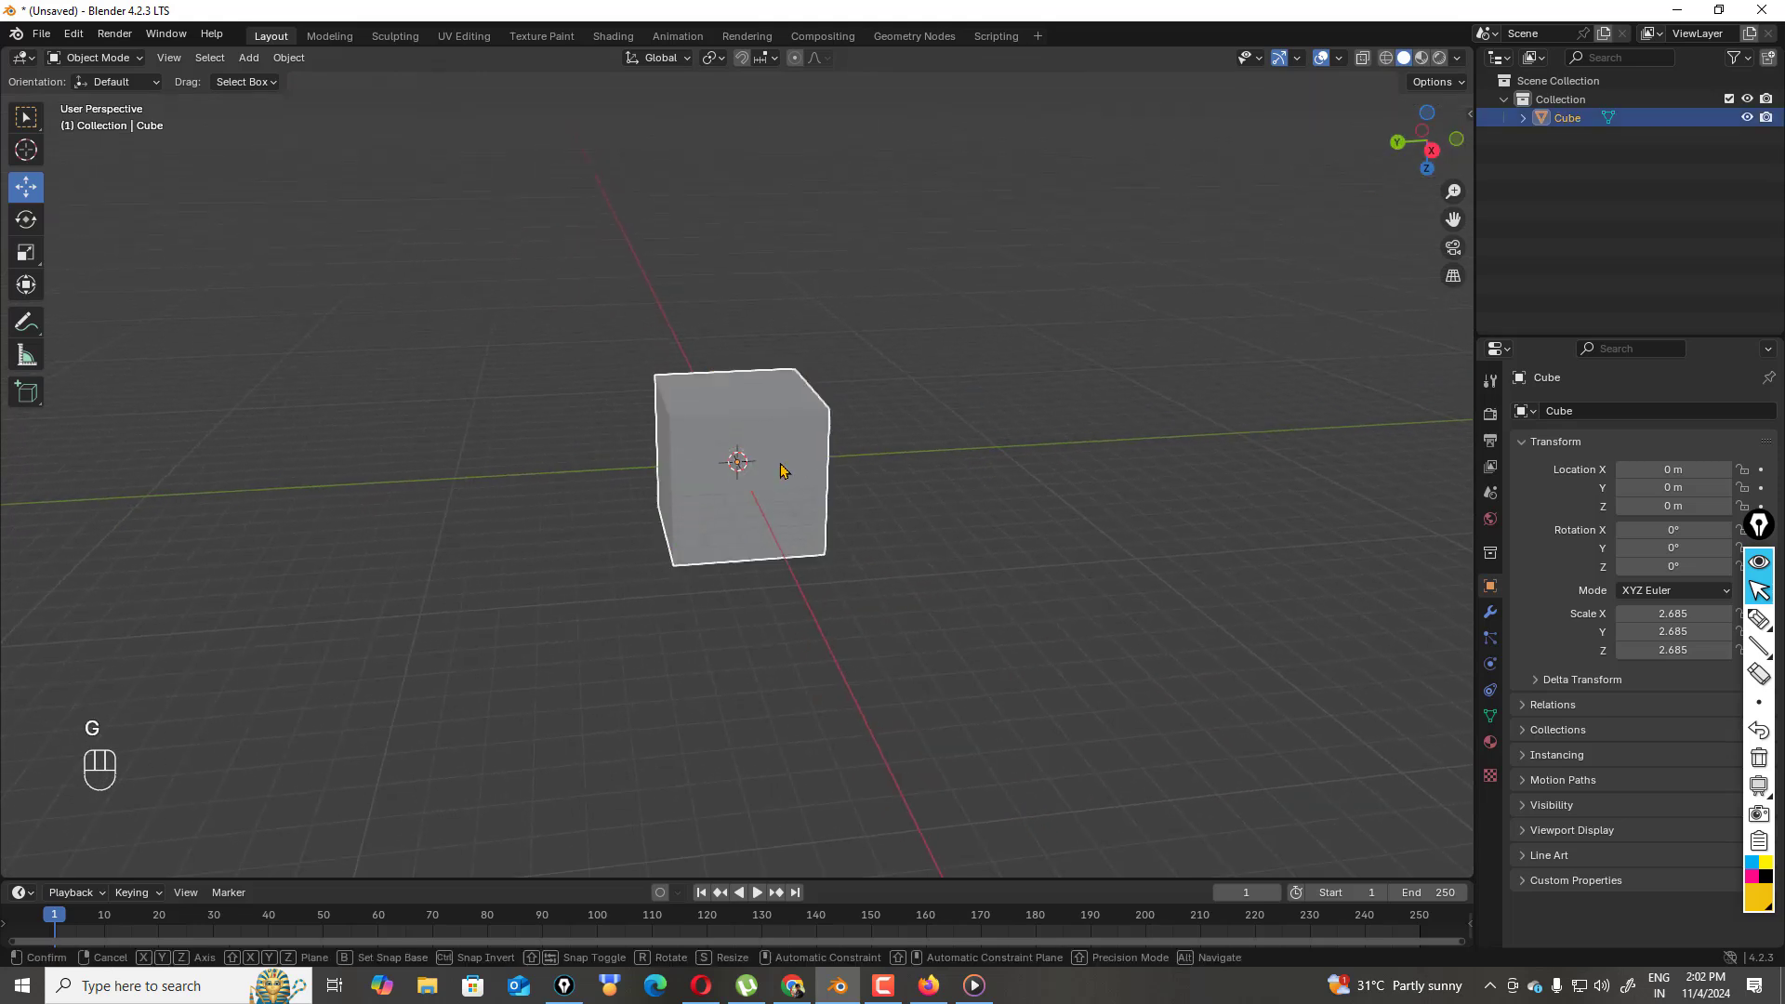
{"action": "left_click", "coordinate": [818, 414]}
{"action": "left_click", "coordinate": [675, 494]}
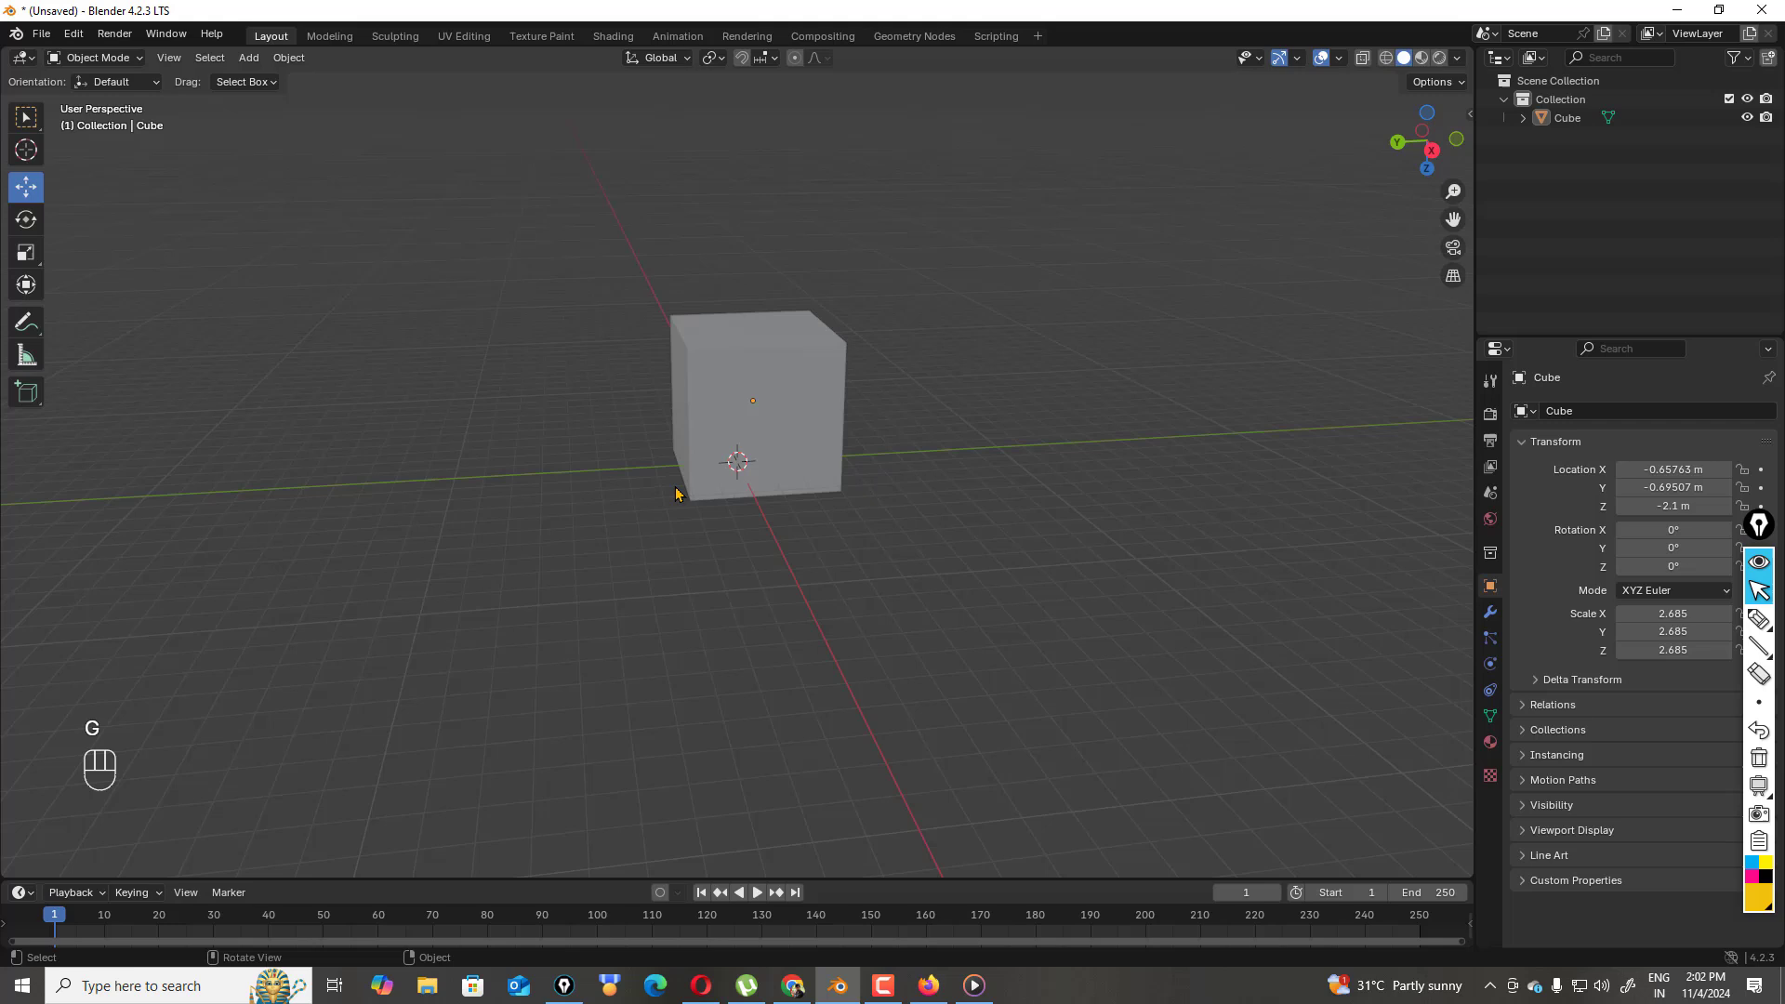
{"action": "left_click", "coordinate": [832, 414]}
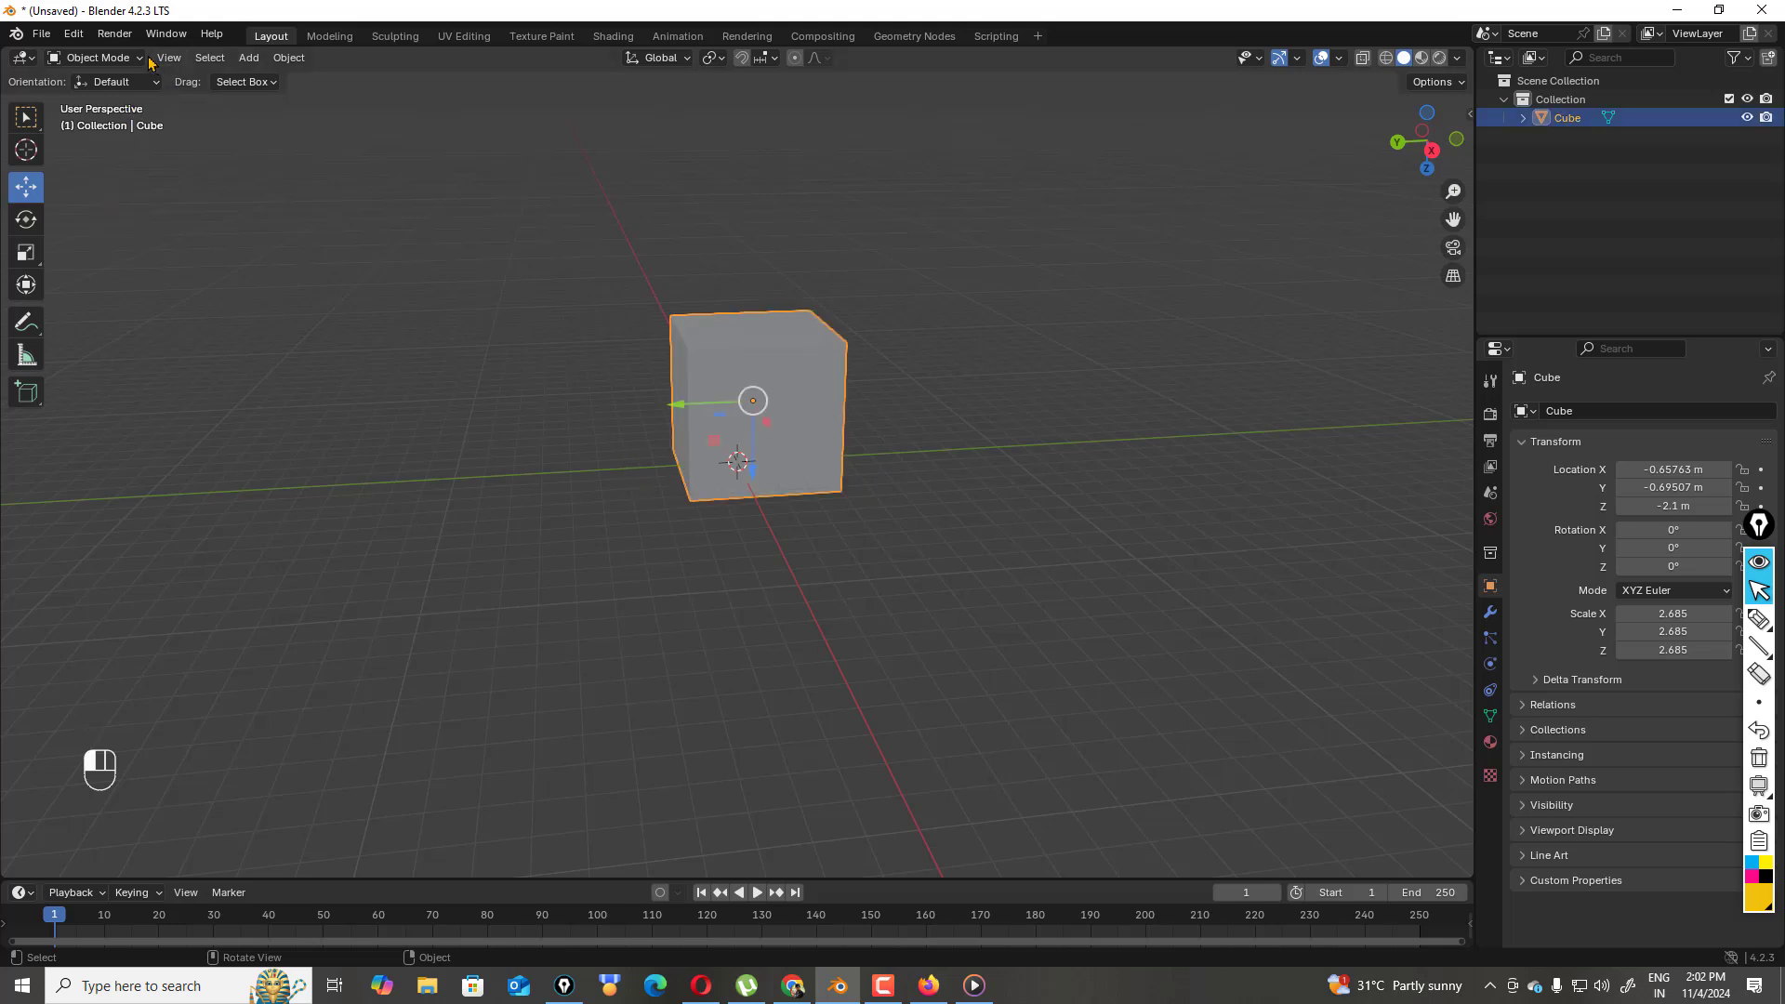
- Enter Edit Mode on the cube, activate the Spin tool, and mark its settings with the screen pen
{"action": "left_click", "coordinate": [102, 58]}
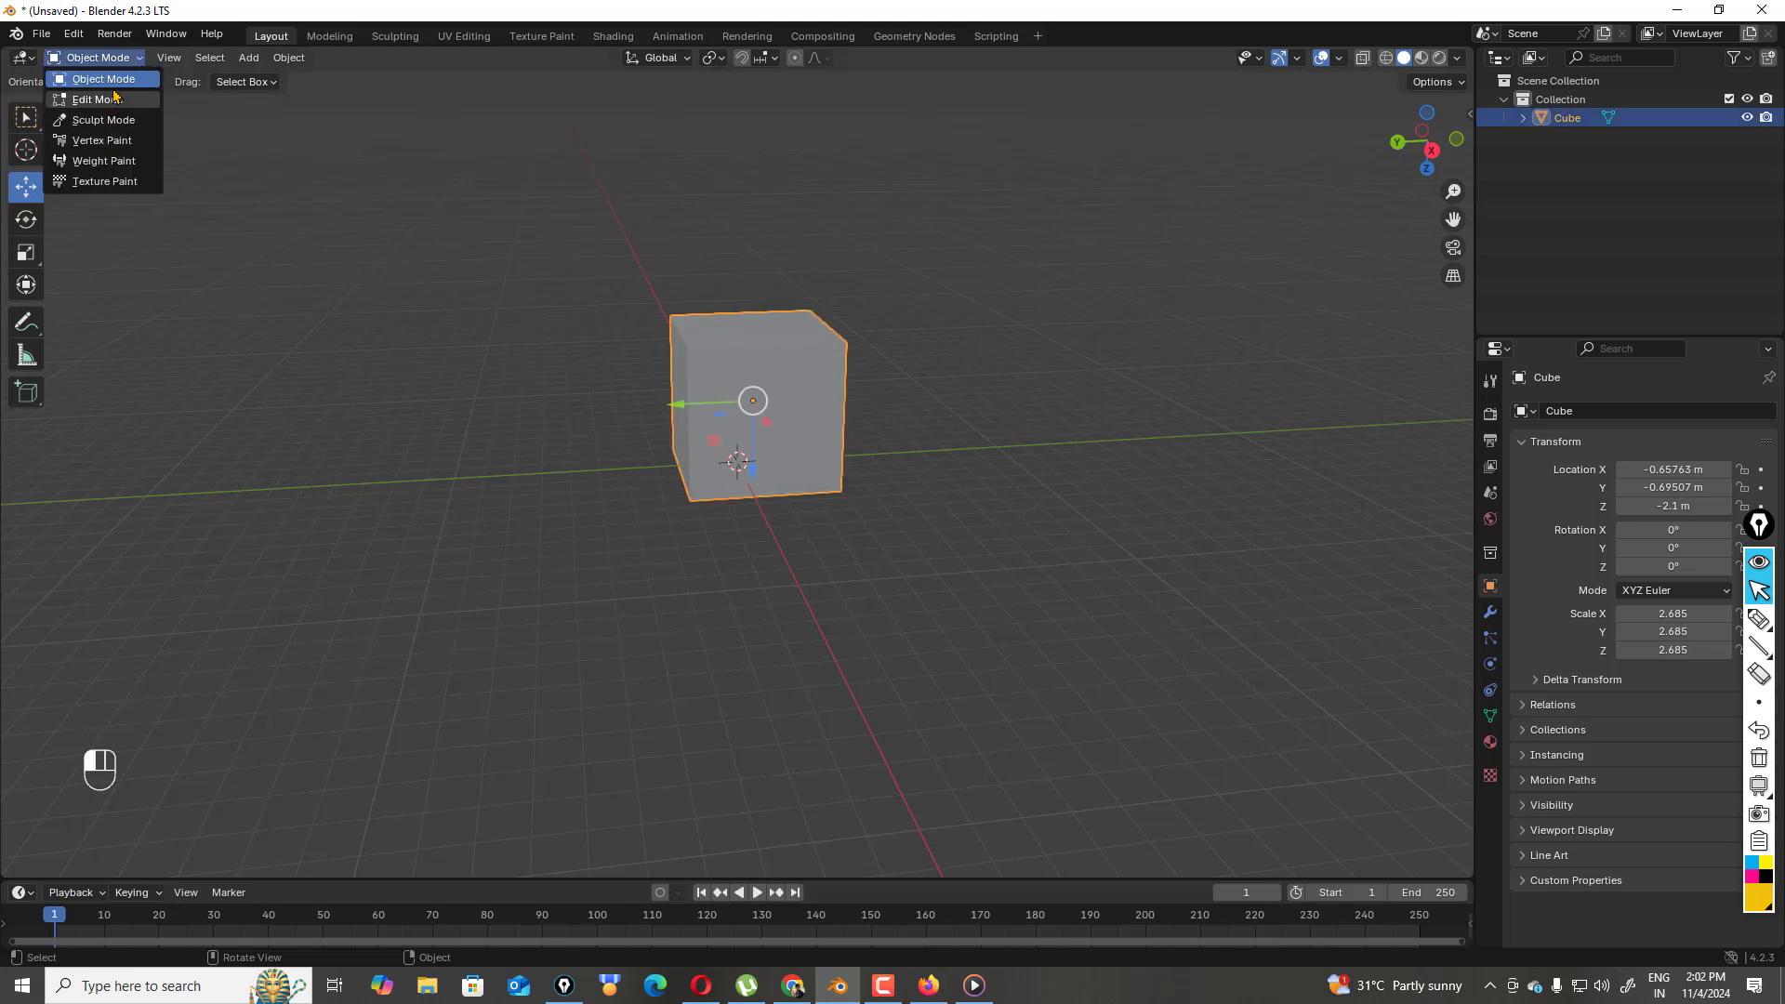
{"action": "left_click", "coordinate": [734, 293]}
{"action": "left_click", "coordinate": [810, 333]}
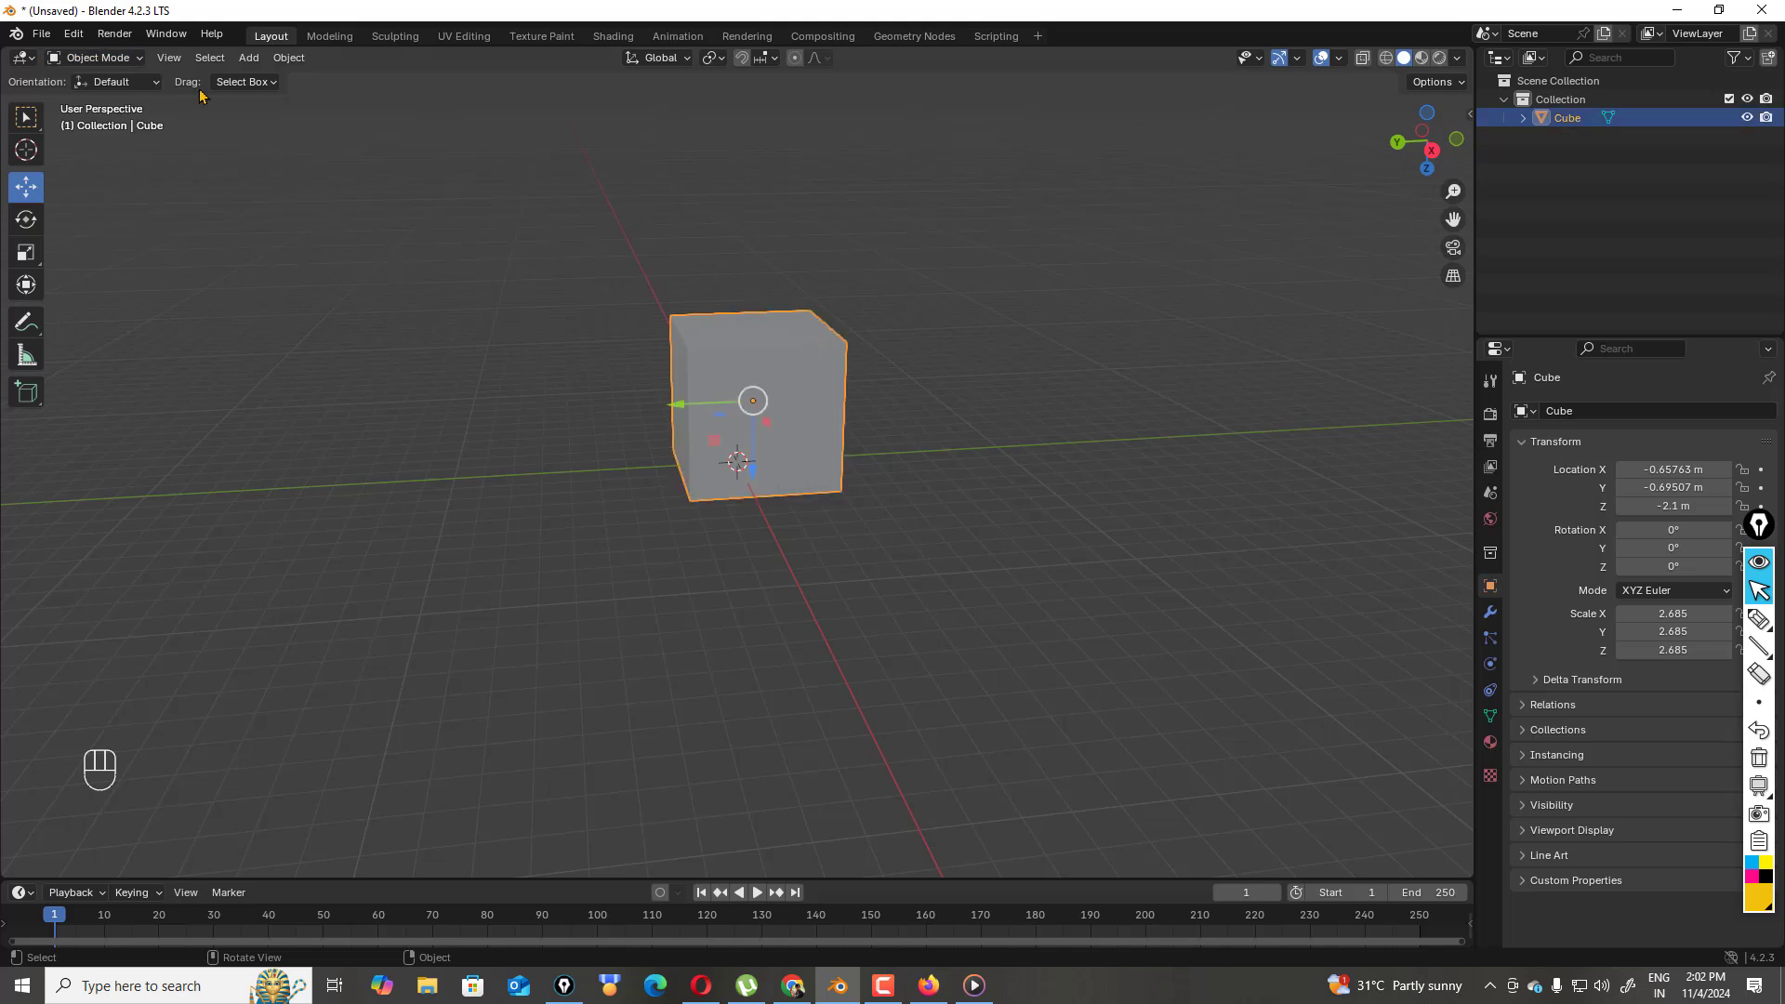
{"action": "left_click", "coordinate": [139, 61]}
{"action": "left_click", "coordinate": [123, 103]}
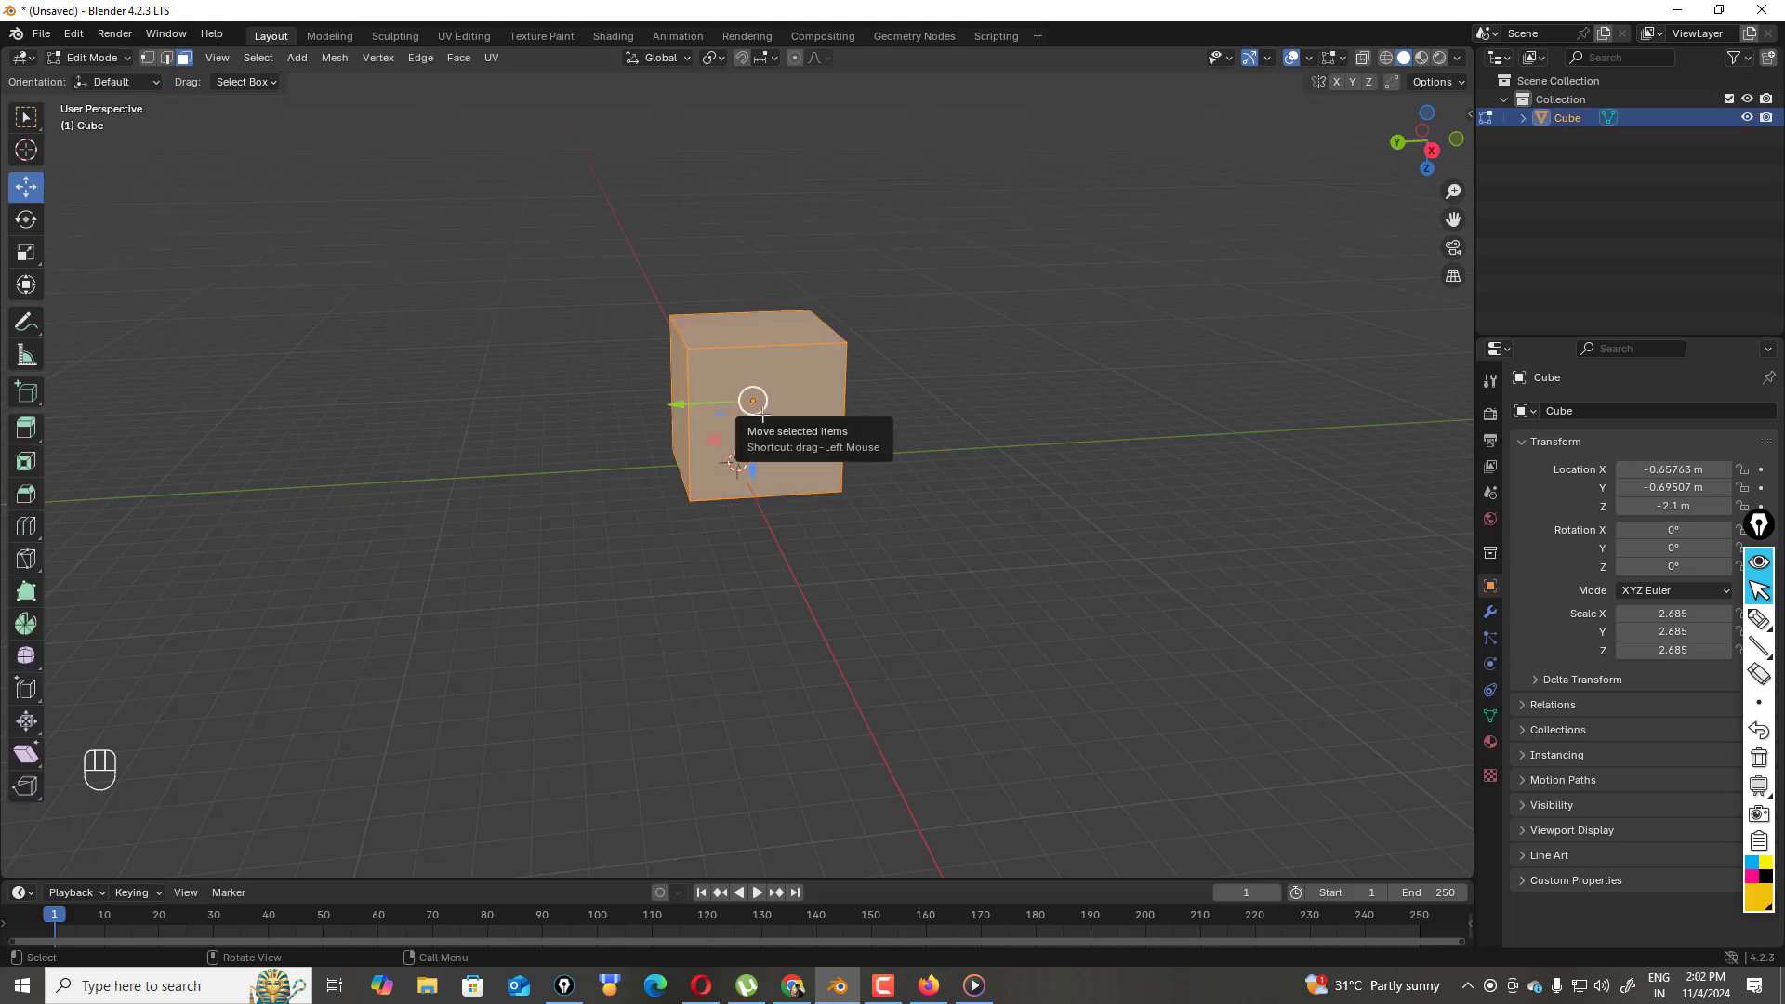
{"action": "left_click", "coordinate": [25, 625]}
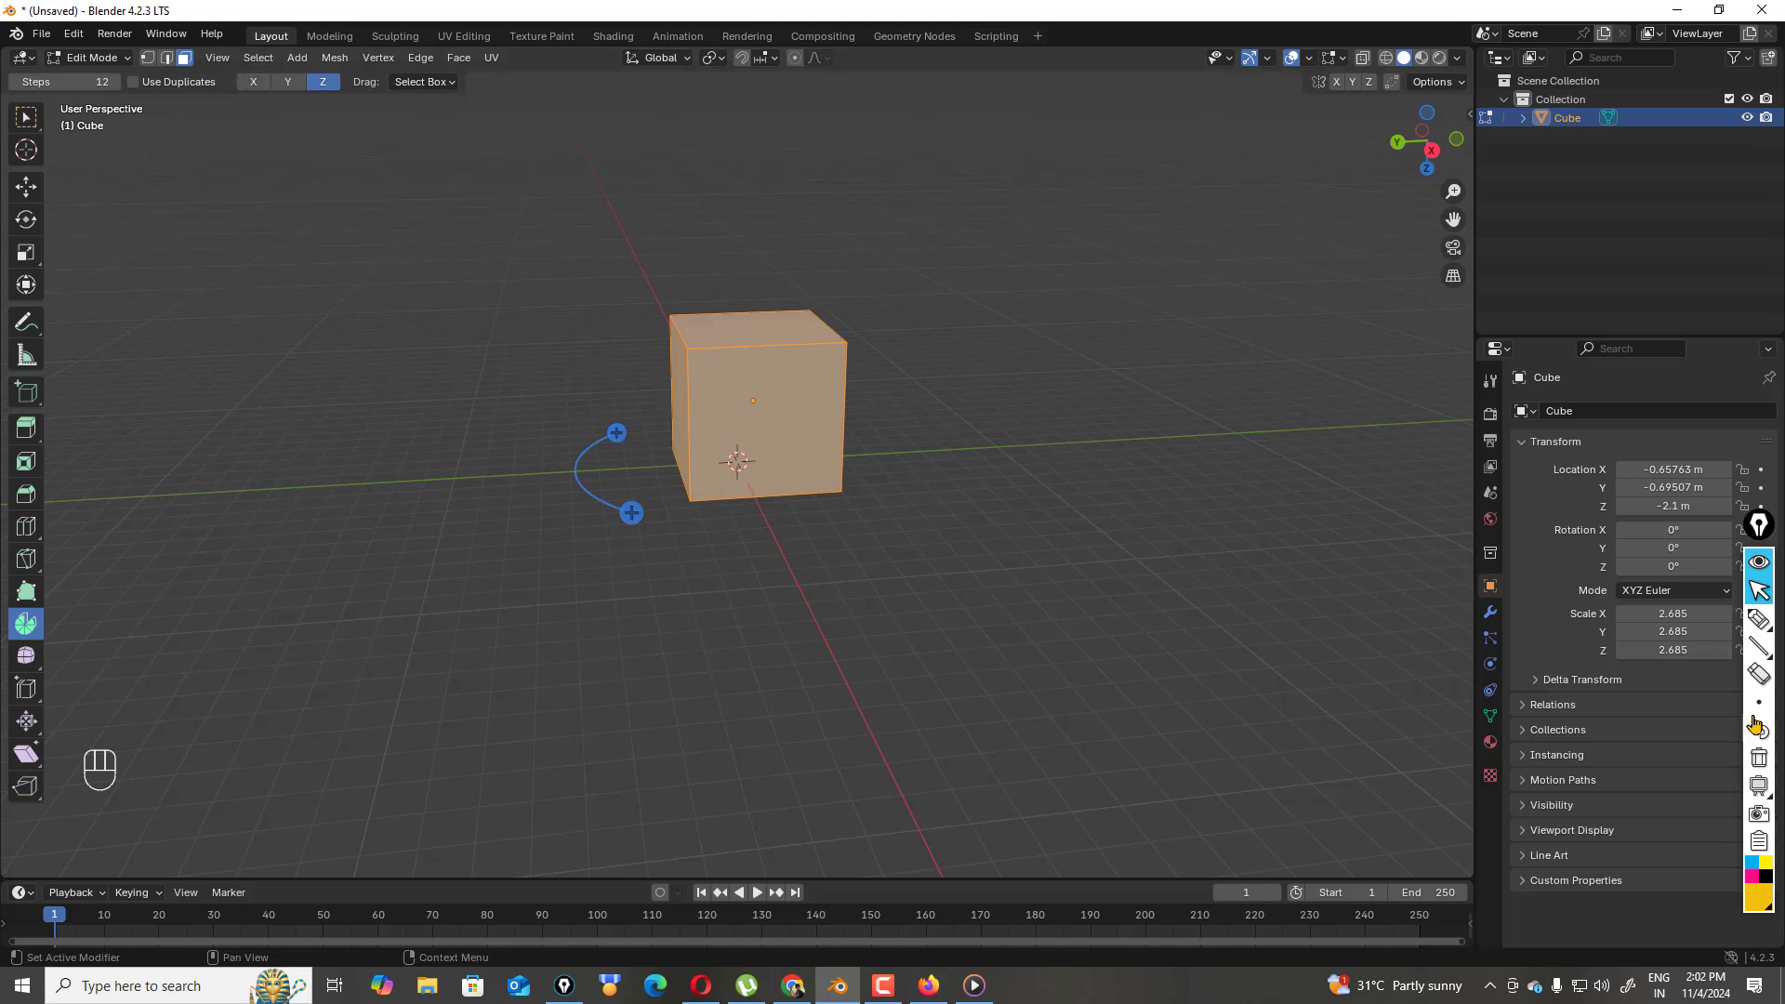
{"action": "left_click", "coordinate": [1759, 618]}
{"action": "left_click_drag", "start_coordinate": [229, 96], "coordinate": [352, 99]}
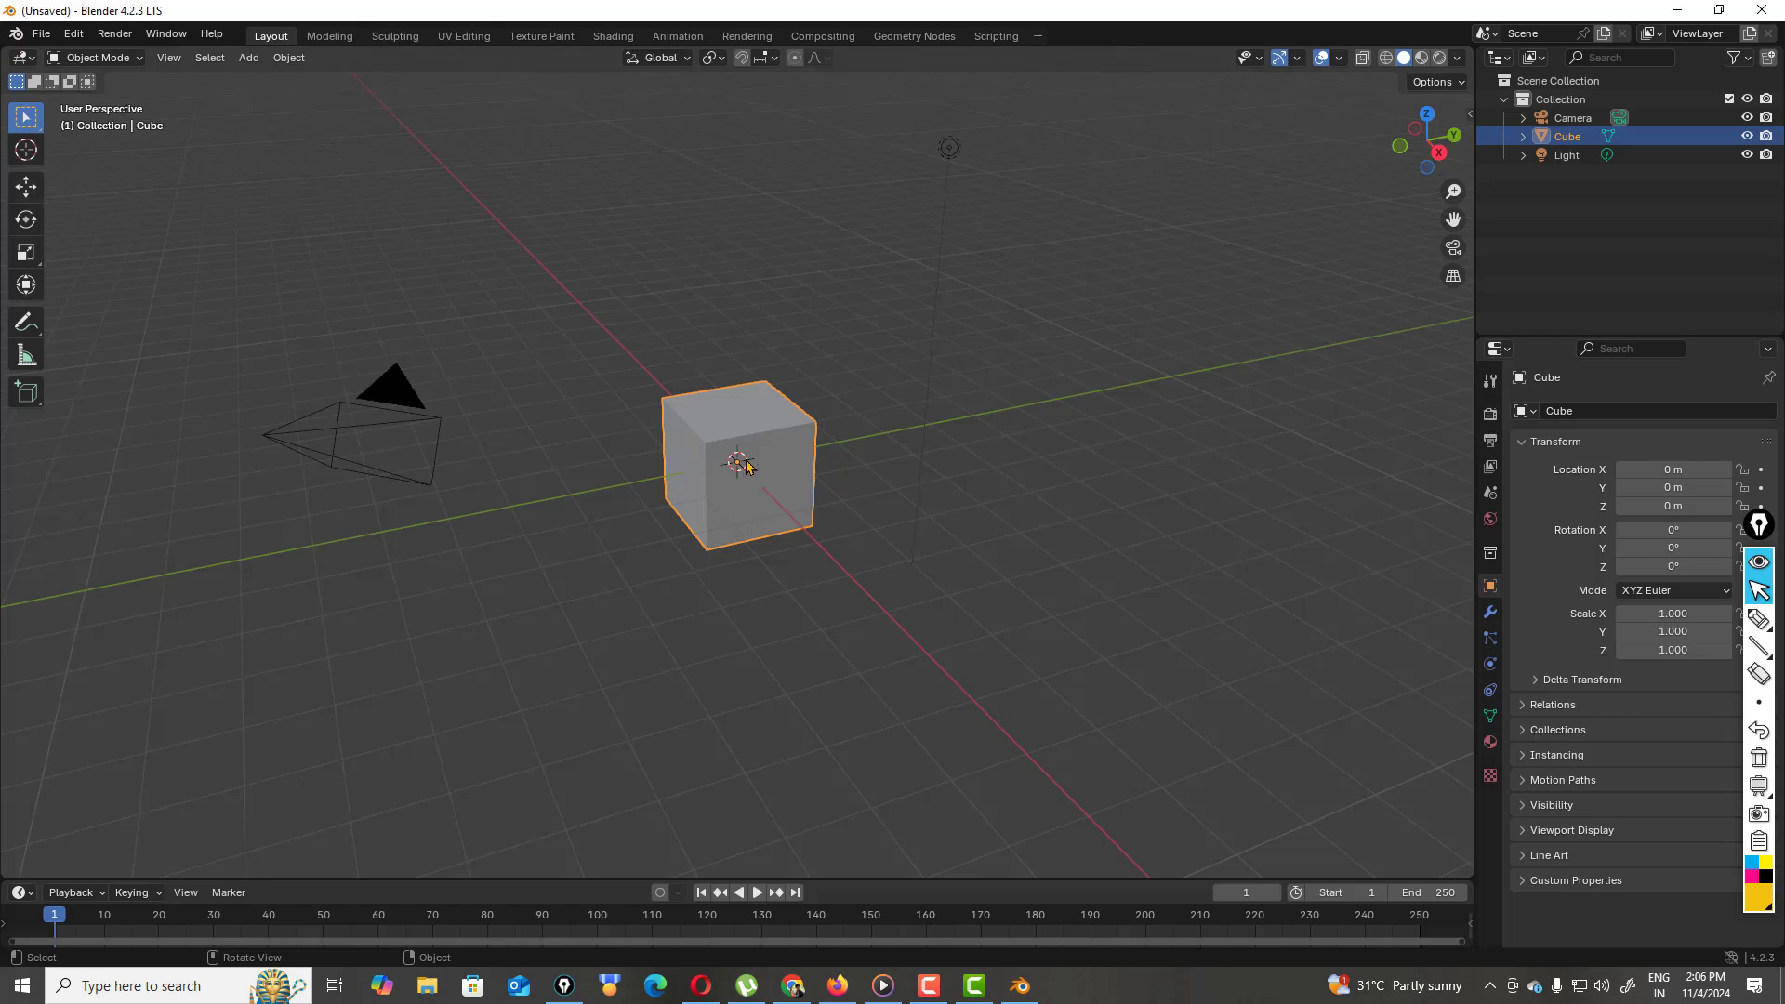
- Enter Edit Mode on the default cube of the new scene and activate the Spin tool
{"action": "left_click_drag", "start_coordinate": [1455, 144], "coordinate": [1422, 172]}
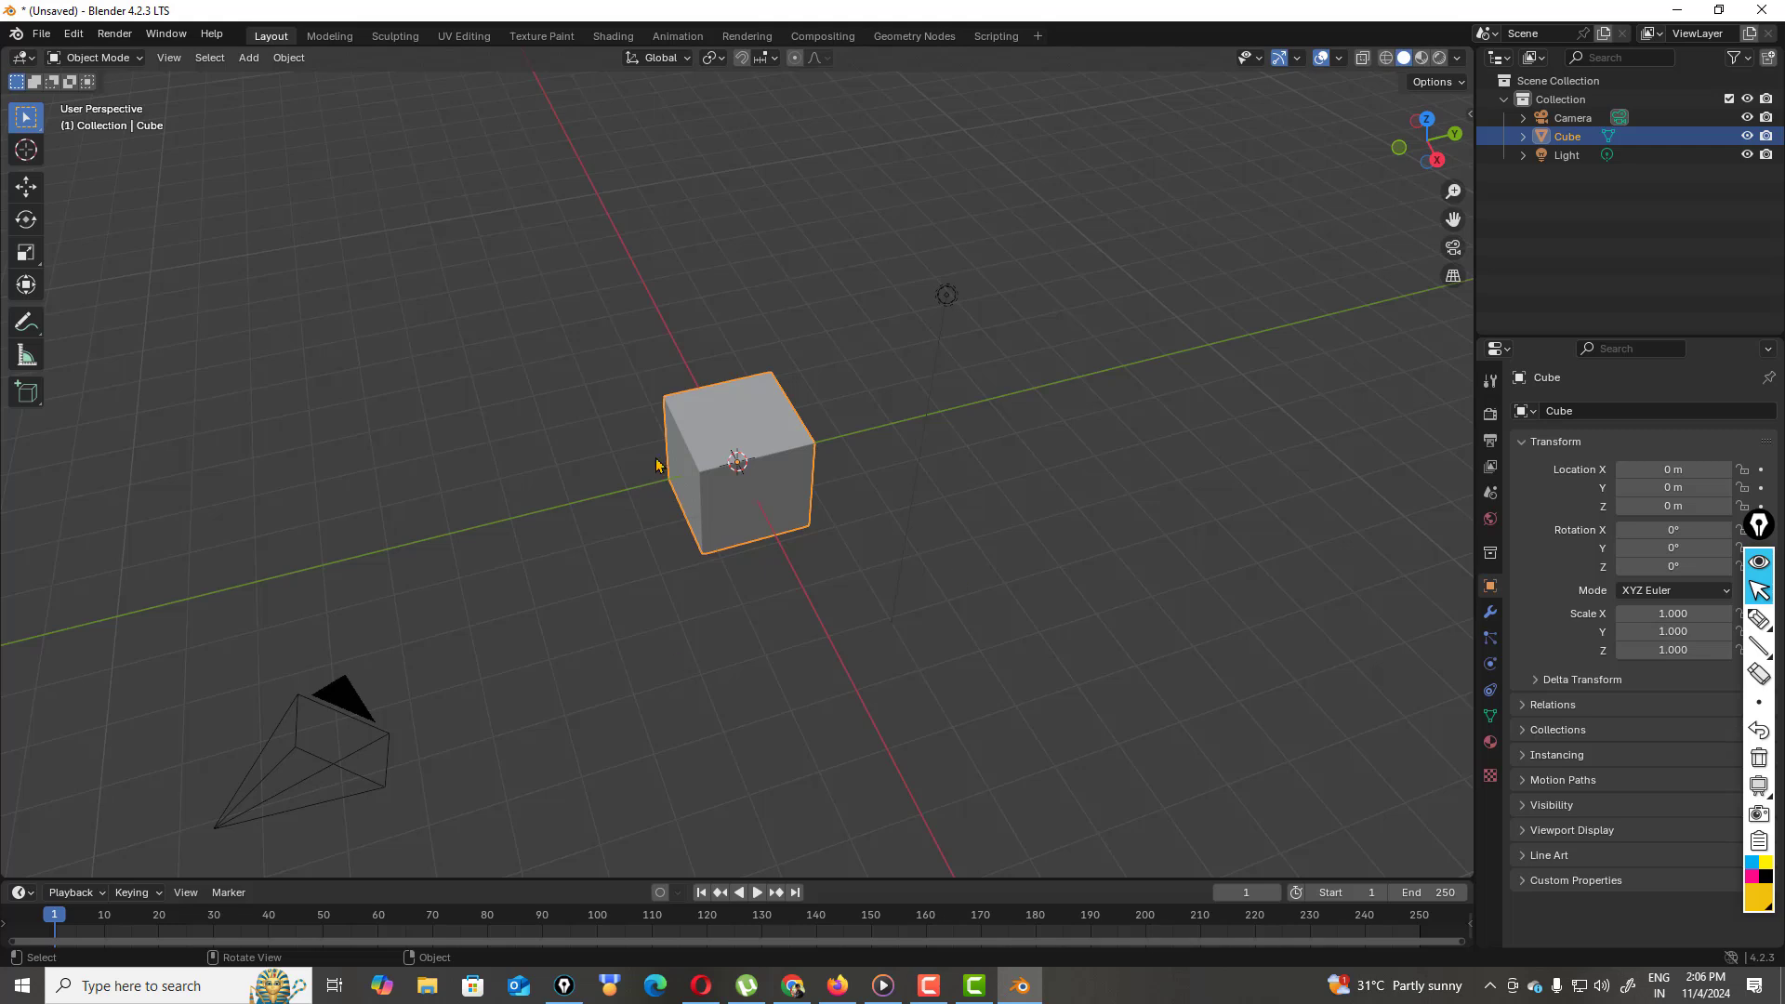
{"action": "left_click", "coordinate": [249, 57]}
{"action": "mouse_move", "coordinate": [311, 82]}
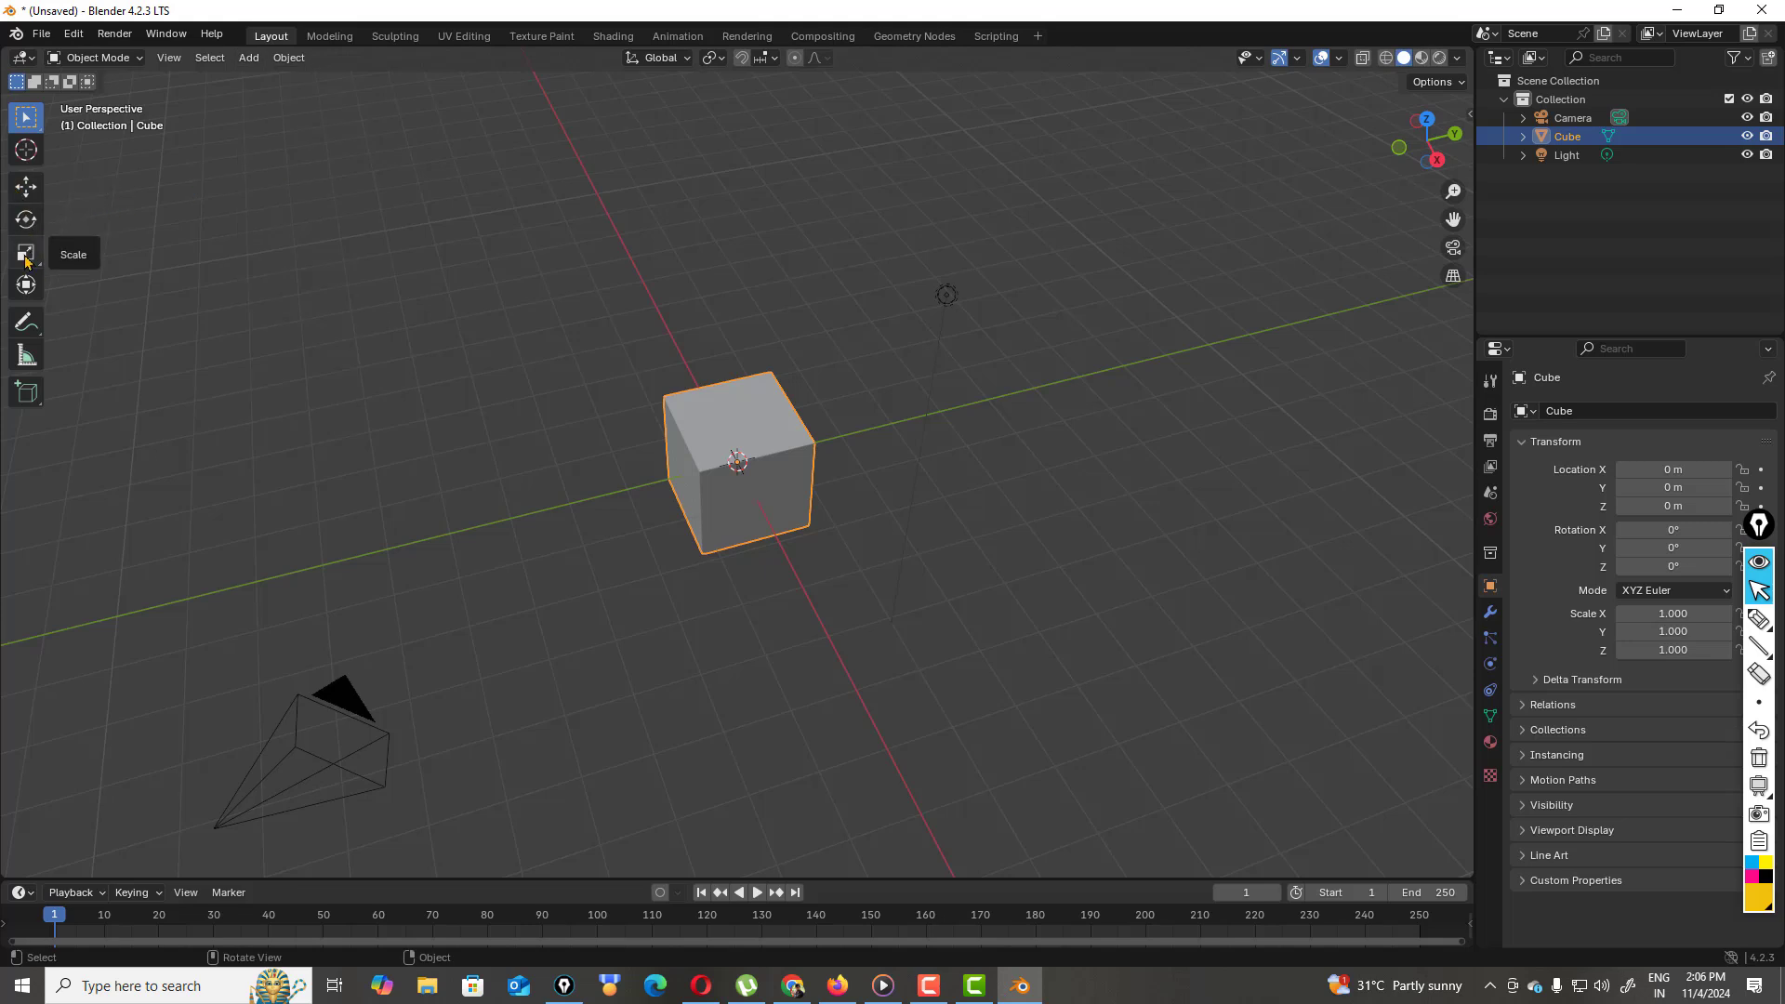
{"action": "left_click", "coordinate": [130, 60]}
{"action": "left_click", "coordinate": [127, 100]}
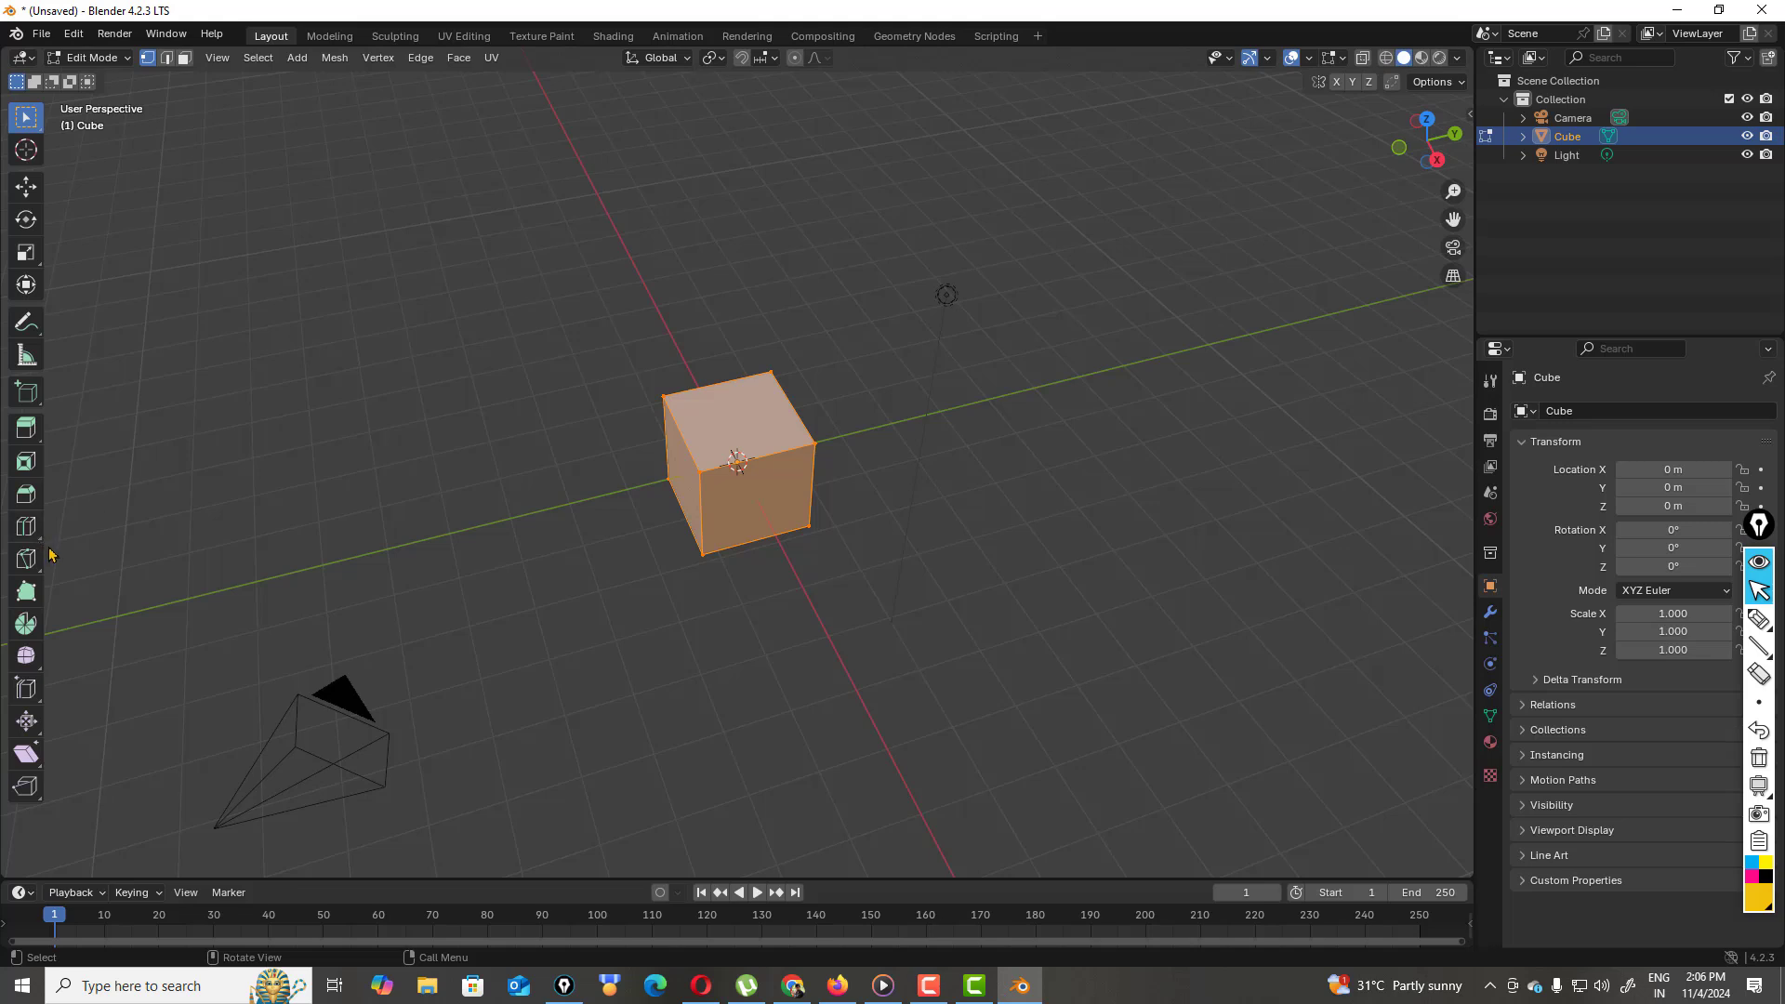
{"action": "left_click", "coordinate": [25, 626]}
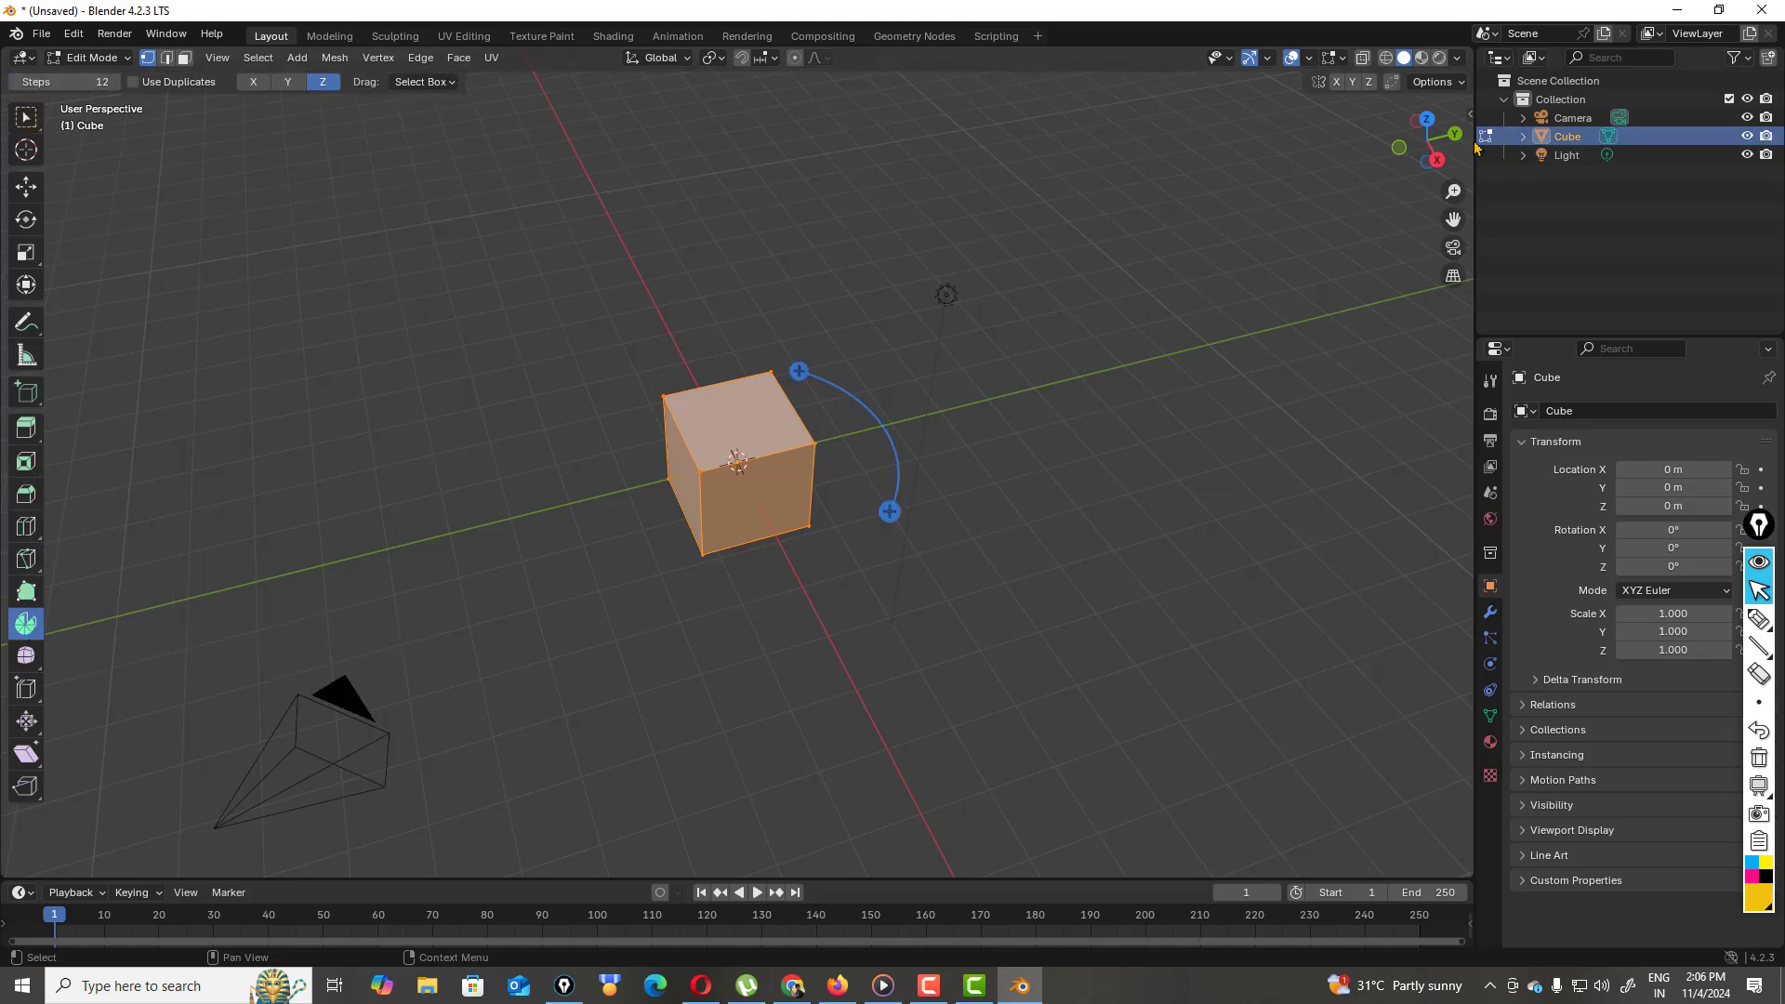
- Spin the entire cube mesh around the Z axis with 12 steps, forming a toothed round shape, and deselect it
{"action": "mouse_move", "coordinate": [1448, 152]}
{"action": "left_mouse_down"}
{"action": "mouse_move", "coordinate": [1423, 139]}
{"action": "mouse_move", "coordinate": [1448, 152]}
{"action": "left_mouse_up"}
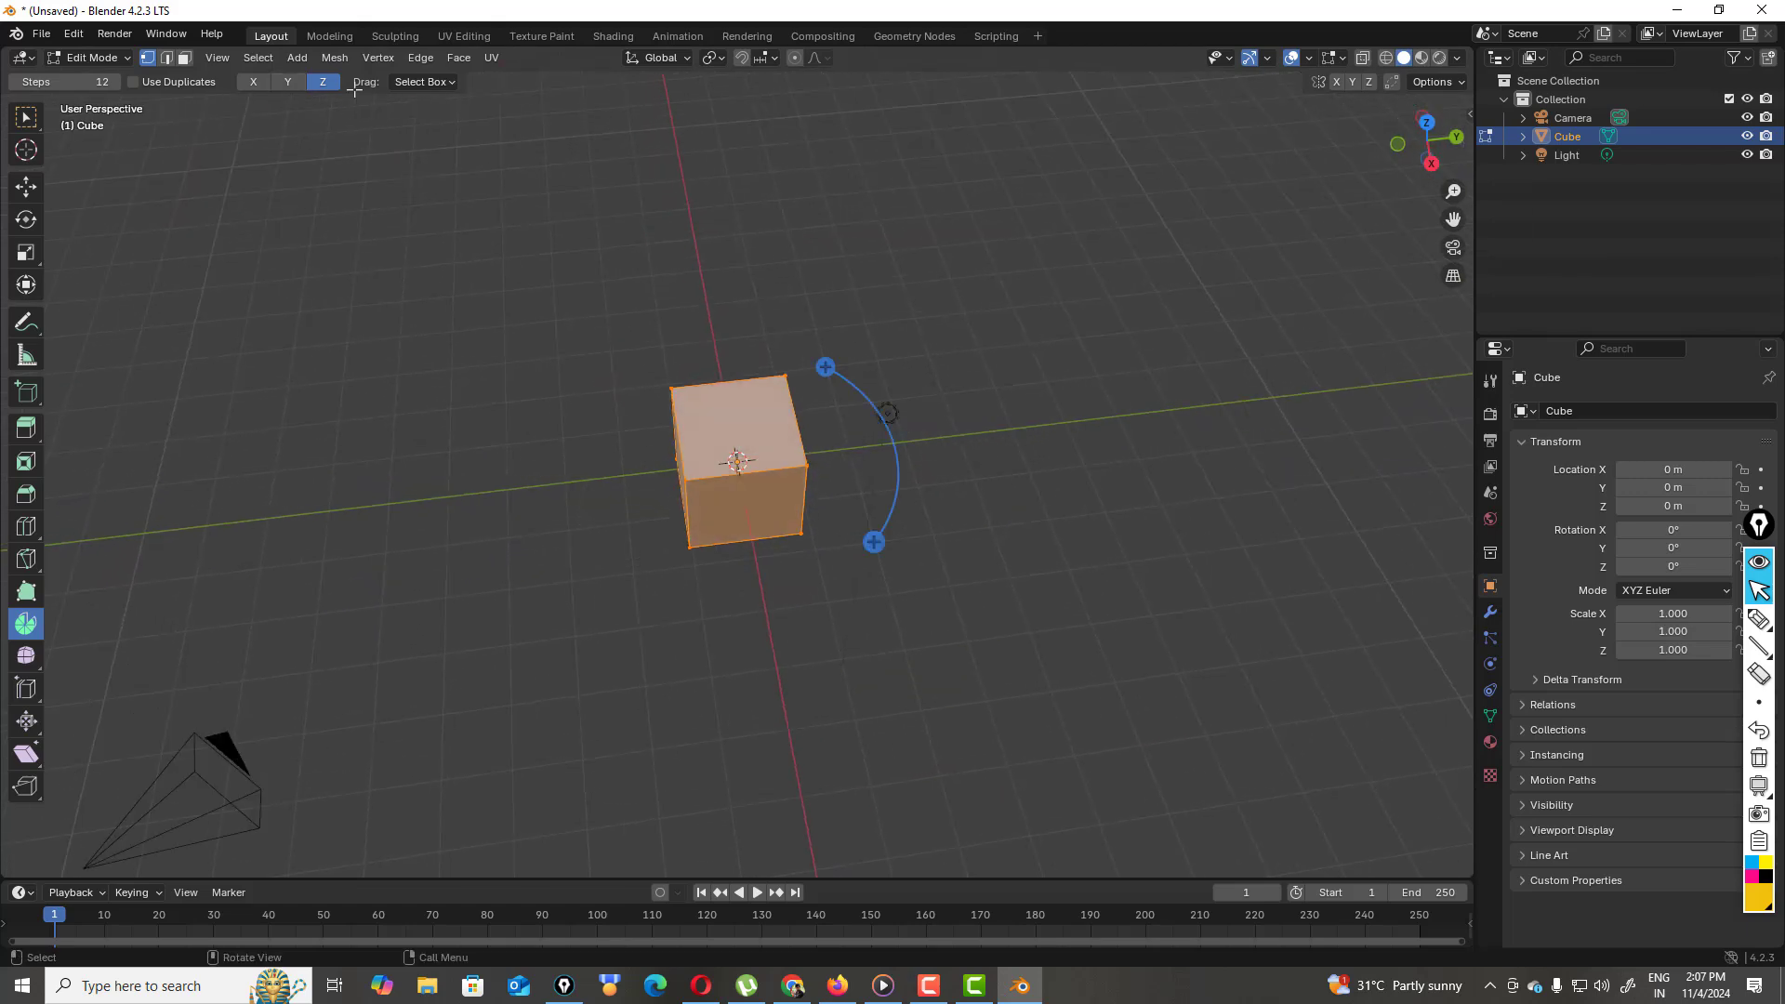
{"action": "left_click_drag", "start_coordinate": [1432, 144], "coordinate": [1362, 110]}
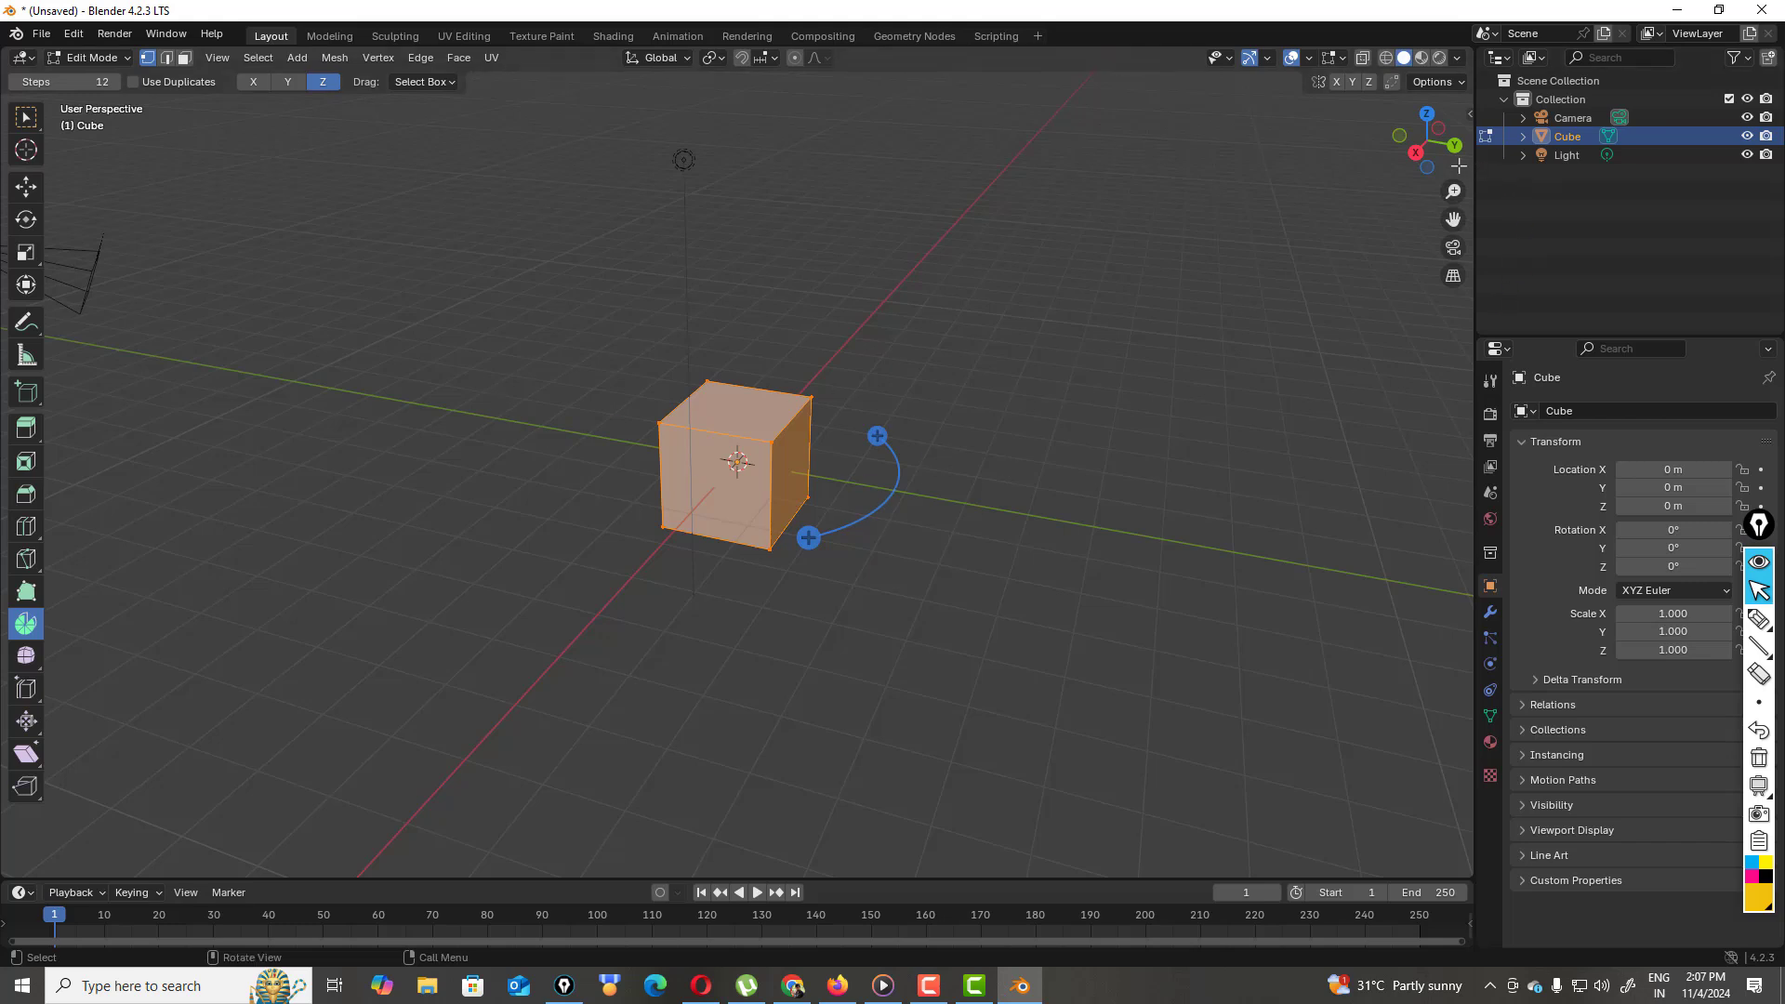
{"action": "left_click_drag", "start_coordinate": [1444, 170], "coordinate": [1443, 183]}
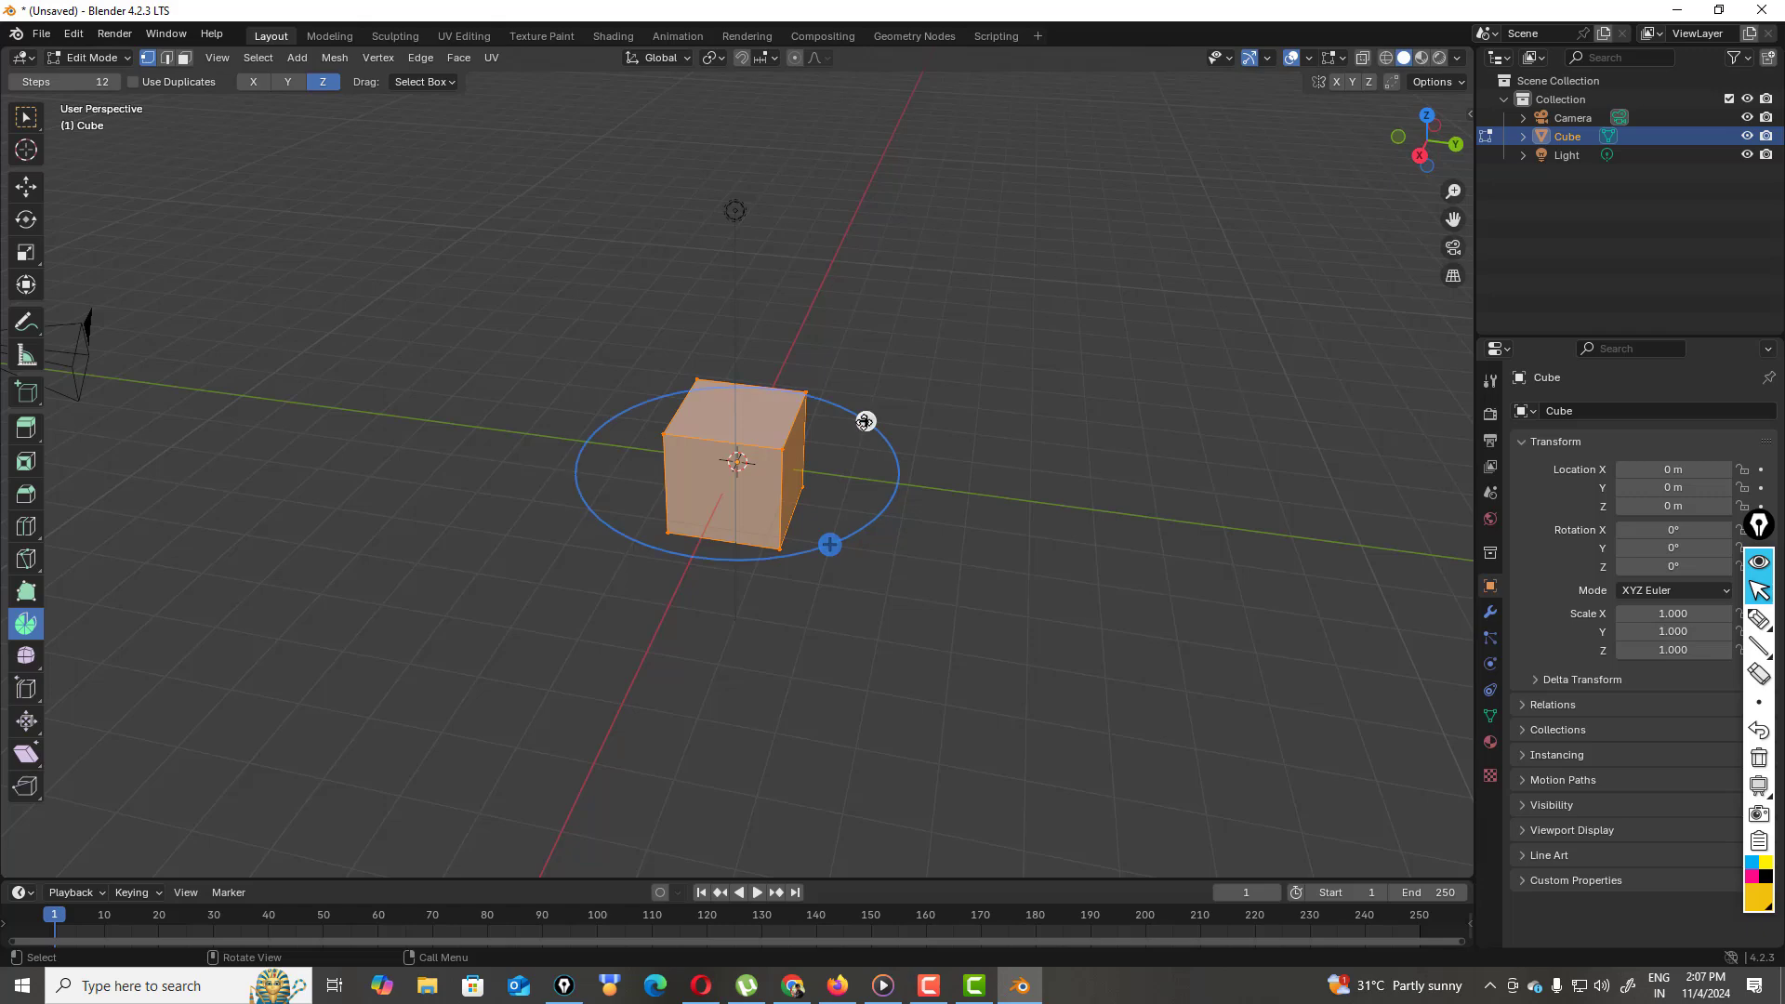
{"action": "left_click_drag", "start_coordinate": [865, 419], "coordinate": [697, 400]}
{"action": "left_click_drag", "start_coordinate": [1447, 159], "coordinate": [1432, 292]}
{"action": "scroll", "coordinate": [827, 353], "scroll_direction": "up", "scroll_amount": 1}
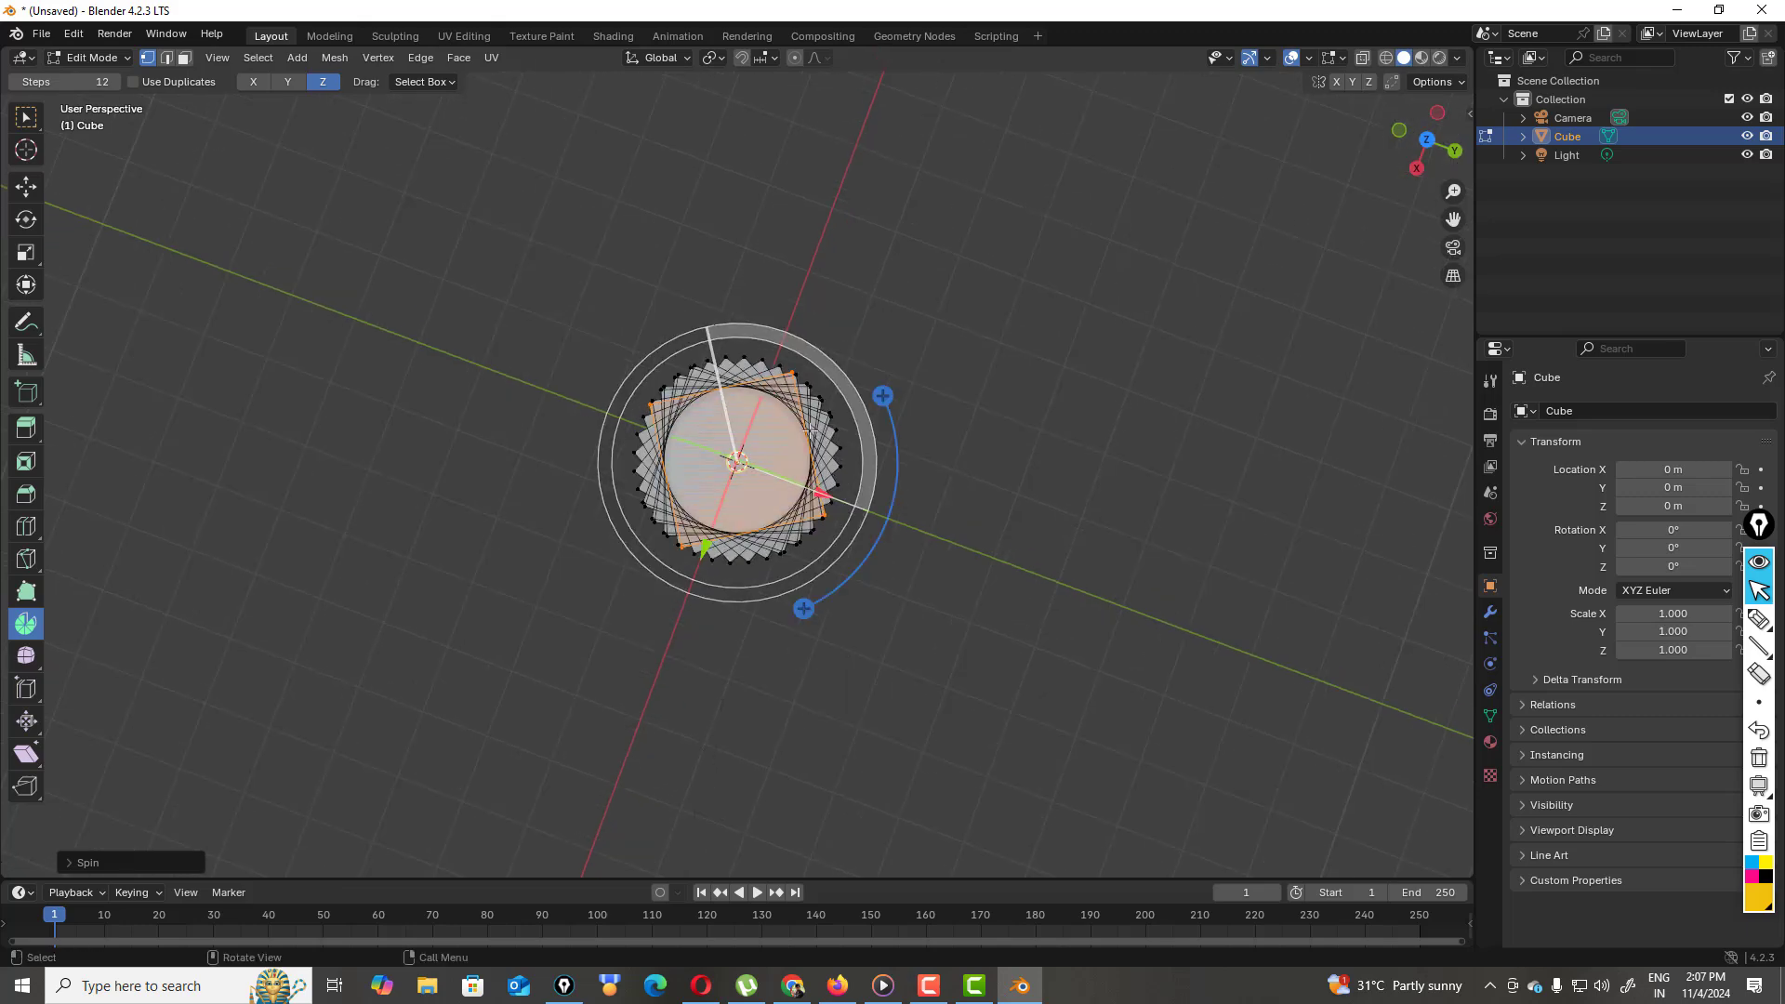
{"action": "left_click", "coordinate": [945, 417]}
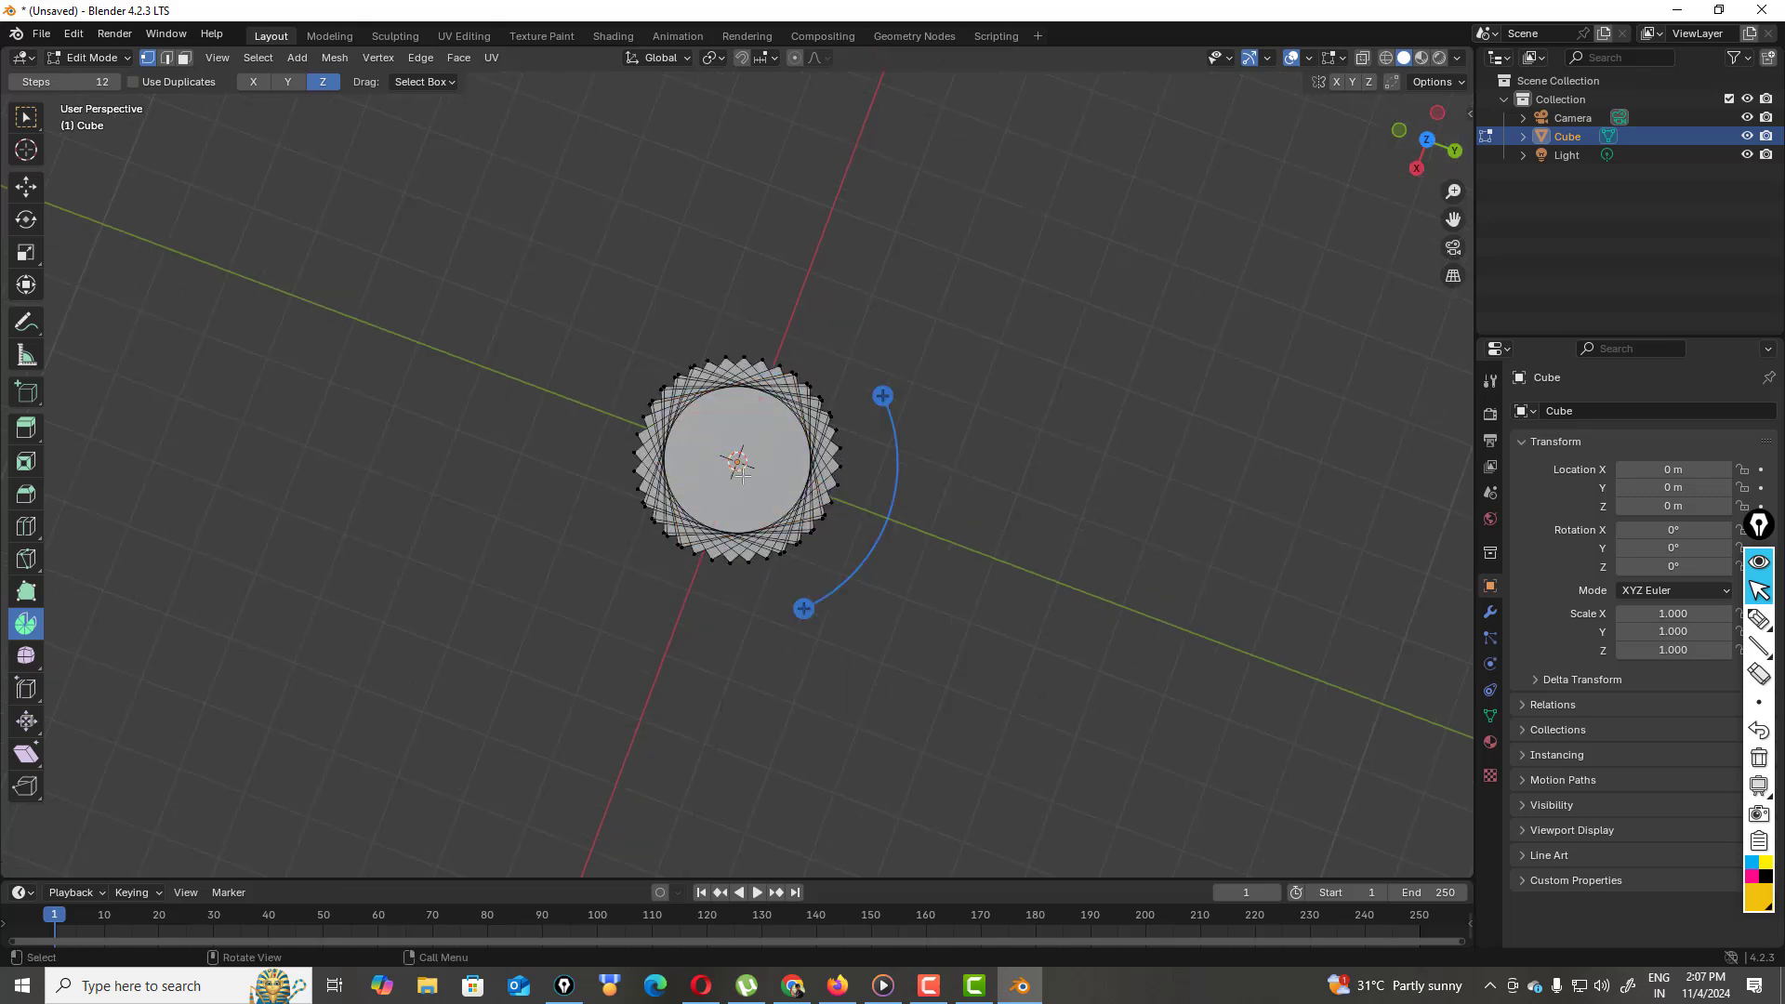
- Return to Object Mode with the Select Box tool and scale the spun object uniformly to about 1.902
{"action": "left_click", "coordinate": [21, 127]}
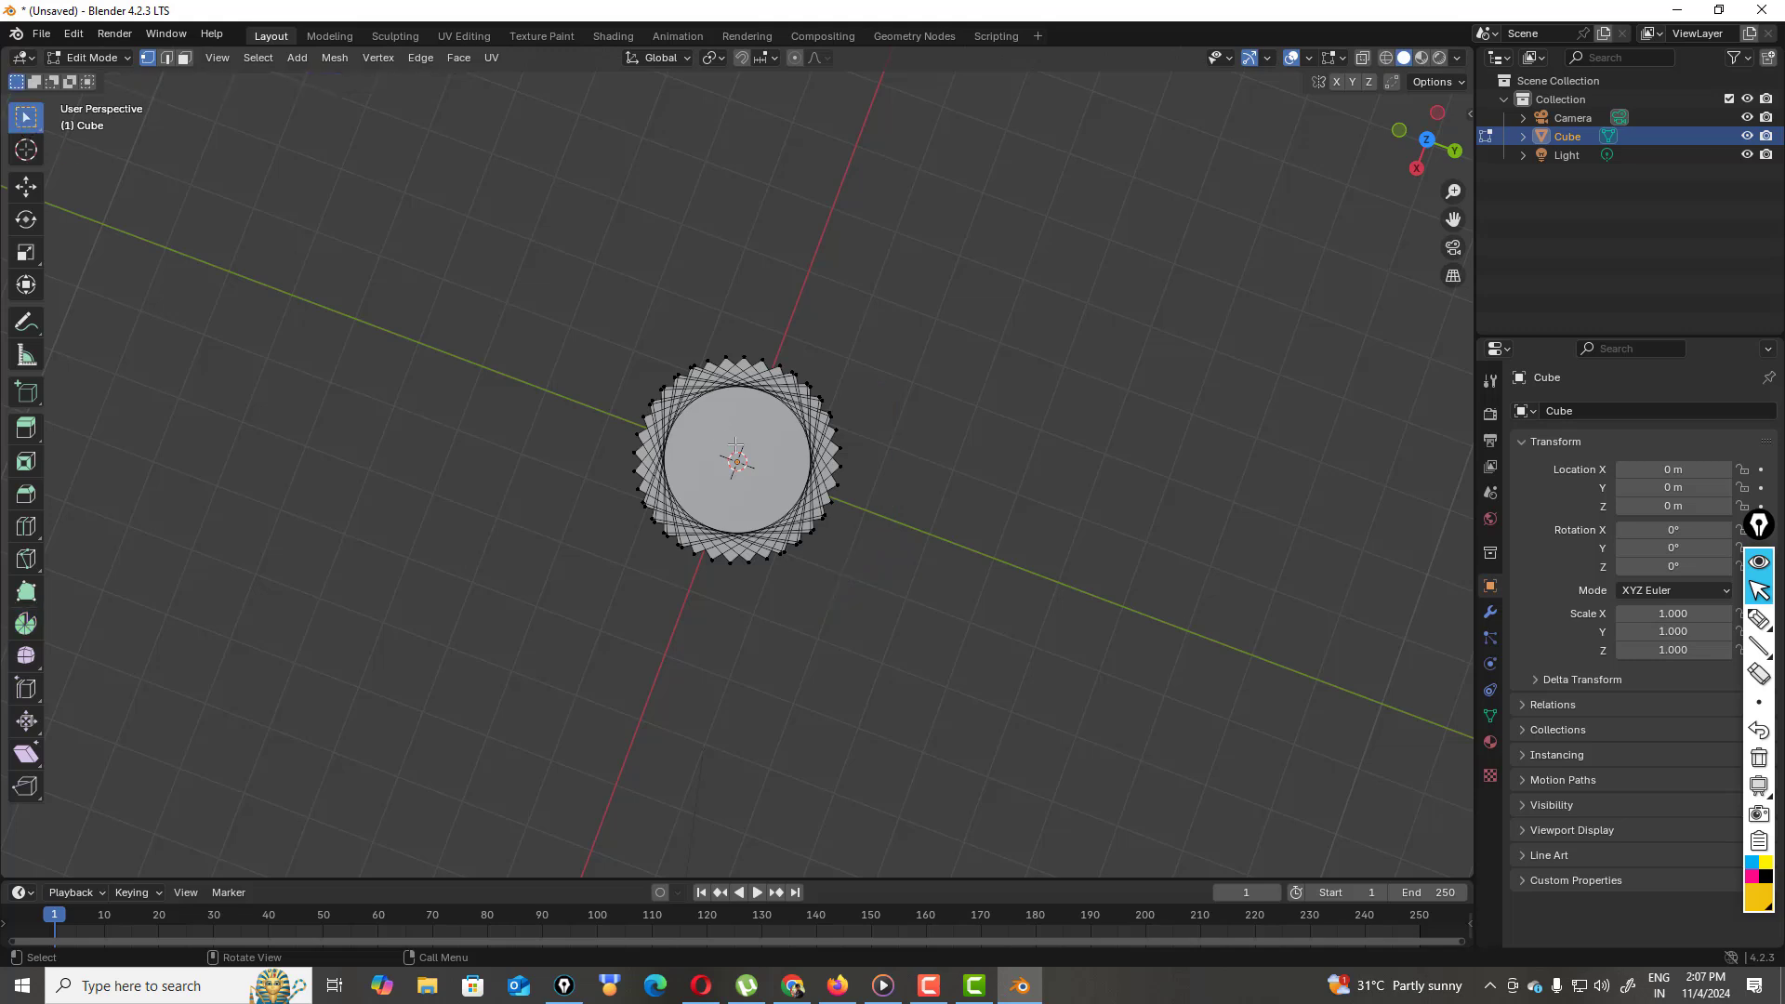
{"action": "left_click", "coordinate": [93, 58]}
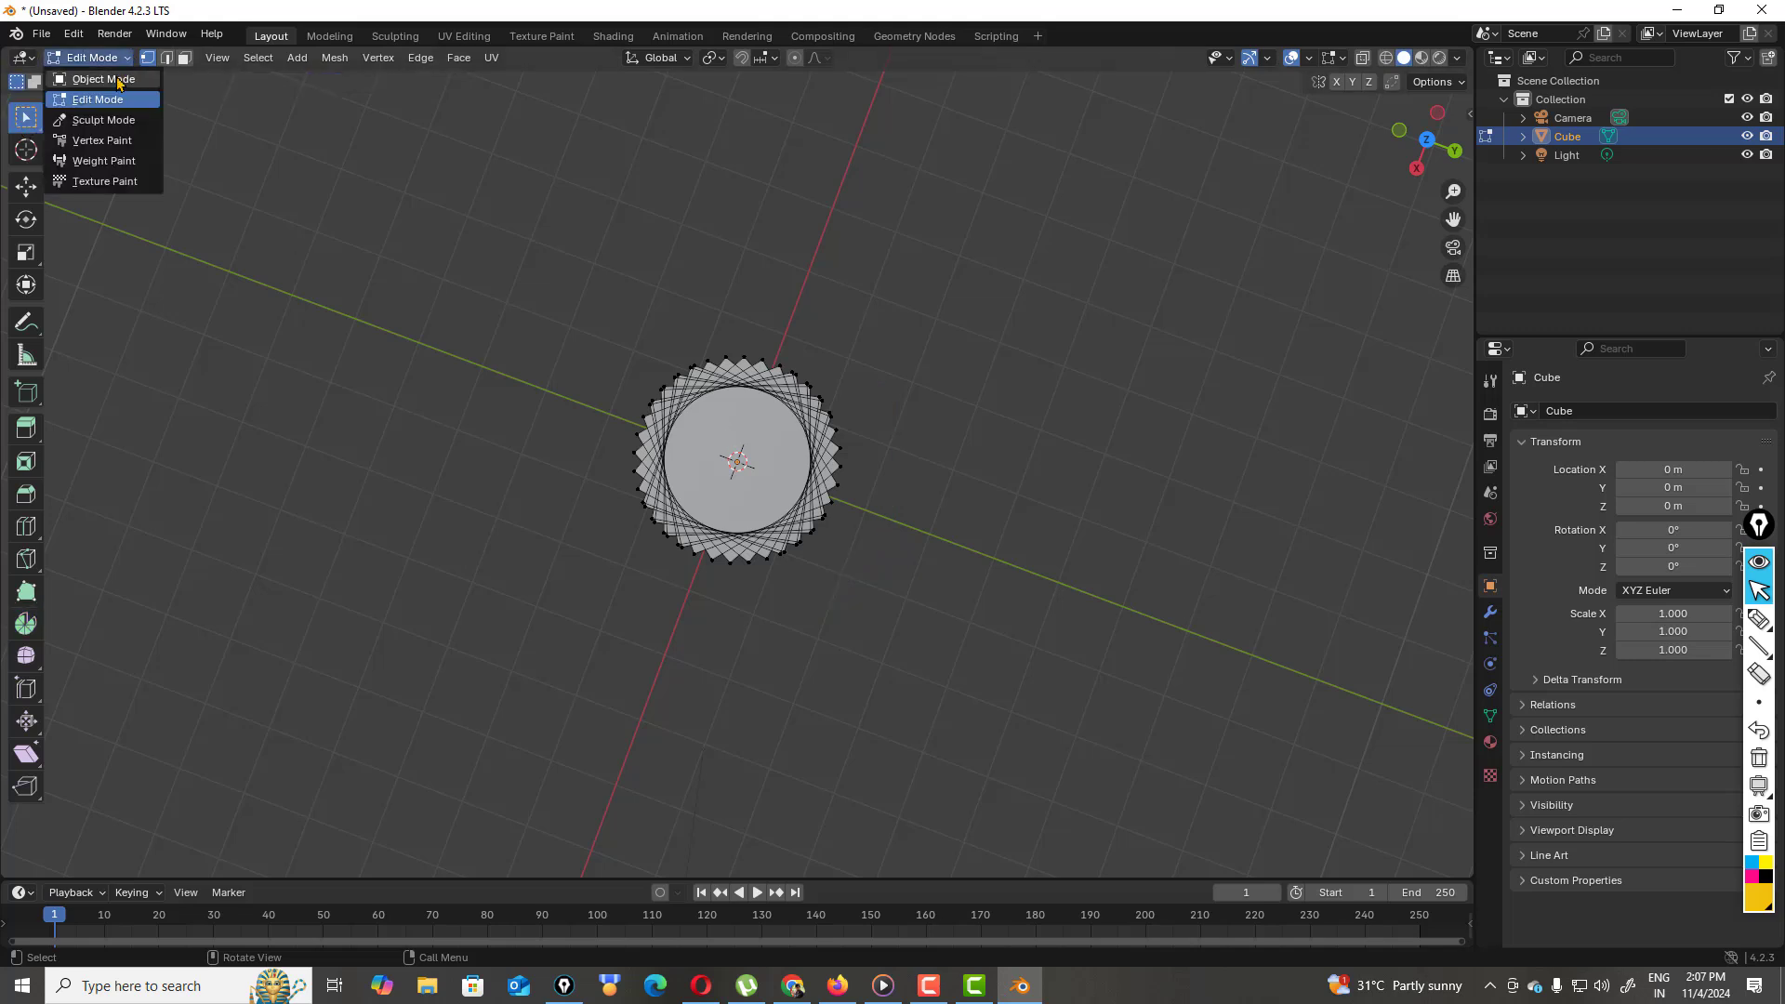
{"action": "left_click", "coordinate": [89, 77]}
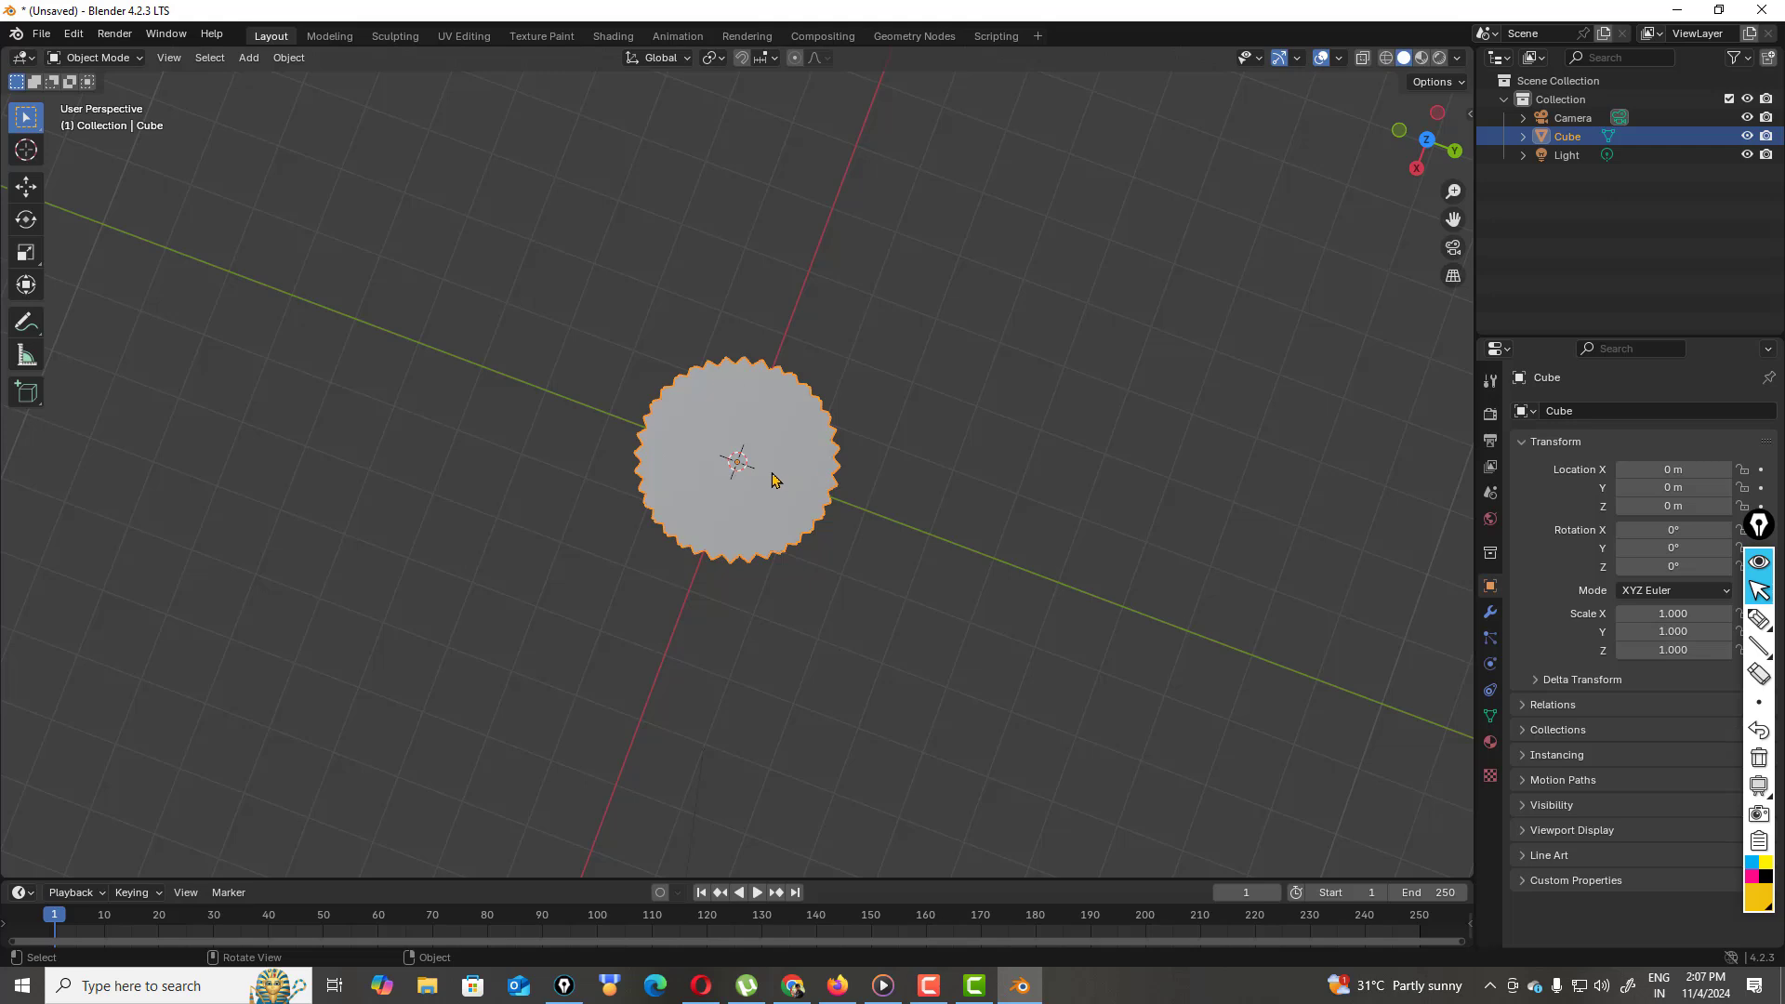
{"action": "key", "text": "s"}
{"action": "left_click", "coordinate": [811, 454]}
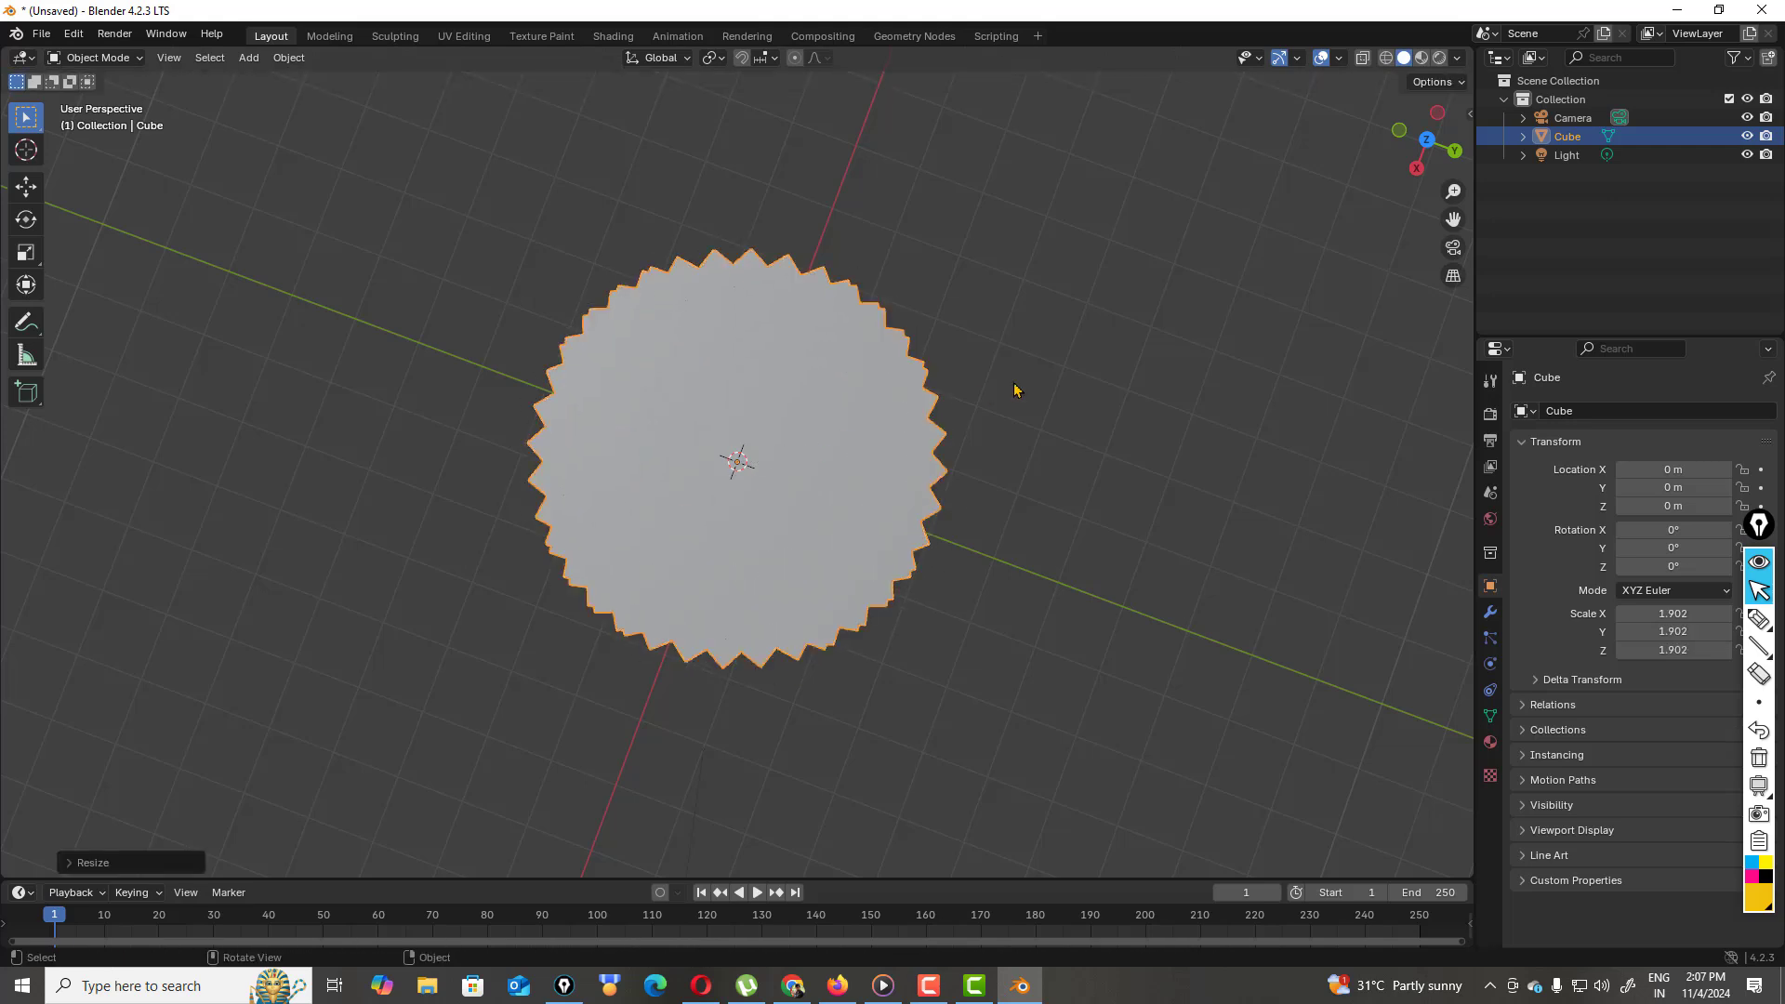
{"action": "left_click_drag", "start_coordinate": [1406, 150], "coordinate": [1226, 244]}
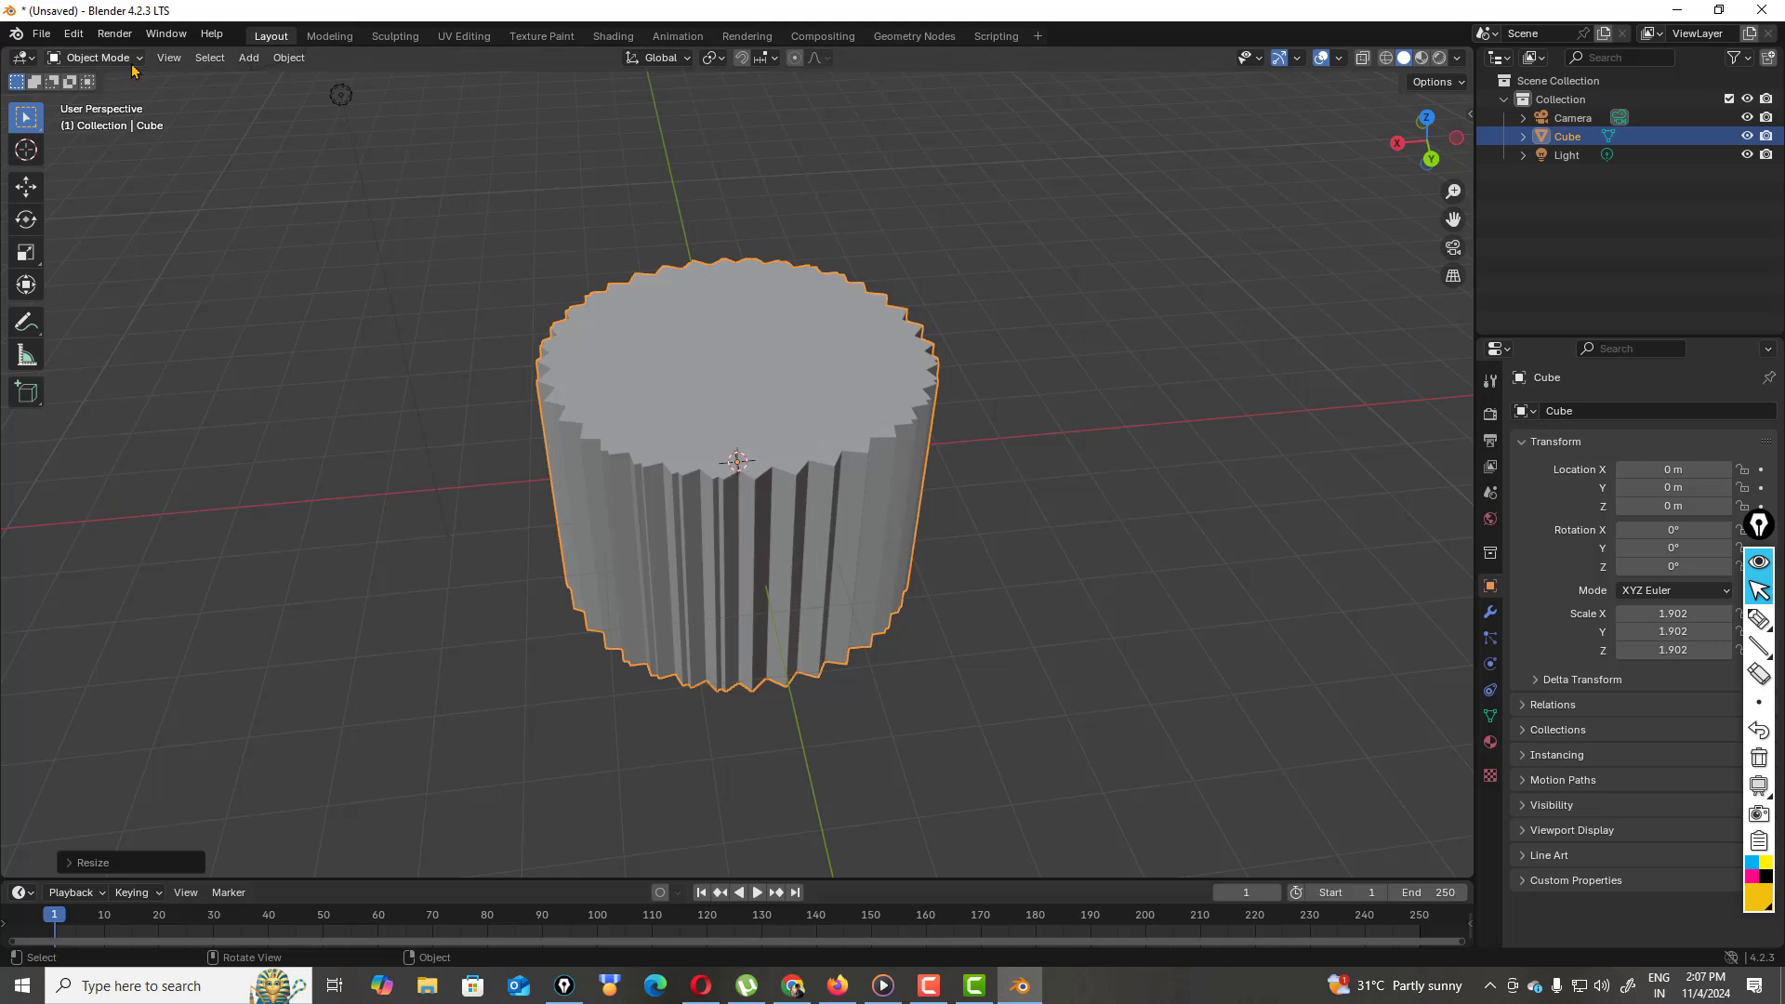
{"action": "left_click", "coordinate": [93, 58]}
{"action": "left_click", "coordinate": [83, 82]}
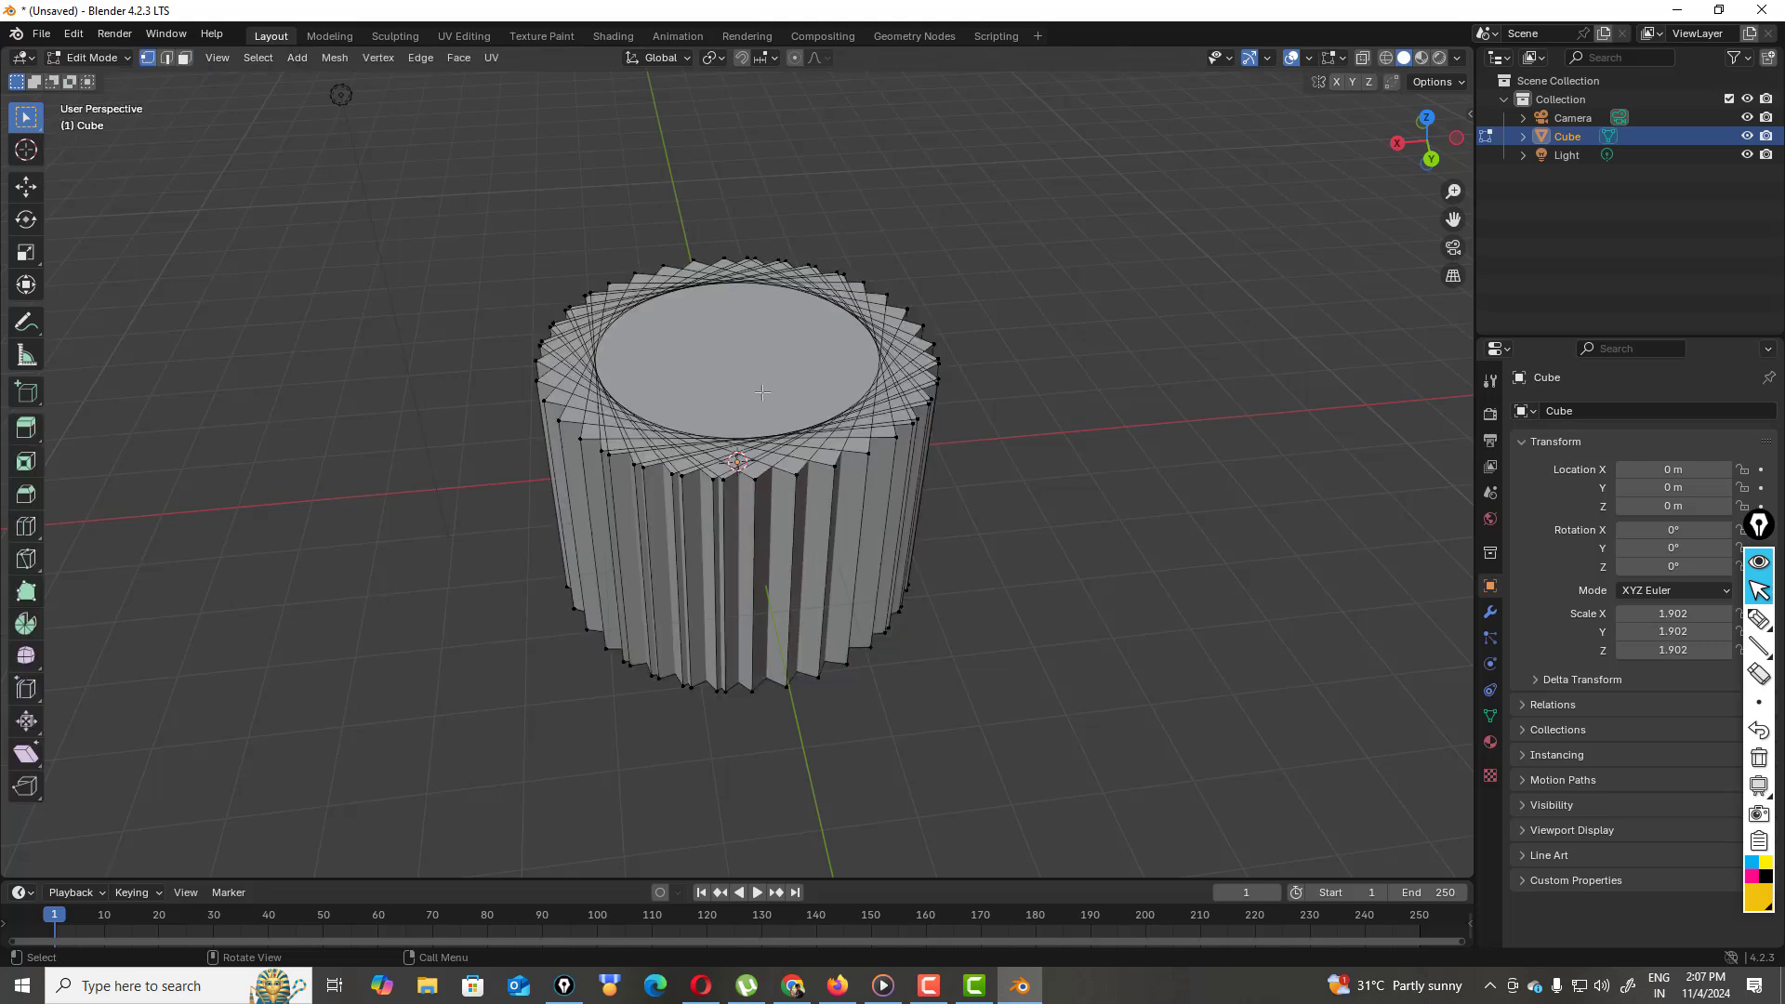
{"action": "key", "text": "x"}
{"action": "left_click", "coordinate": [937, 364]}
- Return to Object Mode and delete the spun, toothed object
{"action": "left_click", "coordinate": [111, 58]}
{"action": "left_click", "coordinate": [107, 69]}
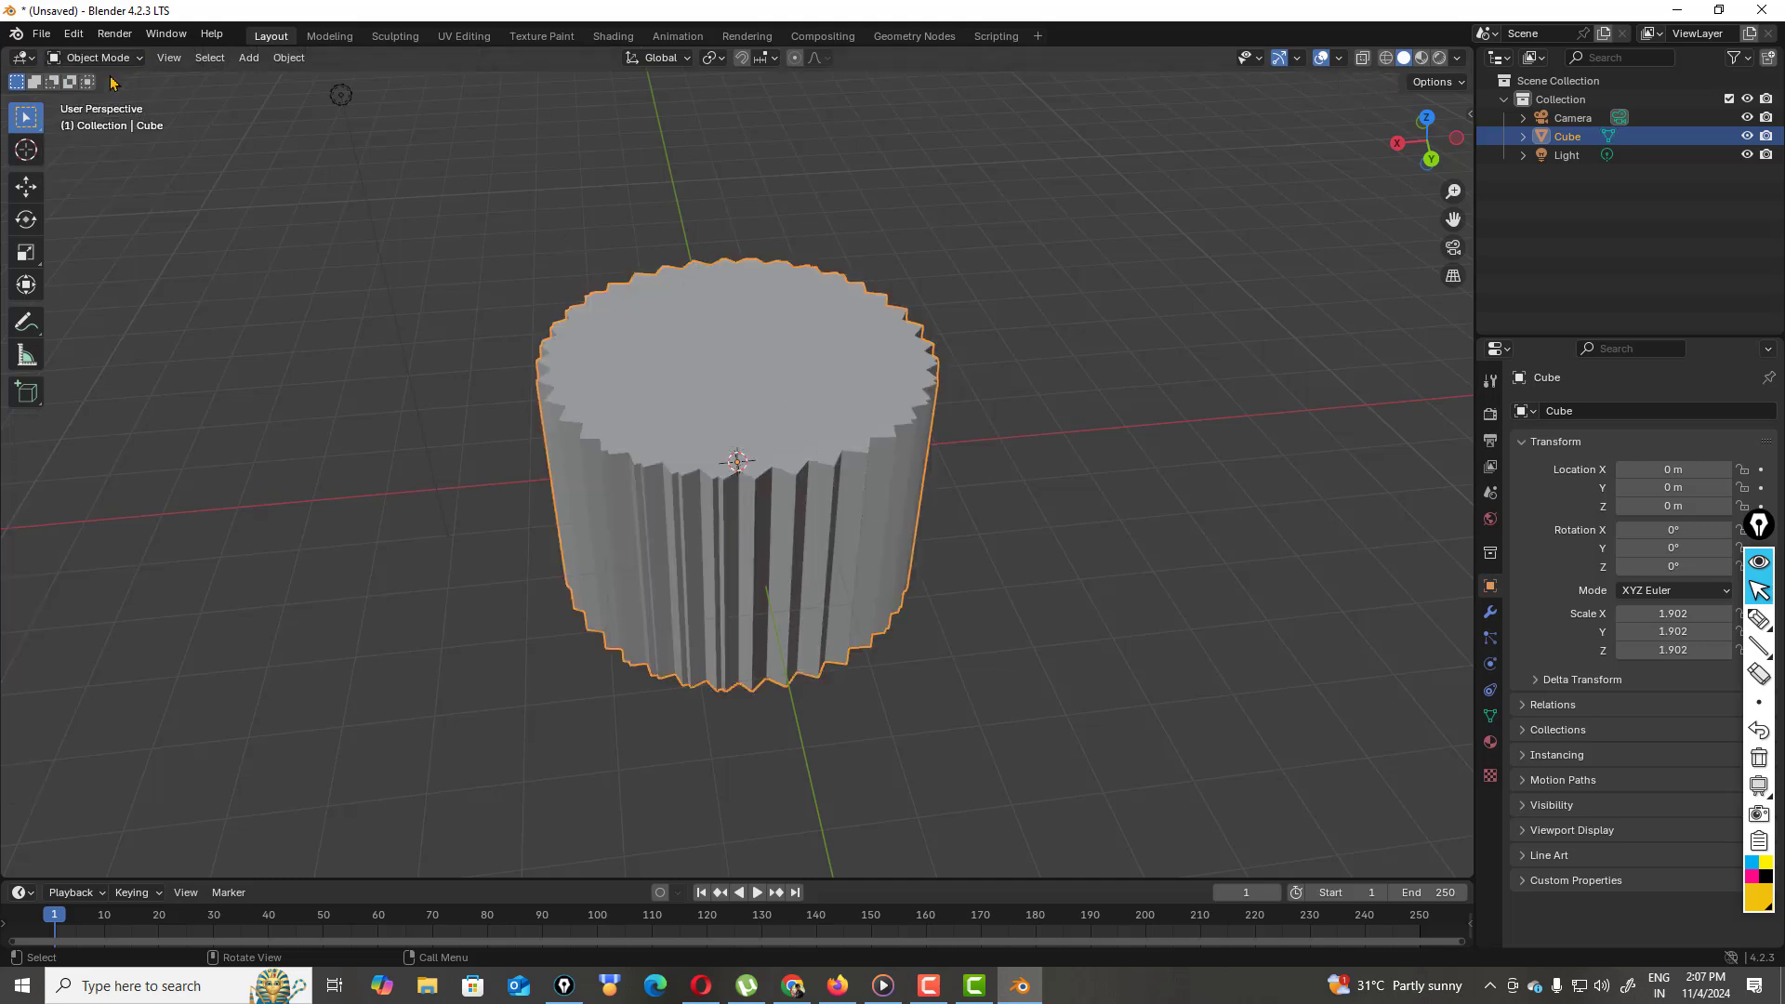
{"action": "key", "text": "x"}
{"action": "left_click", "coordinate": [811, 409]}
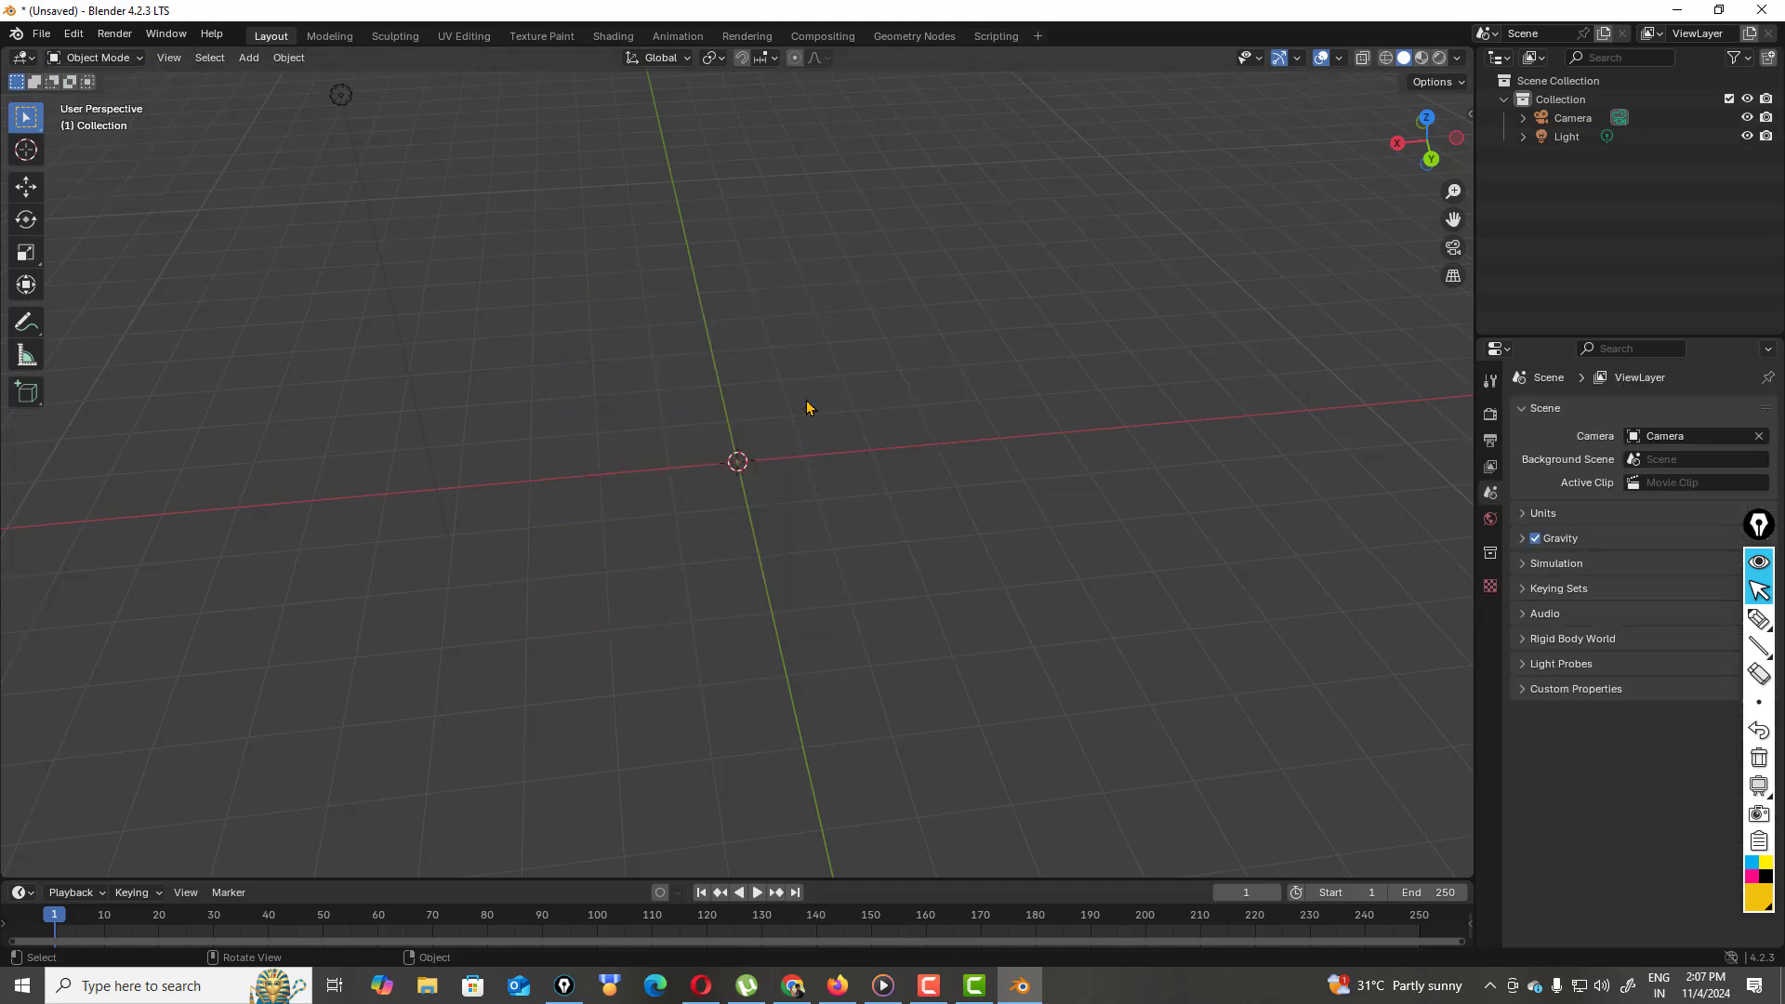
- Add a cube mesh at the world origin and scale it uniformly to about 0.458
{"action": "left_click", "coordinate": [247, 57]}
{"action": "mouse_move", "coordinate": [307, 76]}
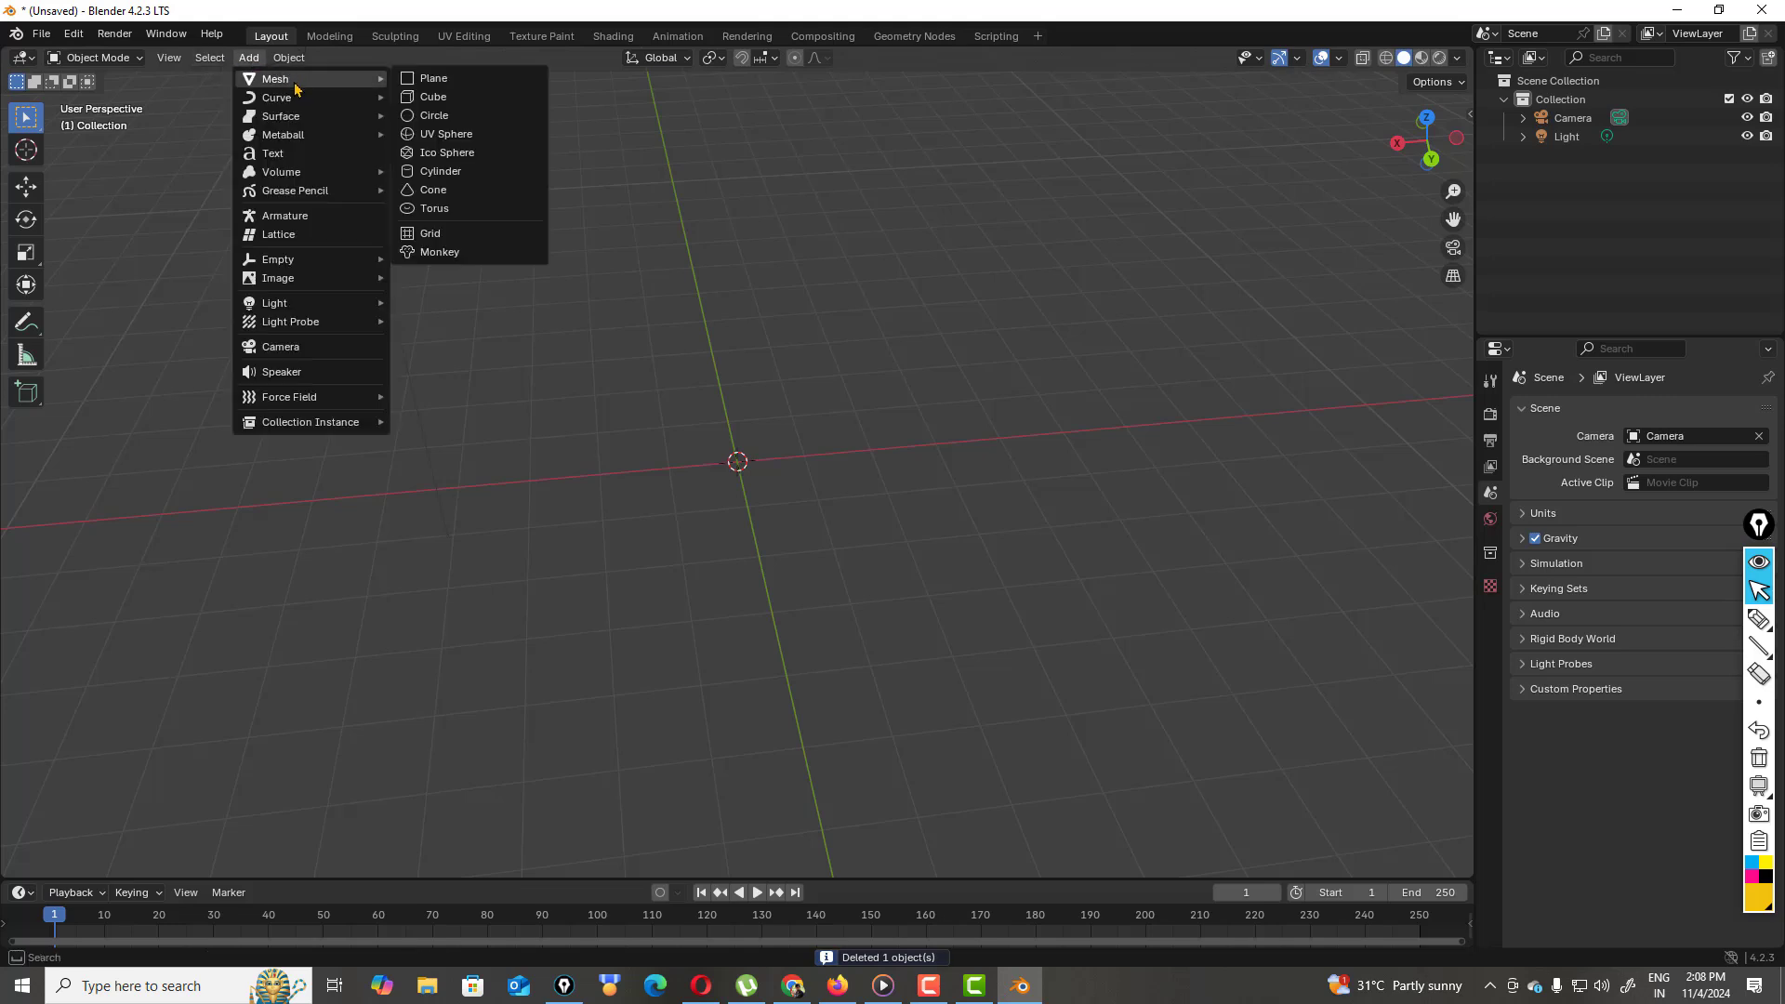
{"action": "left_click", "coordinate": [445, 95]}
{"action": "key", "text": "s"}
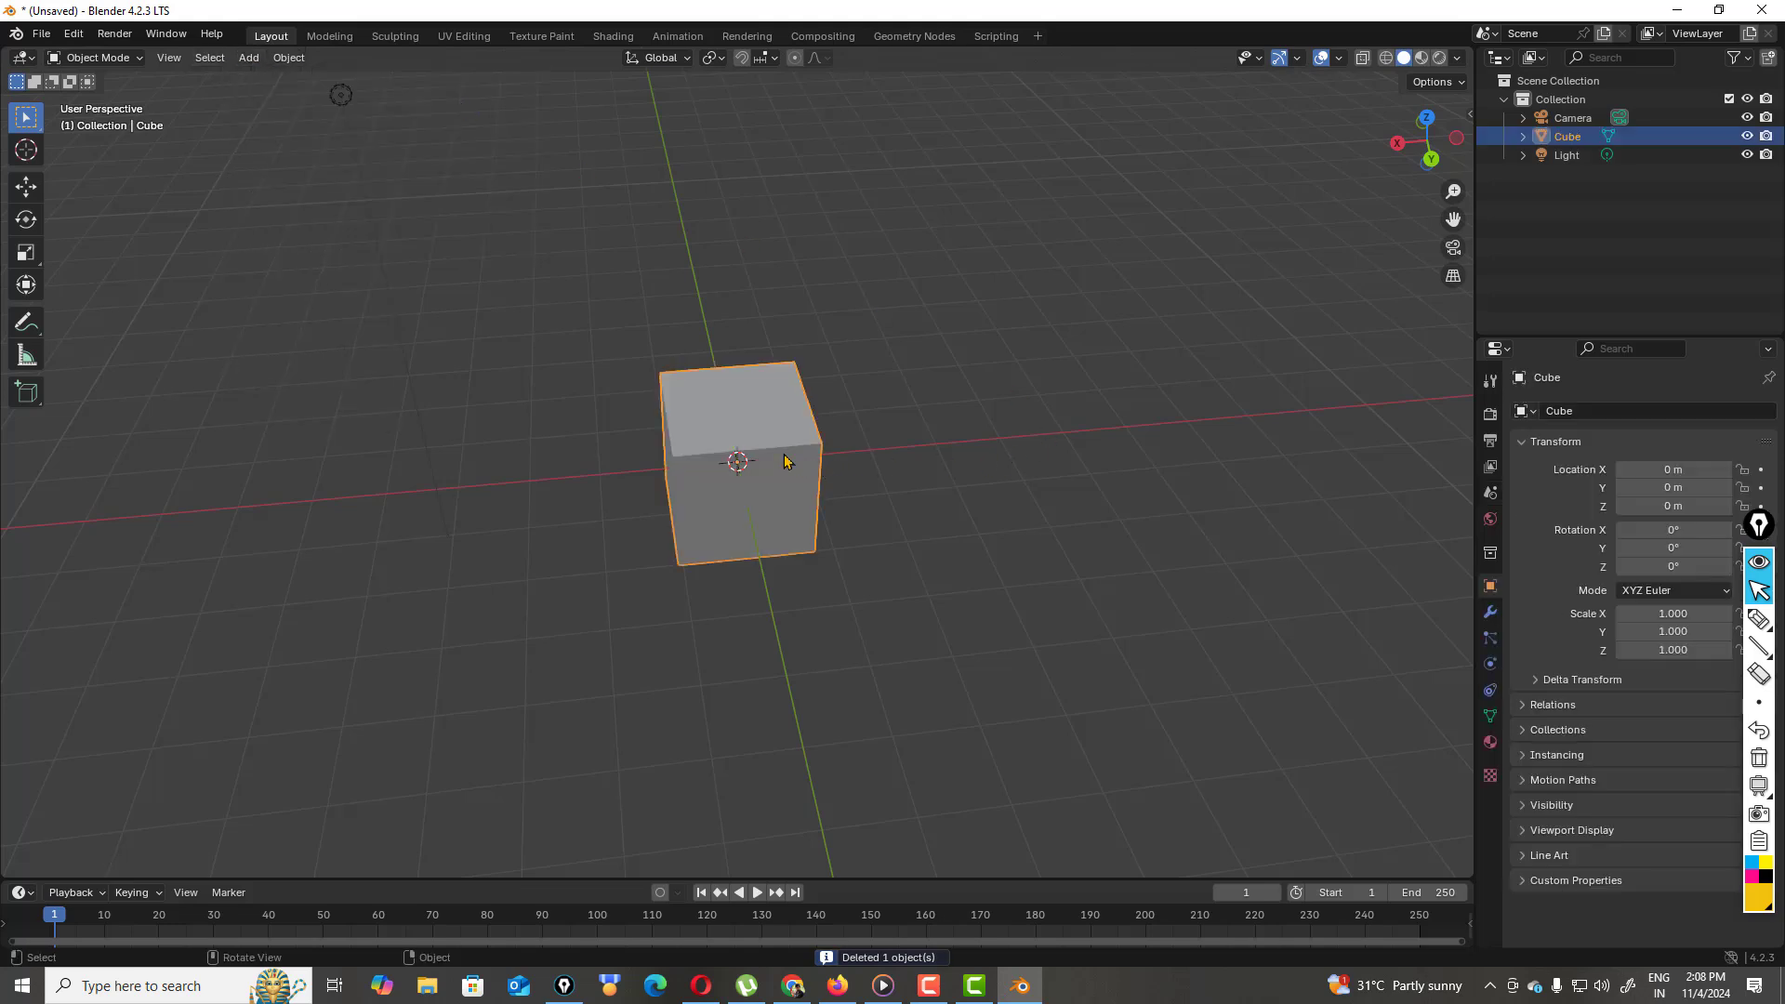
{"action": "left_click", "coordinate": [759, 475]}
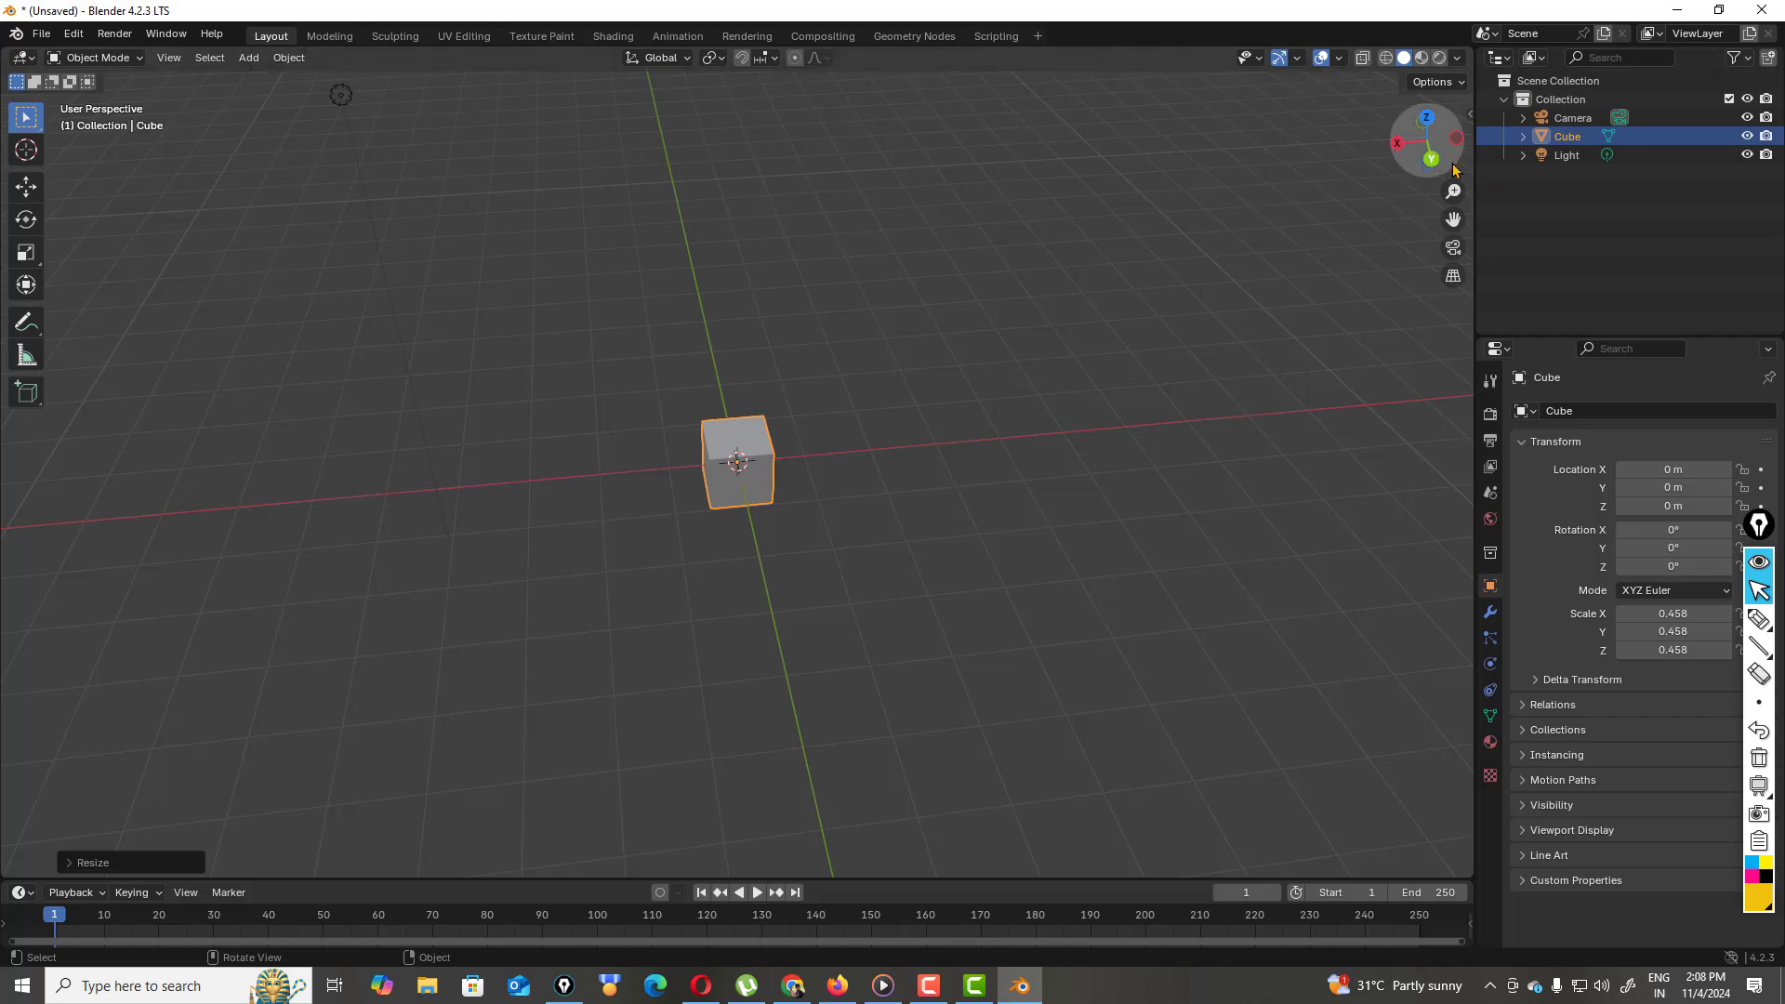
- Switch to the front orthographic view and enter Edit Mode on the small cube with the Spin tool active
{"action": "mouse_move", "coordinate": [1449, 154]}
{"action": "left_mouse_down"}
{"action": "mouse_move", "coordinate": [1444, 194]}
{"action": "mouse_move", "coordinate": [1411, 188]}
{"action": "mouse_move", "coordinate": [1434, 165]}
{"action": "left_mouse_up"}
{"action": "left_click_drag", "start_coordinate": [327, 103], "coordinate": [266, 416]}
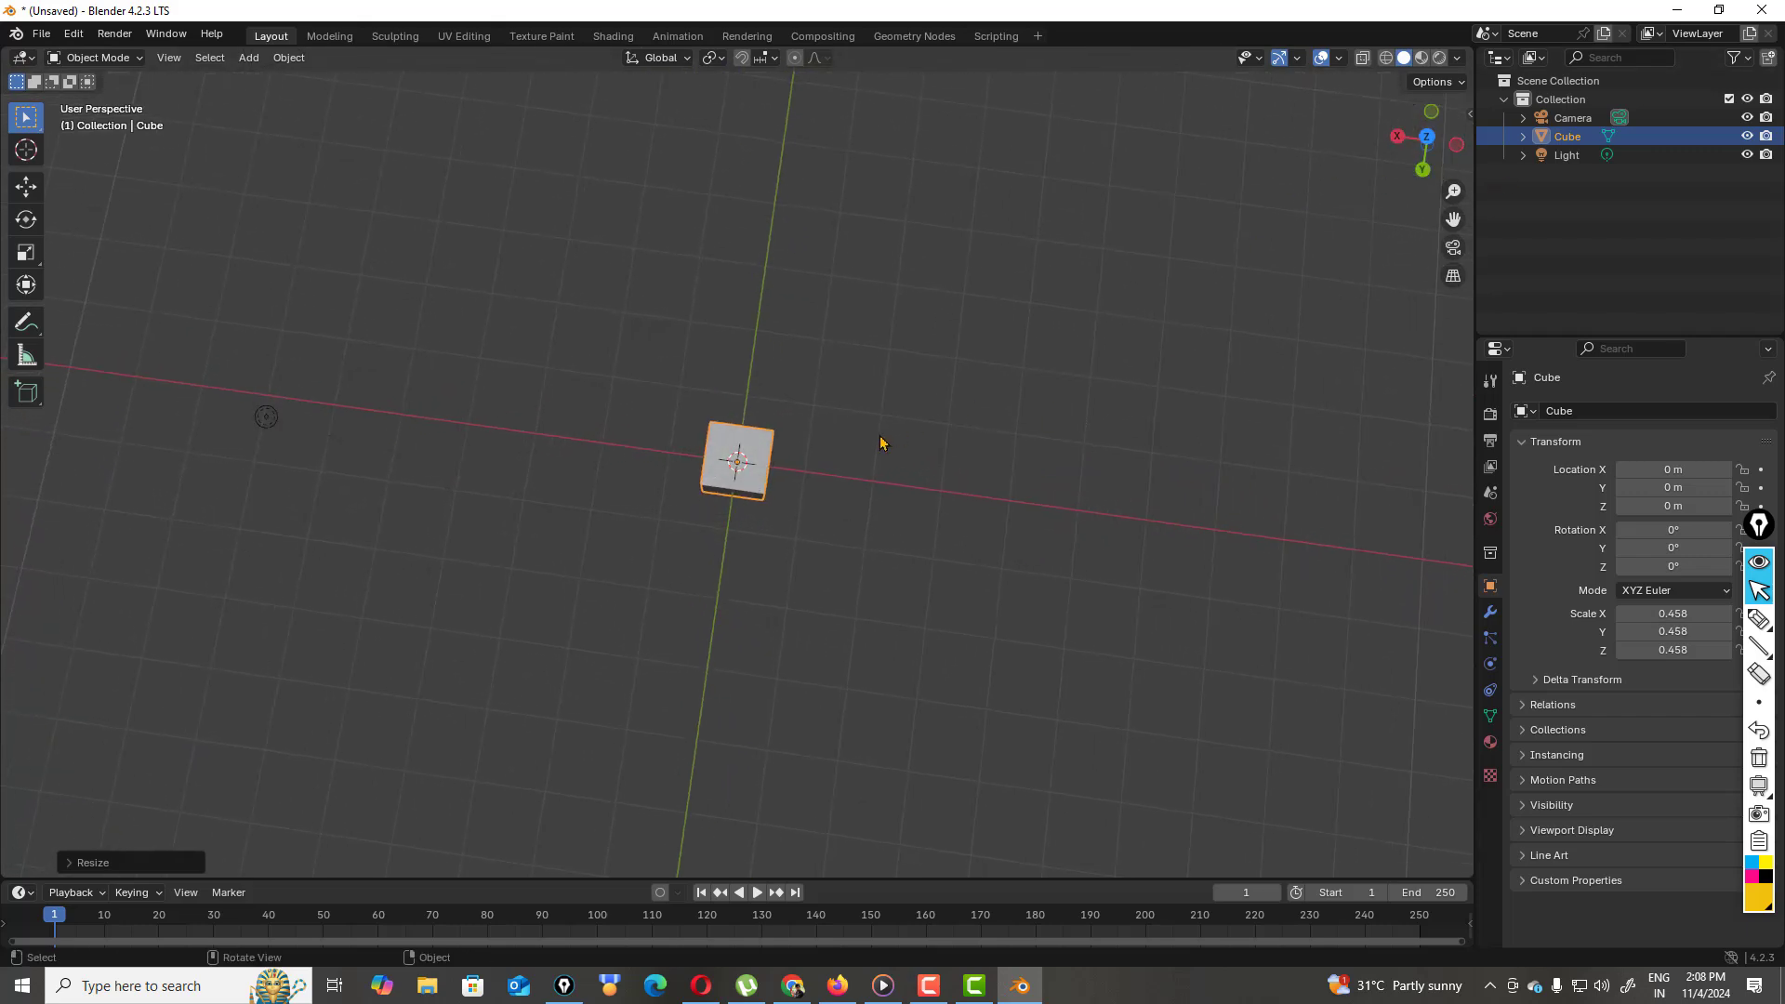
{"action": "scroll", "coordinate": [878, 444], "scroll_direction": "up", "scroll_amount": 1}
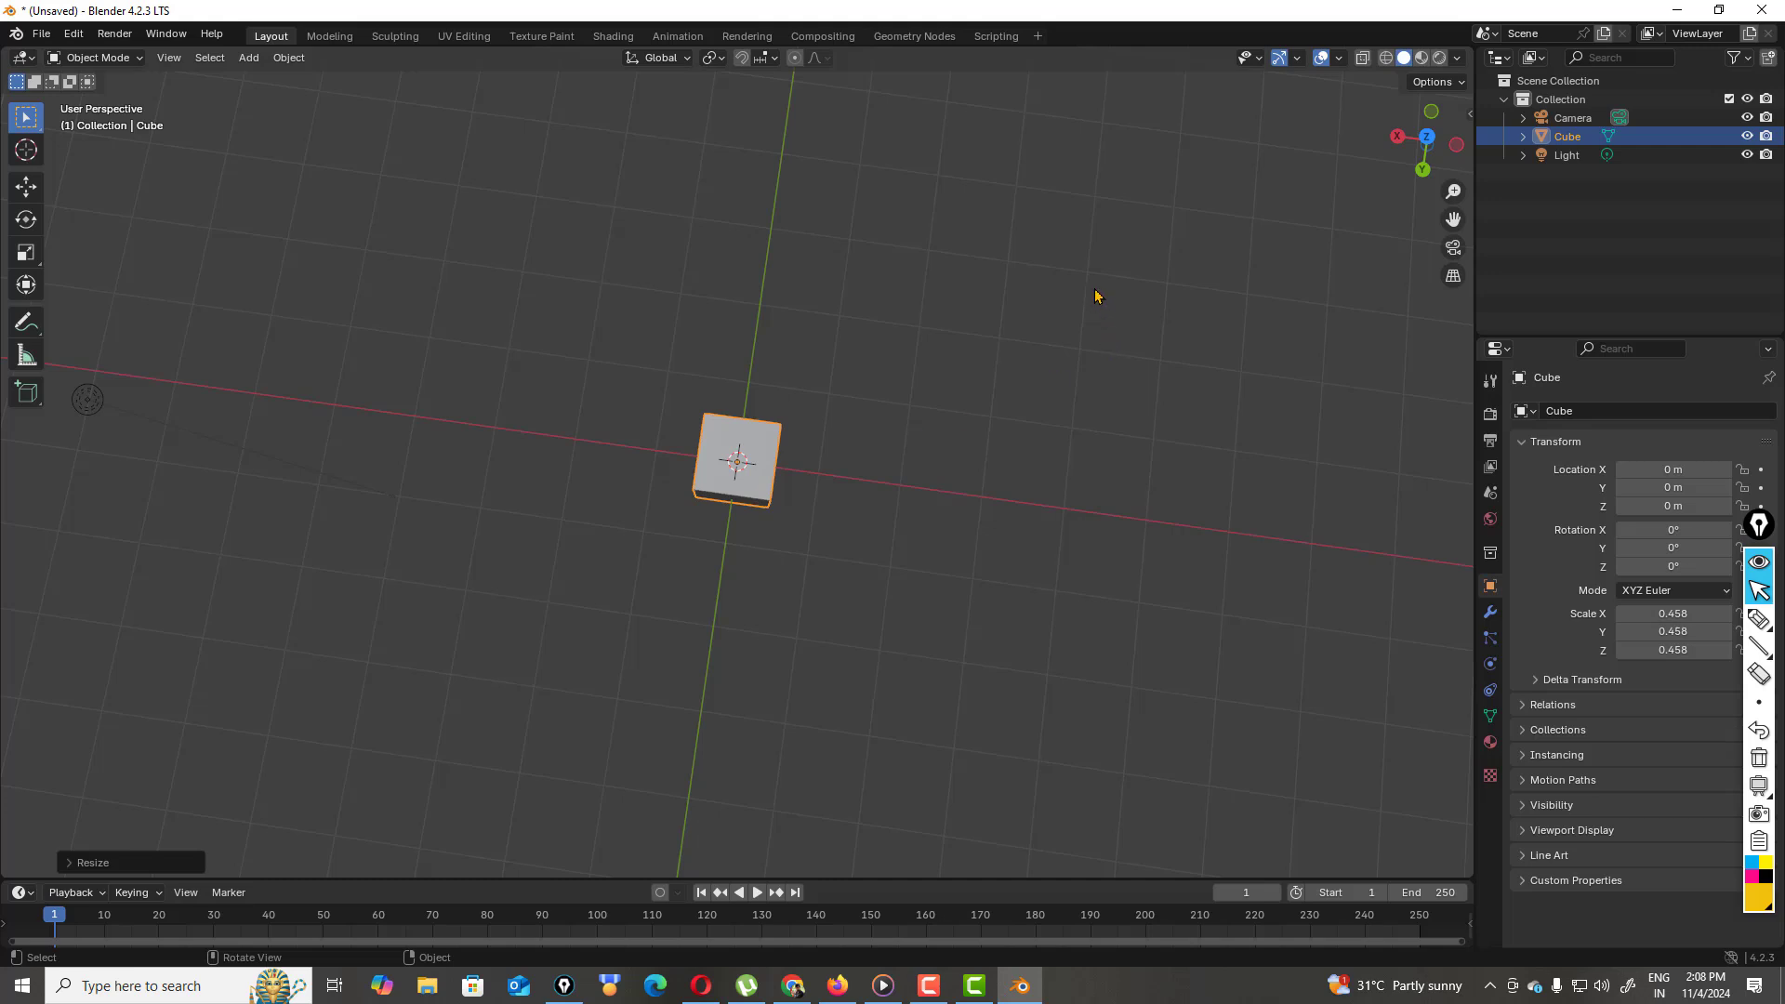
{"action": "key", "text": "KP_1"}
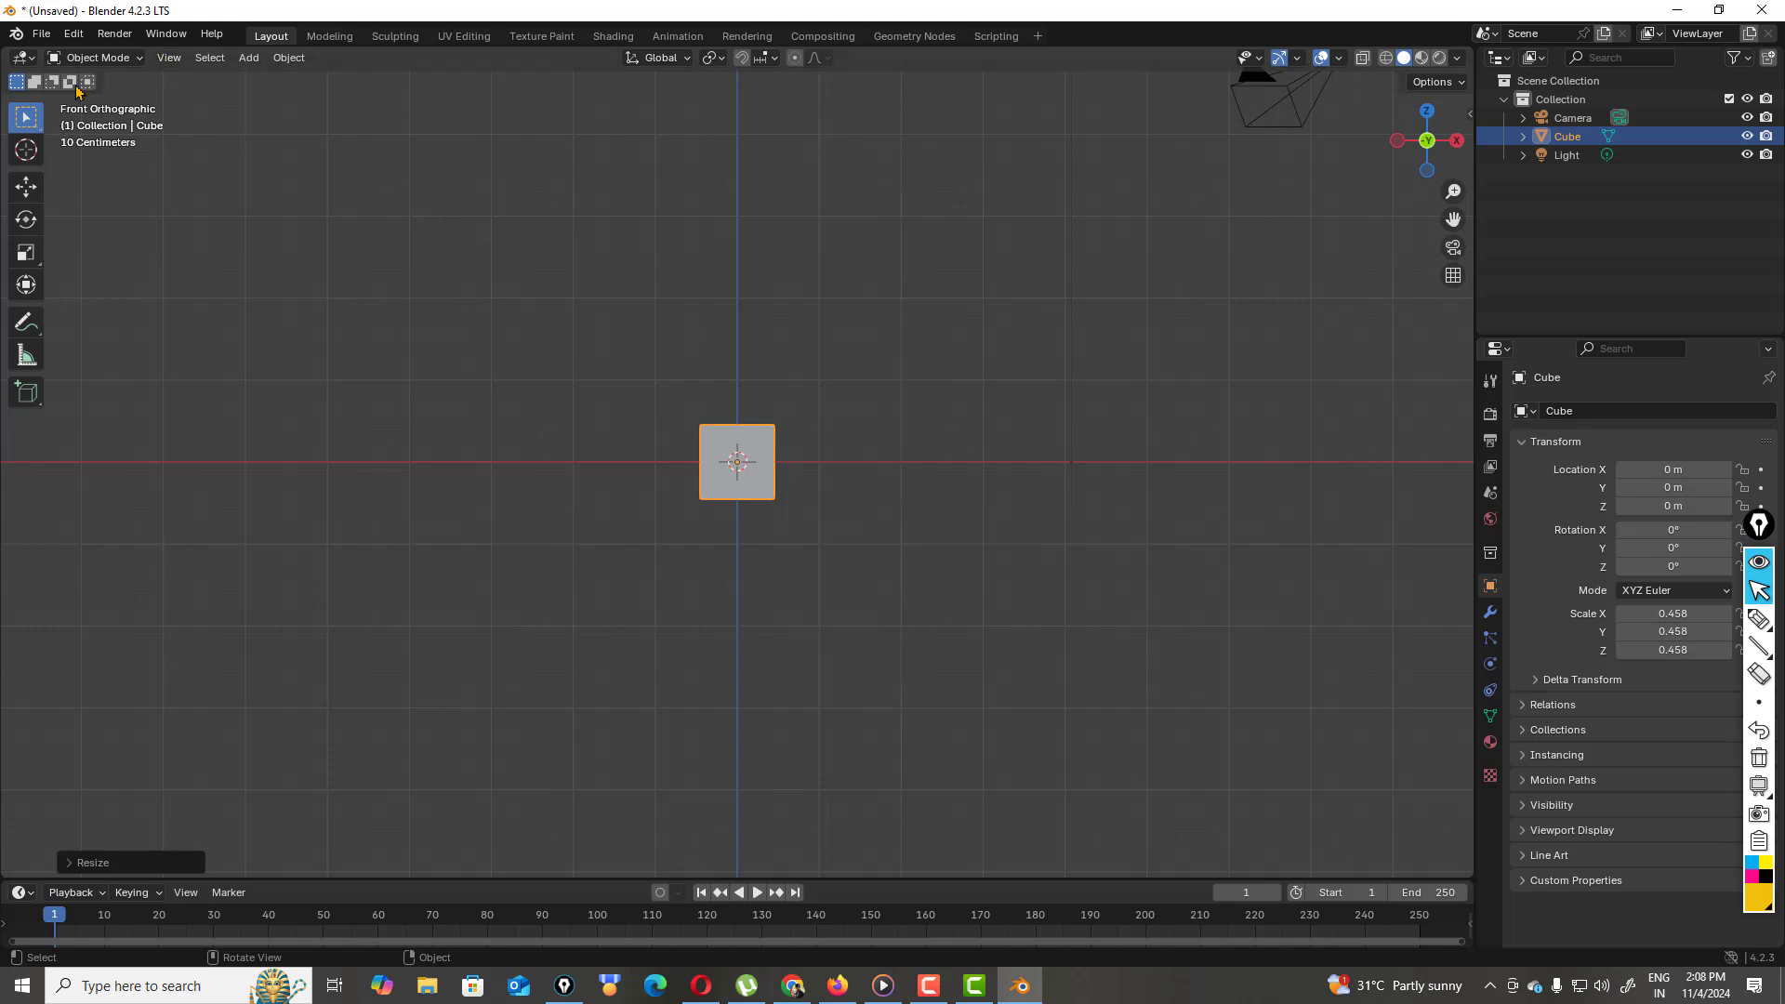
{"action": "left_click", "coordinate": [140, 59]}
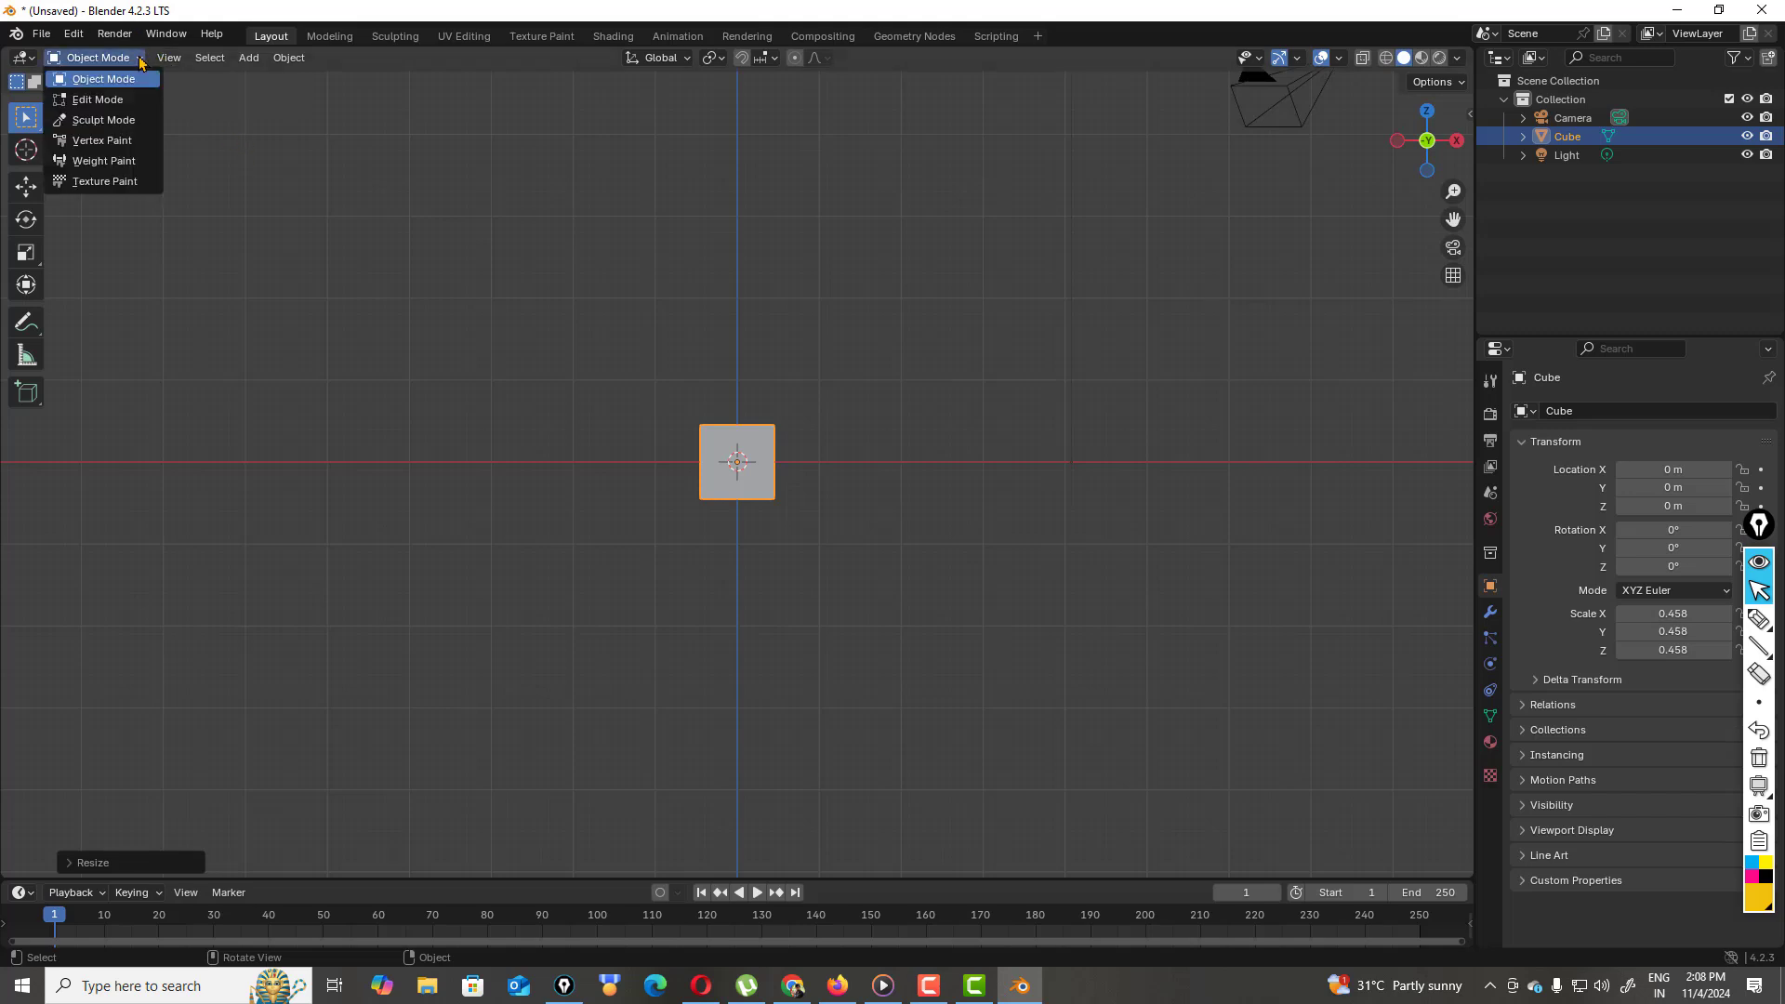
{"action": "left_click", "coordinate": [121, 101]}
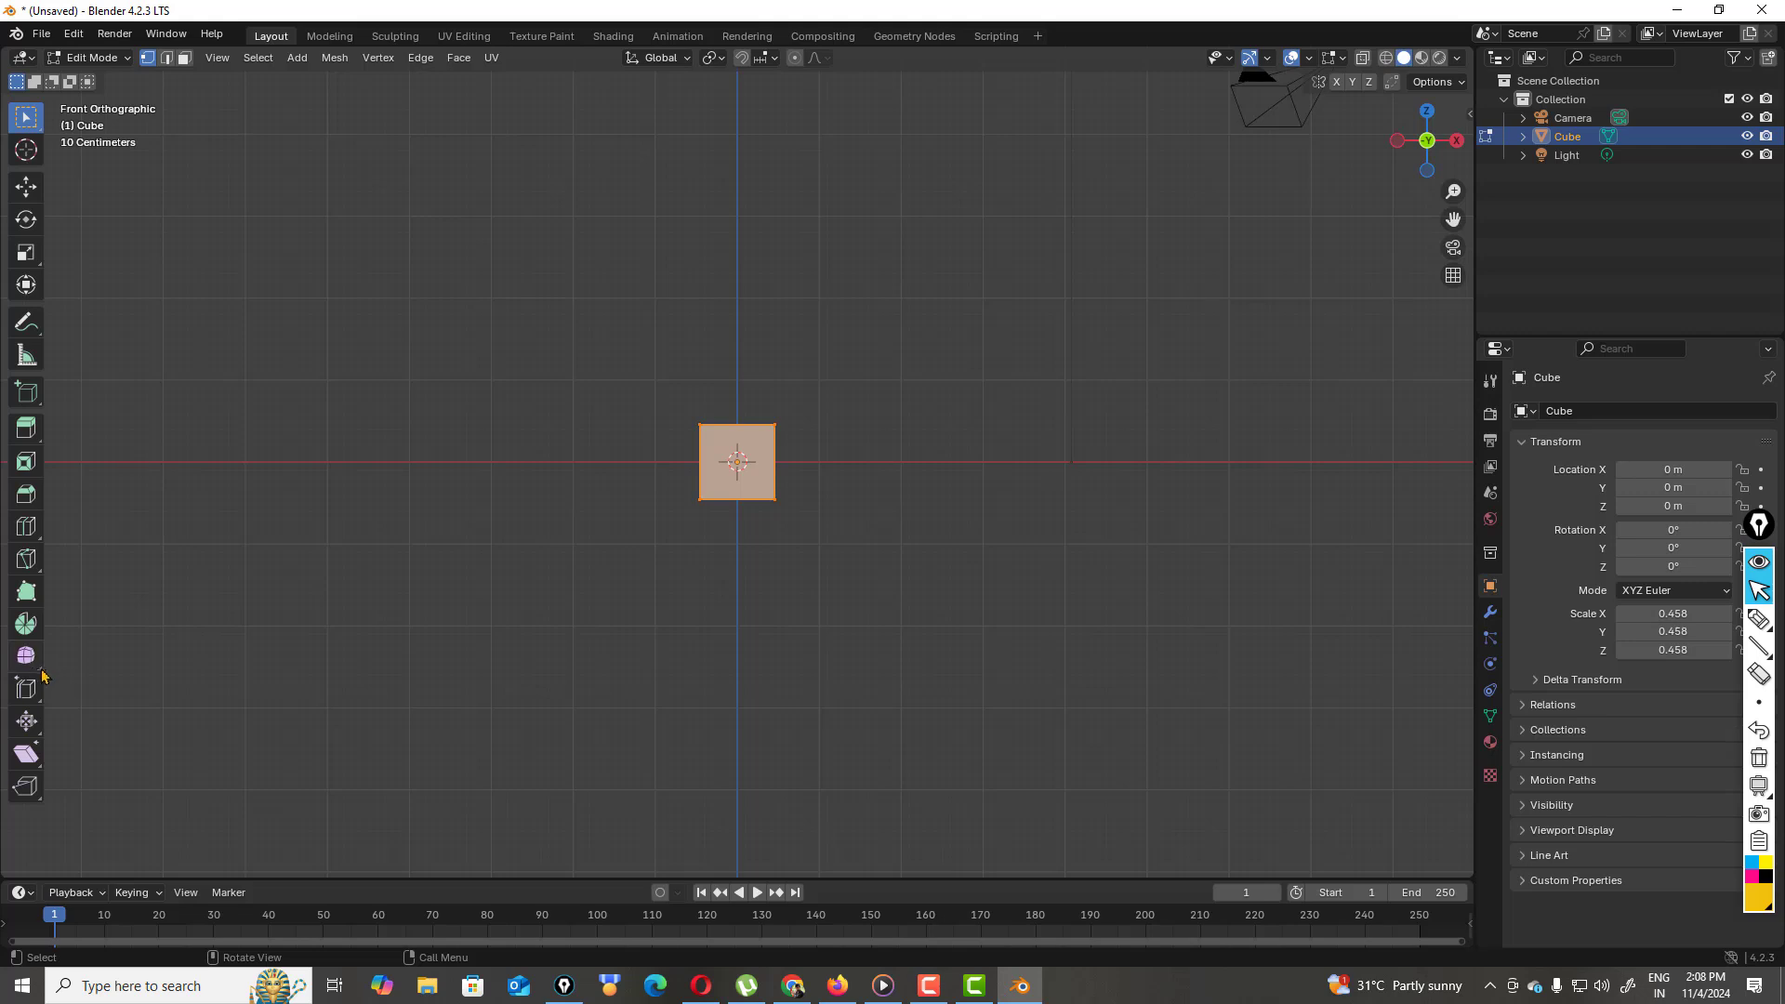
{"action": "left_click", "coordinate": [32, 631]}
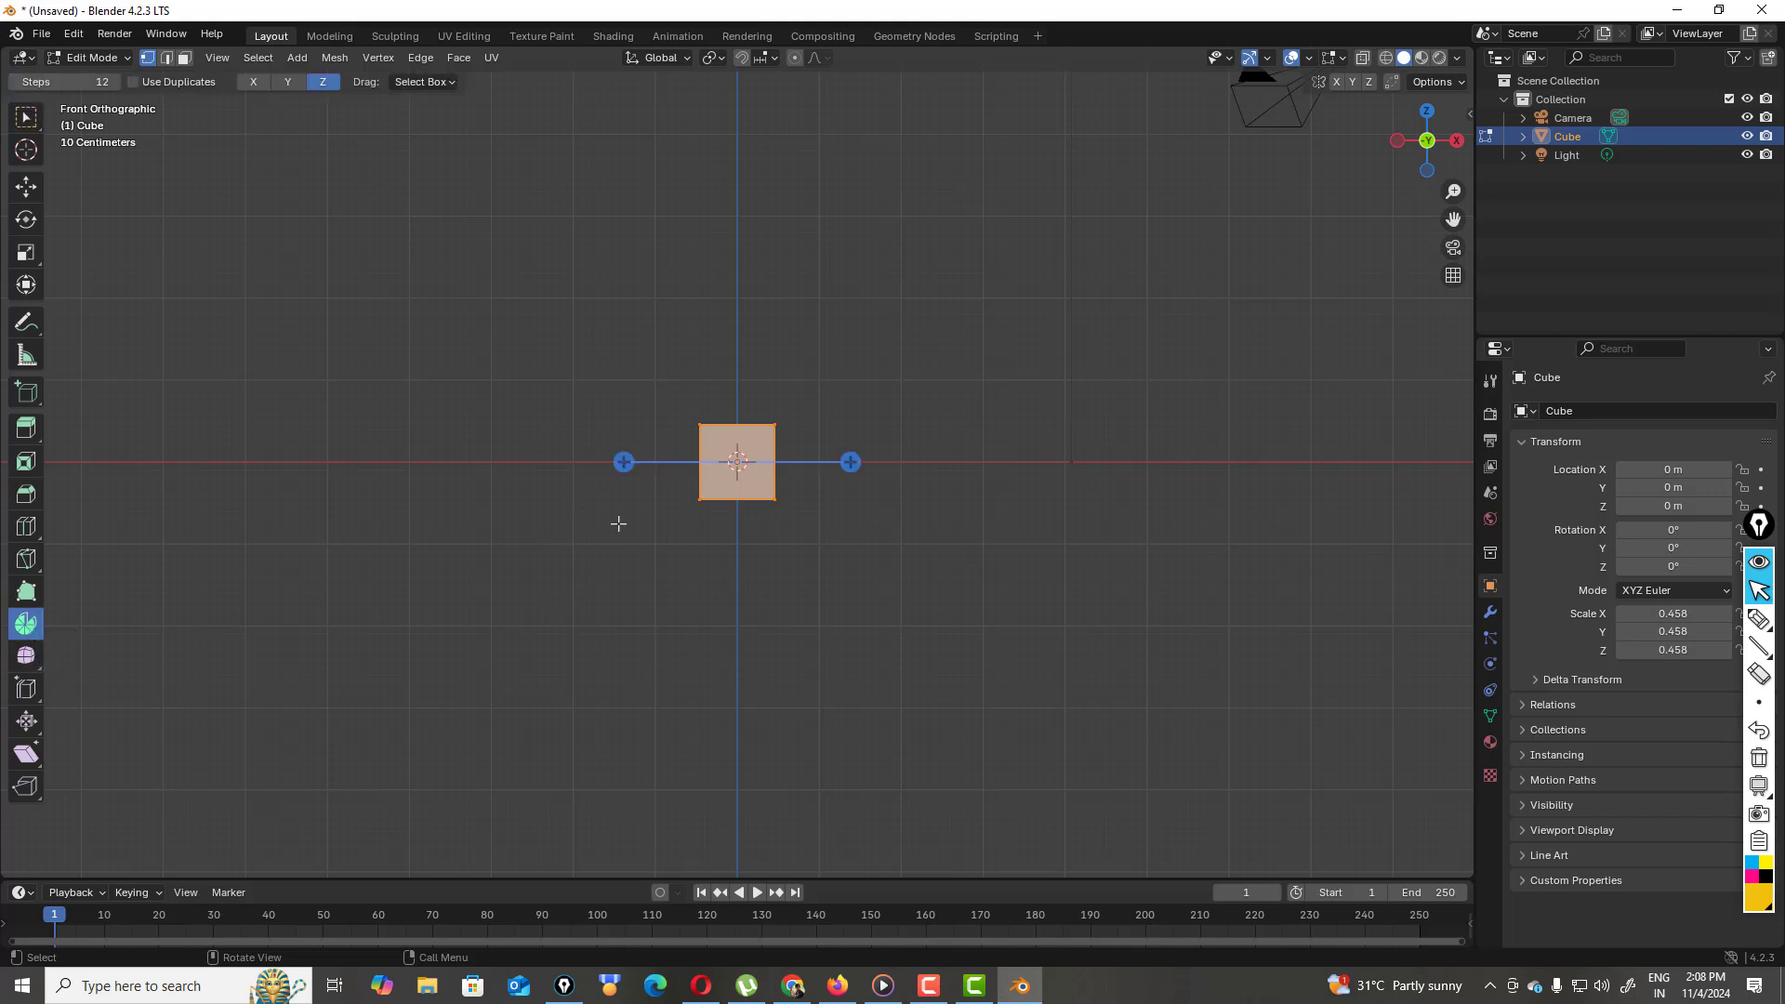
- Move the 3D cursor along the X axis to an empty spot on the cube's positive X side
{"action": "left_click", "coordinate": [26, 151]}
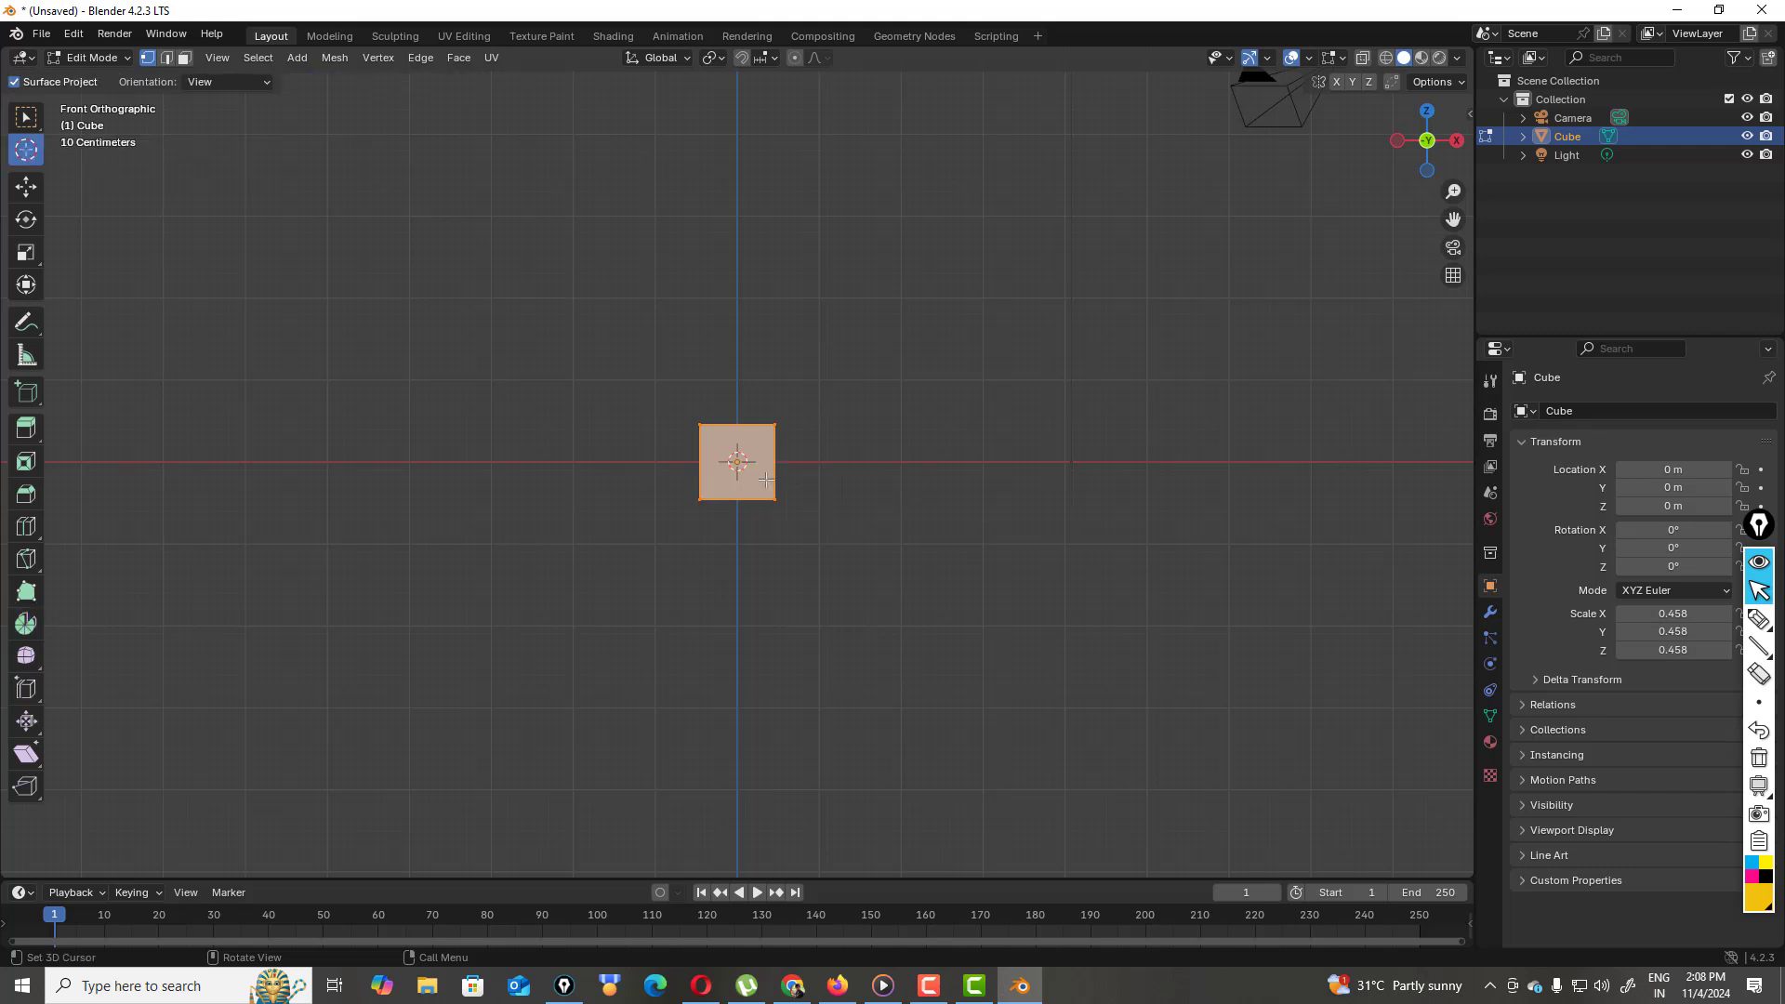
{"action": "left_click_drag", "start_coordinate": [737, 461], "coordinate": [882, 461]}
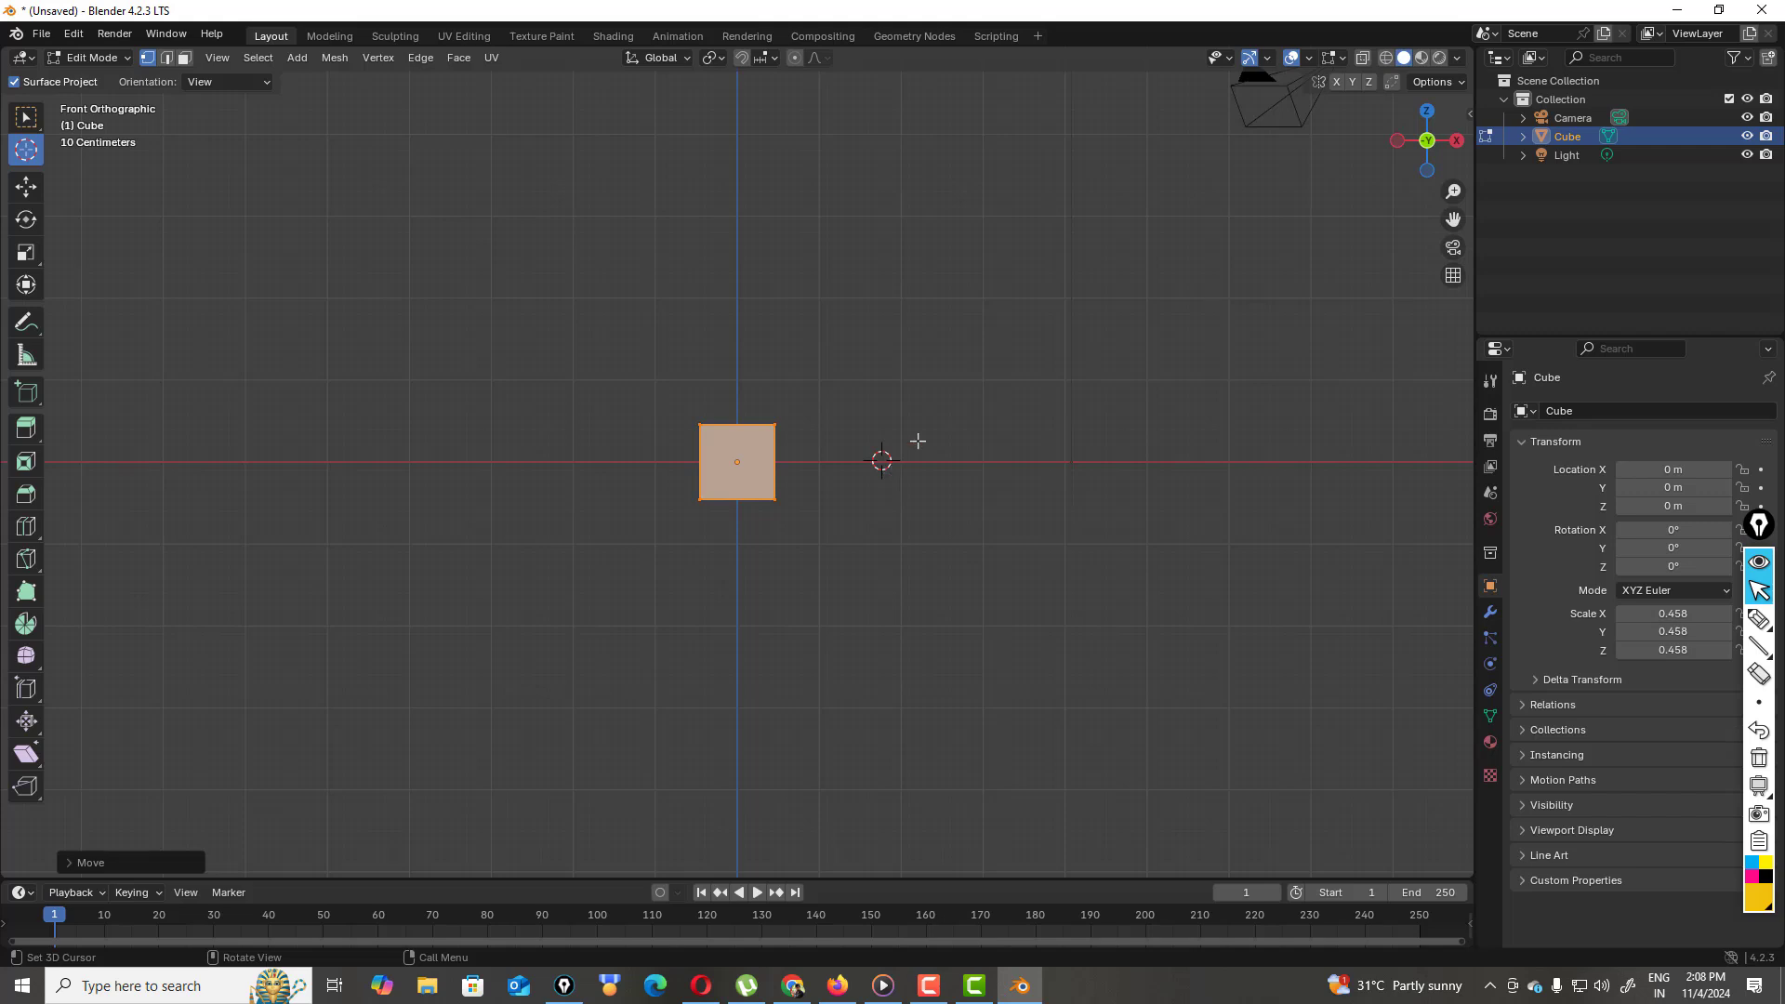
{"action": "scroll", "coordinate": [890, 439], "scroll_direction": "up", "scroll_amount": 2}
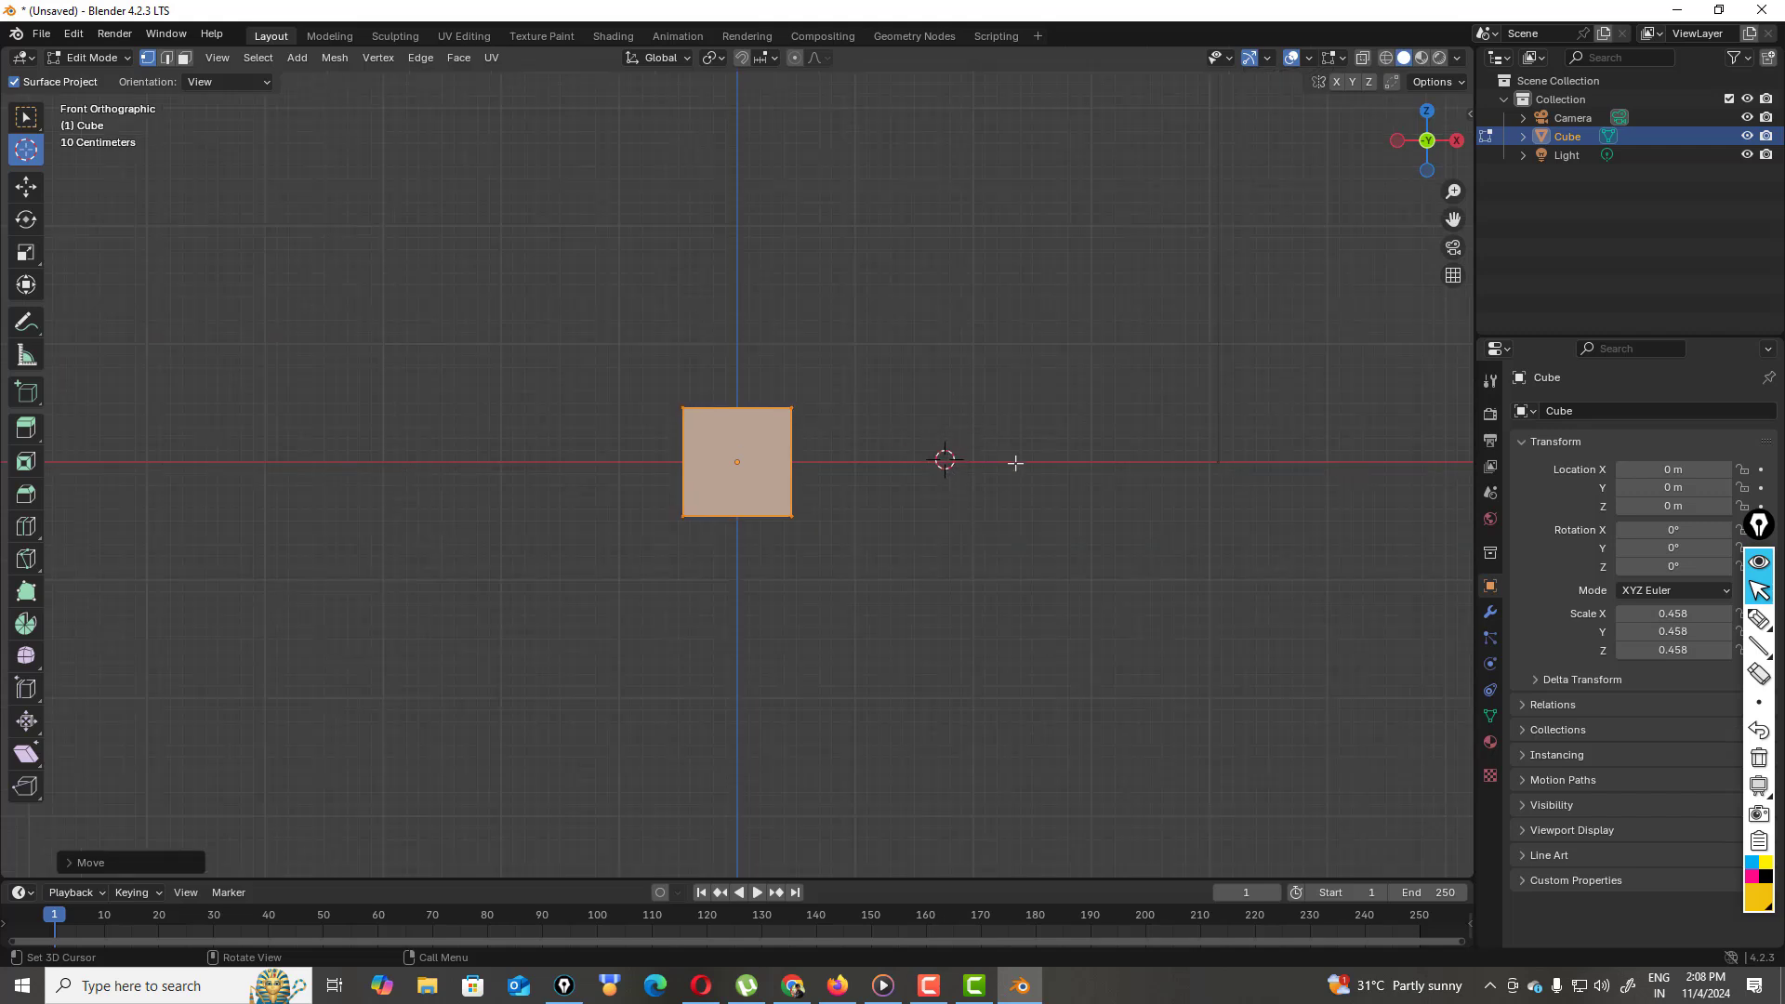
- Annotate the 3D cursor with a pointer line marked P, a large loop and an arrow using the screen pen, and clear the drawing
{"action": "left_click", "coordinate": [1759, 619]}
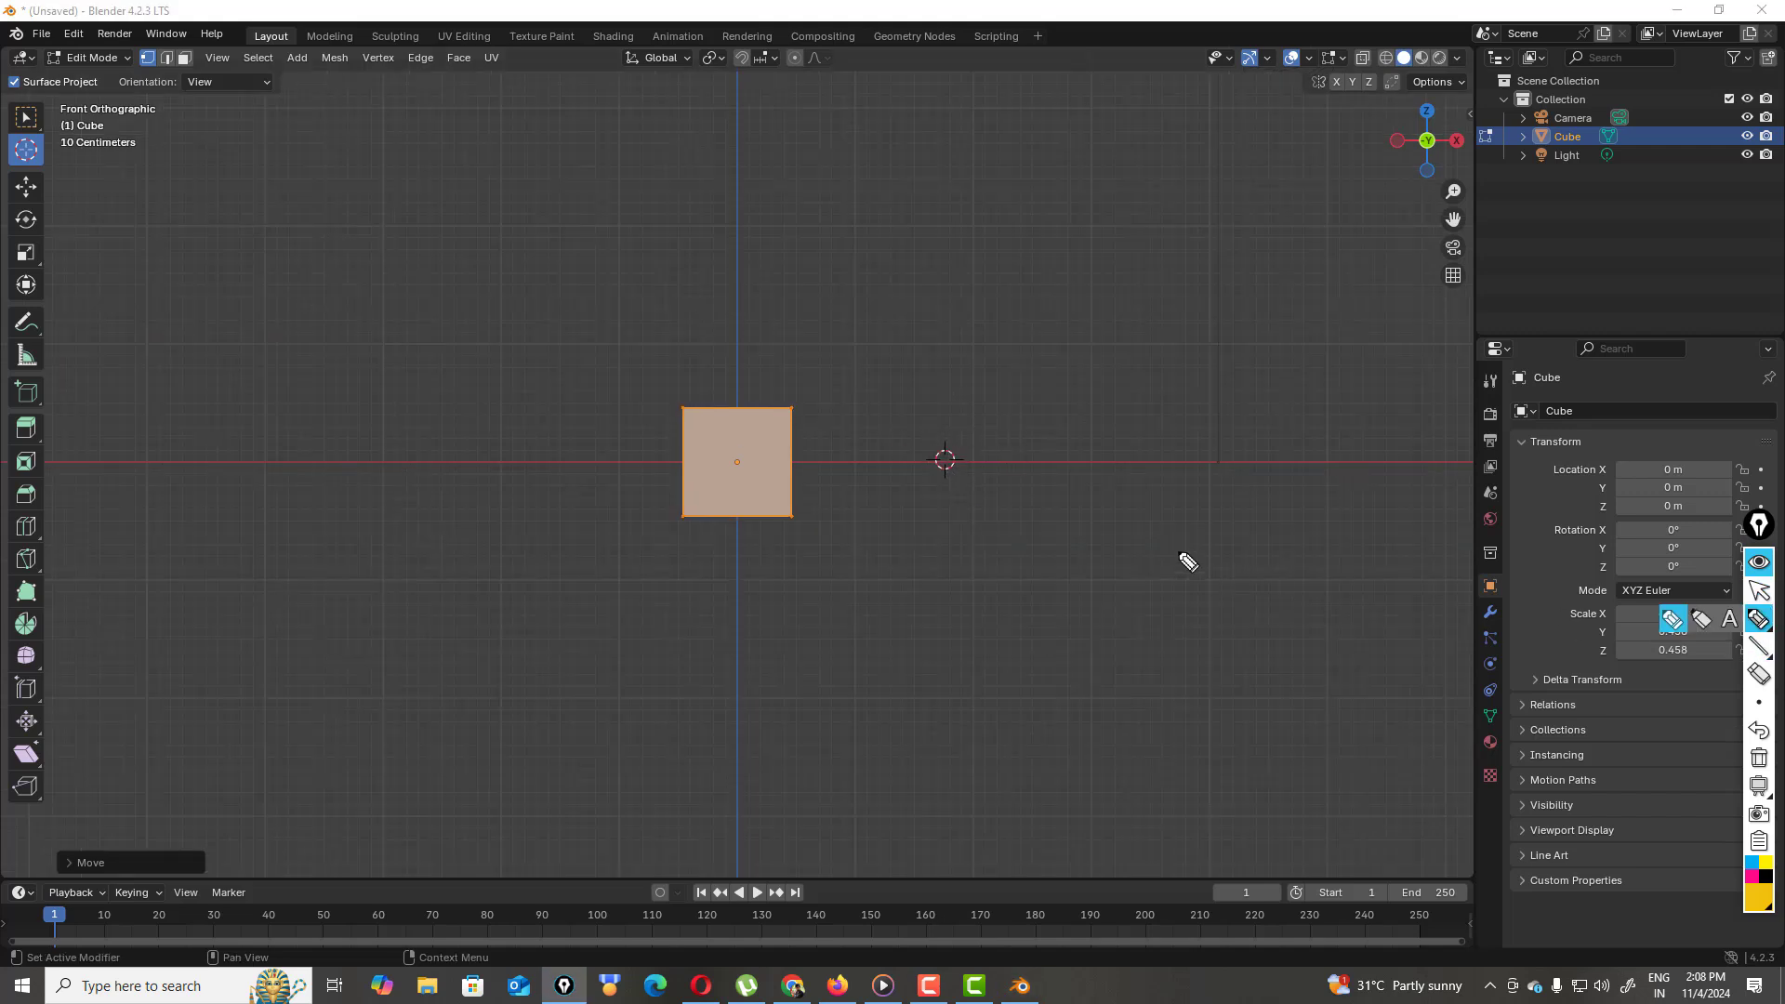
{"action": "mouse_move", "coordinate": [958, 446]}
{"action": "left_mouse_down"}
{"action": "mouse_move", "coordinate": [1004, 395]}
{"action": "mouse_move", "coordinate": [1035, 421]}
{"action": "mouse_move", "coordinate": [1027, 392]}
{"action": "left_mouse_up"}
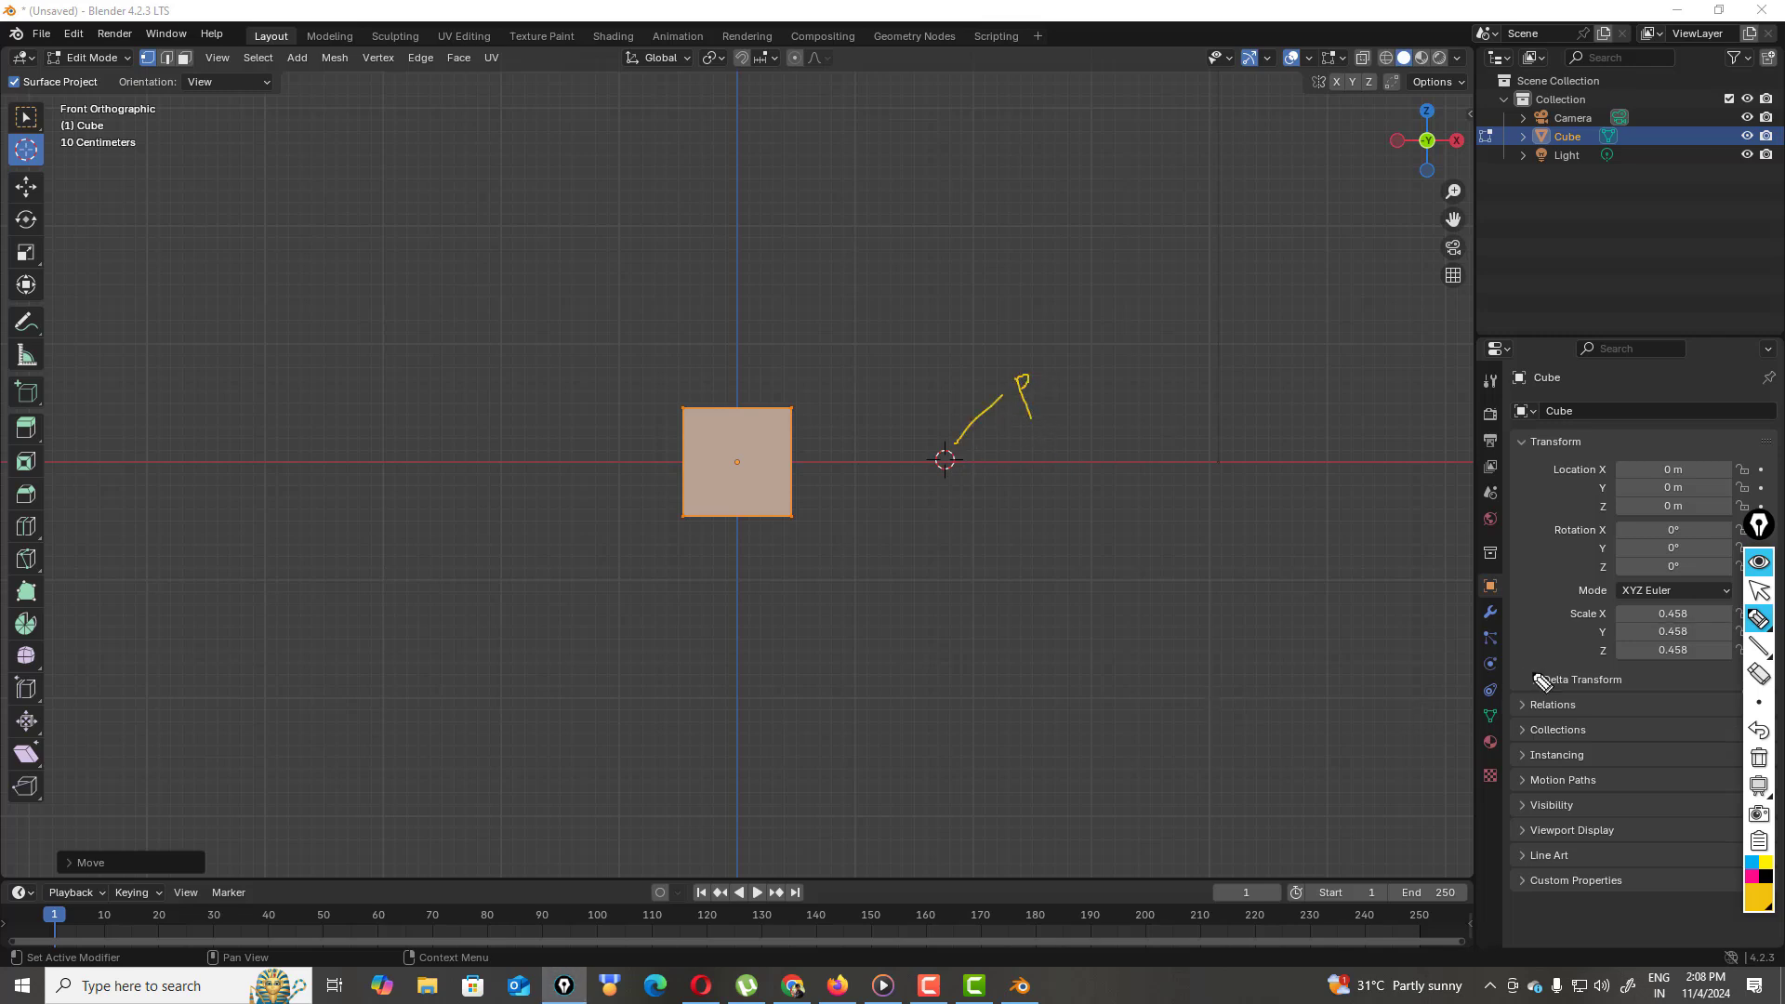
{"action": "left_click", "coordinate": [1771, 625]}
{"action": "scroll", "coordinate": [937, 557], "scroll_direction": "down", "scroll_amount": 1}
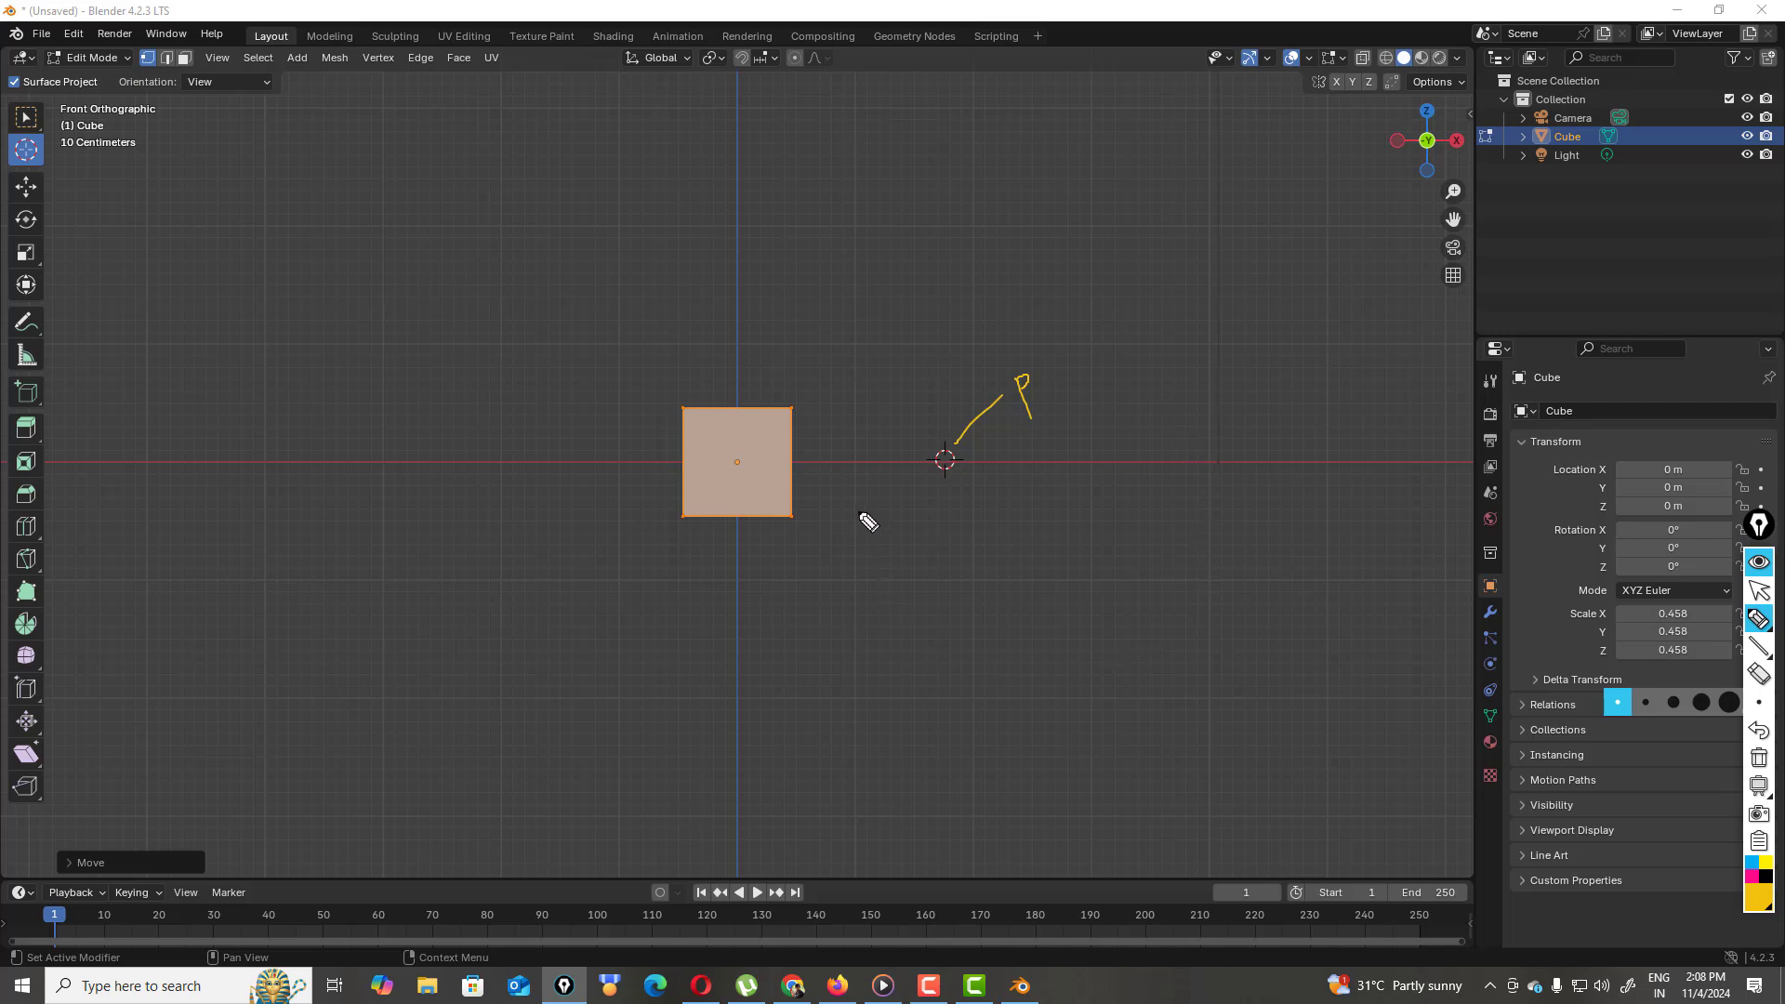
{"action": "mouse_move", "coordinate": [858, 498]}
{"action": "left_mouse_down"}
{"action": "mouse_move", "coordinate": [885, 387]}
{"action": "mouse_move", "coordinate": [1215, 471]}
{"action": "mouse_move", "coordinate": [960, 638]}
{"action": "mouse_move", "coordinate": [857, 491]}
{"action": "left_mouse_up"}
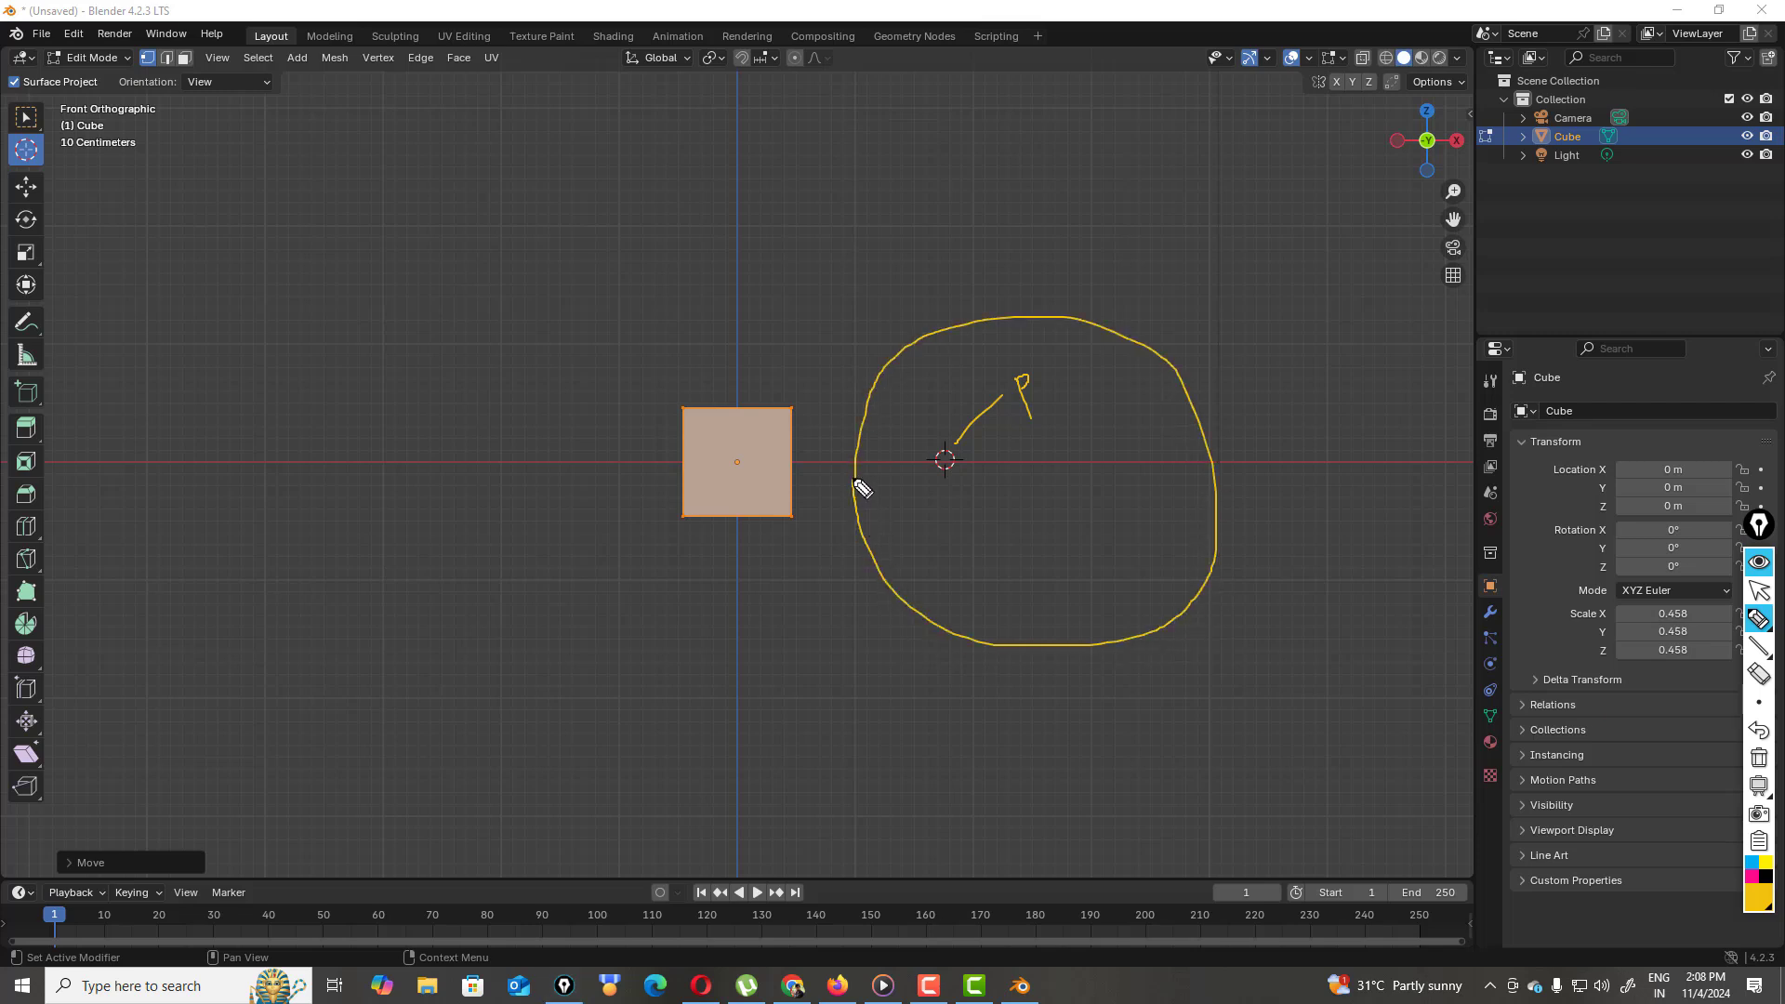
{"action": "mouse_move", "coordinate": [958, 469]}
{"action": "left_mouse_down"}
{"action": "mouse_move", "coordinate": [1028, 572]}
{"action": "mouse_move", "coordinate": [1037, 556]}
{"action": "left_mouse_up"}
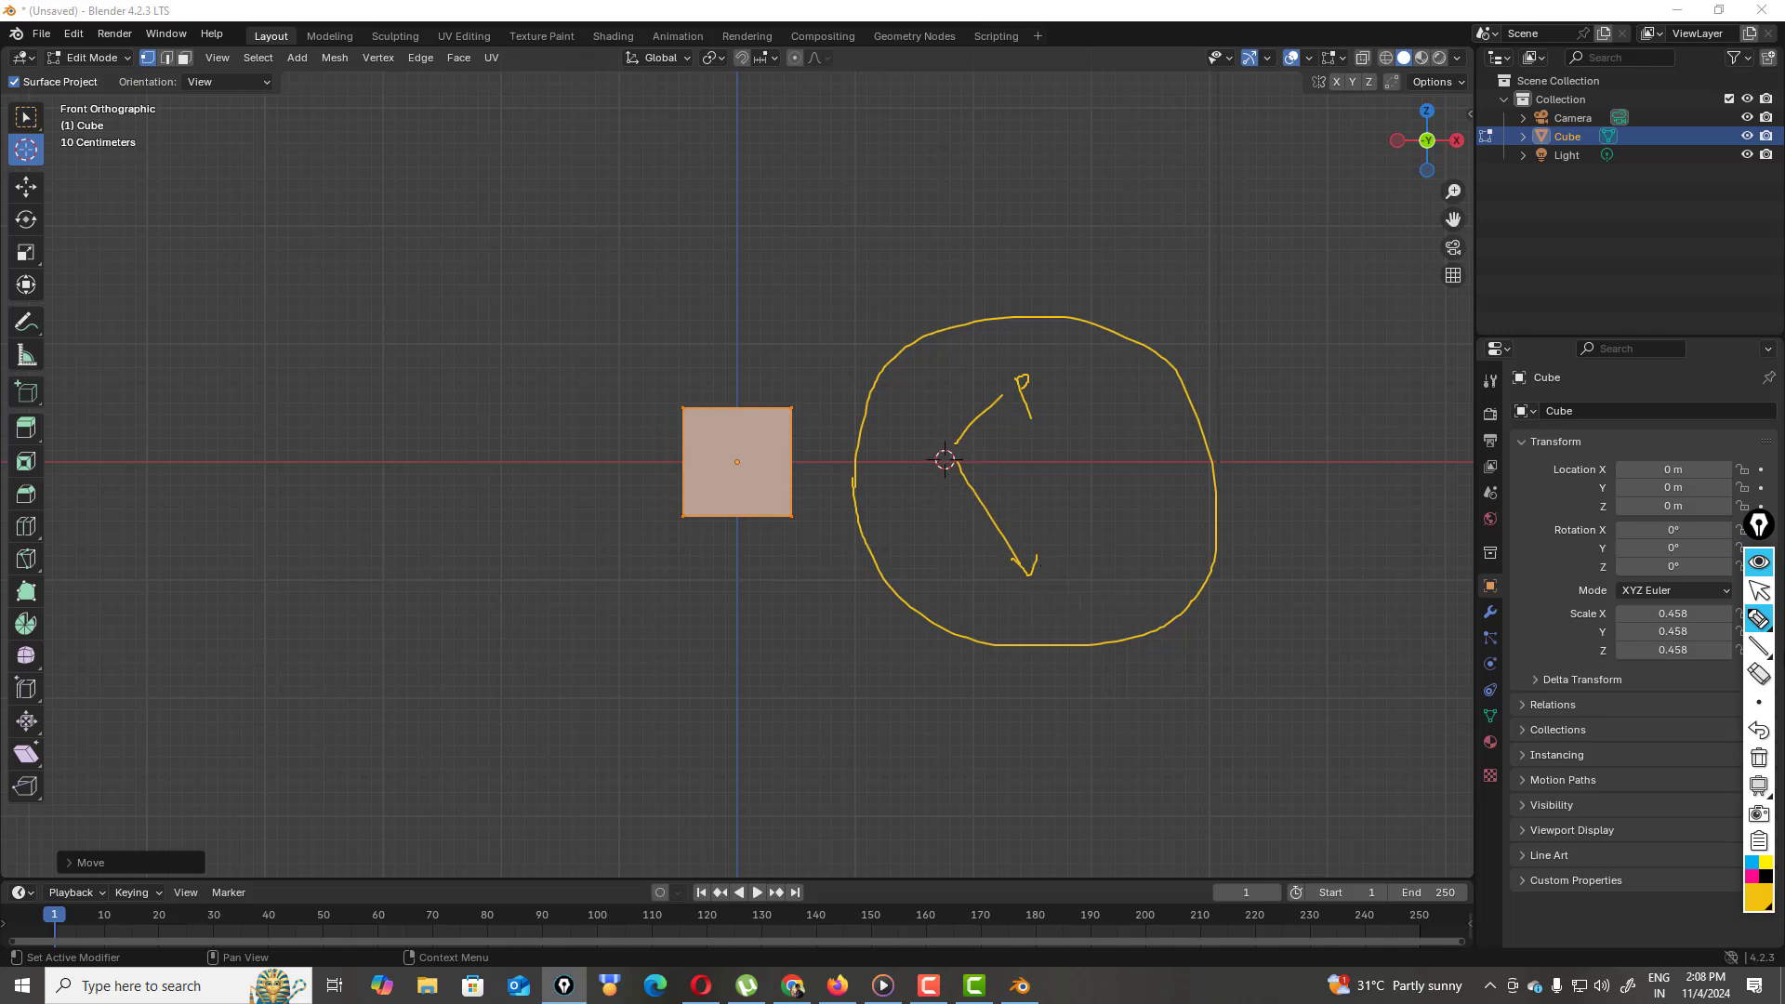
{"action": "left_click", "coordinate": [1759, 759]}
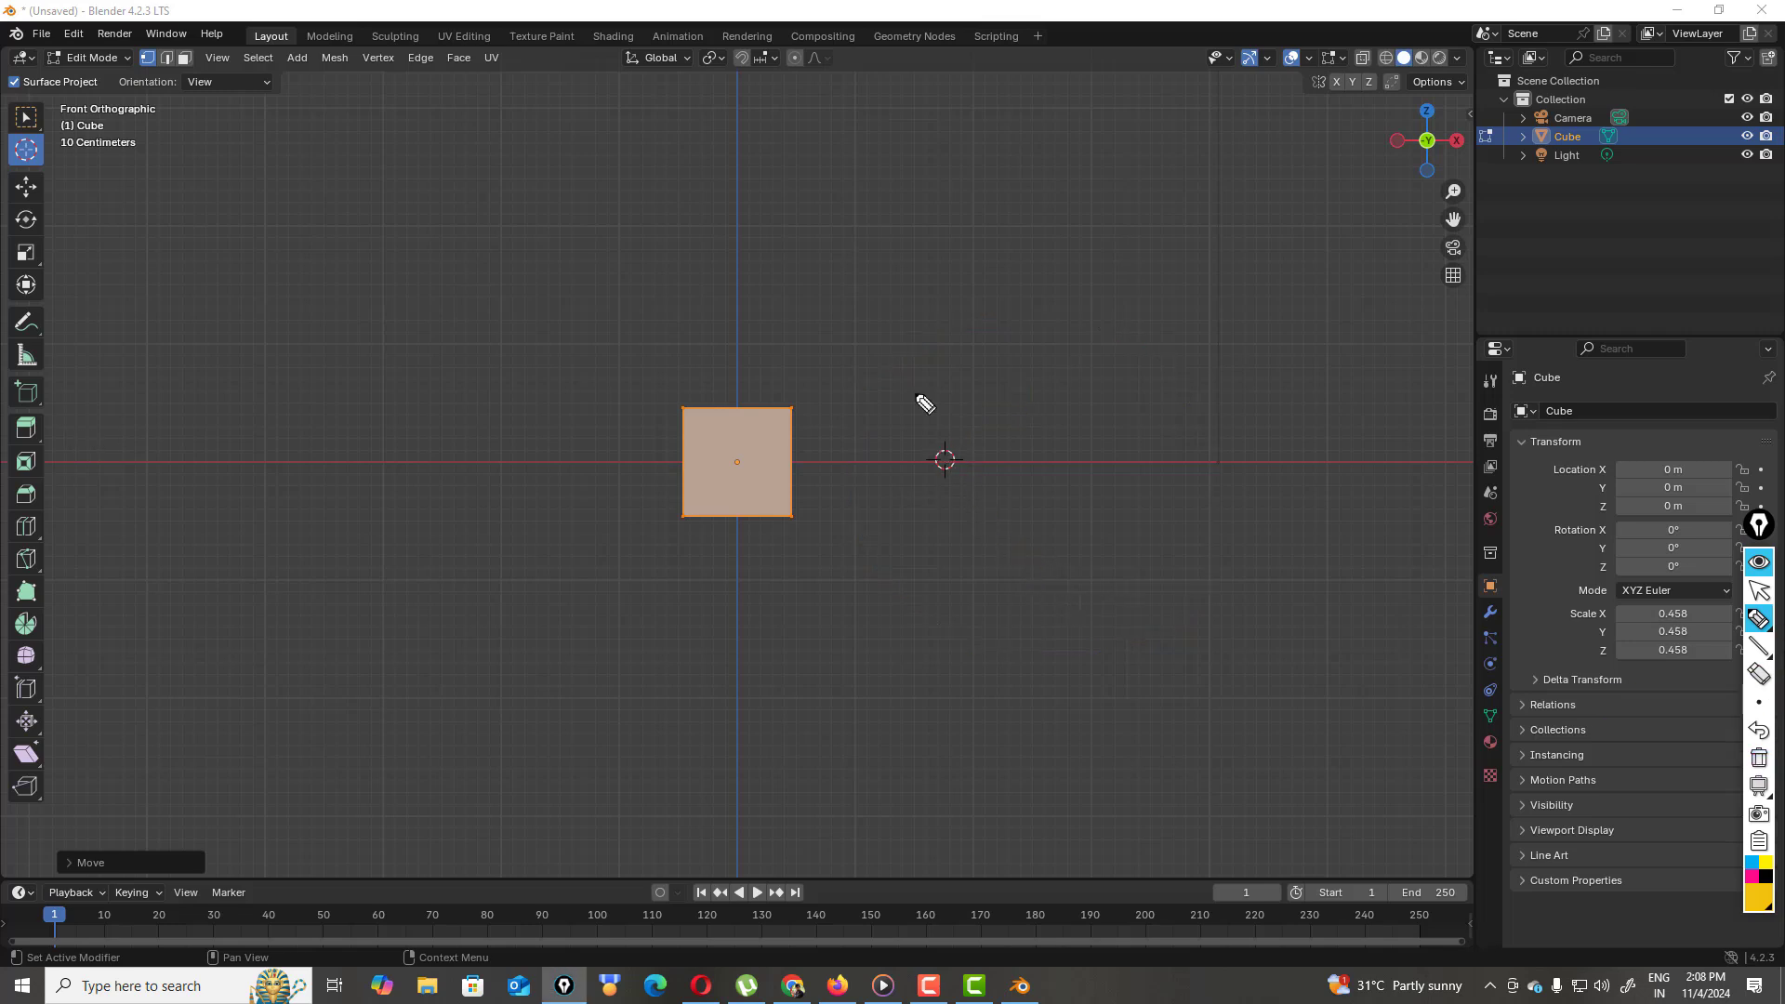
{"action": "left_click", "coordinate": [1760, 590]}
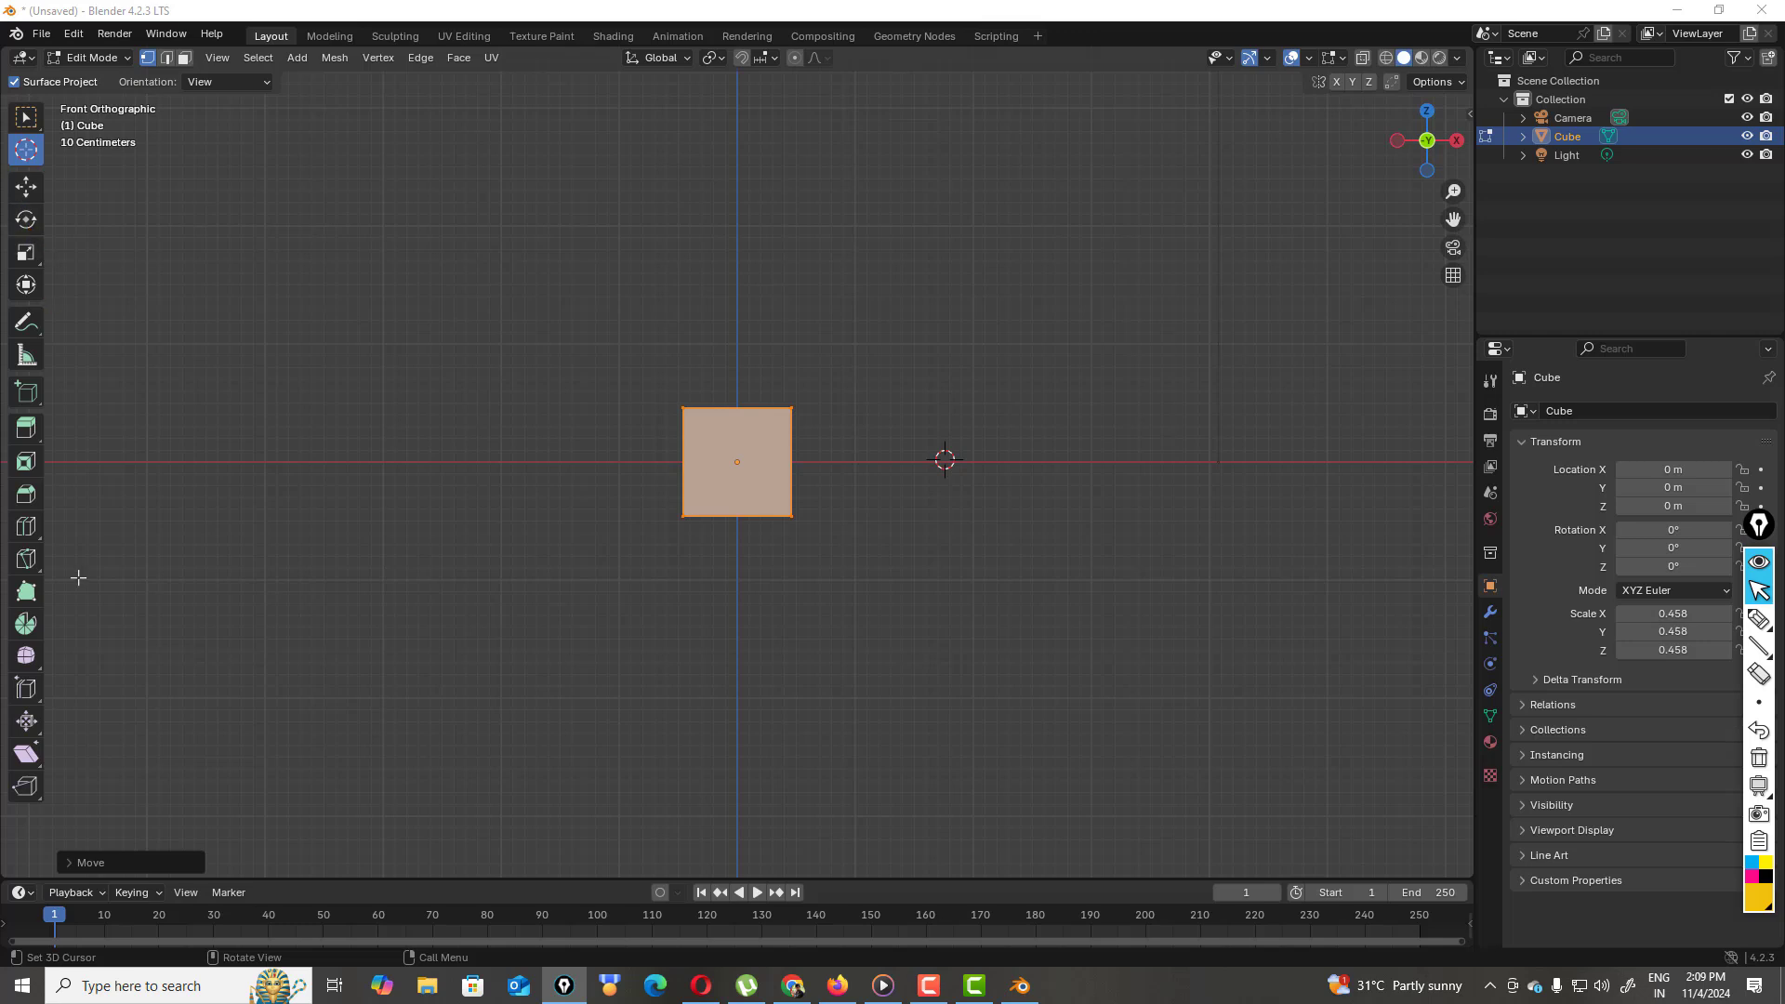
- Spin the cube around the 3D cursor about the Z axis with 12 steps, extending the copies into a closed, overlapping ring
{"action": "left_click", "coordinate": [26, 629]}
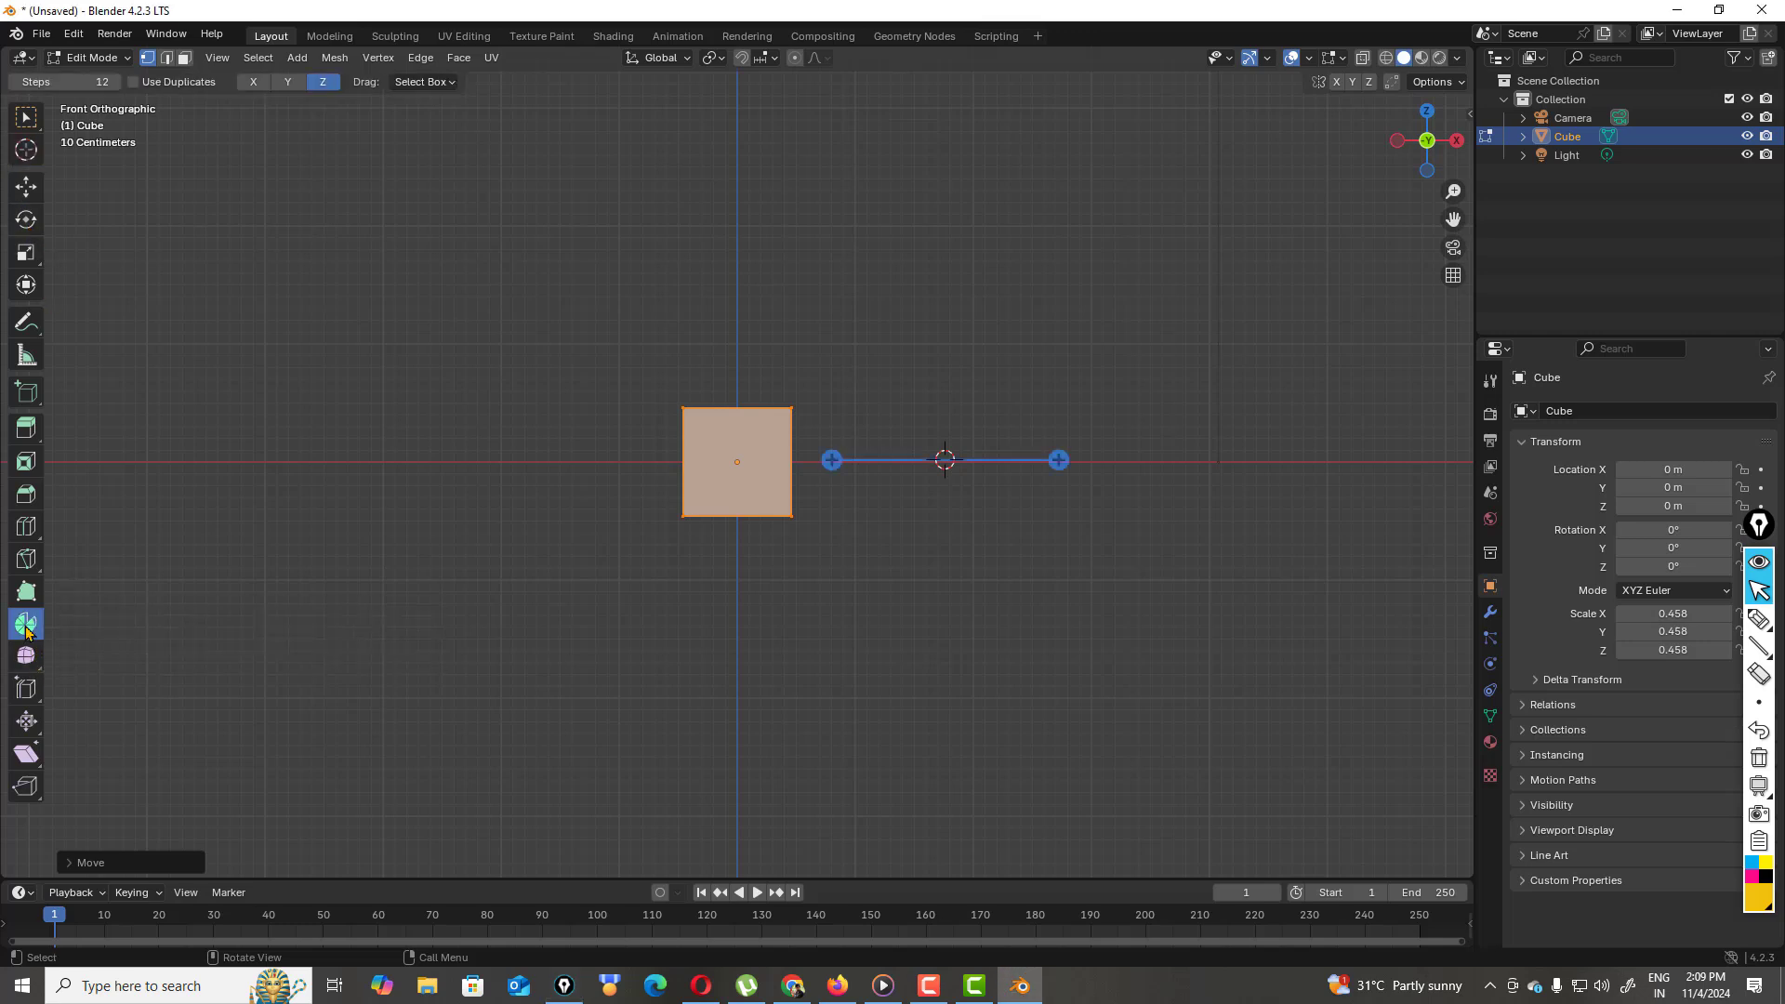
{"action": "left_click", "coordinate": [1060, 459]}
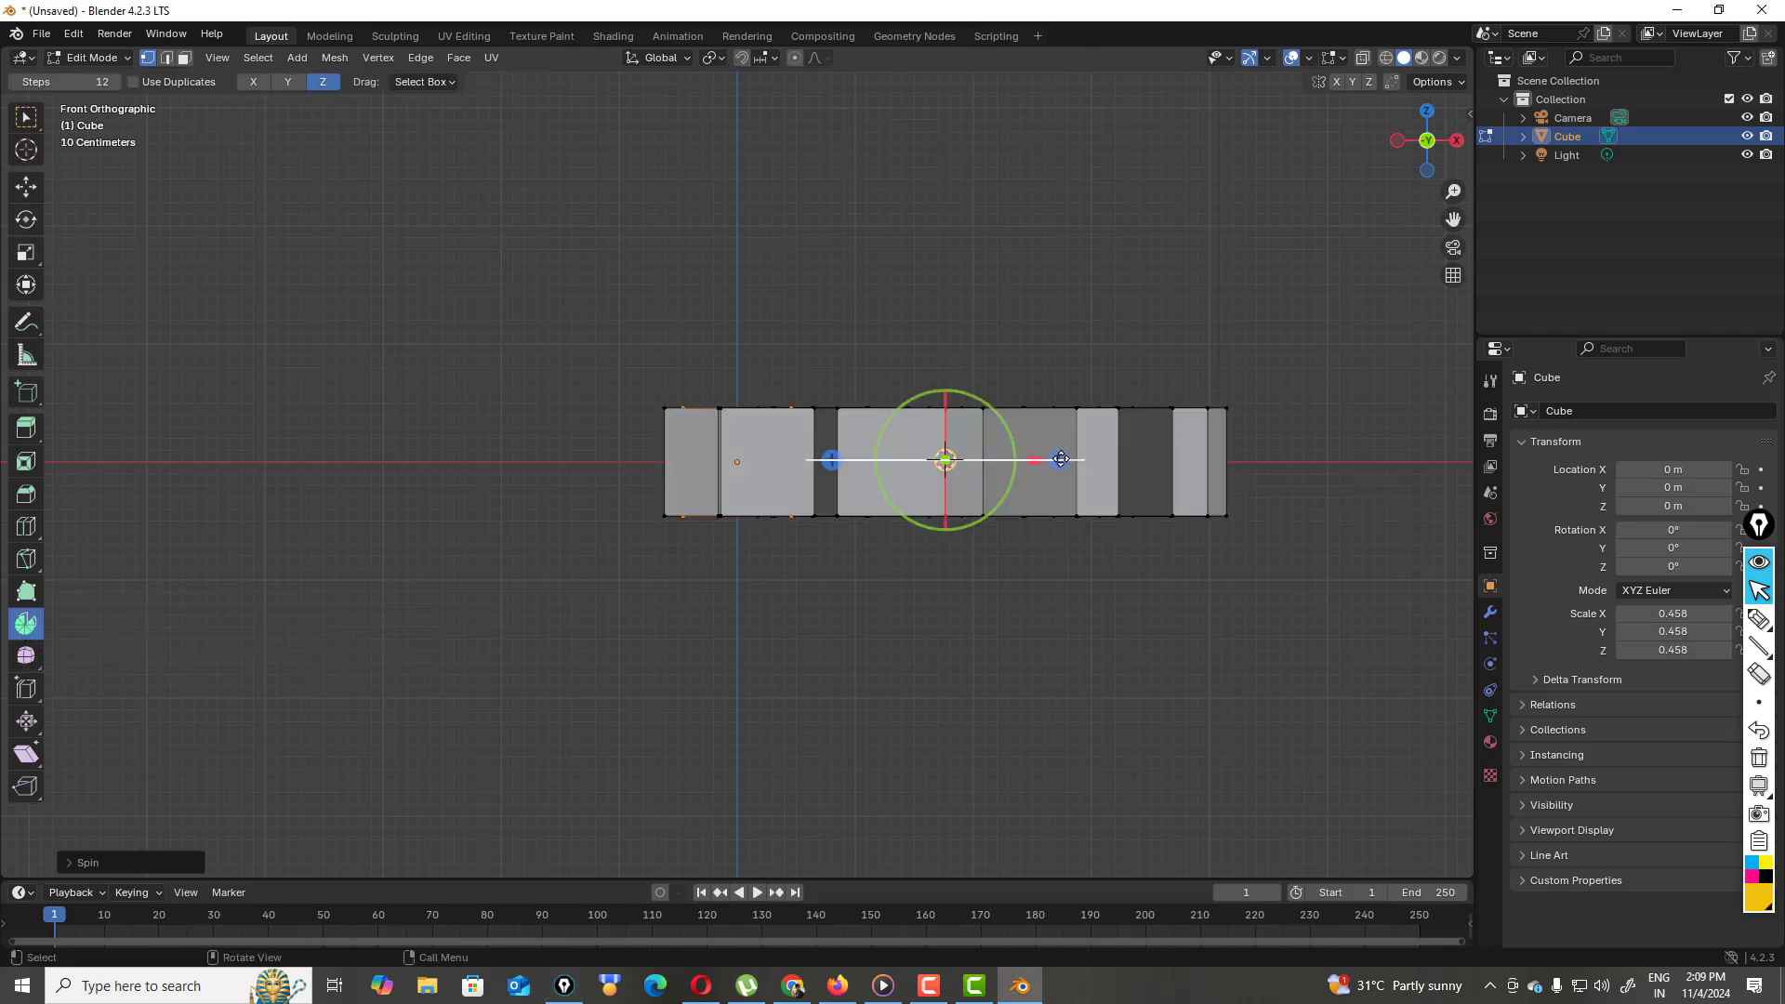
{"action": "mouse_move", "coordinate": [1061, 459]}
{"action": "left_mouse_down"}
{"action": "mouse_move", "coordinate": [1041, 562]}
{"action": "mouse_move", "coordinate": [1041, 470]}
{"action": "left_mouse_up"}
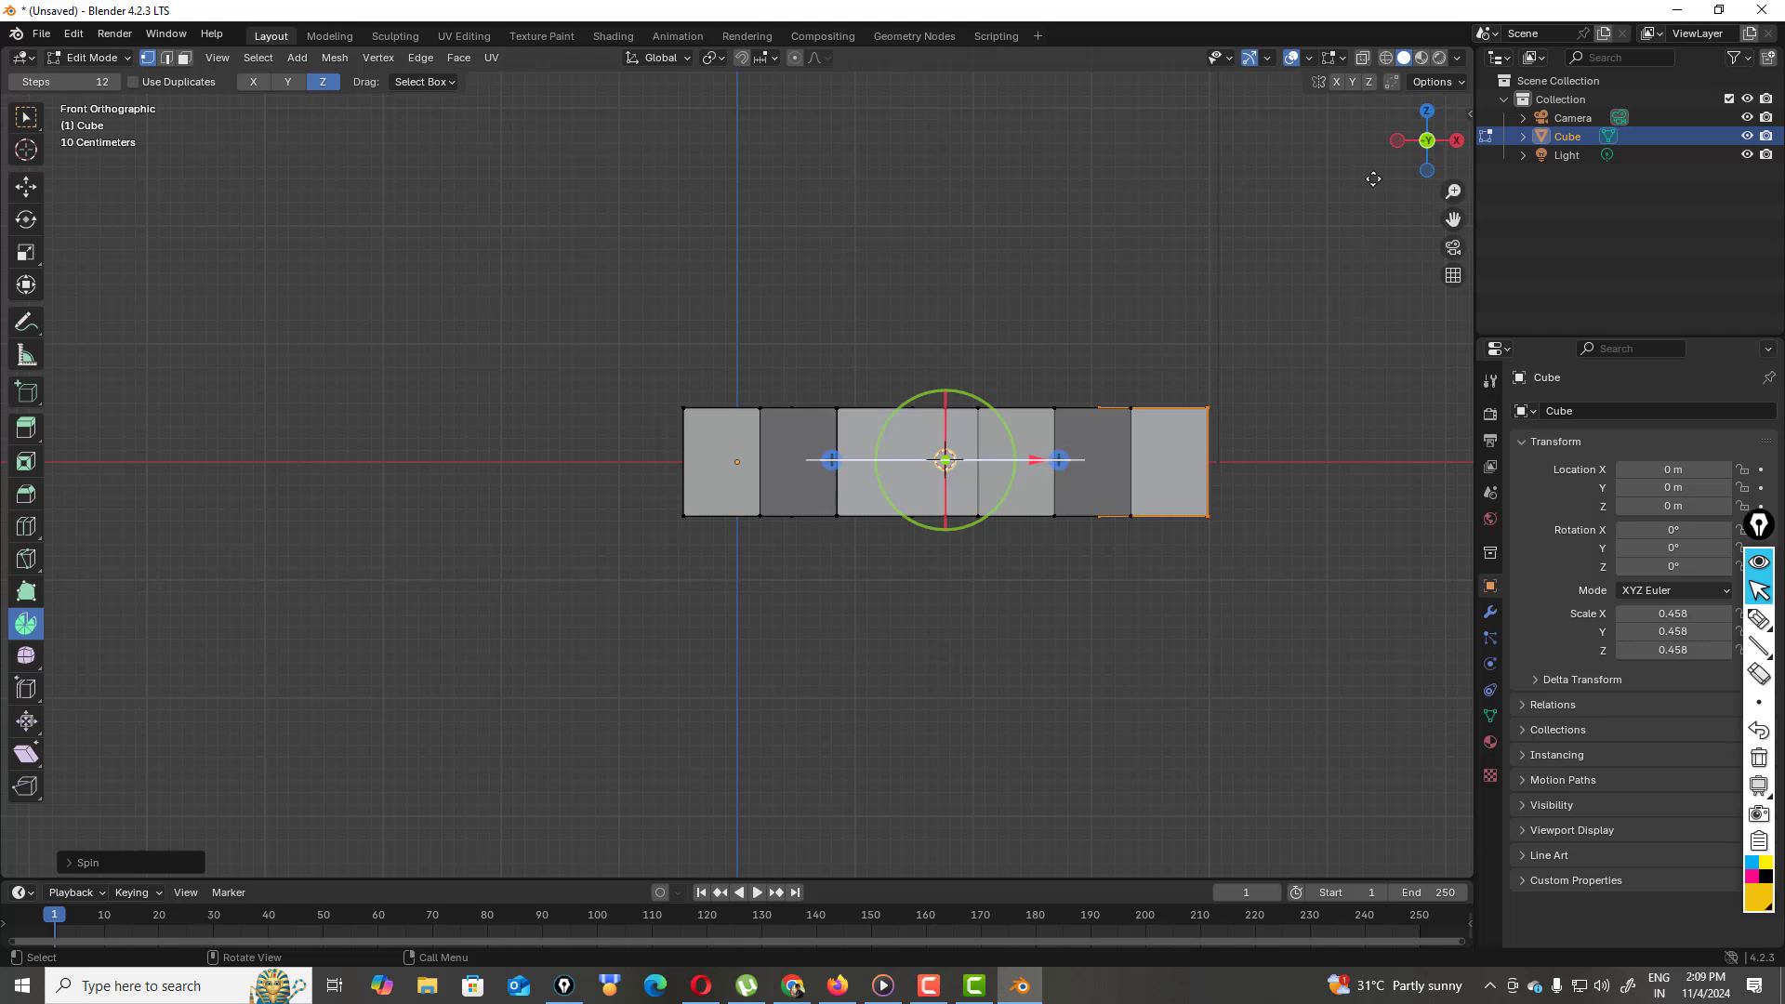
{"action": "left_click", "coordinate": [1428, 170]}
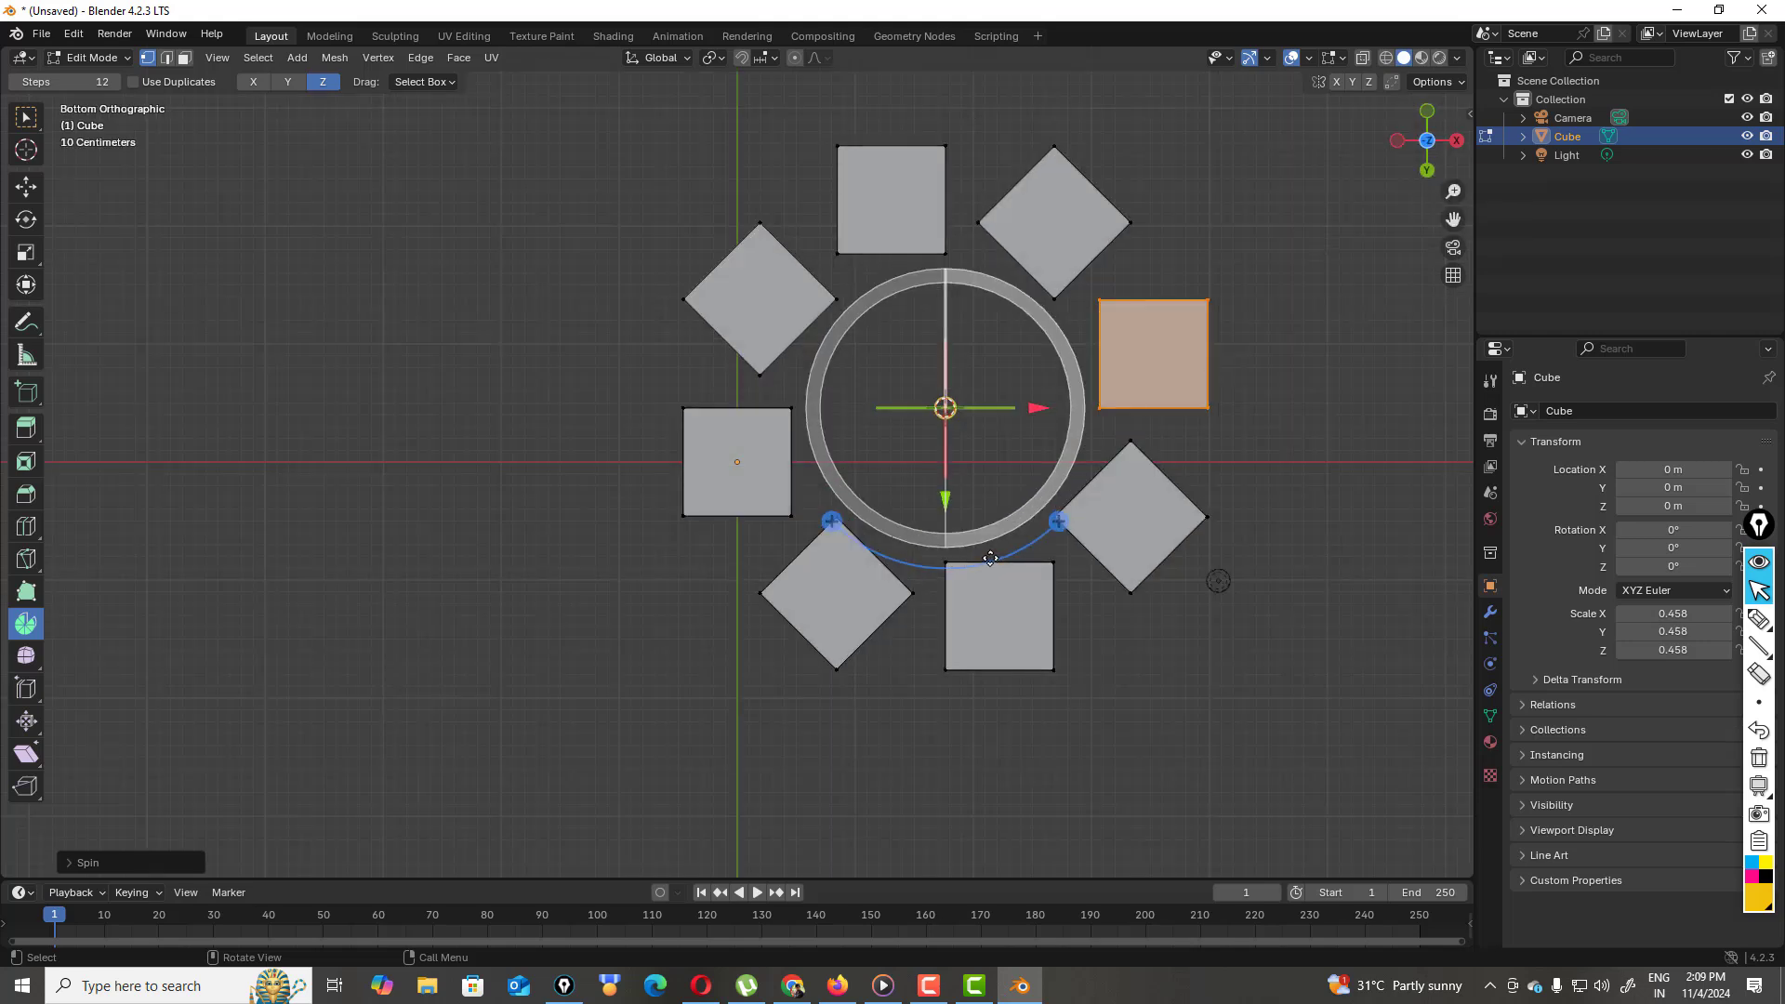
{"action": "left_click_drag", "start_coordinate": [1038, 500], "coordinate": [642, 391]}
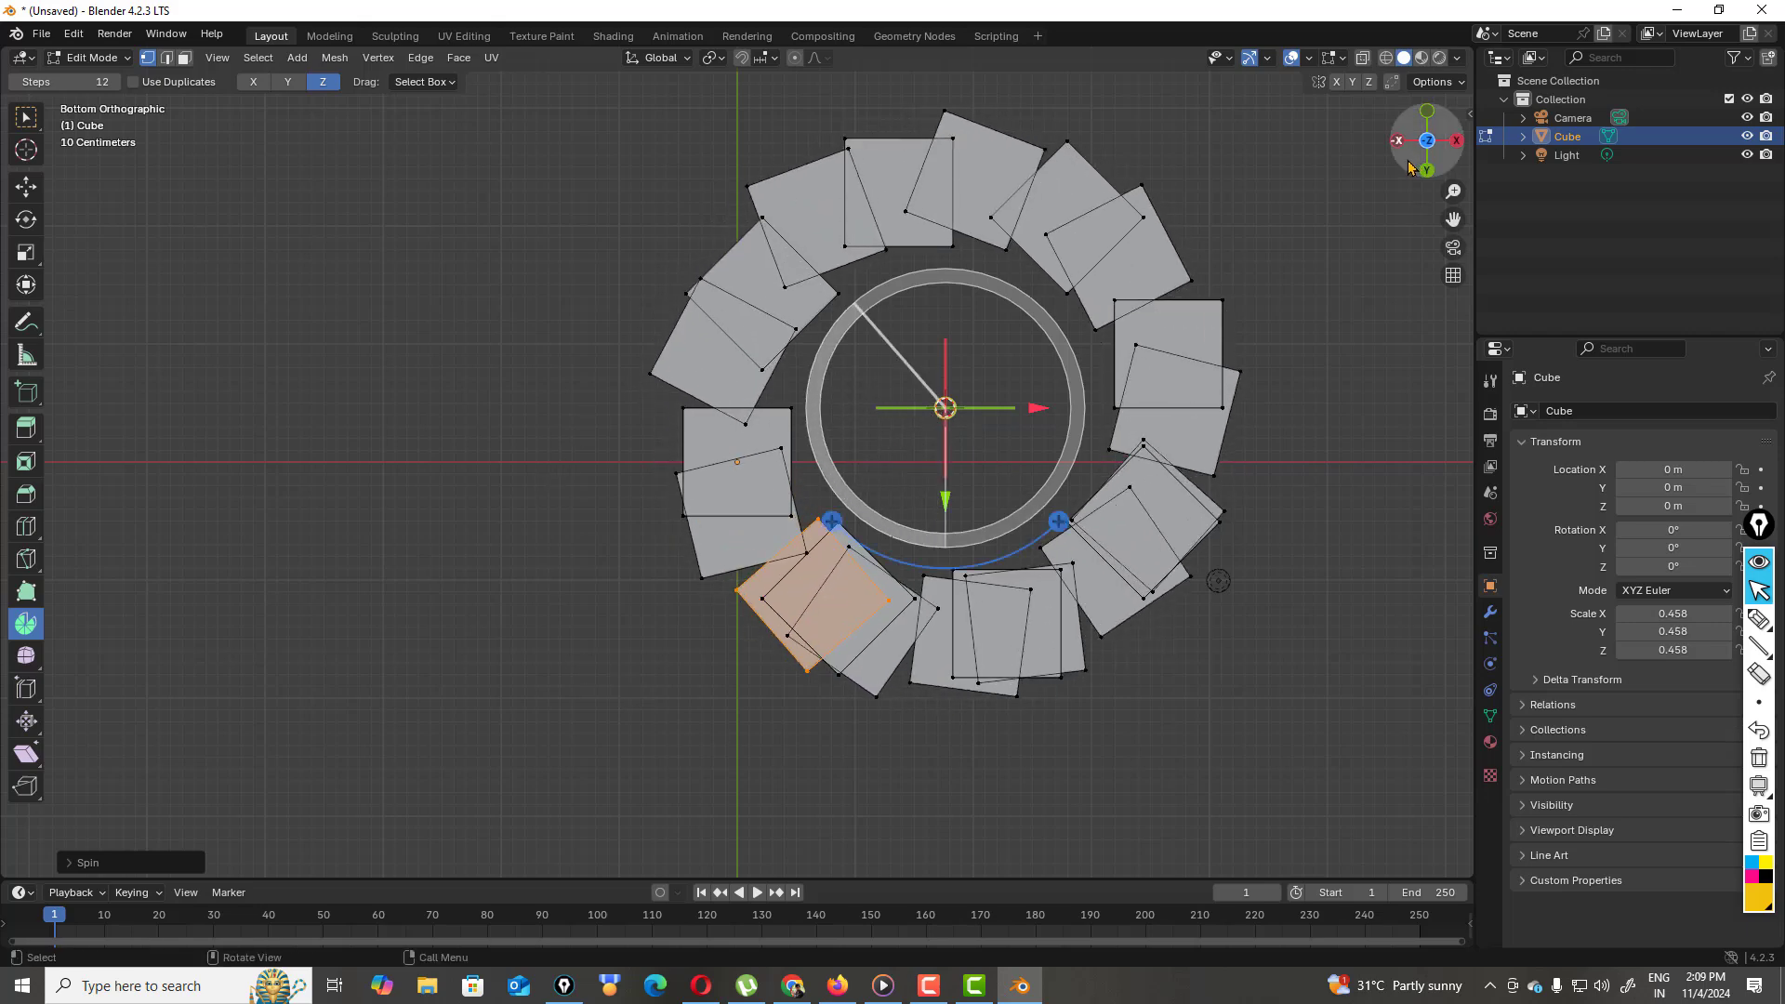
{"action": "left_click_drag", "start_coordinate": [1418, 168], "coordinate": [1458, 338]}
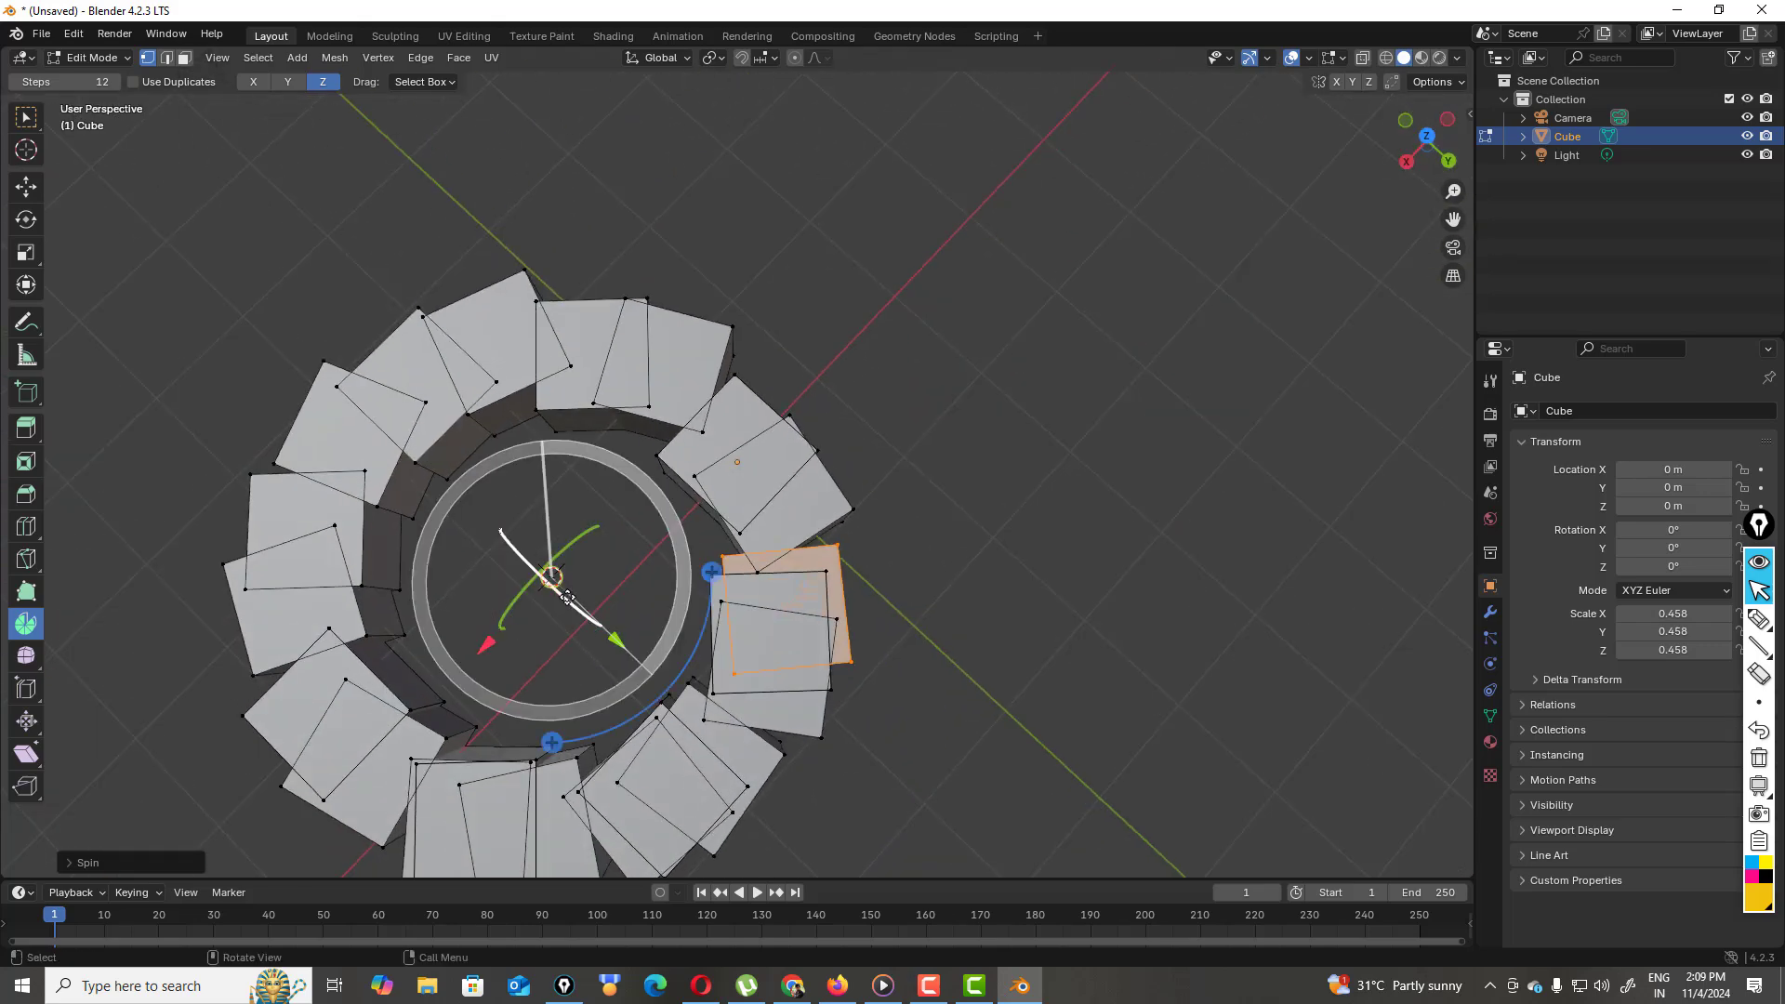
- Tilt the spin's rotation axis and readjust its centre and angle to spread the cube copies over a second, inclined arc
{"action": "left_click_drag", "start_coordinate": [636, 541], "coordinate": [631, 493]}
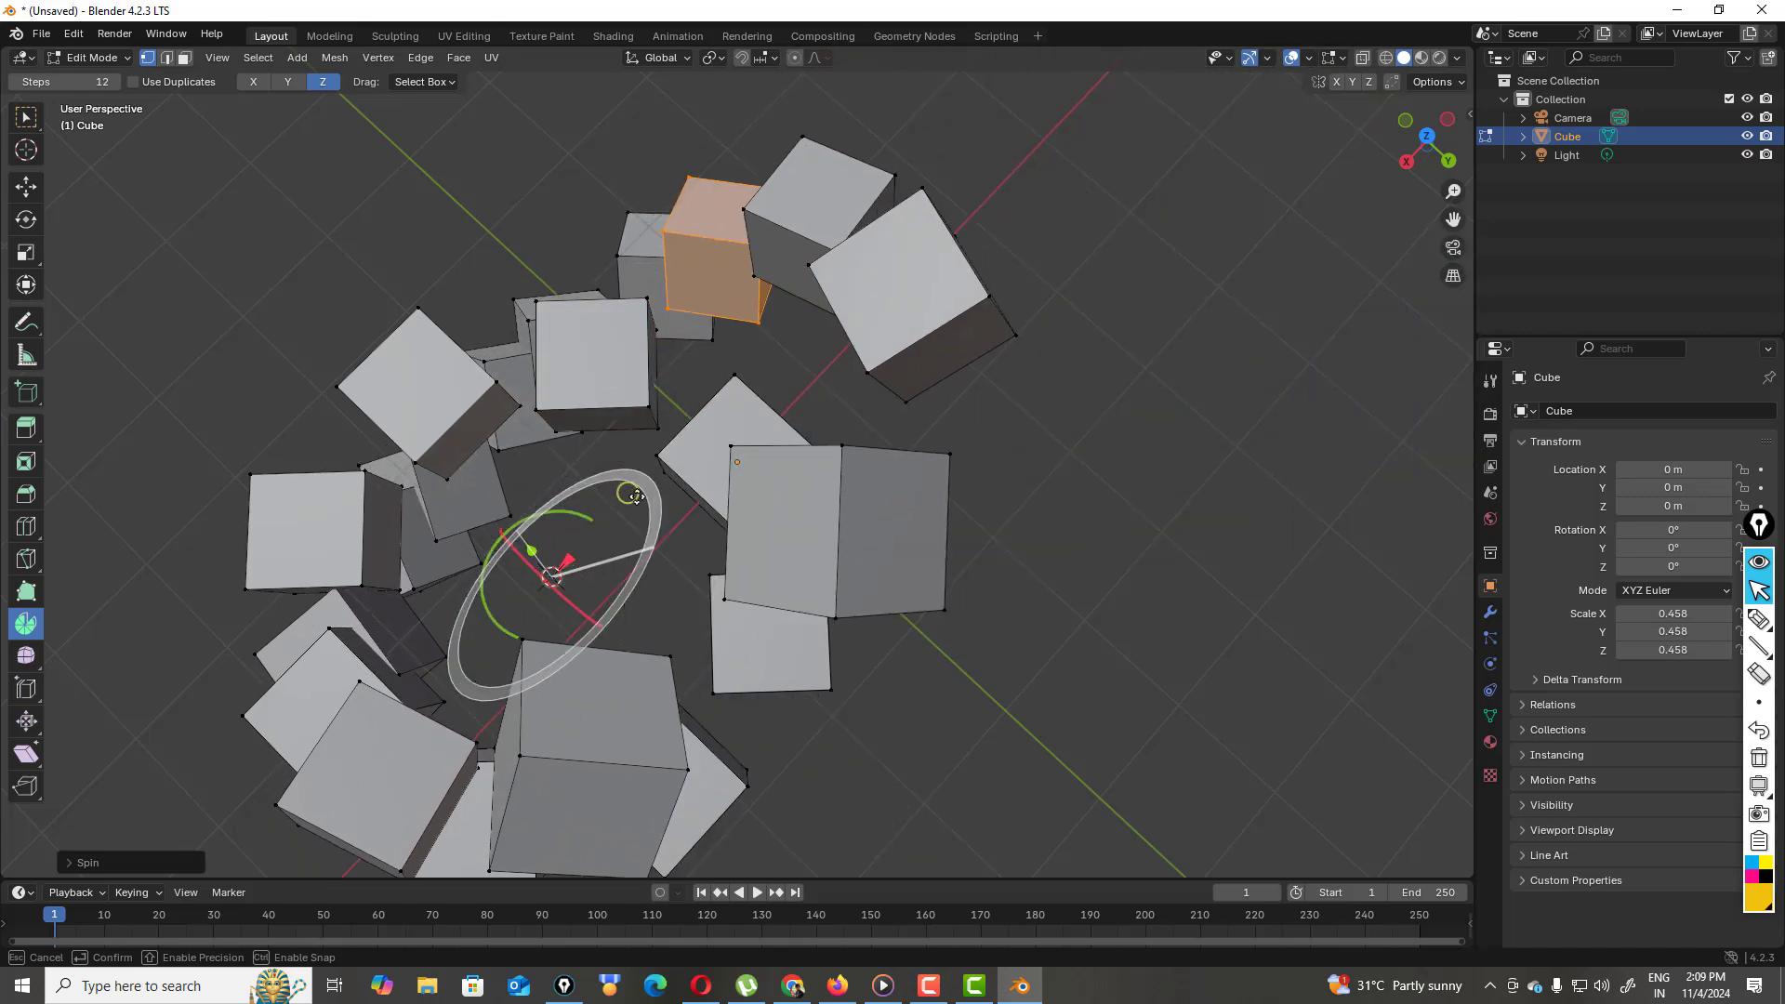
{"action": "mouse_move", "coordinate": [1413, 170]}
{"action": "left_mouse_down"}
{"action": "mouse_move", "coordinate": [1484, 261]}
{"action": "mouse_move", "coordinate": [1363, 251]}
{"action": "mouse_move", "coordinate": [1460, 256]}
{"action": "mouse_move", "coordinate": [1516, 139]}
{"action": "mouse_move", "coordinate": [1428, 140]}
{"action": "left_mouse_up"}
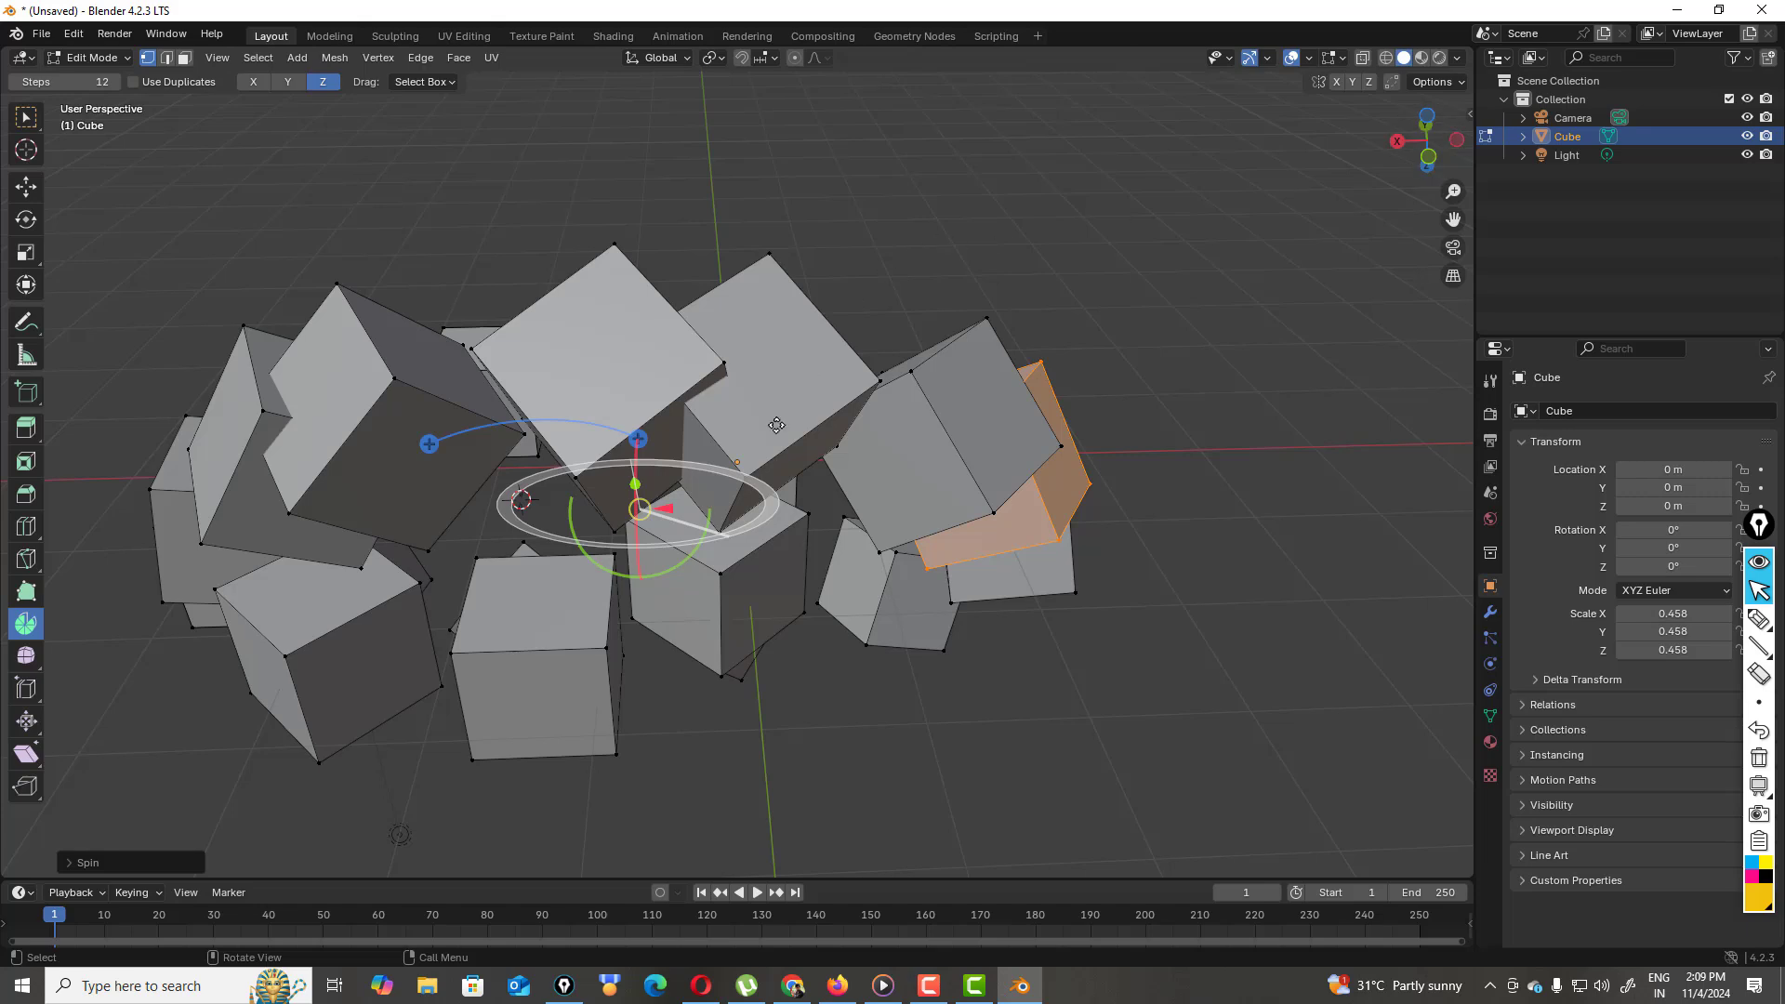
{"action": "left_click_drag", "start_coordinate": [638, 455], "coordinate": [639, 551]}
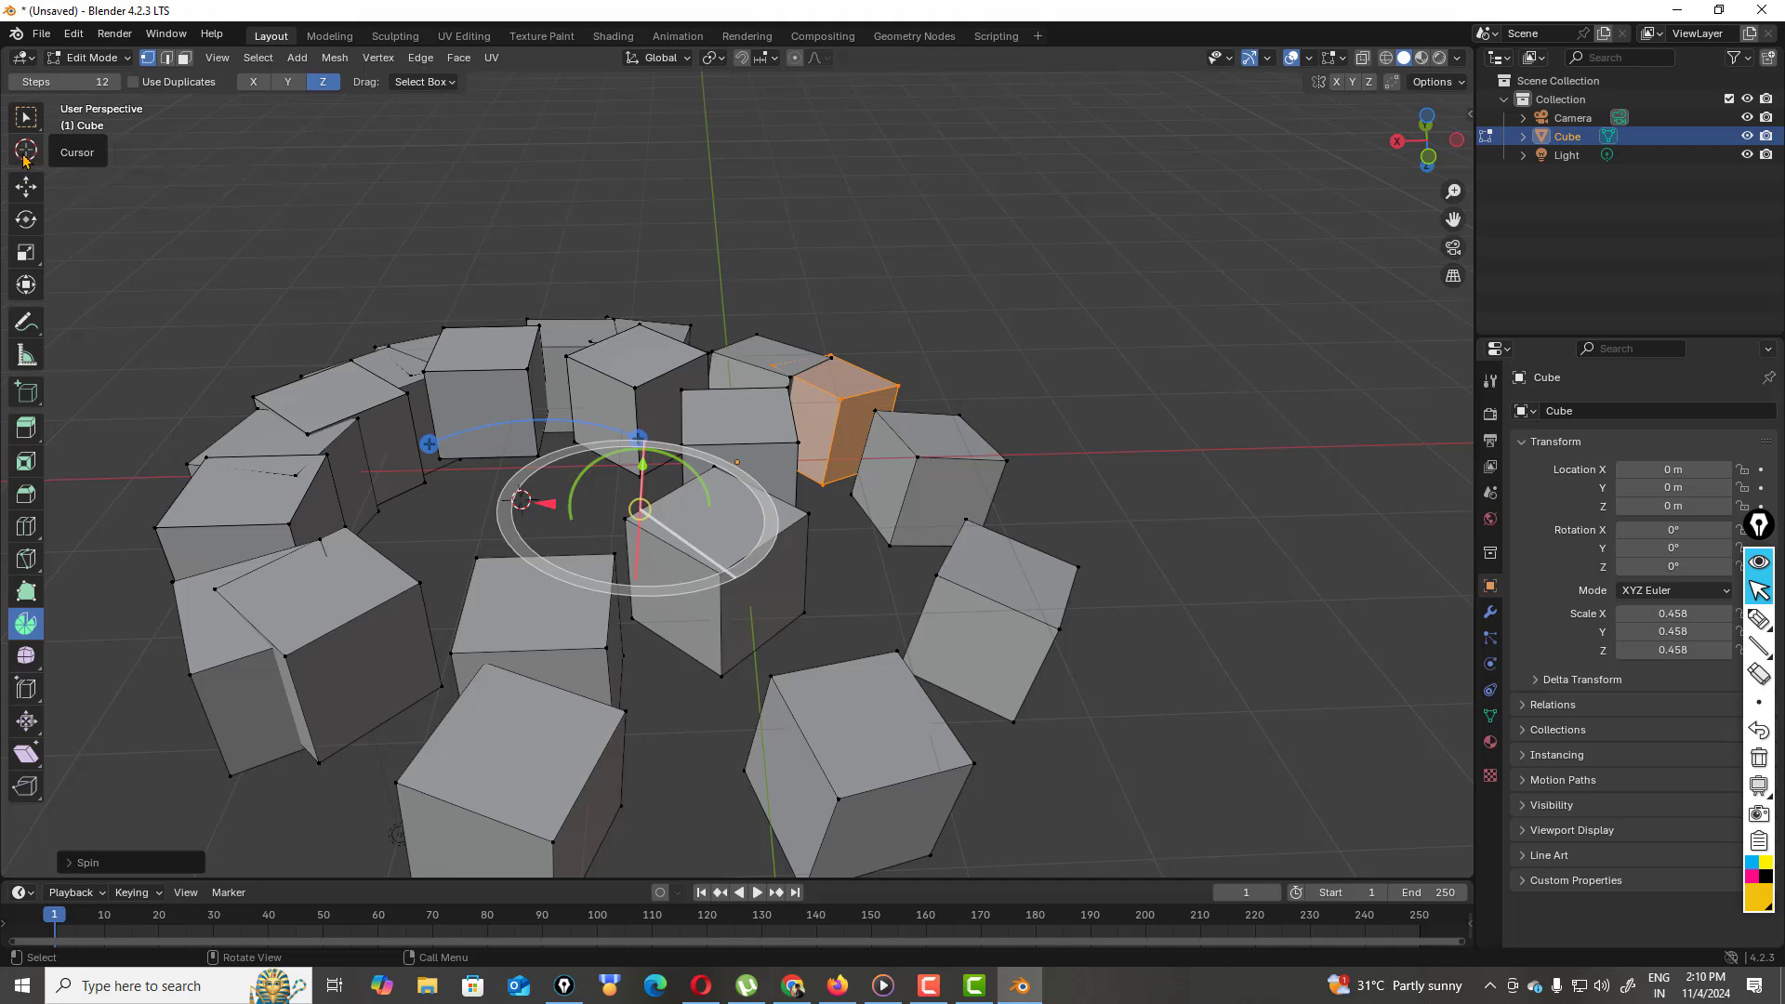
{"action": "left_click_drag", "start_coordinate": [580, 544], "coordinate": [500, 446]}
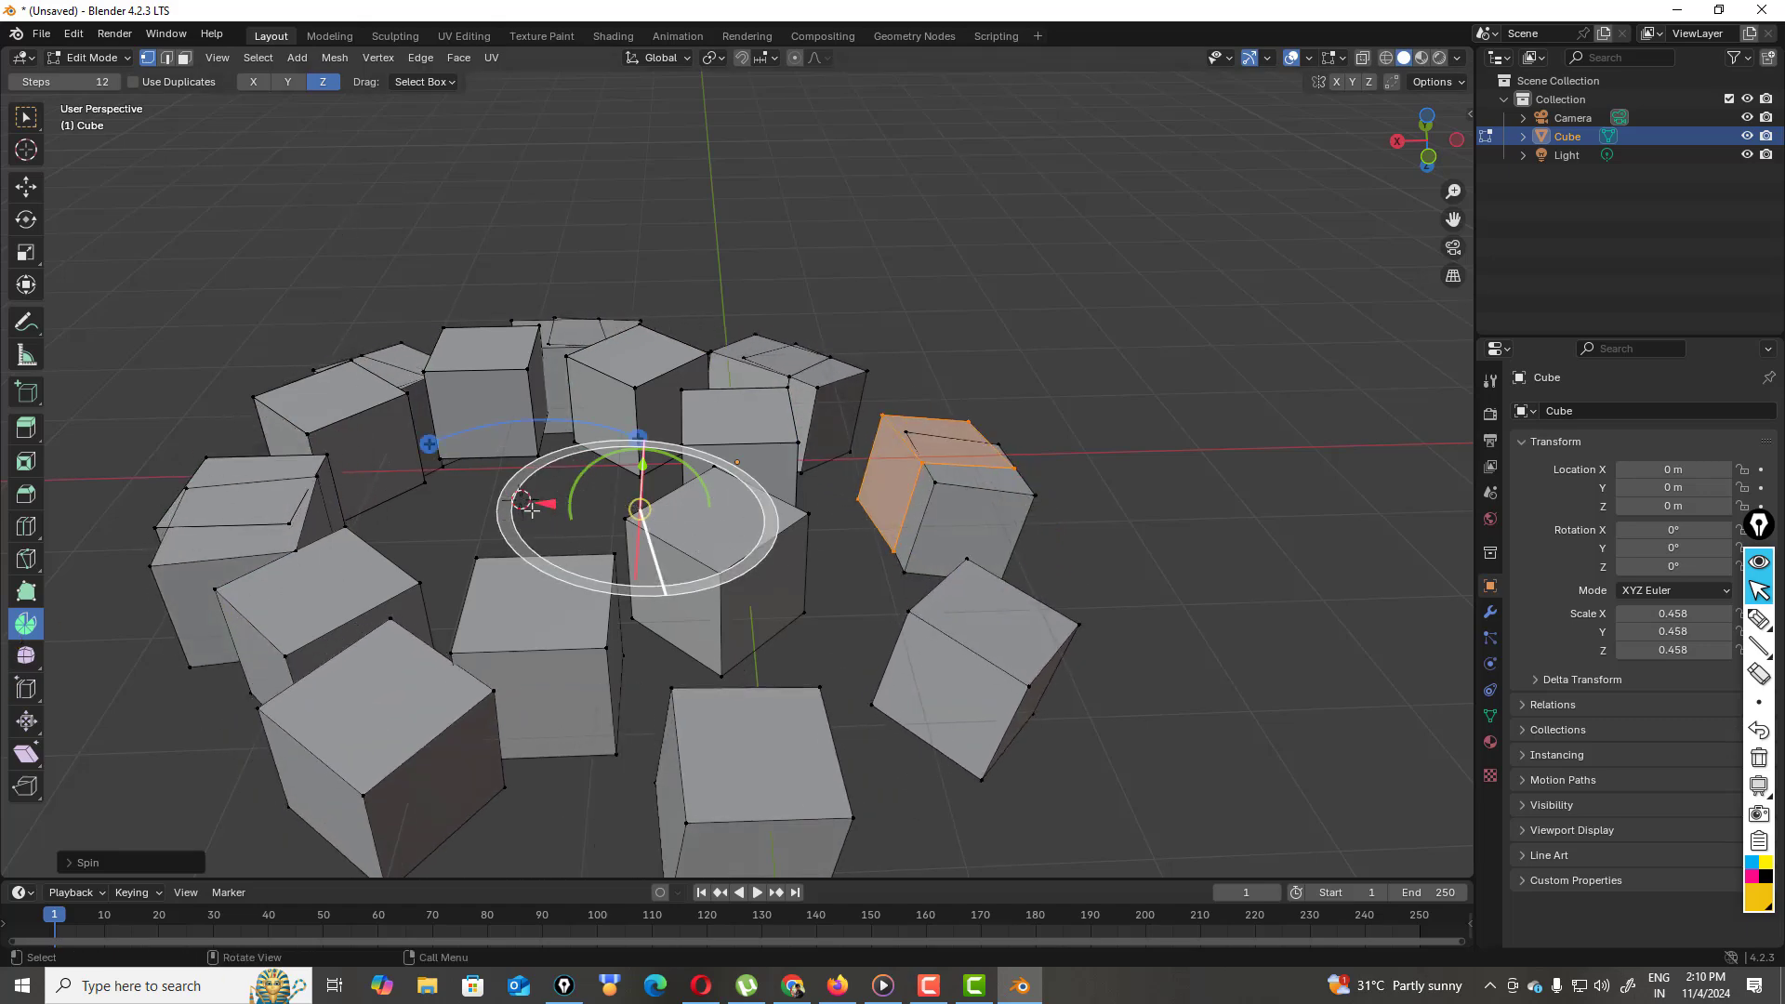
{"action": "left_click_drag", "start_coordinate": [532, 506], "coordinate": [884, 400]}
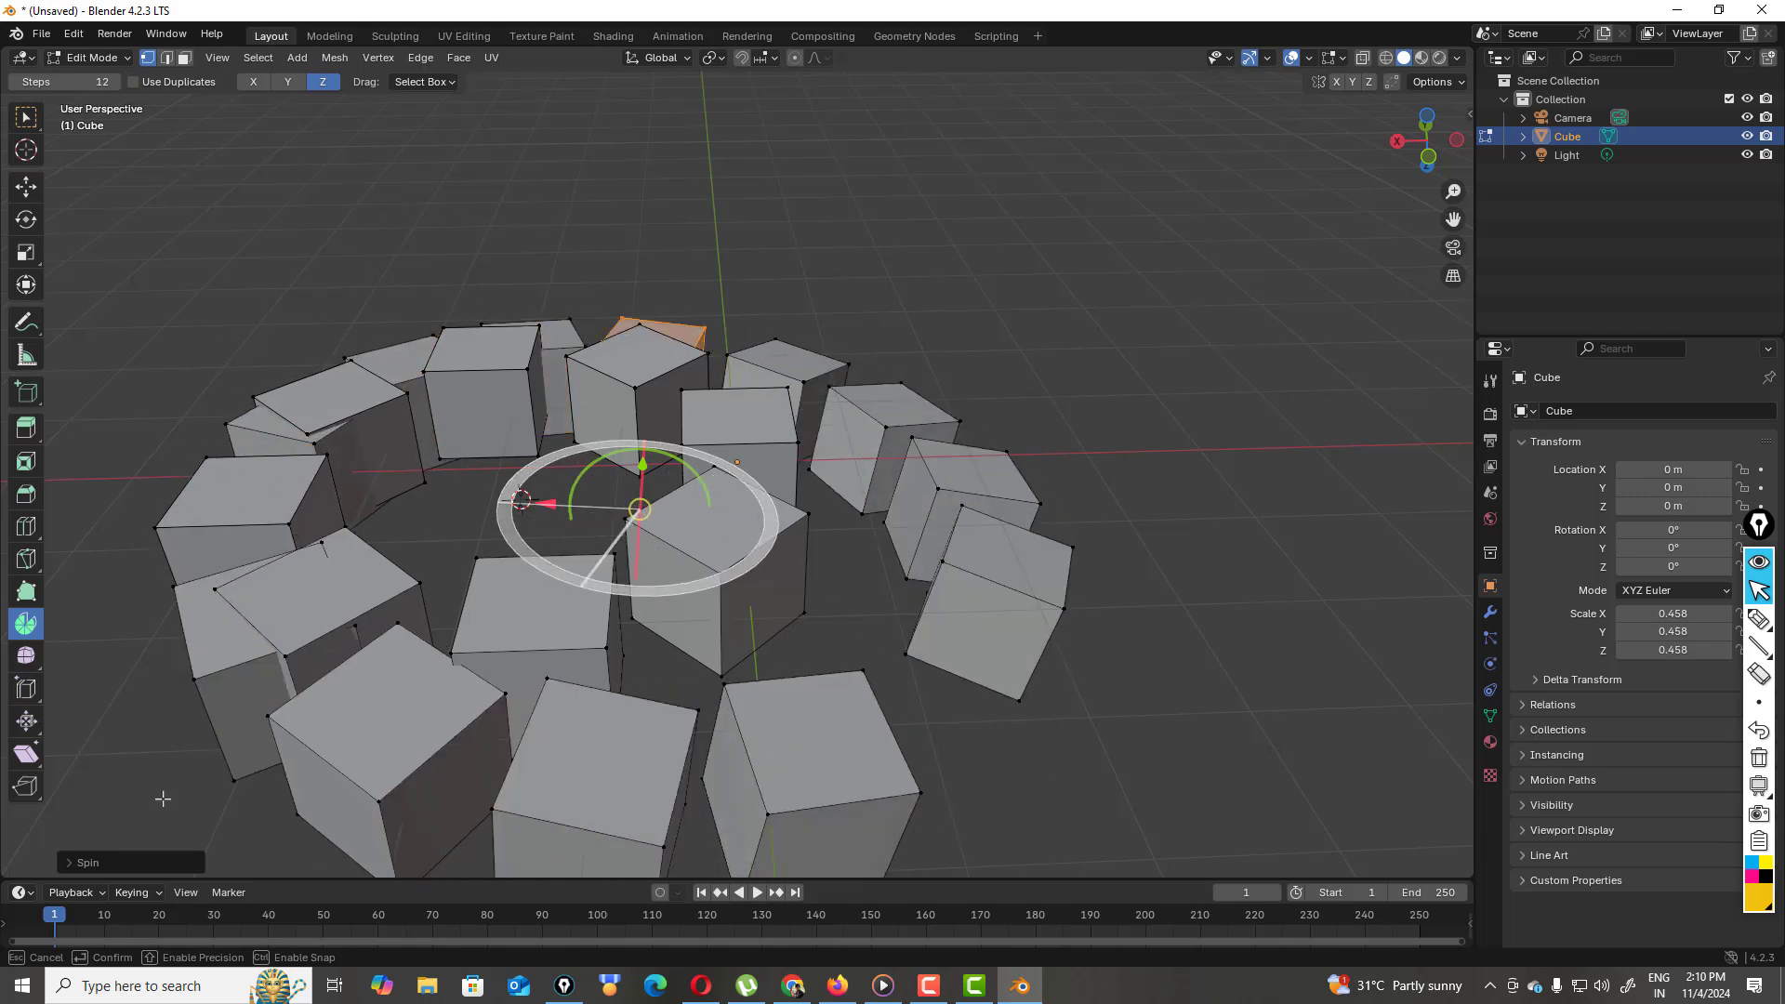
- Set the Spin tool's step count to 24
{"action": "left_click", "coordinate": [117, 85]}
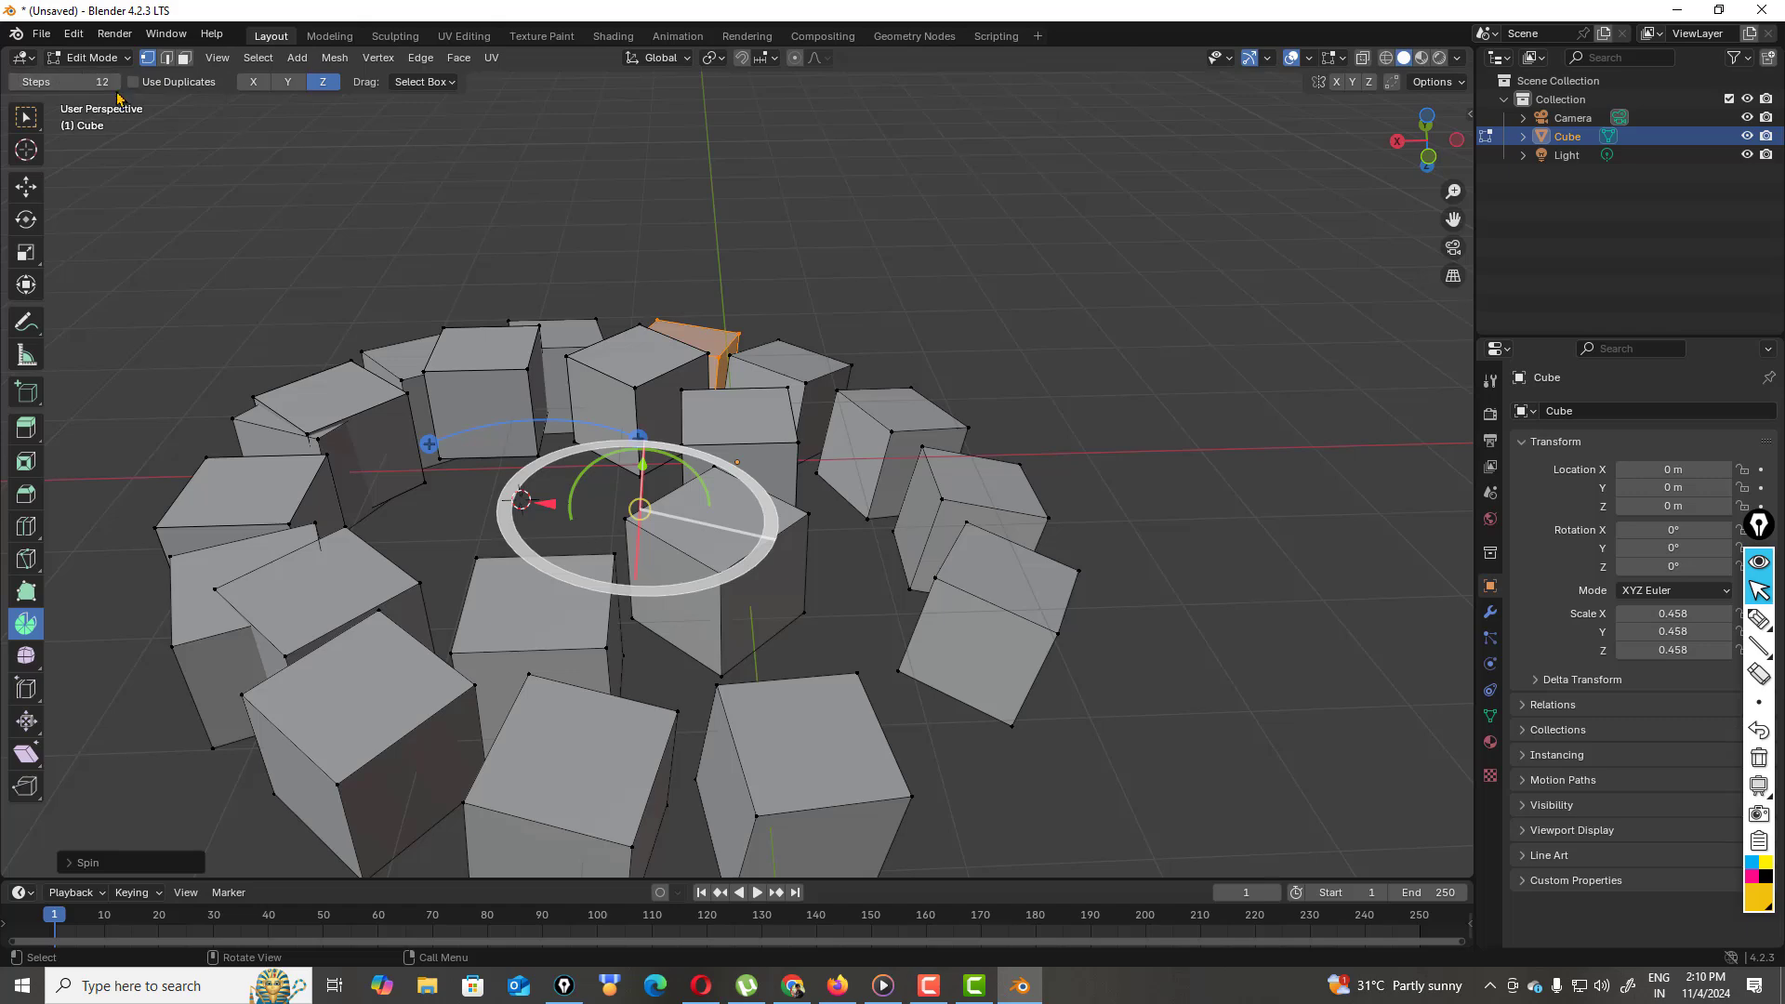
{"action": "left_click", "coordinate": [116, 85]}
{"action": "left_click", "coordinate": [116, 85]}
{"action": "left_click", "coordinate": [116, 84]}
{"action": "left_click", "coordinate": [117, 84]}
{"action": "left_click", "coordinate": [116, 84]}
{"action": "left_click", "coordinate": [117, 85]}
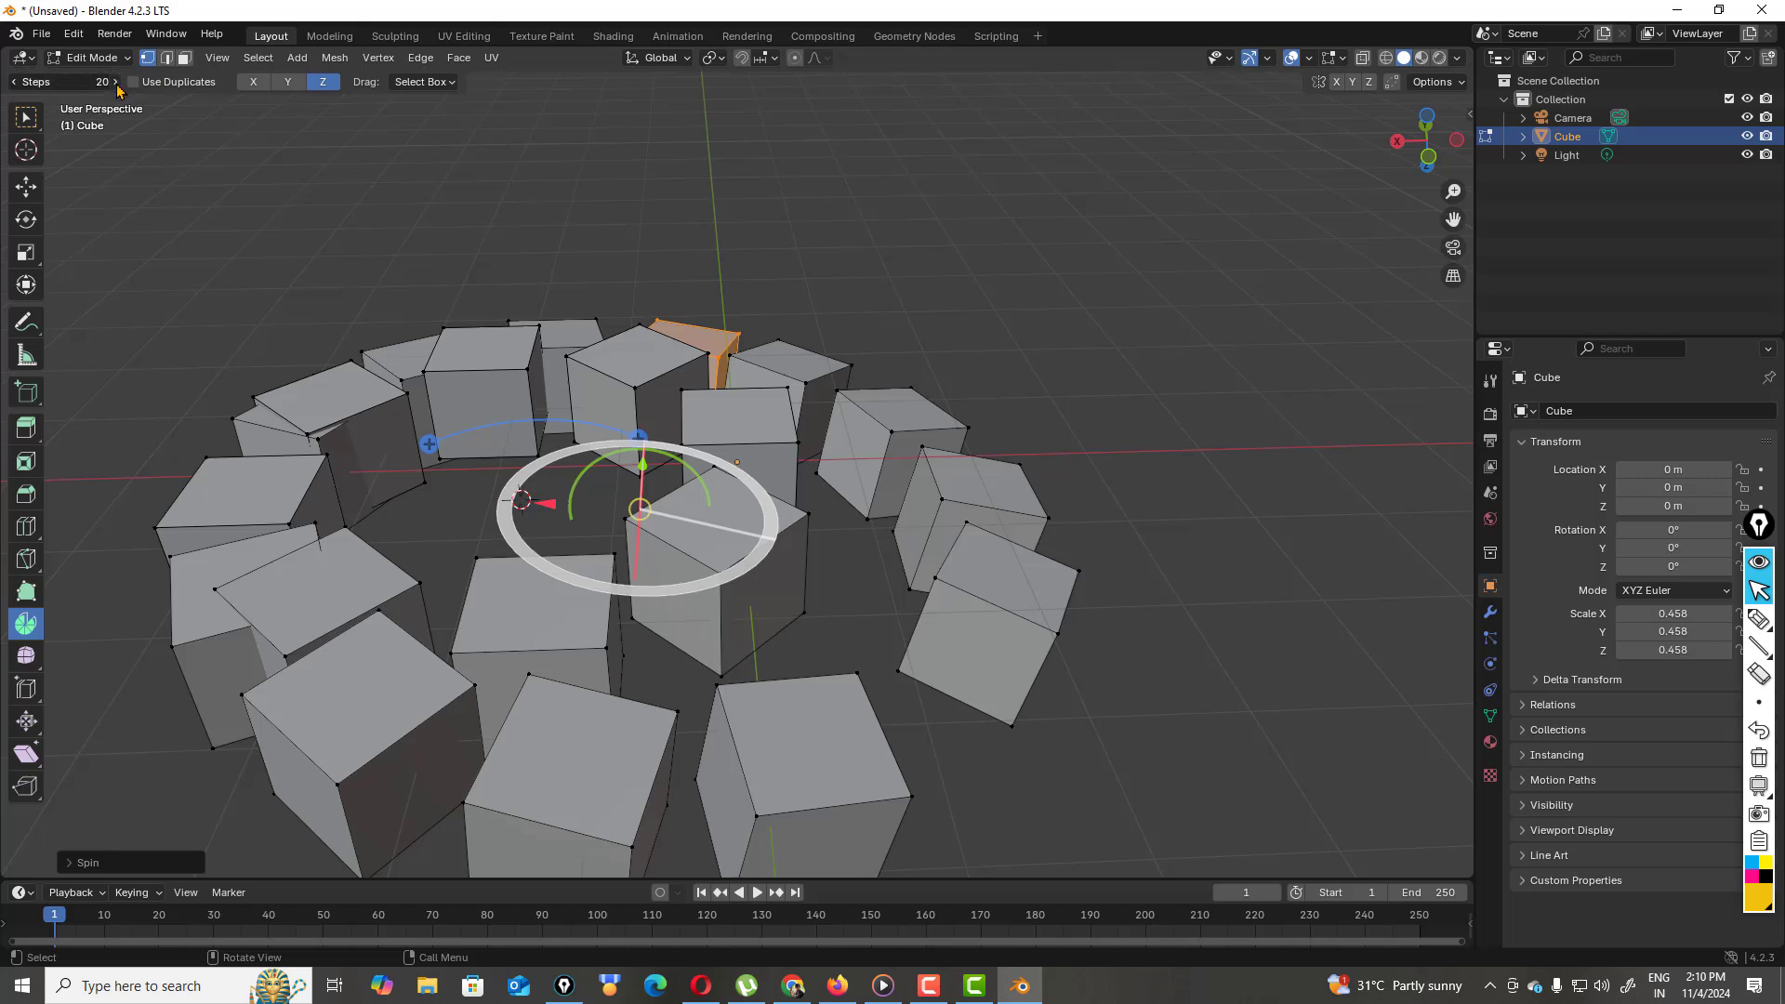
{"action": "left_click", "coordinate": [116, 85]}
{"action": "left_click", "coordinate": [117, 84]}
{"action": "left_click", "coordinate": [116, 85]}
{"action": "left_click", "coordinate": [116, 85]}
{"action": "left_click", "coordinate": [116, 85]}
- Tilt the last spin so its cubes rise above the ring, and try another spin around the 3D cursor with the mesh deselected
{"action": "left_click_drag", "start_coordinate": [669, 515], "coordinate": [458, 553]}
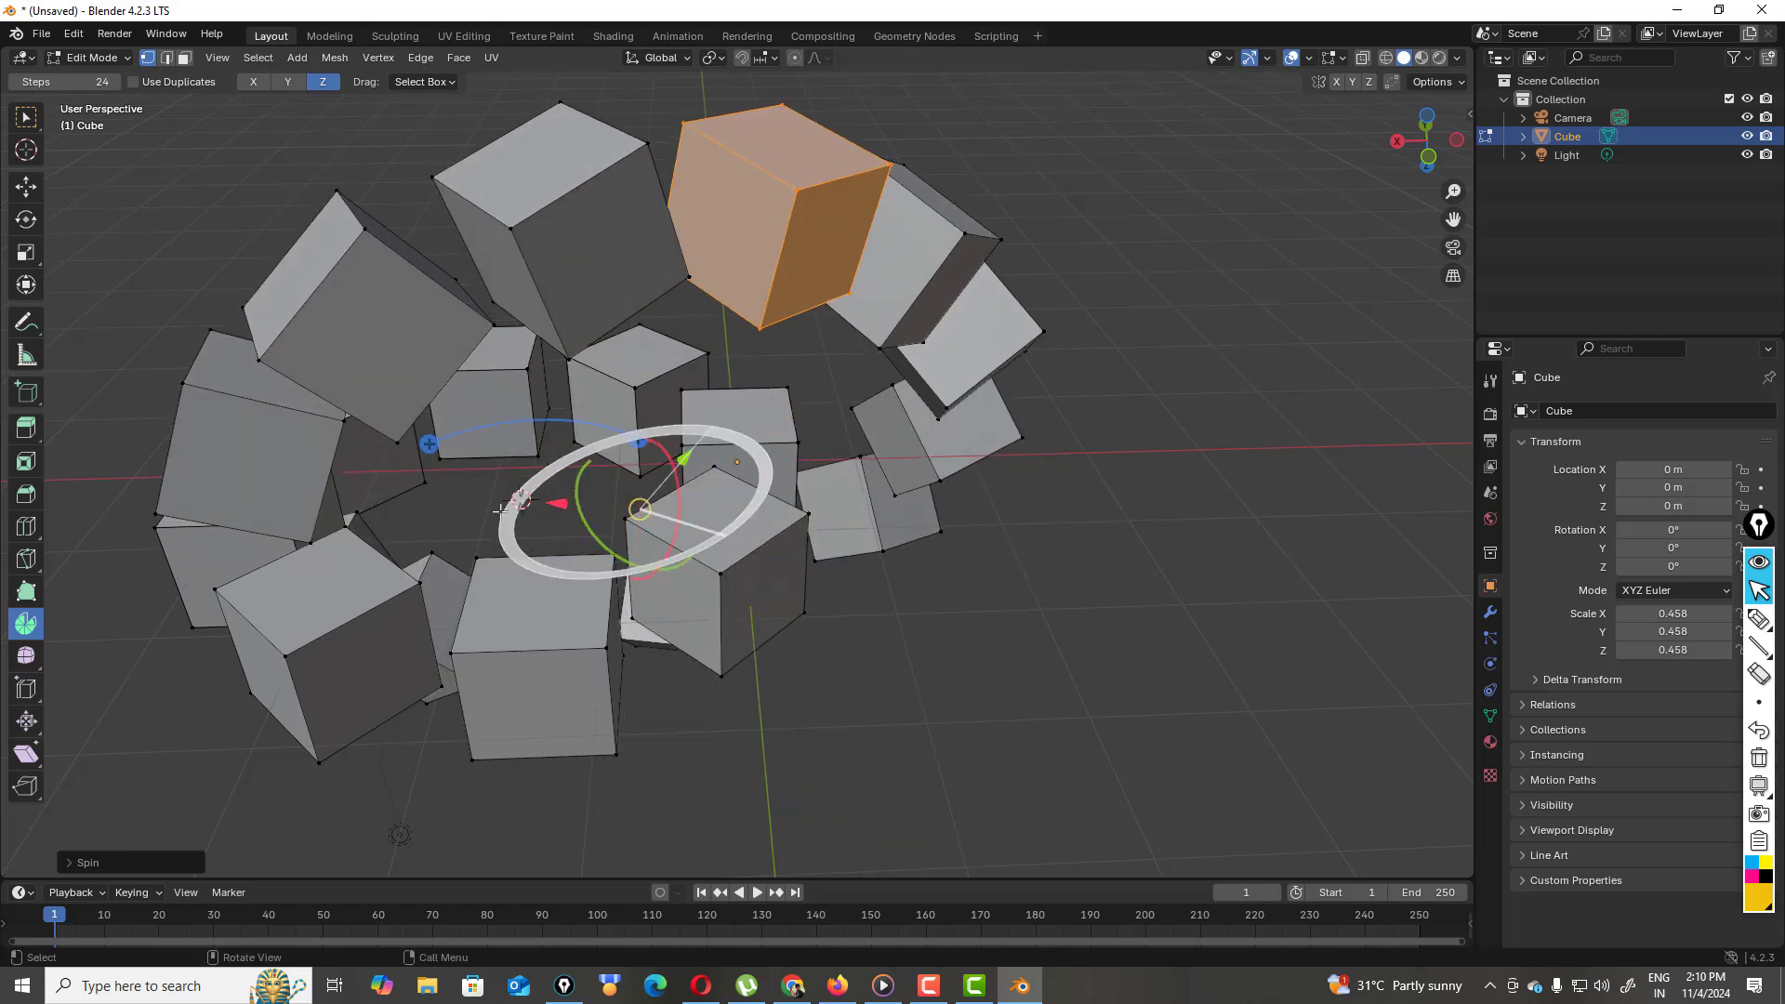
{"action": "left_click", "coordinate": [385, 469]}
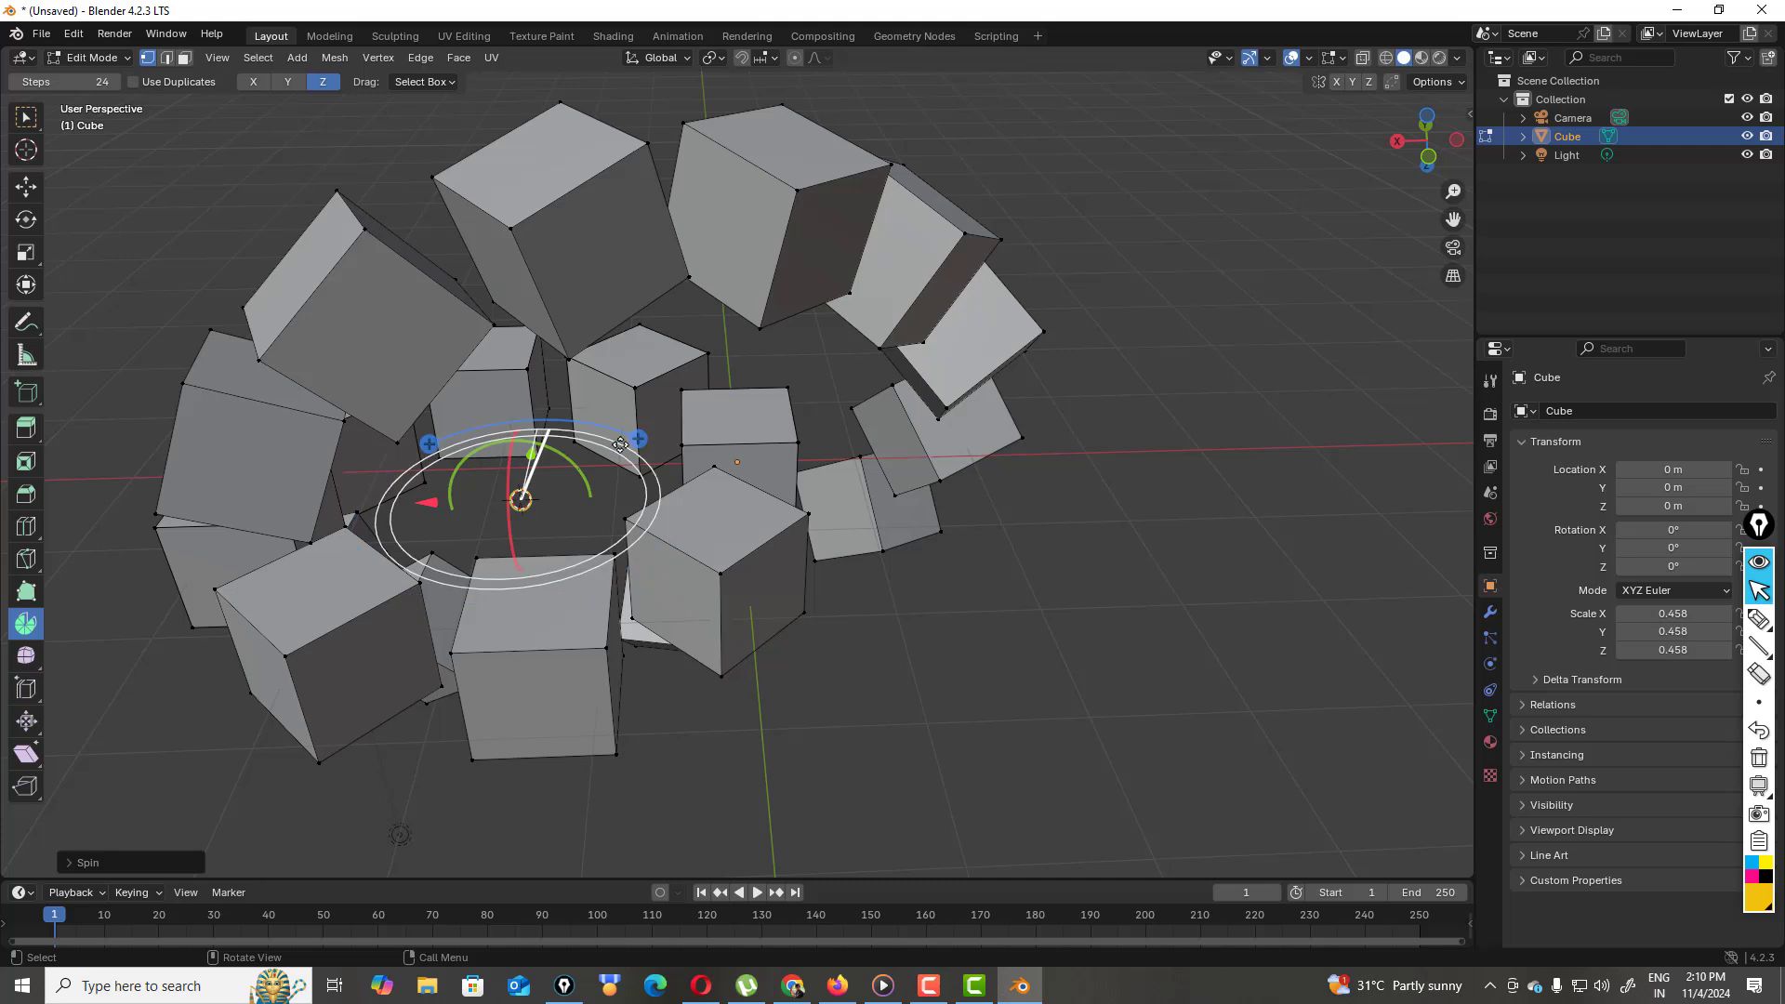
{"action": "left_click_drag", "start_coordinate": [638, 439], "coordinate": [465, 442]}
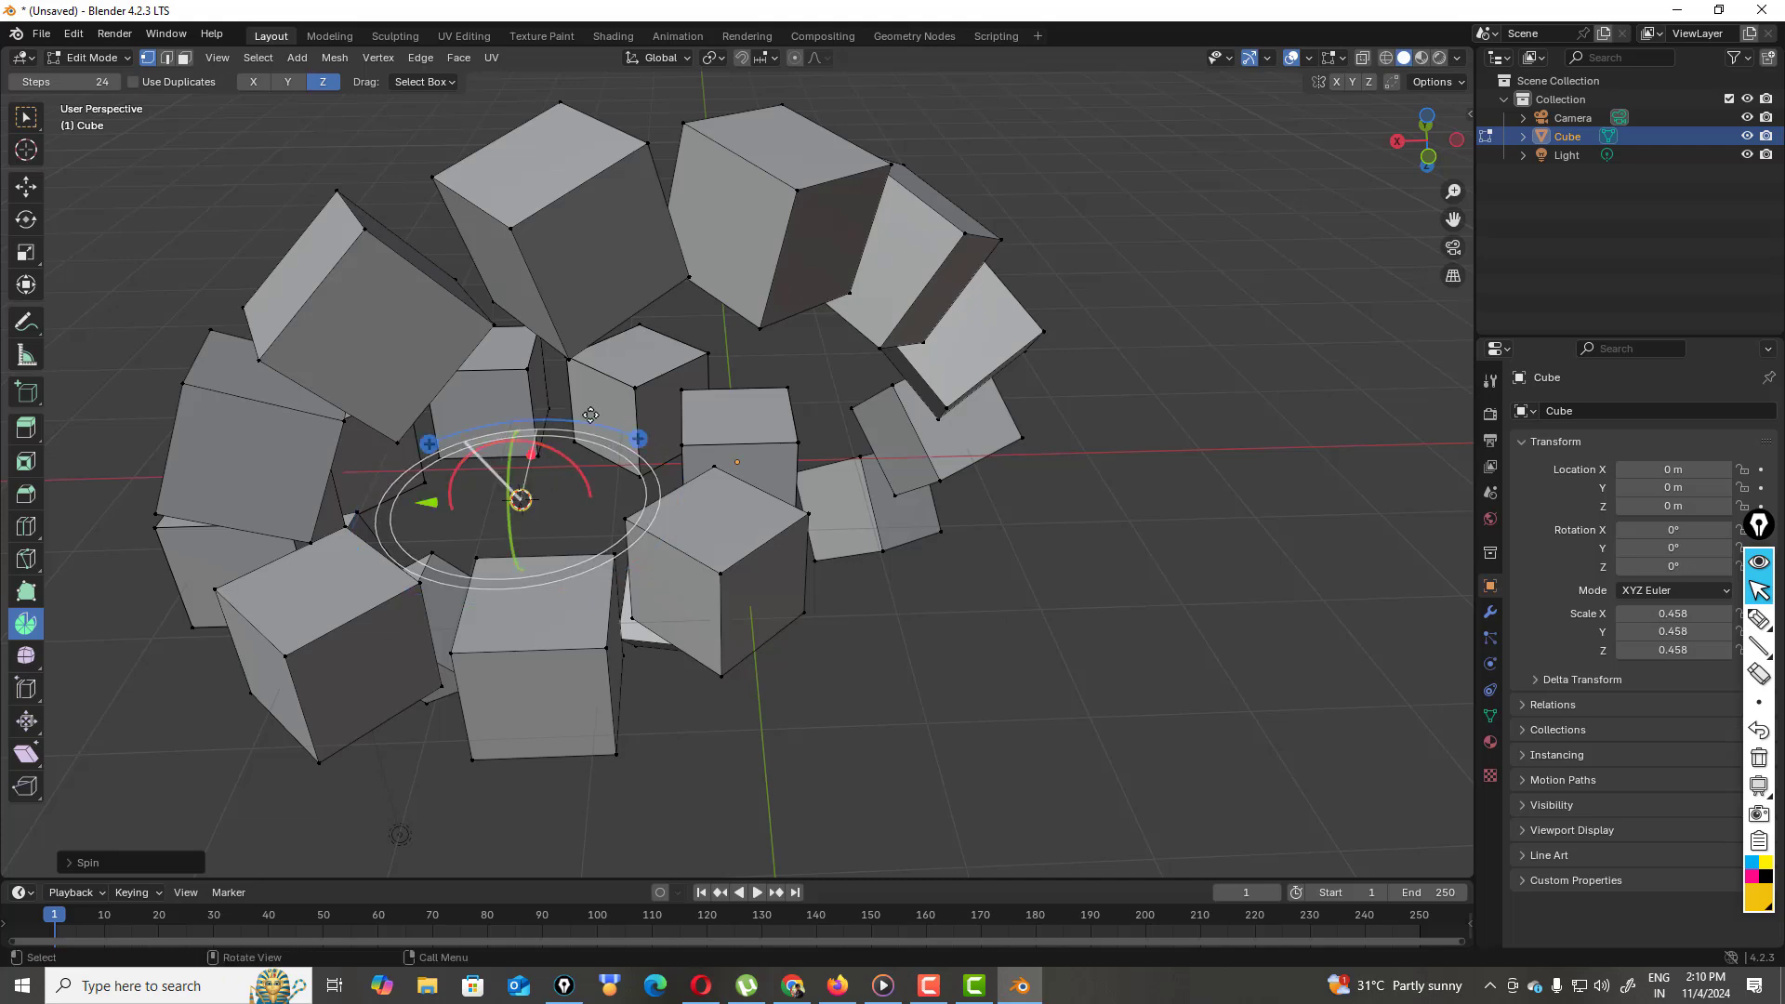
{"action": "scroll", "coordinate": [195, 204], "scroll_direction": "down", "scroll_amount": 2}
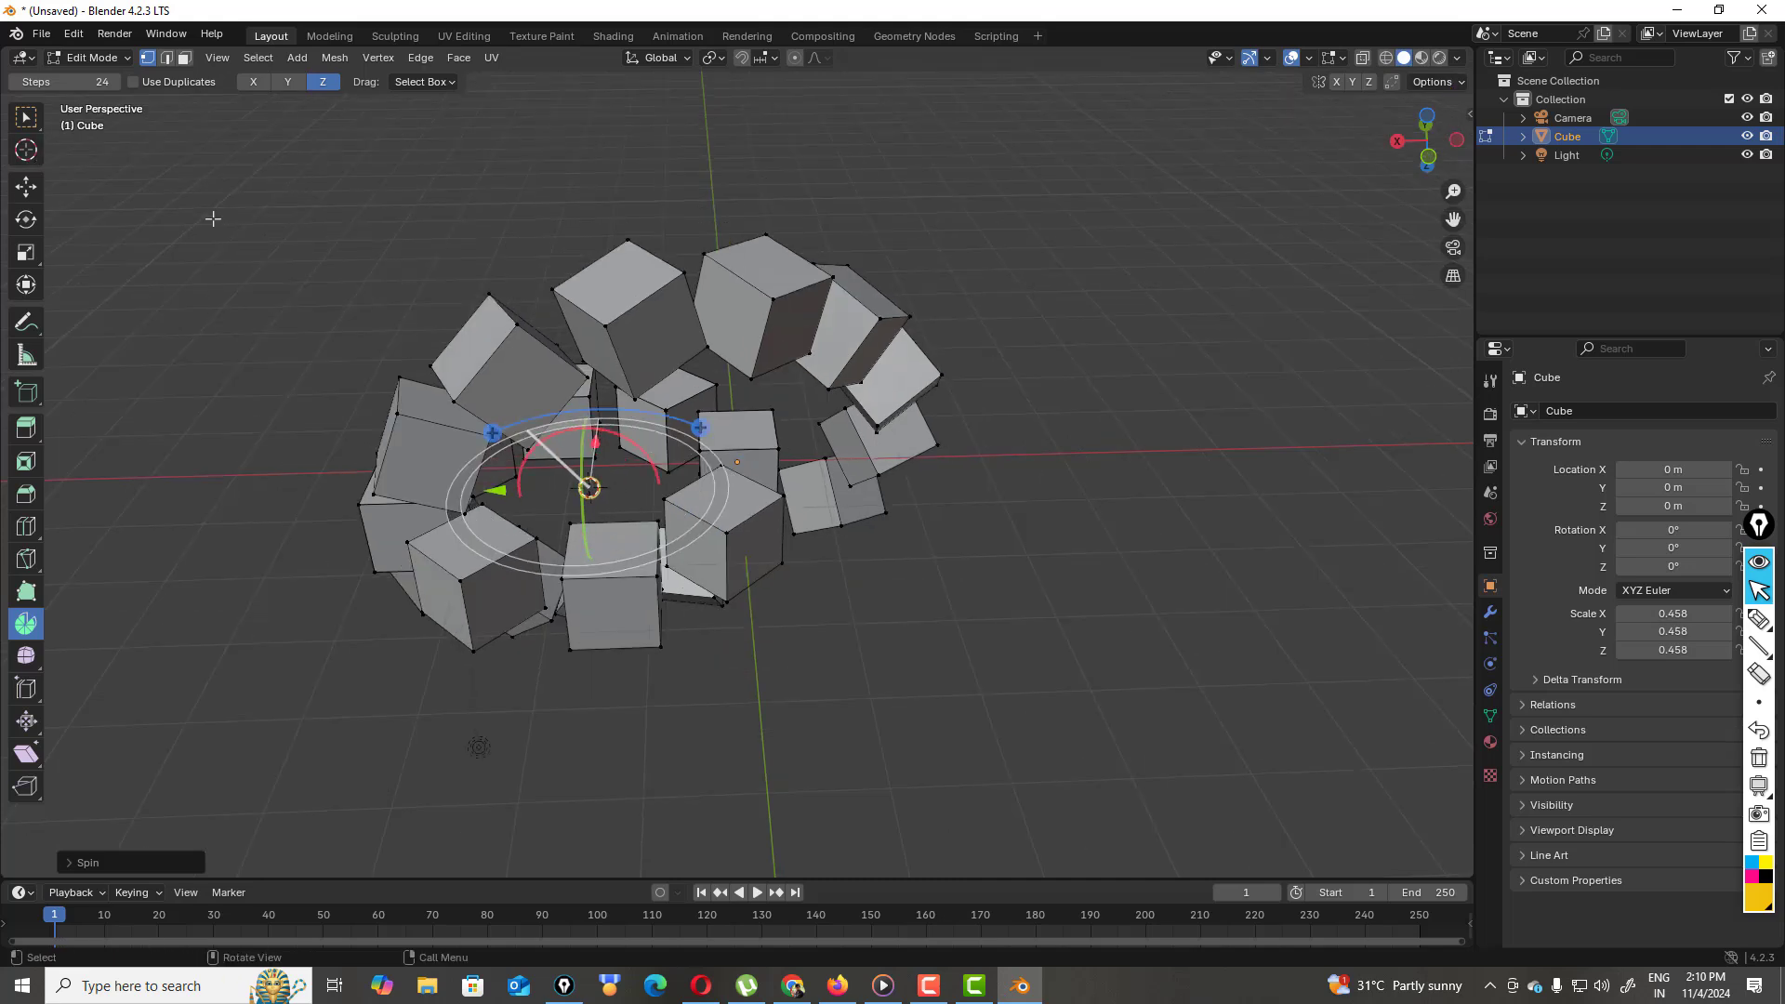
{"action": "scroll", "coordinate": [360, 226], "scroll_direction": "up", "scroll_amount": 1}
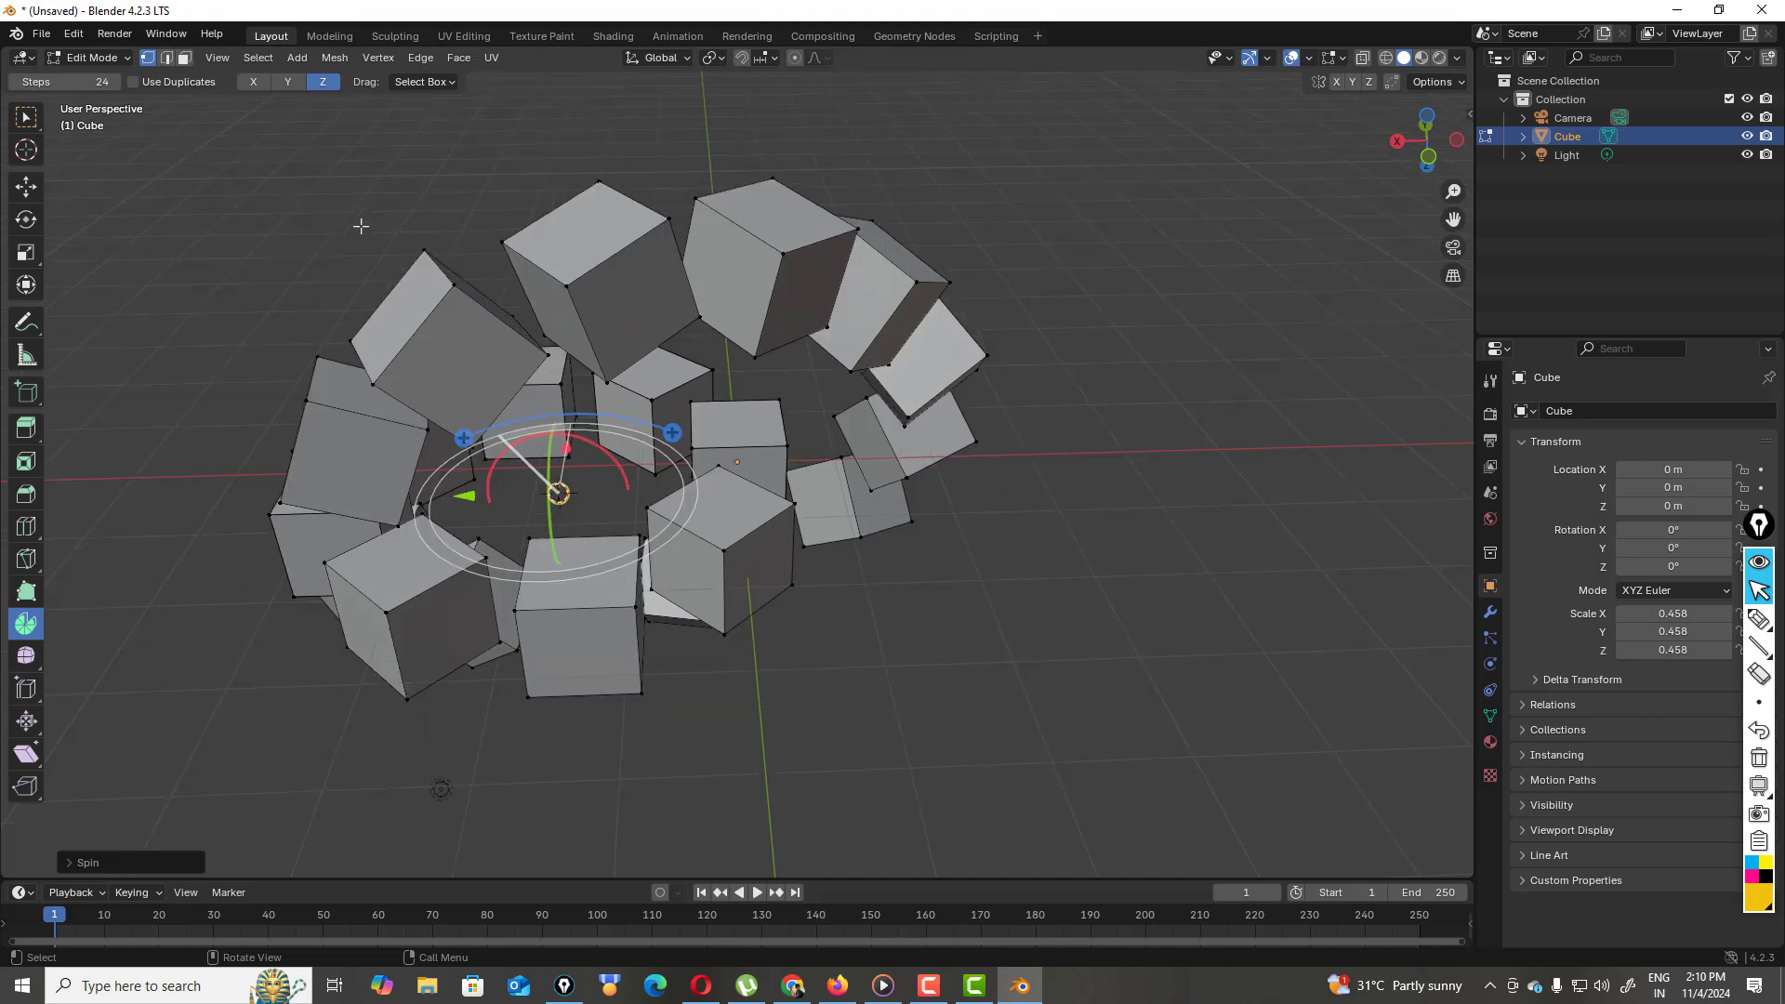